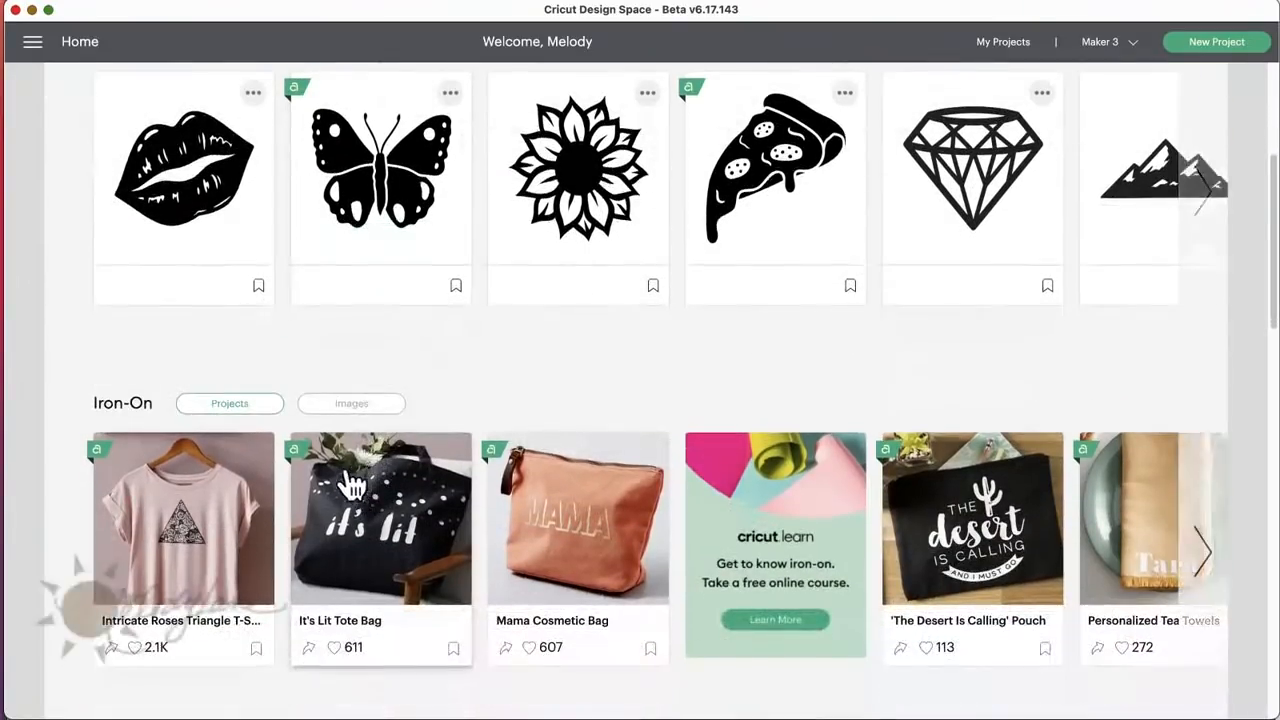
Step: Switch the Iron-On section to images and browse its whole row through to the end
{"action": "left_click", "coordinate": [356, 406]}
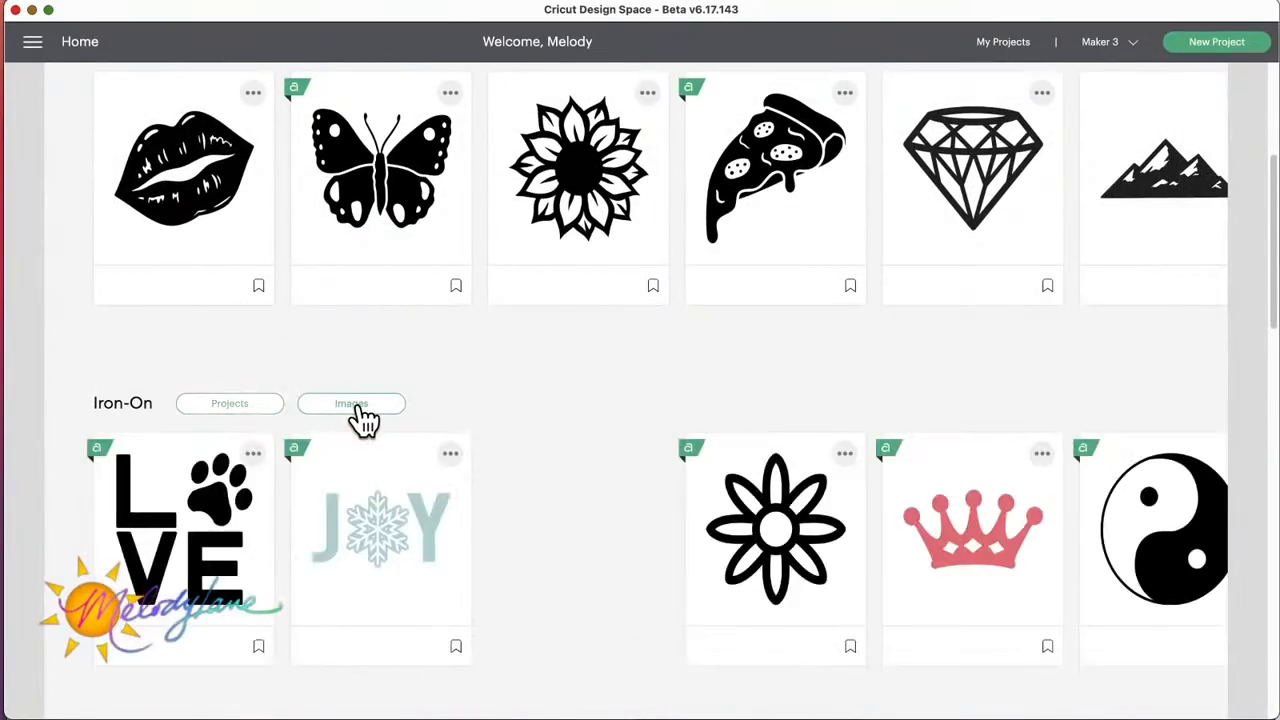
{"action": "scroll", "coordinate": [389, 488], "scroll_direction": "down", "scroll_amount": 5}
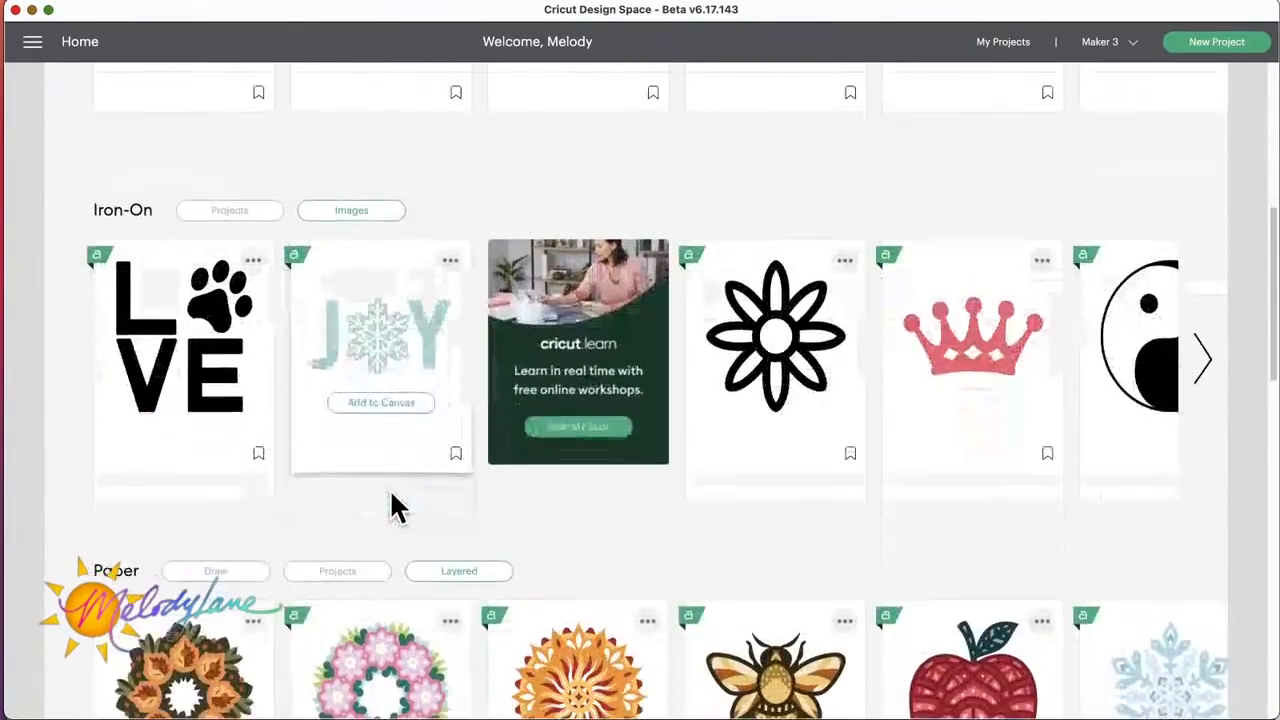
{"action": "scroll", "coordinate": [391, 500], "scroll_direction": "up", "scroll_amount": 5}
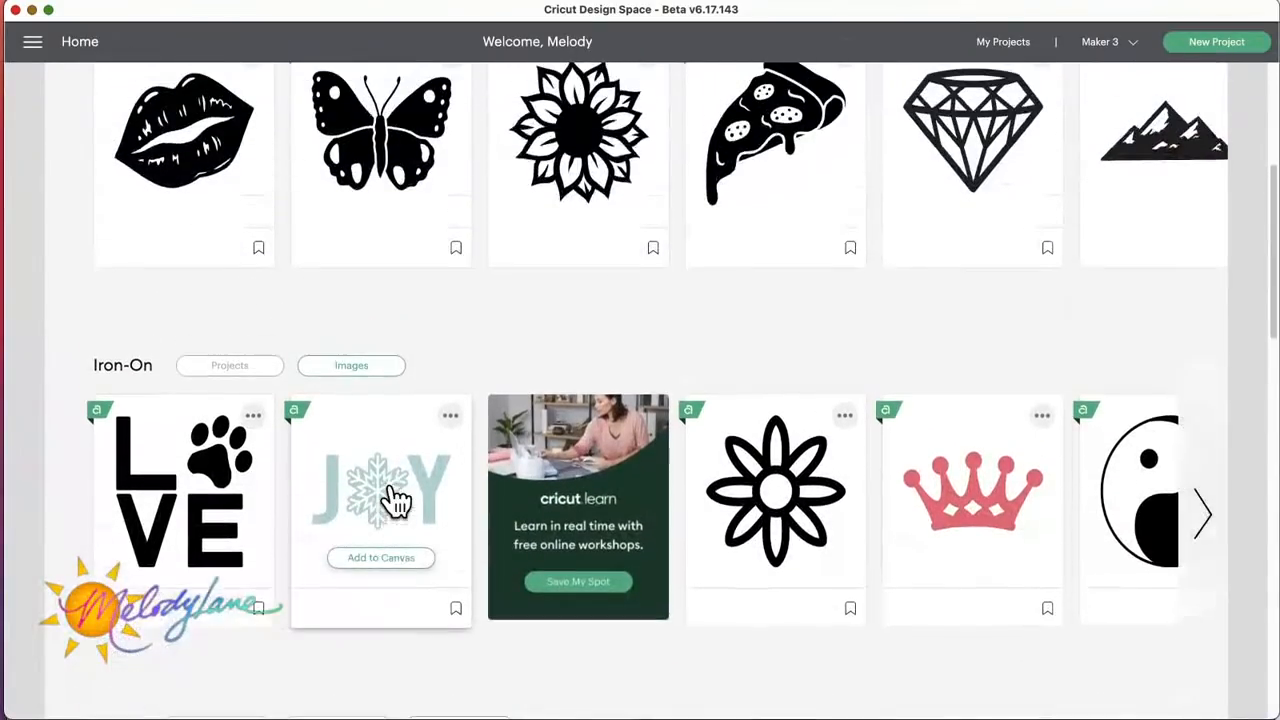
{"action": "left_click", "coordinate": [1200, 530]}
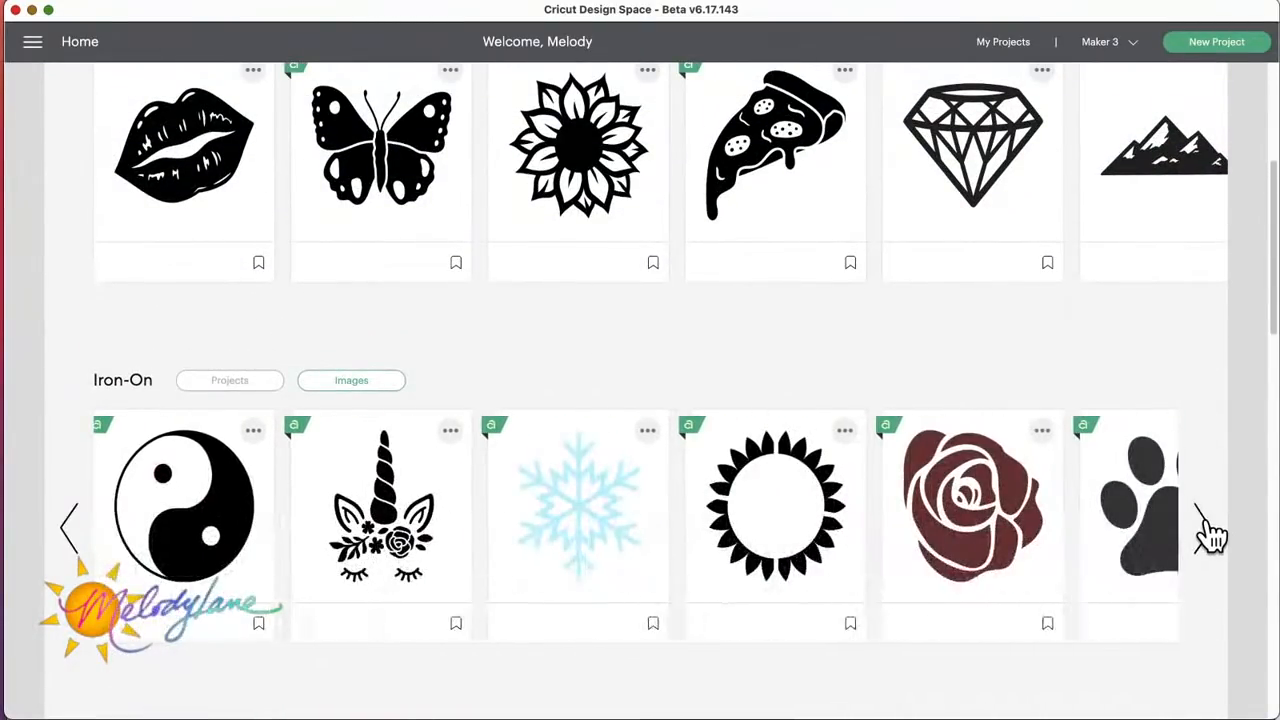
{"action": "left_click", "coordinate": [1202, 531]}
{"action": "left_click", "coordinate": [1205, 530]}
{"action": "left_click", "coordinate": [1206, 531]}
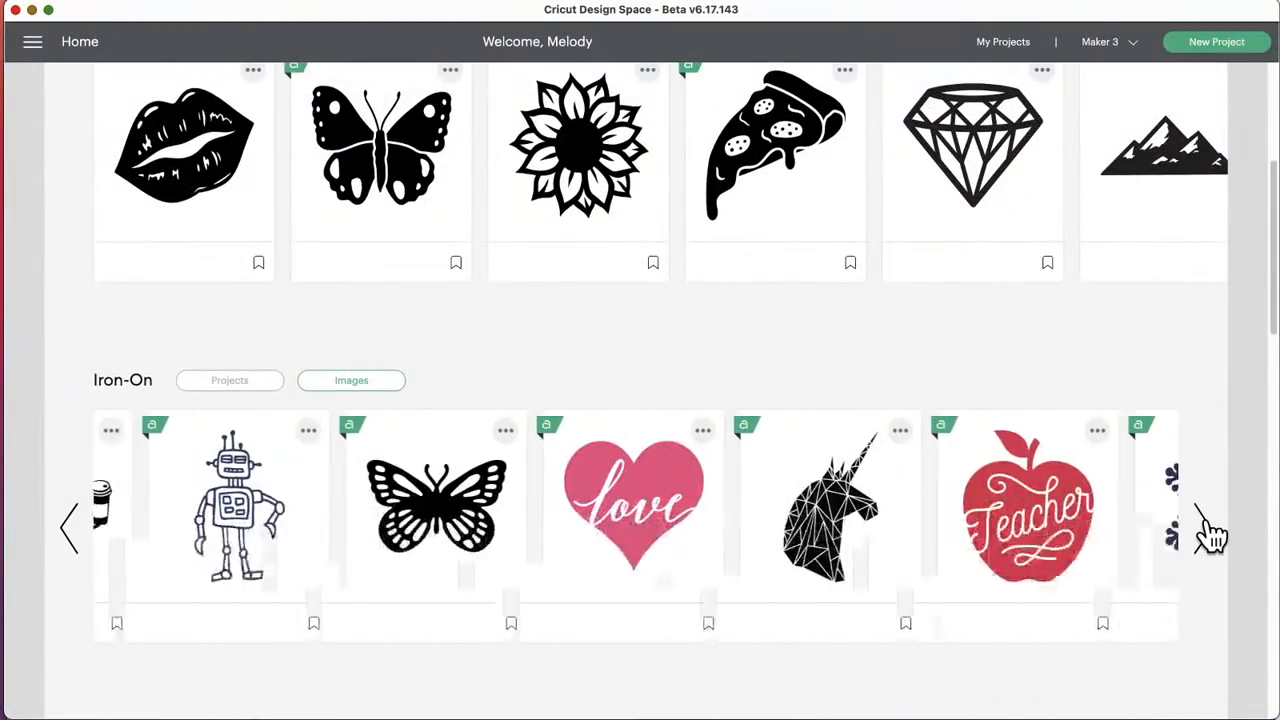
{"action": "left_click", "coordinate": [1207, 531]}
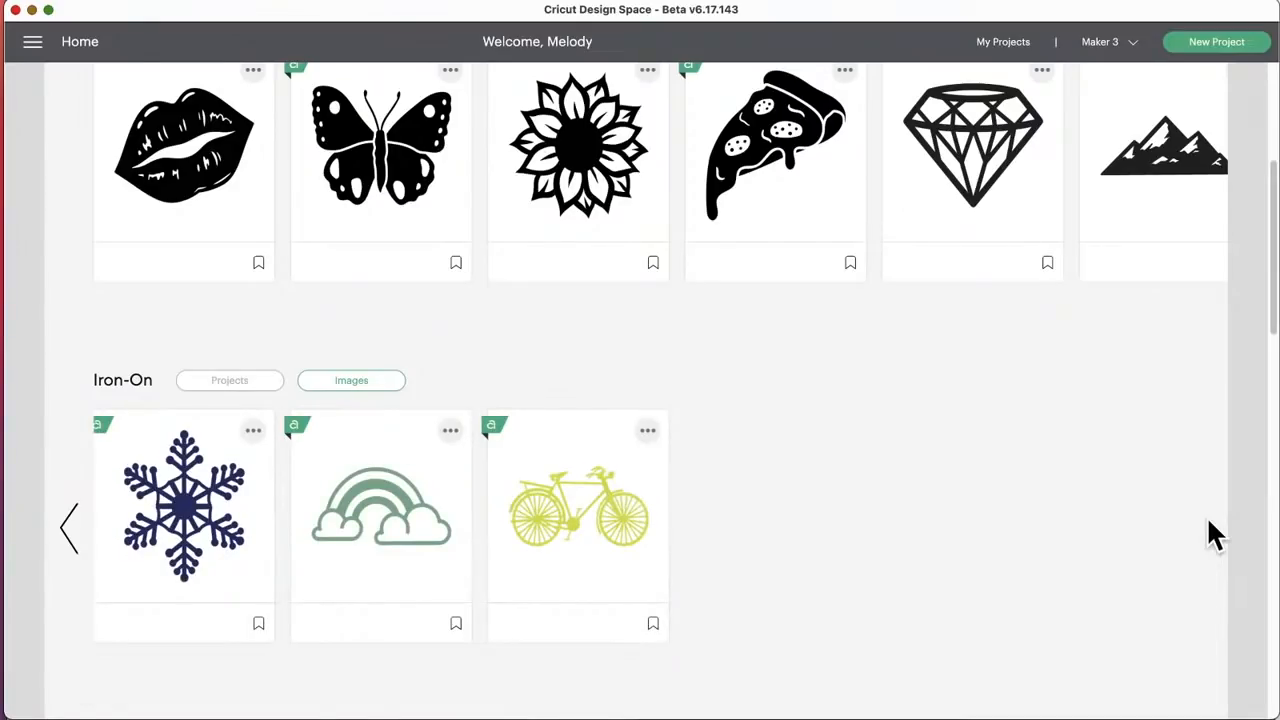
Step: Page back through the Iron-On images to the start of the row
{"action": "left_click", "coordinate": [70, 540]}
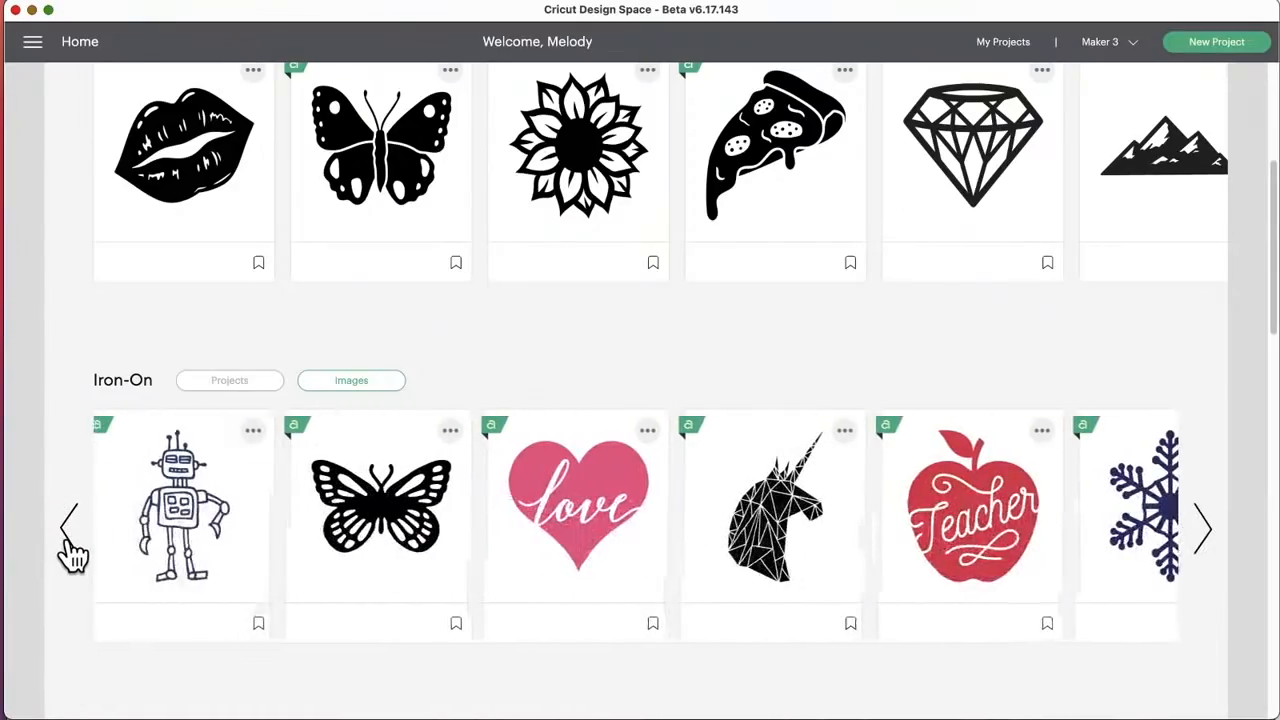
{"action": "left_click", "coordinate": [70, 545]}
{"action": "left_click", "coordinate": [70, 545]}
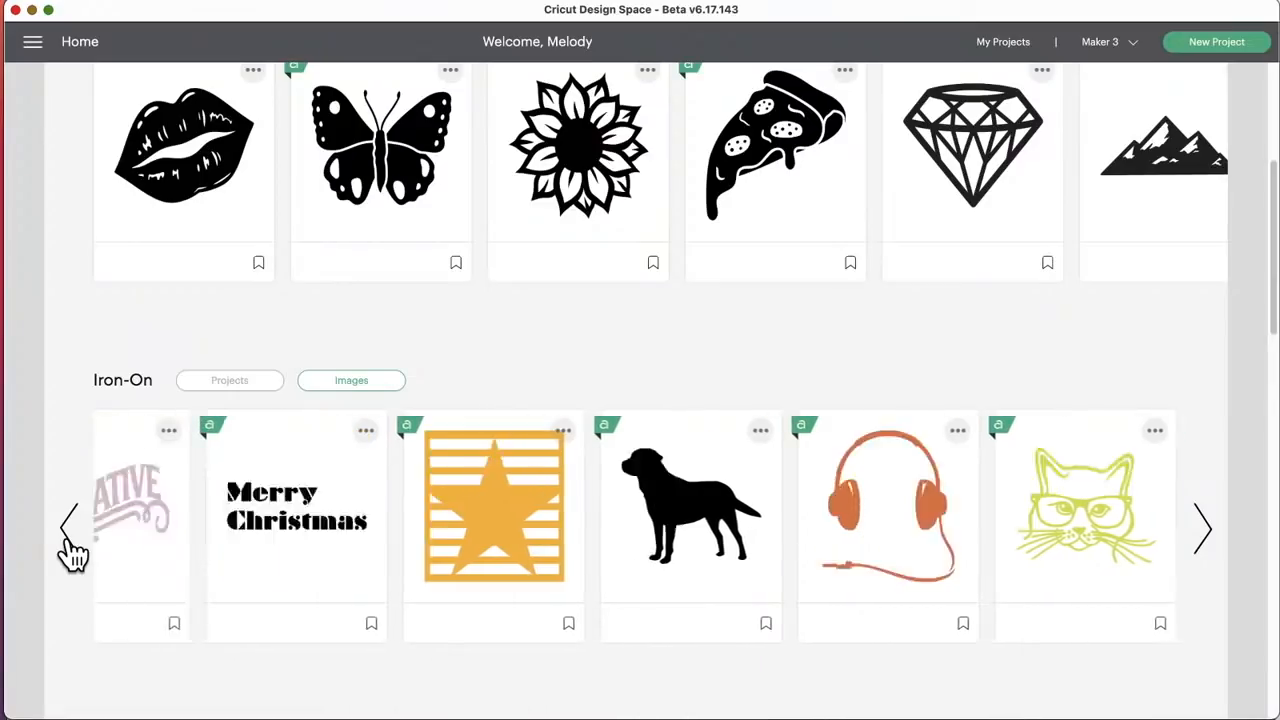
{"action": "left_click", "coordinate": [72, 550]}
{"action": "left_click", "coordinate": [71, 551]}
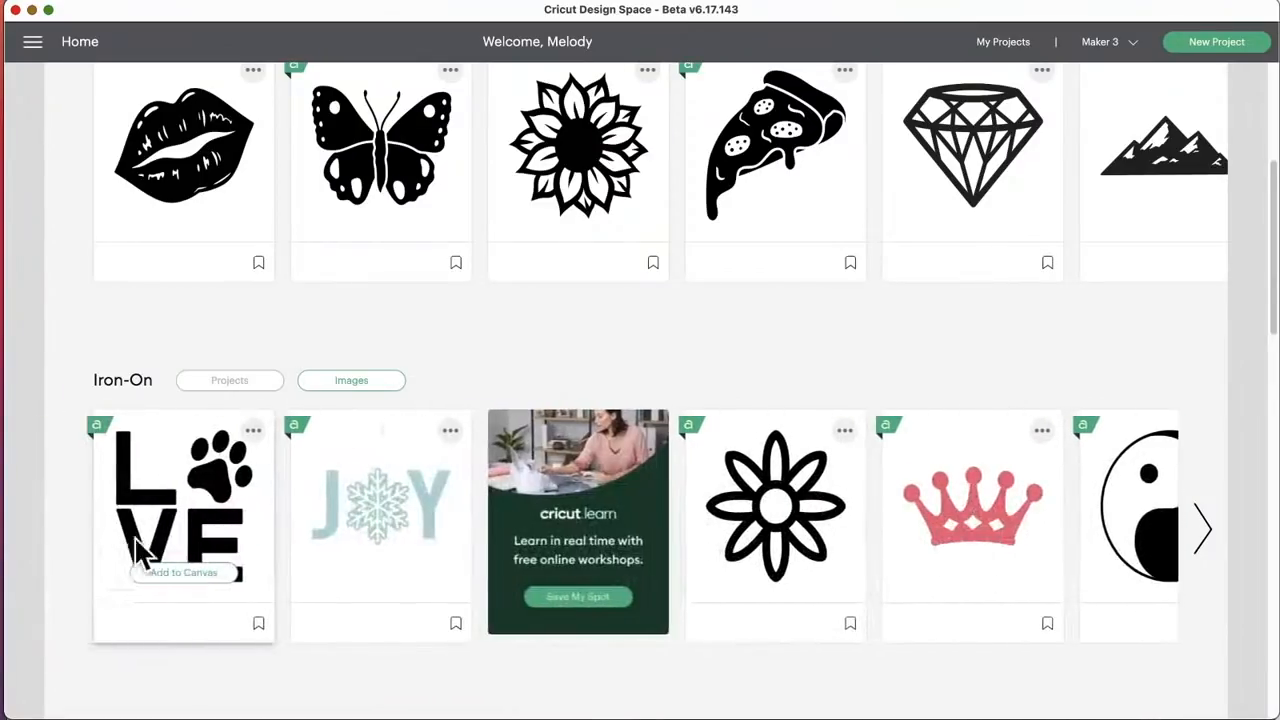
Step: Leave the For Beginners page and open the Holiday Ideas collection from the home page
{"action": "scroll", "coordinate": [259, 525], "scroll_direction": "up", "scroll_amount": 5}
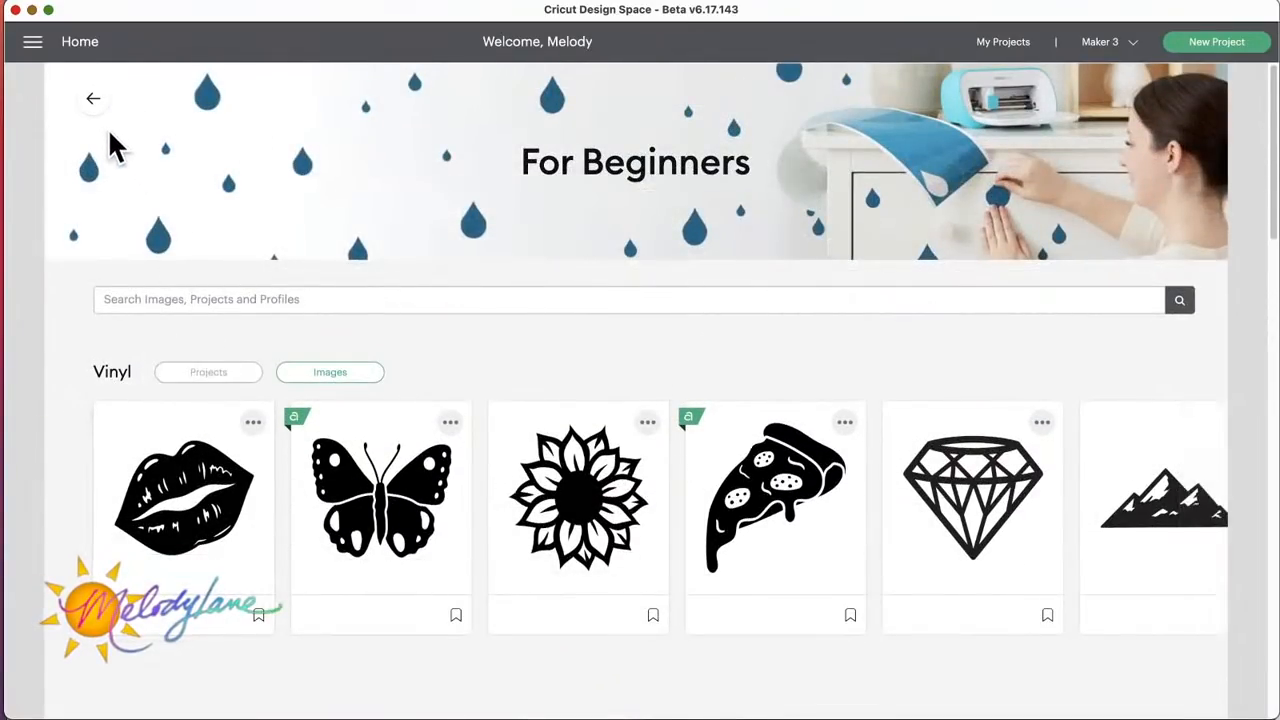
{"action": "left_click", "coordinate": [92, 104]}
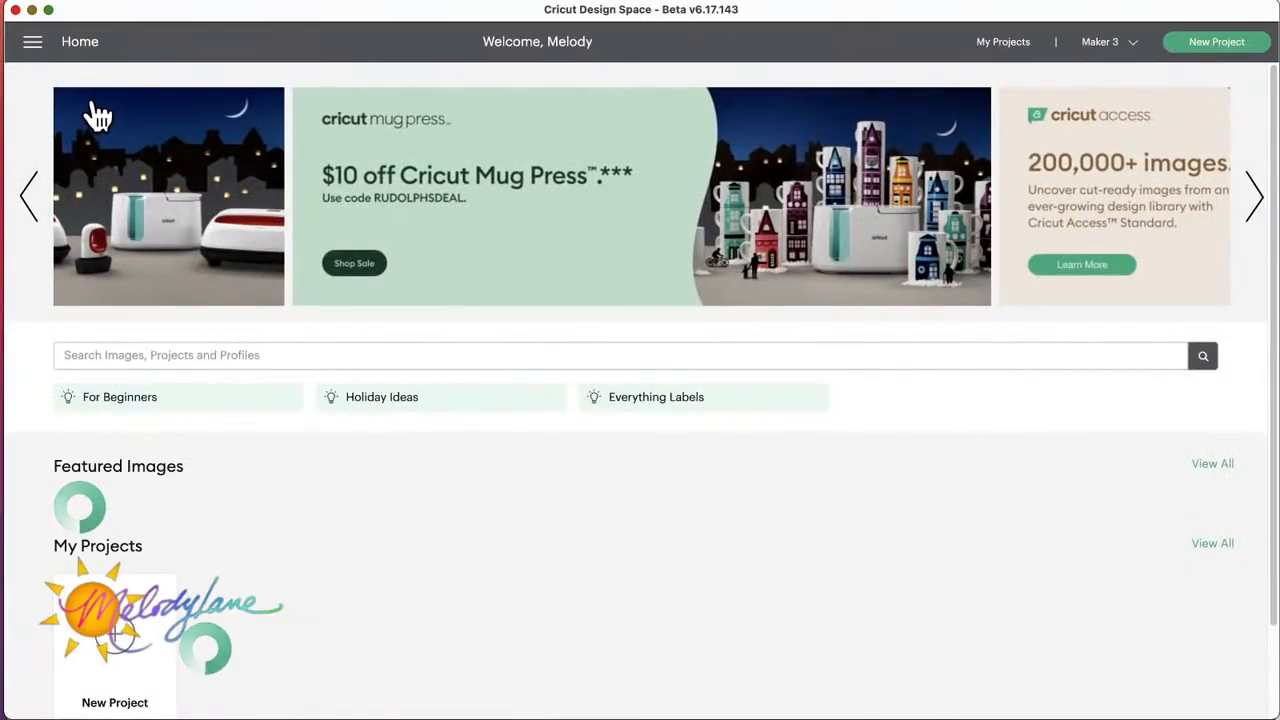
{"action": "left_click", "coordinate": [388, 400]}
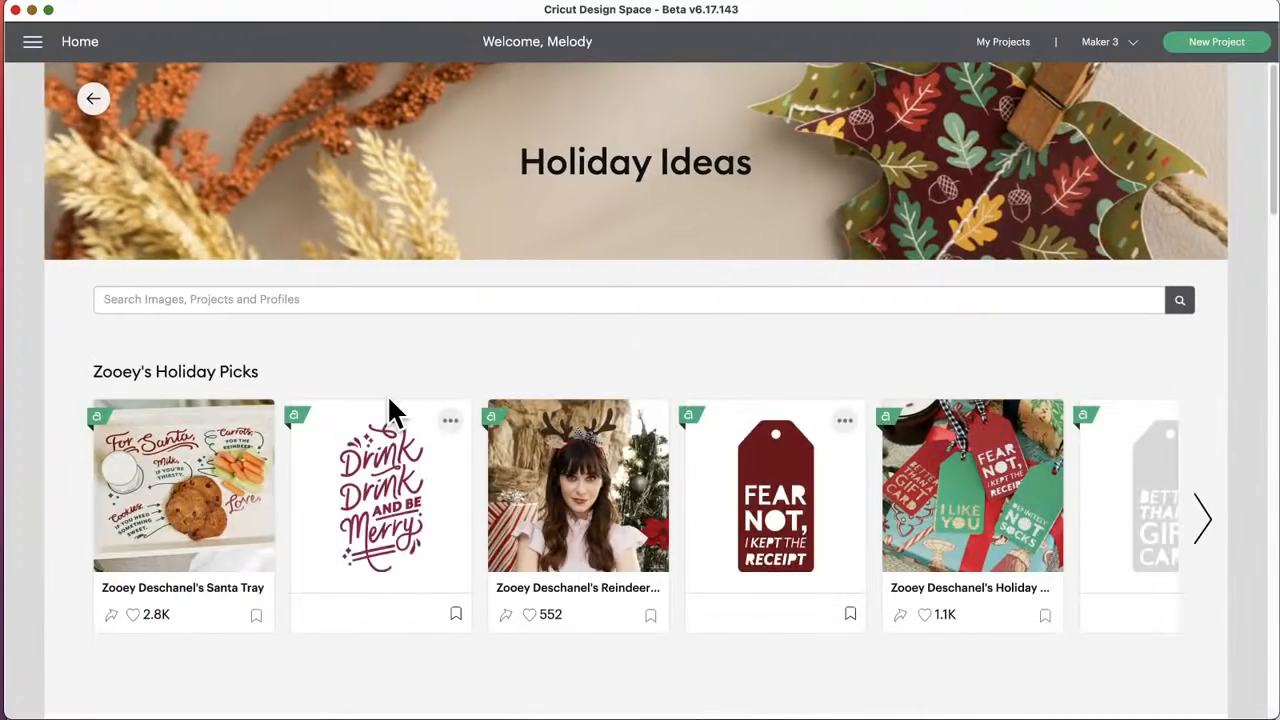
Step: Look through the holiday picks and cards, and view the Menorahs and Projects groups under Celebrating Hanukkah
{"action": "mouse_move", "coordinate": [390, 489]}
{"action": "scroll", "coordinate": [392, 498], "scroll_direction": "down", "scroll_amount": 5}
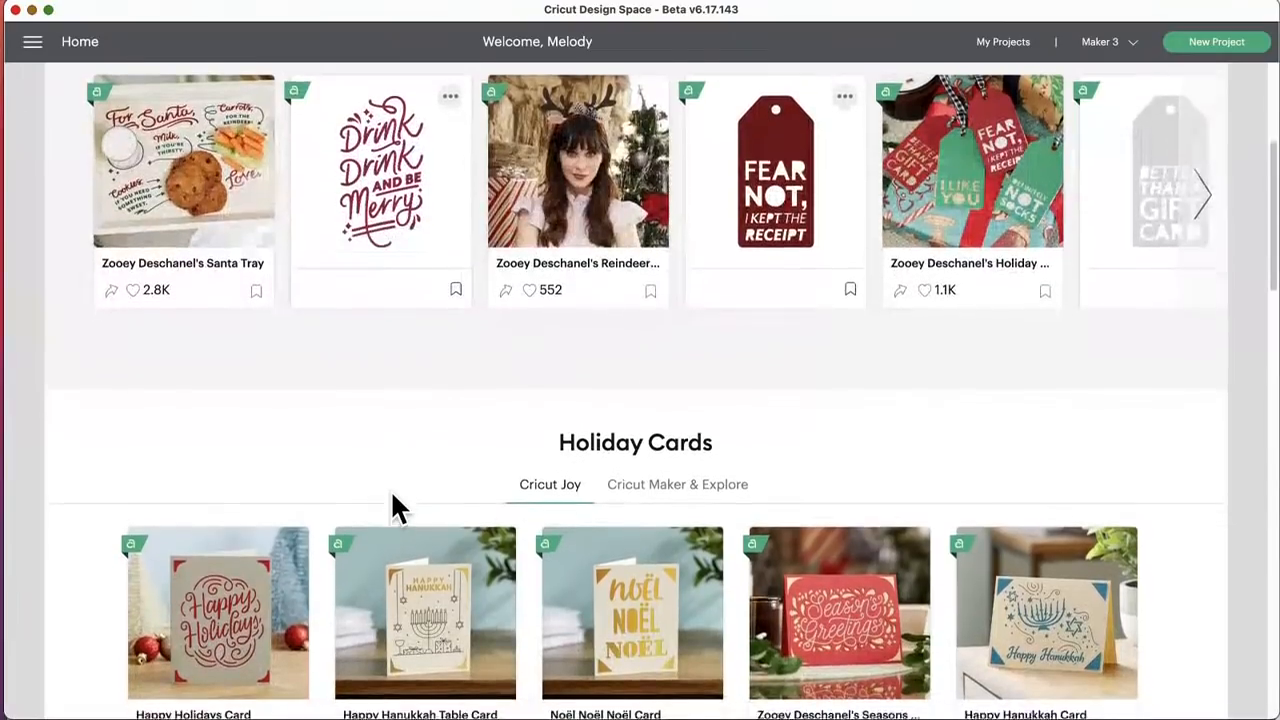
{"action": "scroll", "coordinate": [392, 495], "scroll_direction": "down", "scroll_amount": 3}
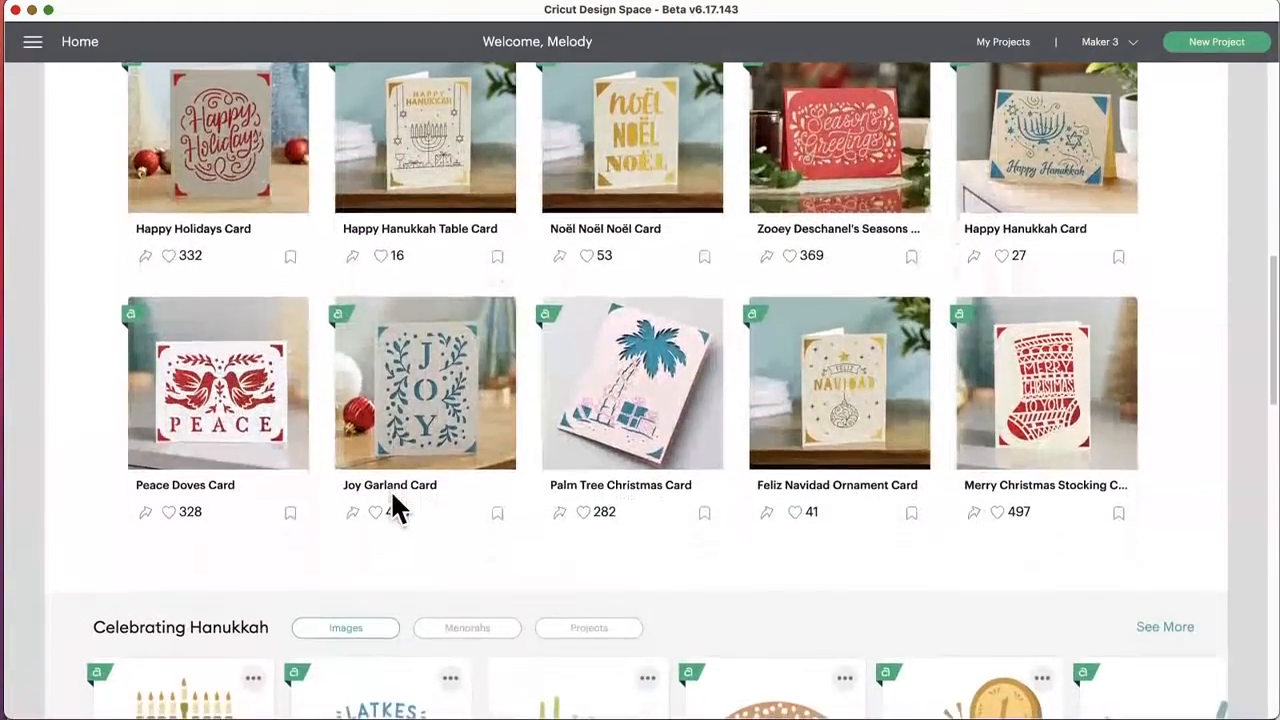
{"action": "scroll", "coordinate": [393, 497], "scroll_direction": "down", "scroll_amount": 3}
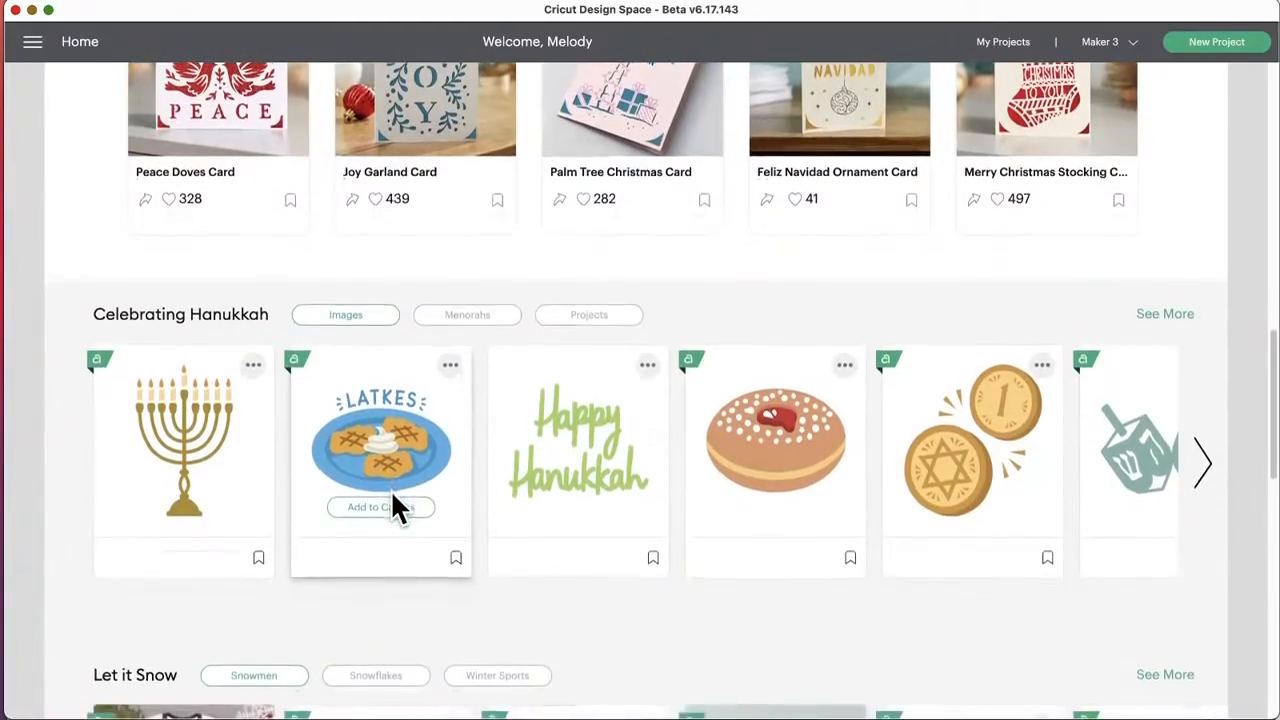
{"action": "scroll", "coordinate": [395, 500], "scroll_direction": "down", "scroll_amount": 1}
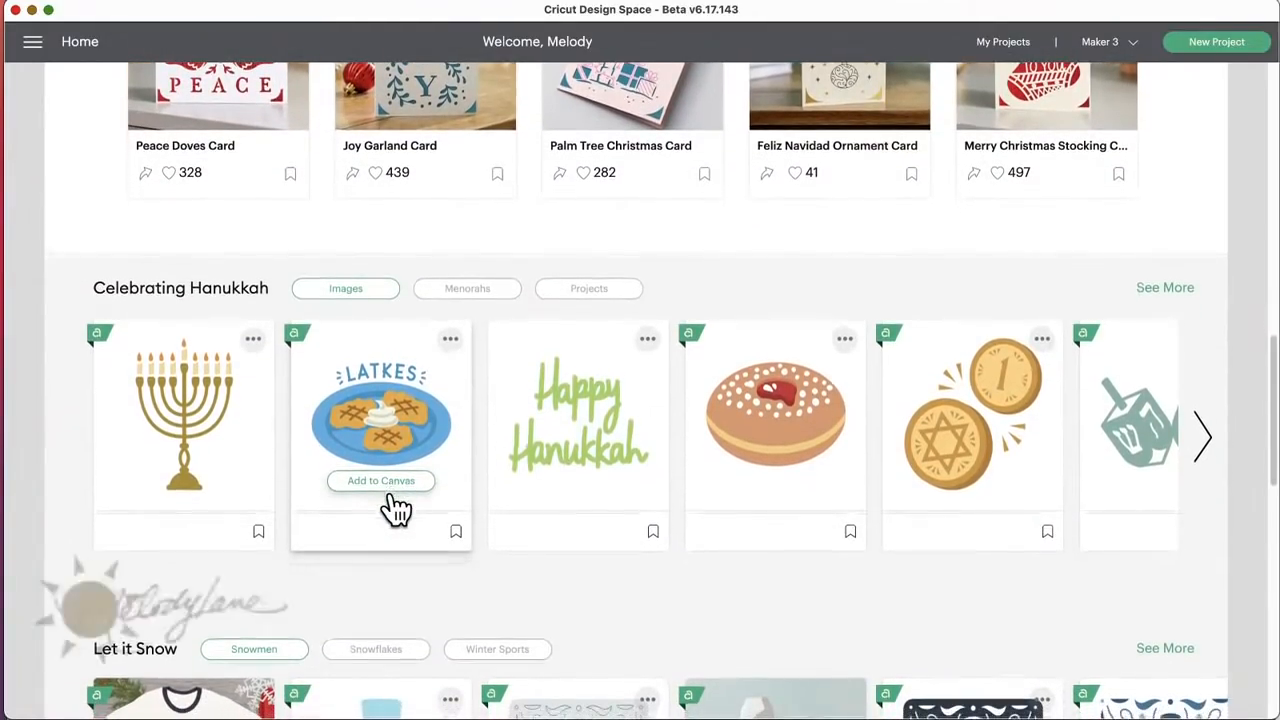
{"action": "left_click", "coordinate": [470, 292]}
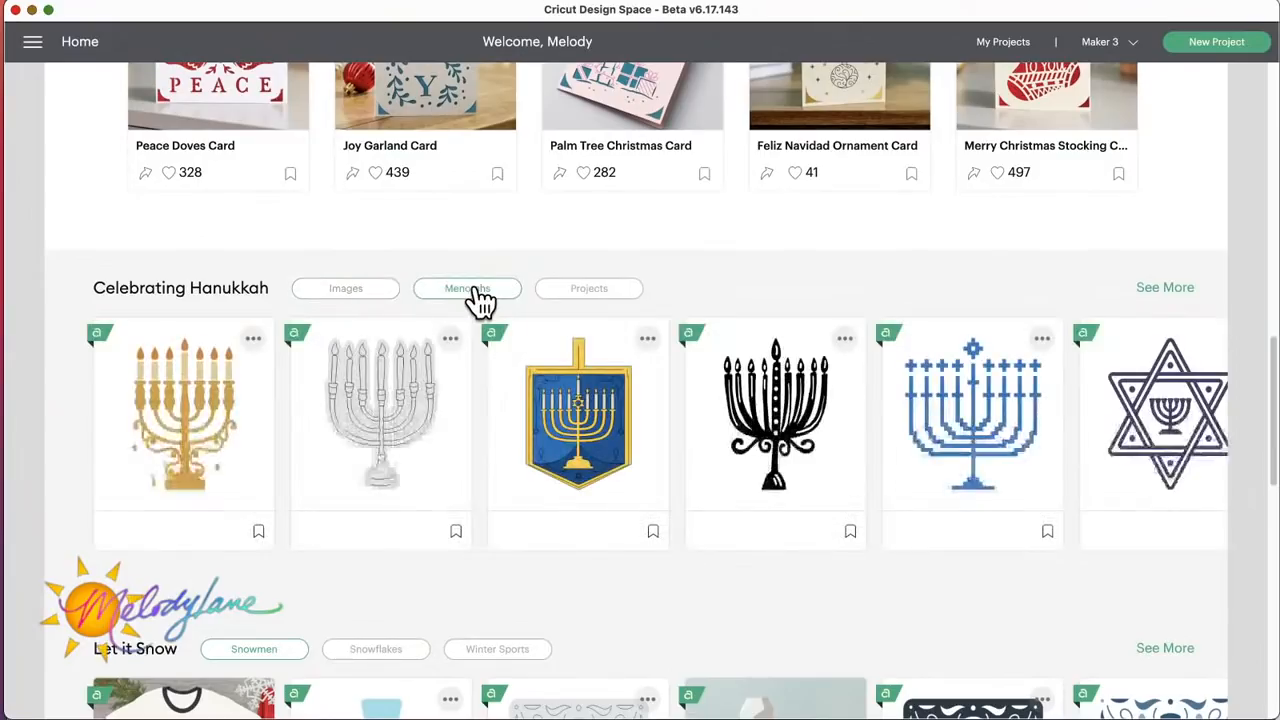
{"action": "left_click", "coordinate": [590, 293]}
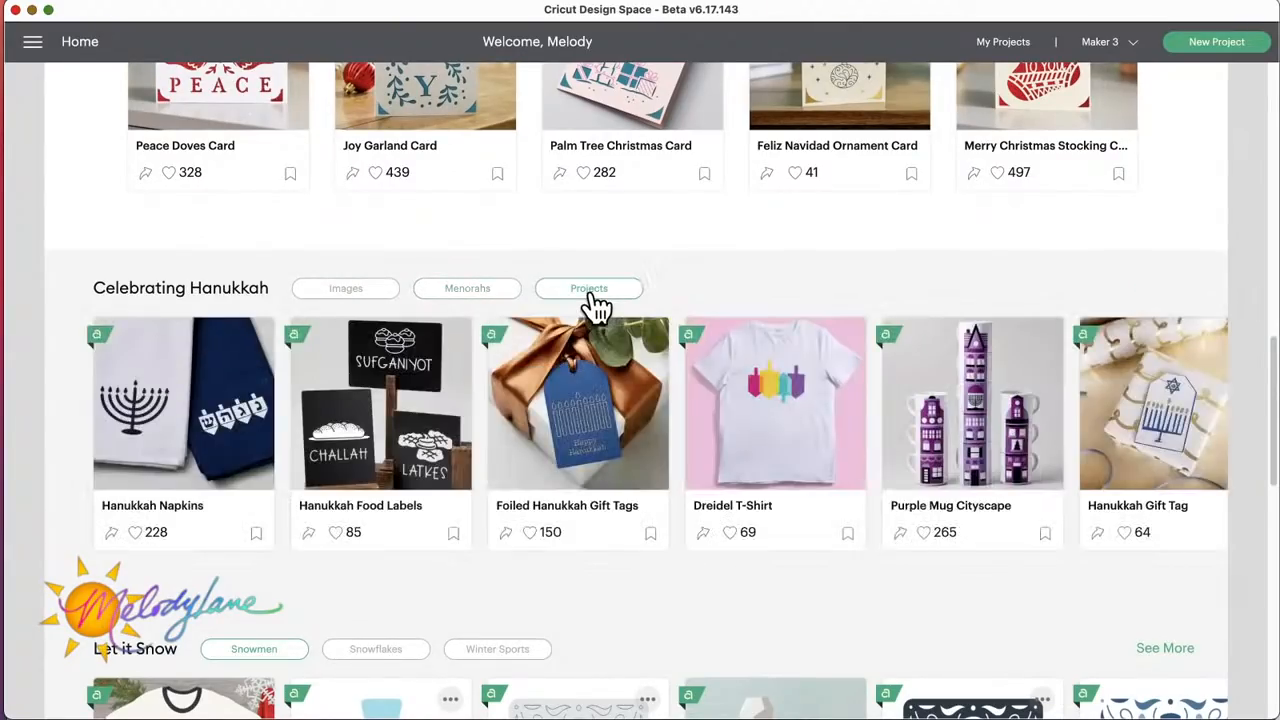
Step: View the Snowflakes and Winter Sports groups under Let it Snow, and browse several pages of its Snowmen designs
{"action": "scroll", "coordinate": [410, 460], "scroll_direction": "down", "scroll_amount": 1}
{"action": "scroll", "coordinate": [410, 463], "scroll_direction": "down", "scroll_amount": 3}
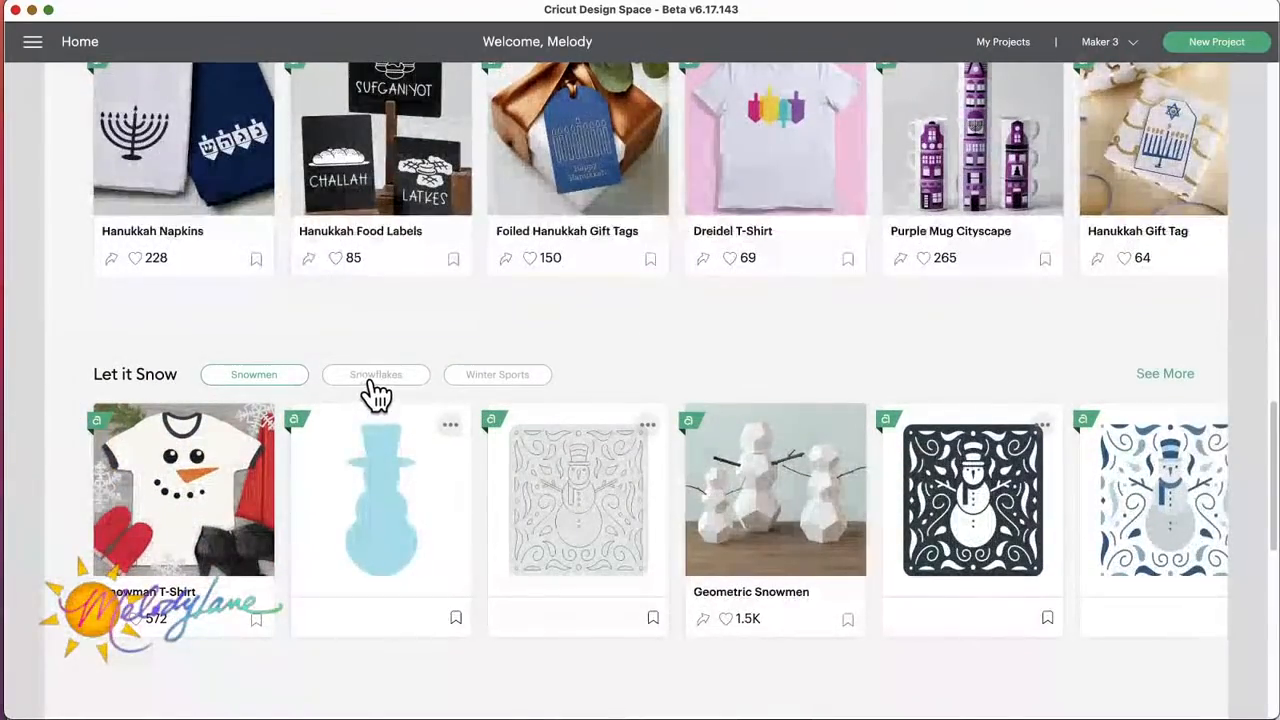
{"action": "left_click", "coordinate": [372, 378]}
{"action": "left_click", "coordinate": [511, 378]}
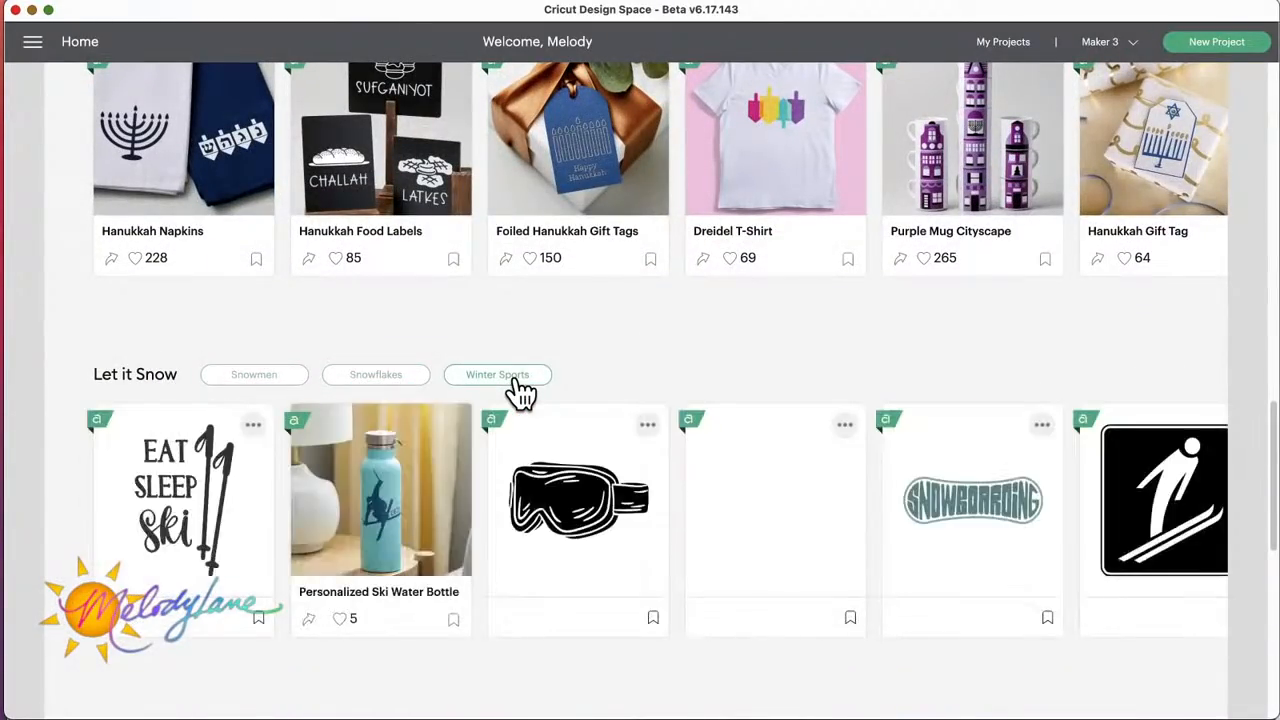
{"action": "left_click", "coordinate": [256, 380]}
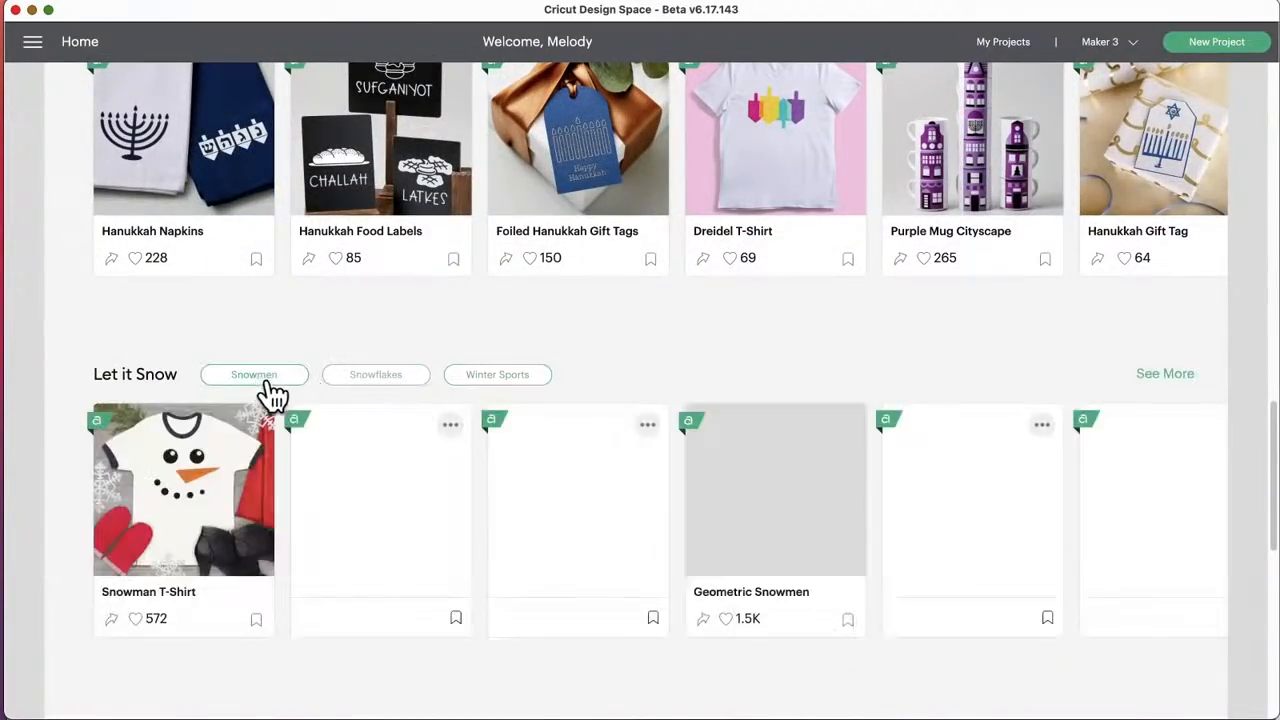
{"action": "left_click", "coordinate": [1201, 522]}
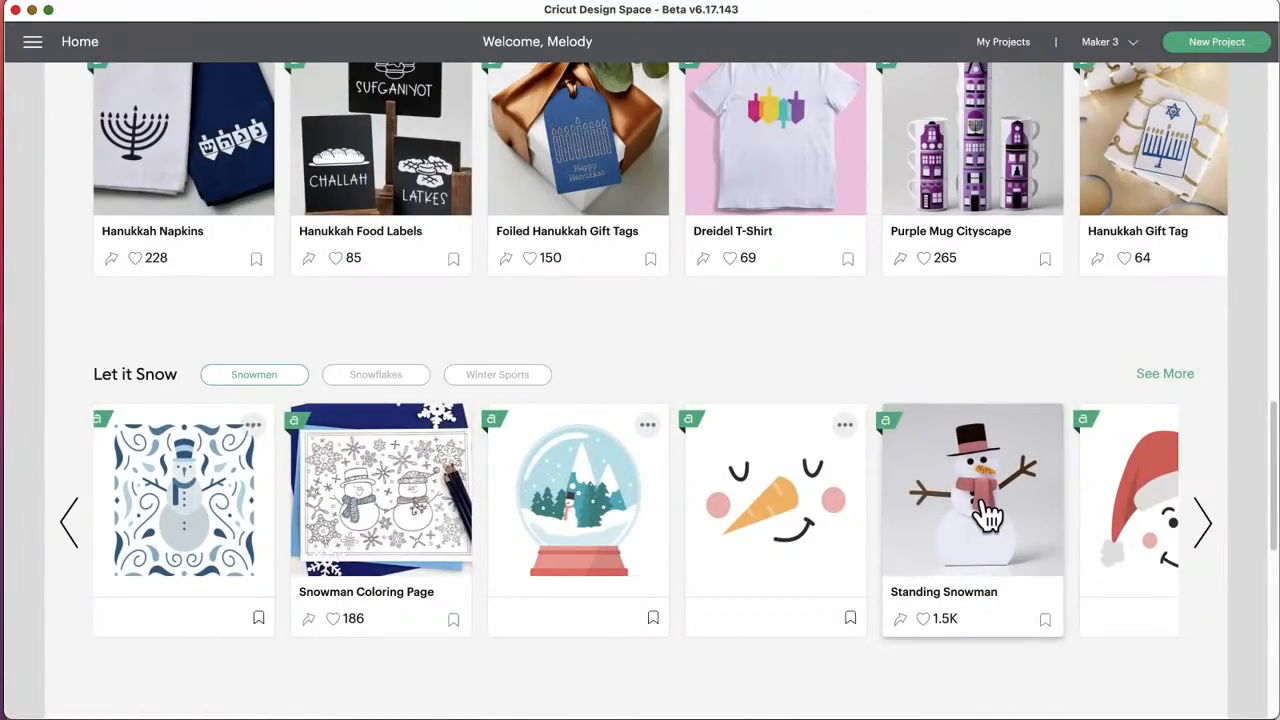
{"action": "left_click", "coordinate": [1205, 525]}
{"action": "left_click", "coordinate": [1205, 525]}
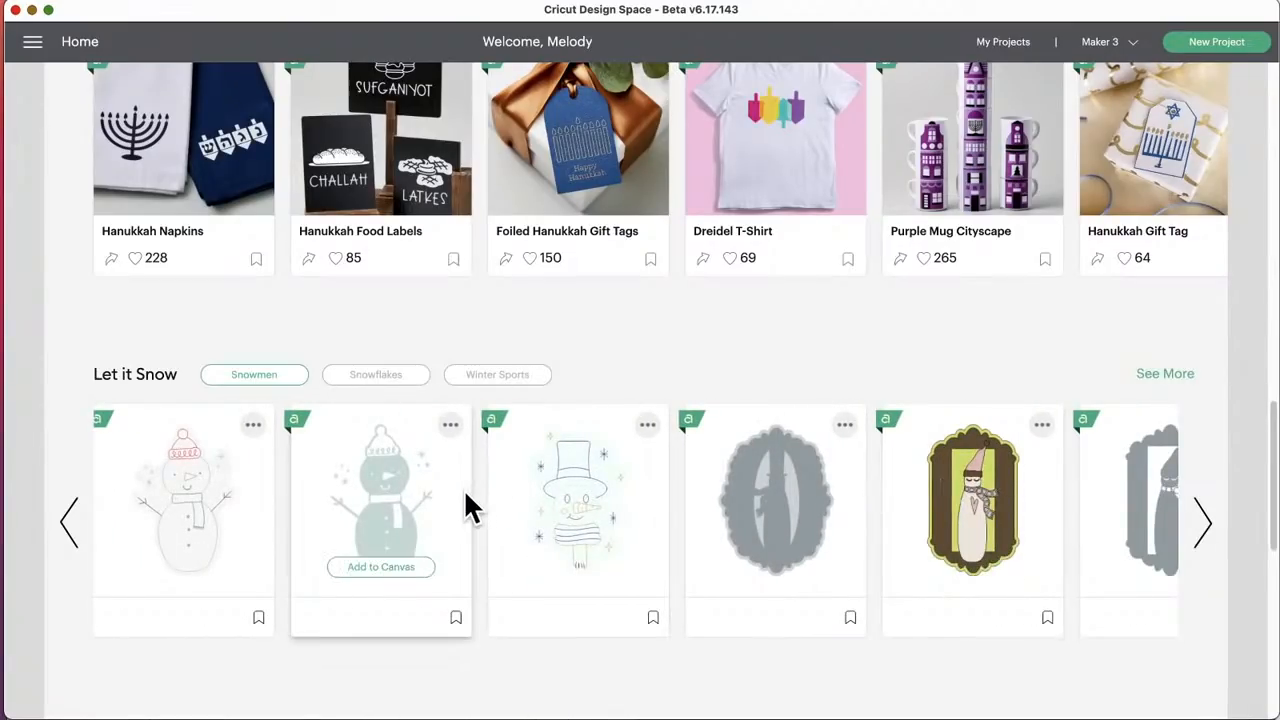
Step: Show the Santa Sacks group under Christmas Projects and look over its designs
{"action": "scroll", "coordinate": [466, 506], "scroll_direction": "down", "scroll_amount": 5}
{"action": "scroll", "coordinate": [466, 495], "scroll_direction": "down", "scroll_amount": 5}
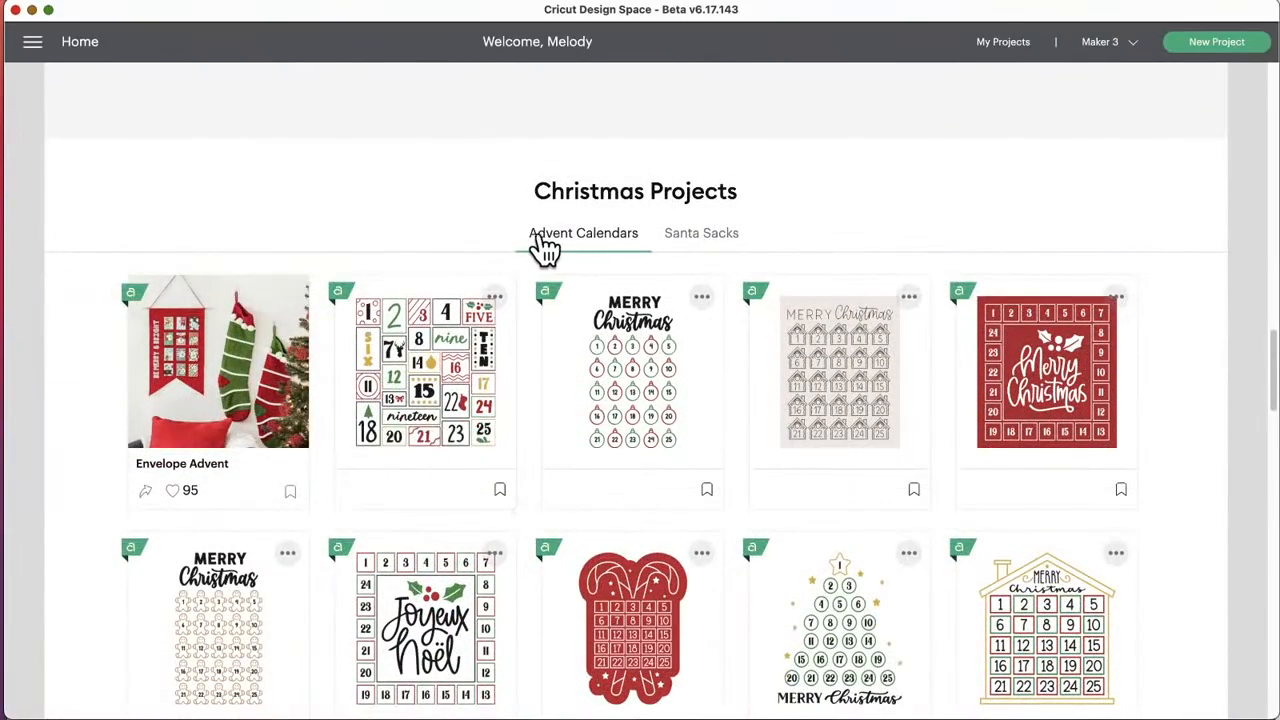
{"action": "left_click", "coordinate": [705, 236]}
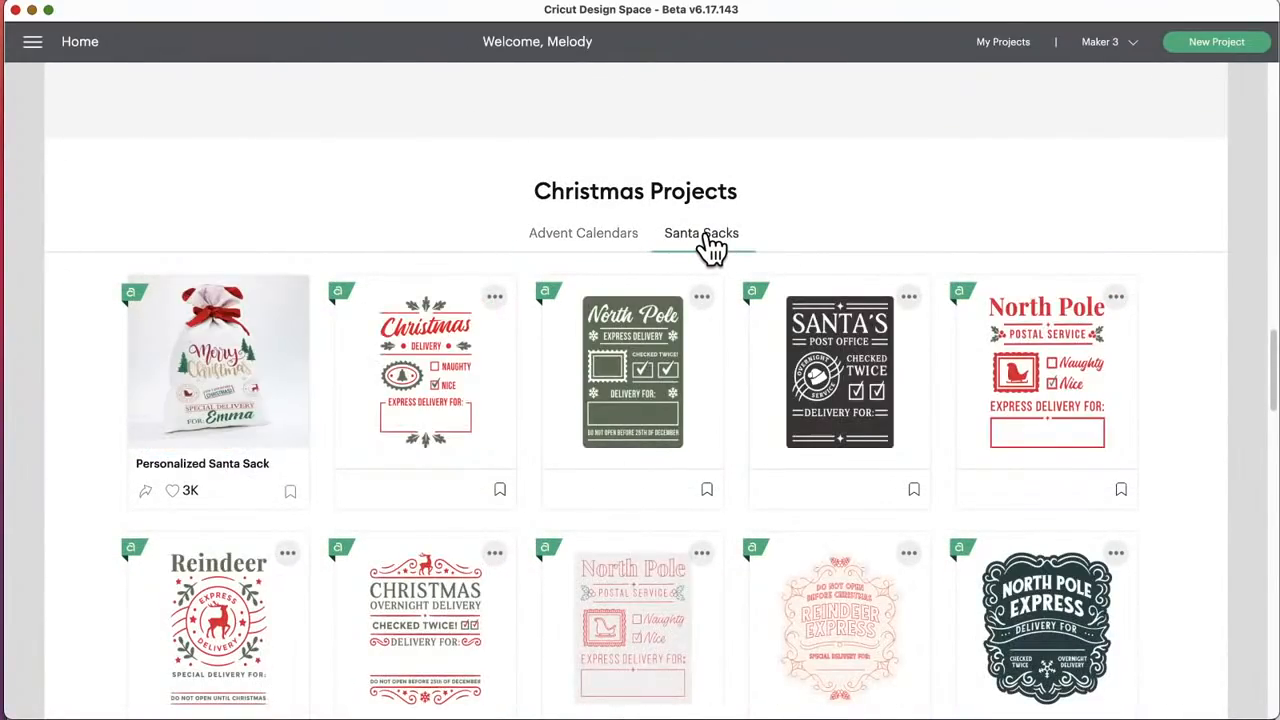
{"action": "scroll", "coordinate": [603, 350], "scroll_direction": "down", "scroll_amount": 1}
{"action": "scroll", "coordinate": [601, 356], "scroll_direction": "down", "scroll_amount": 10}
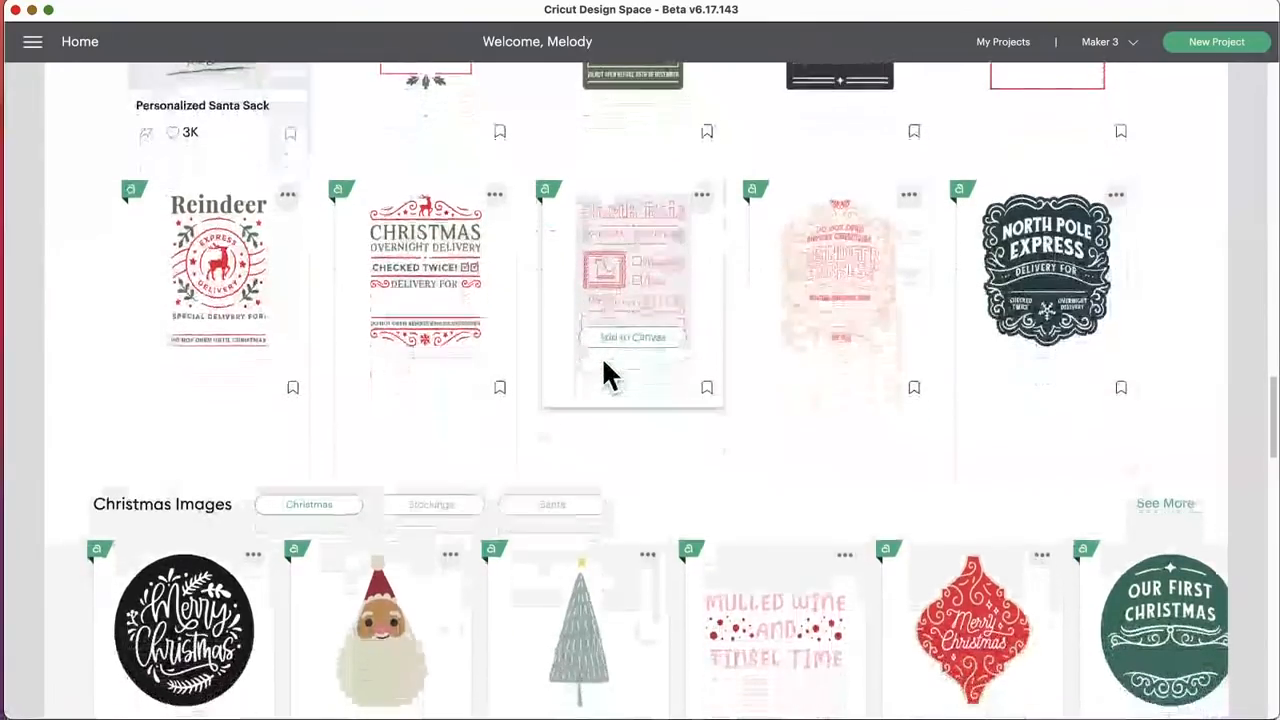
{"action": "scroll", "coordinate": [601, 356], "scroll_direction": "up", "scroll_amount": 10}
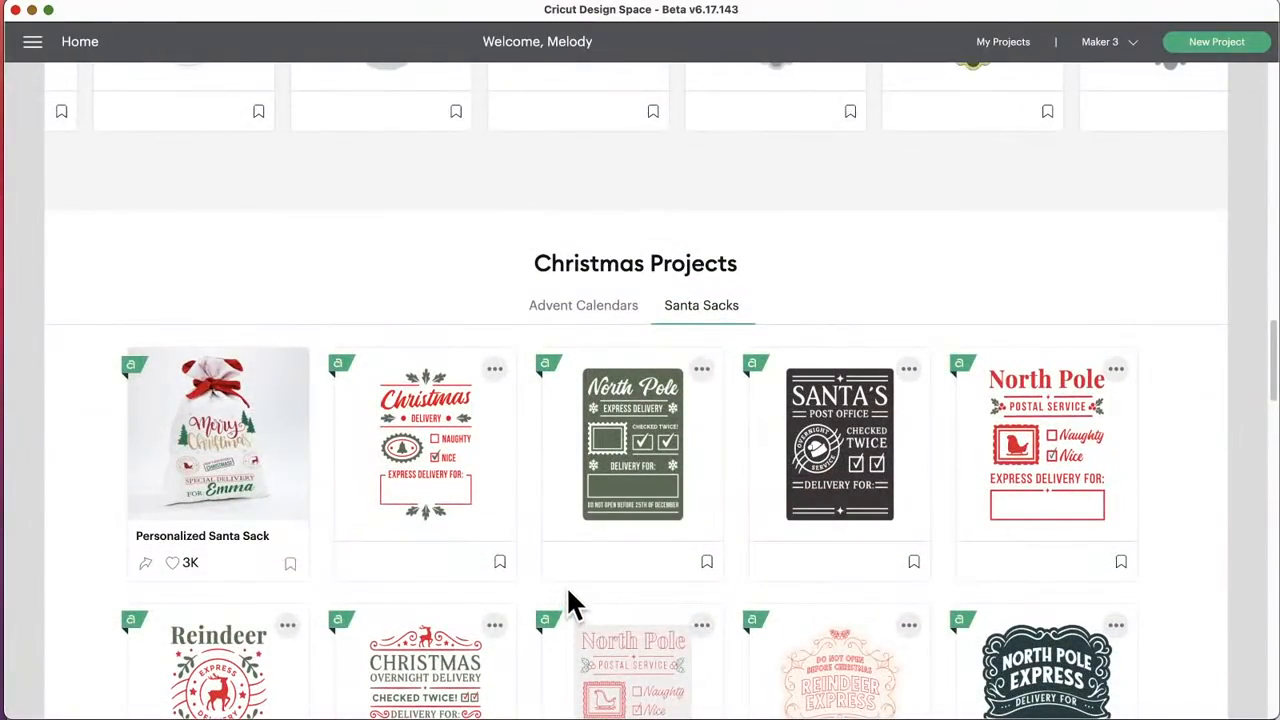
Step: Look over the Christmas Images, Tropical Christmas, Merry Christmas Around the World and Celebrating Kwanzaa sections on the way to Gift Ideas
{"action": "scroll", "coordinate": [566, 595], "scroll_direction": "down", "scroll_amount": 10}
{"action": "scroll", "coordinate": [568, 598], "scroll_direction": "down", "scroll_amount": 5}
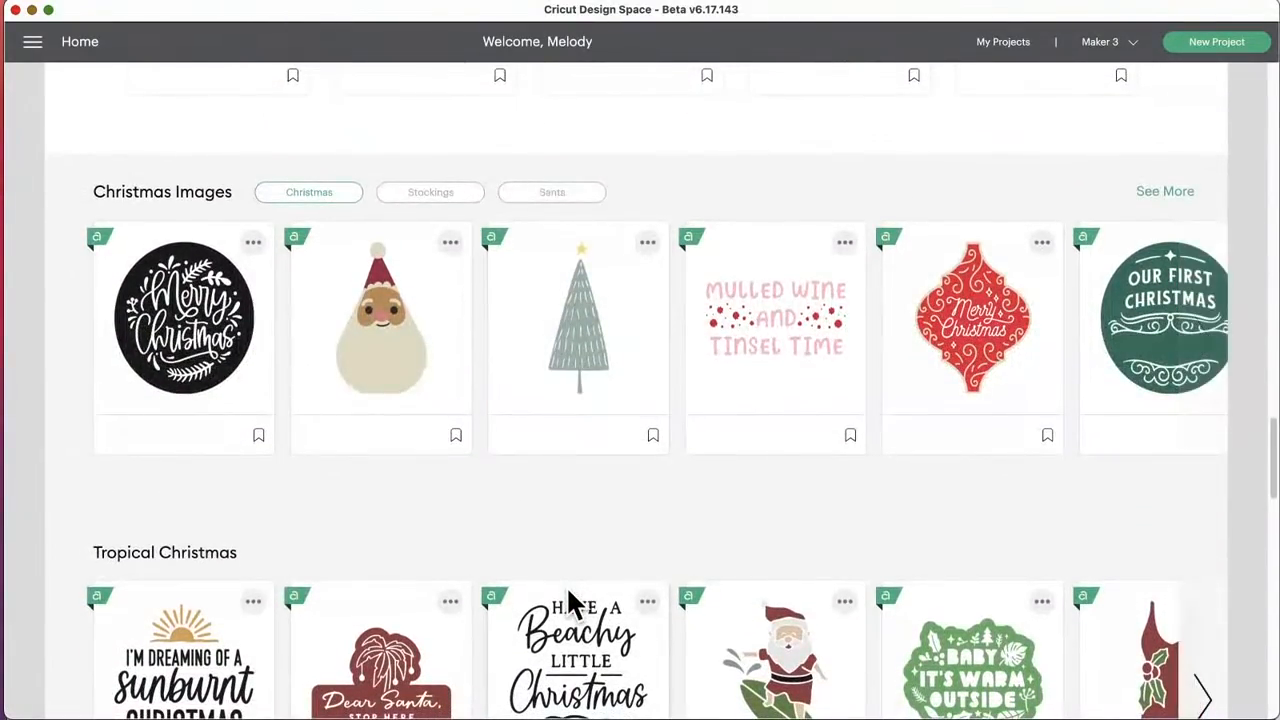
{"action": "scroll", "coordinate": [557, 537], "scroll_direction": "down", "scroll_amount": 2}
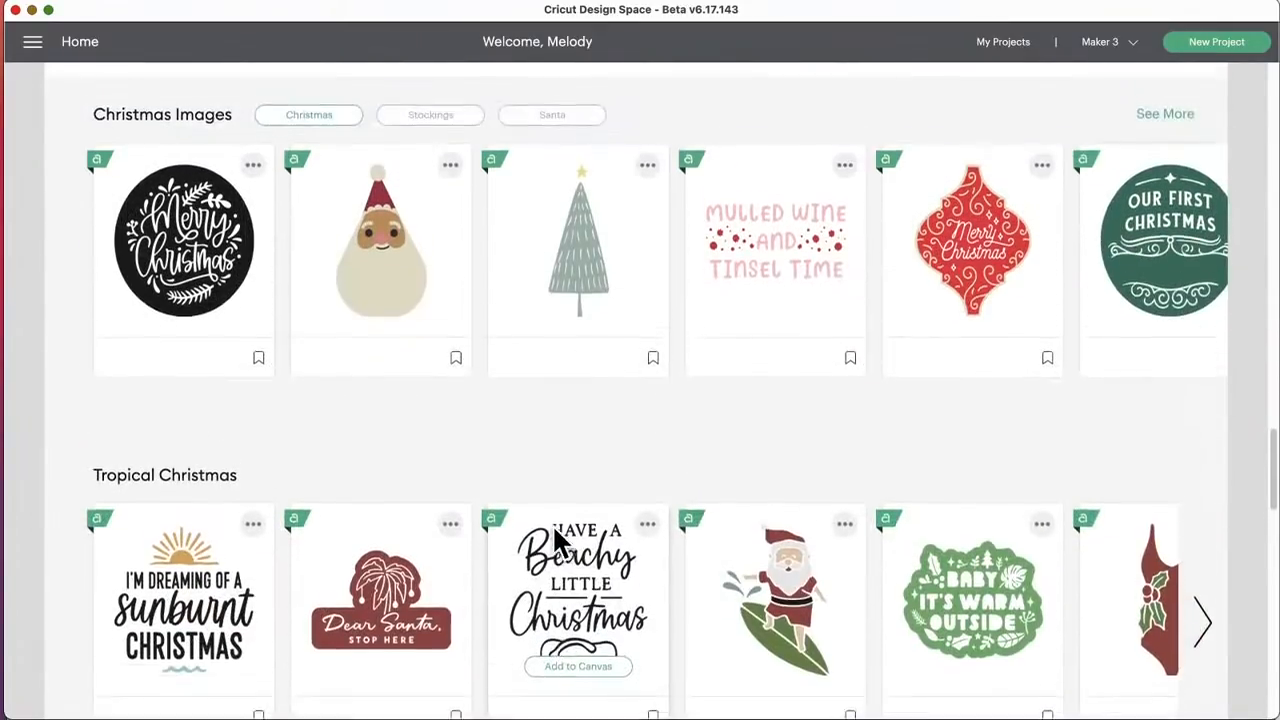
{"action": "scroll", "coordinate": [552, 524], "scroll_direction": "up", "scroll_amount": 5}
{"action": "scroll", "coordinate": [546, 528], "scroll_direction": "down", "scroll_amount": 12}
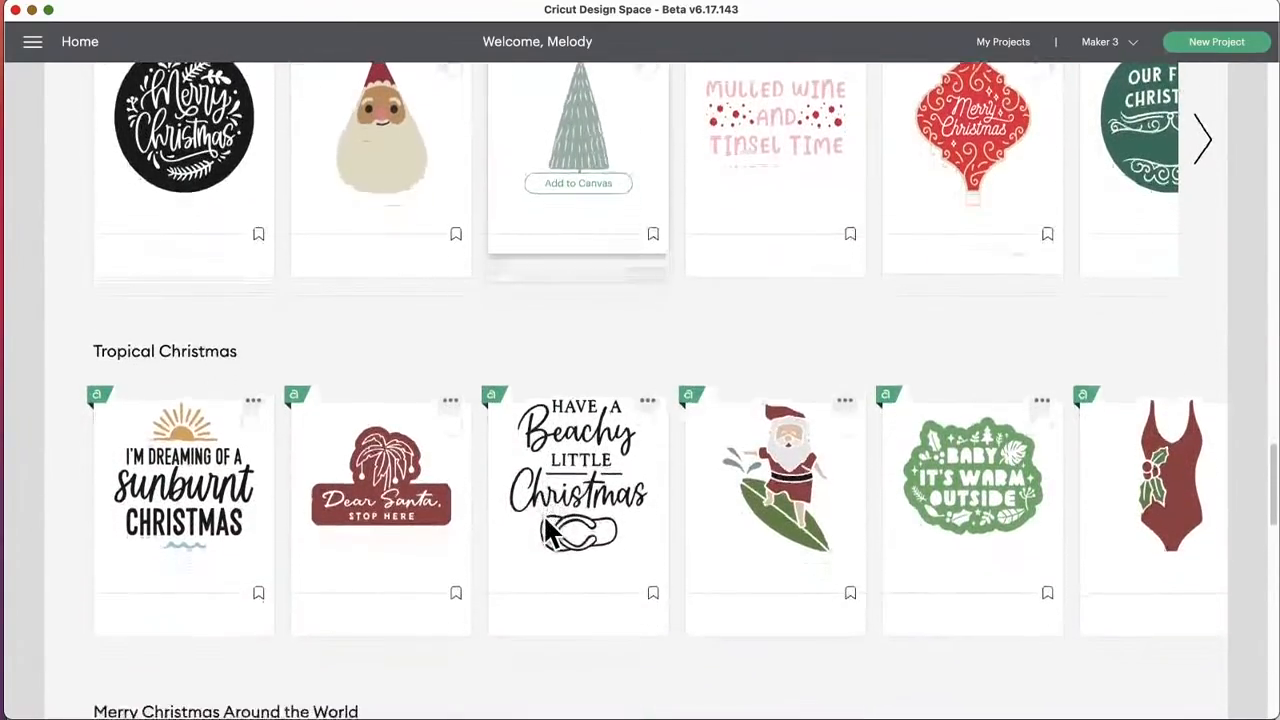
{"action": "scroll", "coordinate": [545, 530], "scroll_direction": "down", "scroll_amount": 9}
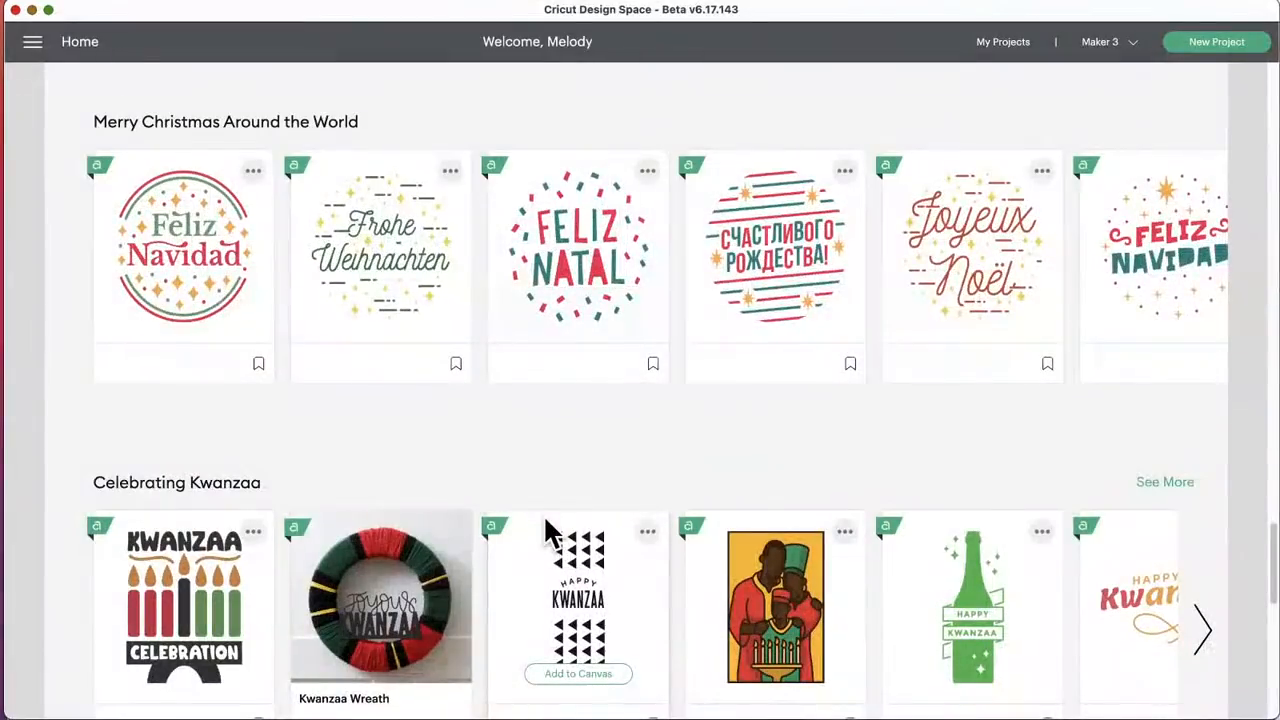
{"action": "scroll", "coordinate": [546, 530], "scroll_direction": "down", "scroll_amount": 12}
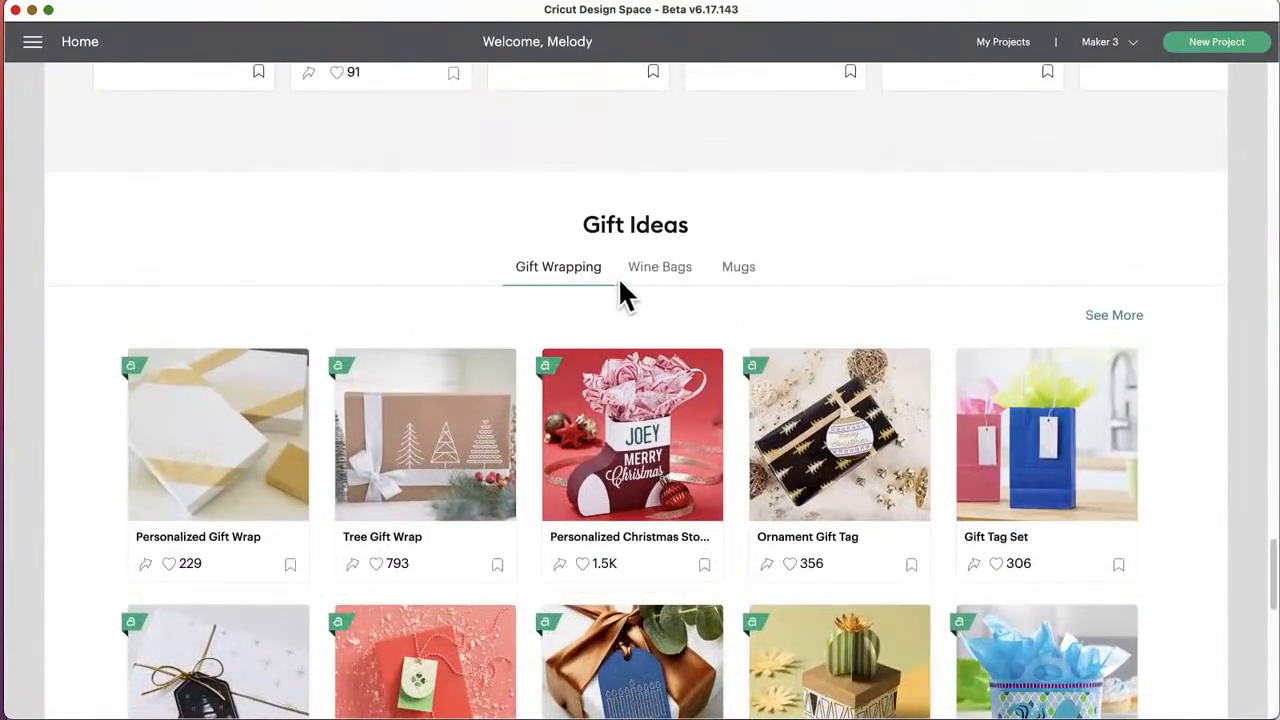
Step: View the Wine Bags and Mugs groups under Gift Ideas and look on to the Holly Jolly Christmas Banner images
{"action": "left_click", "coordinate": [677, 287]}
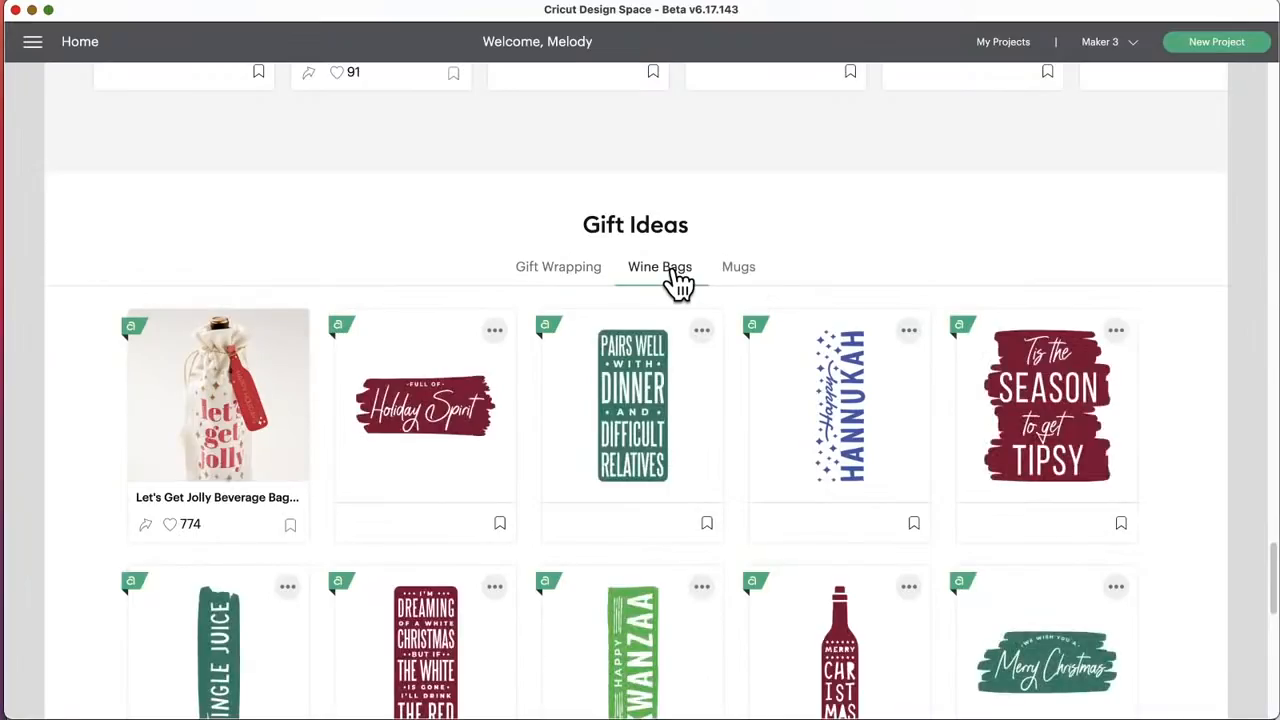
{"action": "left_click", "coordinate": [738, 270]}
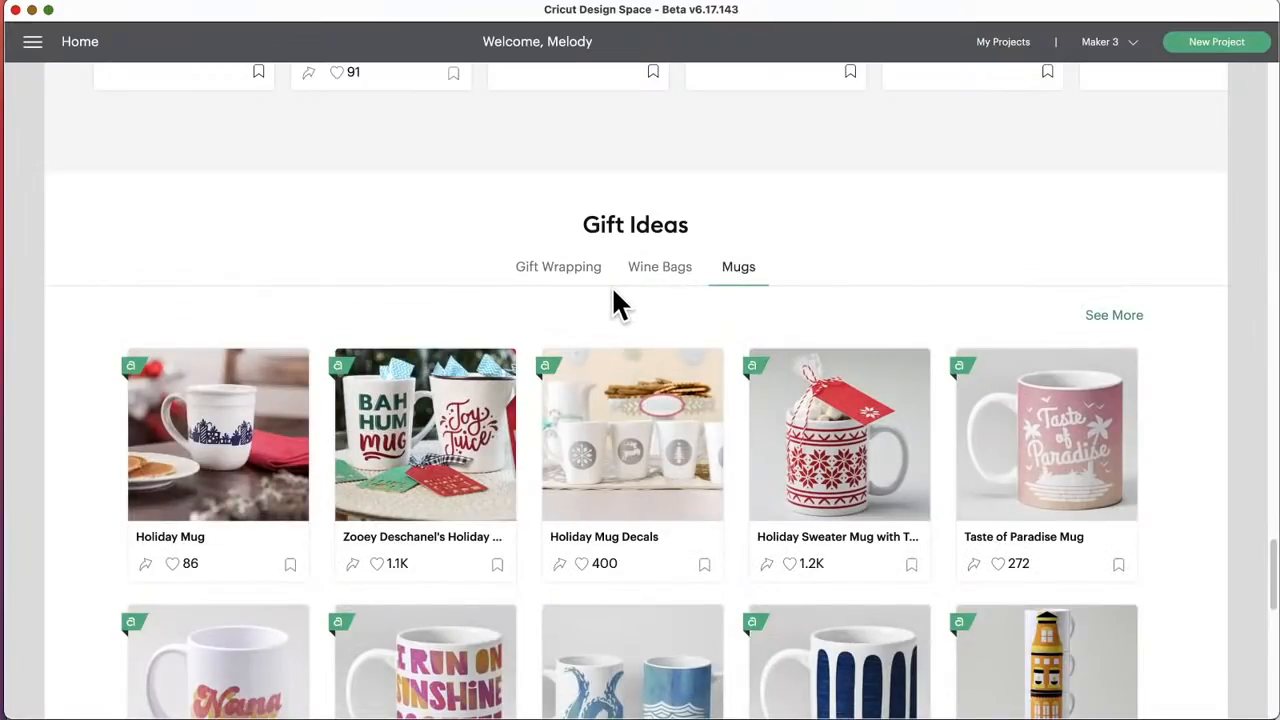
{"action": "scroll", "coordinate": [611, 285], "scroll_direction": "down", "scroll_amount": 5}
{"action": "scroll", "coordinate": [611, 300], "scroll_direction": "down", "scroll_amount": 6}
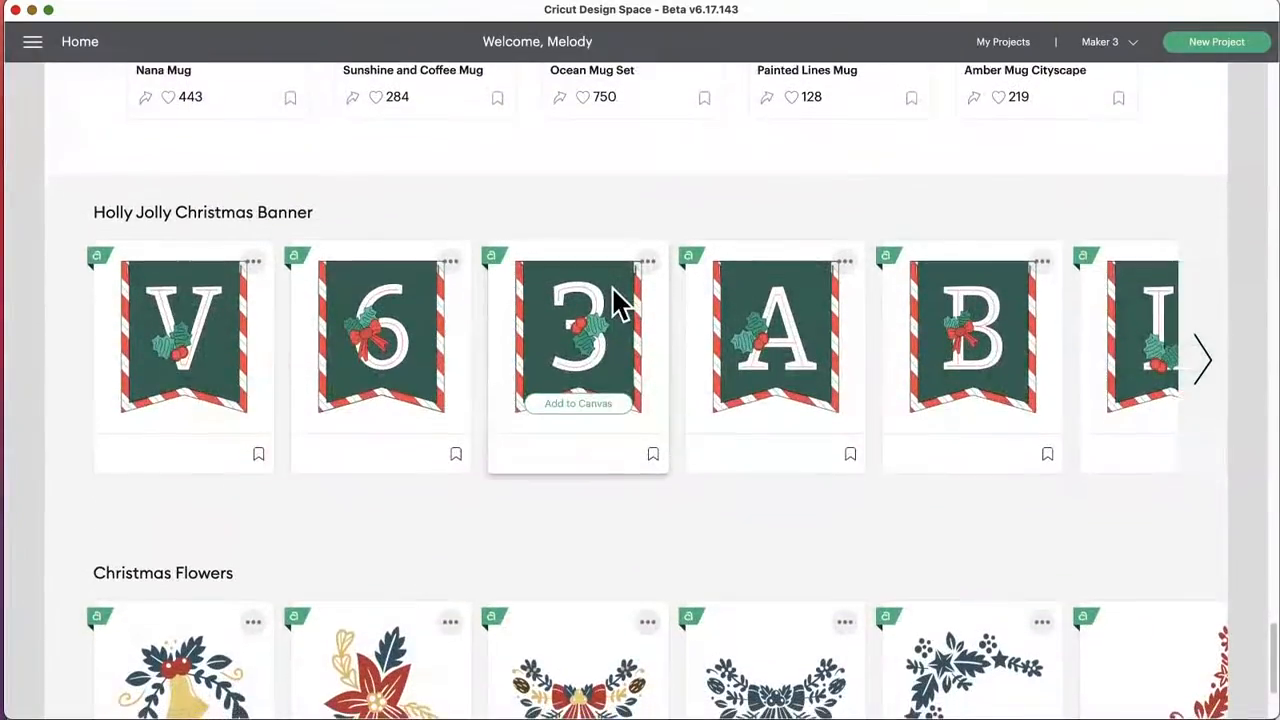
Step: Look over the Christmas Flowers images and browse several pages of the Holly Jolly Christmas Banner letters and numbers
{"action": "scroll", "coordinate": [611, 300], "scroll_direction": "down", "scroll_amount": 4}
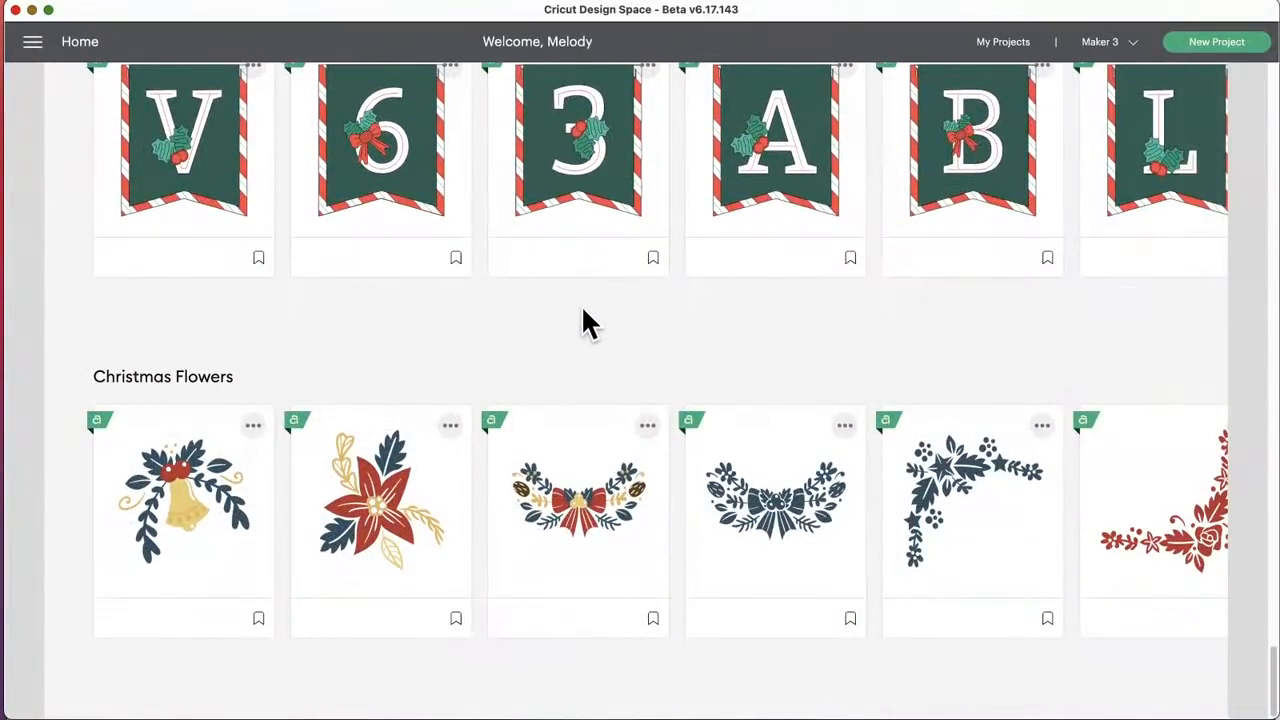
{"action": "scroll", "coordinate": [583, 318], "scroll_direction": "up", "scroll_amount": 5}
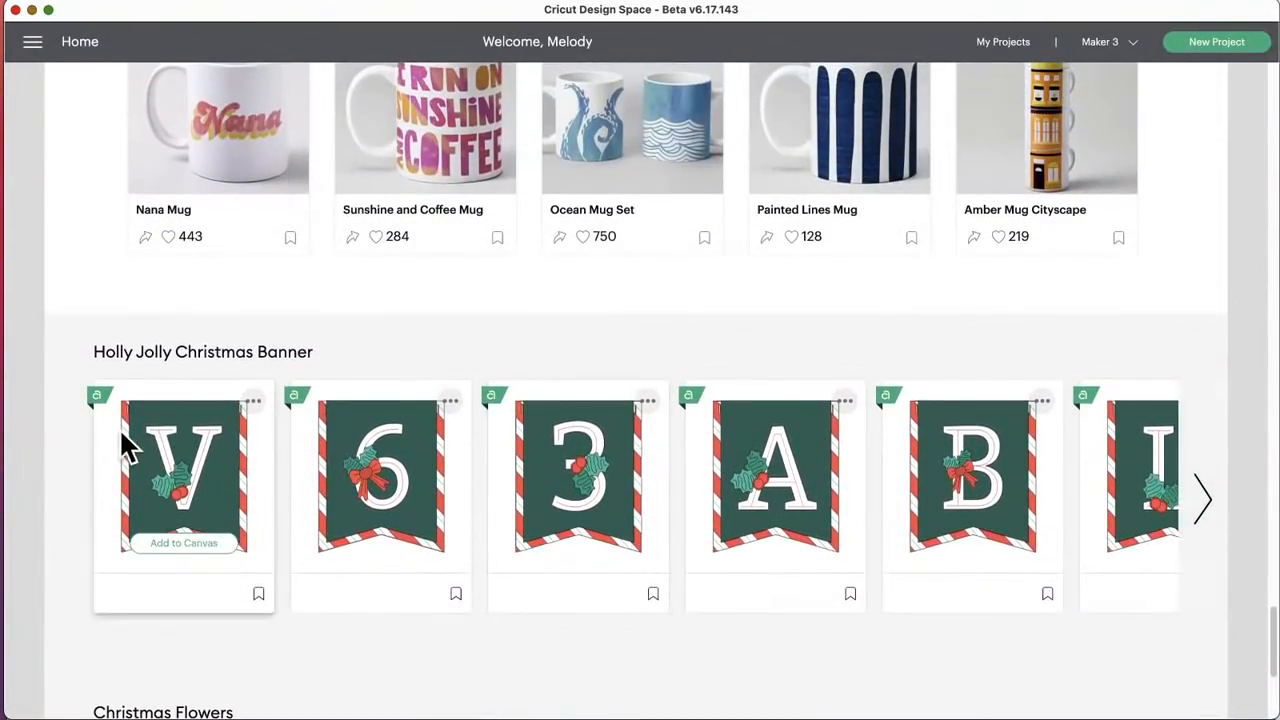
{"action": "left_click", "coordinate": [1206, 508]}
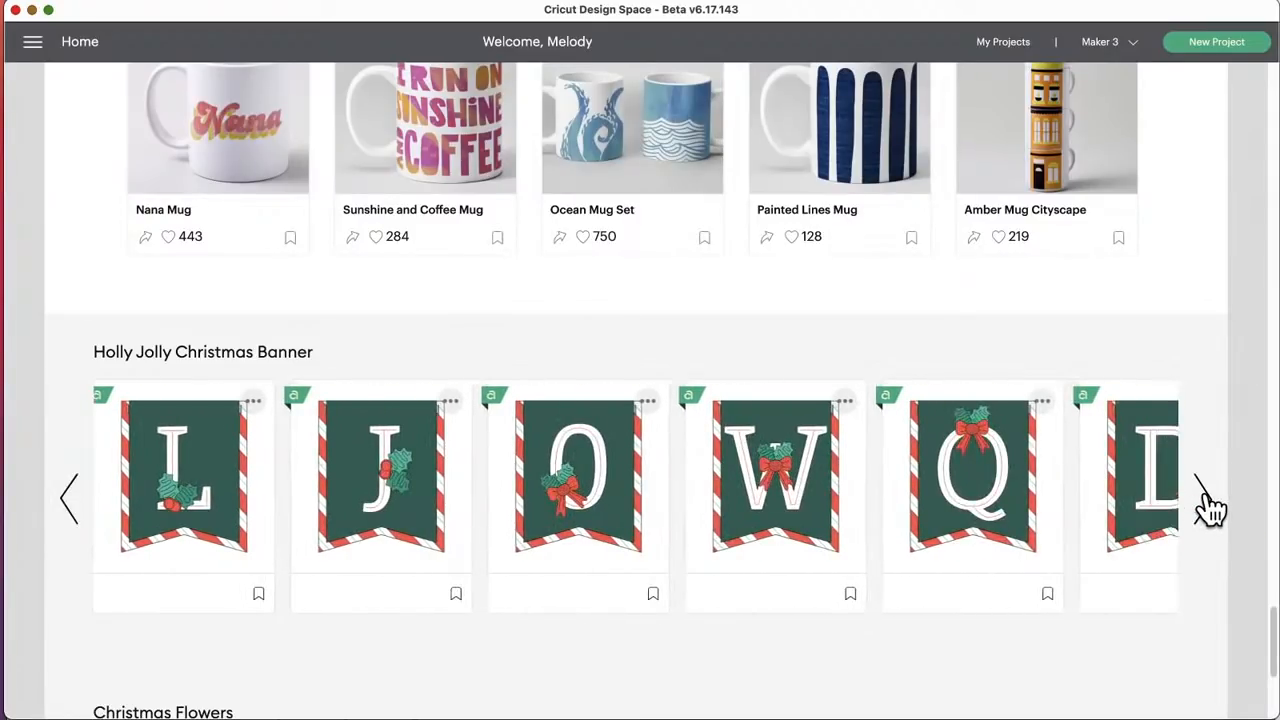
{"action": "left_click", "coordinate": [1205, 500]}
{"action": "left_click", "coordinate": [1205, 500]}
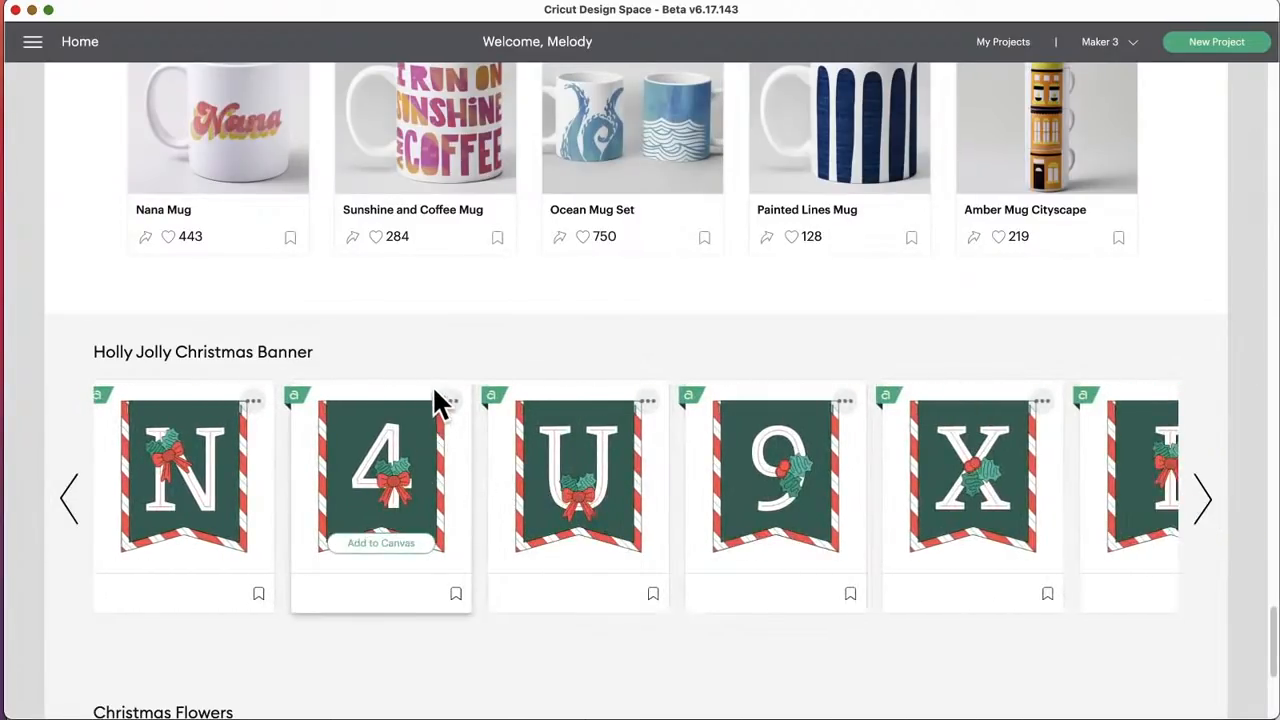
Step: Leave the Holiday Ideas collection and return to the home page
{"action": "scroll", "coordinate": [438, 400], "scroll_direction": "up", "scroll_amount": 15}
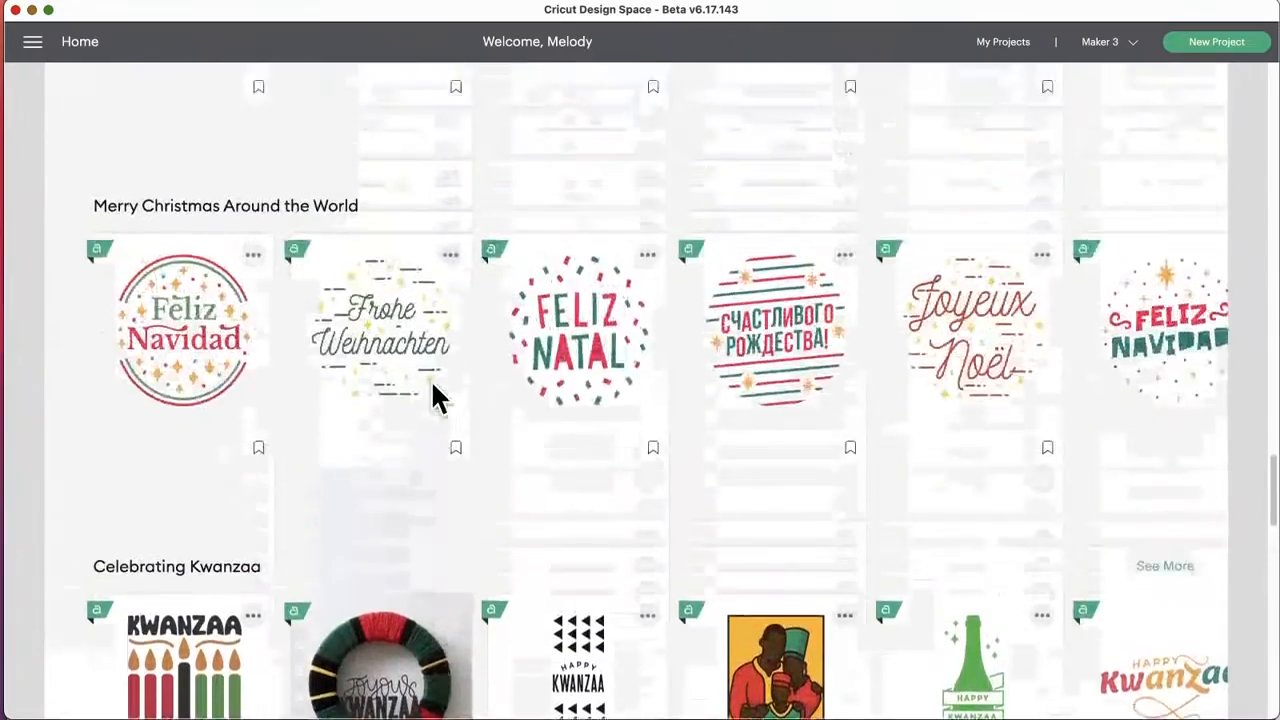
{"action": "scroll", "coordinate": [432, 395], "scroll_direction": "up", "scroll_amount": 20}
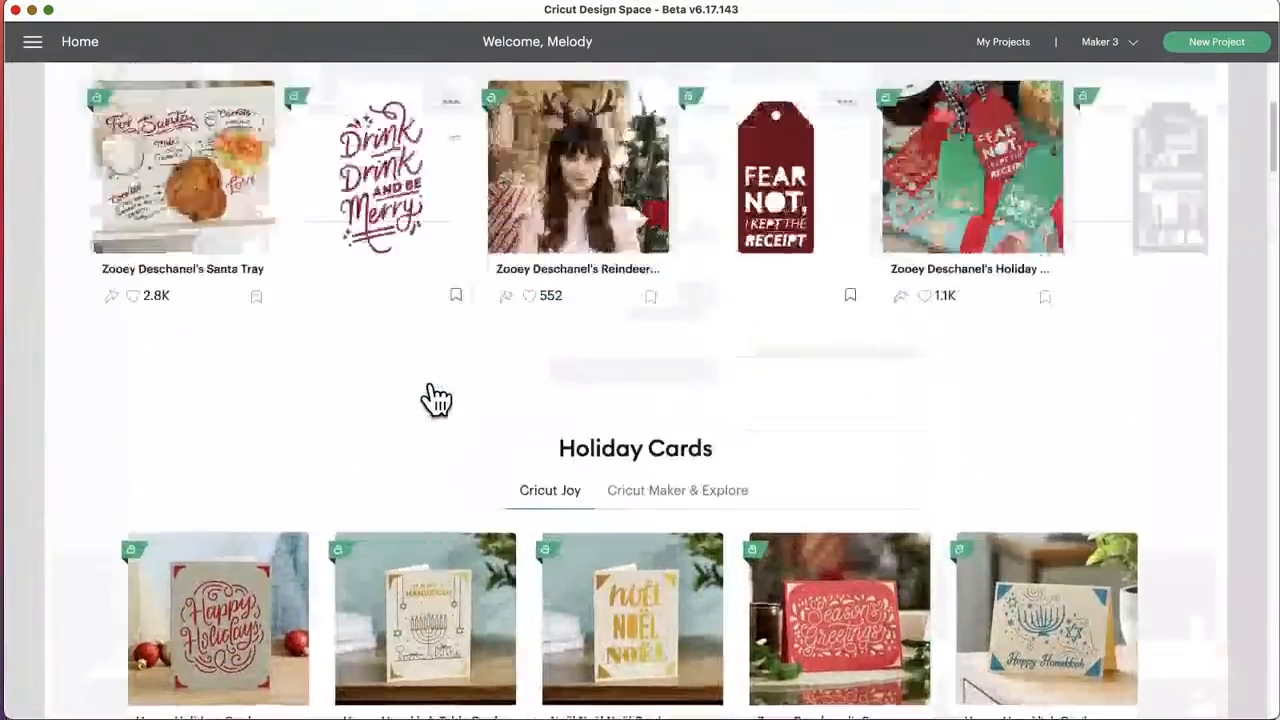
{"action": "scroll", "coordinate": [436, 399], "scroll_direction": "up", "scroll_amount": 4}
{"action": "left_click", "coordinate": [88, 104]}
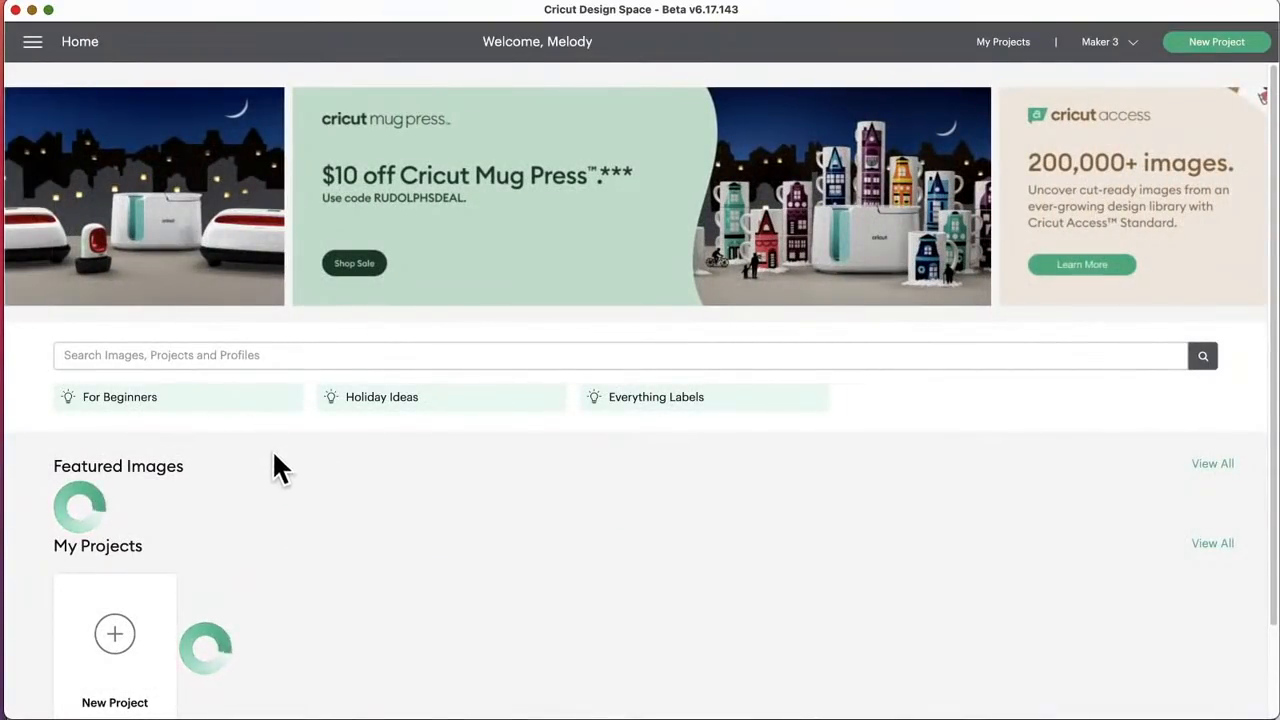
Step: Start a new blank project and return from its canvas to the home page
{"action": "scroll", "coordinate": [278, 473], "scroll_direction": "down", "scroll_amount": 2}
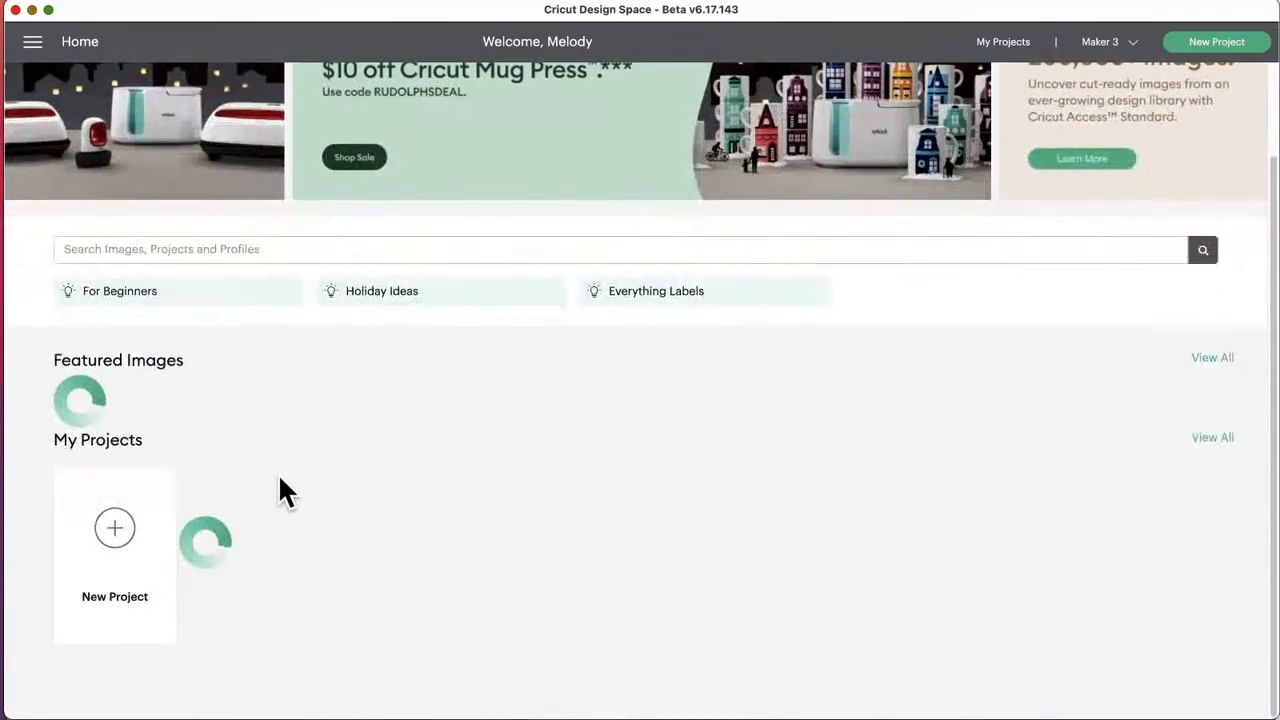
{"action": "left_click", "coordinate": [117, 528]}
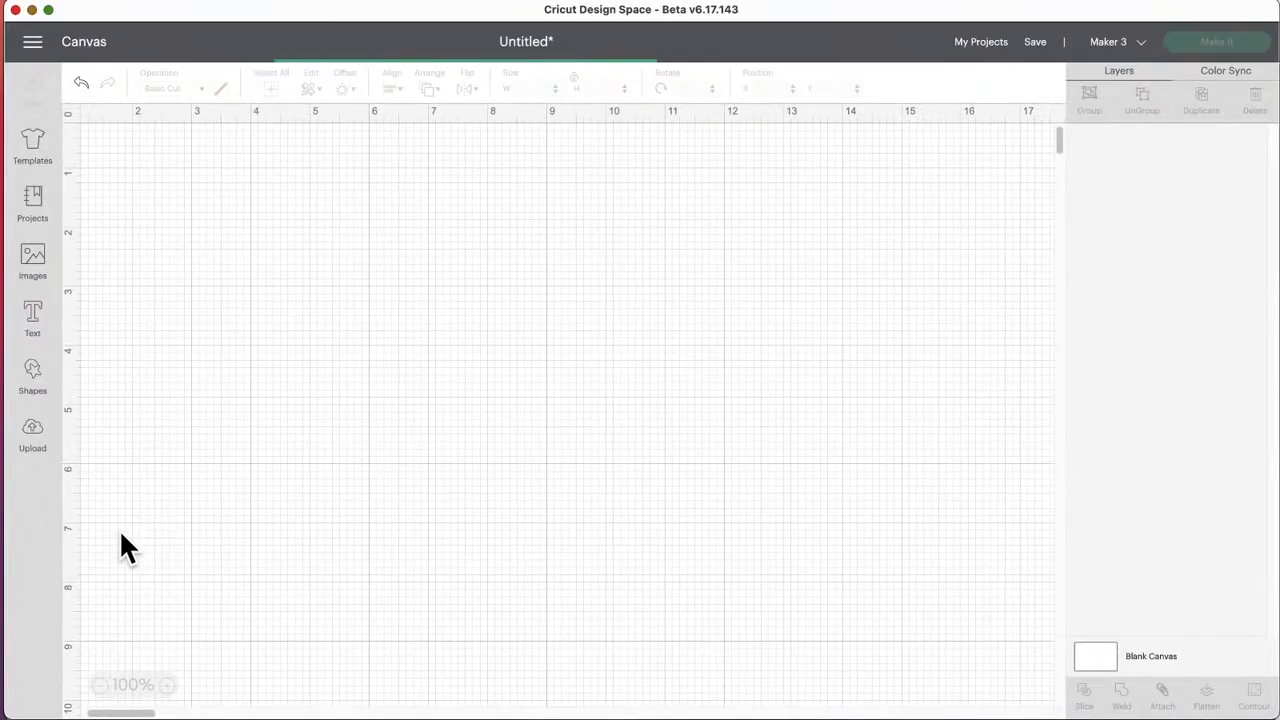
{"action": "left_click", "coordinate": [33, 45]}
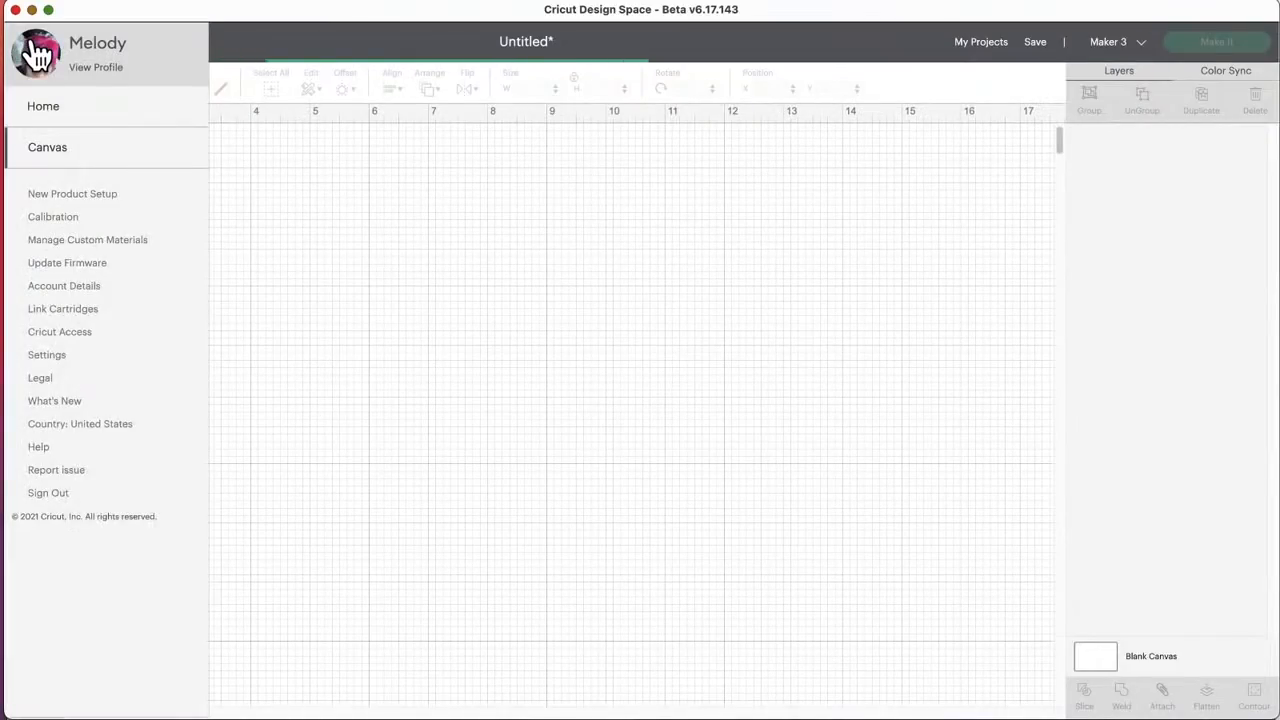
{"action": "left_click", "coordinate": [40, 108]}
Step: Browse further pages of the Featured Images and look over the My Projects and Top Video Playlists sections
{"action": "scroll", "coordinate": [251, 490], "scroll_direction": "down", "scroll_amount": 2}
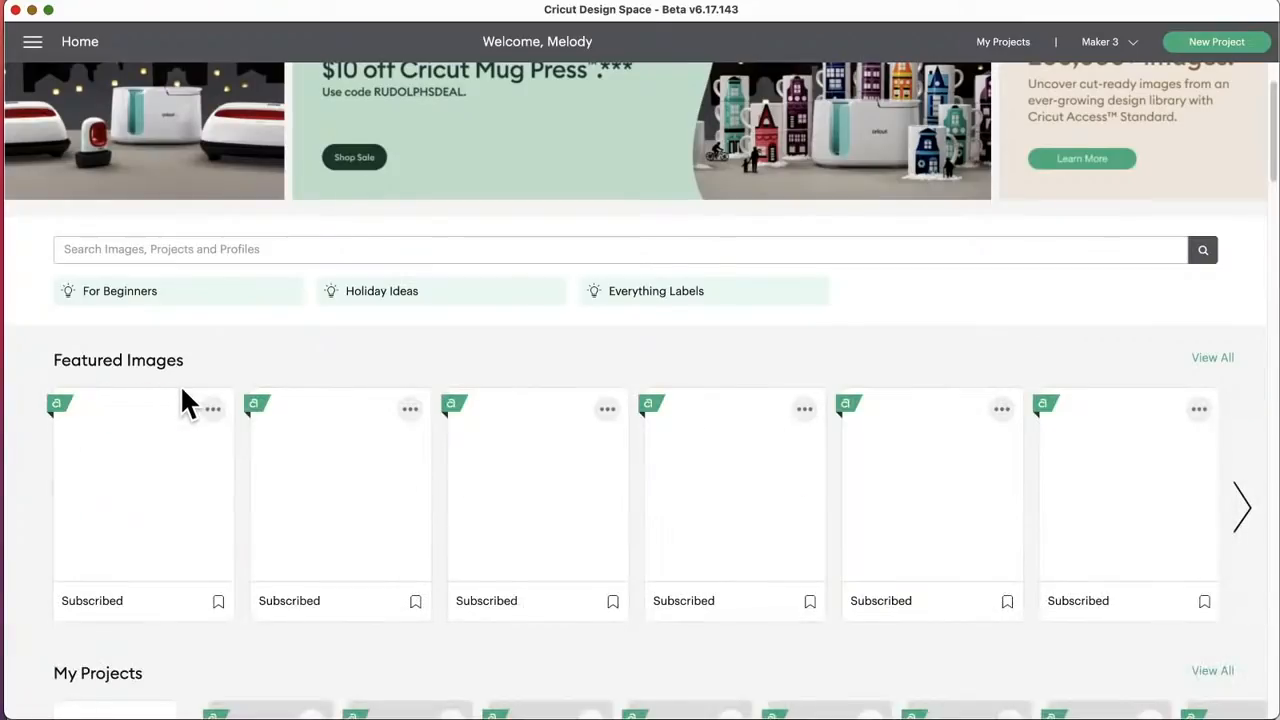
{"action": "left_click", "coordinate": [1243, 515]}
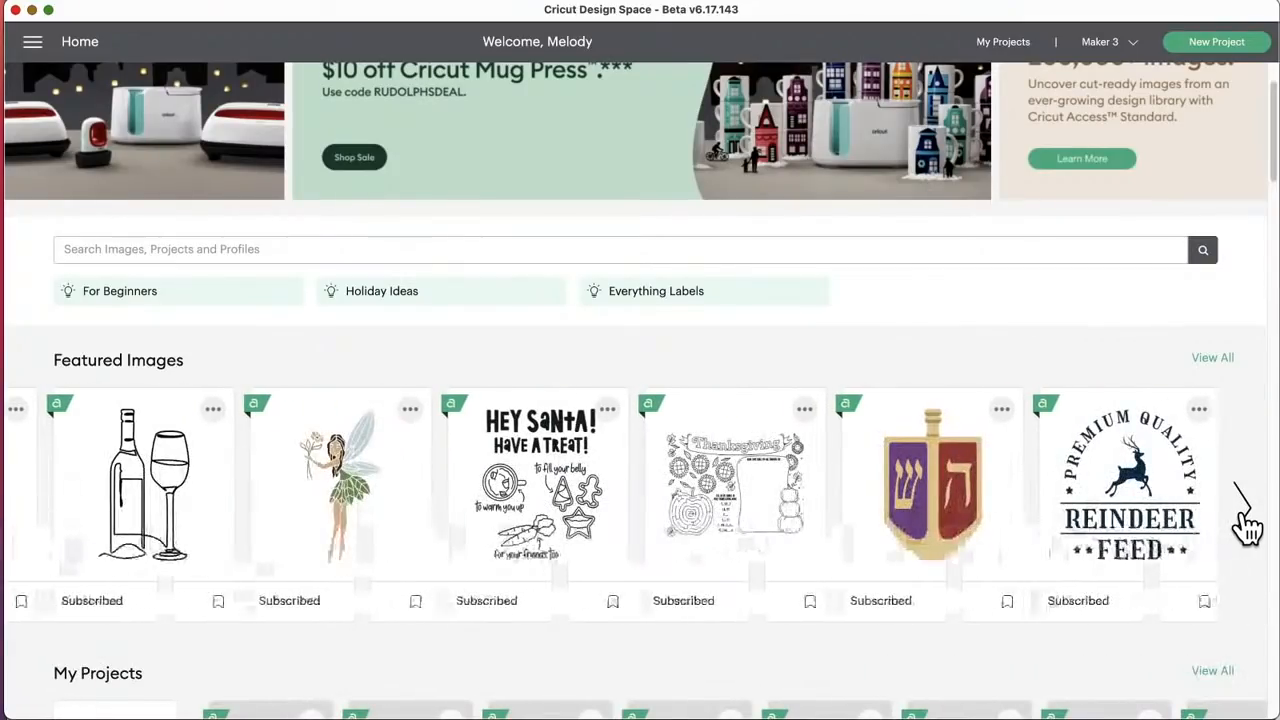
{"action": "left_click", "coordinate": [1243, 515]}
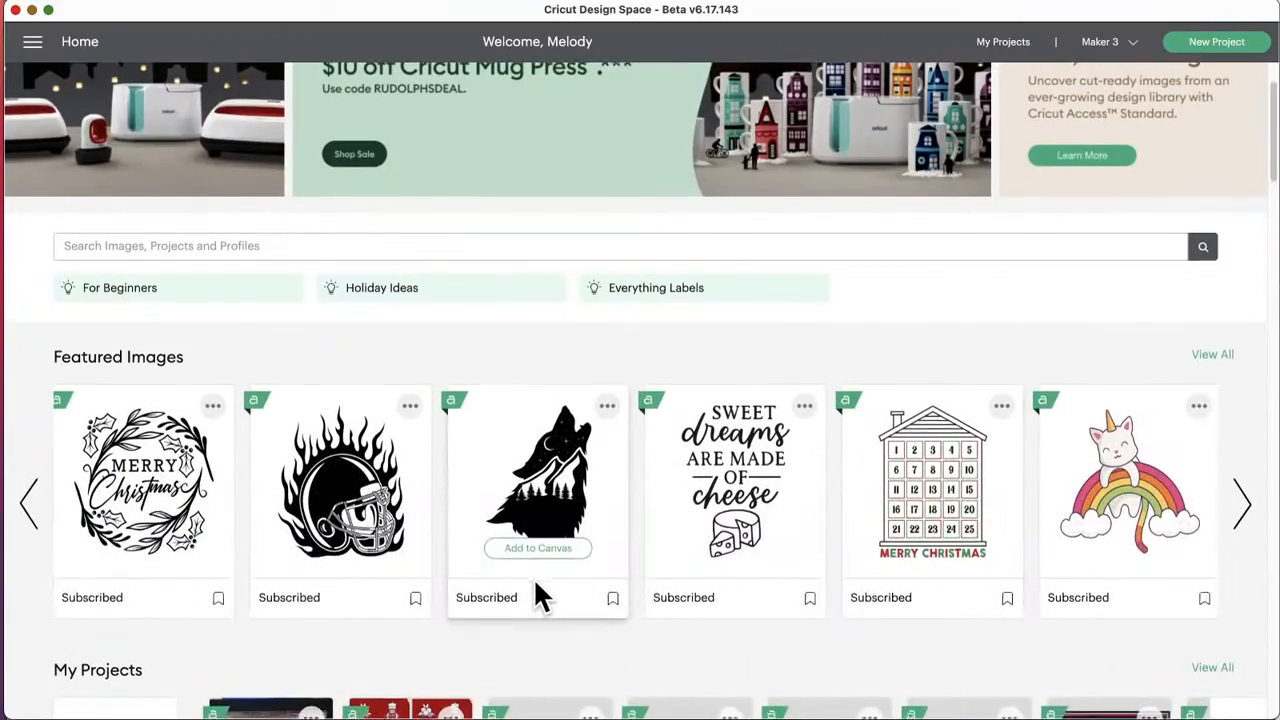
{"action": "scroll", "coordinate": [545, 530], "scroll_direction": "down", "scroll_amount": 2}
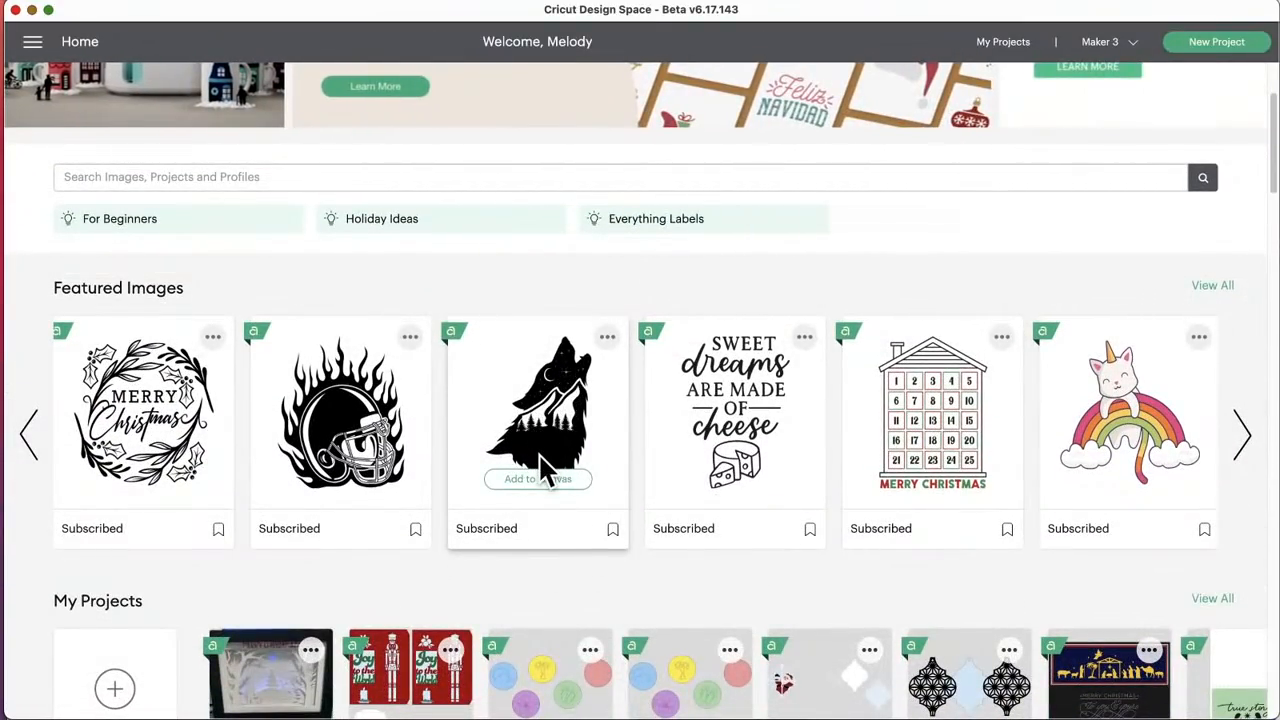
{"action": "scroll", "coordinate": [540, 465], "scroll_direction": "down", "scroll_amount": 10}
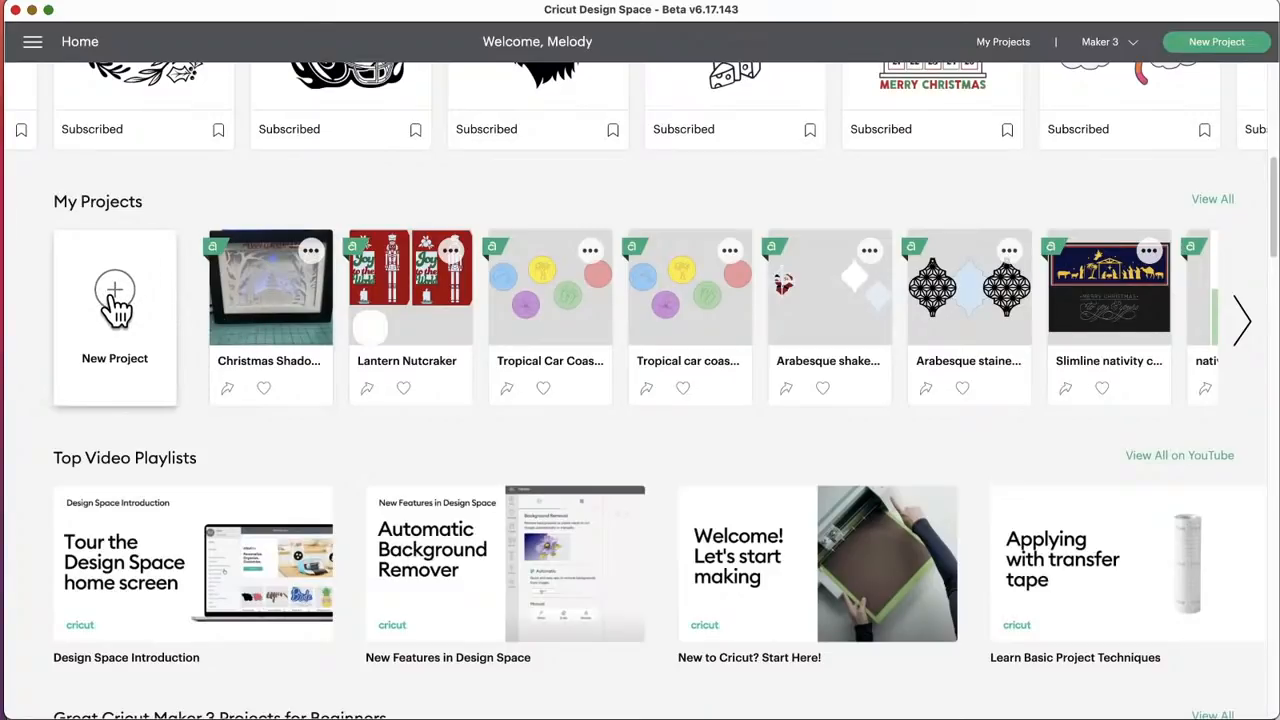
{"action": "scroll", "coordinate": [115, 305], "scroll_direction": "up", "scroll_amount": 6}
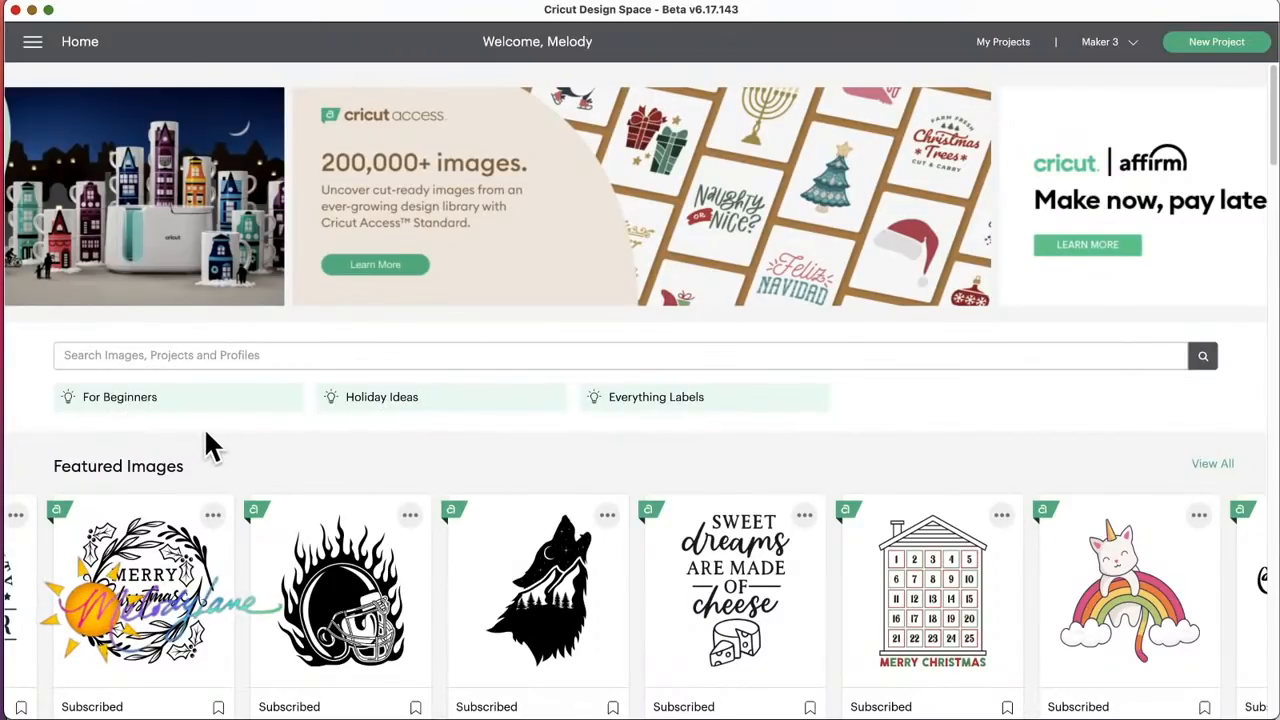
Step: Start a new project from the My Projects section, replacing the unsaved project on the canvas
{"action": "scroll", "coordinate": [167, 440], "scroll_direction": "down", "scroll_amount": 5}
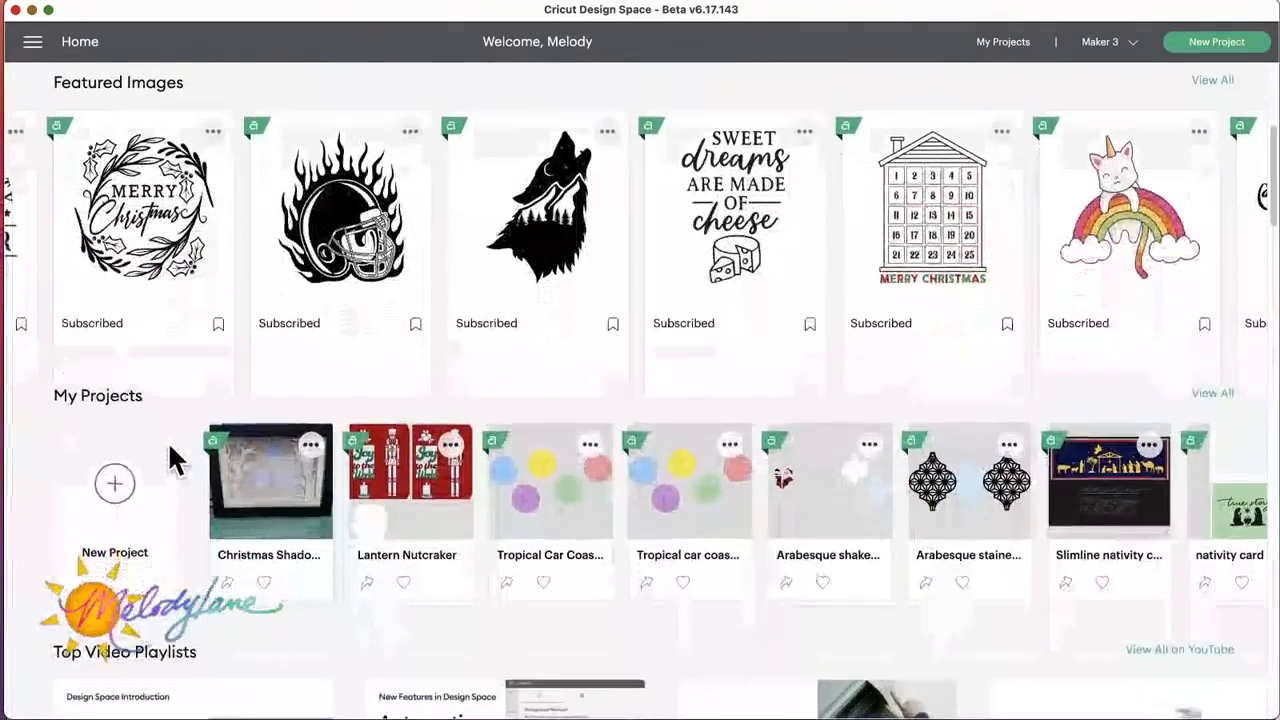
{"action": "scroll", "coordinate": [167, 440], "scroll_direction": "down", "scroll_amount": 1}
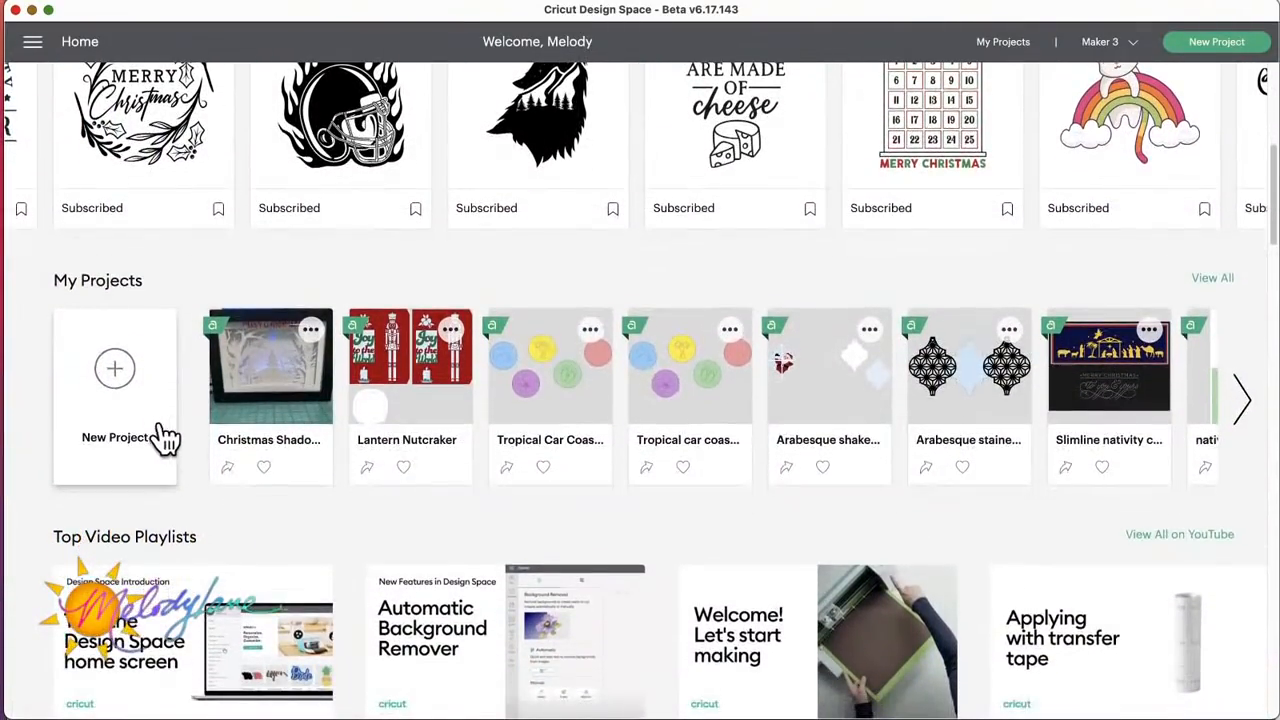
{"action": "left_click", "coordinate": [115, 372]}
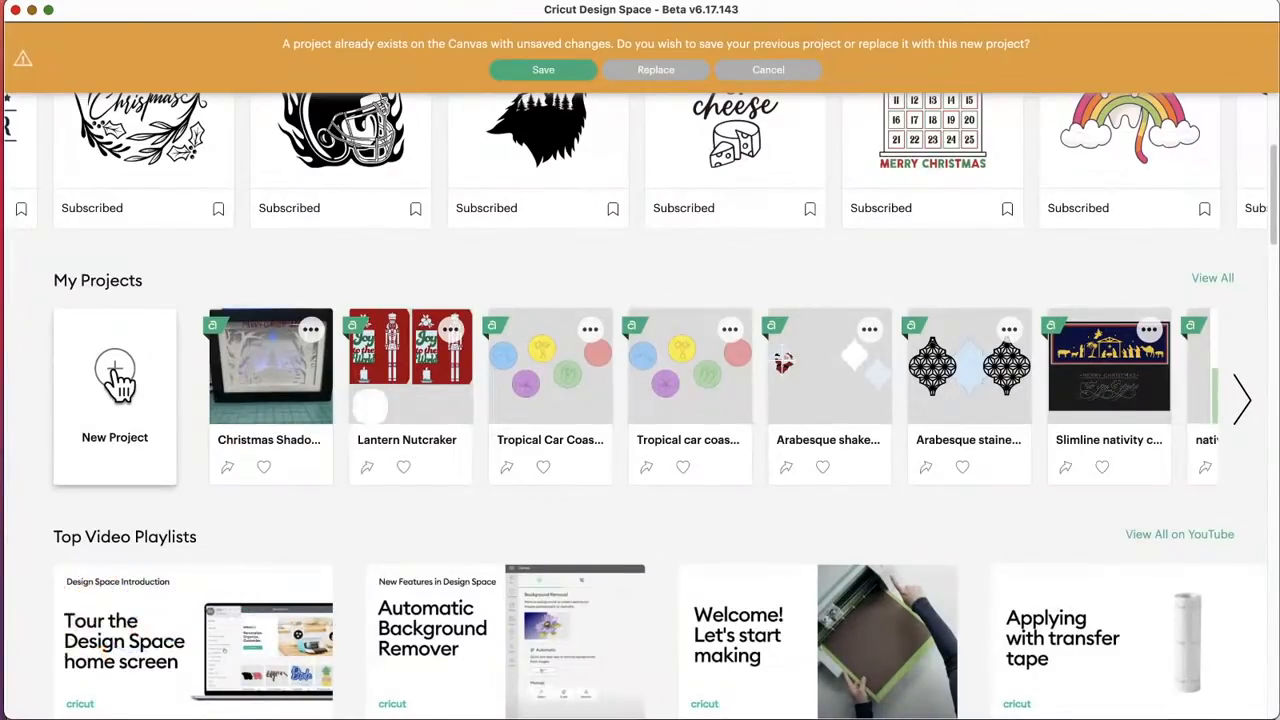
{"action": "left_click", "coordinate": [660, 72]}
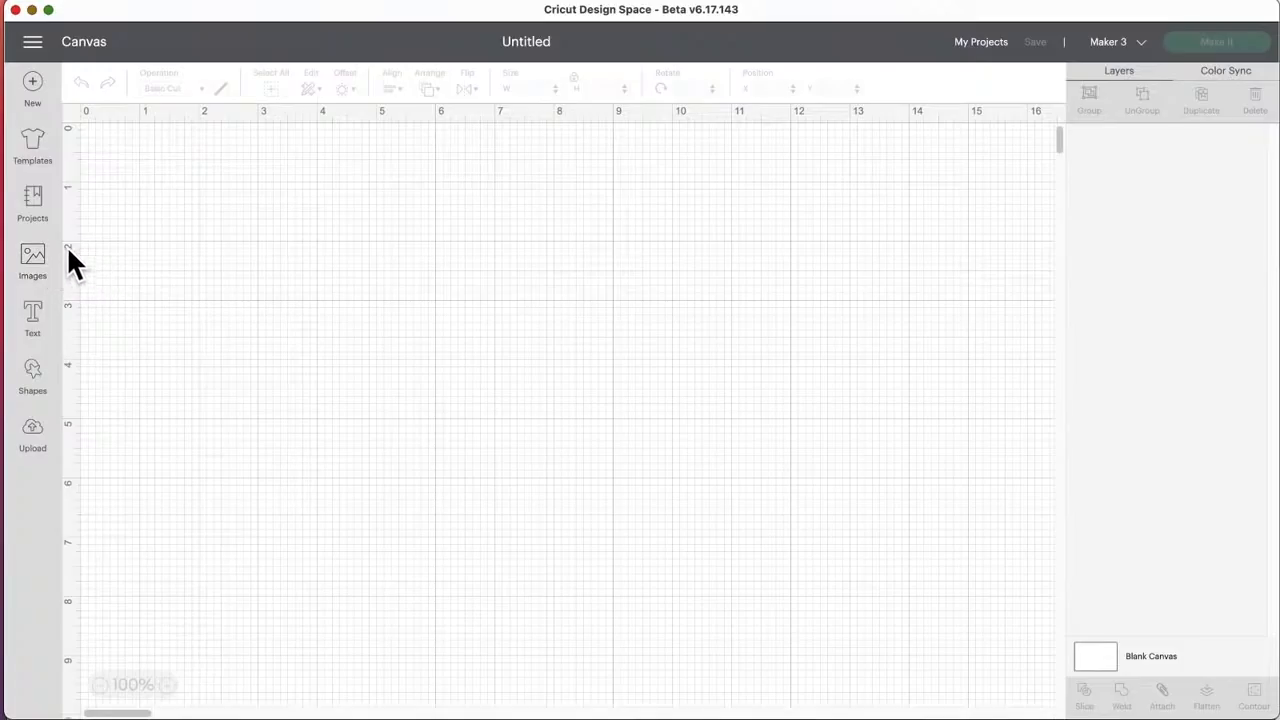
Step: Open the image library, switch its category from Image Sets to All Images, and browse the designs
{"action": "left_click", "coordinate": [33, 262]}
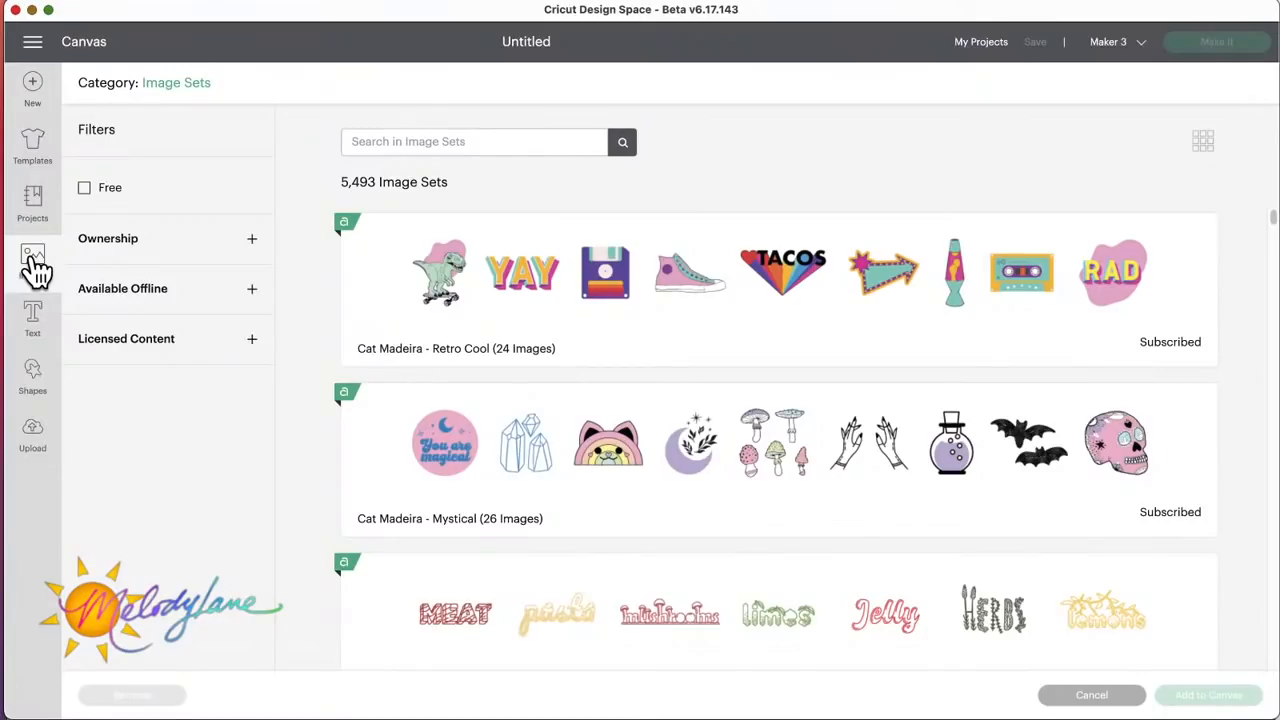
{"action": "left_click", "coordinate": [156, 83]}
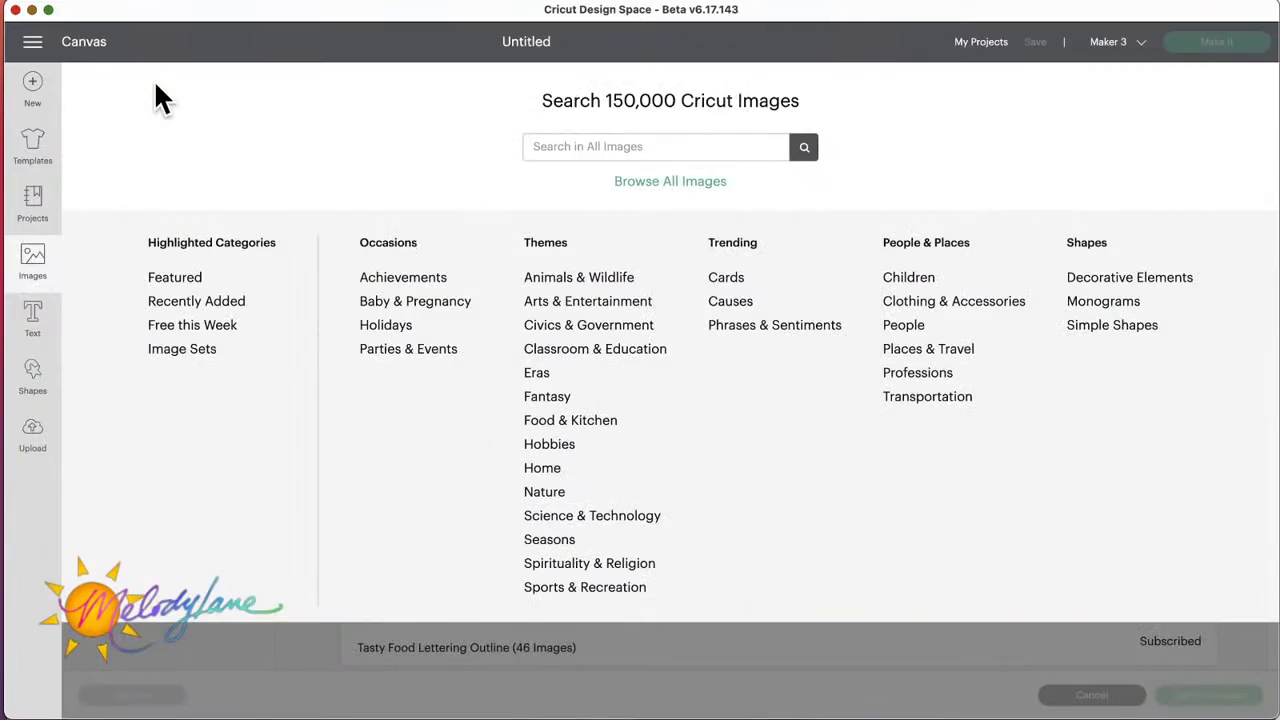
{"action": "left_click", "coordinate": [670, 181]}
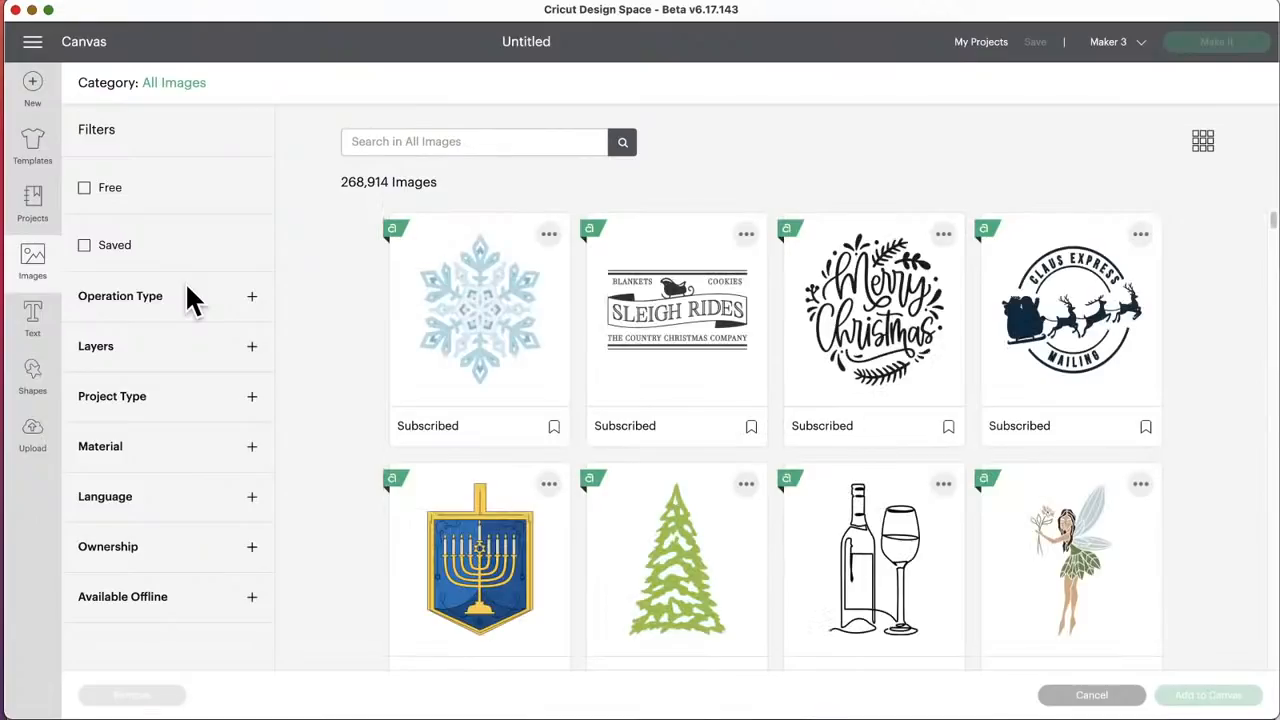
{"action": "scroll", "coordinate": [740, 602], "scroll_direction": "down", "scroll_amount": 15}
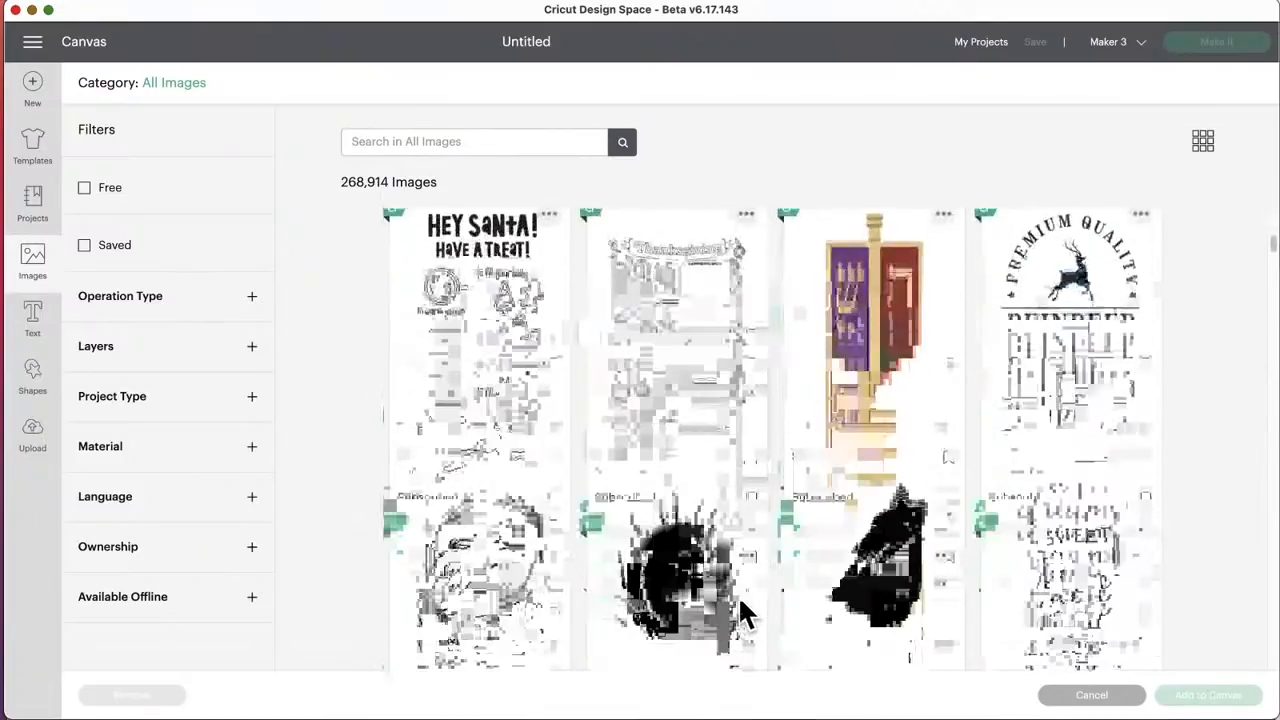
{"action": "scroll", "coordinate": [738, 594], "scroll_direction": "down", "scroll_amount": 5}
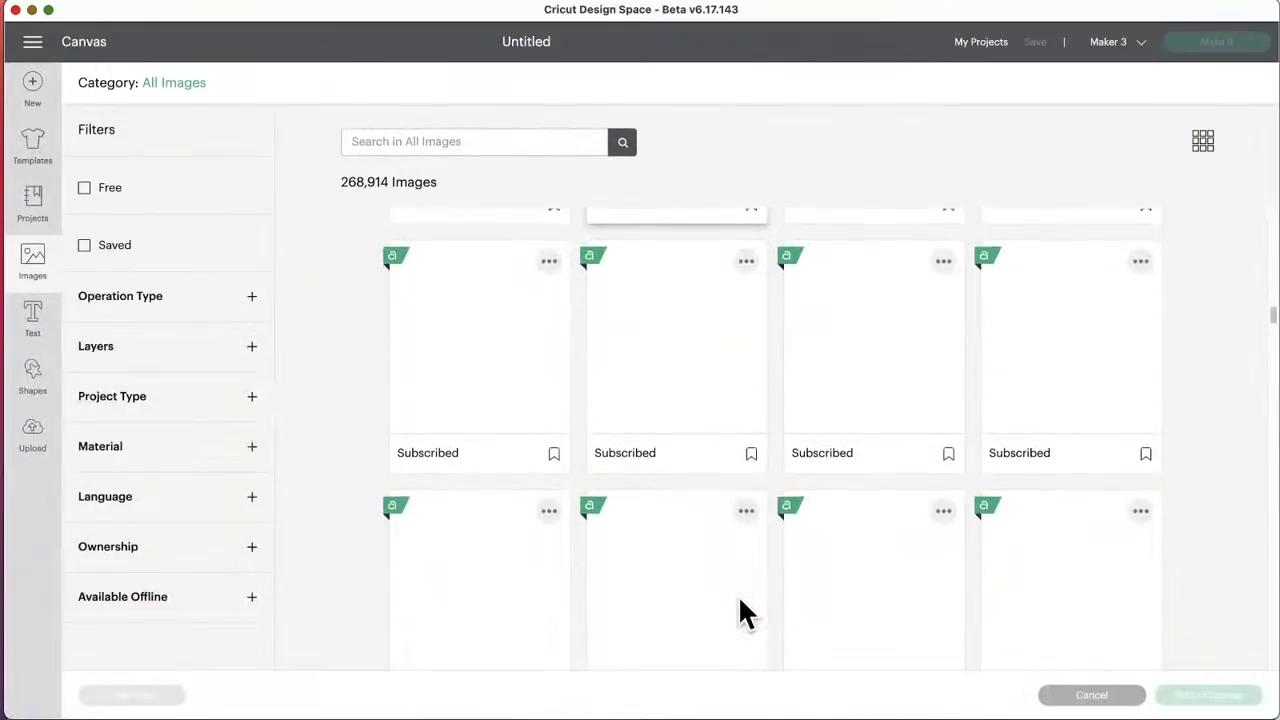
{"action": "scroll", "coordinate": [738, 594], "scroll_direction": "down", "scroll_amount": 2}
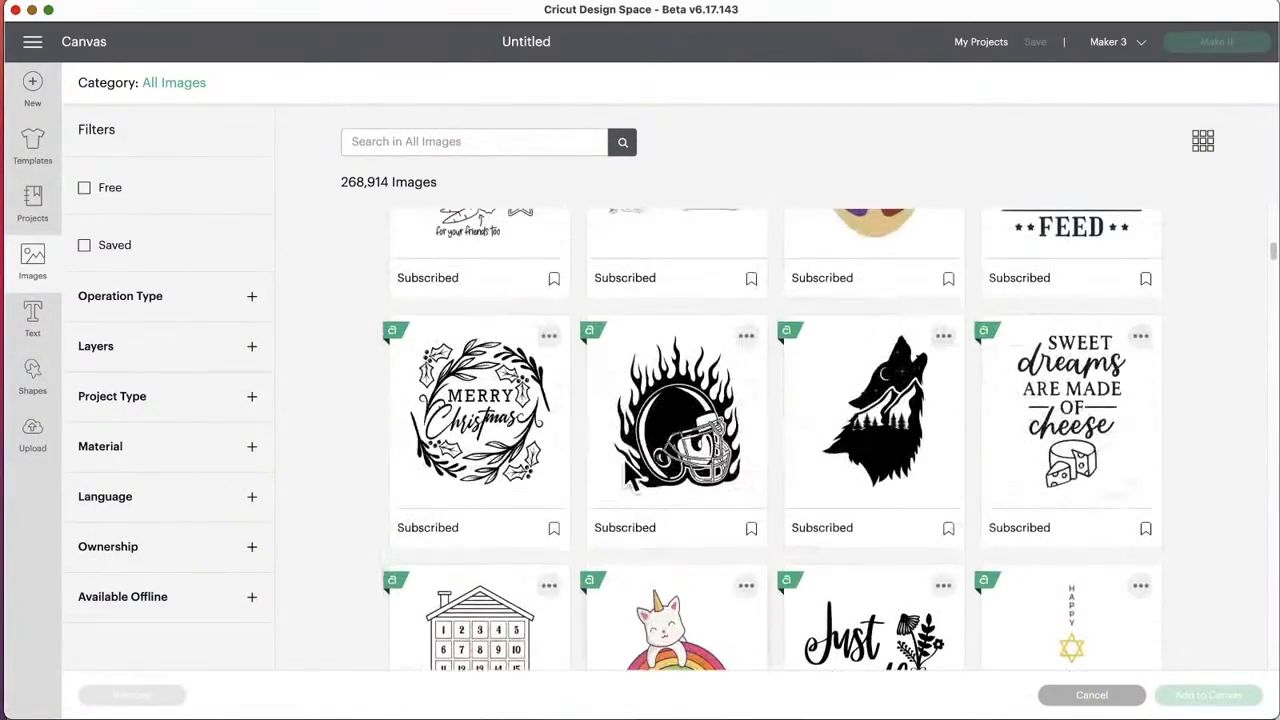
Step: Show the Project Type, Layers and Operation Type filter options for All Images and collapse them again
{"action": "left_click", "coordinate": [251, 398]}
{"action": "left_click", "coordinate": [245, 398]}
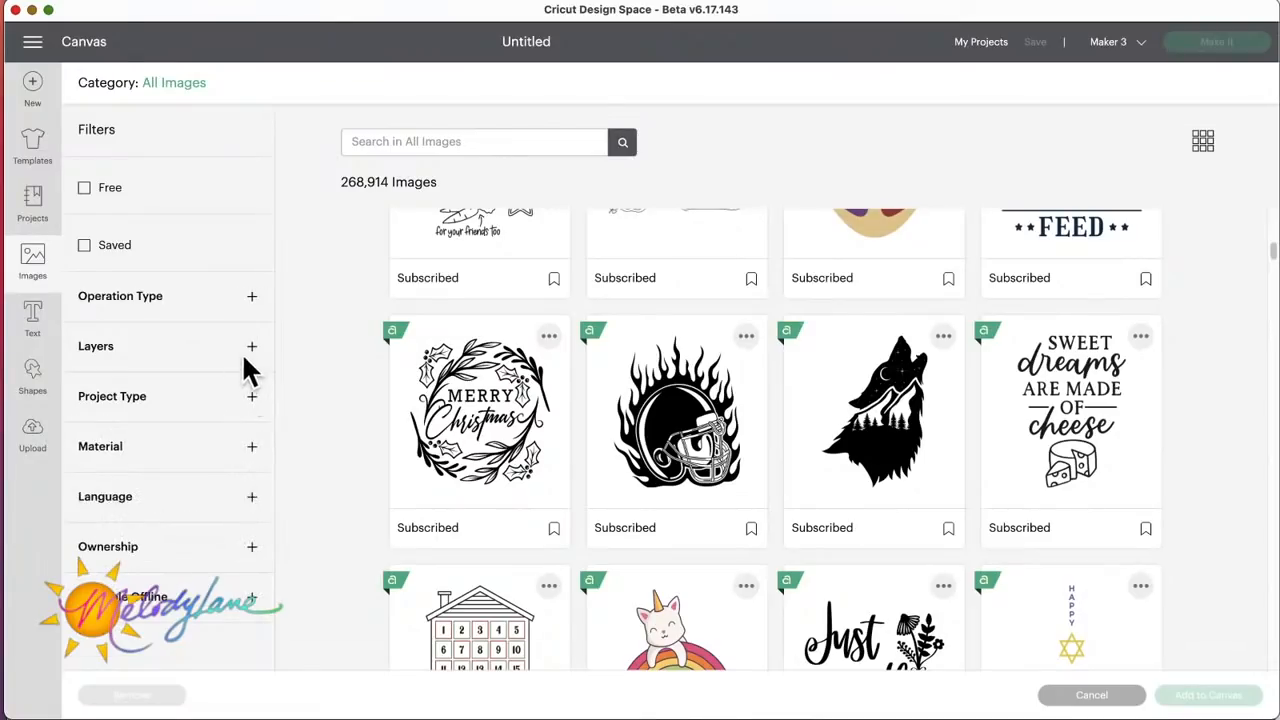
{"action": "left_click", "coordinate": [252, 346]}
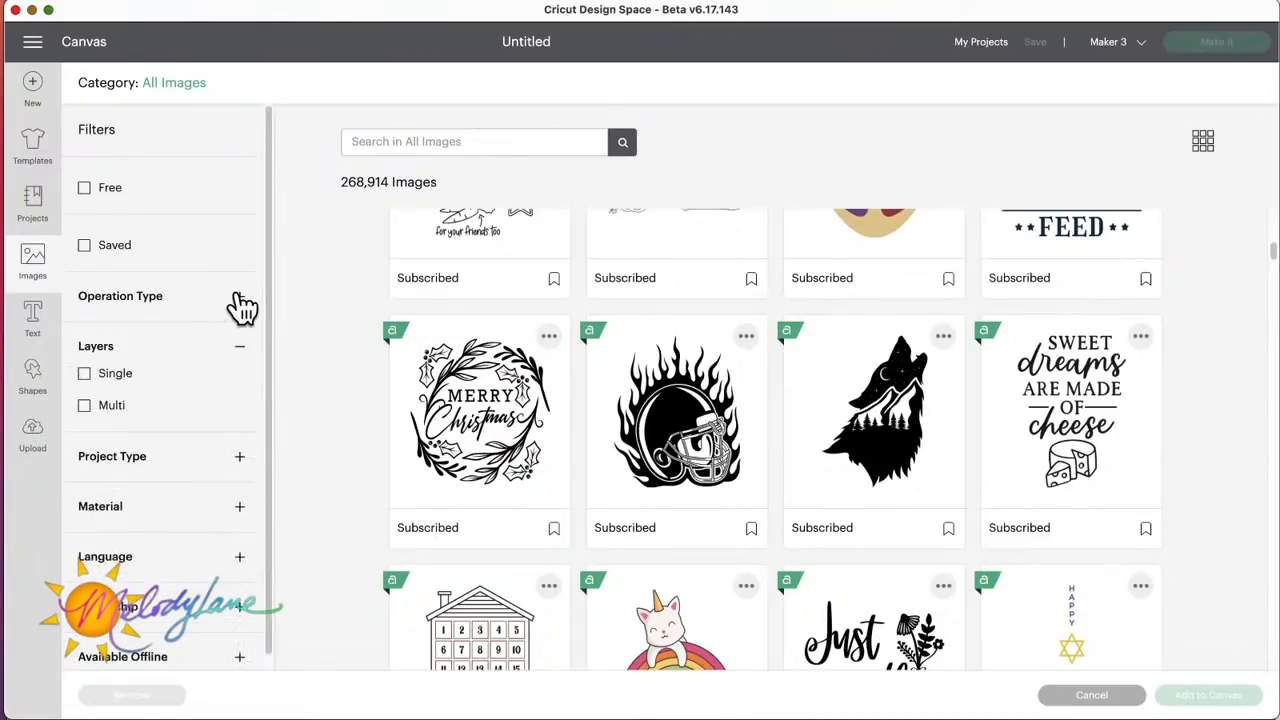
{"action": "left_click", "coordinate": [240, 300]}
{"action": "left_click", "coordinate": [241, 299]}
{"action": "left_click", "coordinate": [241, 350]}
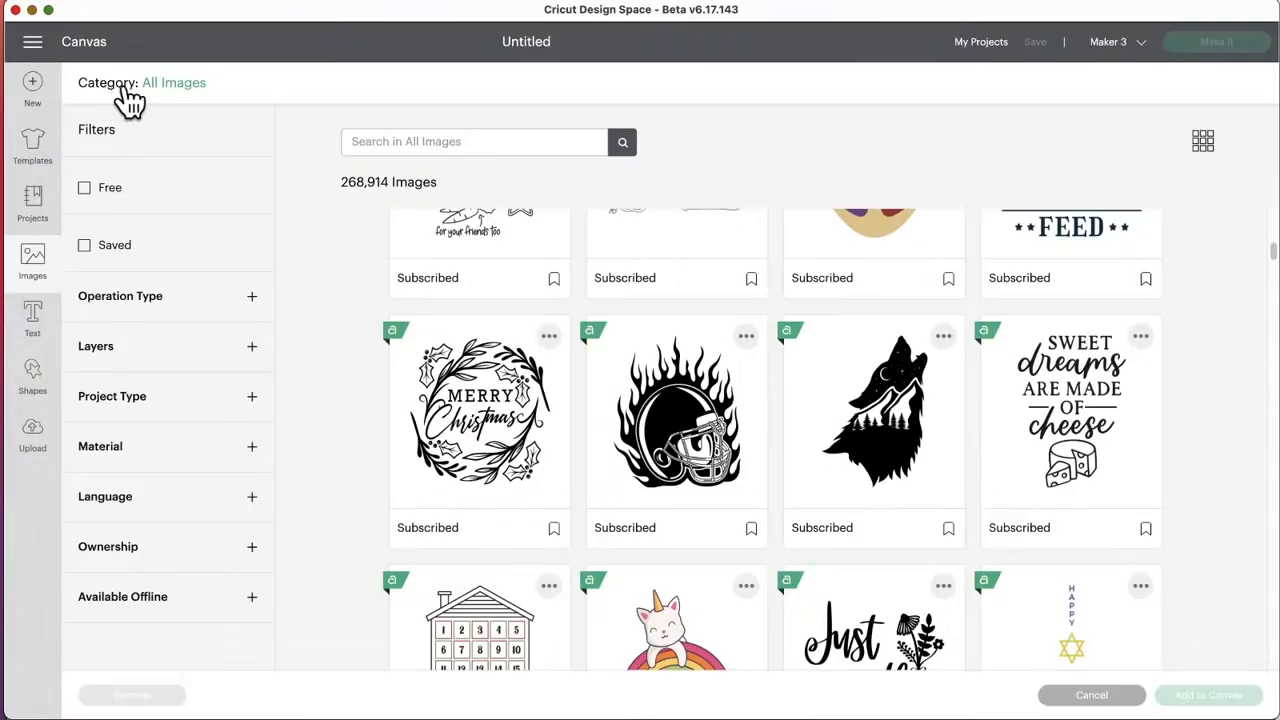
Step: Switch the image category to Image Sets and look through the sets around Happy Groundhog Day and Office Desk Supplies
{"action": "left_click", "coordinate": [178, 86]}
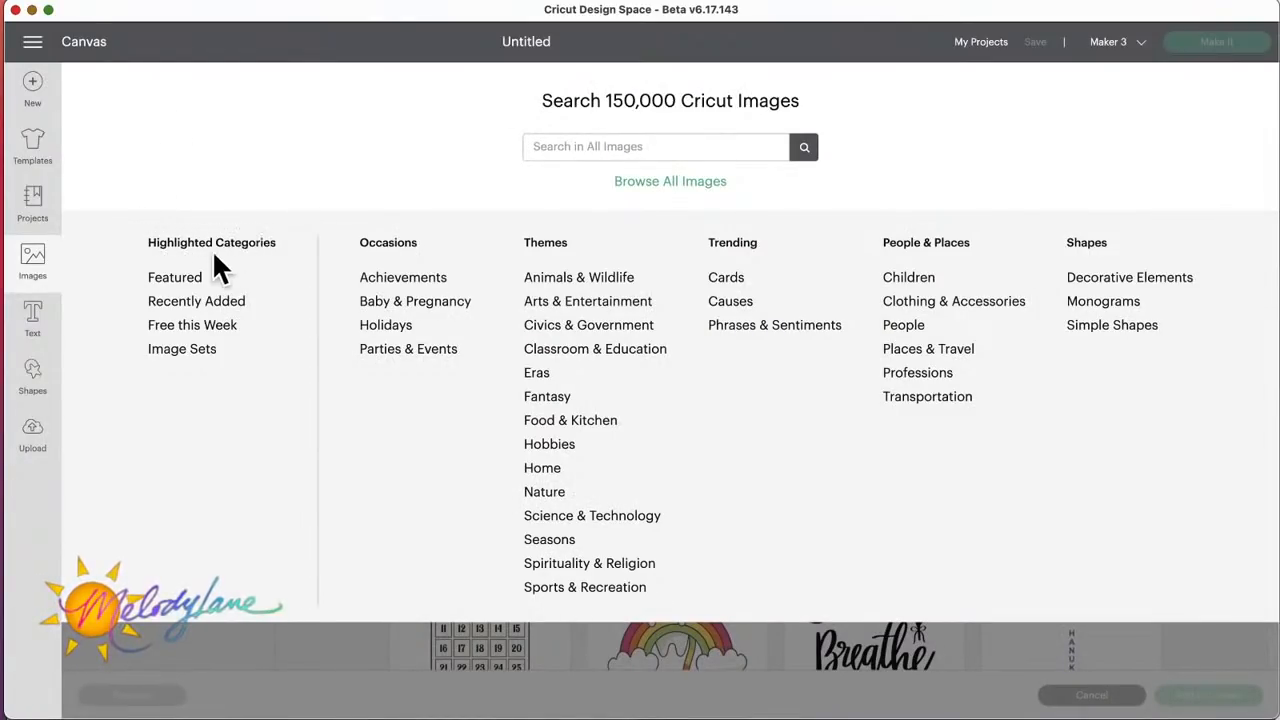
{"action": "left_click", "coordinate": [180, 350]}
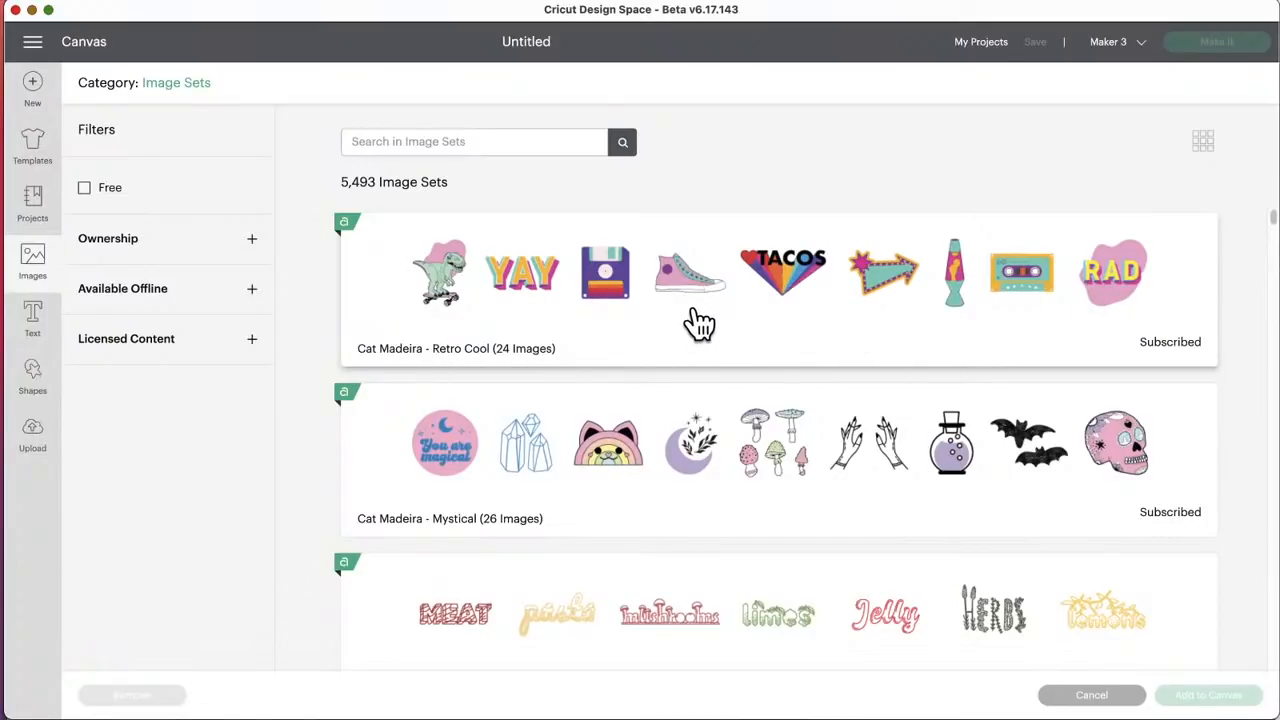
{"action": "scroll", "coordinate": [700, 322], "scroll_direction": "down", "scroll_amount": 3}
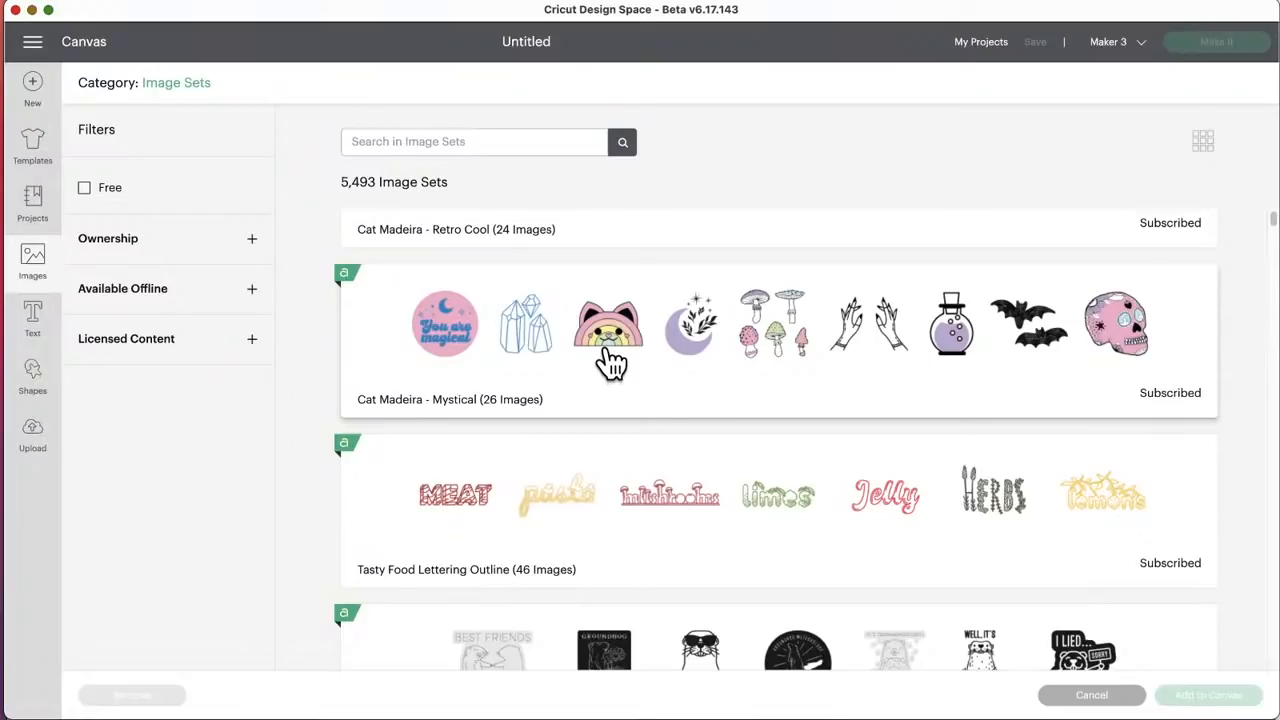
{"action": "scroll", "coordinate": [587, 410], "scroll_direction": "down", "scroll_amount": 4}
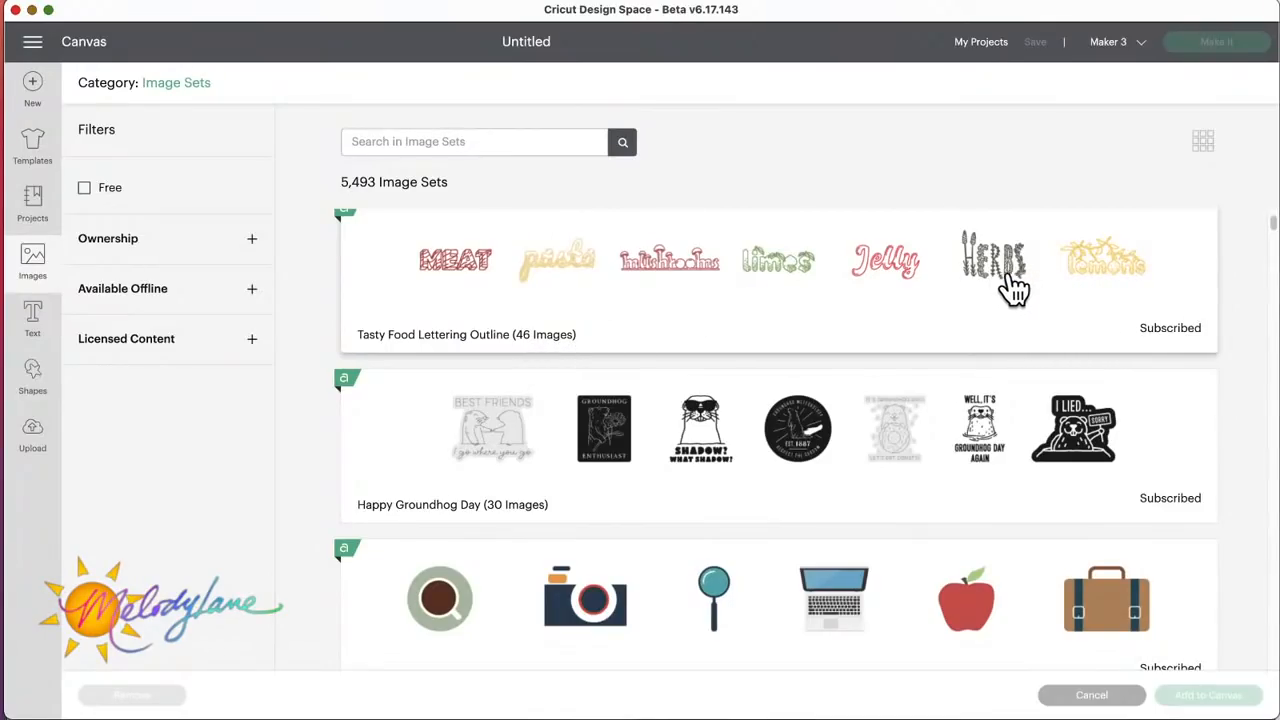
{"action": "scroll", "coordinate": [735, 338], "scroll_direction": "down", "scroll_amount": 1}
{"action": "scroll", "coordinate": [735, 338], "scroll_direction": "down", "scroll_amount": 3}
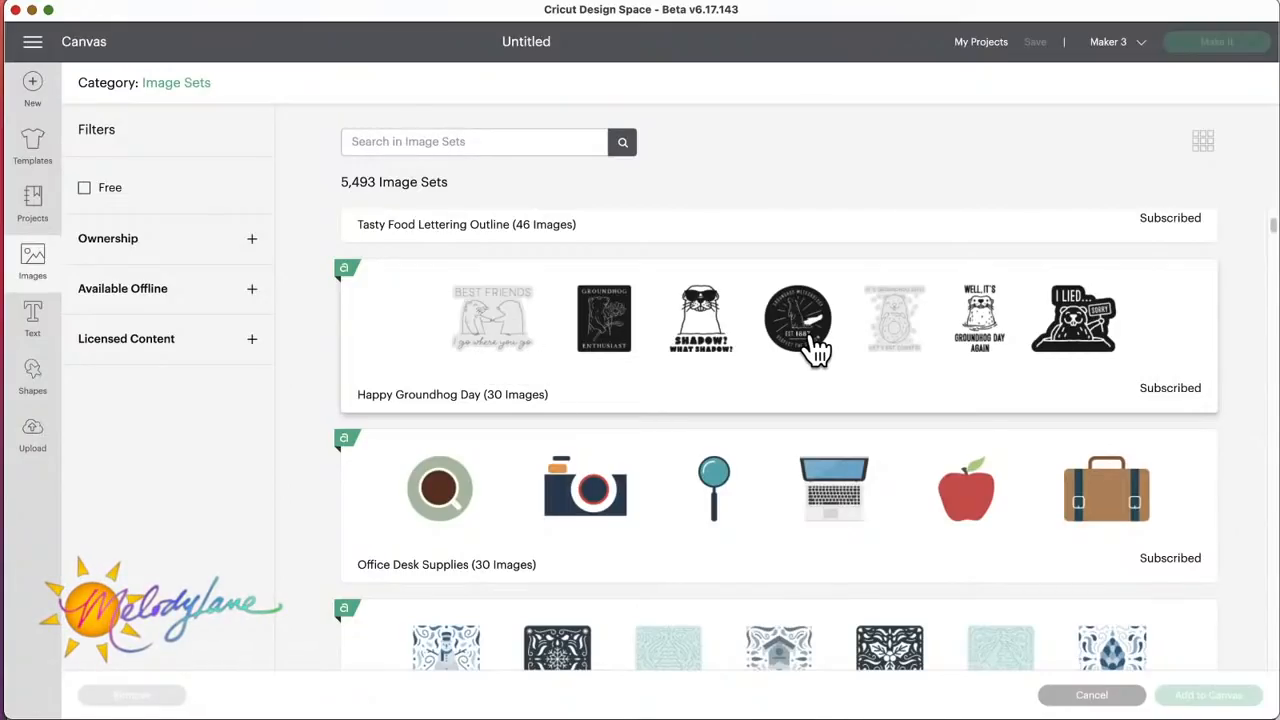
{"action": "scroll", "coordinate": [816, 348], "scroll_direction": "down", "scroll_amount": 2}
{"action": "scroll", "coordinate": [812, 348], "scroll_direction": "up", "scroll_amount": 3}
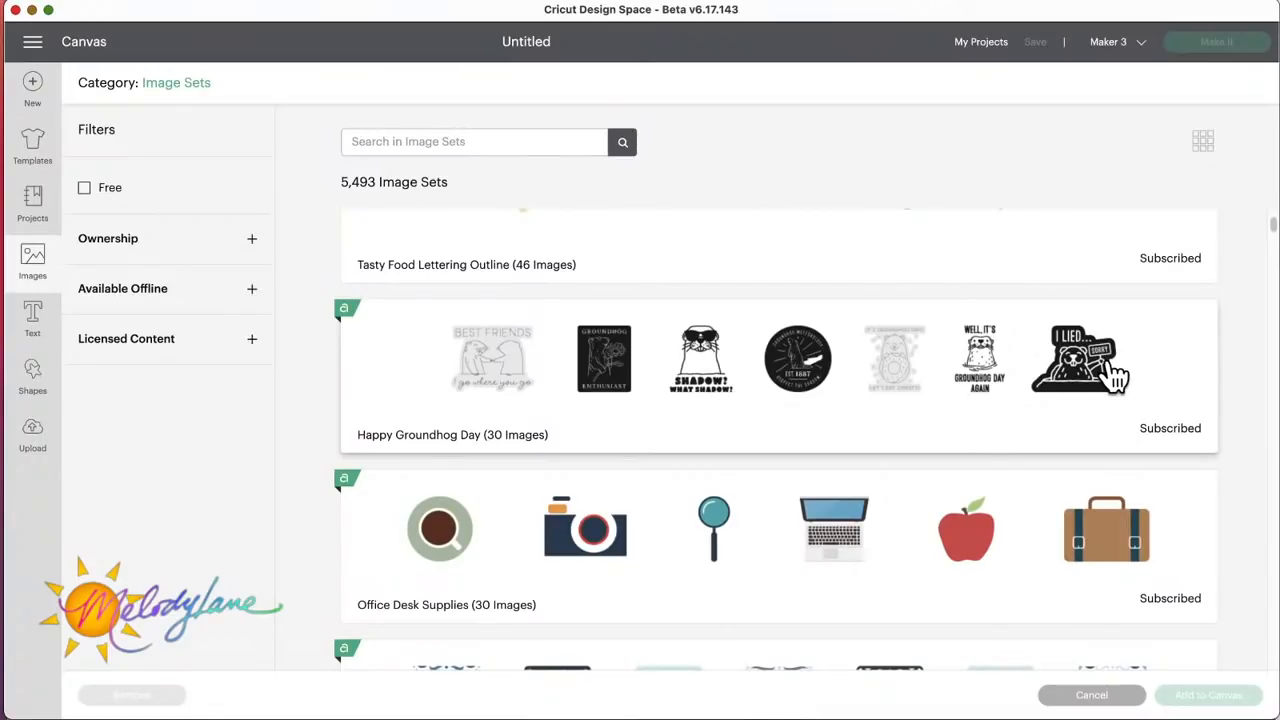
Step: Browse the image sets from Office Desk Supplies through Hygge Winter, Charming Frogs and Yummy Food Doodles to Linocut Animals 3
{"action": "scroll", "coordinate": [997, 408], "scroll_direction": "down", "scroll_amount": 4}
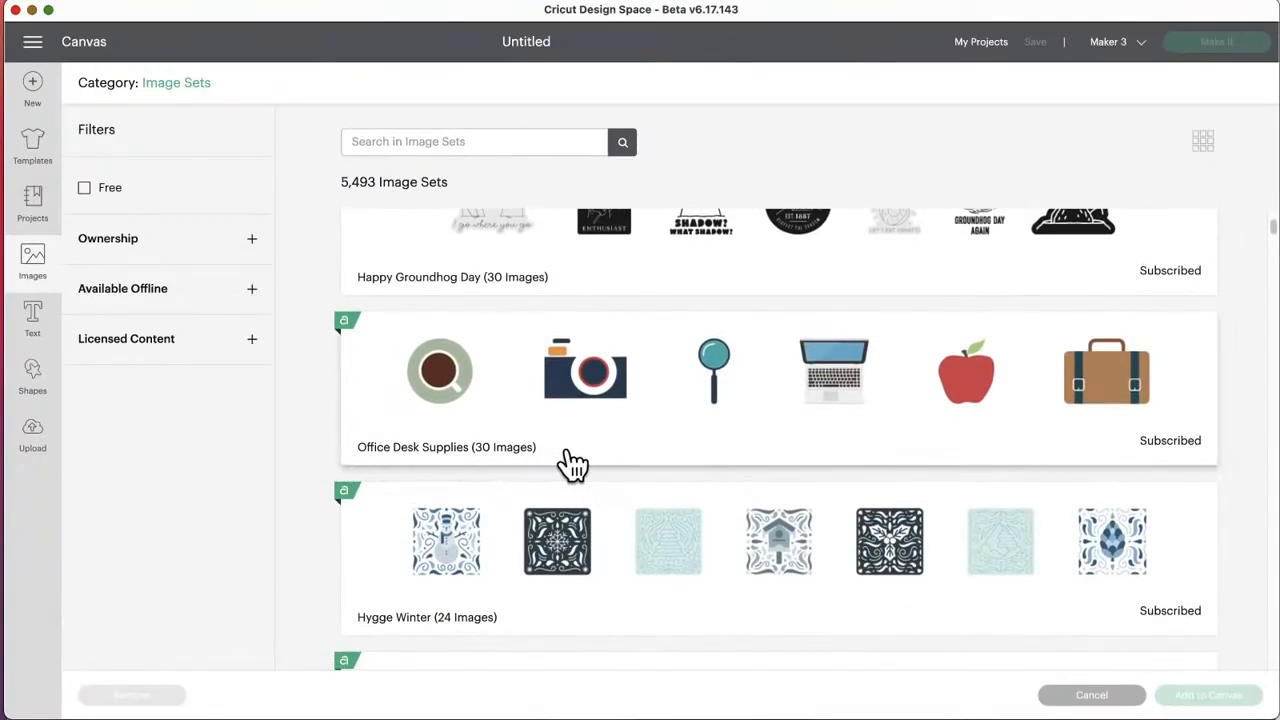
{"action": "scroll", "coordinate": [760, 420], "scroll_direction": "down", "scroll_amount": 1}
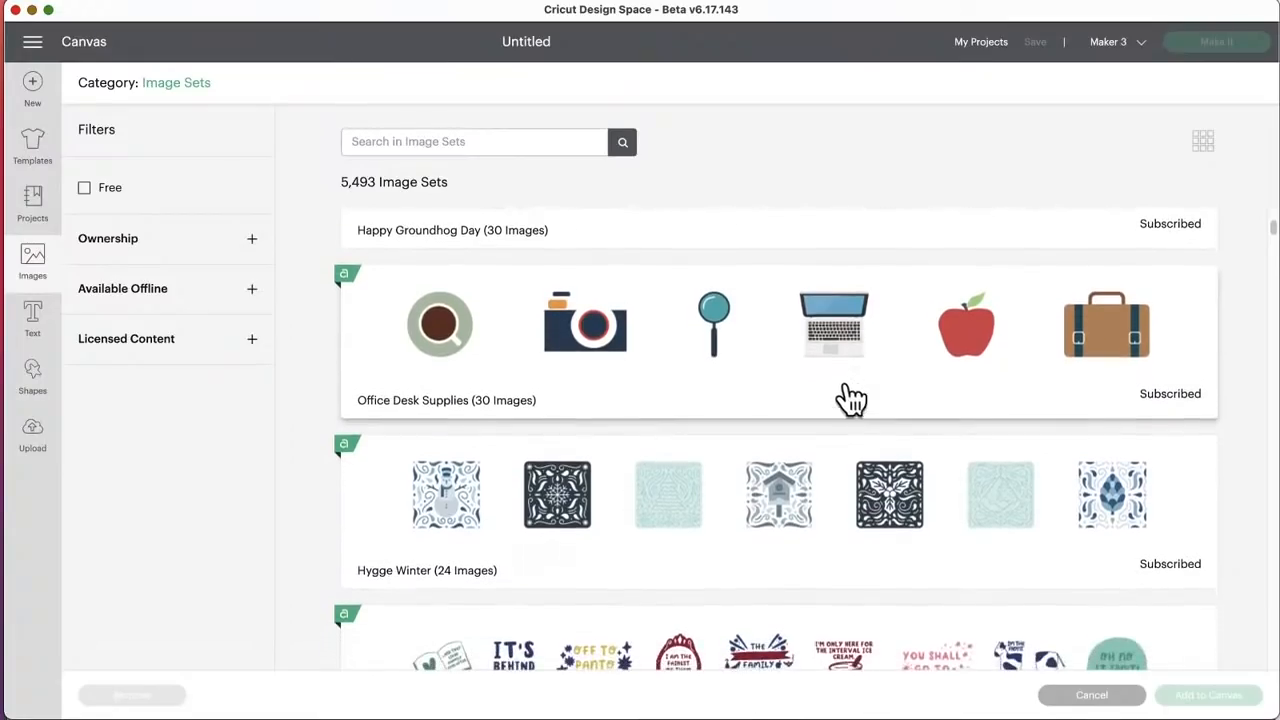
{"action": "scroll", "coordinate": [854, 380], "scroll_direction": "down", "scroll_amount": 3}
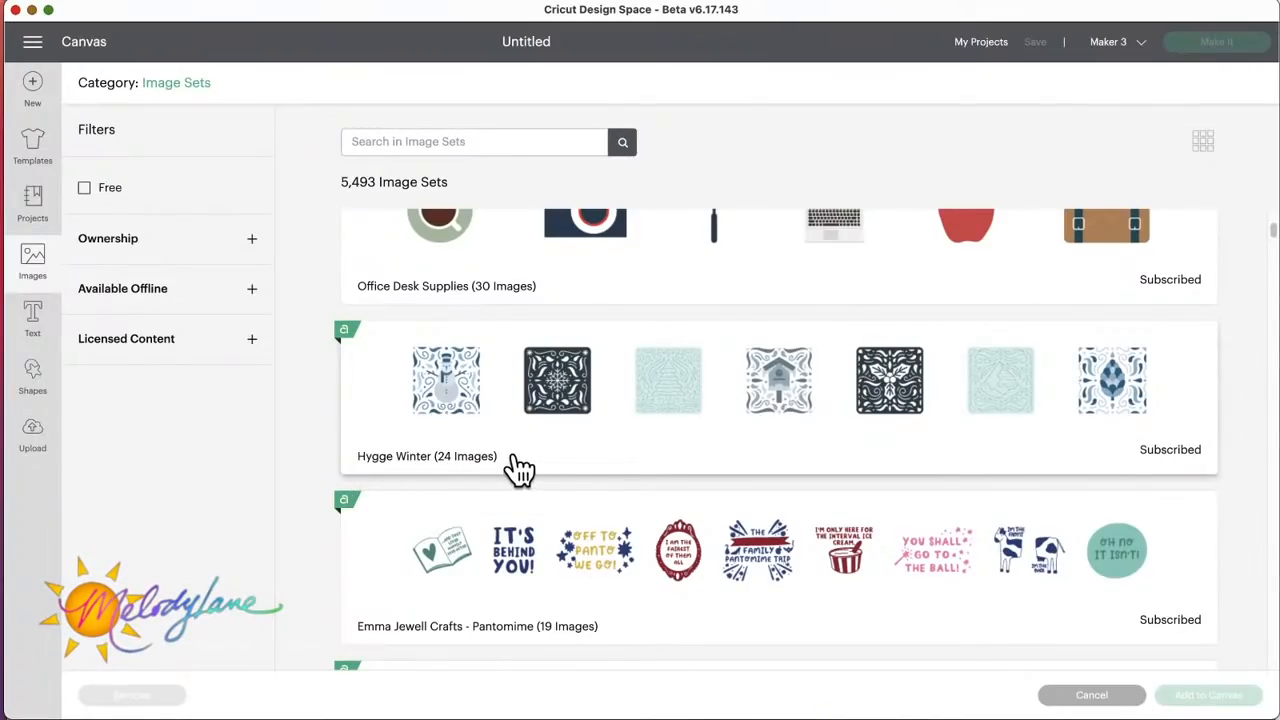
{"action": "scroll", "coordinate": [786, 434], "scroll_direction": "down", "scroll_amount": 3}
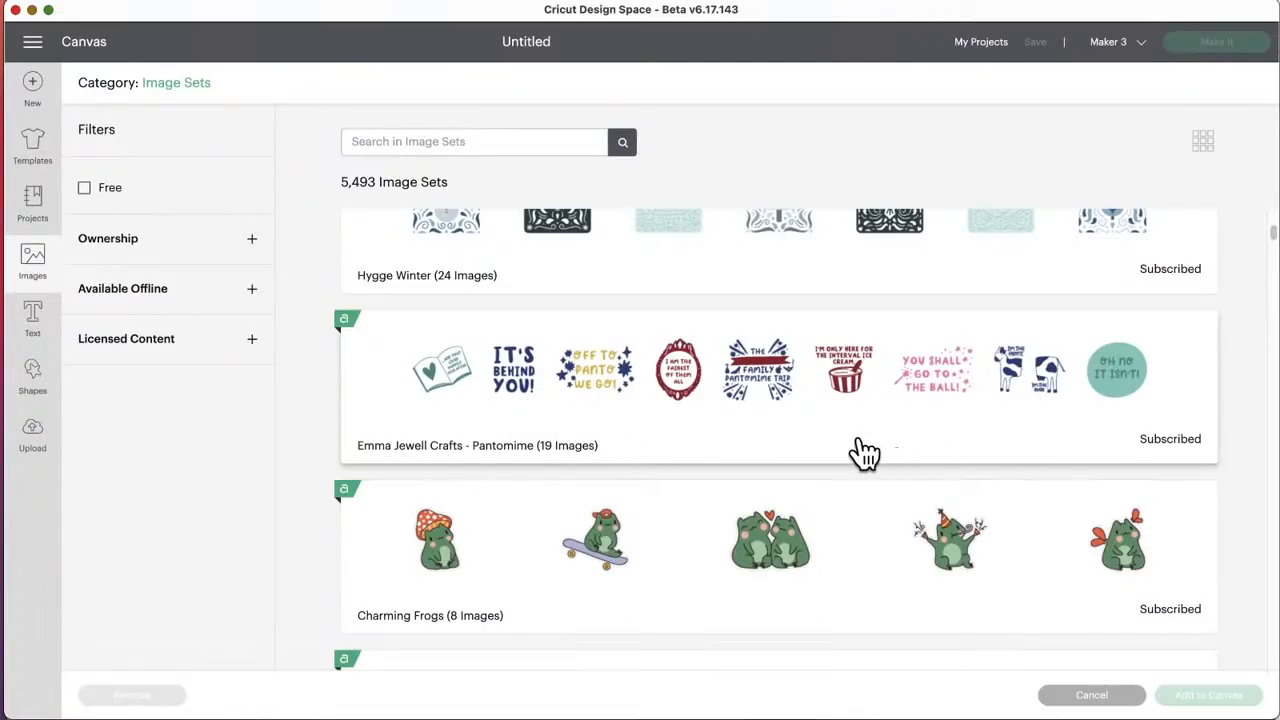
{"action": "scroll", "coordinate": [857, 449], "scroll_direction": "down", "scroll_amount": 3}
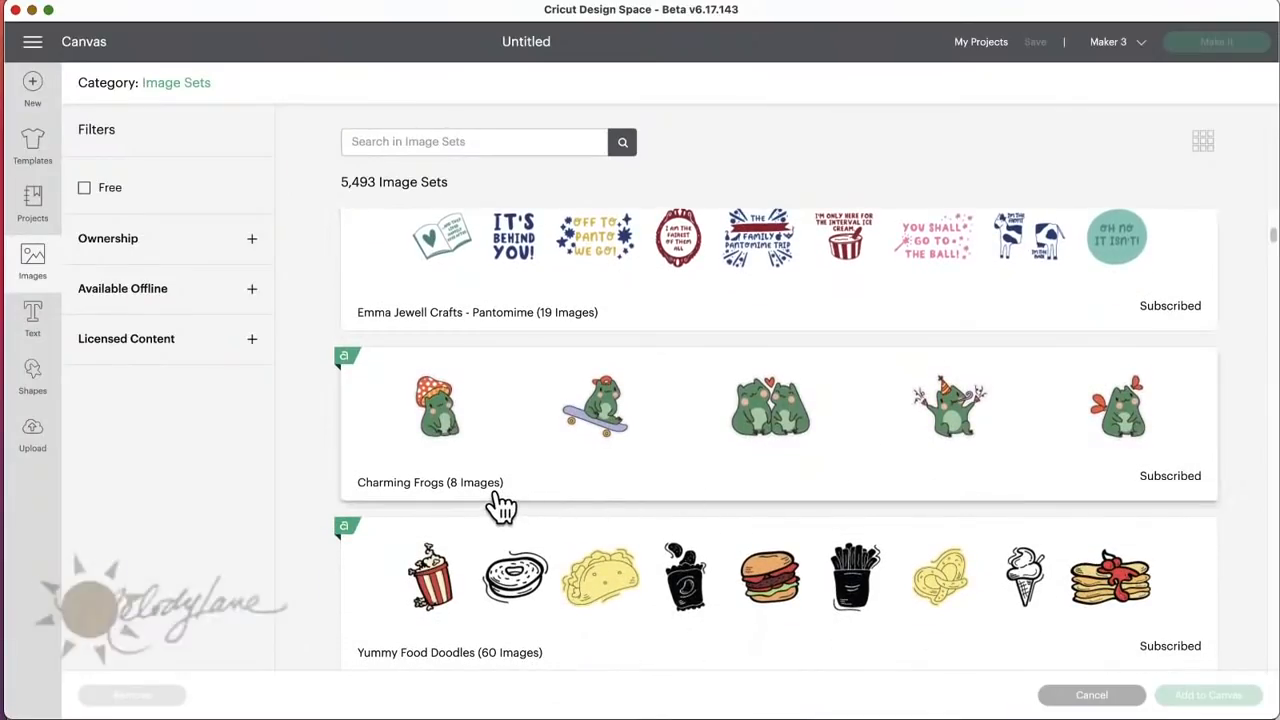
{"action": "scroll", "coordinate": [500, 508], "scroll_direction": "down", "scroll_amount": 3}
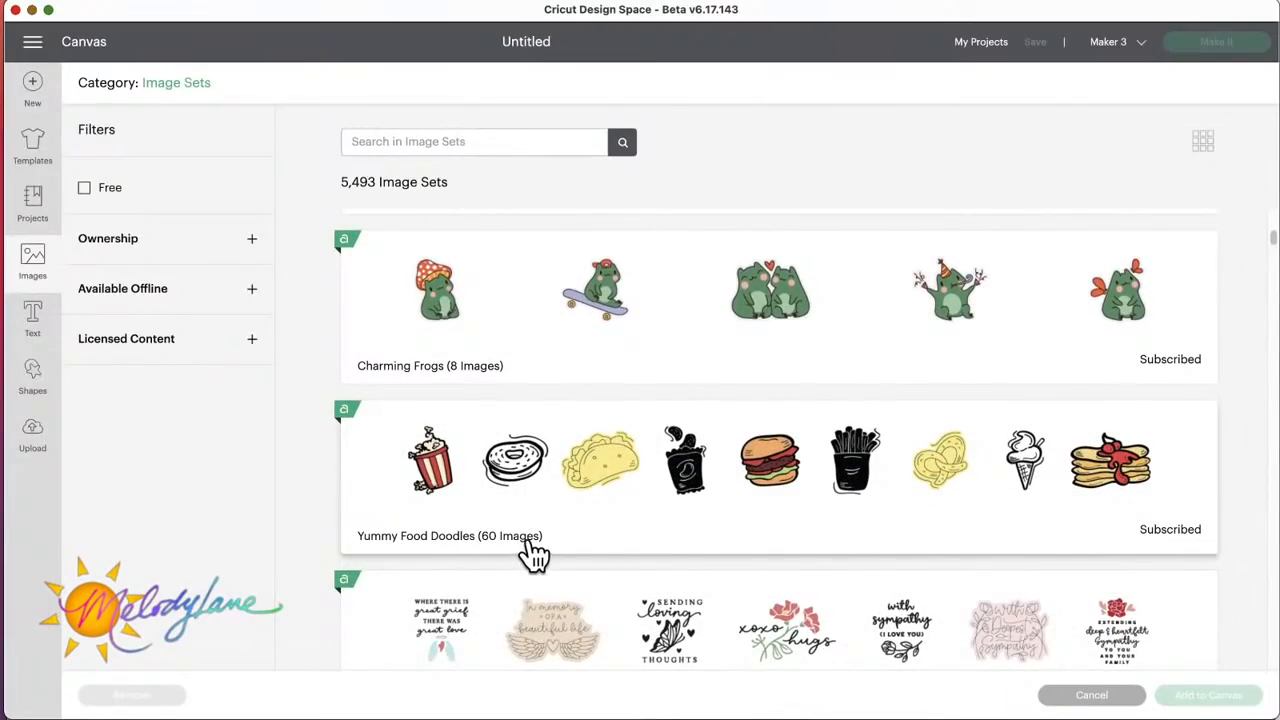
{"action": "scroll", "coordinate": [535, 553], "scroll_direction": "down", "scroll_amount": 4}
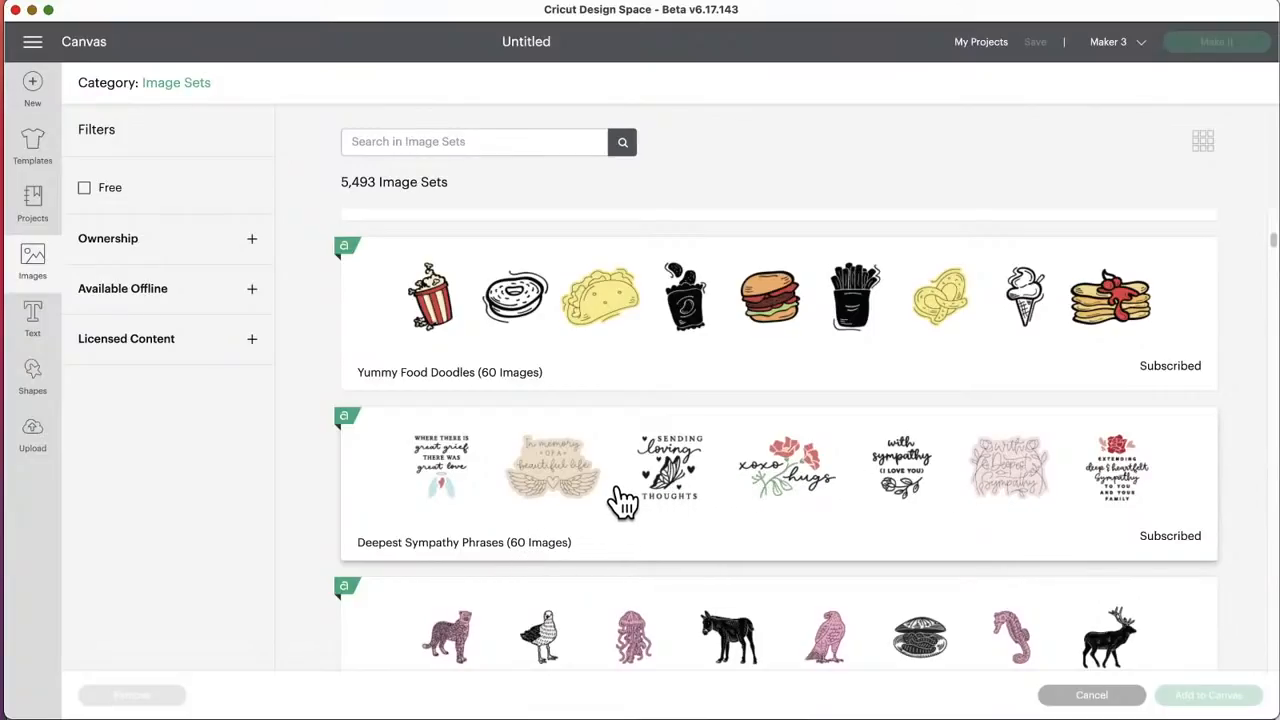
{"action": "scroll", "coordinate": [622, 500], "scroll_direction": "down", "scroll_amount": 5}
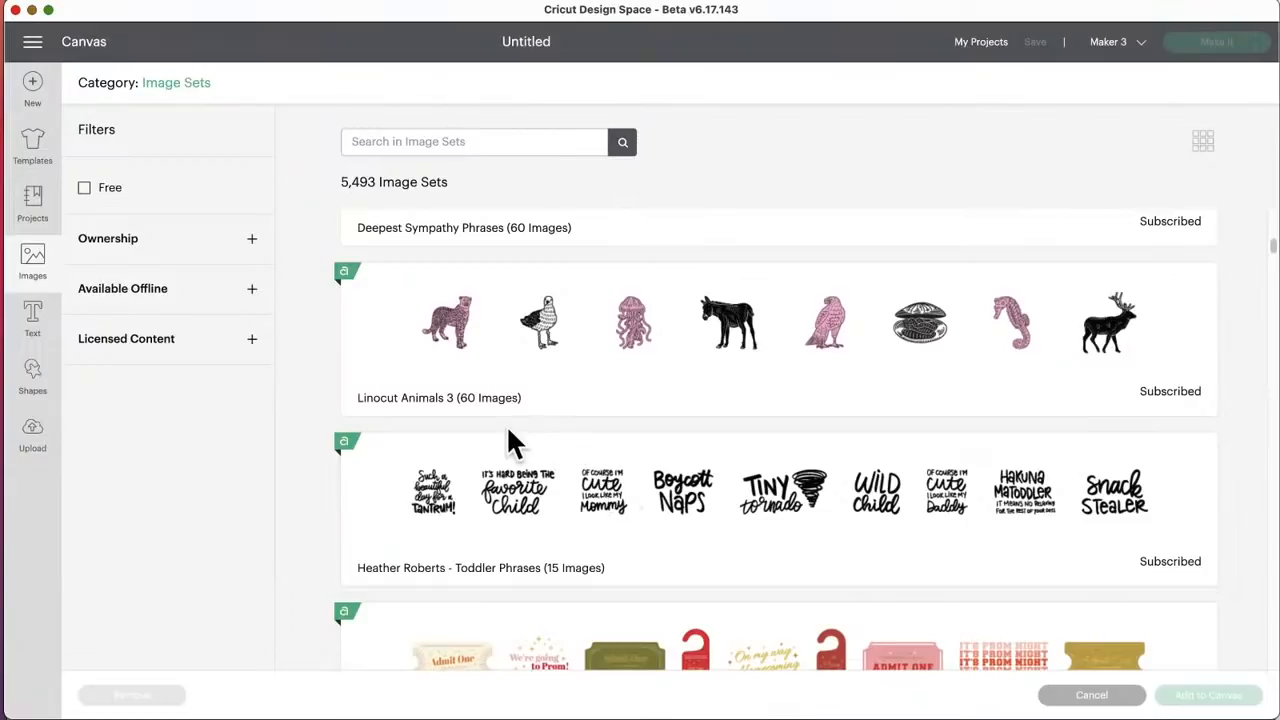
{"action": "scroll", "coordinate": [482, 416], "scroll_direction": "up", "scroll_amount": 1}
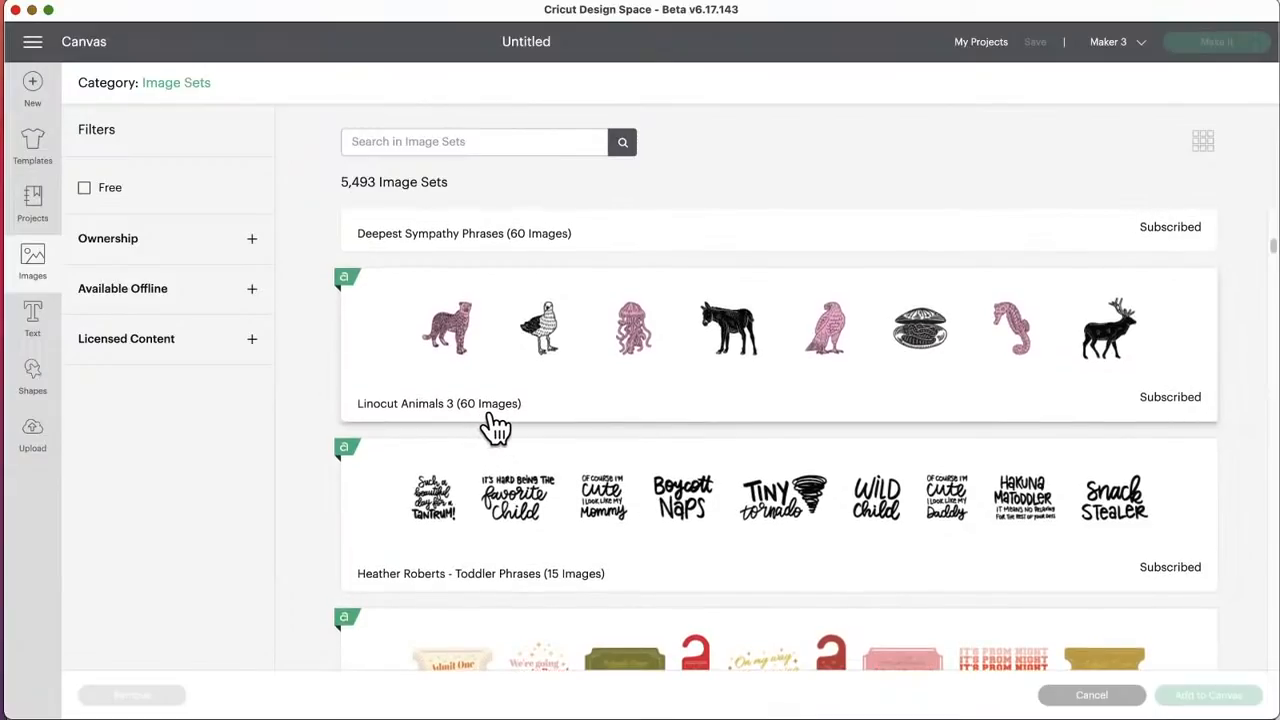
Step: Look through the image sets from Toddler Phrases and Prom Tickets to Happy Turtles and Shabby Chic Crafting Phrases
{"action": "scroll", "coordinate": [528, 428], "scroll_direction": "down", "scroll_amount": 2}
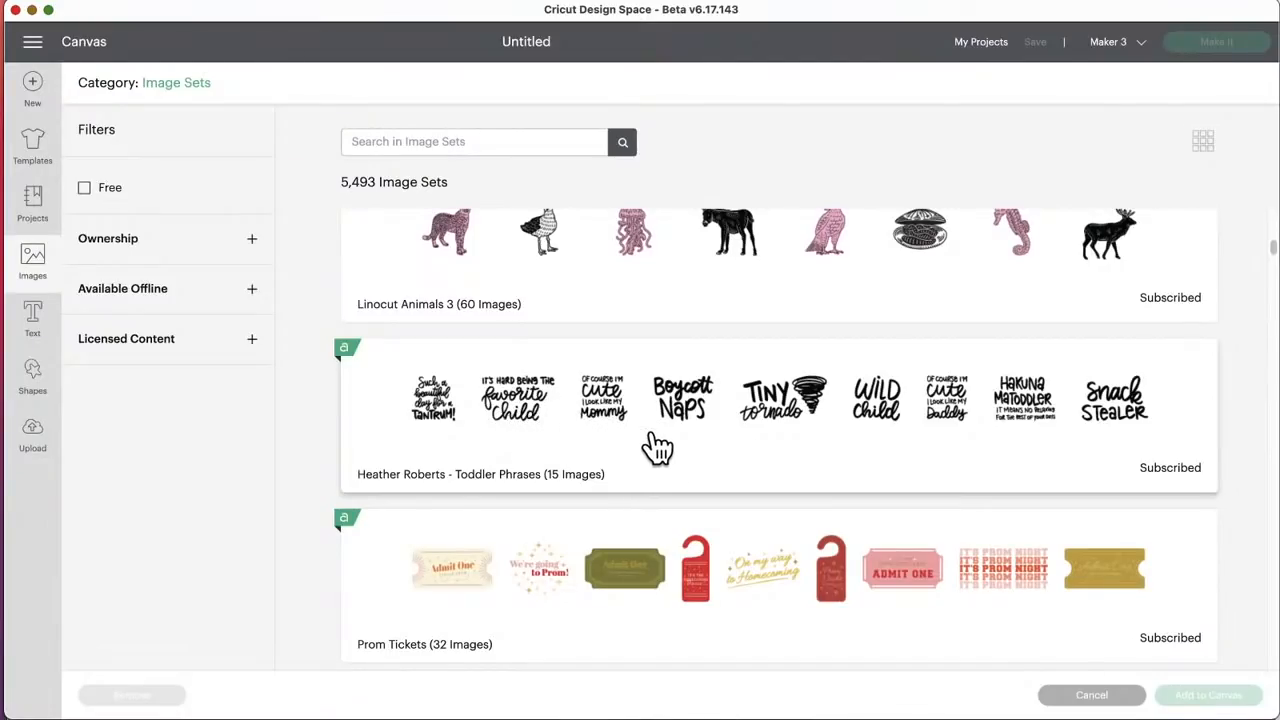
{"action": "scroll", "coordinate": [657, 420], "scroll_direction": "down", "scroll_amount": 3}
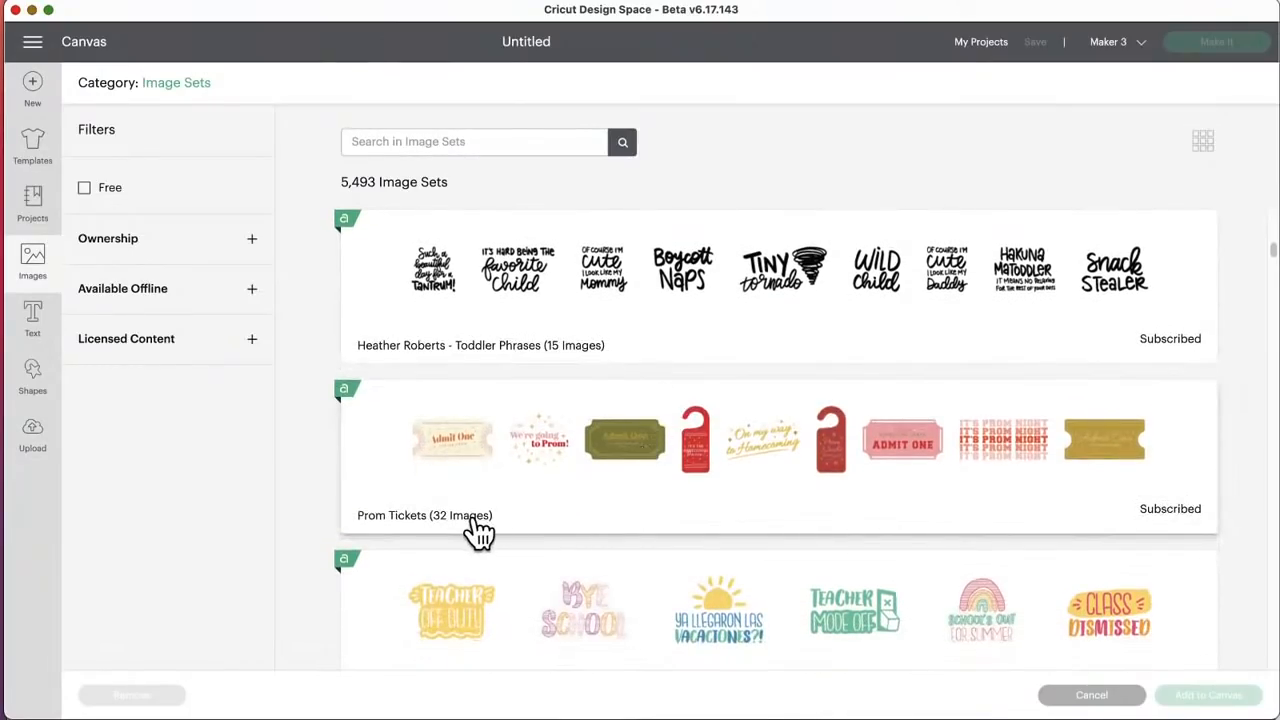
{"action": "scroll", "coordinate": [563, 523], "scroll_direction": "down", "scroll_amount": 2}
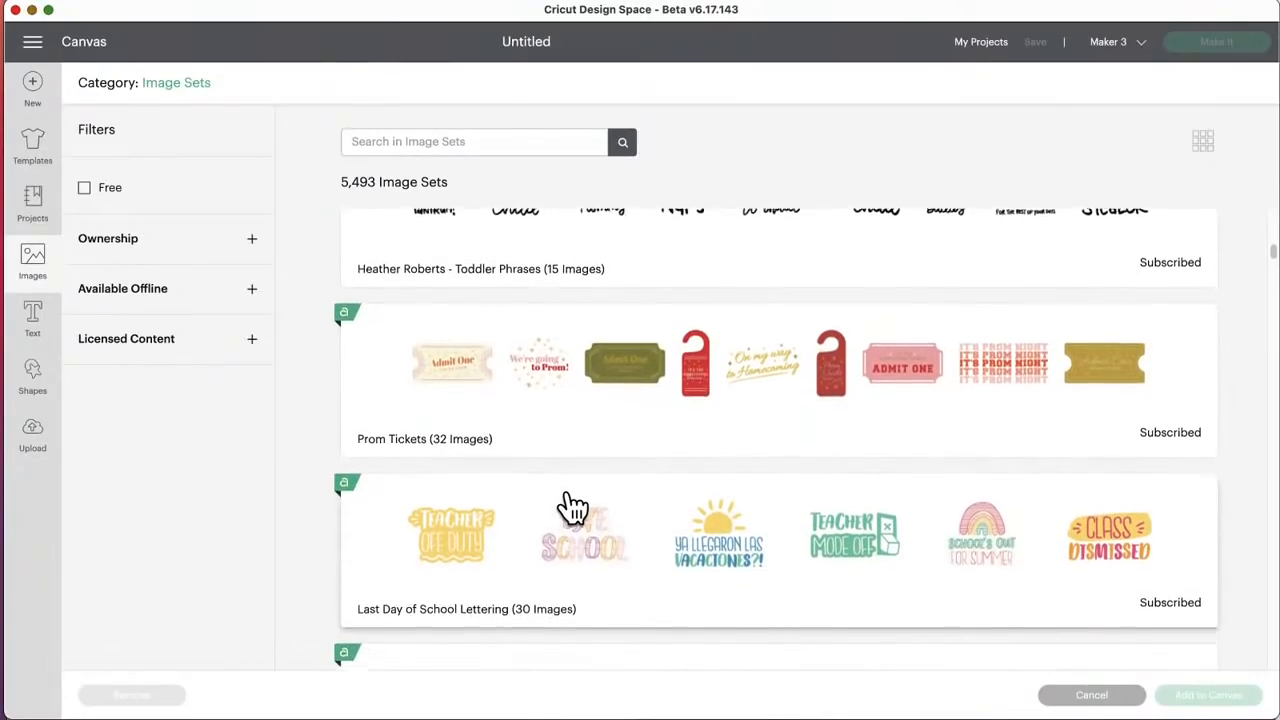
{"action": "scroll", "coordinate": [565, 520], "scroll_direction": "down", "scroll_amount": 2}
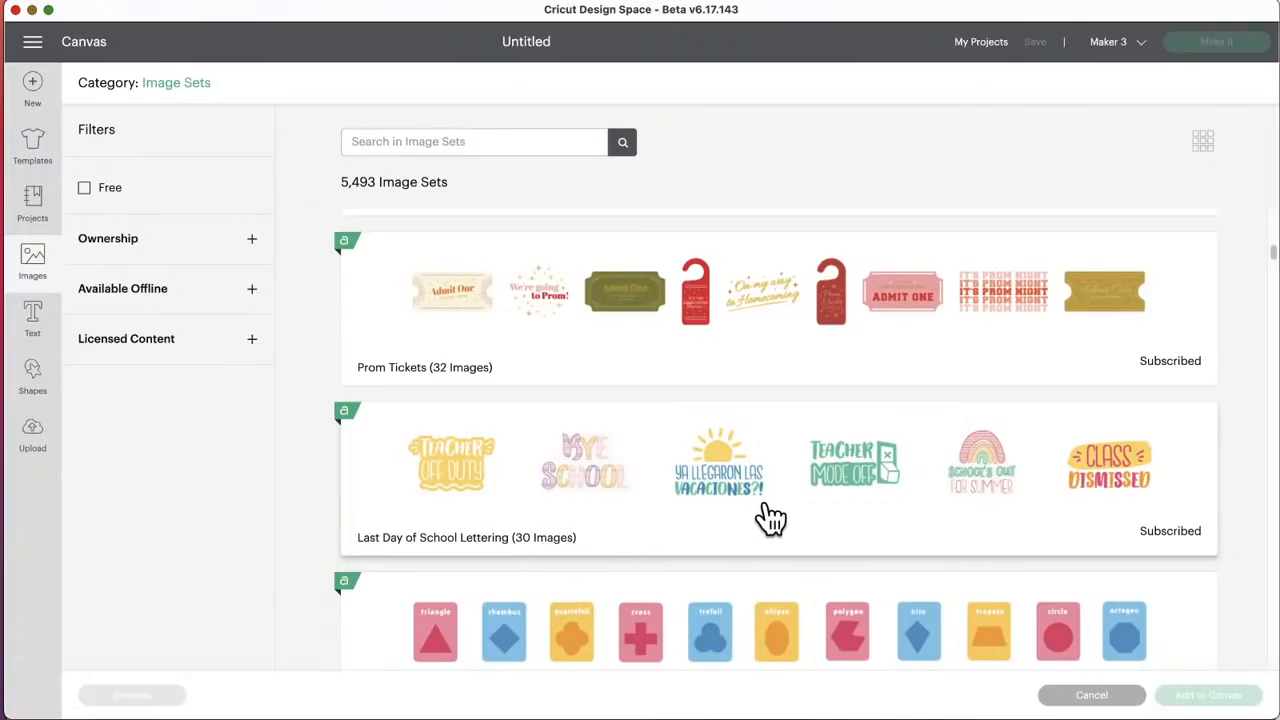
{"action": "scroll", "coordinate": [770, 518], "scroll_direction": "down", "scroll_amount": 3}
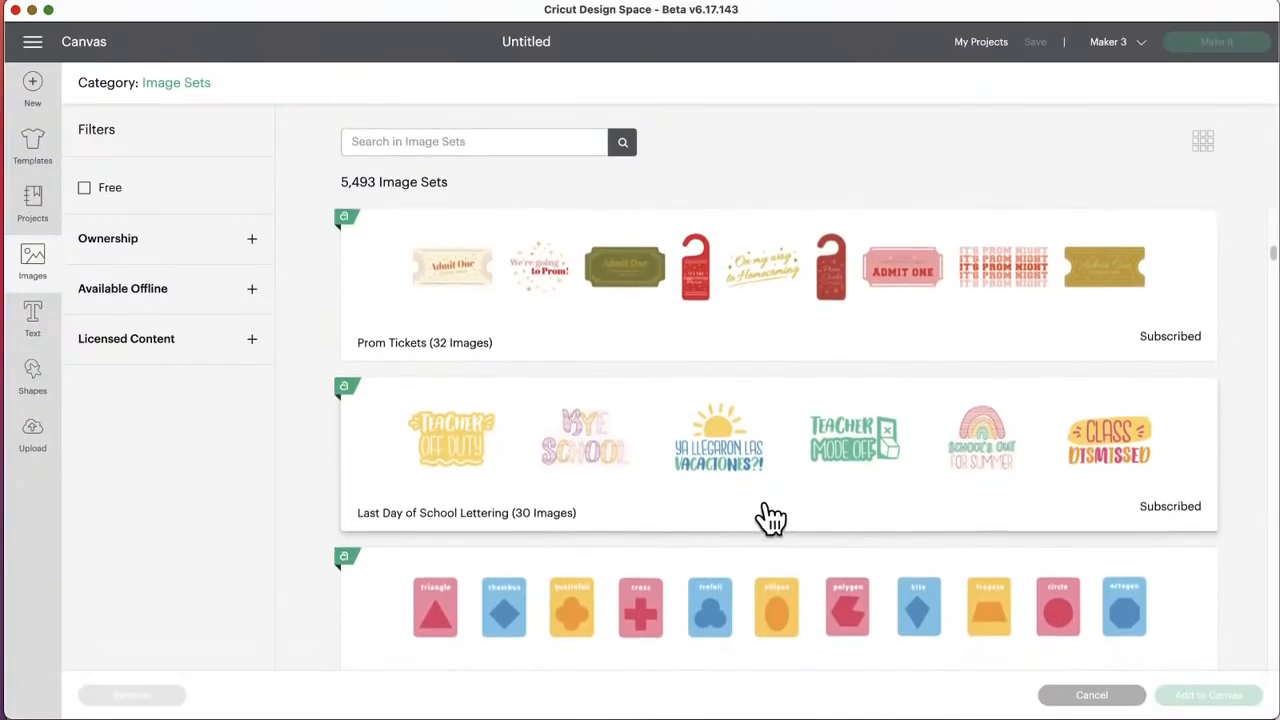
{"action": "scroll", "coordinate": [770, 518], "scroll_direction": "down", "scroll_amount": 3}
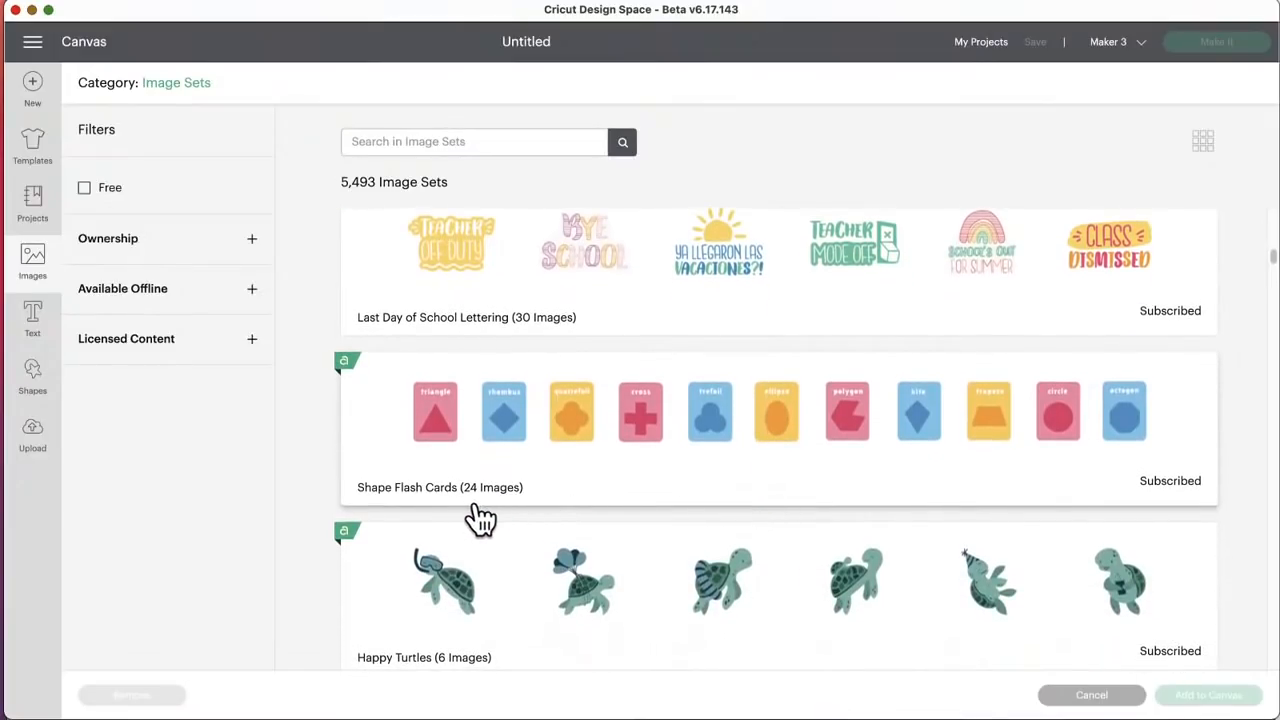
{"action": "scroll", "coordinate": [670, 474], "scroll_direction": "down", "scroll_amount": 5}
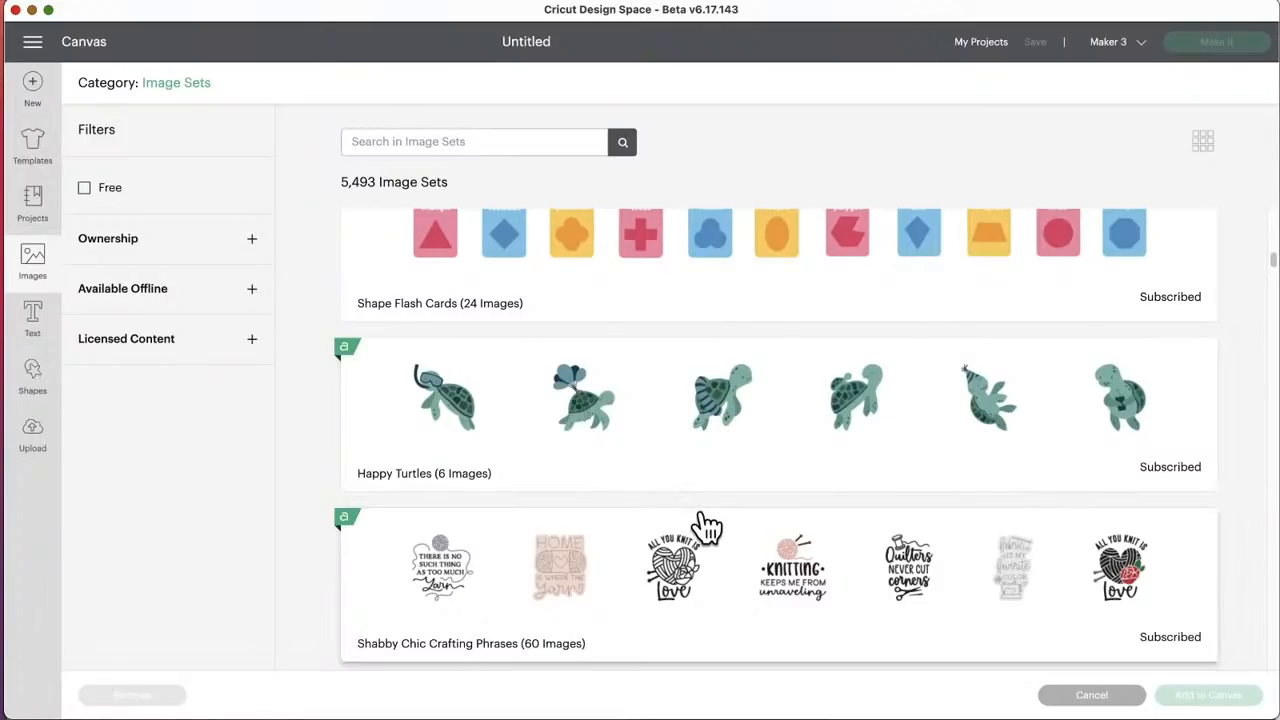
{"action": "scroll", "coordinate": [706, 526], "scroll_direction": "down", "scroll_amount": 3}
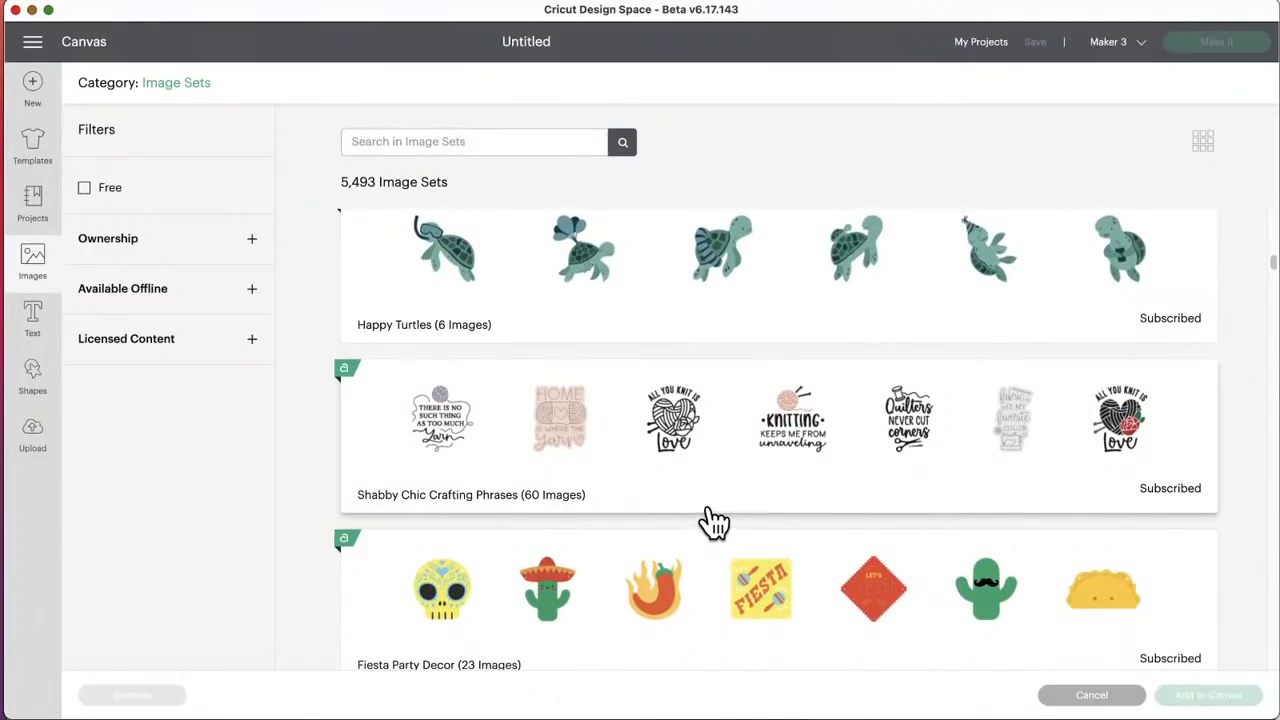
Step: Review the image sets from Fiesta Party Decor and Warm & Cozy Christmas to Stick Figure Pets and 2022 Floral Calendar
{"action": "scroll", "coordinate": [722, 516], "scroll_direction": "down", "scroll_amount": 4}
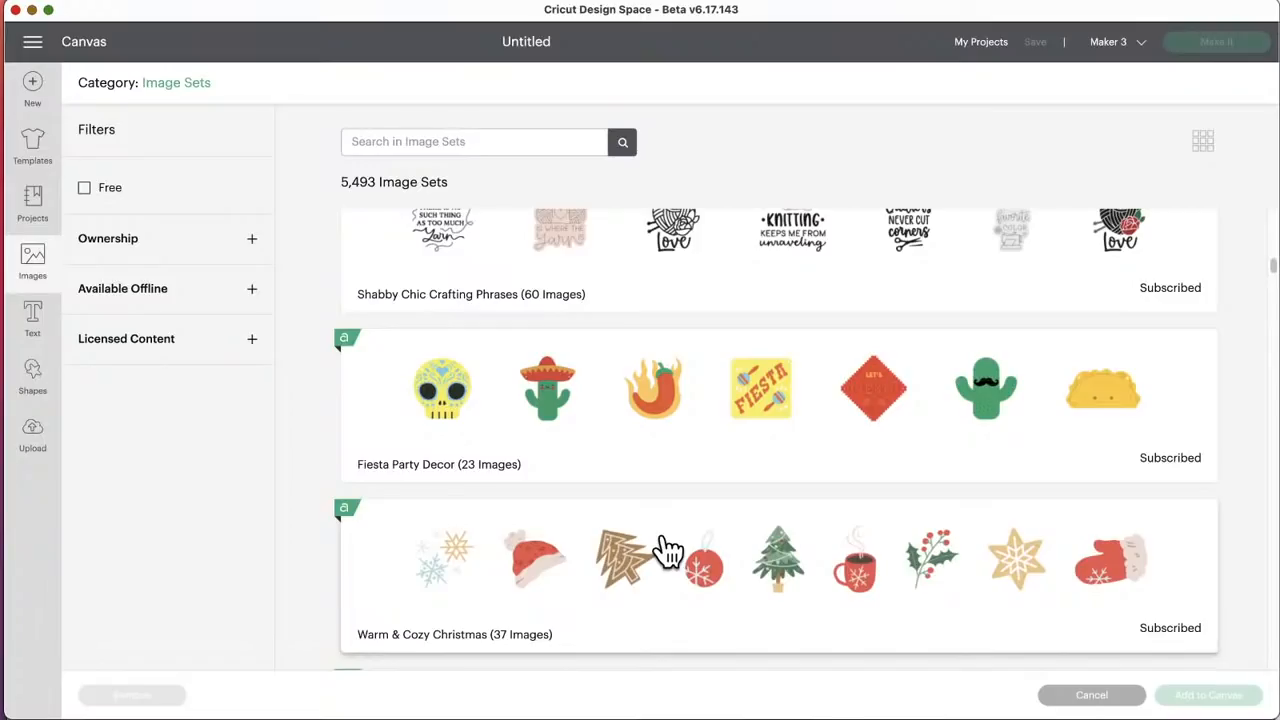
{"action": "scroll", "coordinate": [628, 574], "scroll_direction": "down", "scroll_amount": 1}
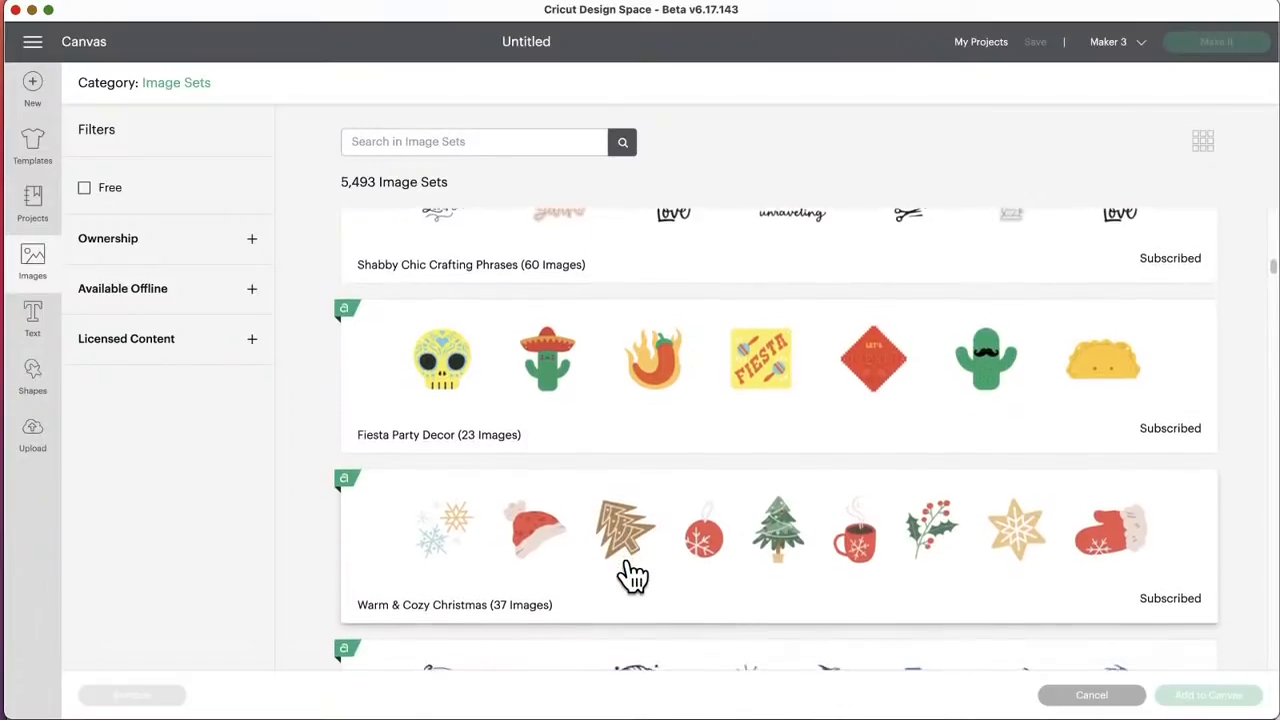
{"action": "scroll", "coordinate": [630, 574], "scroll_direction": "down", "scroll_amount": 4}
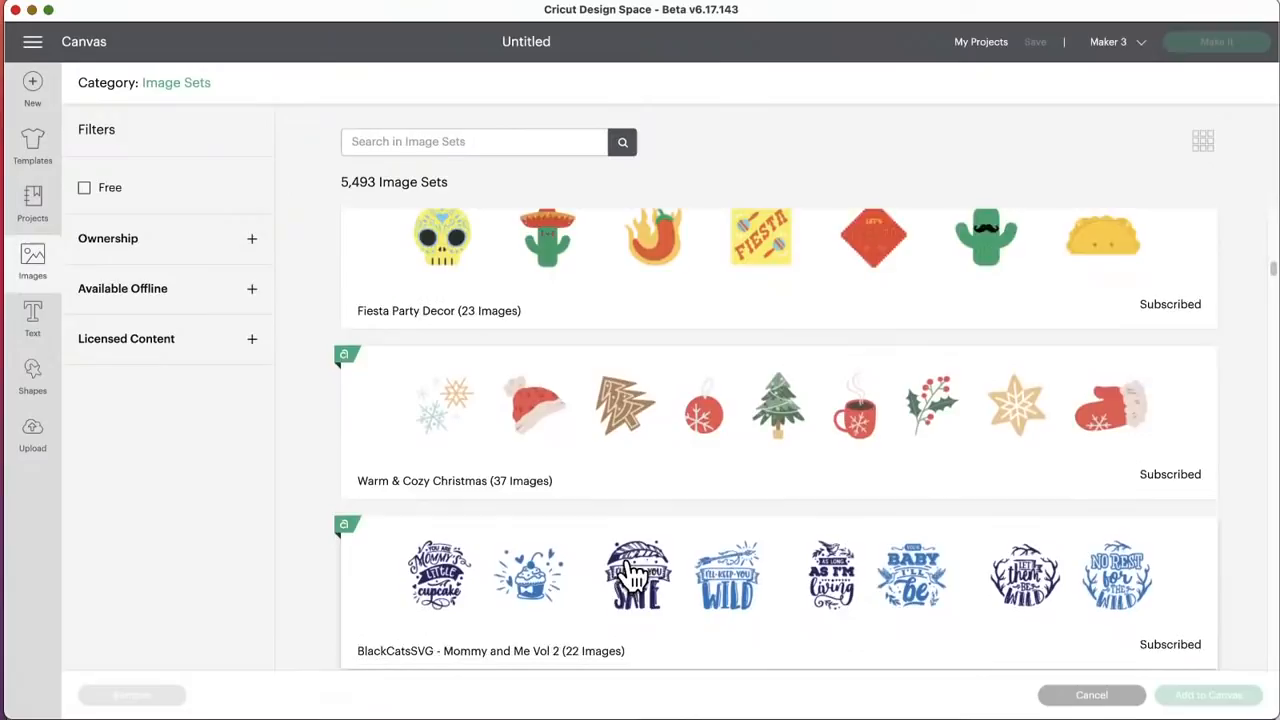
{"action": "scroll", "coordinate": [630, 574], "scroll_direction": "down", "scroll_amount": 5}
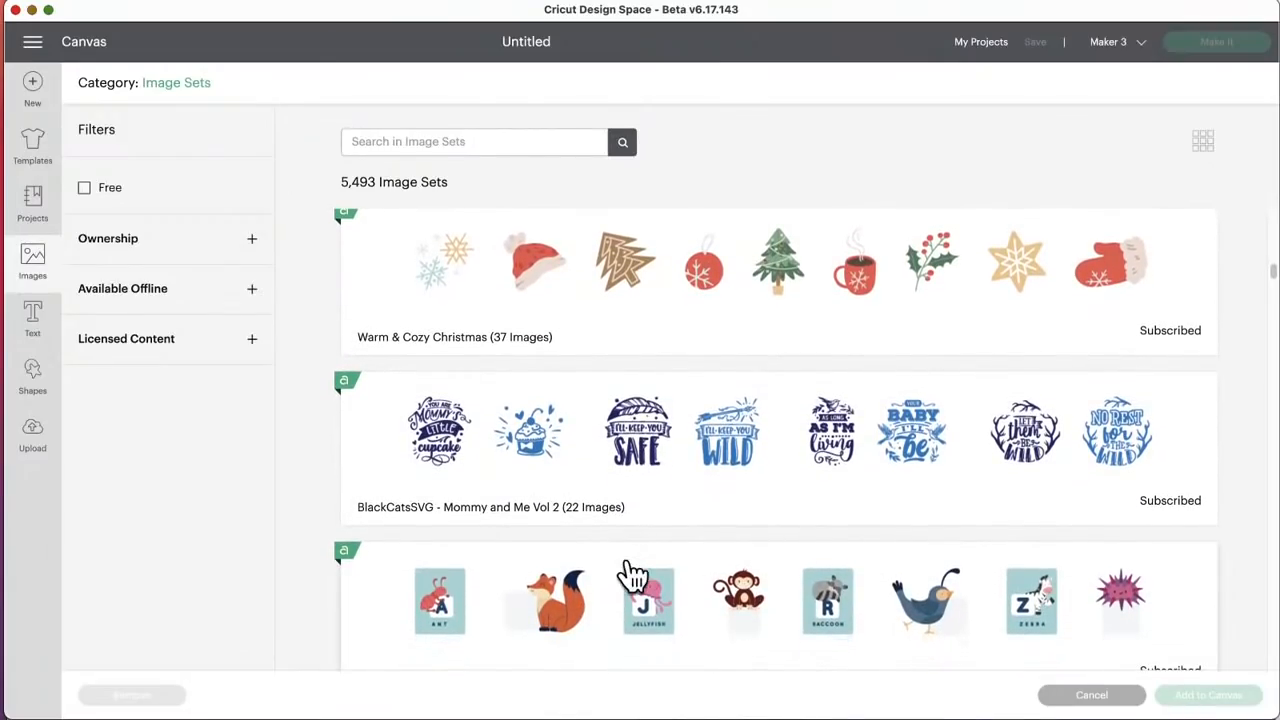
{"action": "scroll", "coordinate": [635, 535], "scroll_direction": "down", "scroll_amount": 2}
{"action": "scroll", "coordinate": [637, 535], "scroll_direction": "down", "scroll_amount": 3}
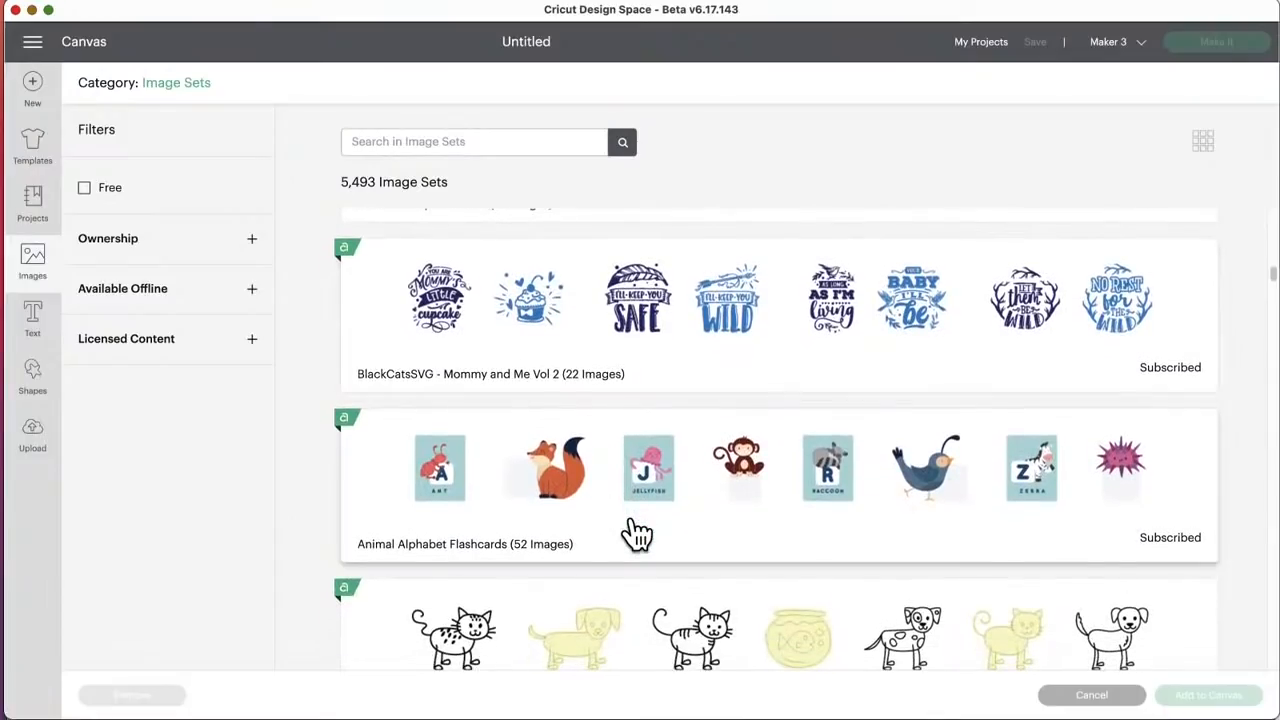
{"action": "scroll", "coordinate": [637, 535], "scroll_direction": "down", "scroll_amount": 2}
{"action": "scroll", "coordinate": [637, 535], "scroll_direction": "down", "scroll_amount": 2}
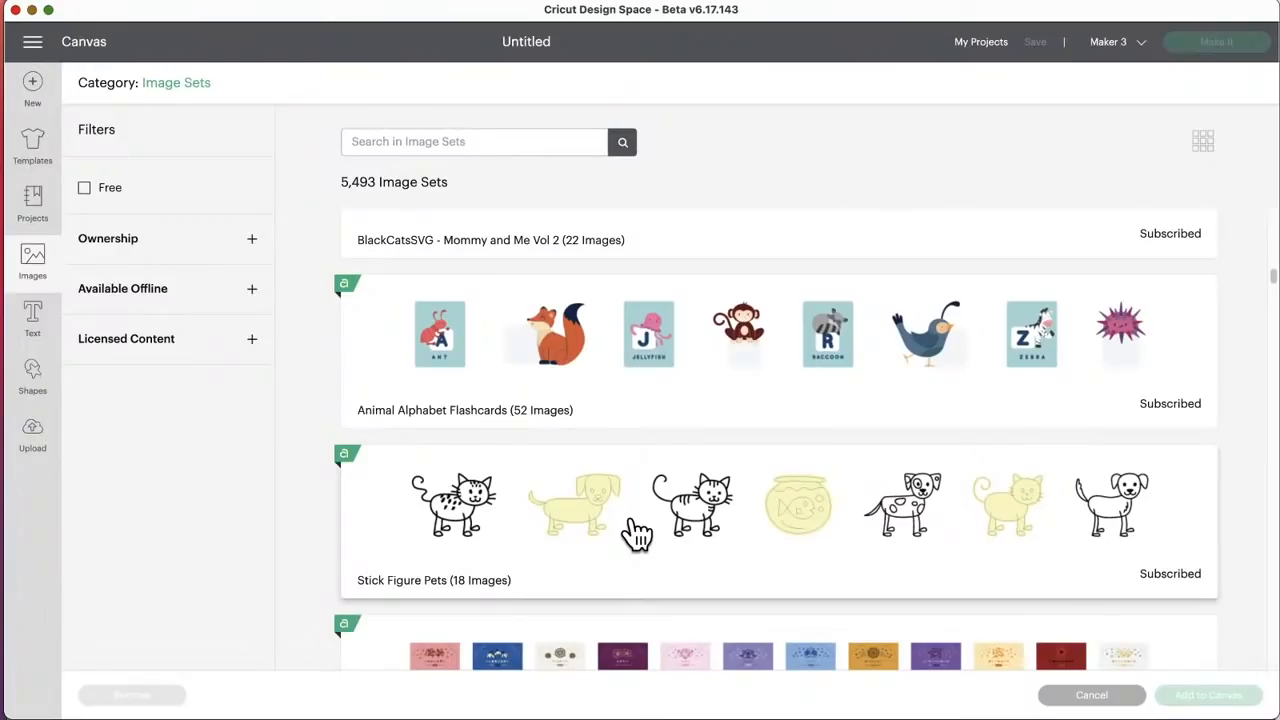
{"action": "scroll", "coordinate": [635, 533], "scroll_direction": "down", "scroll_amount": 3}
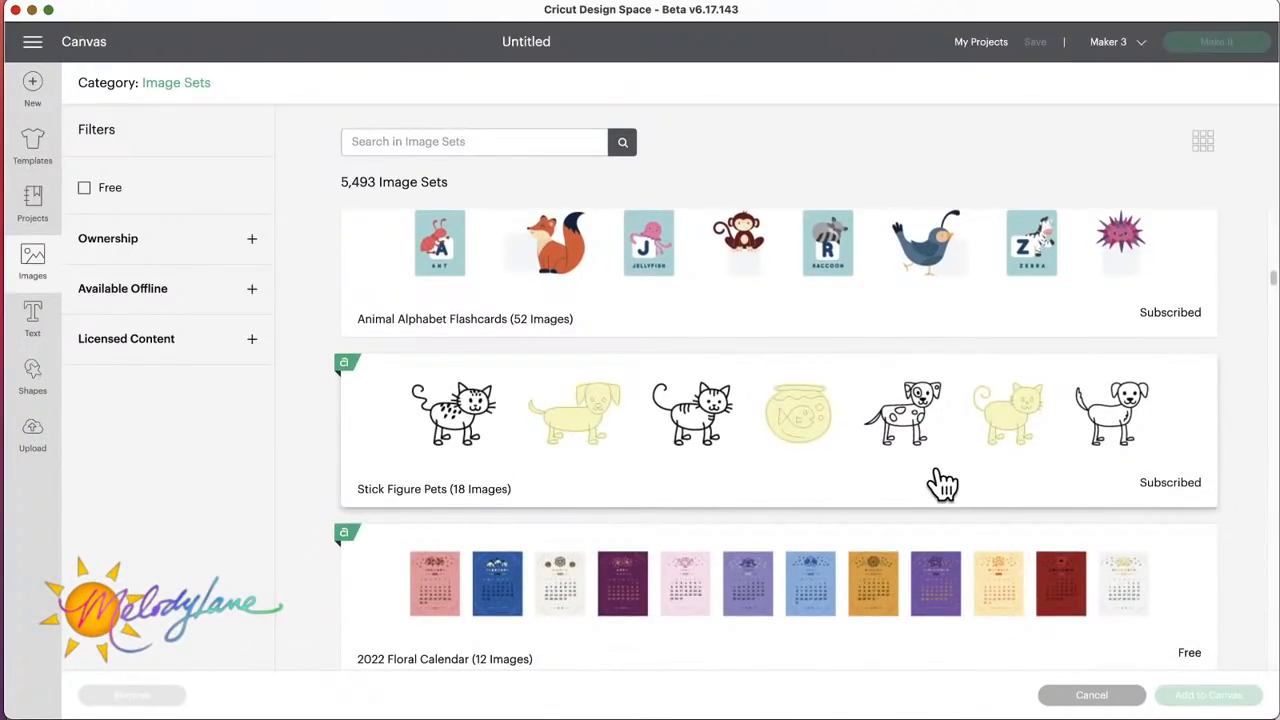
{"action": "scroll", "coordinate": [943, 485], "scroll_direction": "down", "scroll_amount": 5}
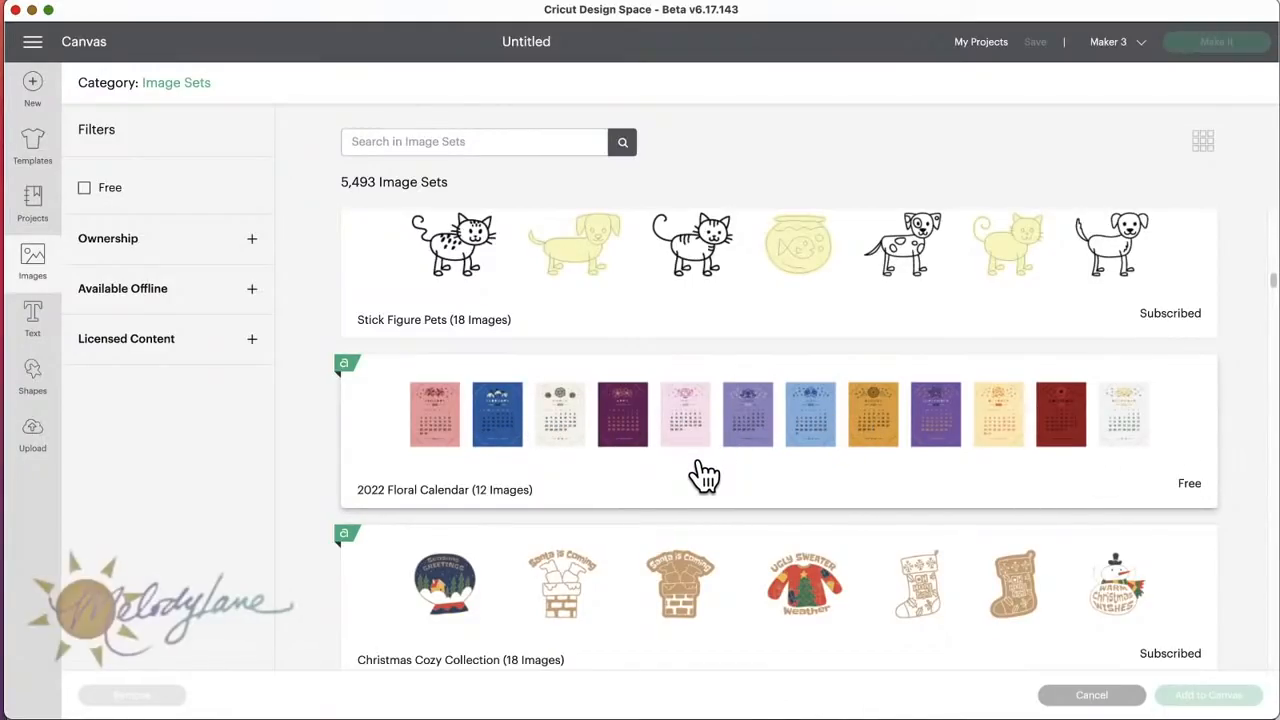
Step: Examine the image sets from Christmas Cozy Collection and Sugar Sweet Treats to San Serif Clothing Size Dividers and Nurse Phrases
{"action": "scroll", "coordinate": [703, 470], "scroll_direction": "down", "scroll_amount": 1}
{"action": "scroll", "coordinate": [703, 475], "scroll_direction": "down", "scroll_amount": 2}
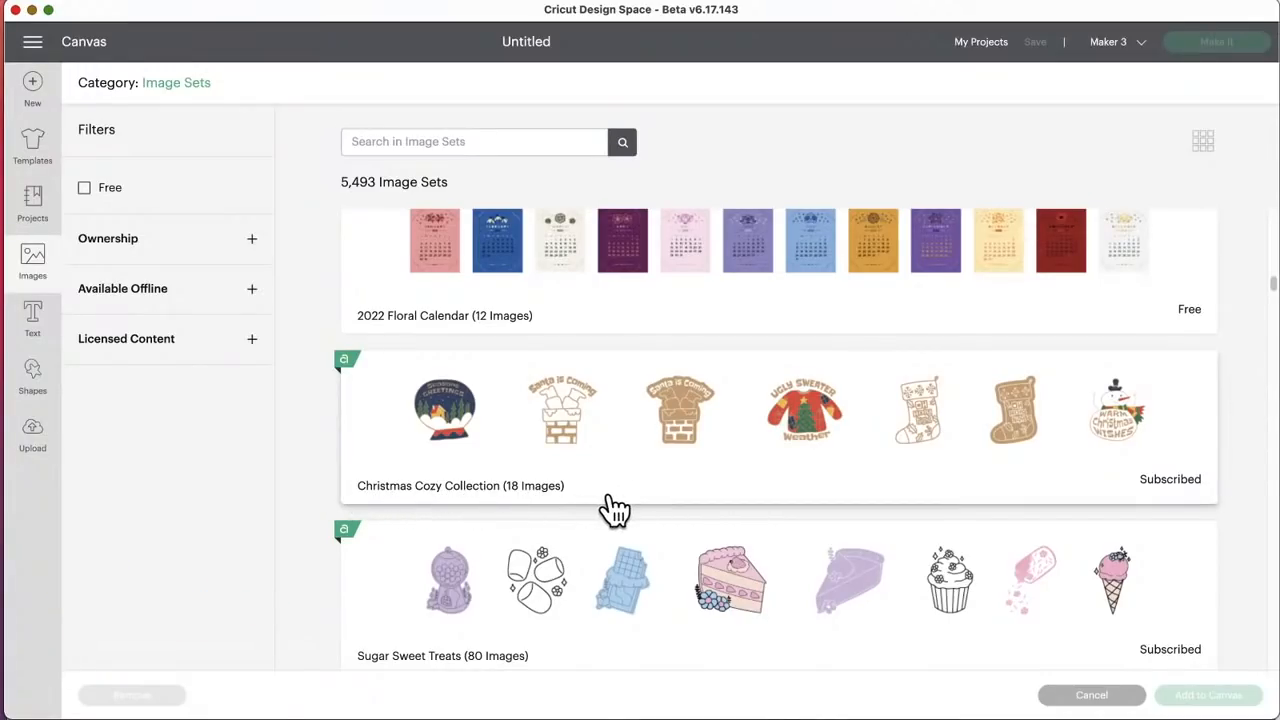
{"action": "scroll", "coordinate": [612, 510], "scroll_direction": "down", "scroll_amount": 2}
{"action": "scroll", "coordinate": [612, 510], "scroll_direction": "down", "scroll_amount": 1}
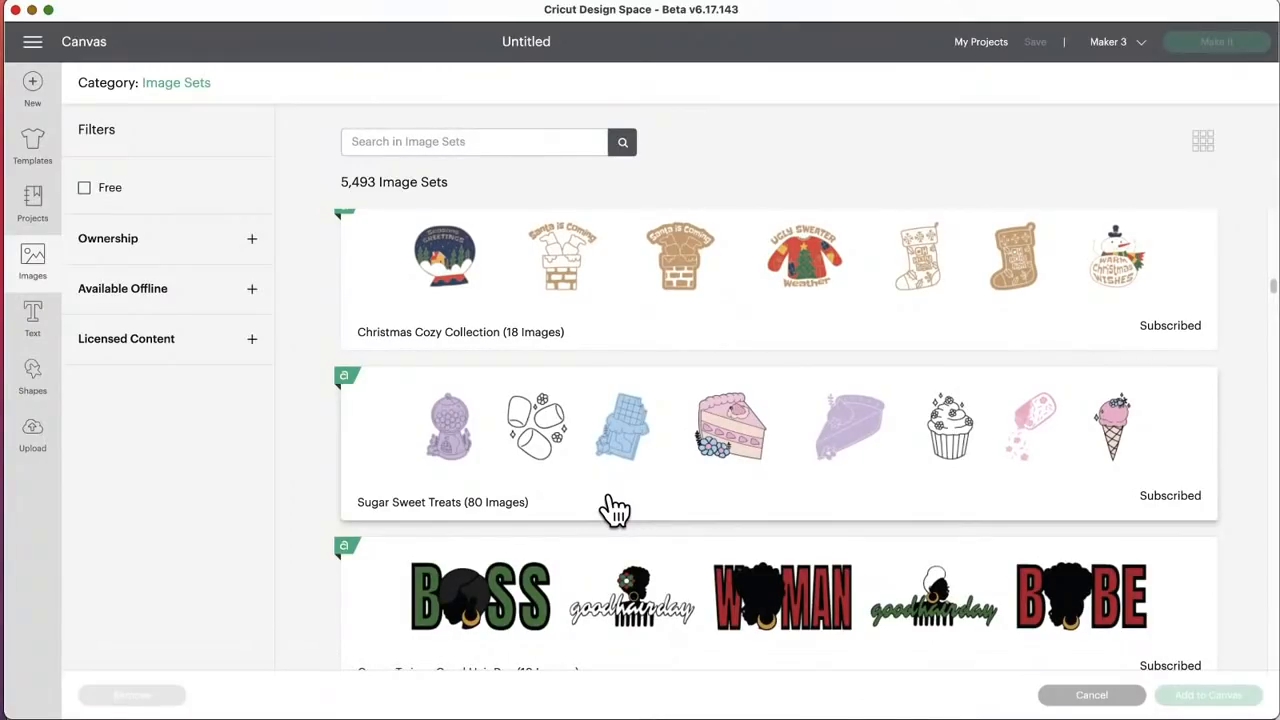
{"action": "scroll", "coordinate": [612, 510], "scroll_direction": "down", "scroll_amount": 3}
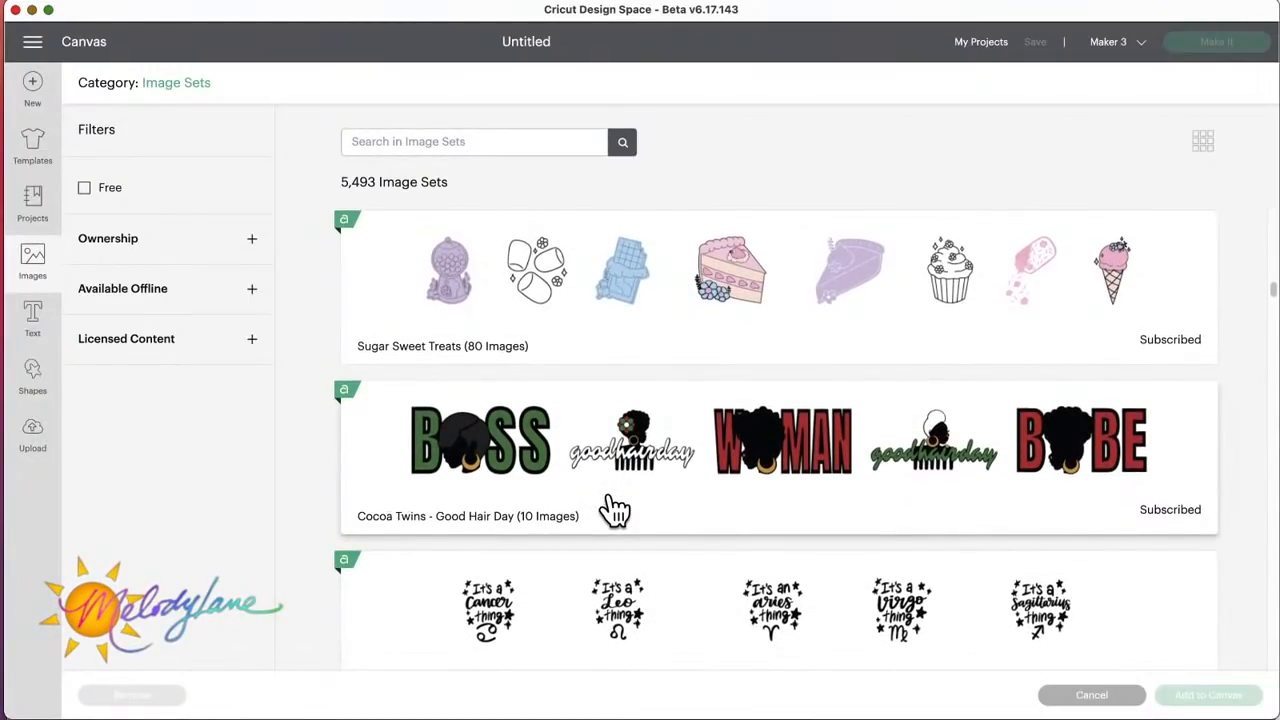
{"action": "scroll", "coordinate": [614, 510], "scroll_direction": "down", "scroll_amount": 4}
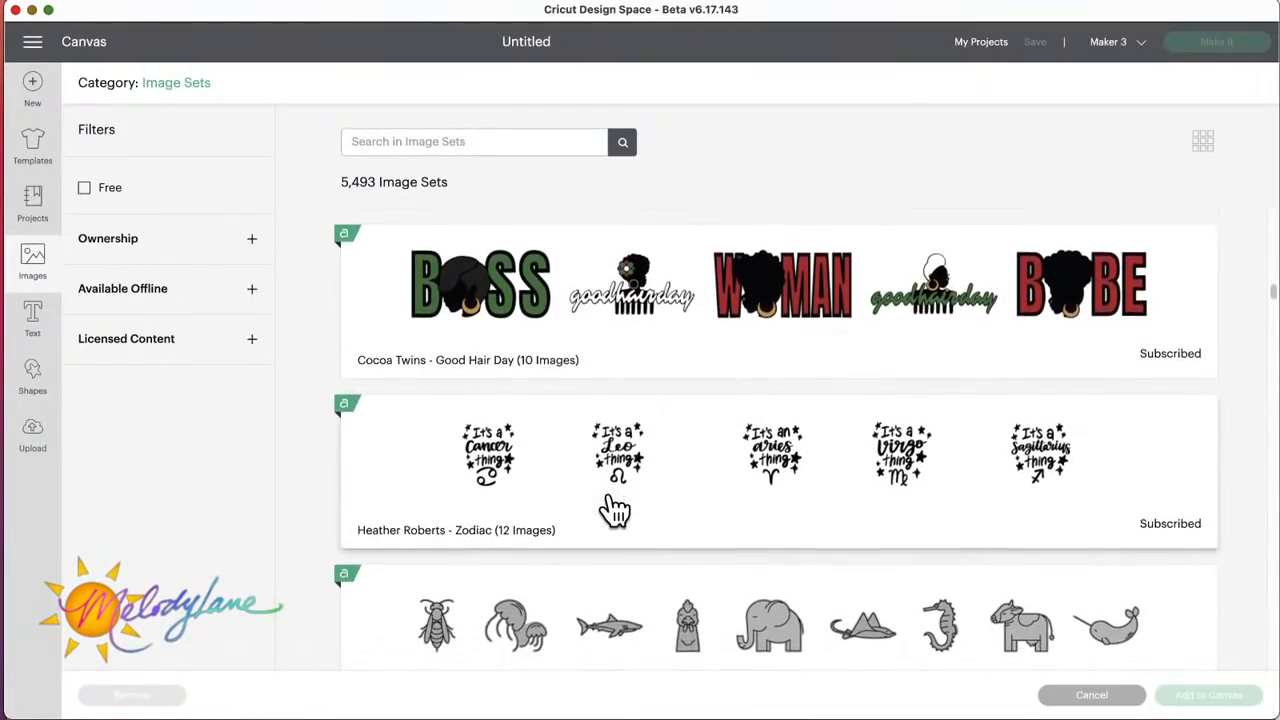
{"action": "scroll", "coordinate": [614, 510], "scroll_direction": "down", "scroll_amount": 3}
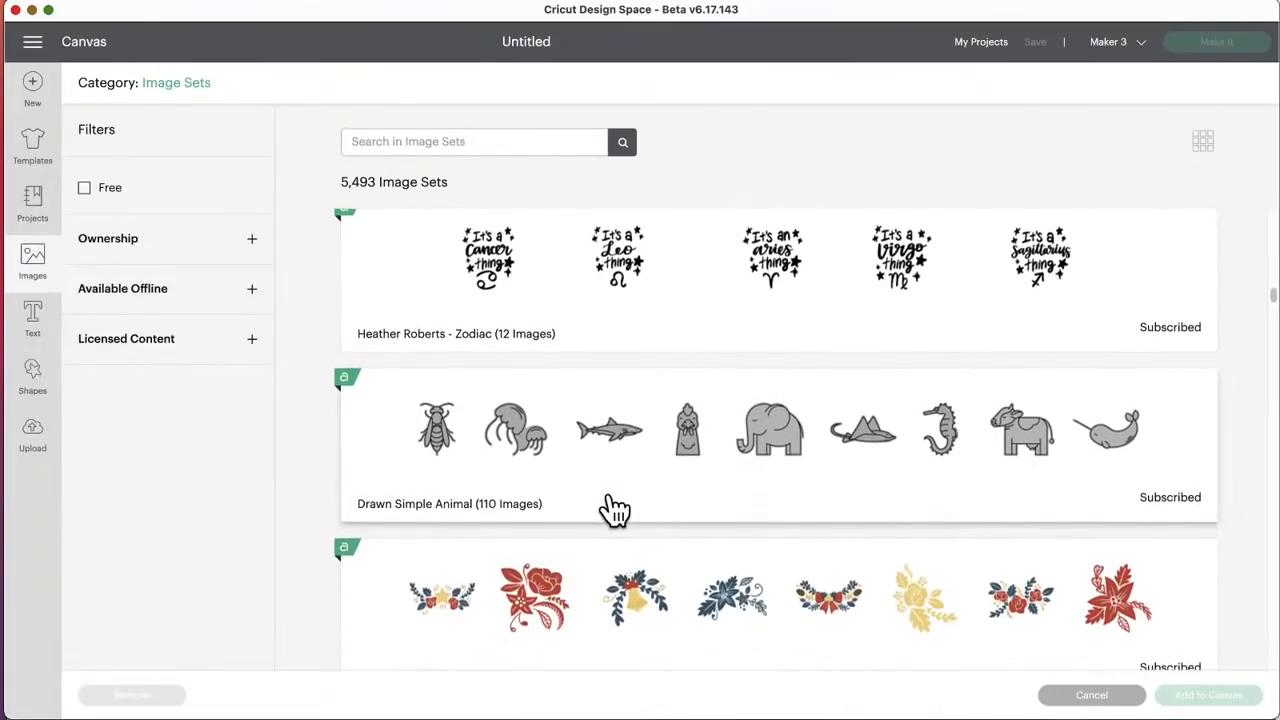
{"action": "scroll", "coordinate": [614, 510], "scroll_direction": "down", "scroll_amount": 1}
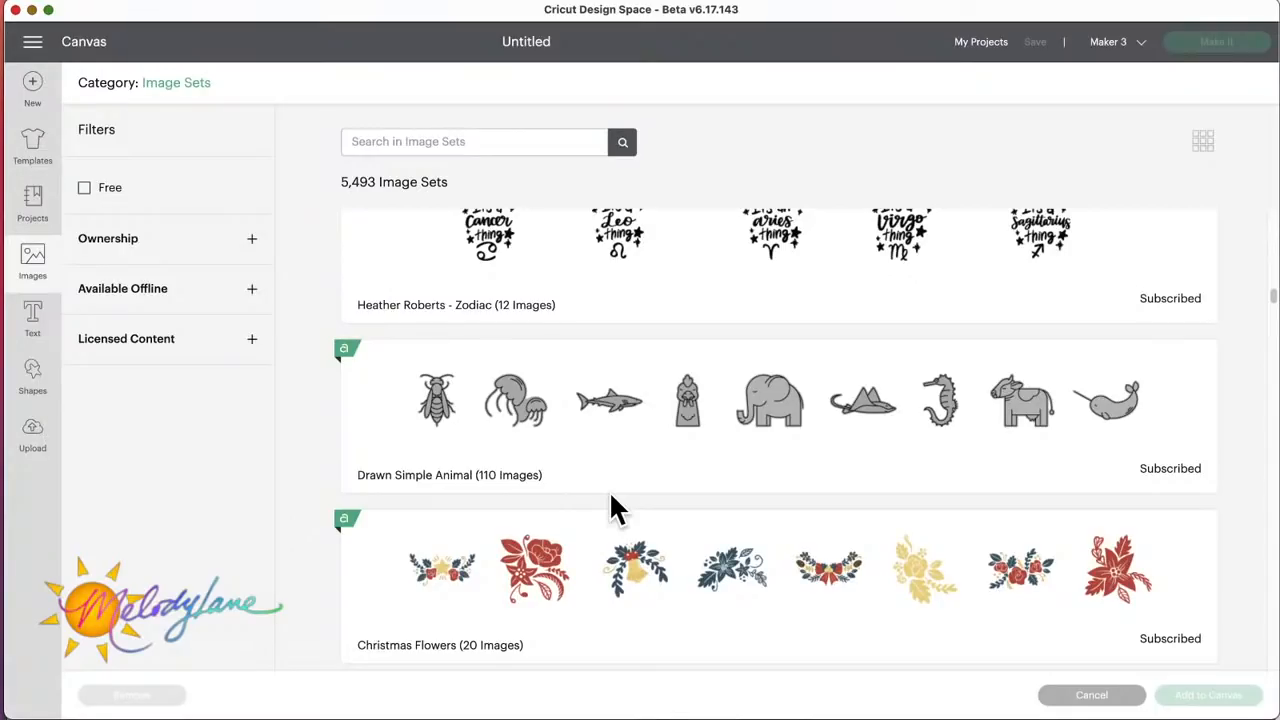
{"action": "scroll", "coordinate": [612, 500], "scroll_direction": "down", "scroll_amount": 2}
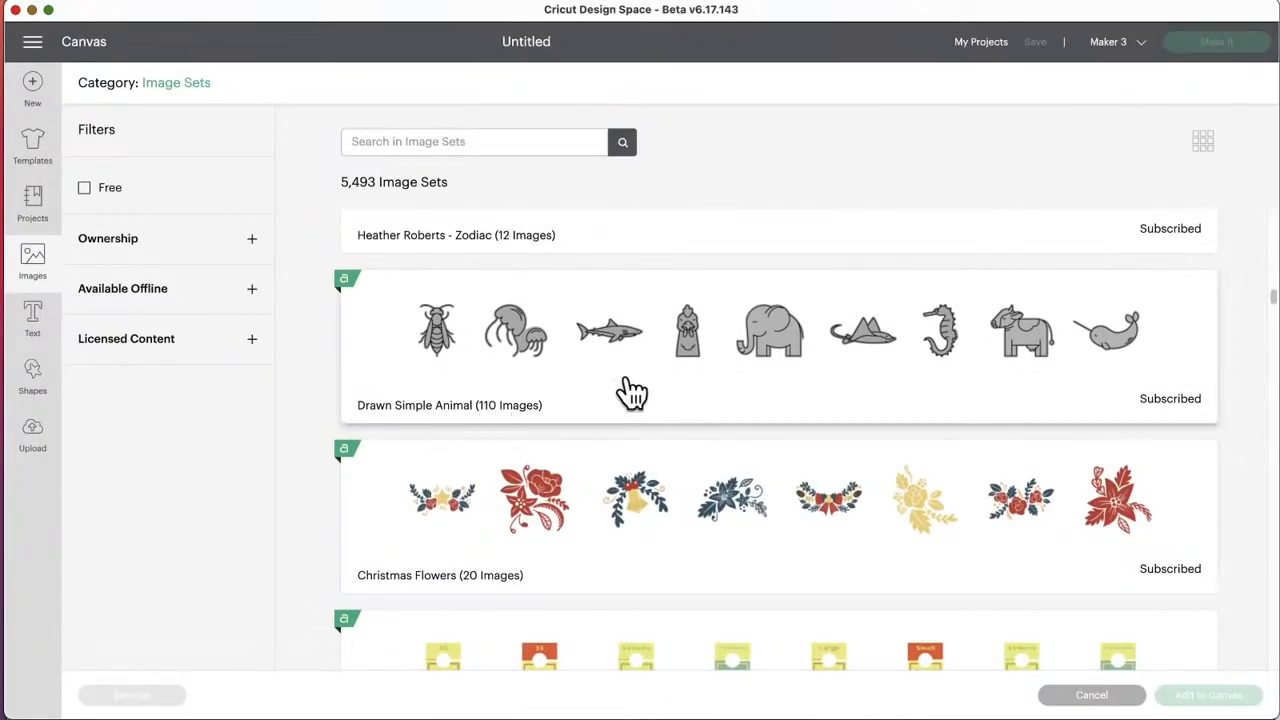
{"action": "scroll", "coordinate": [665, 424], "scroll_direction": "down", "scroll_amount": 3}
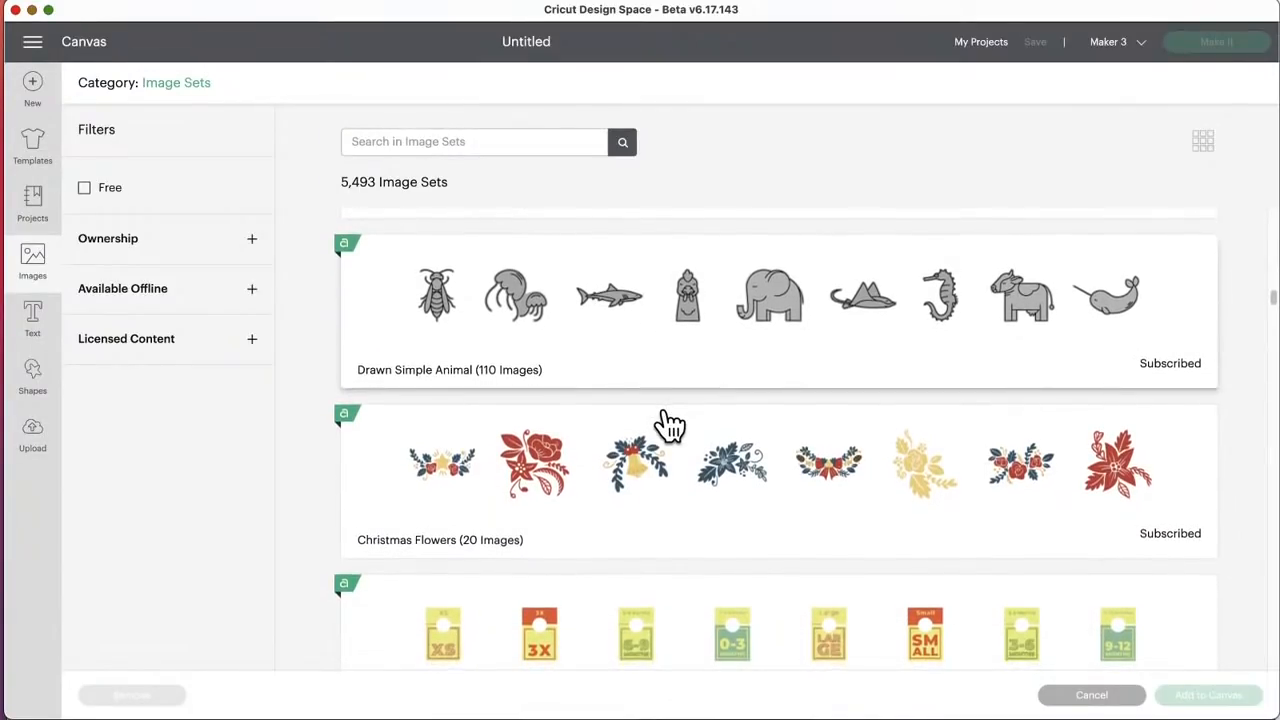
{"action": "scroll", "coordinate": [665, 424], "scroll_direction": "down", "scroll_amount": 1}
{"action": "scroll", "coordinate": [668, 424], "scroll_direction": "down", "scroll_amount": 3}
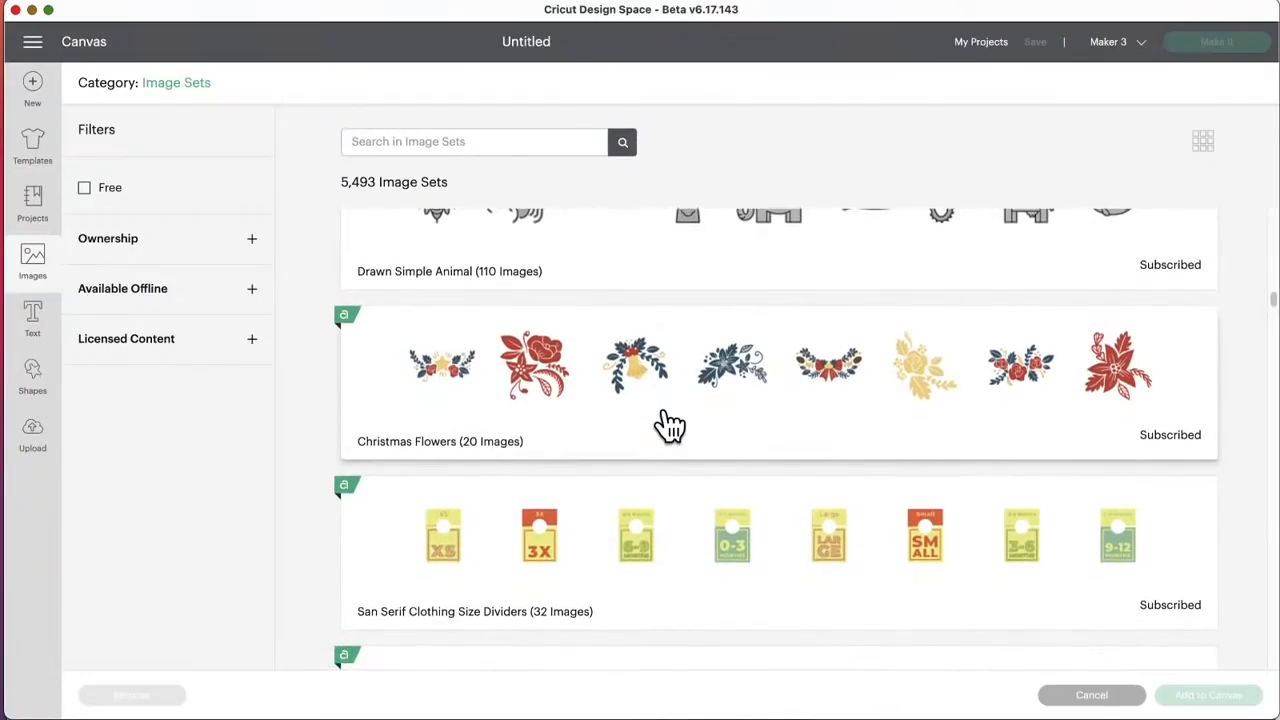
{"action": "scroll", "coordinate": [668, 424], "scroll_direction": "down", "scroll_amount": 3}
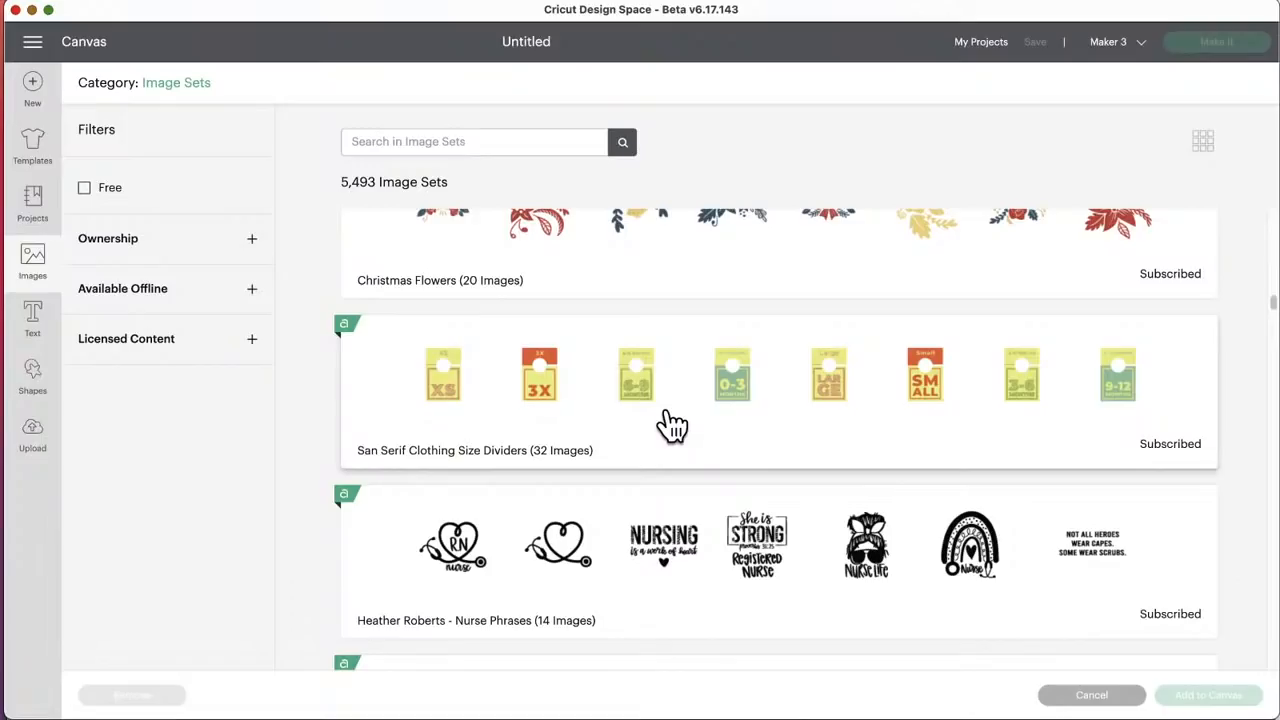
Step: Review the image sets from San Serif Clothing Size Dividers and Nurse Phrases through Happy Sheep and Small Business Phrases to Christmas Misc
{"action": "scroll", "coordinate": [672, 425], "scroll_direction": "down", "scroll_amount": 1}
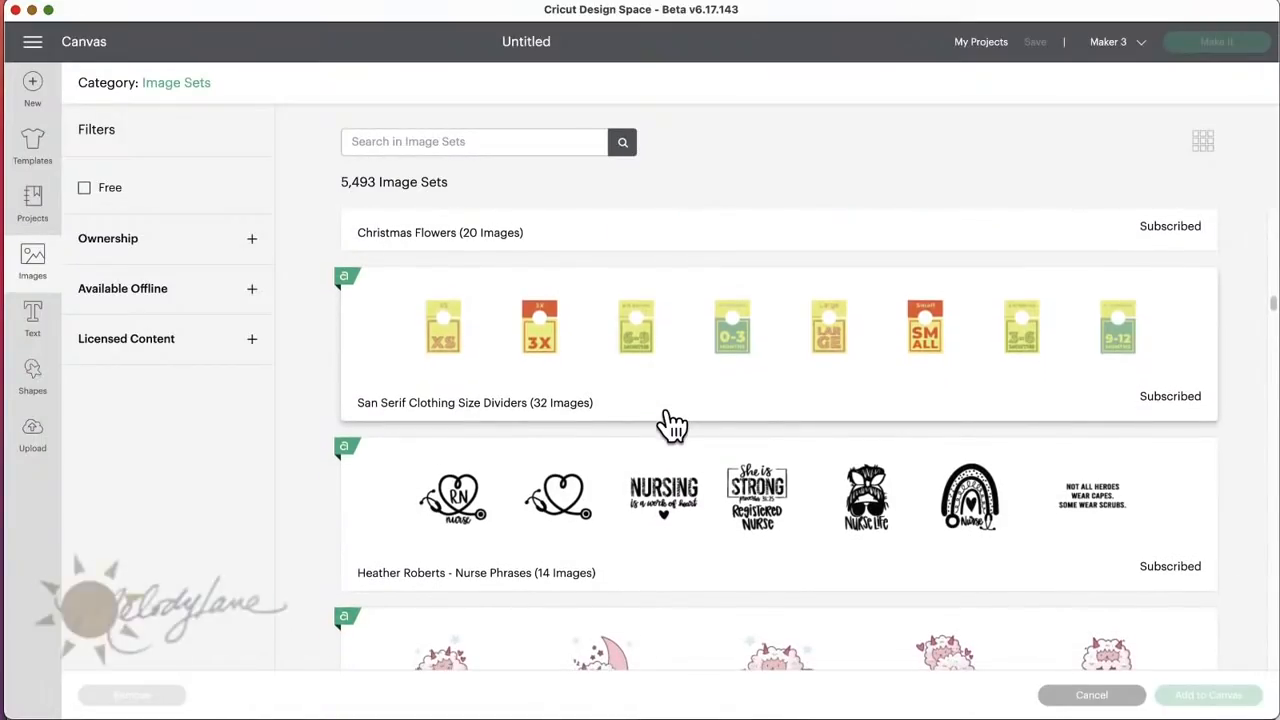
{"action": "scroll", "coordinate": [672, 425], "scroll_direction": "down", "scroll_amount": 1}
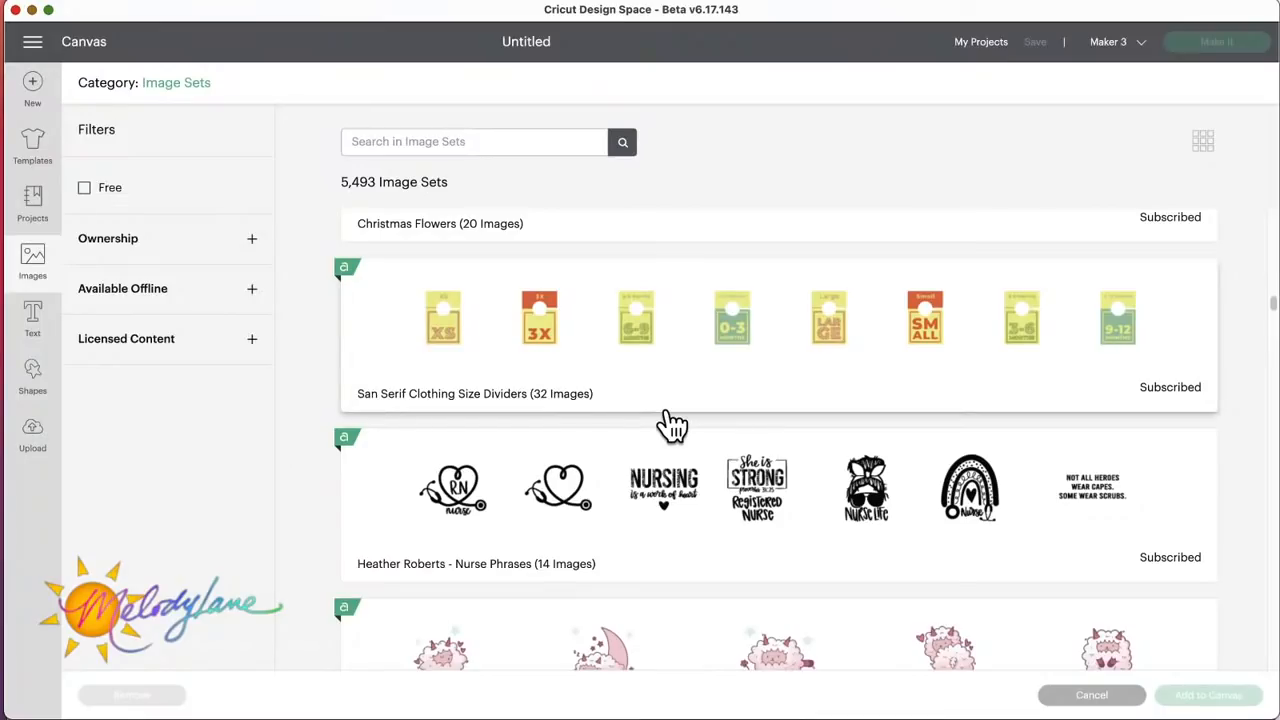
{"action": "scroll", "coordinate": [672, 425], "scroll_direction": "down", "scroll_amount": 2}
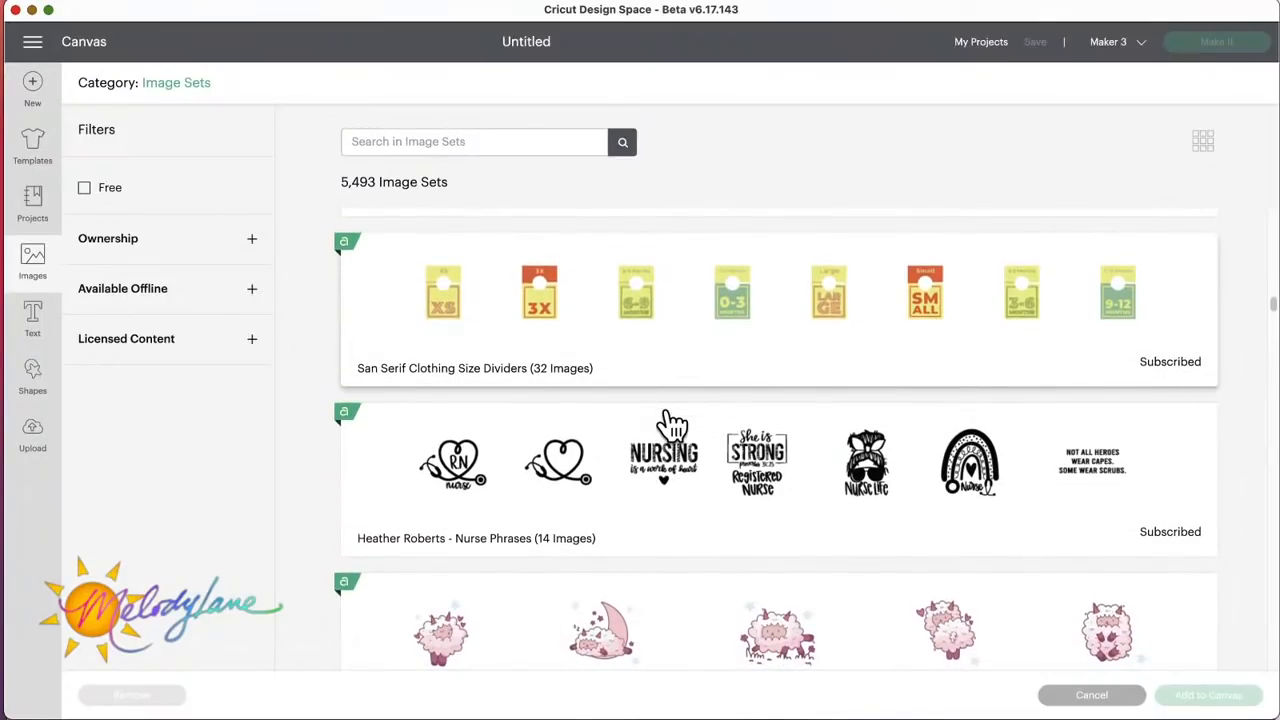
{"action": "scroll", "coordinate": [672, 420], "scroll_direction": "down", "scroll_amount": 1}
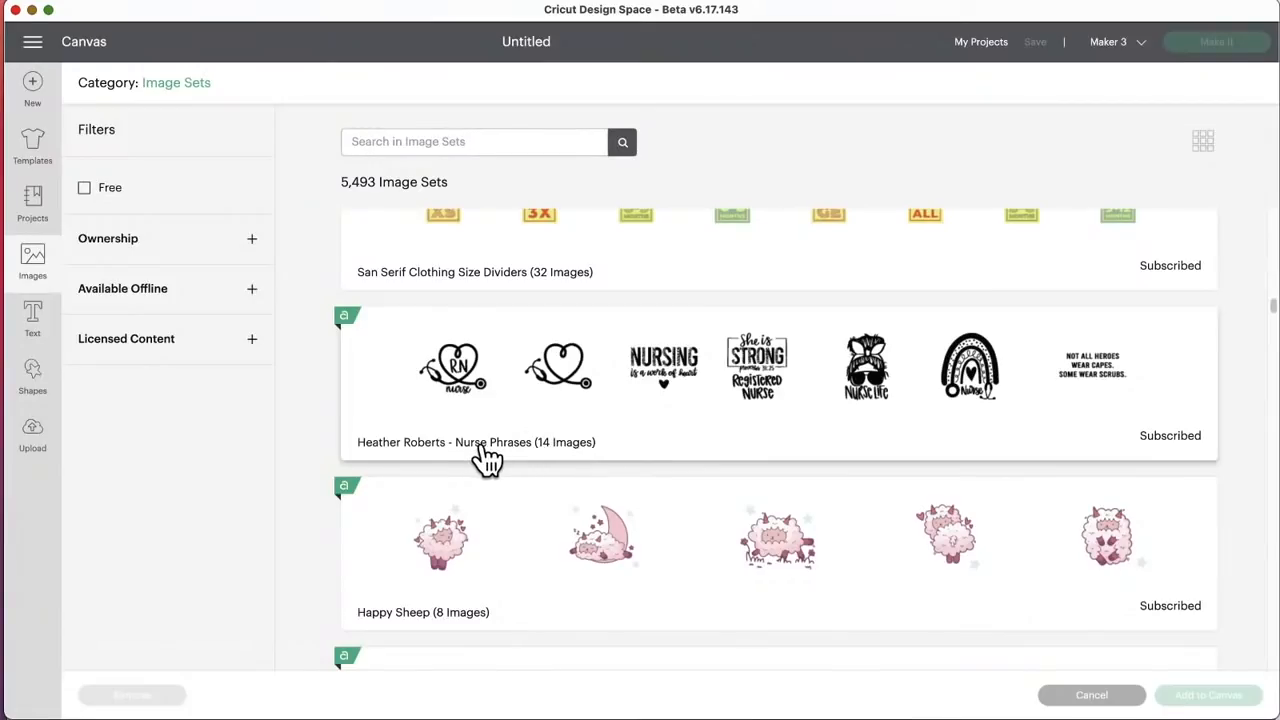
{"action": "scroll", "coordinate": [707, 455], "scroll_direction": "down", "scroll_amount": 4}
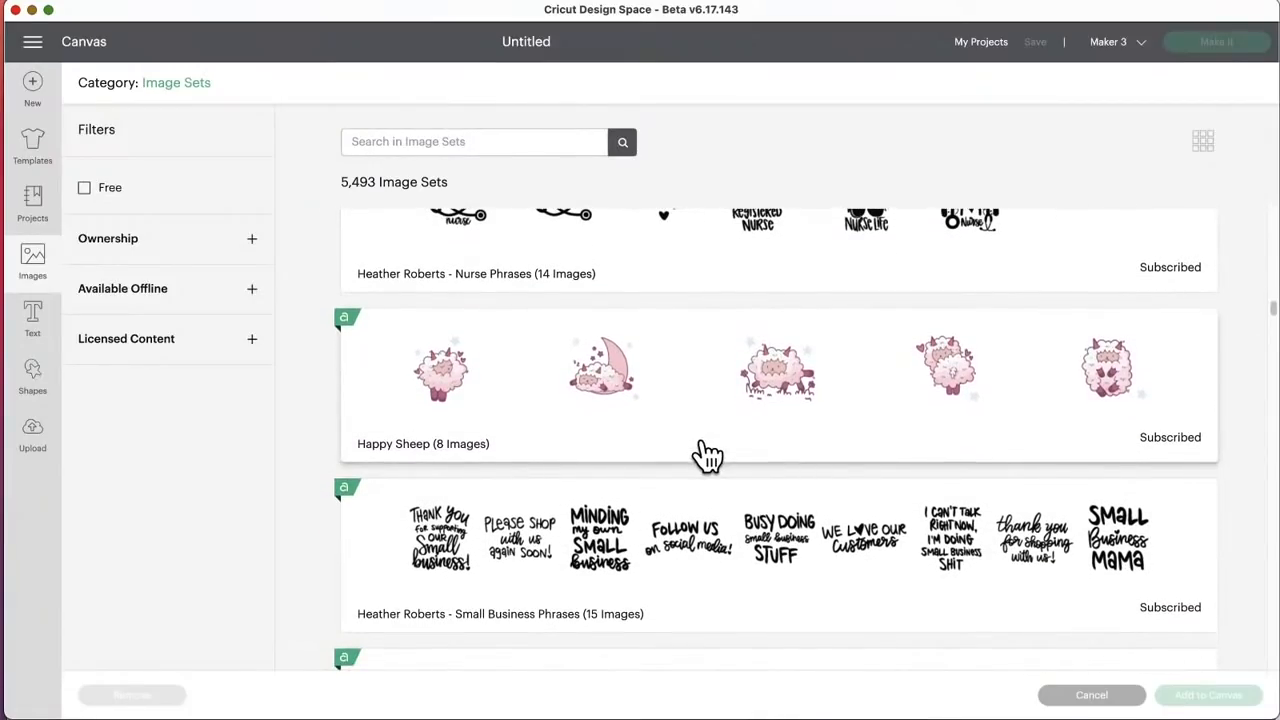
{"action": "scroll", "coordinate": [707, 455], "scroll_direction": "down", "scroll_amount": 3}
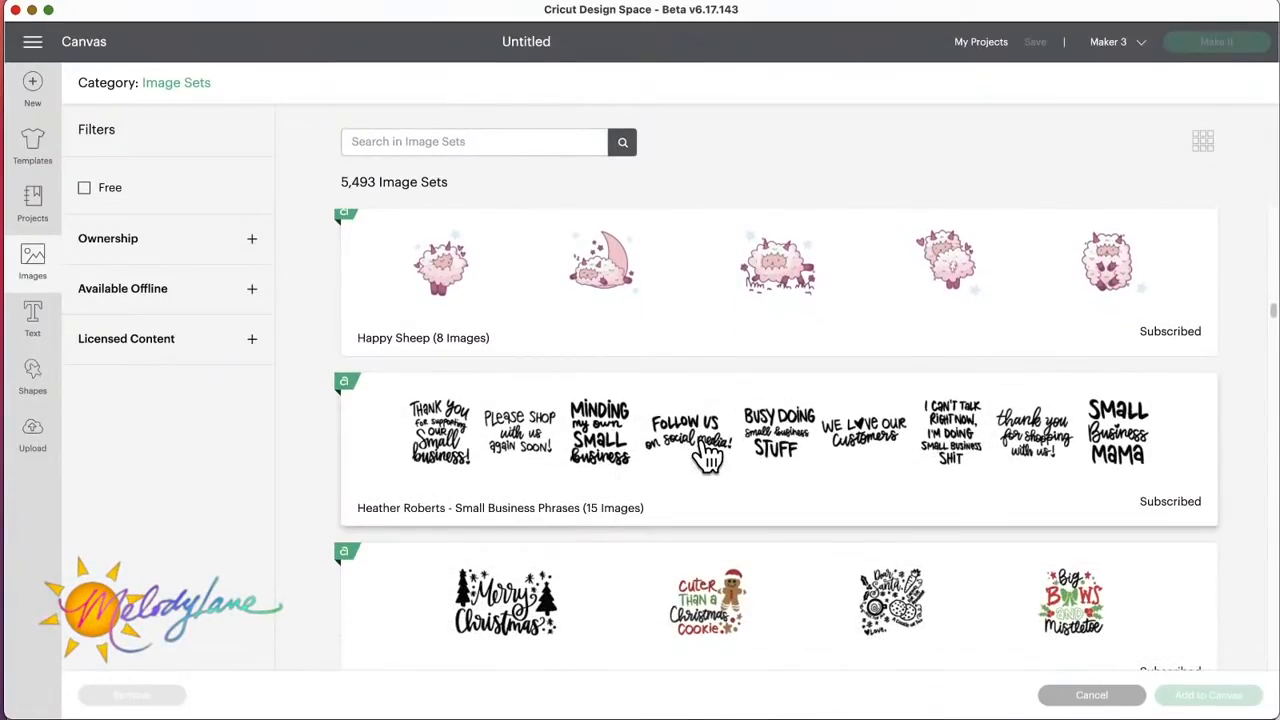
{"action": "scroll", "coordinate": [707, 455], "scroll_direction": "down", "scroll_amount": 2}
{"action": "scroll", "coordinate": [707, 455], "scroll_direction": "down", "scroll_amount": 1}
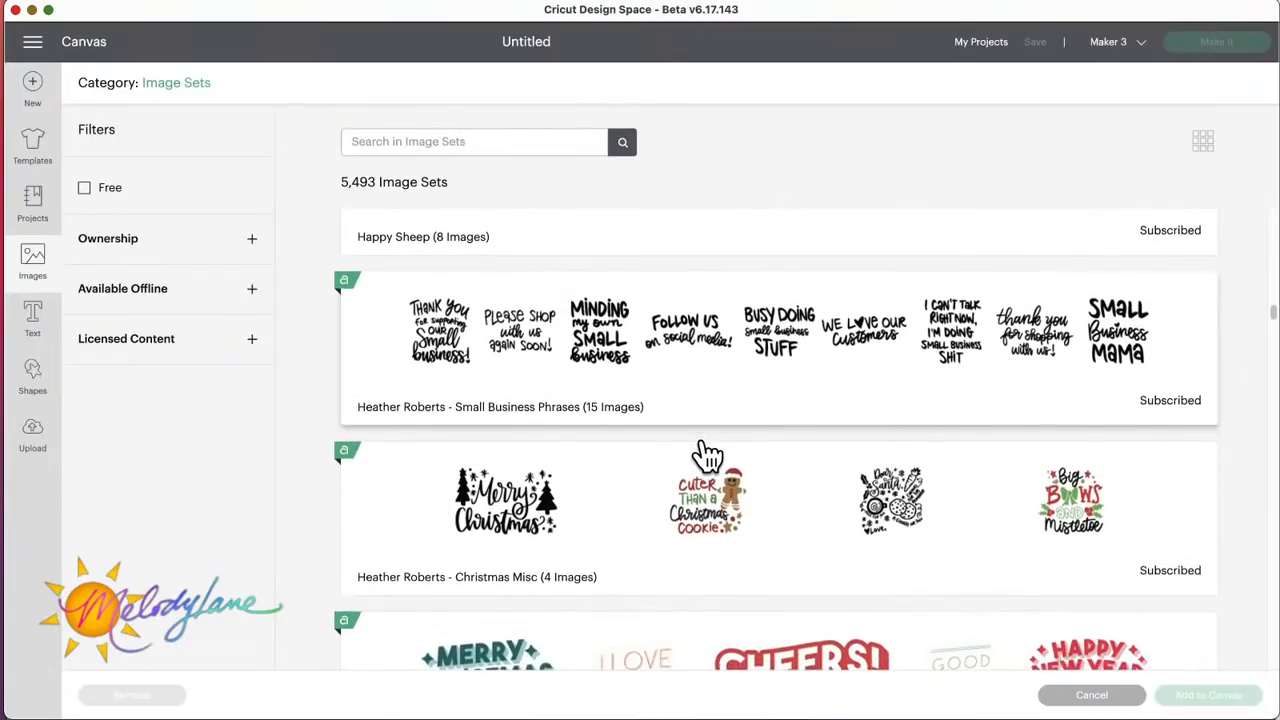
{"action": "scroll", "coordinate": [707, 455], "scroll_direction": "down", "scroll_amount": 3}
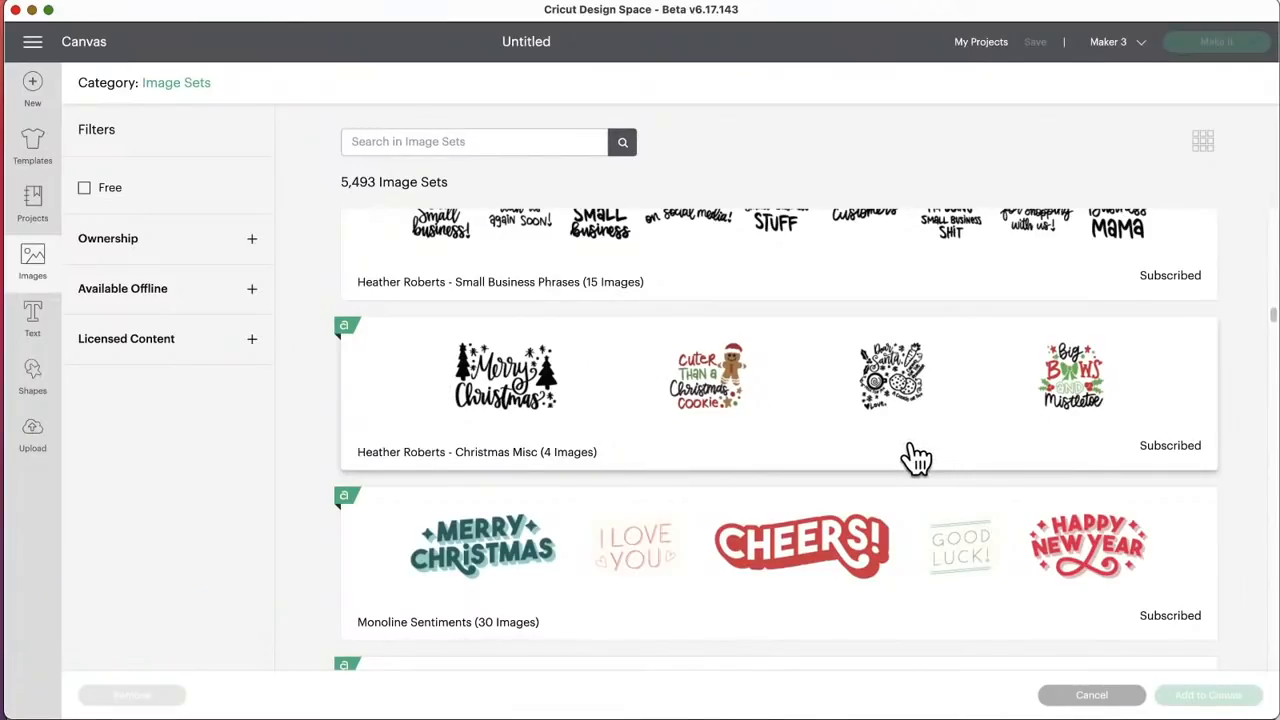
Step: Browse the image sets from Monoline Sentiments and Farm Party Decor through Shabby Chic Charcuterie Boards and Realistic Detailed Food to Kwanzaa
{"action": "scroll", "coordinate": [914, 457], "scroll_direction": "down", "scroll_amount": 5}
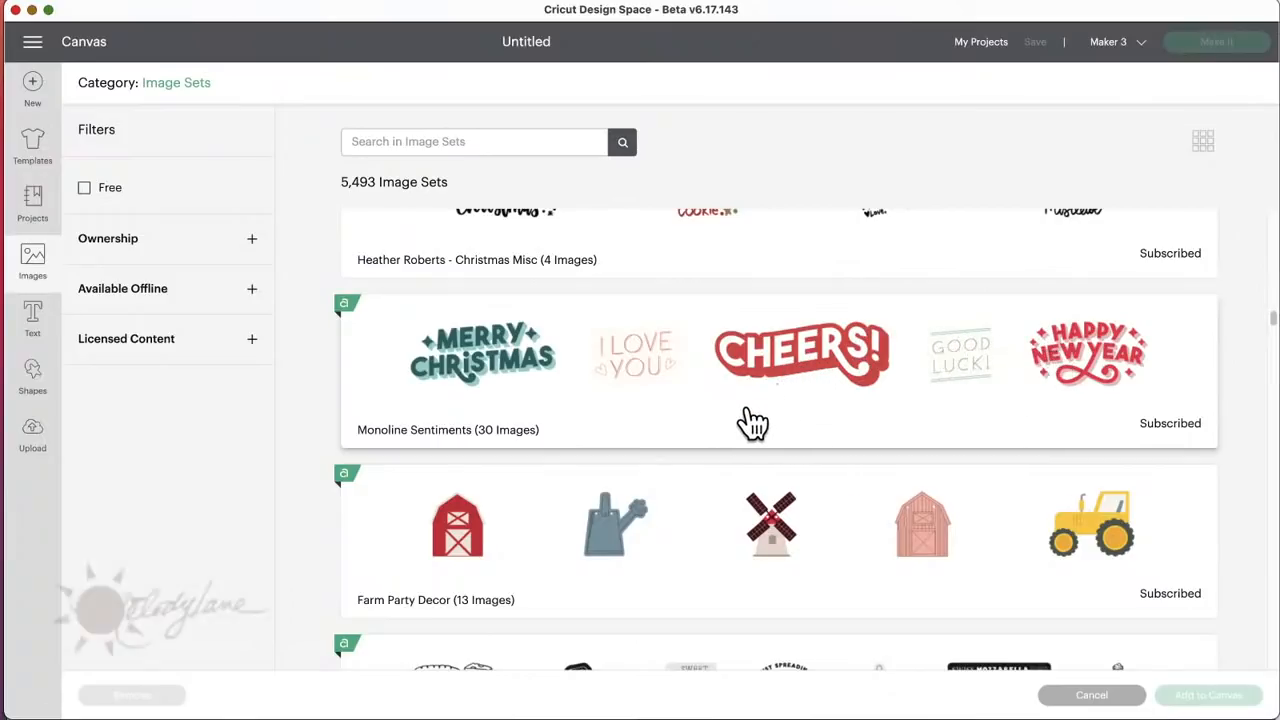
{"action": "scroll", "coordinate": [749, 423], "scroll_direction": "down", "scroll_amount": 2}
{"action": "scroll", "coordinate": [752, 423], "scroll_direction": "down", "scroll_amount": 3}
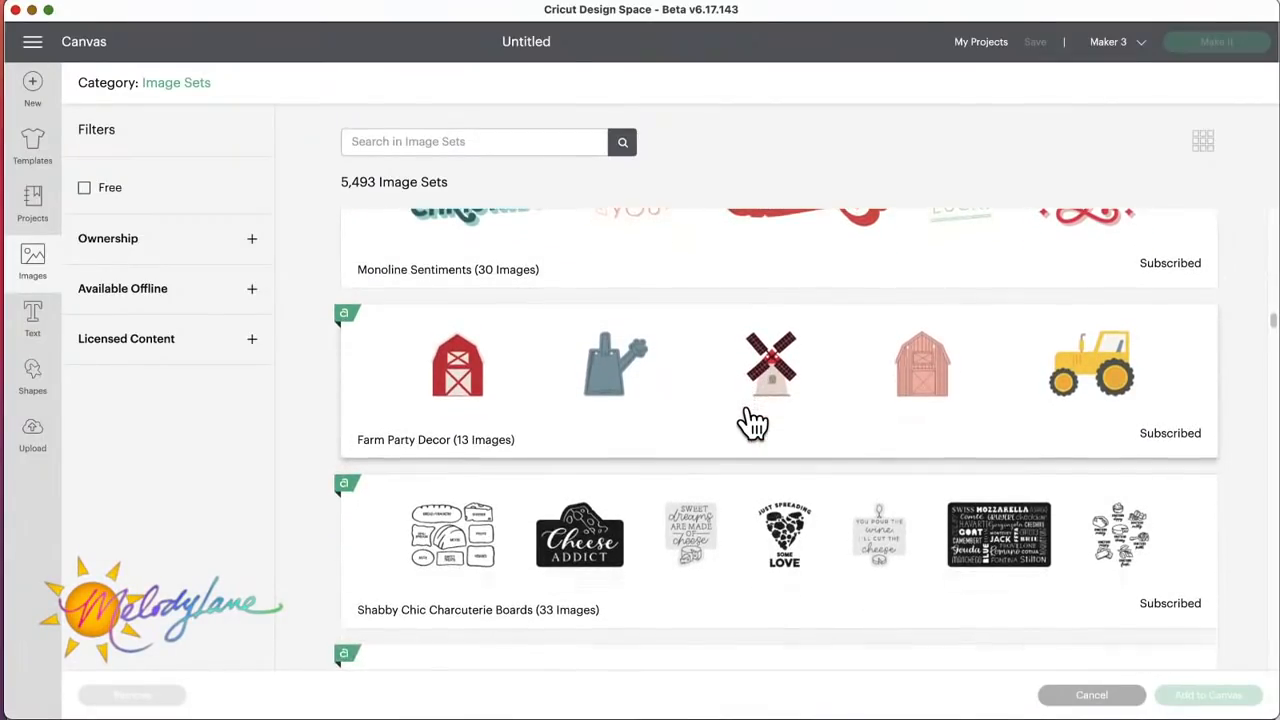
{"action": "scroll", "coordinate": [752, 420], "scroll_direction": "down", "scroll_amount": 4}
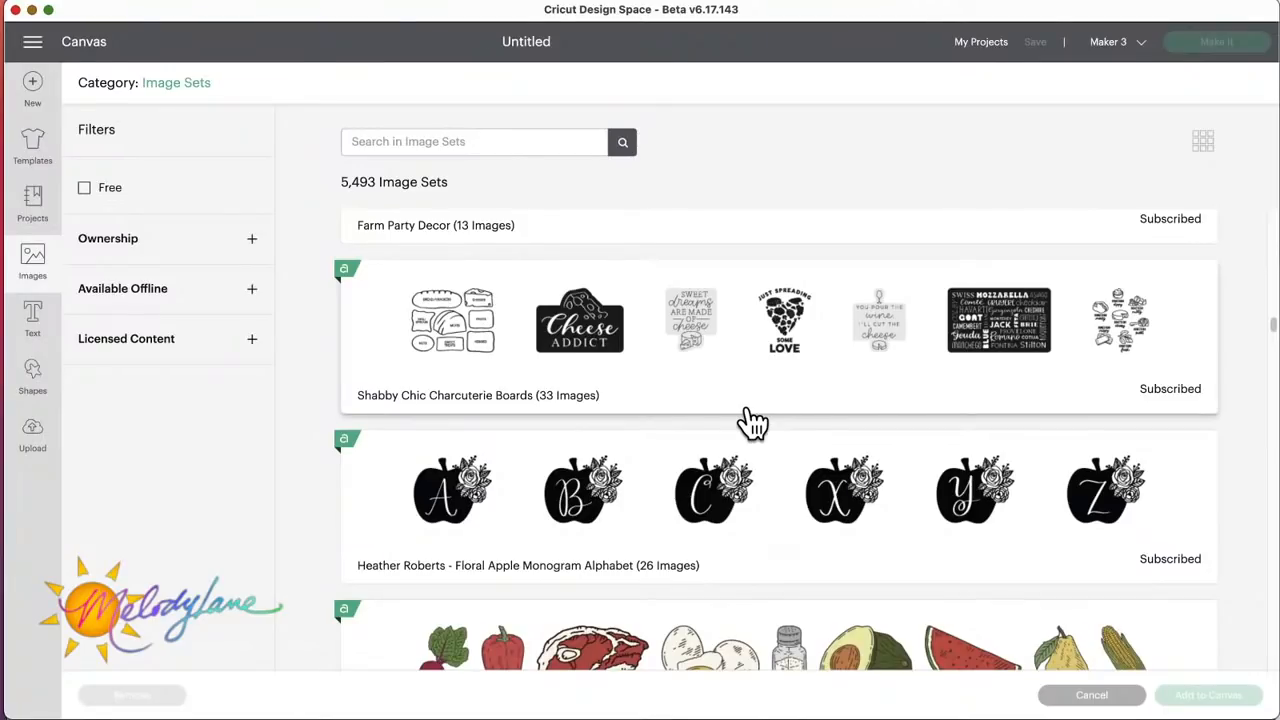
{"action": "scroll", "coordinate": [752, 423], "scroll_direction": "down", "scroll_amount": 2}
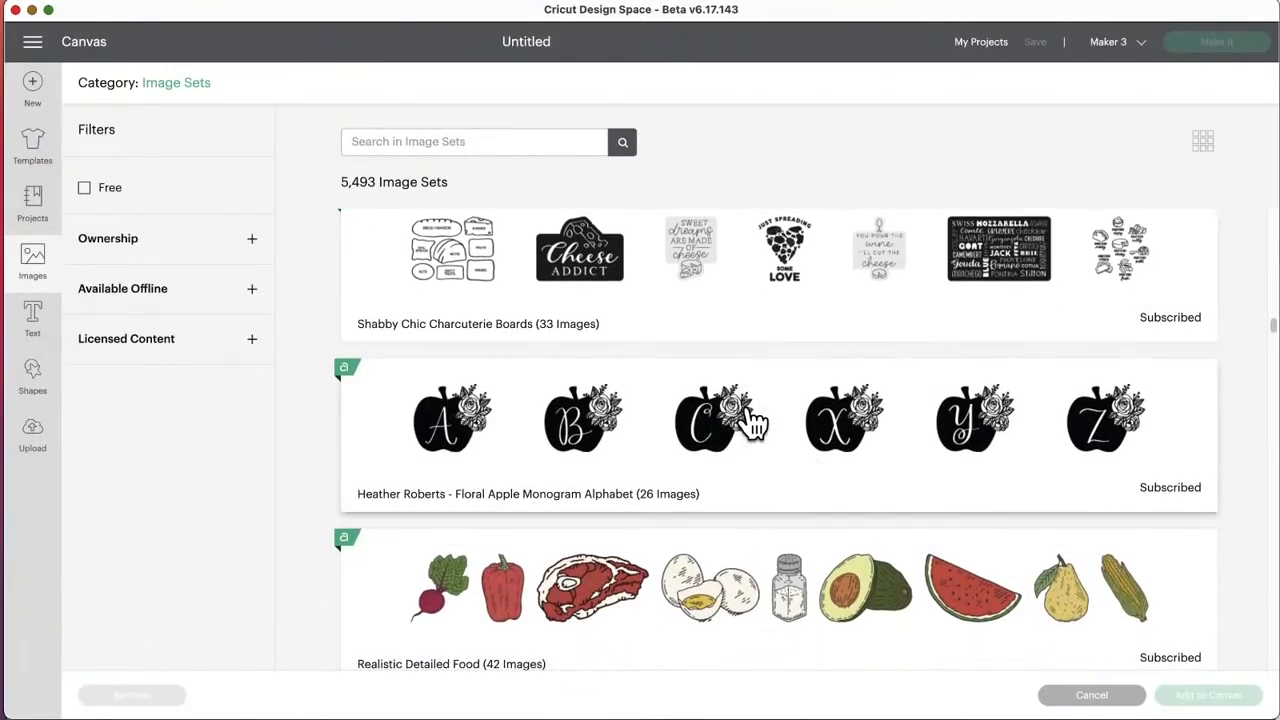
{"action": "scroll", "coordinate": [752, 423], "scroll_direction": "down", "scroll_amount": 15}
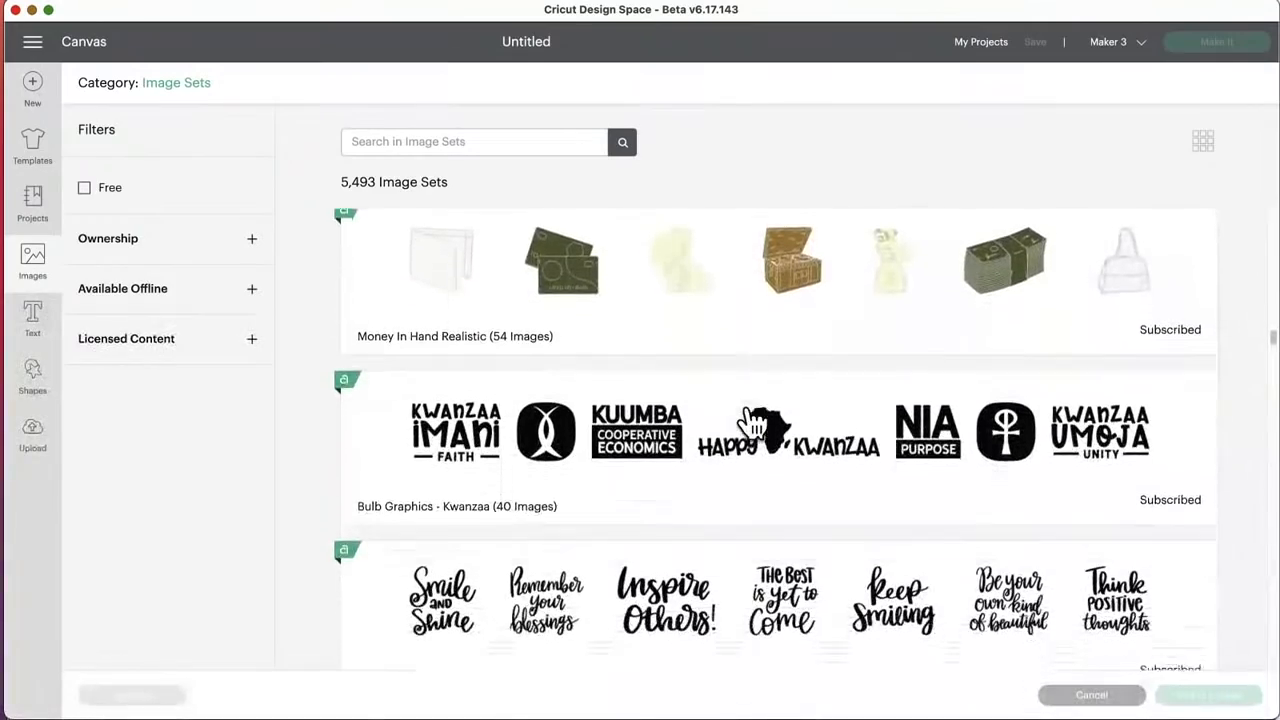
Step: Go back through the image sets past Stick Figure Pets and Linocut Animals 3 to Retro Cool and Mystical
{"action": "scroll", "coordinate": [752, 423], "scroll_direction": "up", "scroll_amount": 20}
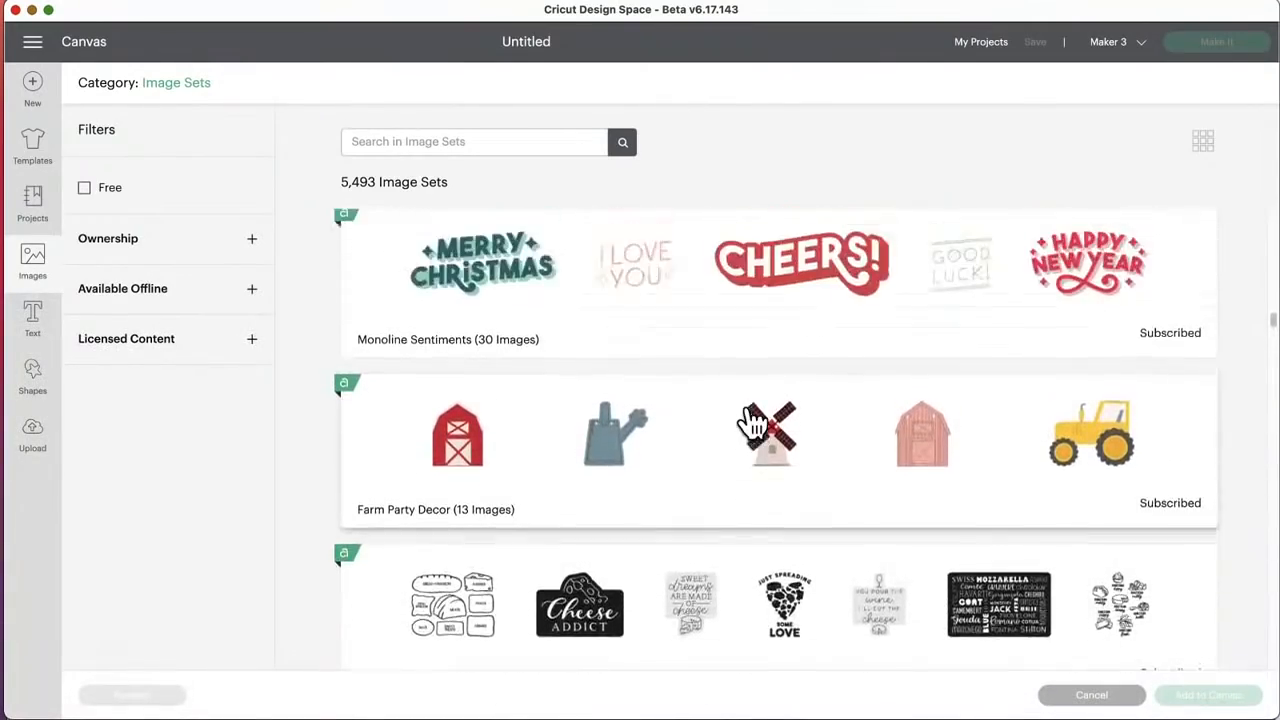
{"action": "scroll", "coordinate": [752, 423], "scroll_direction": "up", "scroll_amount": 20}
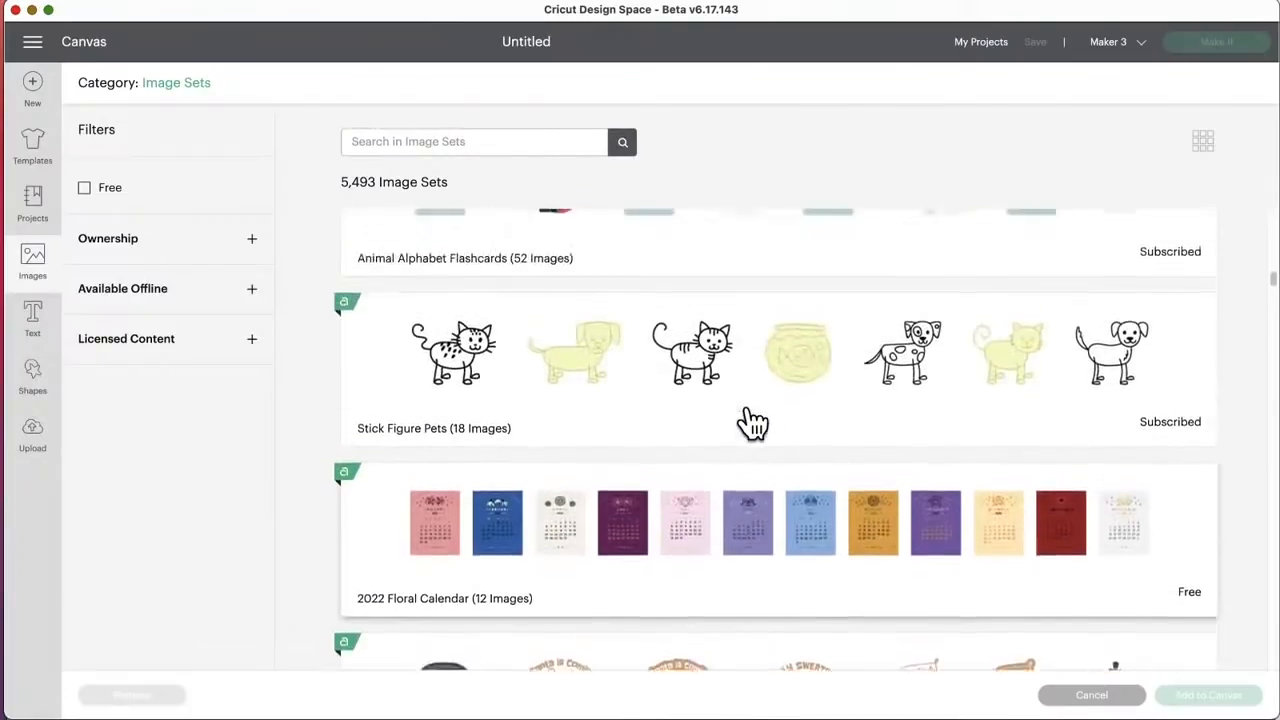
{"action": "scroll", "coordinate": [752, 423], "scroll_direction": "up", "scroll_amount": 20}
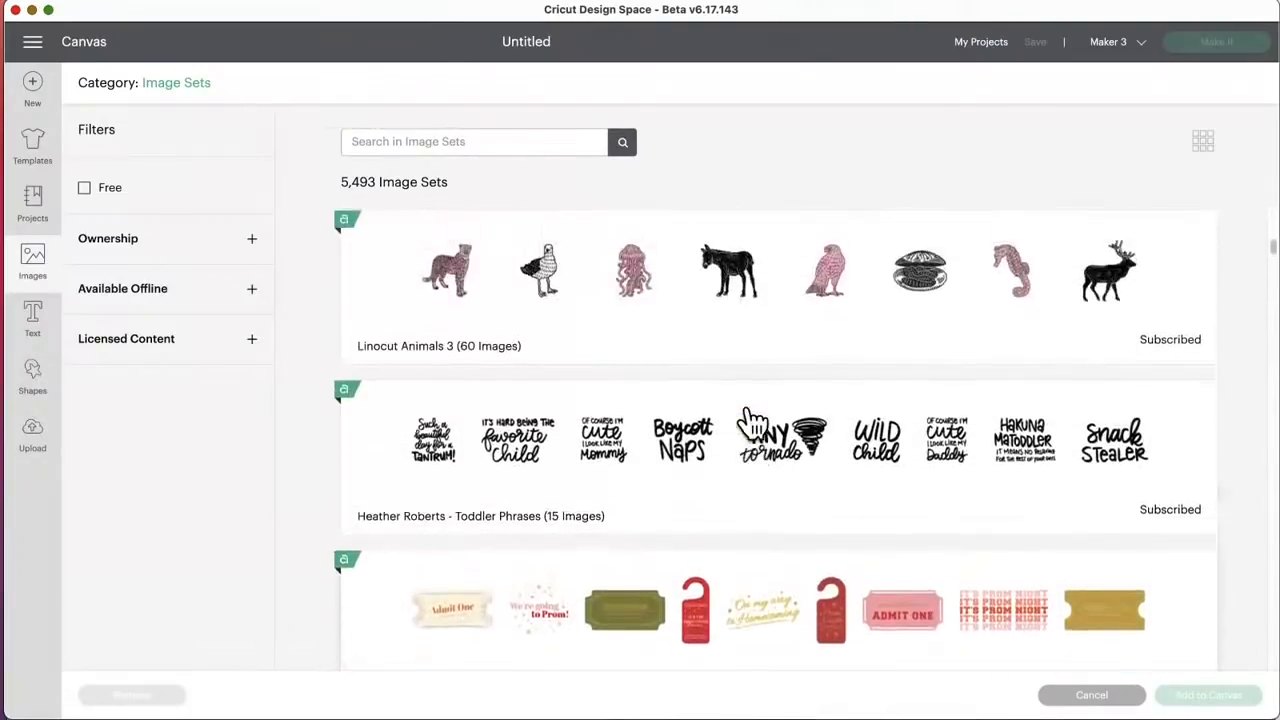
{"action": "scroll", "coordinate": [752, 423], "scroll_direction": "up", "scroll_amount": 15}
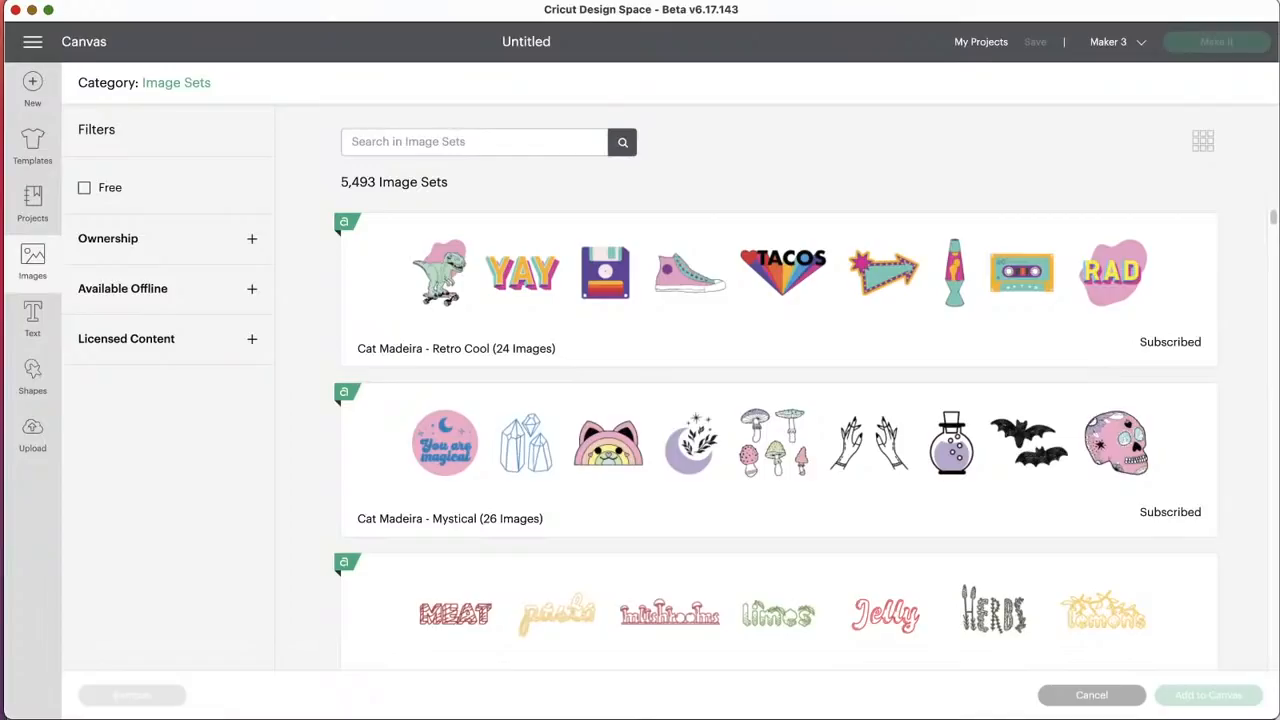
Step: Switch from the image library to the ready-made projects library and look through its full list of project categories
{"action": "left_click", "coordinate": [33, 268]}
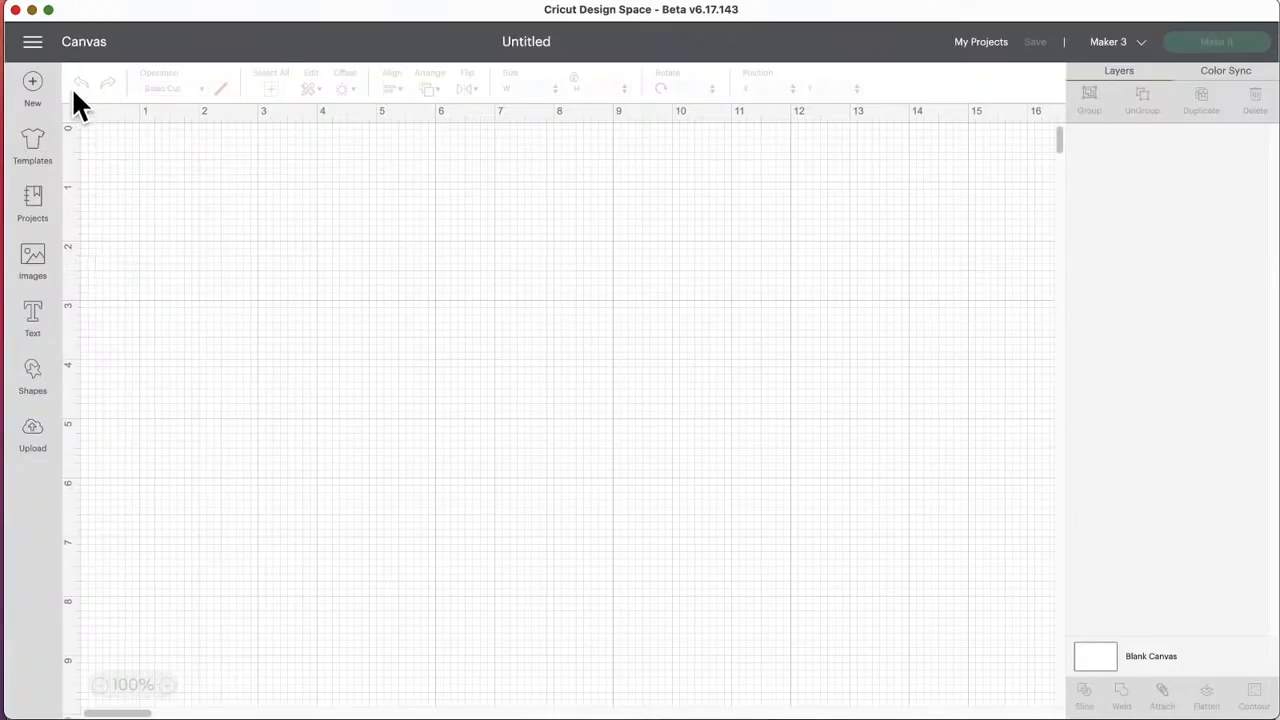
{"action": "left_click", "coordinate": [33, 44]}
{"action": "left_click", "coordinate": [331, 214]}
{"action": "left_click", "coordinate": [40, 213]}
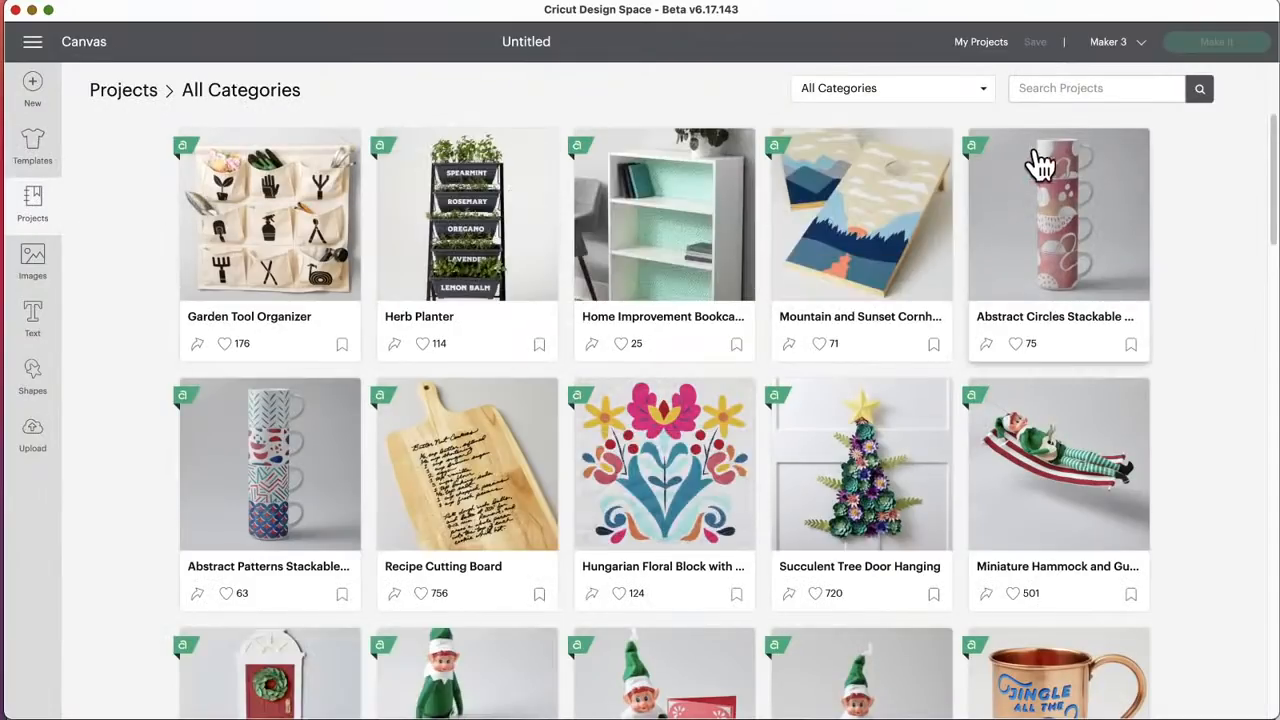
{"action": "left_click", "coordinate": [982, 90]}
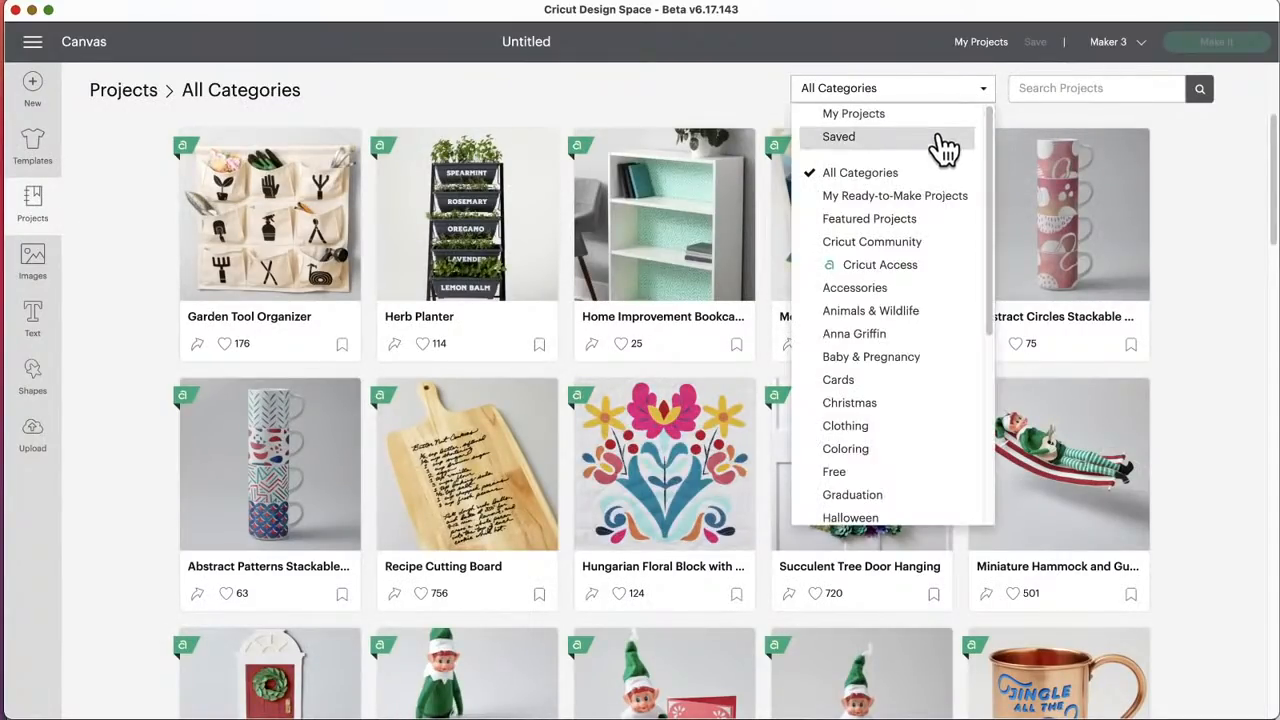
{"action": "scroll", "coordinate": [918, 372], "scroll_direction": "down", "scroll_amount": 5}
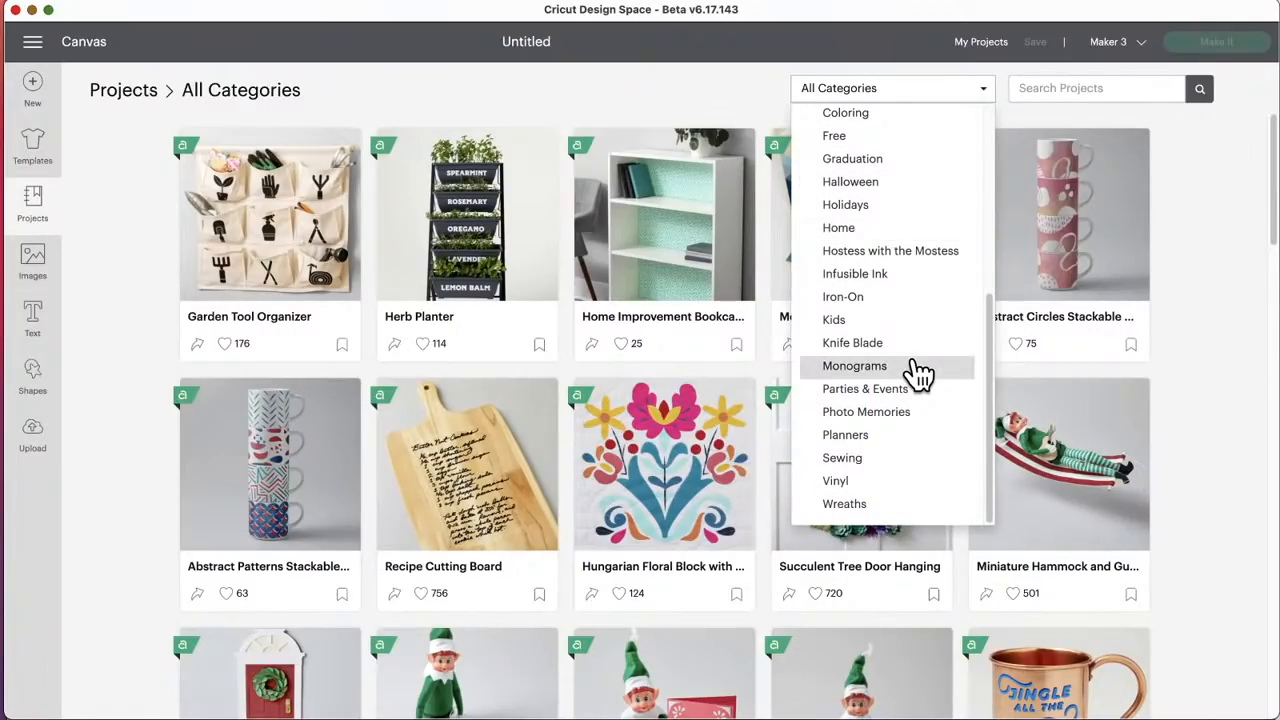
Step: Search the projects in all categories for "mug design" and open the Mug Design Setup project
{"action": "left_click", "coordinate": [1057, 86]}
{"action": "type", "text": "mu"}
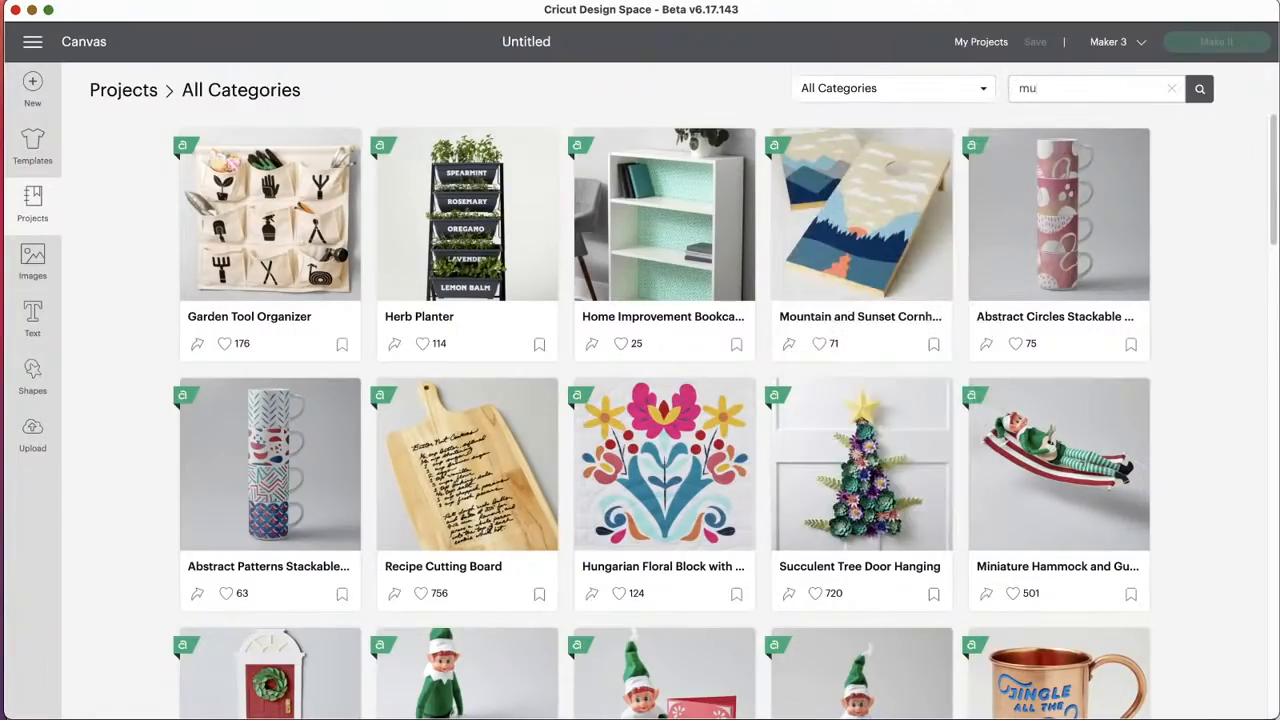
{"action": "type", "text": "g design"}
{"action": "key", "text": "Return"}
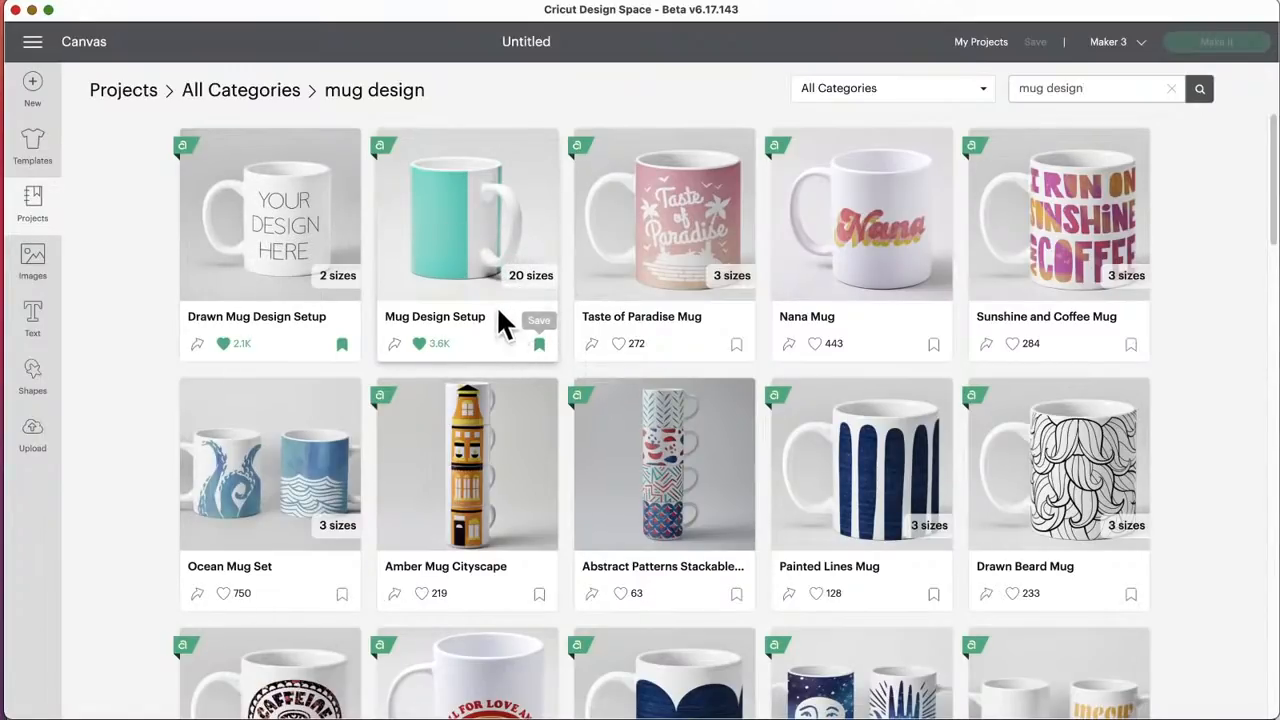
{"action": "left_click", "coordinate": [450, 258]}
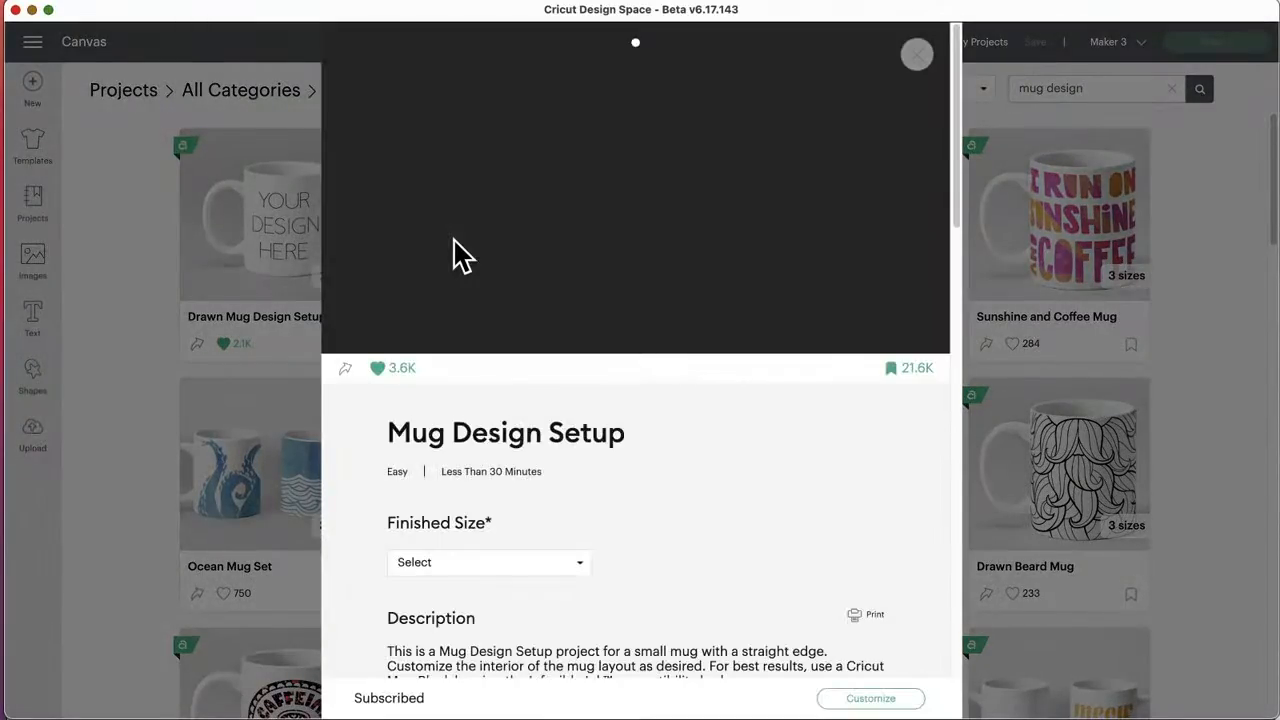
Step: Review the finished sizes offered for the Mug Design Setup project and choose Large Zig Zag Edge: 15 oz/425 ml Mug Blank
{"action": "scroll", "coordinate": [615, 430], "scroll_direction": "down", "scroll_amount": 2}
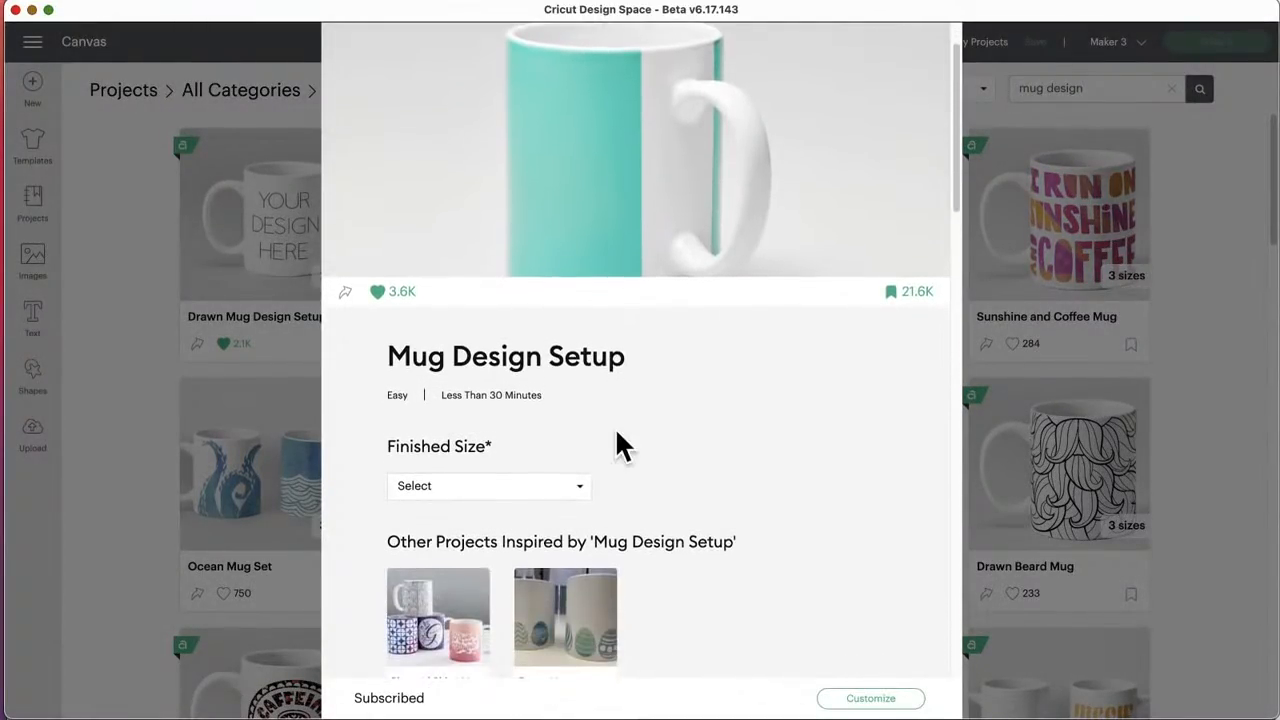
{"action": "scroll", "coordinate": [615, 427], "scroll_direction": "down", "scroll_amount": 2}
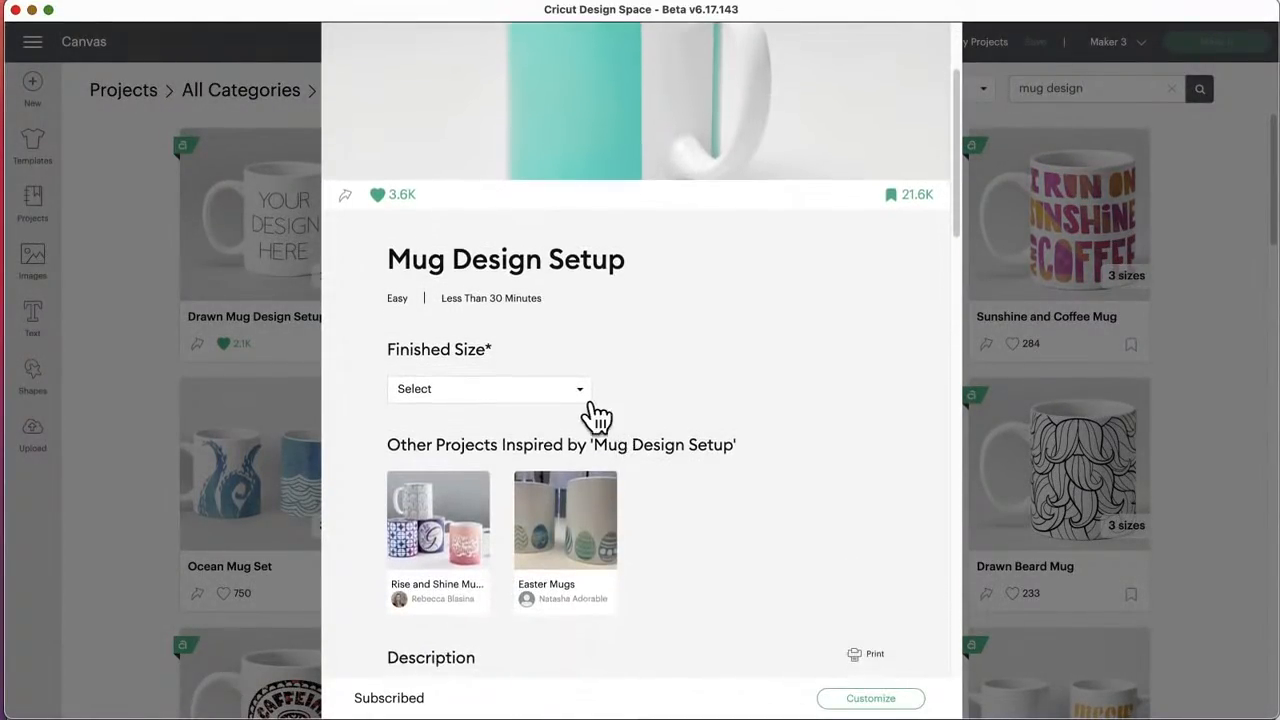
{"action": "left_click", "coordinate": [583, 396]}
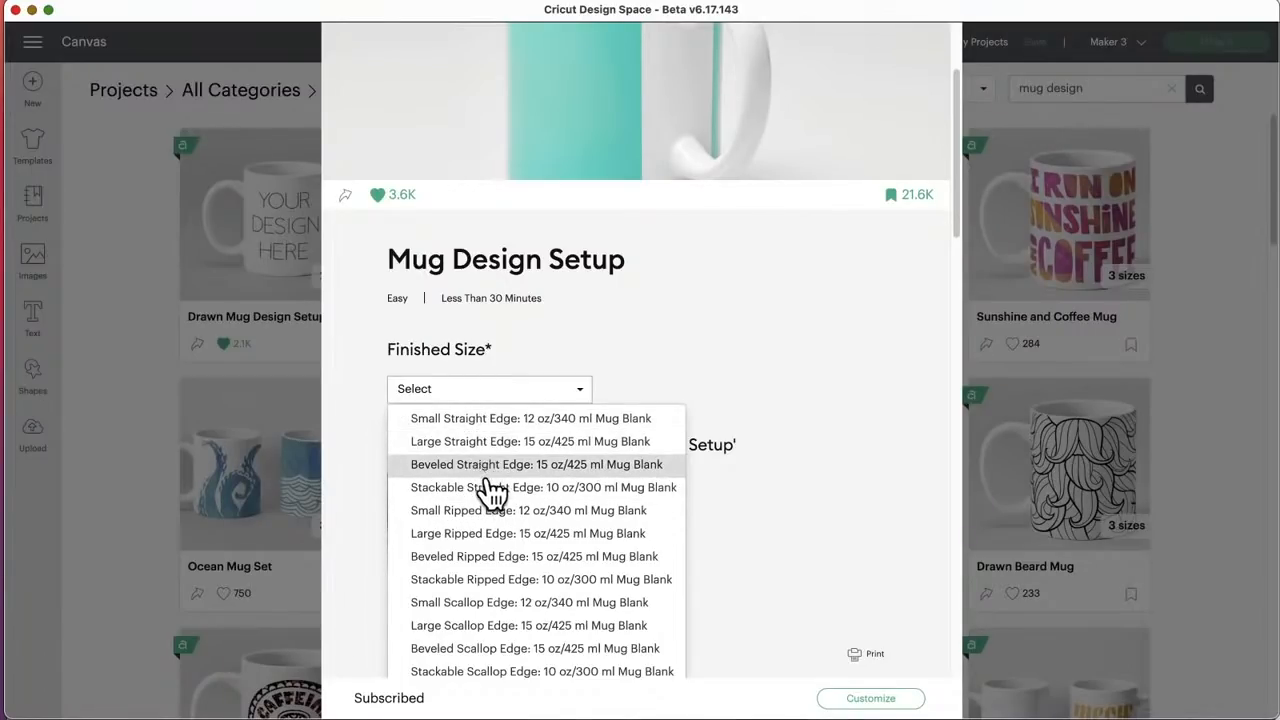
{"action": "scroll", "coordinate": [497, 503], "scroll_direction": "down", "scroll_amount": 2}
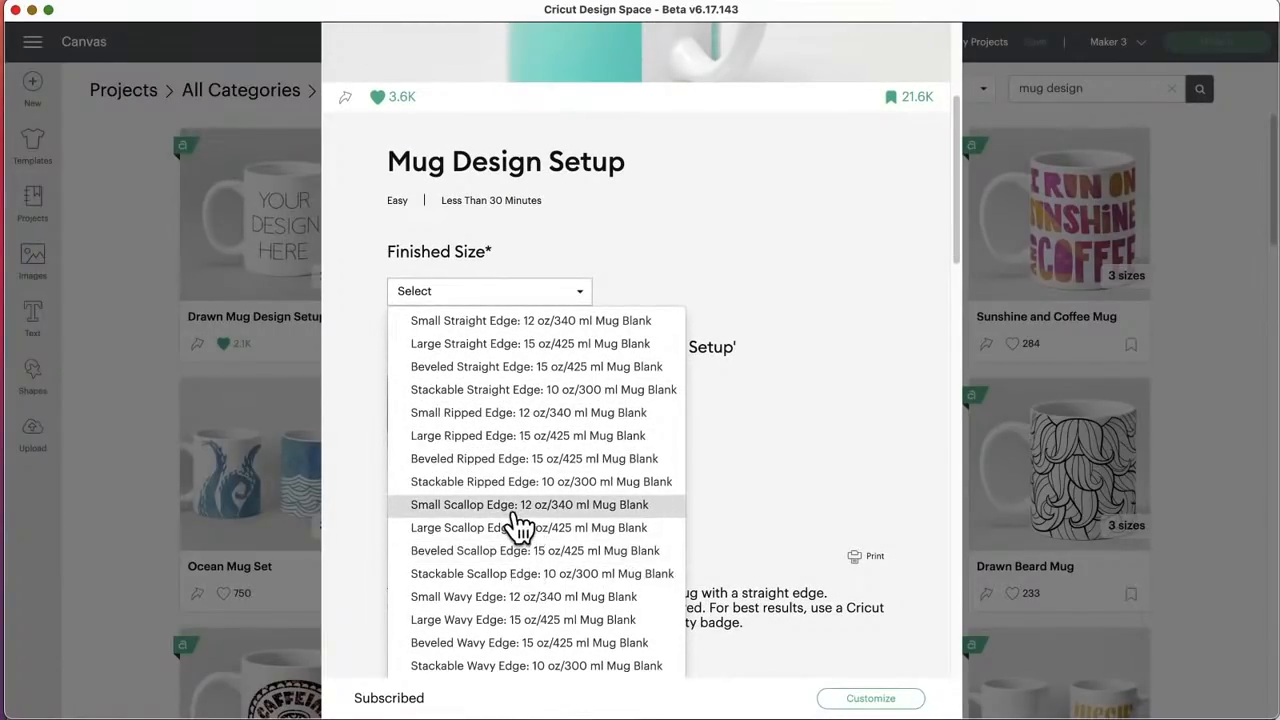
{"action": "scroll", "coordinate": [500, 575], "scroll_direction": "down", "scroll_amount": 2}
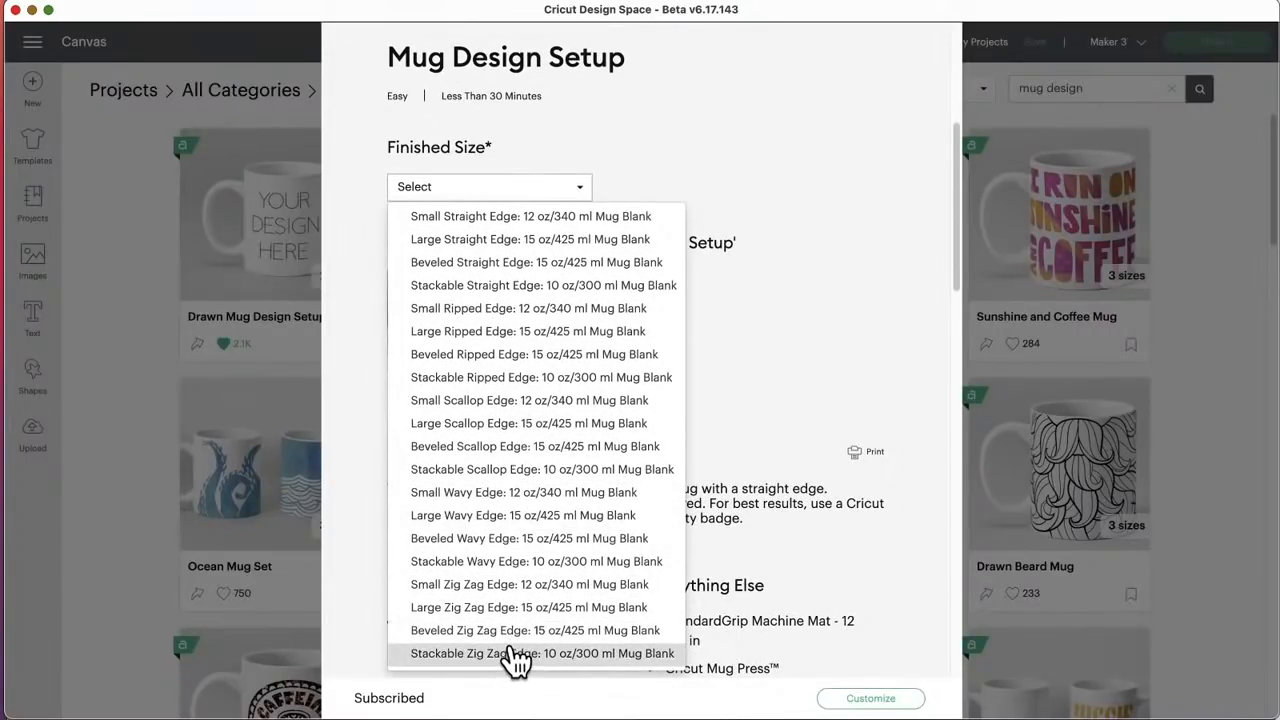
{"action": "scroll", "coordinate": [510, 605], "scroll_direction": "down", "scroll_amount": 1}
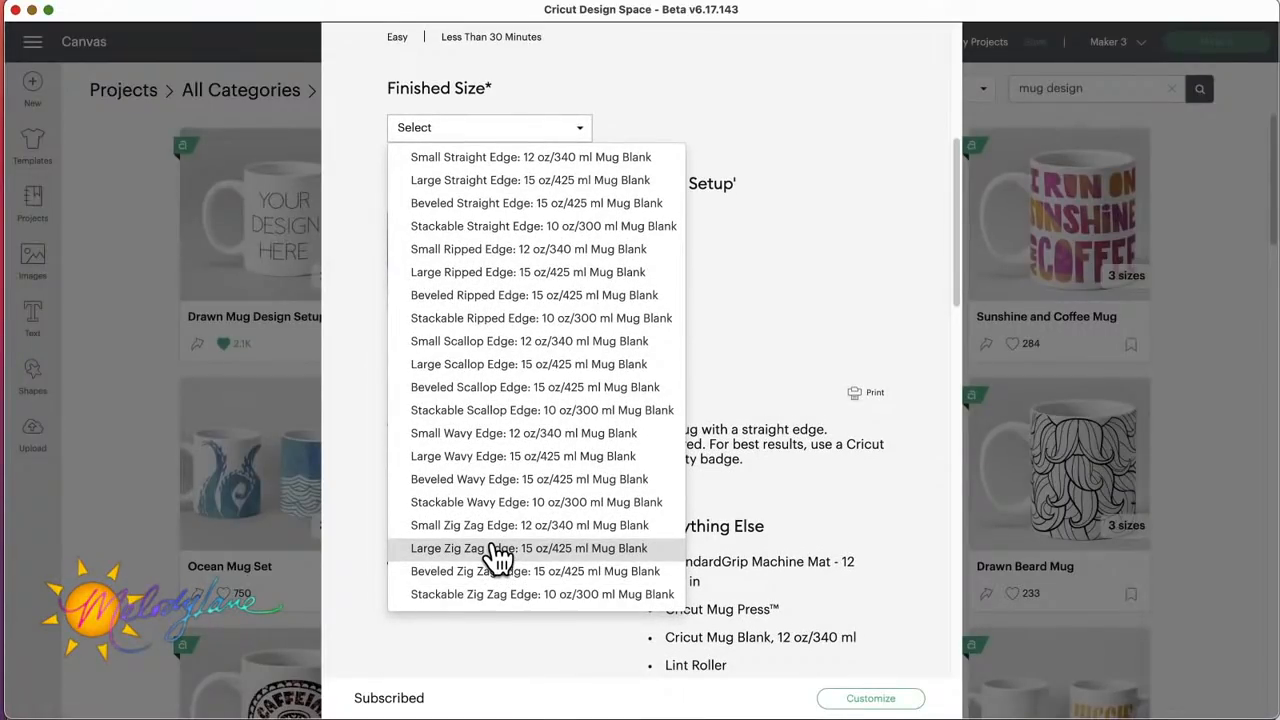
{"action": "left_click", "coordinate": [497, 548]}
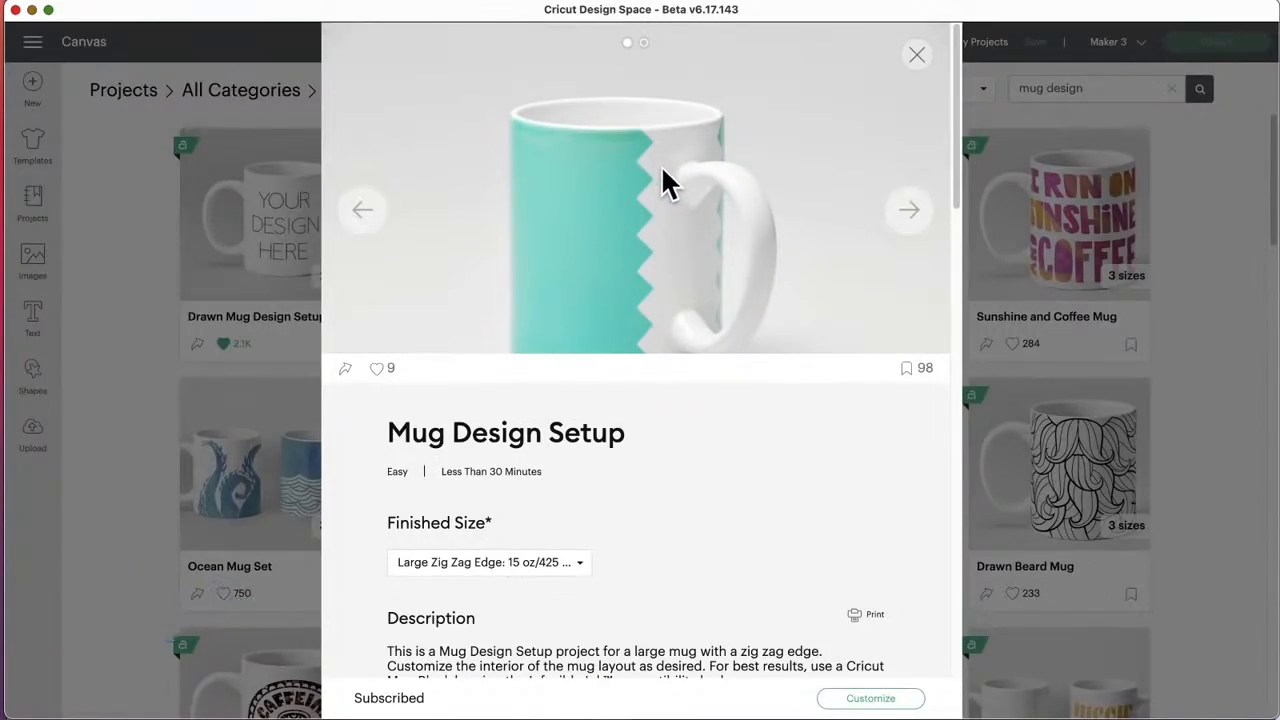
Step: Read through the mug project's description, materials, preparation, cutting and assembly instructions, help links, and the images and fonts used
{"action": "scroll", "coordinate": [709, 571], "scroll_direction": "down", "scroll_amount": 10}
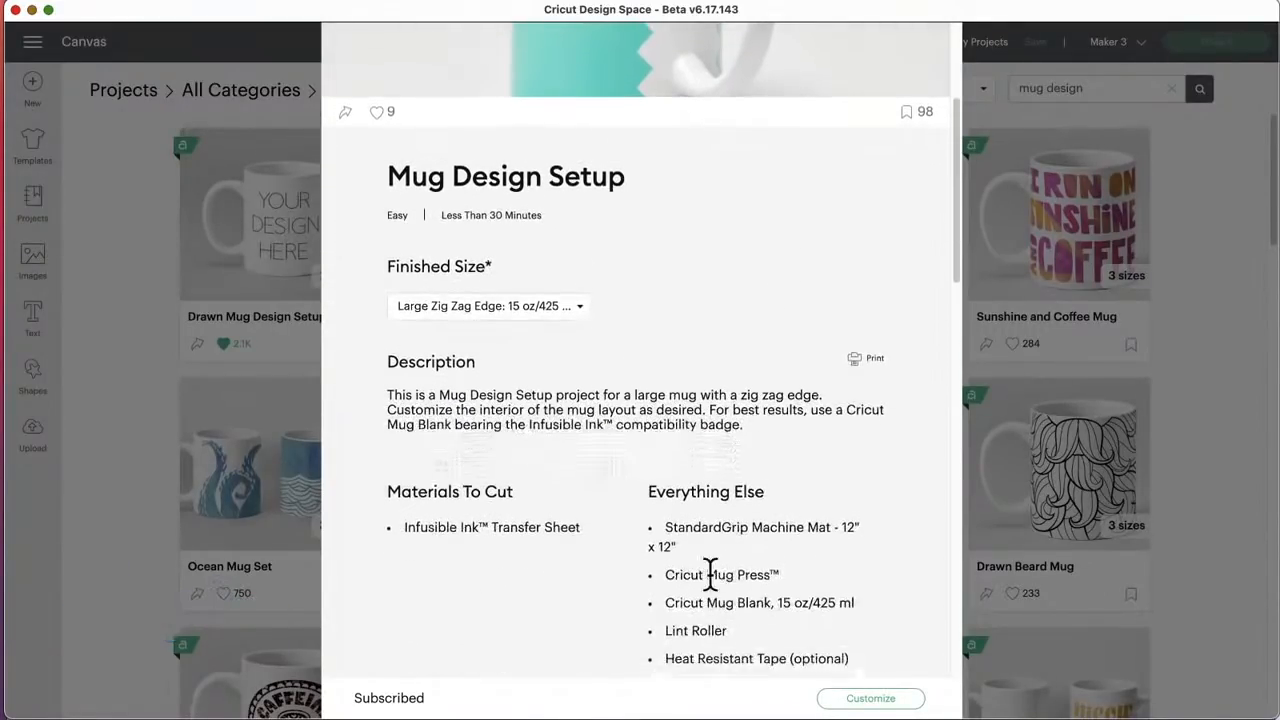
{"action": "scroll", "coordinate": [709, 580], "scroll_direction": "down", "scroll_amount": 8}
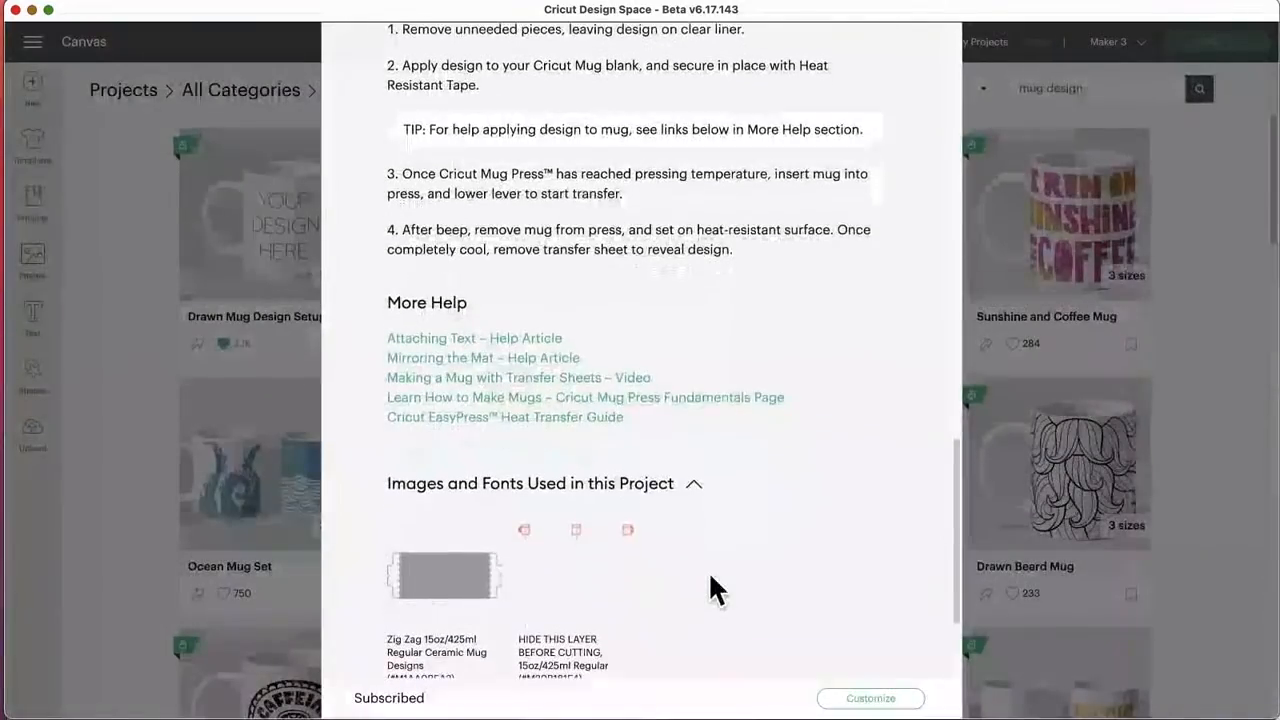
{"action": "scroll", "coordinate": [711, 588], "scroll_direction": "up", "scroll_amount": 3}
{"action": "scroll", "coordinate": [712, 590], "scroll_direction": "up", "scroll_amount": 4}
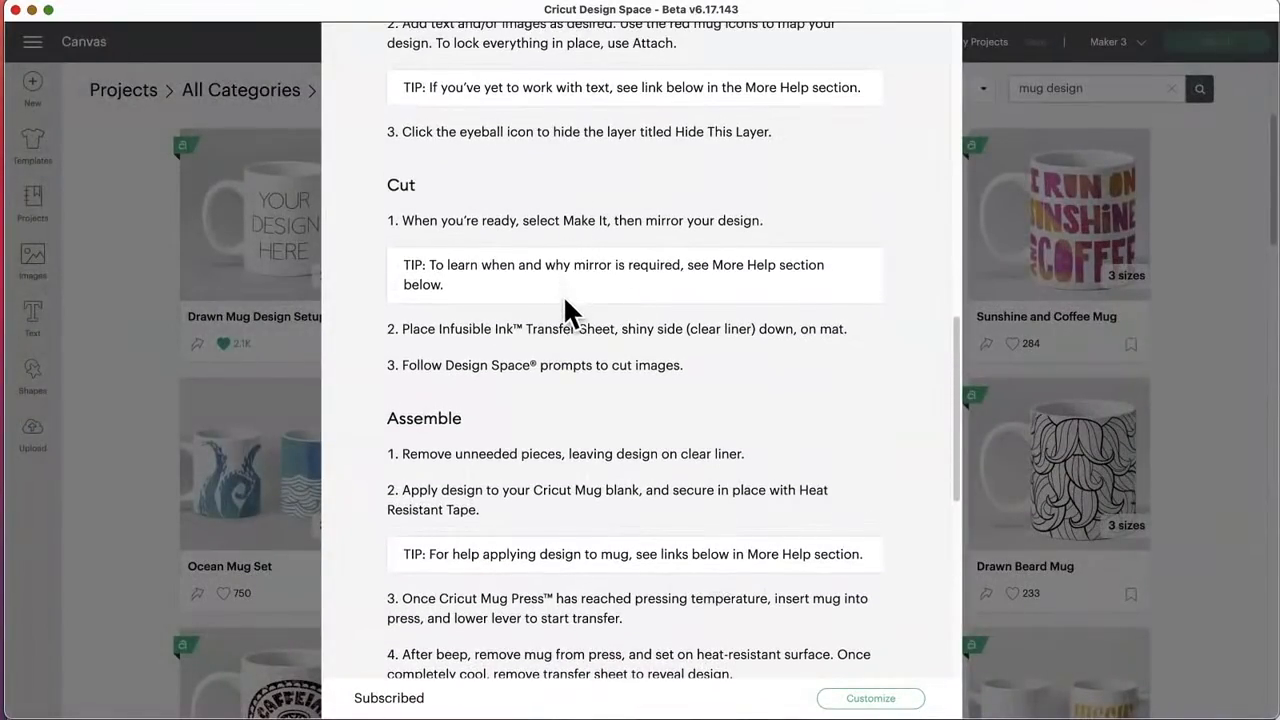
{"action": "scroll", "coordinate": [566, 310], "scroll_direction": "up", "scroll_amount": 3}
{"action": "scroll", "coordinate": [565, 299], "scroll_direction": "up", "scroll_amount": 5}
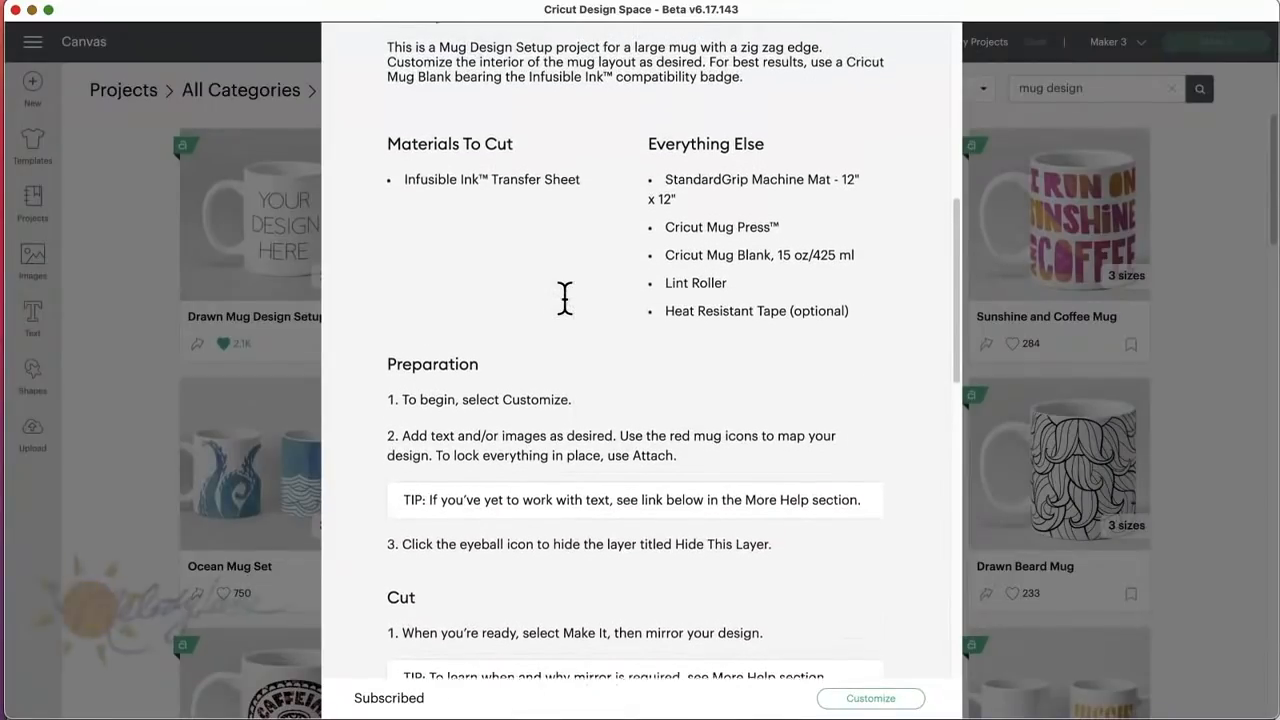
Step: Recheck the Mug Design Setup description and materials, and open the project on the canvas for customizing
{"action": "scroll", "coordinate": [565, 298], "scroll_direction": "up", "scroll_amount": 4}
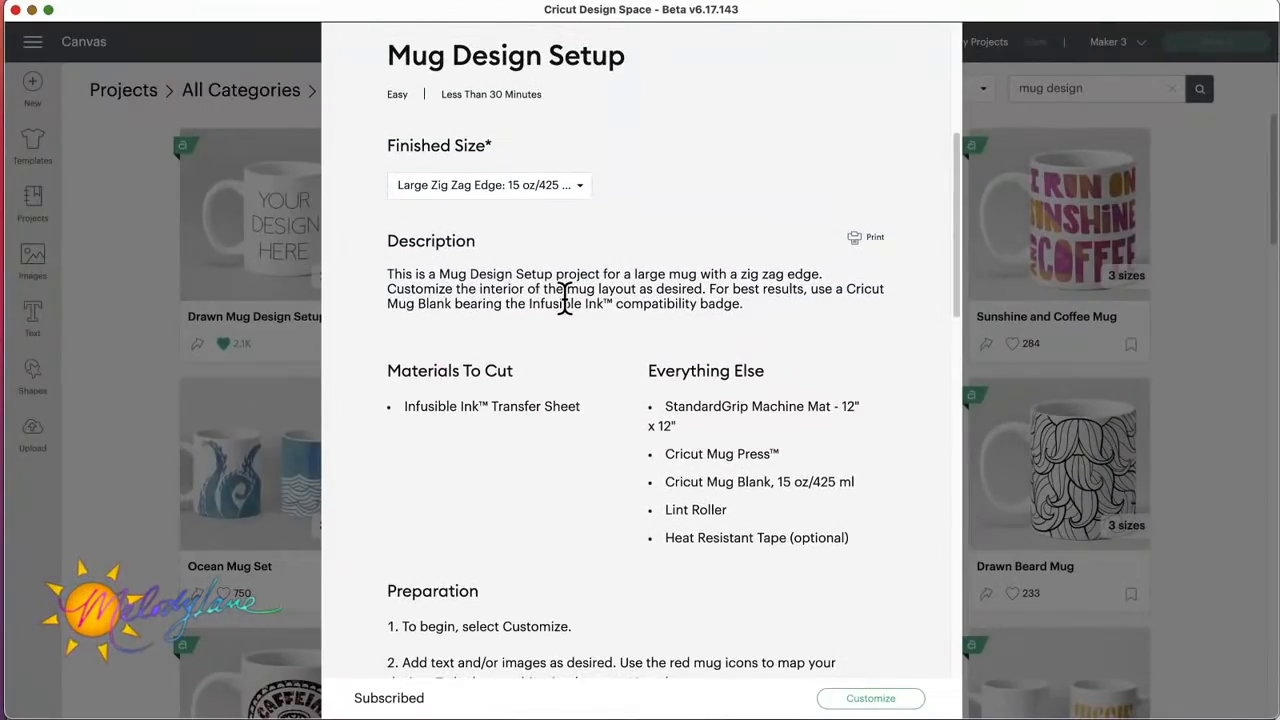
{"action": "scroll", "coordinate": [566, 294], "scroll_direction": "up", "scroll_amount": 1}
{"action": "scroll", "coordinate": [566, 305], "scroll_direction": "down", "scroll_amount": 5}
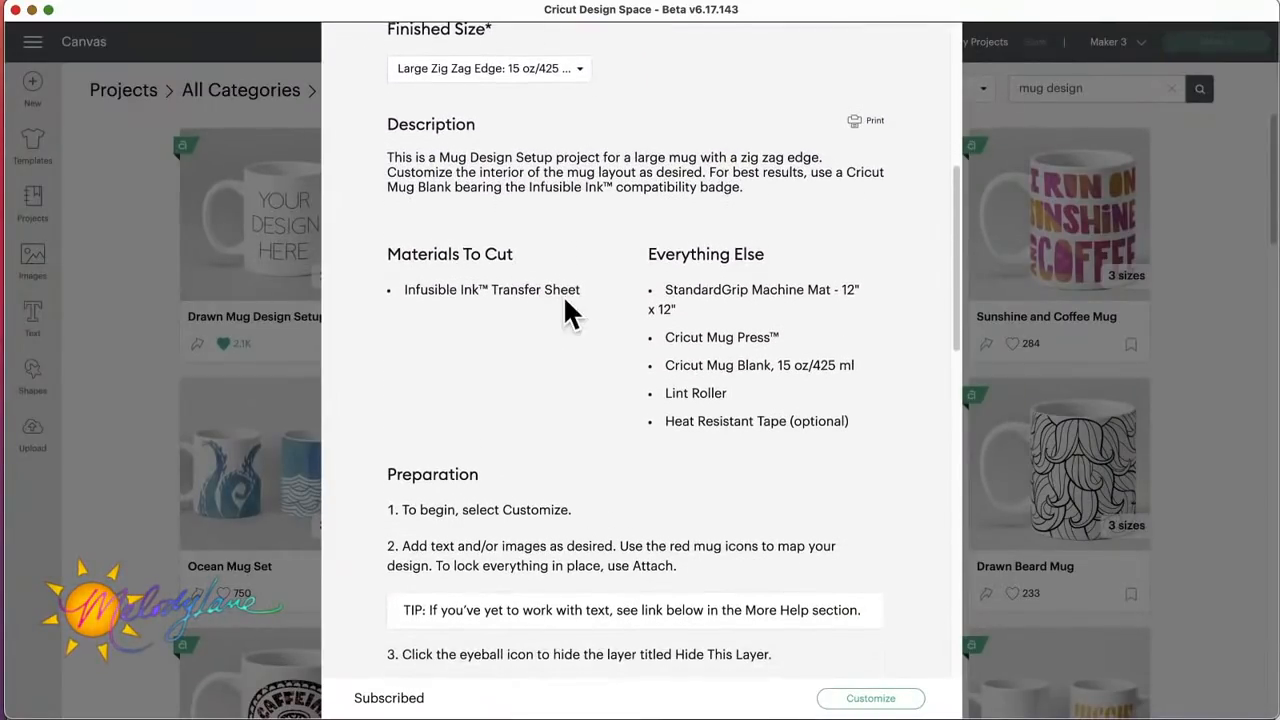
{"action": "scroll", "coordinate": [565, 313], "scroll_direction": "down", "scroll_amount": 1}
{"action": "left_click", "coordinate": [860, 698]}
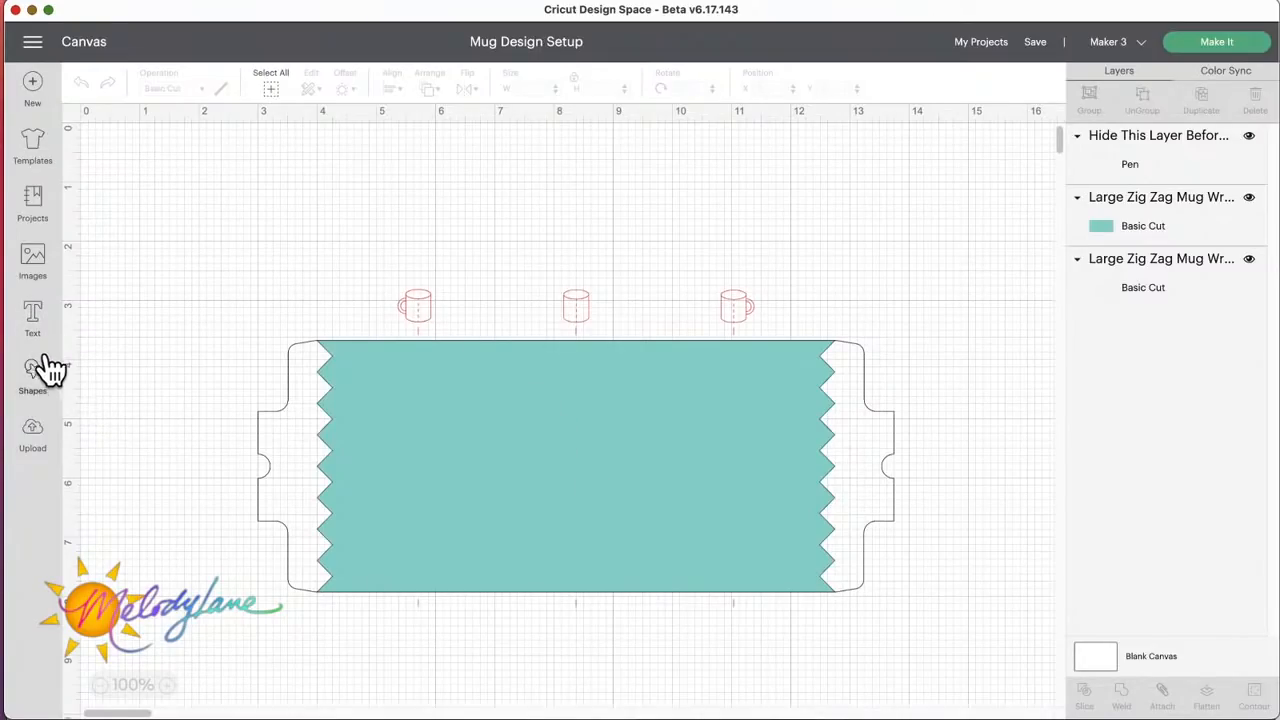
Step: Add the text "Mom" to the canvas and place it beside the left end of the mug wrap
{"action": "left_click", "coordinate": [35, 318]}
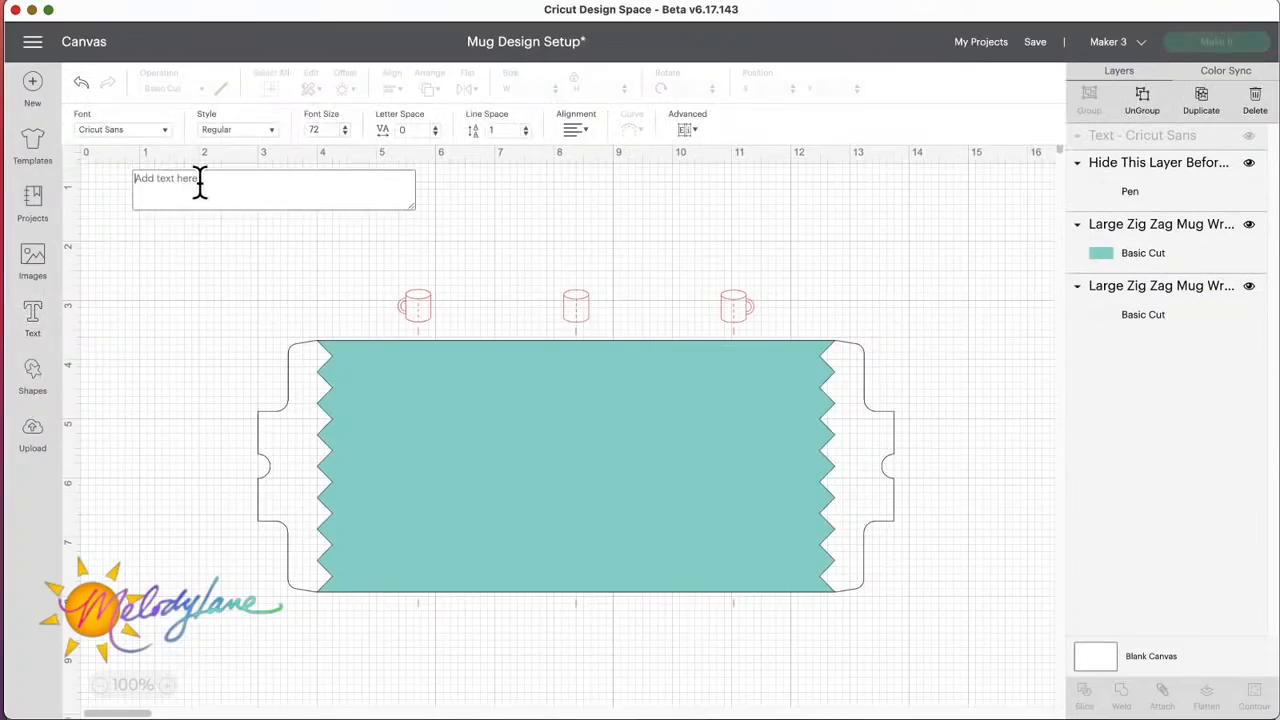
{"action": "type", "text": "Mom"}
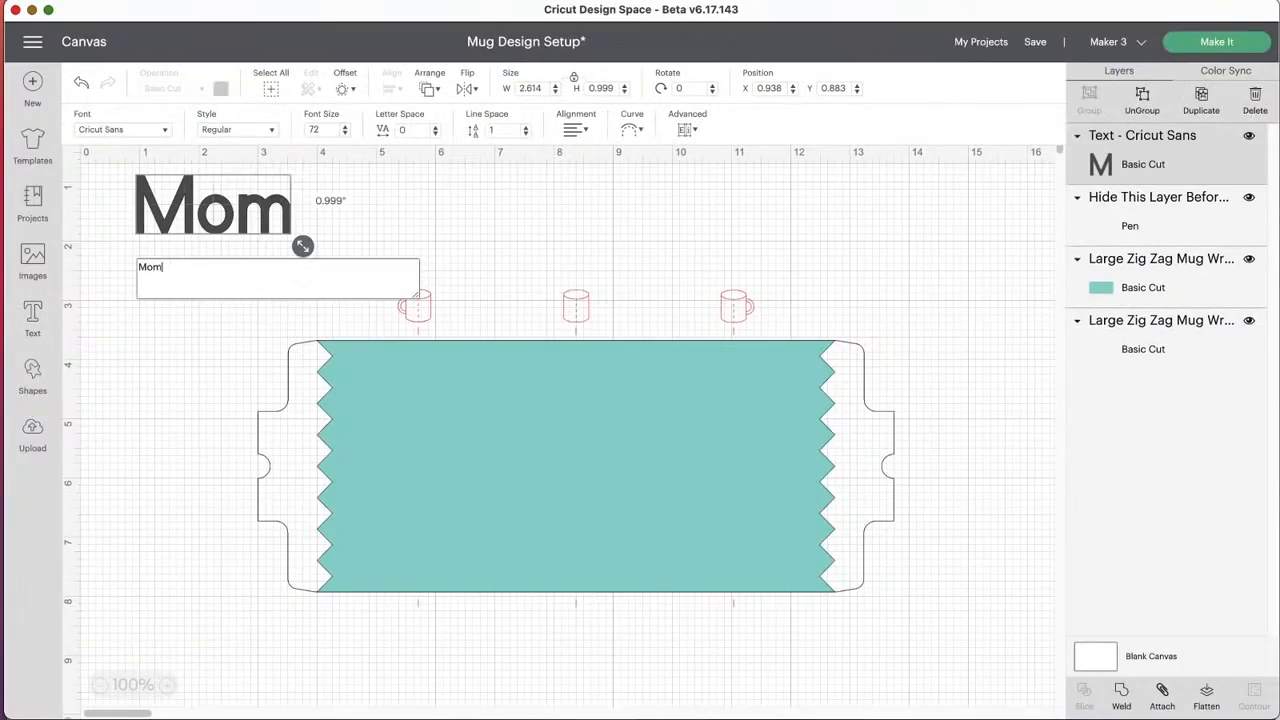
{"action": "left_click", "coordinate": [185, 228]}
{"action": "left_click_drag", "start_coordinate": [185, 228], "coordinate": [169, 398]}
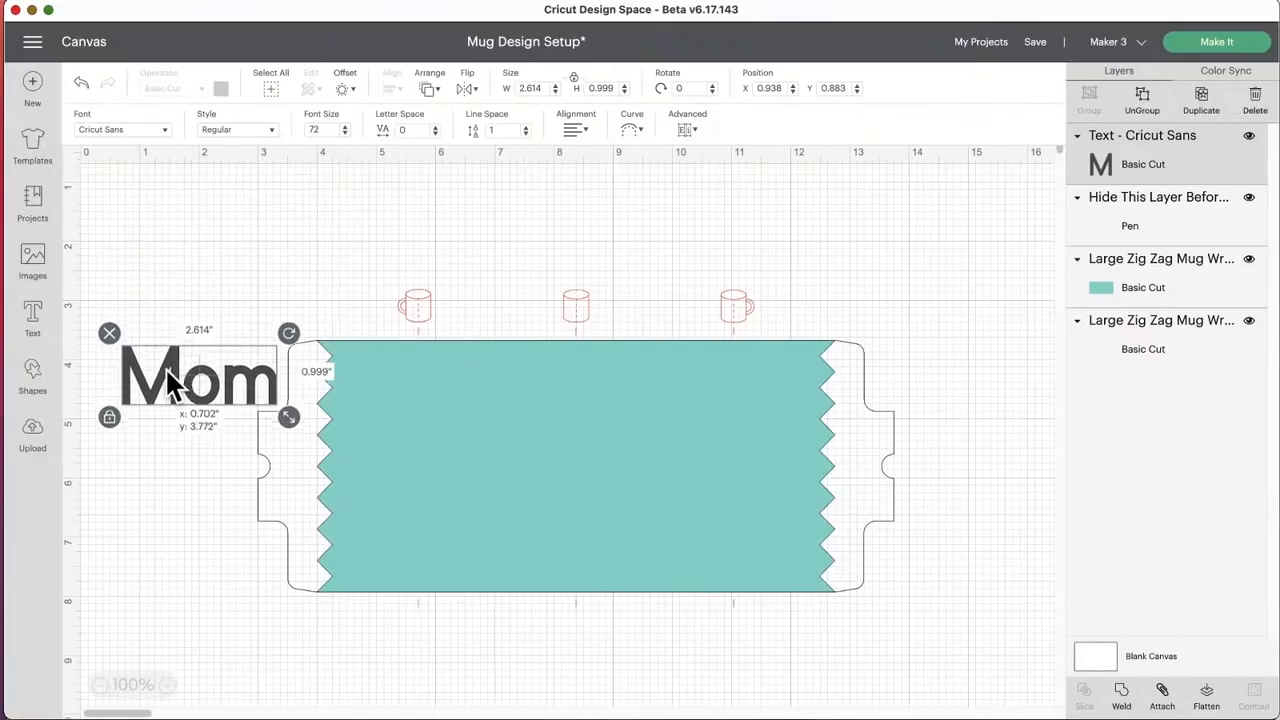
Step: Browse the font list and set the Mom text's font to DTC Bikini Babe
{"action": "left_click", "coordinate": [151, 129]}
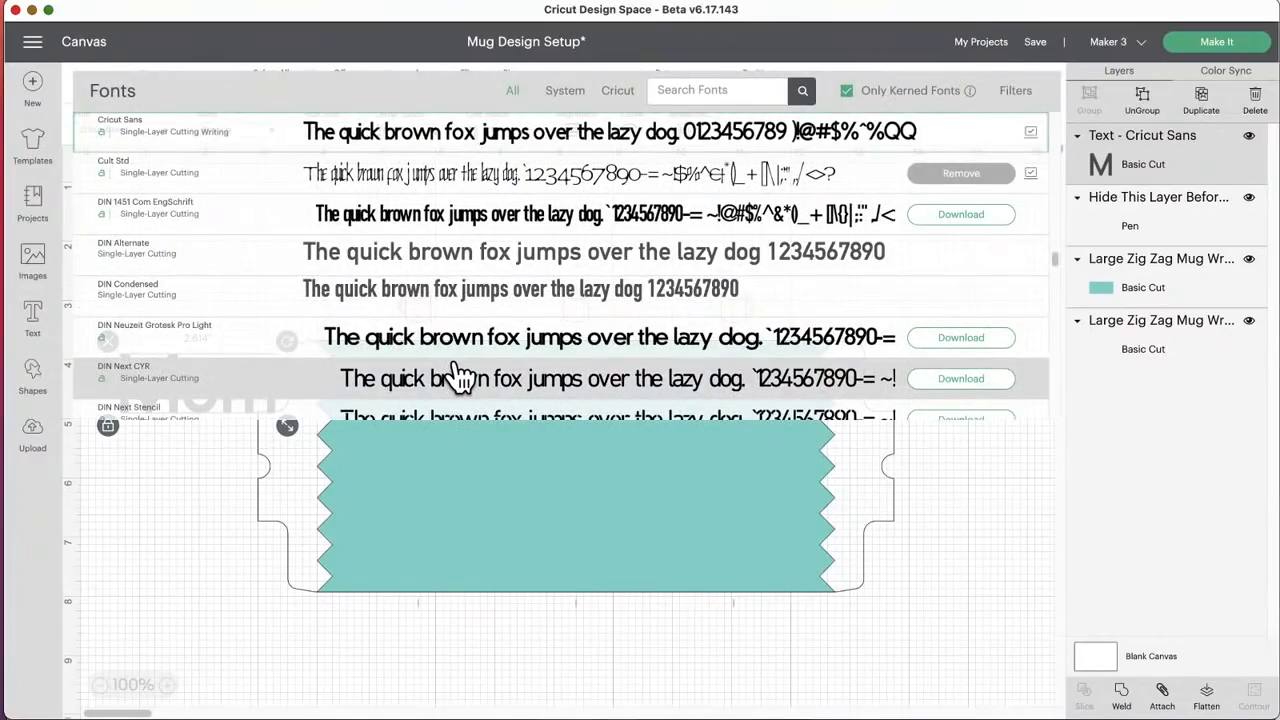
{"action": "scroll", "coordinate": [457, 374], "scroll_direction": "down", "scroll_amount": 10}
{"action": "scroll", "coordinate": [457, 374], "scroll_direction": "down", "scroll_amount": 3}
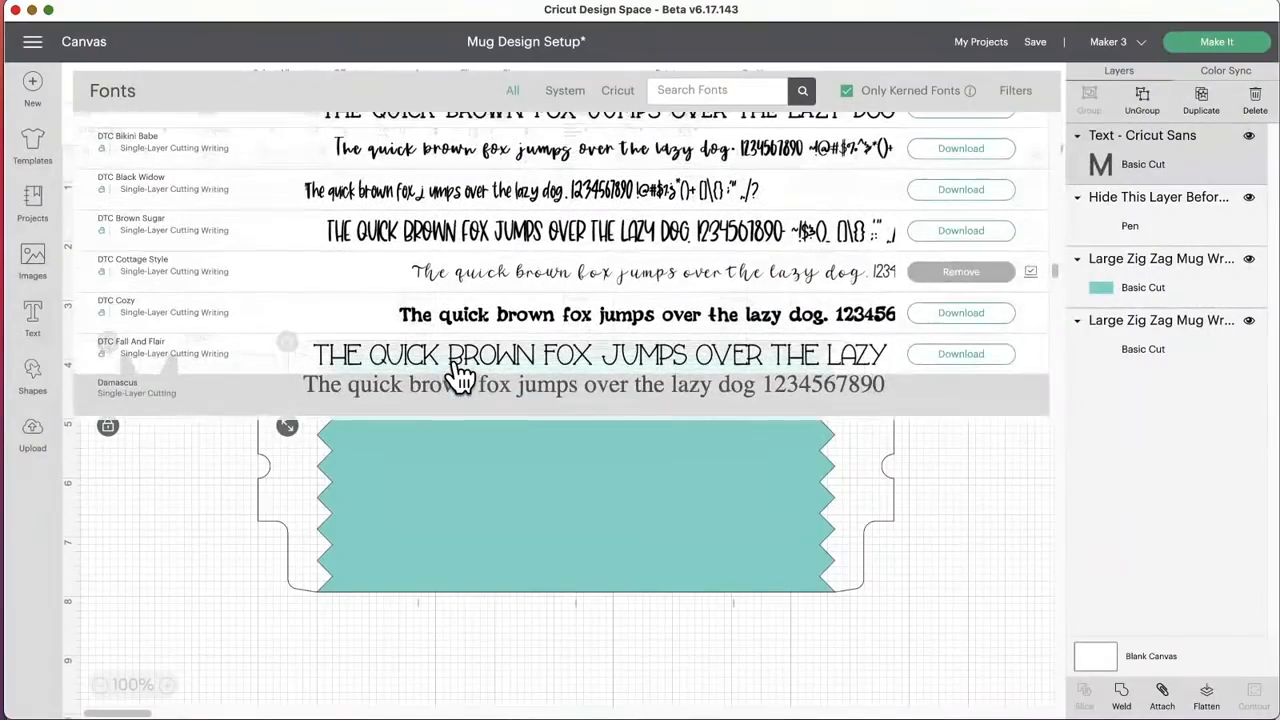
{"action": "left_click", "coordinate": [413, 152]}
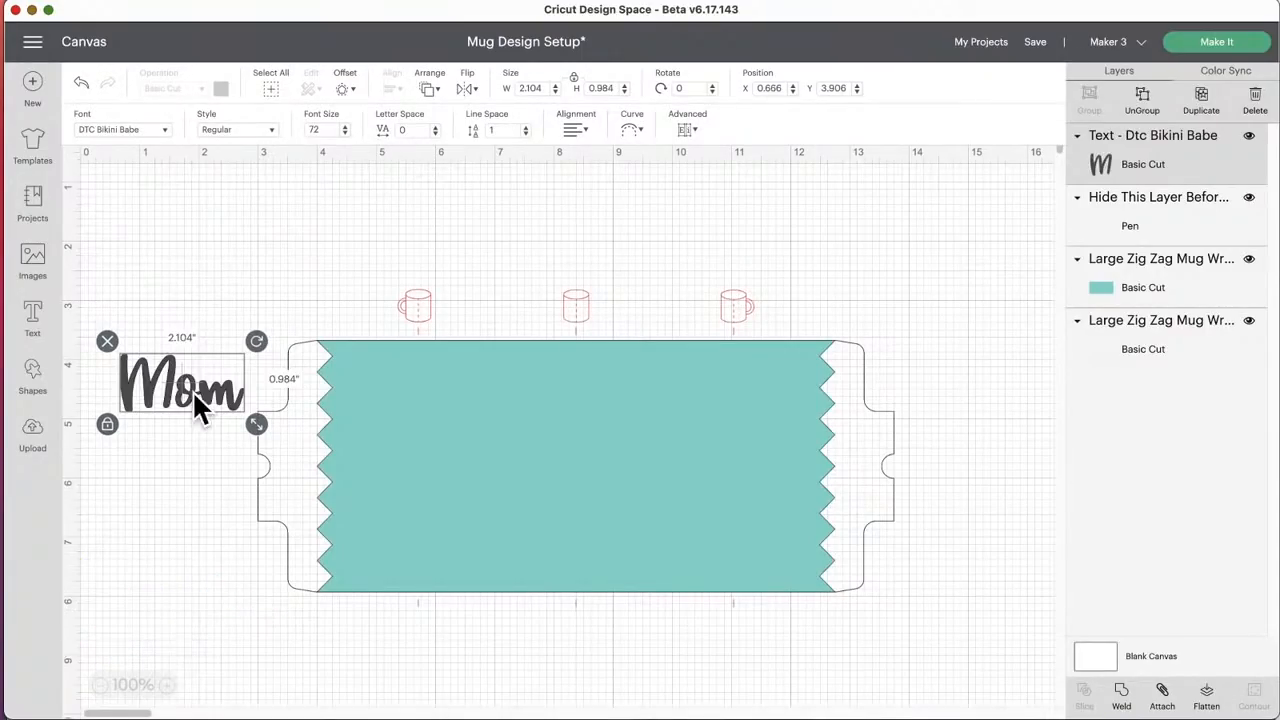
Step: Resize the Mom text to about 2.73 by 1.28 inches and place it on the teal wrap below the right-handled mug icon
{"action": "left_click_drag", "start_coordinate": [206, 398], "coordinate": [791, 569]}
{"action": "double_click", "coordinate": [196, 415]}
{"action": "left_click_drag", "start_coordinate": [711, 523], "coordinate": [697, 485]}
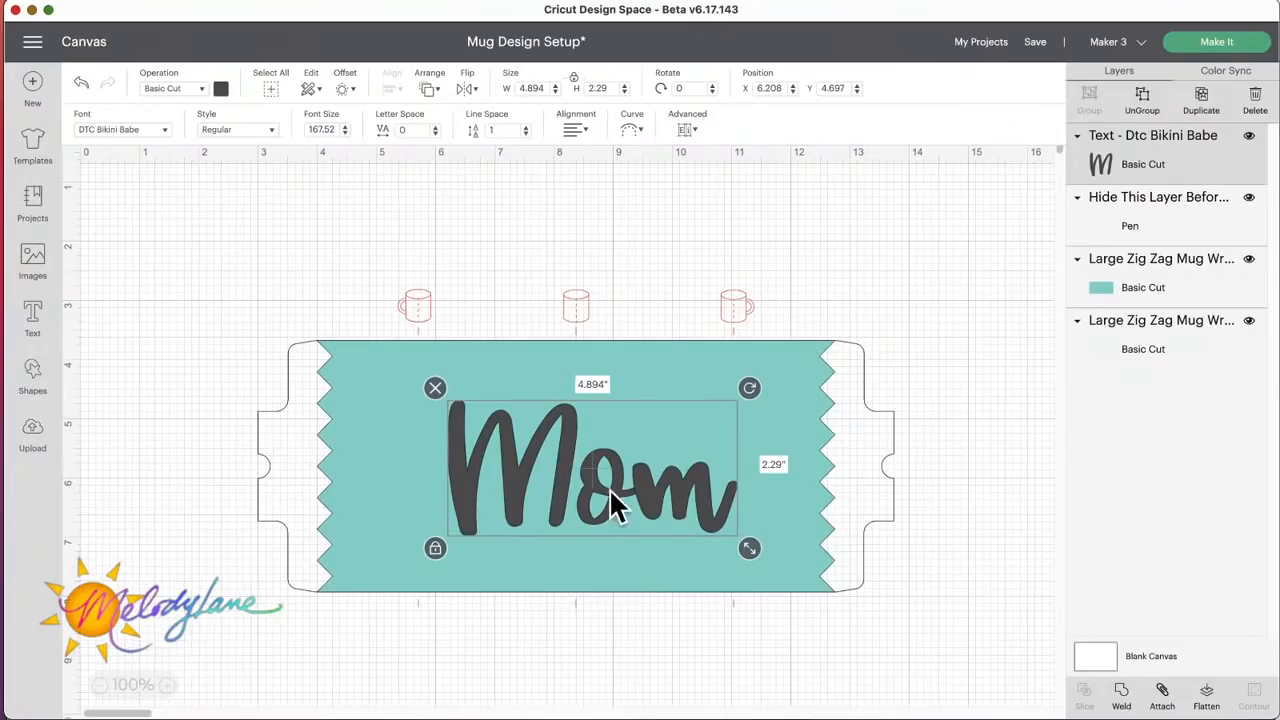
{"action": "left_click_drag", "start_coordinate": [775, 552], "coordinate": [622, 516]}
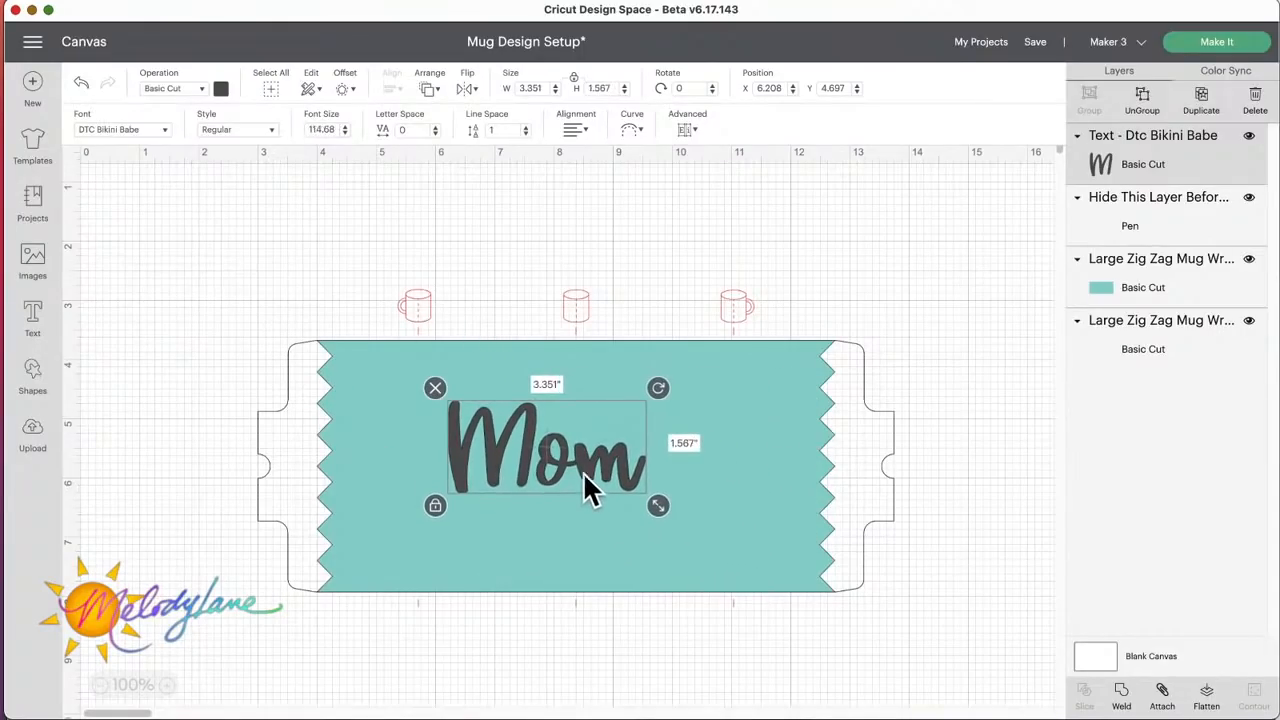
{"action": "left_click_drag", "start_coordinate": [560, 468], "coordinate": [706, 466]}
{"action": "left_click_drag", "start_coordinate": [814, 503], "coordinate": [780, 492]}
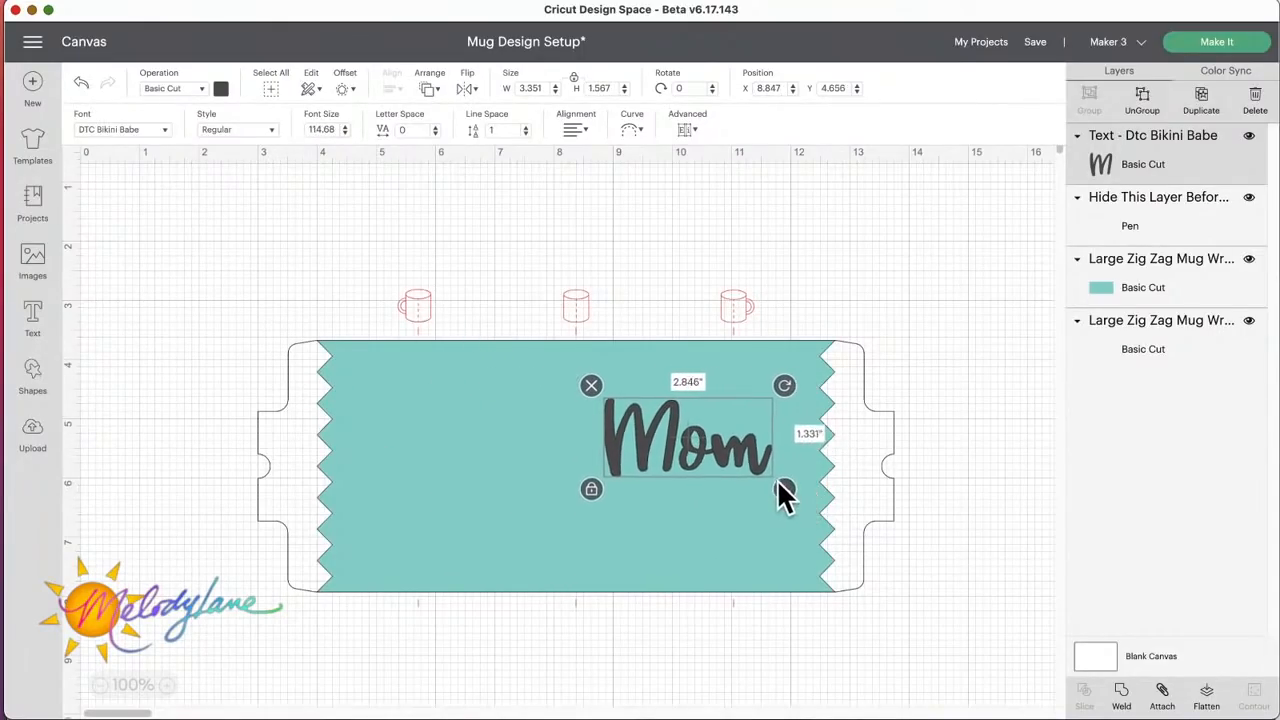
{"action": "left_click_drag", "start_coordinate": [672, 443], "coordinate": [720, 439]}
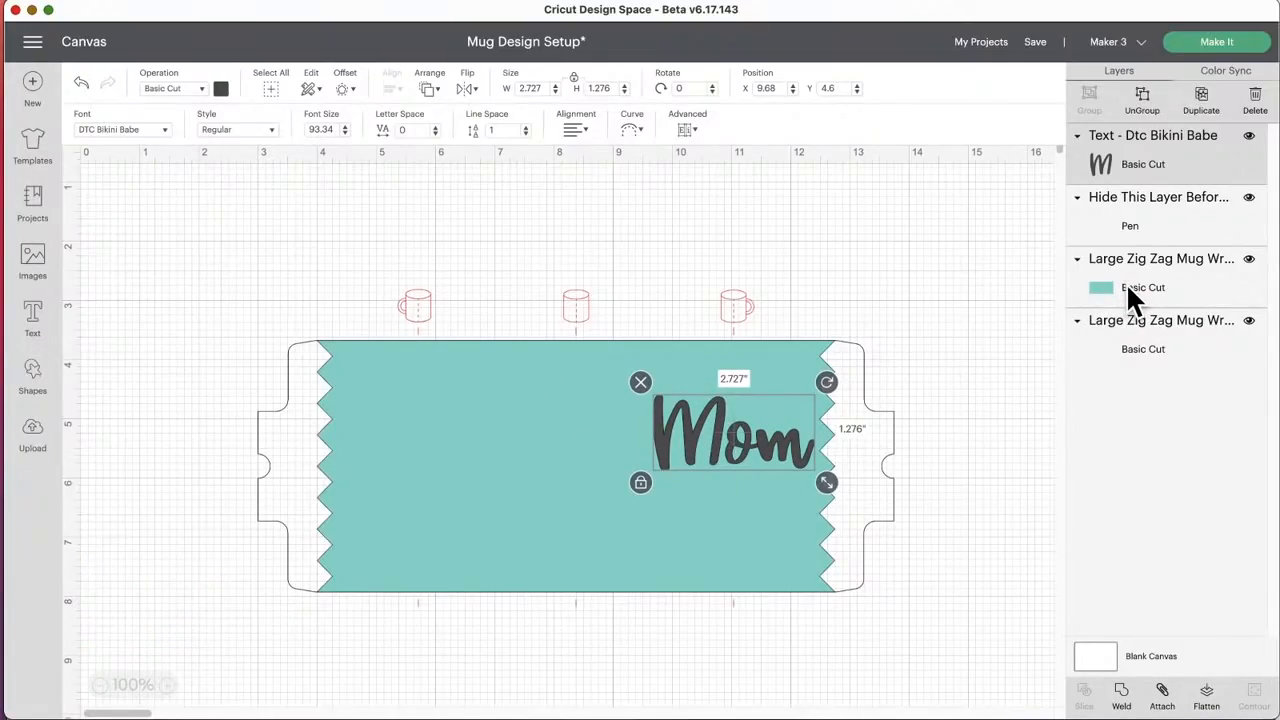
Step: Hide the pen layer containing the red mug placement guides
{"action": "left_click", "coordinate": [885, 415]}
{"action": "left_click", "coordinate": [735, 440]}
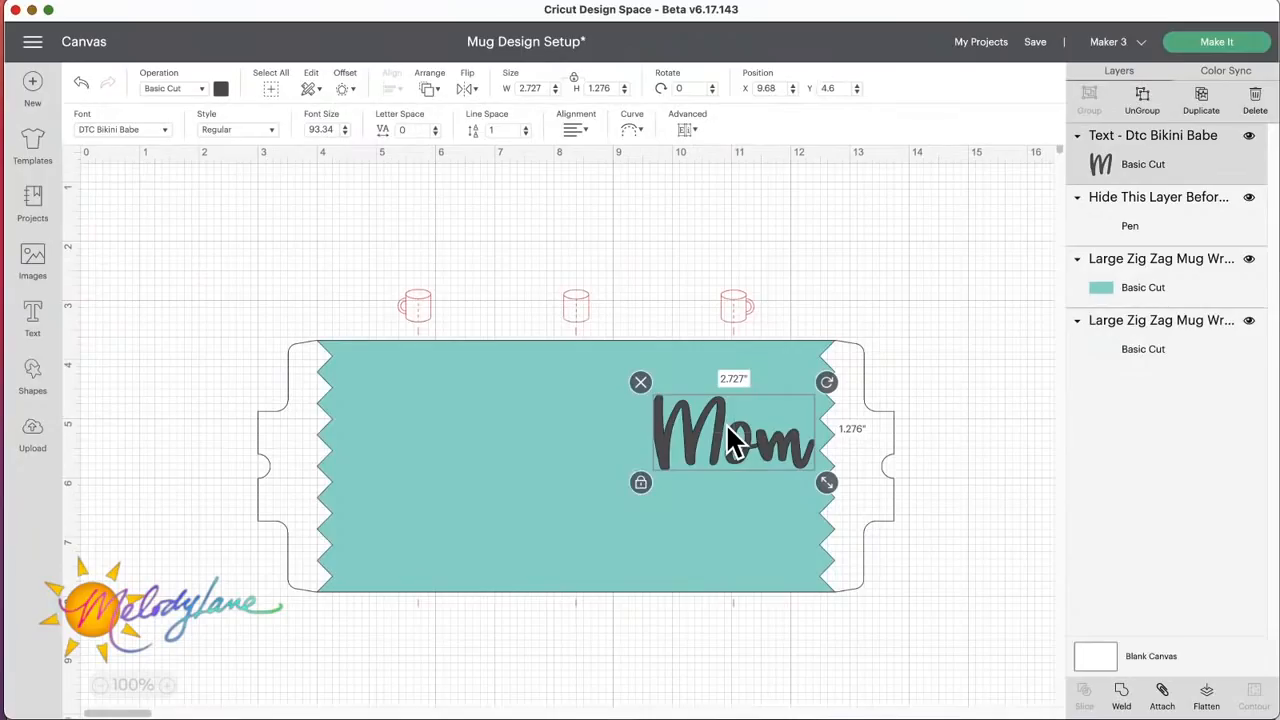
{"action": "left_click", "coordinate": [735, 516], "text": "shift"}
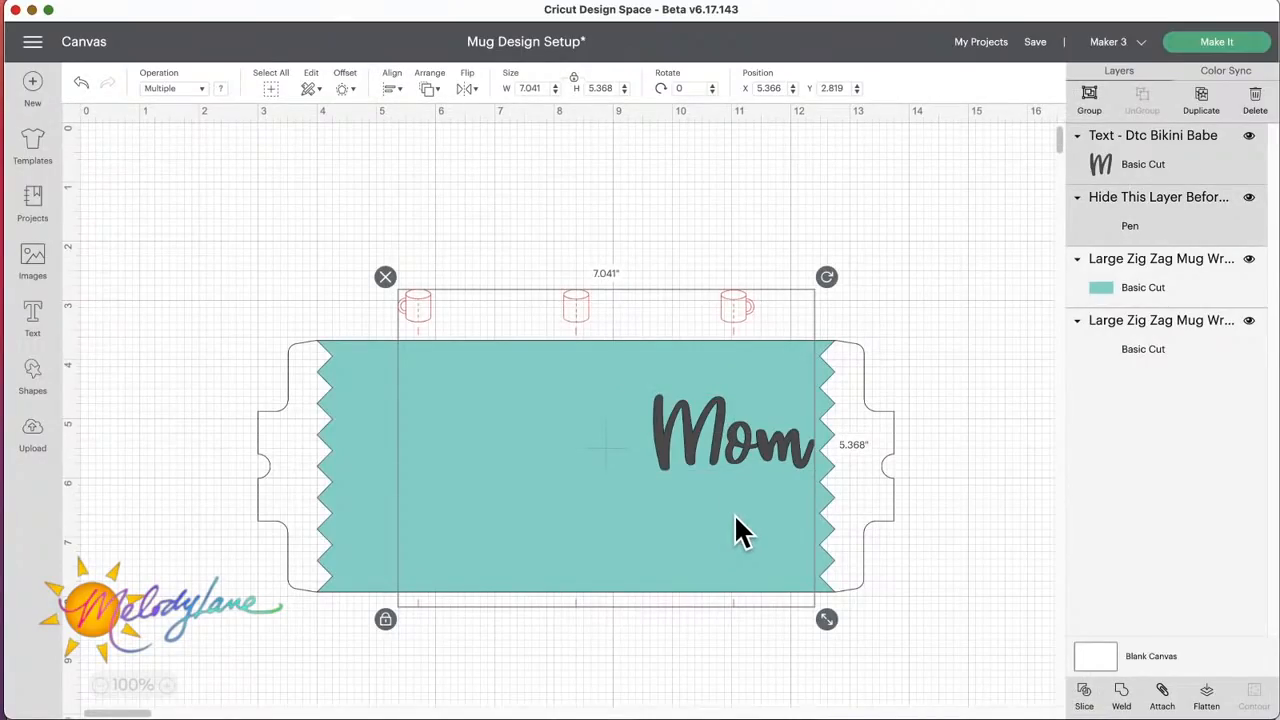
{"action": "left_click", "coordinate": [739, 245]}
{"action": "left_click", "coordinate": [730, 300]}
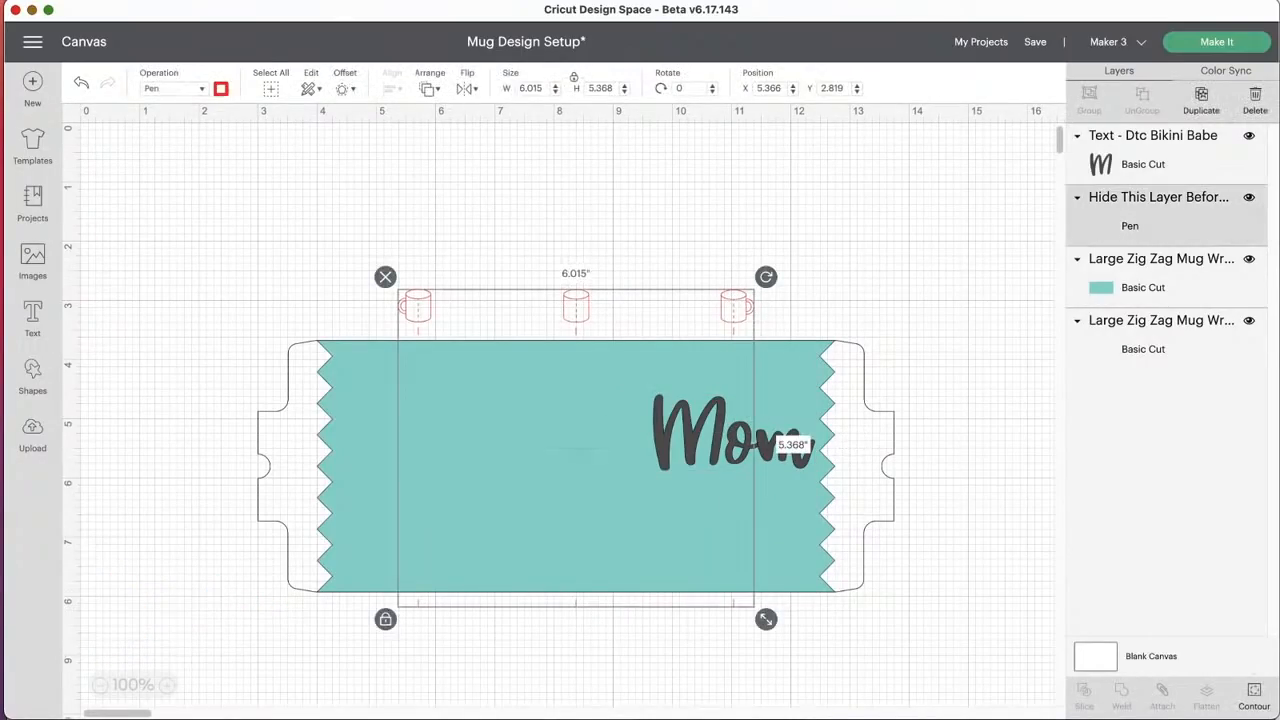
{"action": "left_click", "coordinate": [1249, 198]}
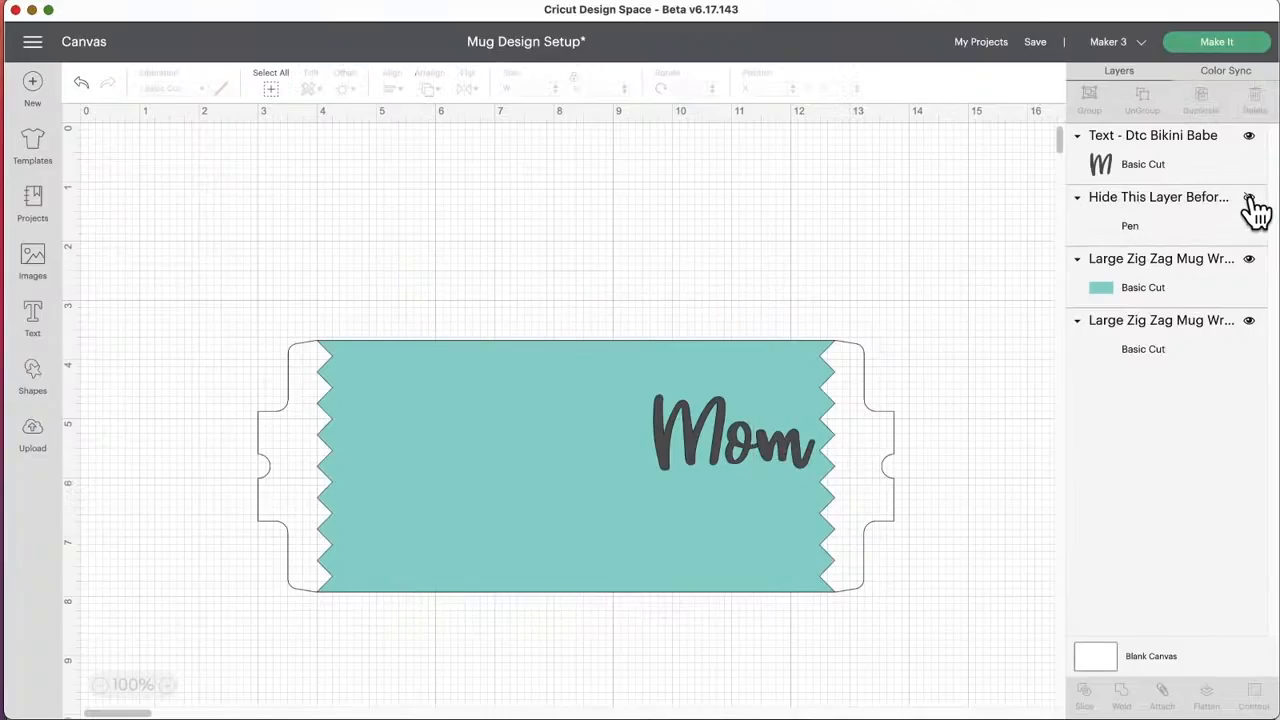
Step: Compare selecting the Mom text together with the teal zig zag wrap and together with the outer wrap outline
{"action": "left_click", "coordinate": [694, 425]}
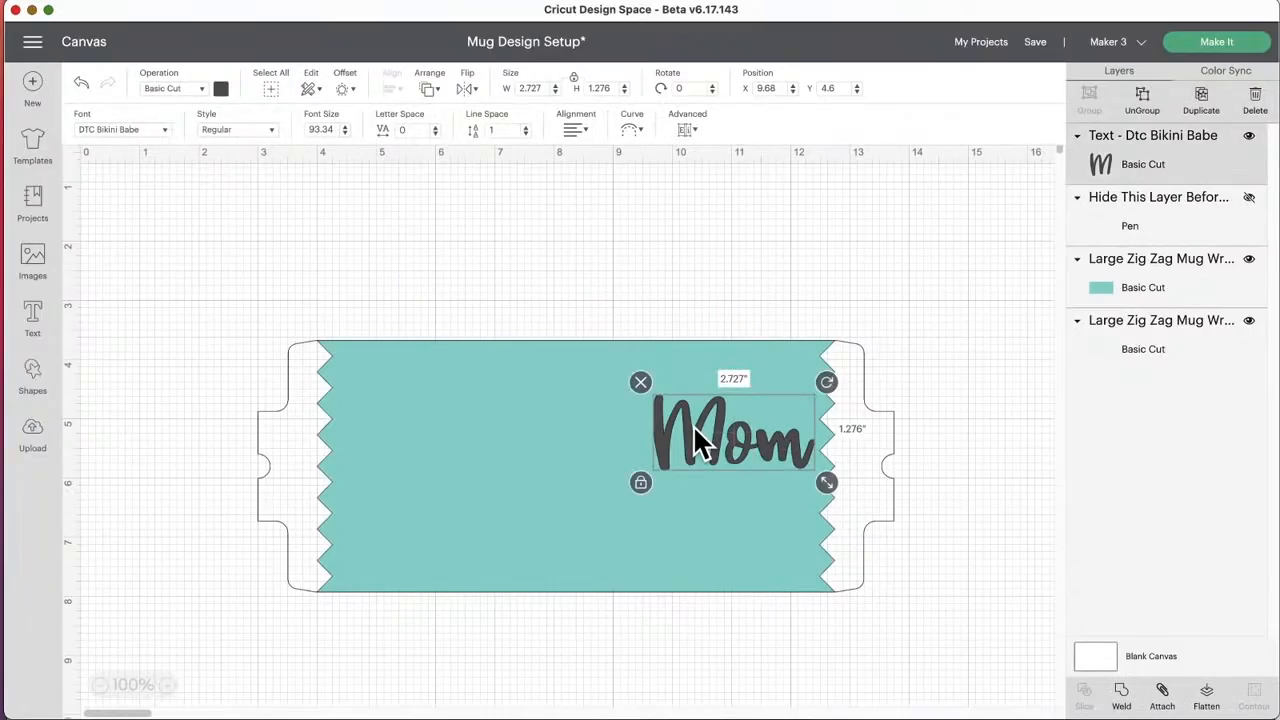
{"action": "left_click", "coordinate": [706, 368], "text": "shift"}
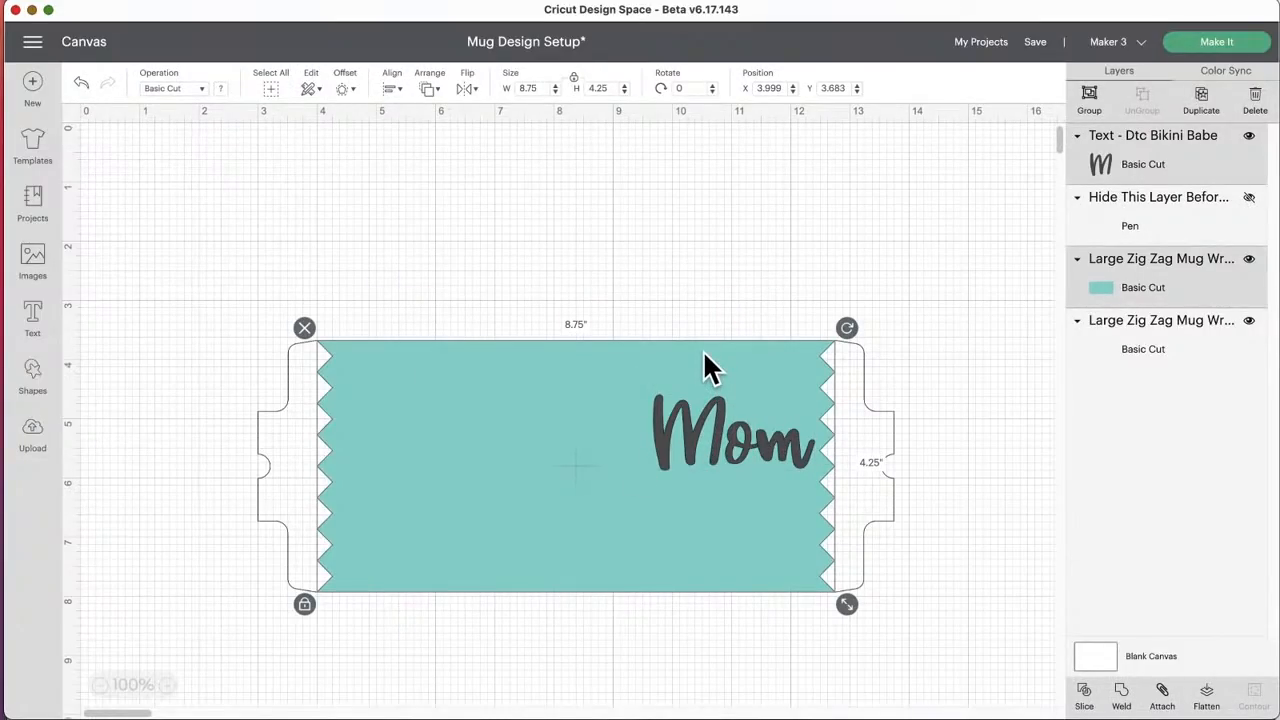
{"action": "left_click", "coordinate": [700, 281]}
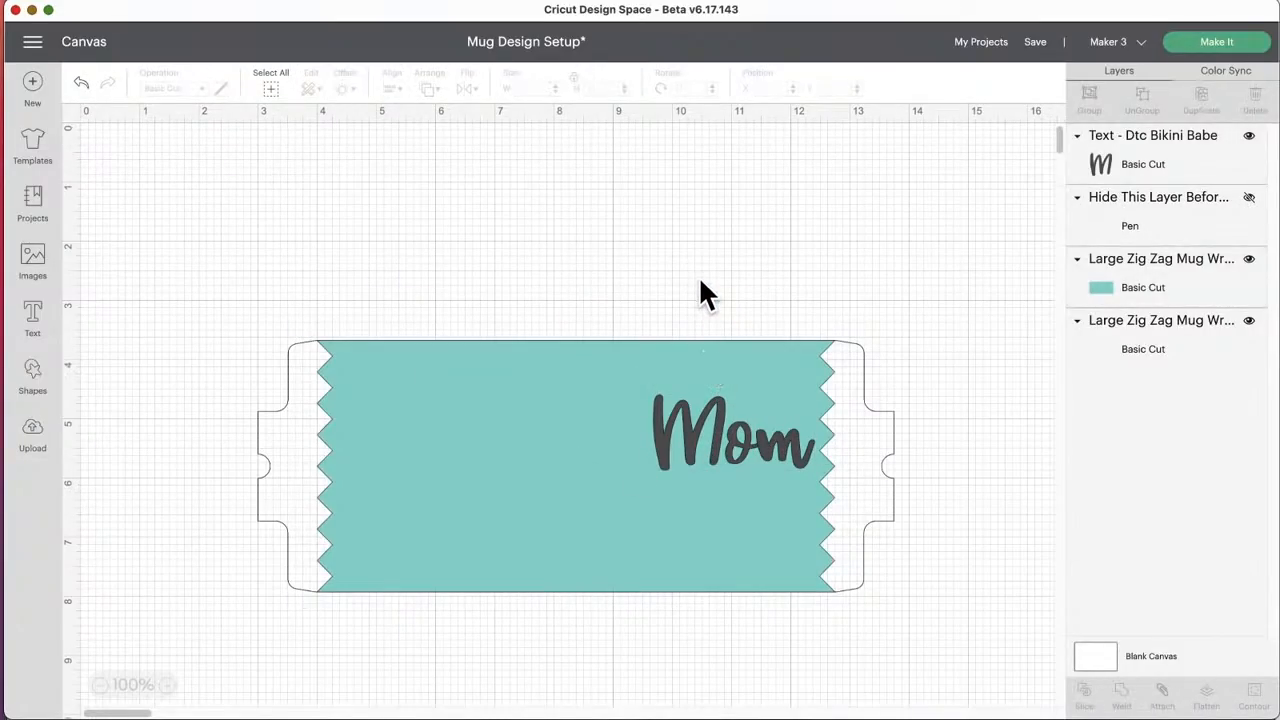
{"action": "left_click", "coordinate": [710, 401]}
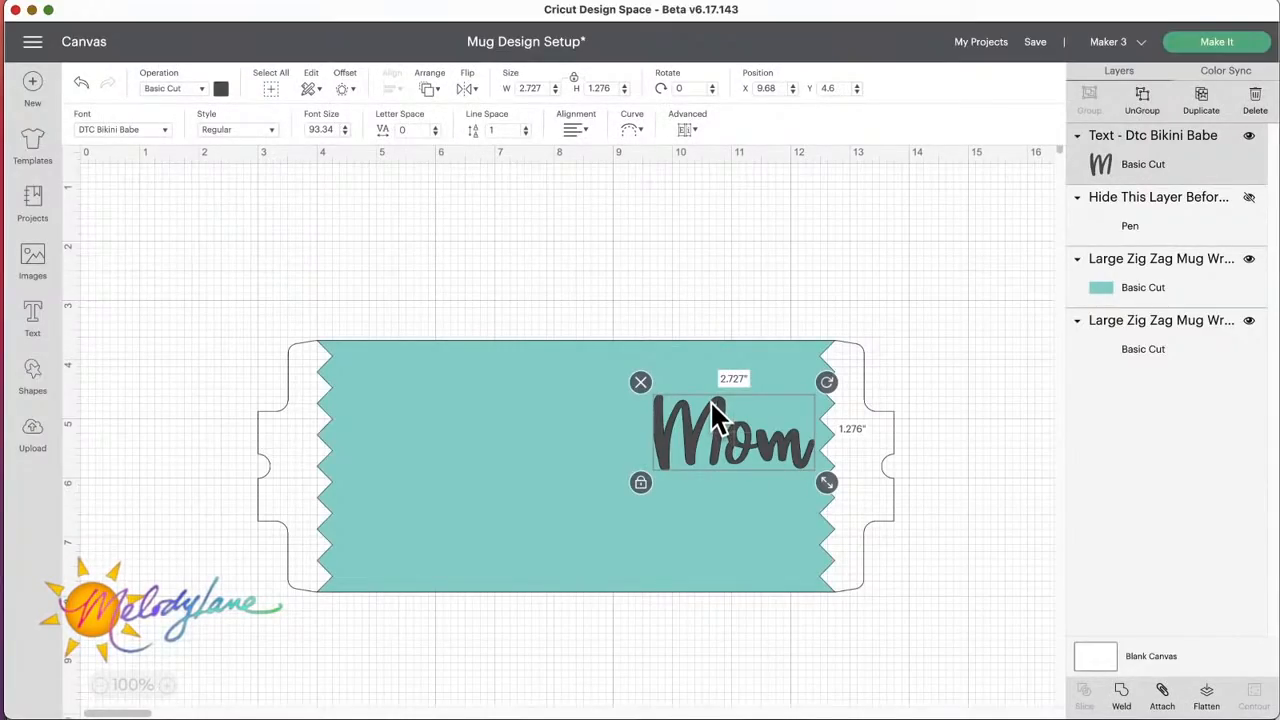
{"action": "left_click", "coordinate": [707, 368]}
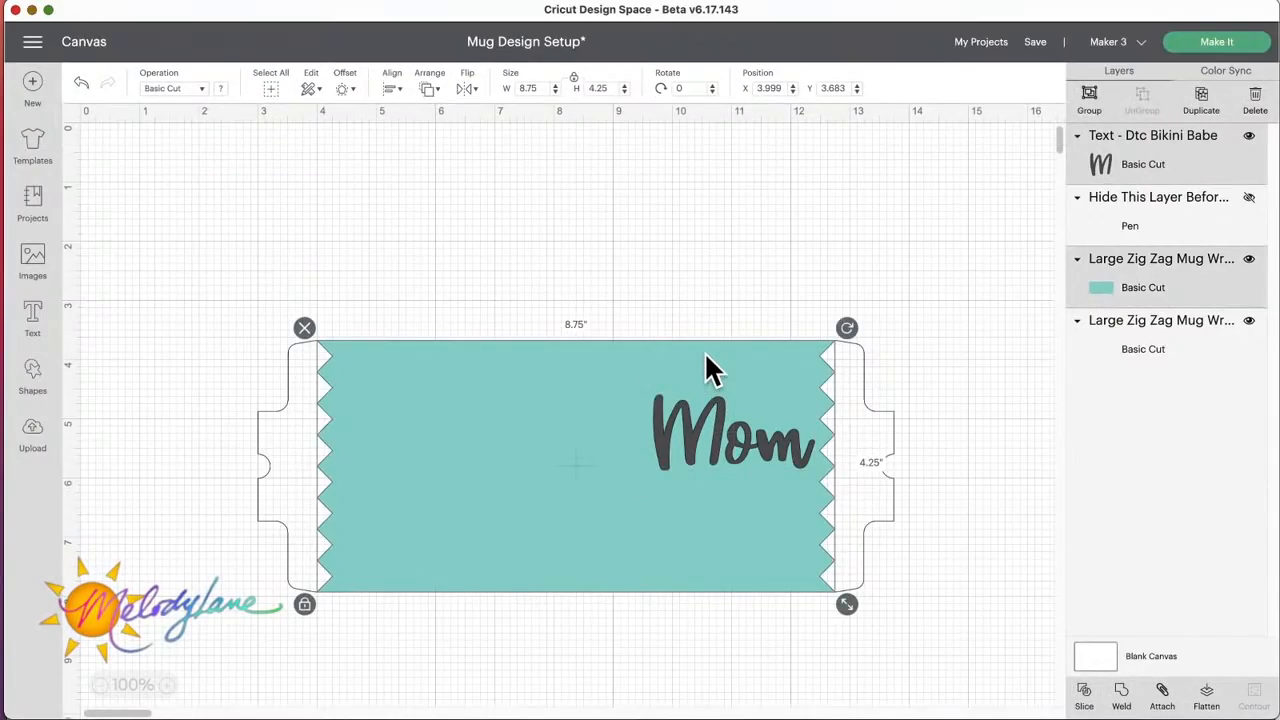
{"action": "left_click", "coordinate": [740, 434]}
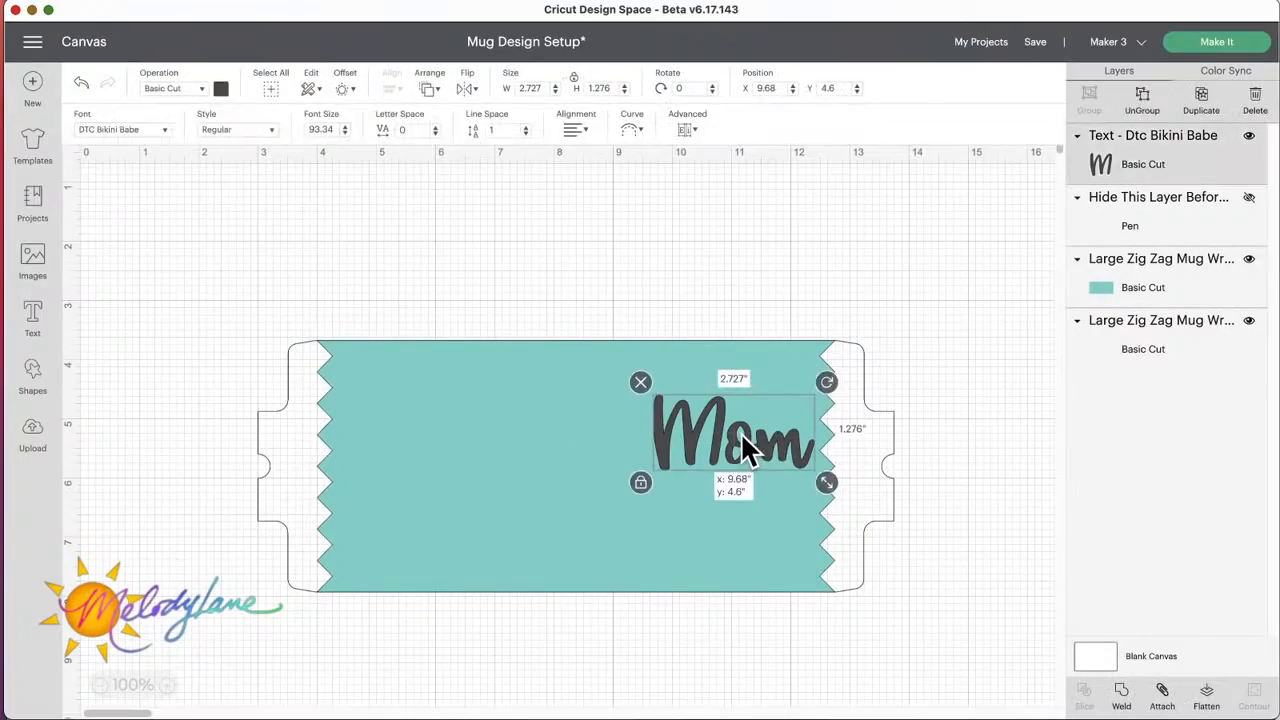
{"action": "left_click", "coordinate": [886, 428]}
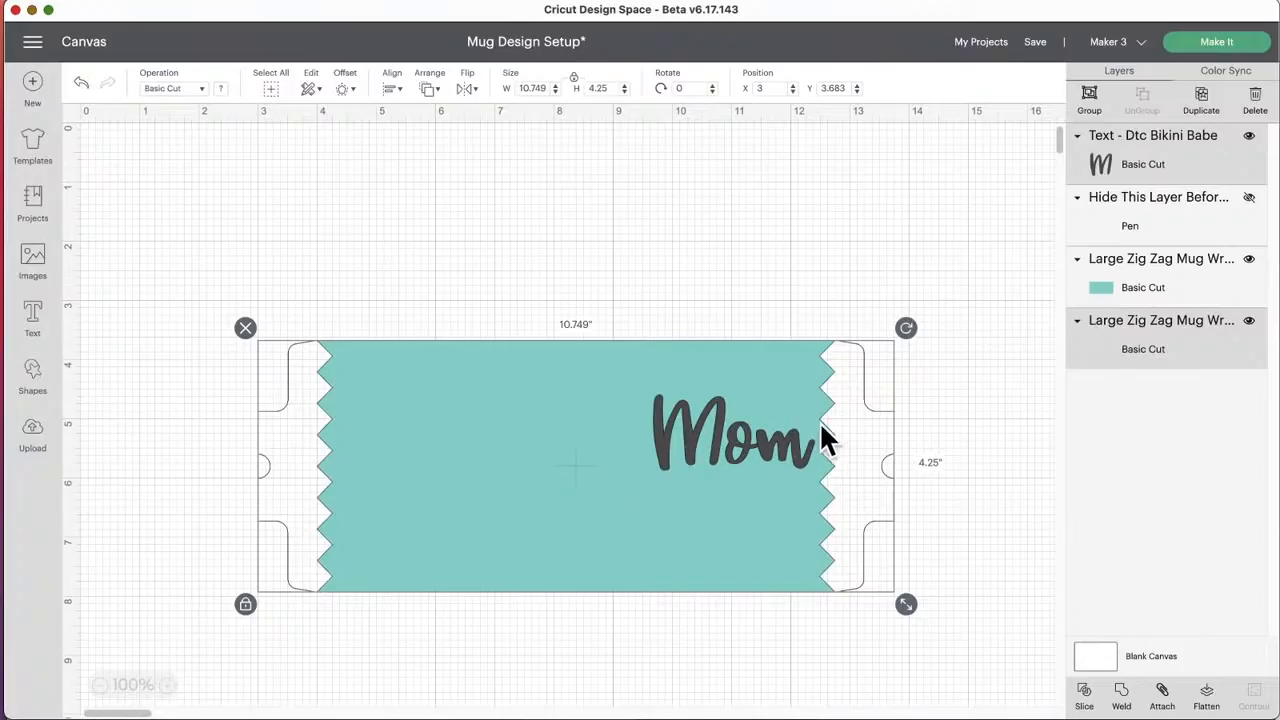
{"action": "left_click", "coordinate": [1000, 458]}
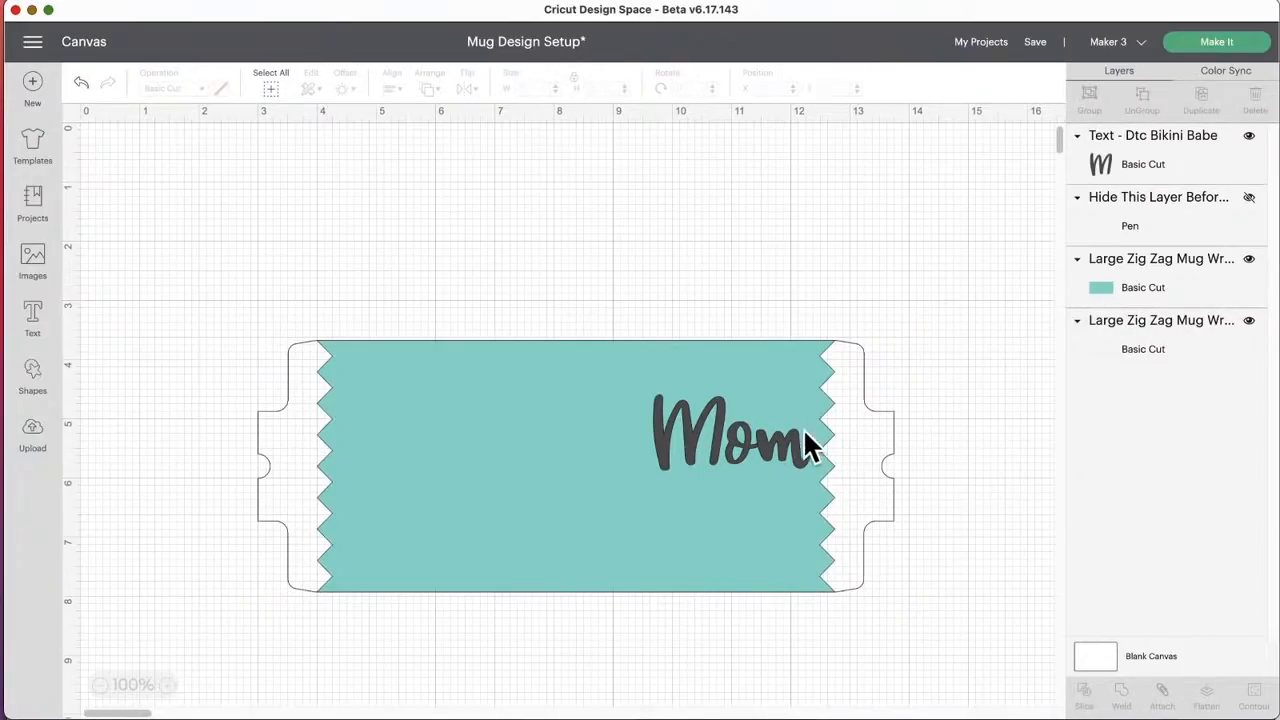
Step: Select all three visible layers together to check whether Slice is available, and clear the selection
{"action": "left_click", "coordinate": [717, 431]}
{"action": "left_click", "coordinate": [616, 265]}
{"action": "left_click_drag", "start_coordinate": [576, 258], "coordinate": [923, 674]}
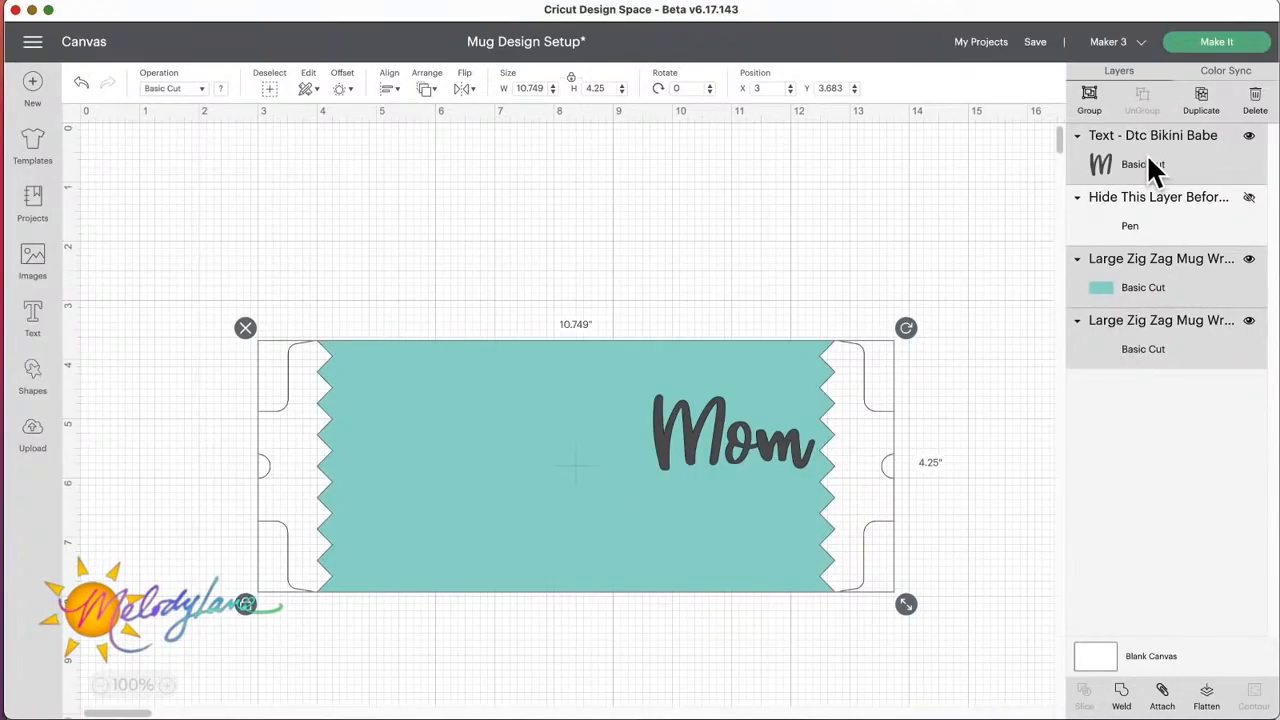
{"action": "left_click", "coordinate": [859, 228]}
Step: Slice the Mom text out of the teal zig zag wrap layer
{"action": "left_click", "coordinate": [720, 426]}
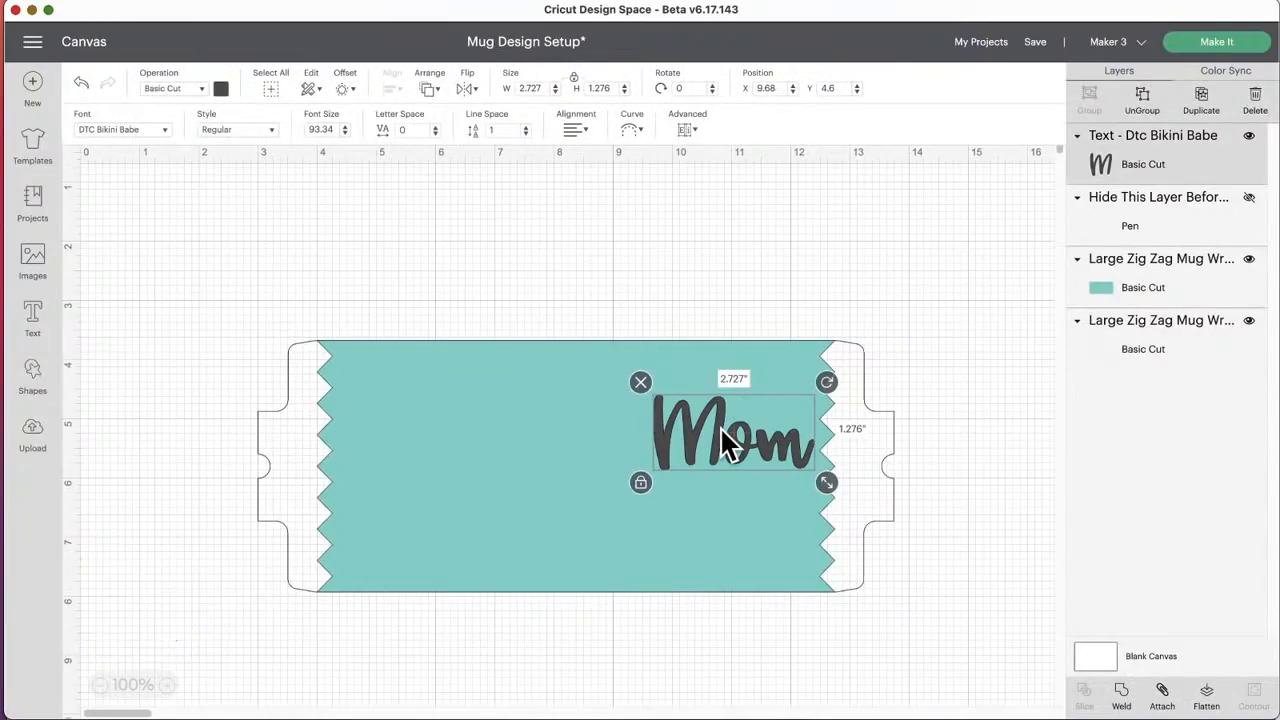
{"action": "left_click", "coordinate": [713, 365]}
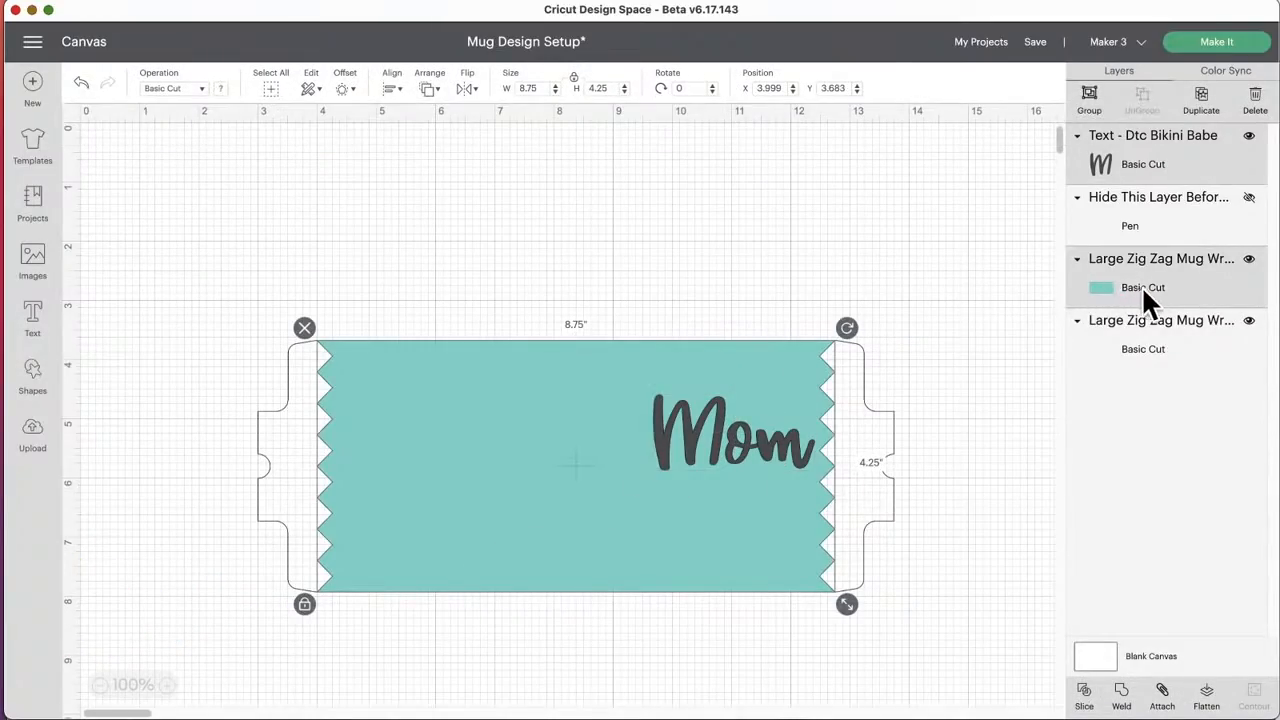
{"action": "left_click", "coordinate": [982, 252]}
{"action": "left_click", "coordinate": [1145, 152]}
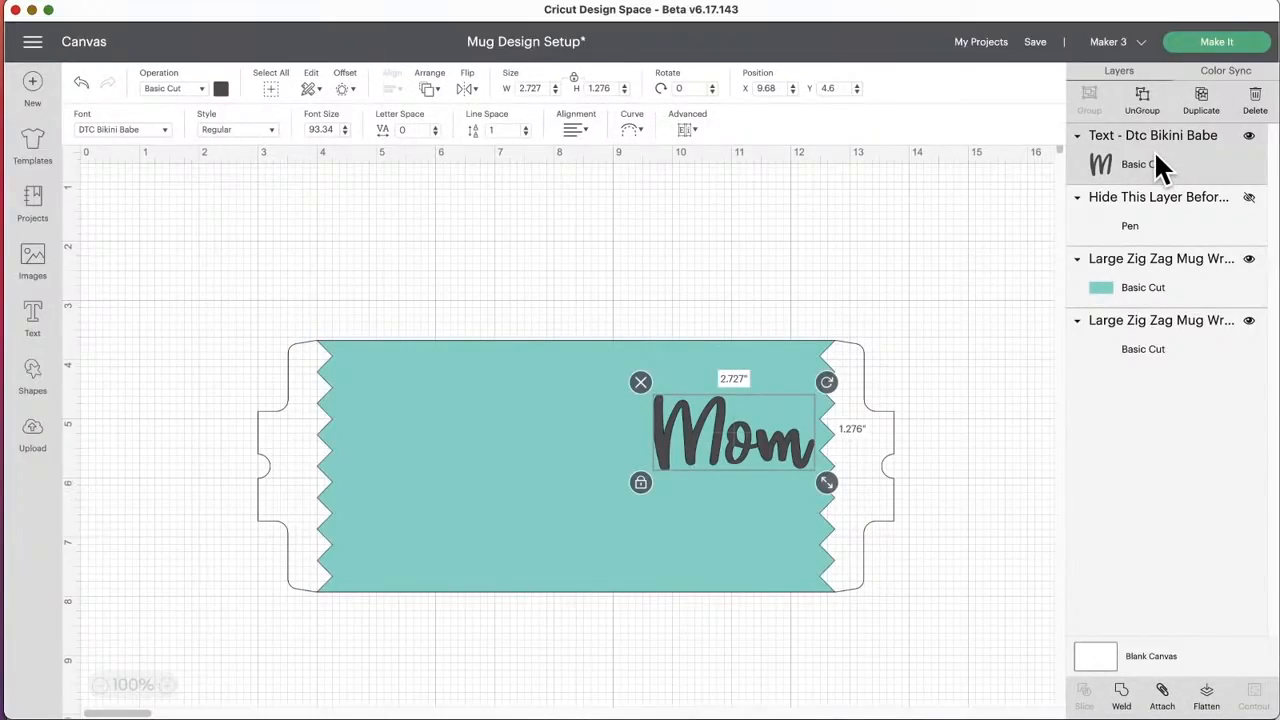
{"action": "left_click", "coordinate": [1128, 266], "text": "shift"}
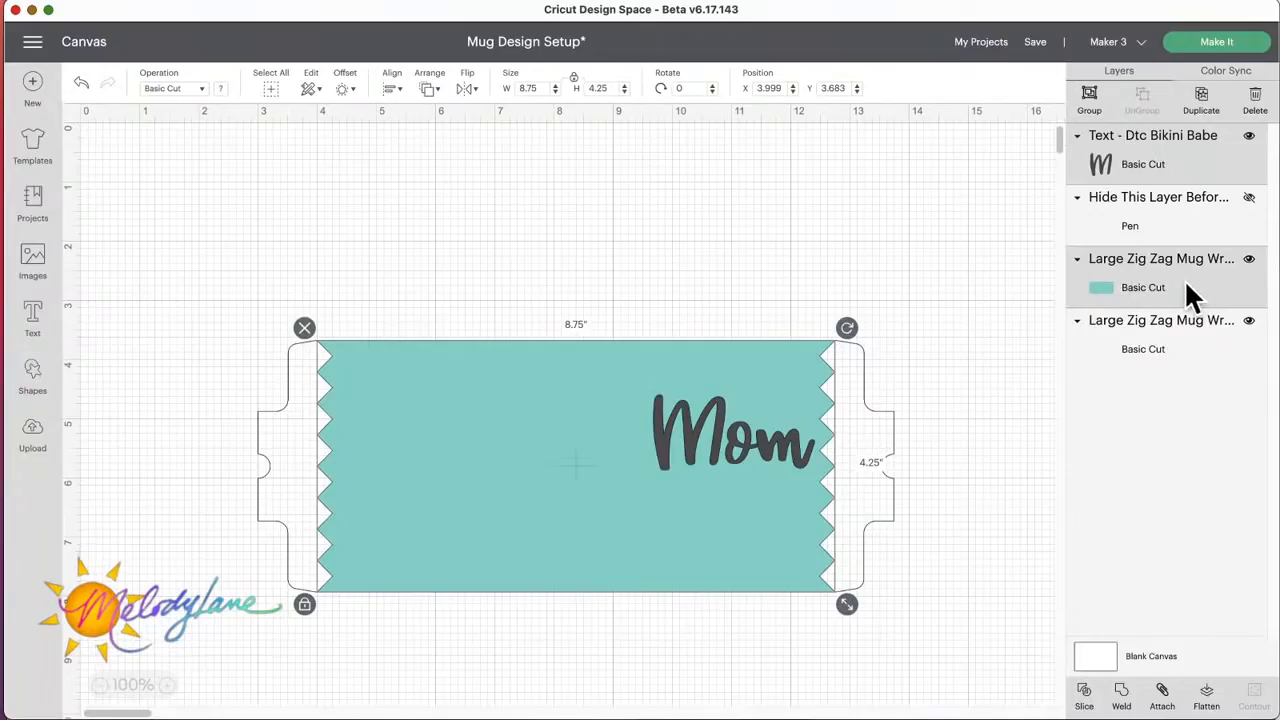
{"action": "left_click", "coordinate": [1093, 706]}
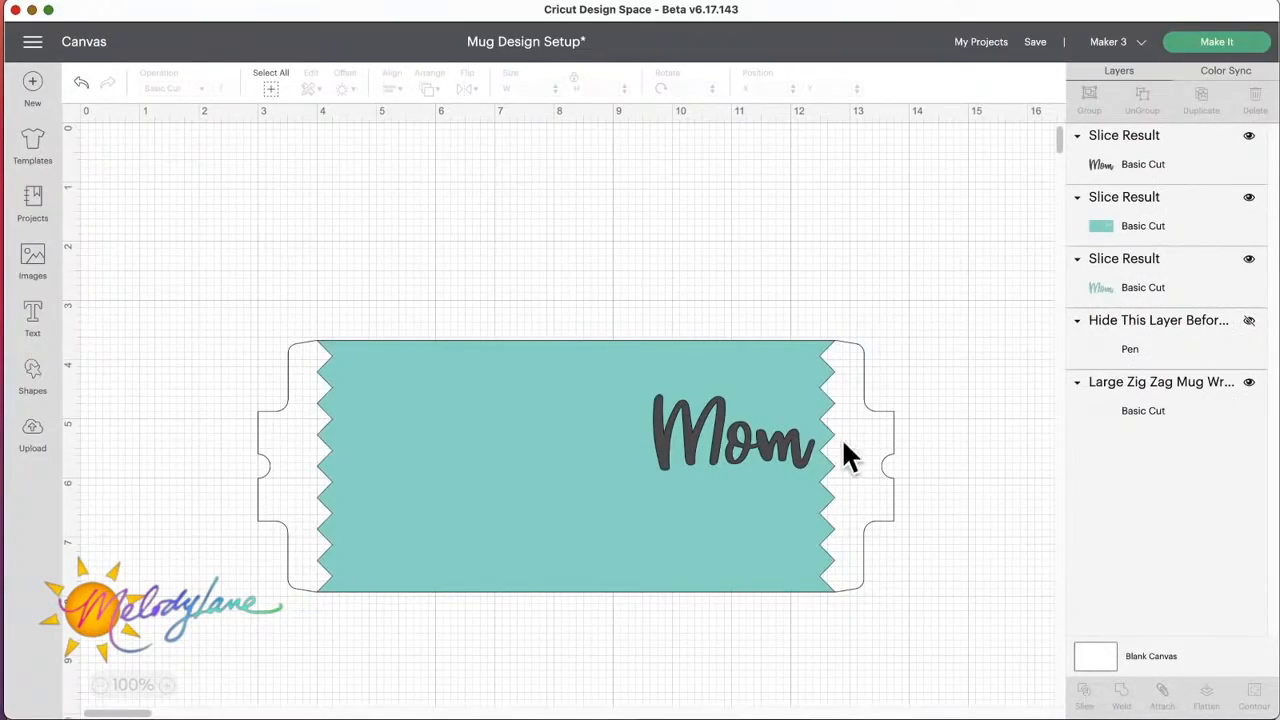
Step: Move the dark Mom slice above the wrap's right end, and shift the sliced teal wrap slightly to X 4.04, Y 3.669
{"action": "left_click", "coordinate": [755, 465]}
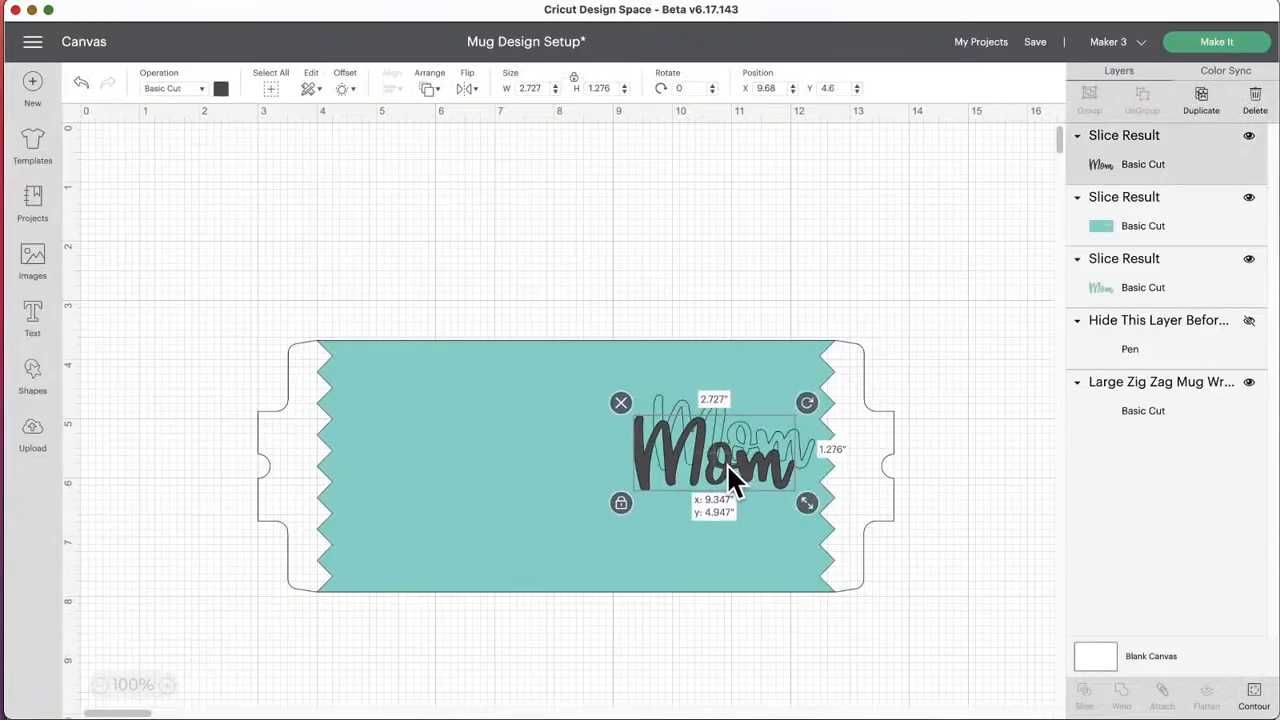
{"action": "left_click_drag", "start_coordinate": [727, 470], "coordinate": [903, 263]}
{"action": "left_click", "coordinate": [742, 436]}
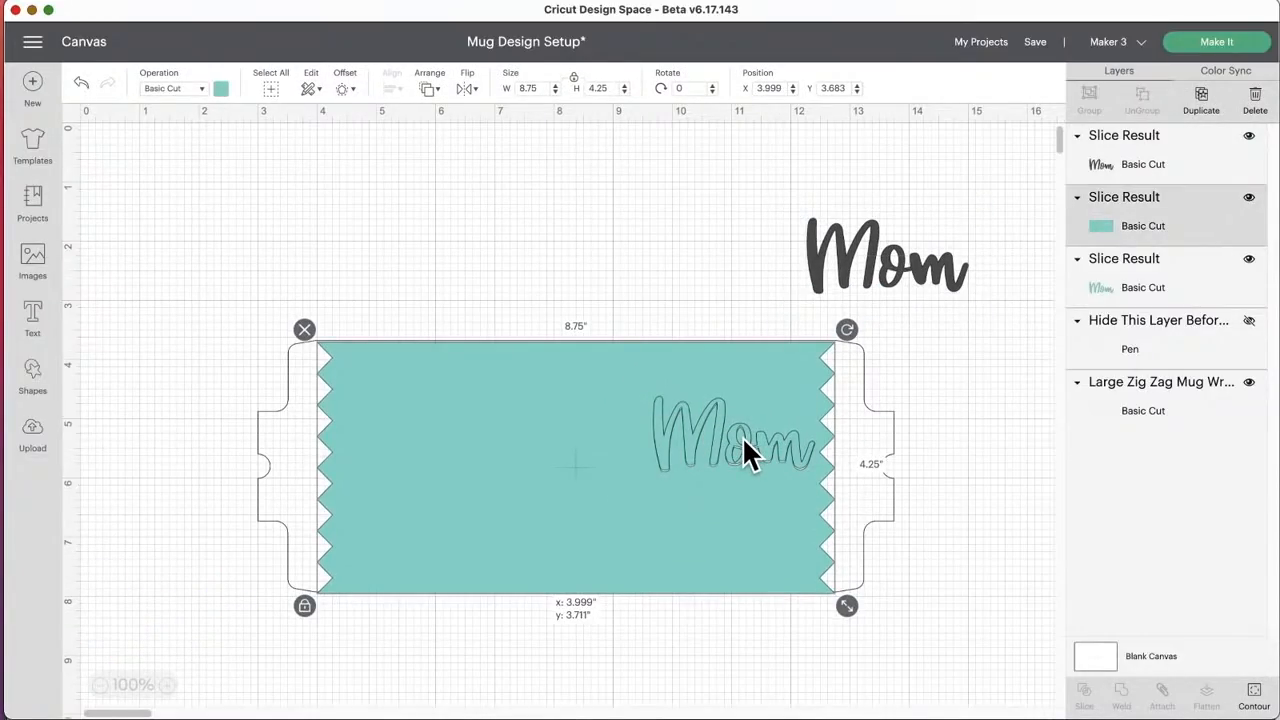
{"action": "left_click_drag", "start_coordinate": [742, 436], "coordinate": [742, 434]}
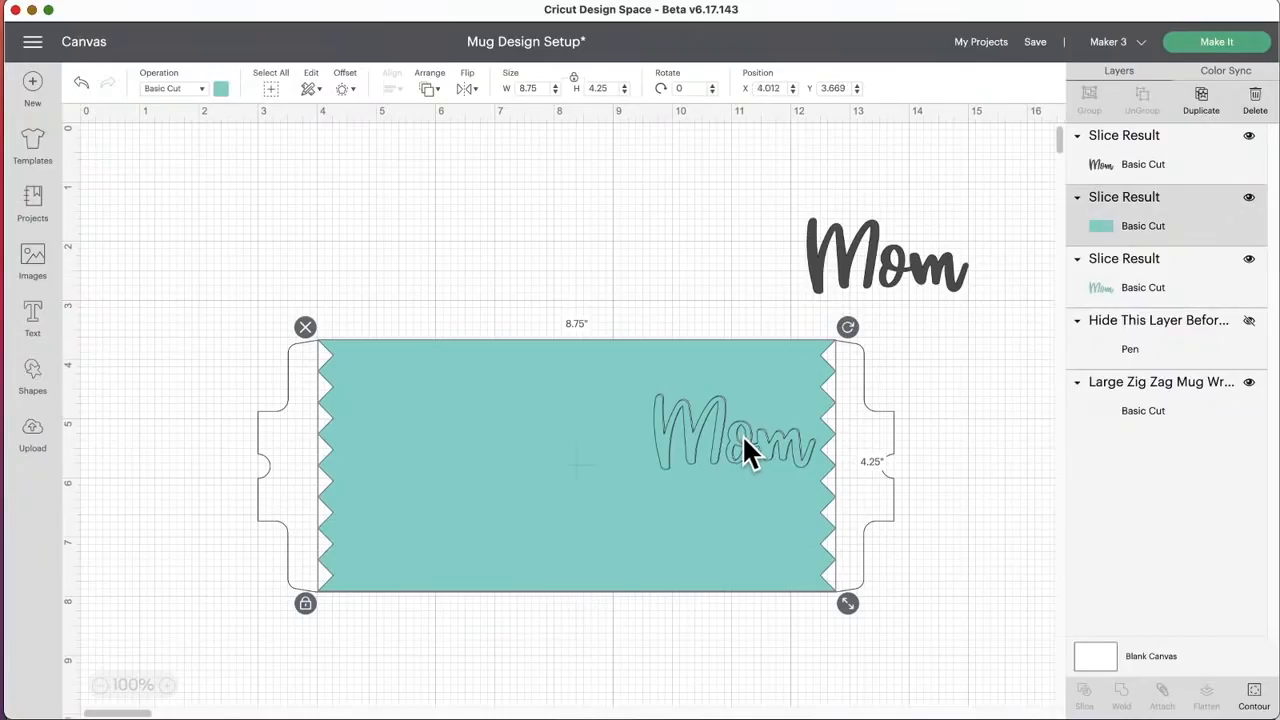
{"action": "left_click", "coordinate": [740, 433]}
{"action": "left_click", "coordinate": [758, 387]}
{"action": "left_click", "coordinate": [724, 425]}
{"action": "left_click_drag", "start_coordinate": [652, 432], "coordinate": [710, 436]}
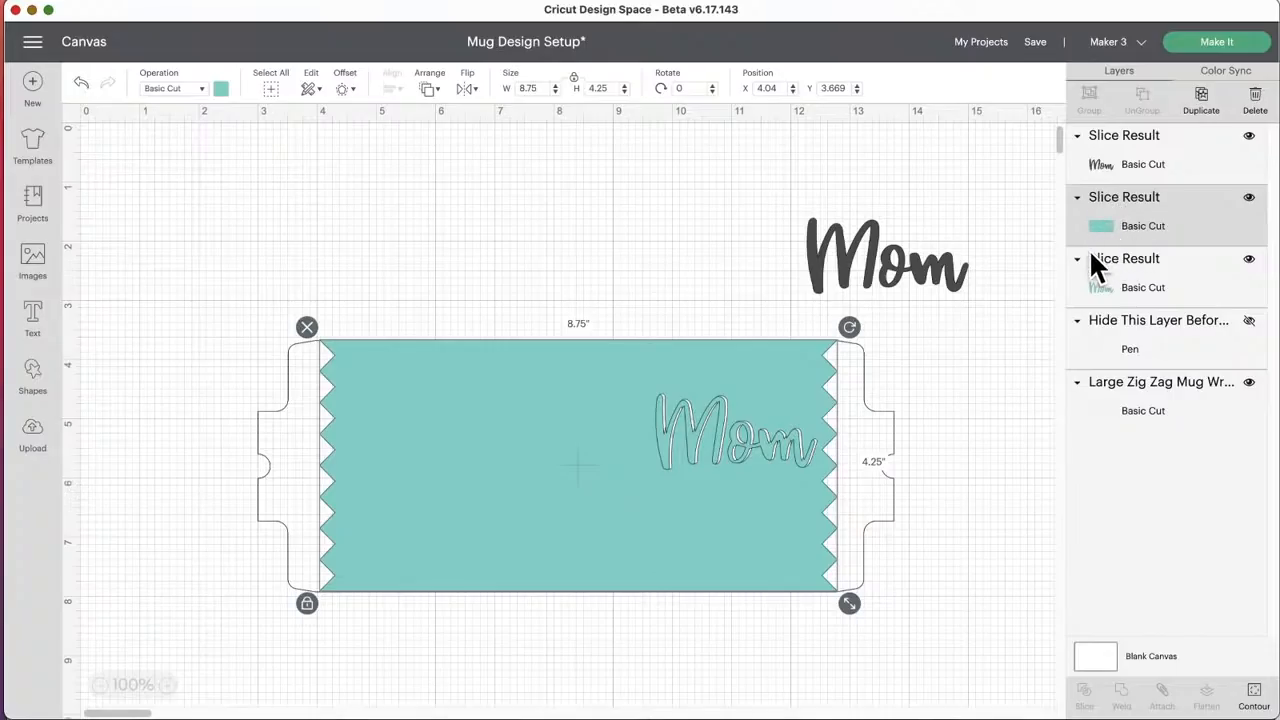
Step: Nudge the sliced teal wrap to about X 4.151, Y 3.697, and select the leftover teal Mom slice
{"action": "left_click_drag", "start_coordinate": [716, 404], "coordinate": [719, 405]}
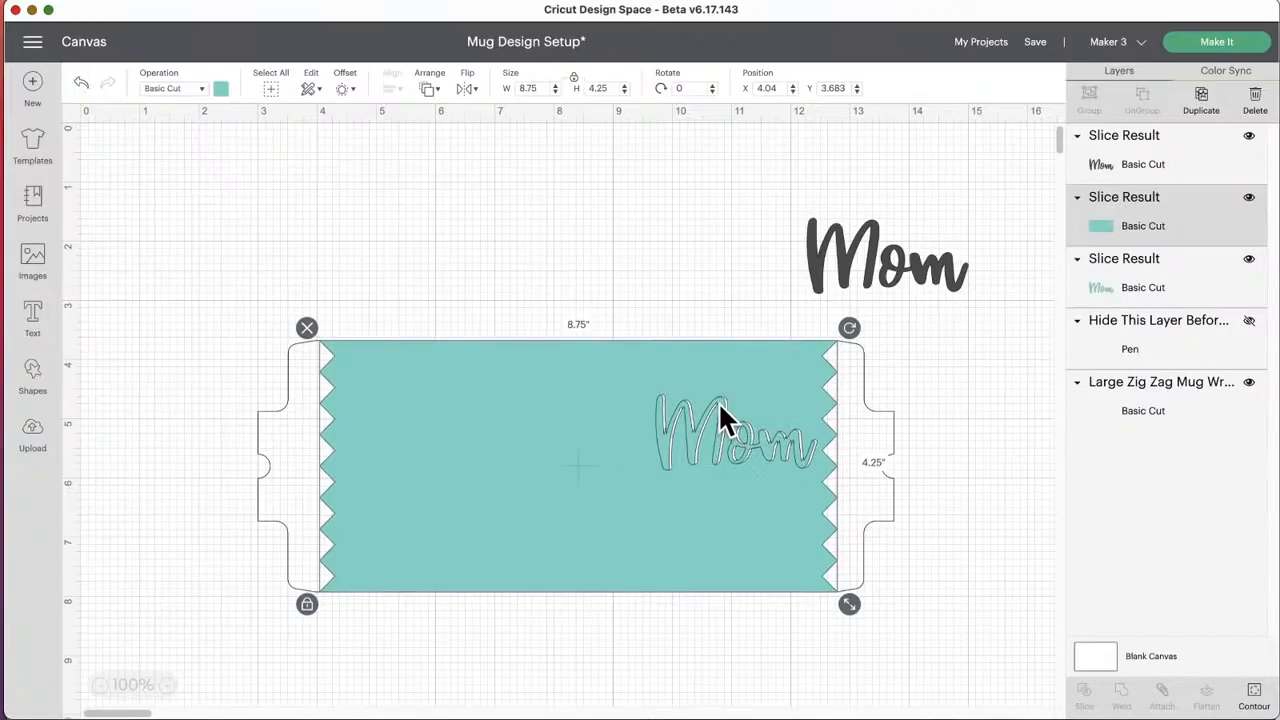
{"action": "left_click", "coordinate": [1113, 283]}
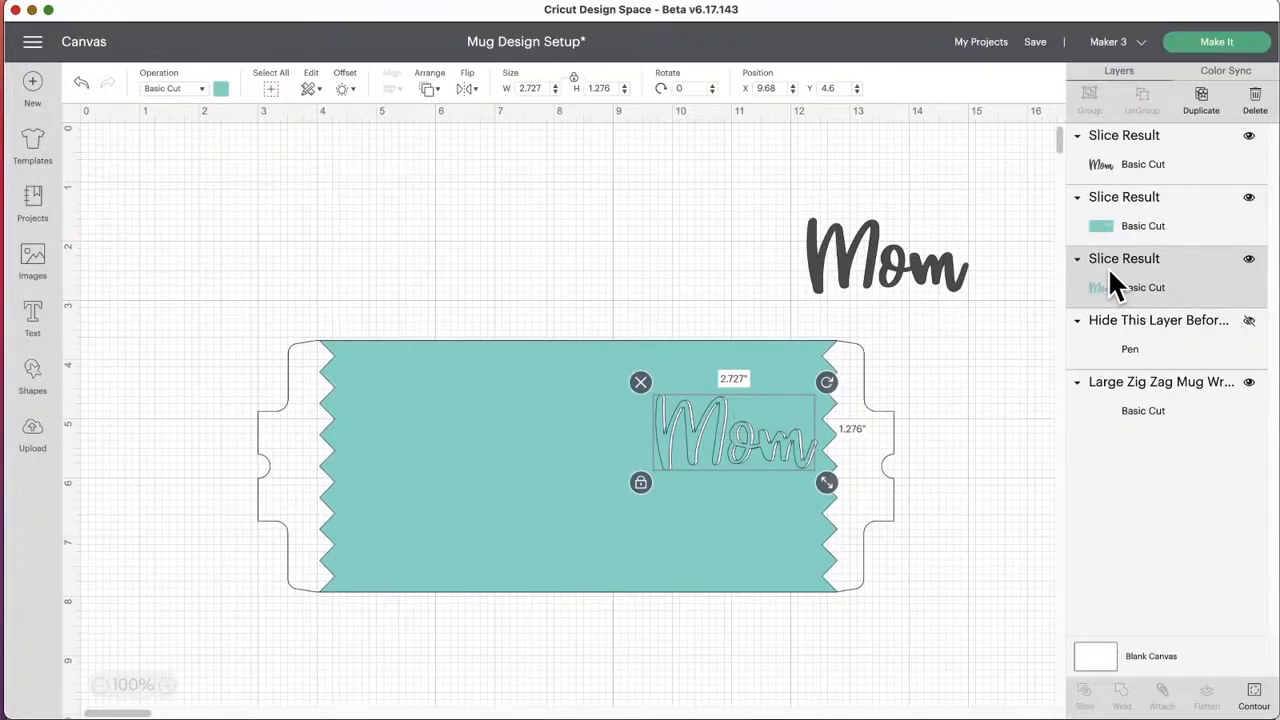
{"action": "left_click", "coordinate": [719, 401]}
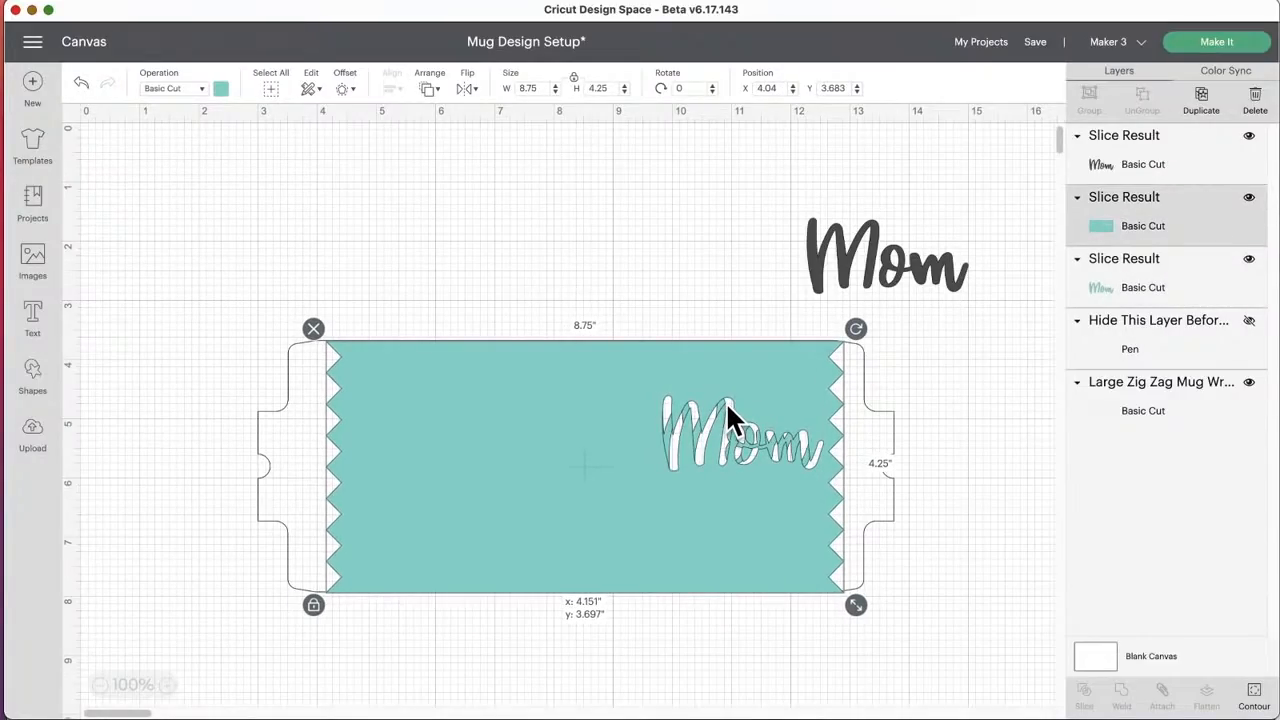
{"action": "left_click", "coordinate": [1137, 286]}
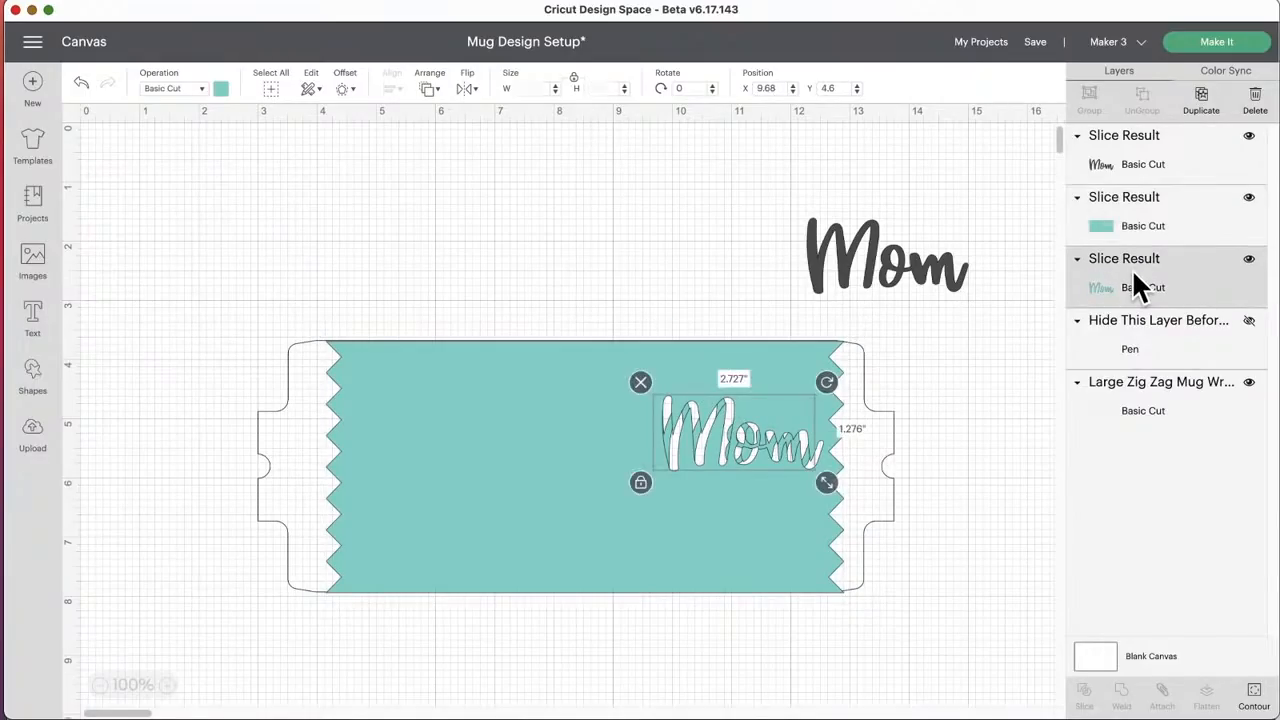
Step: Hide and show the leftover teal Mom slice, and delete it from the project
{"action": "left_click", "coordinate": [1249, 262]}
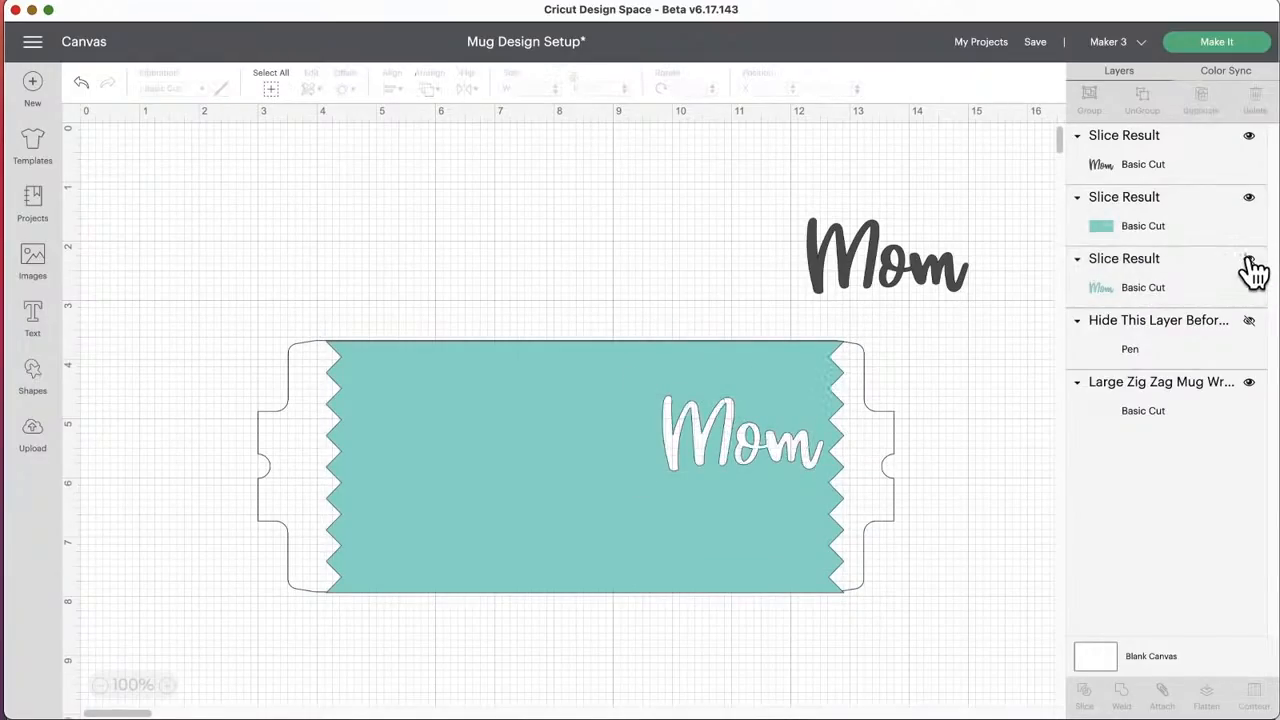
{"action": "left_click", "coordinate": [1249, 262]}
{"action": "left_click", "coordinate": [1157, 272]}
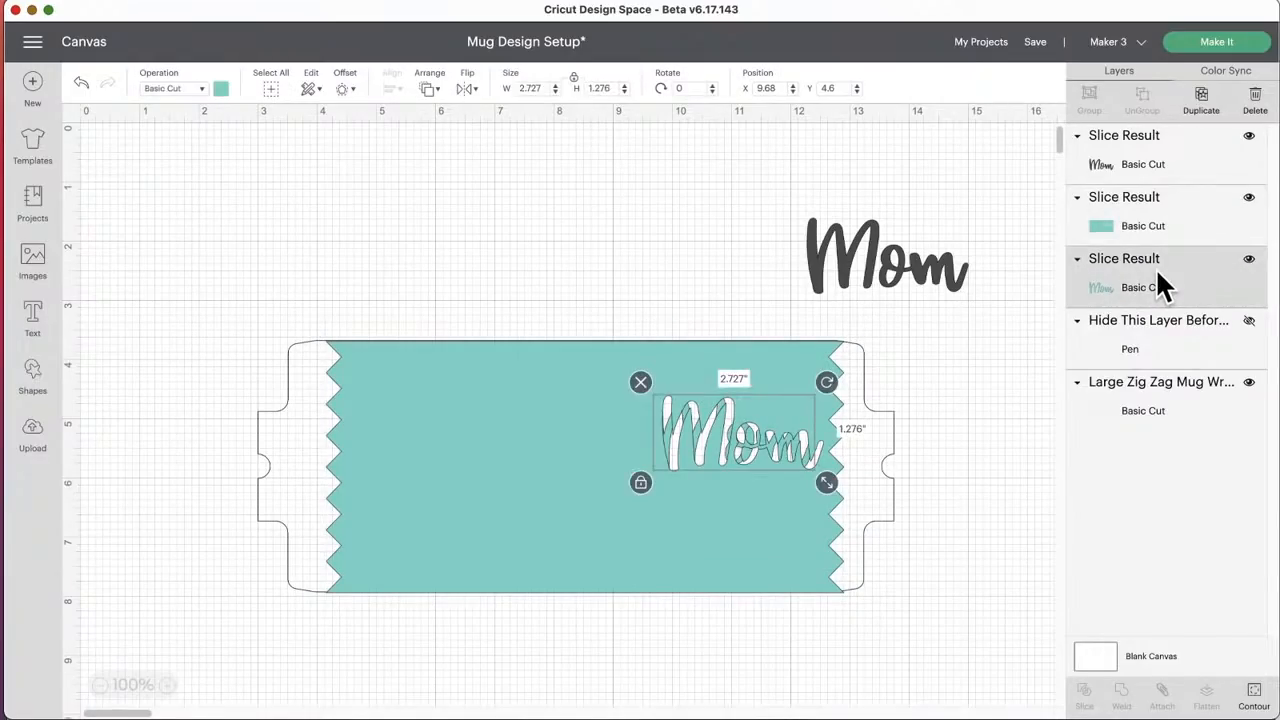
{"action": "key", "text": "Delete"}
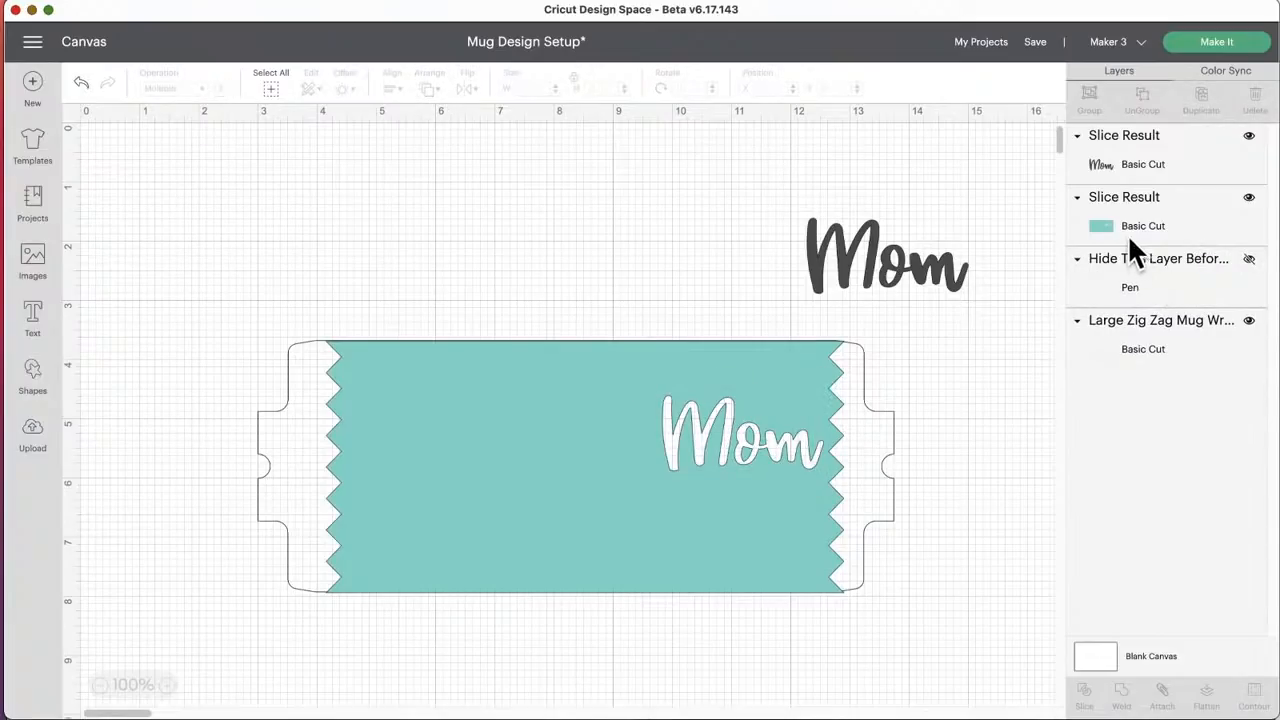
Step: Center the sliced teal wrap on the outer wrap outline and attach the two layers
{"action": "left_click_drag", "start_coordinate": [550, 374], "coordinate": [543, 369]}
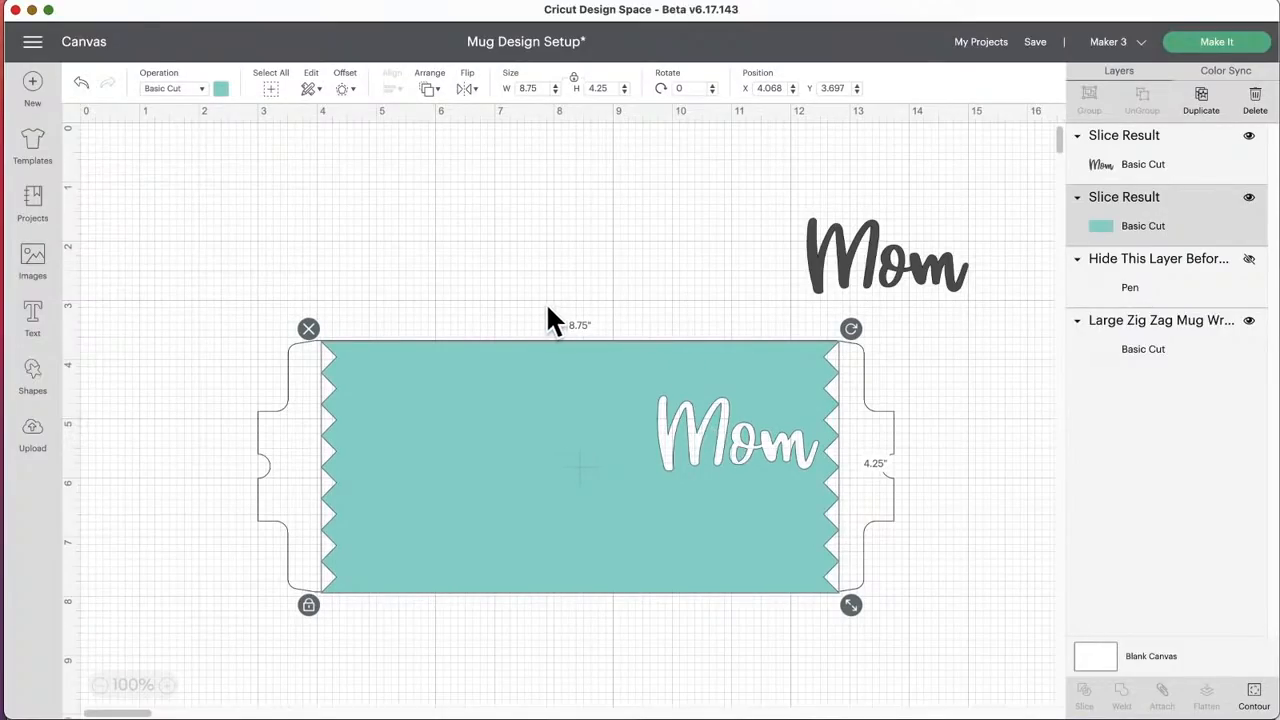
{"action": "left_click_drag", "start_coordinate": [194, 314], "coordinate": [760, 537]}
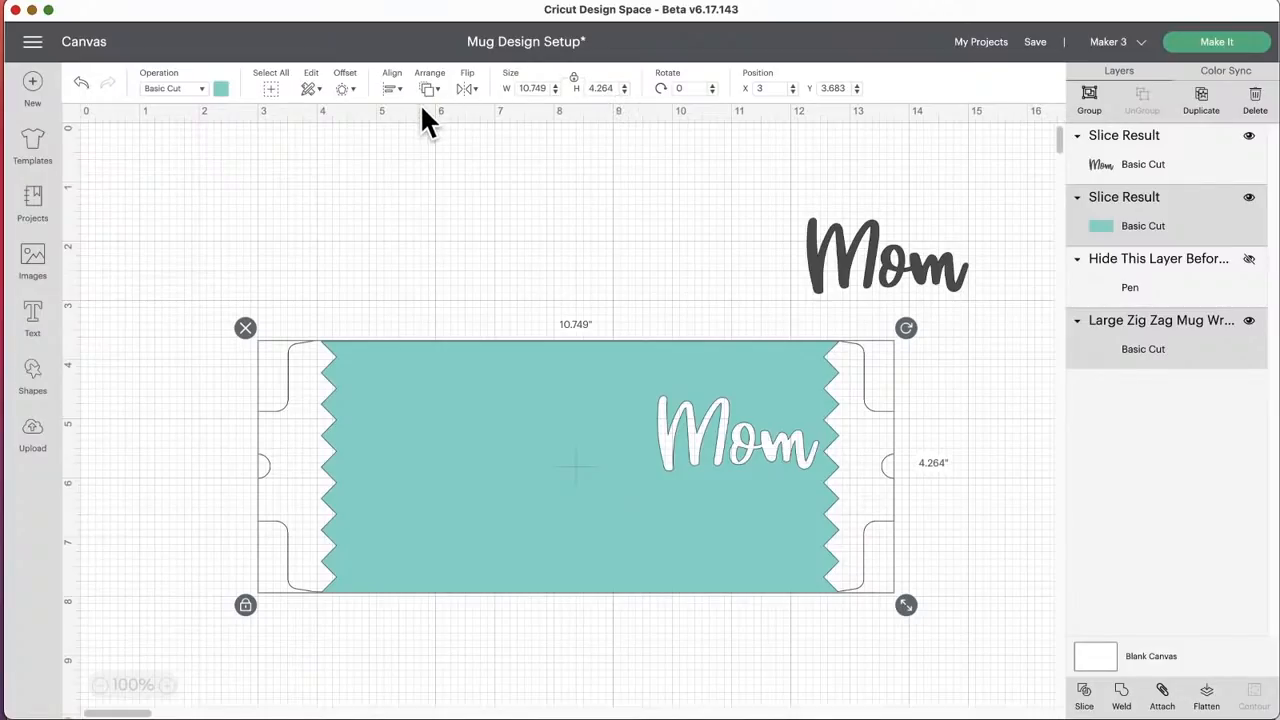
{"action": "left_click", "coordinate": [395, 92]}
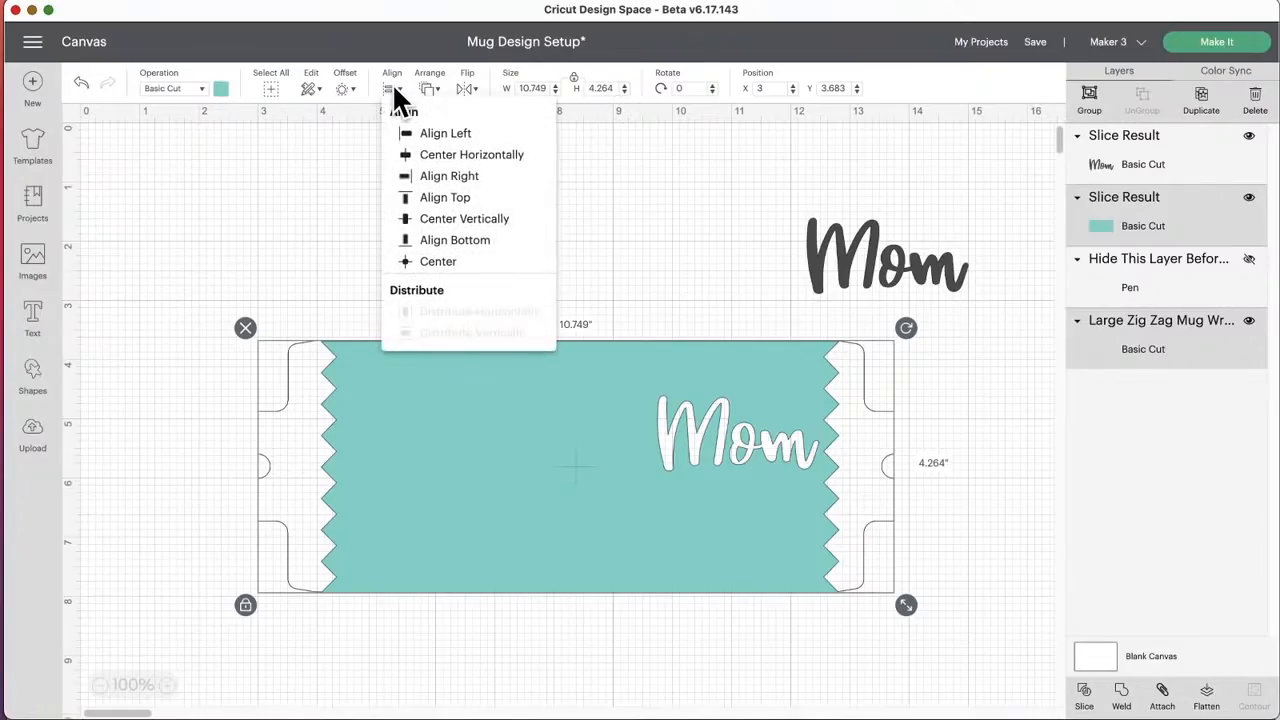
{"action": "left_click", "coordinate": [424, 262]}
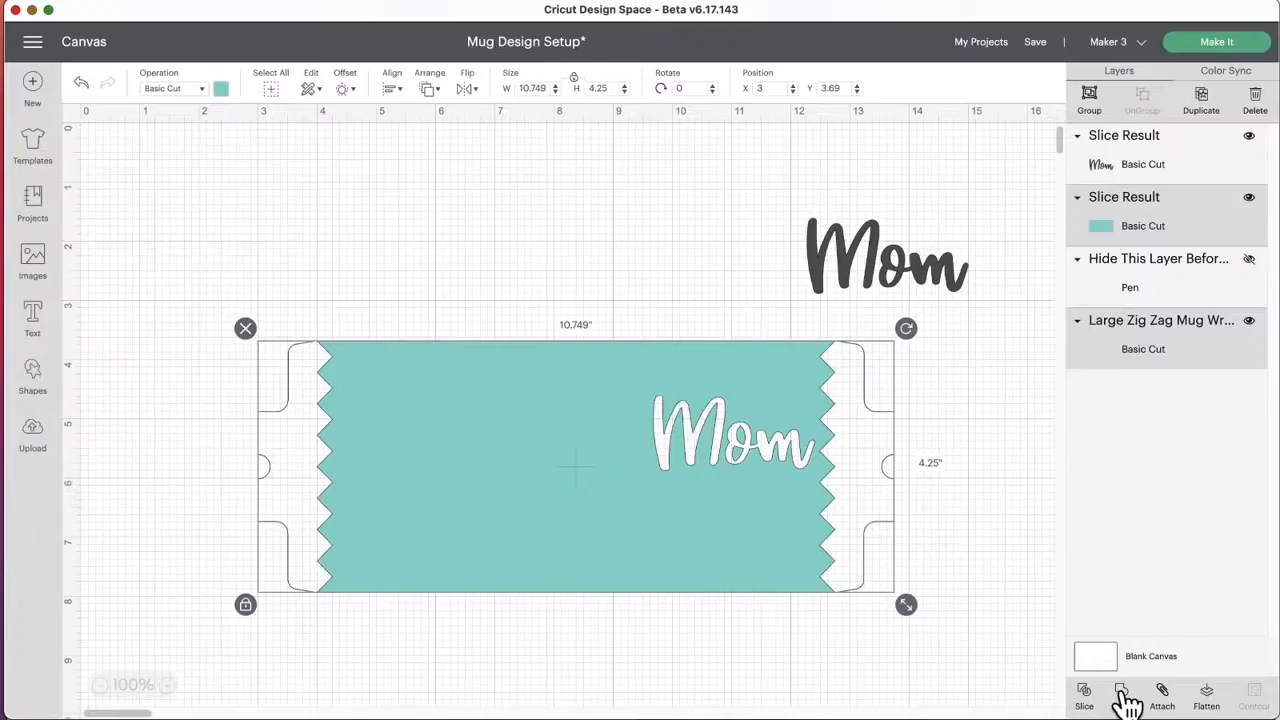
{"action": "left_click", "coordinate": [1163, 695]}
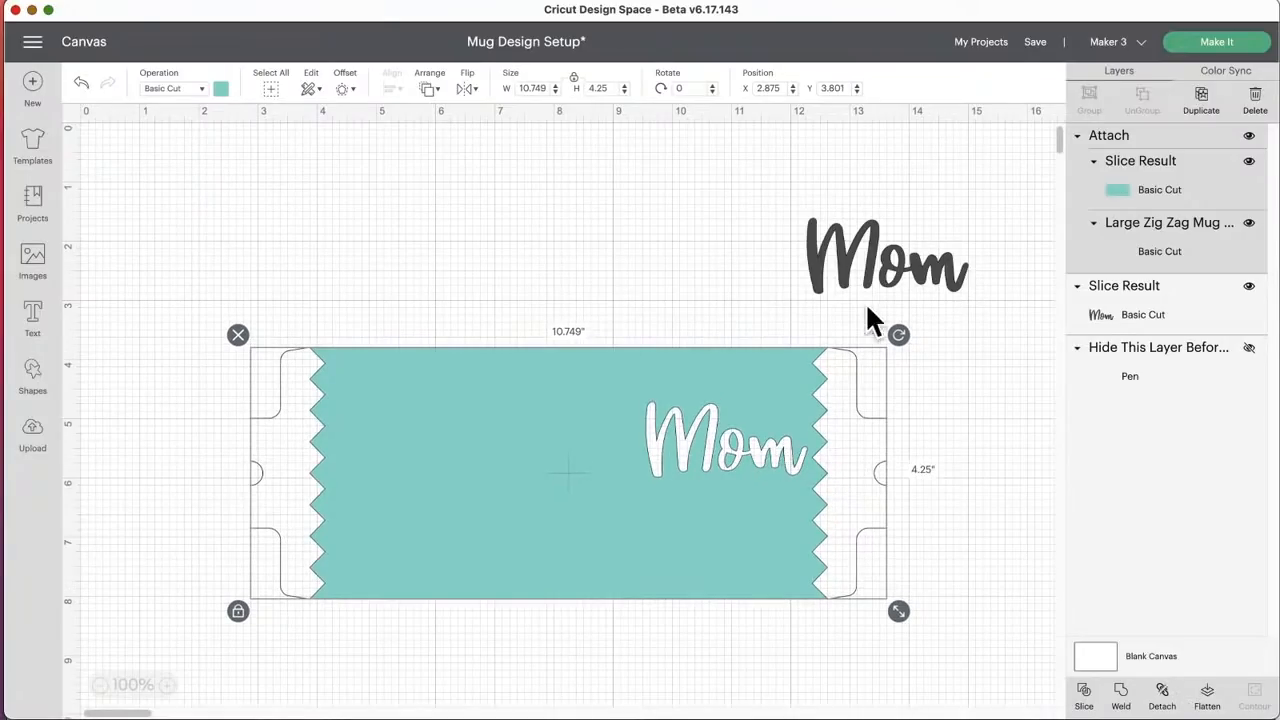
Step: Move the dark Mom slice up to Y 1.142, and open the mat preview with all materials loaded On Mat
{"action": "left_click", "coordinate": [882, 258]}
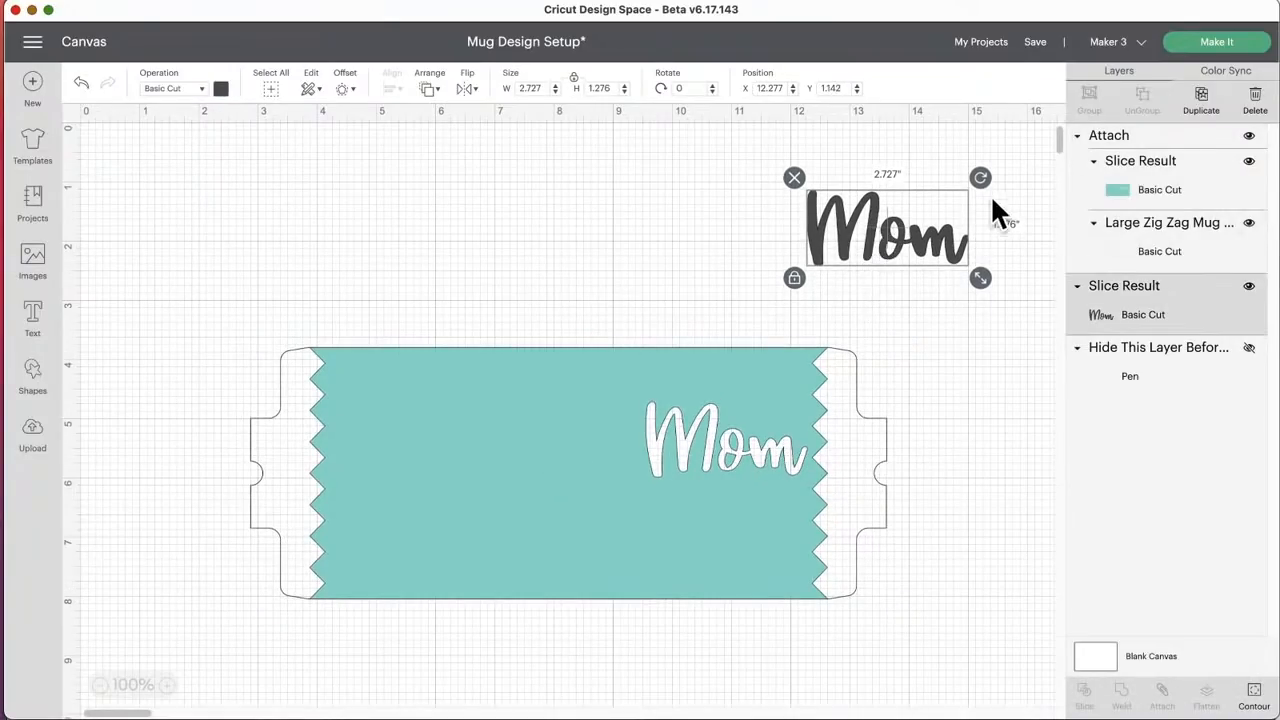
{"action": "left_click", "coordinate": [1225, 45]}
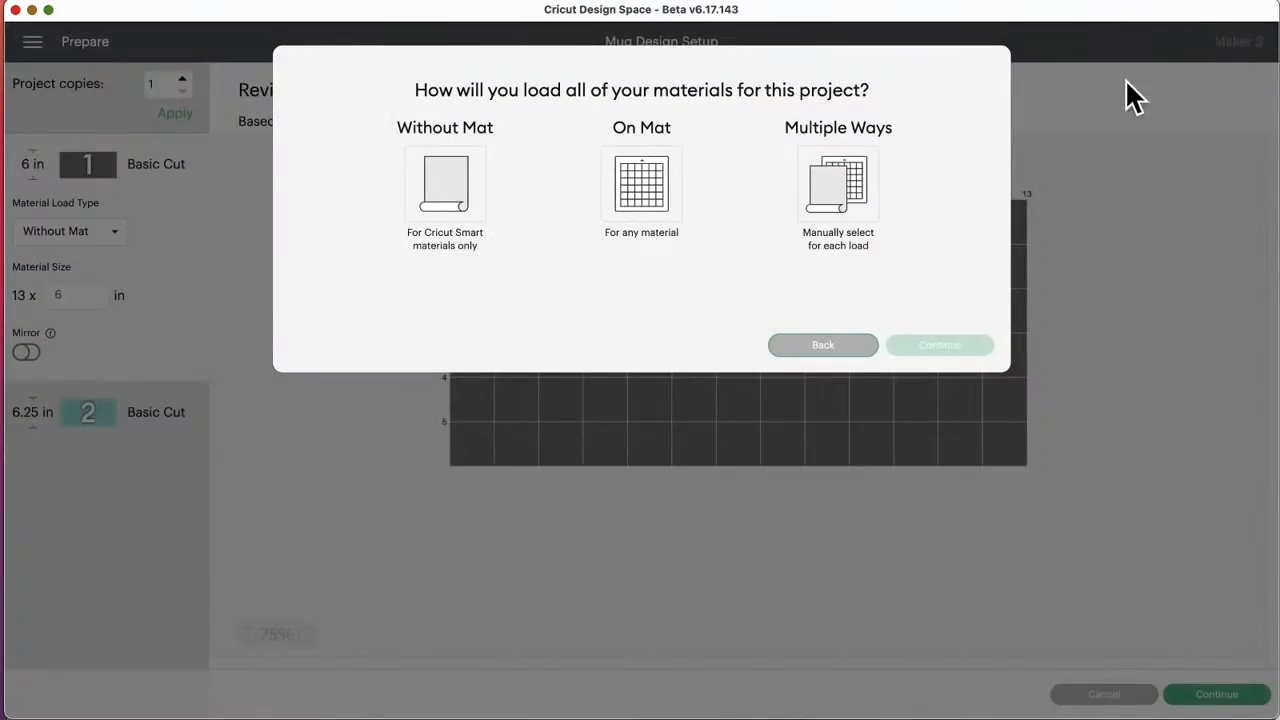
{"action": "left_click", "coordinate": [643, 188]}
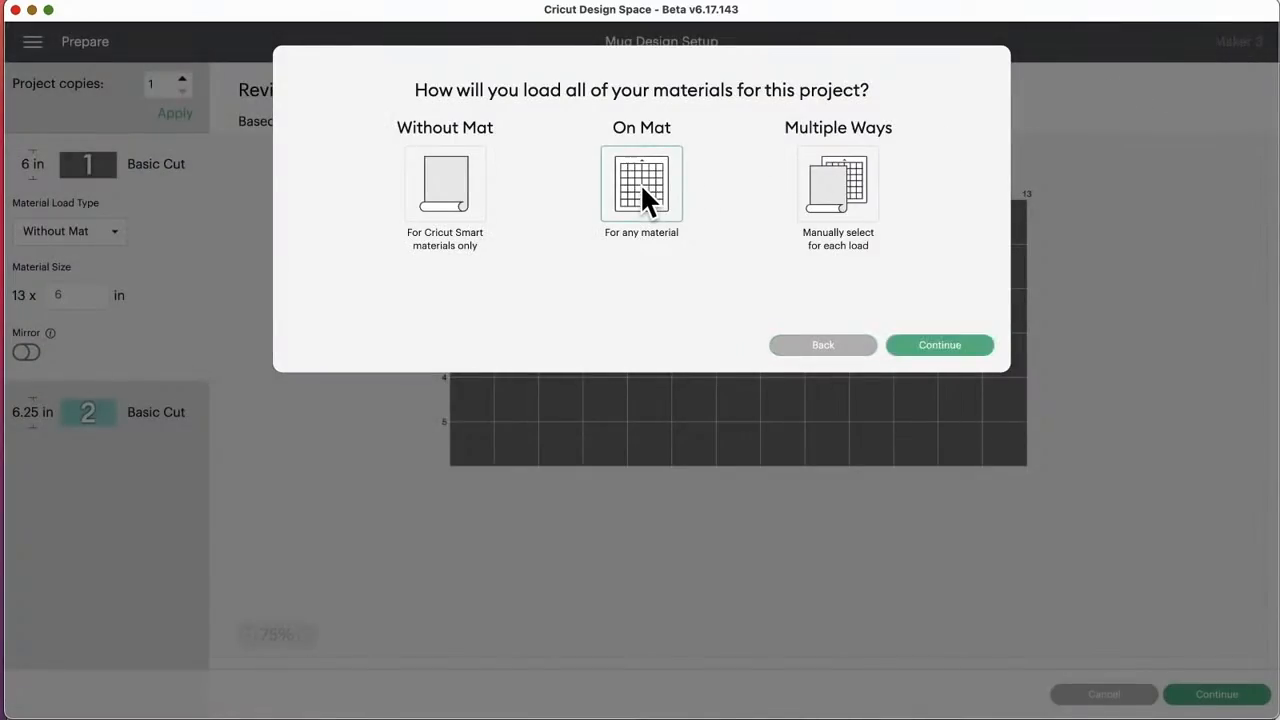
{"action": "left_click", "coordinate": [946, 345]}
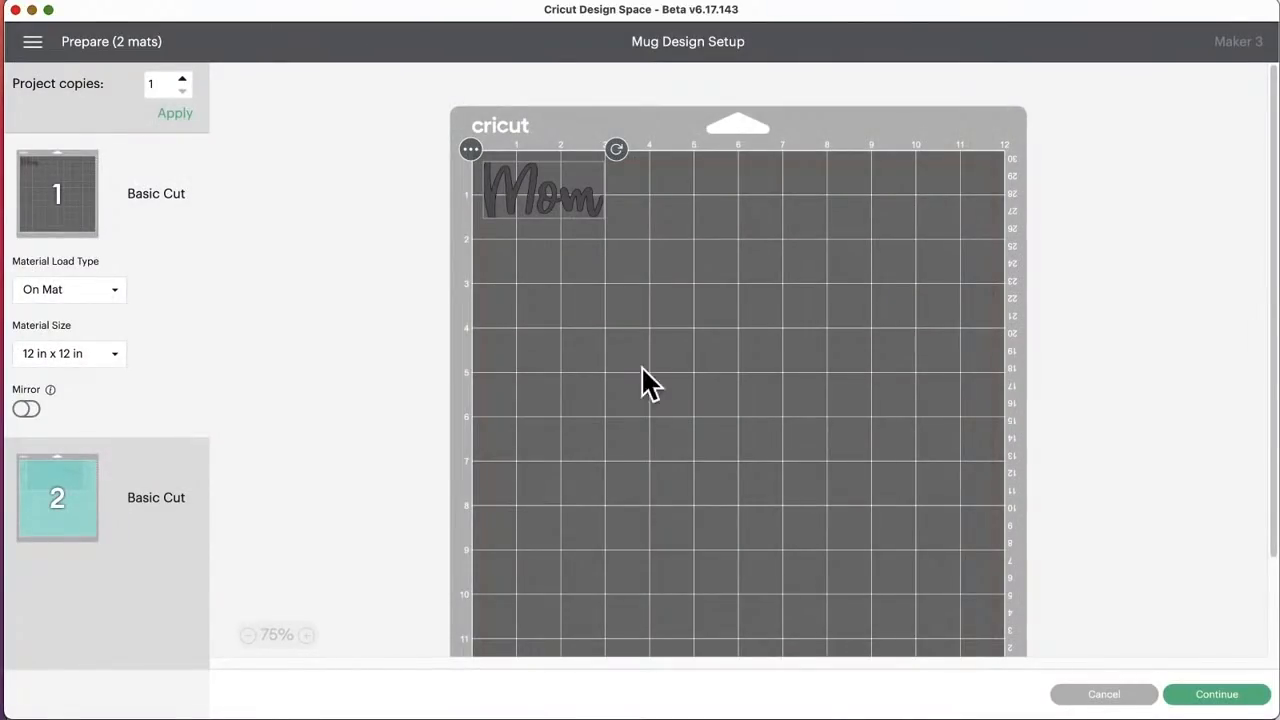
Step: Mirror the teal wrap design on mat 2, and cancel the preparation to return to the canvas
{"action": "left_click", "coordinate": [60, 497]}
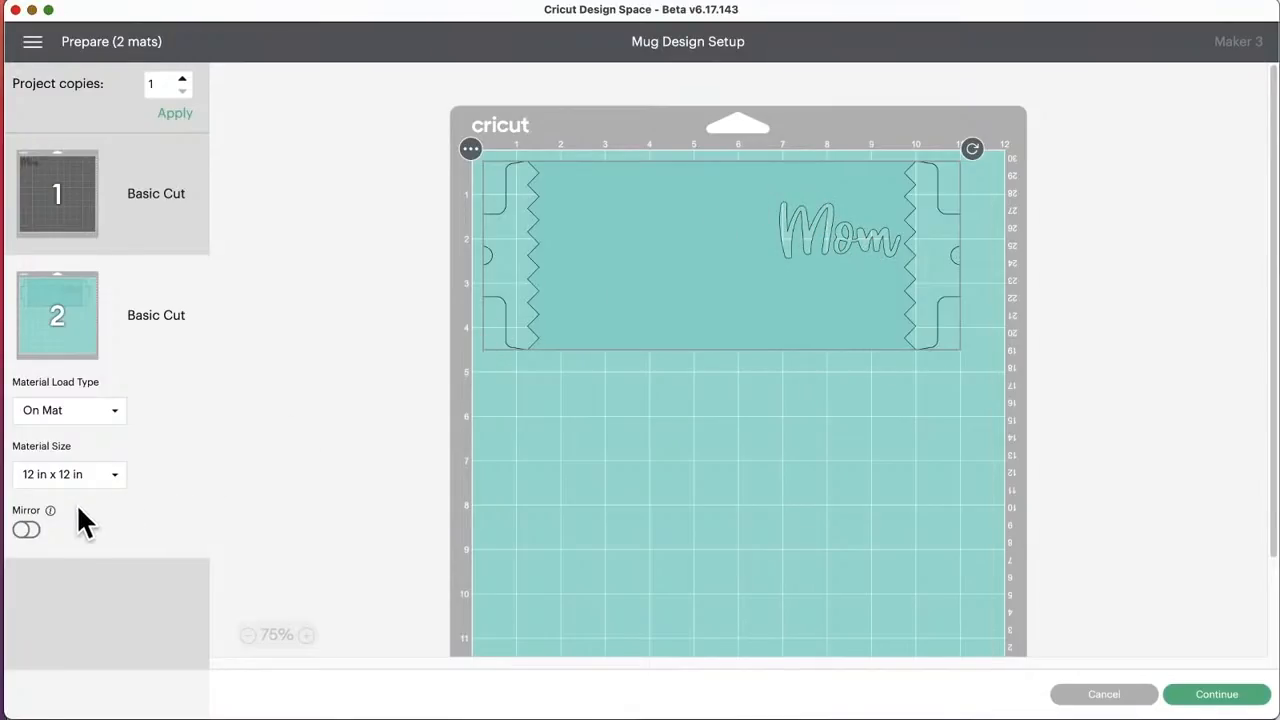
{"action": "left_click", "coordinate": [27, 532]}
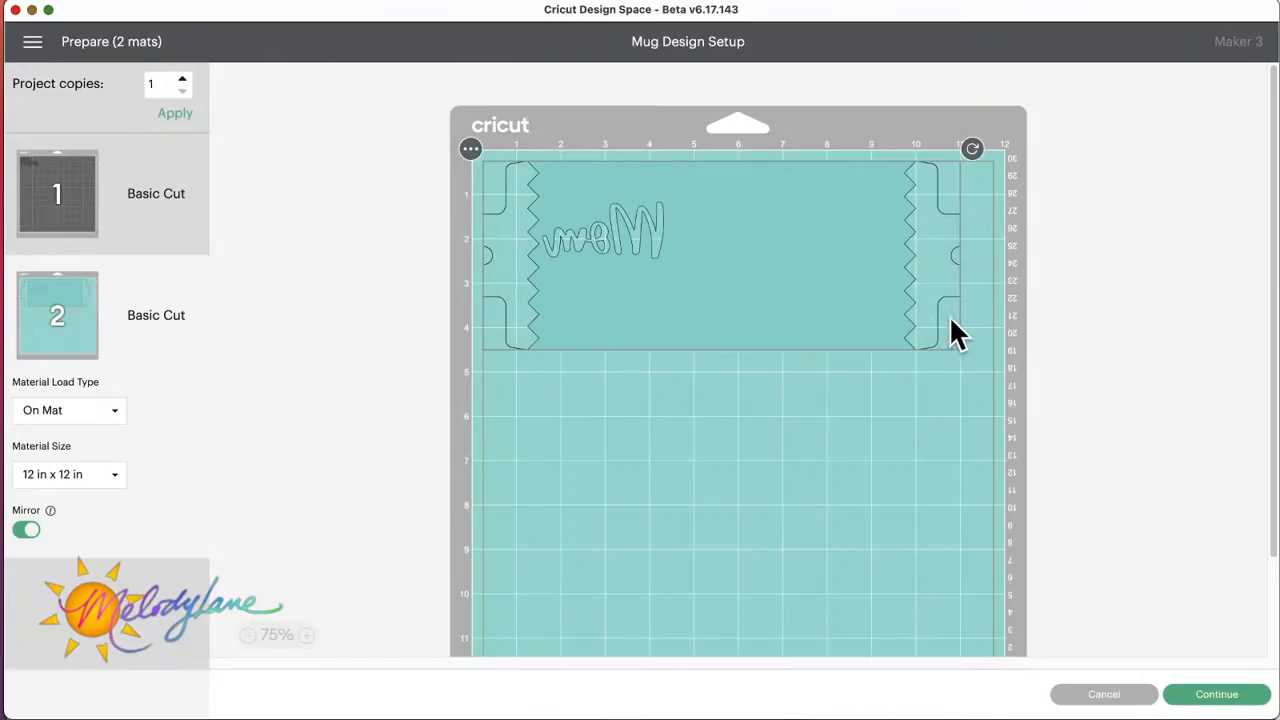
{"action": "left_click", "coordinate": [1112, 698]}
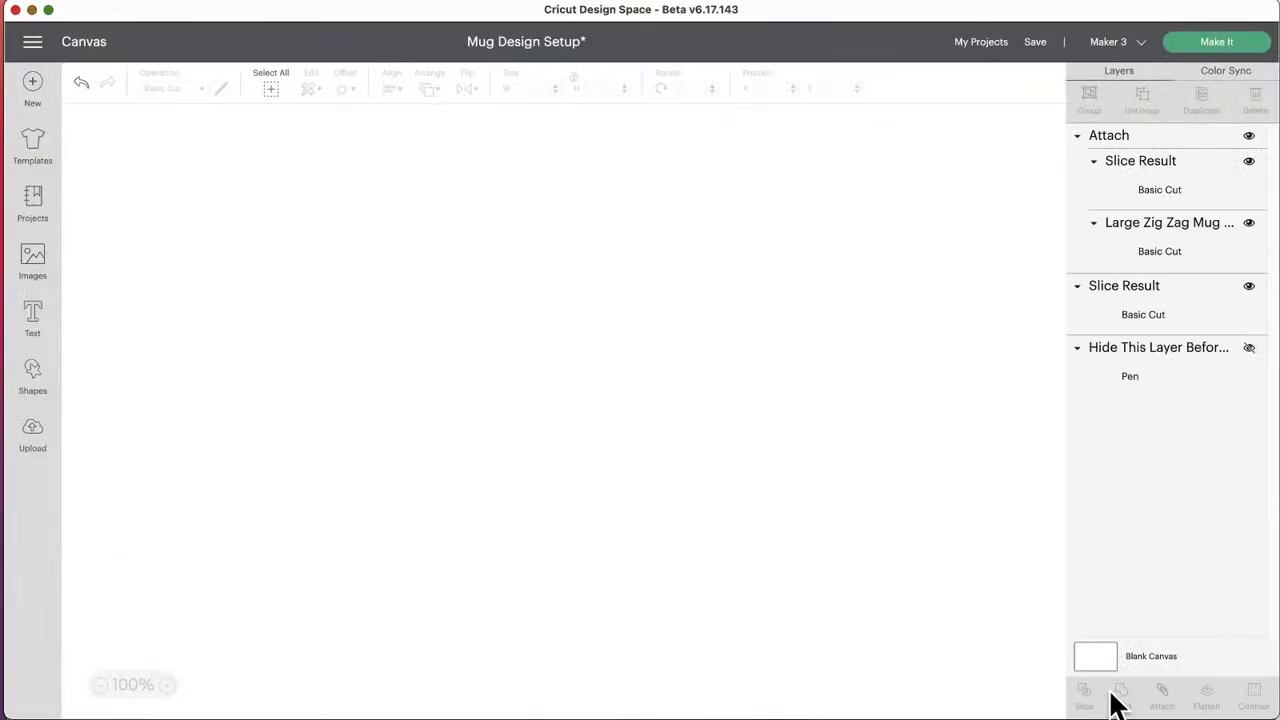
Step: Undo the attaching, centering, deletion, moves and slice, back to the dark Mom text on the unsliced teal wrap
{"action": "left_click", "coordinate": [80, 88]}
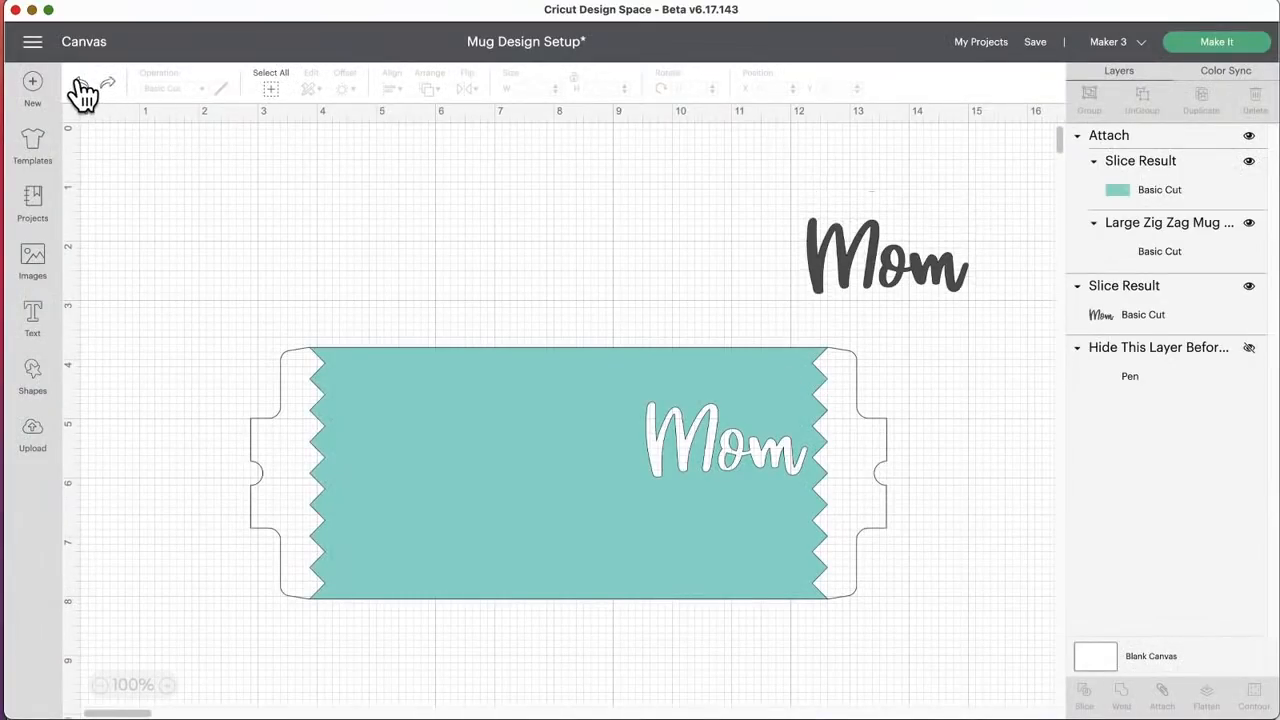
{"action": "left_click", "coordinate": [80, 88]}
{"action": "left_click", "coordinate": [80, 88]}
{"action": "left_click", "coordinate": [80, 88]}
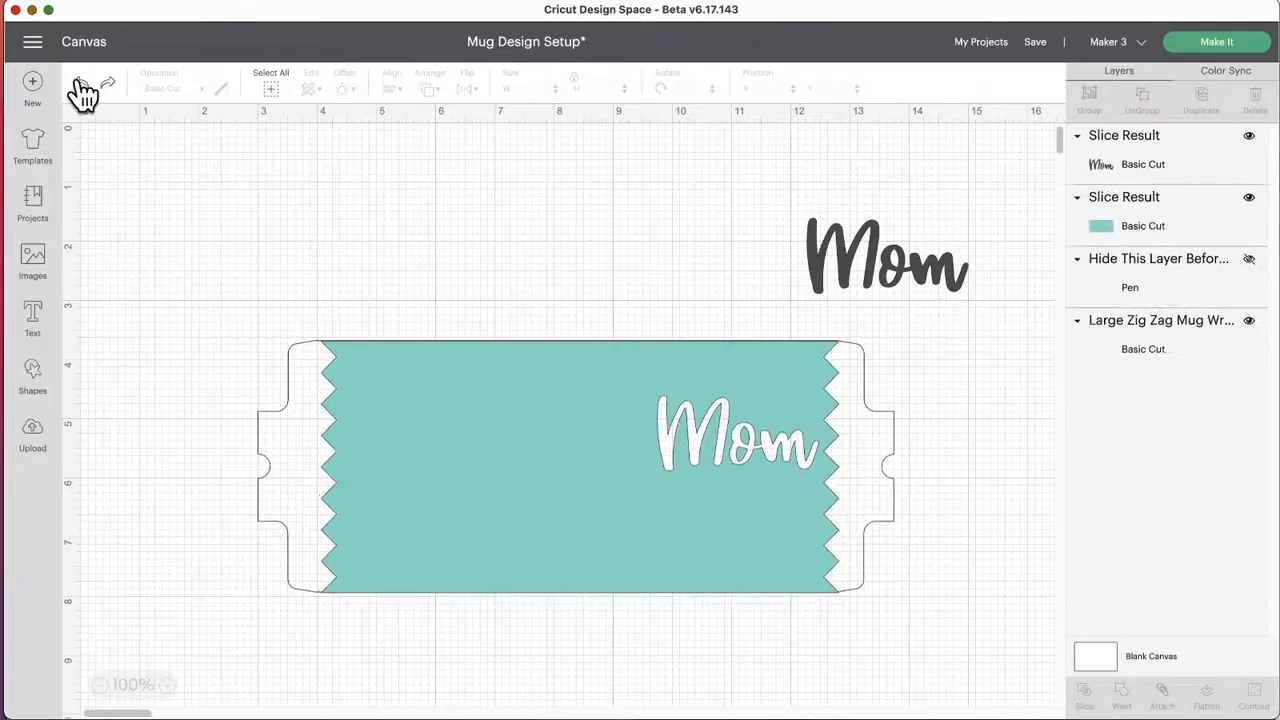
{"action": "left_click", "coordinate": [80, 88]}
{"action": "left_click", "coordinate": [80, 88]}
{"action": "left_click", "coordinate": [80, 88]}
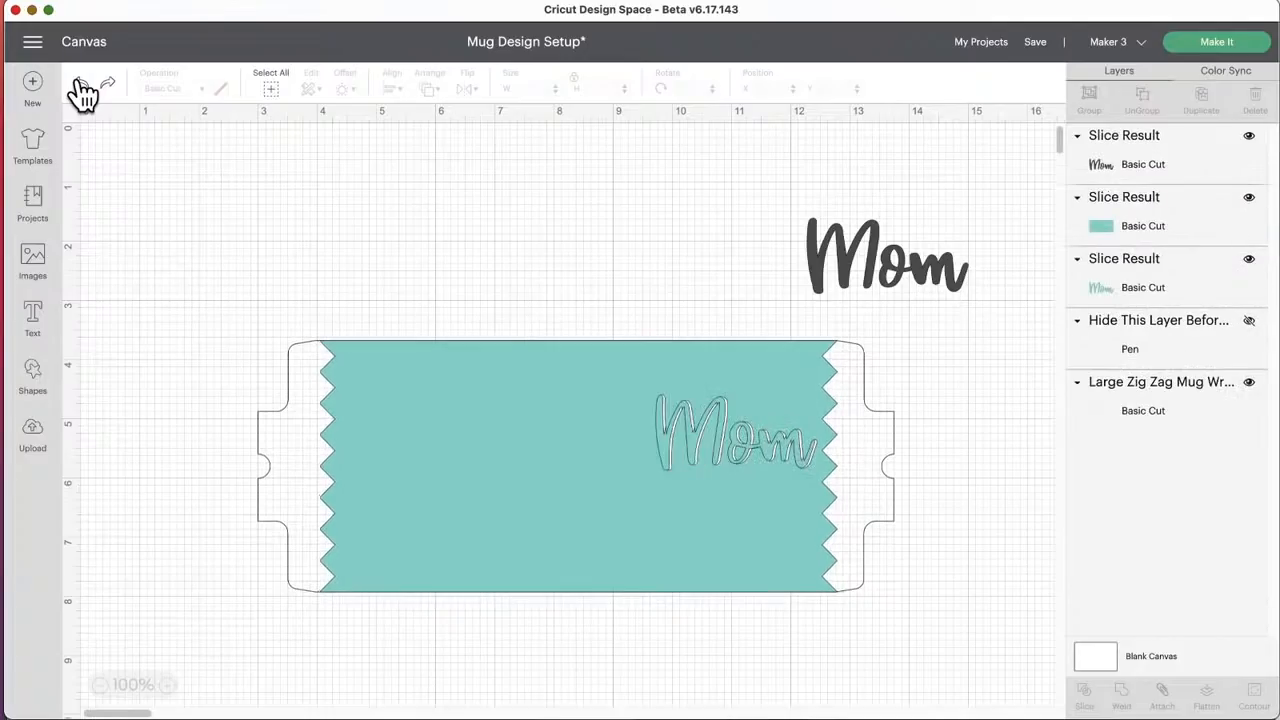
{"action": "left_click", "coordinate": [80, 88]}
{"action": "left_click", "coordinate": [80, 88]}
{"action": "left_click", "coordinate": [80, 88]}
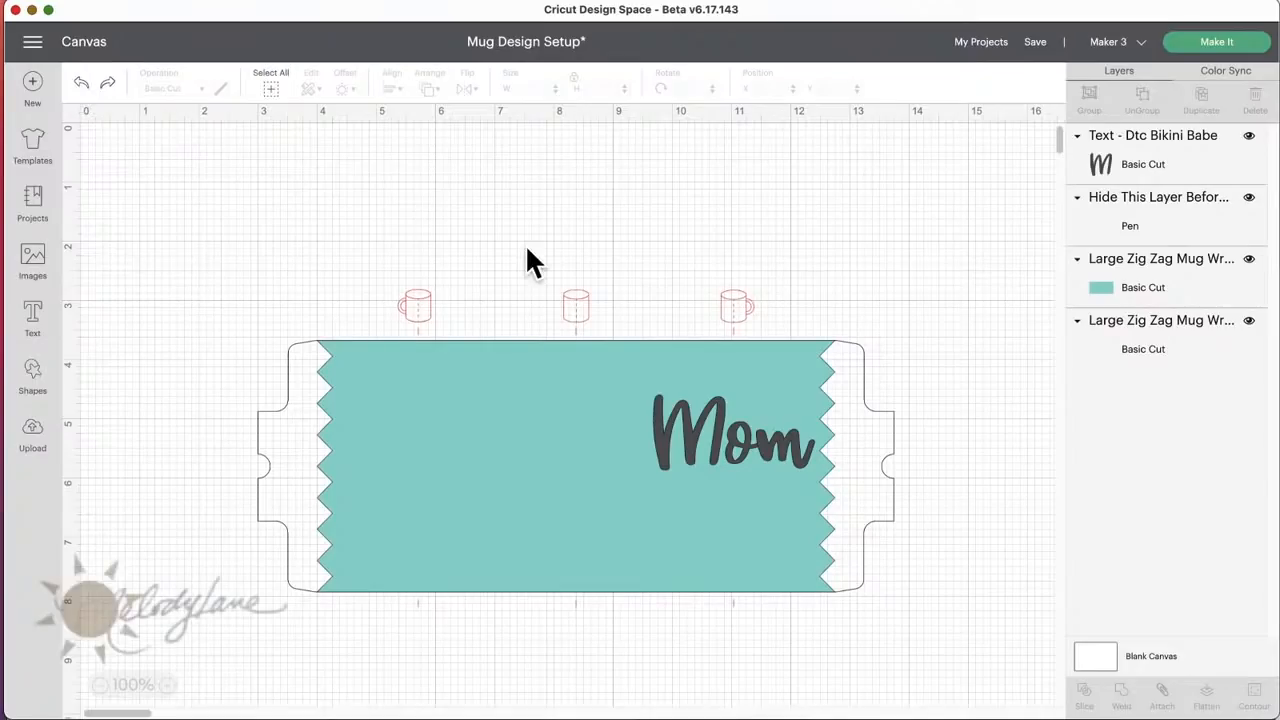
Step: Move the Mom text below the mug wrap, and hide the pen guide layer with the mug icons
{"action": "left_click_drag", "start_coordinate": [675, 395], "coordinate": [719, 636]}
{"action": "left_click", "coordinate": [744, 300]}
{"action": "left_click", "coordinate": [1249, 197]}
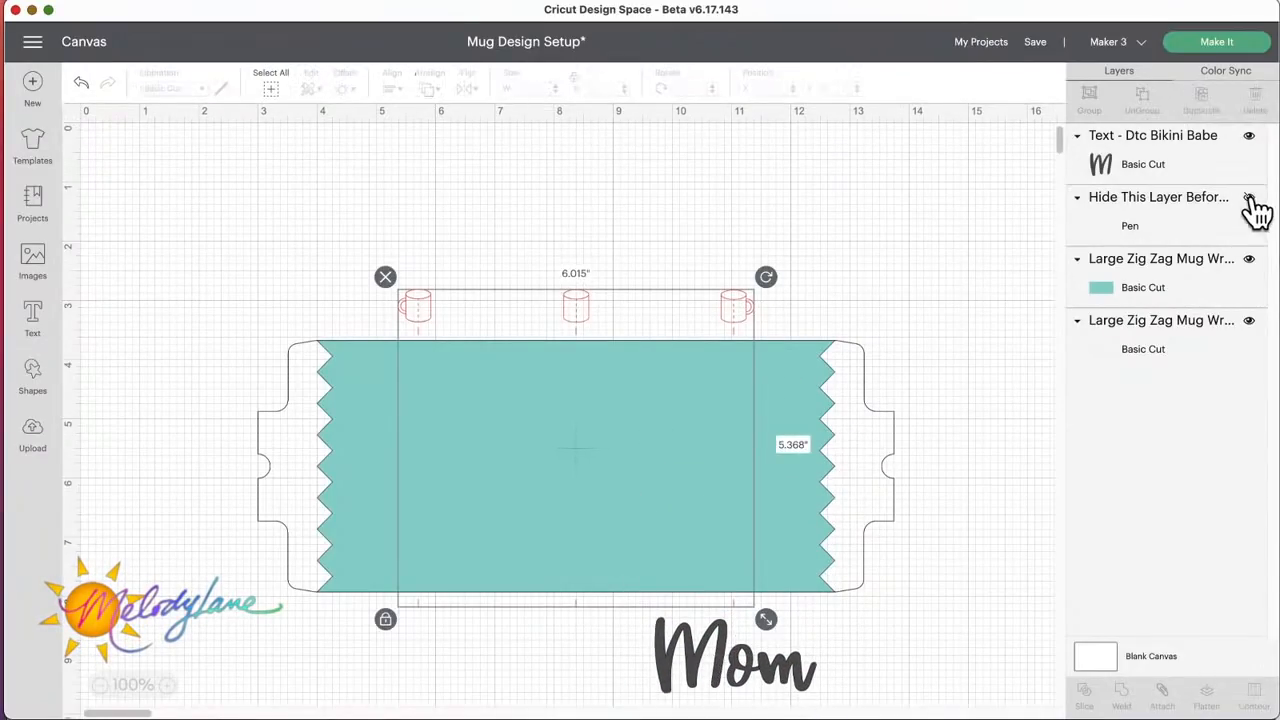
Step: Separate the wrap layers by moving the outer outline below and placing the teal zig zag wrap at X 3.929, Y 2.169
{"action": "left_click", "coordinate": [461, 422]}
{"action": "left_click_drag", "start_coordinate": [456, 405], "coordinate": [432, 259]}
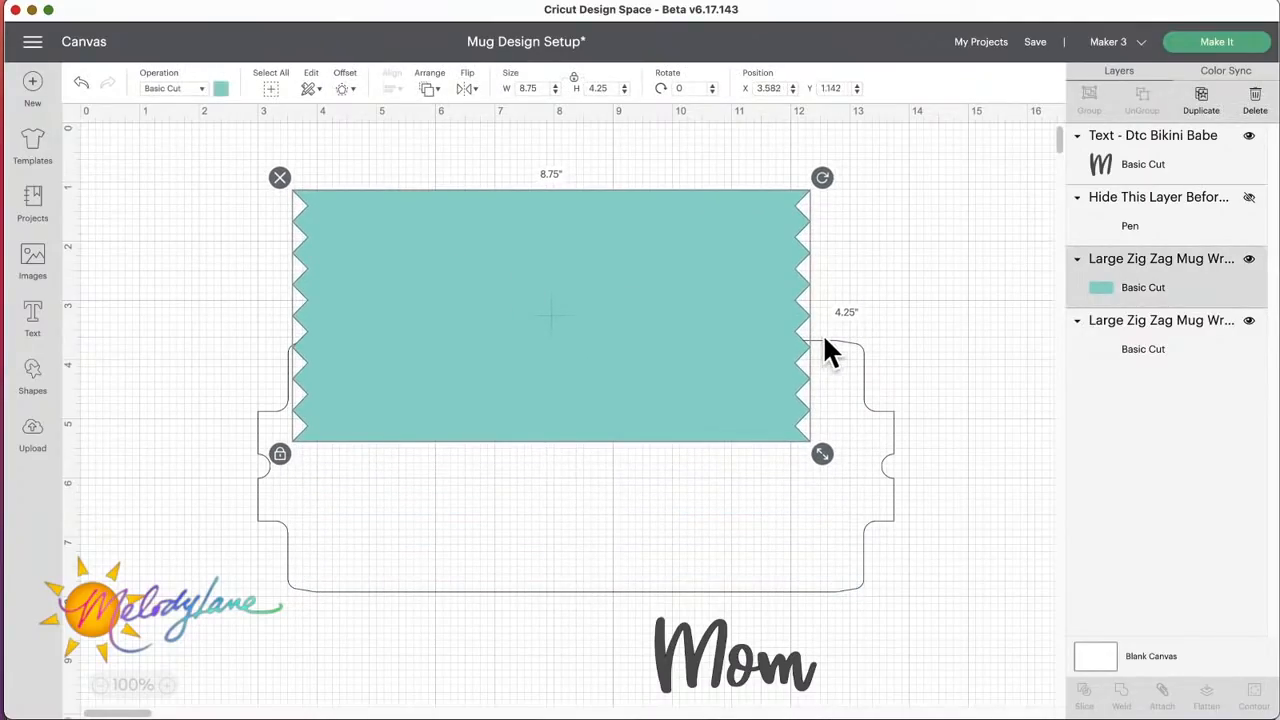
{"action": "left_click_drag", "start_coordinate": [850, 375], "coordinate": [934, 671]}
{"action": "left_click_drag", "start_coordinate": [486, 286], "coordinate": [508, 334]}
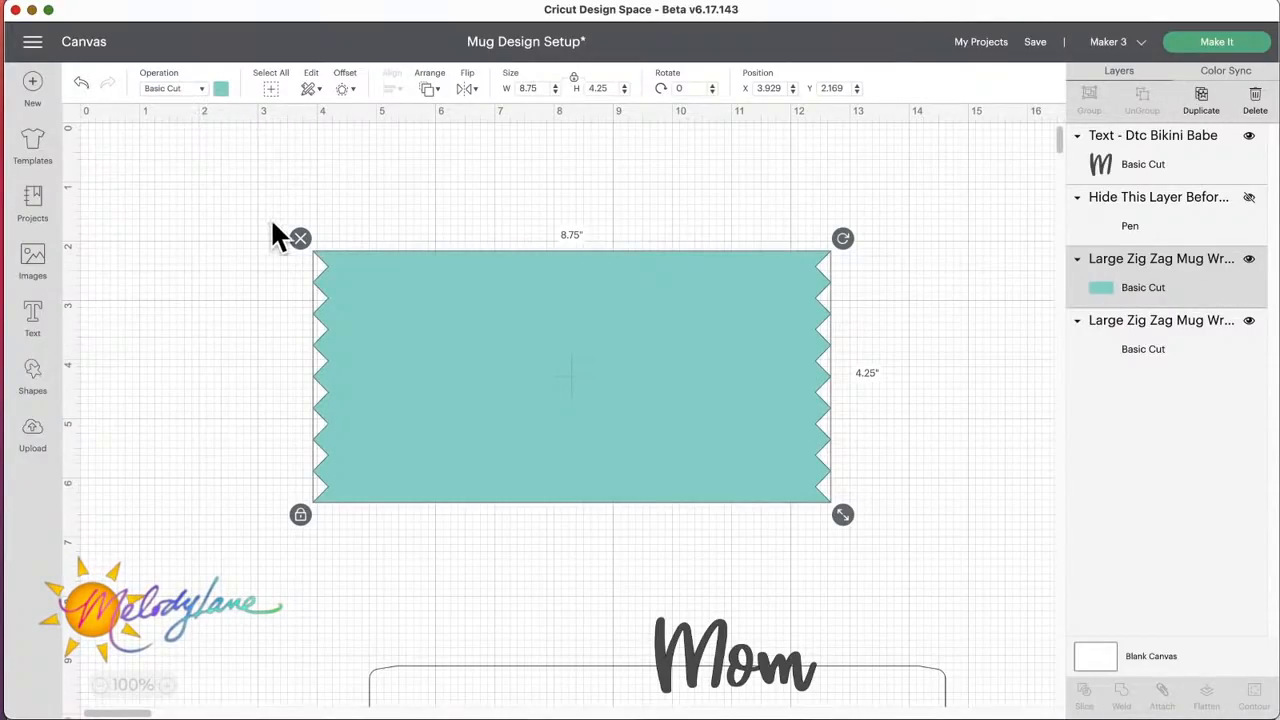
Step: Set the teal zig zag wrap's operation to Print Then Cut, Standard
{"action": "left_click", "coordinate": [199, 87]}
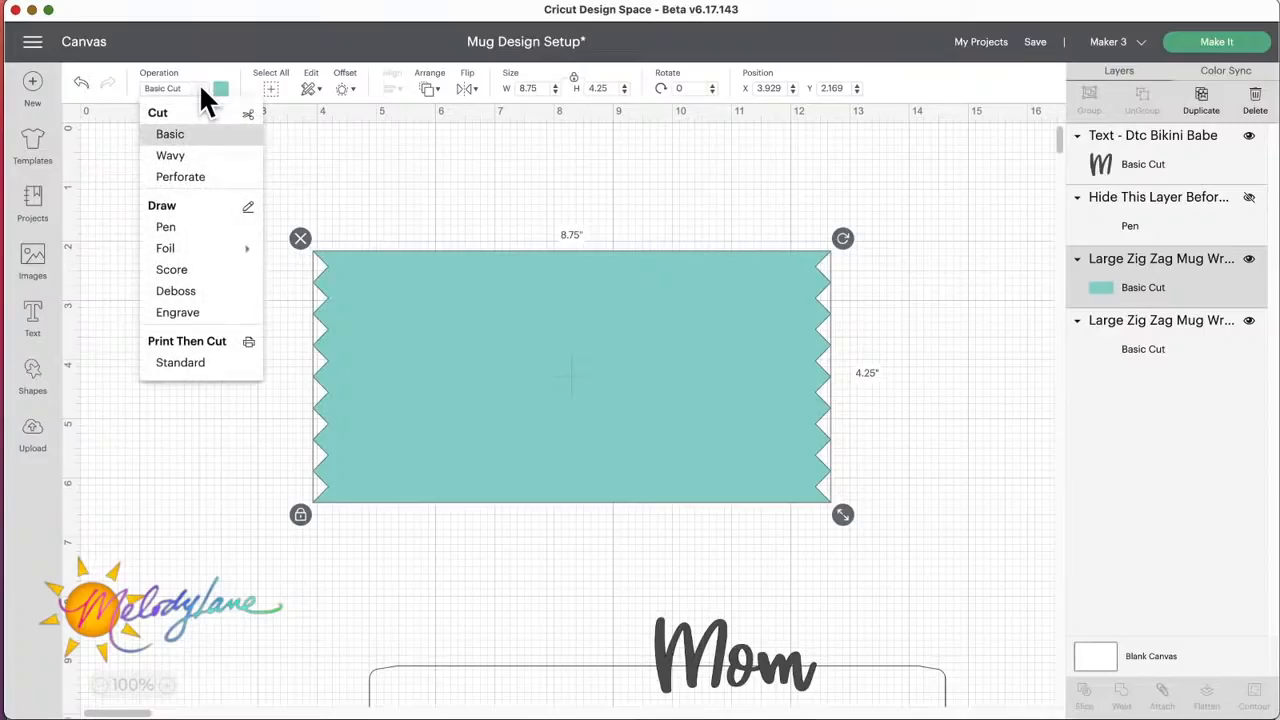
{"action": "left_click", "coordinate": [189, 365]}
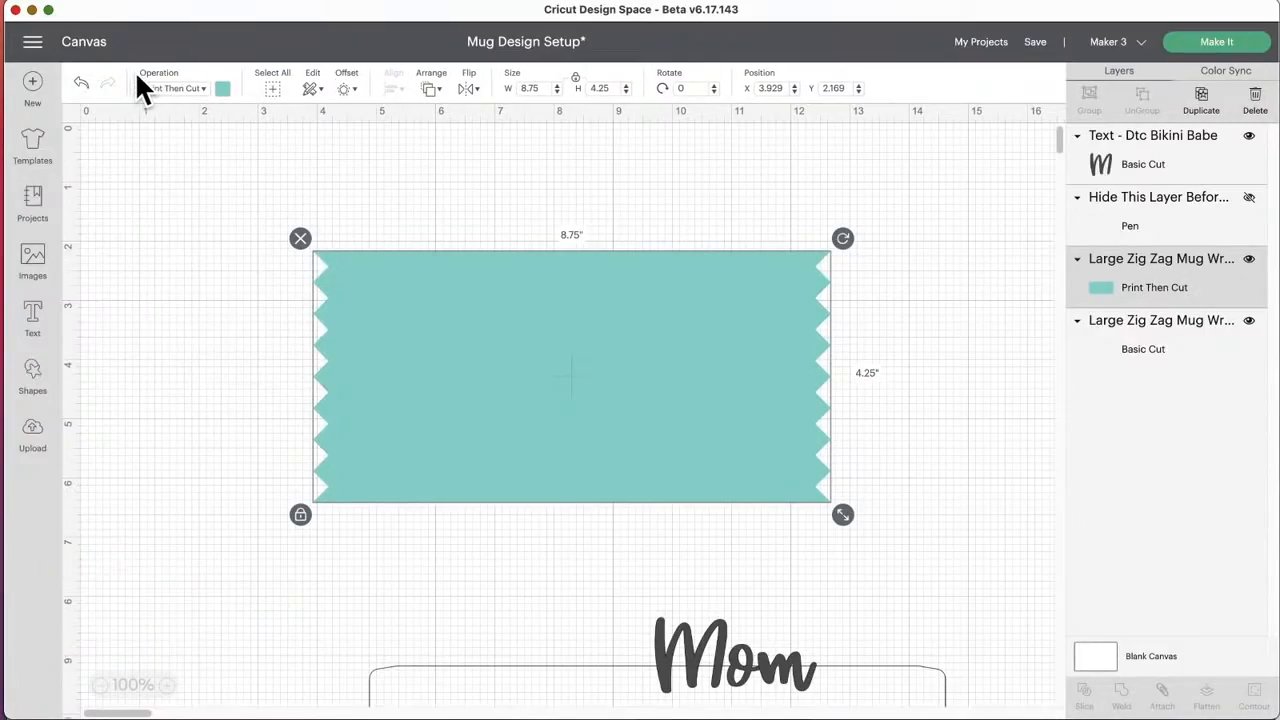
{"action": "left_click", "coordinate": [195, 88]}
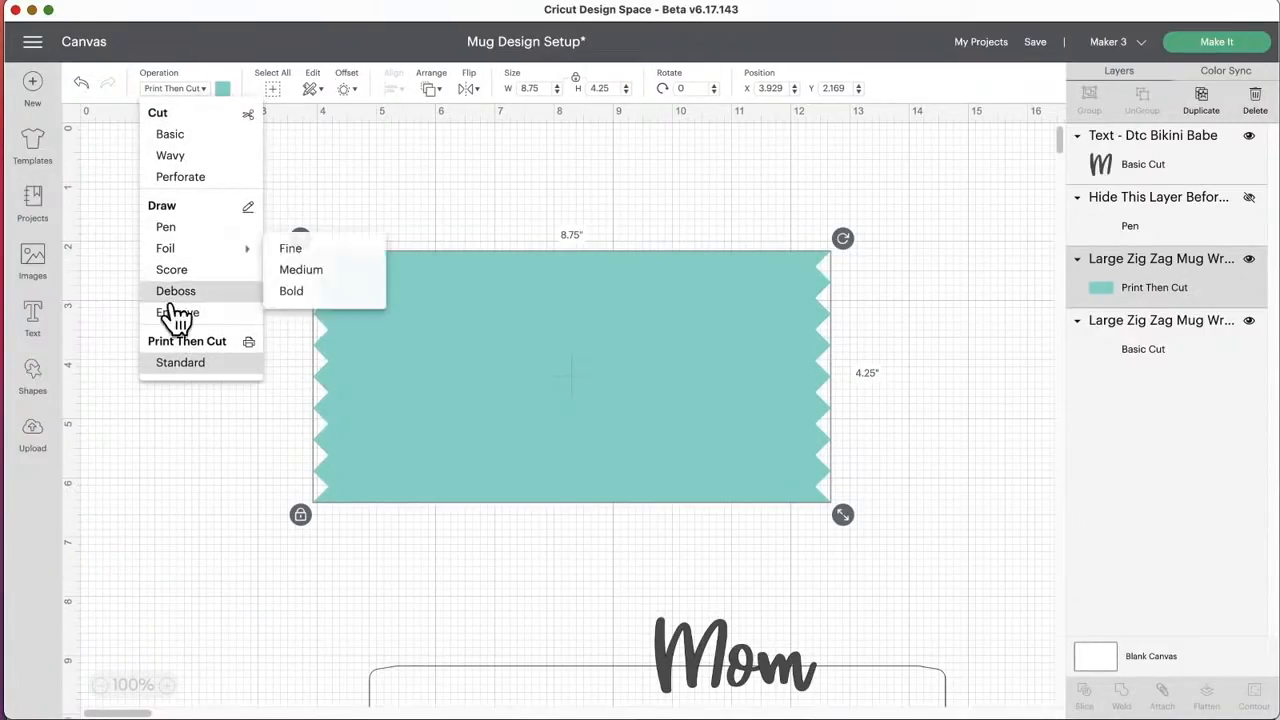
{"action": "left_click", "coordinate": [181, 366]}
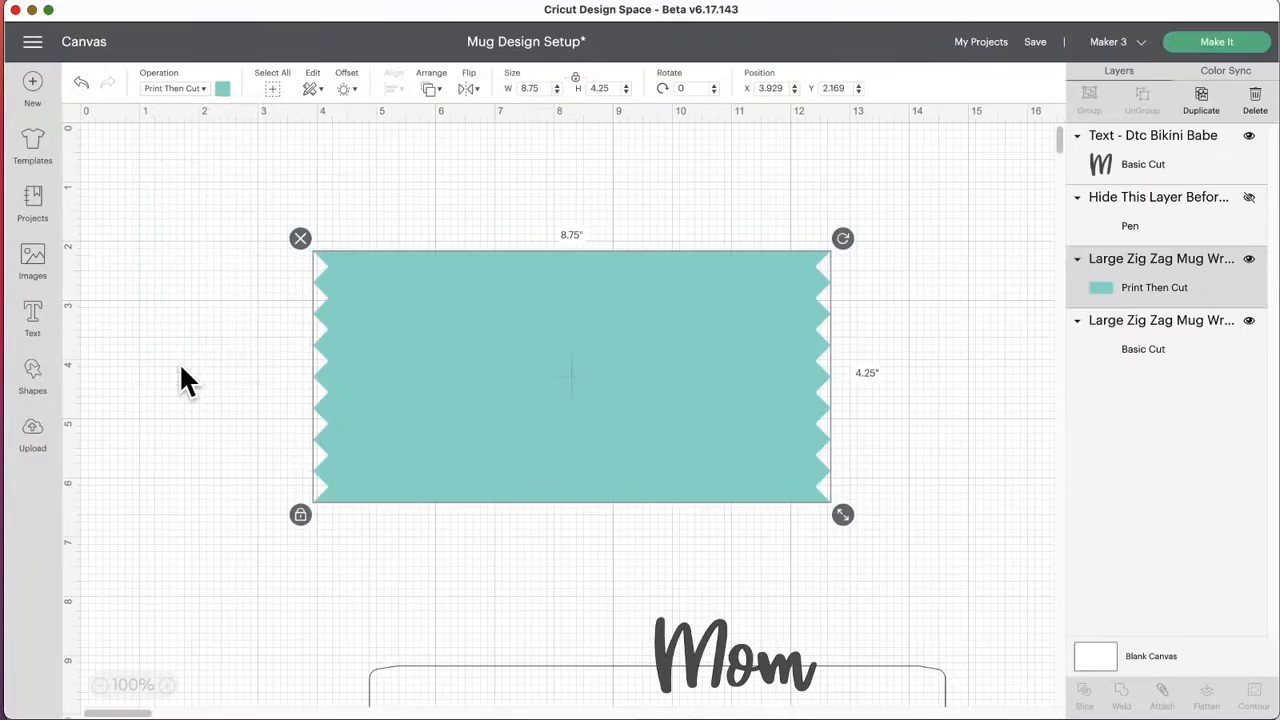
Step: Set the teal zig zag wrap's print type to Pattern
{"action": "left_click", "coordinate": [222, 89]}
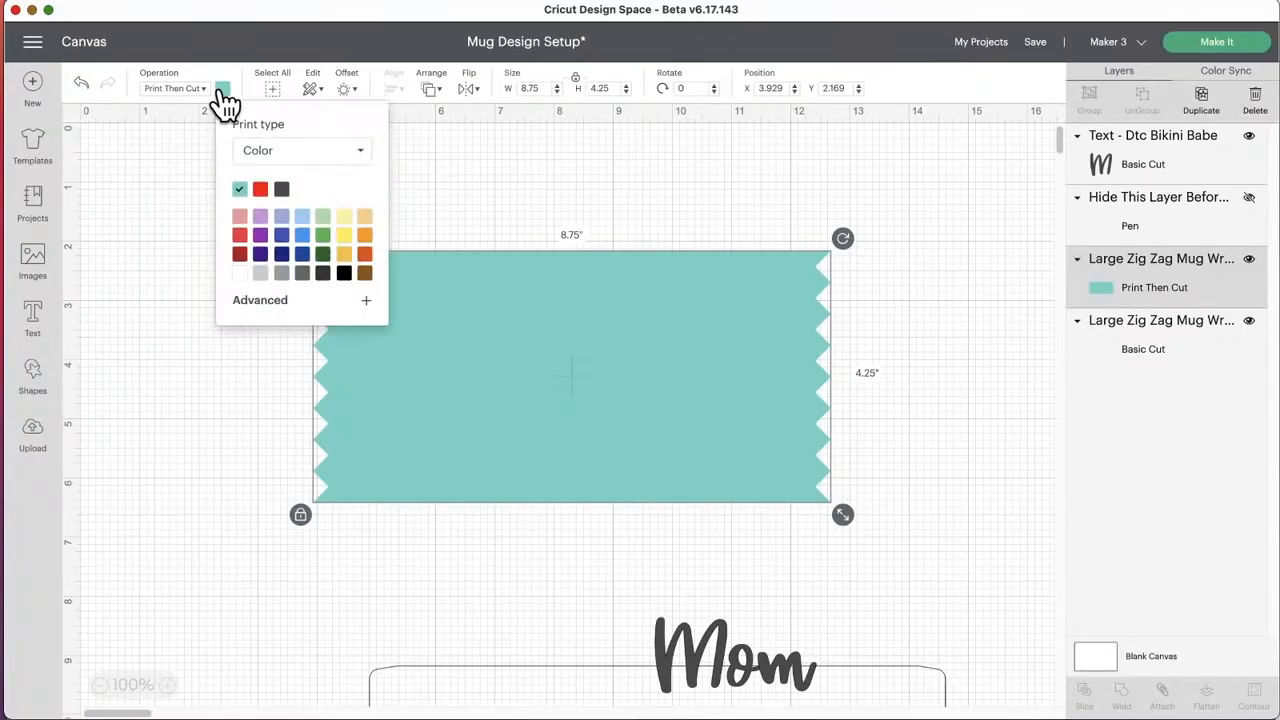
{"action": "left_click", "coordinate": [360, 152]}
{"action": "left_click", "coordinate": [270, 203]}
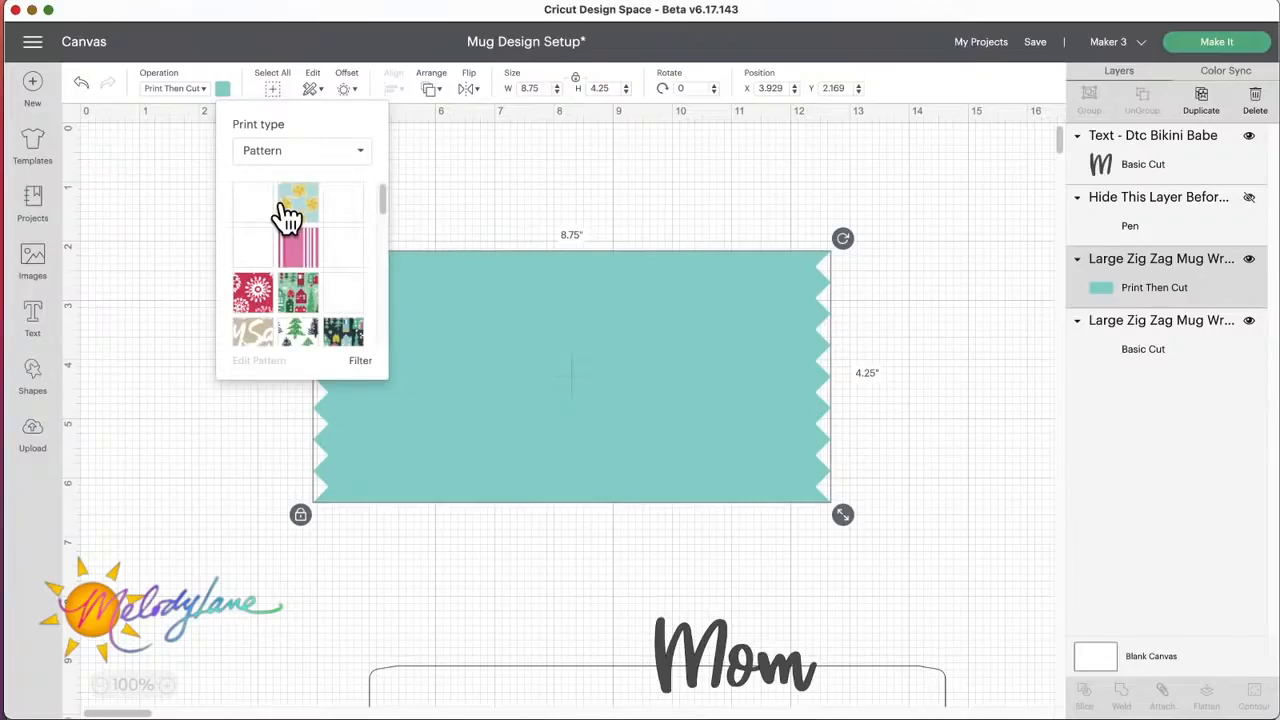
Step: Browse the patterns and fill the zig zag wrap with the photo of a family group in white clothes with gold and silver balloons
{"action": "scroll", "coordinate": [295, 260], "scroll_direction": "down", "scroll_amount": 5}
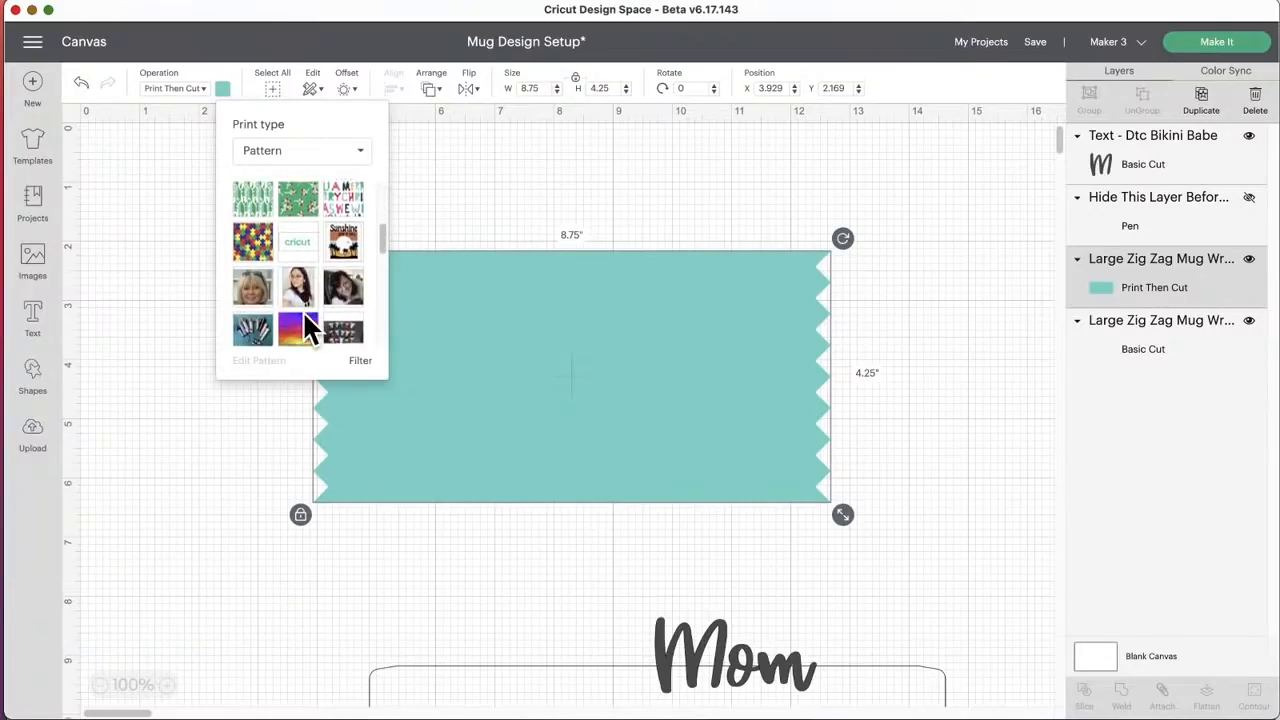
{"action": "scroll", "coordinate": [304, 314], "scroll_direction": "down", "scroll_amount": 8}
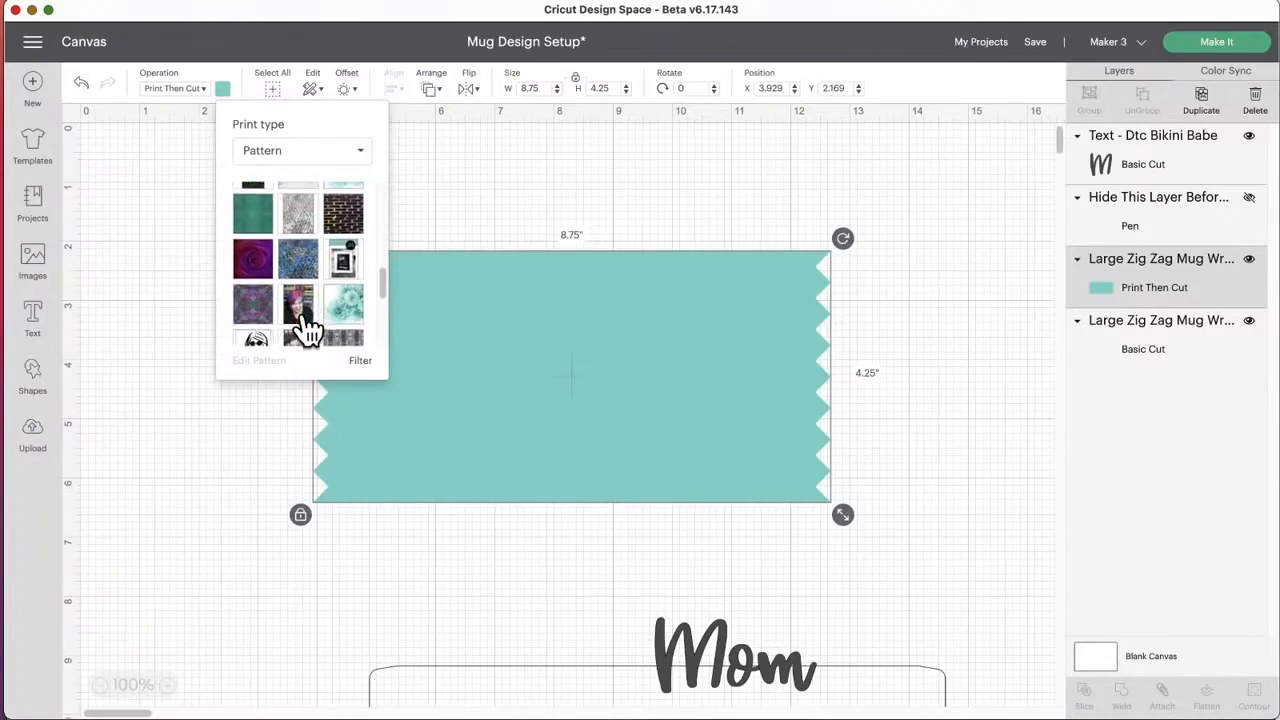
{"action": "scroll", "coordinate": [304, 330], "scroll_direction": "down", "scroll_amount": 8}
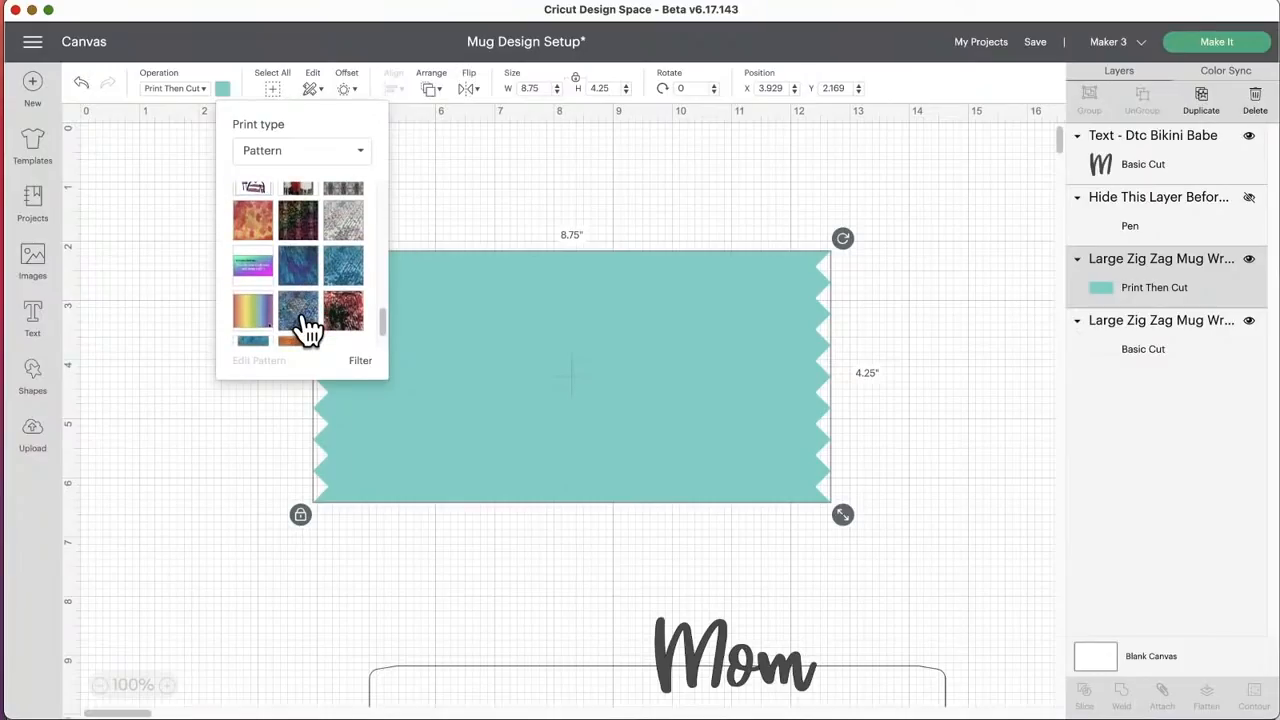
{"action": "scroll", "coordinate": [306, 330], "scroll_direction": "down", "scroll_amount": 2}
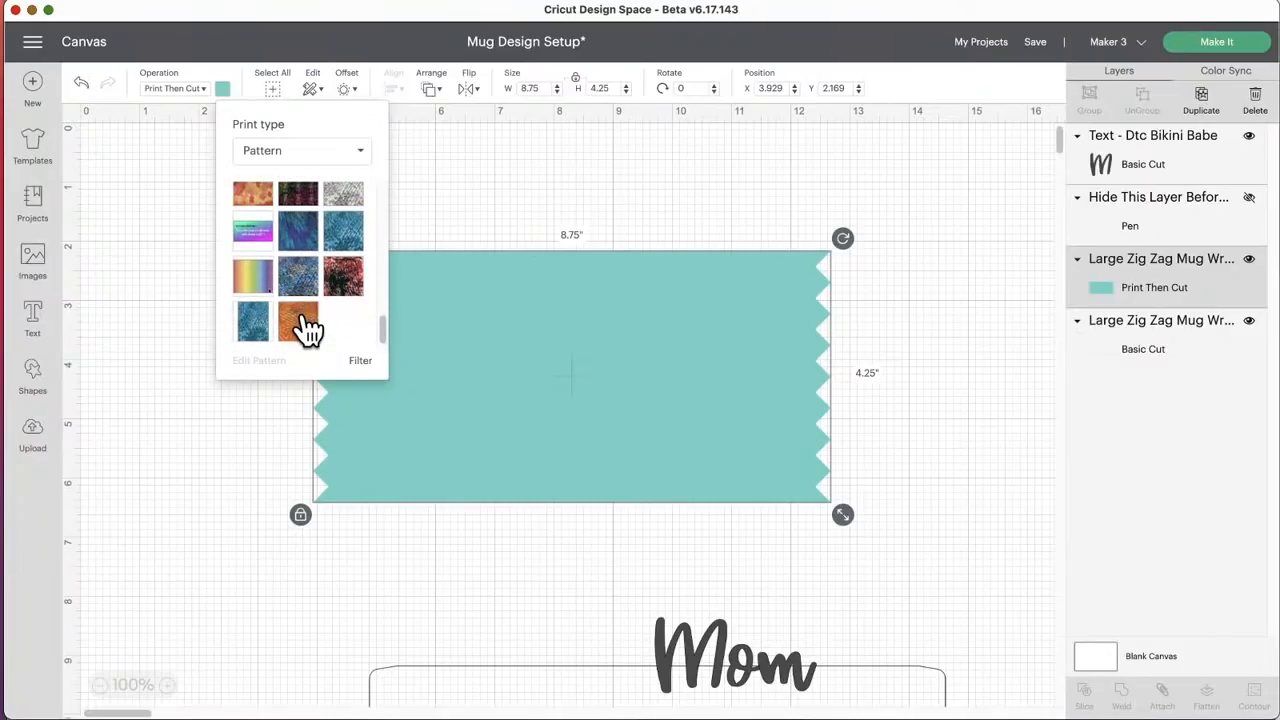
{"action": "scroll", "coordinate": [307, 330], "scroll_direction": "up", "scroll_amount": 5}
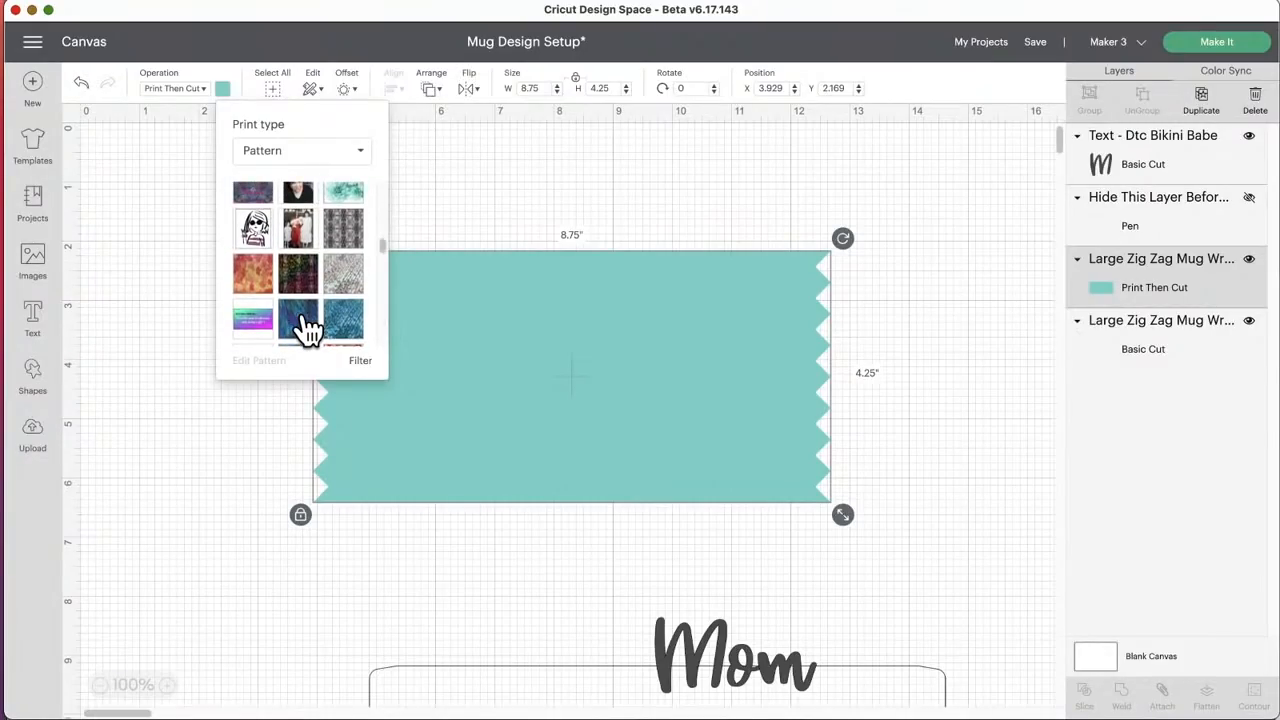
{"action": "scroll", "coordinate": [306, 325], "scroll_direction": "down", "scroll_amount": 3}
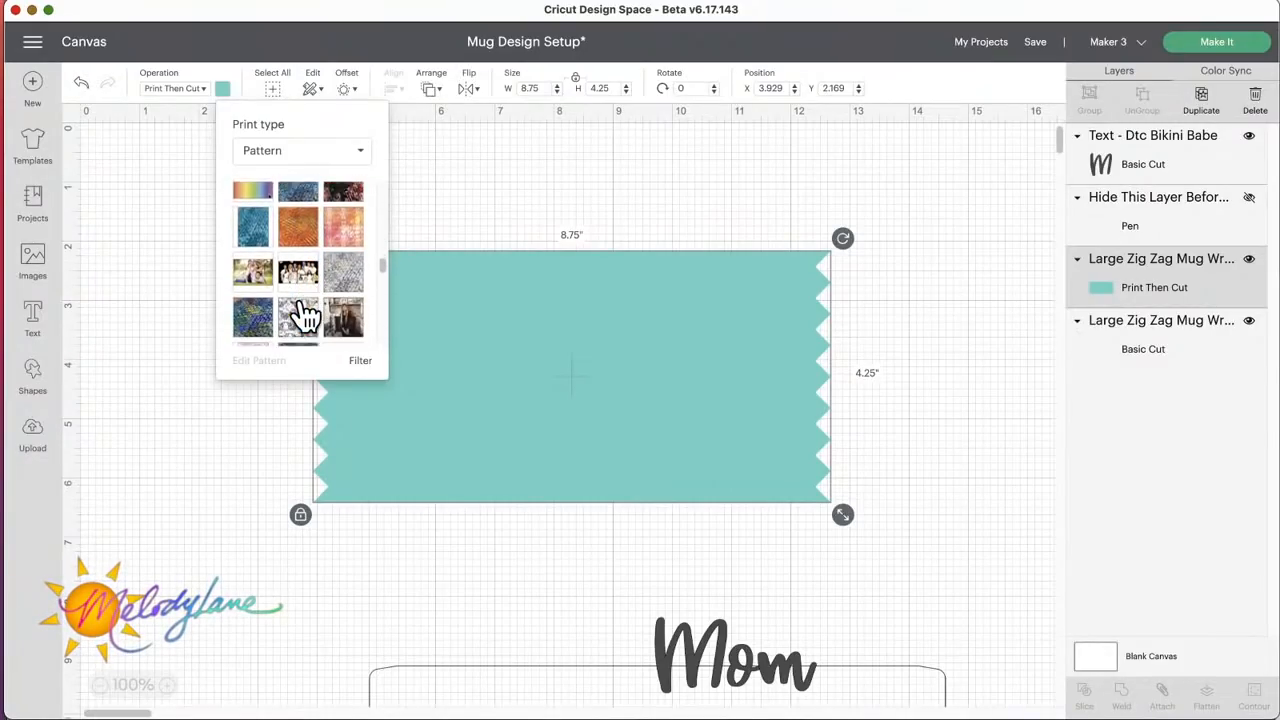
{"action": "scroll", "coordinate": [306, 315], "scroll_direction": "down", "scroll_amount": 4}
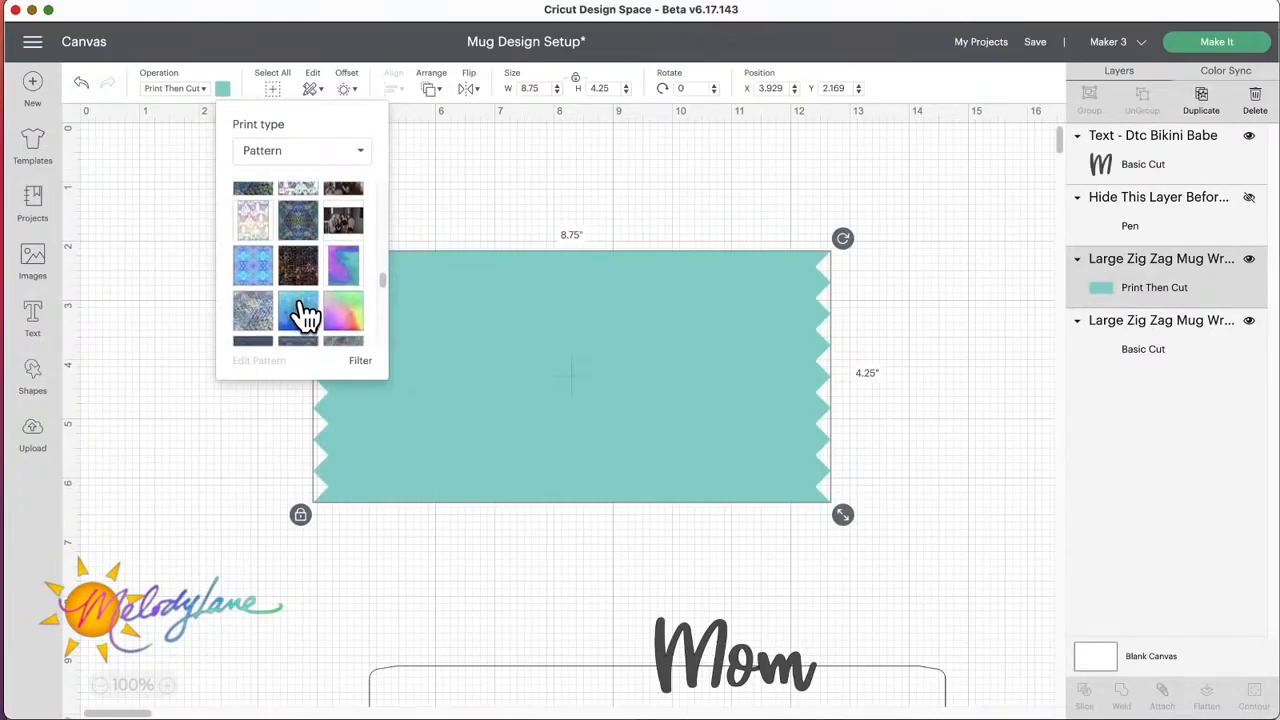
{"action": "scroll", "coordinate": [306, 315], "scroll_direction": "down", "scroll_amount": 5}
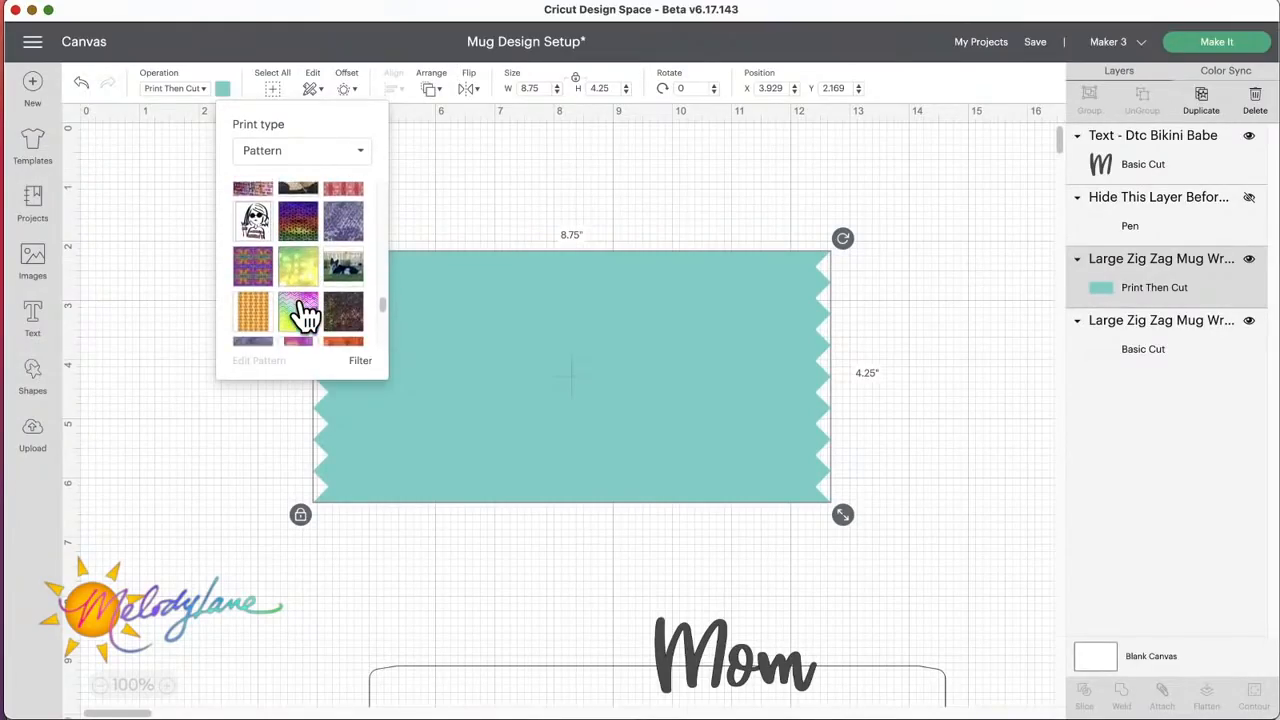
{"action": "scroll", "coordinate": [306, 315], "scroll_direction": "down", "scroll_amount": 5}
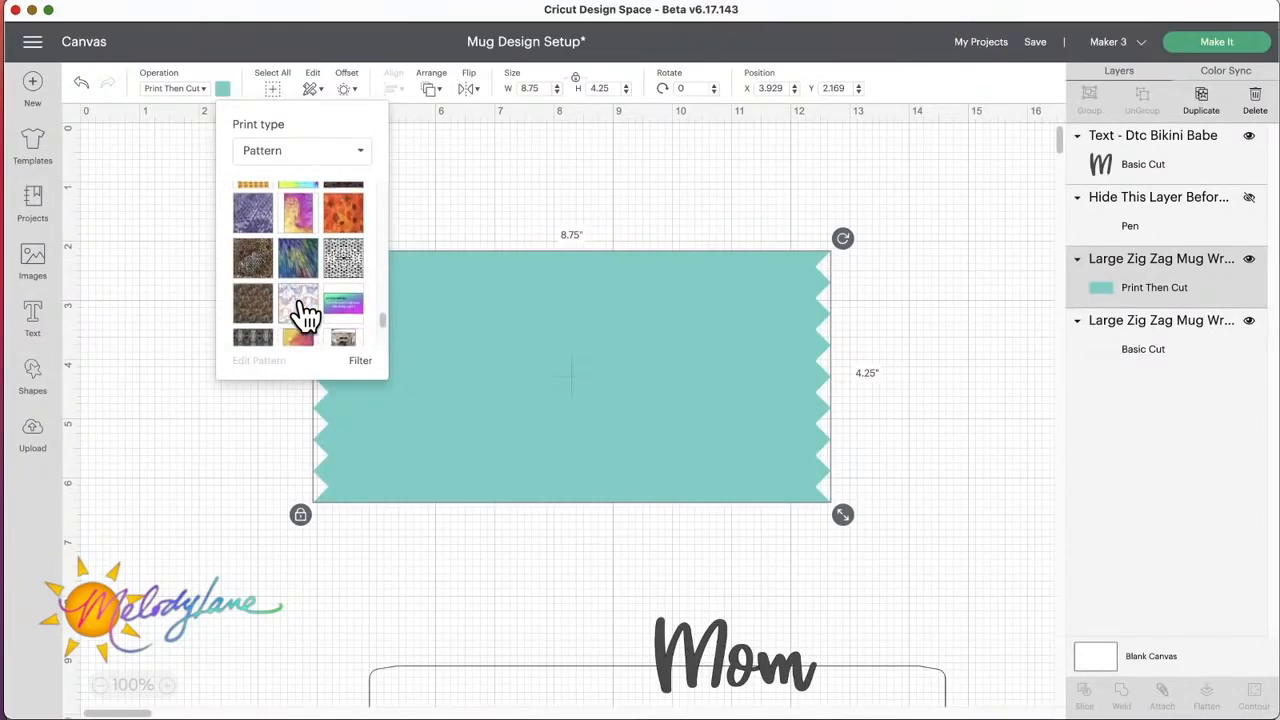
{"action": "scroll", "coordinate": [306, 315], "scroll_direction": "down", "scroll_amount": 5}
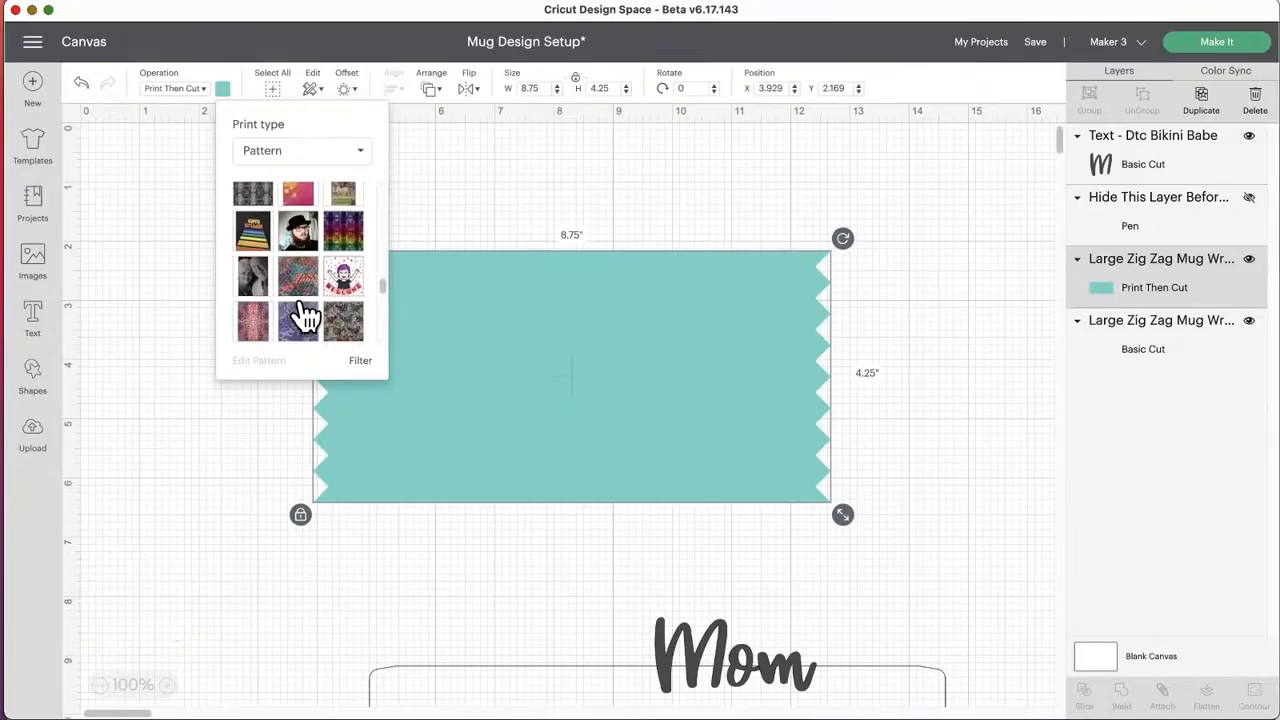
{"action": "scroll", "coordinate": [306, 316], "scroll_direction": "up", "scroll_amount": 2}
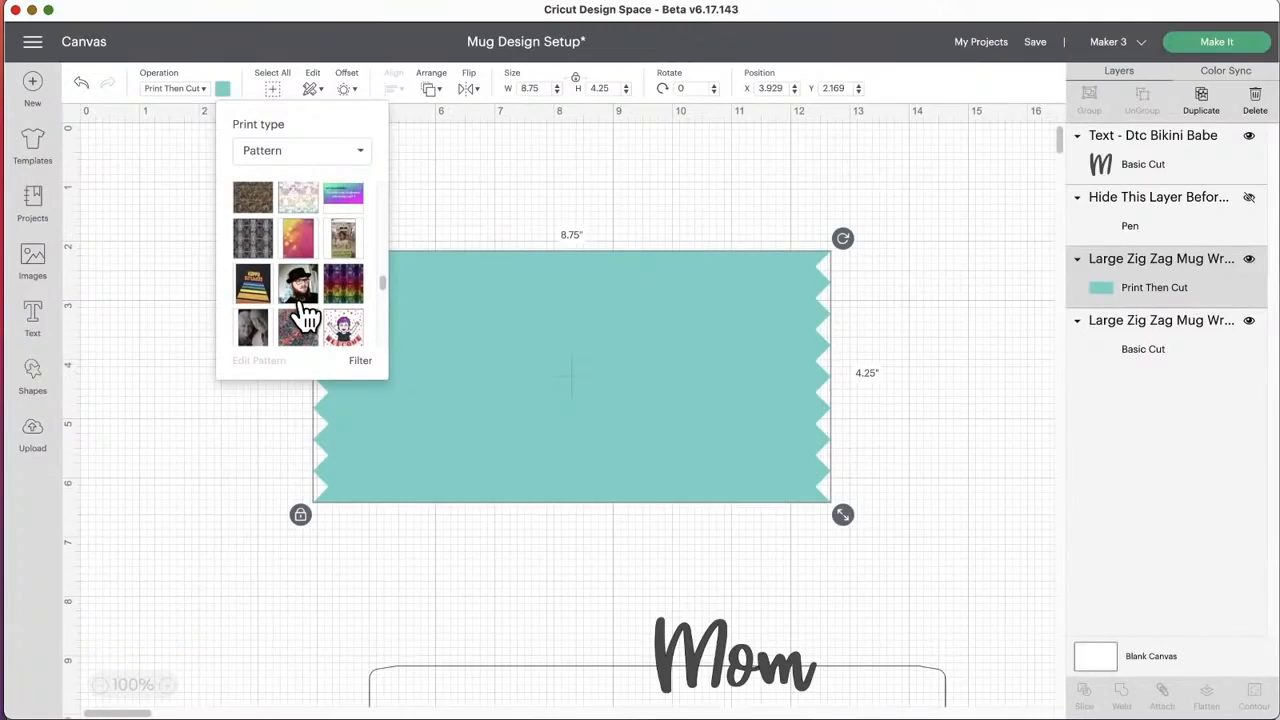
{"action": "scroll", "coordinate": [306, 316], "scroll_direction": "up", "scroll_amount": 6}
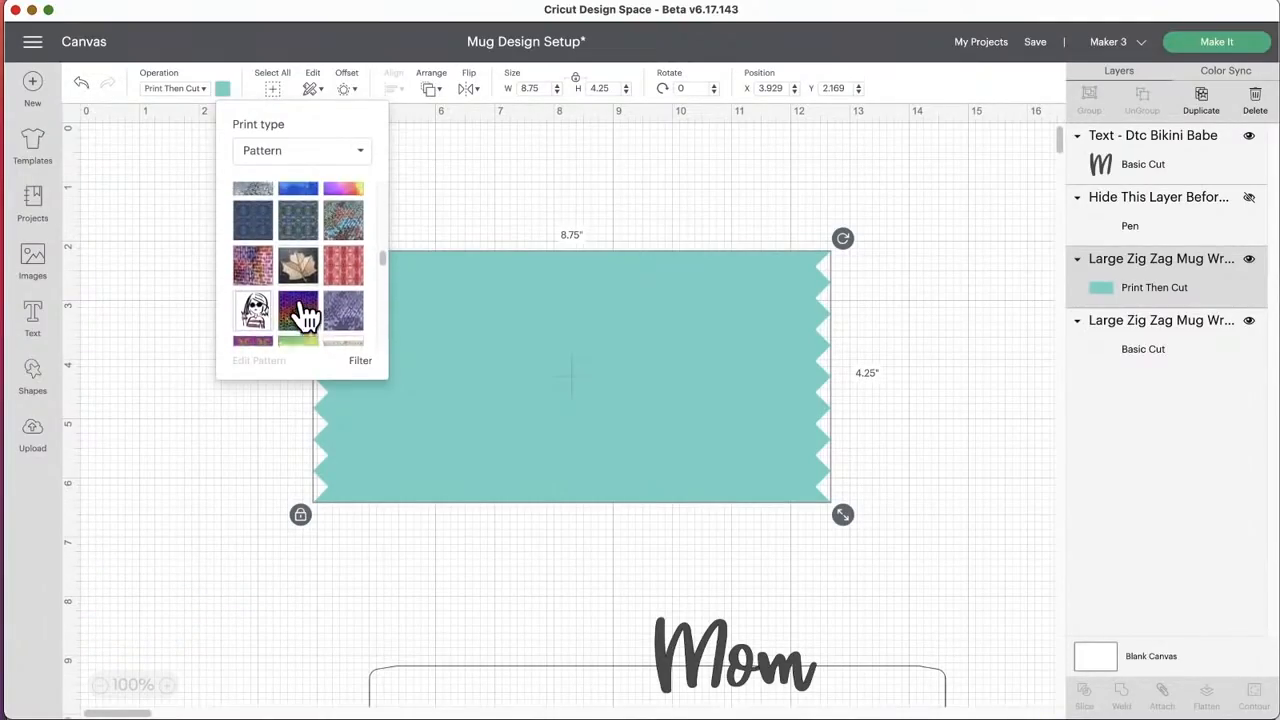
{"action": "scroll", "coordinate": [306, 316], "scroll_direction": "up", "scroll_amount": 8}
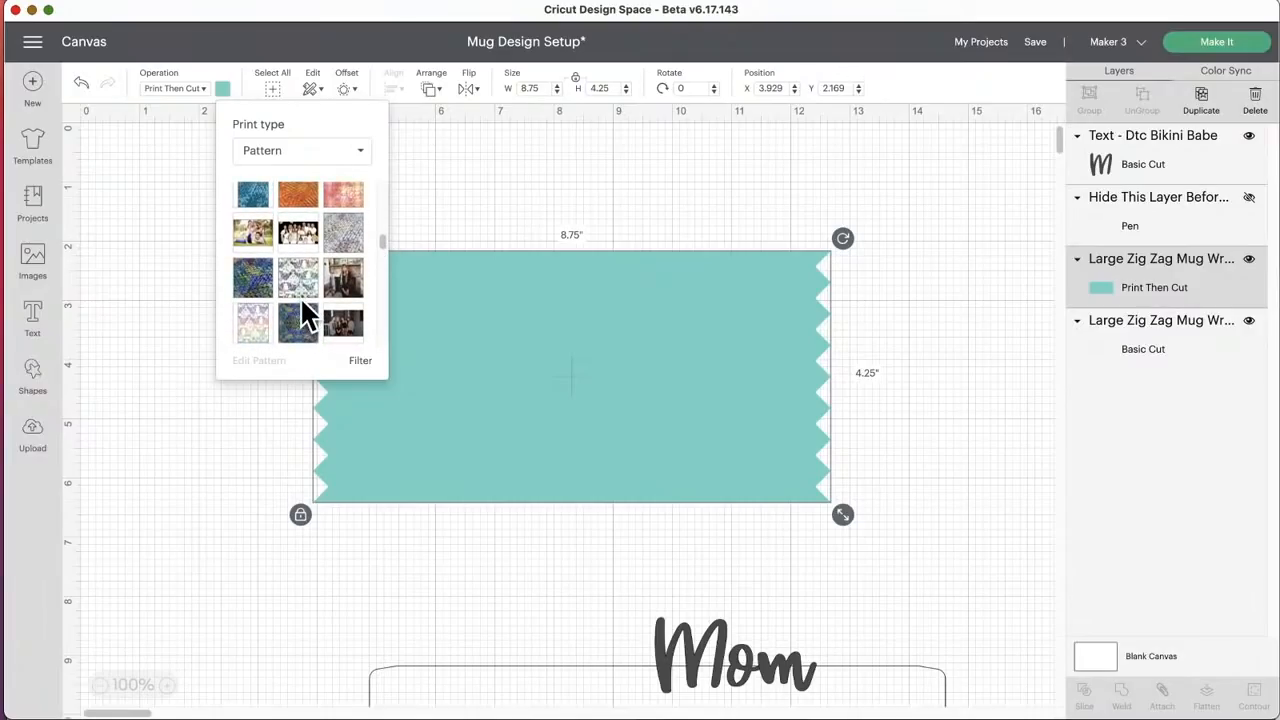
{"action": "scroll", "coordinate": [301, 303], "scroll_direction": "up", "scroll_amount": 3}
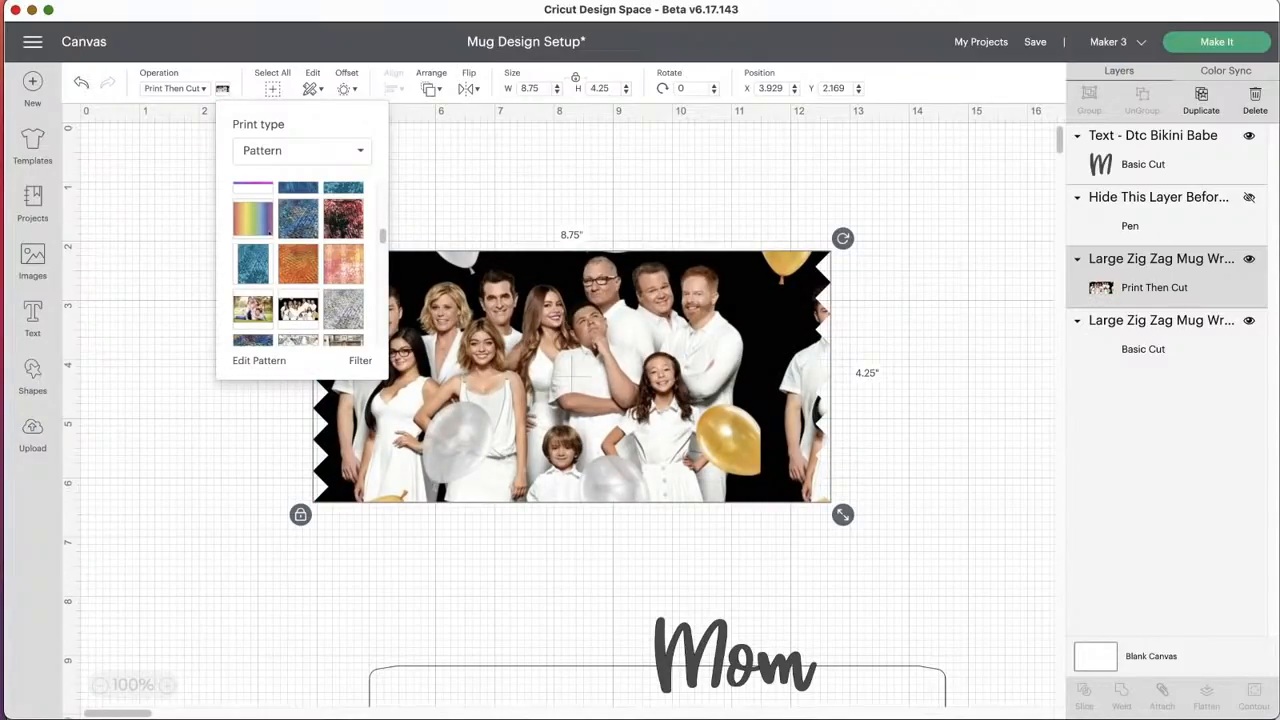
Step: Move the Mom text slightly up and to the right, to X 10.013, Y 8.211
{"action": "left_click", "coordinate": [719, 624]}
{"action": "mouse_move", "coordinate": [719, 624]}
{"action": "left_mouse_down"}
{"action": "mouse_move", "coordinate": [737, 596]}
{"action": "mouse_move", "coordinate": [682, 575]}
{"action": "mouse_move", "coordinate": [690, 559]}
{"action": "mouse_move", "coordinate": [690, 606]}
{"action": "mouse_move", "coordinate": [737, 630]}
{"action": "left_mouse_up"}
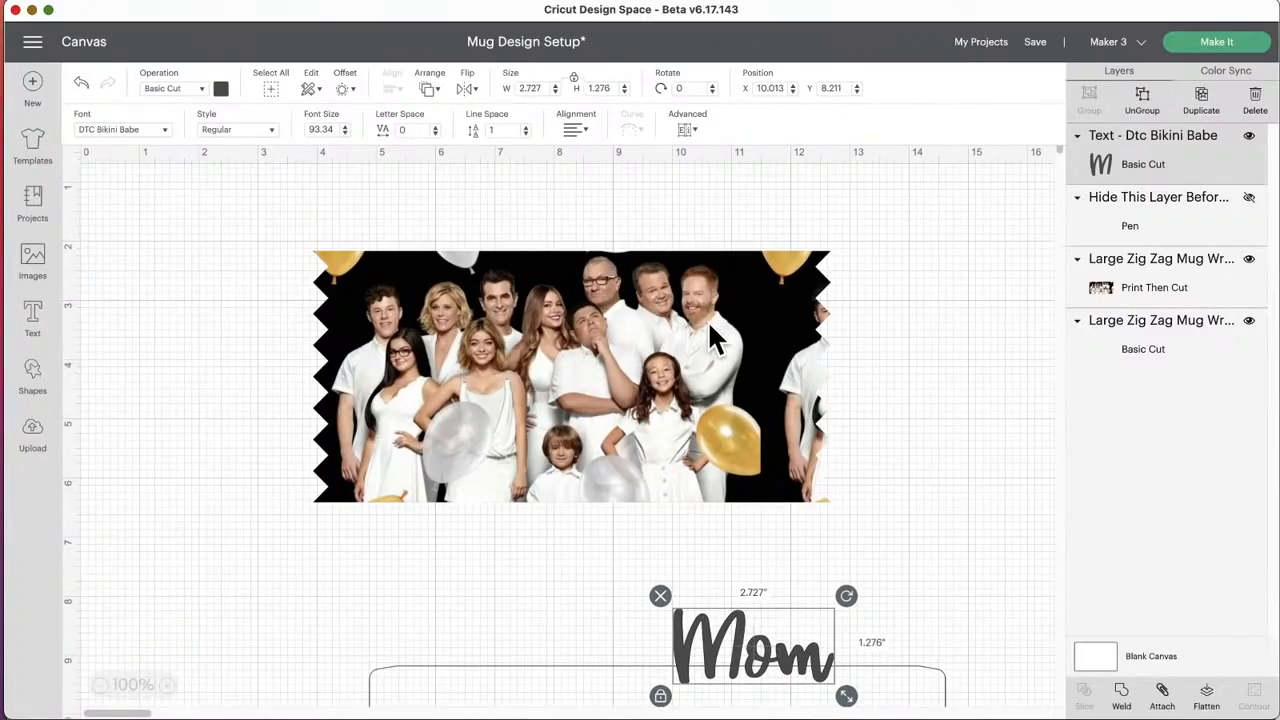
Step: Edit the zig zag wrap's photo pattern, scaling it to 103 and setting its horizontal offset to 27
{"action": "left_click", "coordinate": [630, 322]}
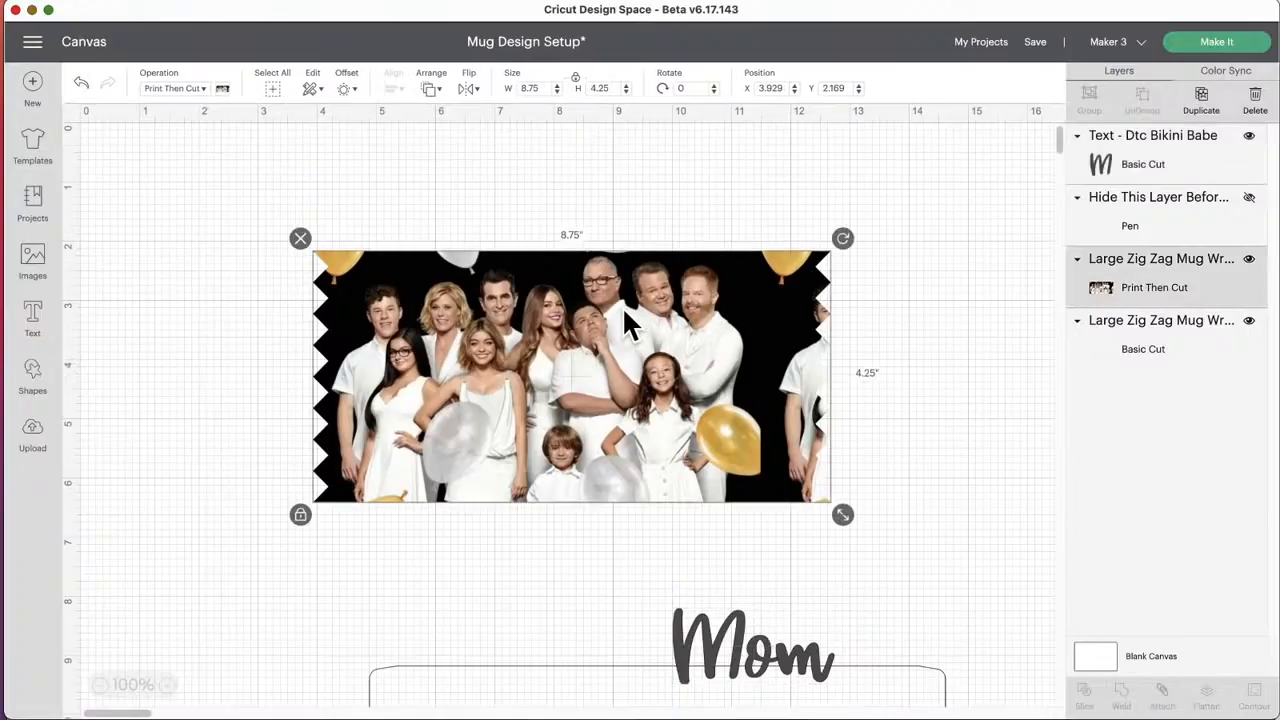
{"action": "left_click", "coordinate": [222, 89]}
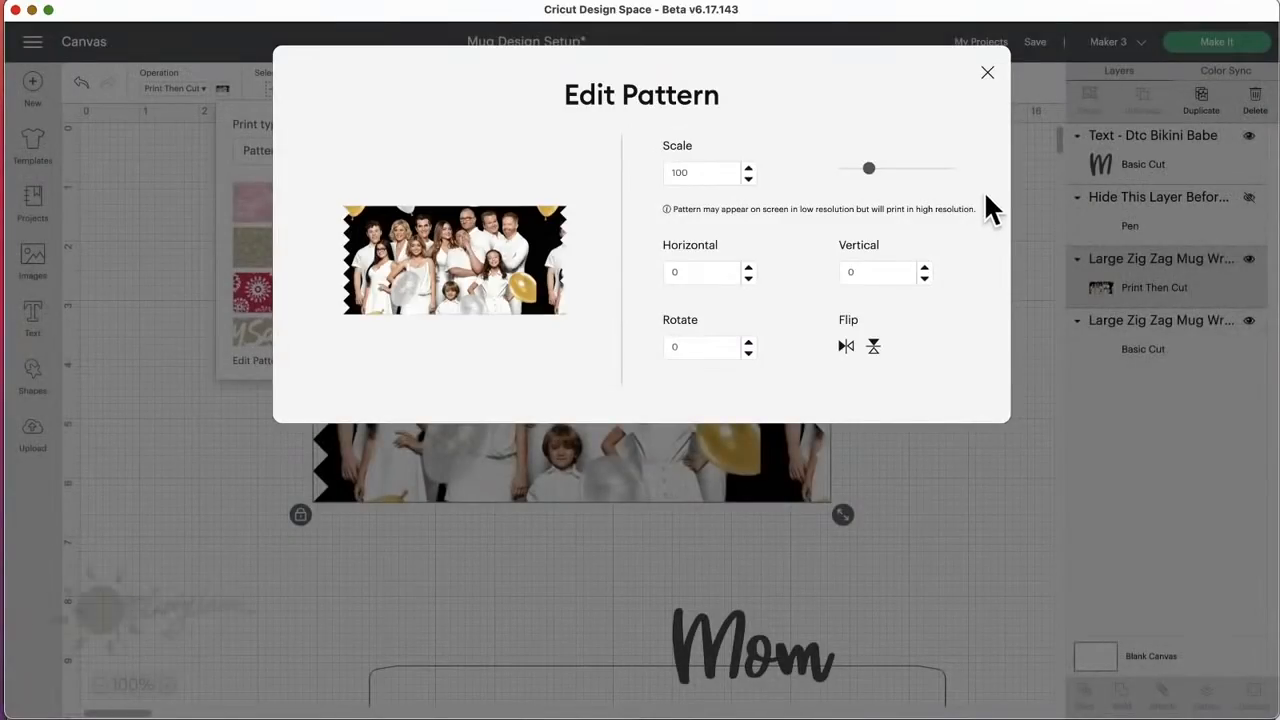
{"action": "left_click_drag", "start_coordinate": [867, 168], "coordinate": [870, 168]}
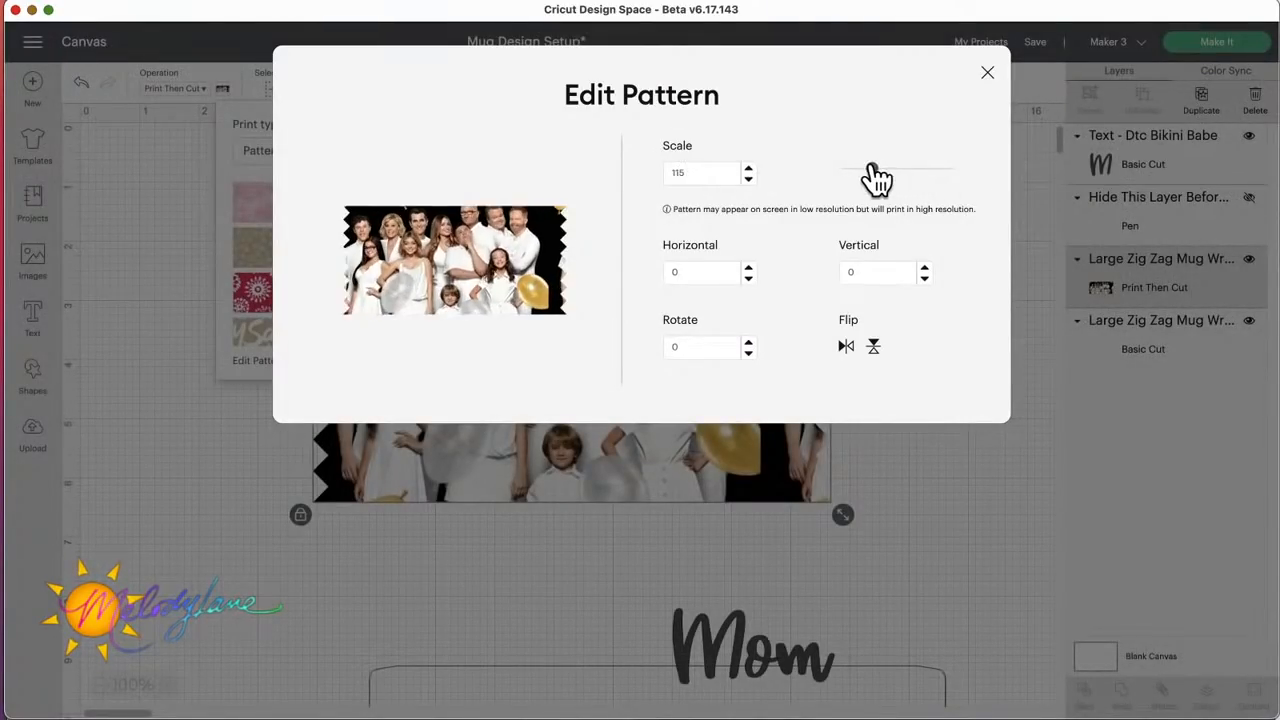
{"action": "left_click", "coordinate": [748, 279]}
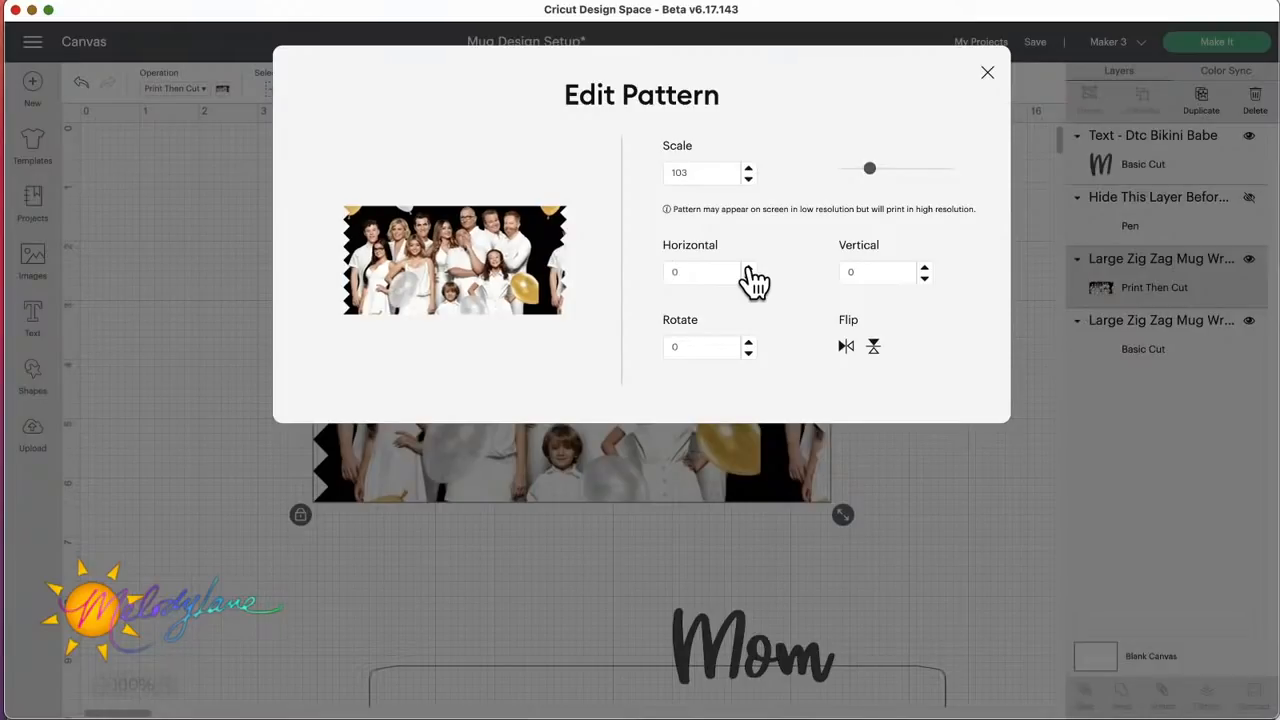
{"action": "left_click", "coordinate": [748, 268]}
{"action": "left_click", "coordinate": [748, 268]}
{"action": "left_click", "coordinate": [748, 268]}
{"action": "left_click", "coordinate": [748, 268]}
{"action": "left_click", "coordinate": [748, 268]}
{"action": "left_click", "coordinate": [748, 268]}
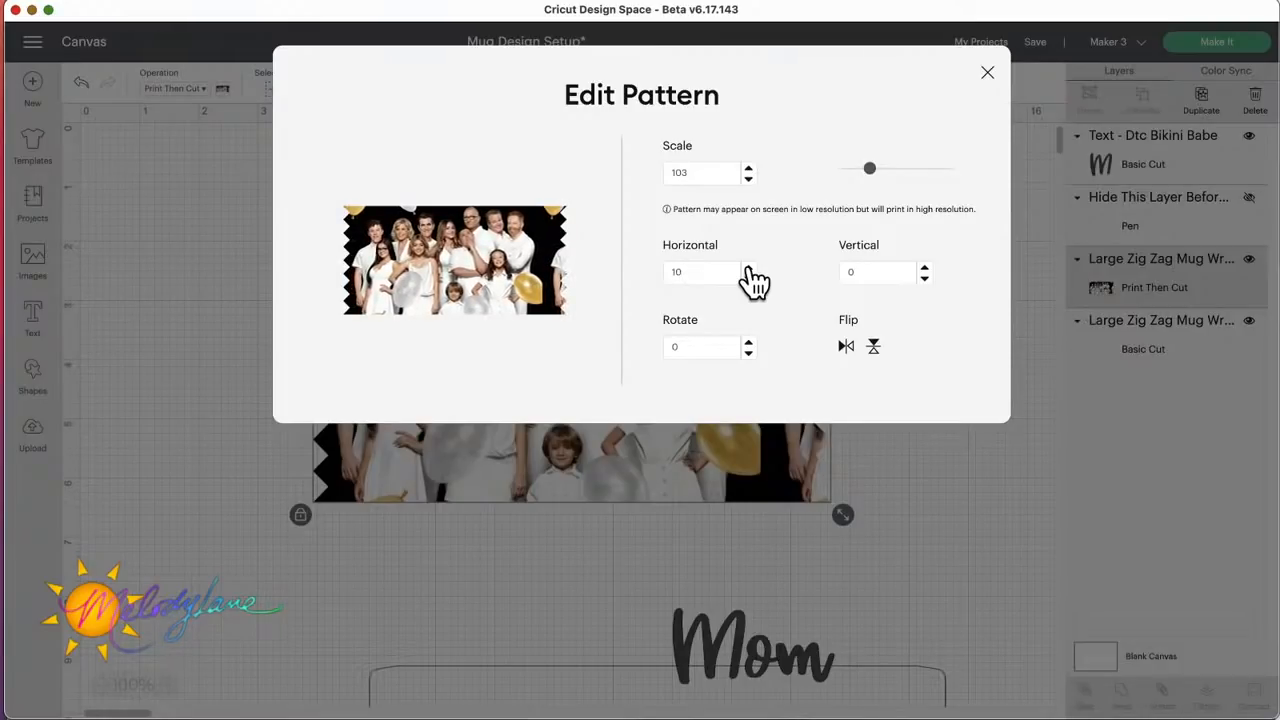
{"action": "left_click", "coordinate": [748, 268]}
{"action": "left_click", "coordinate": [748, 268]}
{"action": "left_click", "coordinate": [748, 268]}
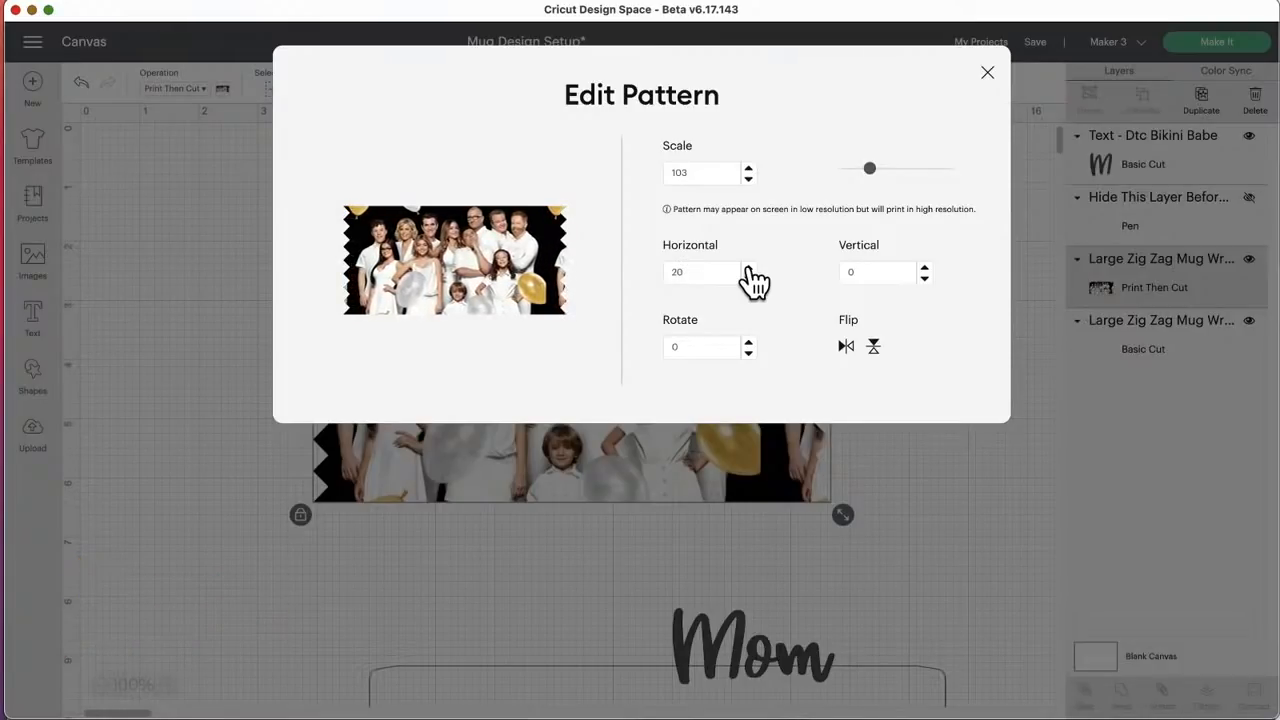
{"action": "left_click", "coordinate": [748, 268]}
{"action": "left_click", "coordinate": [748, 268]}
{"action": "left_click", "coordinate": [748, 268]}
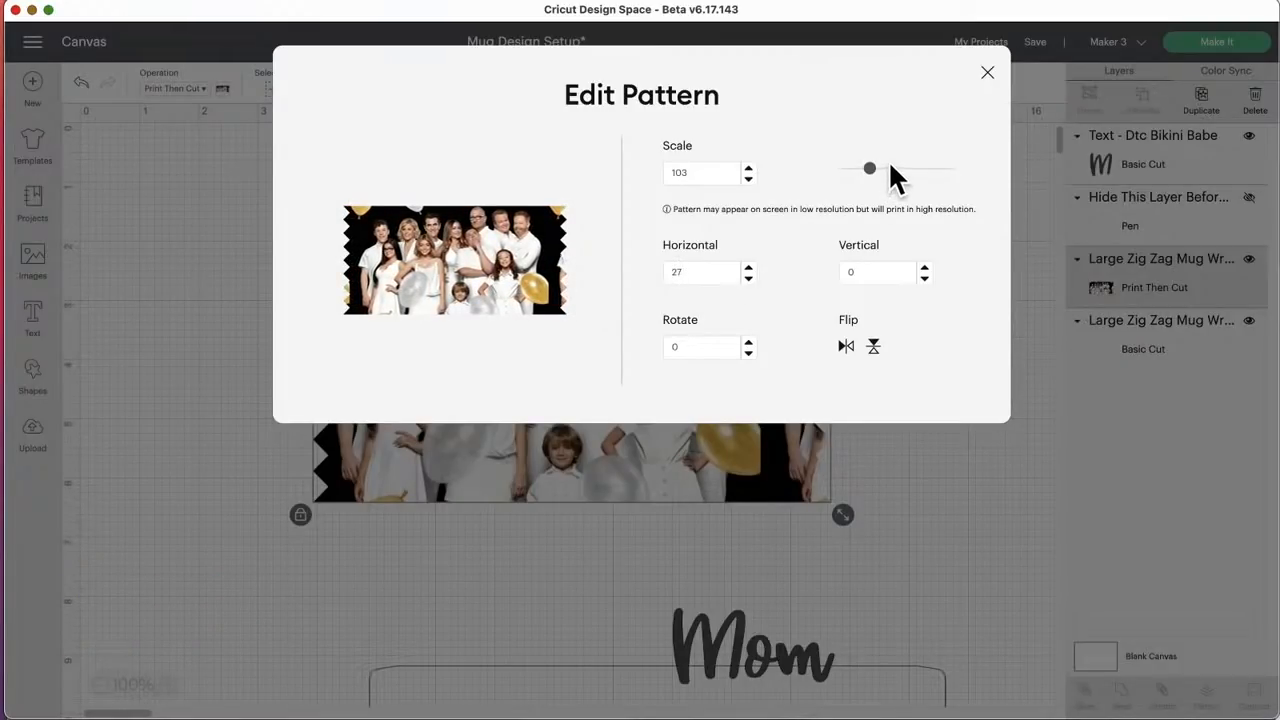
Step: Increase the photo pattern's scale to 113 and set its vertical offset to -14
{"action": "left_click_drag", "start_coordinate": [870, 168], "coordinate": [872, 170]}
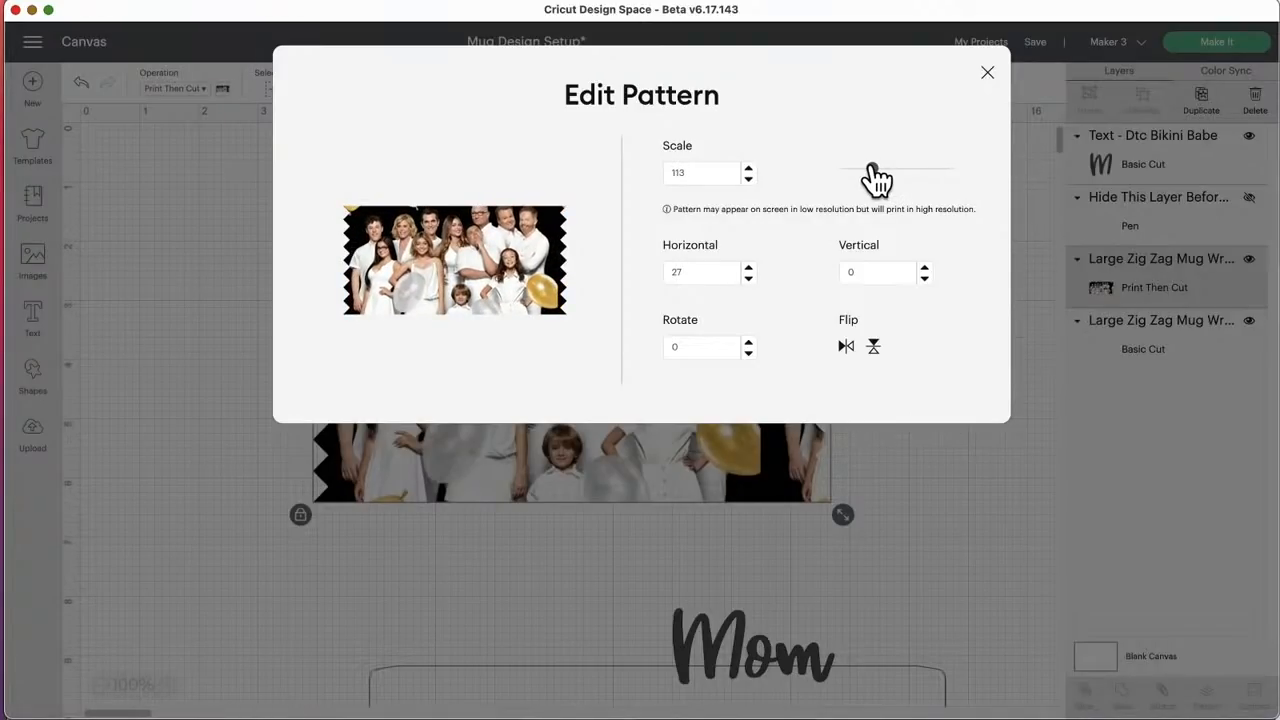
{"action": "left_click", "coordinate": [925, 278]}
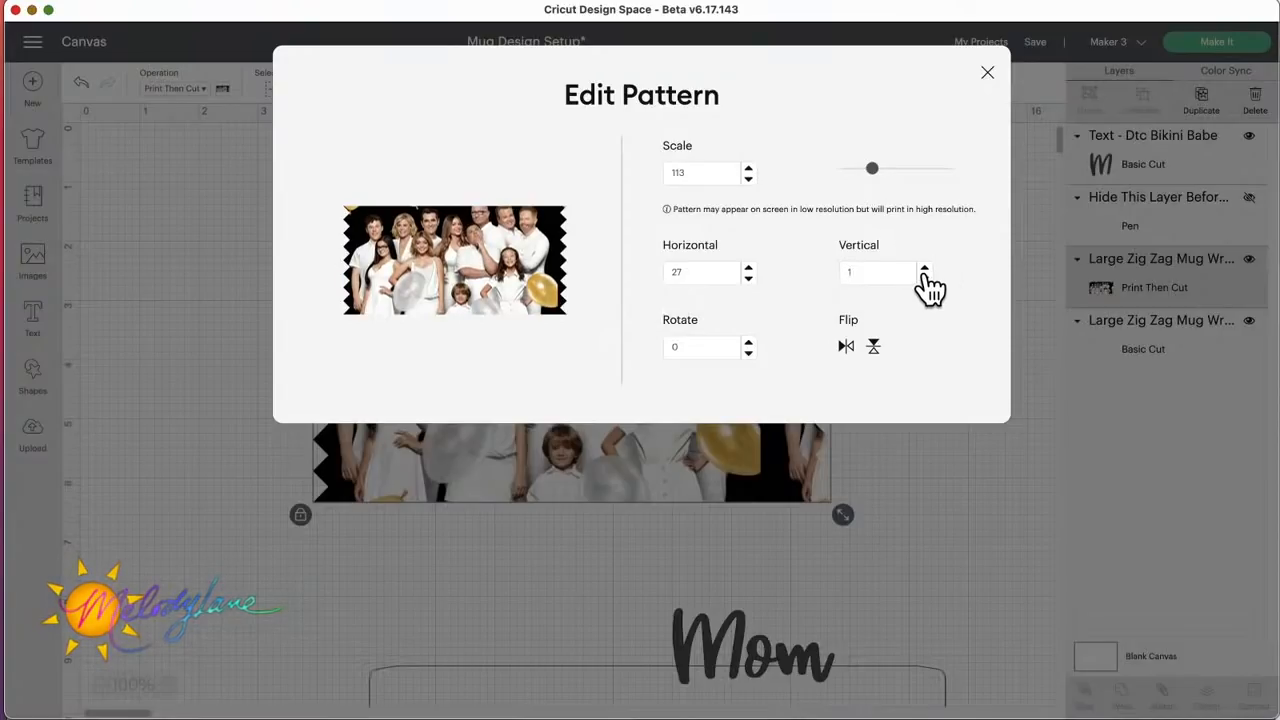
{"action": "left_click", "coordinate": [924, 278]}
{"action": "left_click", "coordinate": [924, 278]}
{"action": "left_click", "coordinate": [924, 278]}
{"action": "left_click", "coordinate": [924, 278]}
{"action": "left_click", "coordinate": [924, 278]}
{"action": "left_click", "coordinate": [924, 278]}
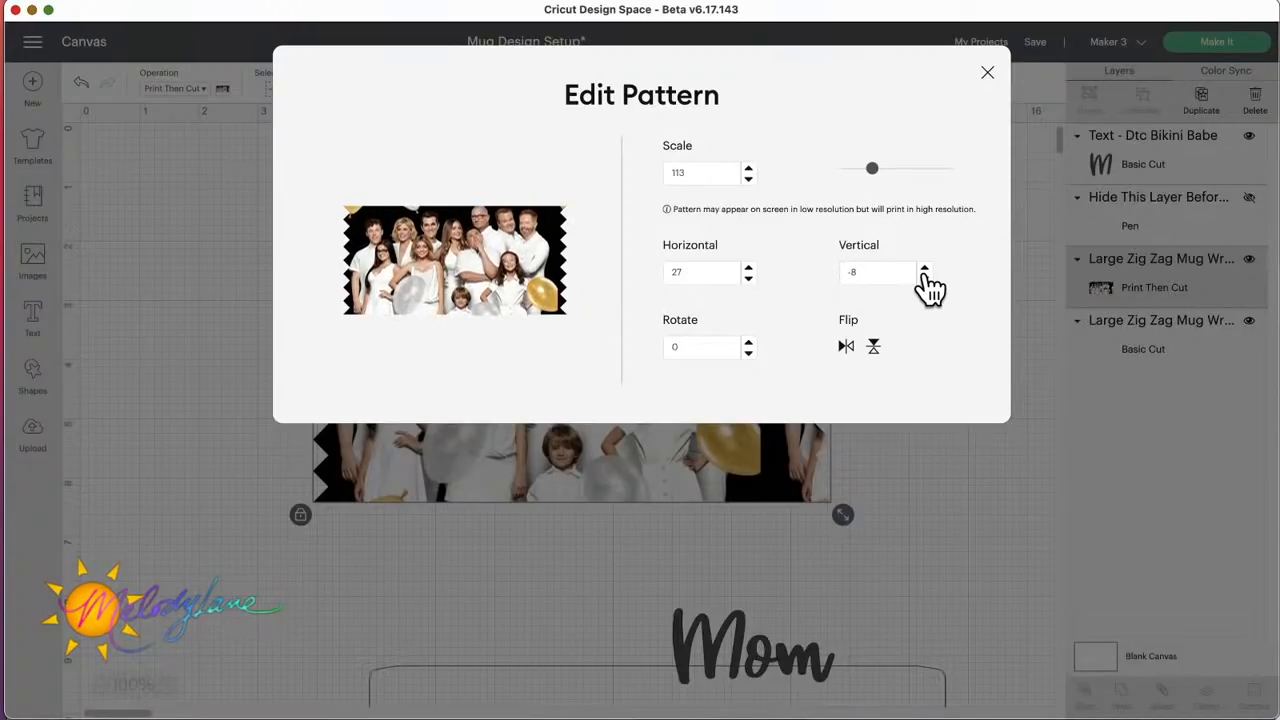
{"action": "left_click", "coordinate": [924, 278]}
{"action": "left_click", "coordinate": [924, 278]}
{"action": "left_click", "coordinate": [924, 278]}
{"action": "left_click", "coordinate": [924, 278]}
{"action": "left_click", "coordinate": [924, 278]}
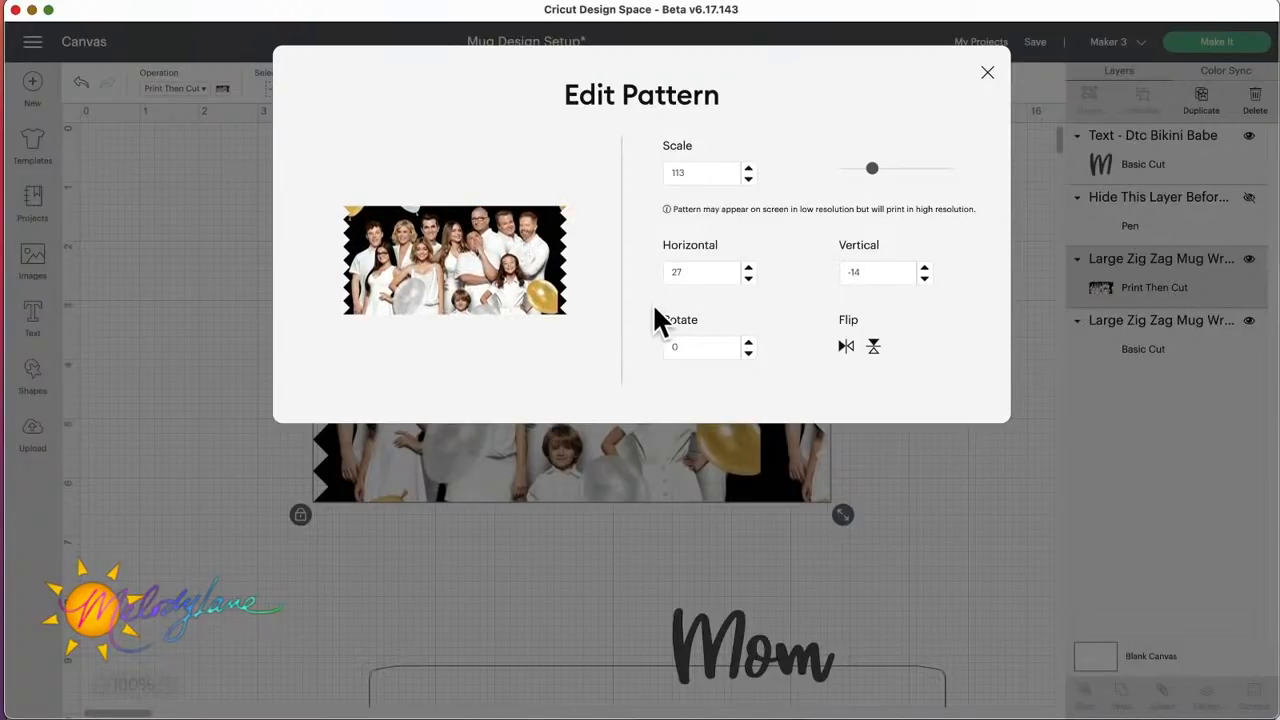
Step: Try flipping the photo pattern horizontally and vertically, reversing each flip
{"action": "left_click", "coordinate": [845, 348]}
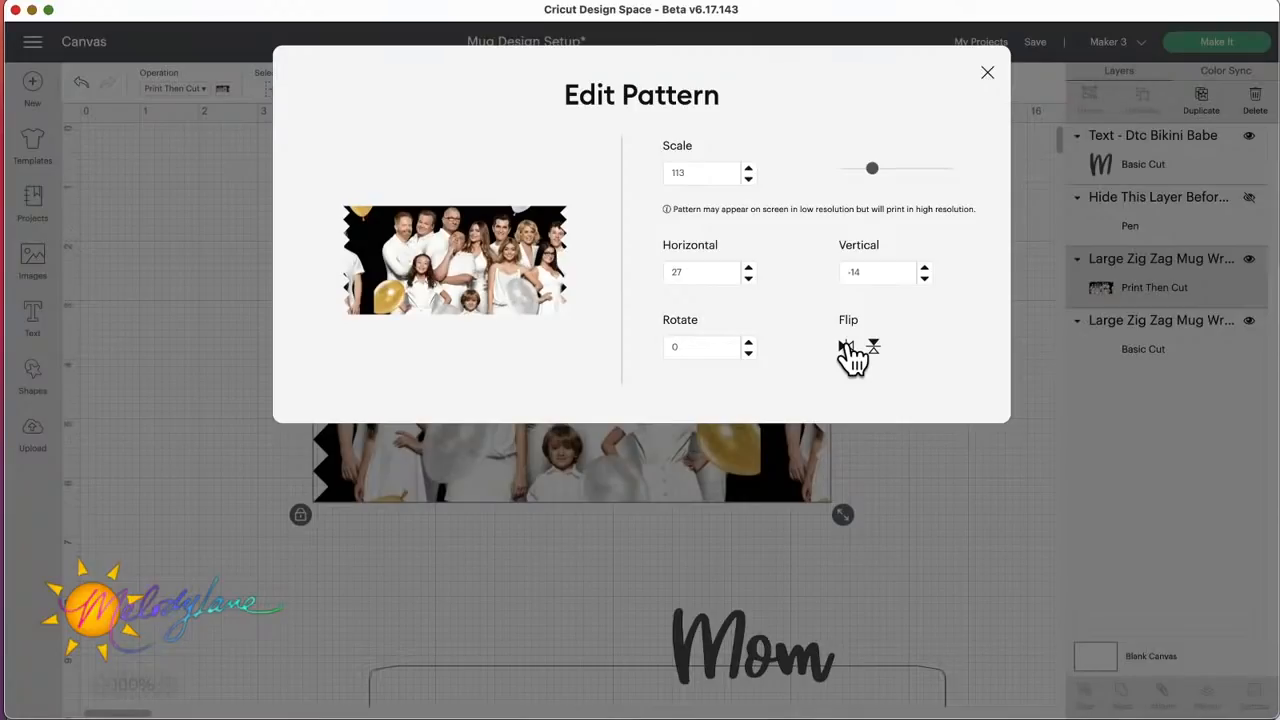
{"action": "left_click", "coordinate": [848, 350]}
{"action": "left_click", "coordinate": [874, 350]}
{"action": "left_click", "coordinate": [874, 350]}
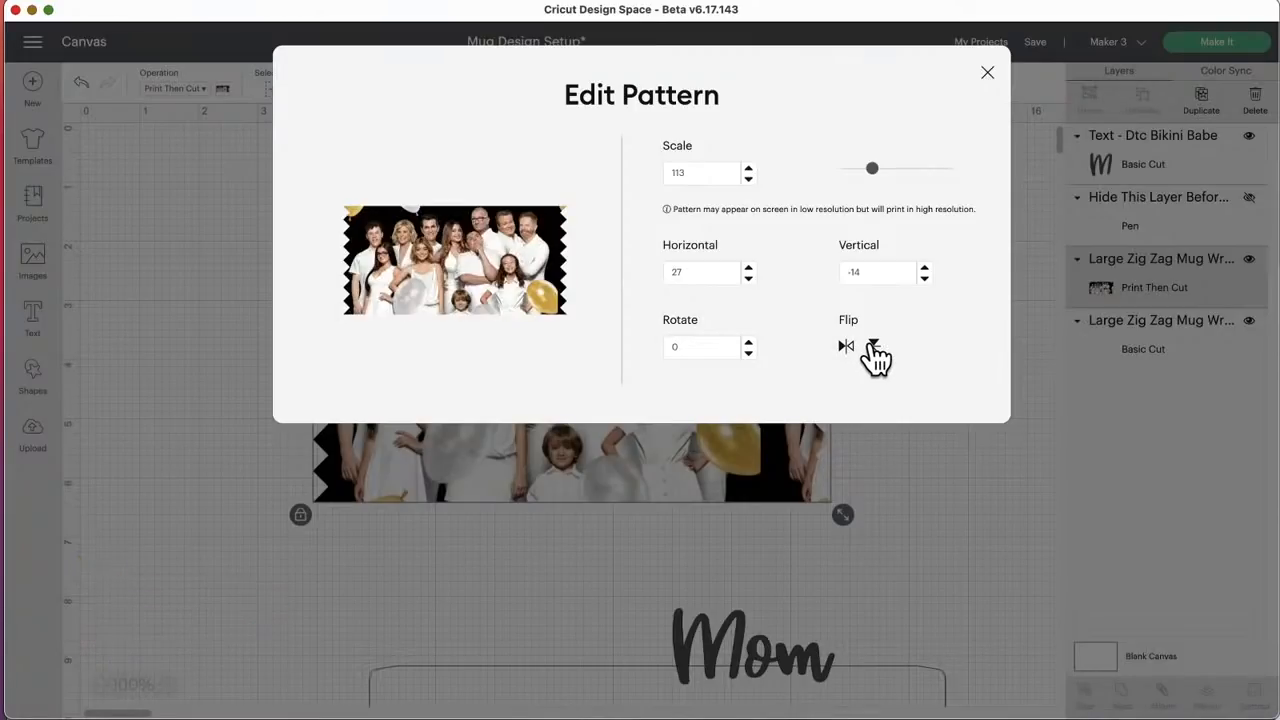
Step: Finish editing the pattern, place the photo wrap at X 4.11, Y 2.197, and move the Mom text right, beyond the wrap's lower corner
{"action": "left_click", "coordinate": [988, 76]}
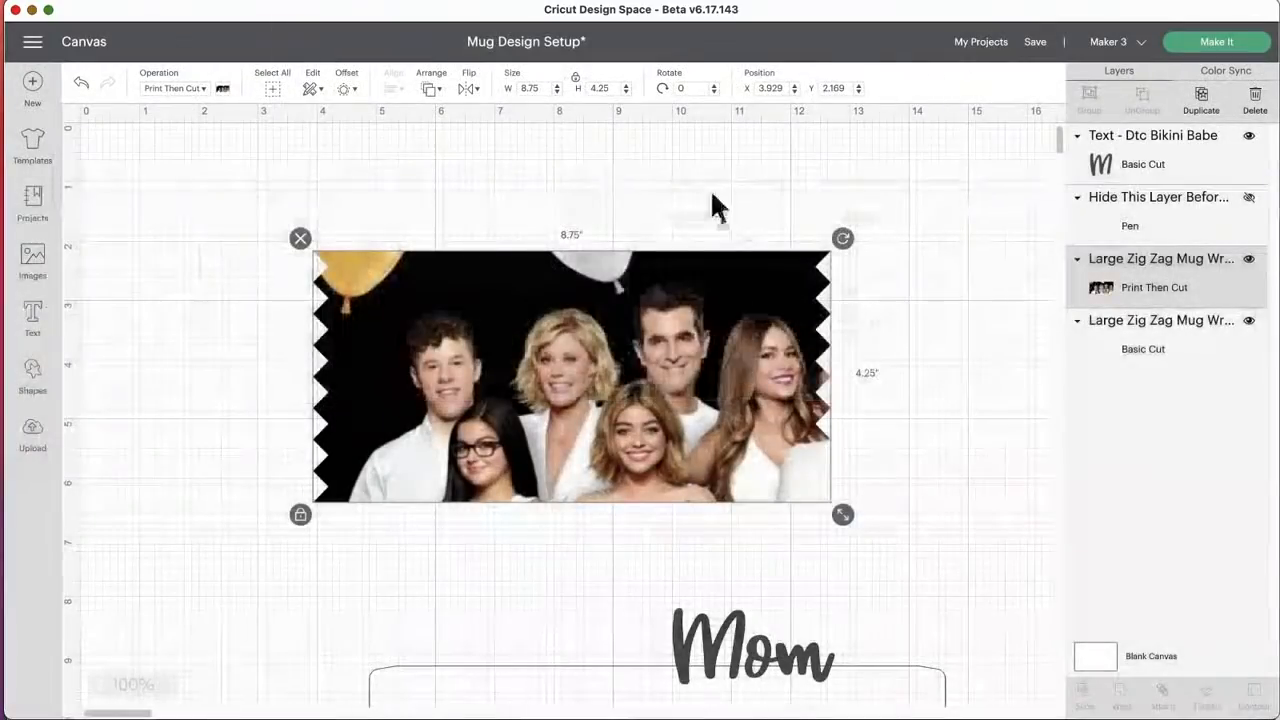
{"action": "left_click_drag", "start_coordinate": [785, 393], "coordinate": [763, 395]}
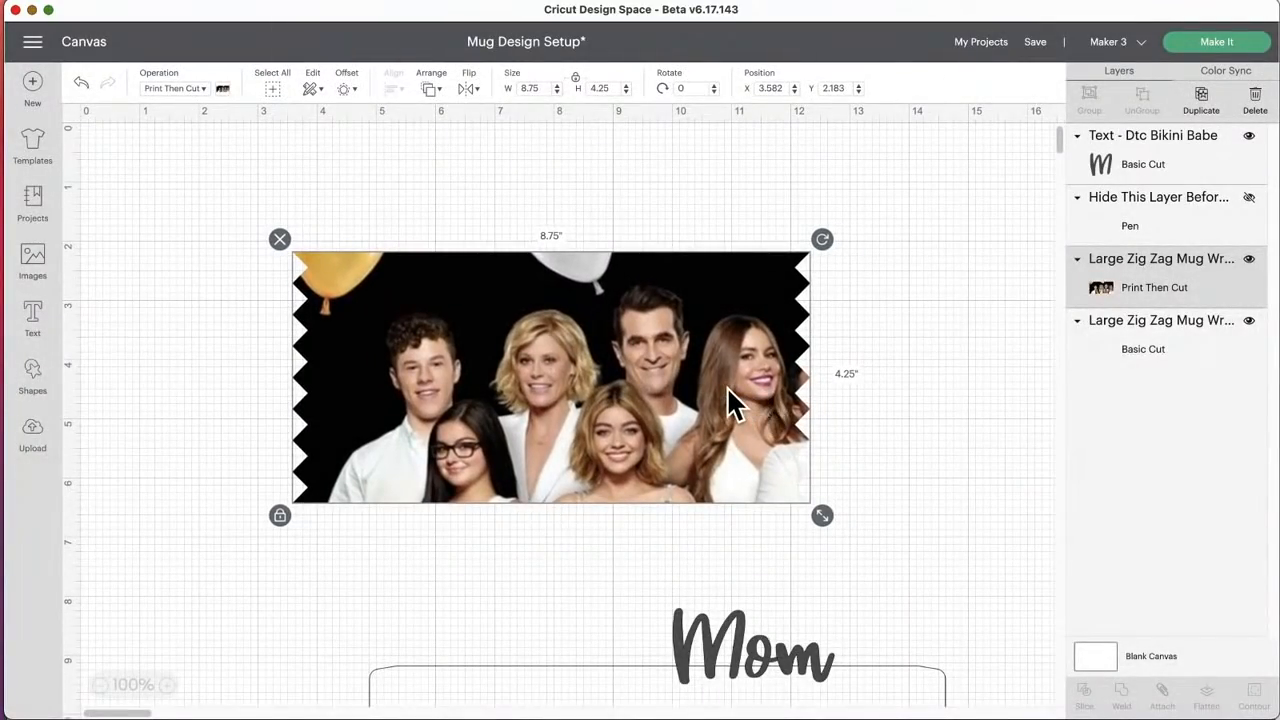
{"action": "left_click_drag", "start_coordinate": [675, 325], "coordinate": [661, 337]}
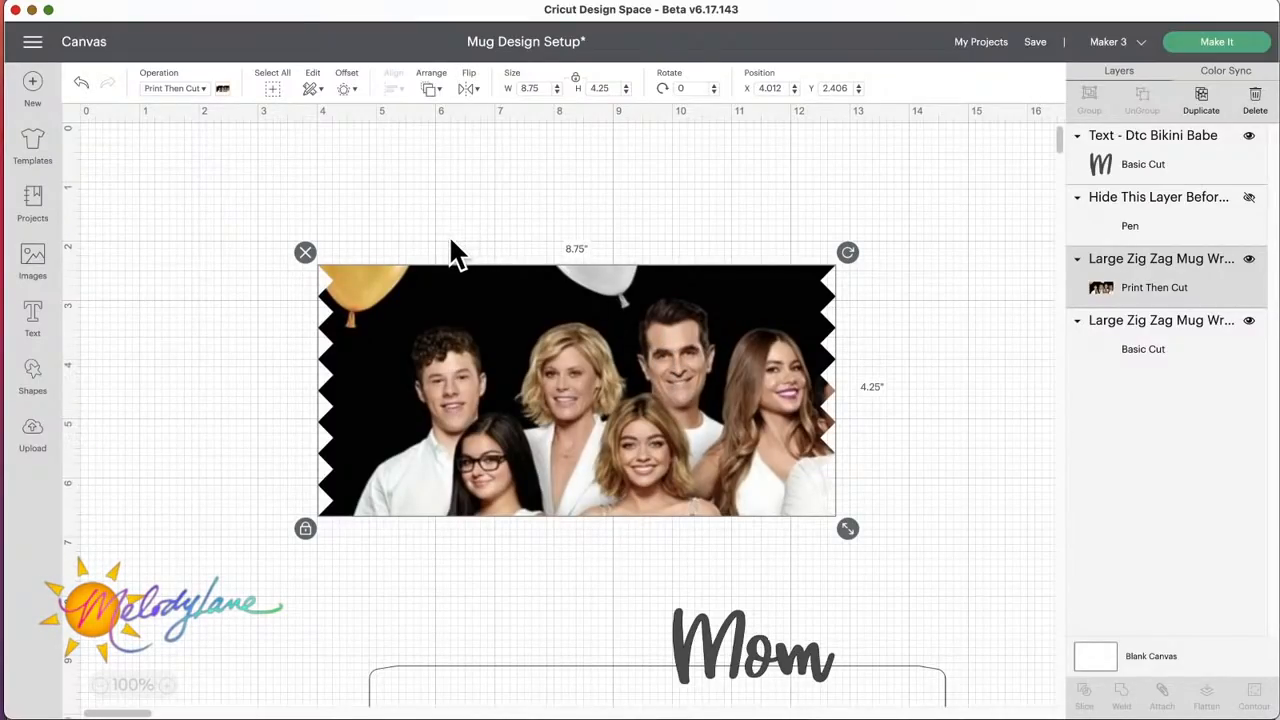
{"action": "left_click_drag", "start_coordinate": [645, 365], "coordinate": [651, 353]}
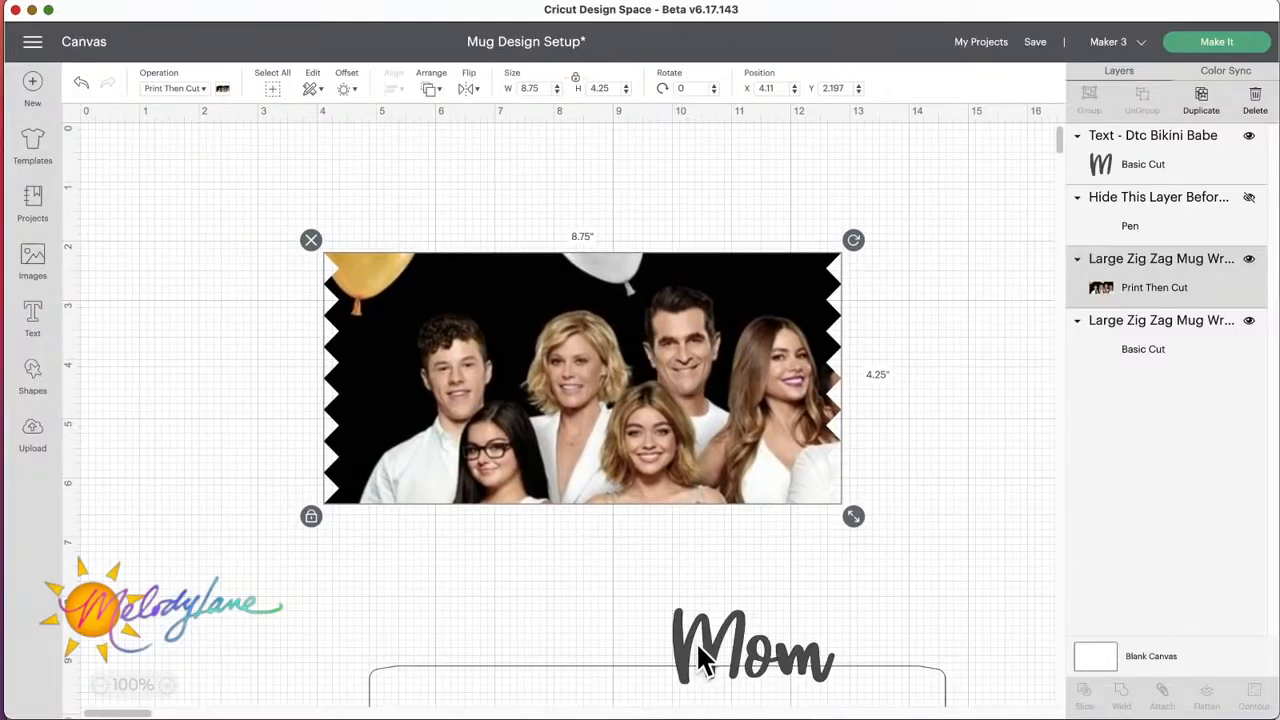
{"action": "left_click_drag", "start_coordinate": [698, 660], "coordinate": [900, 639]}
{"action": "left_click", "coordinate": [668, 636]}
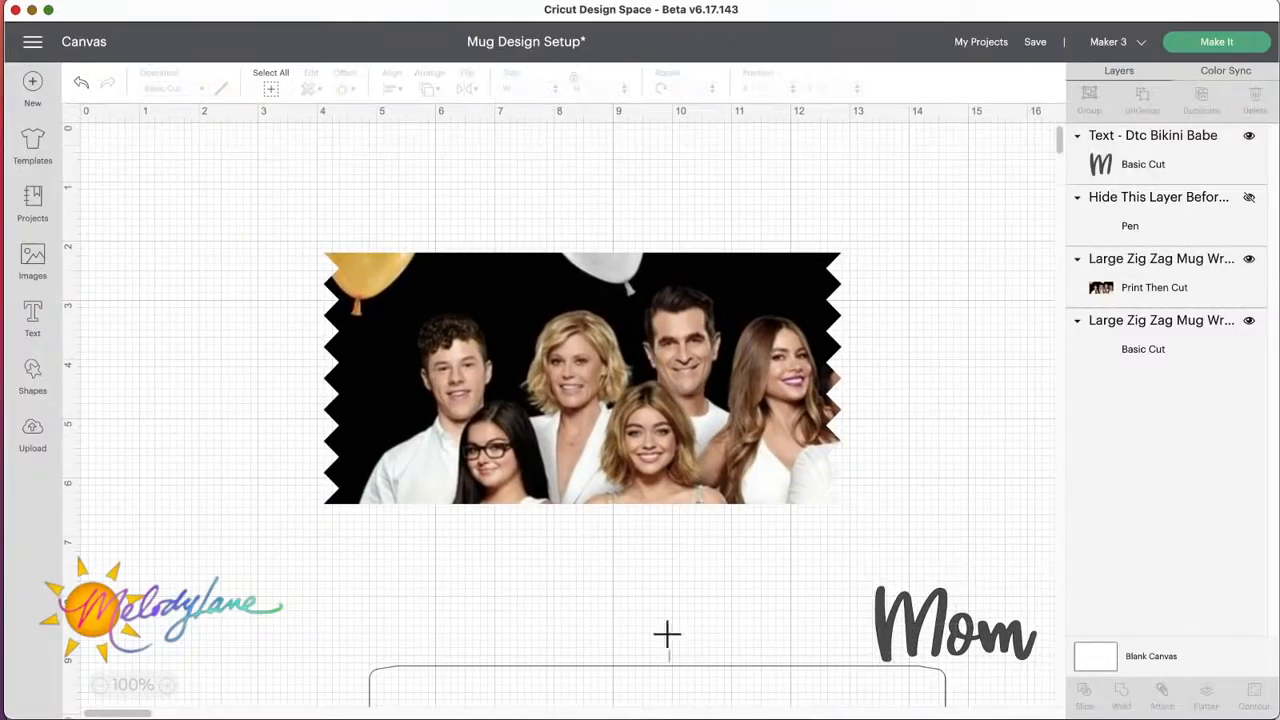
Step: Start a new blank project, replacing the unsaved mug design on the canvas
{"action": "left_click", "coordinate": [620, 687]}
{"action": "left_click", "coordinate": [614, 660]}
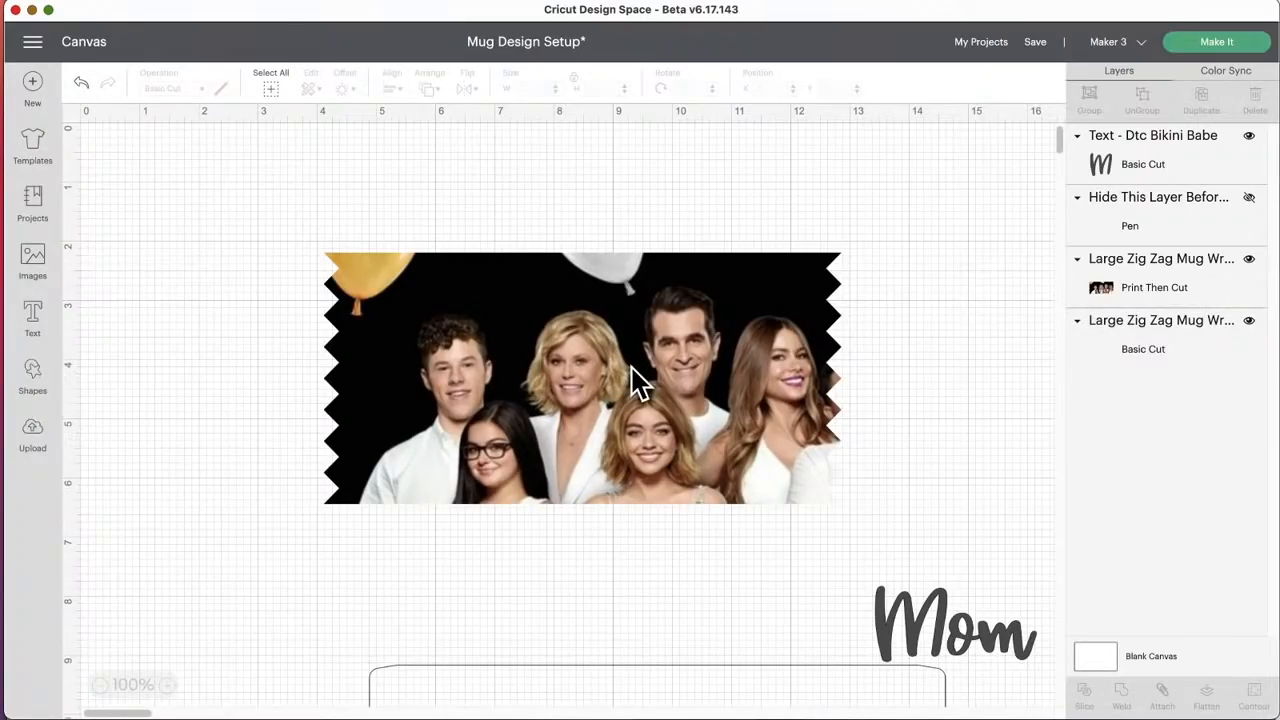
{"action": "left_click", "coordinate": [32, 84]}
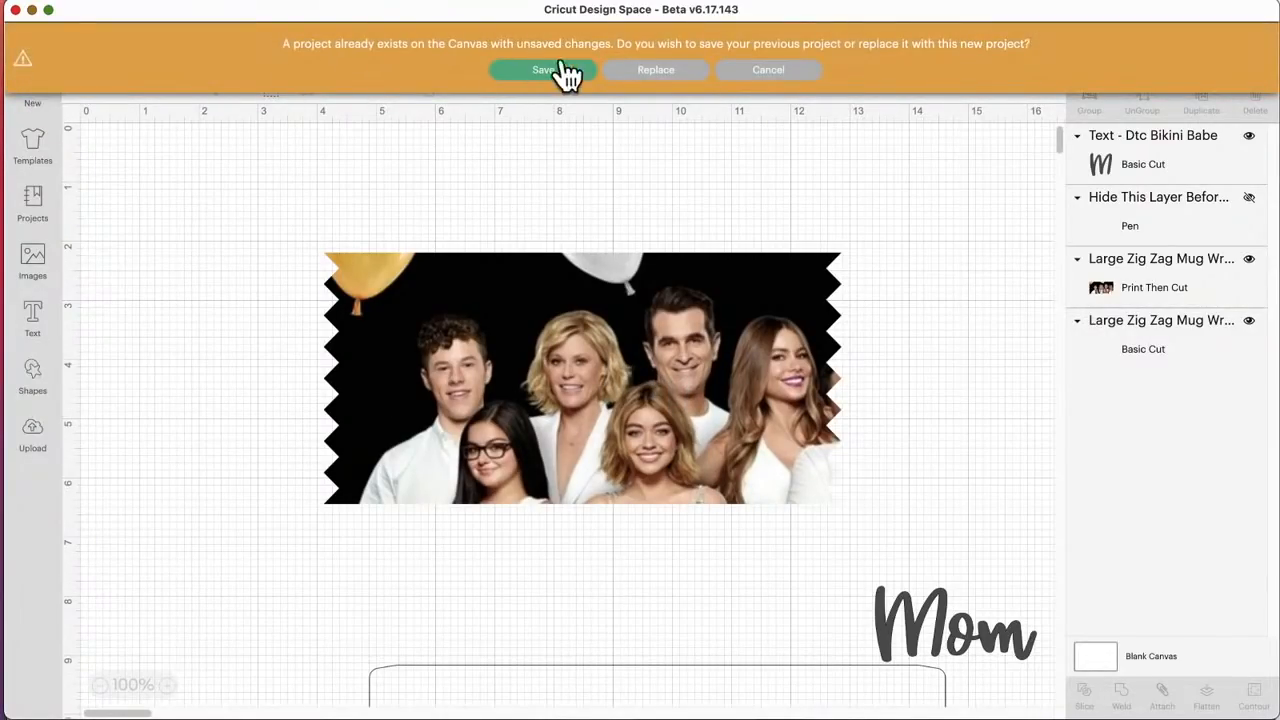
{"action": "left_click", "coordinate": [673, 72]}
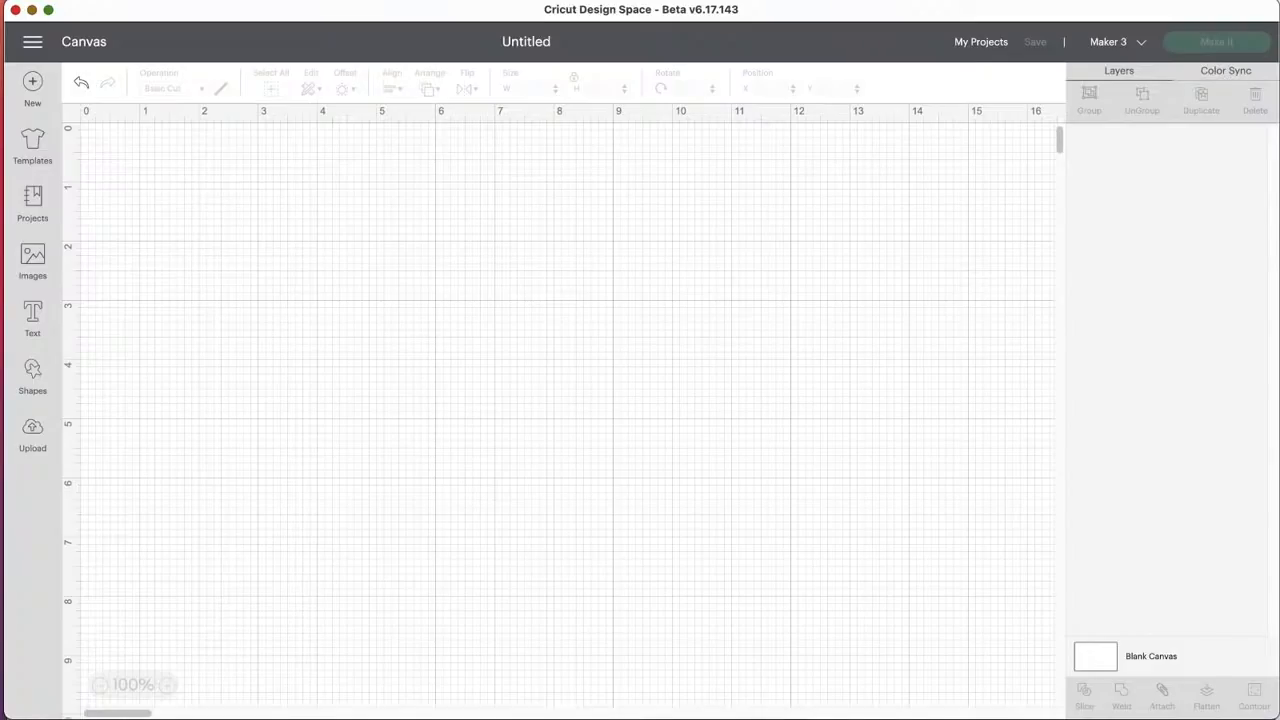
Step: Search all categories of the ready-made projects library for "mug" and browse the results through to the end
{"action": "left_click", "coordinate": [34, 205]}
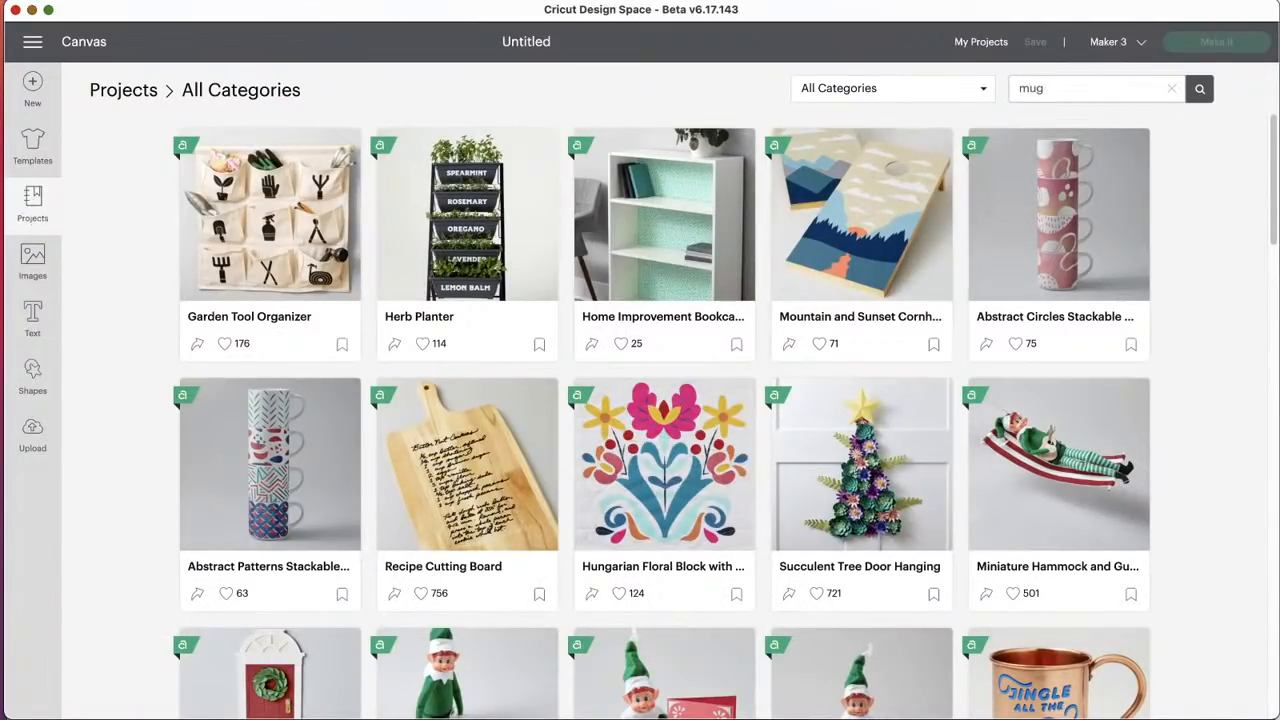
{"action": "key", "text": "Return"}
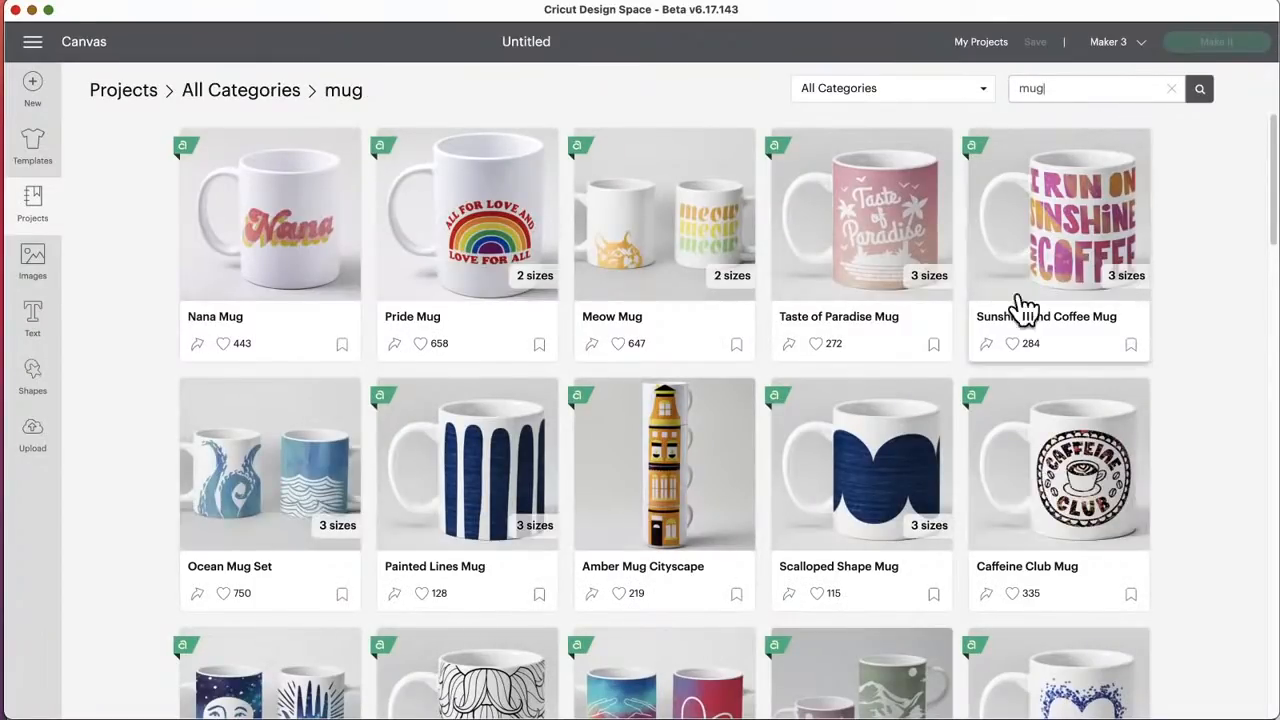
{"action": "scroll", "coordinate": [871, 486], "scroll_direction": "down", "scroll_amount": 5}
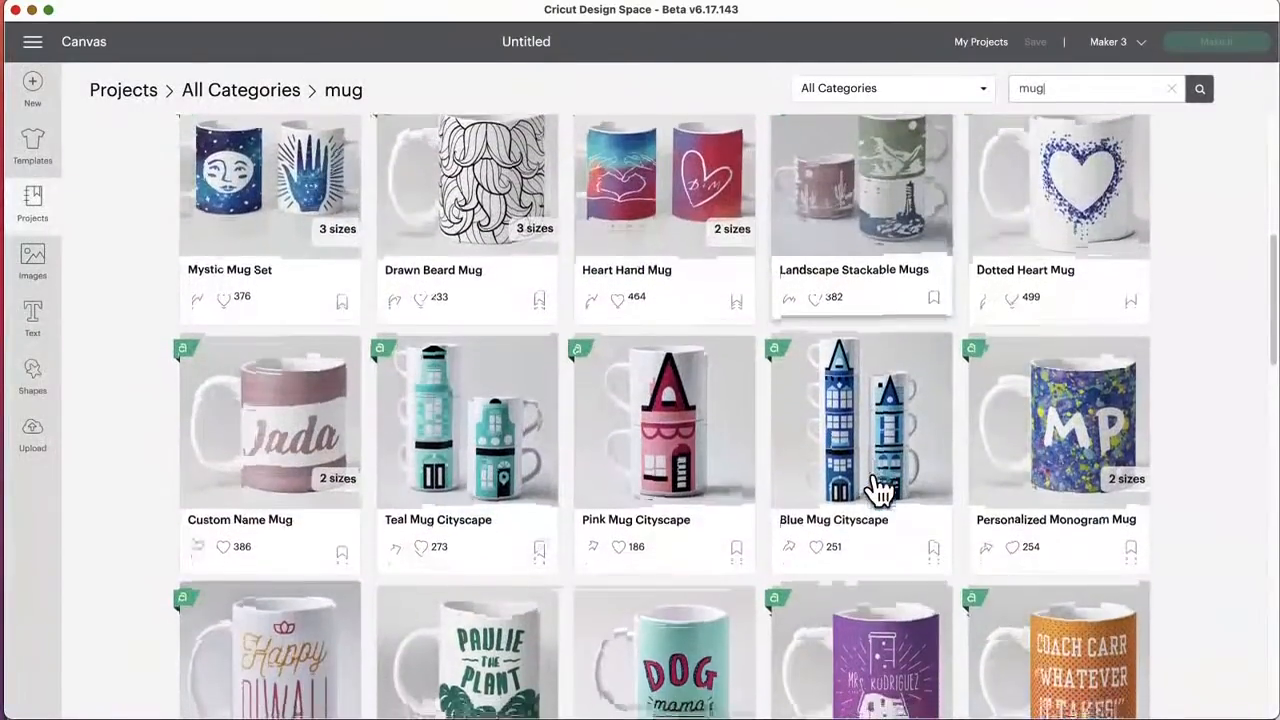
{"action": "scroll", "coordinate": [876, 490], "scroll_direction": "down", "scroll_amount": 5}
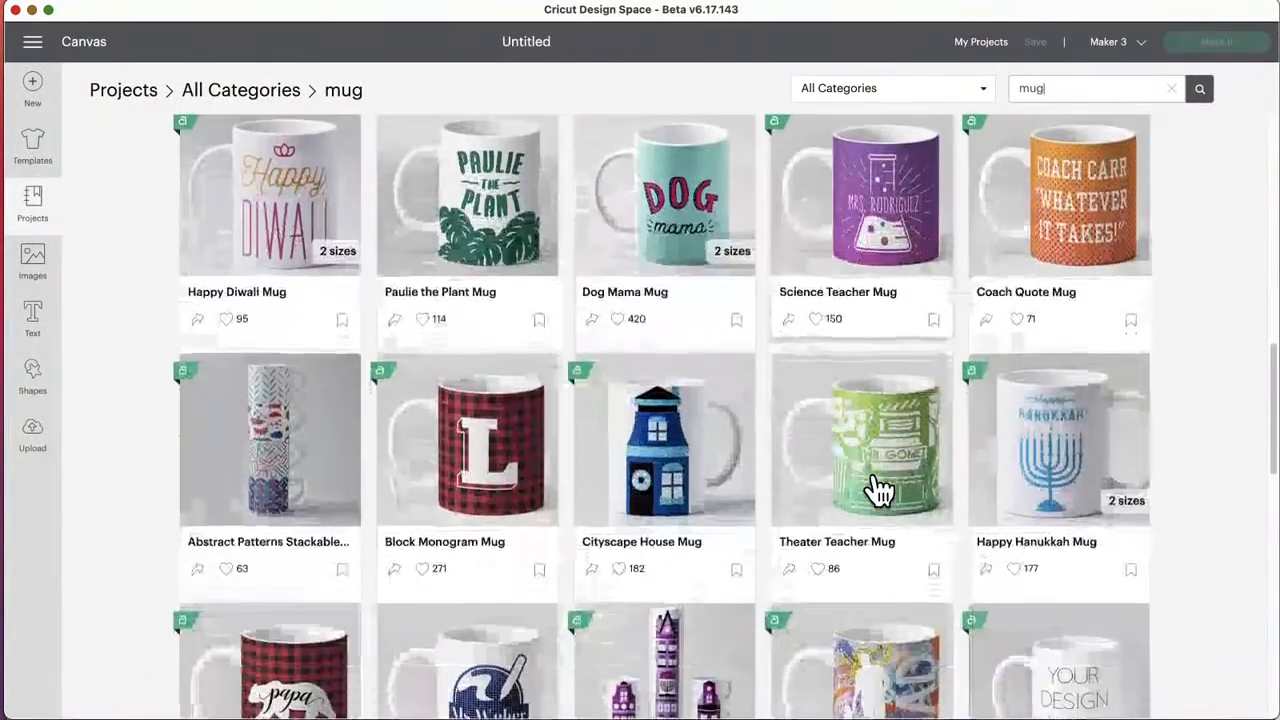
{"action": "scroll", "coordinate": [877, 489], "scroll_direction": "down", "scroll_amount": 5}
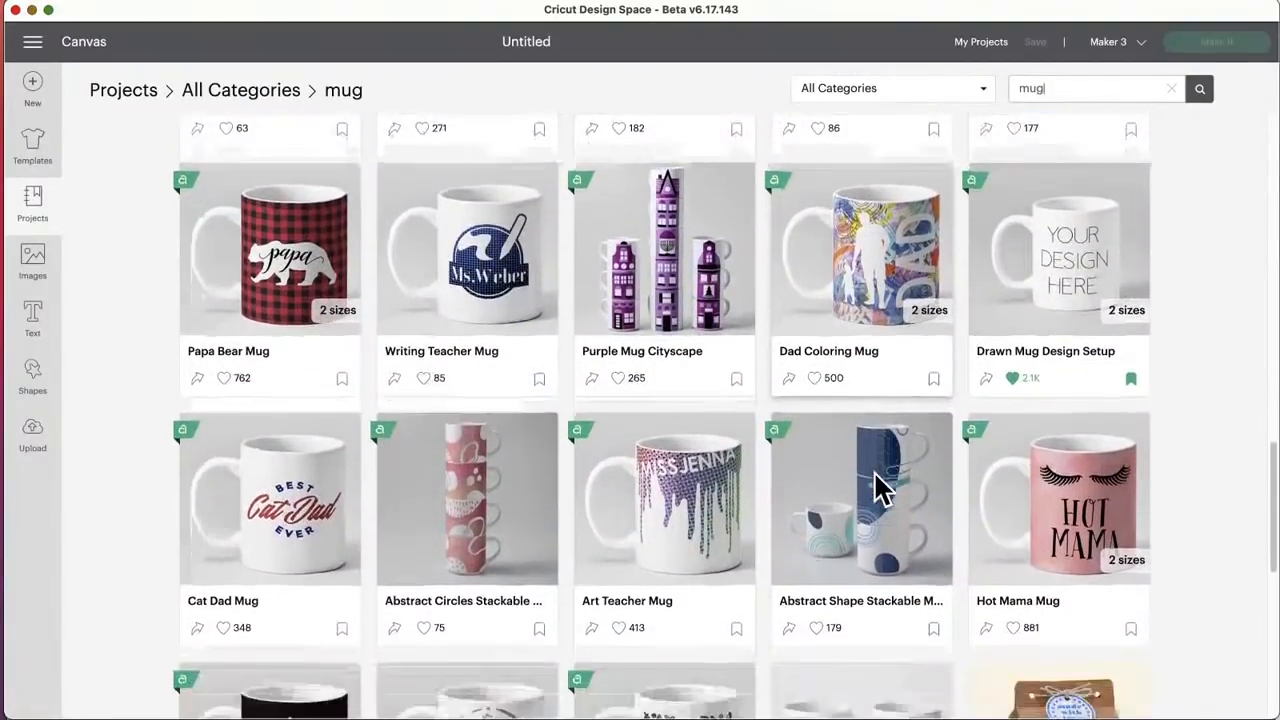
{"action": "scroll", "coordinate": [876, 488], "scroll_direction": "down", "scroll_amount": 4}
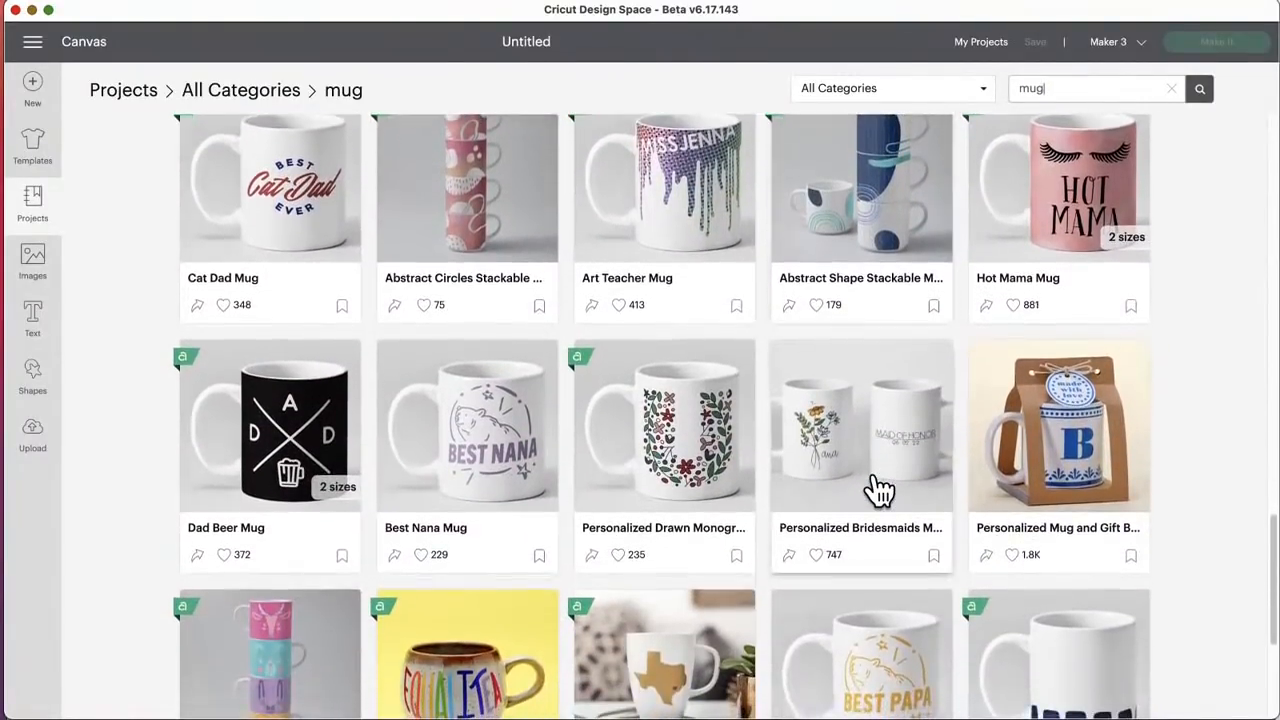
{"action": "scroll", "coordinate": [876, 490], "scroll_direction": "down", "scroll_amount": 4}
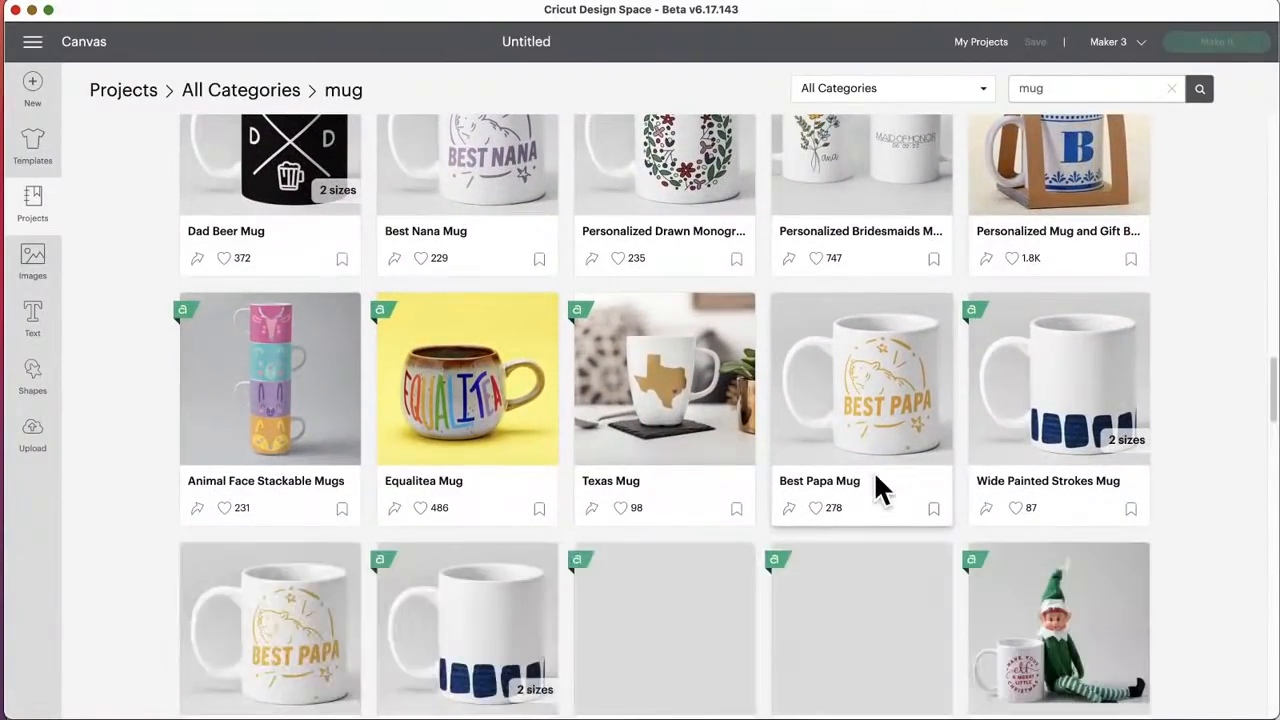
{"action": "scroll", "coordinate": [876, 489], "scroll_direction": "down", "scroll_amount": 5}
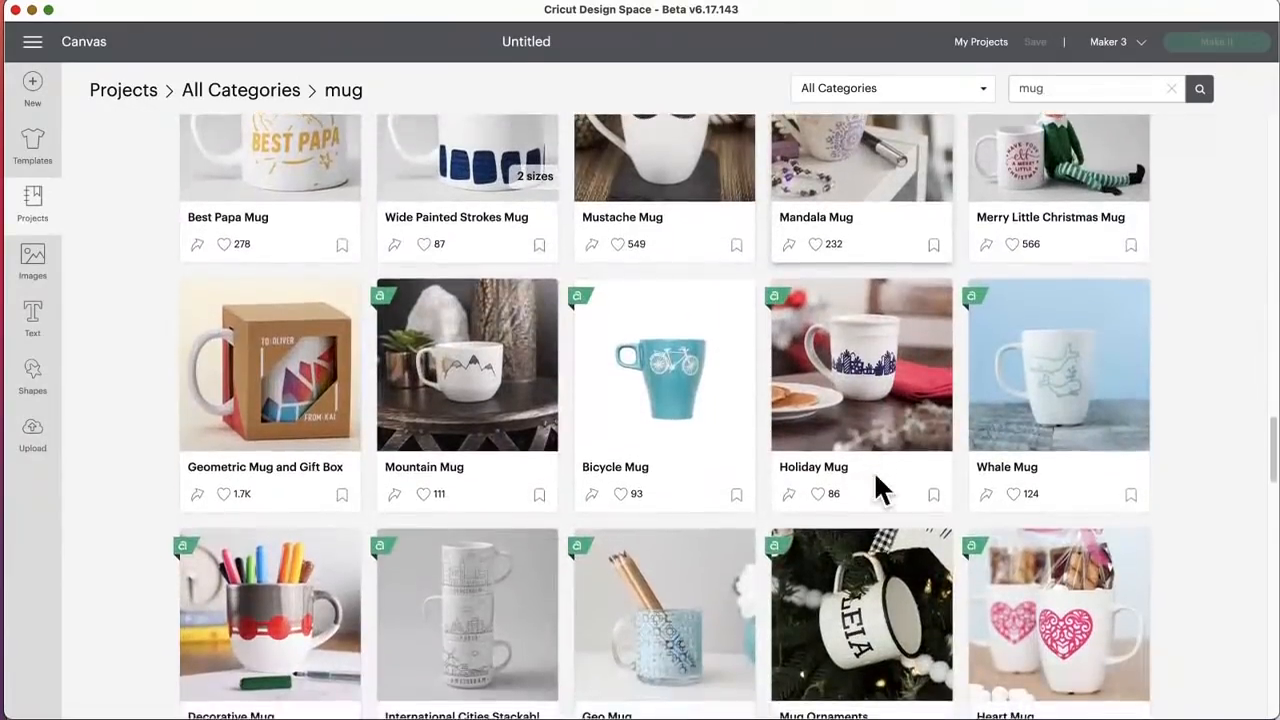
{"action": "scroll", "coordinate": [876, 489], "scroll_direction": "down", "scroll_amount": 8}
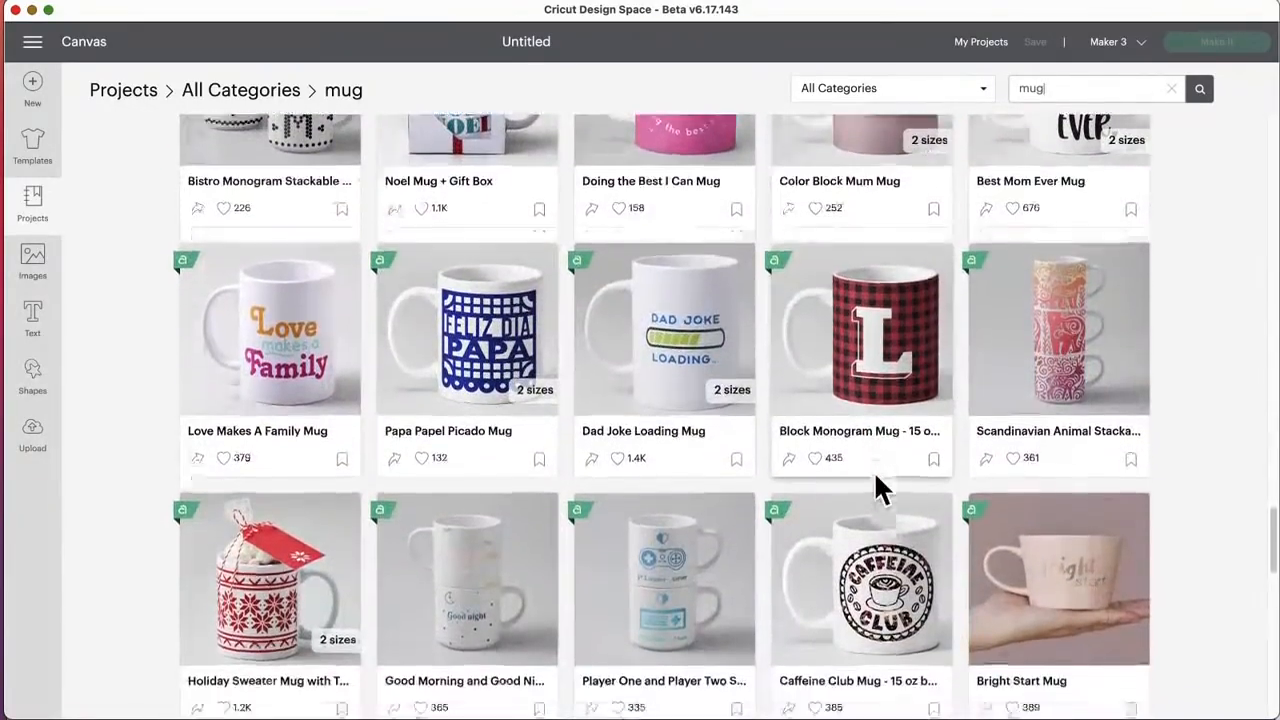
{"action": "scroll", "coordinate": [876, 489], "scroll_direction": "down", "scroll_amount": 8}
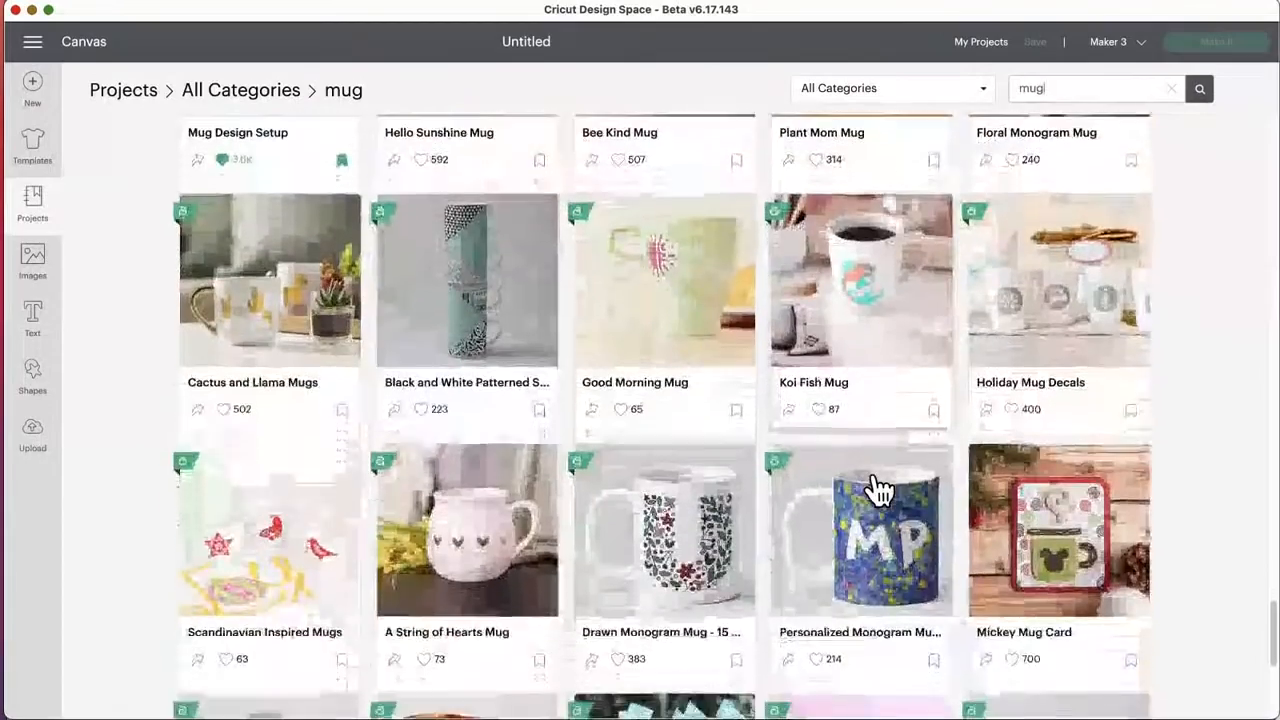
{"action": "scroll", "coordinate": [876, 489], "scroll_direction": "down", "scroll_amount": 6}
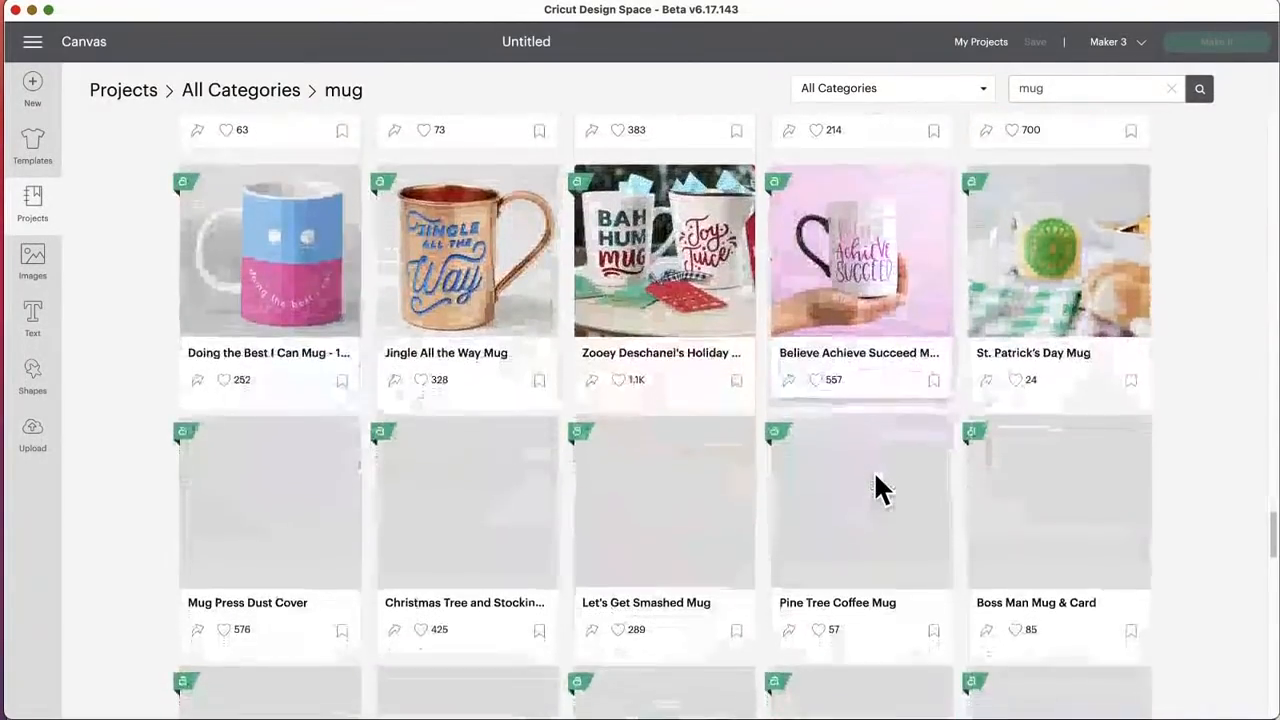
{"action": "scroll", "coordinate": [876, 478], "scroll_direction": "down", "scroll_amount": 4}
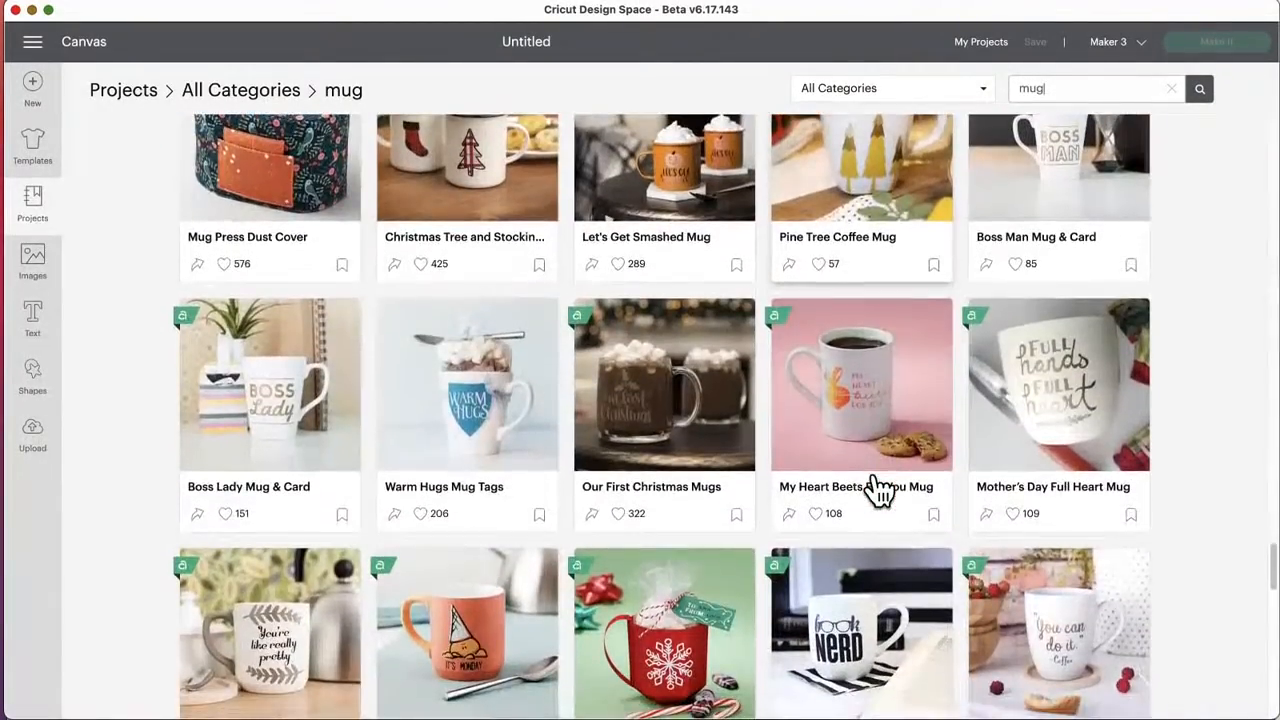
{"action": "scroll", "coordinate": [877, 489], "scroll_direction": "down", "scroll_amount": 8}
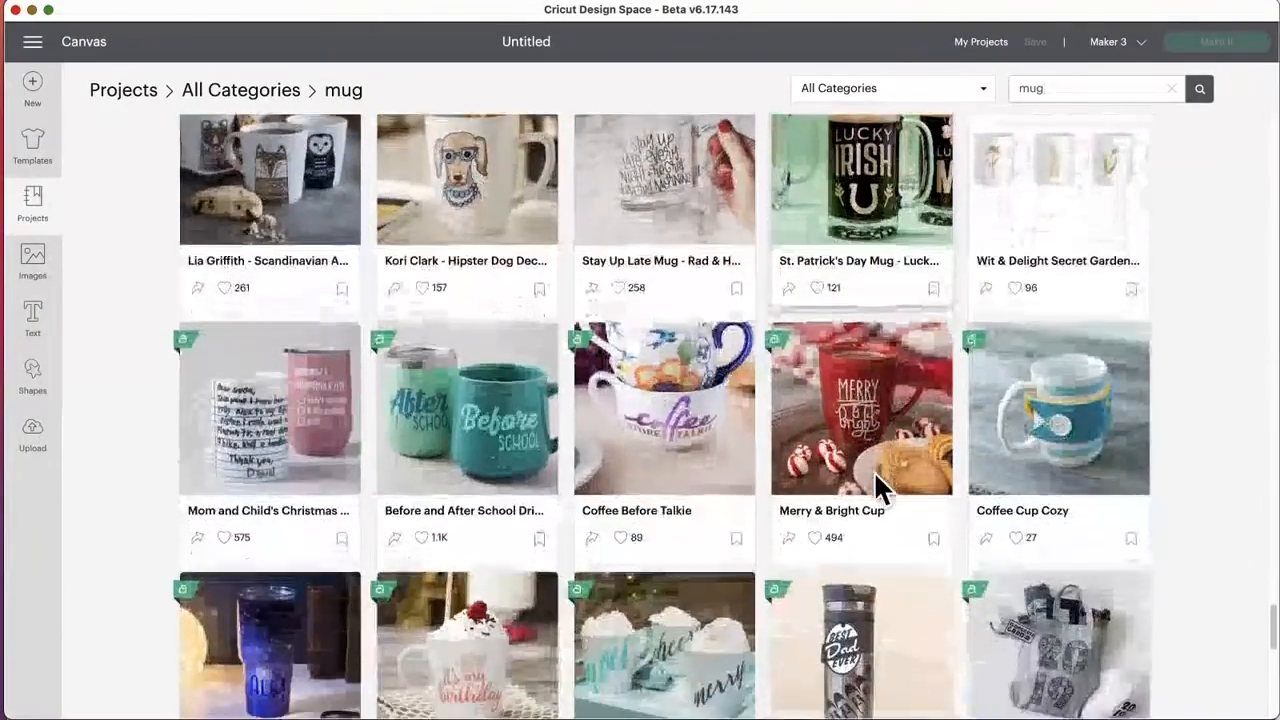
{"action": "scroll", "coordinate": [875, 480], "scroll_direction": "down", "scroll_amount": 8}
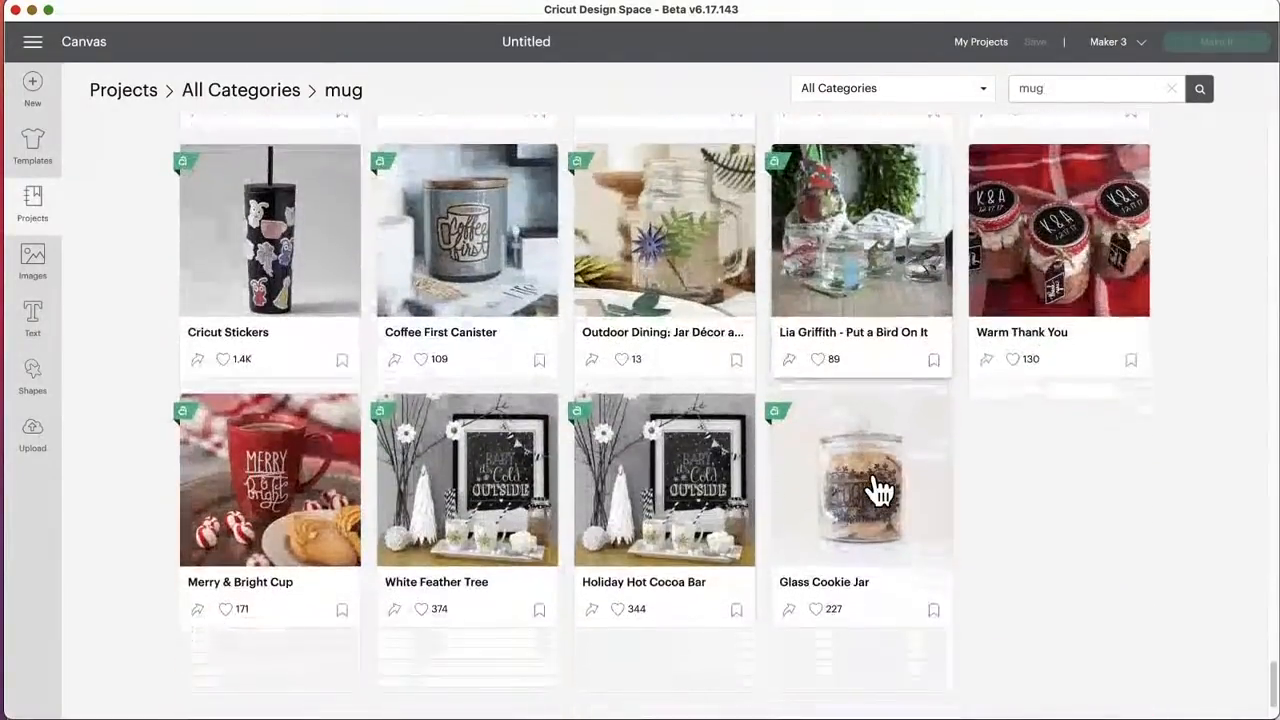
{"action": "scroll", "coordinate": [877, 489], "scroll_direction": "down", "scroll_amount": 2}
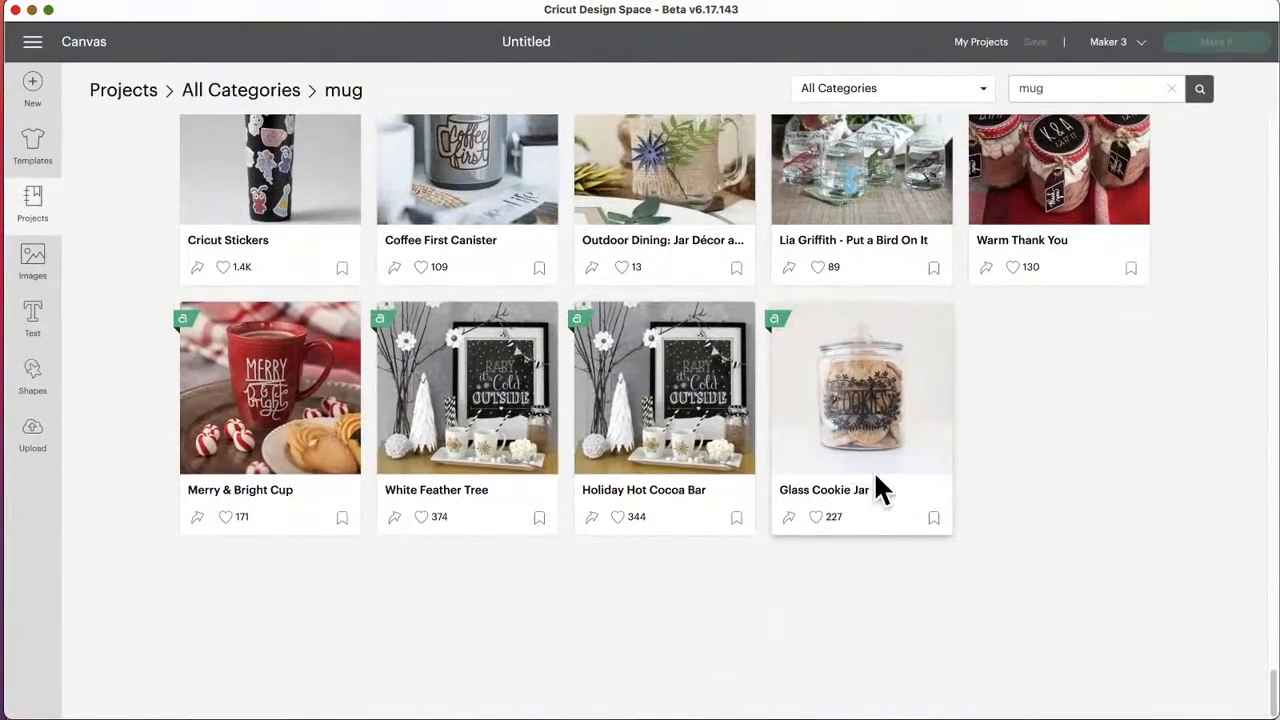
Step: Find the Black and White Patterned Stackable Mugs project among the results, review its photo and details, and close its preview
{"action": "scroll", "coordinate": [876, 488], "scroll_direction": "up", "scroll_amount": 10}
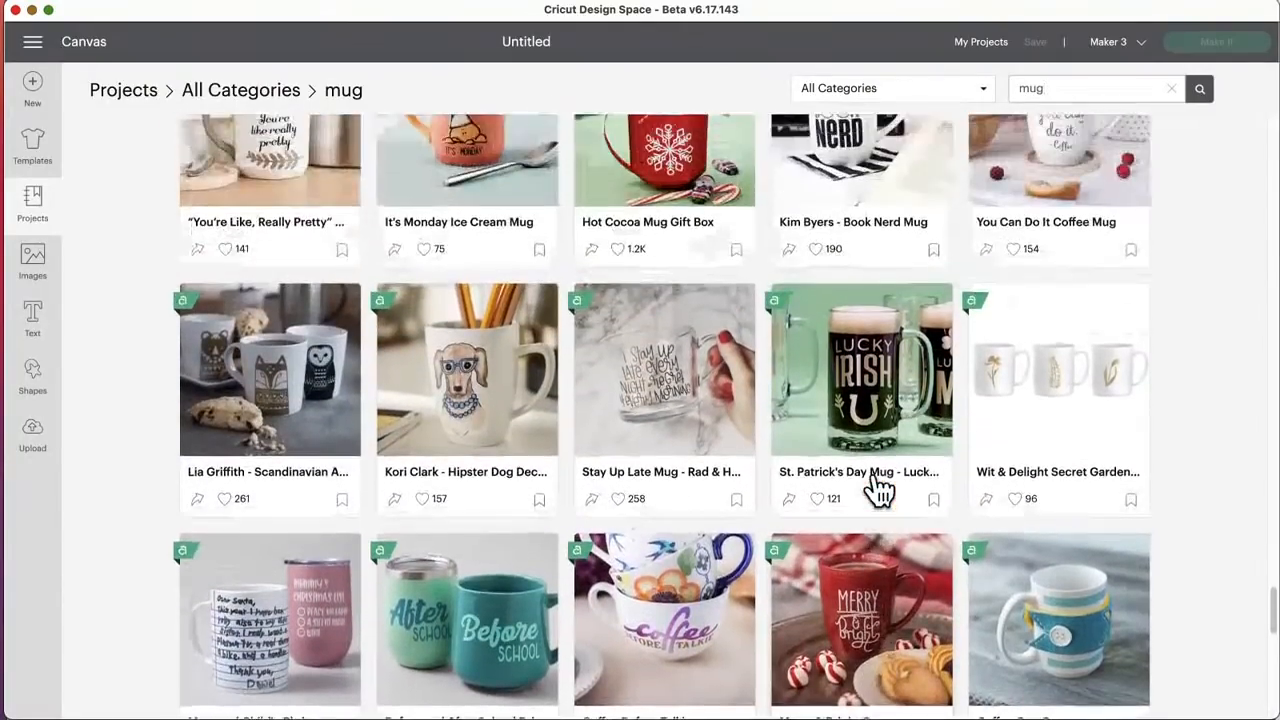
{"action": "scroll", "coordinate": [875, 485], "scroll_direction": "up", "scroll_amount": 15}
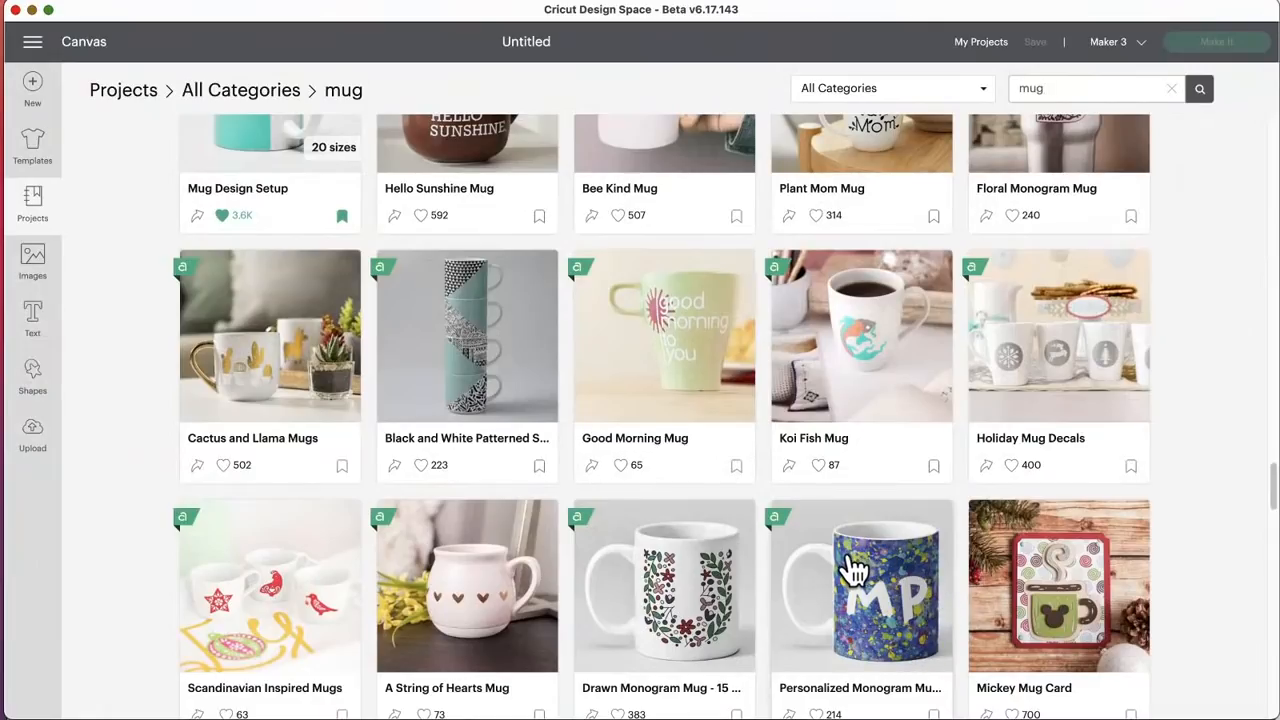
{"action": "scroll", "coordinate": [835, 445], "scroll_direction": "up", "scroll_amount": 1}
{"action": "scroll", "coordinate": [820, 428], "scroll_direction": "up", "scroll_amount": 5}
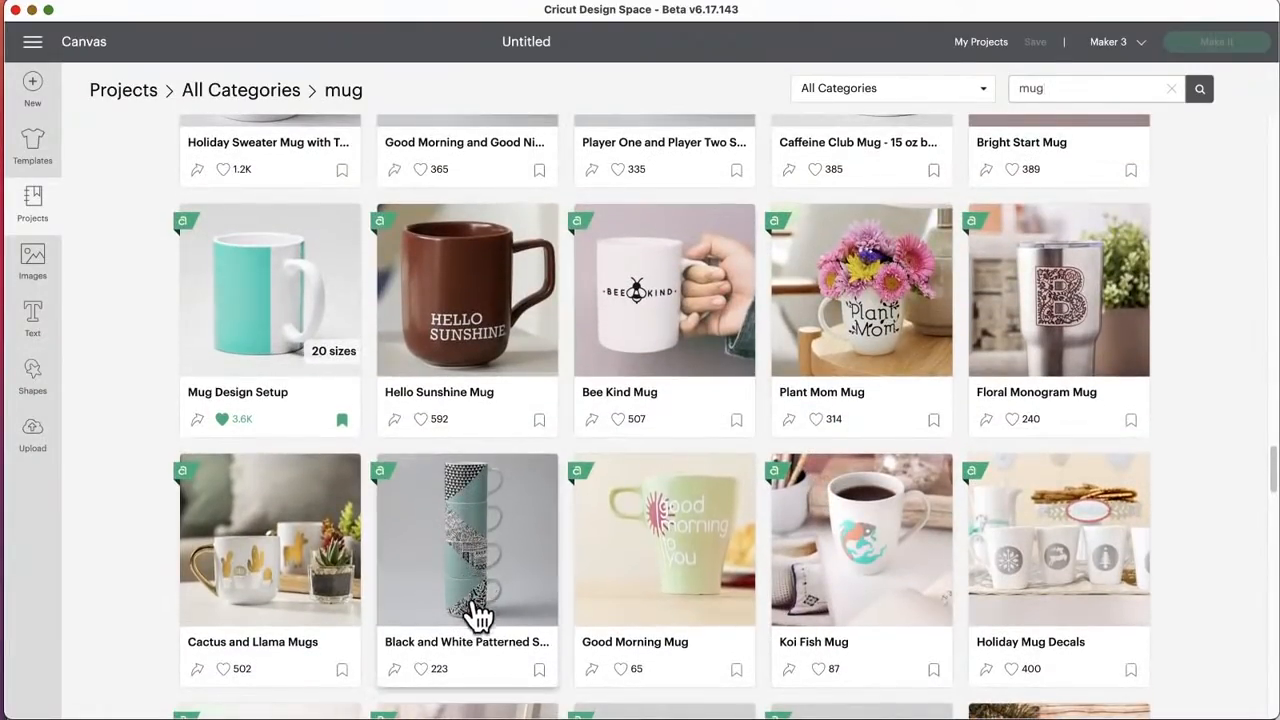
{"action": "left_click", "coordinate": [455, 540]}
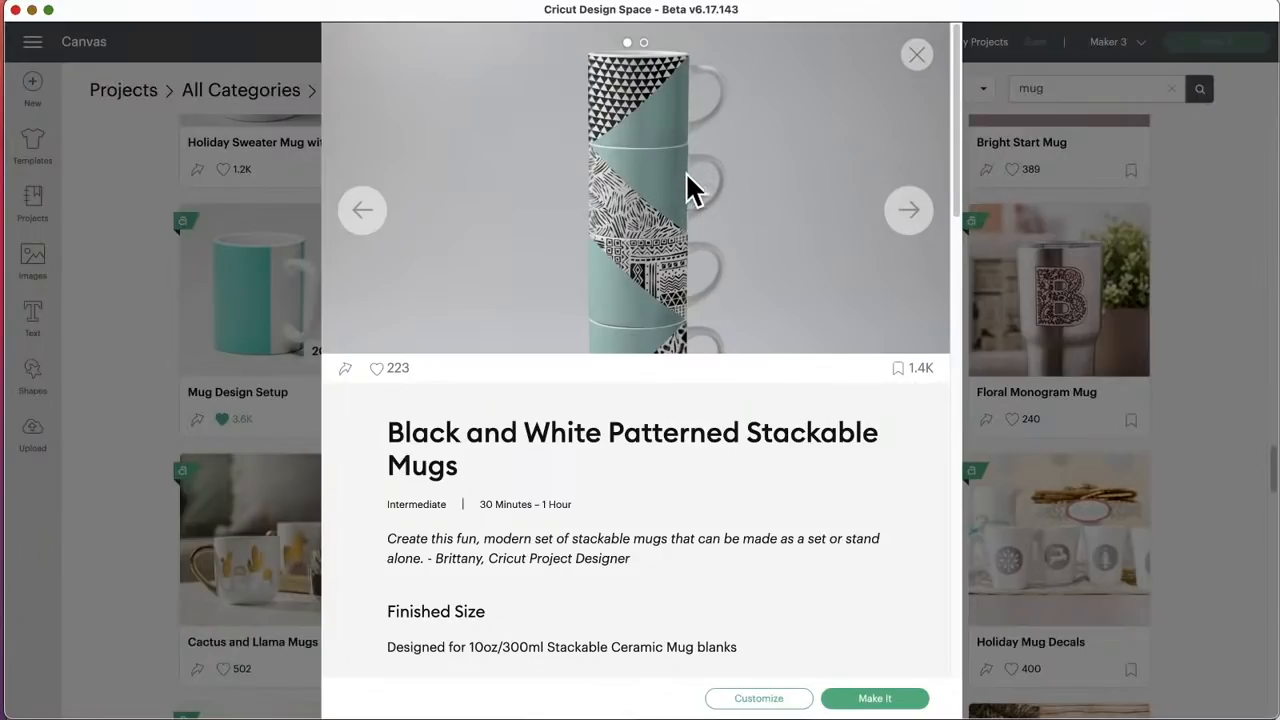
{"action": "scroll", "coordinate": [675, 305], "scroll_direction": "down", "scroll_amount": 2}
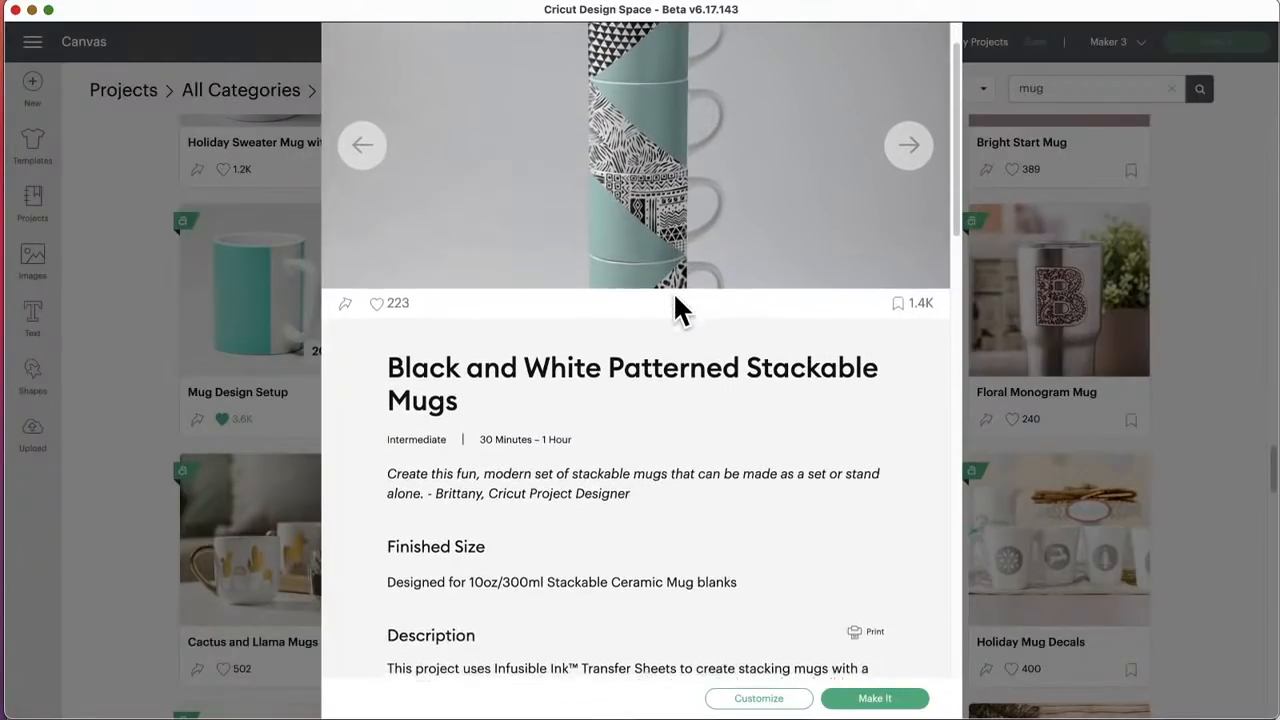
{"action": "scroll", "coordinate": [675, 305], "scroll_direction": "up", "scroll_amount": 2}
{"action": "left_click", "coordinate": [1190, 287]}
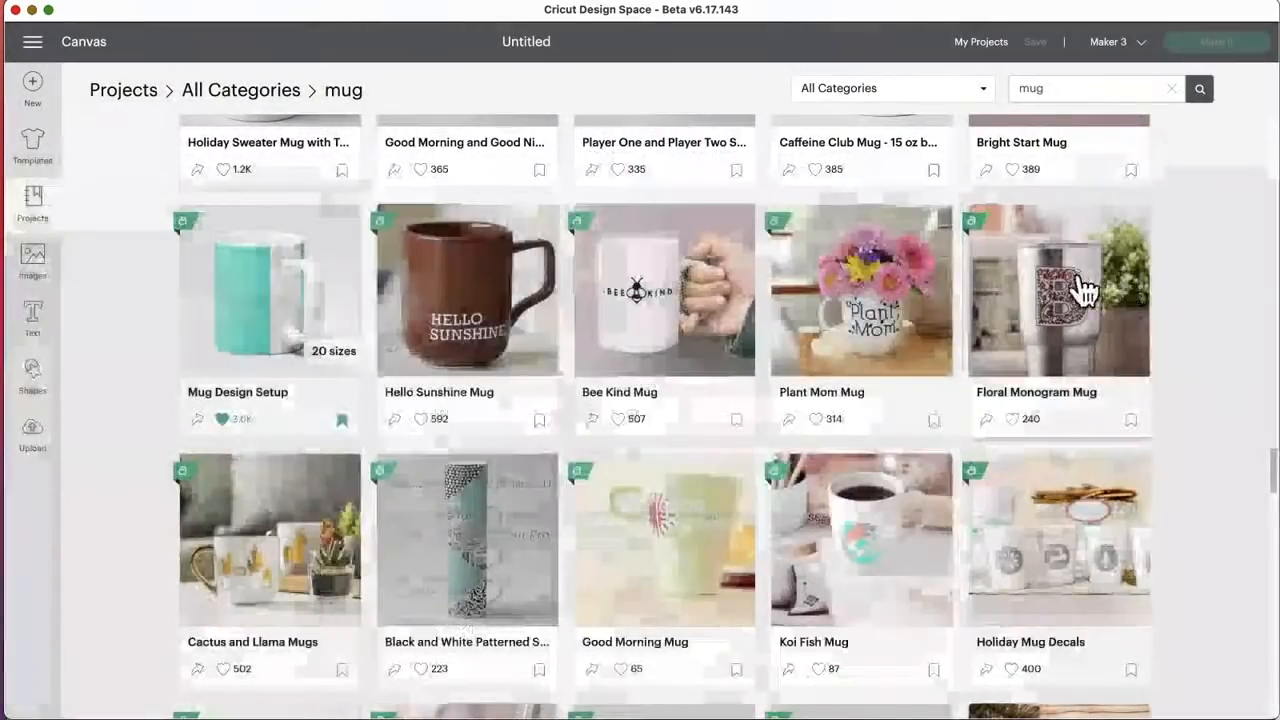
Step: Browse back up through the "mug" project results toward the beginning of the list, and return to the blank canvas
{"action": "scroll", "coordinate": [720, 357], "scroll_direction": "up", "scroll_amount": 5}
{"action": "scroll", "coordinate": [725, 358], "scroll_direction": "up", "scroll_amount": 5}
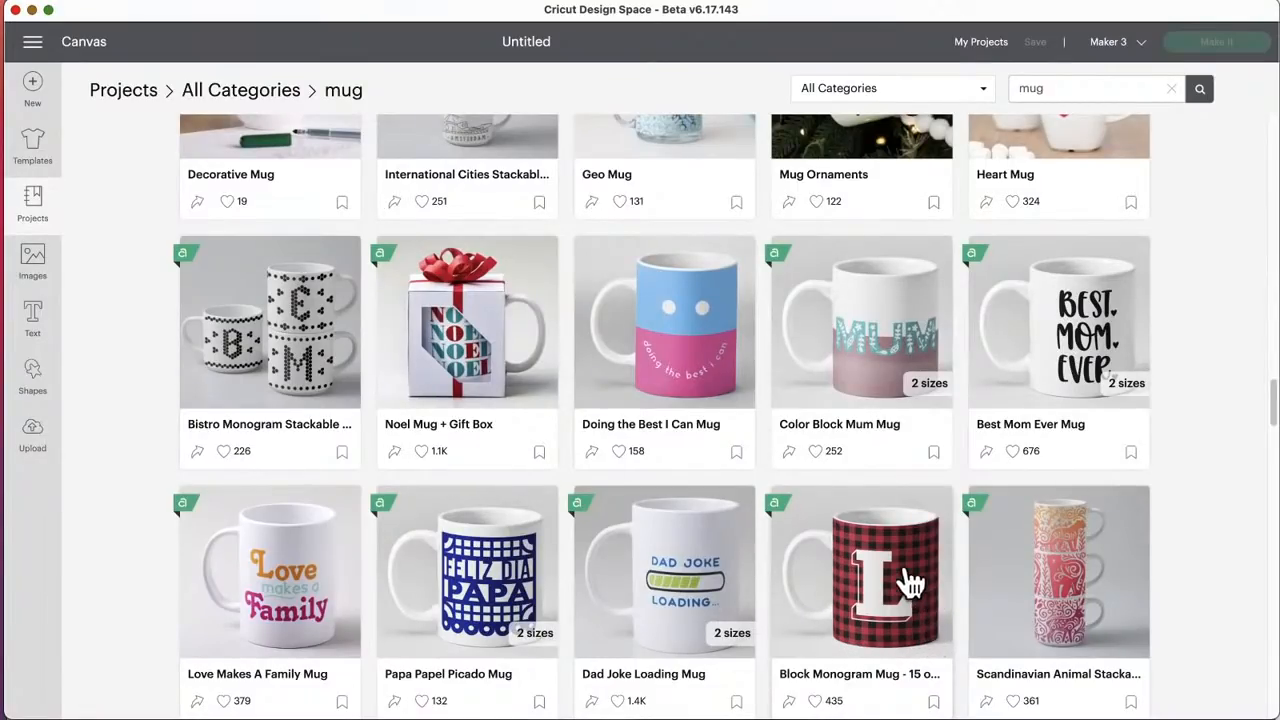
{"action": "scroll", "coordinate": [648, 452], "scroll_direction": "up", "scroll_amount": 1}
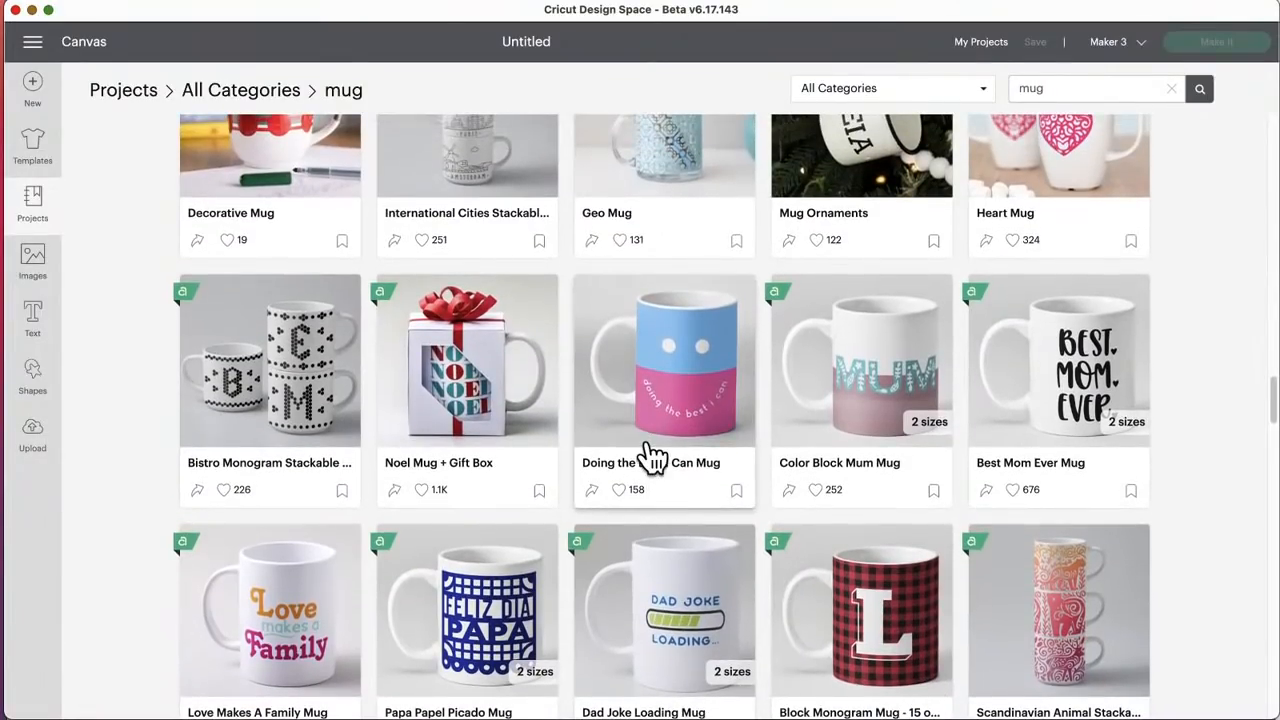
{"action": "scroll", "coordinate": [850, 455], "scroll_direction": "down", "scroll_amount": 3}
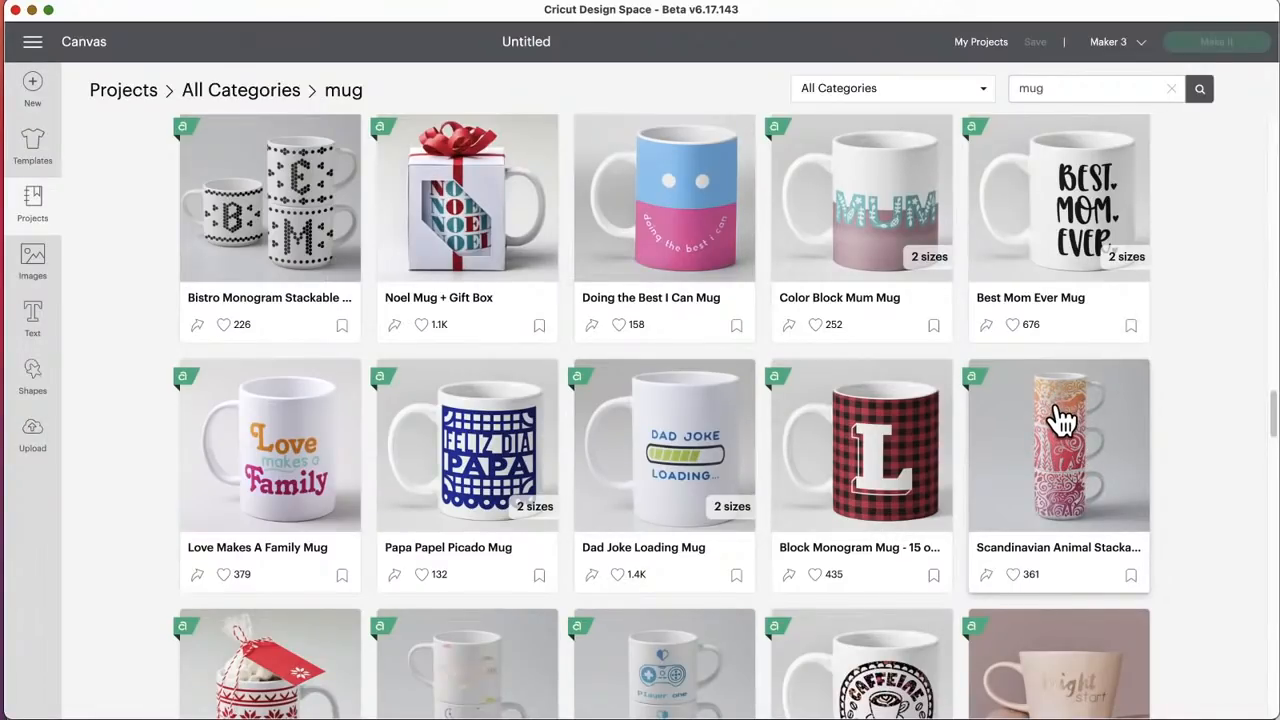
{"action": "scroll", "coordinate": [1068, 412], "scroll_direction": "up", "scroll_amount": 3}
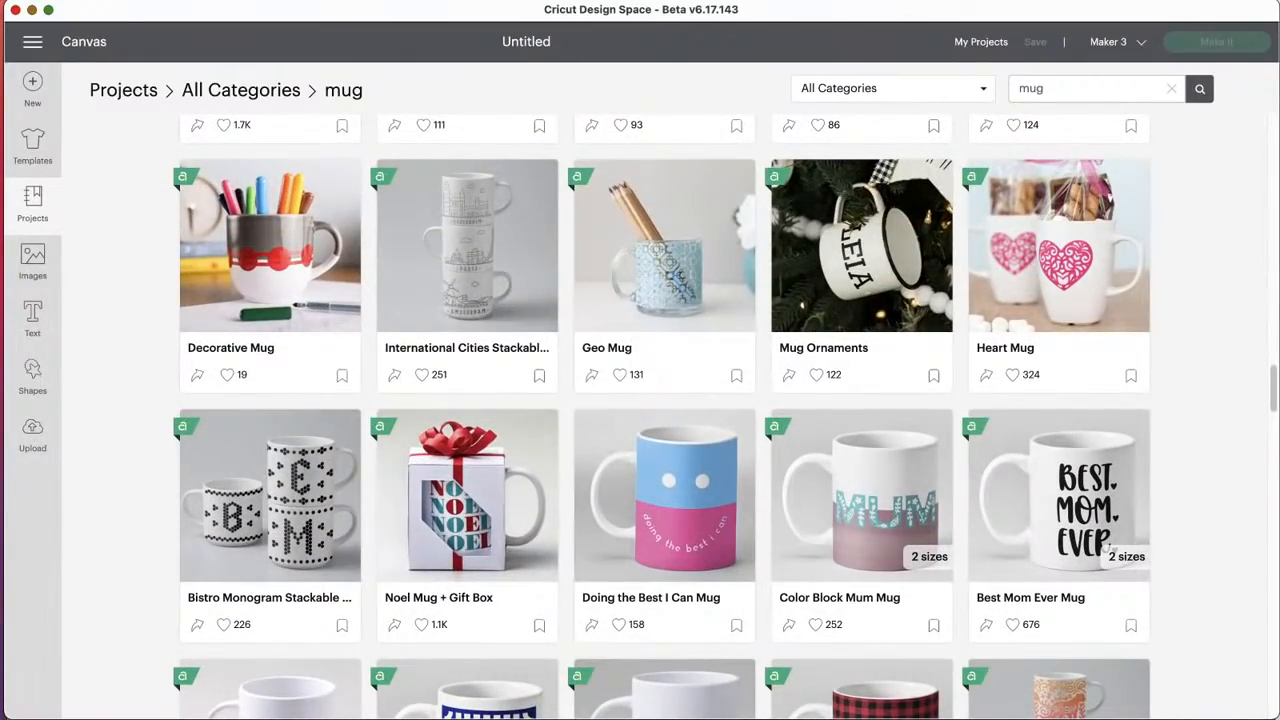
{"action": "scroll", "coordinate": [633, 425], "scroll_direction": "up", "scroll_amount": 2}
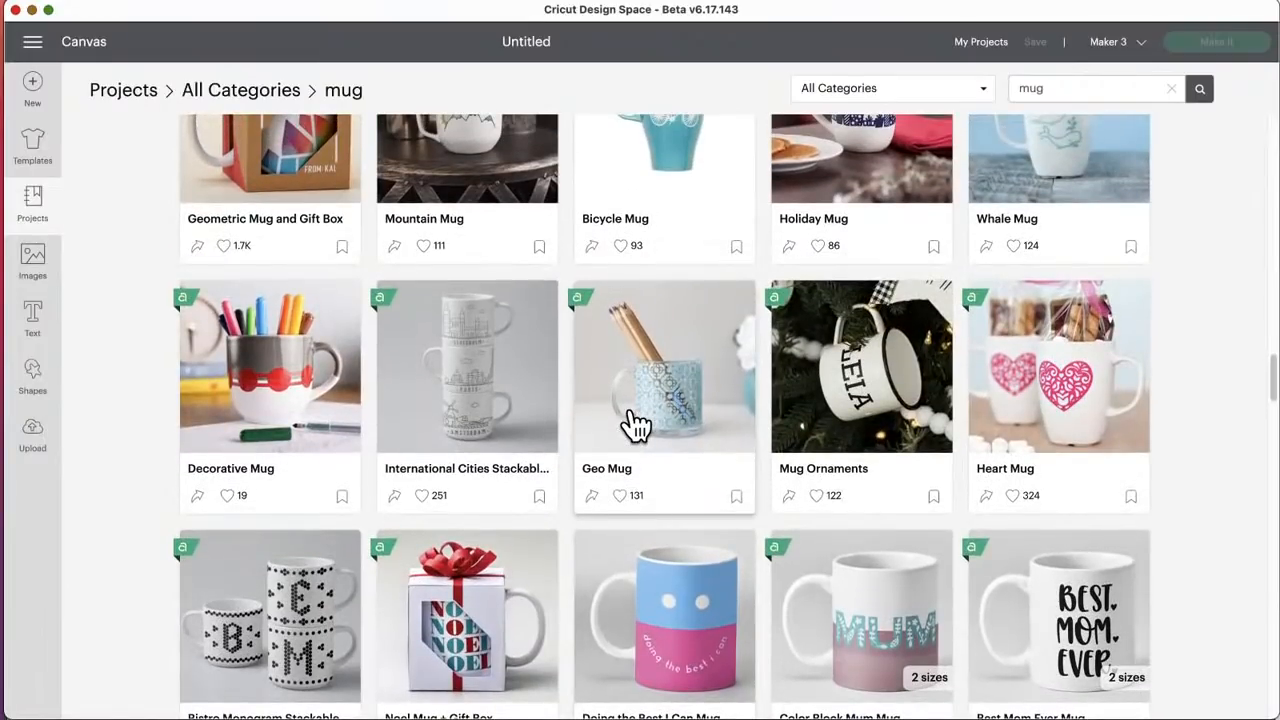
{"action": "scroll", "coordinate": [633, 425], "scroll_direction": "up", "scroll_amount": 3}
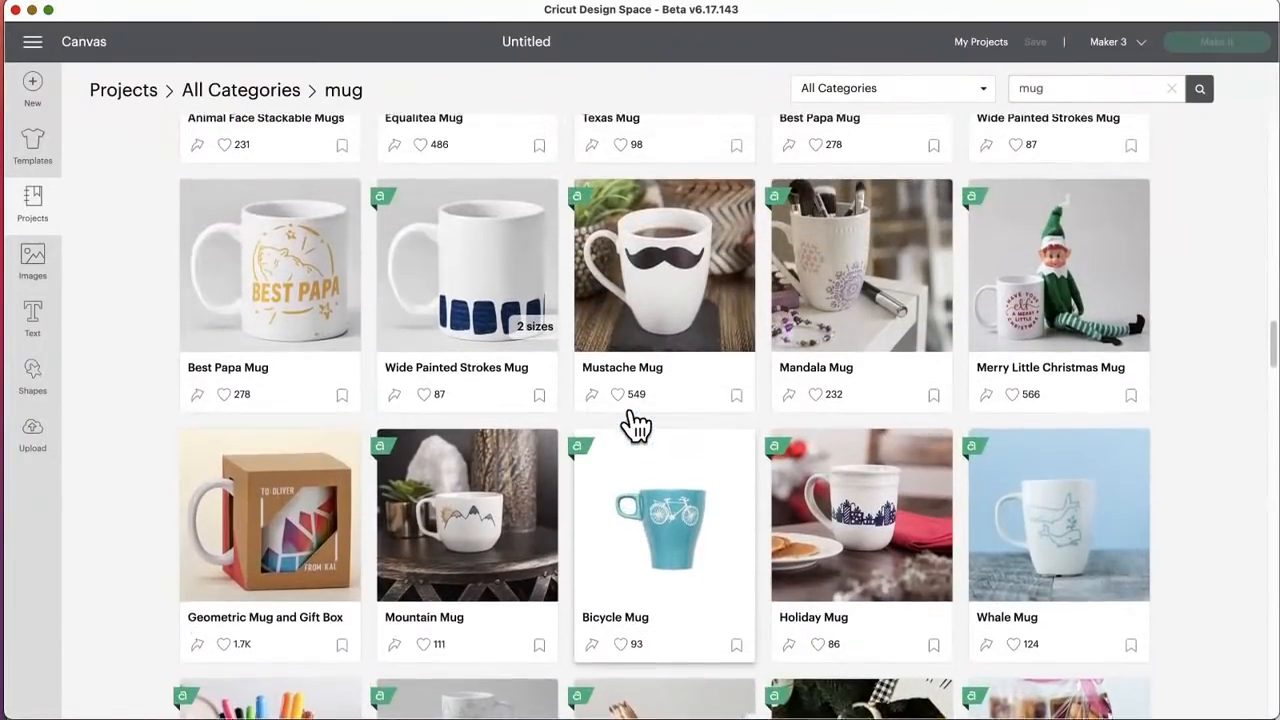
{"action": "scroll", "coordinate": [636, 425], "scroll_direction": "up", "scroll_amount": 3}
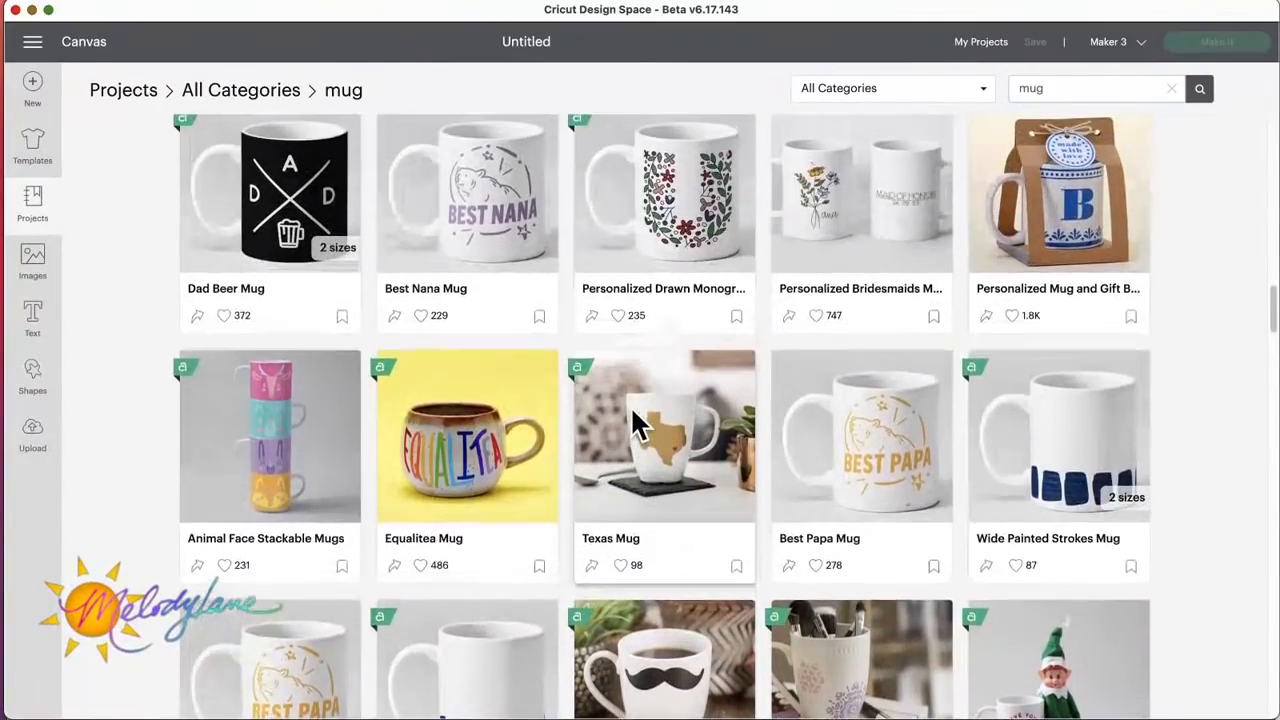
{"action": "scroll", "coordinate": [636, 425], "scroll_direction": "up", "scroll_amount": 3}
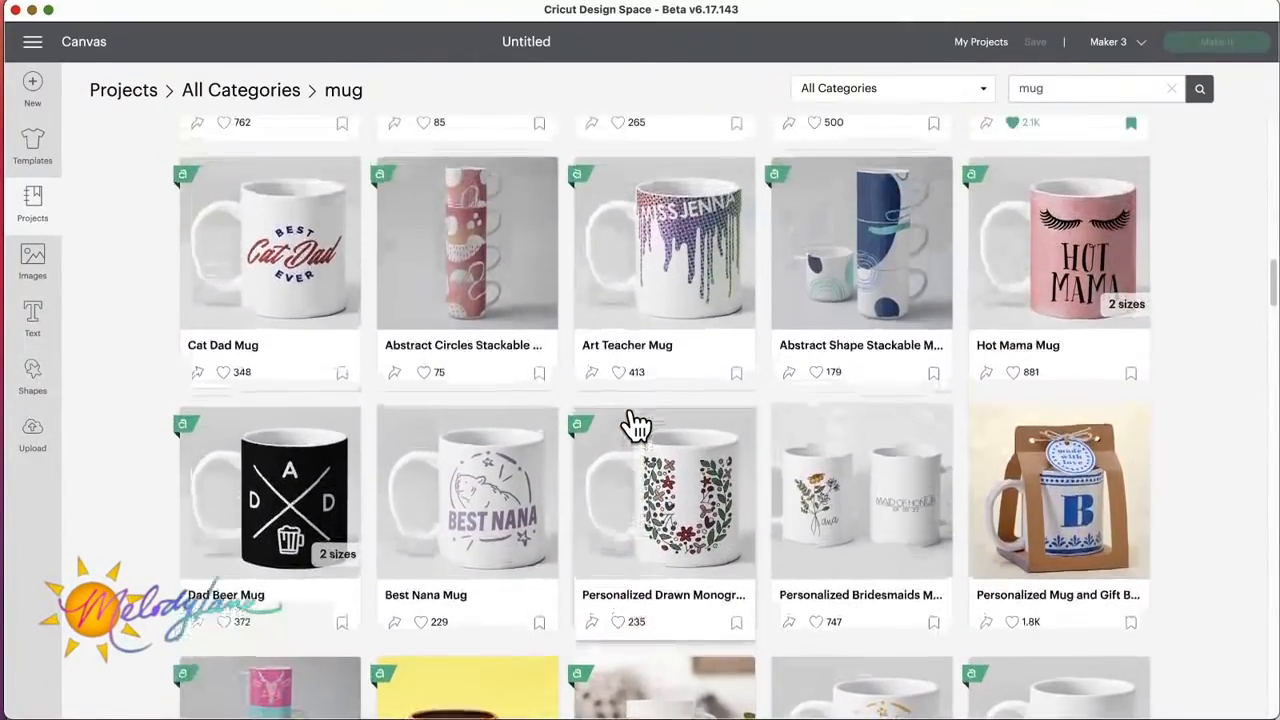
{"action": "scroll", "coordinate": [636, 425], "scroll_direction": "up", "scroll_amount": 1}
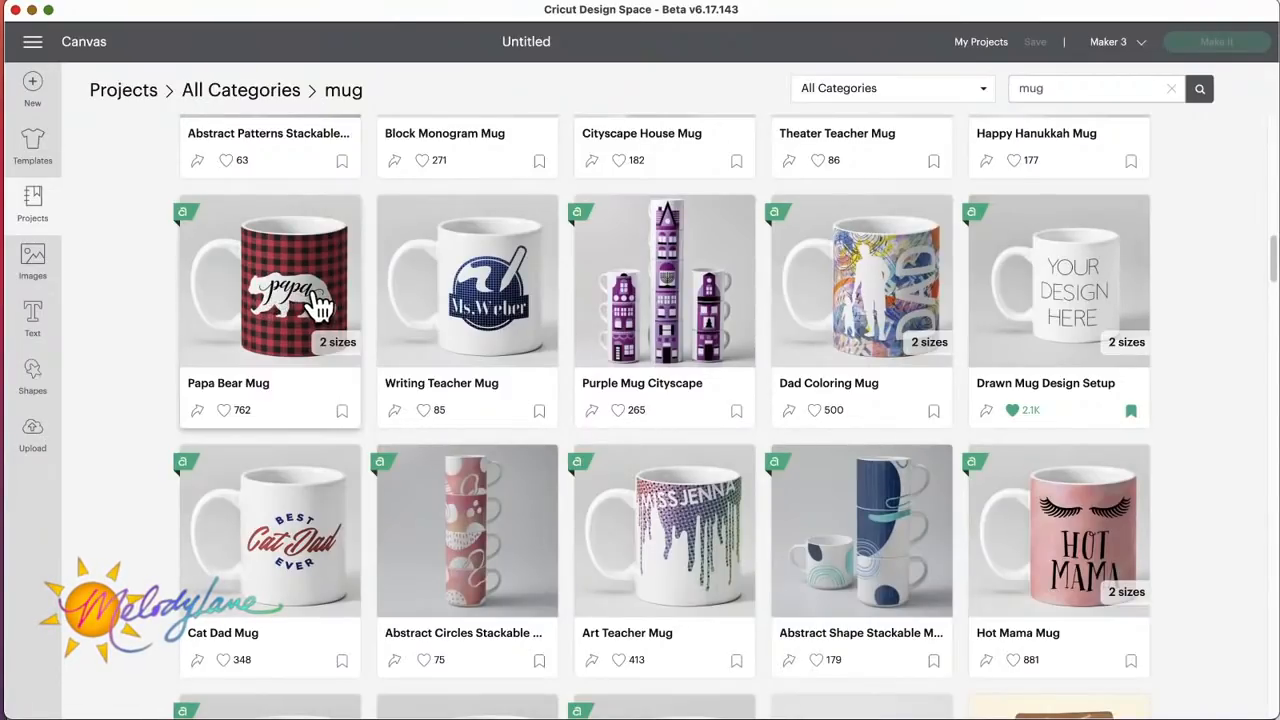
{"action": "scroll", "coordinate": [305, 303], "scroll_direction": "up", "scroll_amount": 6}
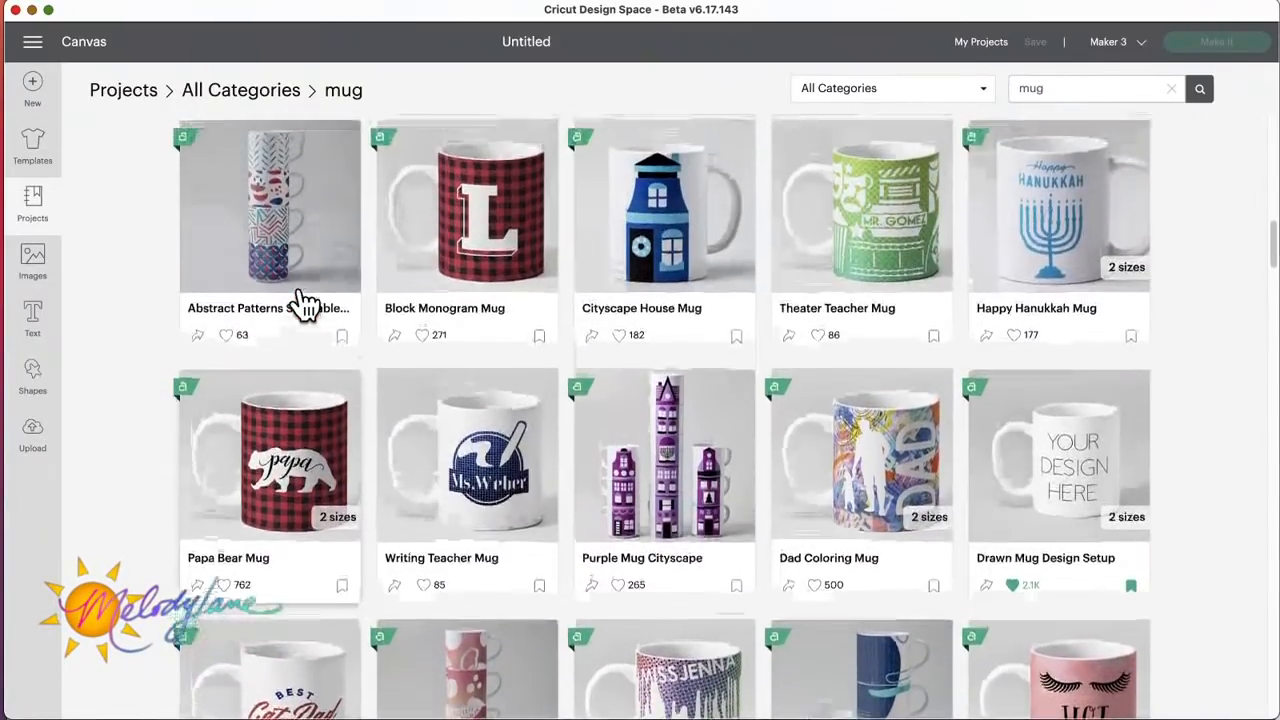
{"action": "scroll", "coordinate": [305, 303], "scroll_direction": "up", "scroll_amount": 5}
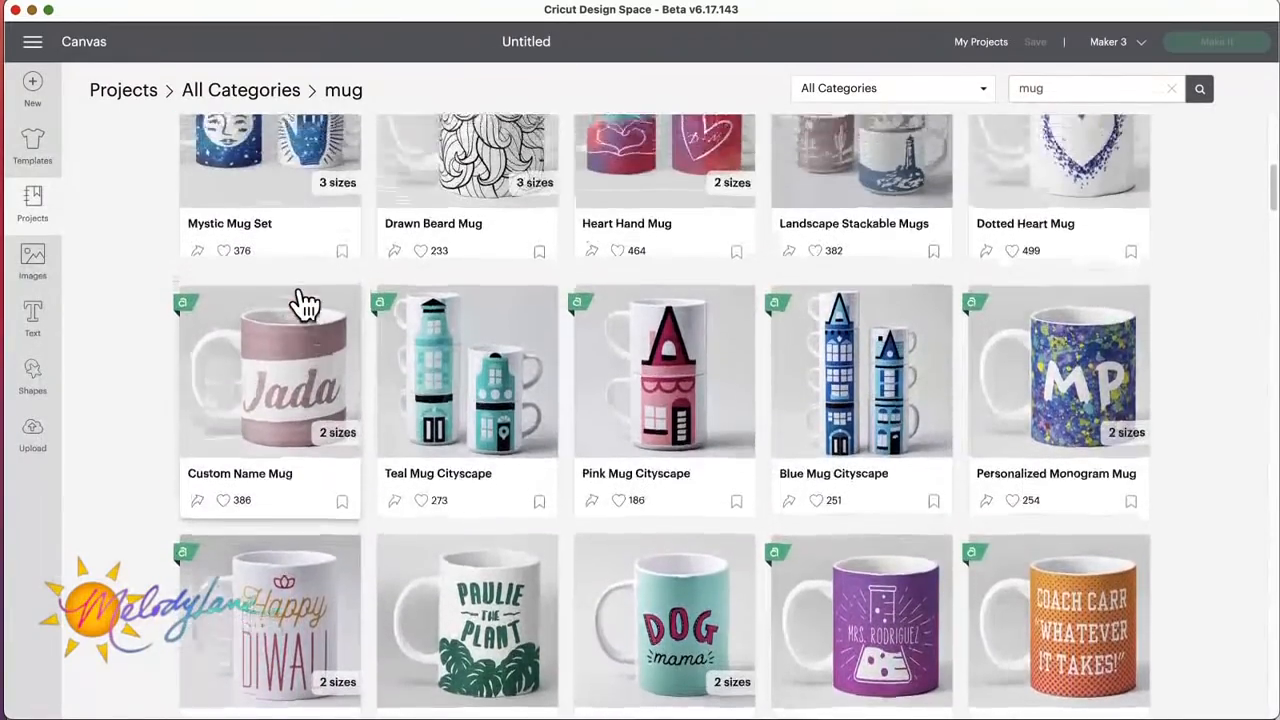
{"action": "scroll", "coordinate": [305, 303], "scroll_direction": "up", "scroll_amount": 4}
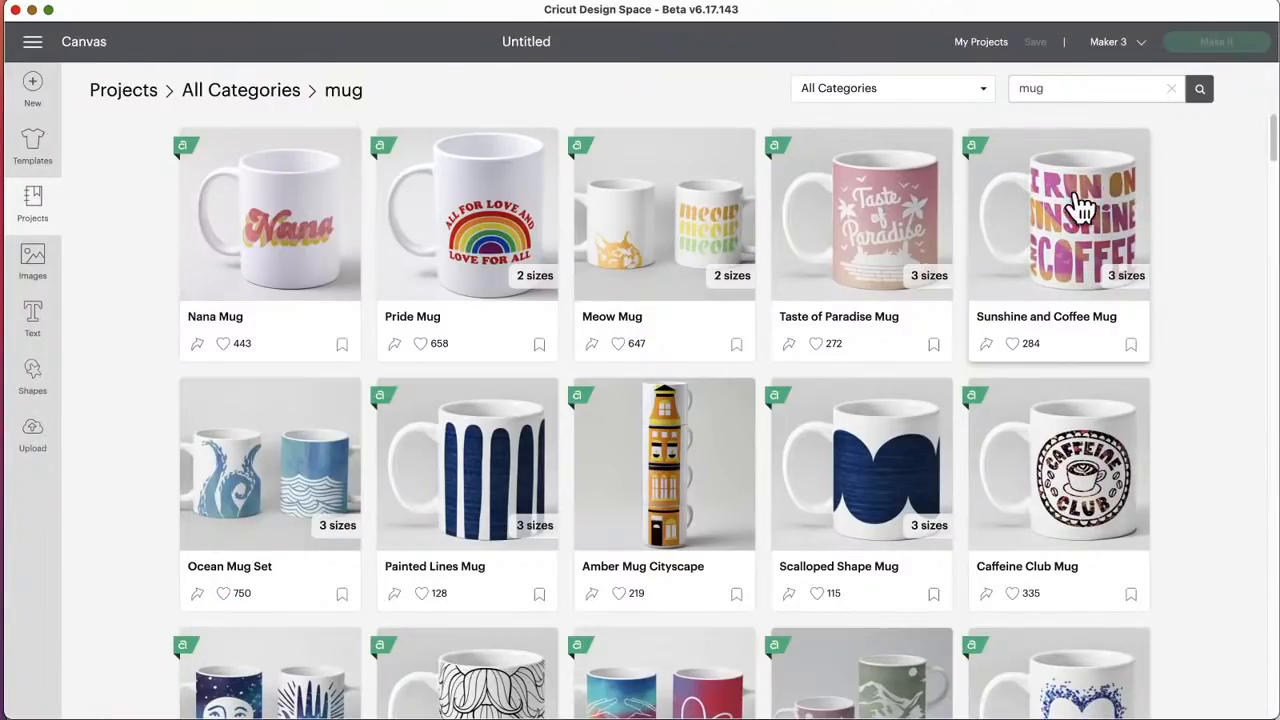
{"action": "left_click", "coordinate": [40, 212]}
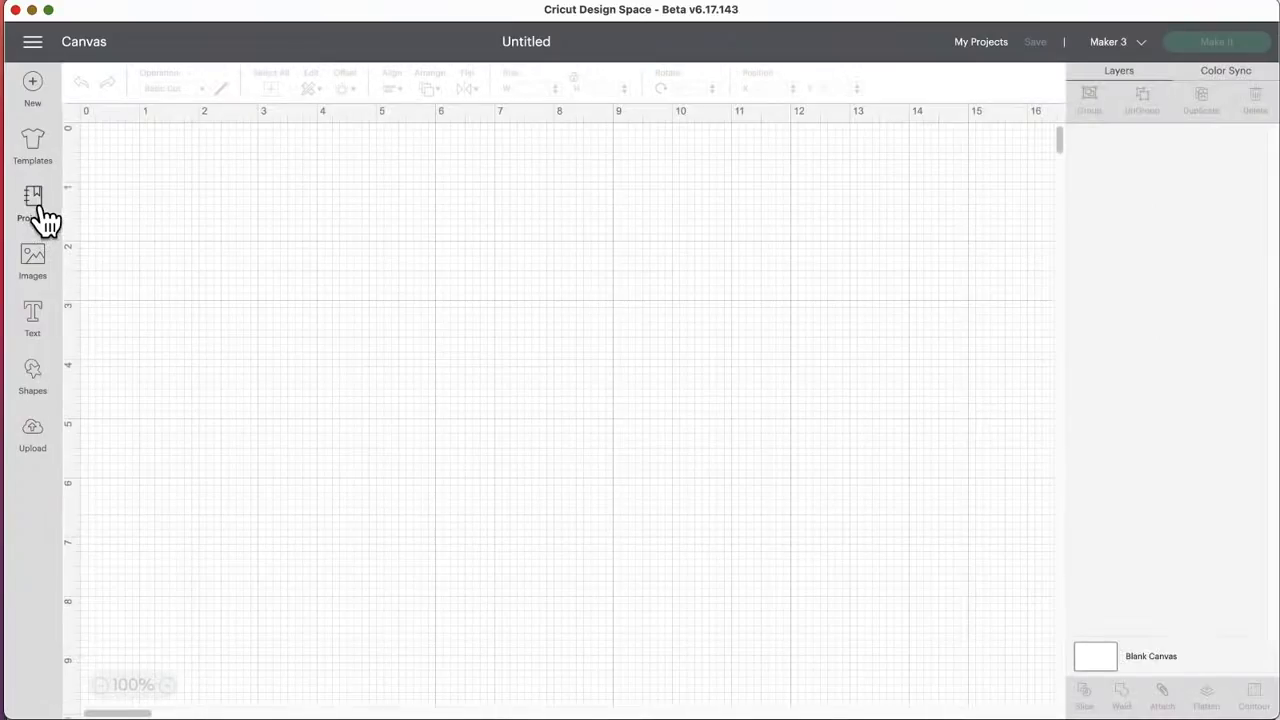
Step: Search the Image Sets category of the image library for "mug"
{"action": "left_click", "coordinate": [33, 262]}
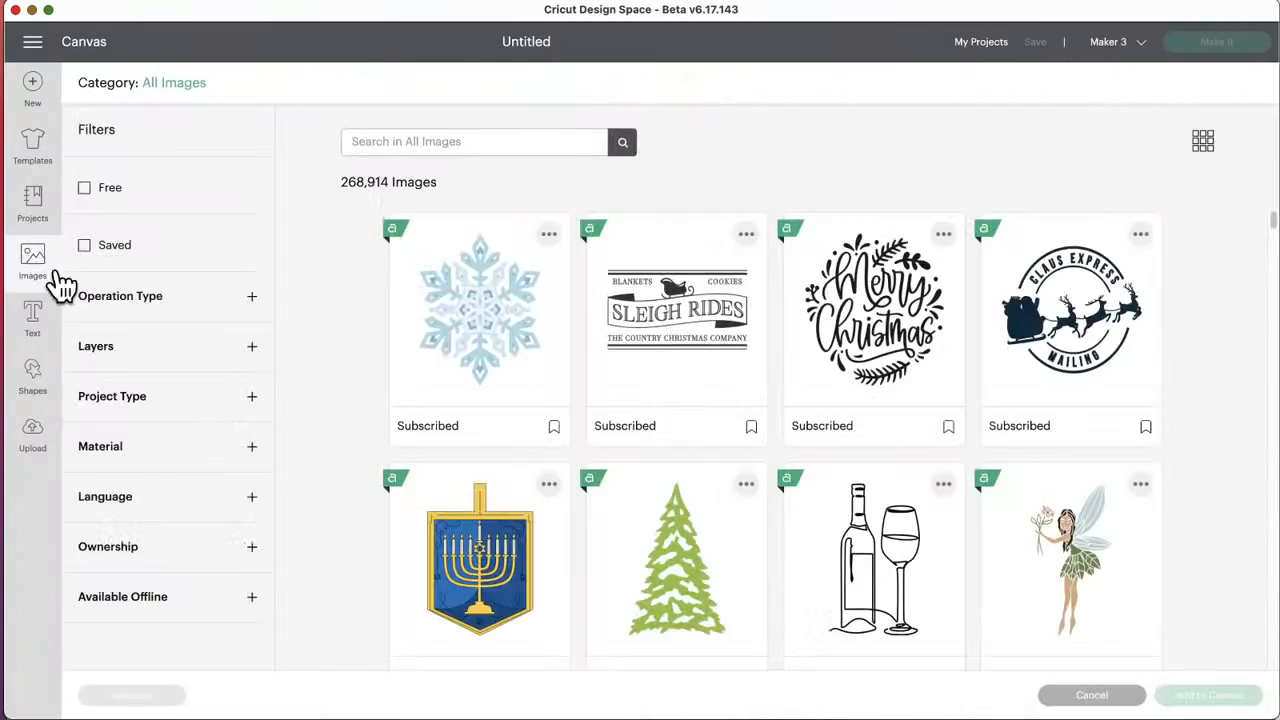
{"action": "left_click", "coordinate": [175, 86]}
{"action": "left_click", "coordinate": [185, 350]}
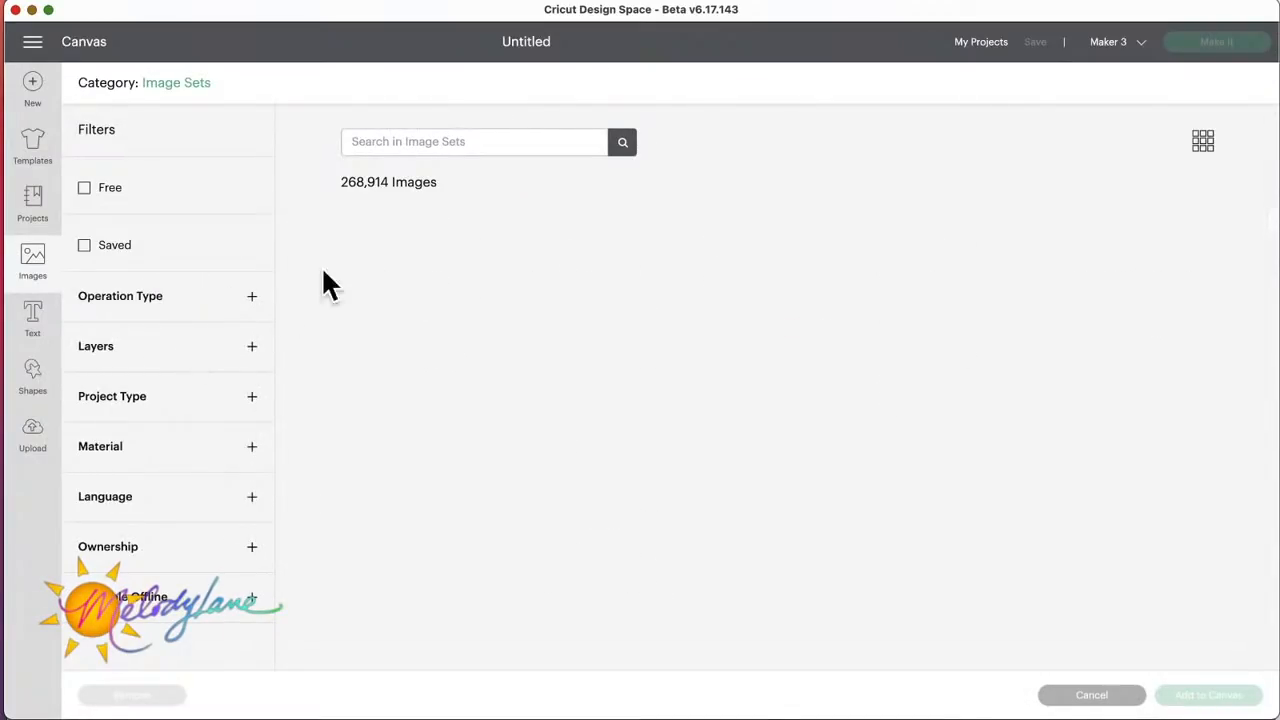
{"action": "type", "text": "mu"}
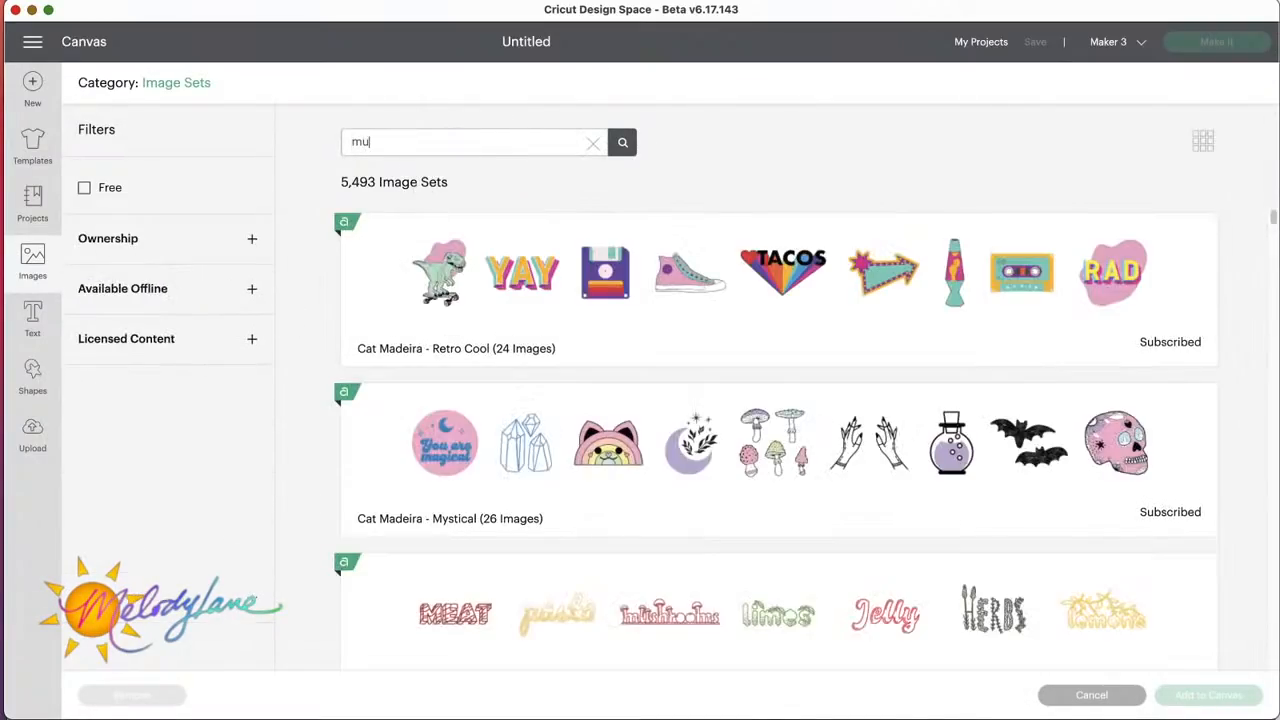
{"action": "type", "text": "g"}
{"action": "key", "text": "Return"}
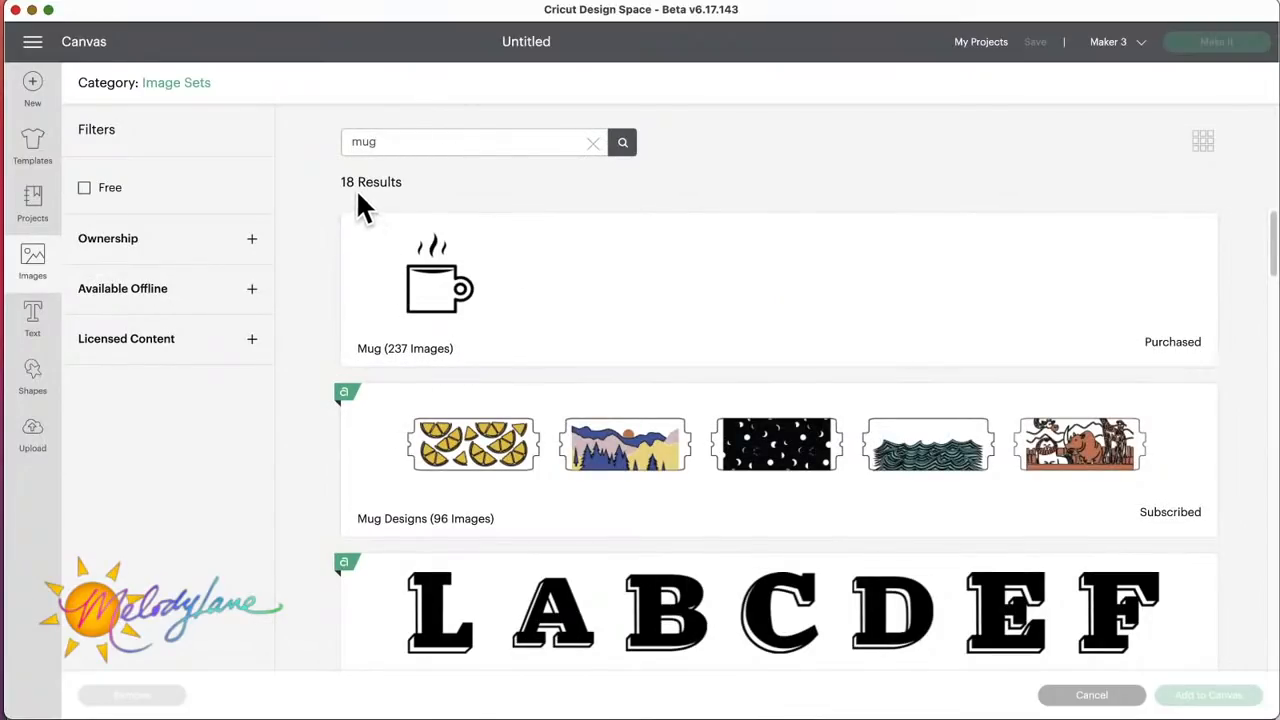
Step: Examine the mug image sets, from Mug Designs and Mug Monograms down to Mug Design Starters and Full Mug Designs
{"action": "scroll", "coordinate": [534, 466], "scroll_direction": "down", "scroll_amount": 3}
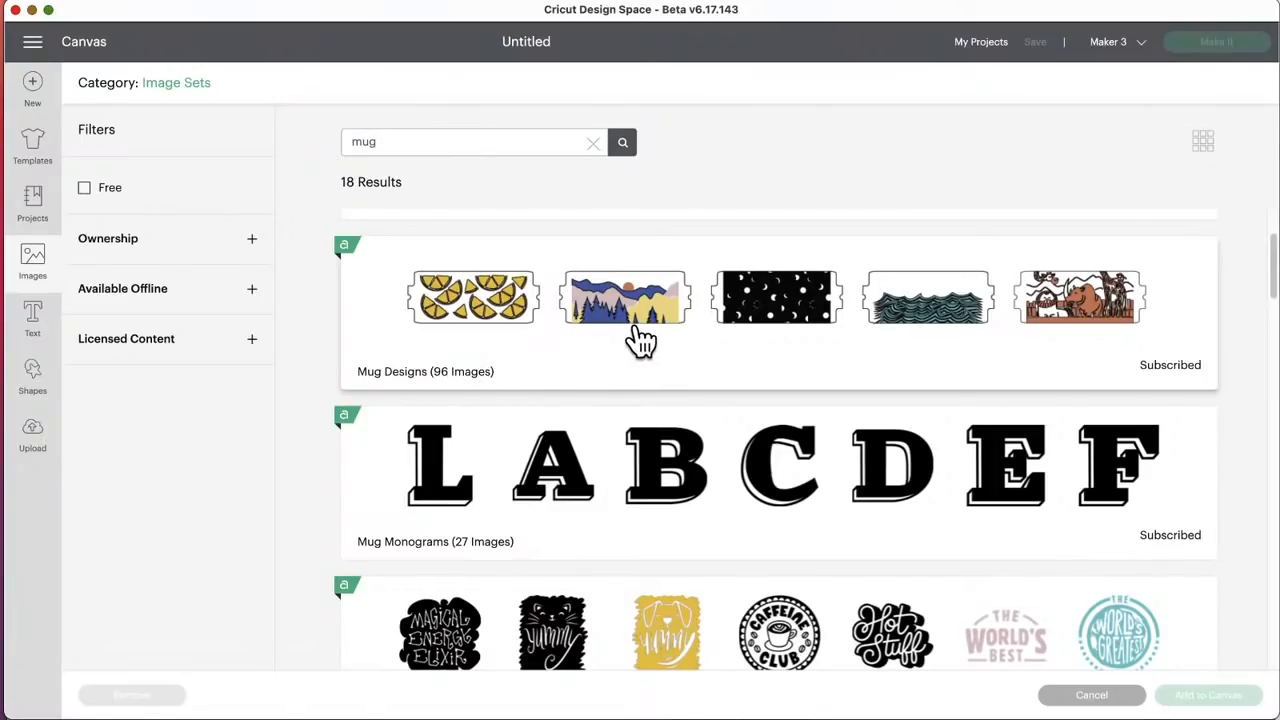
{"action": "scroll", "coordinate": [640, 340], "scroll_direction": "down", "scroll_amount": 3}
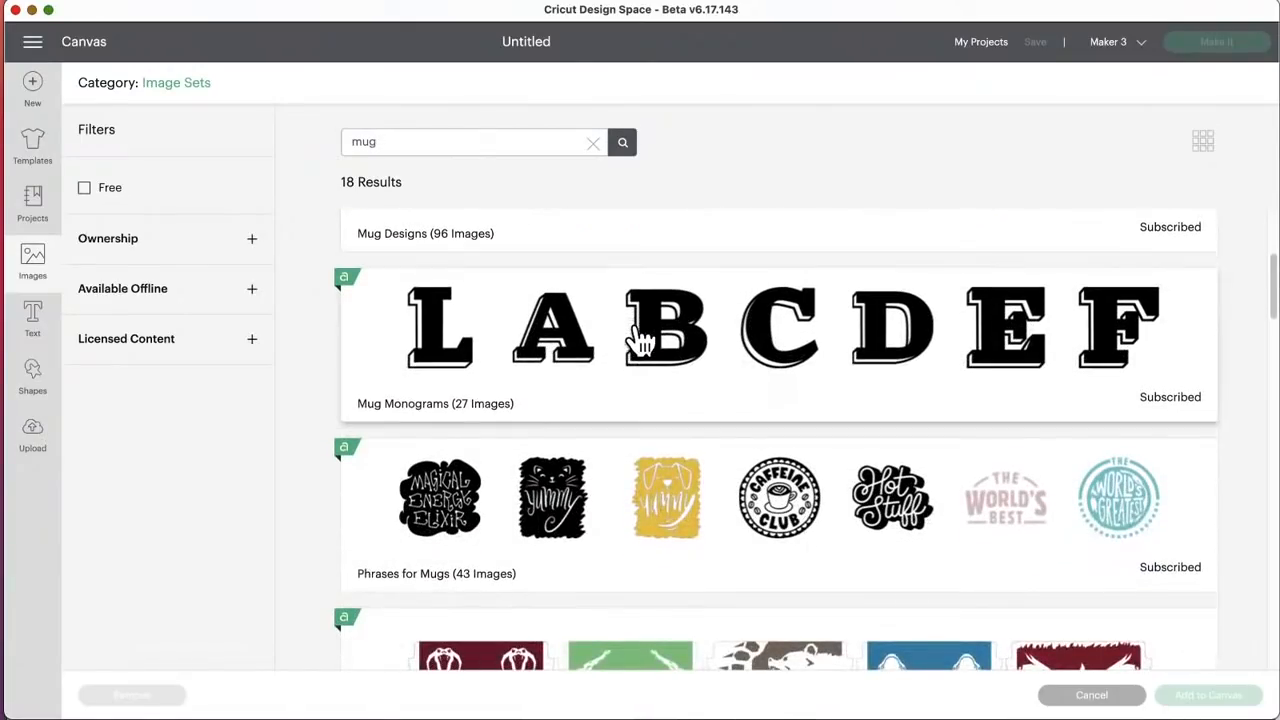
{"action": "scroll", "coordinate": [494, 412], "scroll_direction": "down", "scroll_amount": 4}
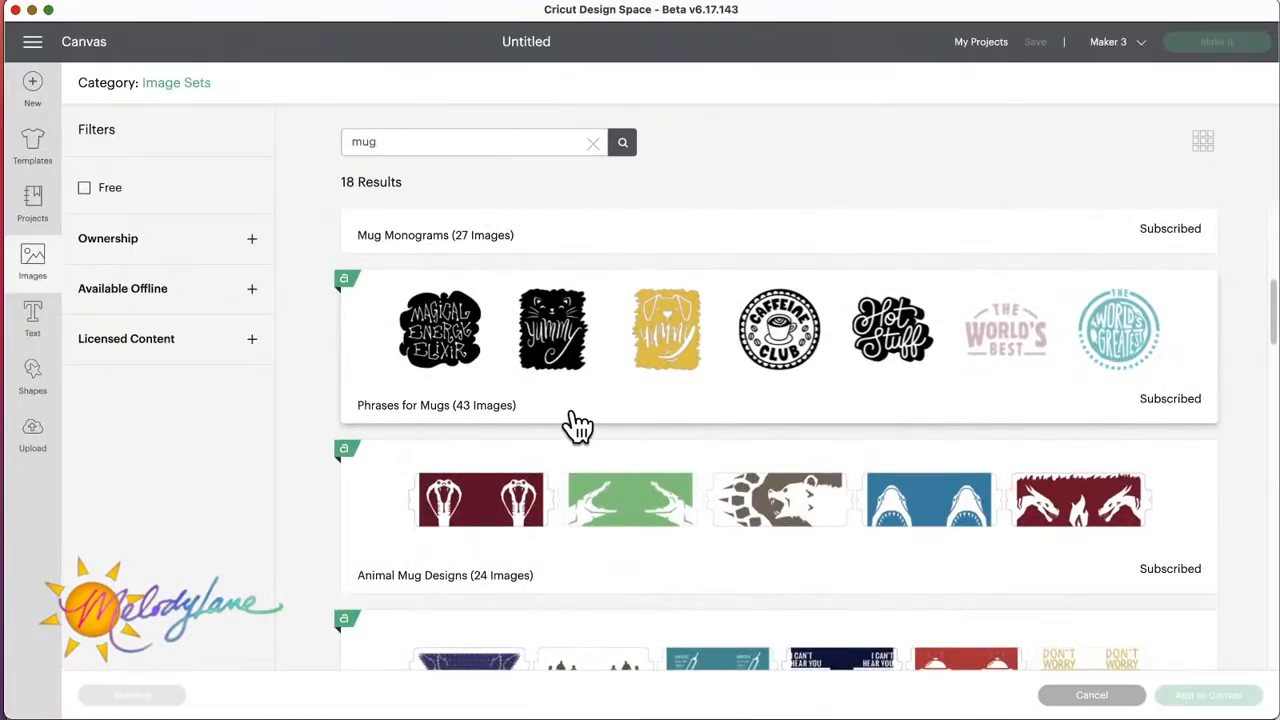
{"action": "scroll", "coordinate": [571, 425], "scroll_direction": "down", "scroll_amount": 4}
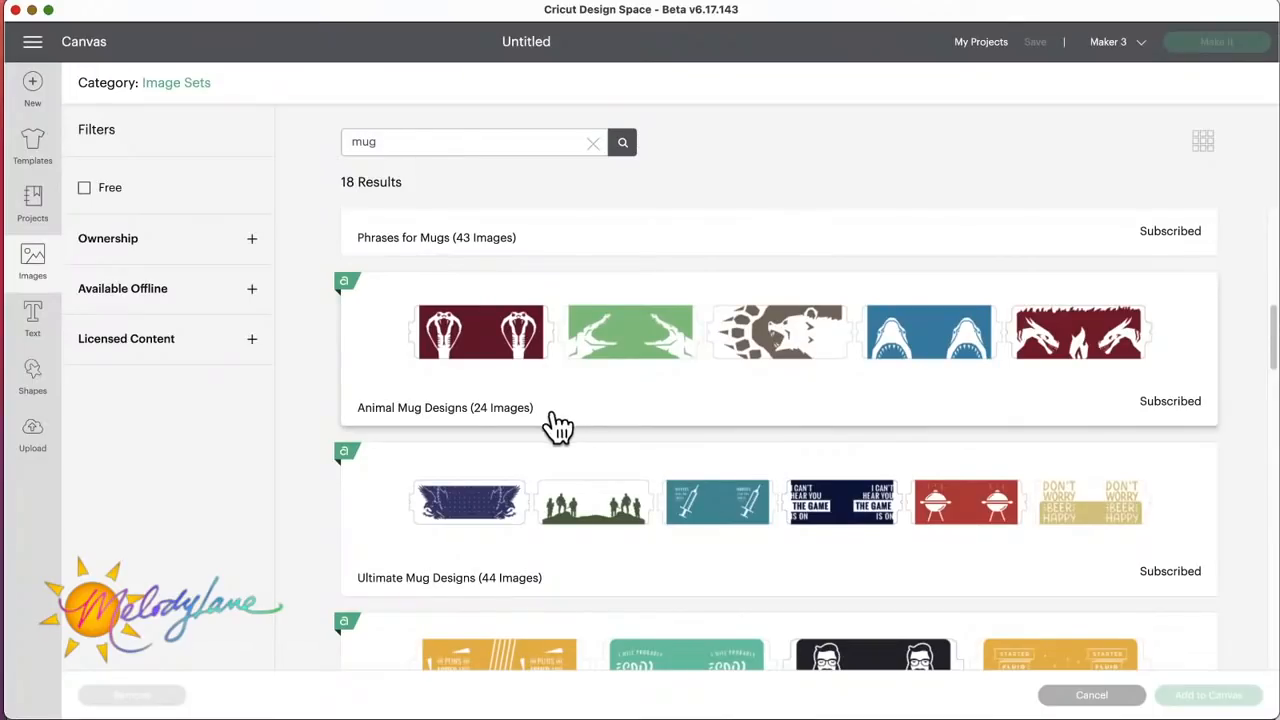
{"action": "scroll", "coordinate": [558, 425], "scroll_direction": "down", "scroll_amount": 3}
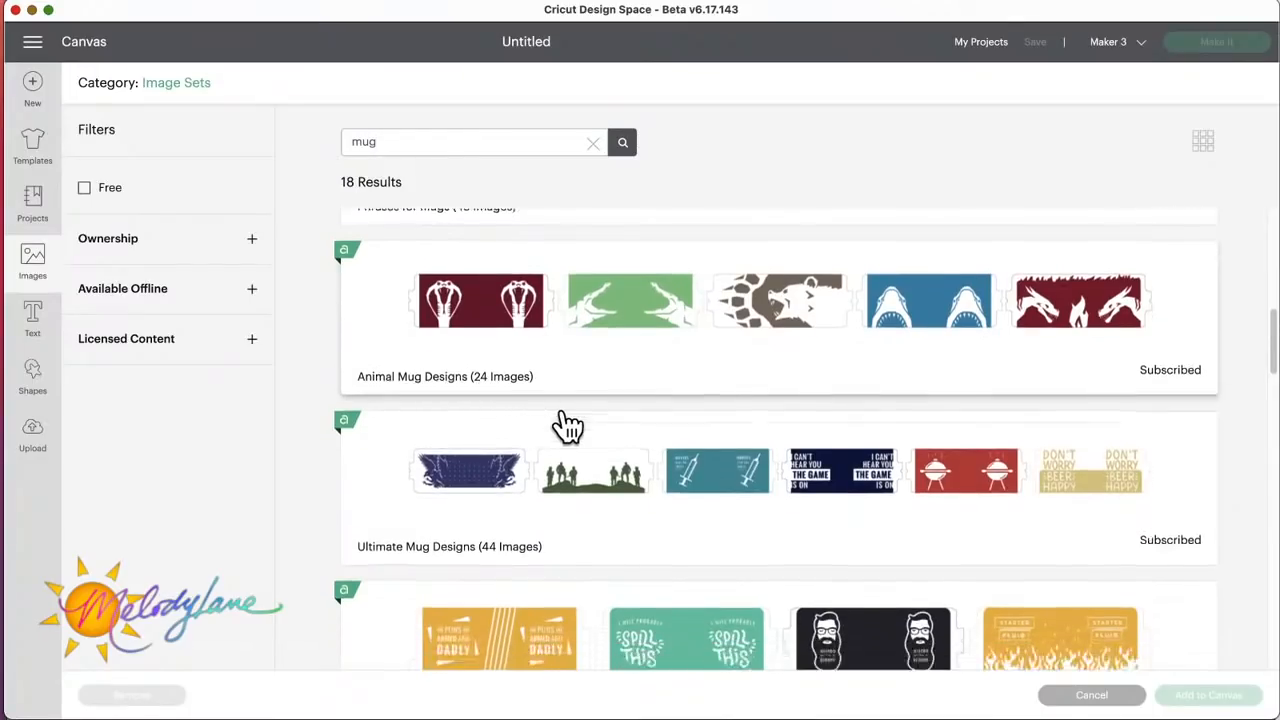
{"action": "scroll", "coordinate": [566, 425], "scroll_direction": "down", "scroll_amount": 1}
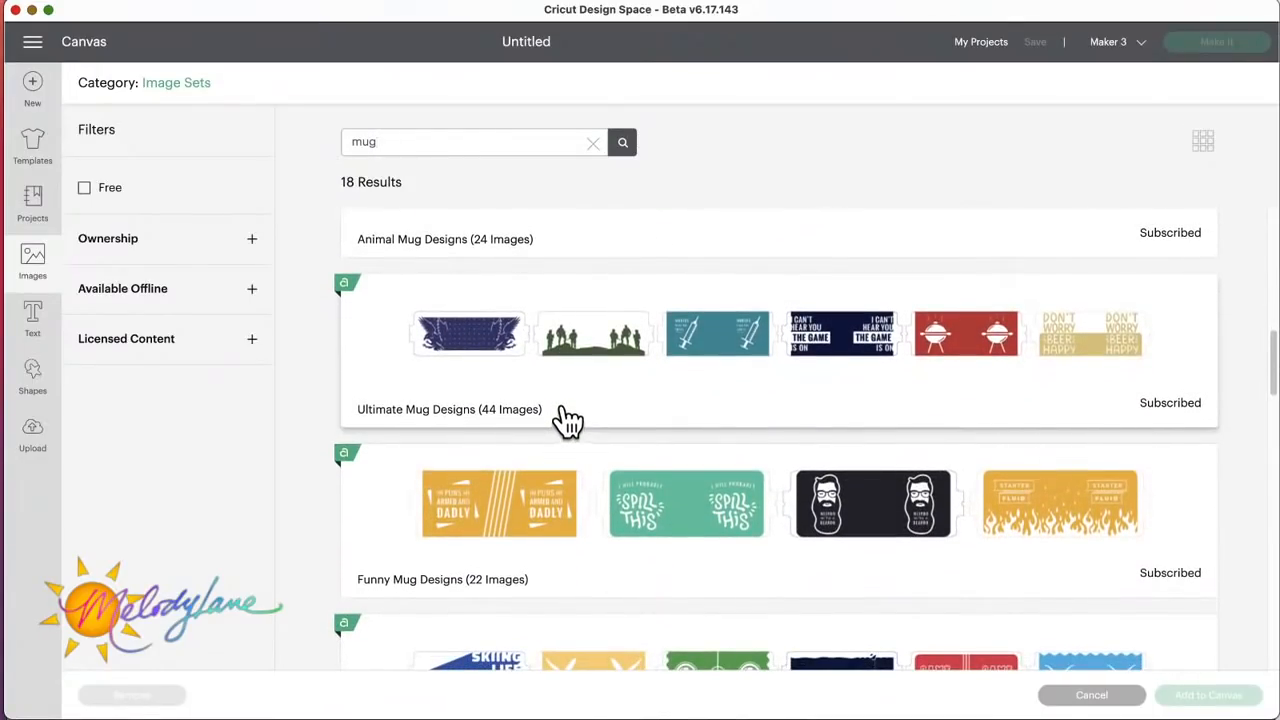
{"action": "scroll", "coordinate": [568, 418], "scroll_direction": "down", "scroll_amount": 4}
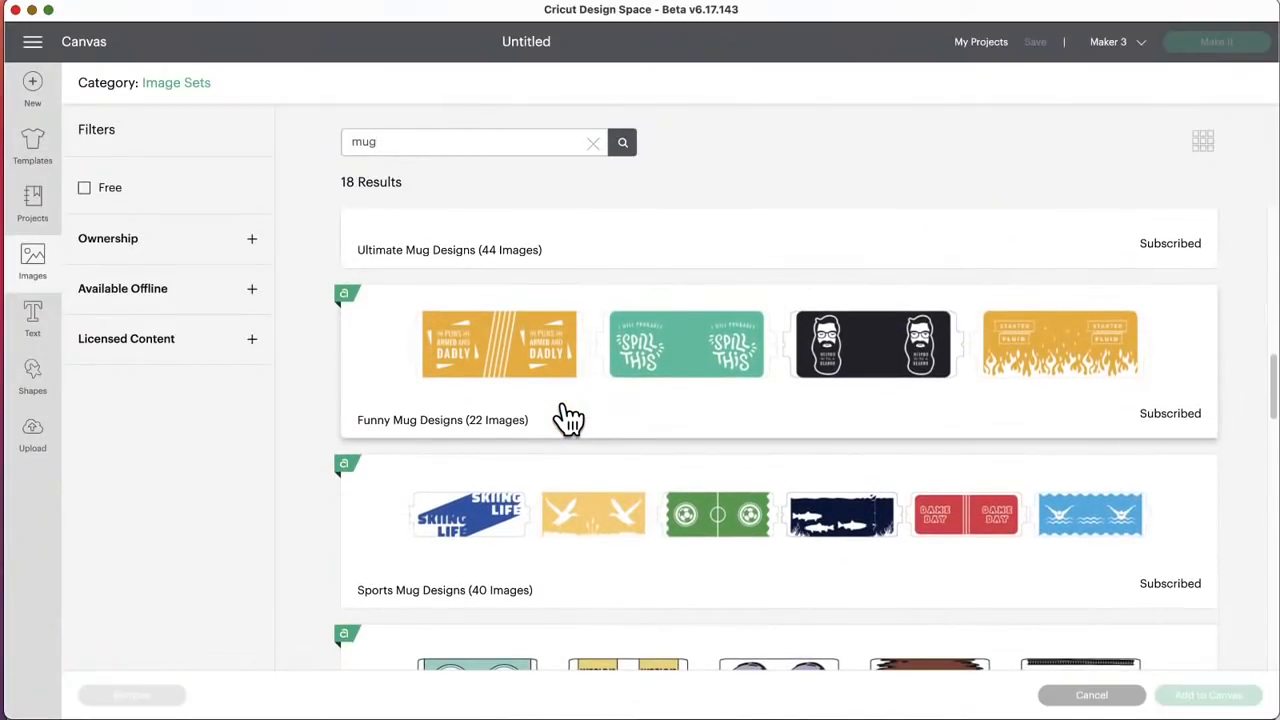
{"action": "scroll", "coordinate": [568, 418], "scroll_direction": "down", "scroll_amount": 4}
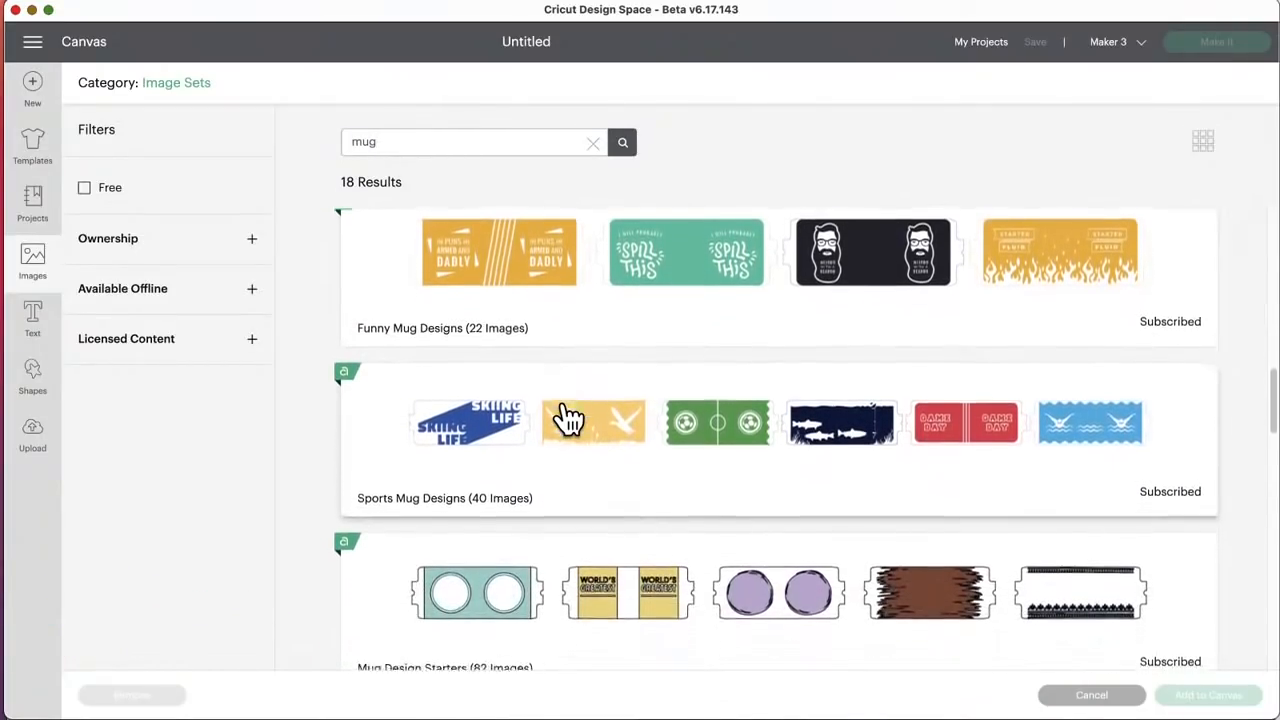
{"action": "scroll", "coordinate": [568, 418], "scroll_direction": "down", "scroll_amount": 1}
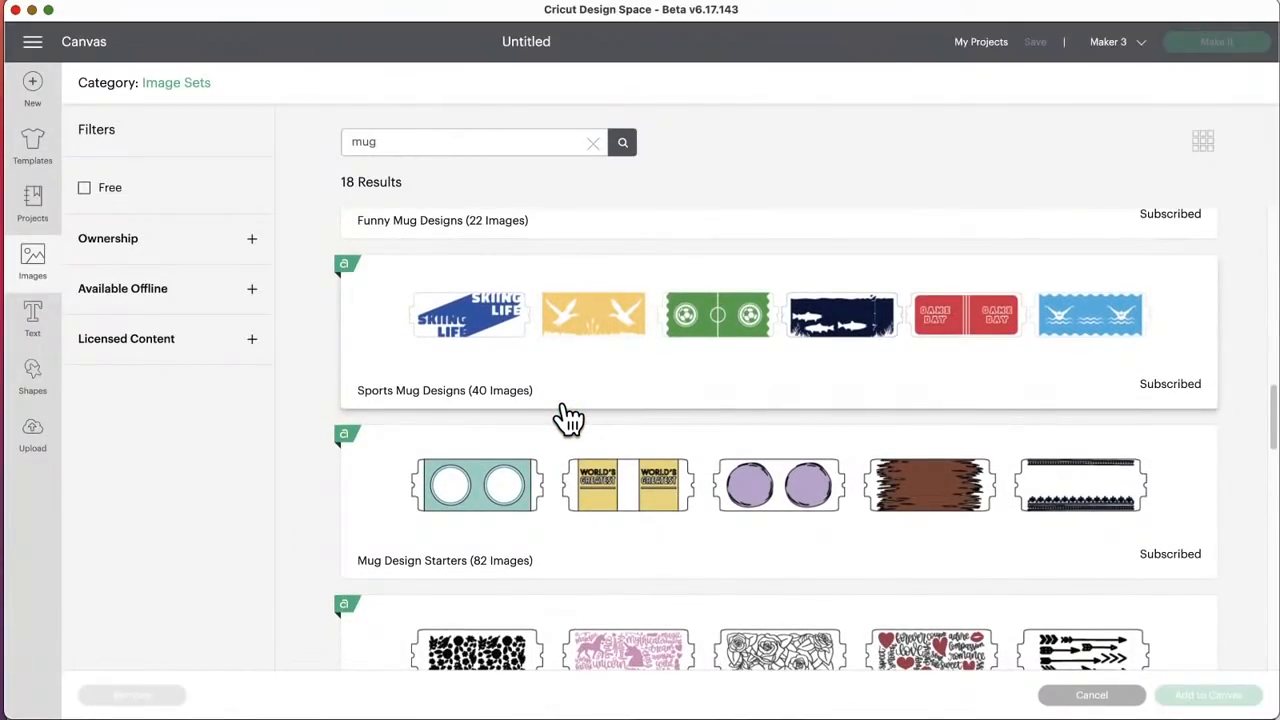
{"action": "scroll", "coordinate": [568, 418], "scroll_direction": "down", "scroll_amount": 3}
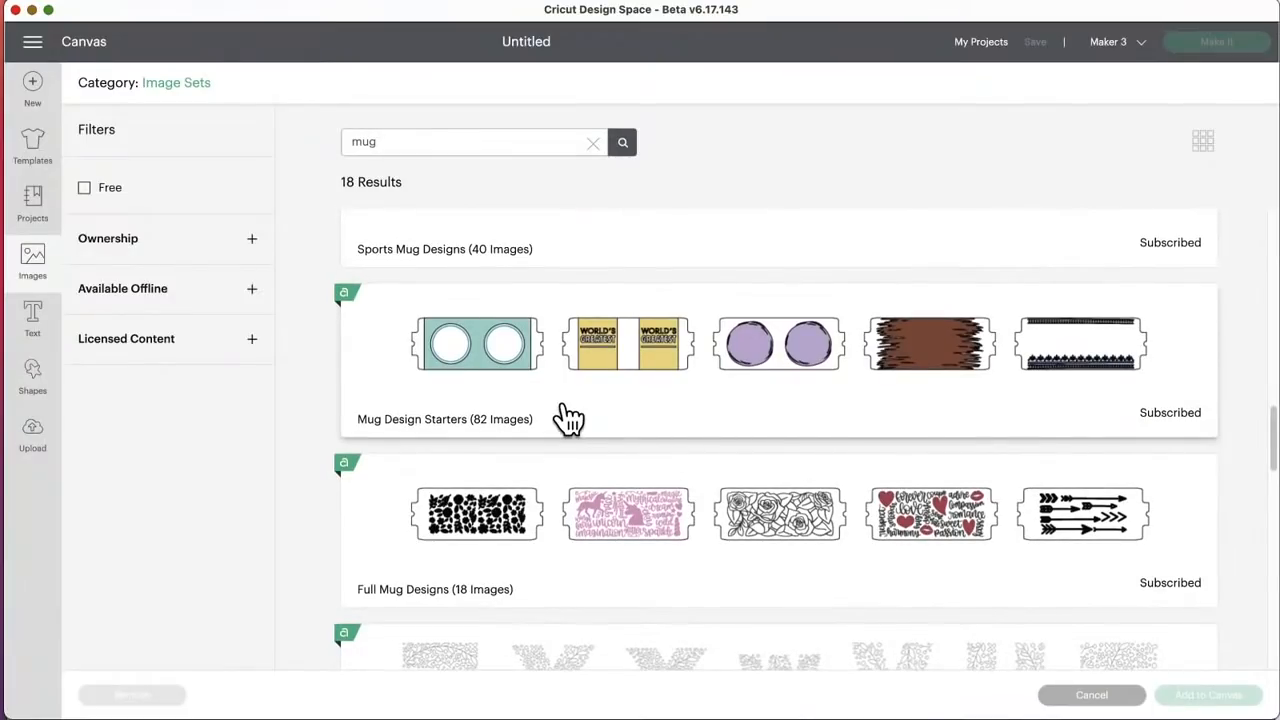
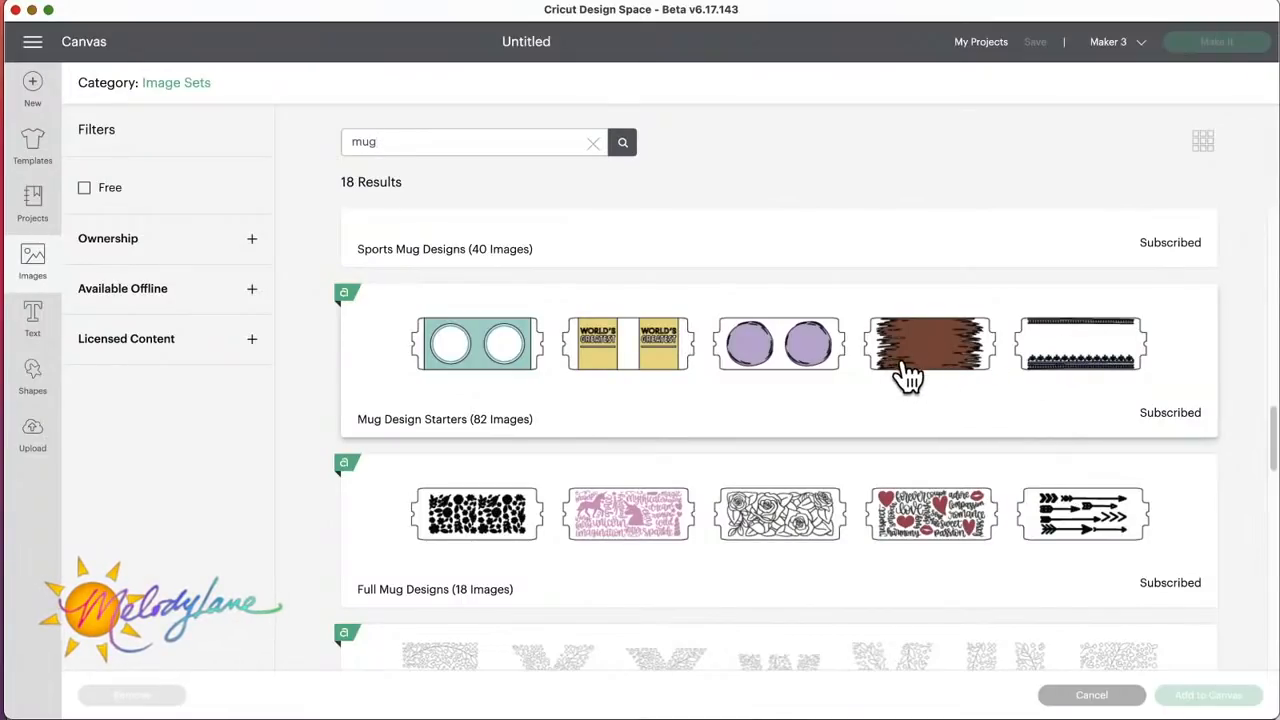
Step: Examine the remaining mug image sets, from Mug Design Starters down to Coffee & Tea Mug Designs, and return toward the start of the list
{"action": "scroll", "coordinate": [741, 440], "scroll_direction": "down", "scroll_amount": 4}
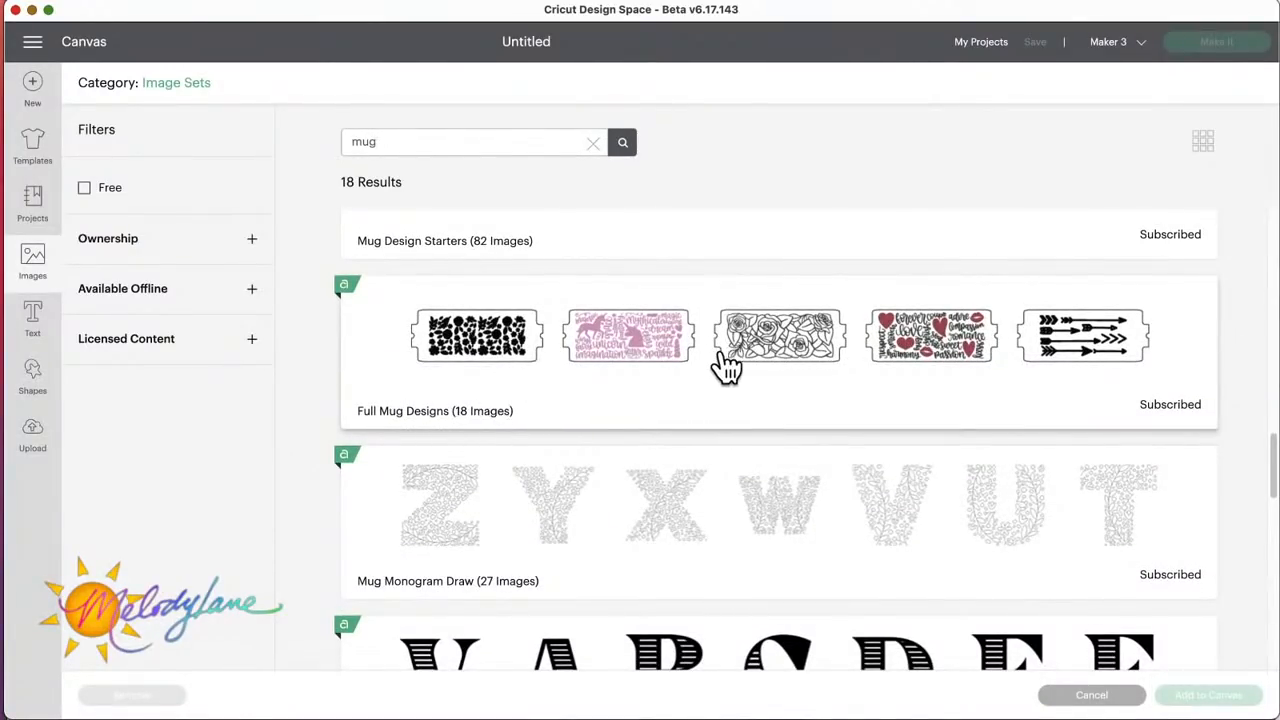
{"action": "scroll", "coordinate": [667, 405], "scroll_direction": "down", "scroll_amount": 4}
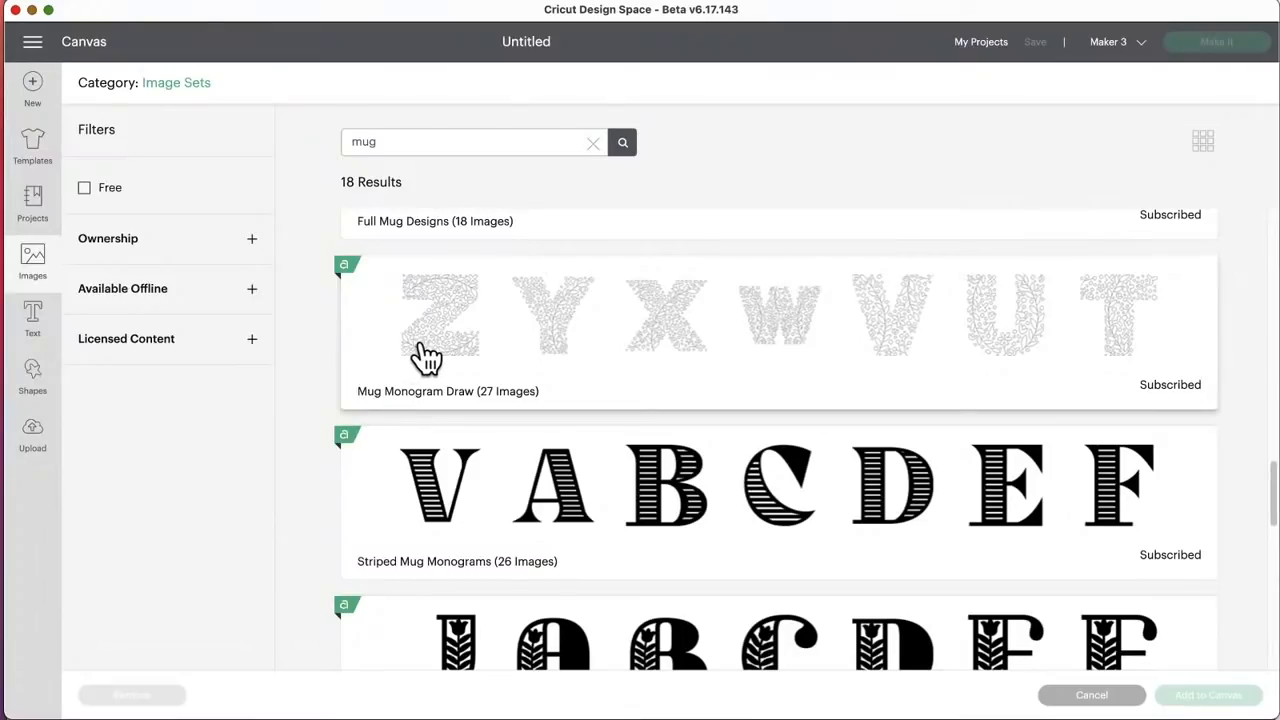
{"action": "scroll", "coordinate": [545, 410], "scroll_direction": "down", "scroll_amount": 3}
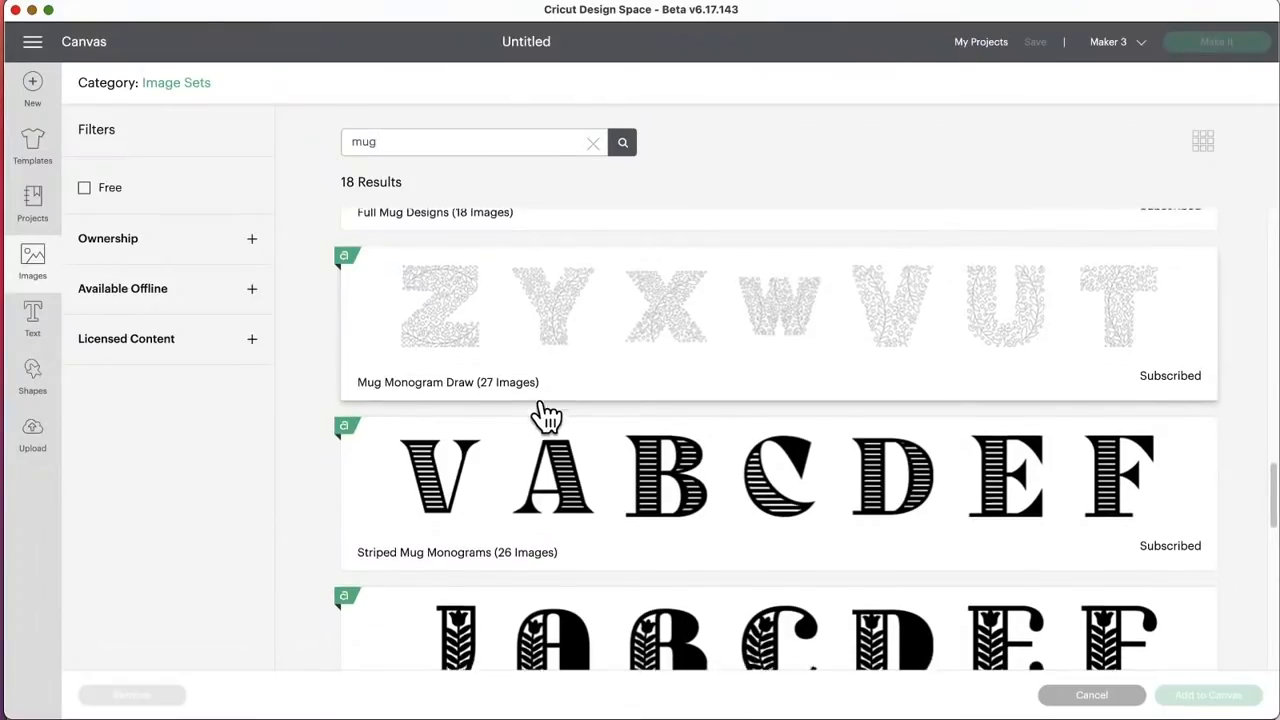
{"action": "scroll", "coordinate": [545, 415], "scroll_direction": "down", "scroll_amount": 6}
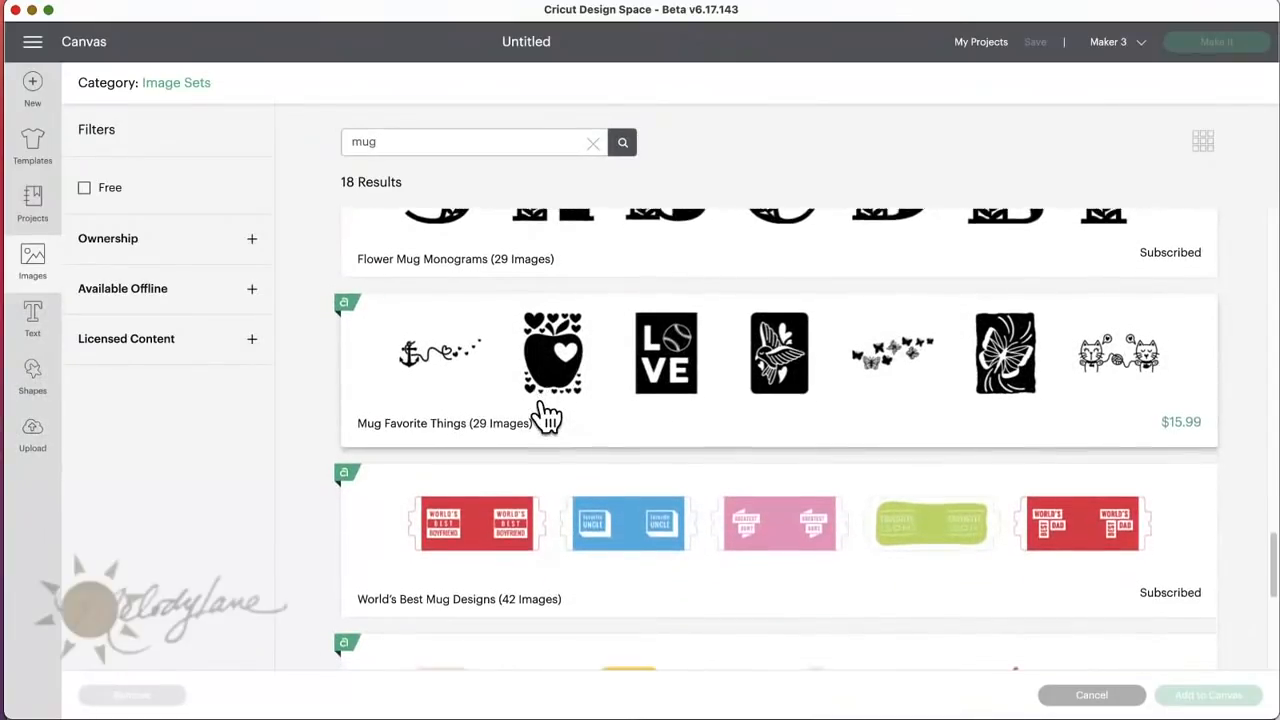
{"action": "scroll", "coordinate": [545, 415], "scroll_direction": "down", "scroll_amount": 3}
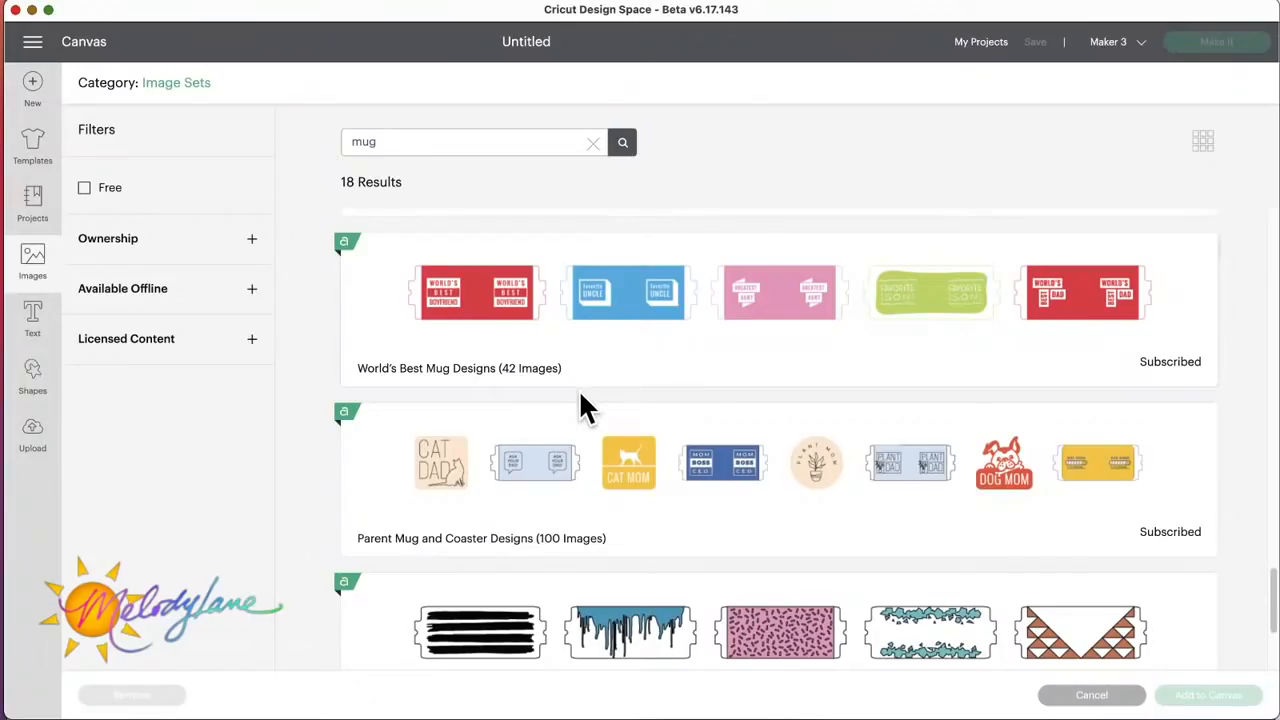
{"action": "scroll", "coordinate": [581, 394], "scroll_direction": "down", "scroll_amount": 3}
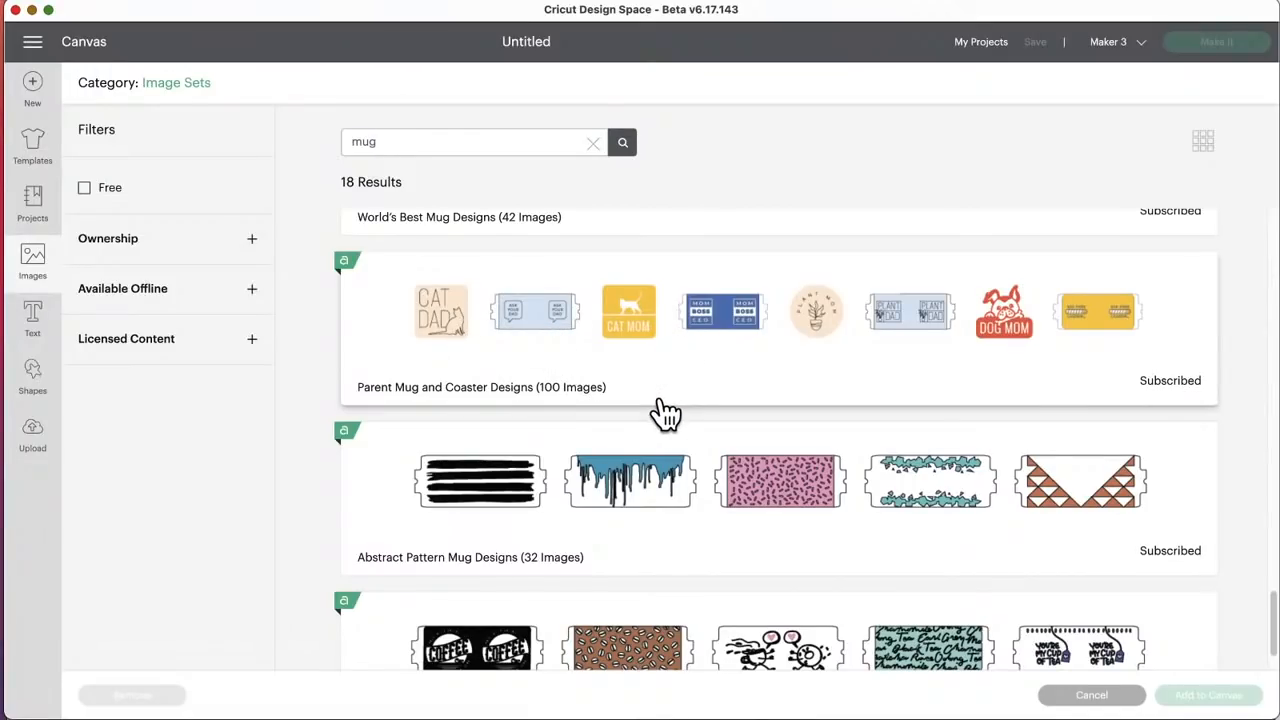
{"action": "scroll", "coordinate": [666, 413], "scroll_direction": "down", "scroll_amount": 2}
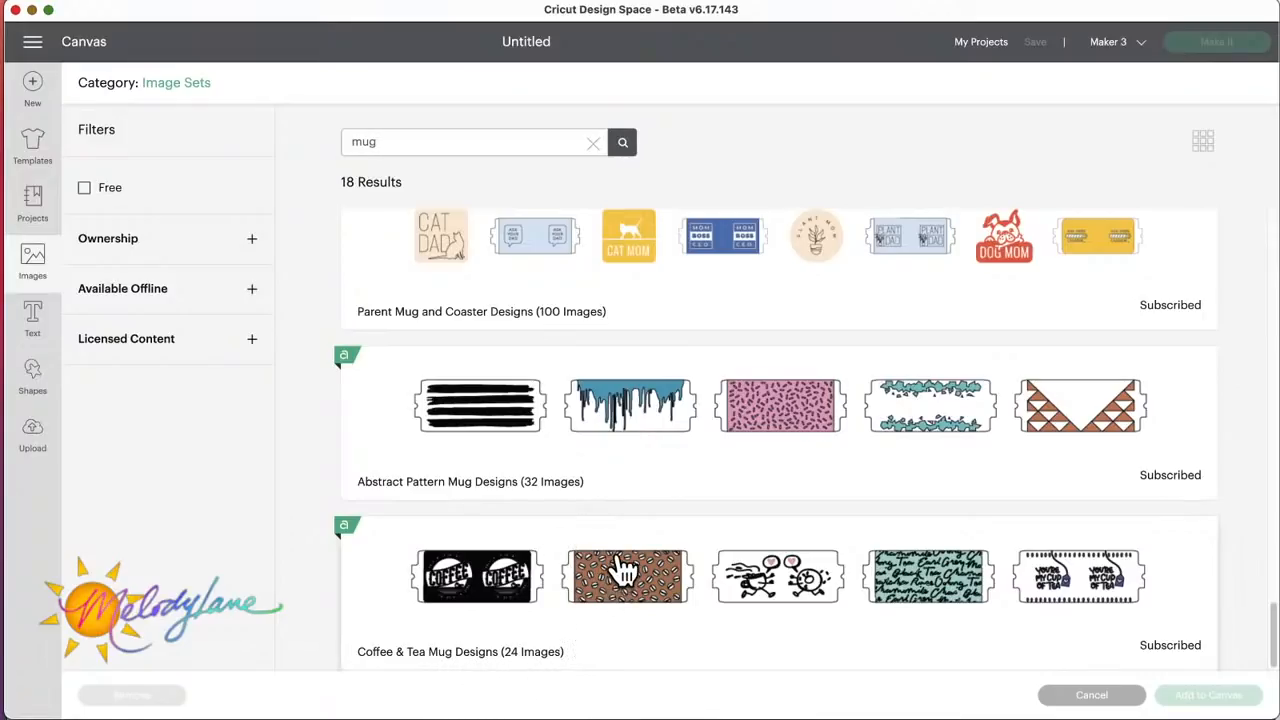
{"action": "scroll", "coordinate": [620, 571], "scroll_direction": "up", "scroll_amount": 10}
{"action": "scroll", "coordinate": [622, 570], "scroll_direction": "up", "scroll_amount": 10}
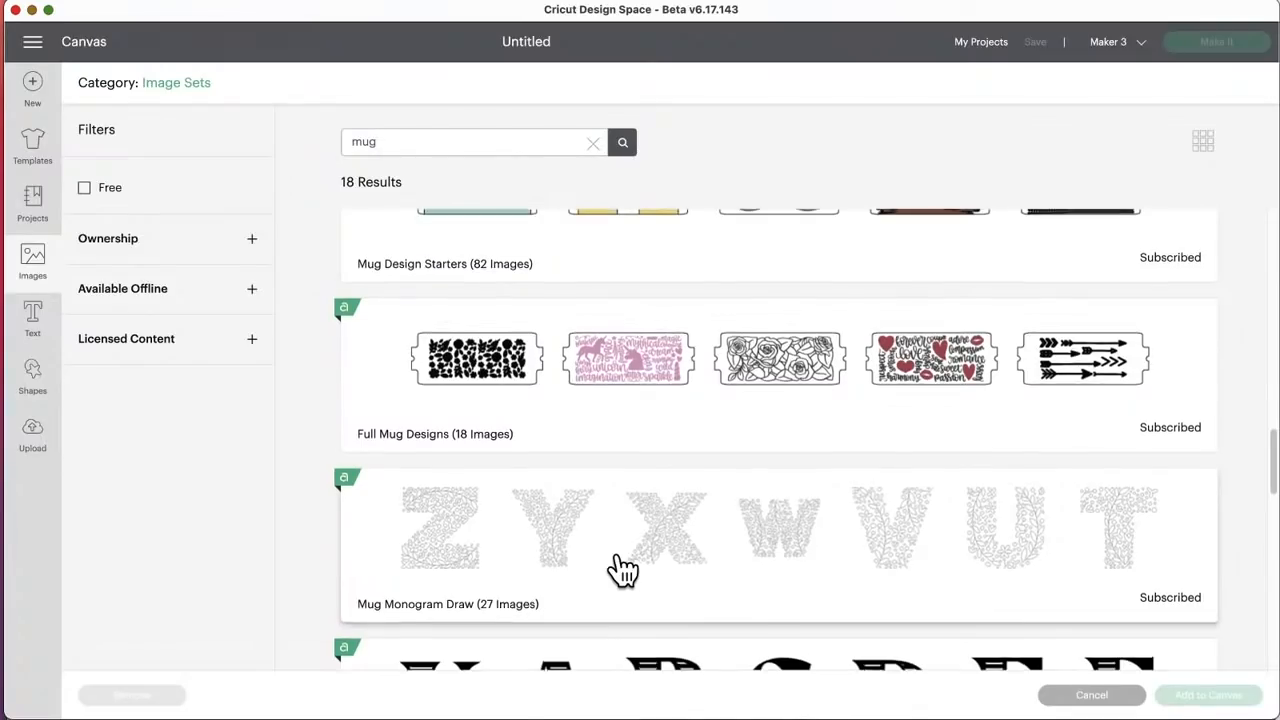
{"action": "scroll", "coordinate": [622, 570], "scroll_direction": "up", "scroll_amount": 3}
{"action": "scroll", "coordinate": [620, 568], "scroll_direction": "up", "scroll_amount": 6}
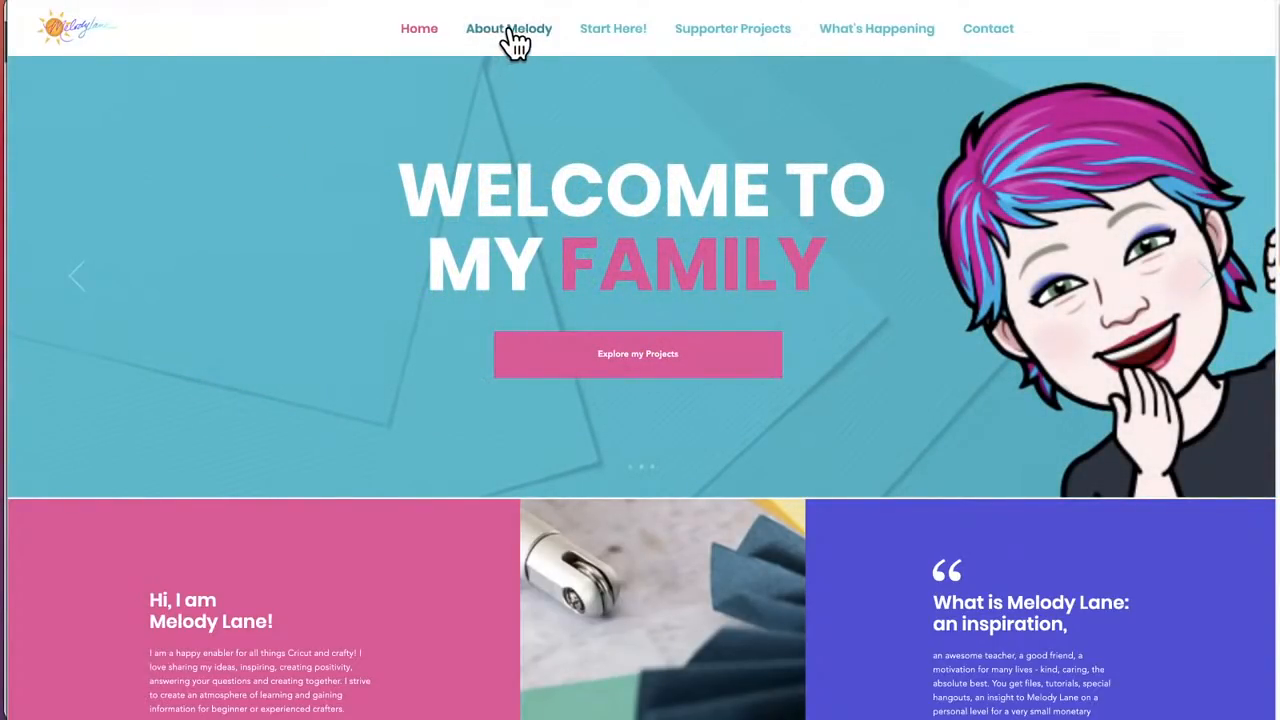
Step: Switch to the creator's website, find the affiliates on the about page, and follow the Cricut link to the Cricut shop
{"action": "left_click", "coordinate": [514, 38]}
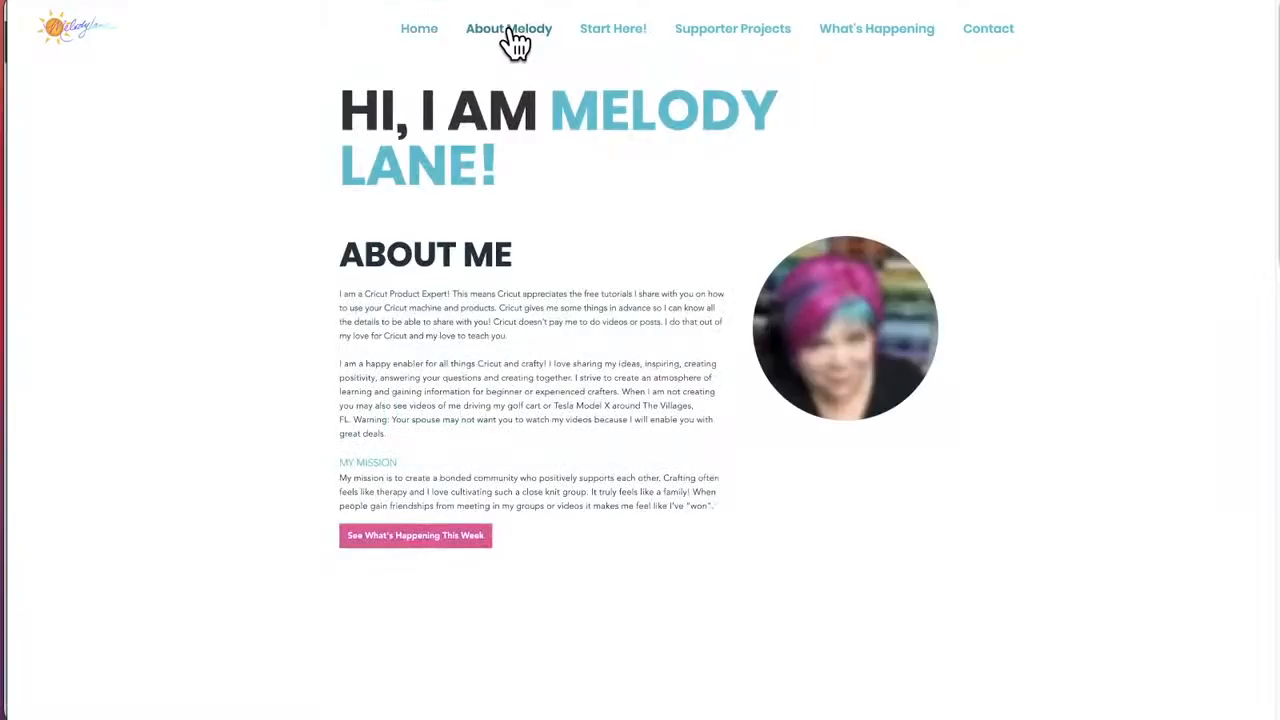
{"action": "scroll", "coordinate": [650, 375], "scroll_direction": "down", "scroll_amount": 5}
{"action": "scroll", "coordinate": [648, 370], "scroll_direction": "down", "scroll_amount": 2}
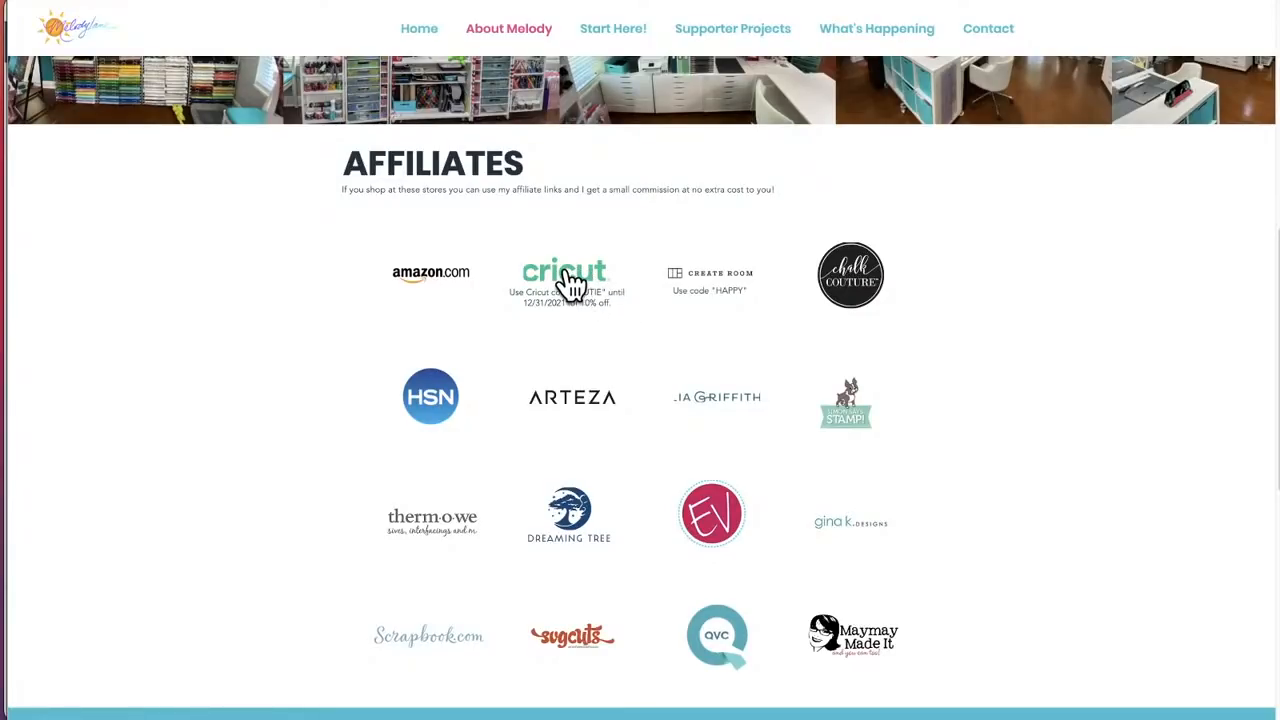
{"action": "left_click", "coordinate": [565, 274]}
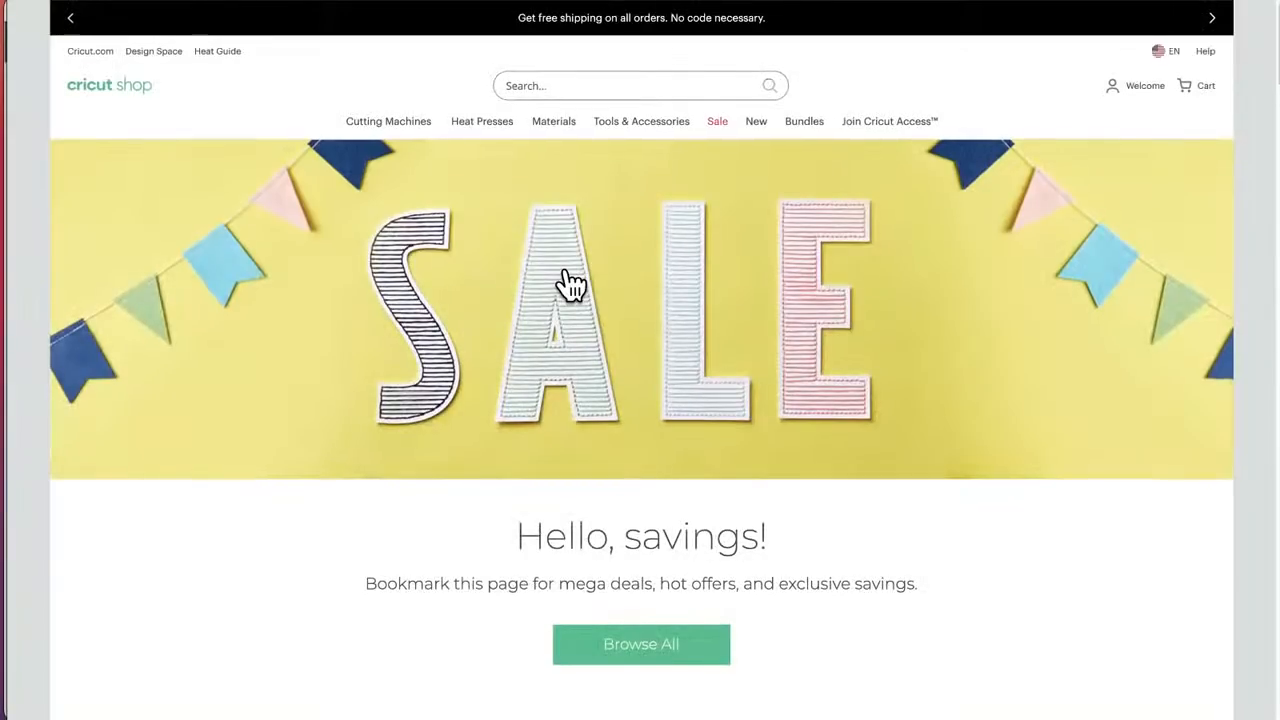
Step: Open the shop's Blades & Tools listing from the machine tools and filter it to products compatible with Cricut Maker
{"action": "mouse_move", "coordinate": [564, 127]}
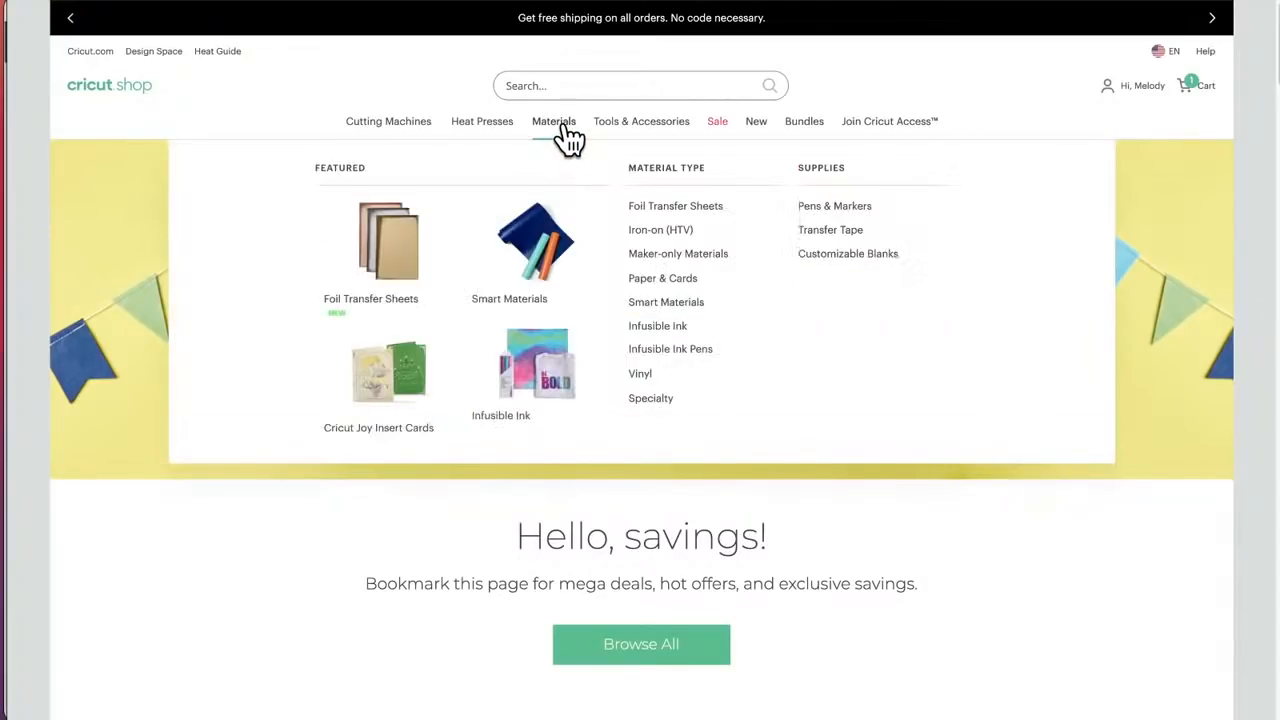
{"action": "mouse_move", "coordinate": [657, 137]}
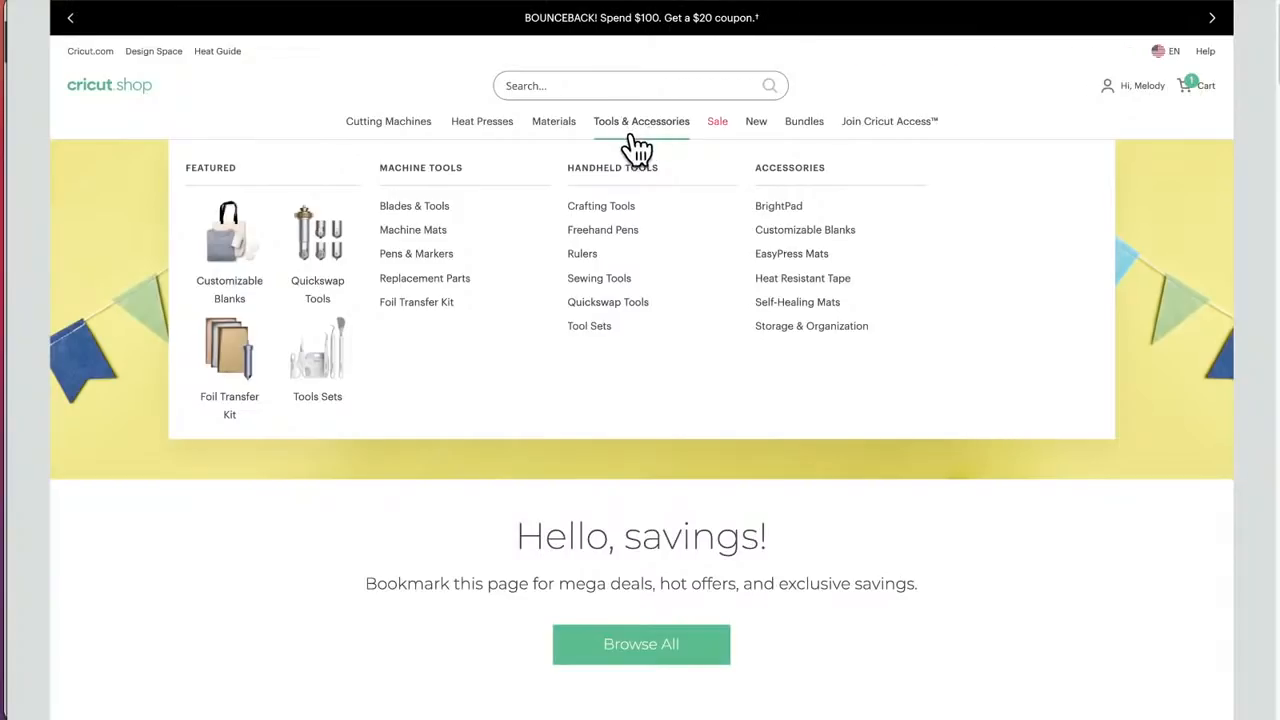
{"action": "left_click", "coordinate": [421, 207]}
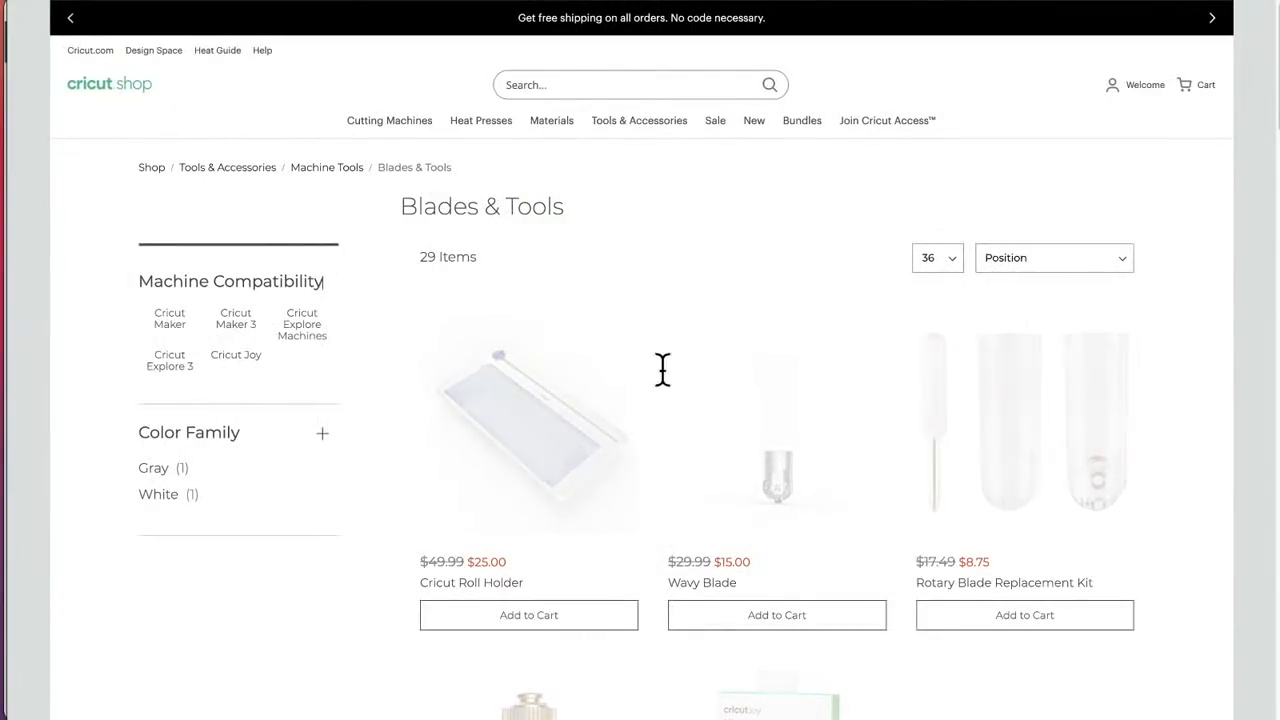
{"action": "scroll", "coordinate": [662, 369], "scroll_direction": "down", "scroll_amount": 2}
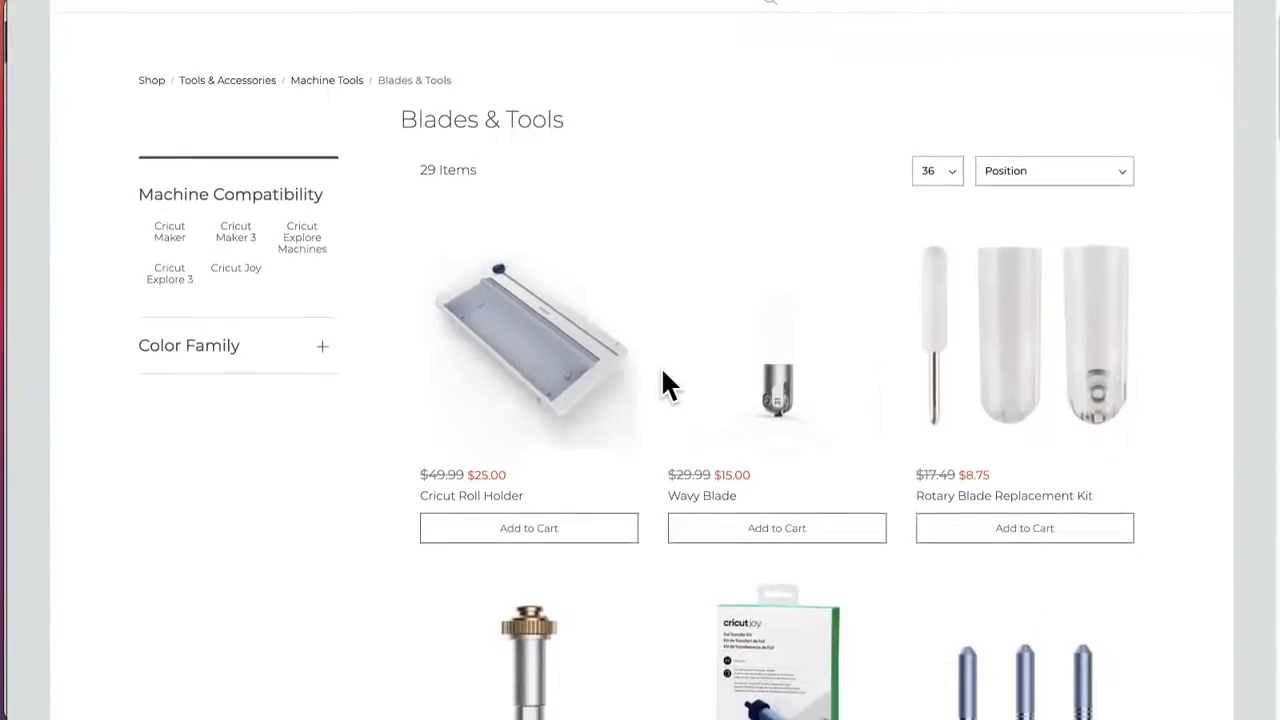
{"action": "scroll", "coordinate": [662, 369], "scroll_direction": "down", "scroll_amount": 1}
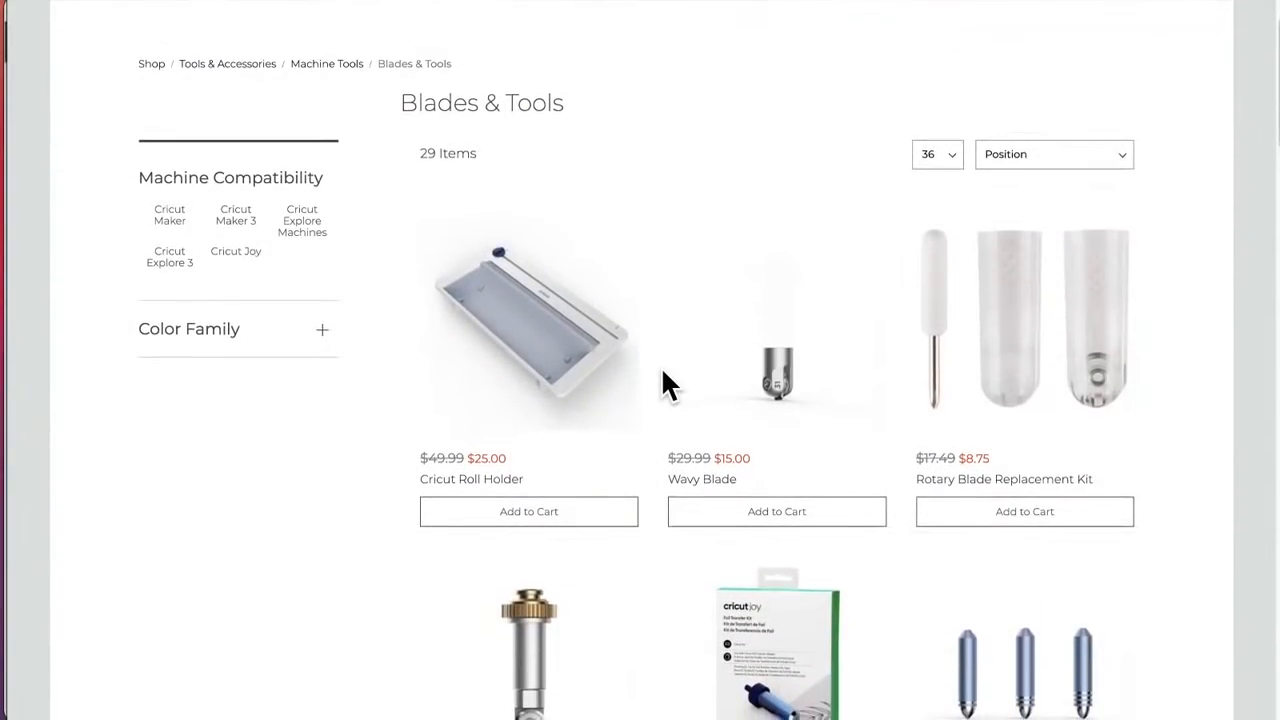
{"action": "left_click", "coordinate": [170, 214]}
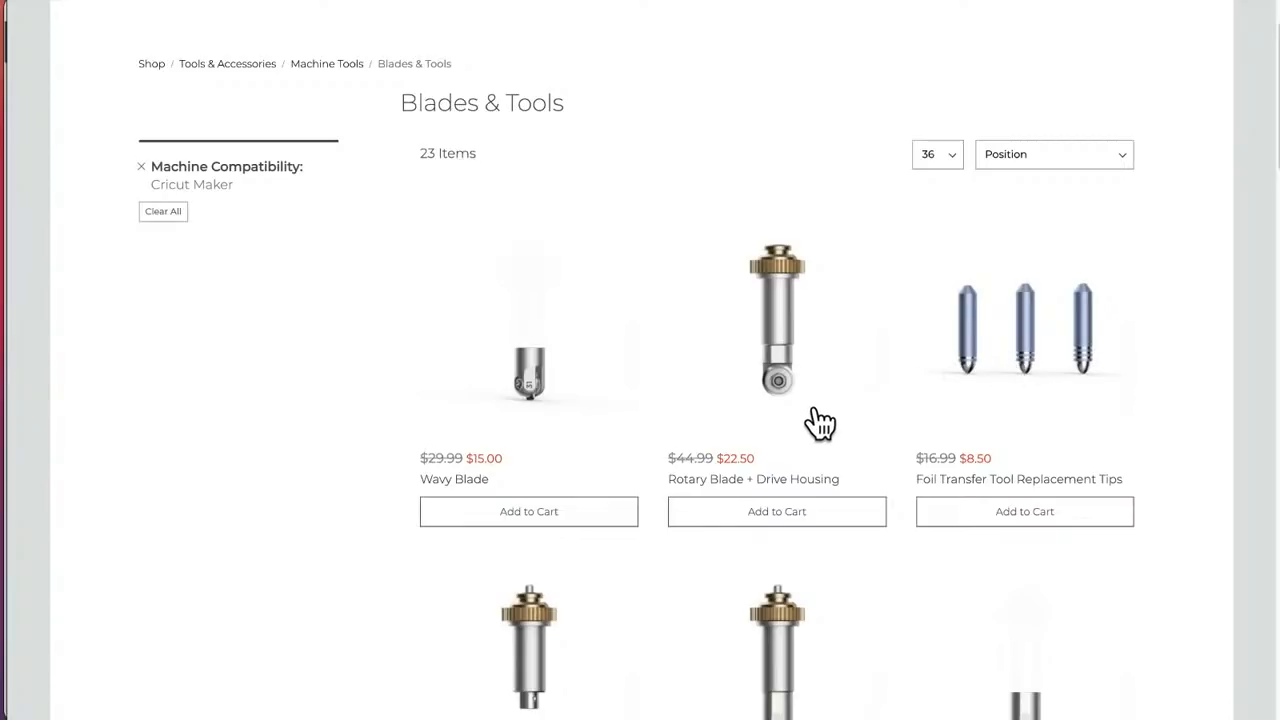
Step: Examine the sale prices of the Cricut Maker blades and tools, from the Wavy Blade down to the Knife Blade + Drive Housing
{"action": "scroll", "coordinate": [808, 428], "scroll_direction": "down", "scroll_amount": 3}
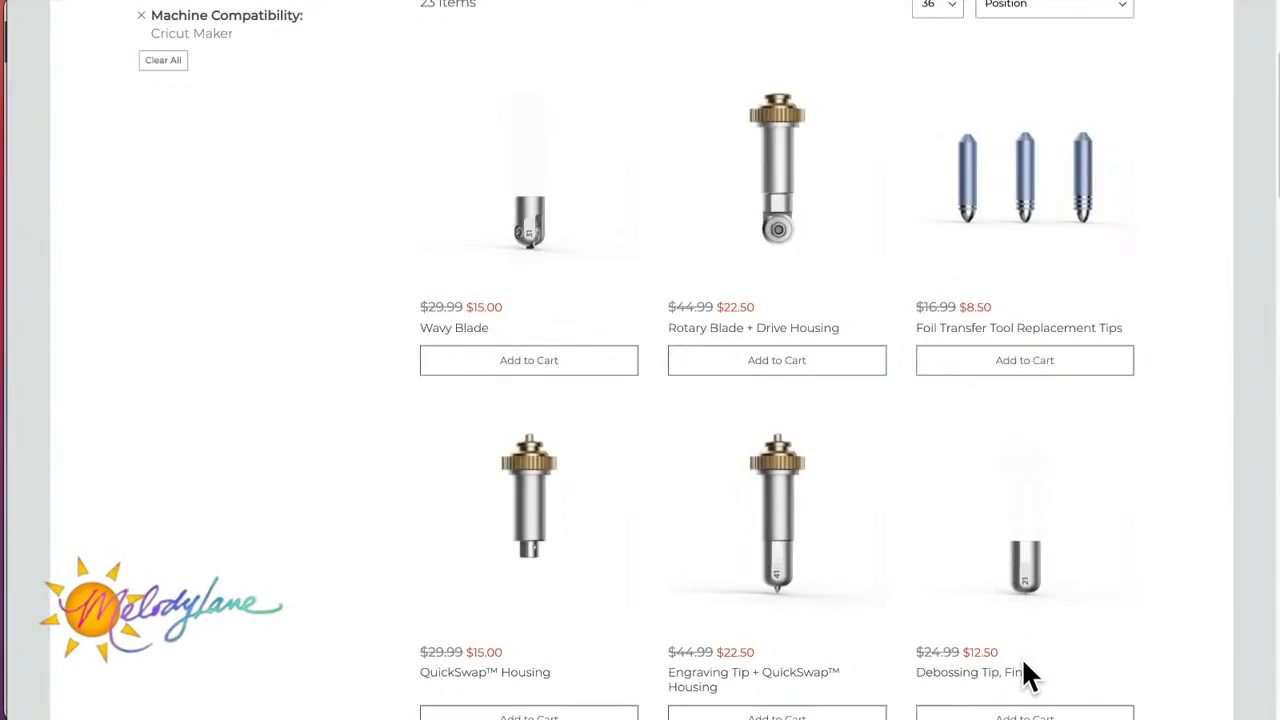
{"action": "scroll", "coordinate": [1025, 676], "scroll_direction": "down", "scroll_amount": 4}
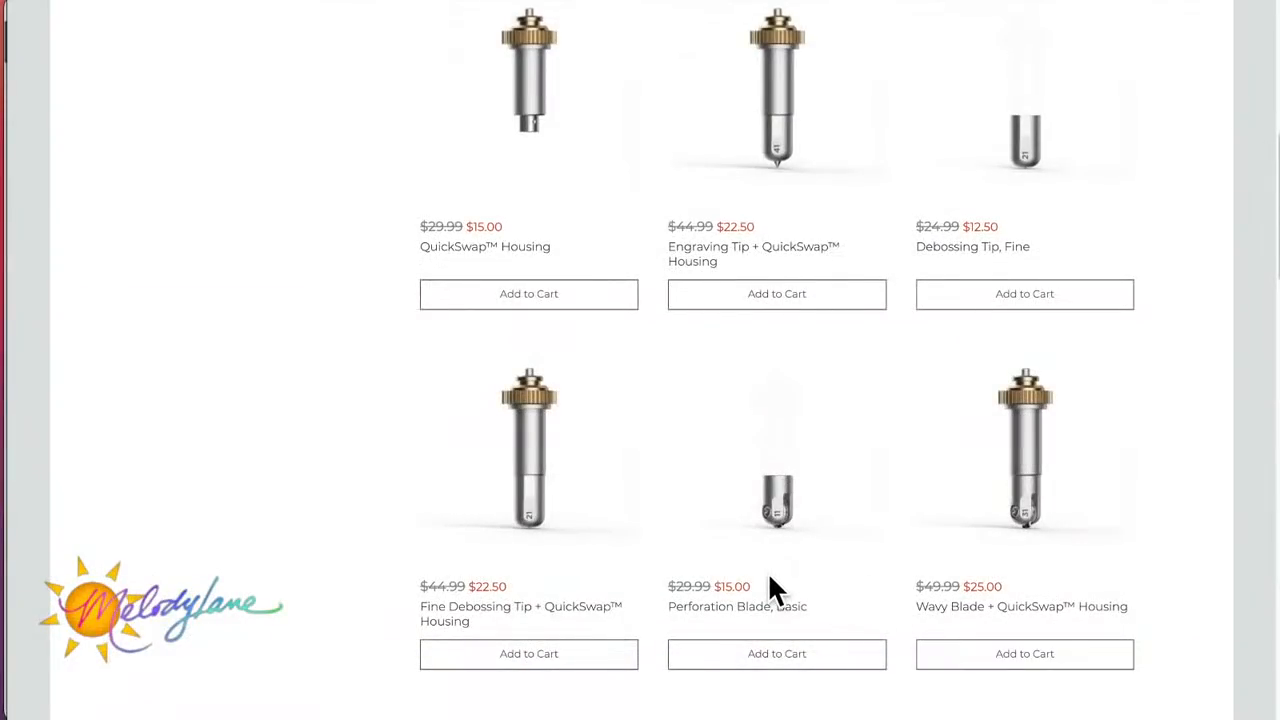
{"action": "scroll", "coordinate": [771, 578], "scroll_direction": "down", "scroll_amount": 1}
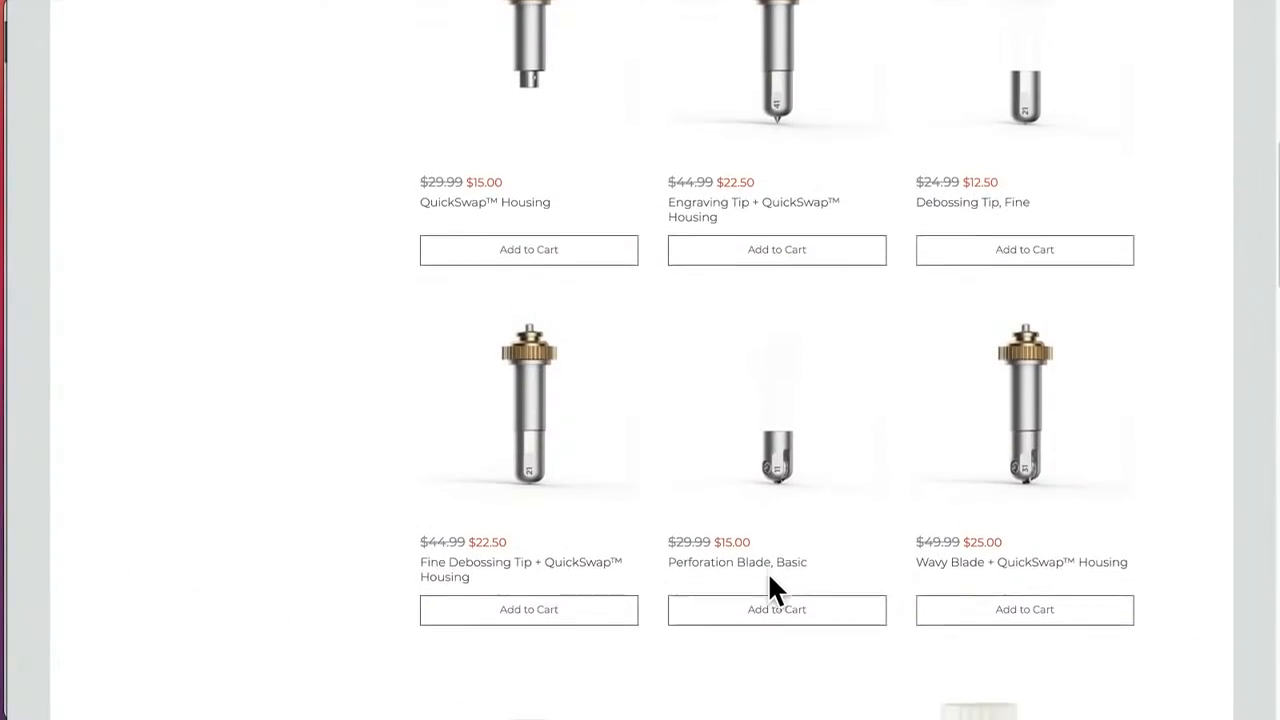
{"action": "scroll", "coordinate": [768, 572], "scroll_direction": "down", "scroll_amount": 1}
{"action": "scroll", "coordinate": [768, 572], "scroll_direction": "down", "scroll_amount": 1}
{"action": "scroll", "coordinate": [768, 575], "scroll_direction": "up", "scroll_amount": 1}
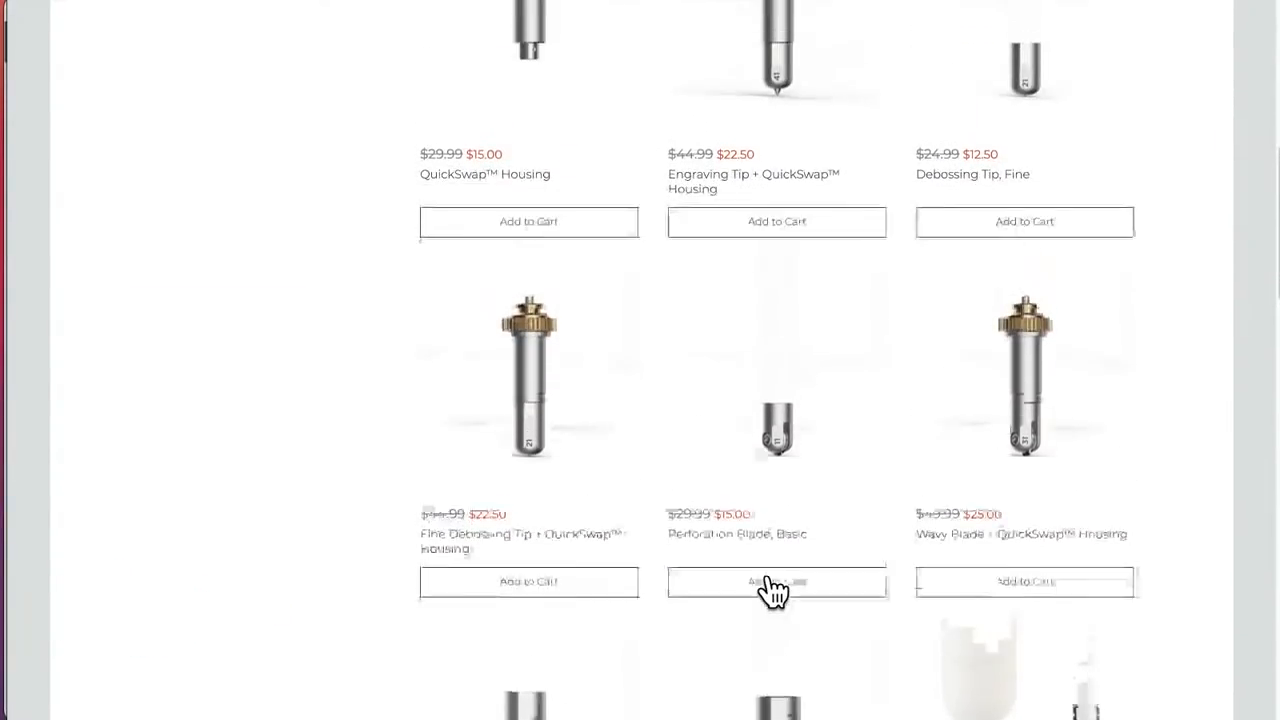
{"action": "scroll", "coordinate": [773, 590], "scroll_direction": "up", "scroll_amount": 4}
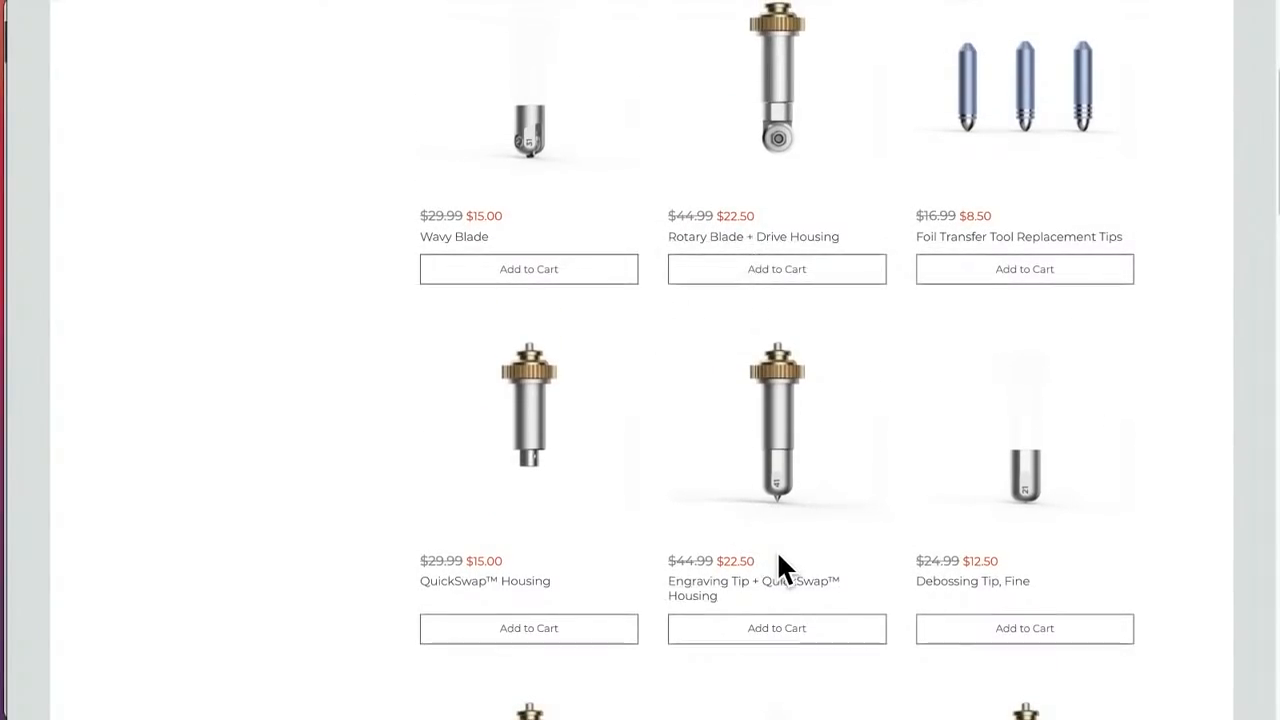
{"action": "scroll", "coordinate": [780, 558], "scroll_direction": "down", "scroll_amount": 5}
{"action": "scroll", "coordinate": [800, 558], "scroll_direction": "down", "scroll_amount": 3}
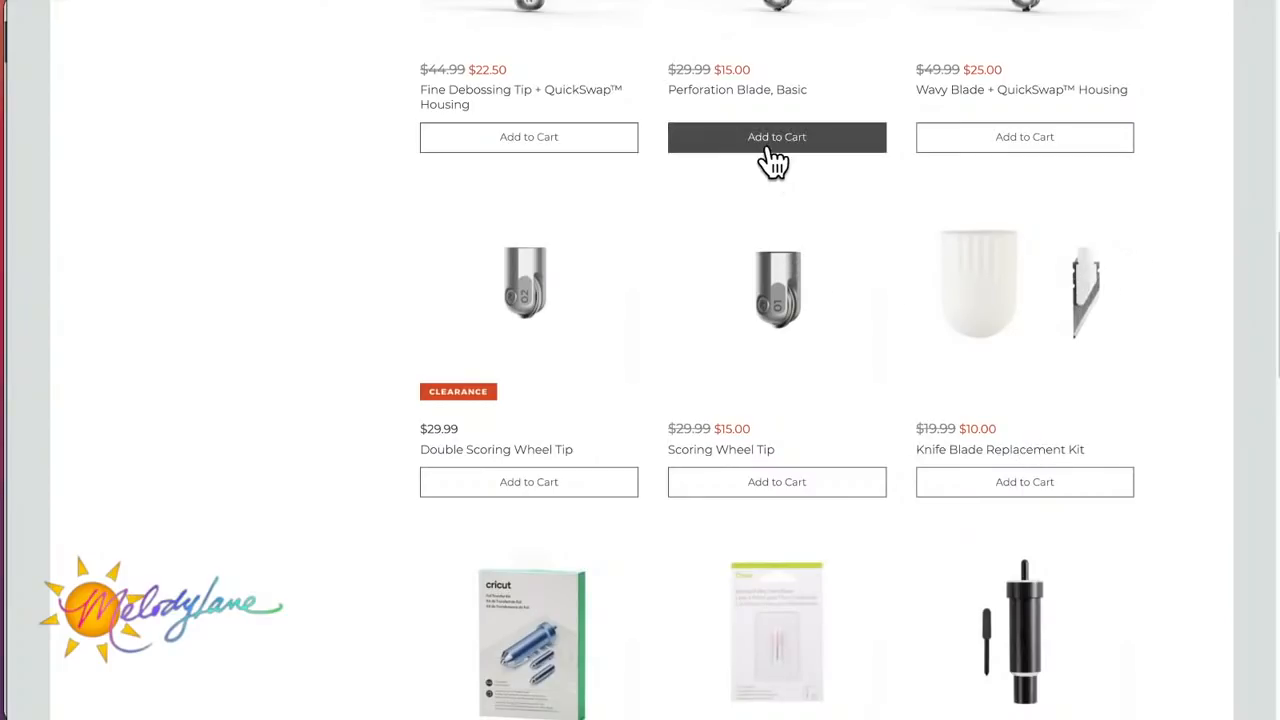
{"action": "scroll", "coordinate": [800, 140], "scroll_direction": "down", "scroll_amount": 1}
{"action": "scroll", "coordinate": [812, 125], "scroll_direction": "down", "scroll_amount": 5}
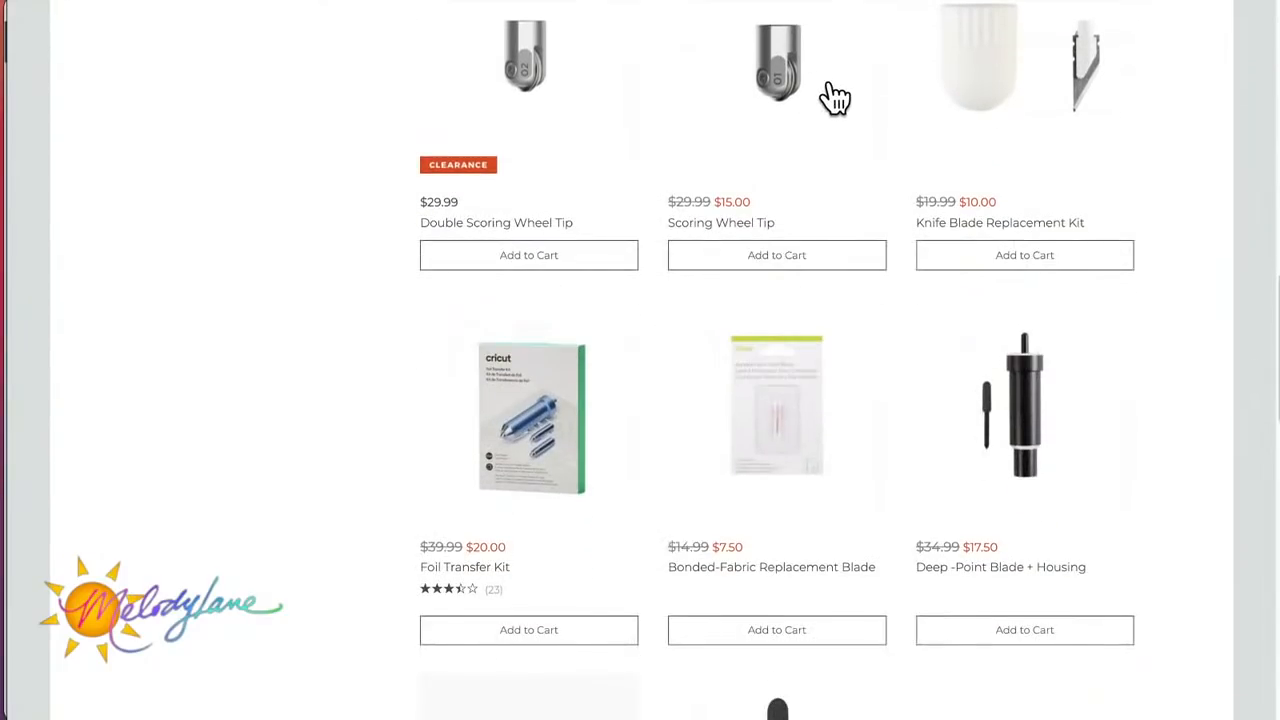
{"action": "scroll", "coordinate": [836, 343], "scroll_direction": "down", "scroll_amount": 5}
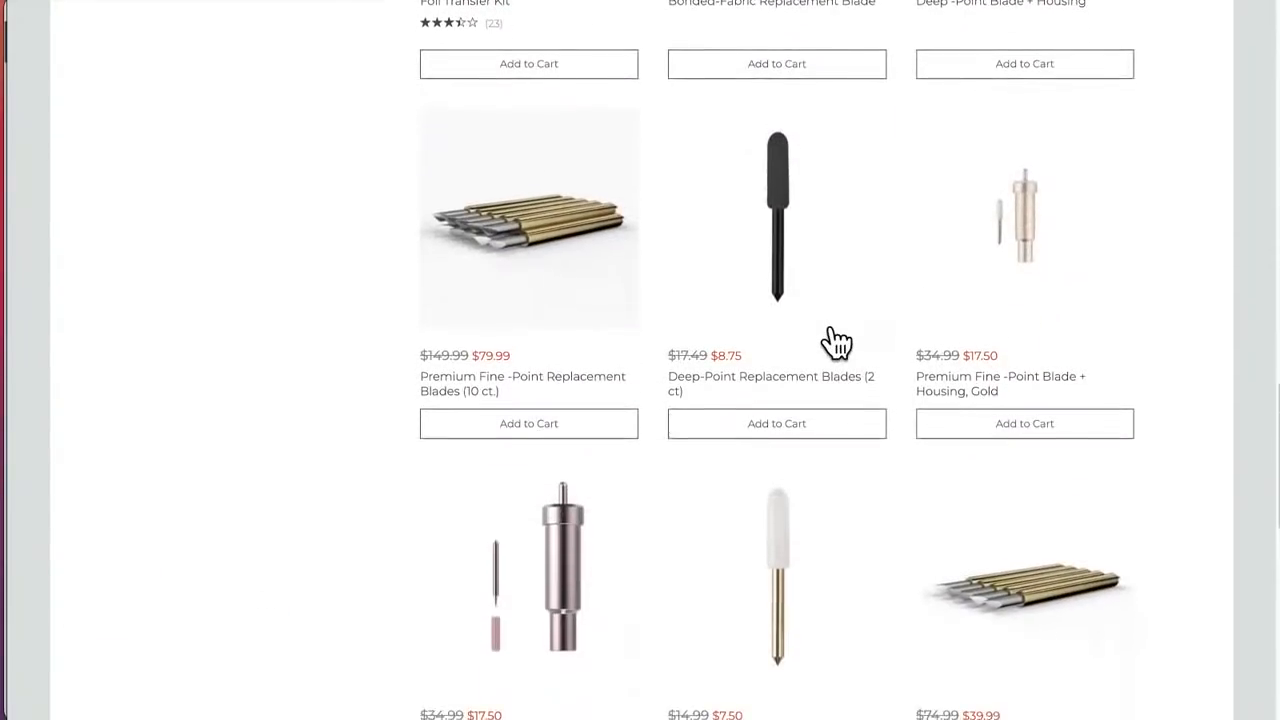
{"action": "scroll", "coordinate": [836, 343], "scroll_direction": "down", "scroll_amount": 1}
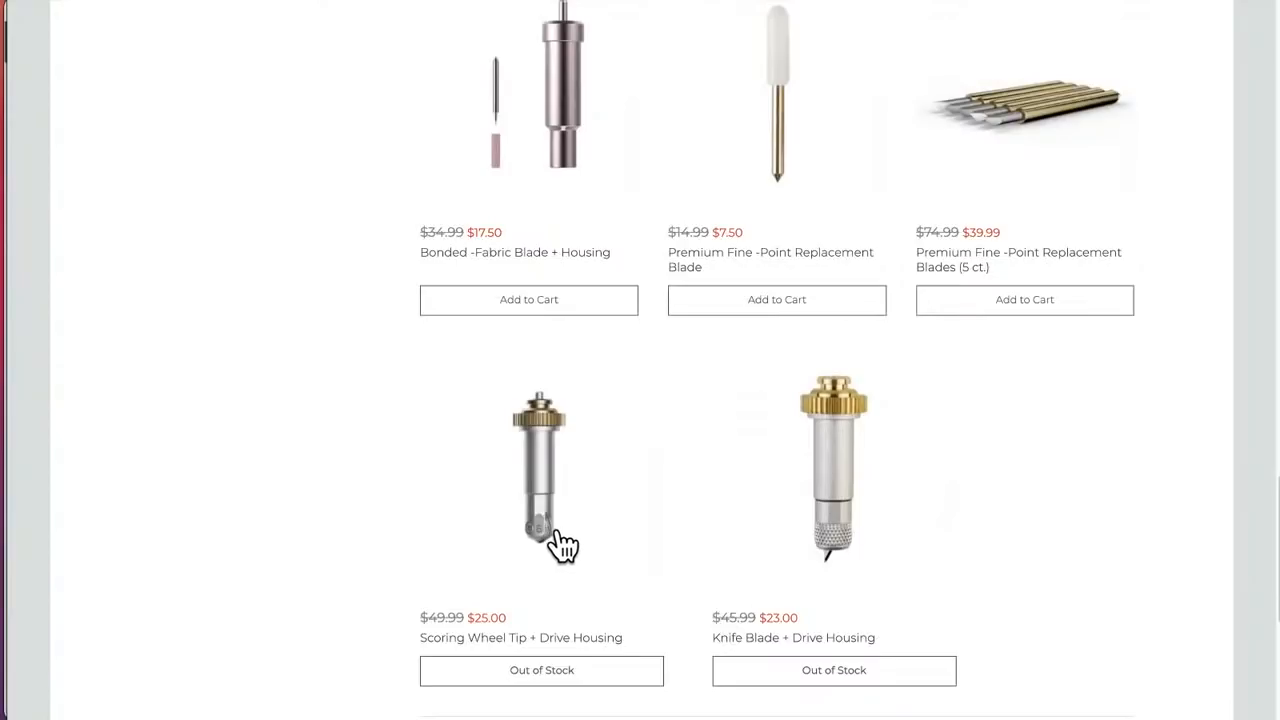
Step: Review the Foil Transfer Kit, scoring wheel and QuickSwap tools again while returning to the first Cricut Maker blades
{"action": "scroll", "coordinate": [583, 522], "scroll_direction": "up", "scroll_amount": 3}
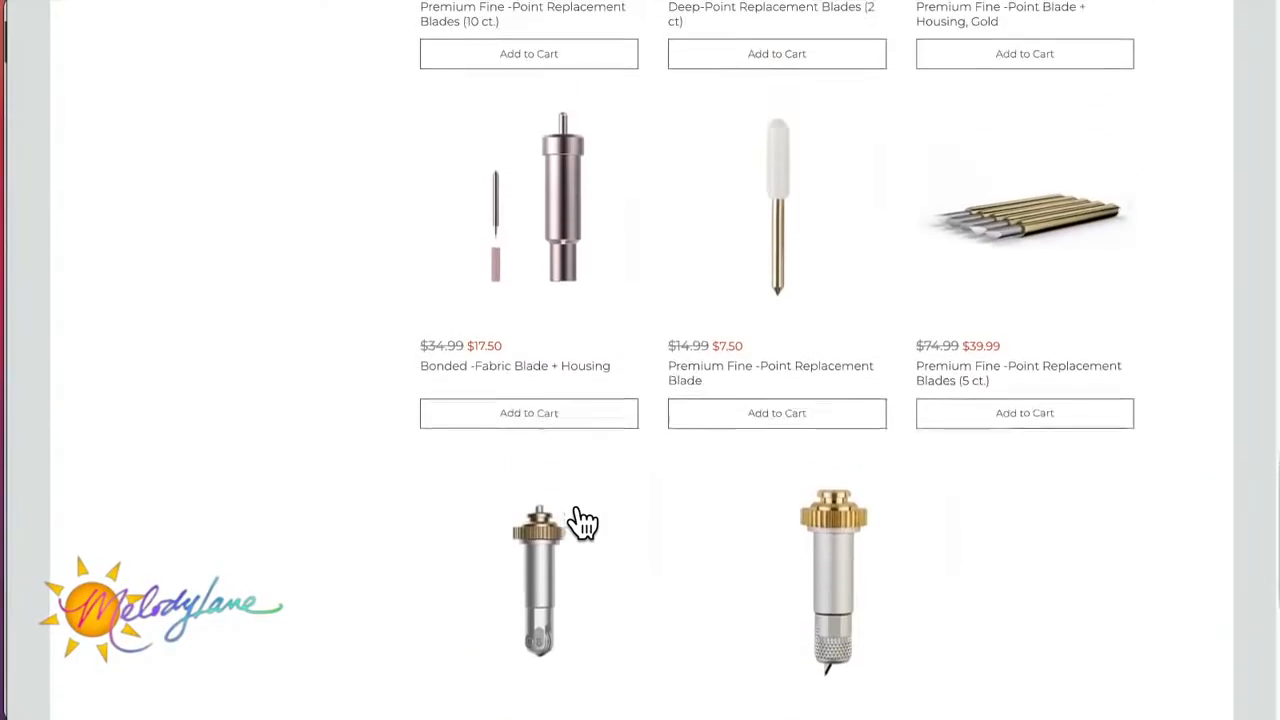
{"action": "scroll", "coordinate": [583, 522], "scroll_direction": "up", "scroll_amount": 10}
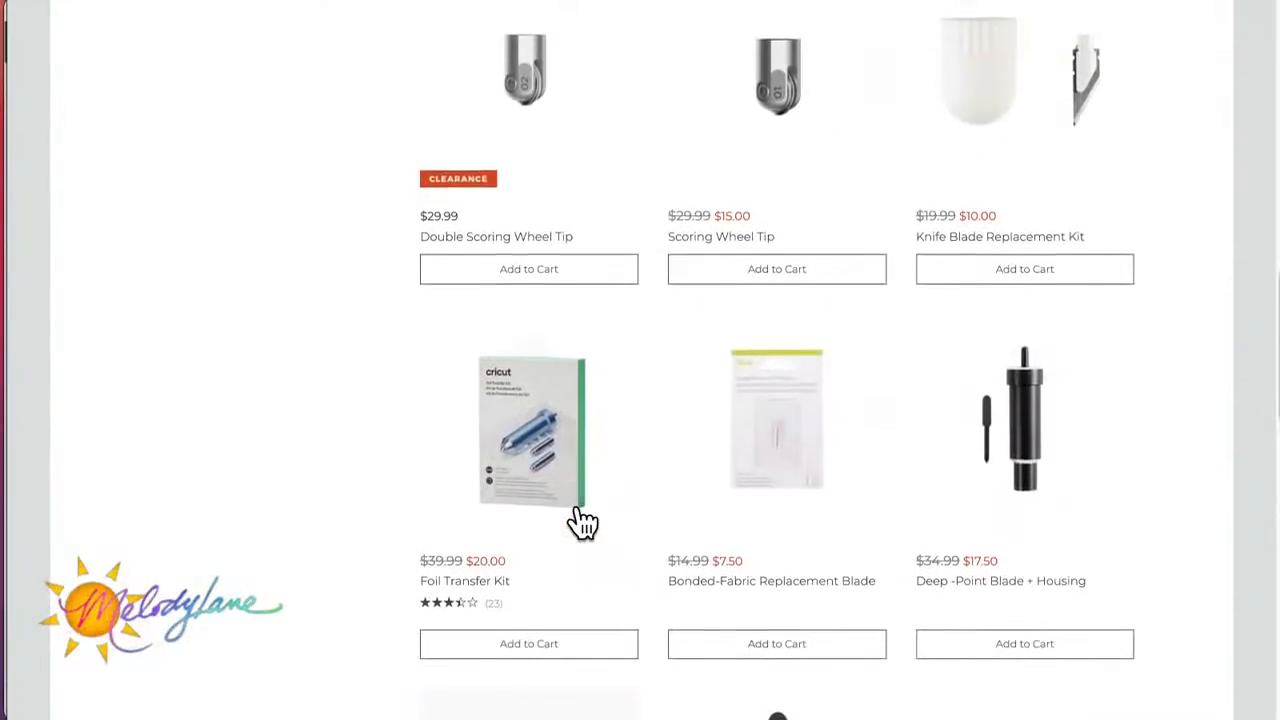
{"action": "scroll", "coordinate": [583, 522], "scroll_direction": "up", "scroll_amount": 8}
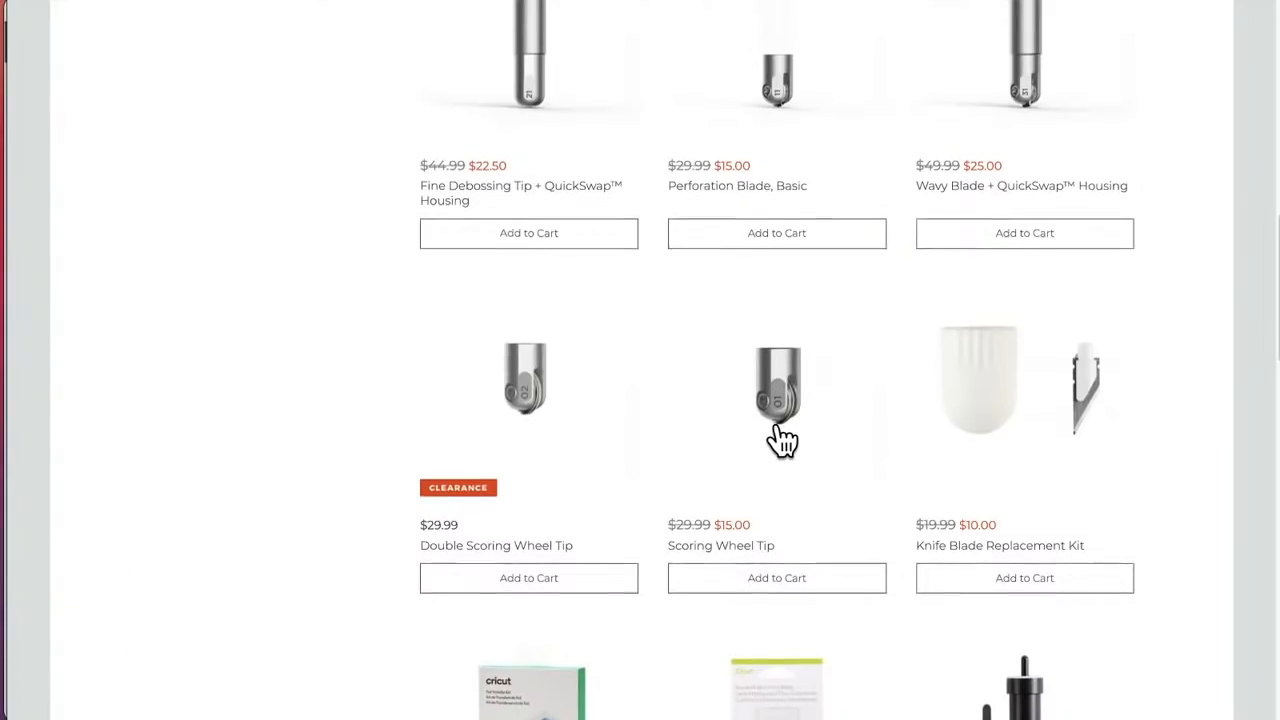
{"action": "scroll", "coordinate": [782, 440], "scroll_direction": "up", "scroll_amount": 4}
{"action": "scroll", "coordinate": [782, 440], "scroll_direction": "up", "scroll_amount": 3}
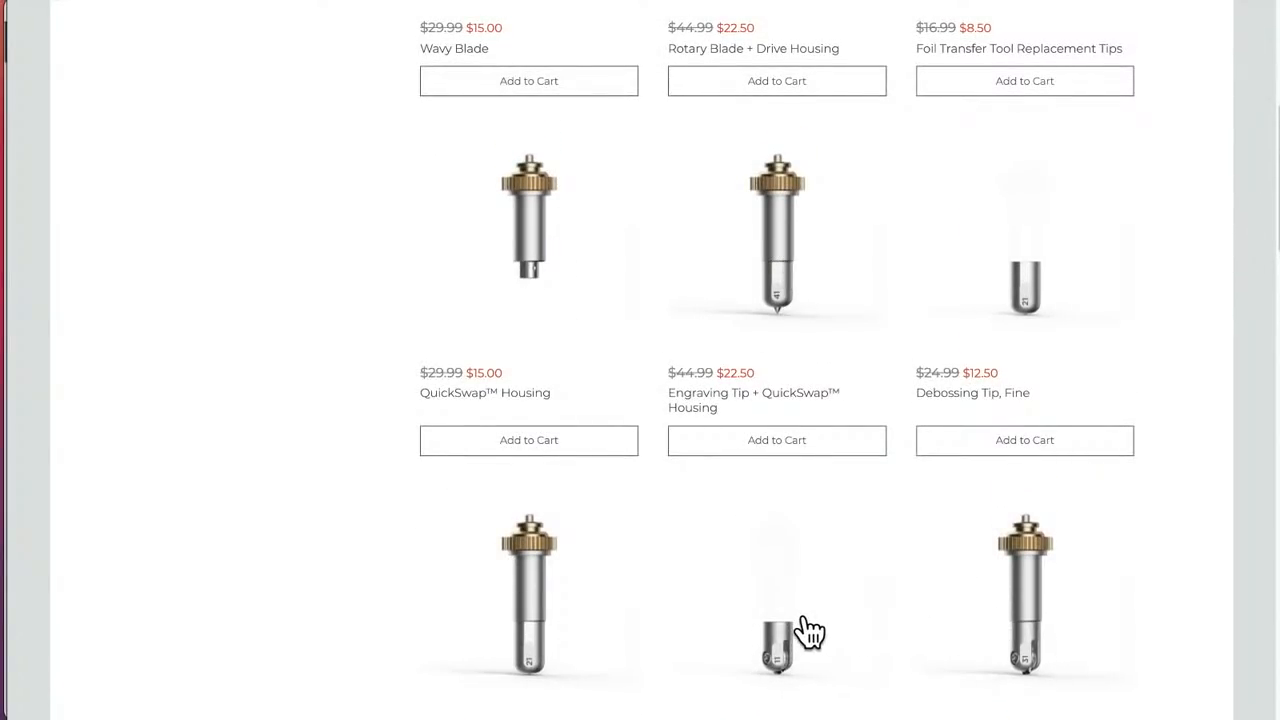
{"action": "scroll", "coordinate": [808, 630], "scroll_direction": "down", "scroll_amount": 4}
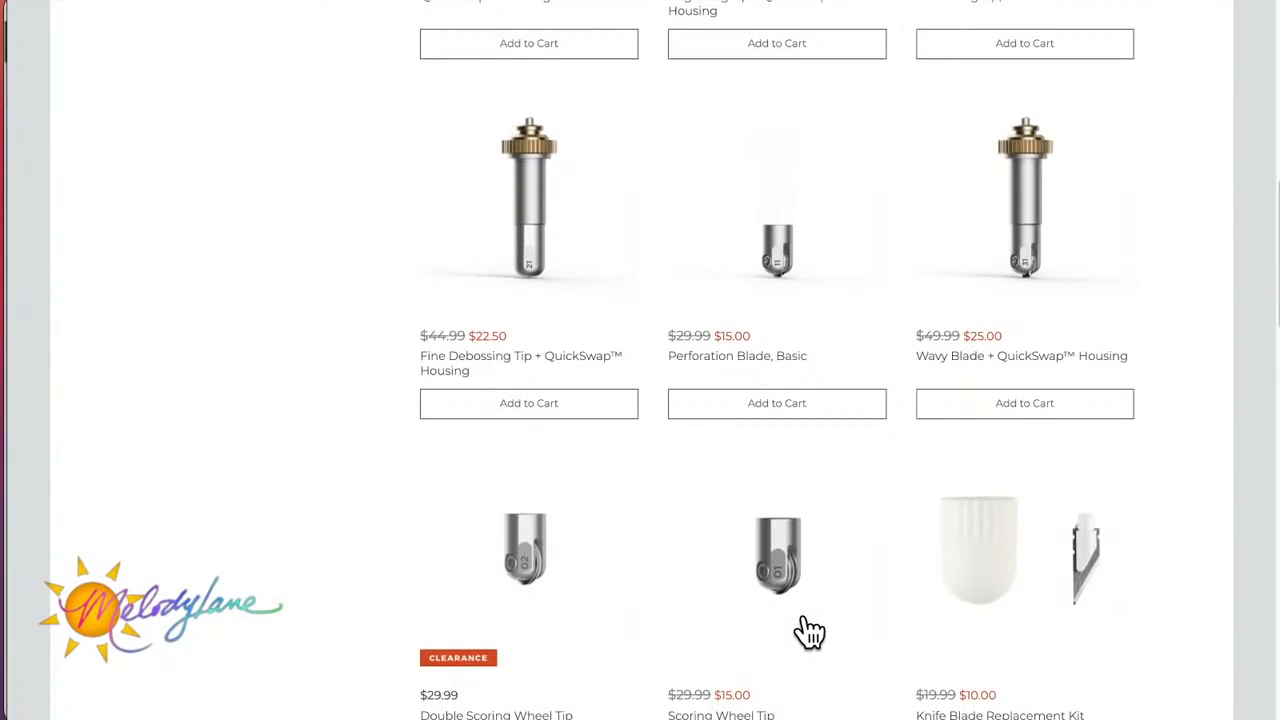
{"action": "scroll", "coordinate": [808, 630], "scroll_direction": "up", "scroll_amount": 1}
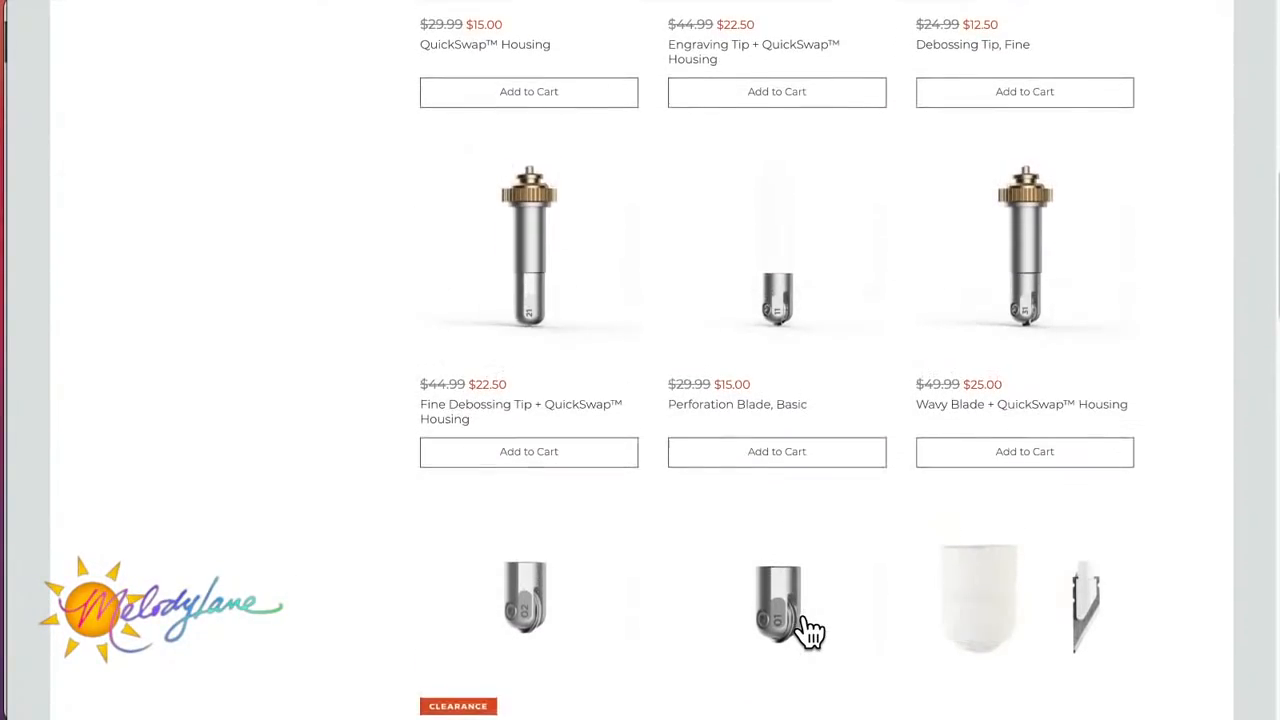
{"action": "scroll", "coordinate": [808, 630], "scroll_direction": "up", "scroll_amount": 9}
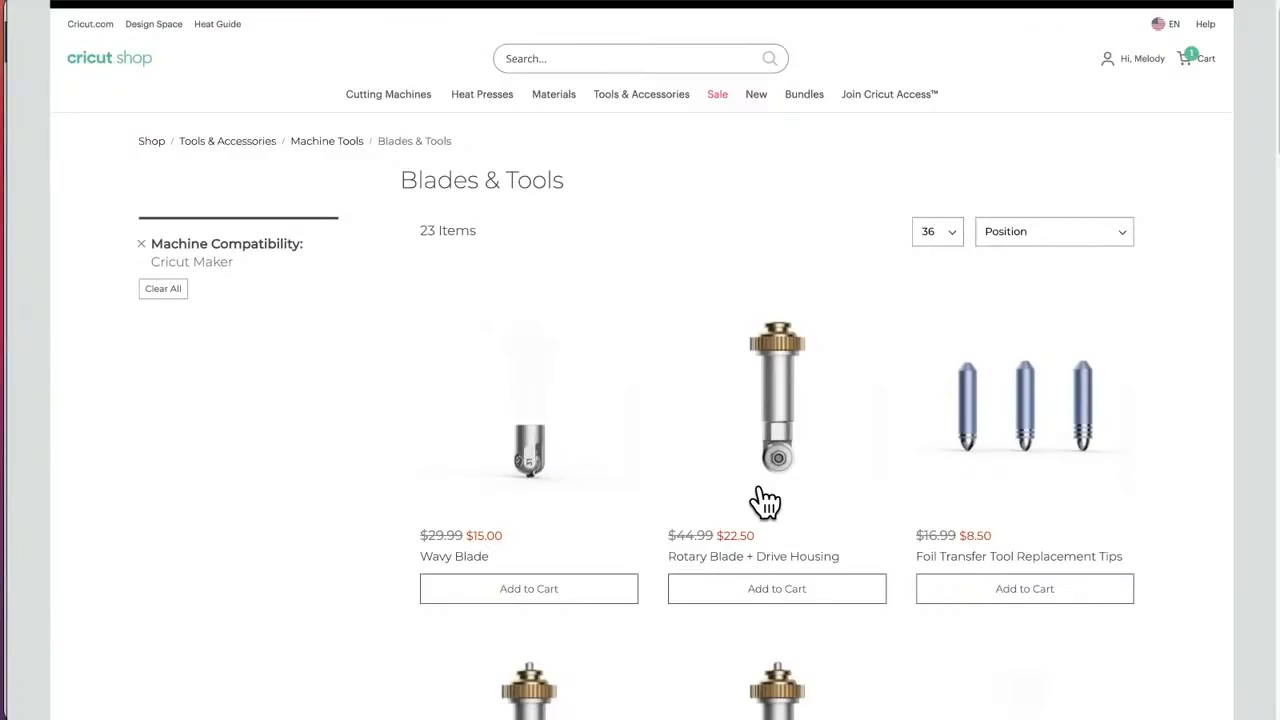
{"action": "scroll", "coordinate": [765, 503], "scroll_direction": "down", "scroll_amount": 2}
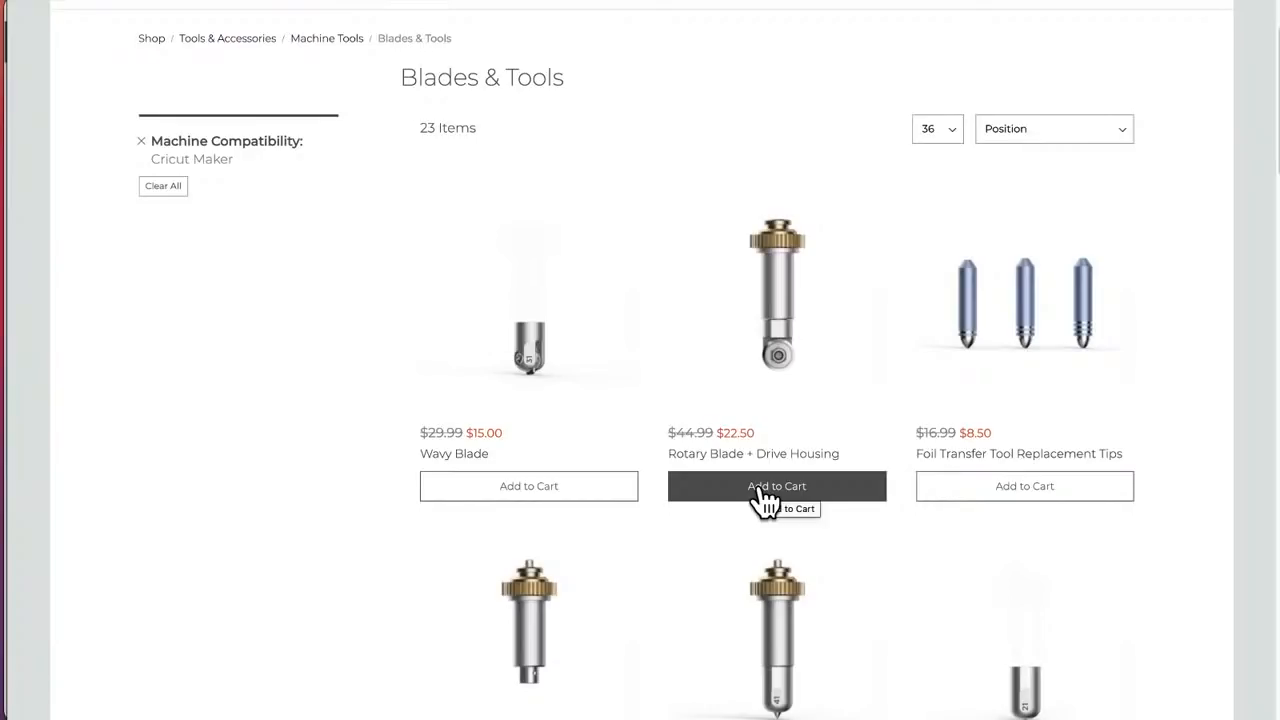
Step: Look through the Cricut Maker blades down to the Premium Fine-Point Replacement Blades and return to the start of the listing
{"action": "scroll", "coordinate": [760, 487], "scroll_direction": "down", "scroll_amount": 13}
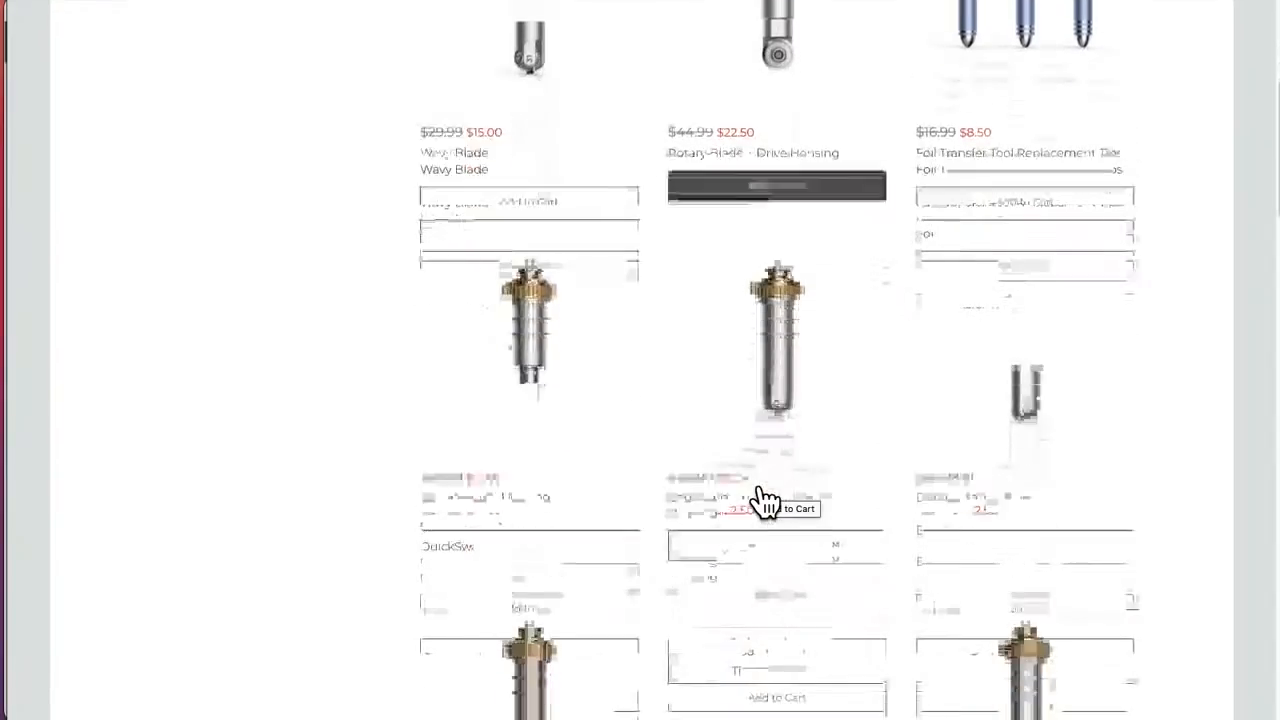
{"action": "scroll", "coordinate": [762, 500], "scroll_direction": "down", "scroll_amount": 7}
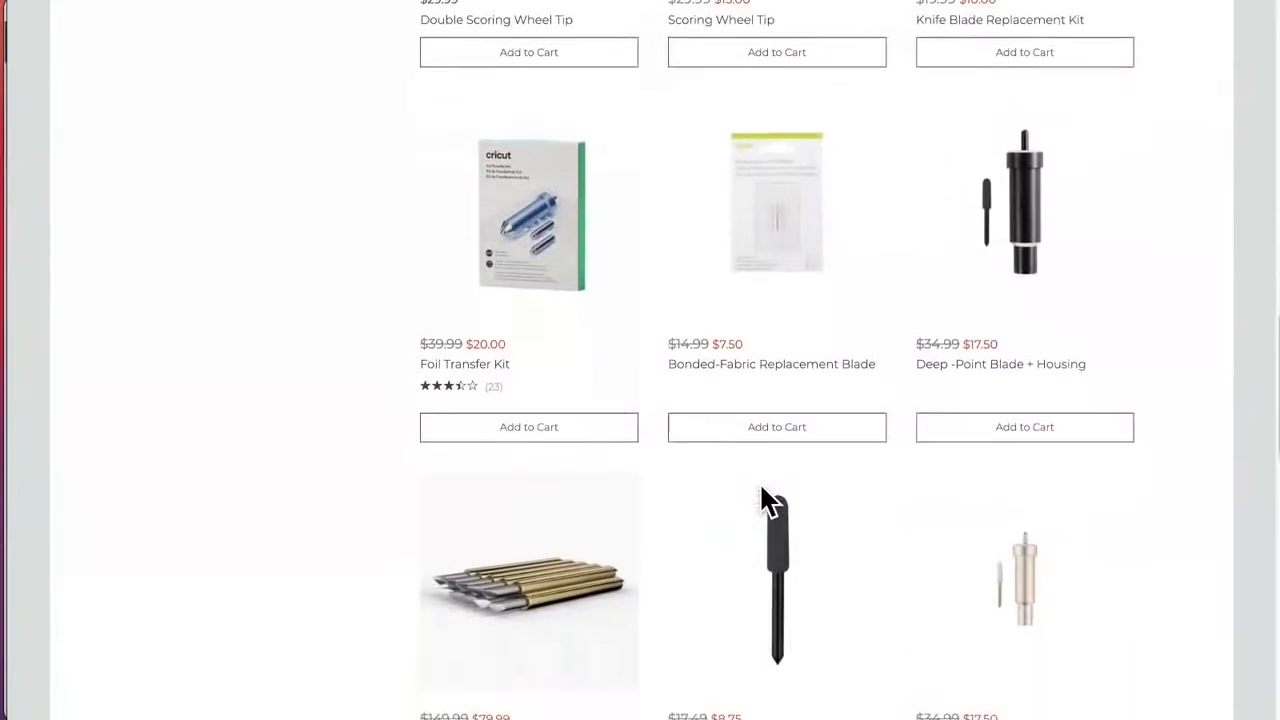
{"action": "scroll", "coordinate": [762, 500], "scroll_direction": "down", "scroll_amount": 6}
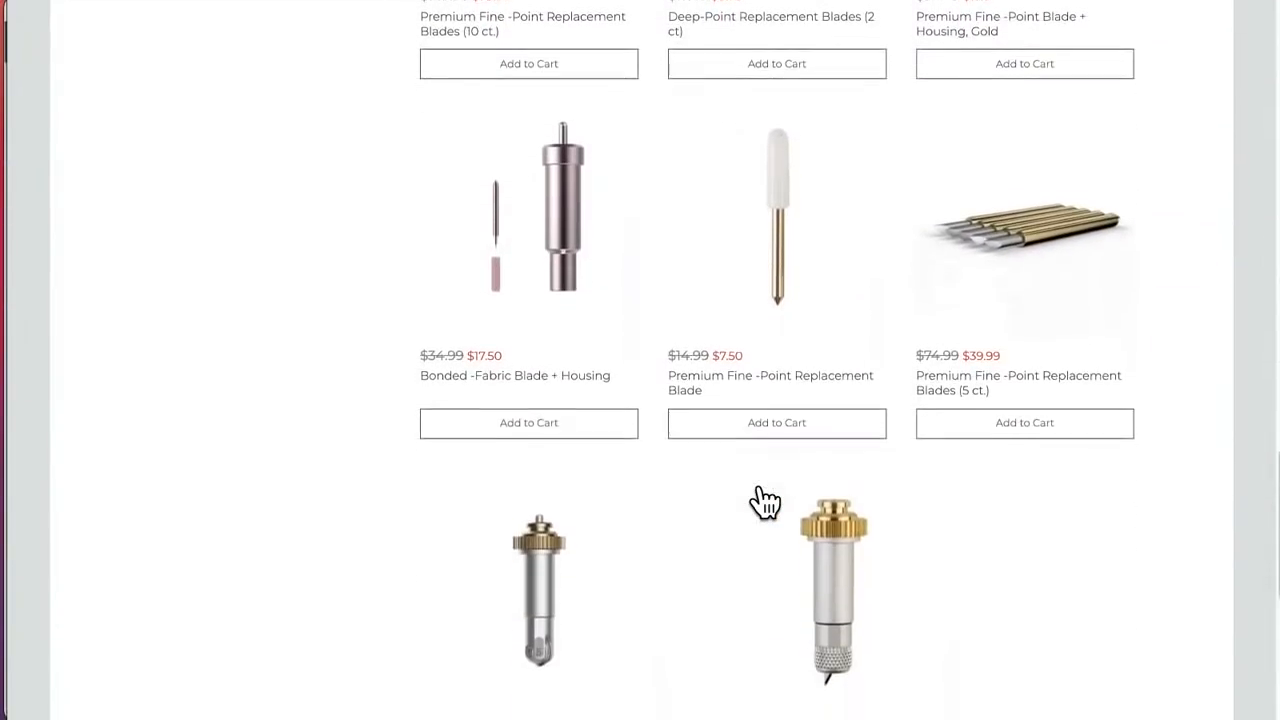
{"action": "scroll", "coordinate": [760, 488], "scroll_direction": "up", "scroll_amount": 12}
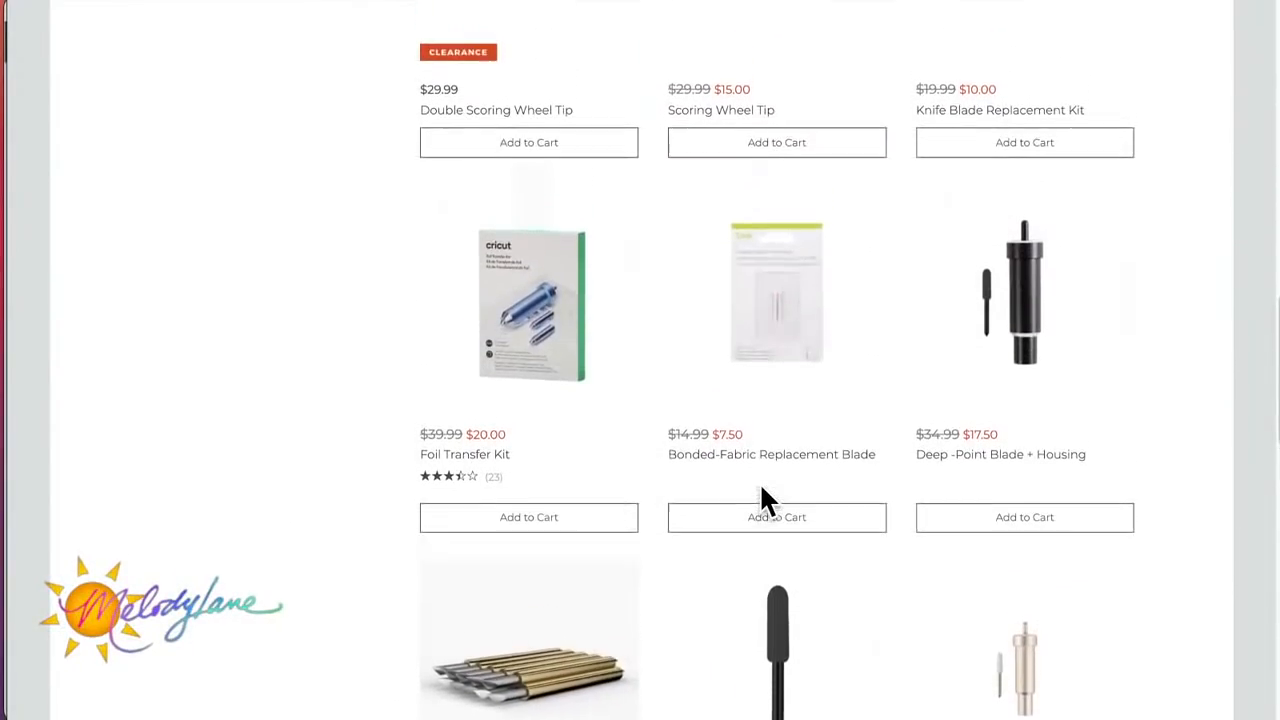
{"action": "scroll", "coordinate": [762, 502], "scroll_direction": "down", "scroll_amount": 2}
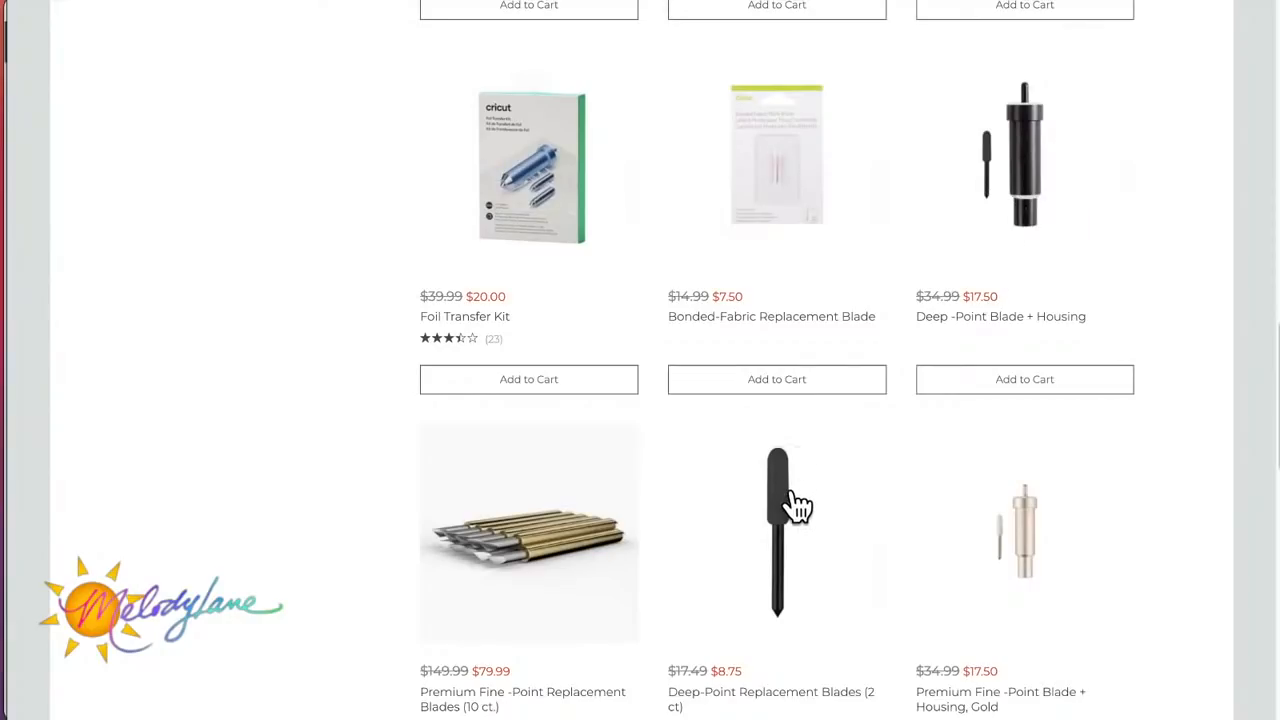
{"action": "scroll", "coordinate": [823, 515], "scroll_direction": "up", "scroll_amount": 10}
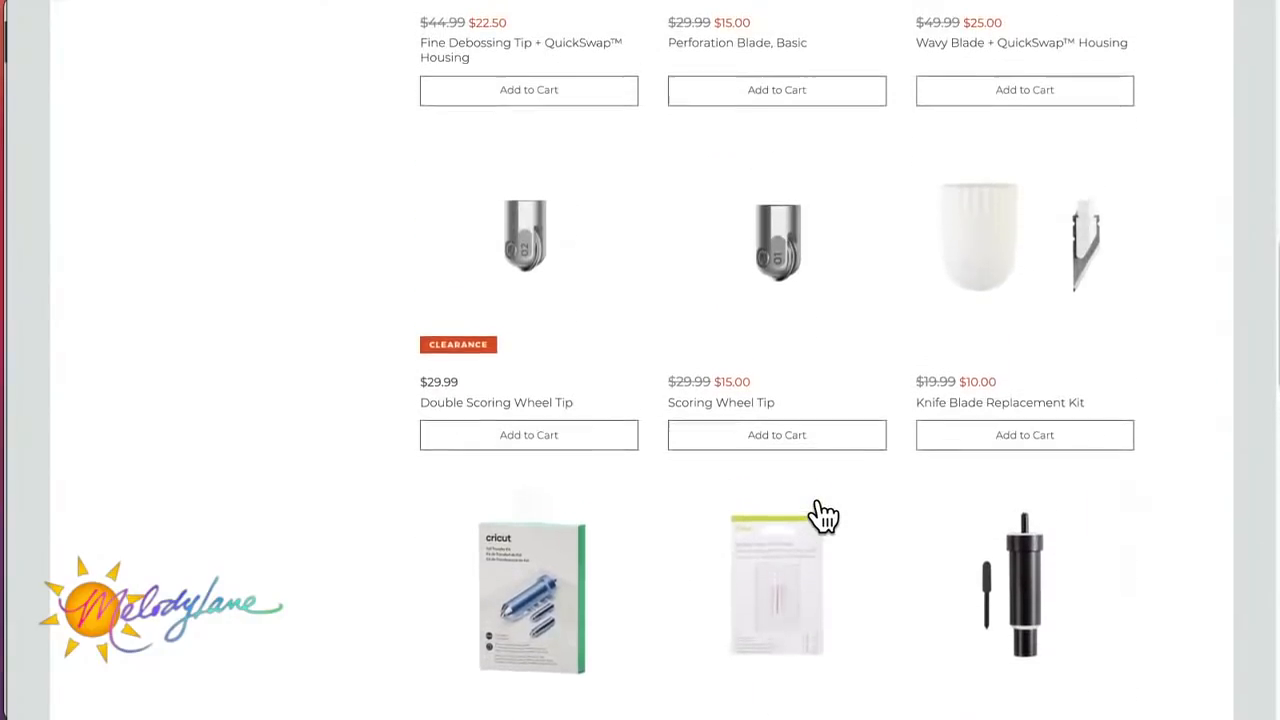
{"action": "scroll", "coordinate": [823, 515], "scroll_direction": "up", "scroll_amount": 5}
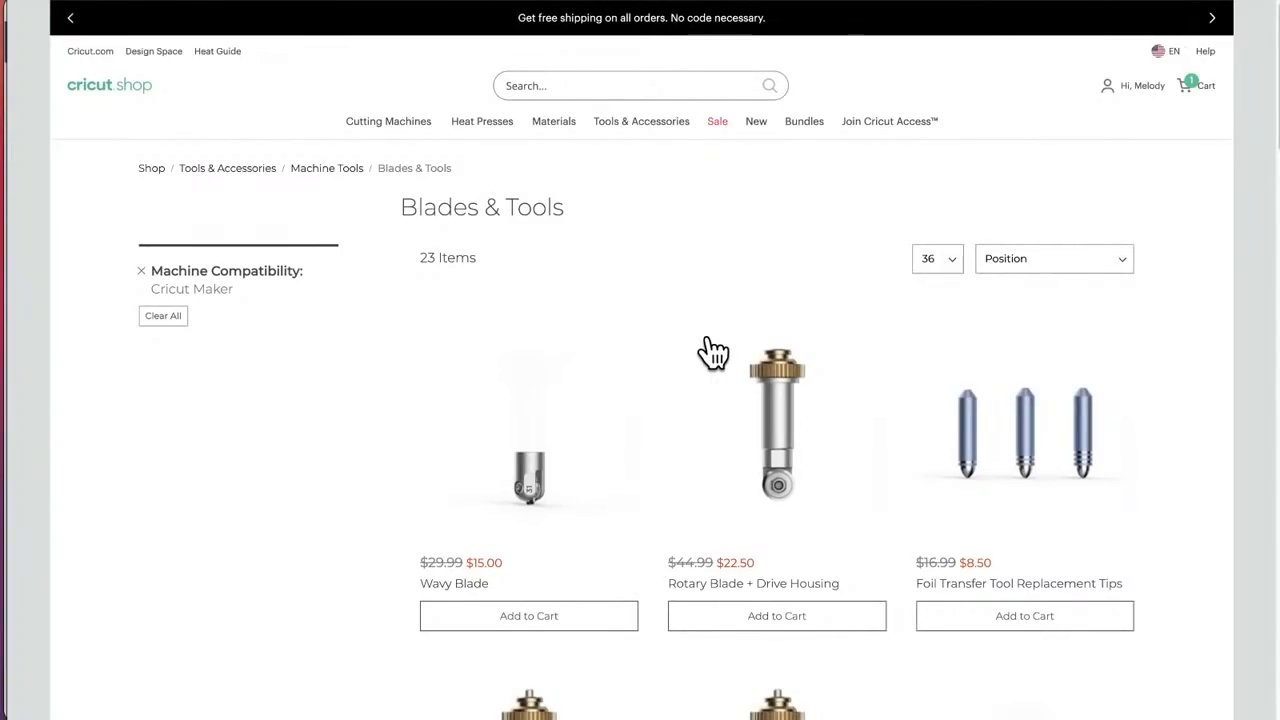
Step: Review the sale prices again from the Rotary Blade and QuickSwap tools to the Foil Transfer Kit and back
{"action": "scroll", "coordinate": [713, 352], "scroll_direction": "down", "scroll_amount": 3}
{"action": "scroll", "coordinate": [712, 351], "scroll_direction": "down", "scroll_amount": 2}
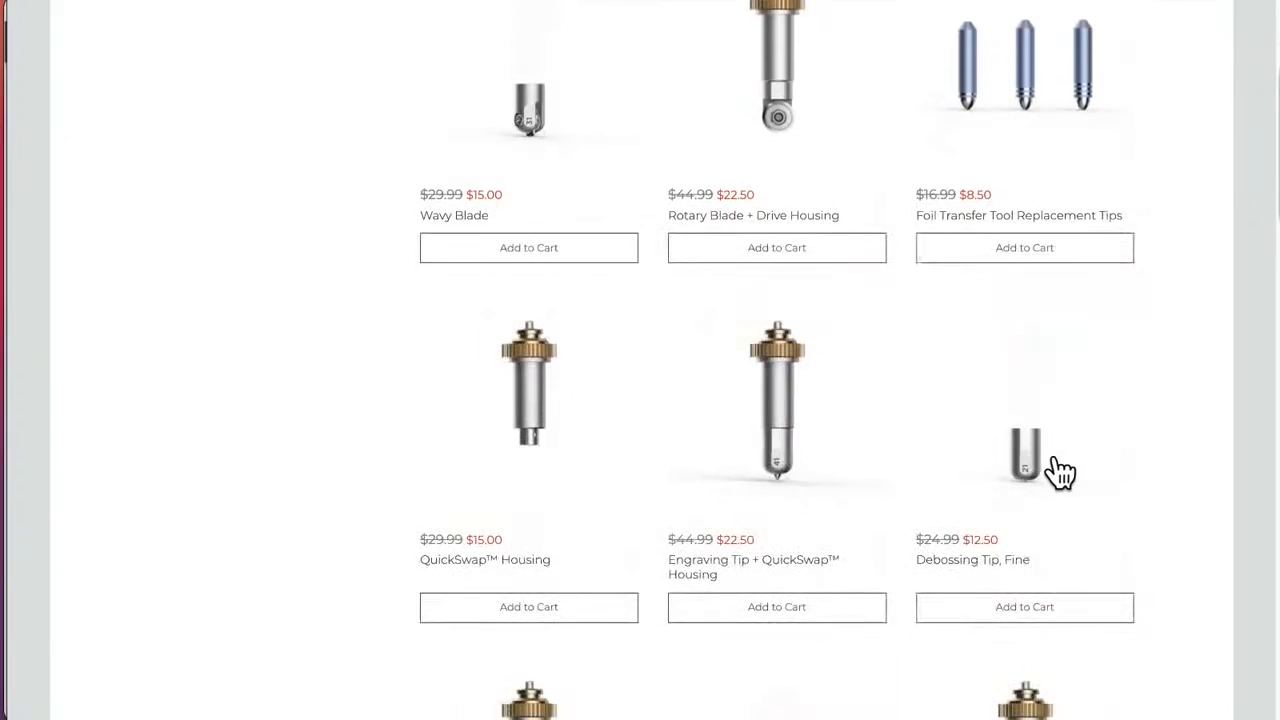
{"action": "scroll", "coordinate": [820, 457], "scroll_direction": "up", "scroll_amount": 1}
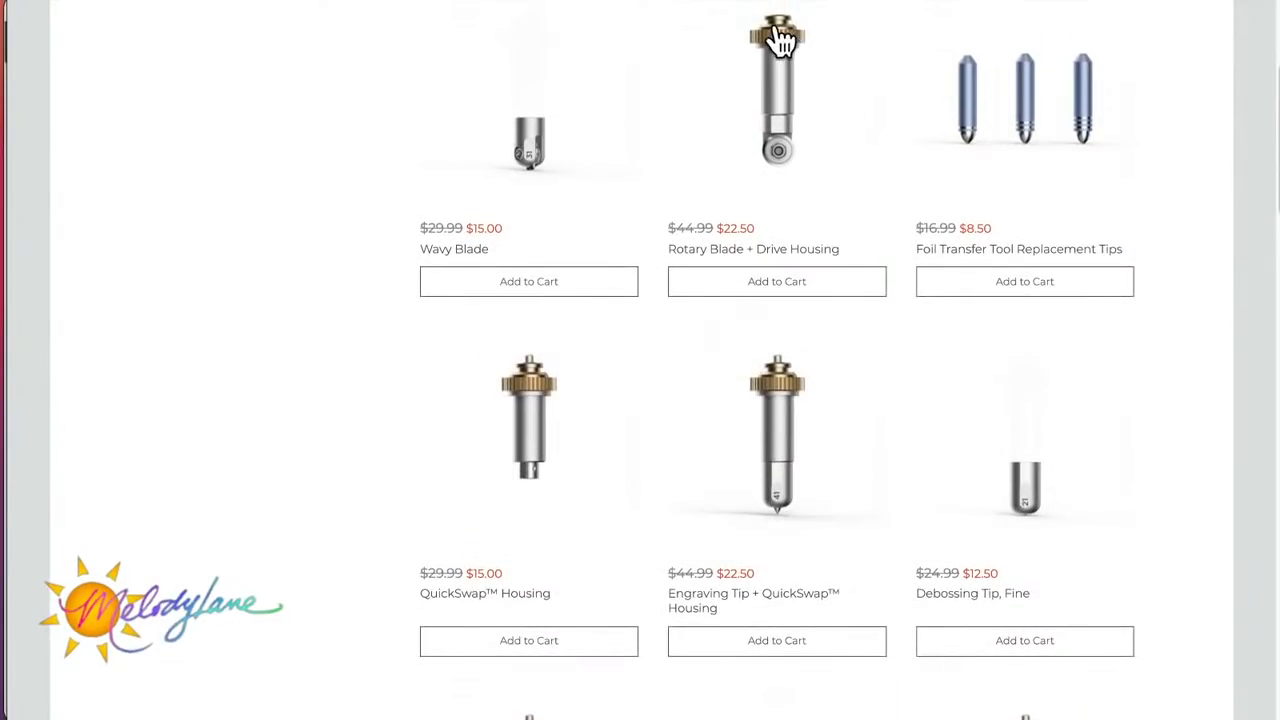
{"action": "scroll", "coordinate": [824, 303], "scroll_direction": "down", "scroll_amount": 3}
{"action": "scroll", "coordinate": [824, 303], "scroll_direction": "down", "scroll_amount": 8}
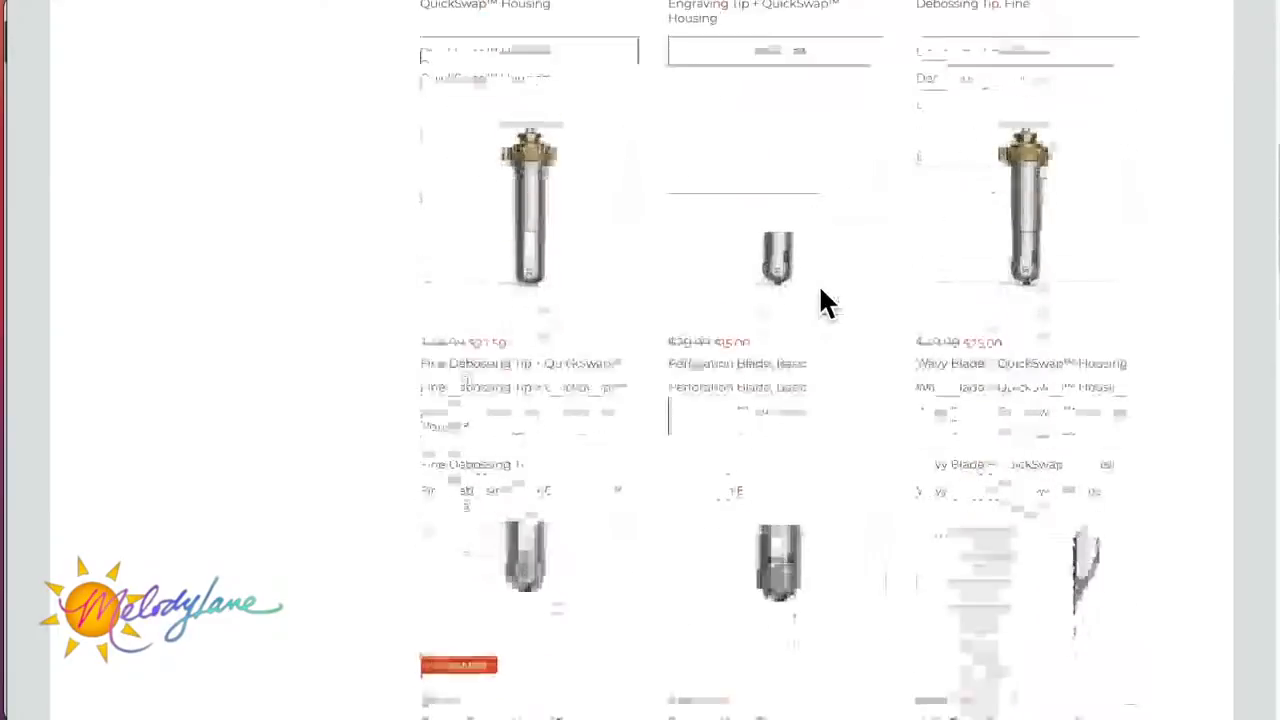
{"action": "scroll", "coordinate": [824, 303], "scroll_direction": "down", "scroll_amount": 5}
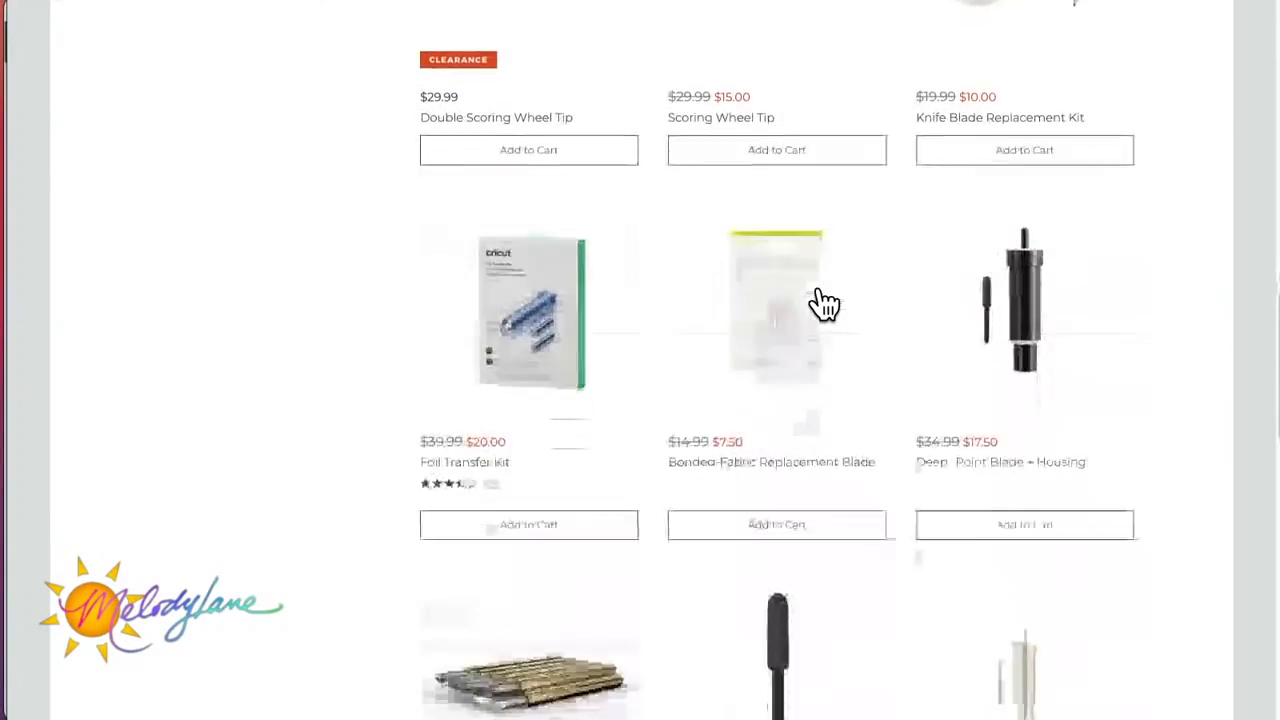
{"action": "scroll", "coordinate": [824, 303], "scroll_direction": "up", "scroll_amount": 9}
{"action": "scroll", "coordinate": [824, 303], "scroll_direction": "up", "scroll_amount": 1}
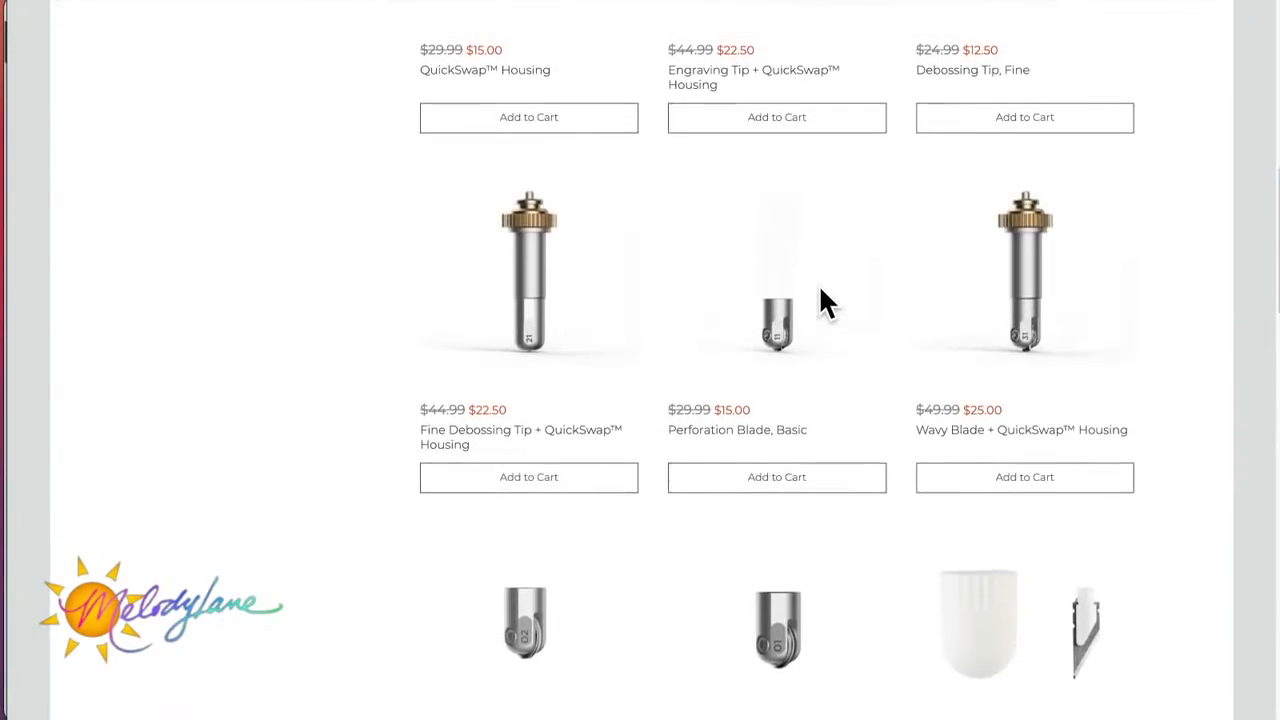
{"action": "scroll", "coordinate": [824, 303], "scroll_direction": "up", "scroll_amount": 10}
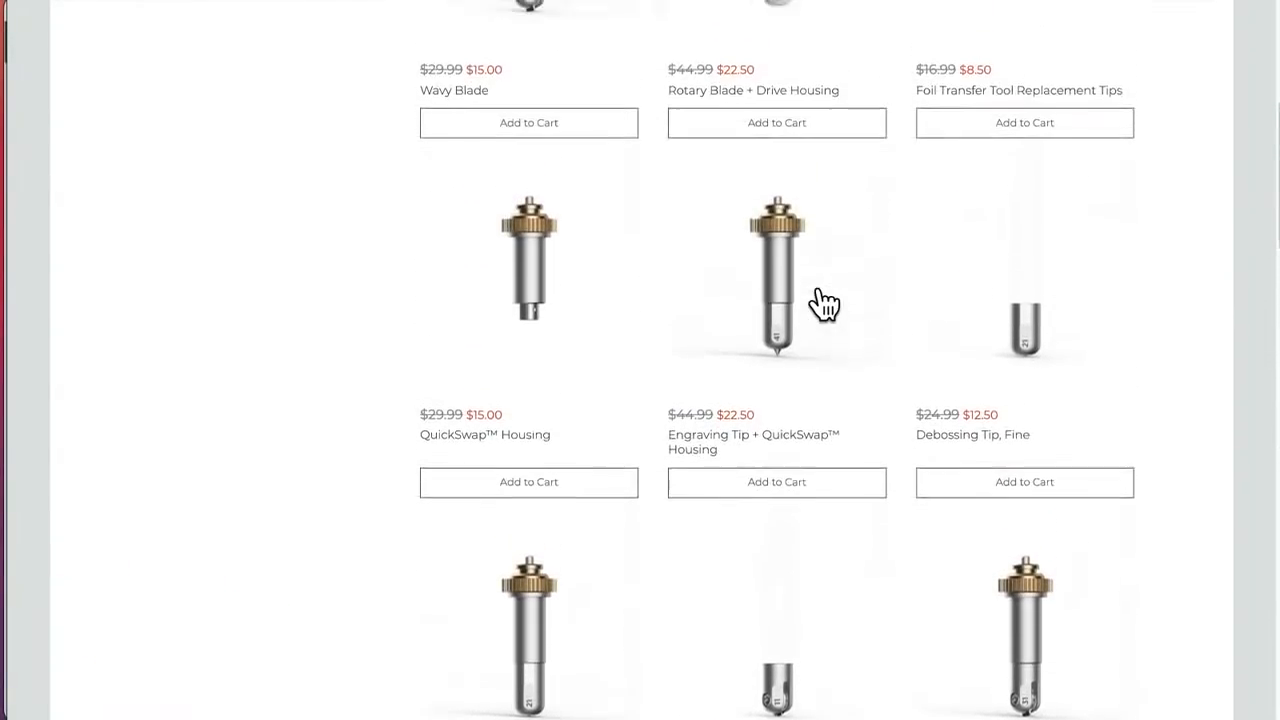
Step: Open the shop's Cutting Machines listing and find the Cricut Maker Machine, Rose
{"action": "mouse_move", "coordinate": [548, 133]}
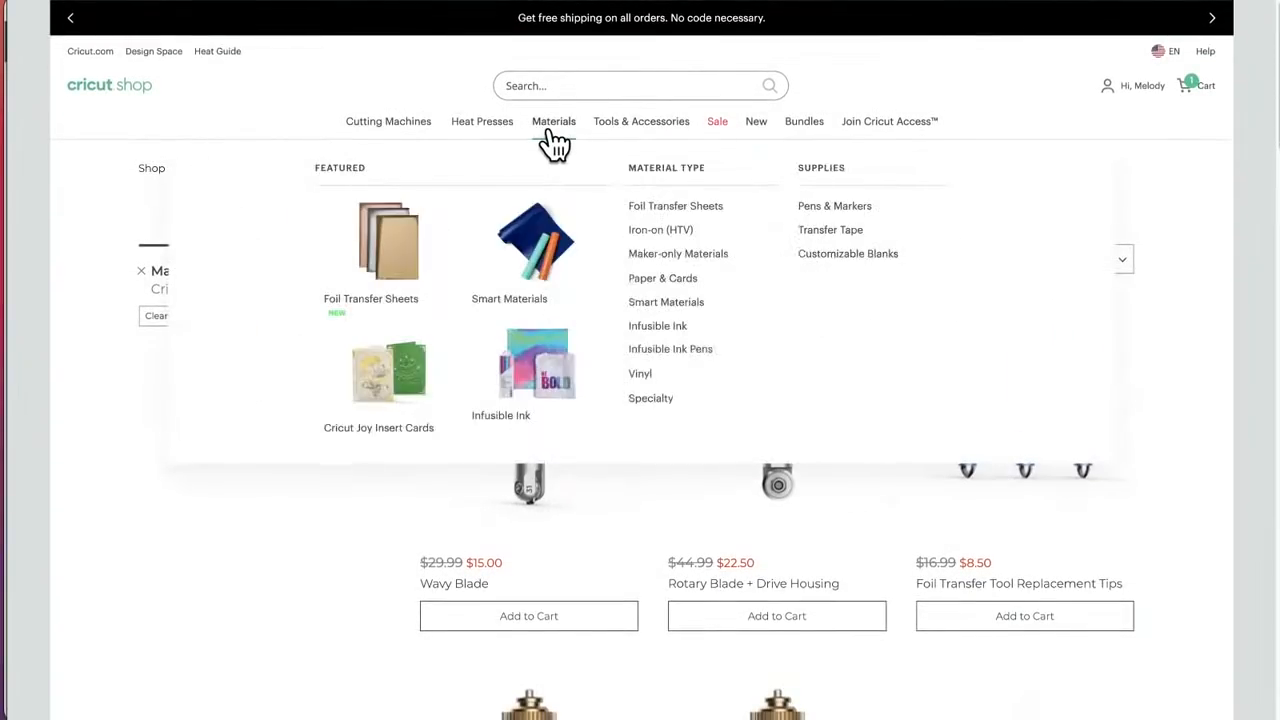
{"action": "left_click", "coordinate": [367, 140]}
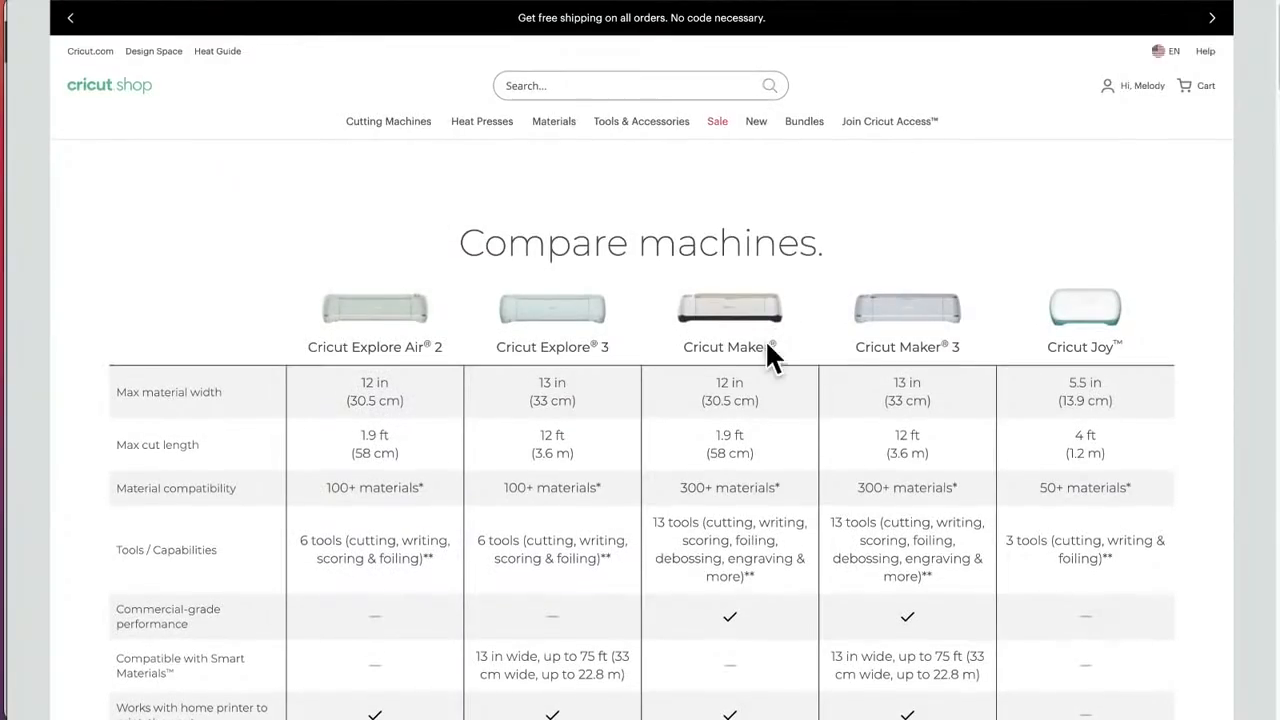
{"action": "scroll", "coordinate": [765, 277], "scroll_direction": "down", "scroll_amount": 15}
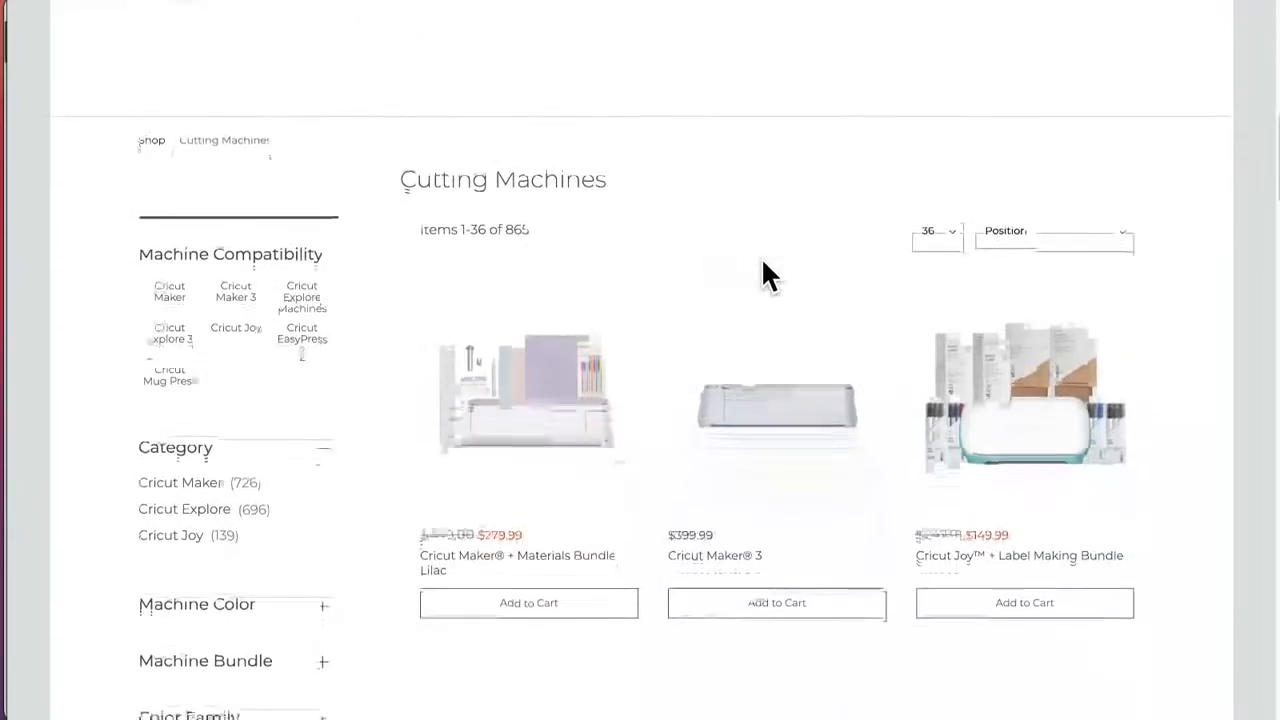
{"action": "scroll", "coordinate": [763, 276], "scroll_direction": "down", "scroll_amount": 3}
{"action": "scroll", "coordinate": [761, 257], "scroll_direction": "down", "scroll_amount": 10}
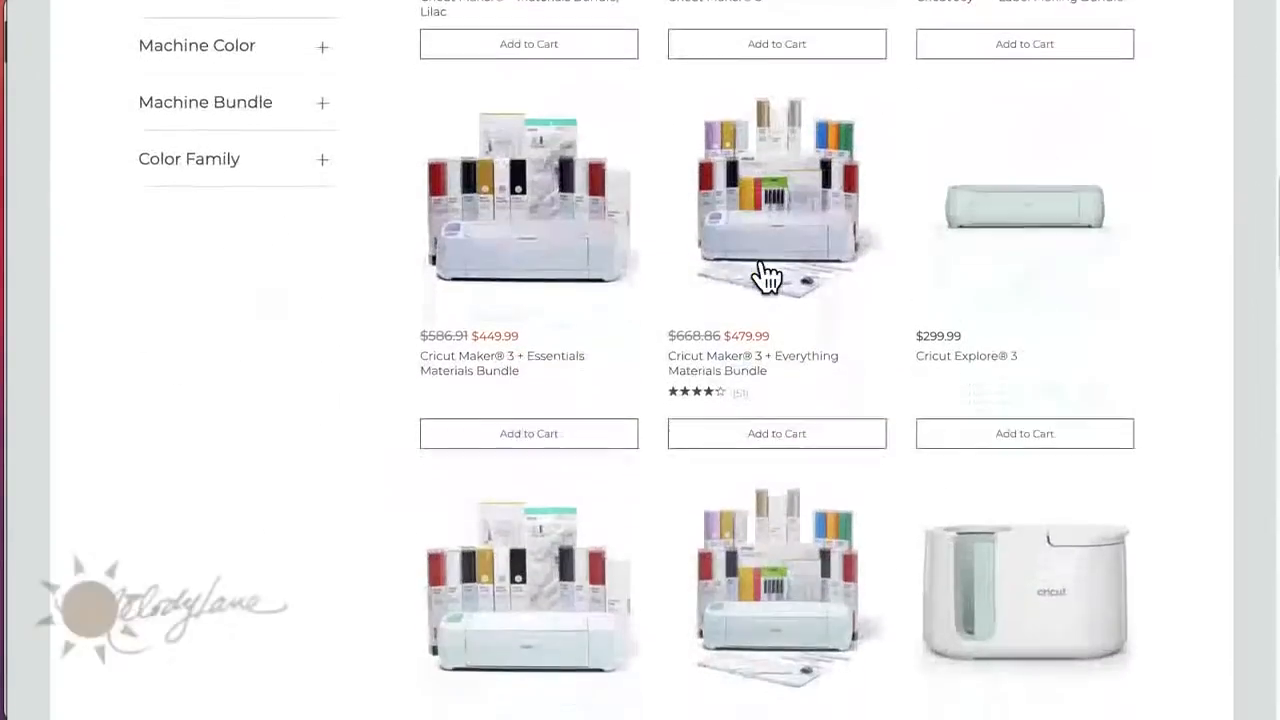
{"action": "scroll", "coordinate": [761, 262], "scroll_direction": "down", "scroll_amount": 3}
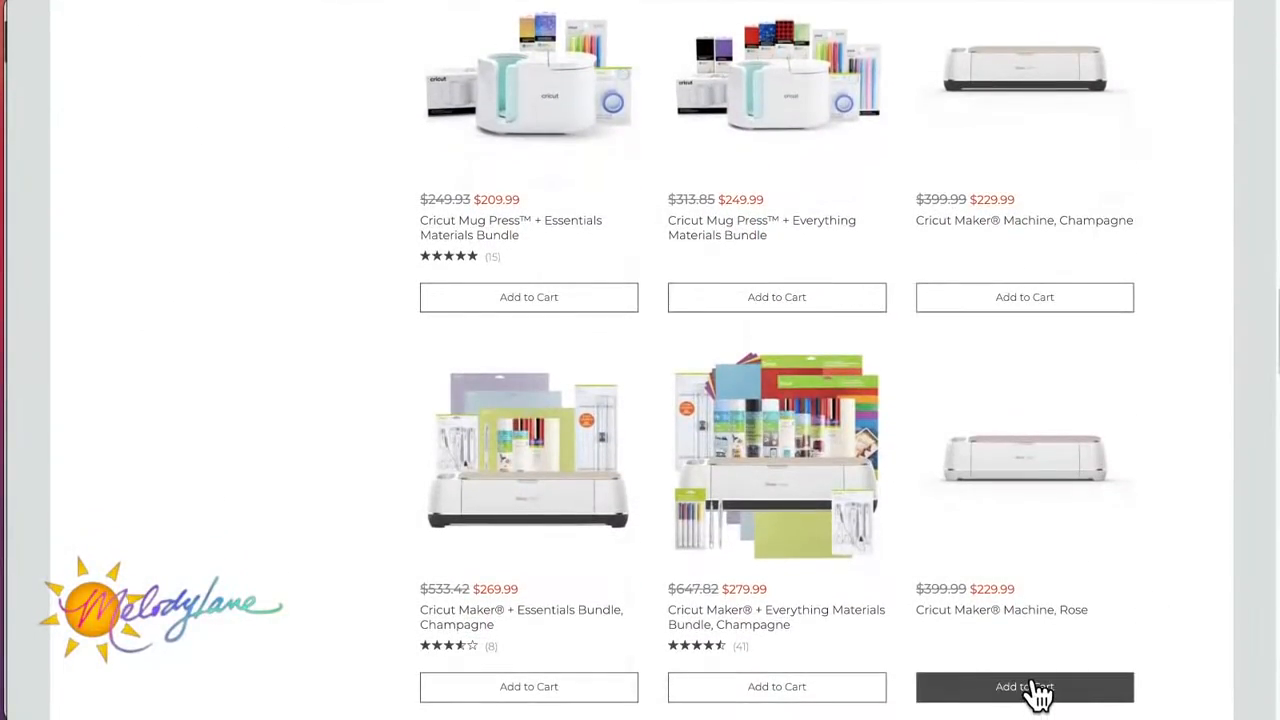
Step: Add the Cricut Maker Machine, Rose to the cart and remove the Holiday Mystery Box from it
{"action": "left_click", "coordinate": [1035, 690]}
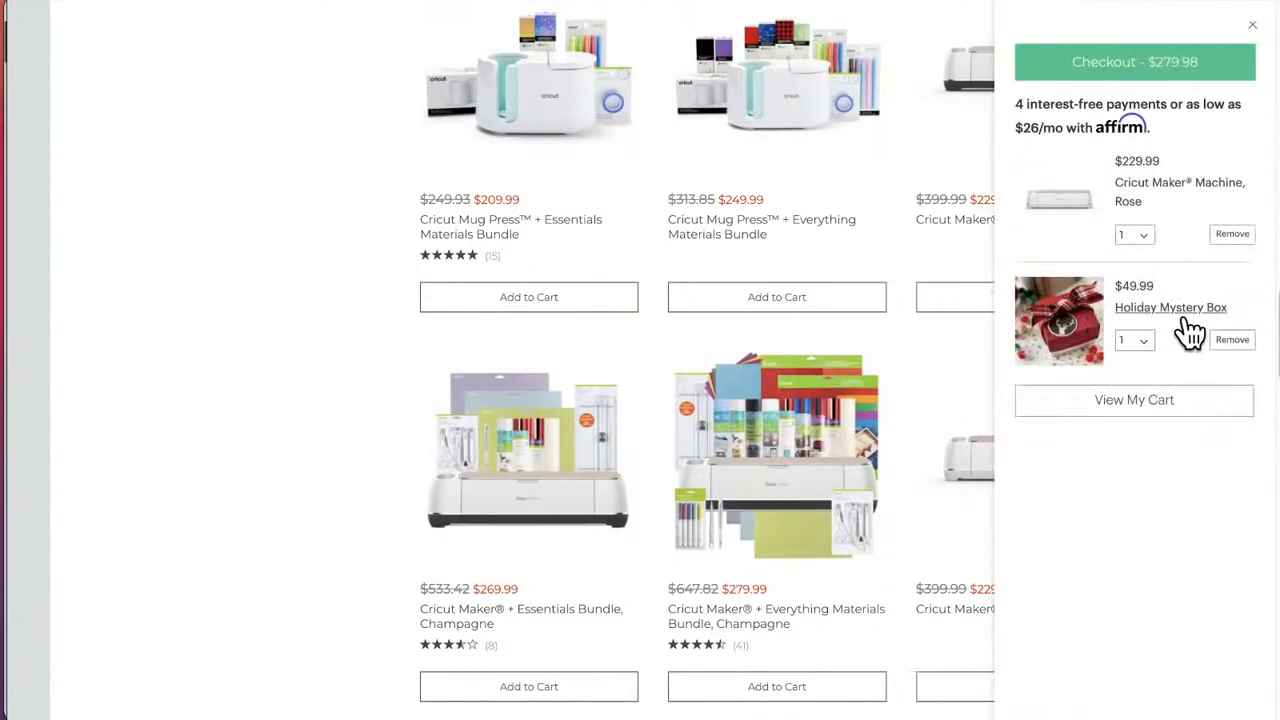
{"action": "left_click", "coordinate": [1232, 340]}
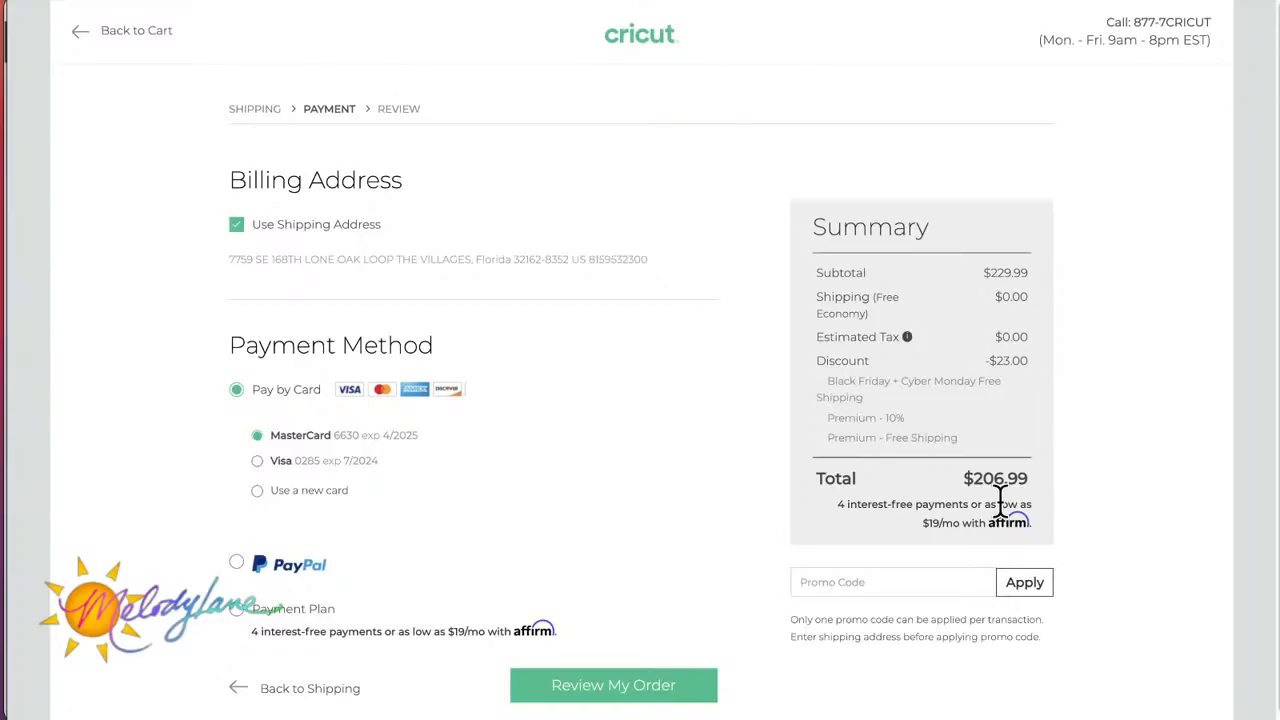
Step: Examine the discounts and total in the order summary on the checkout's payment page
{"action": "scroll", "coordinate": [1000, 502], "scroll_direction": "down", "scroll_amount": 1}
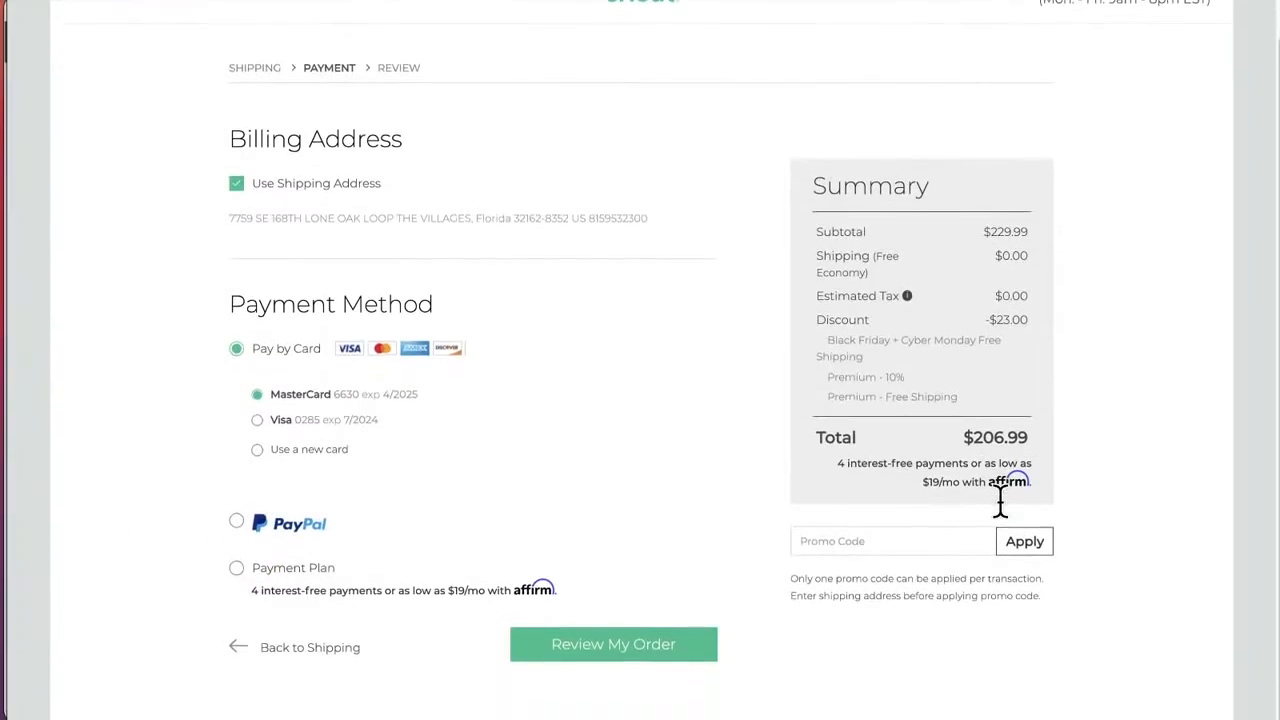
{"action": "scroll", "coordinate": [1000, 502], "scroll_direction": "up", "scroll_amount": 1}
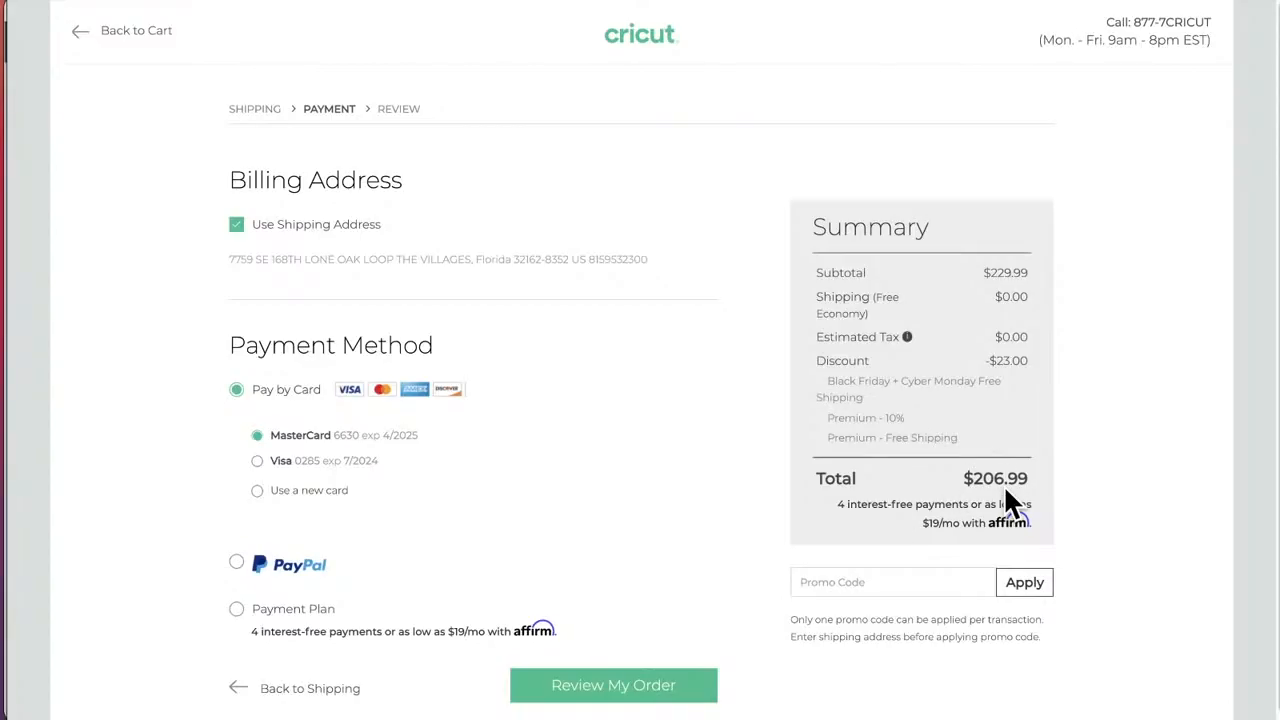
{"action": "scroll", "coordinate": [1006, 492], "scroll_direction": "down", "scroll_amount": 1}
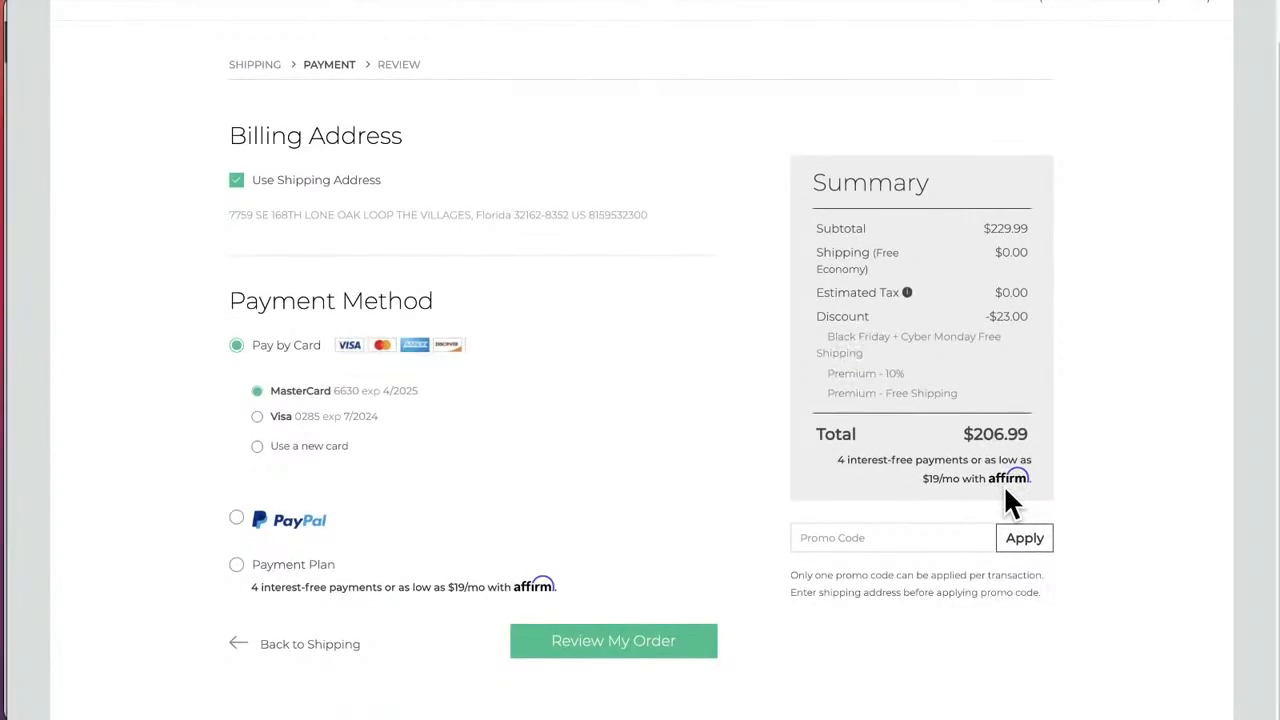
{"action": "scroll", "coordinate": [1006, 490], "scroll_direction": "up", "scroll_amount": 1}
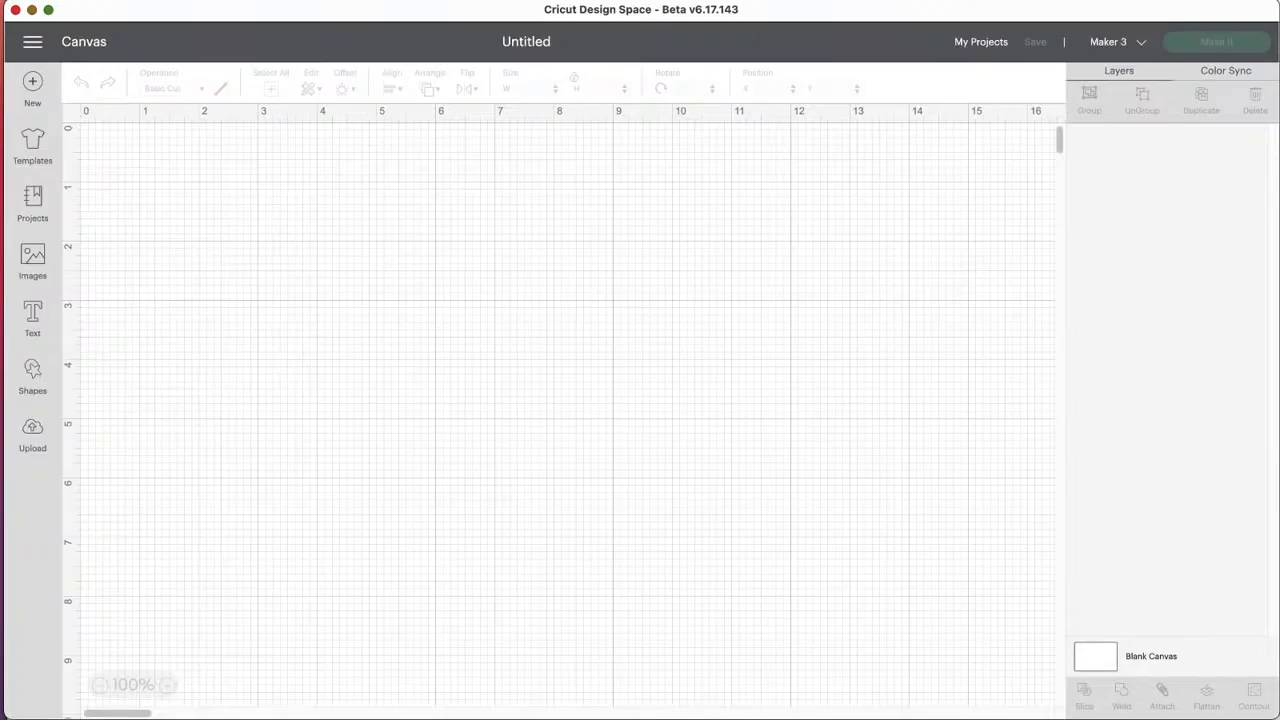
Step: Switch to Cricut Design Space, add the text "fonts" to the blank canvas and move it to about X 4.3, Y 7.3
{"action": "left_click", "coordinate": [31, 322]}
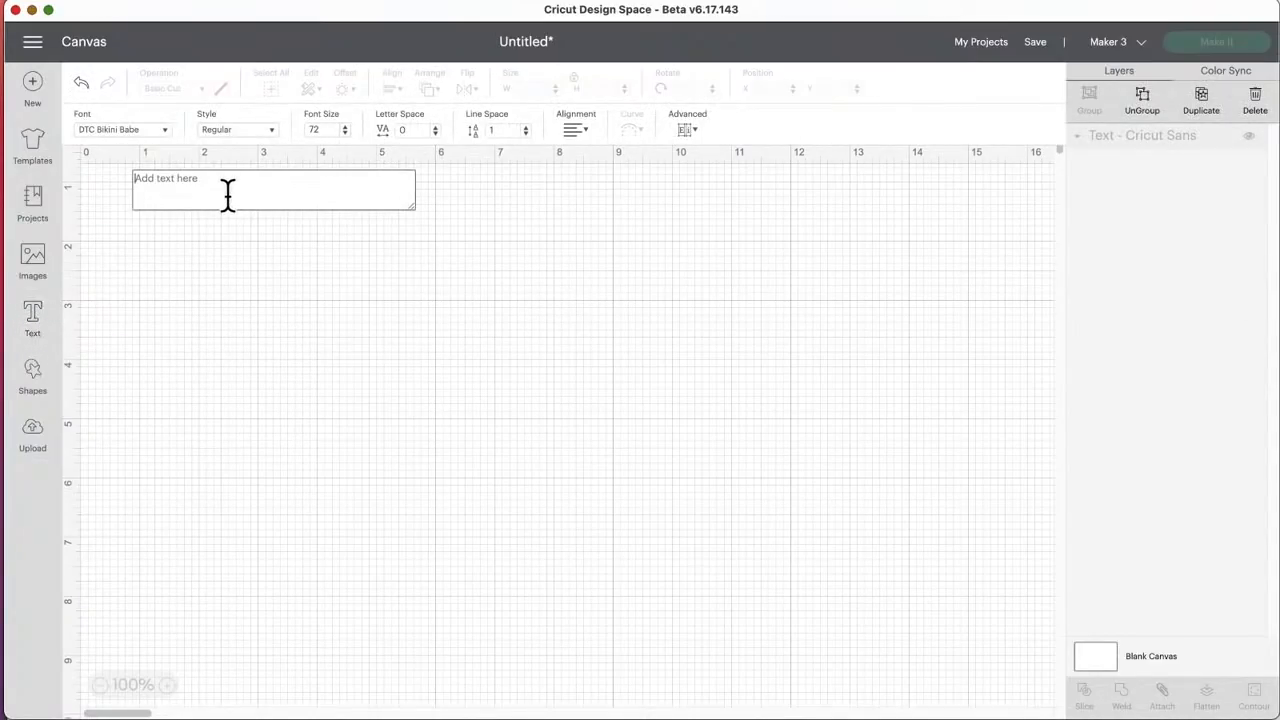
{"action": "type", "text": "fonts"}
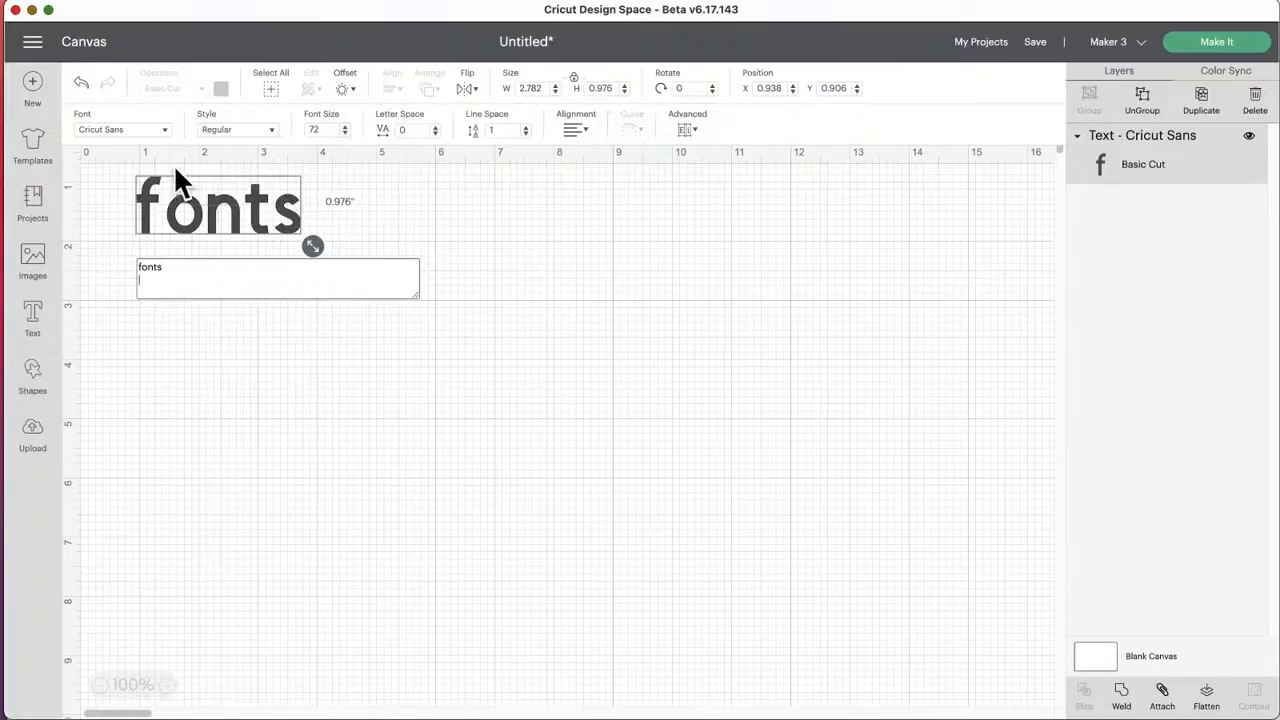
{"action": "left_click_drag", "start_coordinate": [223, 214], "coordinate": [403, 549]}
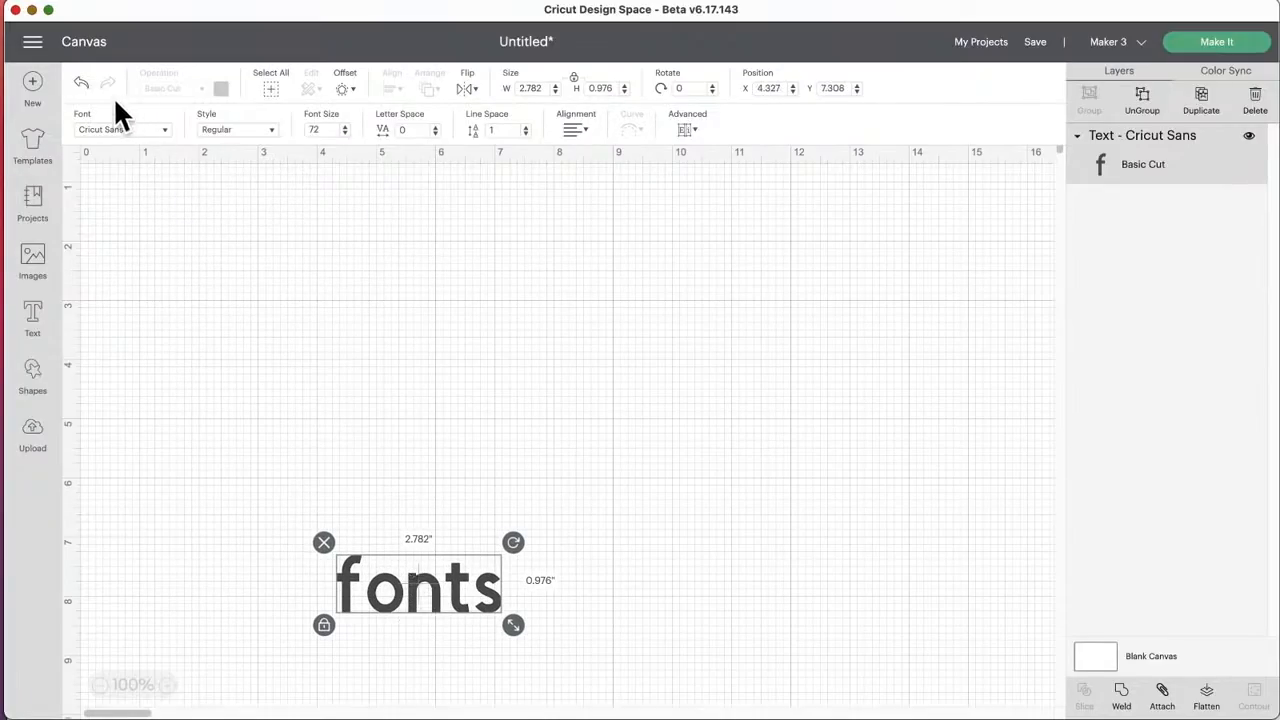
Step: Show the Cricut fonts for the text without the Only Kerned Fonts restriction and view the available font filters
{"action": "left_click", "coordinate": [135, 132]}
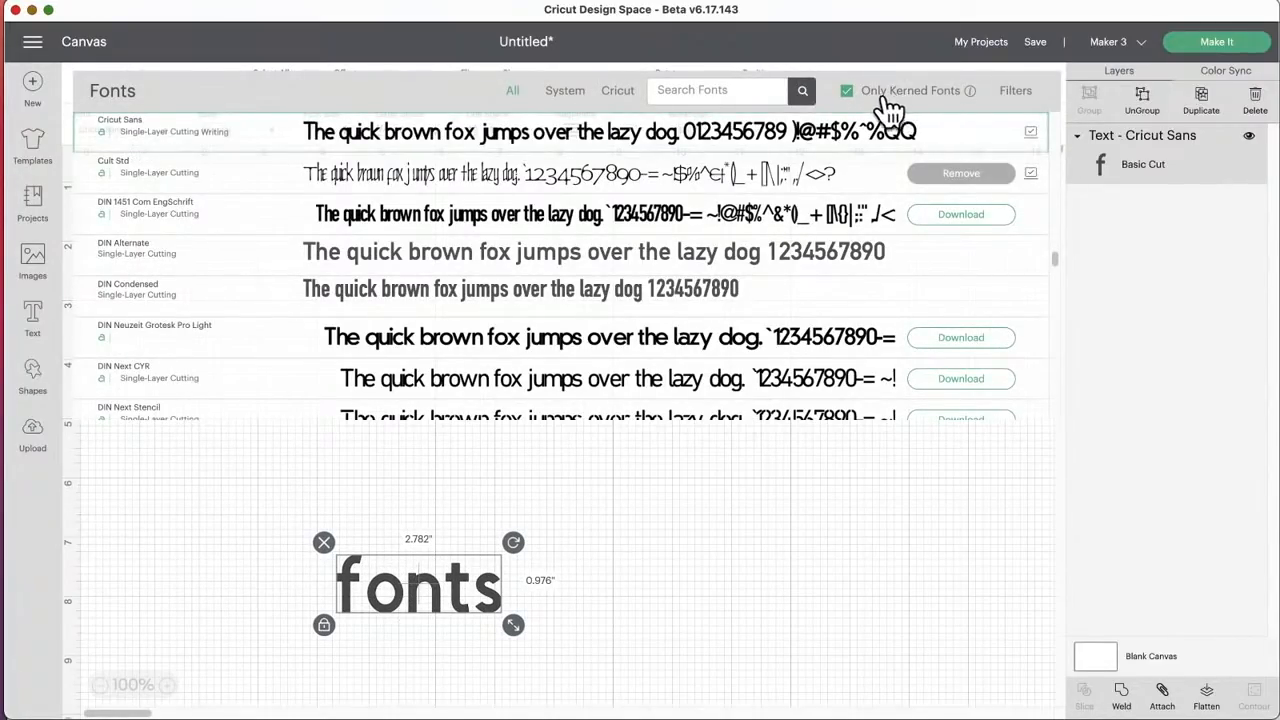
{"action": "left_click", "coordinate": [847, 91]}
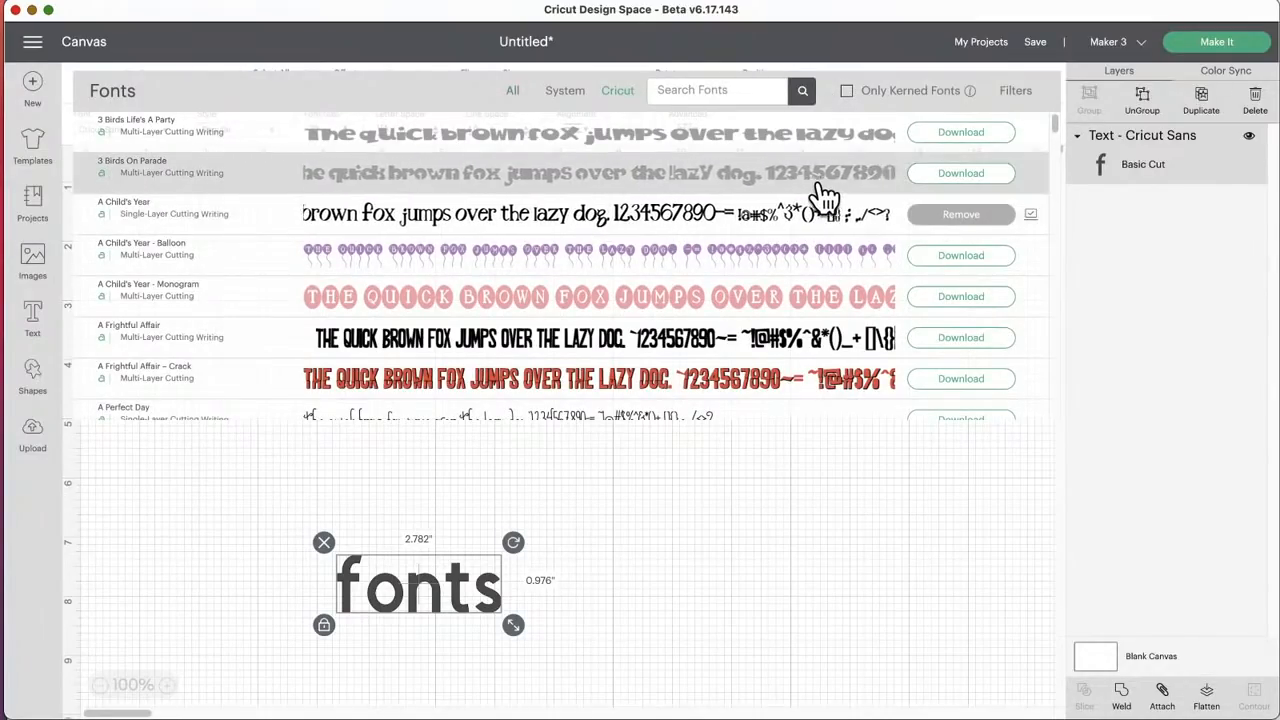
{"action": "left_click", "coordinate": [1016, 92]}
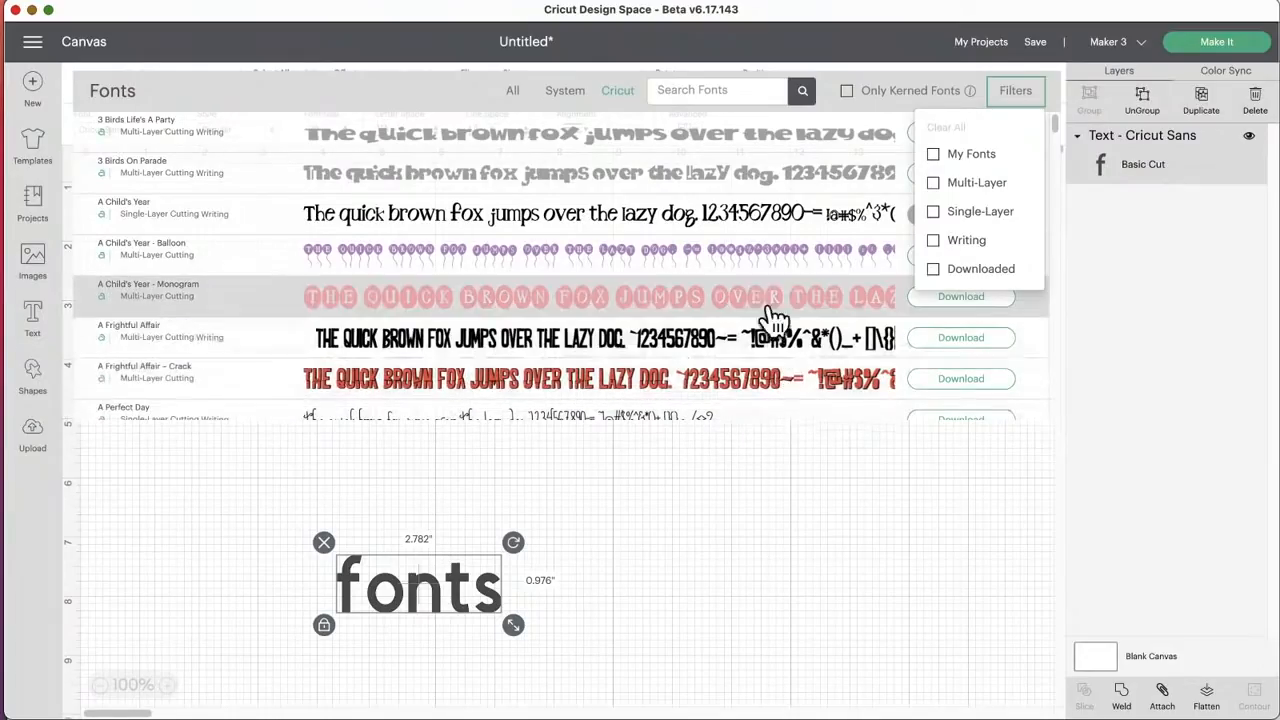
{"action": "left_click", "coordinate": [414, 82]}
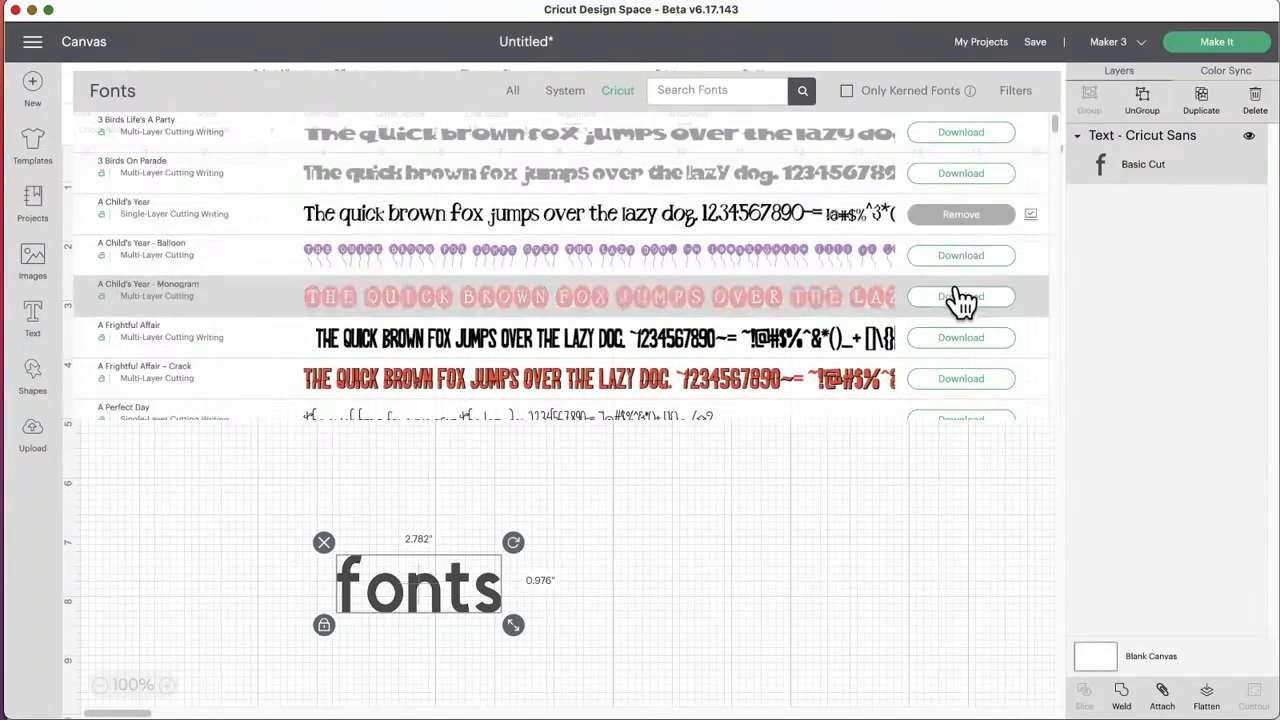
Step: Apply the A Child's Year - Monogram font to the text and move it up to about X 4.5, Y 6.1
{"action": "left_click", "coordinate": [657, 306]}
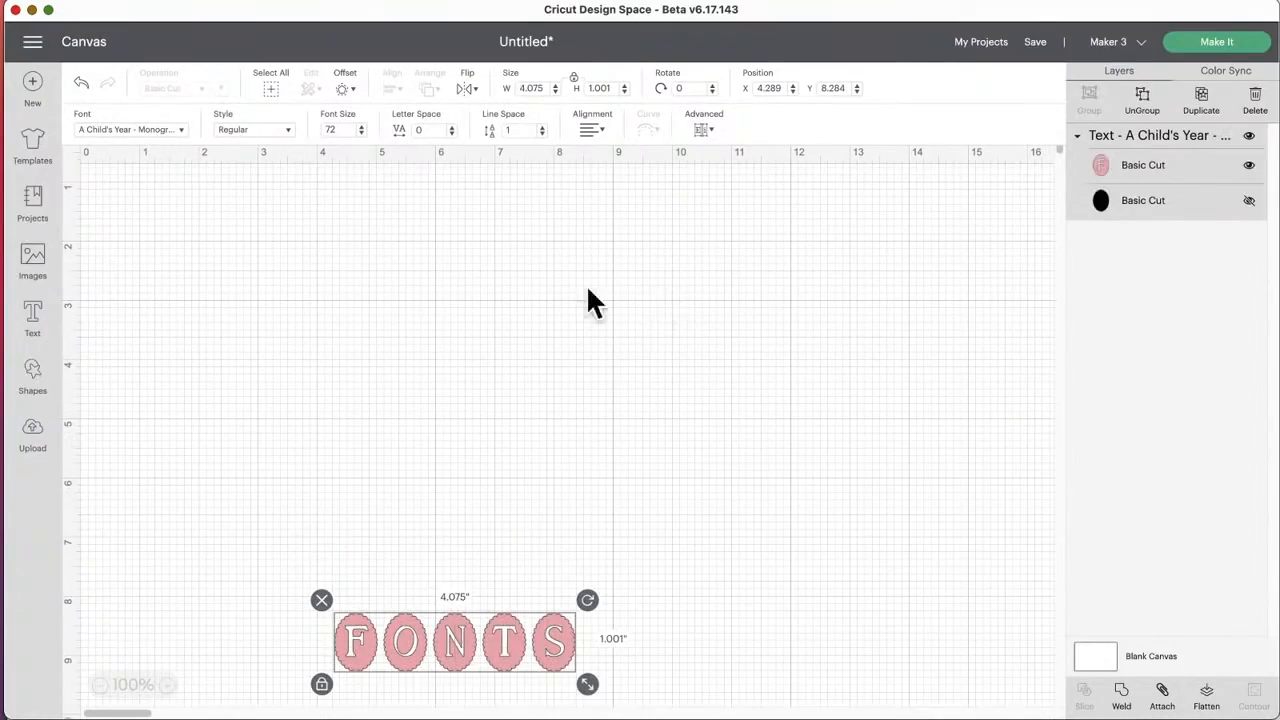
{"action": "left_click_drag", "start_coordinate": [521, 654], "coordinate": [528, 505]}
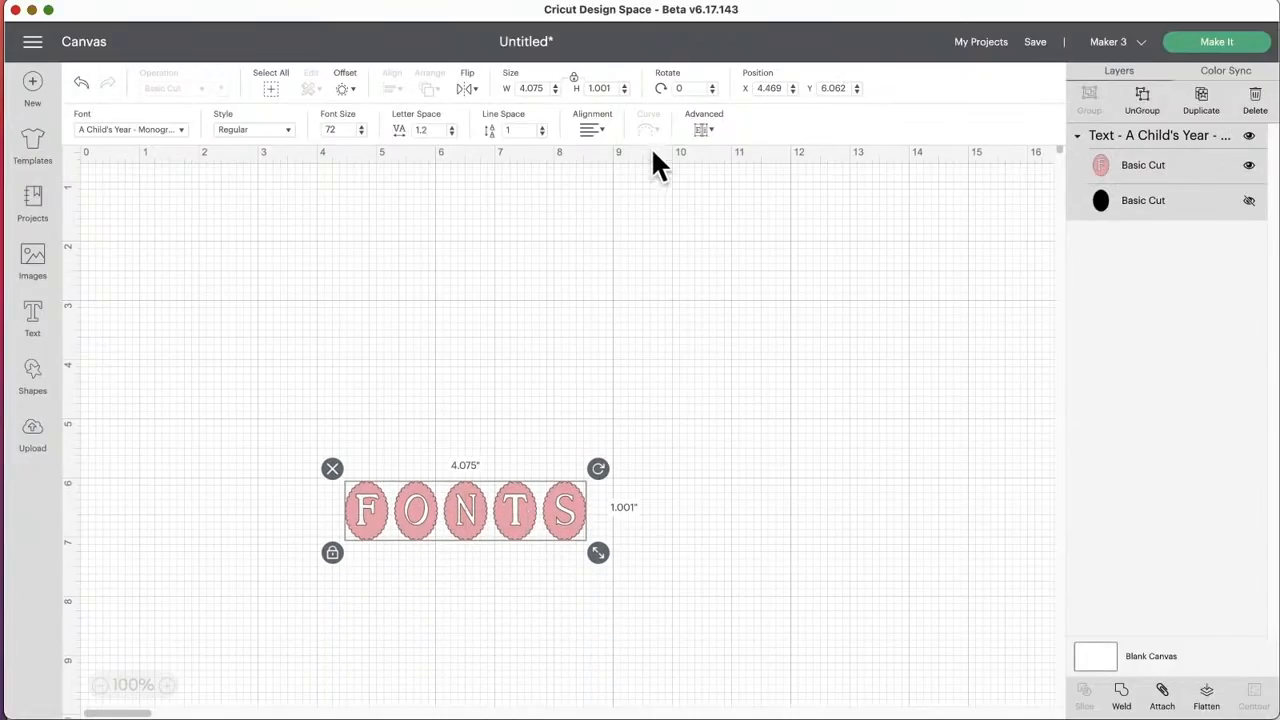
Step: Browse the Cricut fonts, filter them to Downloaded and look through the fonts stored on the computer
{"action": "left_click", "coordinate": [163, 126]}
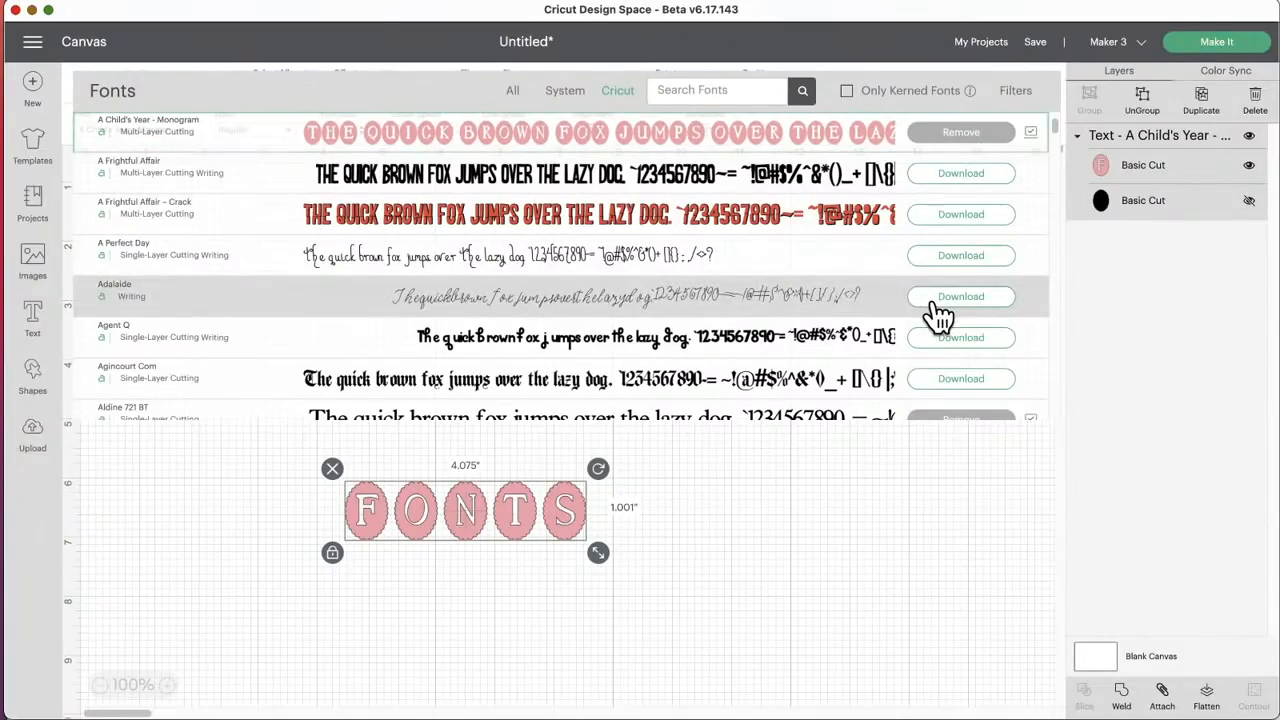
{"action": "scroll", "coordinate": [971, 329], "scroll_direction": "down", "scroll_amount": 3}
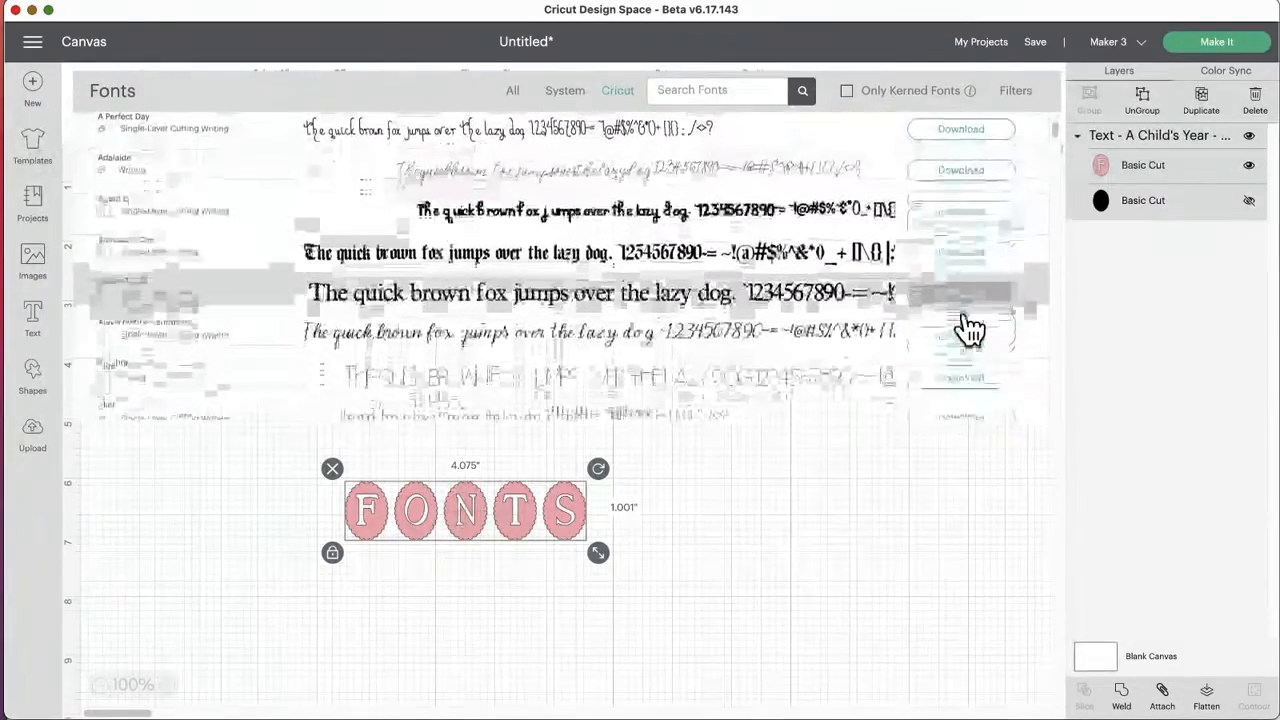
{"action": "scroll", "coordinate": [985, 293], "scroll_direction": "down", "scroll_amount": 6}
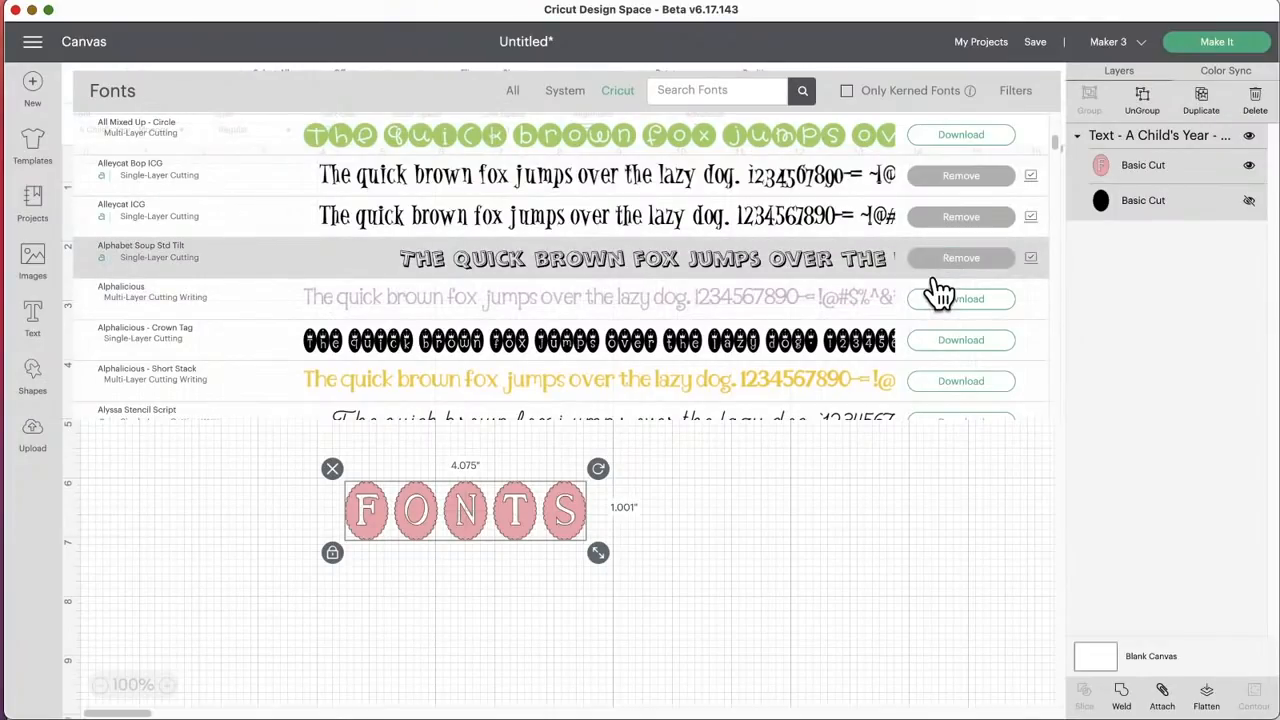
{"action": "left_click", "coordinate": [1012, 95]}
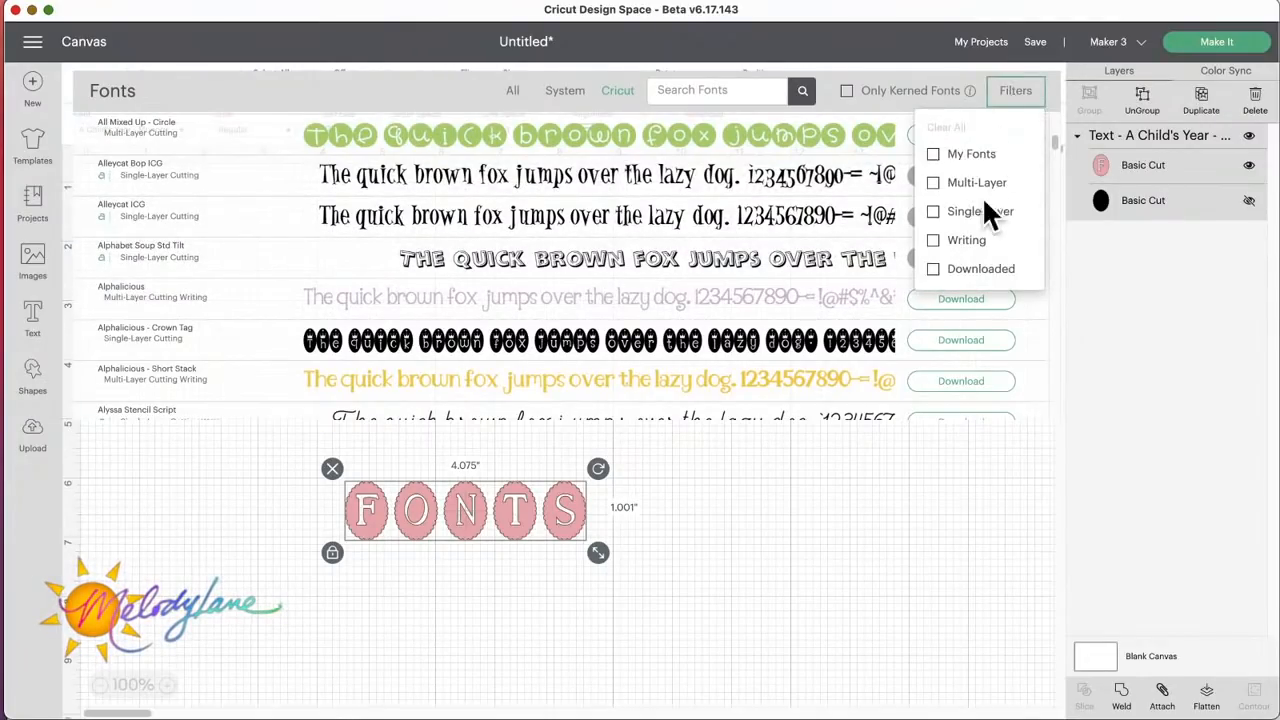
{"action": "left_click", "coordinate": [934, 272]}
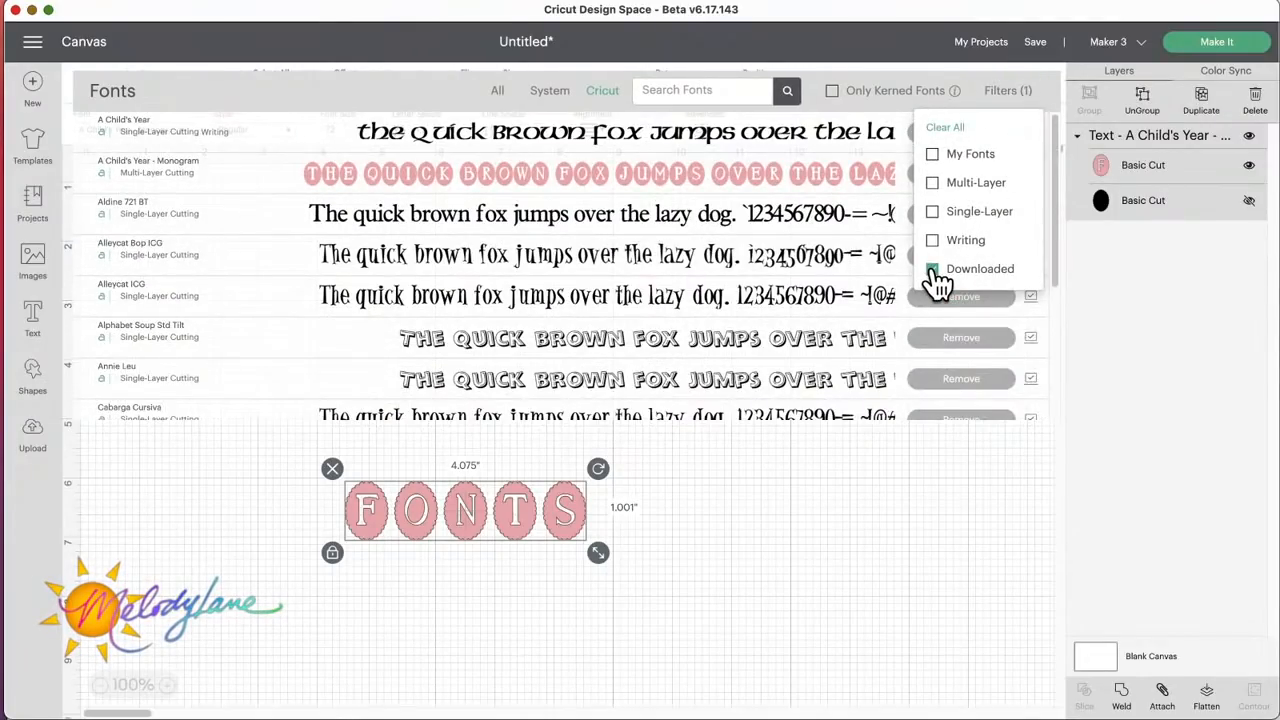
{"action": "left_click", "coordinate": [401, 93]}
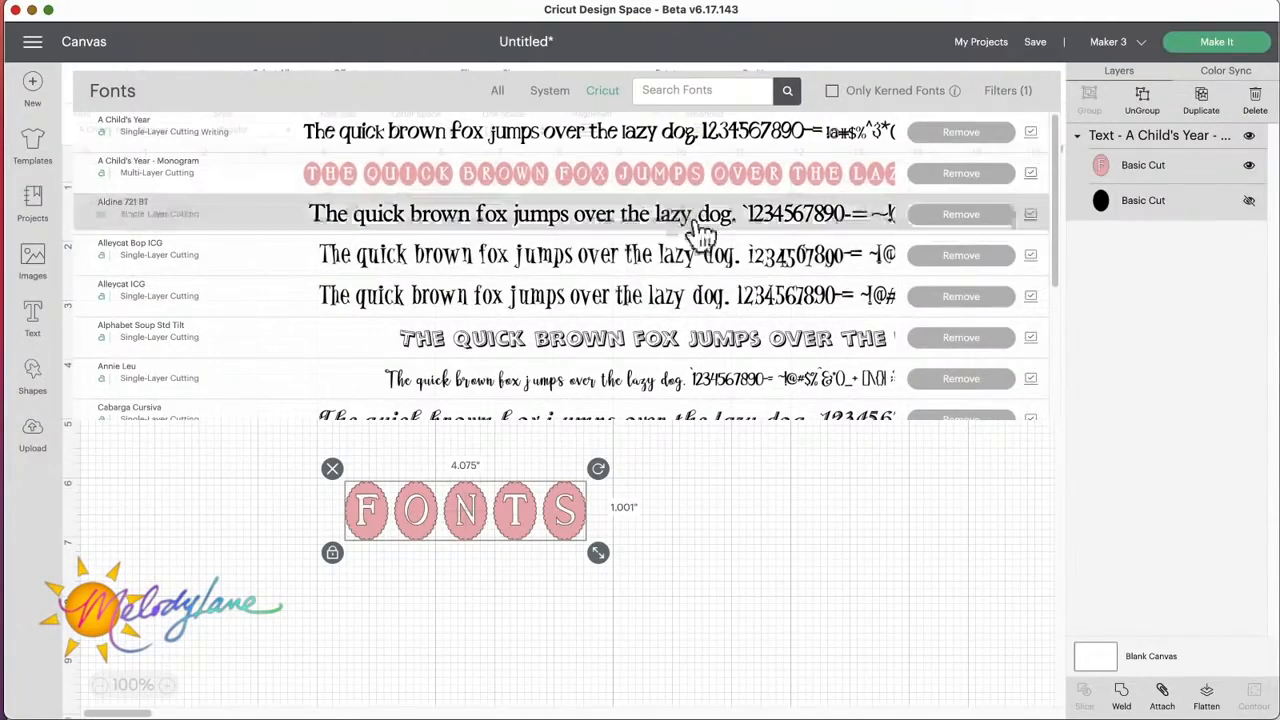
{"action": "scroll", "coordinate": [703, 233], "scroll_direction": "down", "scroll_amount": 5}
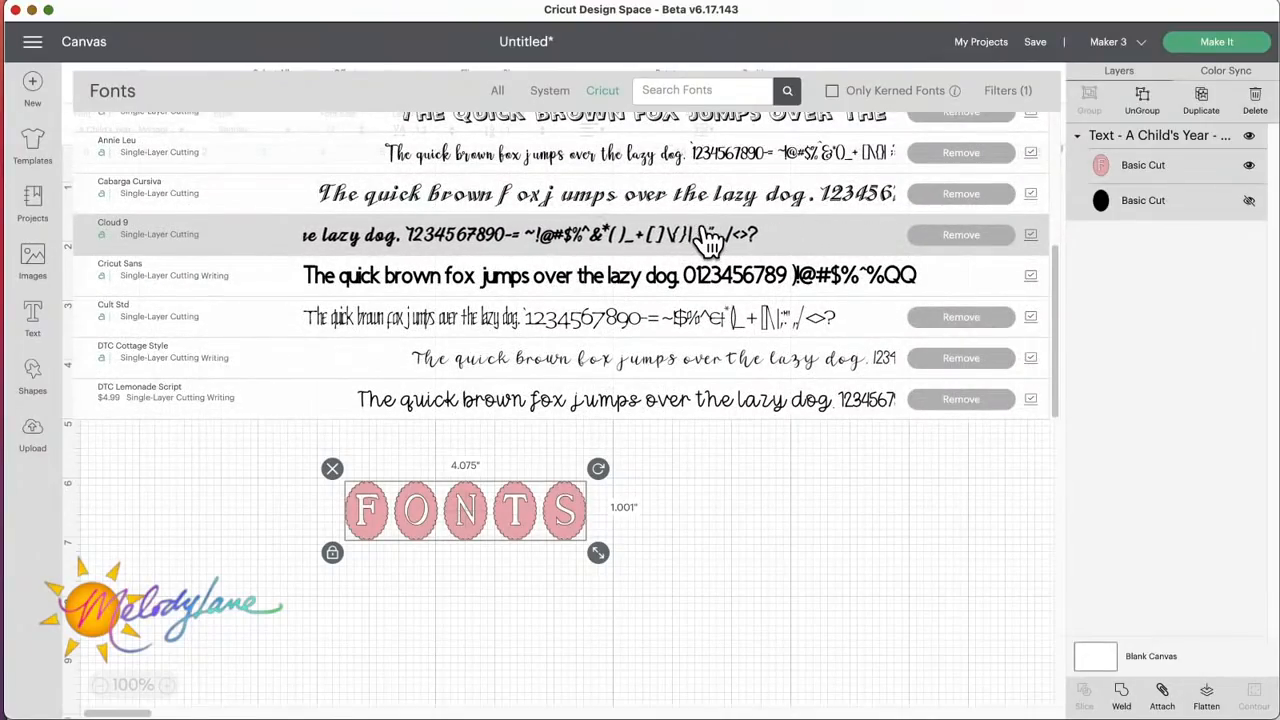
{"action": "scroll", "coordinate": [705, 240], "scroll_direction": "up", "scroll_amount": 5}
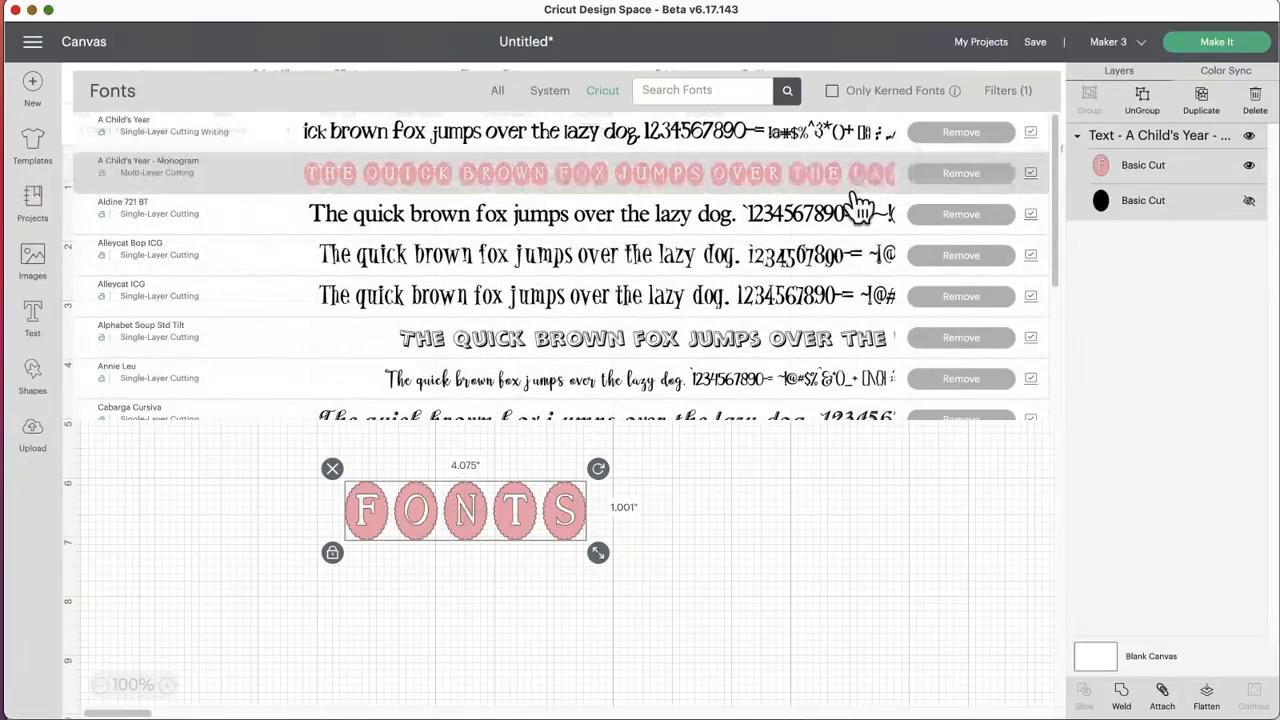
Step: Remove the Downloaded filter from the font list and close it, leaving the text deselected
{"action": "left_click", "coordinate": [1010, 92]}
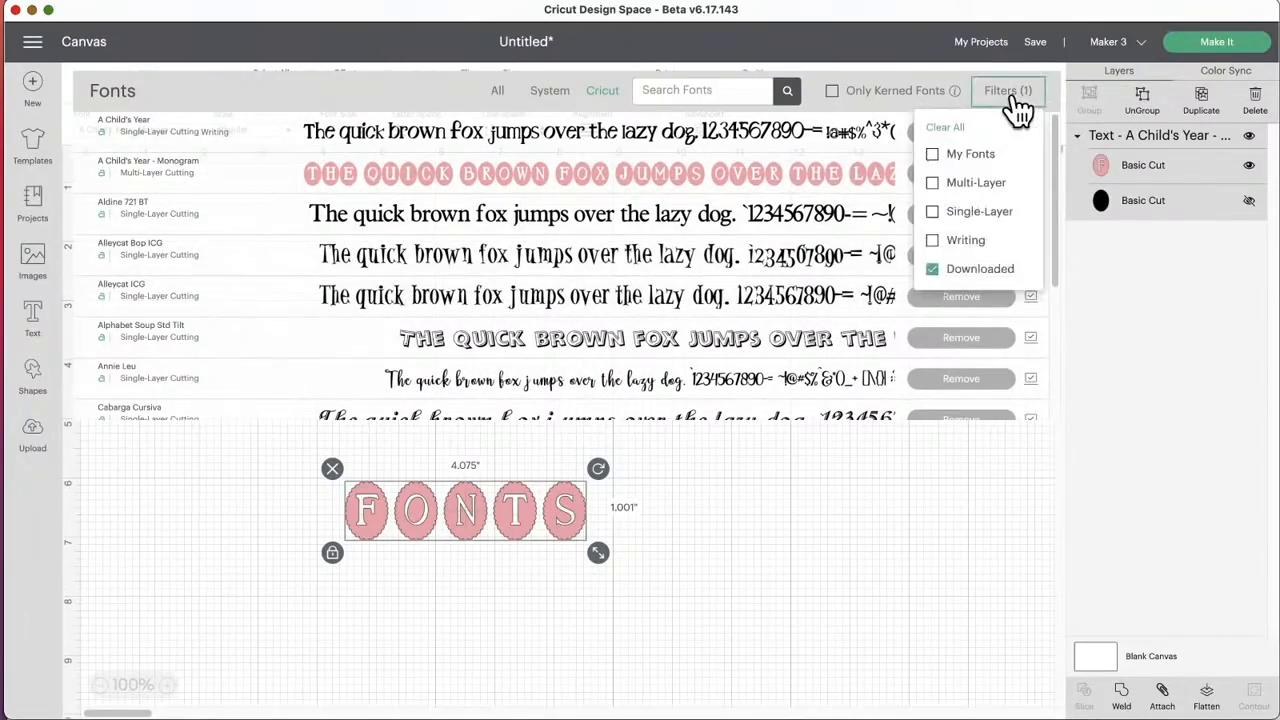
{"action": "left_click", "coordinate": [932, 270]}
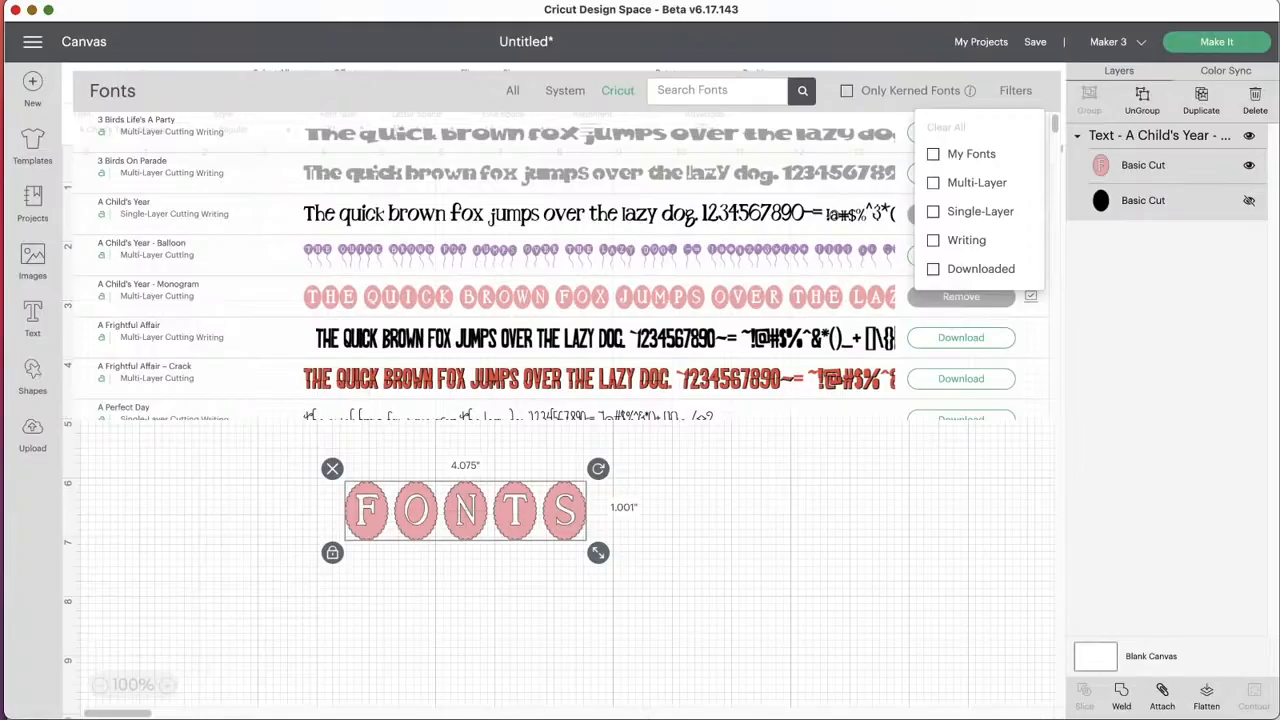
{"action": "left_click", "coordinate": [702, 463]}
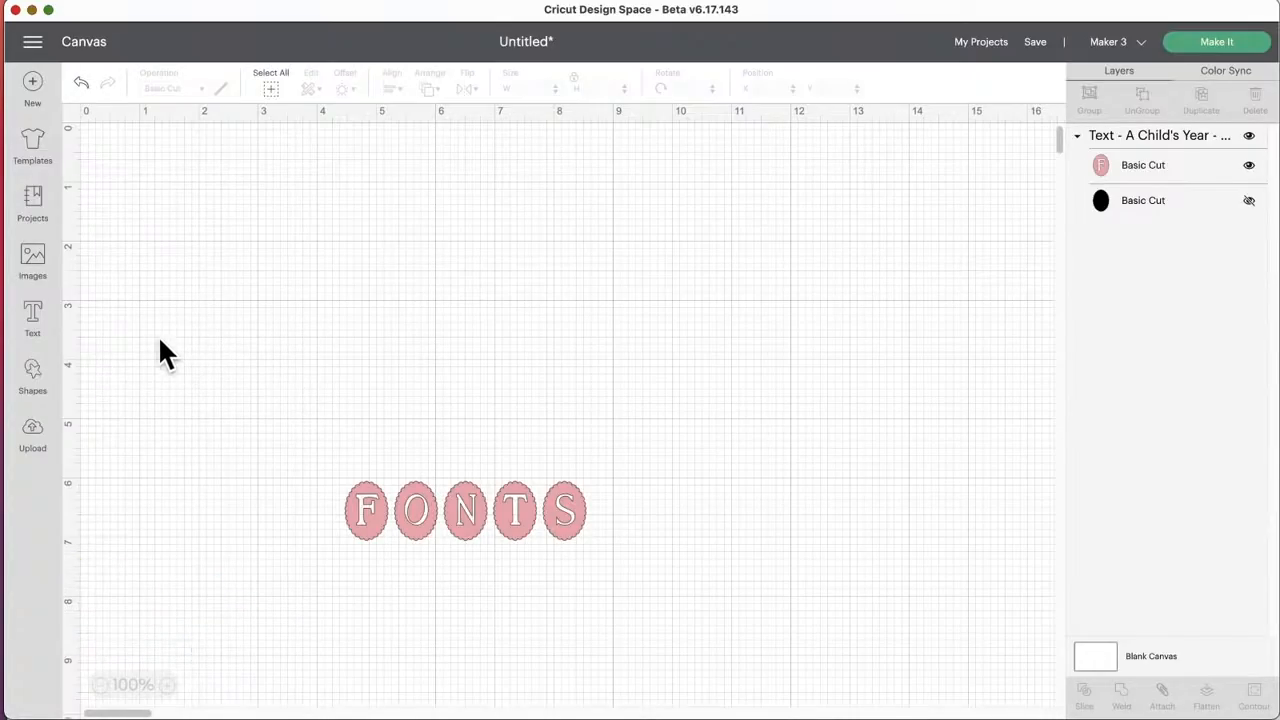
Step: Look through the free and subscription shapes and insert the wavy Tilde banner on the canvas
{"action": "left_click", "coordinate": [33, 372]}
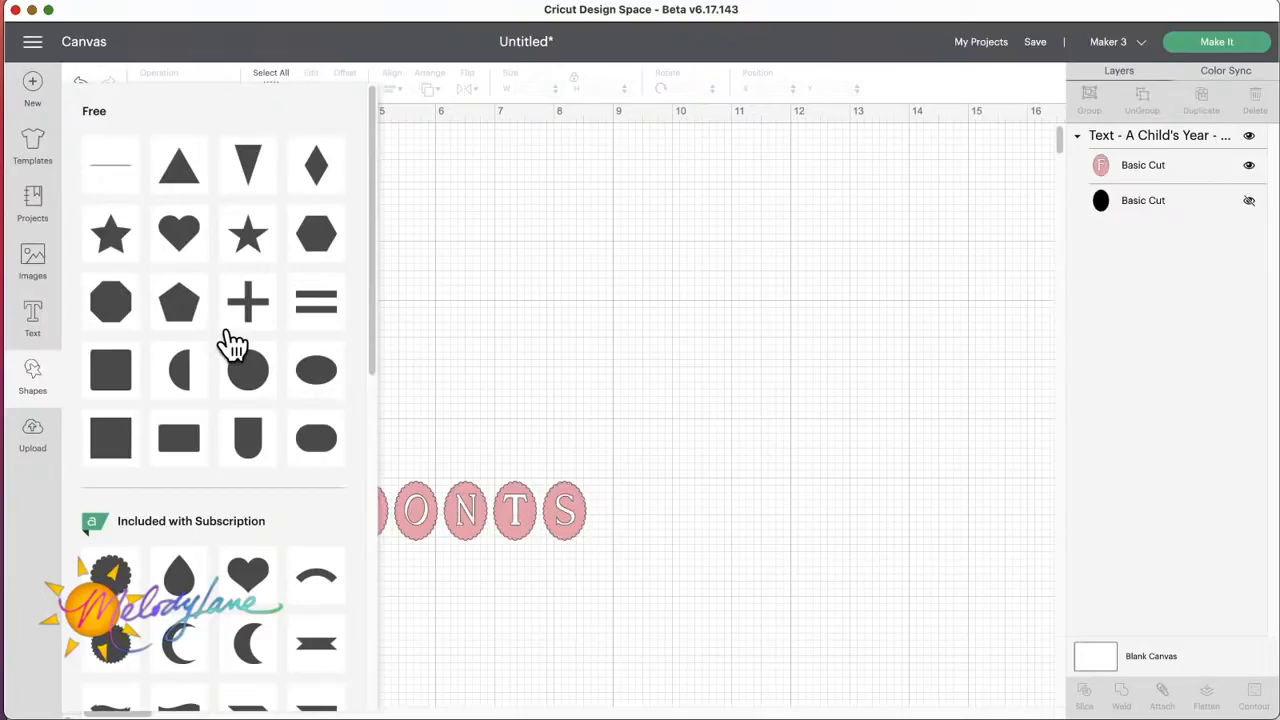
{"action": "scroll", "coordinate": [232, 345], "scroll_direction": "down", "scroll_amount": 5}
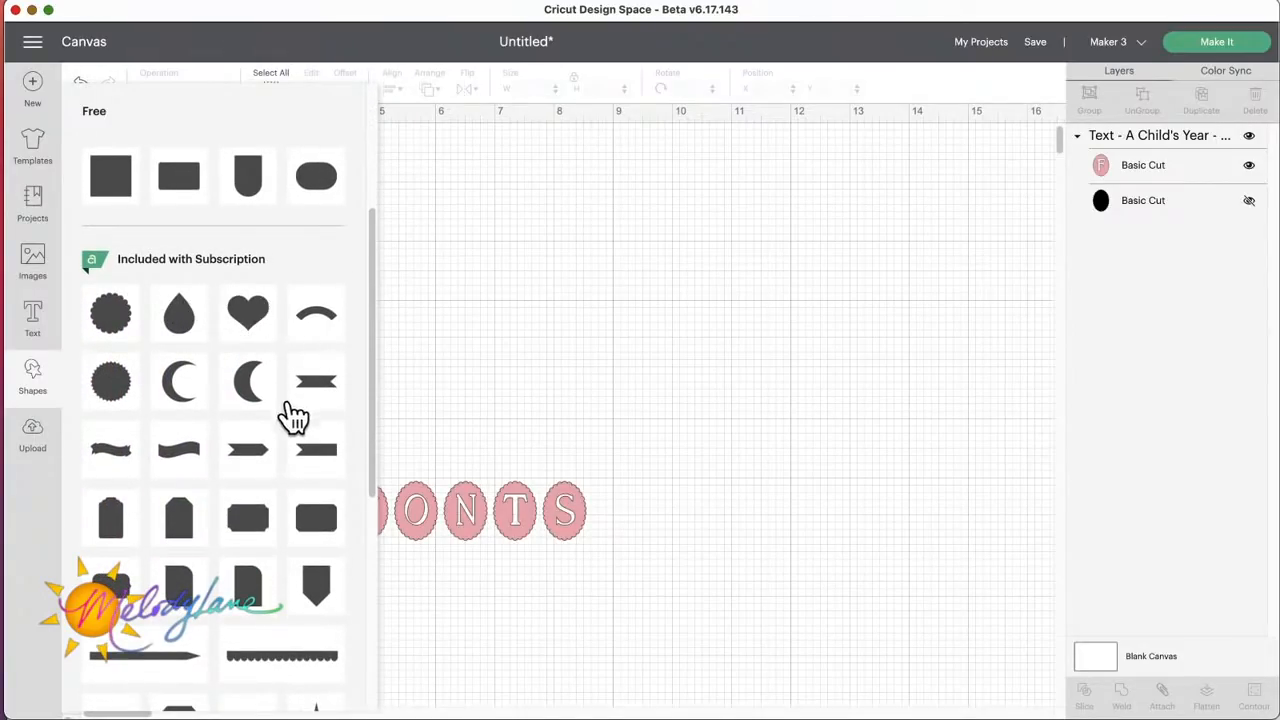
{"action": "scroll", "coordinate": [285, 455], "scroll_direction": "down", "scroll_amount": 6}
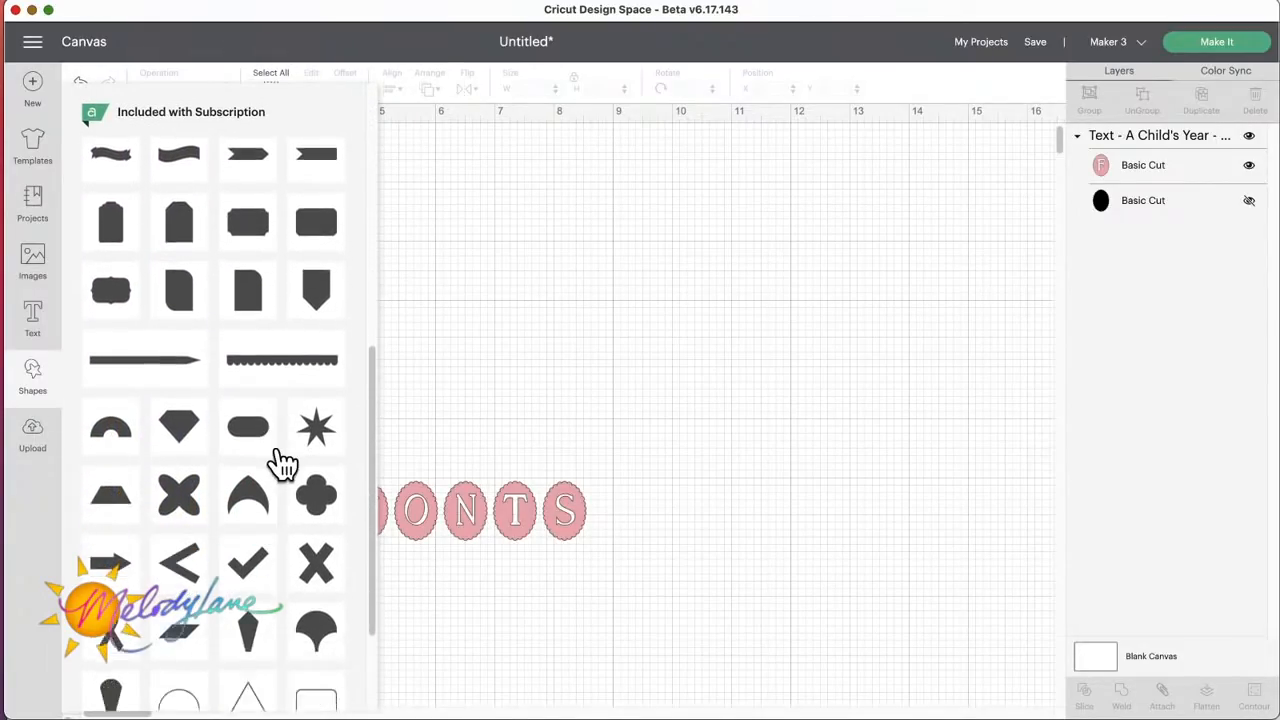
{"action": "scroll", "coordinate": [283, 462], "scroll_direction": "down", "scroll_amount": 3}
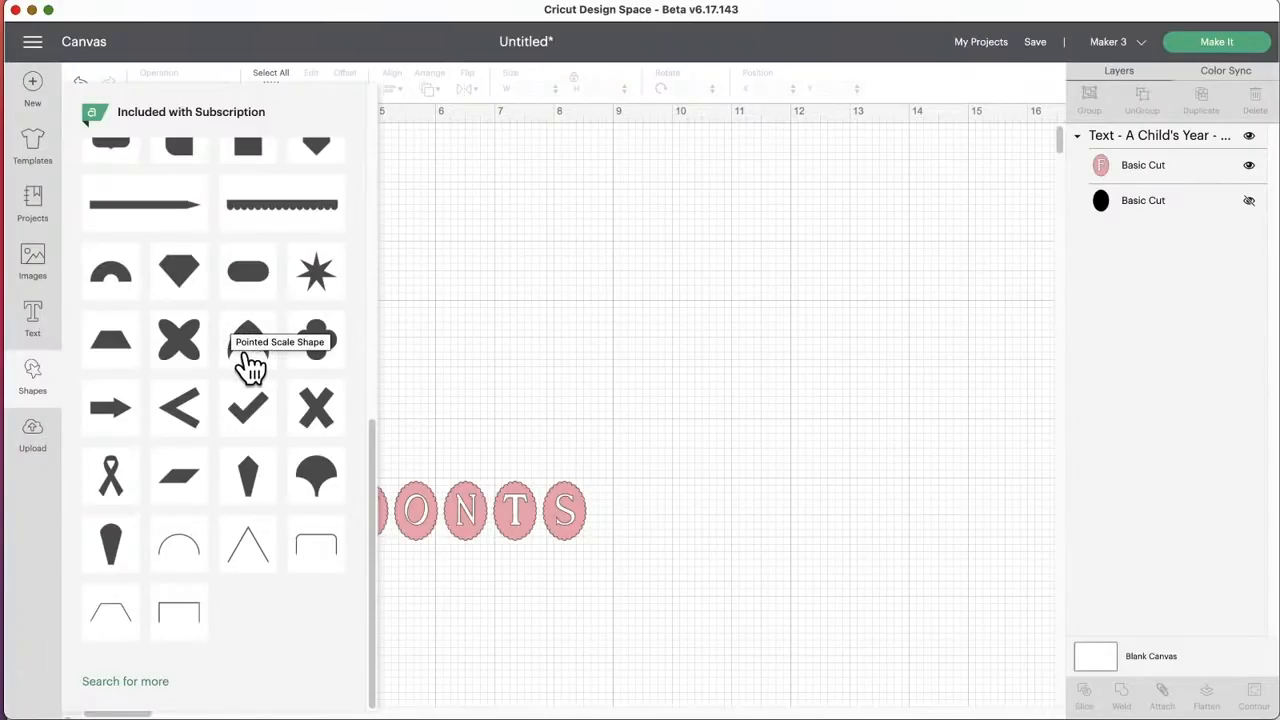
{"action": "scroll", "coordinate": [250, 368], "scroll_direction": "up", "scroll_amount": 8}
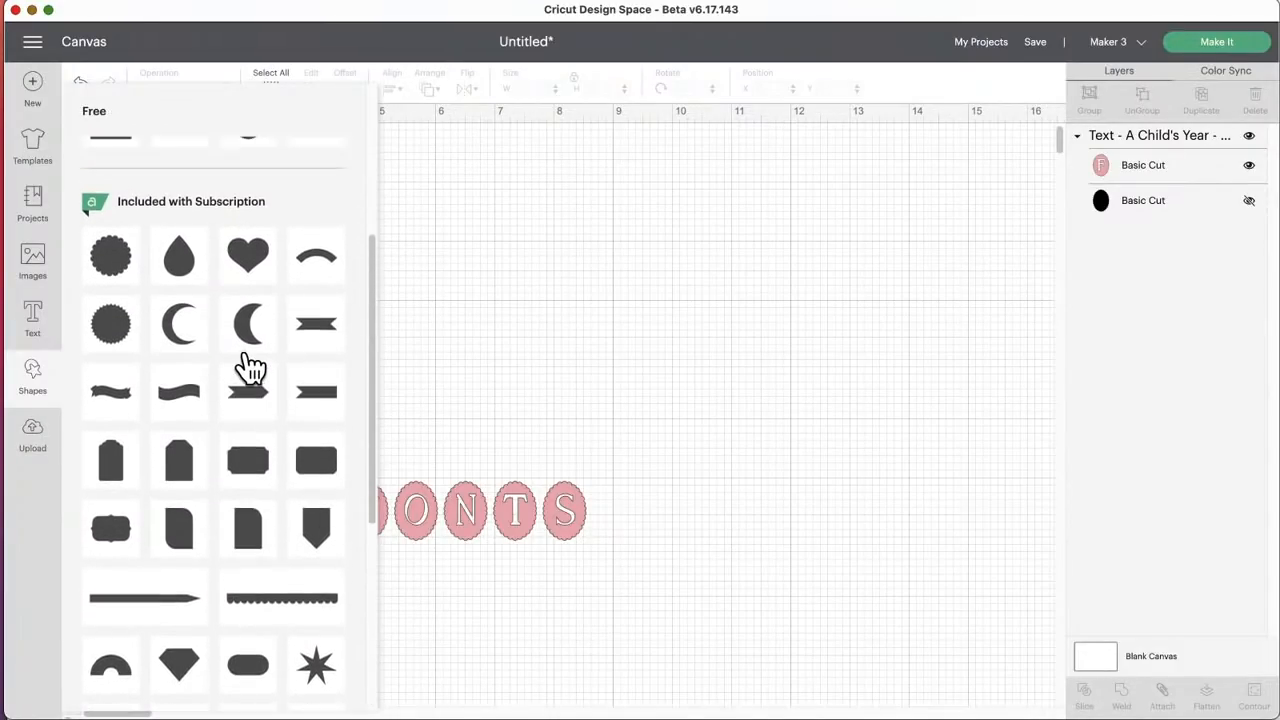
{"action": "scroll", "coordinate": [250, 368], "scroll_direction": "up", "scroll_amount": 4}
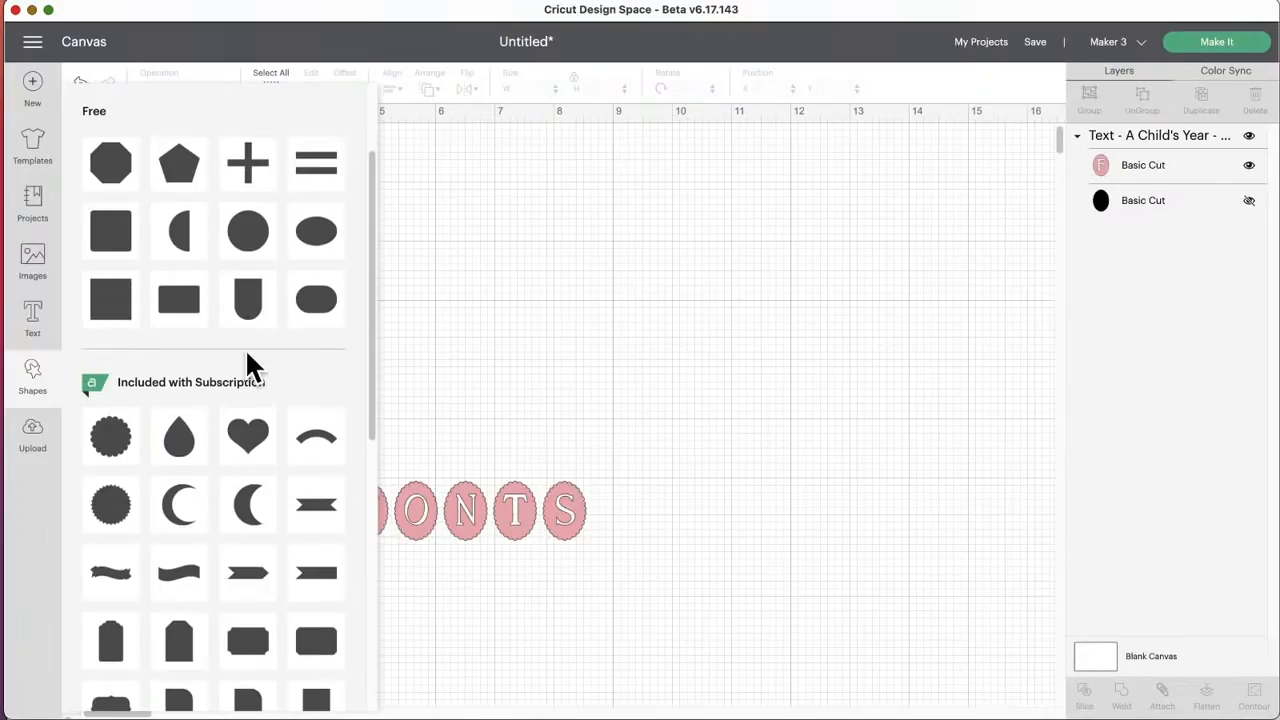
{"action": "left_click", "coordinate": [190, 568]}
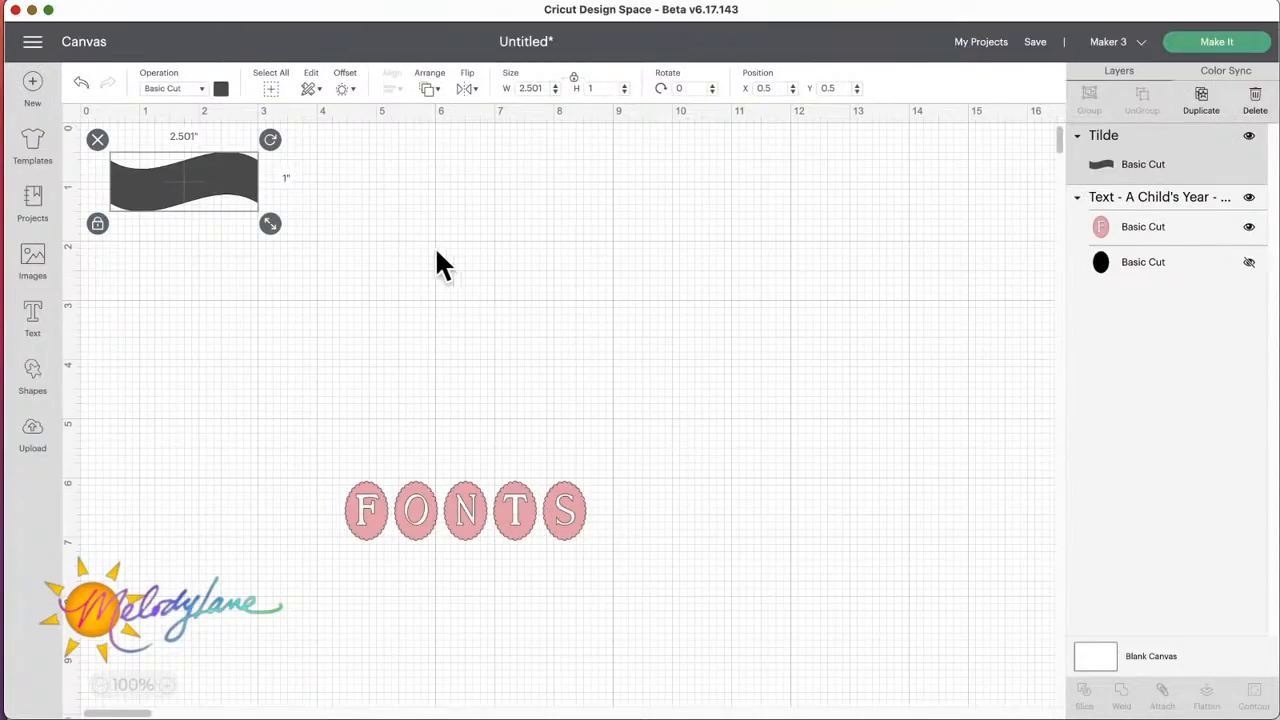
Step: Enlarge the Tilde banner to about 5.45 by 2.18 inches and move it to about X 6.5, Y 2.7
{"action": "left_click_drag", "start_coordinate": [214, 170], "coordinate": [792, 417]}
{"action": "left_click_drag", "start_coordinate": [662, 323], "coordinate": [662, 336]}
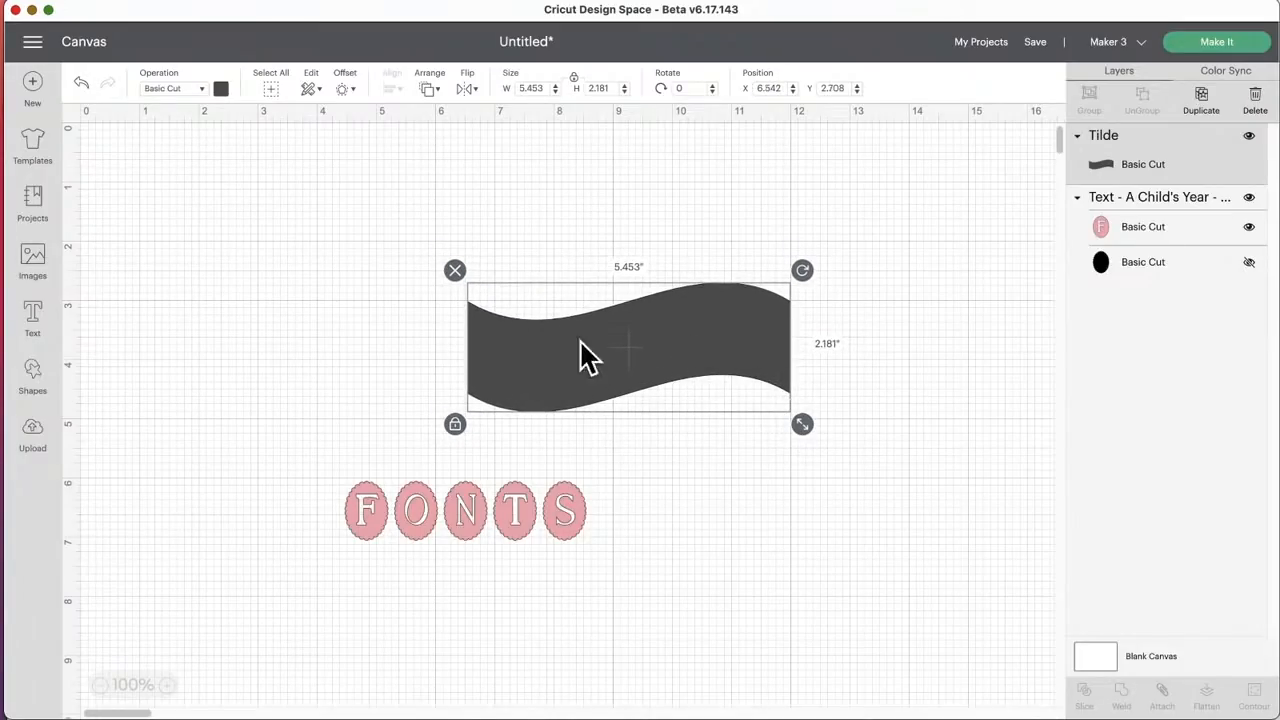
{"action": "left_click_drag", "start_coordinate": [680, 352], "coordinate": [680, 352]}
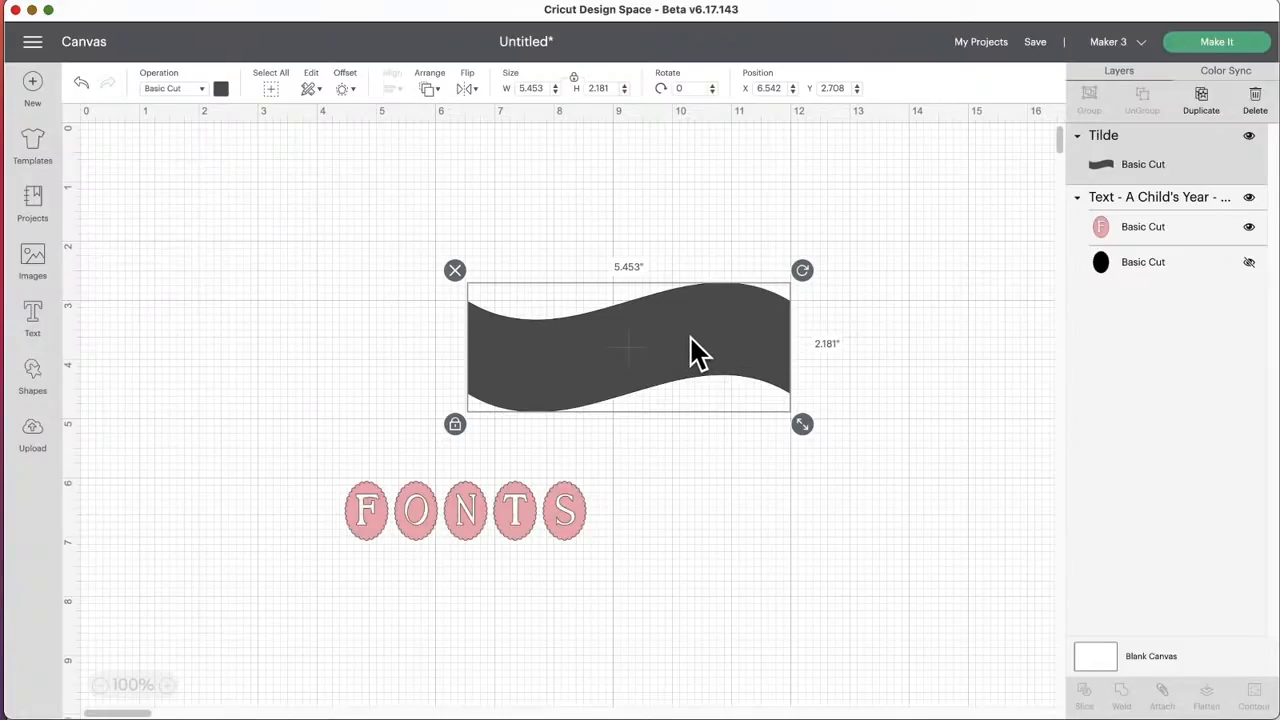
Step: Change the blank canvas color to light blue
{"action": "left_click", "coordinate": [1104, 667]}
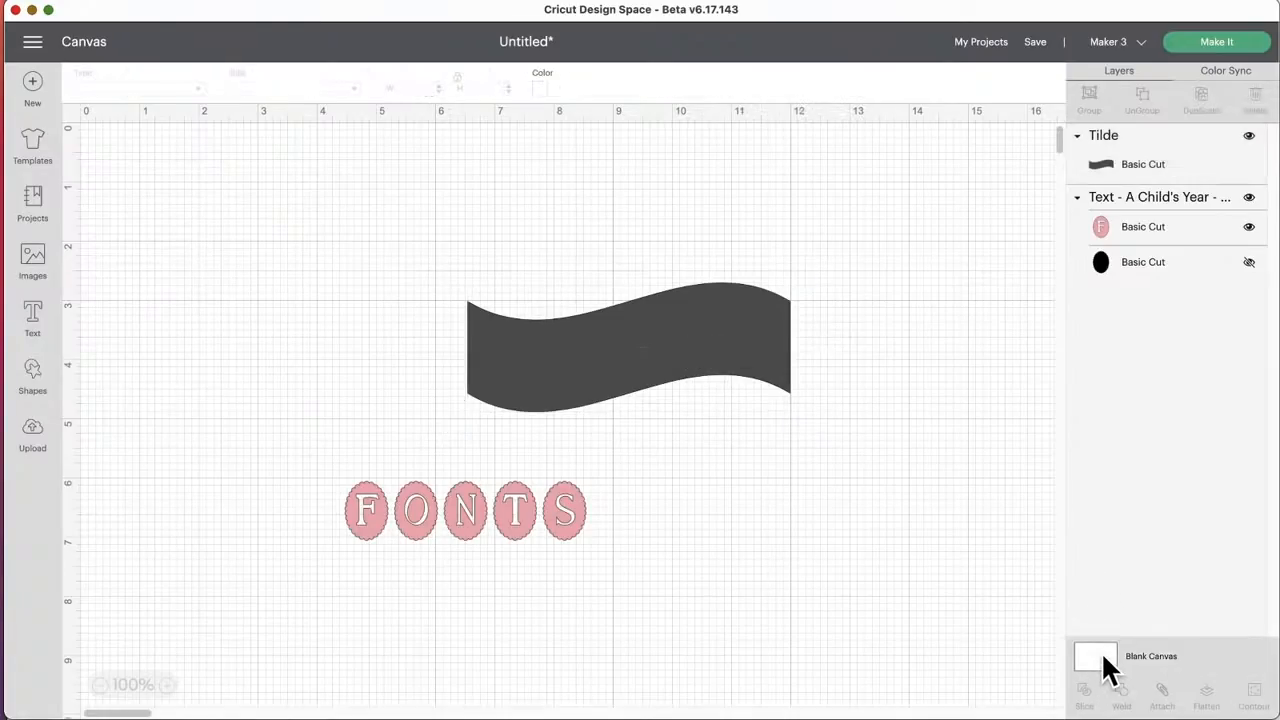
{"action": "left_click", "coordinate": [541, 96]}
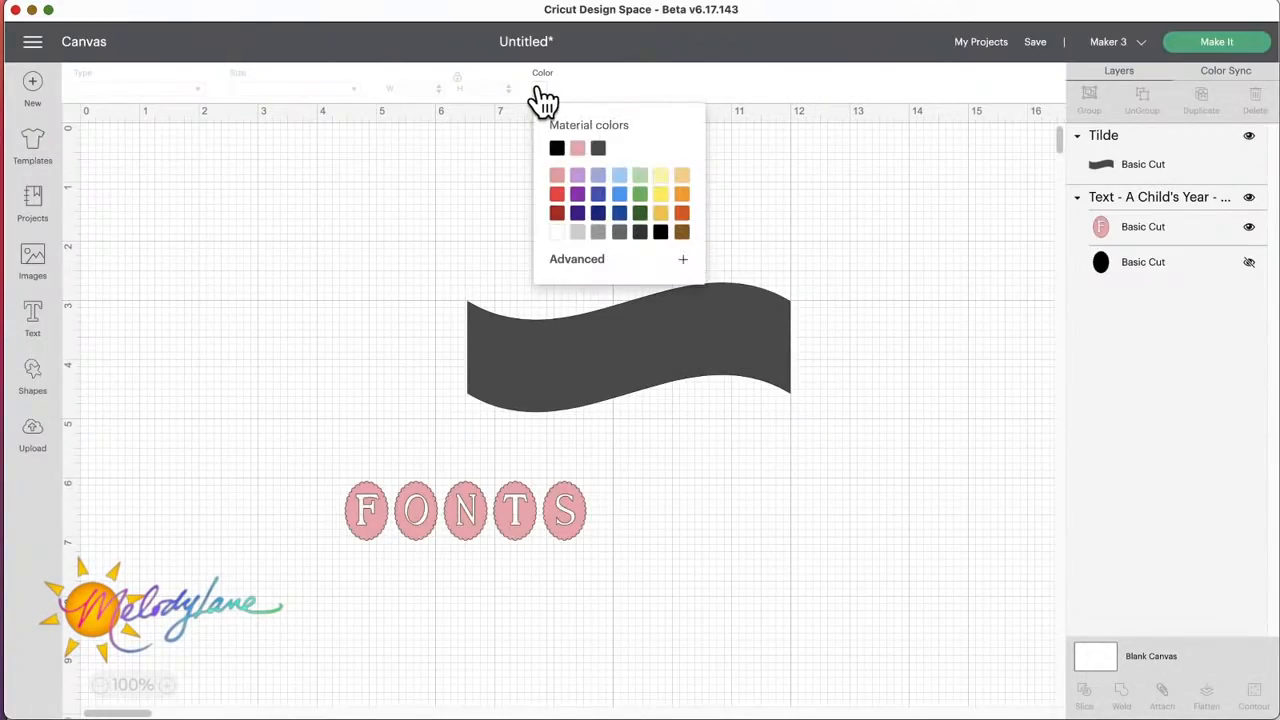
{"action": "left_click", "coordinate": [619, 177]}
{"action": "left_click", "coordinate": [72, 112]}
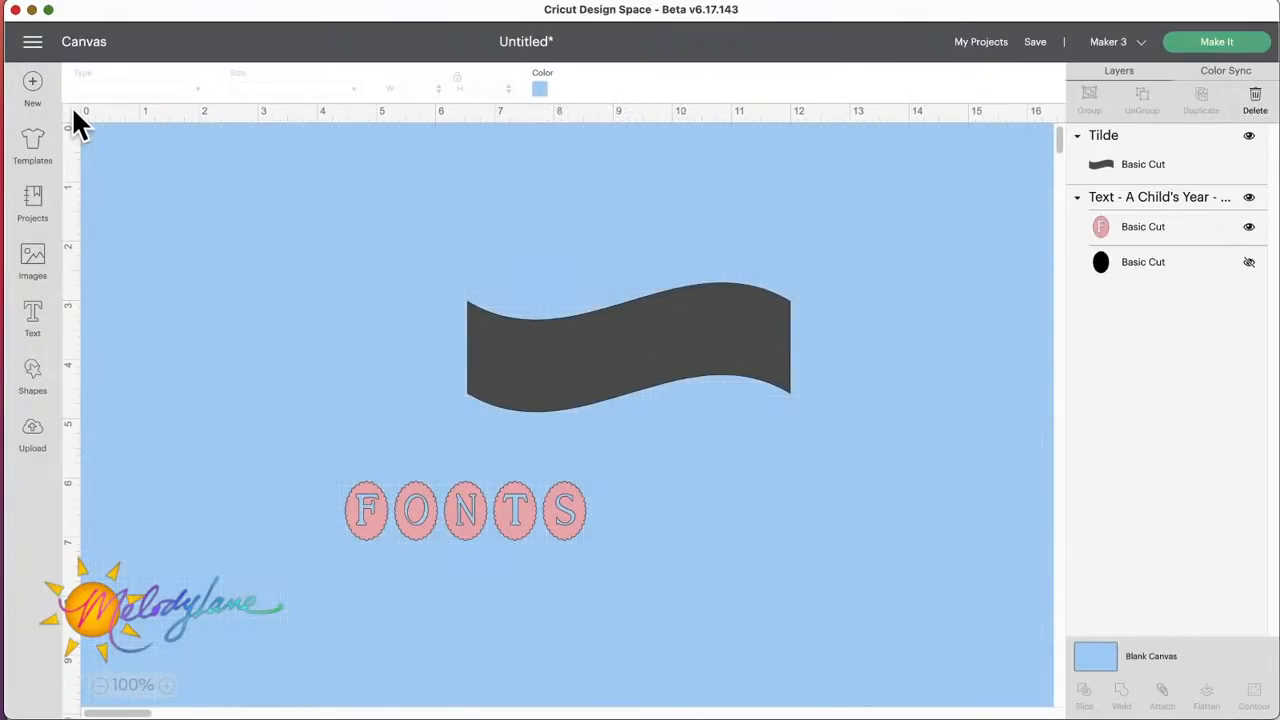
Step: Nudge the Tilde banner to about X 6.6, Y 2.75 and recolor it white
{"action": "left_click_drag", "start_coordinate": [654, 354], "coordinate": [662, 368]}
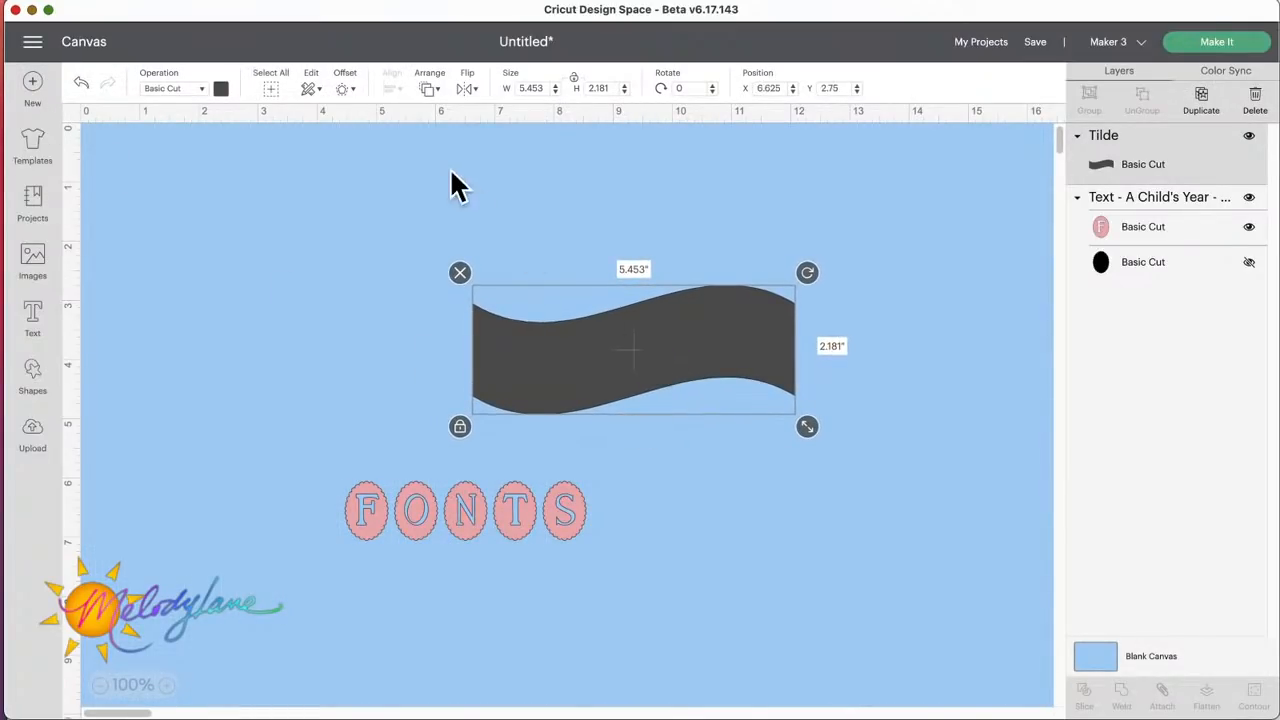
{"action": "left_click", "coordinate": [222, 90]}
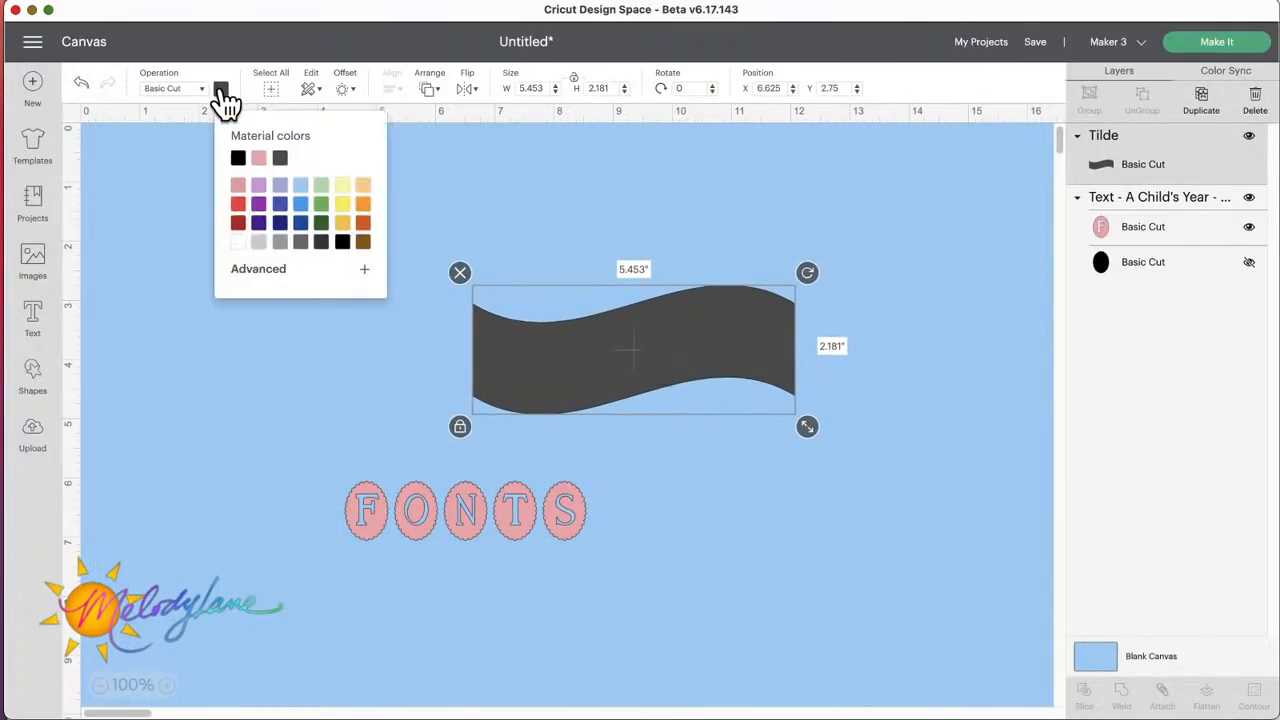
{"action": "left_click", "coordinate": [238, 242]}
{"action": "left_click", "coordinate": [590, 362]}
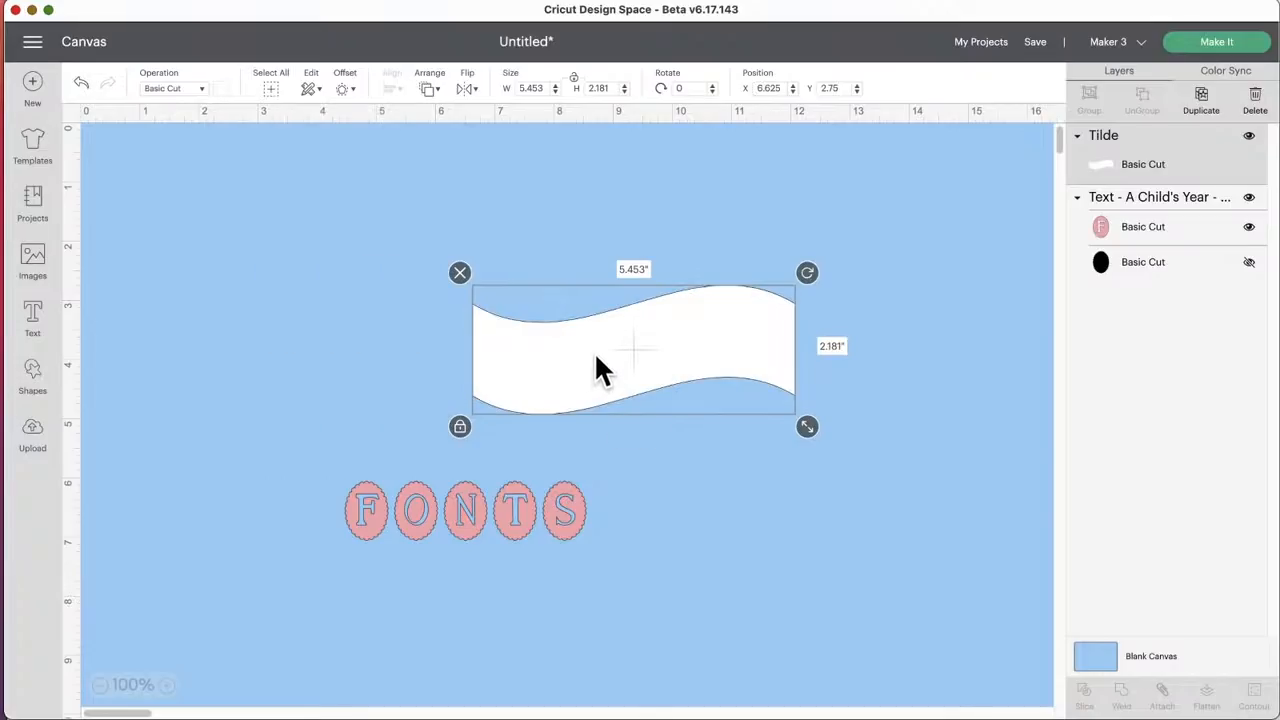
Step: Start a new text object, search the fonts for "cricut" and choose Cricut Classic - Chunky
{"action": "left_click", "coordinate": [36, 320]}
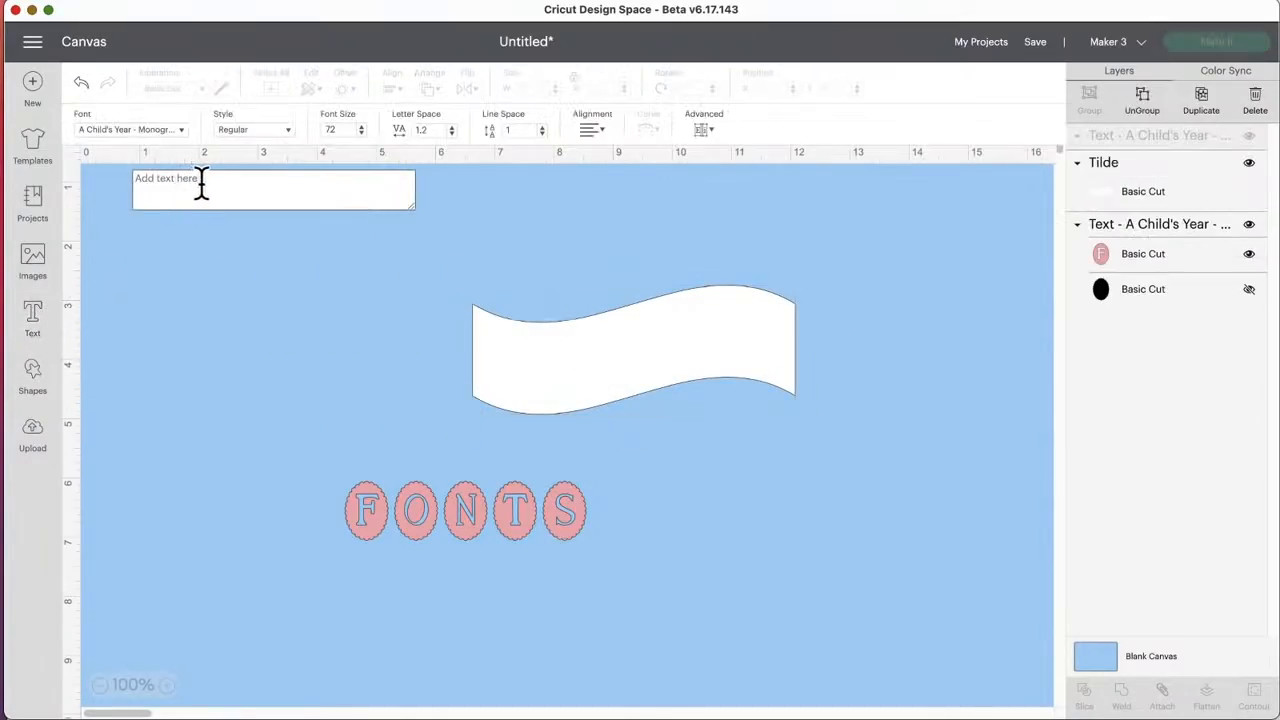
{"action": "left_click", "coordinate": [180, 130]}
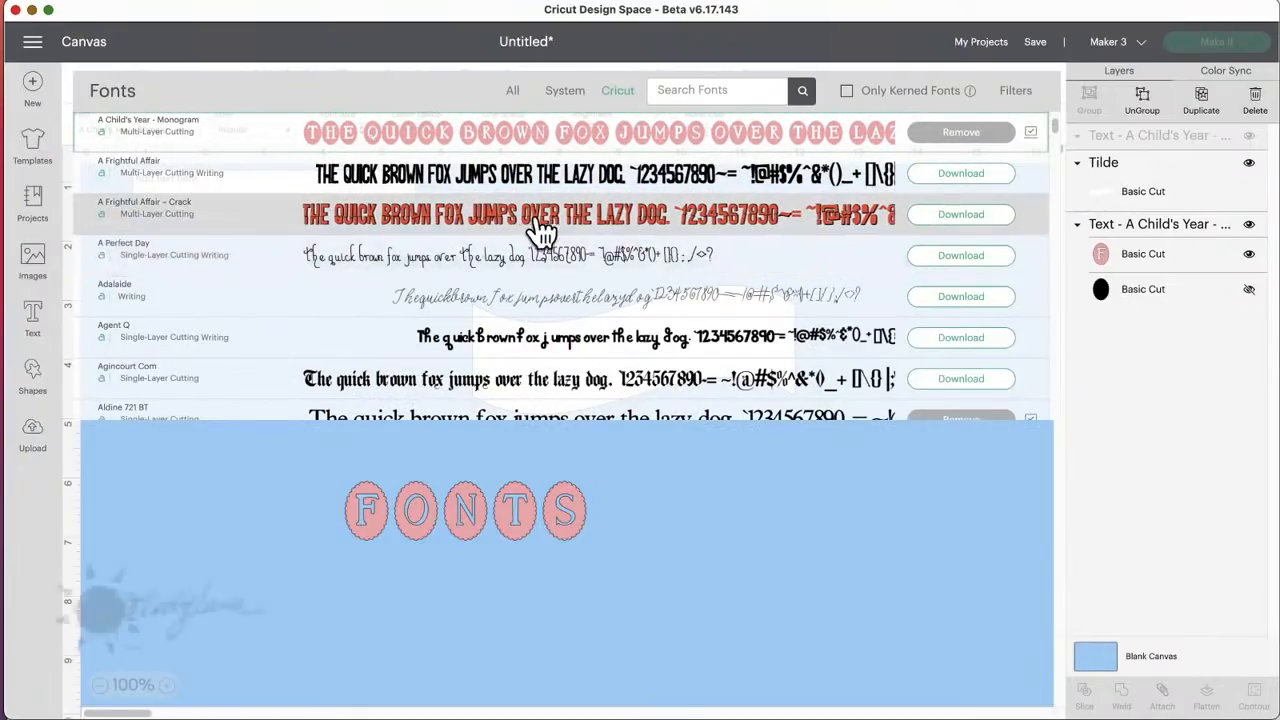
{"action": "left_click", "coordinate": [1015, 92]}
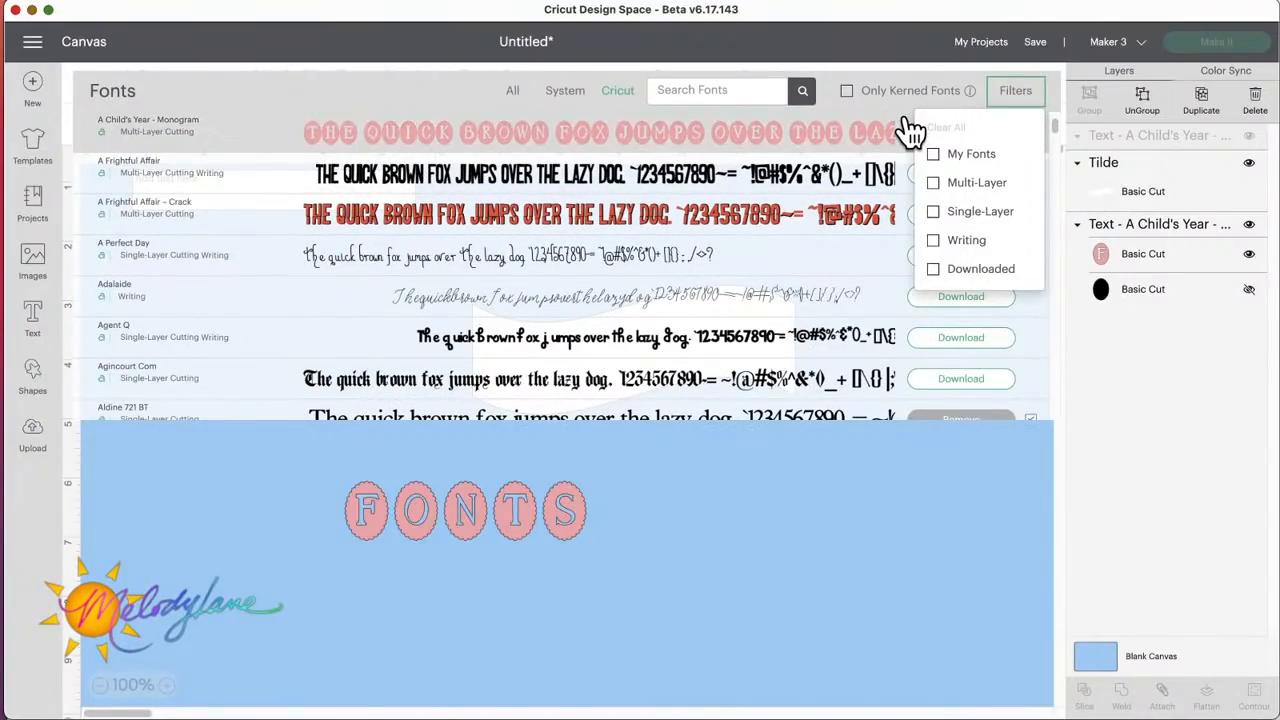
{"action": "left_click", "coordinate": [713, 90]}
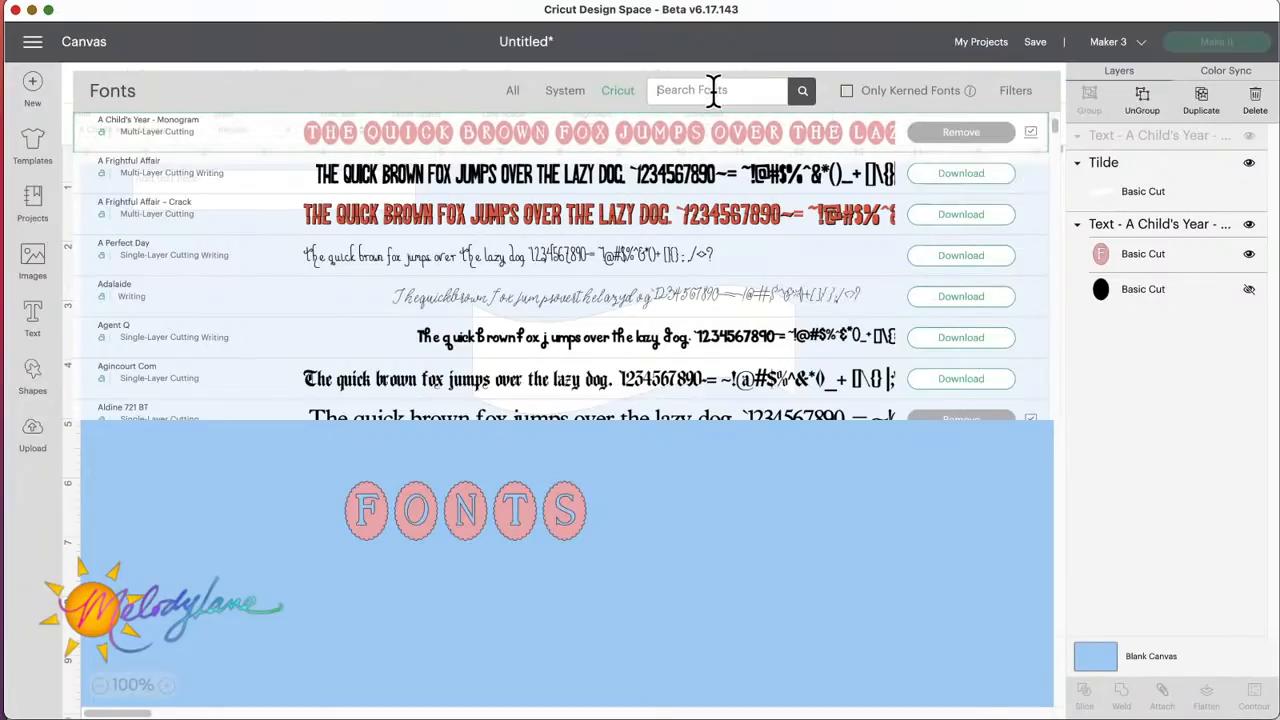
{"action": "type", "text": "cricut"}
{"action": "key", "text": "Return"}
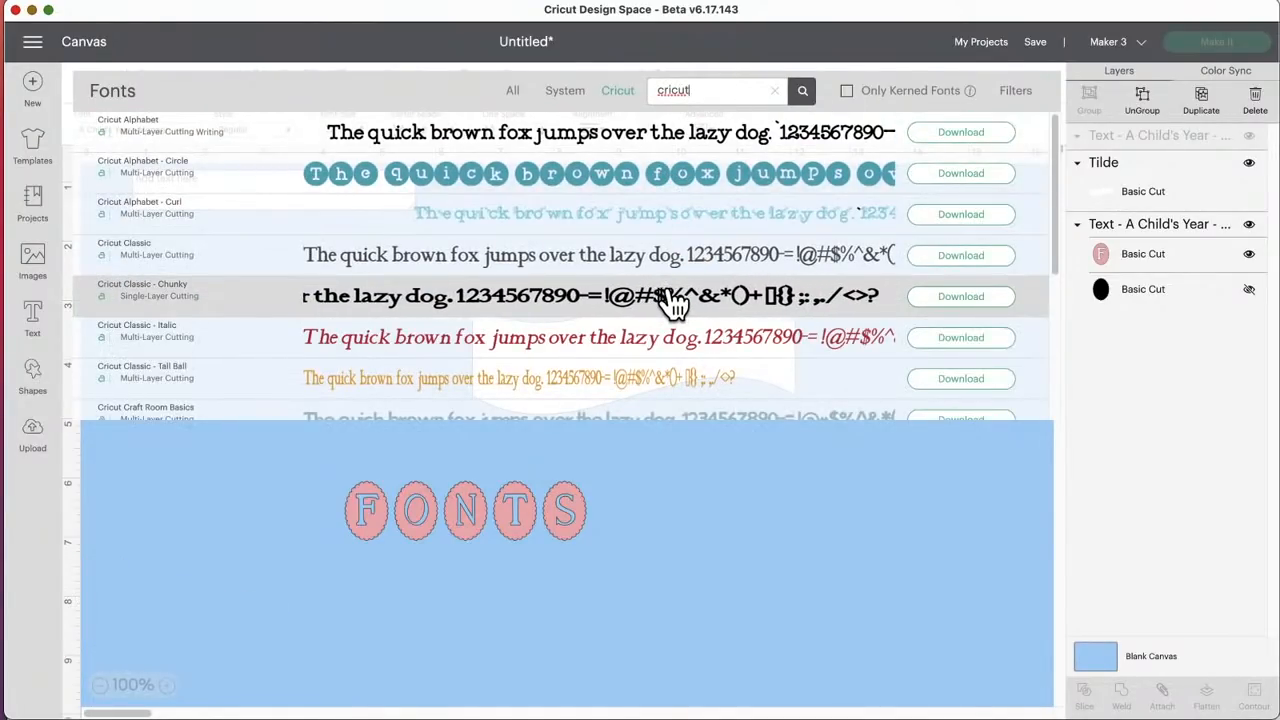
{"action": "left_click", "coordinate": [604, 270]}
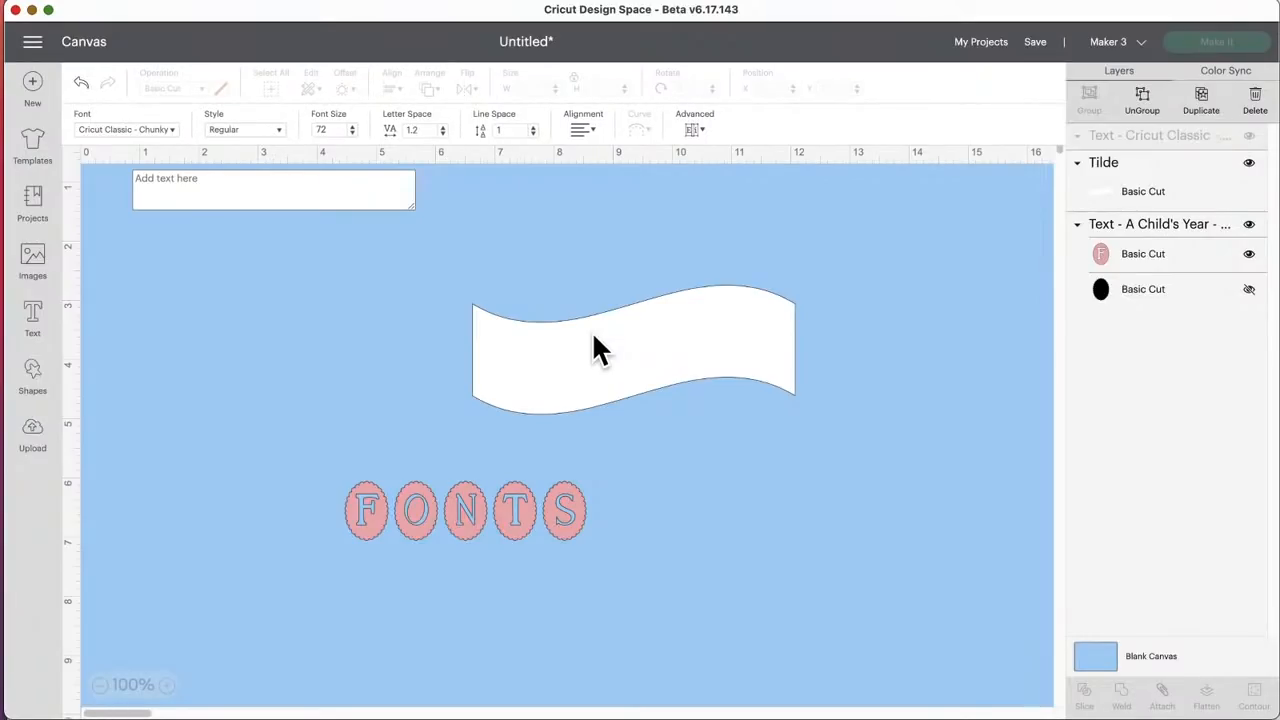
Step: Add a new text object reading "My business" and change its font to Cricut Classic
{"action": "left_click", "coordinate": [537, 319]}
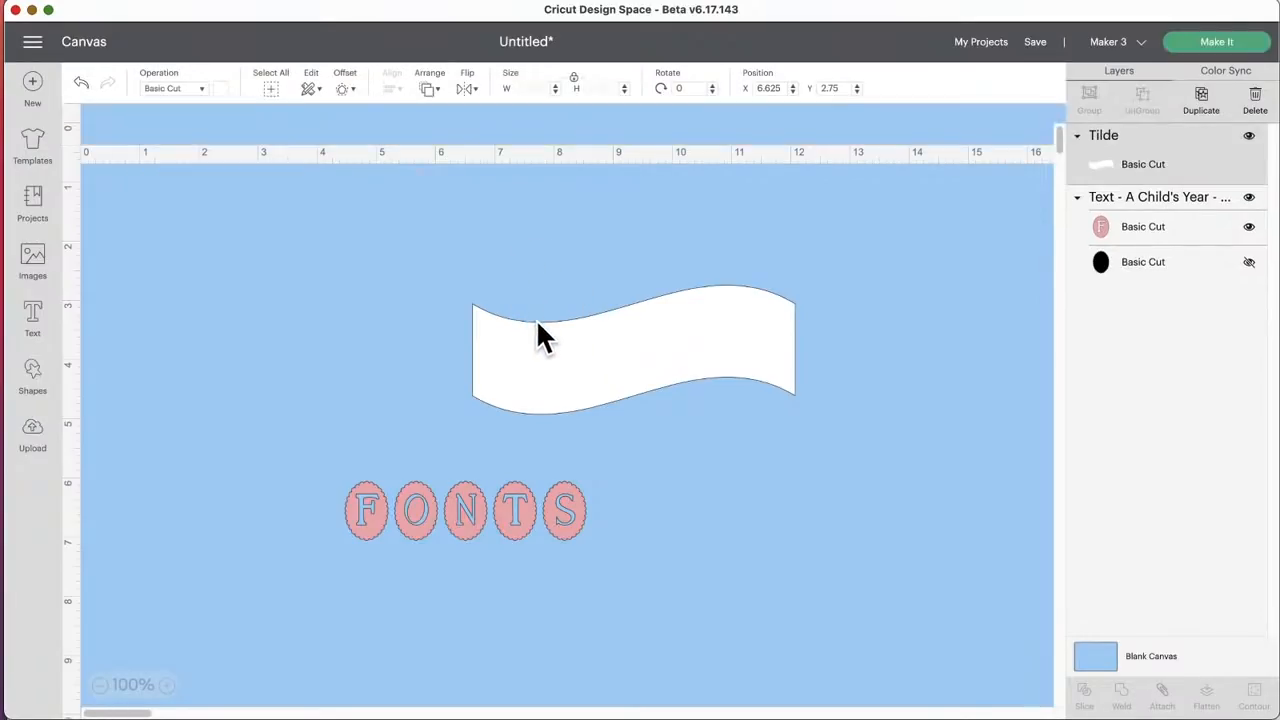
{"action": "left_click", "coordinate": [33, 318]}
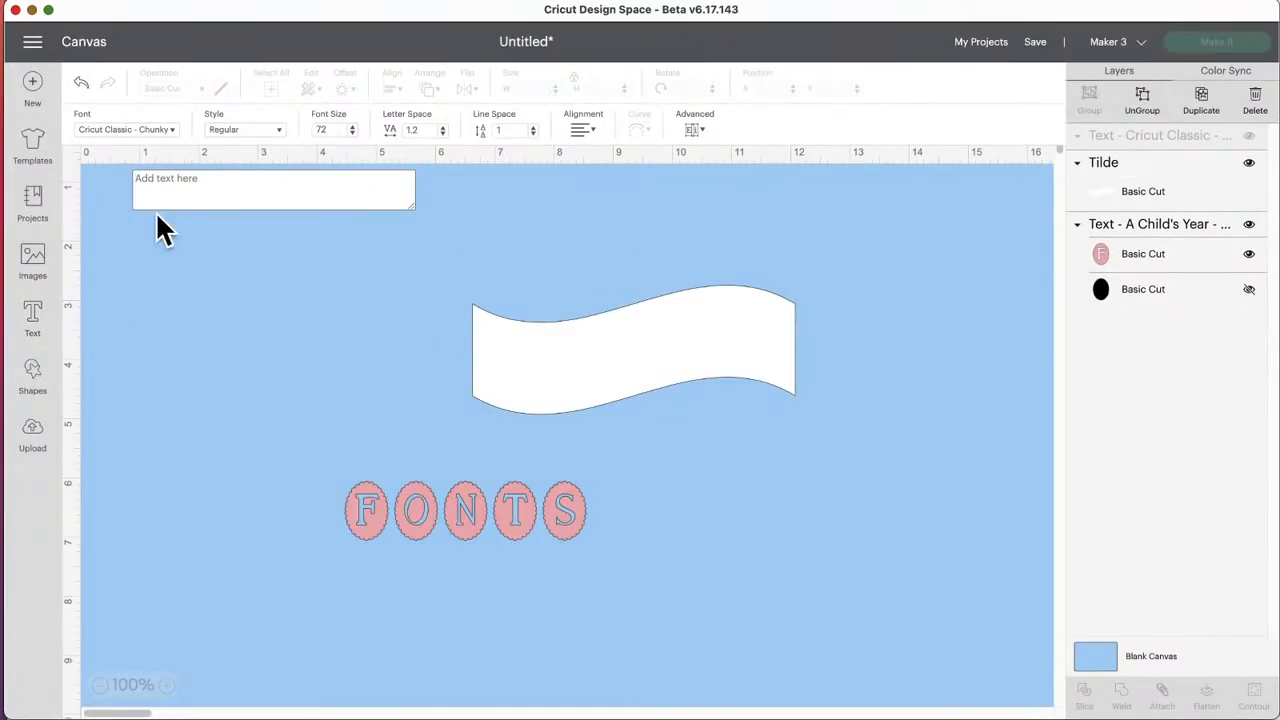
{"action": "type", "text": "My"}
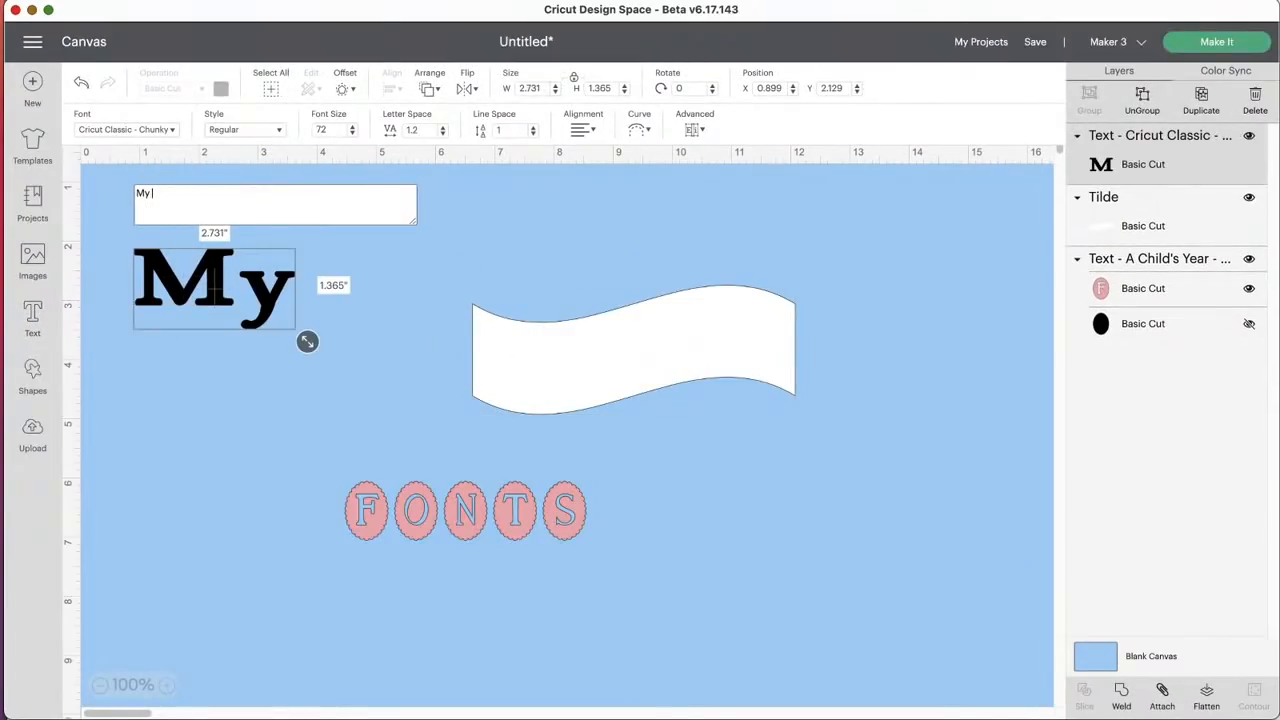
{"action": "type", "text": " business"}
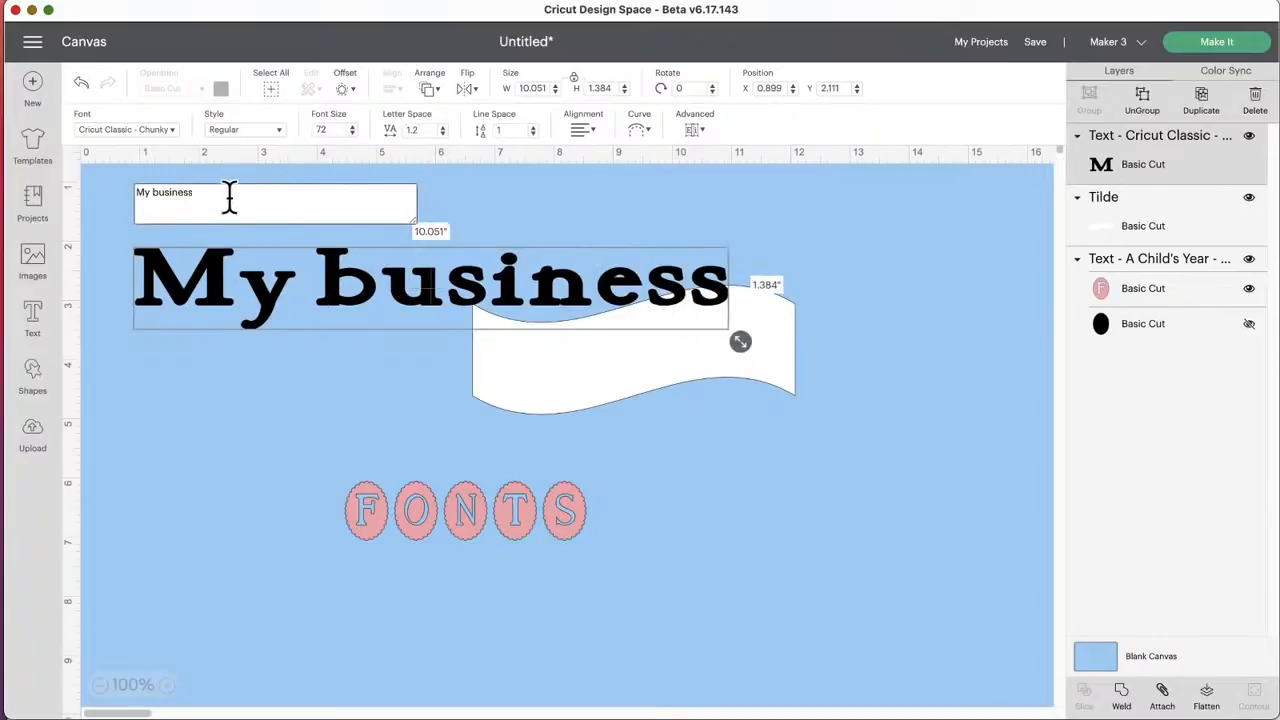
{"action": "left_click", "coordinate": [166, 131]}
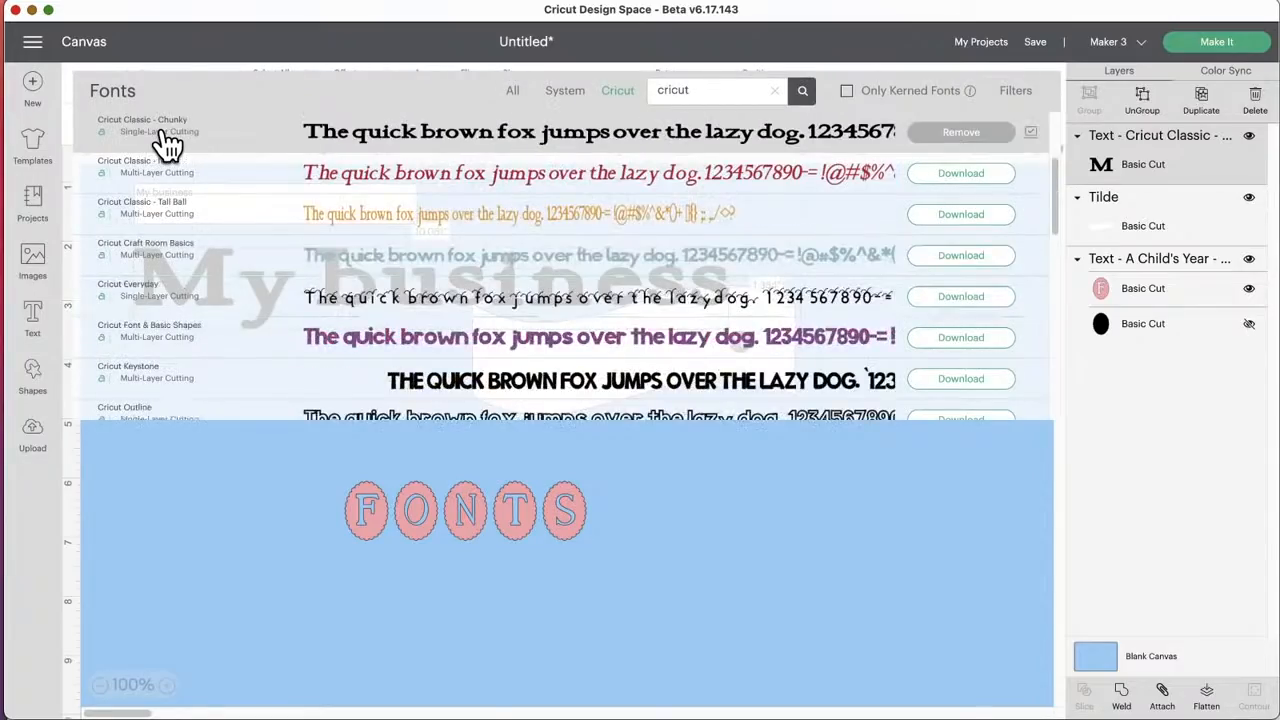
{"action": "scroll", "coordinate": [250, 214], "scroll_direction": "up", "scroll_amount": 5}
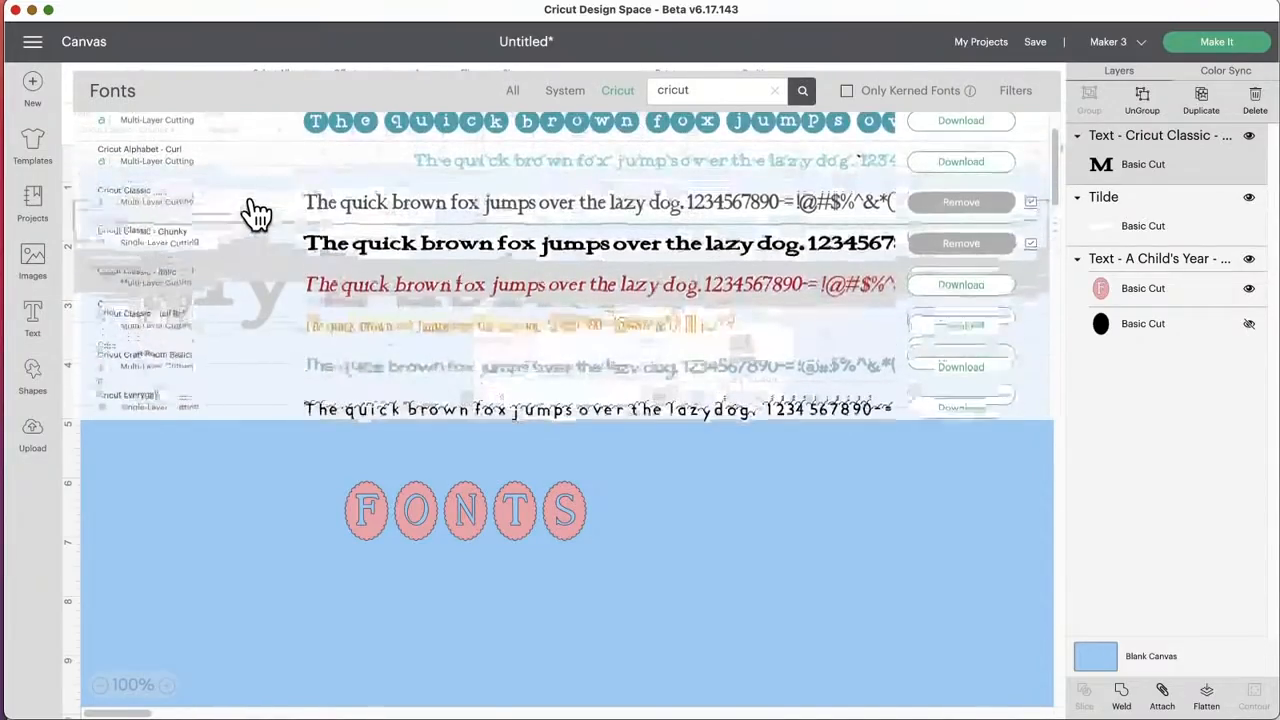
{"action": "left_click", "coordinate": [255, 237]}
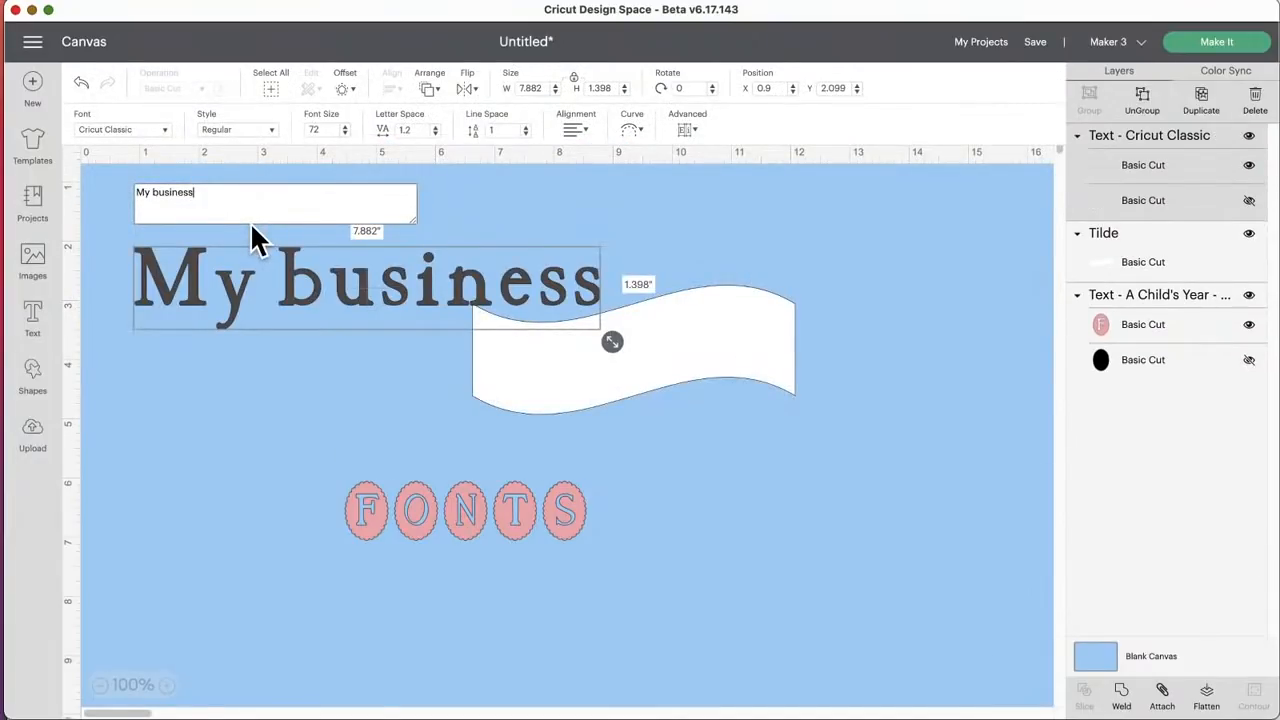
Step: Scale the "My business" text down to about 3.49 by 0.62 inches and move it to about X 3.9, Y 2.9
{"action": "left_click_drag", "start_coordinate": [300, 281], "coordinate": [597, 354]}
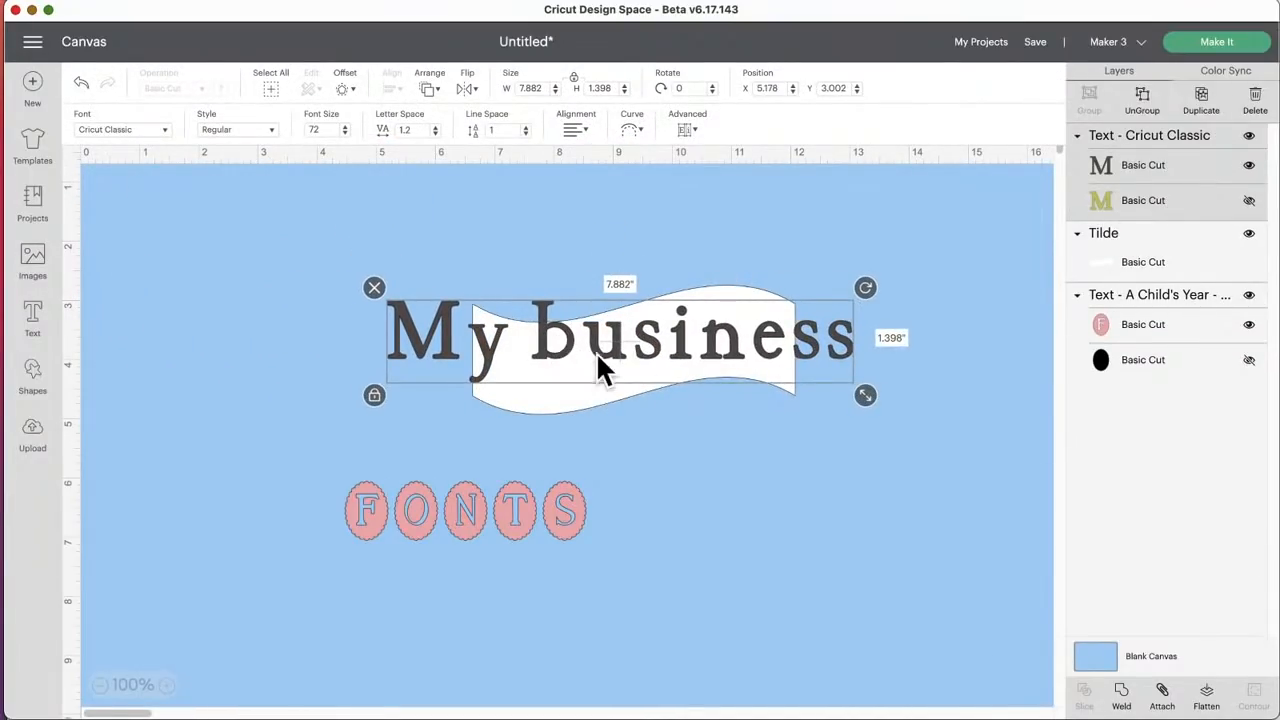
{"action": "left_click_drag", "start_coordinate": [866, 397], "coordinate": [603, 348]}
{"action": "left_click_drag", "start_coordinate": [530, 322], "coordinate": [629, 343]}
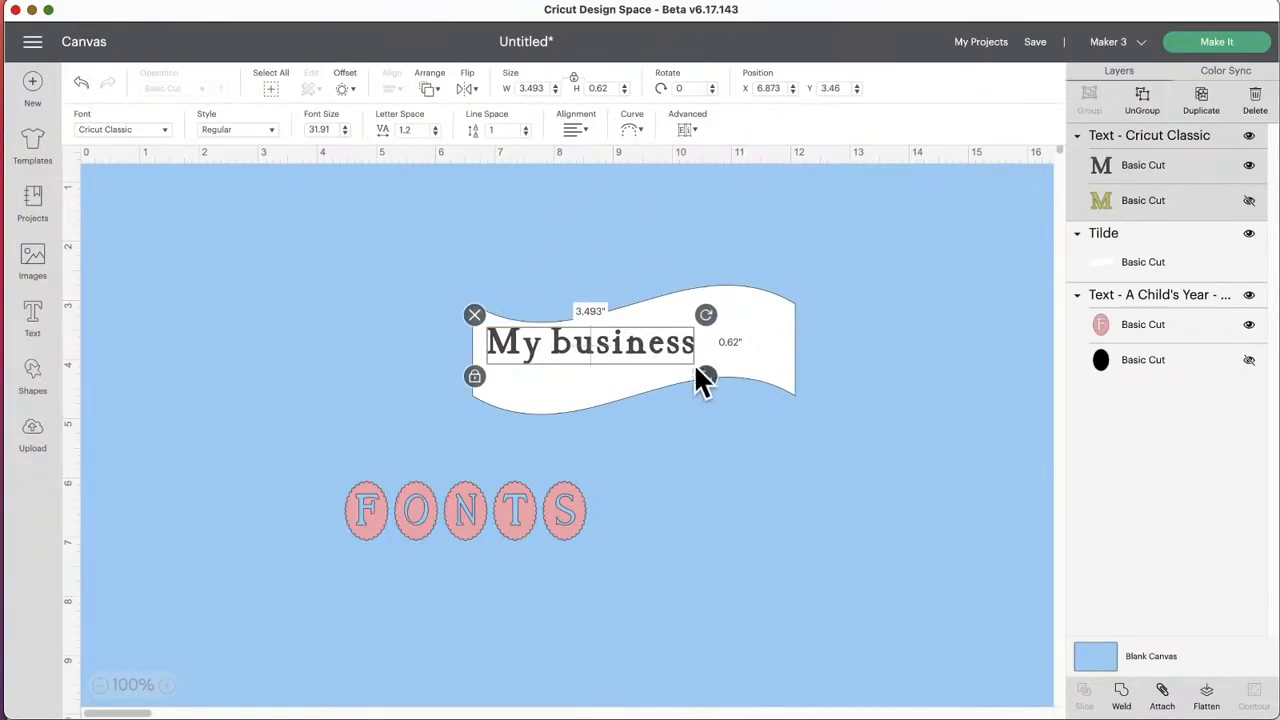
{"action": "left_click_drag", "start_coordinate": [652, 350], "coordinate": [480, 323]}
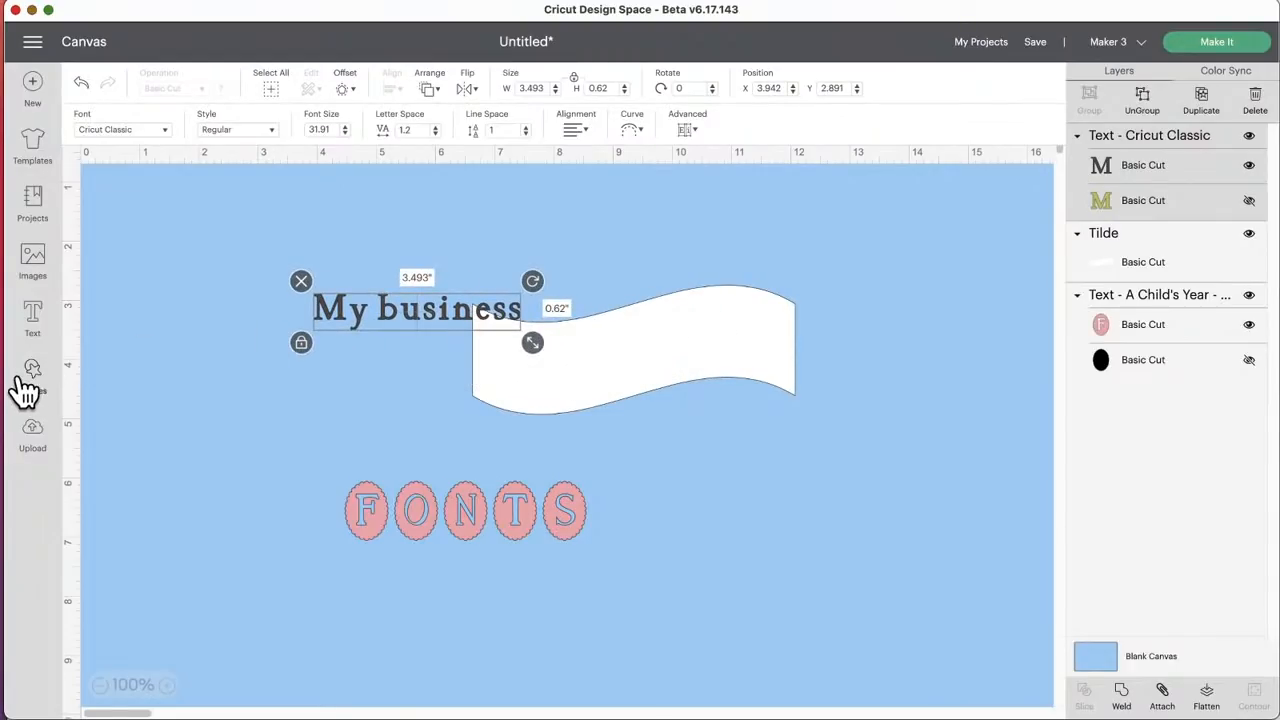
Step: Insert the free rectangle with rounded corners and delete the Tilde banner
{"action": "left_click", "coordinate": [30, 380]}
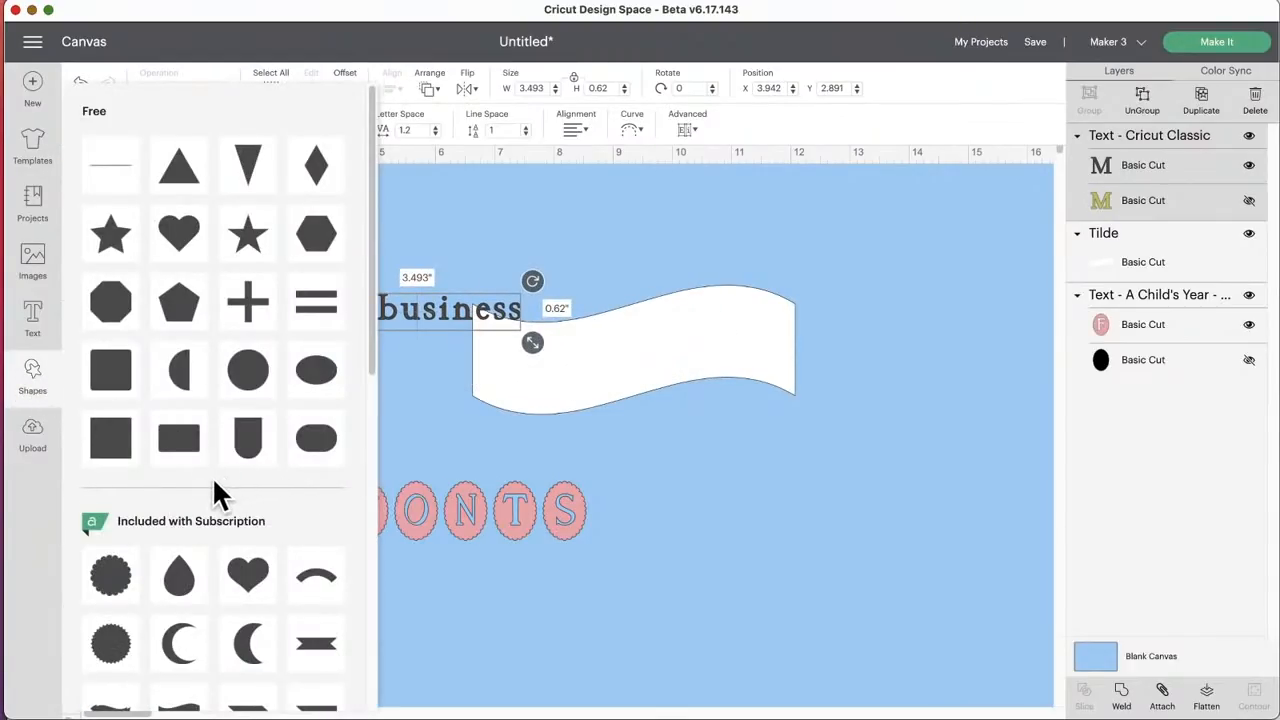
{"action": "left_click", "coordinate": [180, 440]}
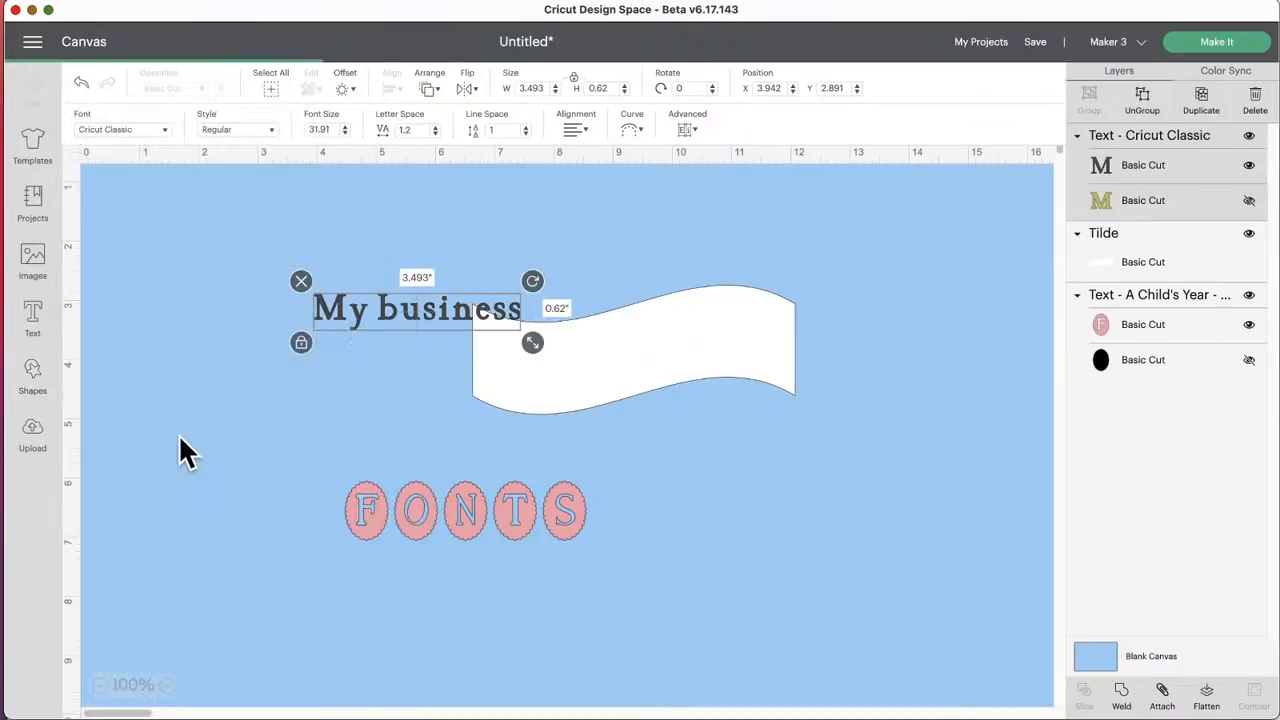
{"action": "left_click_drag", "start_coordinate": [769, 312], "coordinate": [791, 307]}
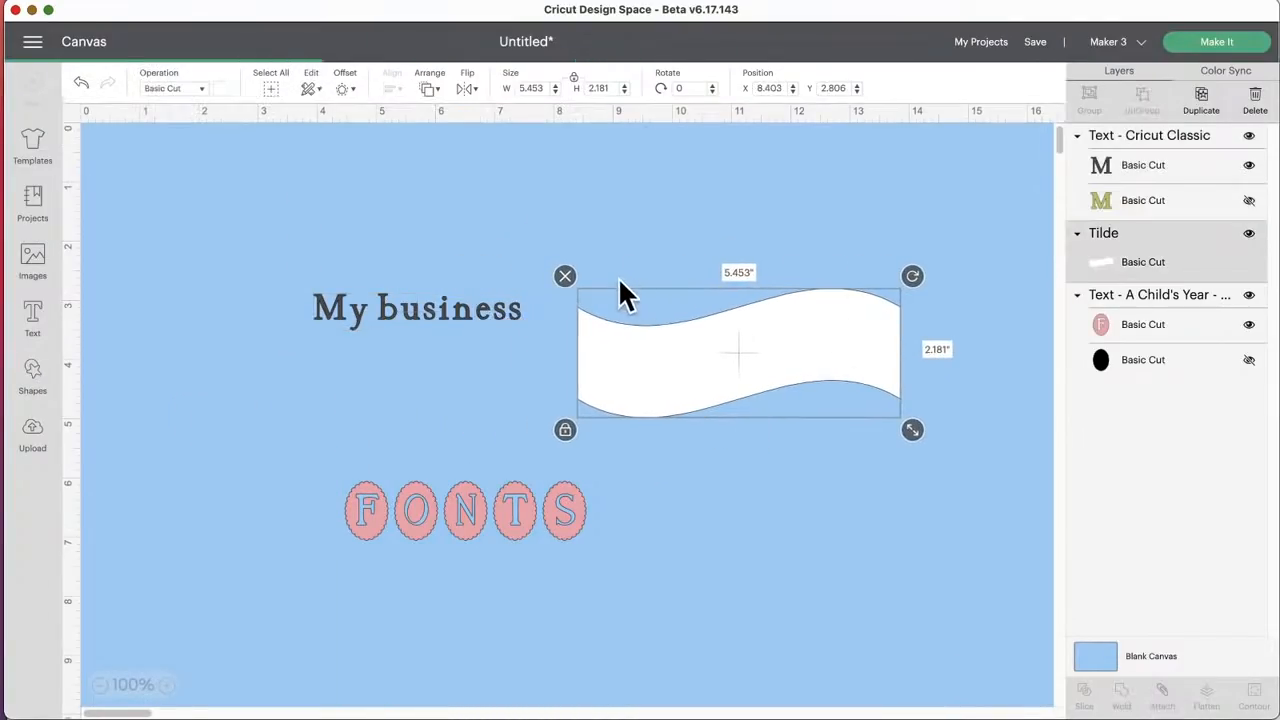
{"action": "left_click", "coordinate": [568, 273]}
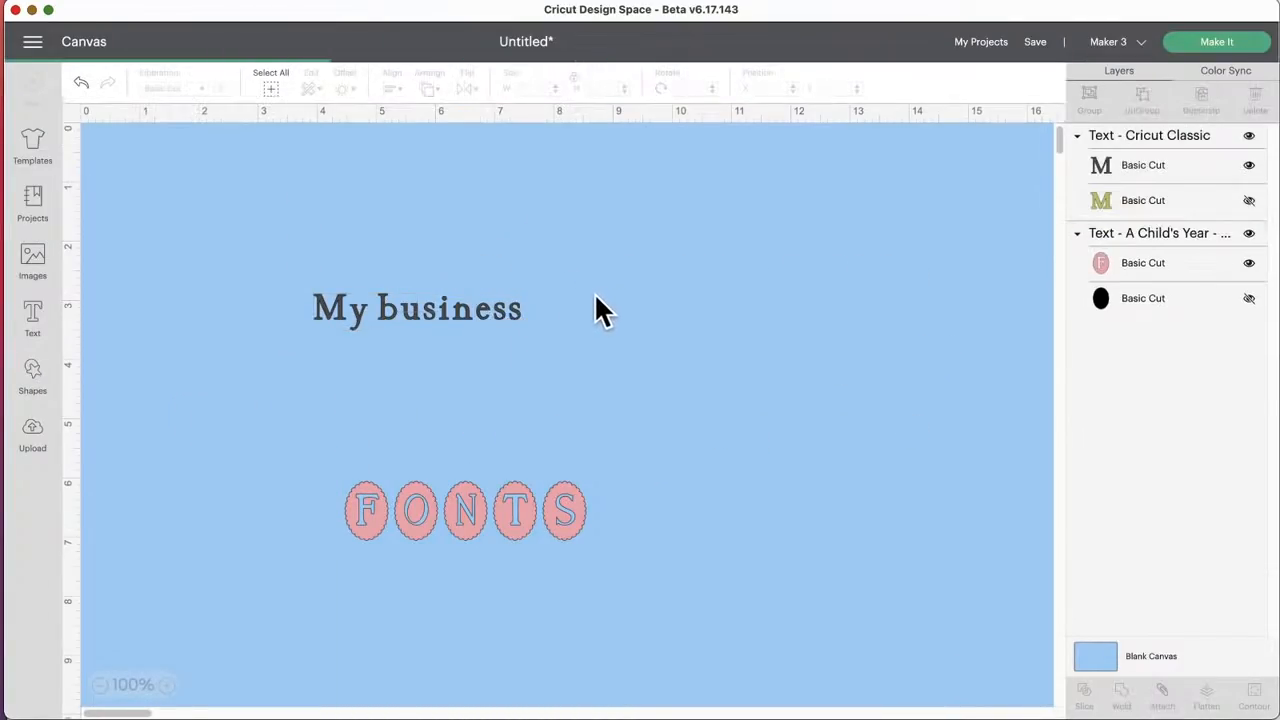
Step: Recolor the rounded rectangle white and position it at about X 9.4, Y 2.8, about 3.93 by 2.62 inches in size
{"action": "left_click_drag", "start_coordinate": [255, 228], "coordinate": [715, 337]}
{"action": "left_click", "coordinate": [221, 88]}
{"action": "left_click", "coordinate": [280, 158]}
{"action": "left_click_drag", "start_coordinate": [798, 400], "coordinate": [857, 424]}
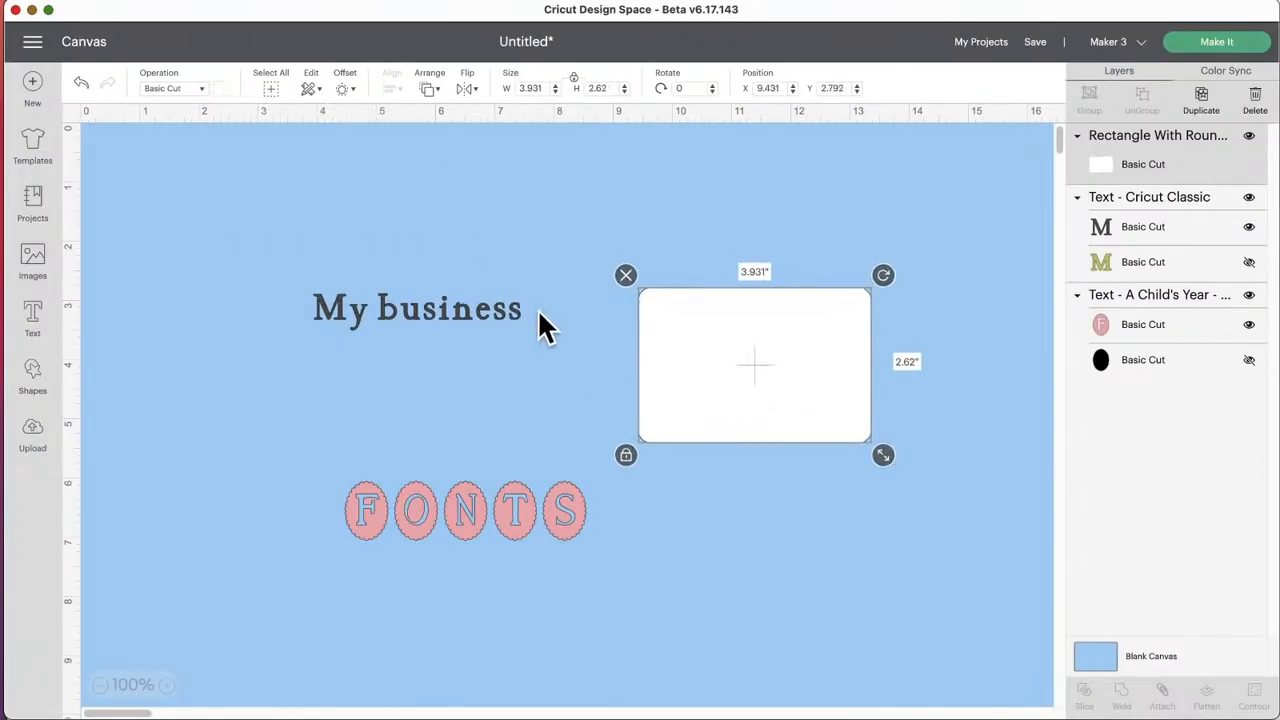
Step: Move the "My business" text onto the white rectangle at about X 9.7, Y 3.2, and put the rectangle at the back of the layer order
{"action": "left_click_drag", "start_coordinate": [484, 314], "coordinate": [812, 330]}
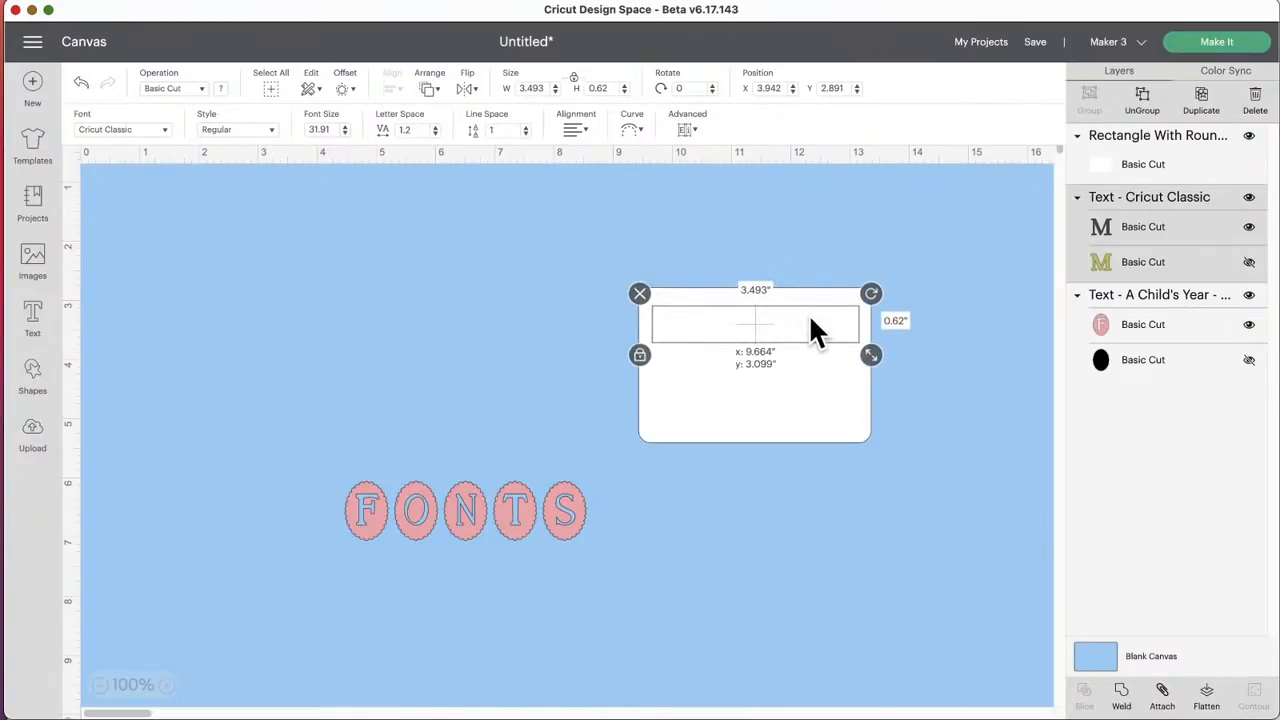
{"action": "left_click", "coordinate": [746, 369]}
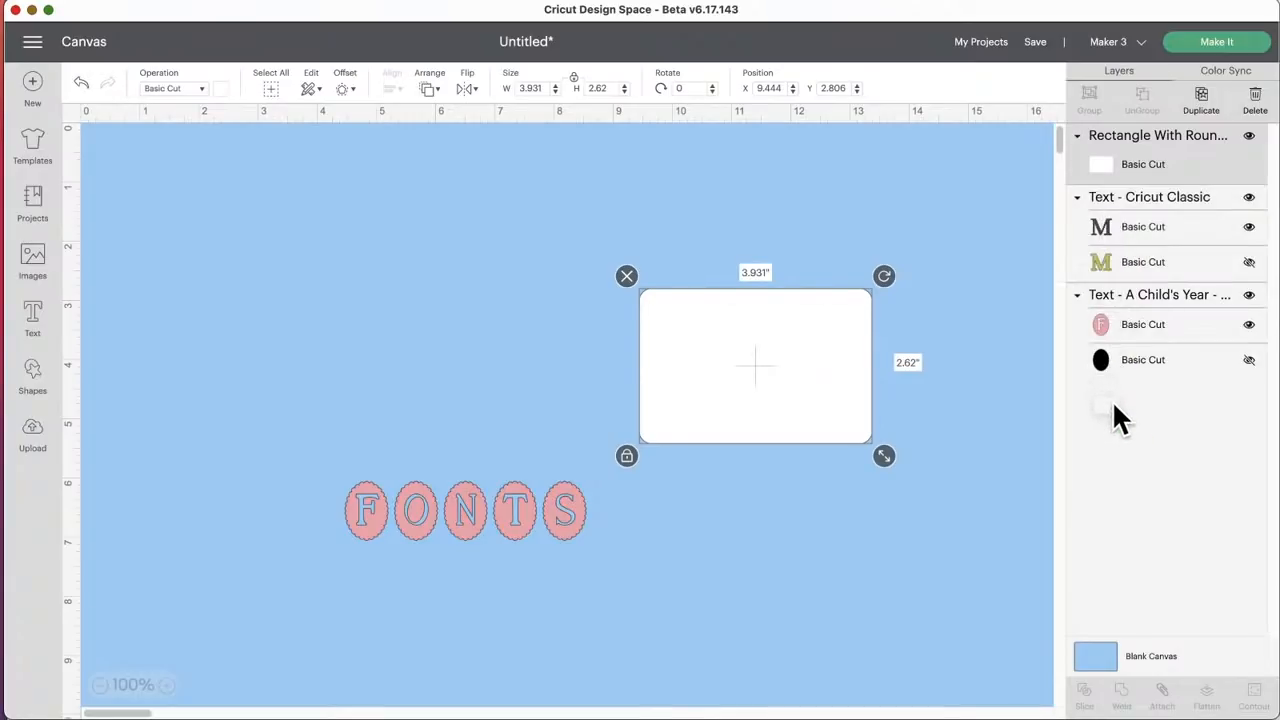
{"action": "left_click_drag", "start_coordinate": [1086, 183], "coordinate": [1083, 368]}
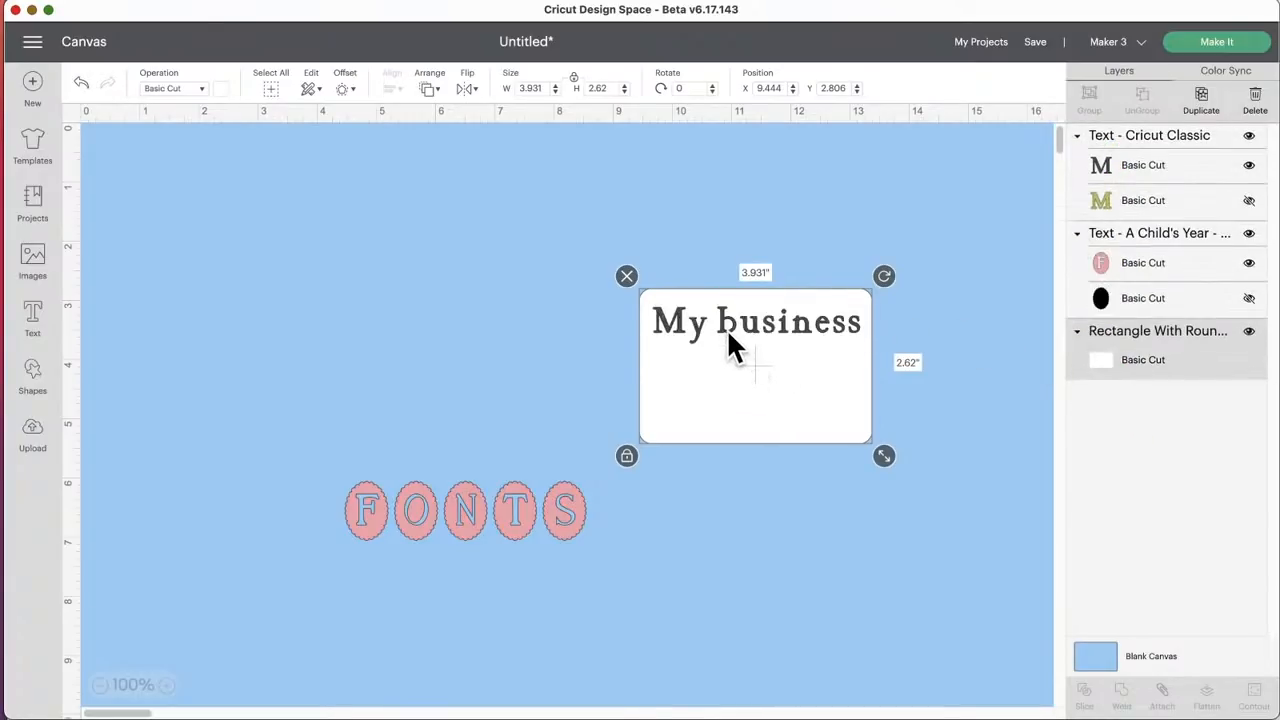
{"action": "left_click_drag", "start_coordinate": [726, 328], "coordinate": [725, 324]}
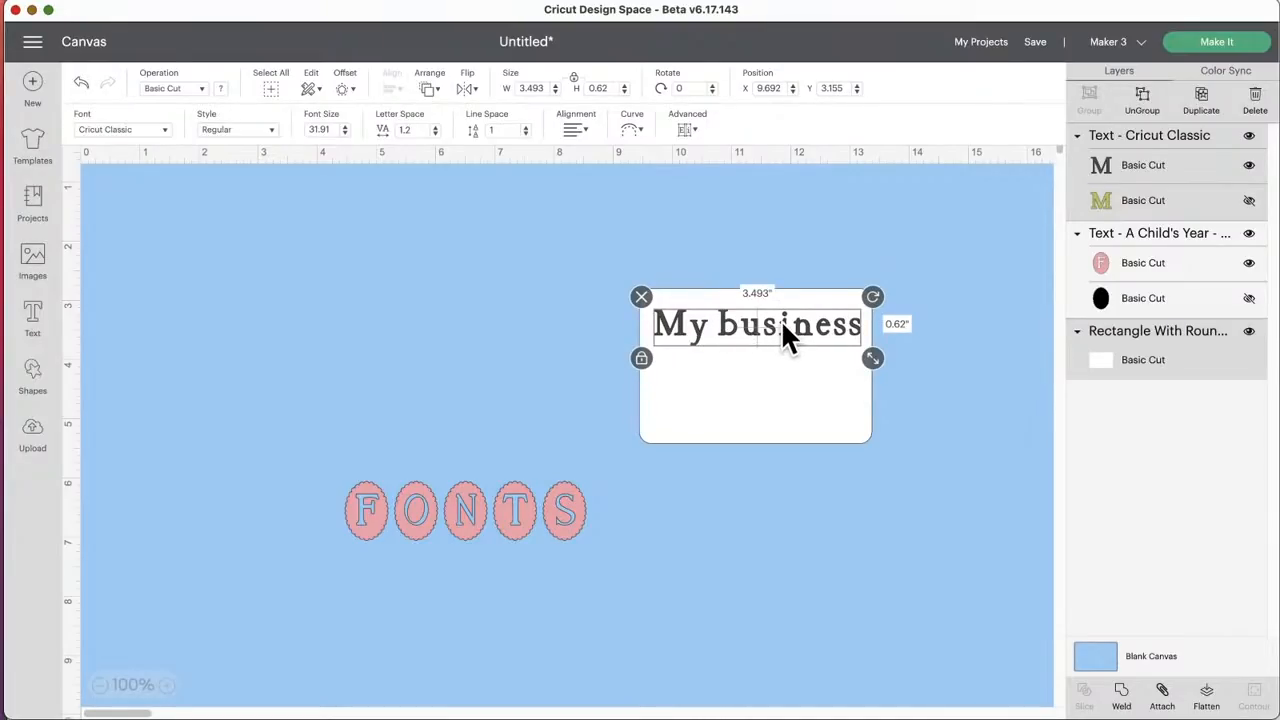
Step: Flatten the "My business" text and the white rectangle into one printable layer and unflatten them again
{"action": "left_click_drag", "start_coordinate": [588, 242], "coordinate": [918, 405]}
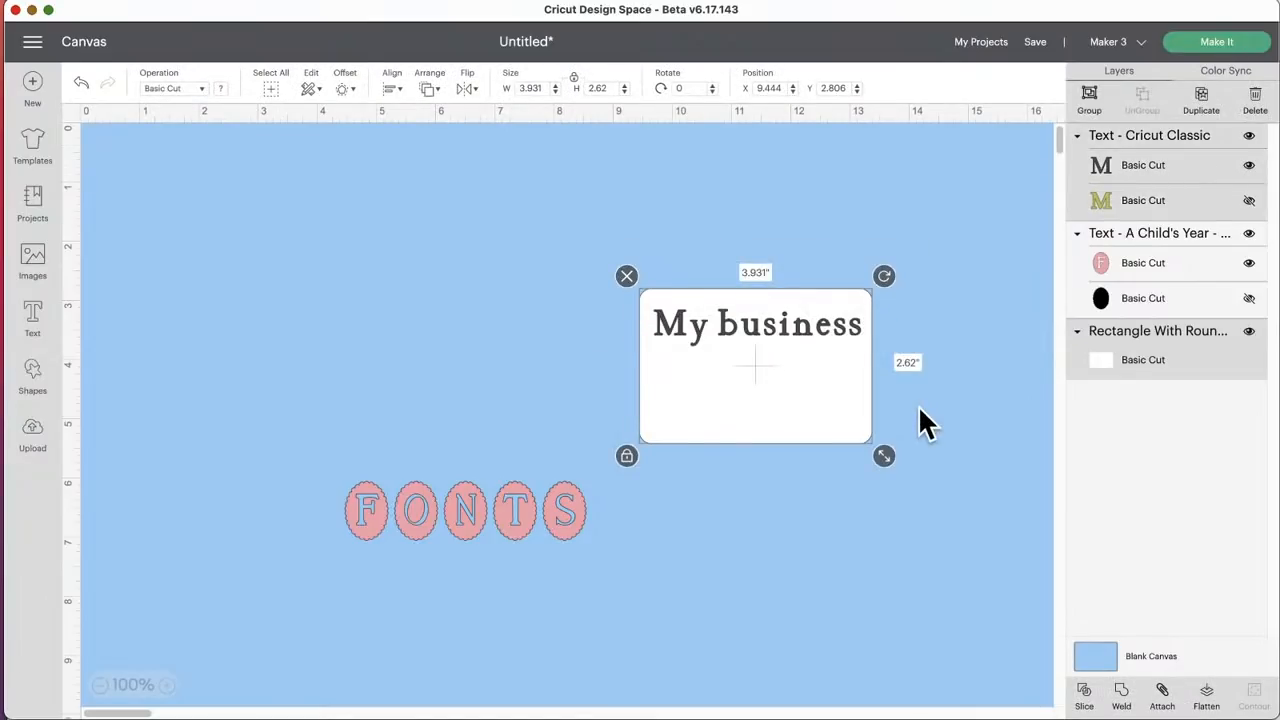
{"action": "left_click", "coordinate": [1208, 695]}
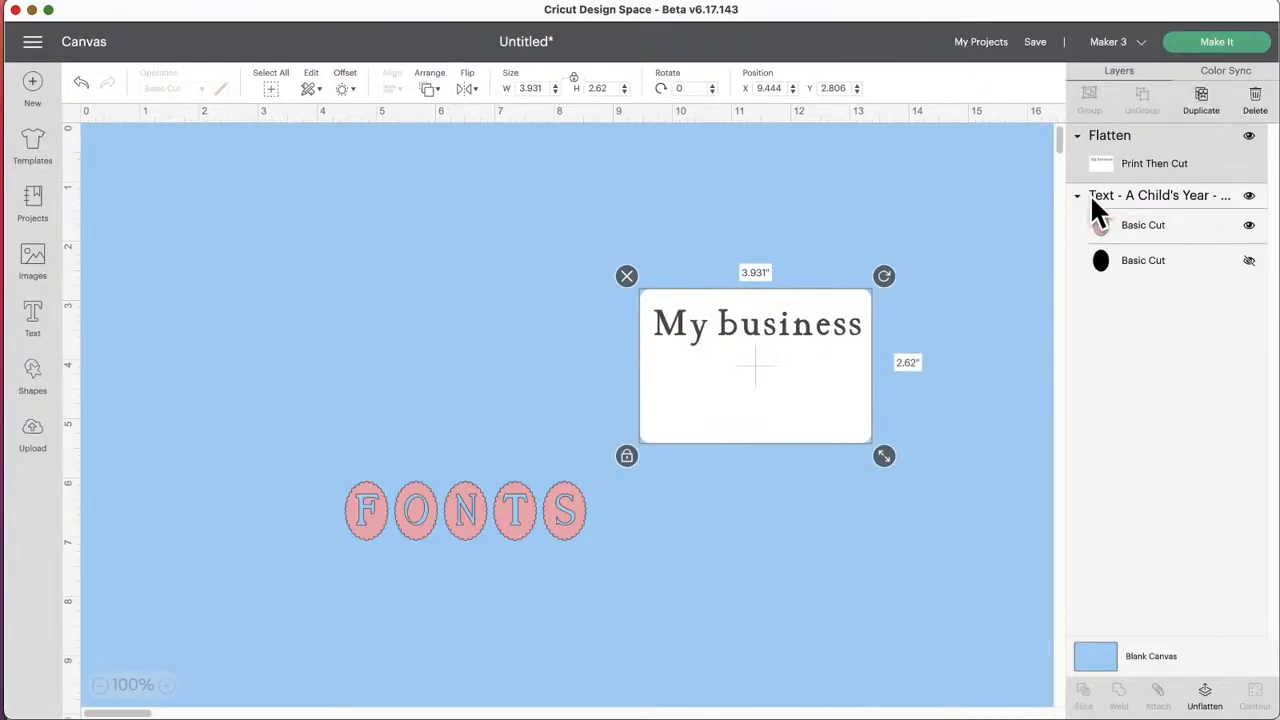
{"action": "left_click", "coordinate": [1205, 693]}
{"action": "left_click", "coordinate": [748, 380]}
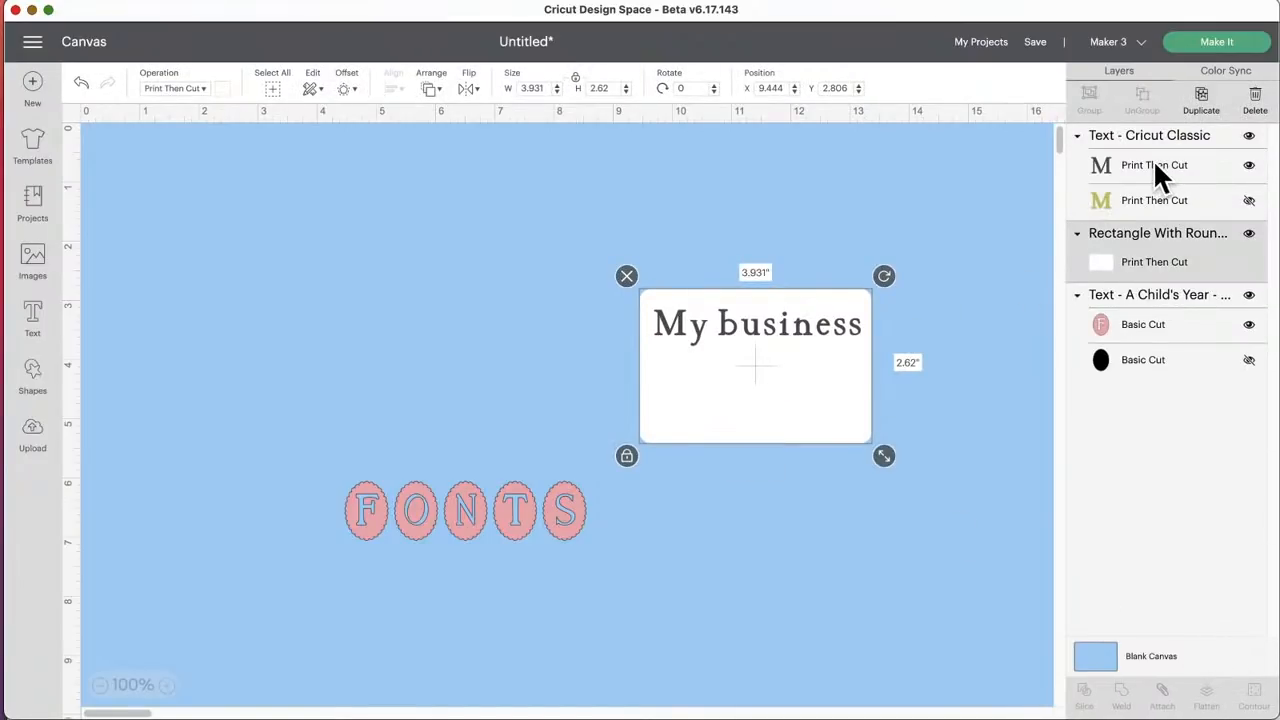
Step: Show the hidden olive layer of the "My business" text and set both text layers' operation to Basic Cut
{"action": "left_click", "coordinate": [1155, 167]}
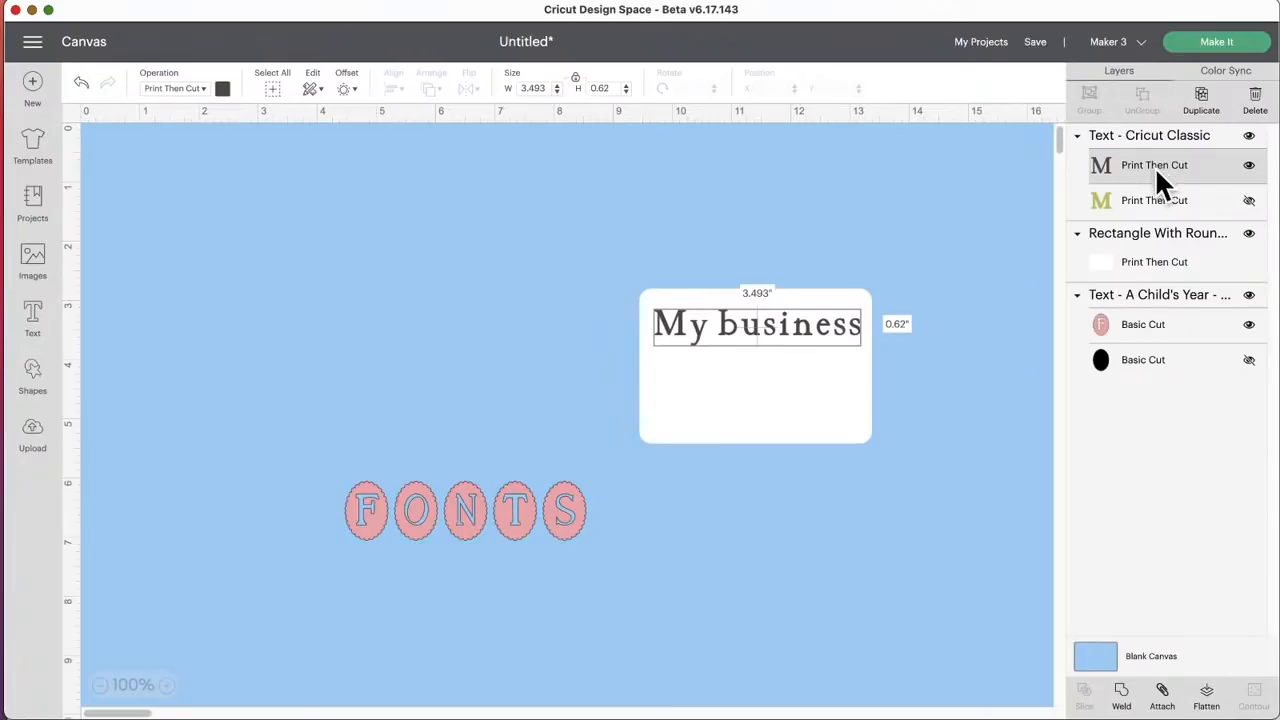
{"action": "left_click", "coordinate": [1249, 201]}
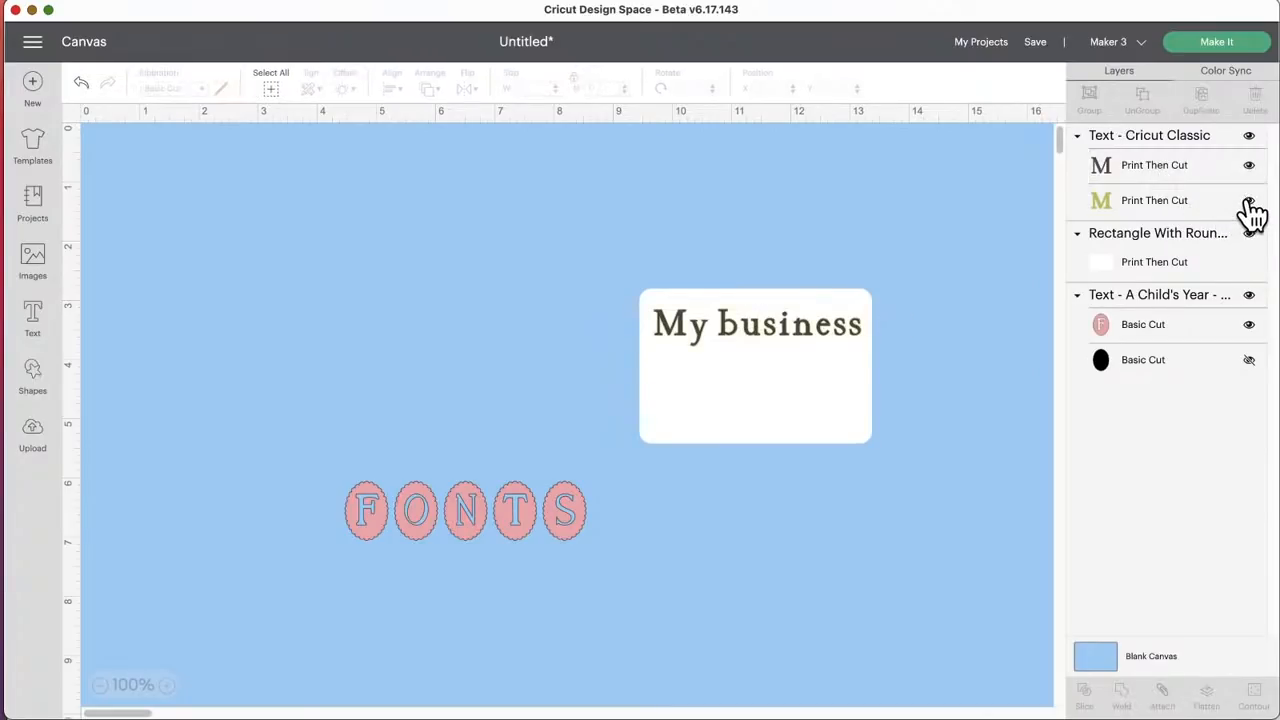
{"action": "left_click", "coordinate": [1156, 165]}
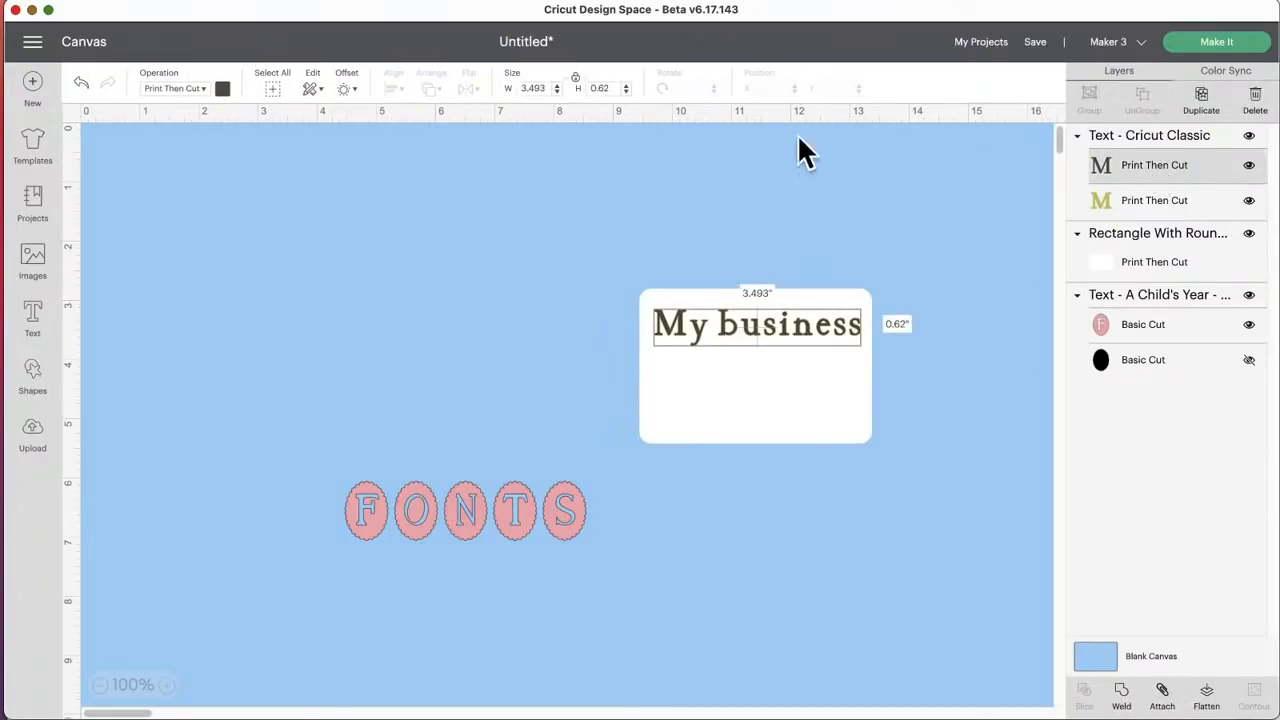
{"action": "left_click", "coordinate": [194, 86]}
{"action": "left_click", "coordinate": [170, 135]}
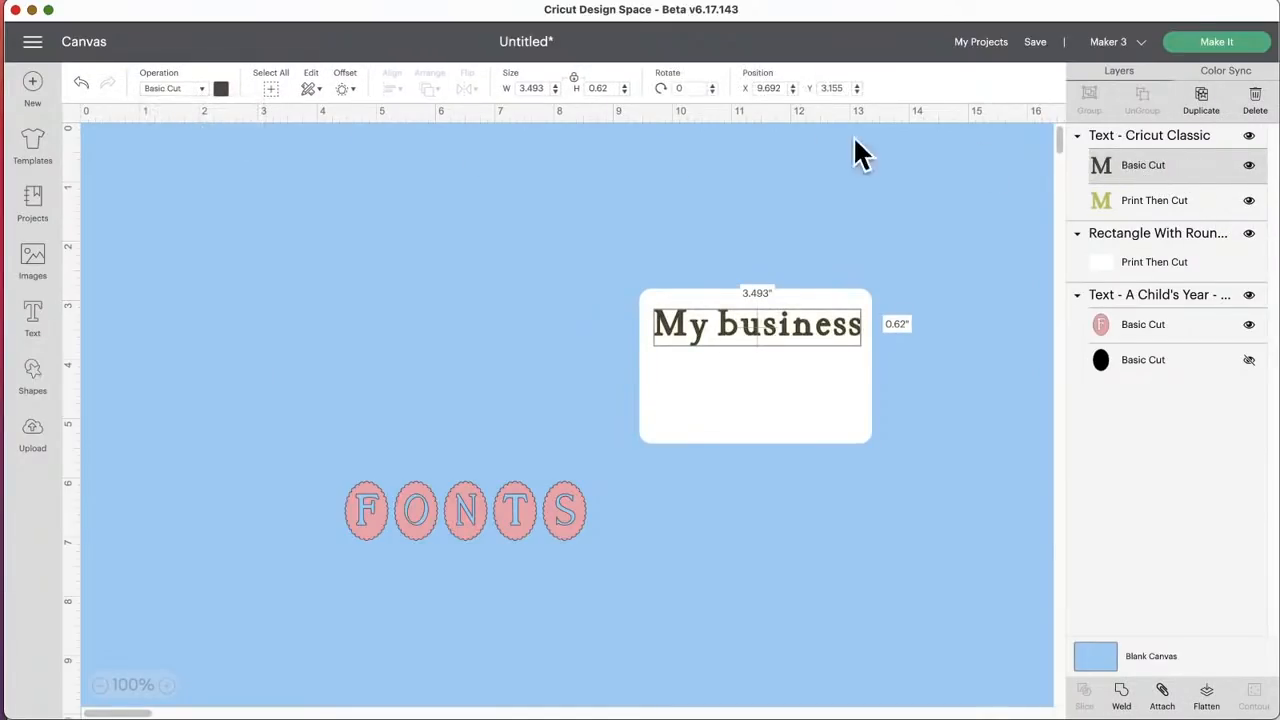
{"action": "left_click", "coordinate": [1112, 196]}
{"action": "left_click", "coordinate": [182, 89]}
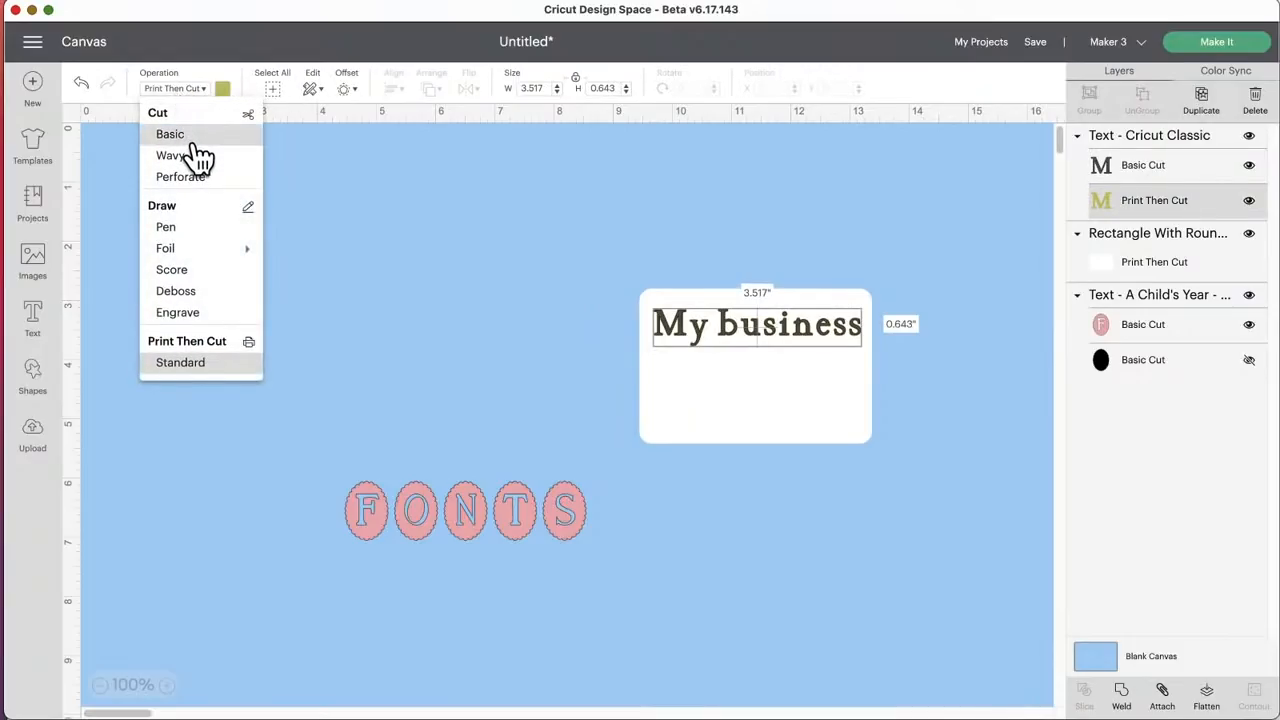
{"action": "left_click", "coordinate": [190, 136]}
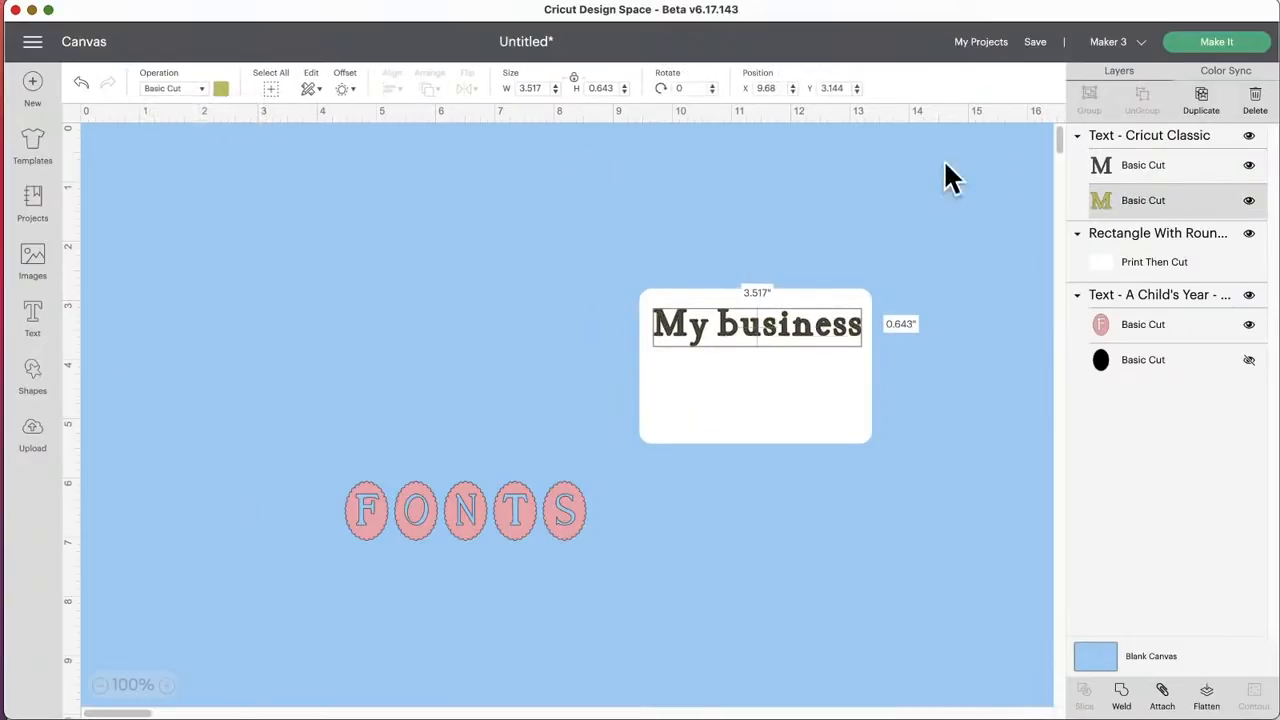
Step: Set the rounded rectangle's operation to Basic Cut and recolor it white
{"action": "left_click", "coordinate": [1134, 260]}
{"action": "left_click", "coordinate": [200, 89]}
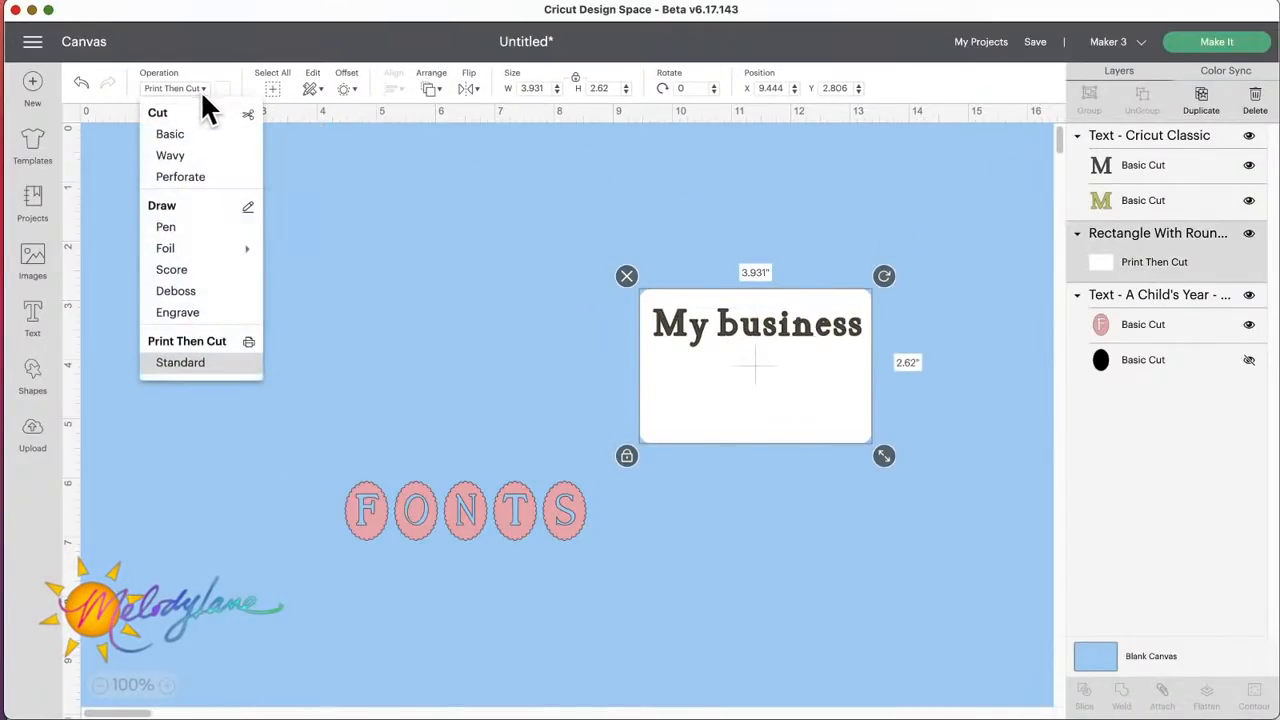
{"action": "left_click", "coordinate": [197, 147]}
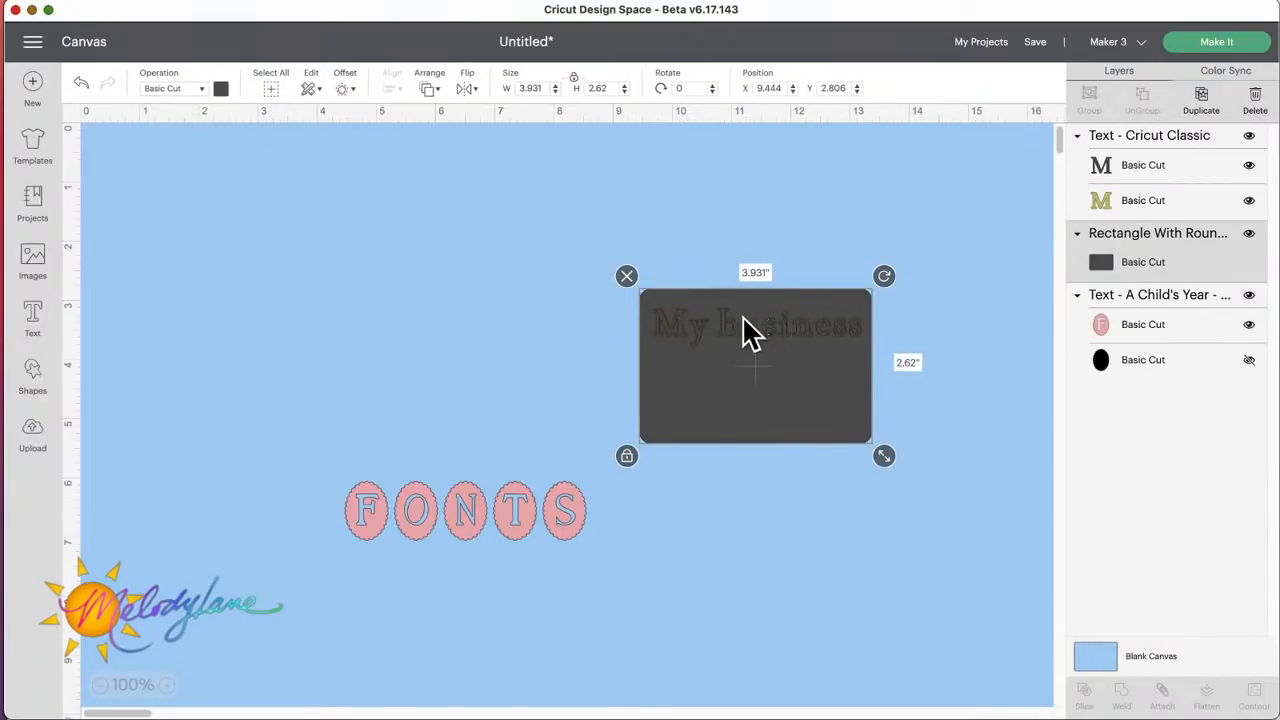
{"action": "left_click", "coordinate": [224, 96]}
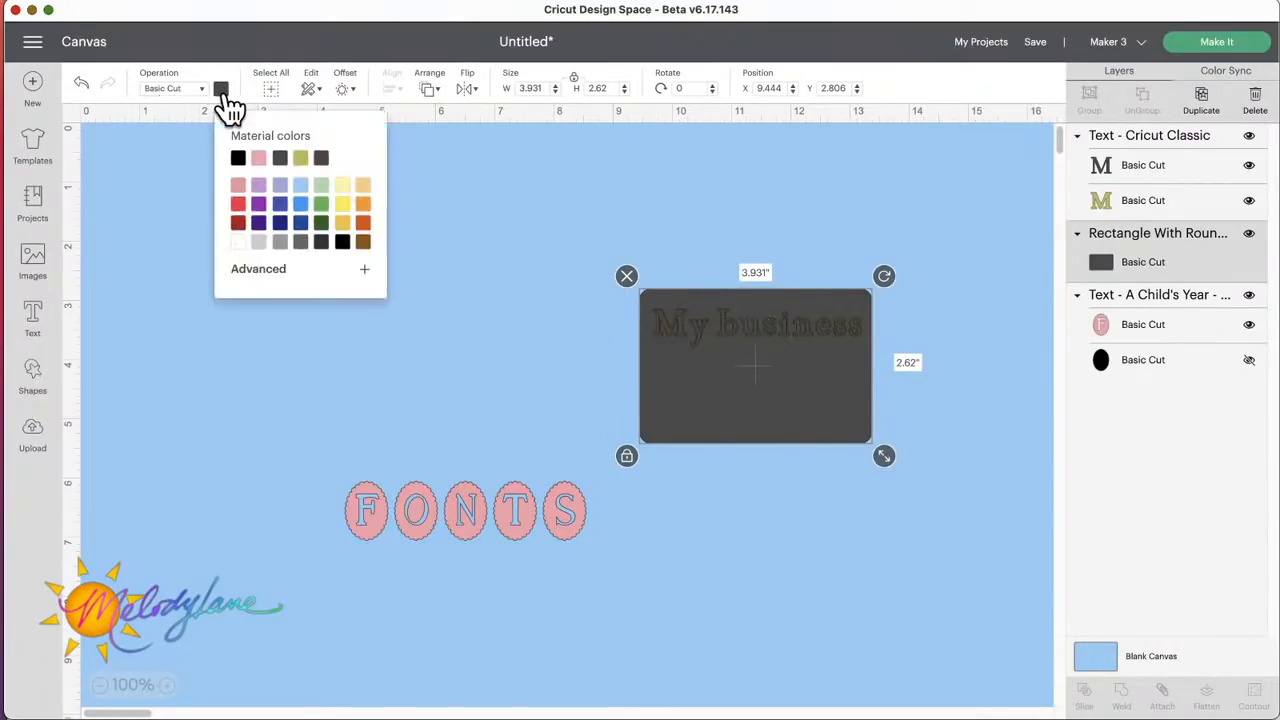
{"action": "left_click", "coordinate": [239, 244]}
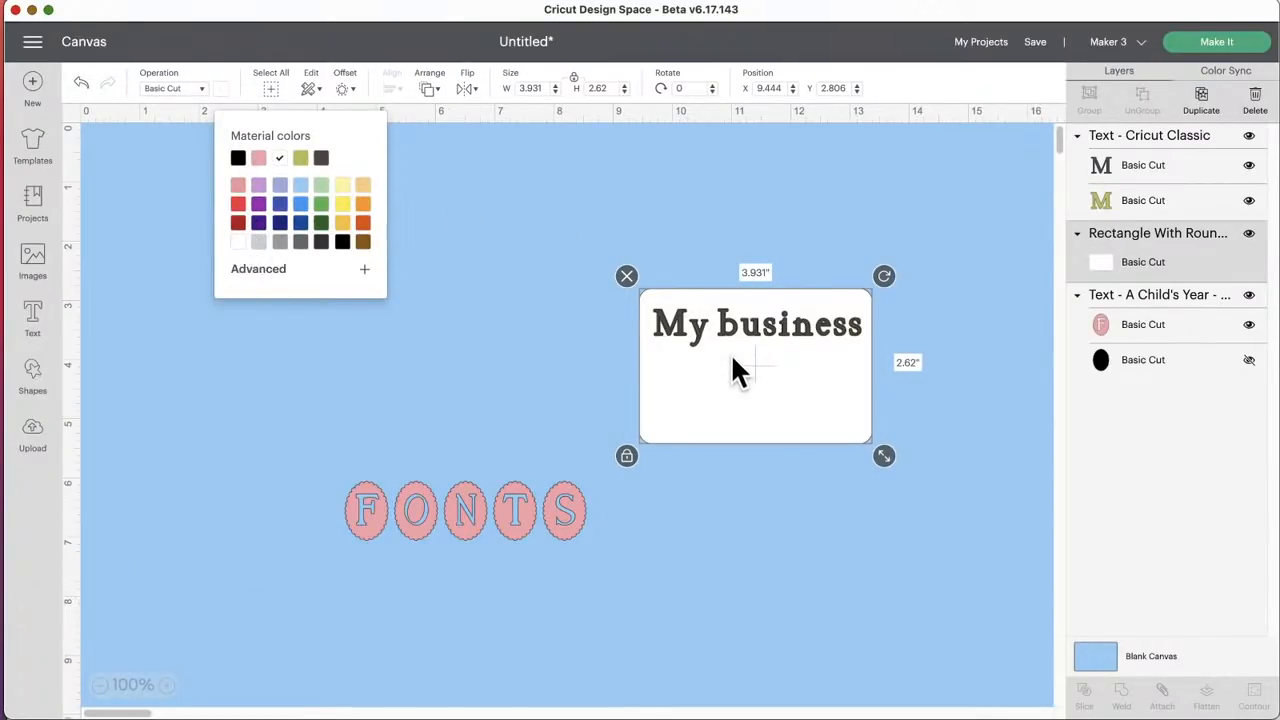
Step: Reapply the Cricut Classic font to the "My business" text
{"action": "left_click", "coordinate": [741, 320]}
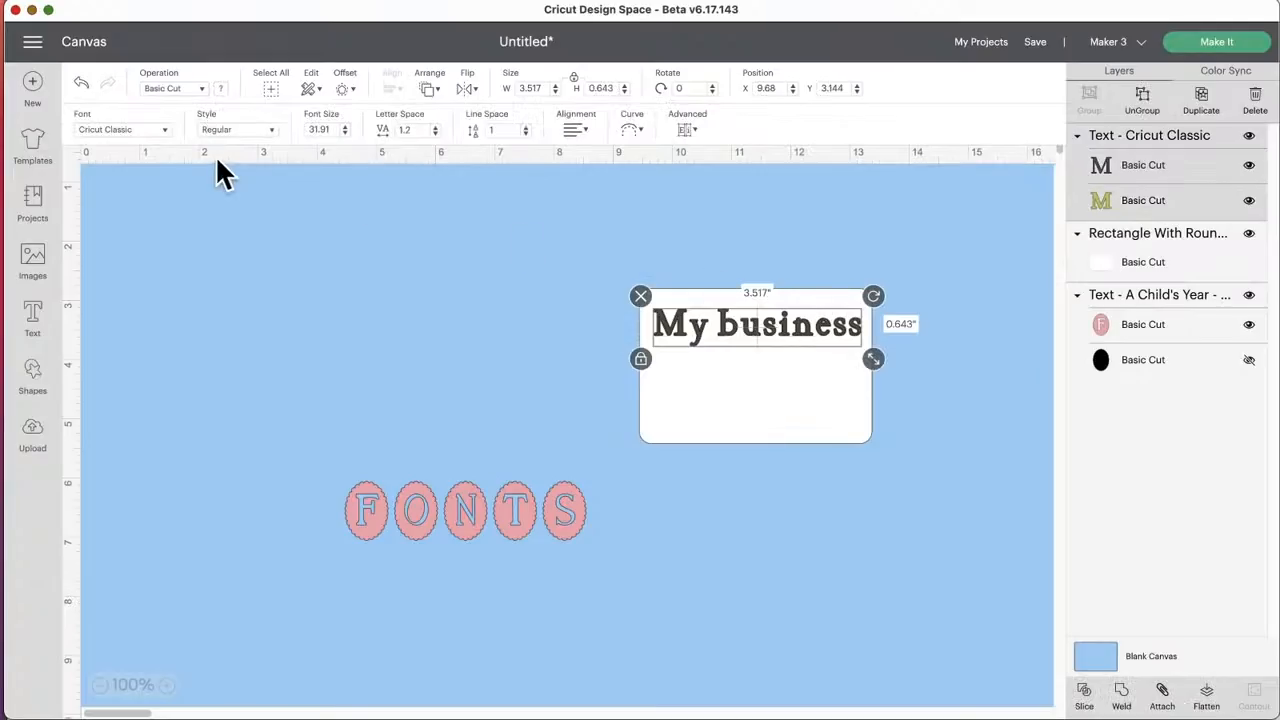
{"action": "left_click", "coordinate": [141, 128]}
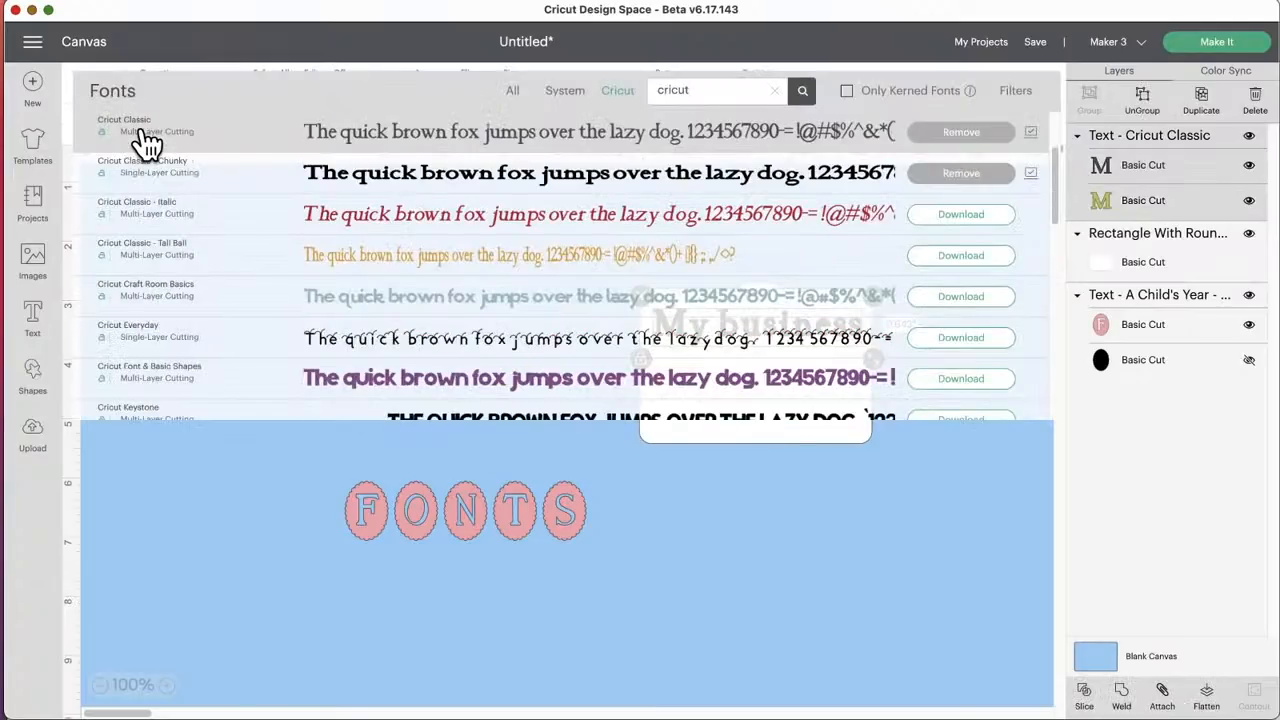
{"action": "left_click", "coordinate": [145, 143]}
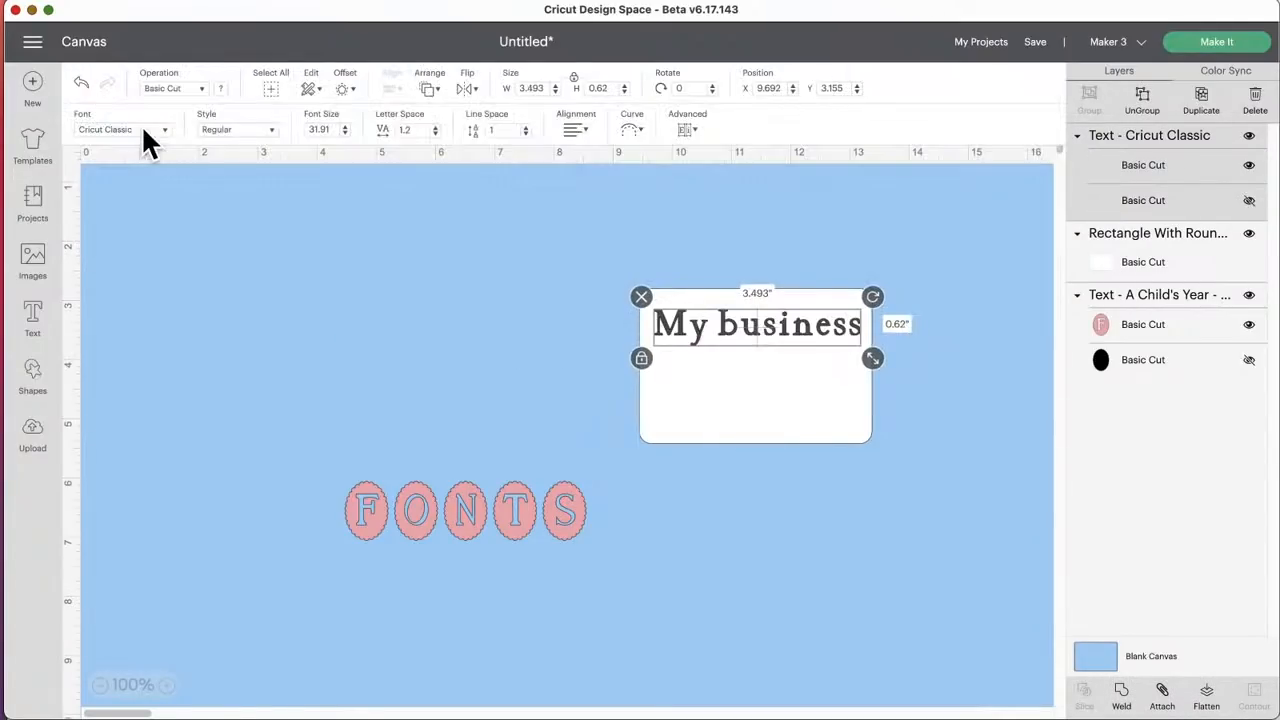
Step: Filter the Cricut fonts to Writing, apply Cricut Sans to the "My business" text, and move it back inside the card
{"action": "left_click", "coordinate": [270, 128]}
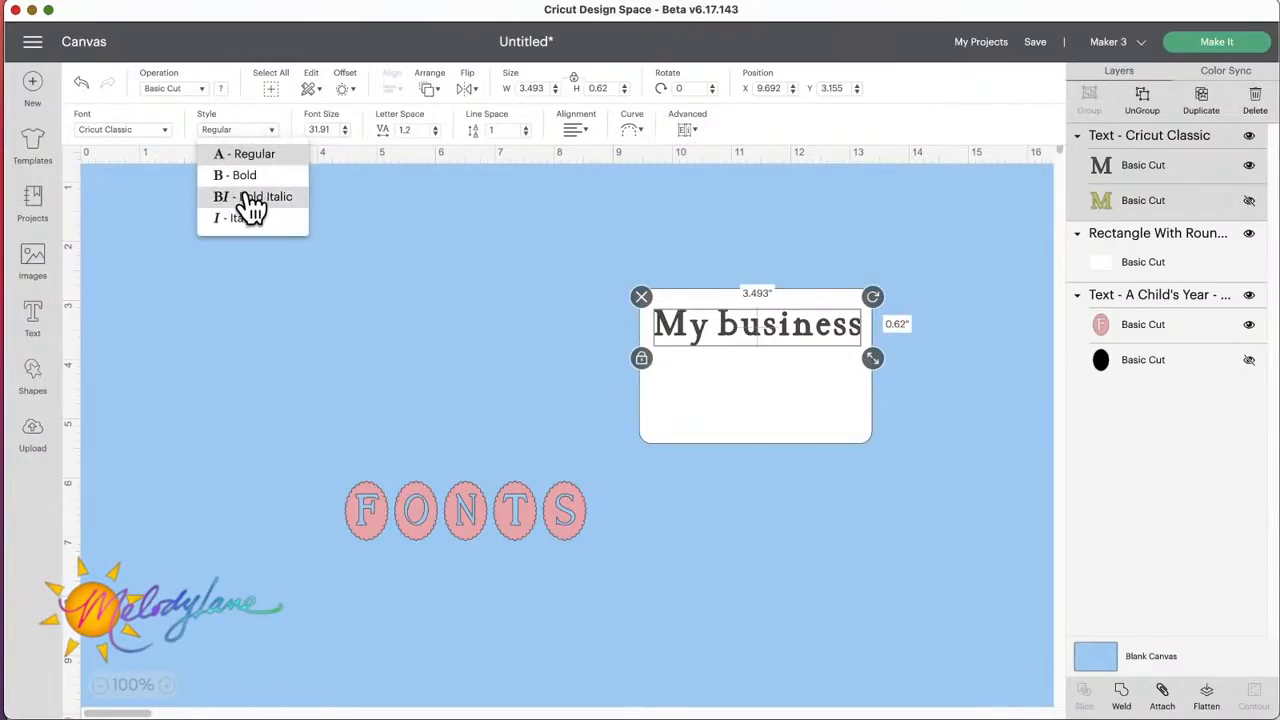
{"action": "left_click", "coordinate": [142, 126]}
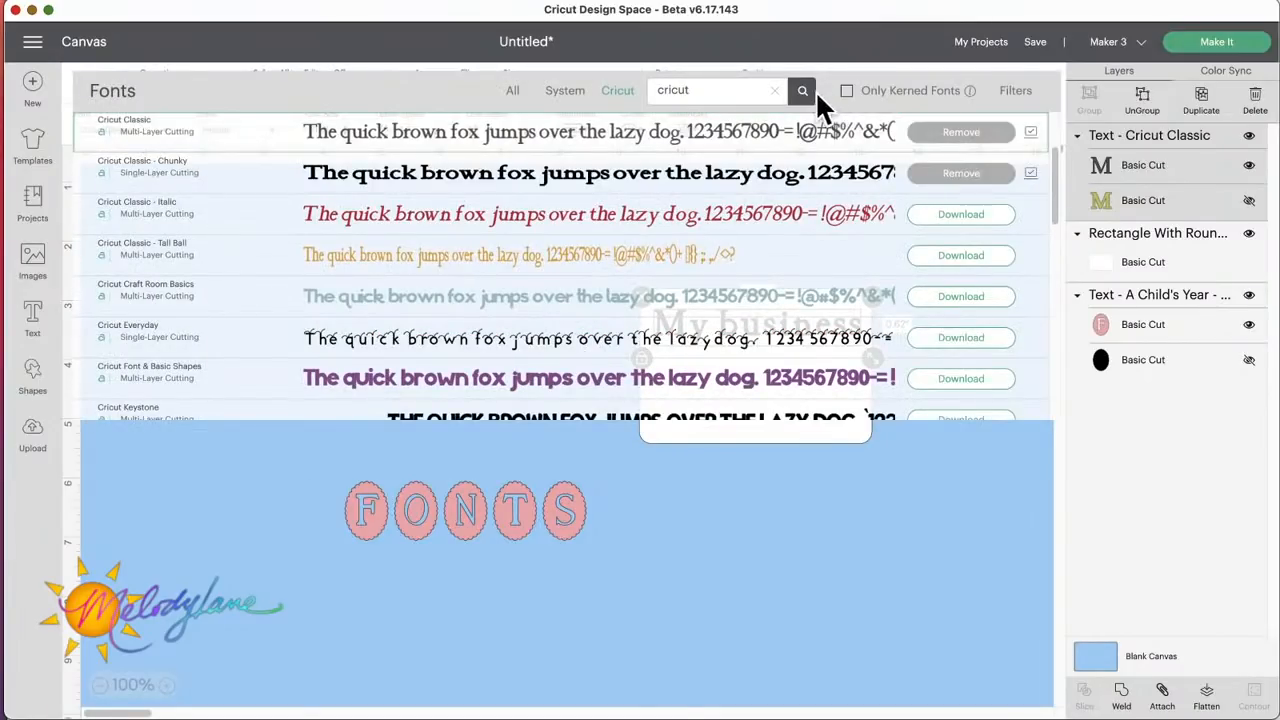
{"action": "left_click", "coordinate": [1012, 92]}
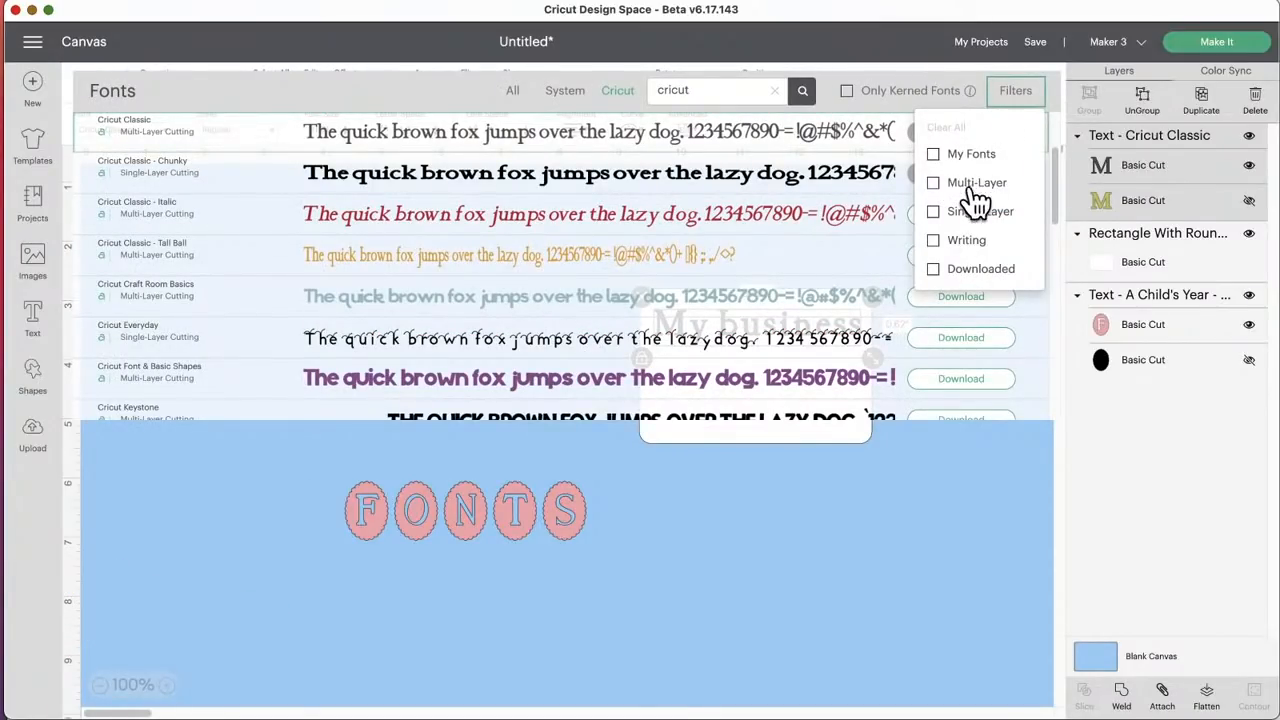
{"action": "left_click", "coordinate": [933, 241]}
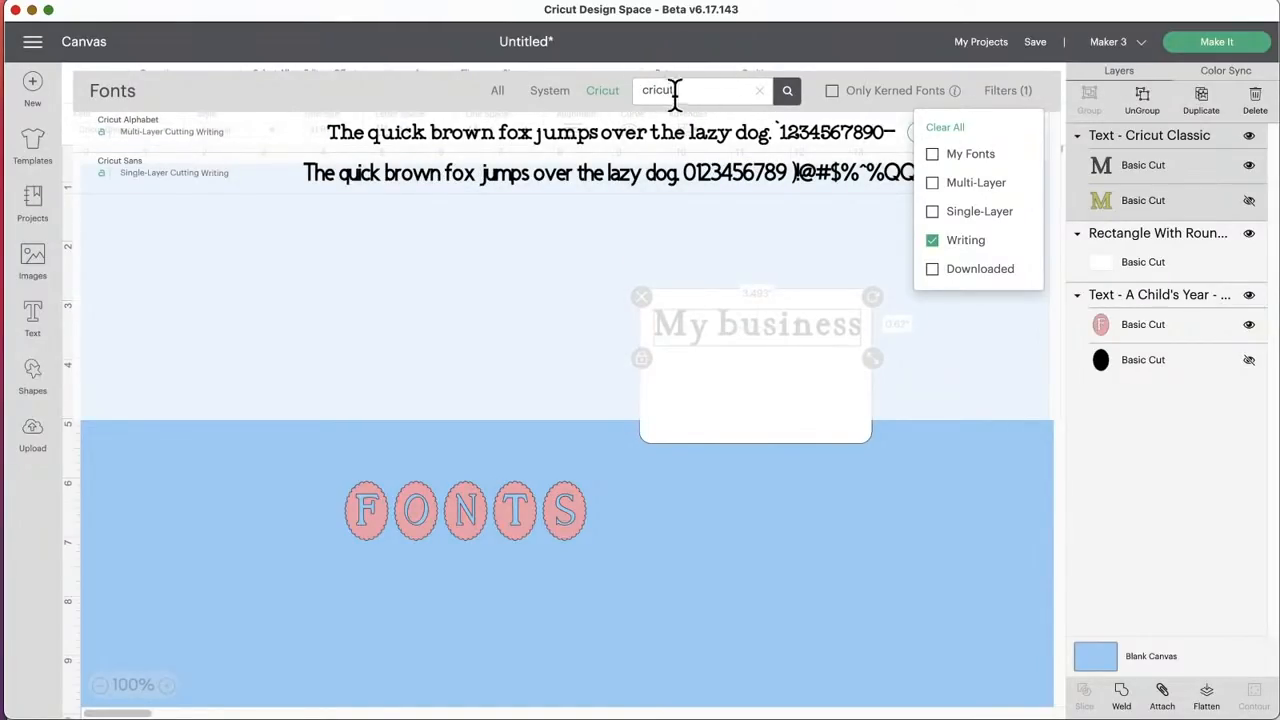
{"action": "left_click", "coordinate": [570, 188]}
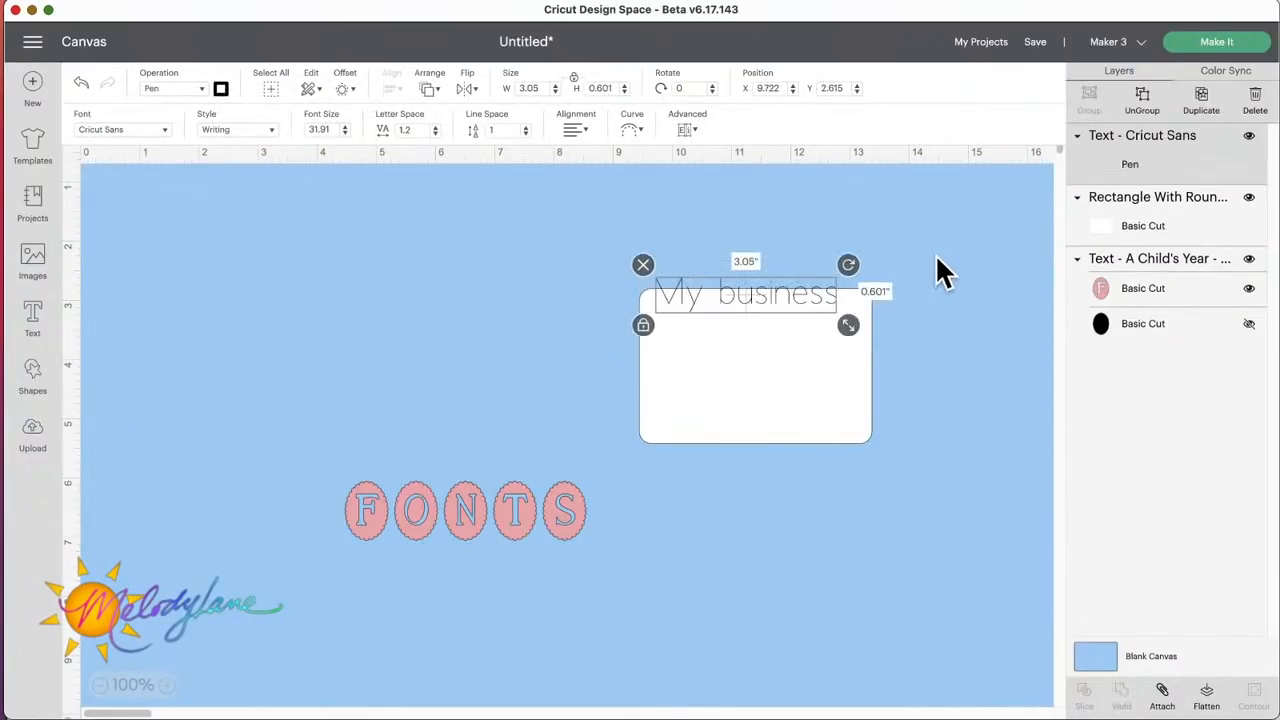
{"action": "left_click_drag", "start_coordinate": [786, 294], "coordinate": [775, 321]}
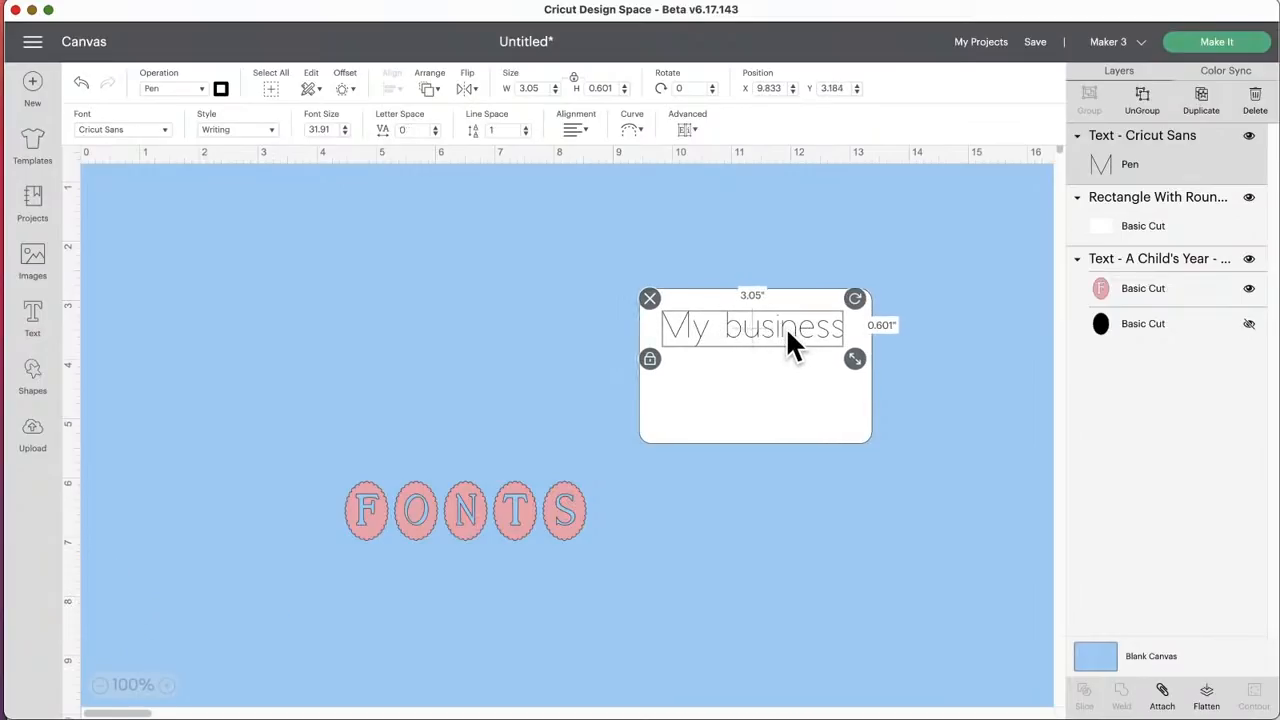
Step: Set the "My business" pen to GG - Glitter Gel (0.8mm) in Scarlet Red
{"action": "left_click", "coordinate": [222, 89]}
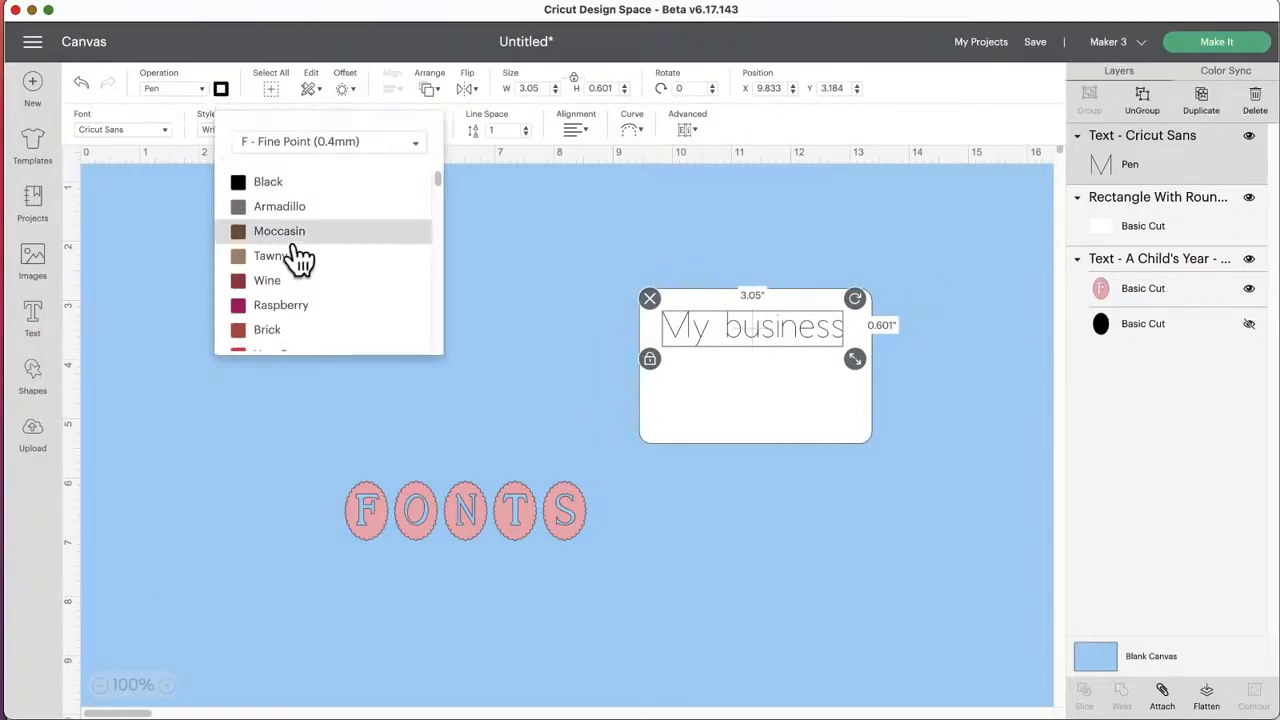
{"action": "left_click", "coordinate": [283, 310]}
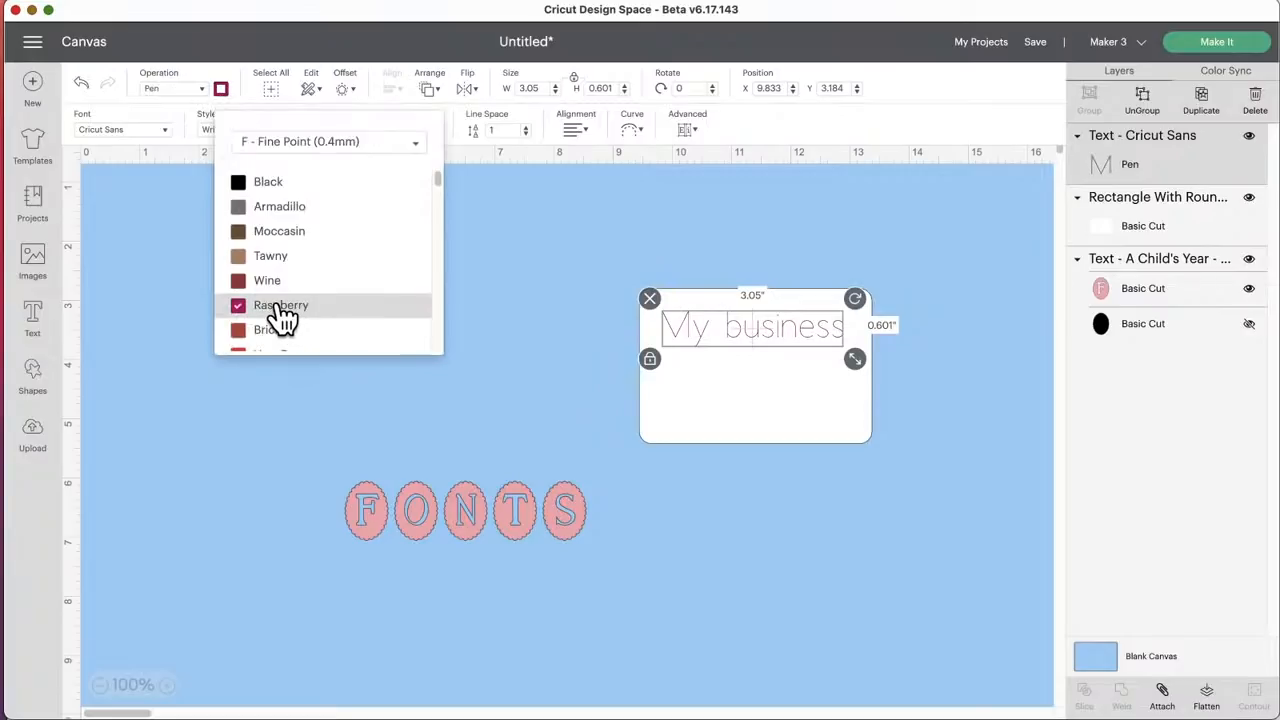
{"action": "left_click", "coordinate": [280, 143]}
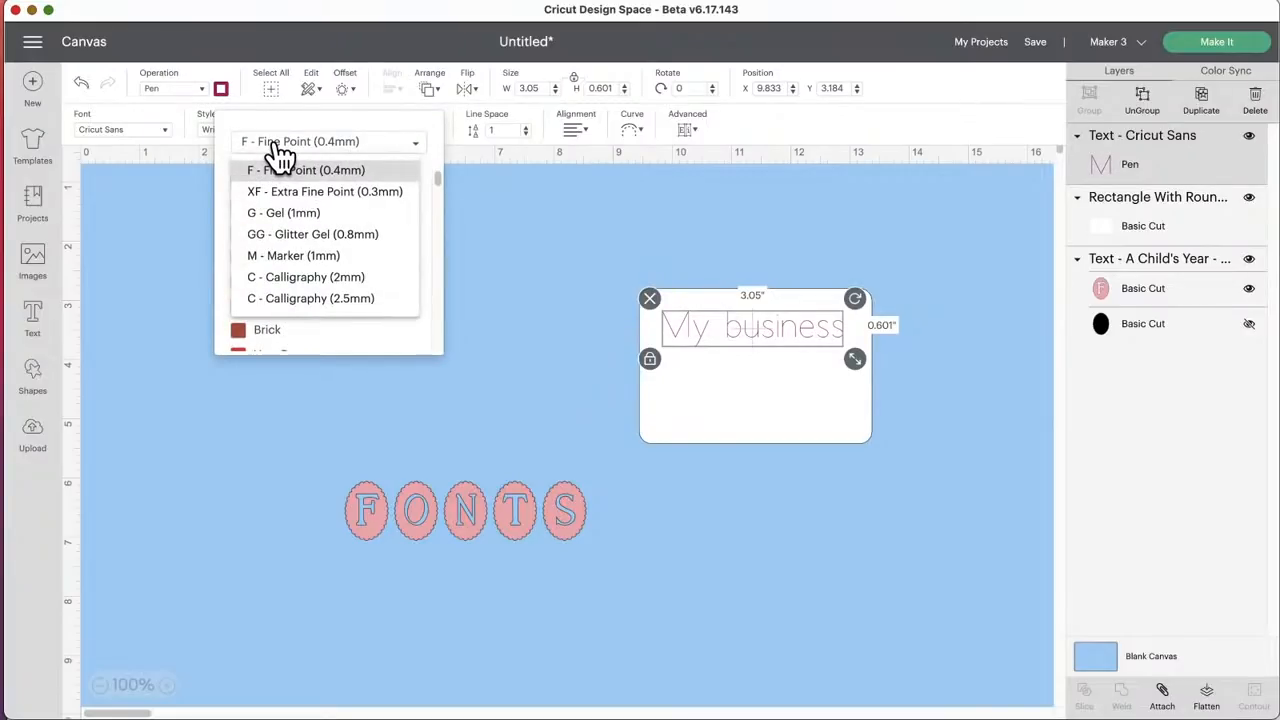
{"action": "left_click", "coordinate": [302, 236]}
{"action": "scroll", "coordinate": [337, 275], "scroll_direction": "down", "scroll_amount": 3}
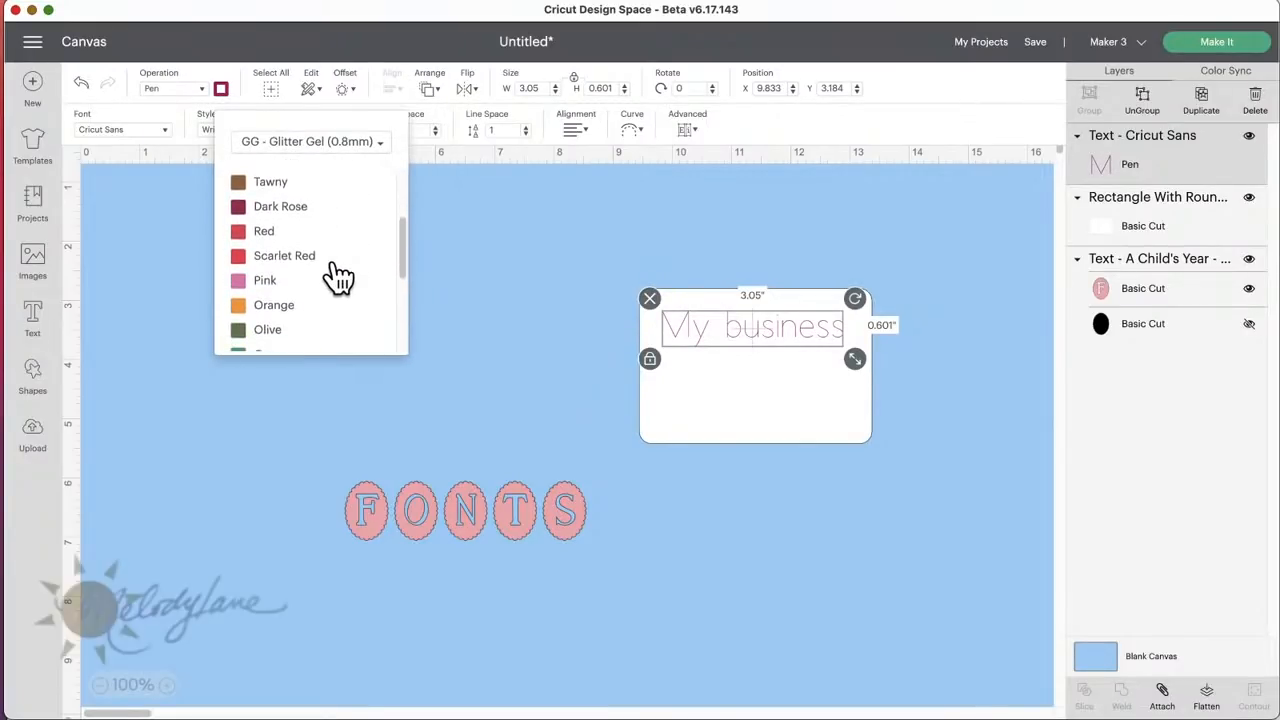
{"action": "left_click", "coordinate": [310, 262]}
{"action": "left_click", "coordinate": [652, 240]}
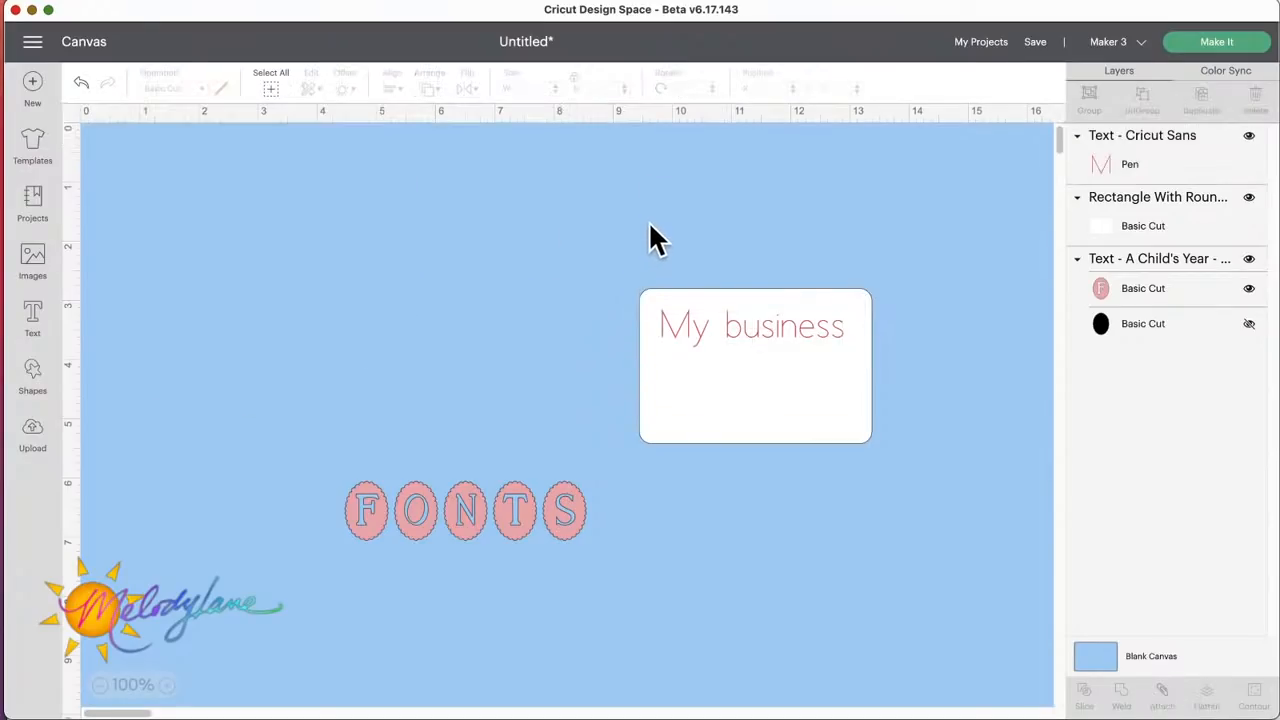
Step: Center the "My business" text and the rounded rectangle horizontally and attach them, moving the attached card slightly up
{"action": "left_click_drag", "start_coordinate": [586, 248], "coordinate": [948, 441]}
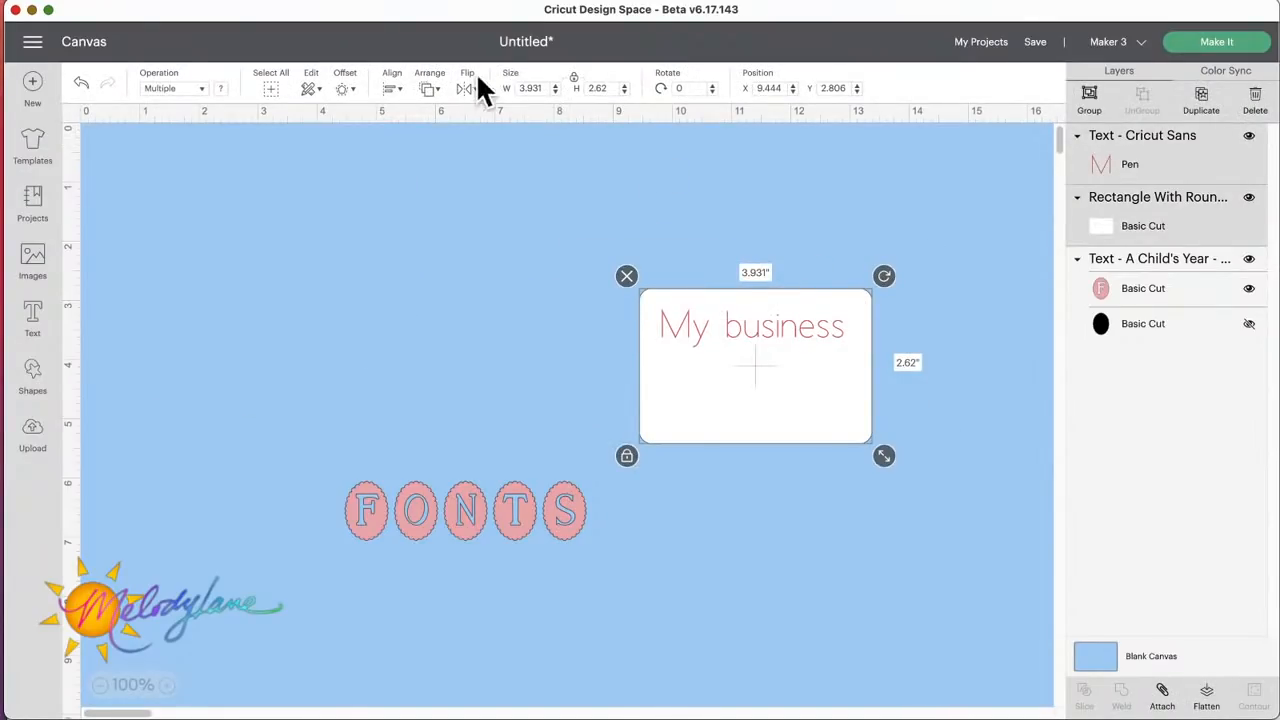
{"action": "left_click", "coordinate": [394, 88]}
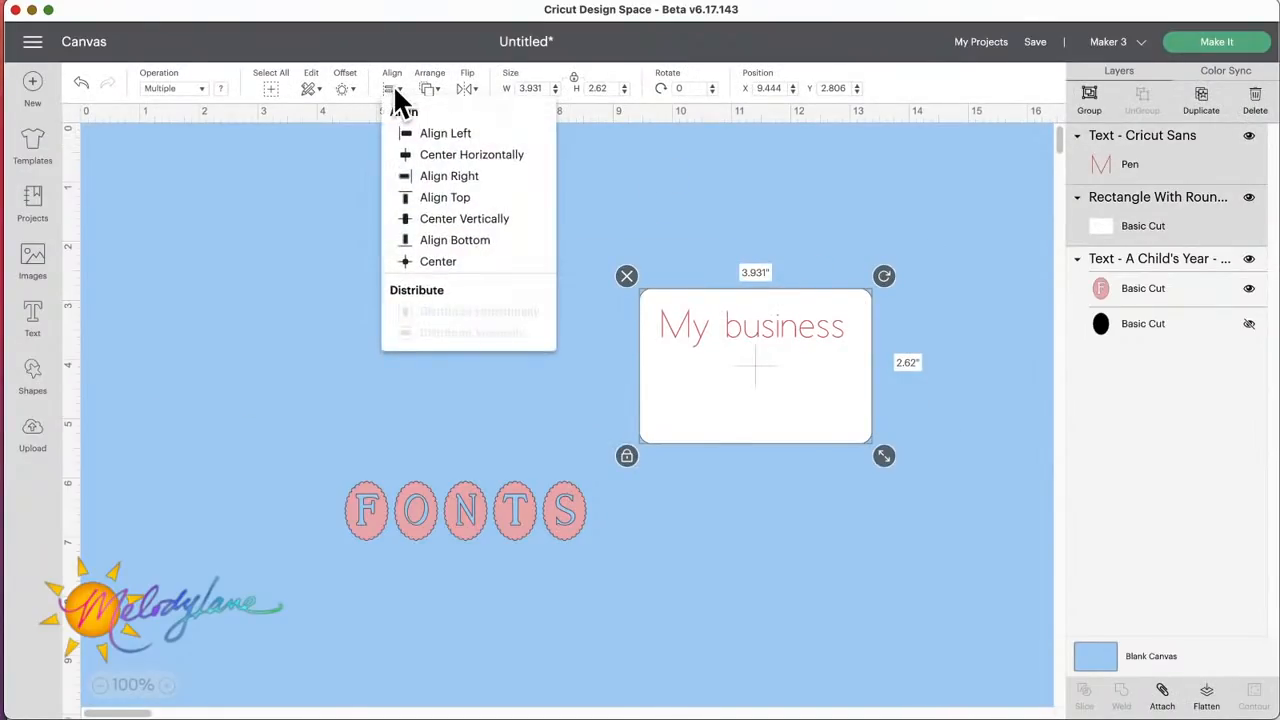
{"action": "left_click", "coordinate": [450, 156]}
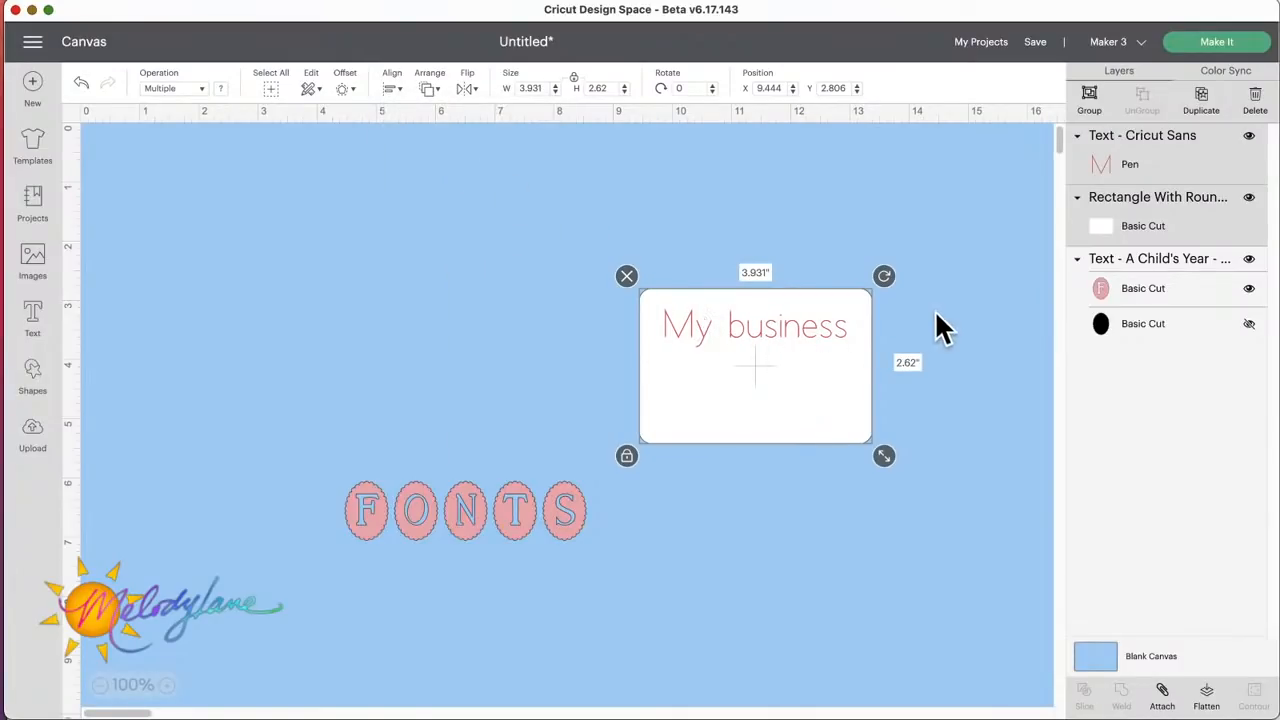
{"action": "left_click", "coordinate": [1162, 690]}
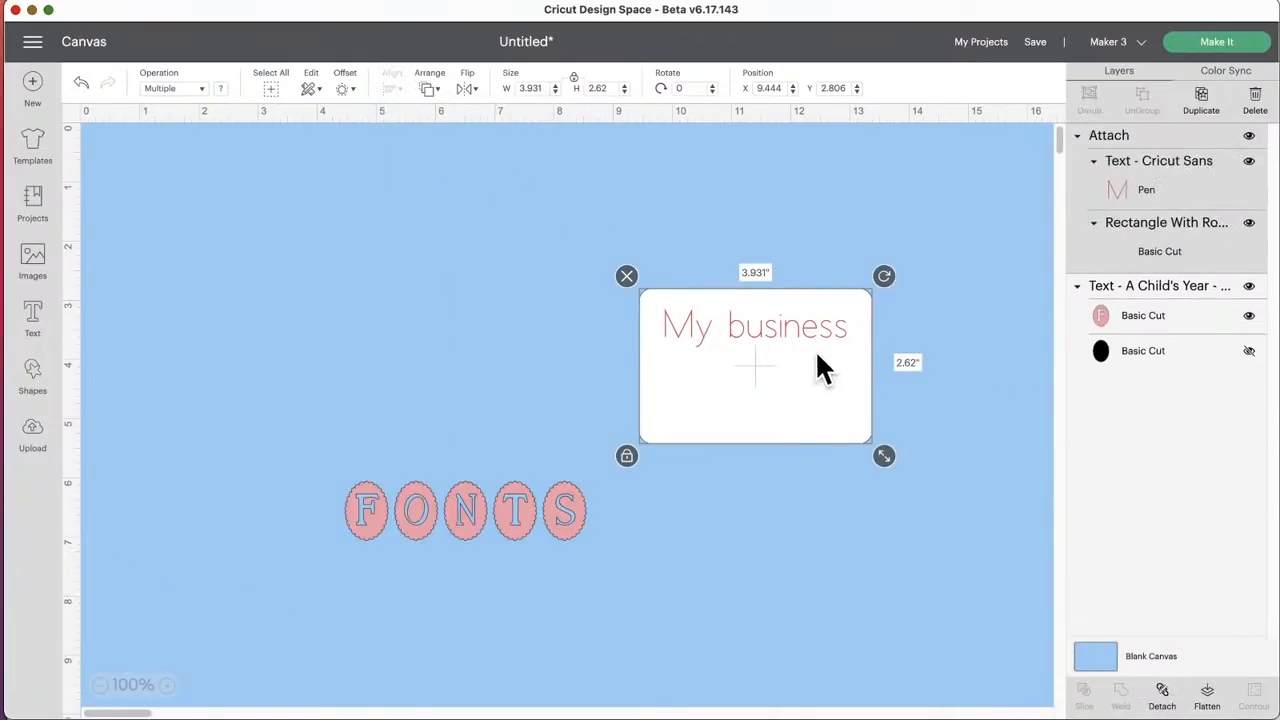
{"action": "mouse_move", "coordinate": [816, 362]}
{"action": "left_mouse_down"}
{"action": "mouse_move", "coordinate": [816, 388]}
{"action": "mouse_move", "coordinate": [811, 346]}
{"action": "left_mouse_up"}
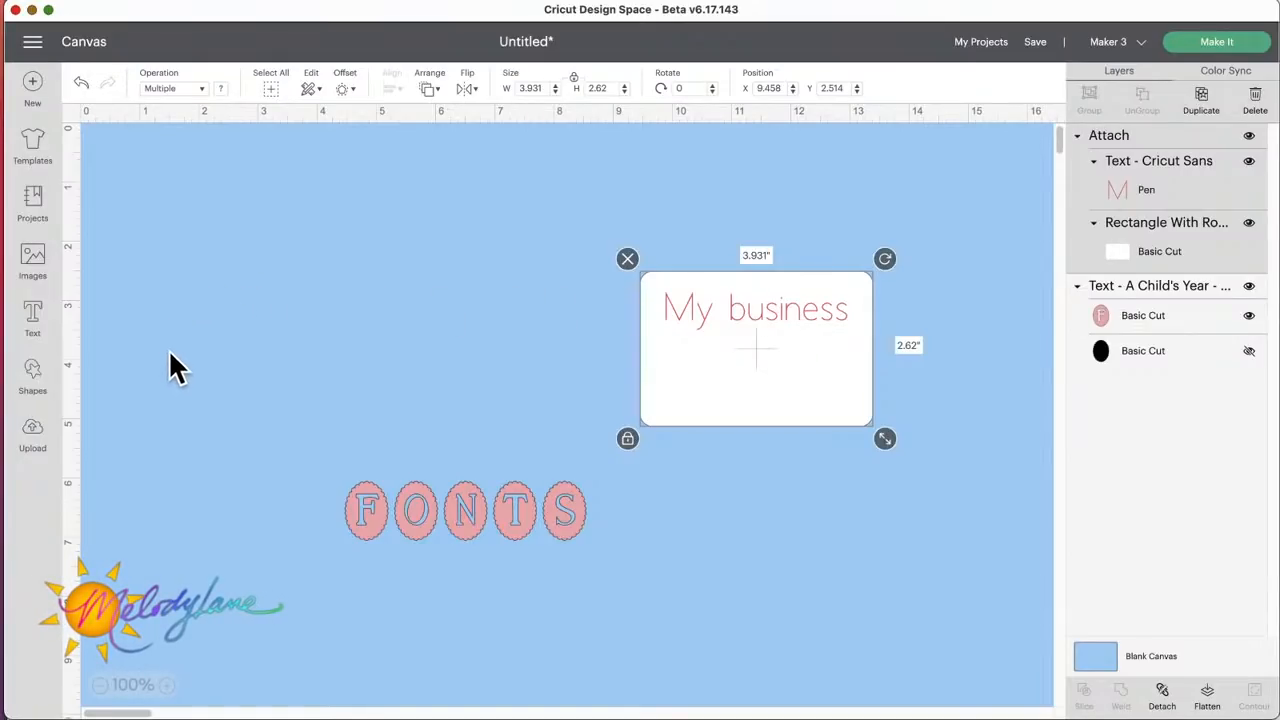
{"action": "left_click", "coordinate": [33, 376]}
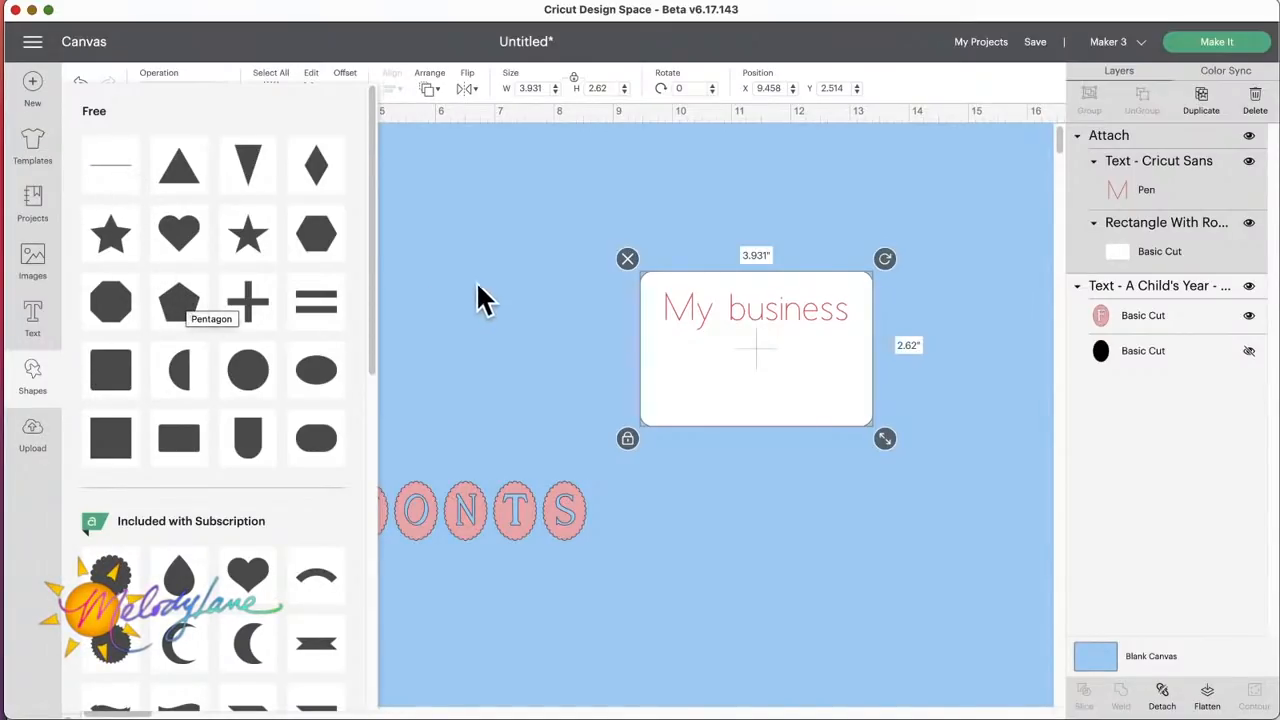
{"action": "left_click", "coordinate": [533, 277]}
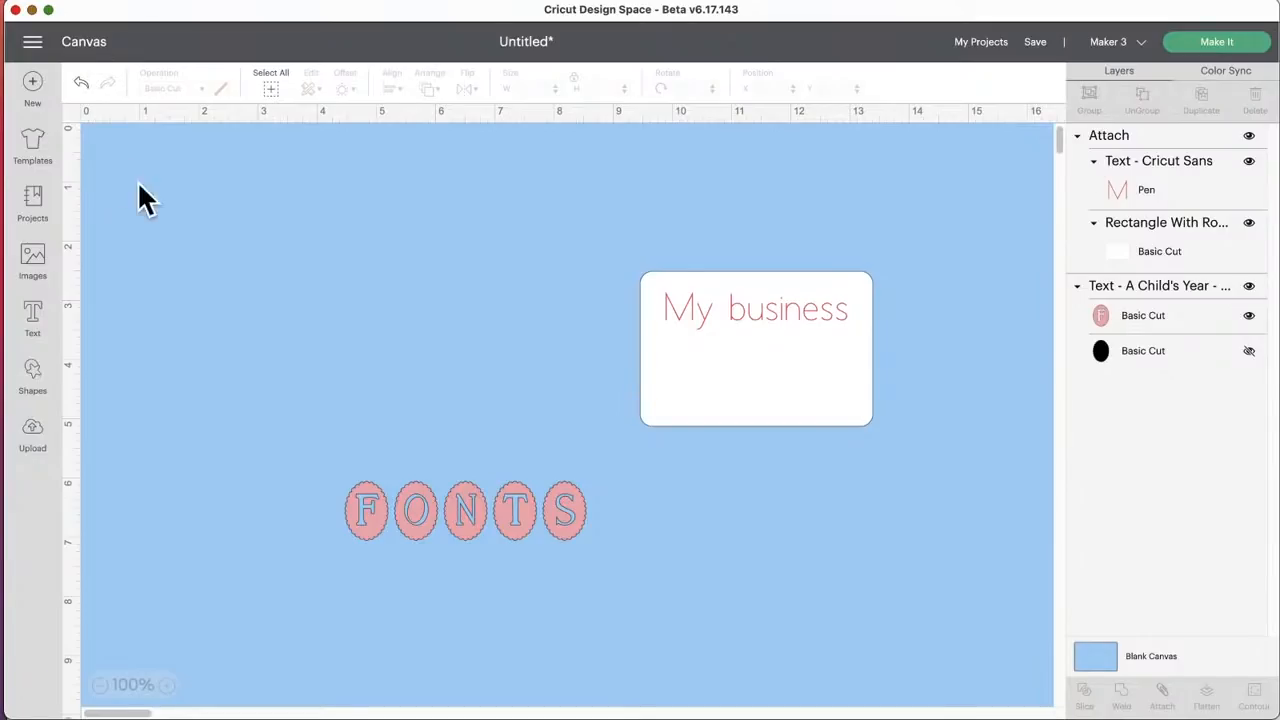
Step: Add the text "Merry Christmas" on two lines and place it between the "FONTS" text and the canvas's upper edge
{"action": "left_click", "coordinate": [36, 322]}
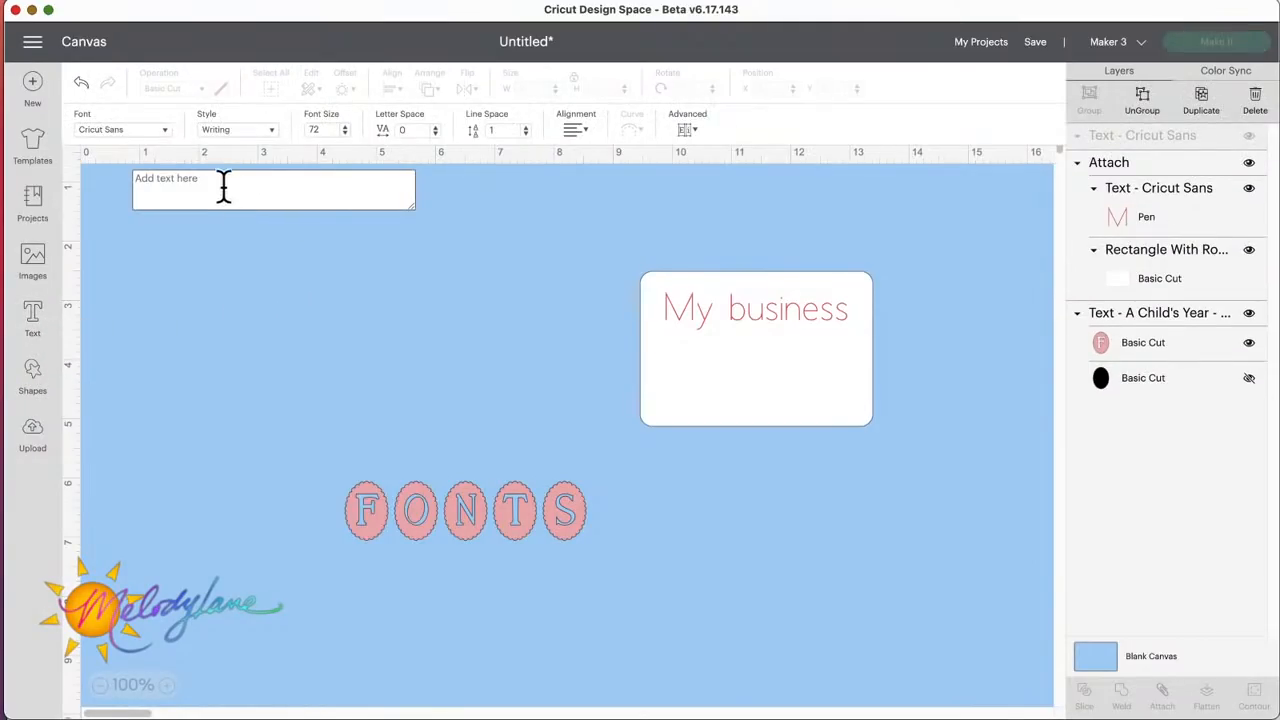
{"action": "type", "text": "Merry"}
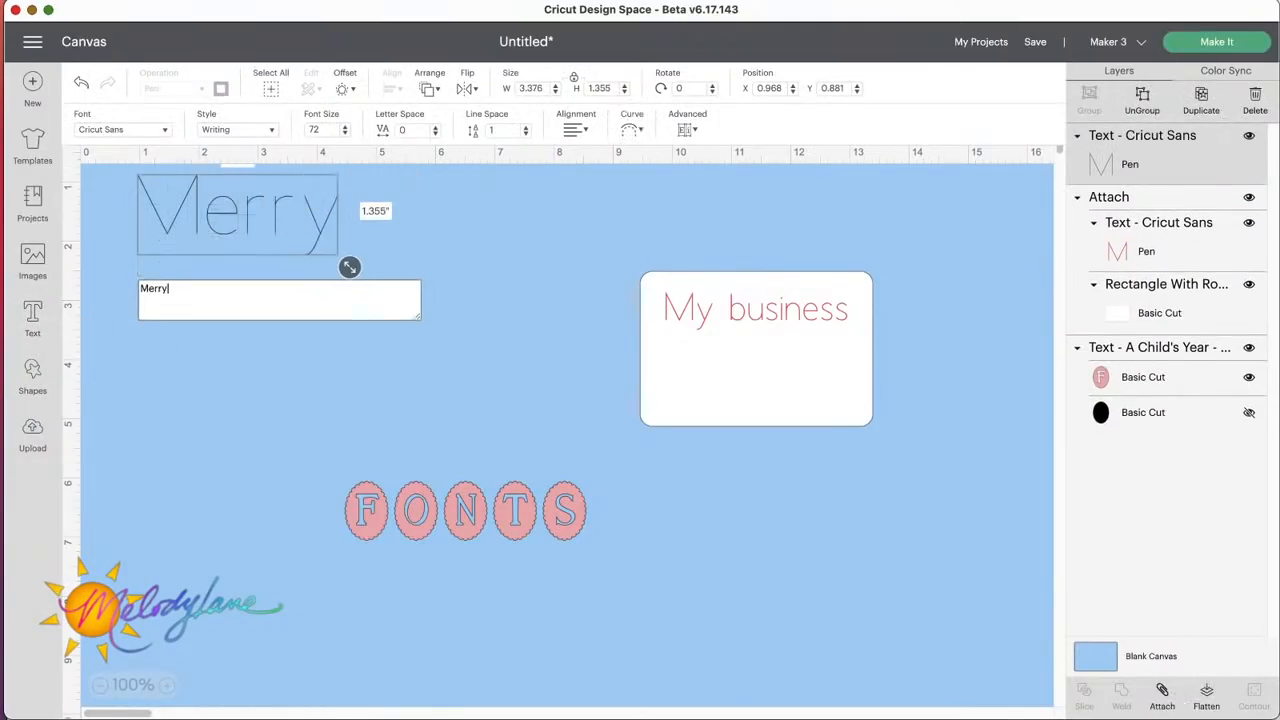
{"action": "key", "text": "Return"}
{"action": "type", "text": "Ch"}
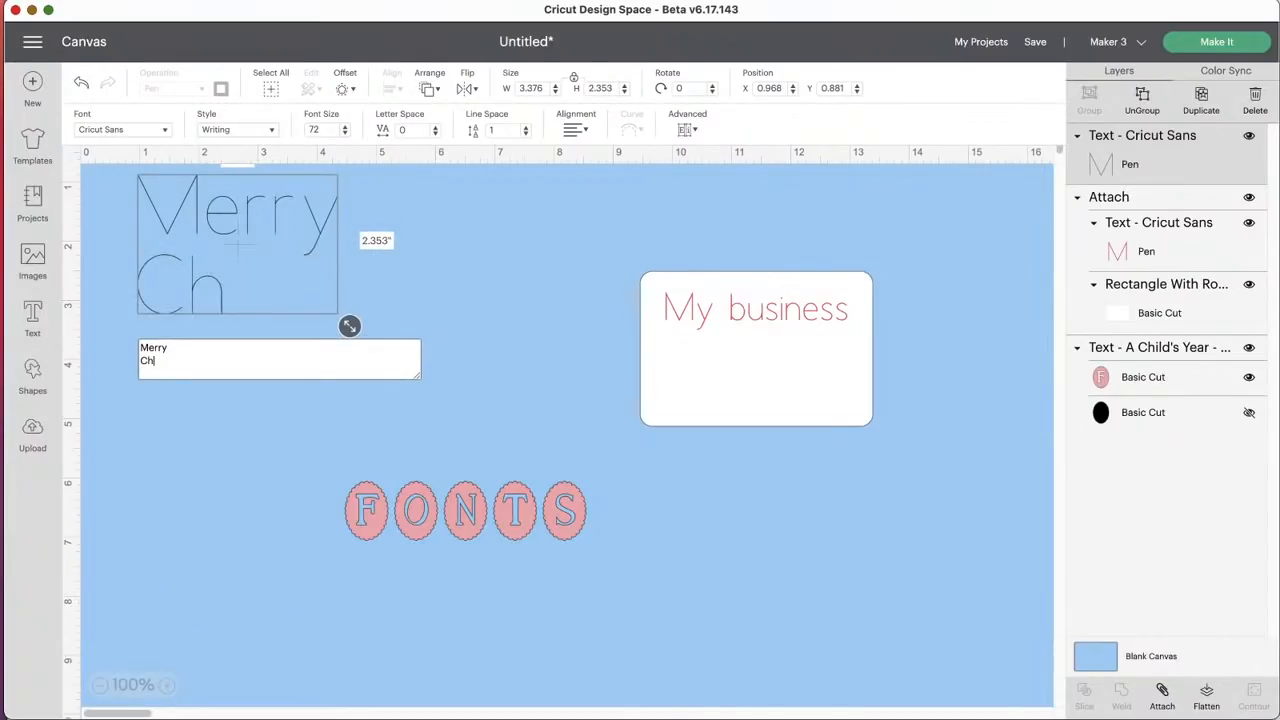
{"action": "type", "text": "ristmas"}
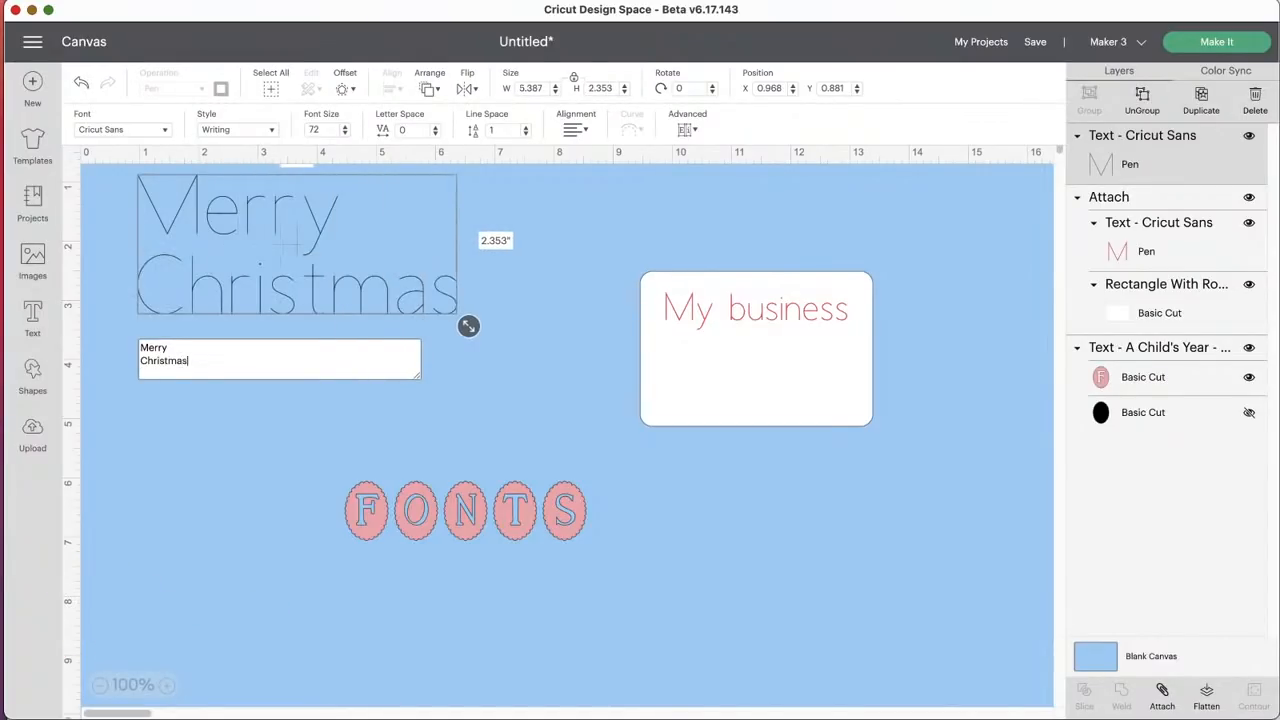
{"action": "left_click", "coordinate": [315, 288]}
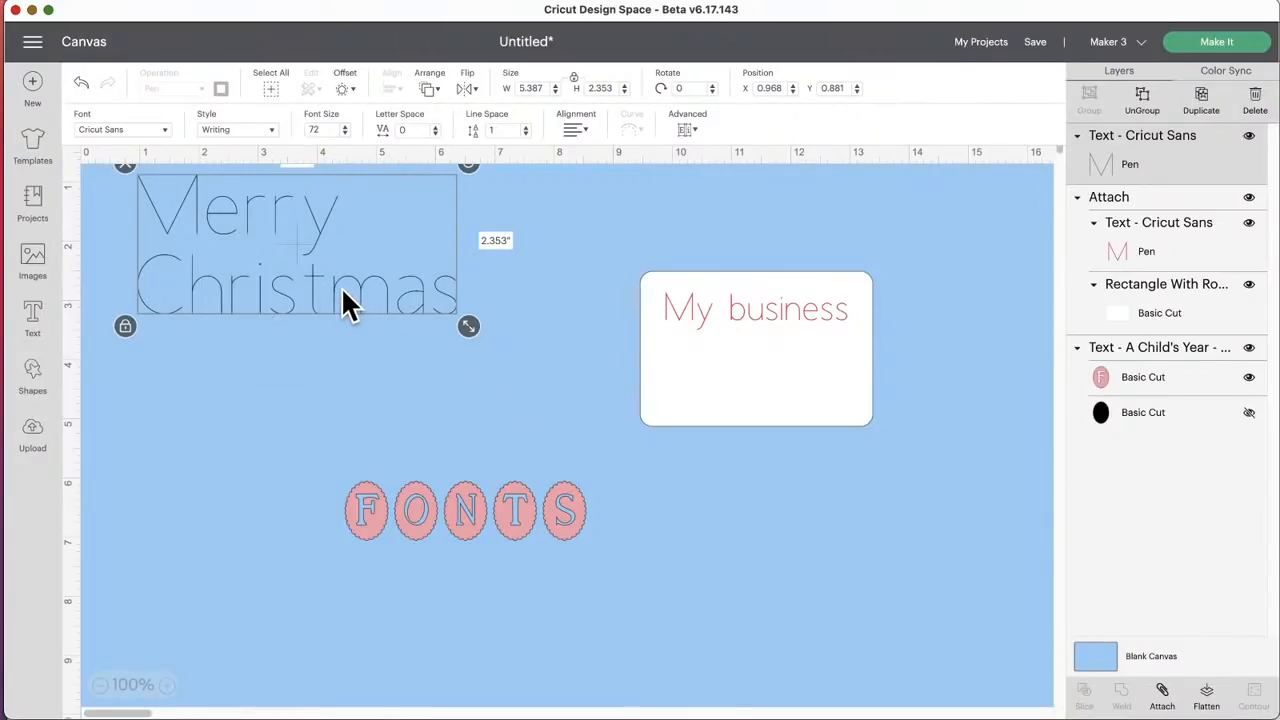
{"action": "left_click_drag", "start_coordinate": [341, 287], "coordinate": [420, 378]}
Step: Change the blank canvas color to white
{"action": "left_click", "coordinate": [1118, 680]}
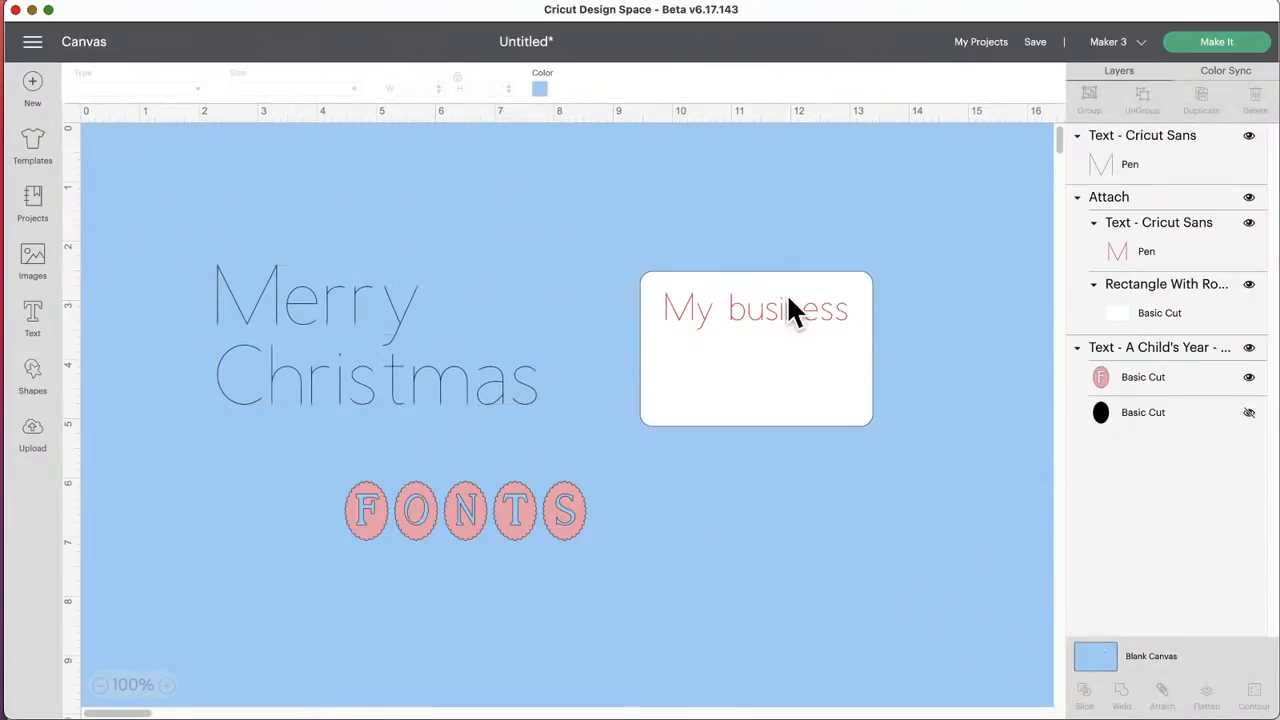
{"action": "left_click", "coordinate": [540, 89]}
{"action": "left_click", "coordinate": [598, 148]}
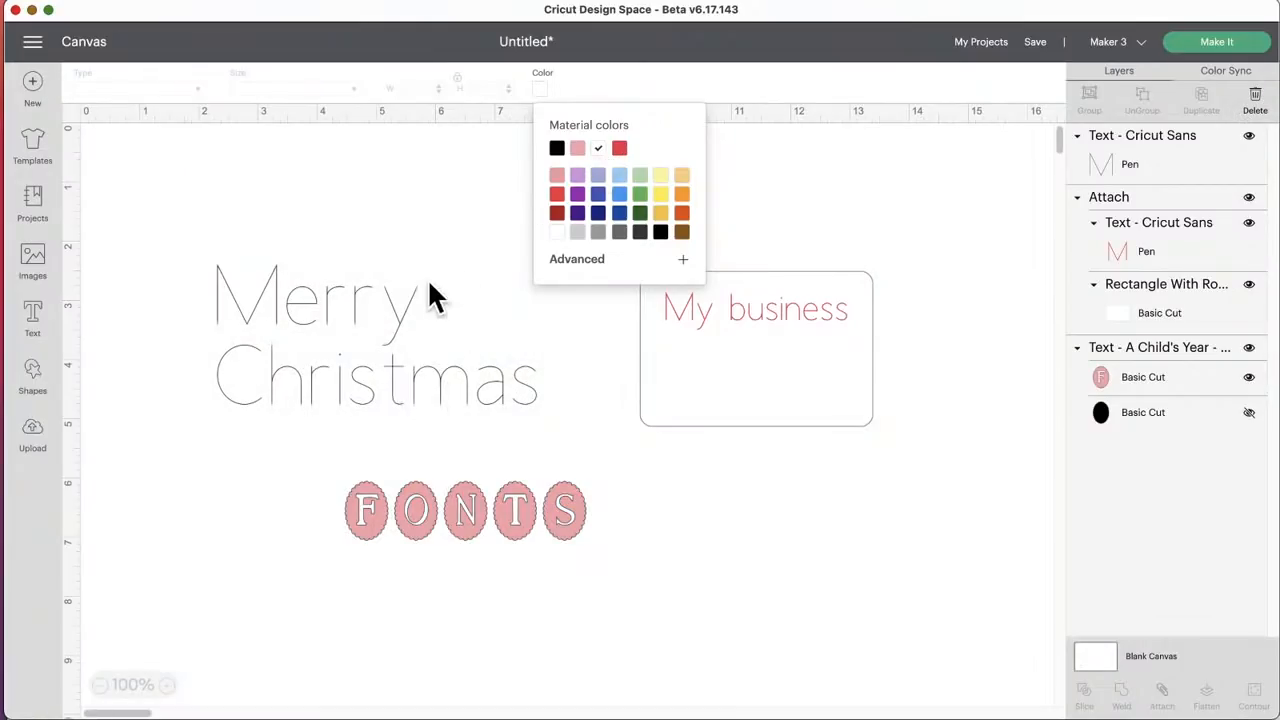
Step: Set the "Merry Christmas" text's Fine Point (0.4mm) pen to a red color
{"action": "left_click", "coordinate": [321, 309]}
{"action": "mouse_move", "coordinate": [326, 311]}
{"action": "left_mouse_down"}
{"action": "mouse_move", "coordinate": [349, 306]}
{"action": "mouse_move", "coordinate": [305, 307]}
{"action": "left_mouse_up"}
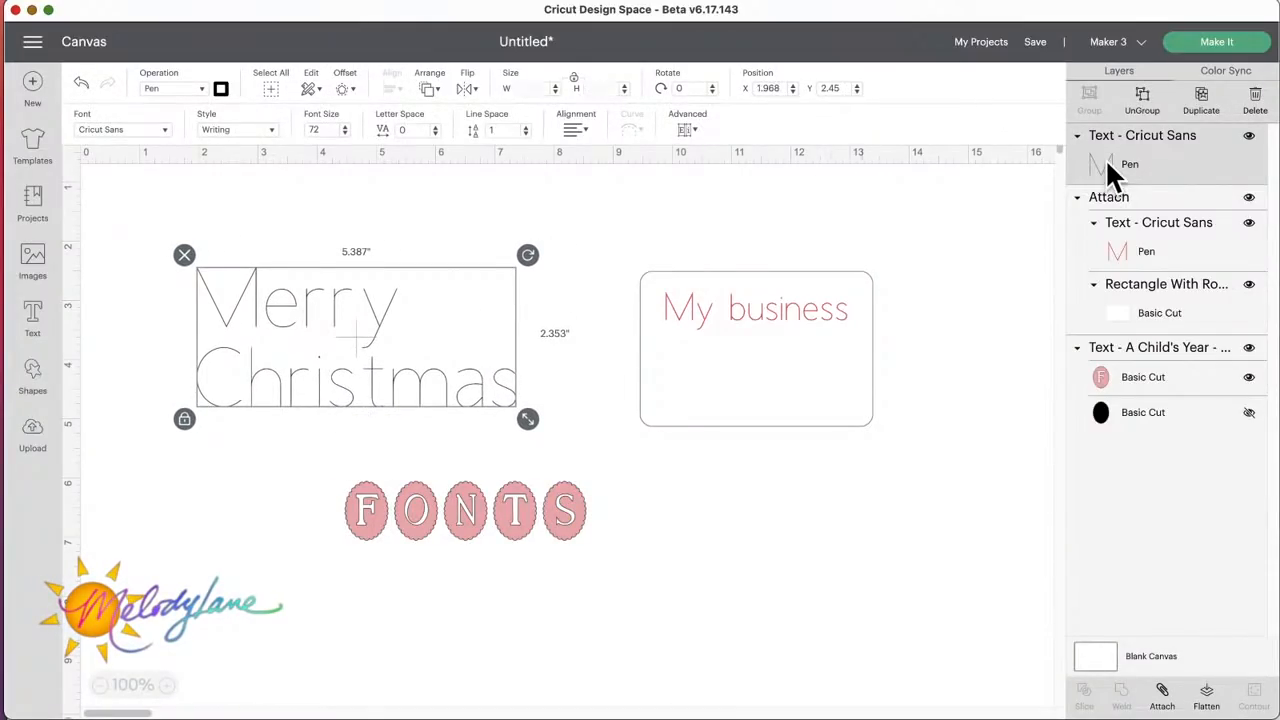
{"action": "left_click", "coordinate": [222, 90]}
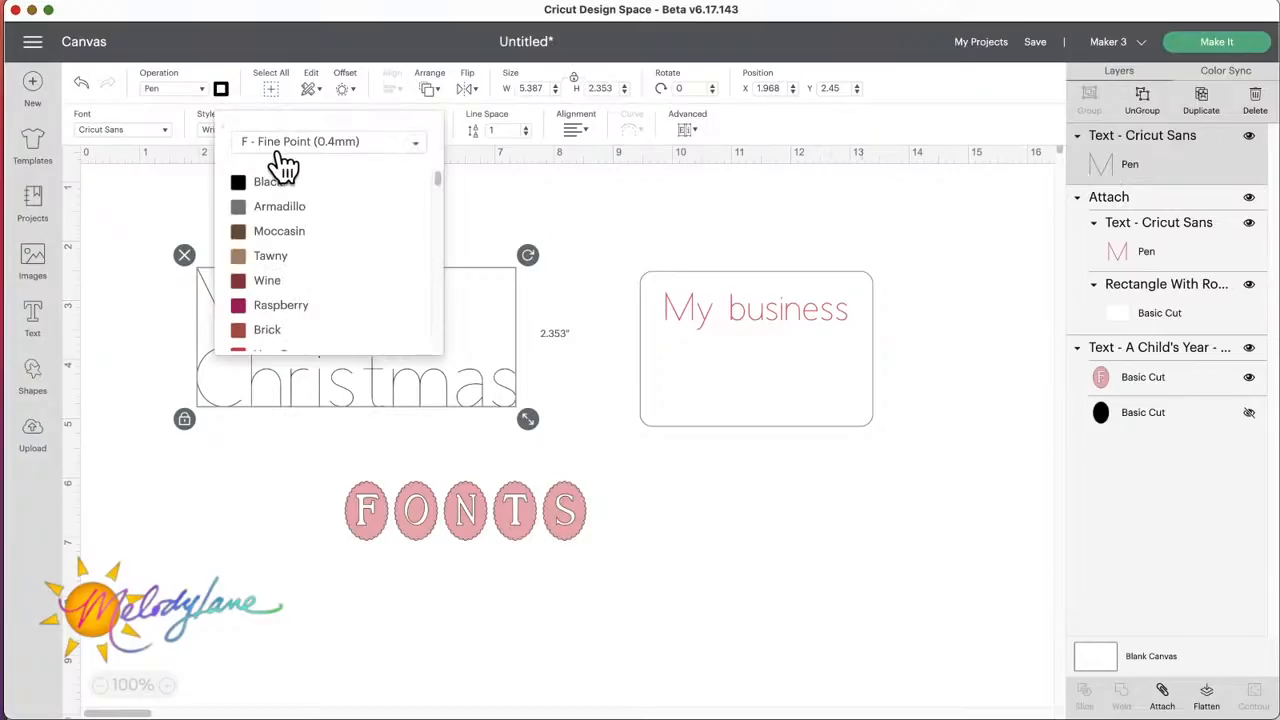
{"action": "scroll", "coordinate": [298, 318], "scroll_direction": "down", "scroll_amount": 4}
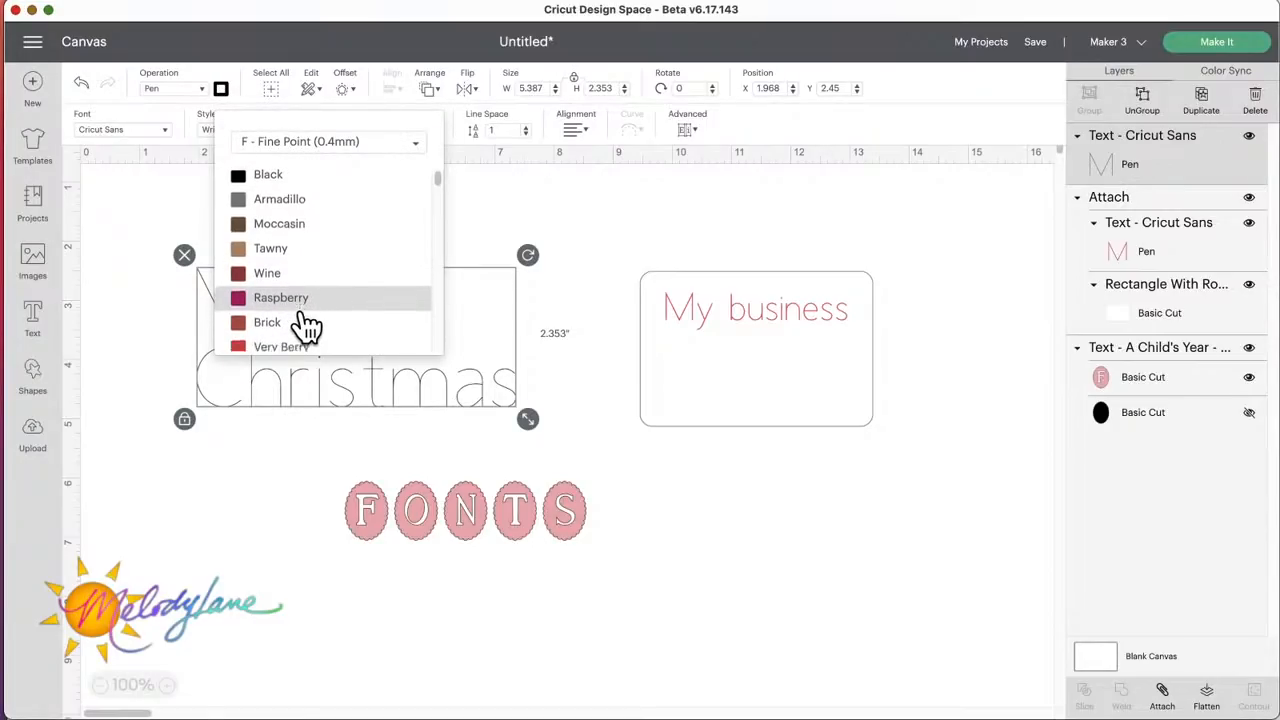
{"action": "left_click", "coordinate": [278, 276]}
{"action": "left_click", "coordinate": [553, 197]}
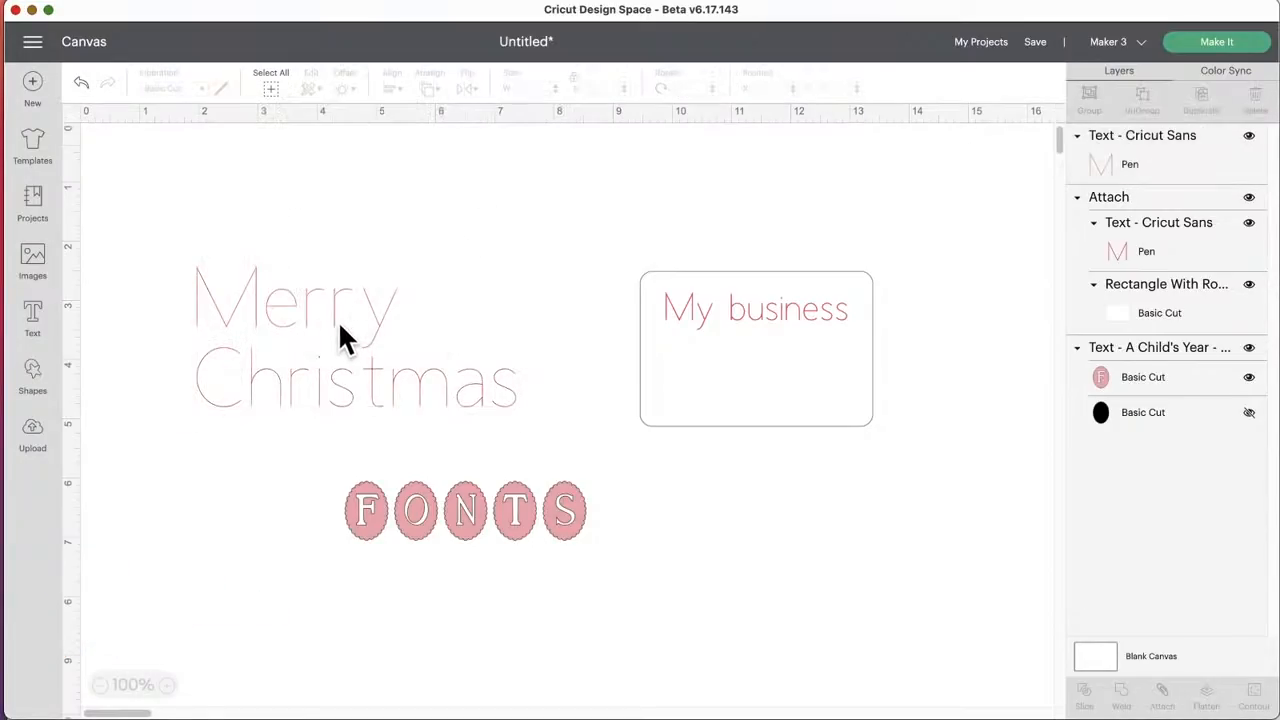
Step: Shift the "Merry Christmas" text slightly and ungroup it to lines, so "Merry" and "Christmas" can be selected separately
{"action": "left_click_drag", "start_coordinate": [338, 320], "coordinate": [348, 315]}
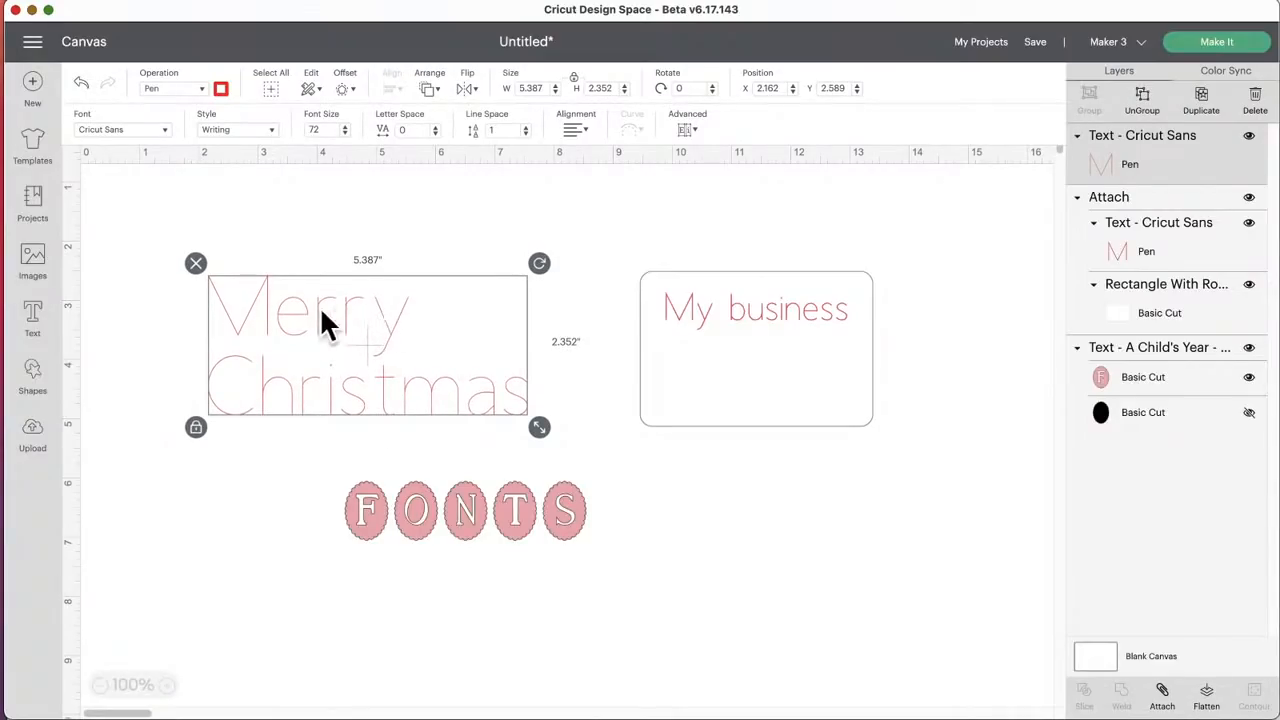
{"action": "left_click", "coordinate": [682, 132]}
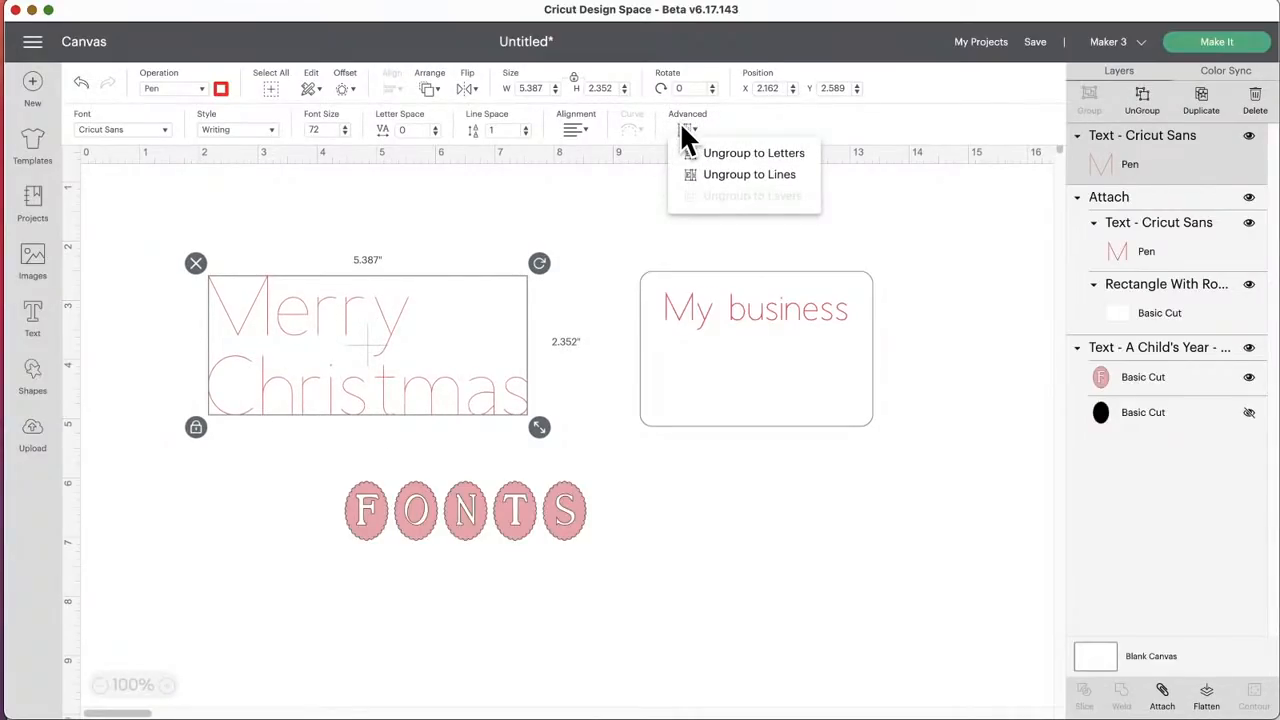
{"action": "left_click", "coordinate": [765, 178]}
{"action": "left_click", "coordinate": [280, 310]}
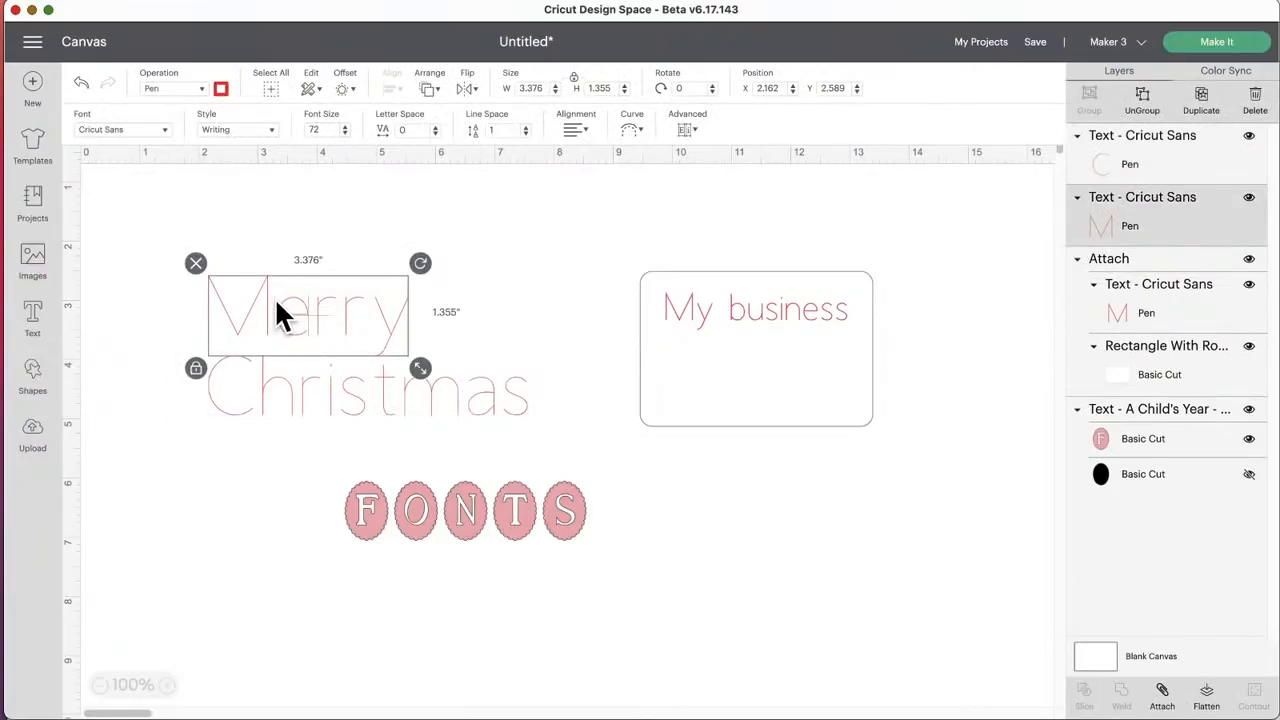
{"action": "left_click", "coordinate": [296, 396]}
Step: Set the "Merry" line's pen to GG - Glitter Gel (0.8mm) in Green
{"action": "left_click", "coordinate": [312, 333]}
{"action": "left_click", "coordinate": [222, 90]}
{"action": "left_click", "coordinate": [325, 148]}
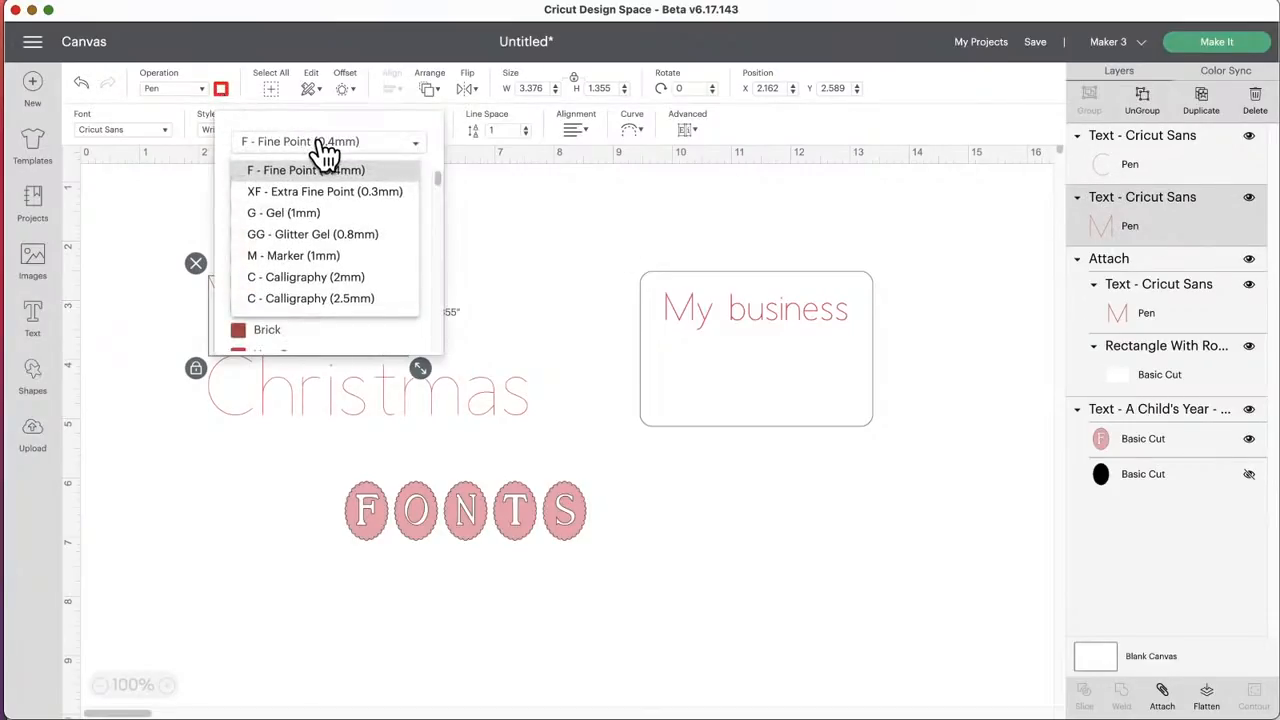
{"action": "left_click", "coordinate": [303, 236]}
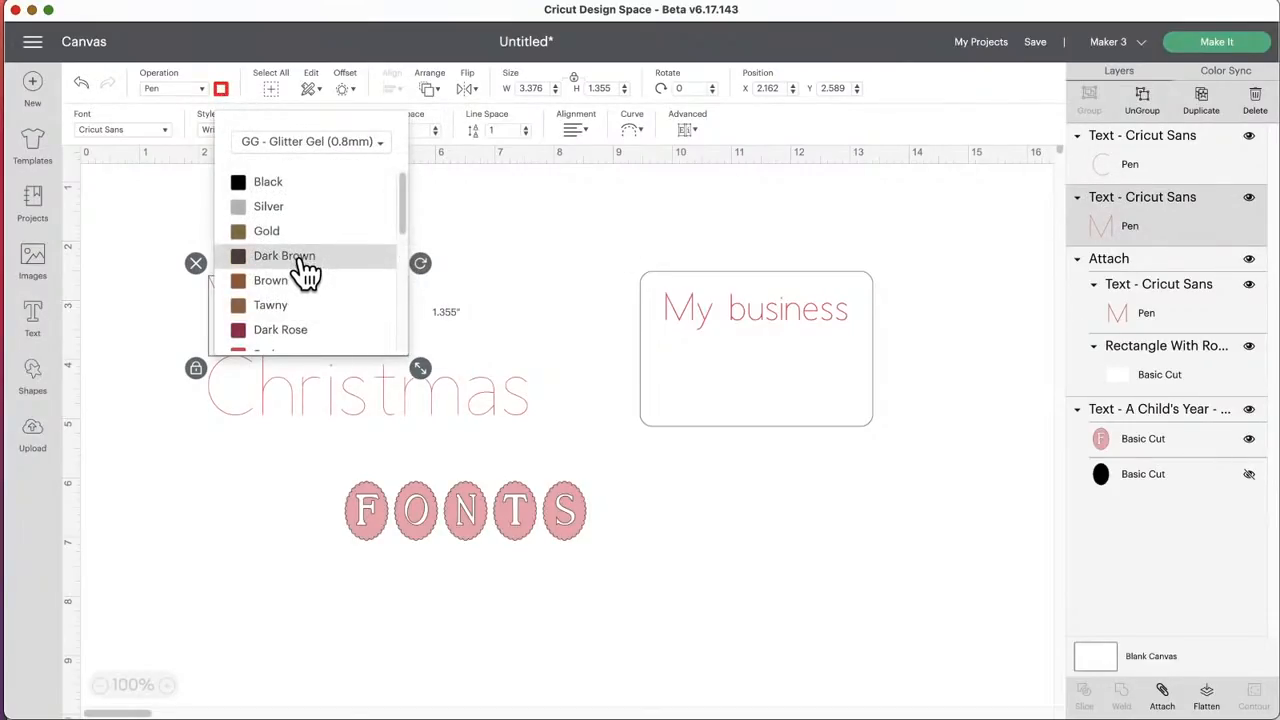
{"action": "scroll", "coordinate": [305, 262], "scroll_direction": "down", "scroll_amount": 3}
{"action": "scroll", "coordinate": [305, 272], "scroll_direction": "down", "scroll_amount": 2}
{"action": "left_click", "coordinate": [277, 237]}
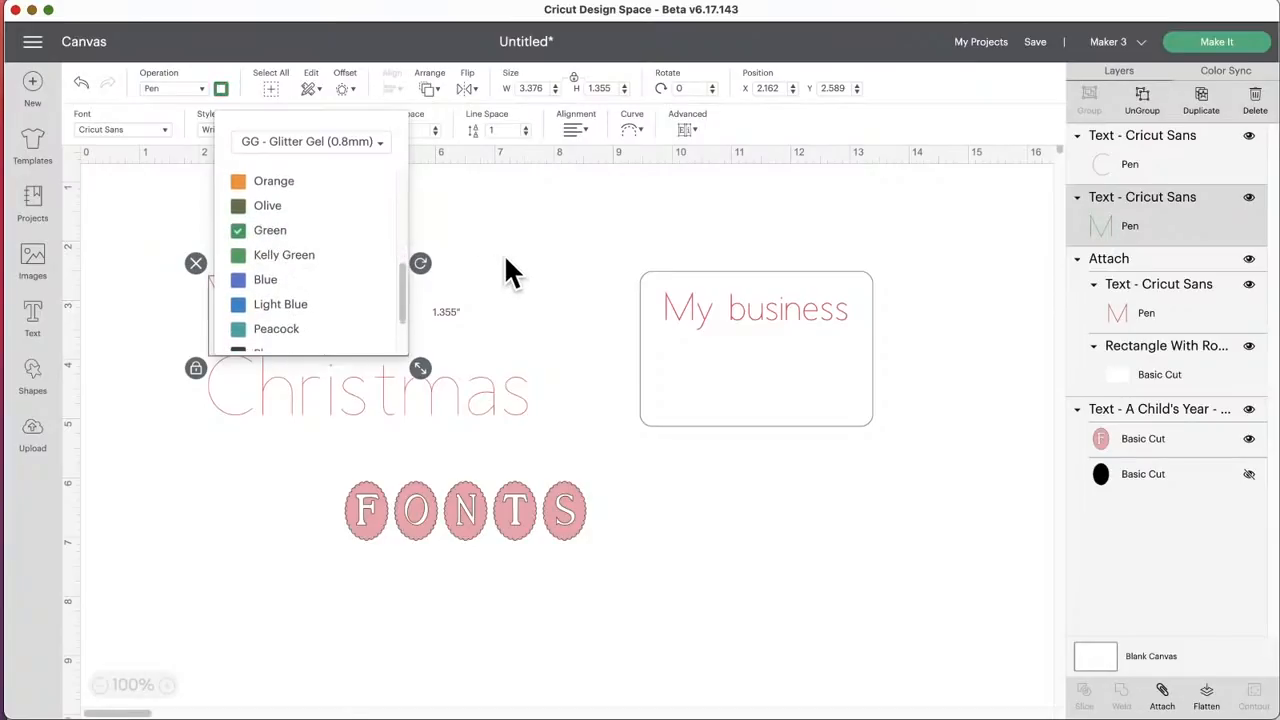
Step: Select the "Merry" and "Christmas" lines together and center them horizontally on each other
{"action": "left_click", "coordinate": [504, 254]}
{"action": "left_click_drag", "start_coordinate": [296, 307], "coordinate": [272, 286]}
{"action": "left_click", "coordinate": [305, 232]}
{"action": "left_click", "coordinate": [260, 237]}
{"action": "left_click_drag", "start_coordinate": [248, 216], "coordinate": [392, 412]}
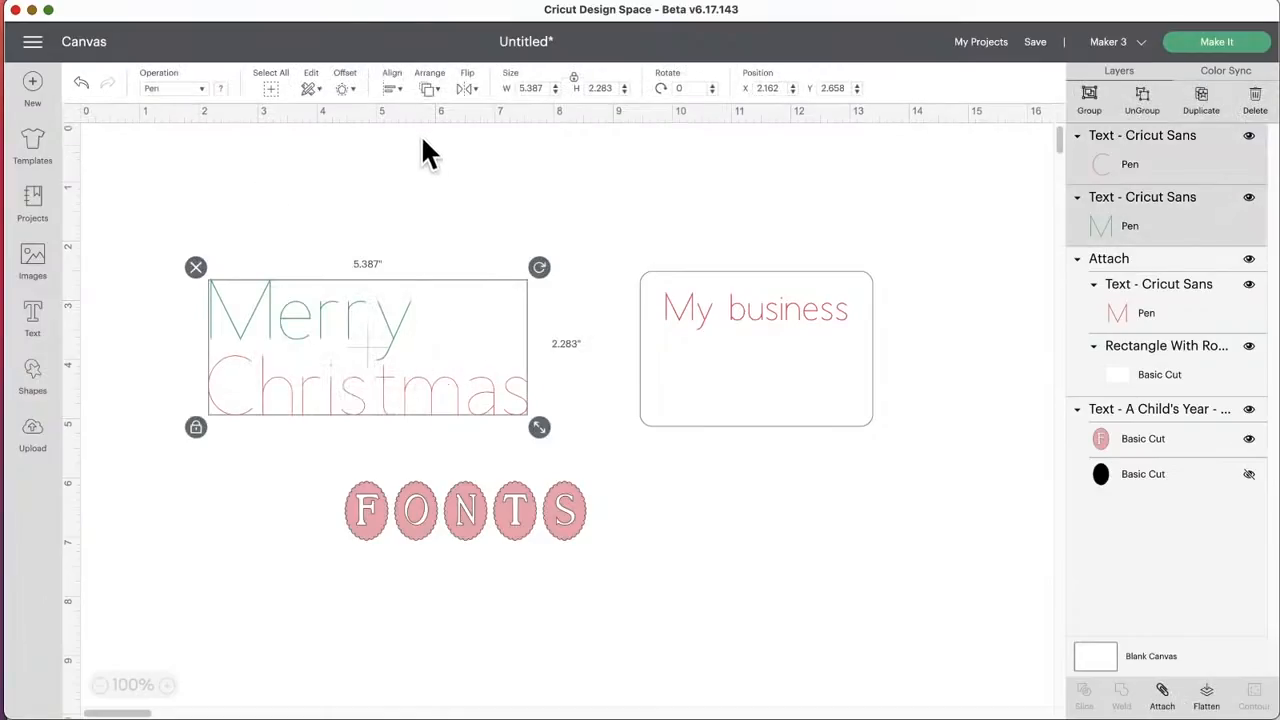
{"action": "left_click", "coordinate": [393, 90]}
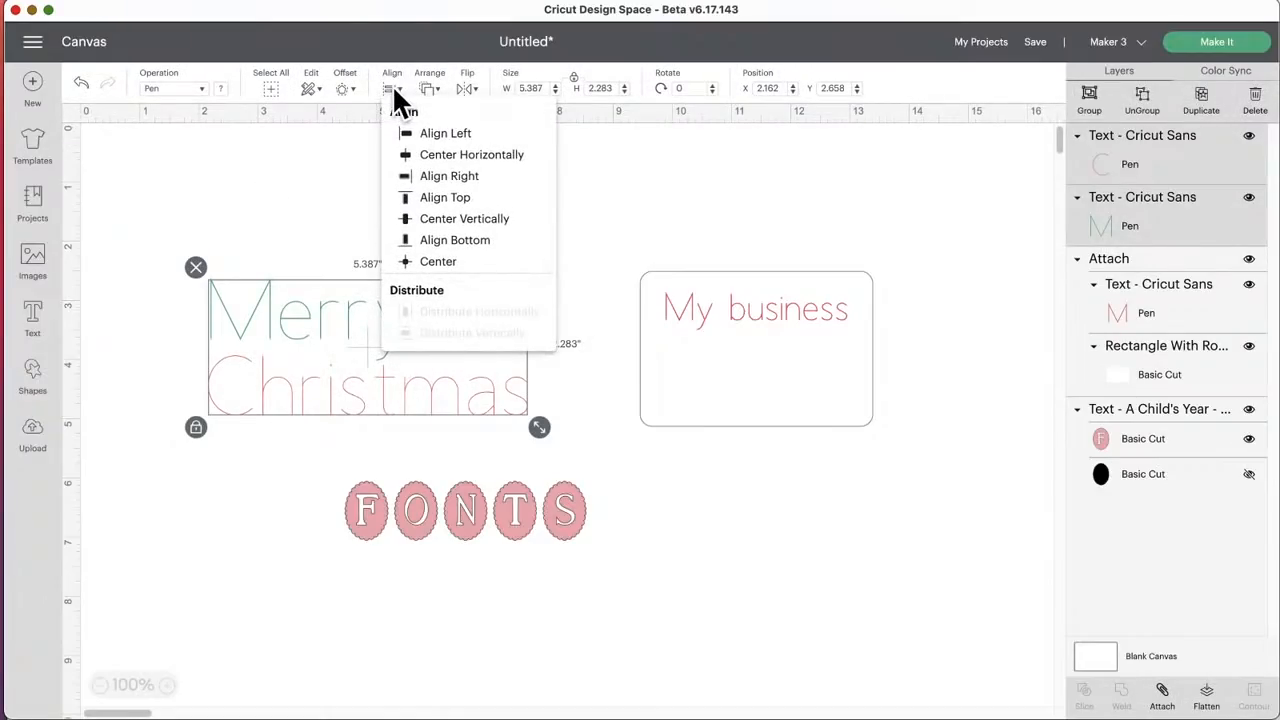
{"action": "left_click", "coordinate": [476, 157]}
{"action": "left_click", "coordinate": [323, 200]}
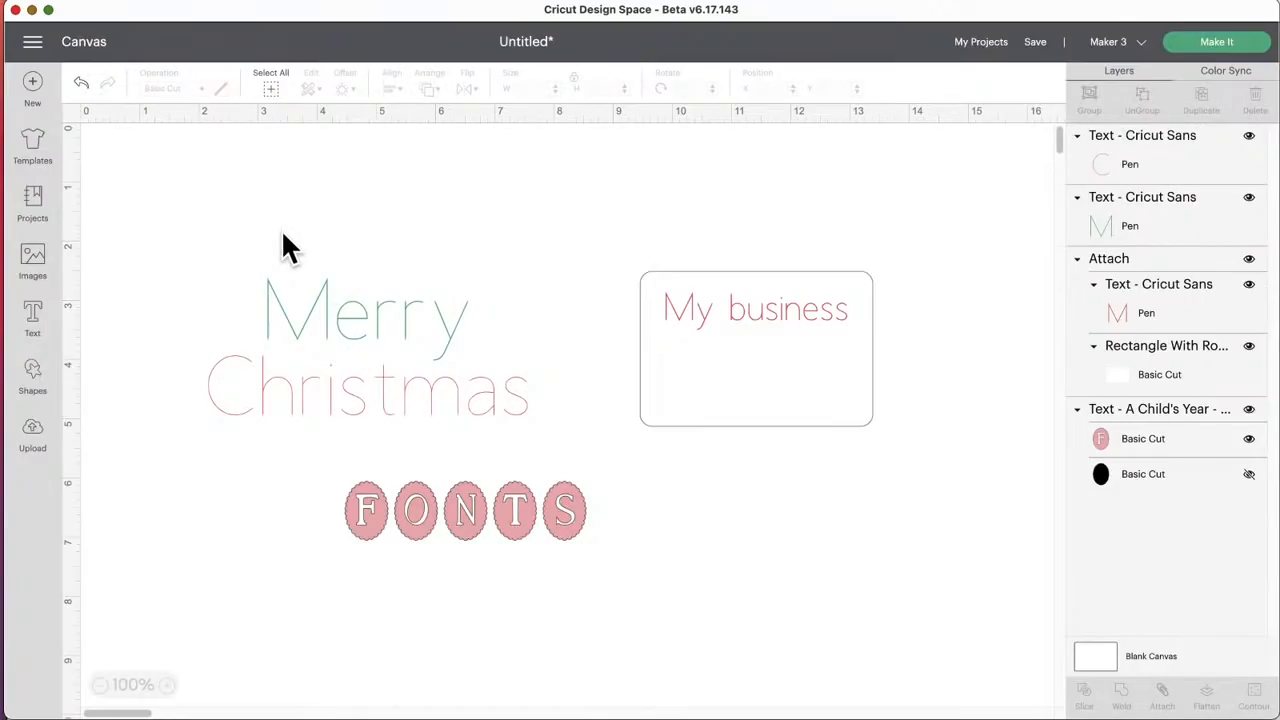
Step: Nudge "Merry" slightly and change the style of both "Merry" and "Christmas" from Writing to Regular
{"action": "left_click_drag", "start_coordinate": [305, 285], "coordinate": [310, 297]}
{"action": "left_click", "coordinate": [266, 129]}
{"action": "left_click", "coordinate": [250, 153]}
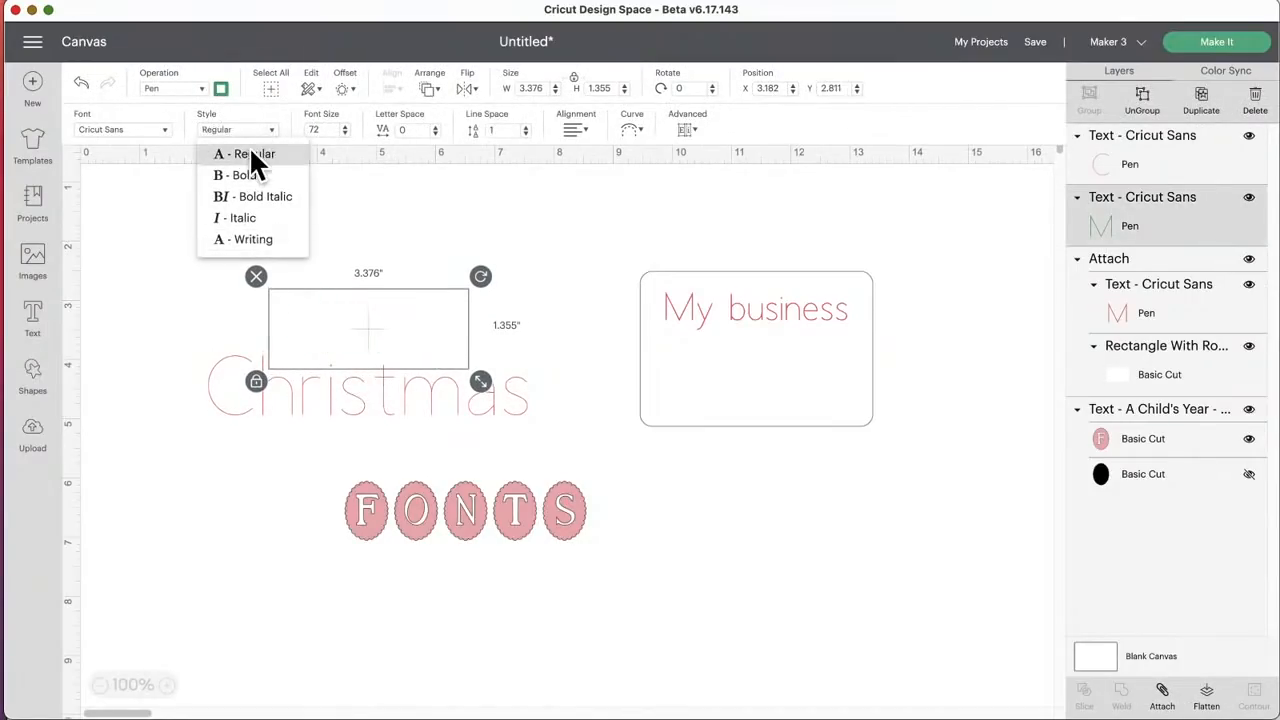
{"action": "left_click", "coordinate": [335, 400]}
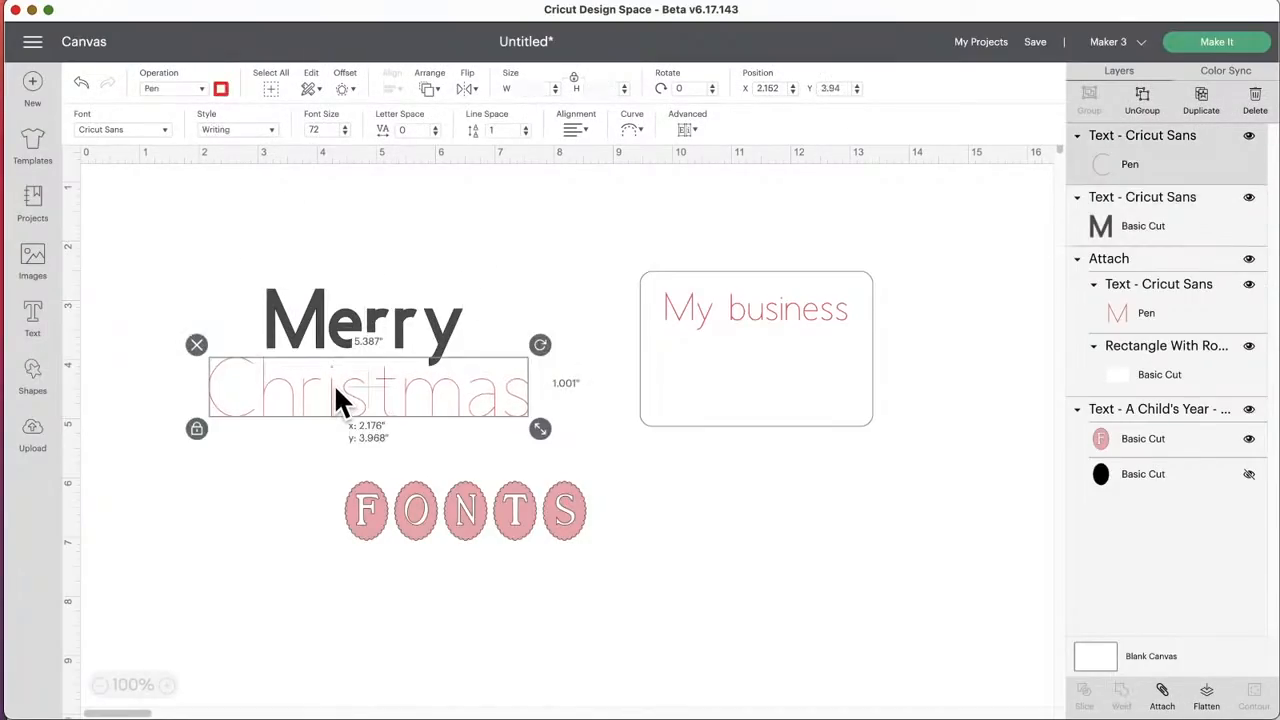
{"action": "left_click", "coordinate": [270, 130]}
{"action": "left_click", "coordinate": [265, 150]}
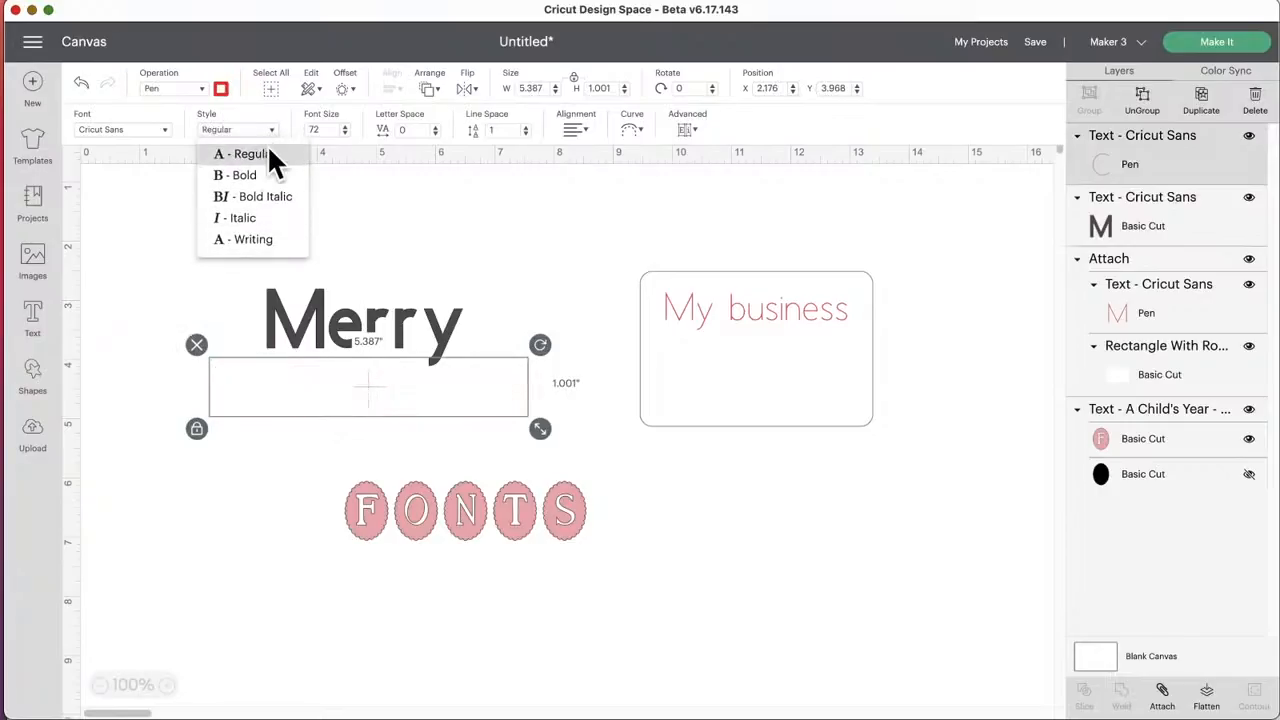
Step: Set the material color of "Merry" to green and of "Christmas" to red
{"action": "left_click", "coordinate": [315, 297]}
{"action": "left_click", "coordinate": [221, 88]}
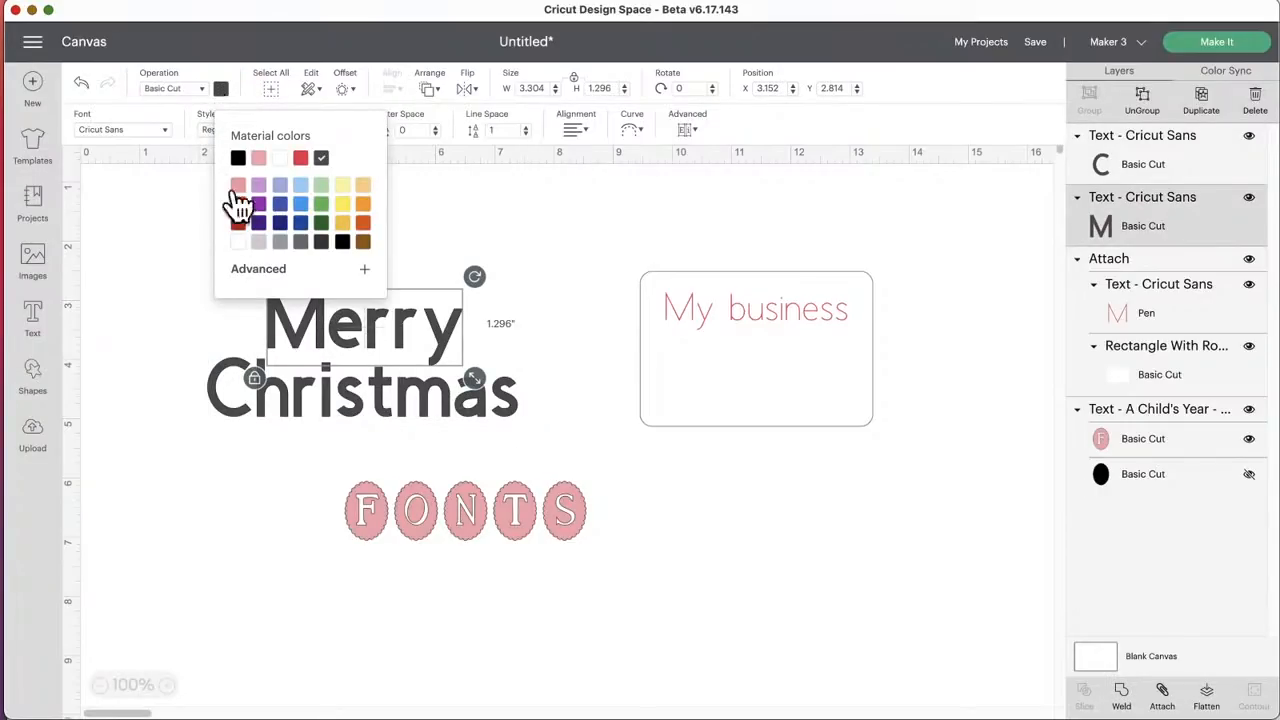
{"action": "left_click", "coordinate": [320, 205]}
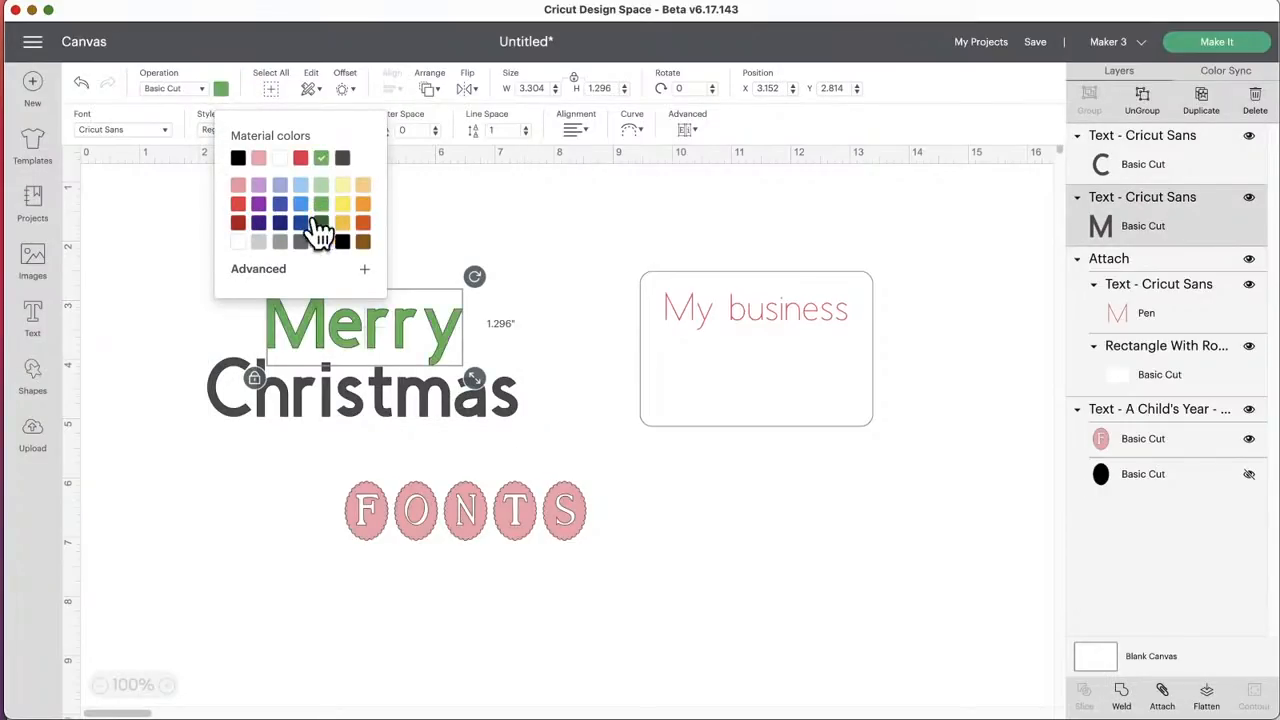
{"action": "left_click", "coordinate": [280, 395]}
{"action": "left_click", "coordinate": [221, 88]}
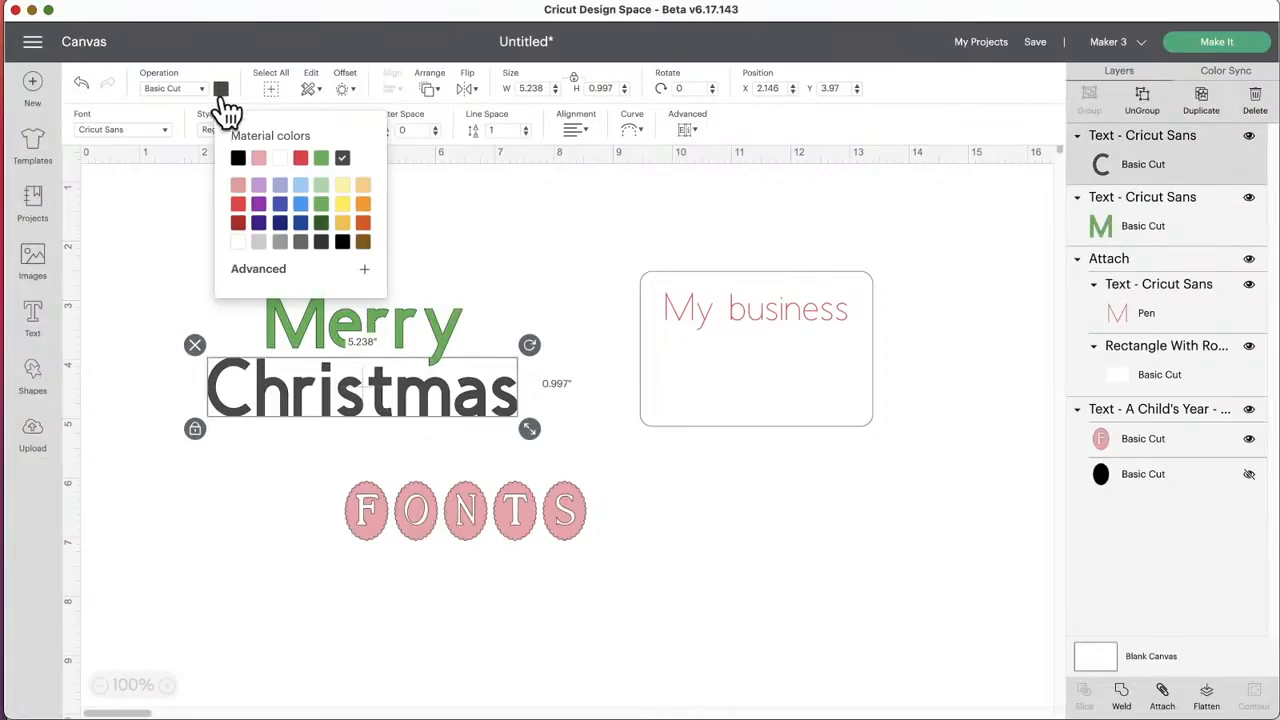
{"action": "left_click", "coordinate": [300, 158]}
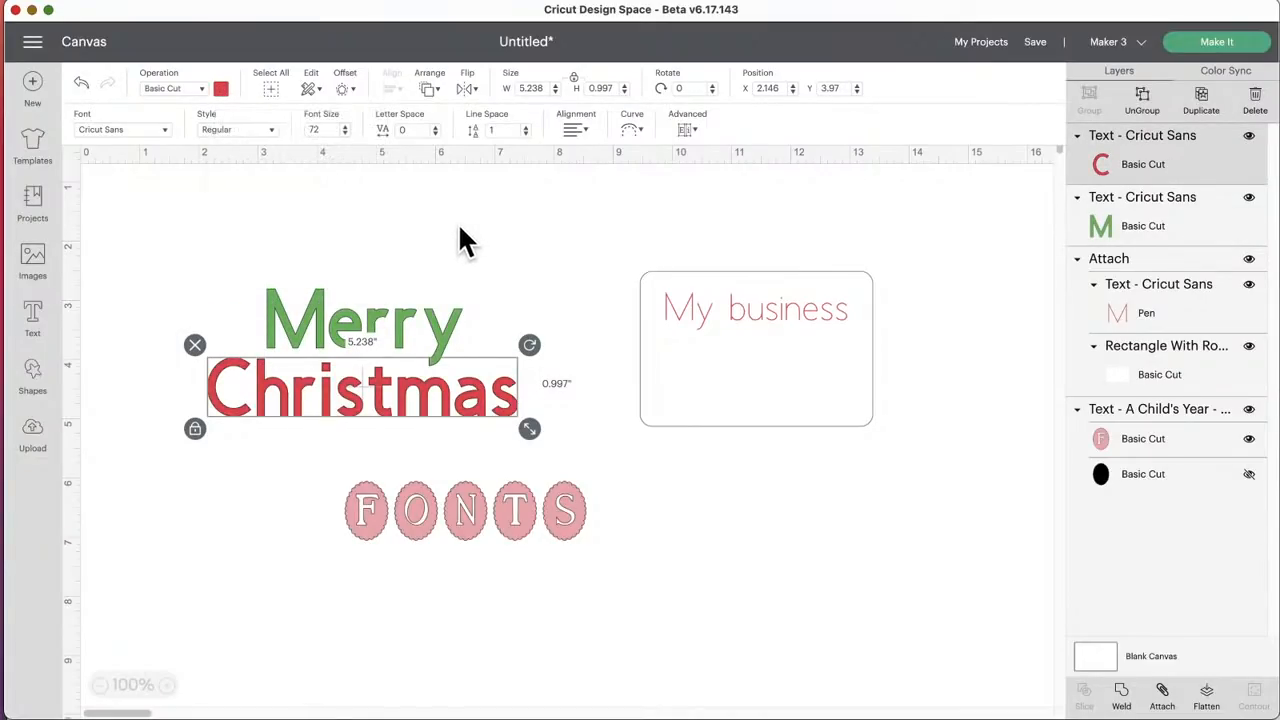
{"action": "left_click", "coordinate": [371, 240]}
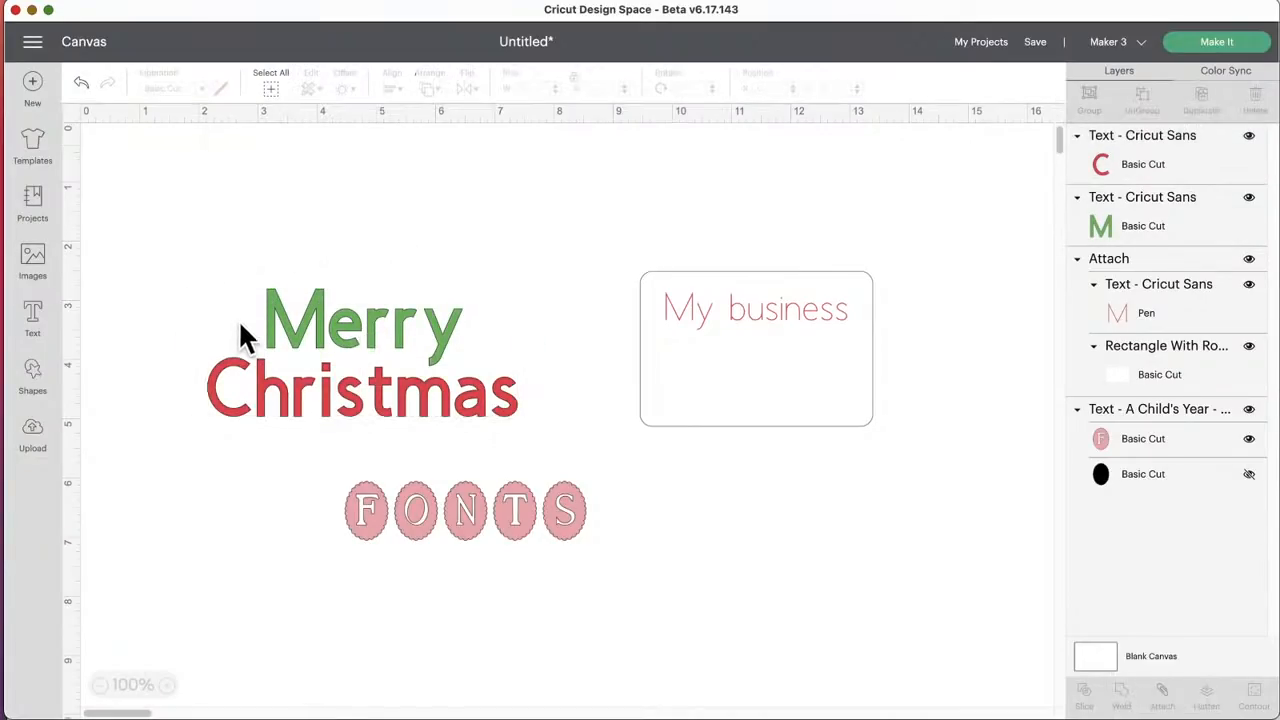
Step: Try attaching the "Merry" and "Christmas" lines to each other, and undo the attachment
{"action": "left_click", "coordinate": [350, 319]}
{"action": "left_click", "coordinate": [306, 237]}
{"action": "left_click_drag", "start_coordinate": [176, 243], "coordinate": [541, 453]}
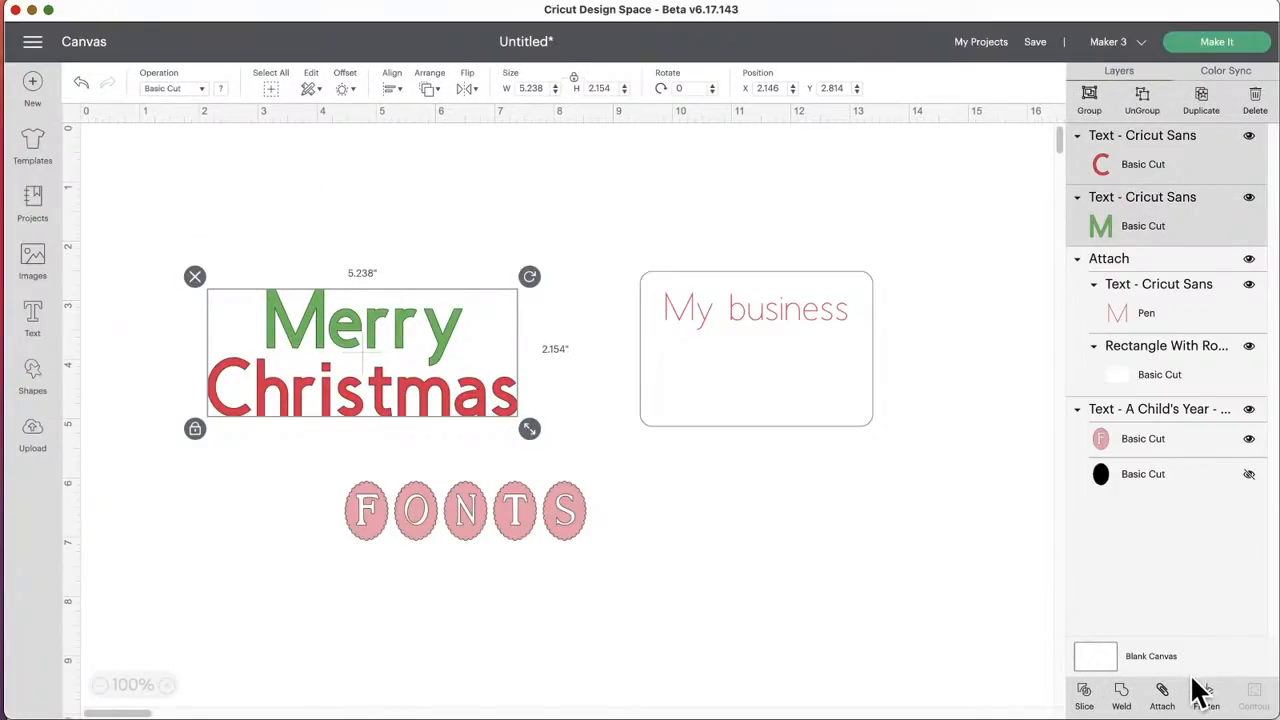
{"action": "left_click", "coordinate": [1163, 697]}
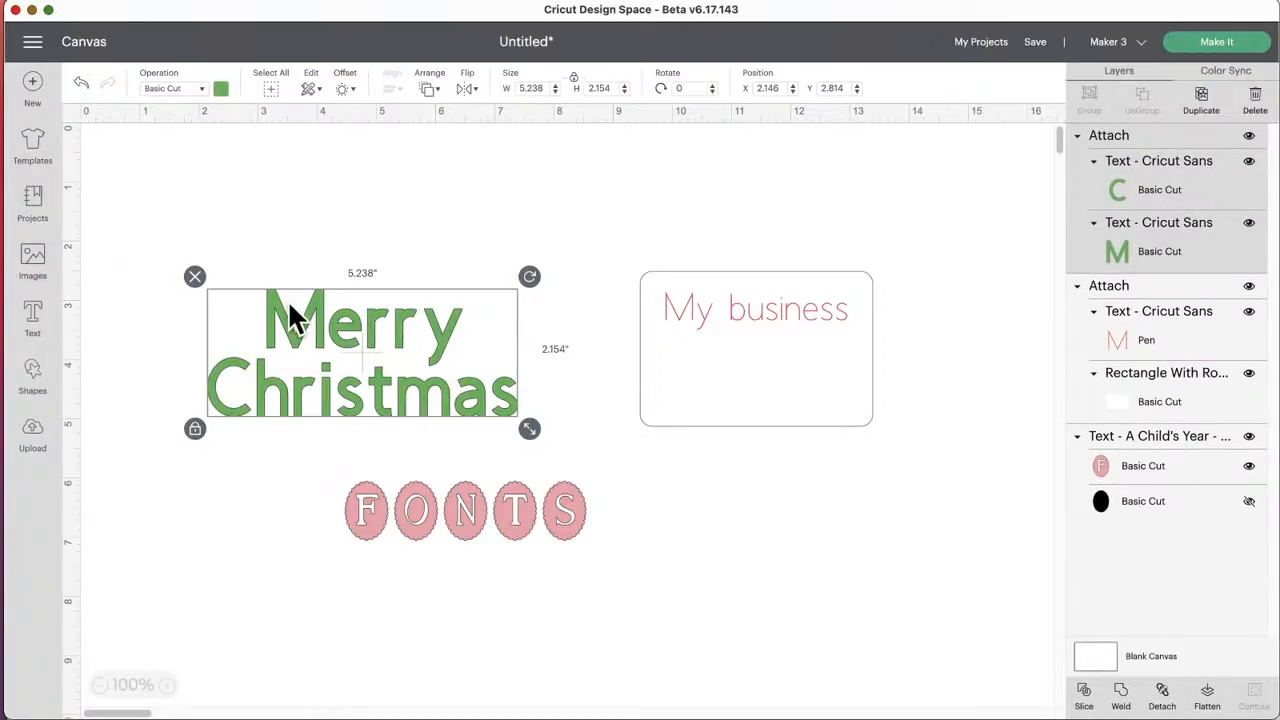
{"action": "left_click", "coordinate": [82, 84]}
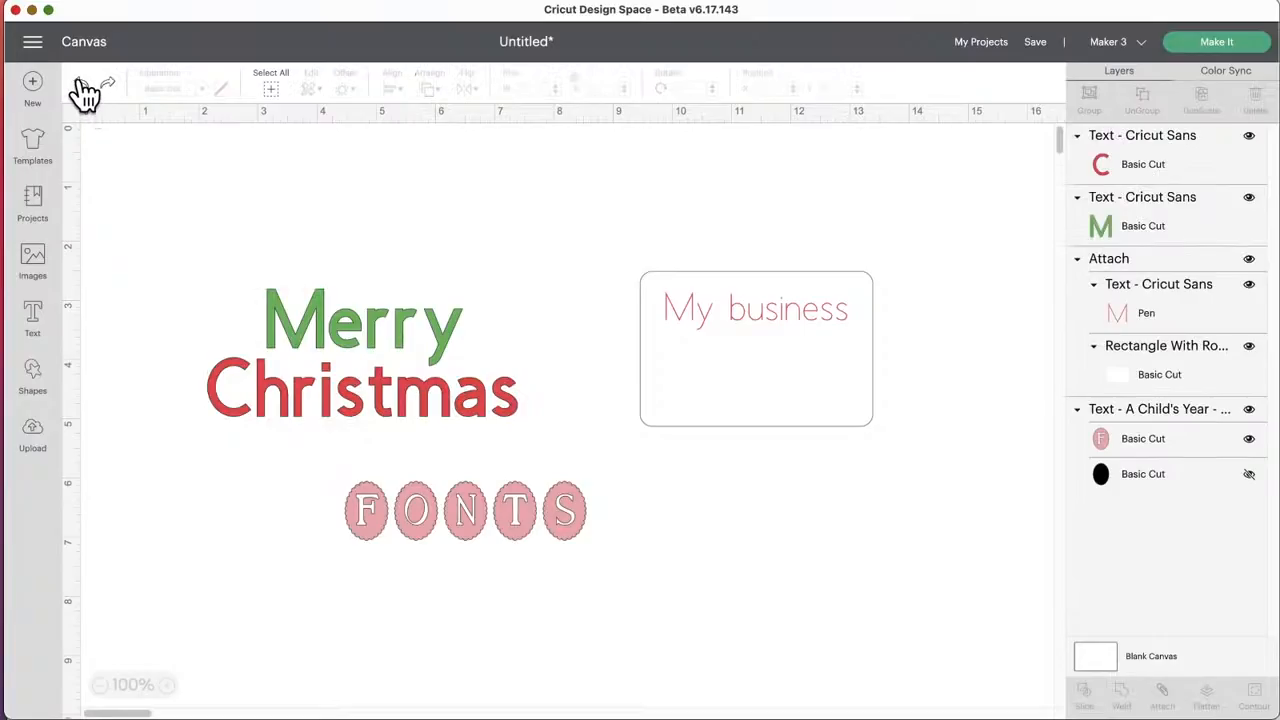
{"action": "left_click", "coordinate": [82, 86]}
{"action": "left_click", "coordinate": [106, 86]}
Step: Shift "Merry" slightly to the right and move "Christmas" down to leave a gap between the two words
{"action": "left_click_drag", "start_coordinate": [356, 332], "coordinate": [366, 334]}
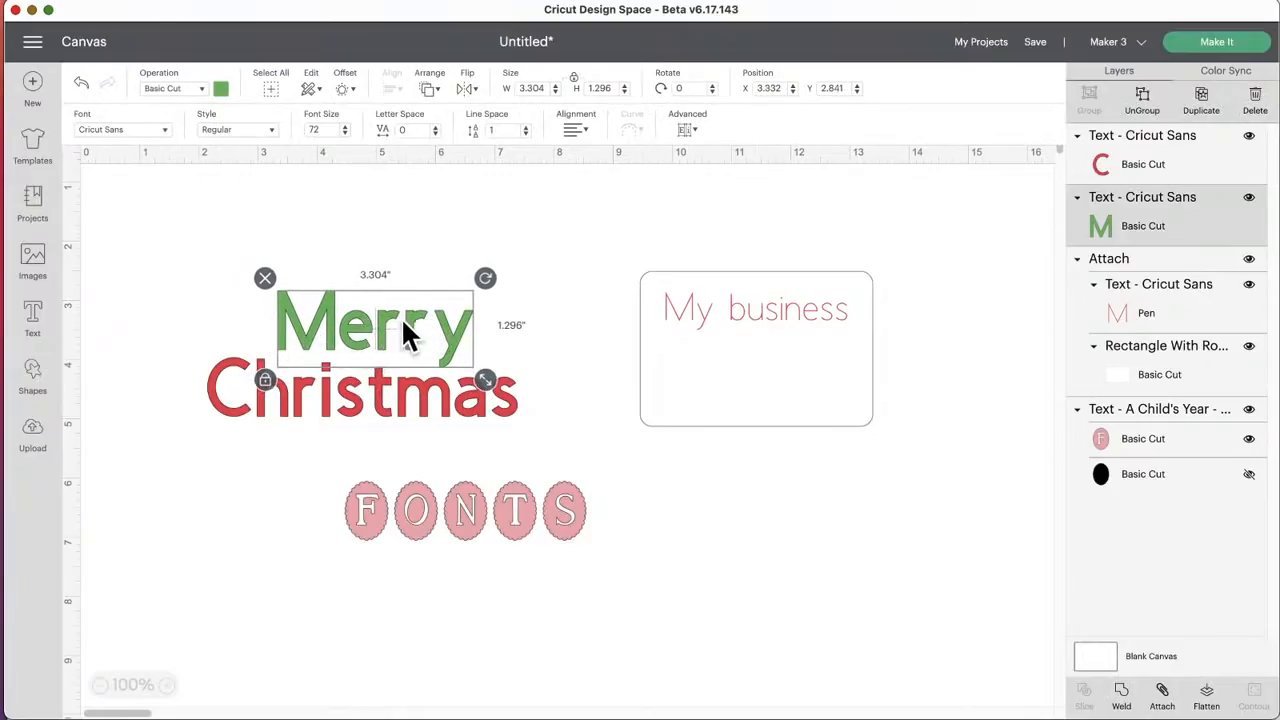
{"action": "left_click_drag", "start_coordinate": [339, 326], "coordinate": [340, 326]}
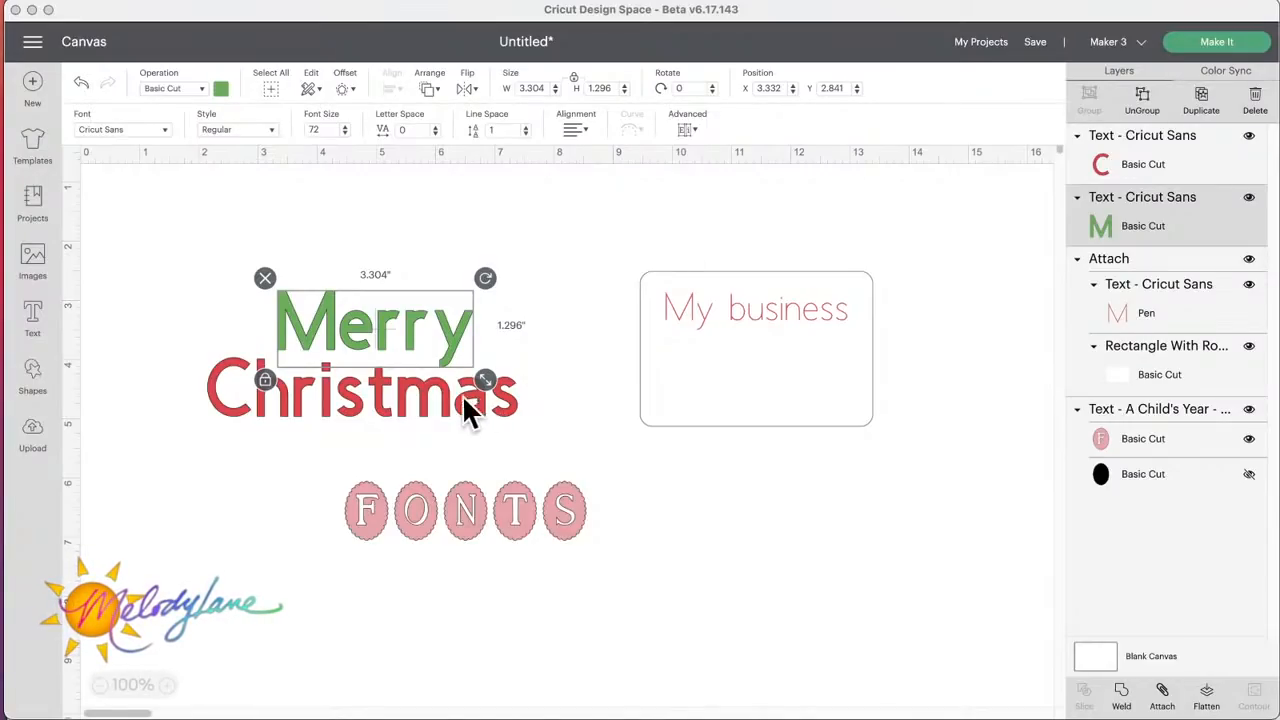
{"action": "left_click", "coordinate": [432, 419]}
{"action": "left_click_drag", "start_coordinate": [421, 412], "coordinate": [414, 442]}
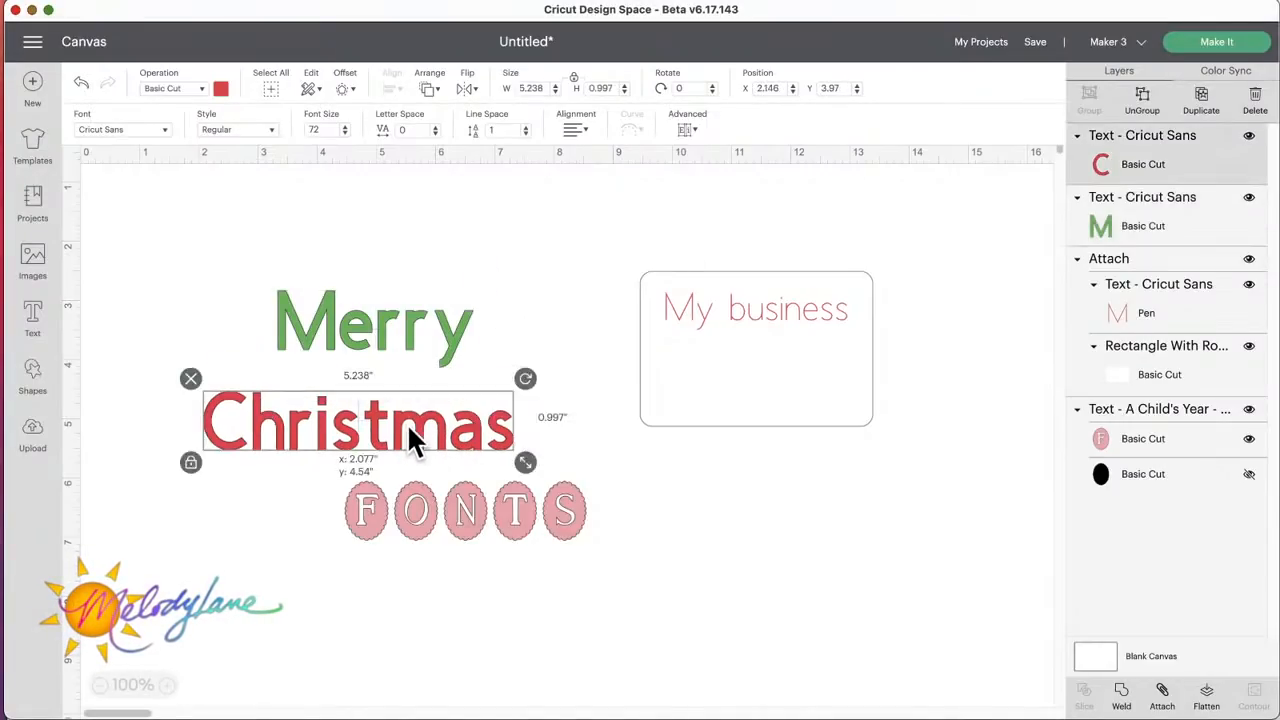
Step: Duplicate the green "Merry" twice and spread the copies apart, moving the "My business" card right to make room
{"action": "left_click", "coordinate": [386, 325]}
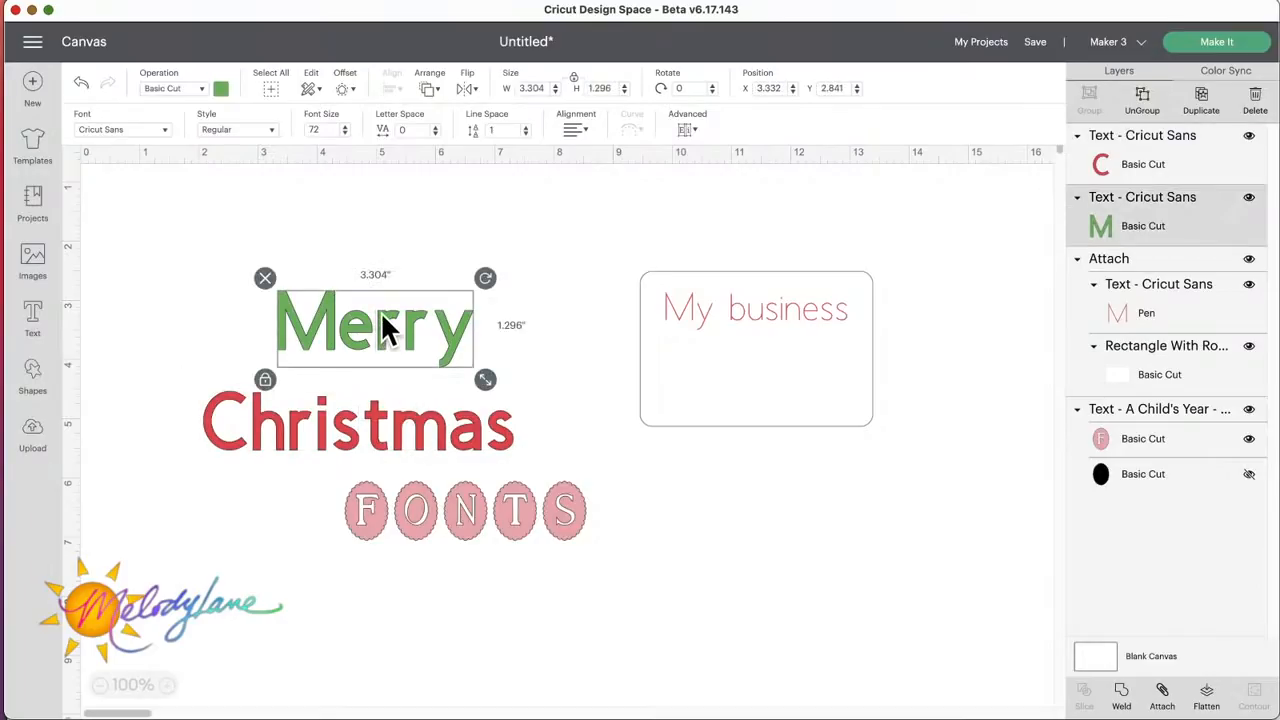
{"action": "left_click", "coordinate": [1203, 110]}
{"action": "left_click", "coordinate": [1203, 110]}
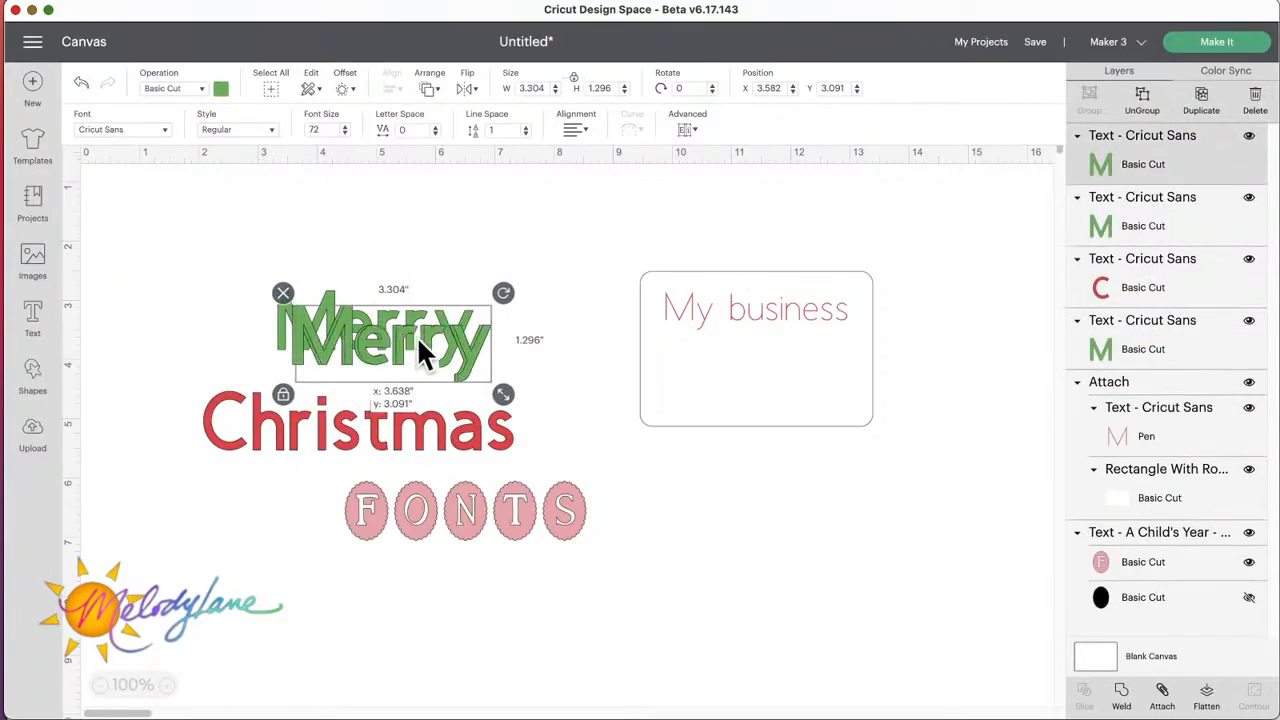
{"action": "left_click_drag", "start_coordinate": [423, 349], "coordinate": [480, 245]}
{"action": "left_click_drag", "start_coordinate": [455, 338], "coordinate": [604, 395]}
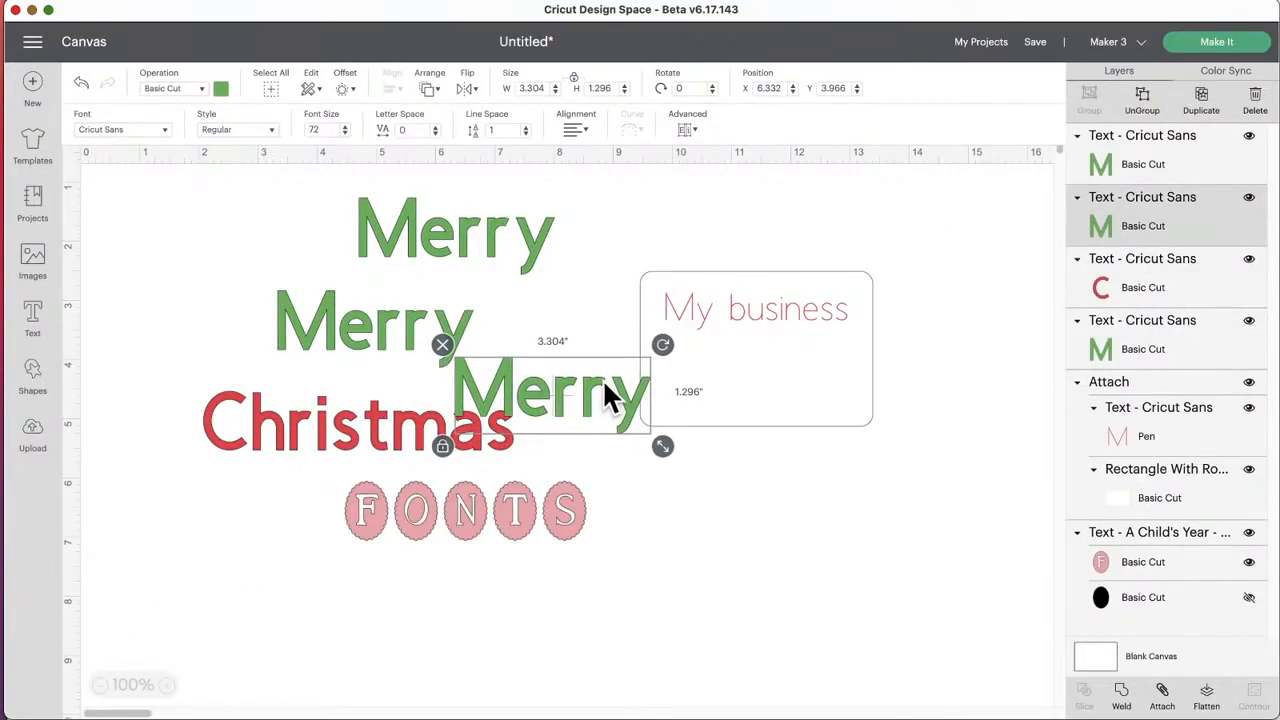
{"action": "left_click_drag", "start_coordinate": [720, 315], "coordinate": [874, 313]}
{"action": "left_click_drag", "start_coordinate": [500, 378], "coordinate": [603, 334]}
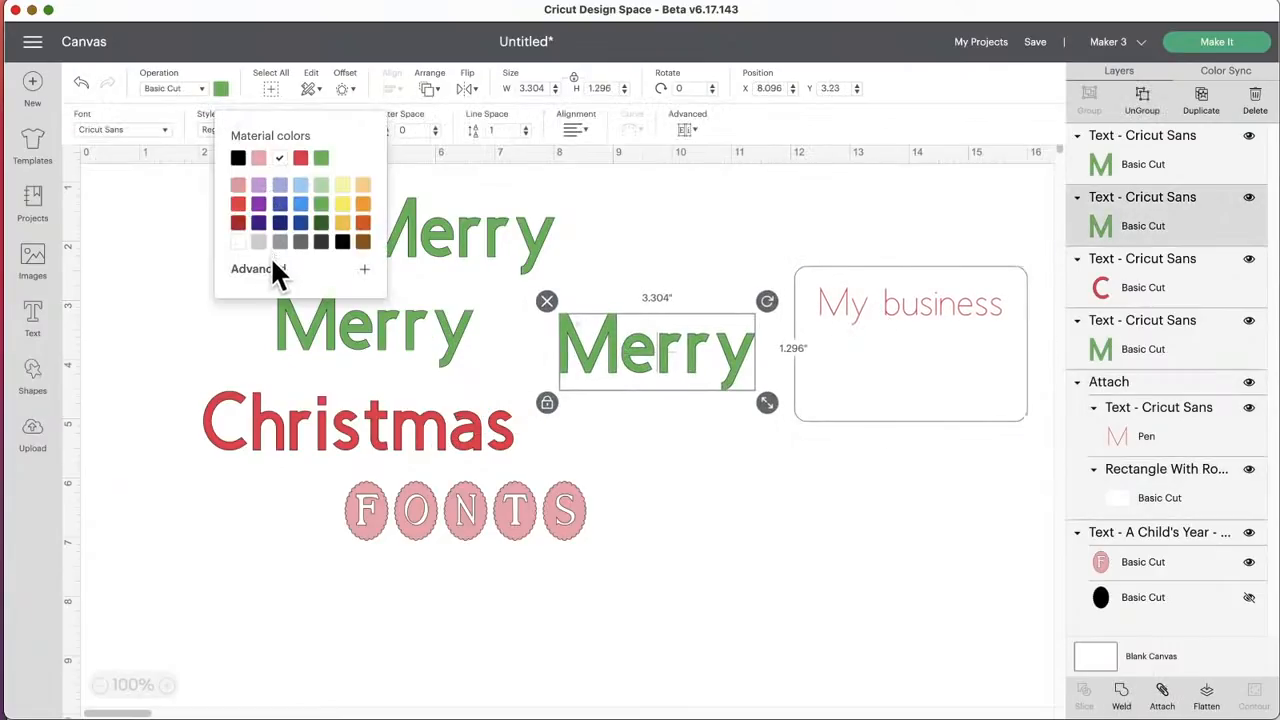
Step: Give the "Merry" copy beside the business card the custom darker green #33a737
{"action": "left_click", "coordinate": [264, 280]}
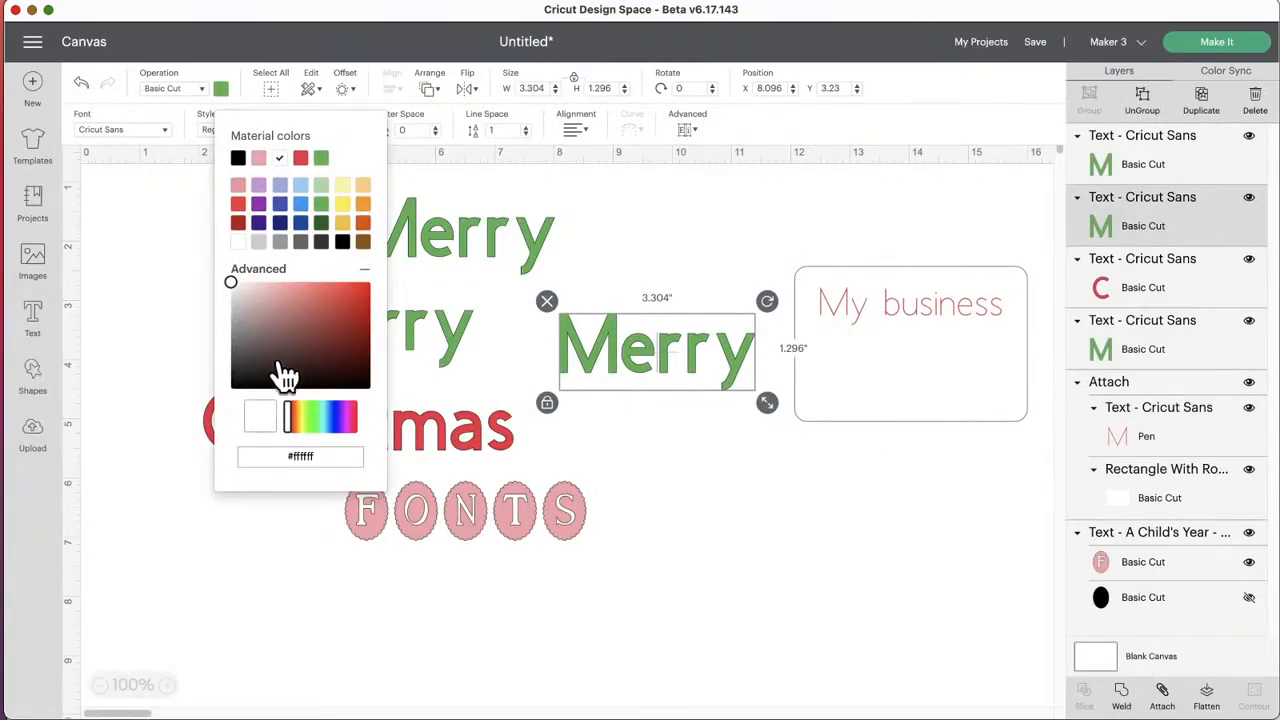
{"action": "left_click", "coordinate": [321, 206]}
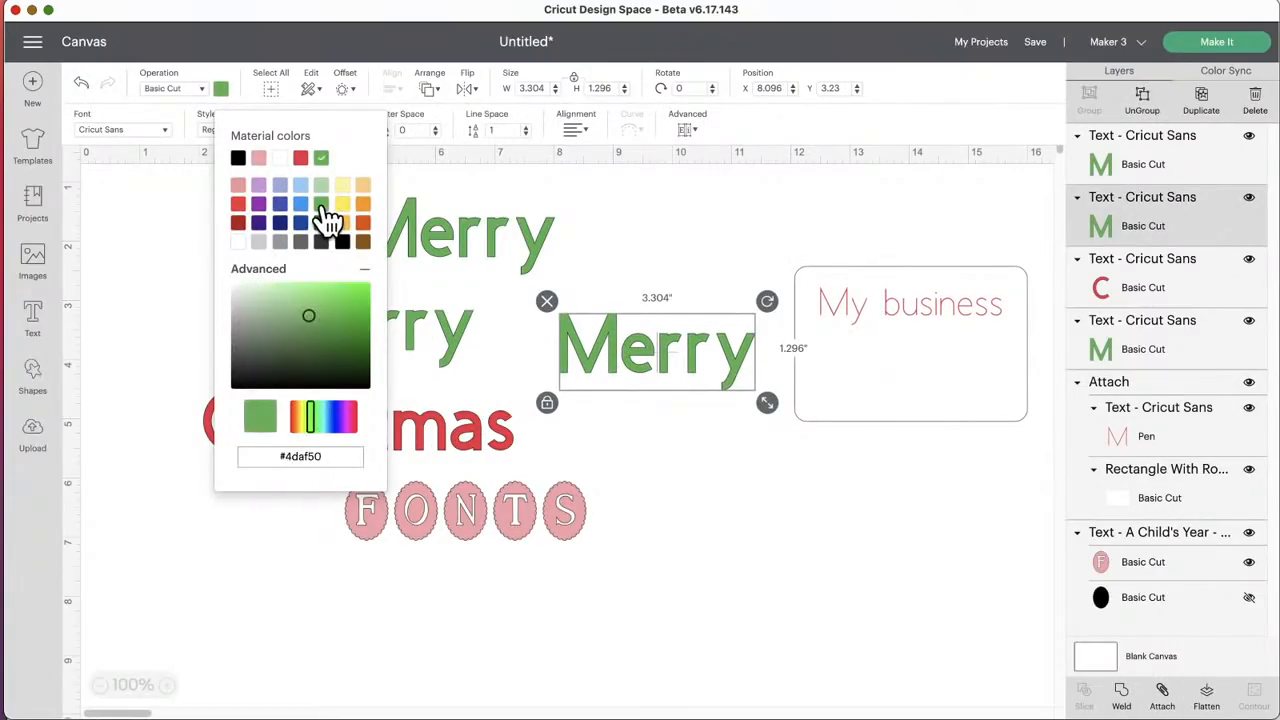
{"action": "left_click", "coordinate": [327, 318]}
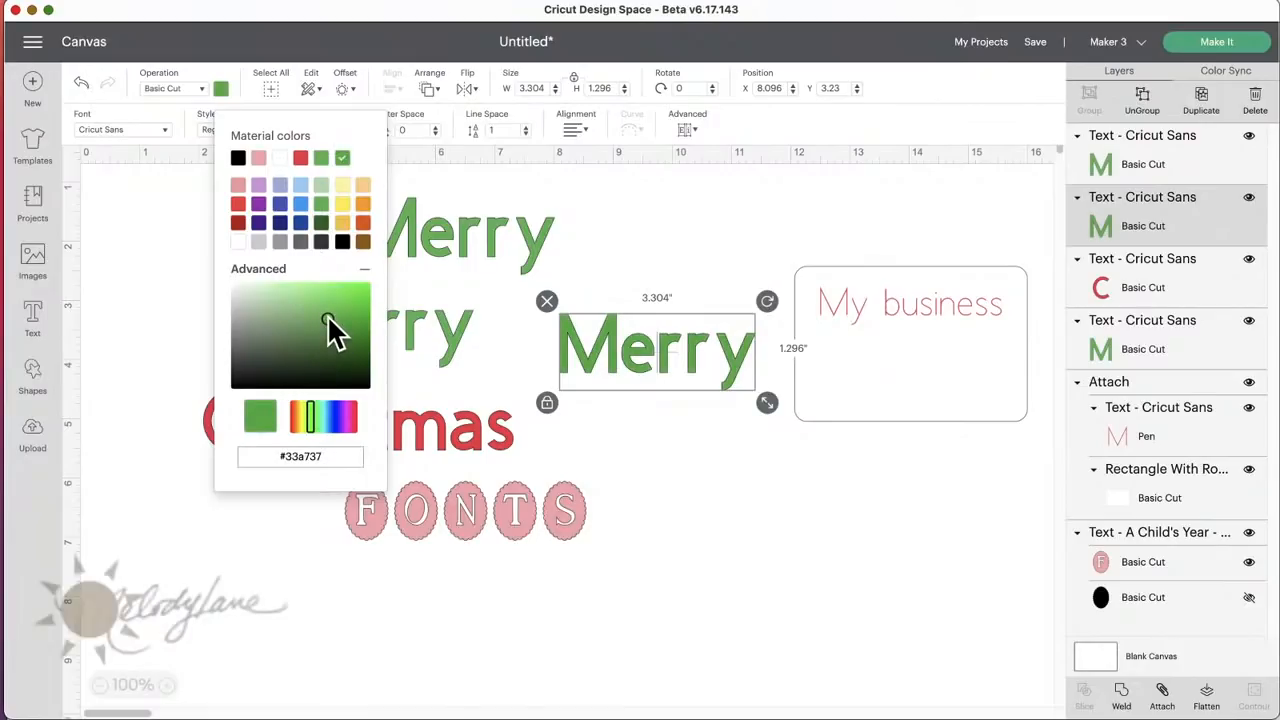
Step: Give the original "Merry" above "Christmas" the custom lighter green #71be73
{"action": "left_click", "coordinate": [449, 326]}
{"action": "left_click", "coordinate": [221, 89]}
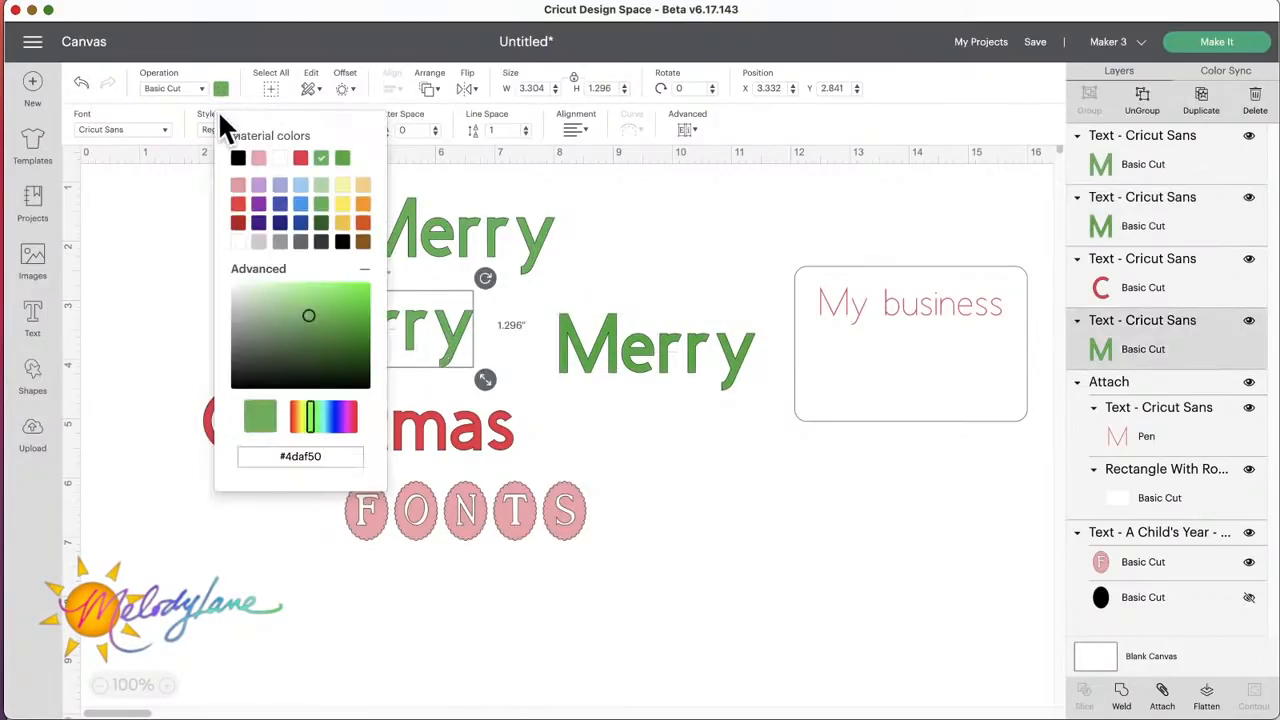
{"action": "left_click", "coordinate": [288, 310]}
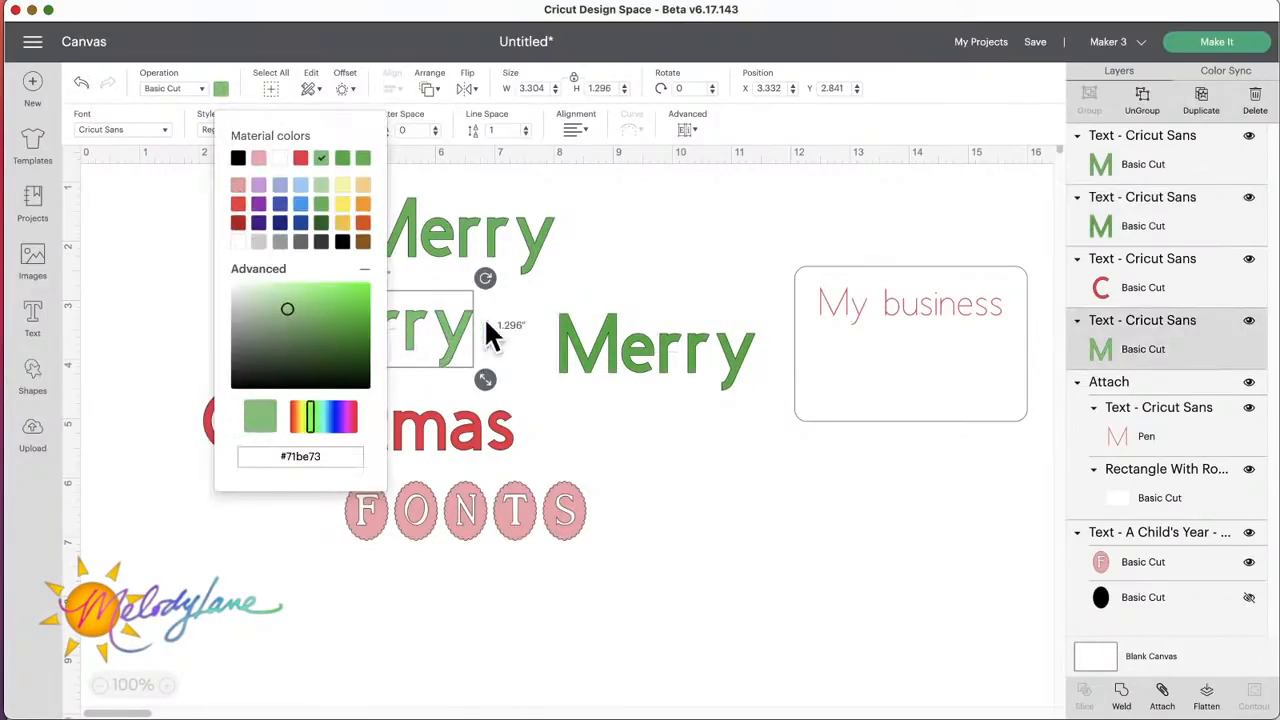
{"action": "left_click", "coordinate": [608, 286]}
Step: Bring the three "Merry" words close together above "Christmas" and move the "My business" card down the canvas
{"action": "left_click_drag", "start_coordinate": [463, 331], "coordinate": [535, 322]}
{"action": "left_click_drag", "start_coordinate": [630, 345], "coordinate": [631, 275]}
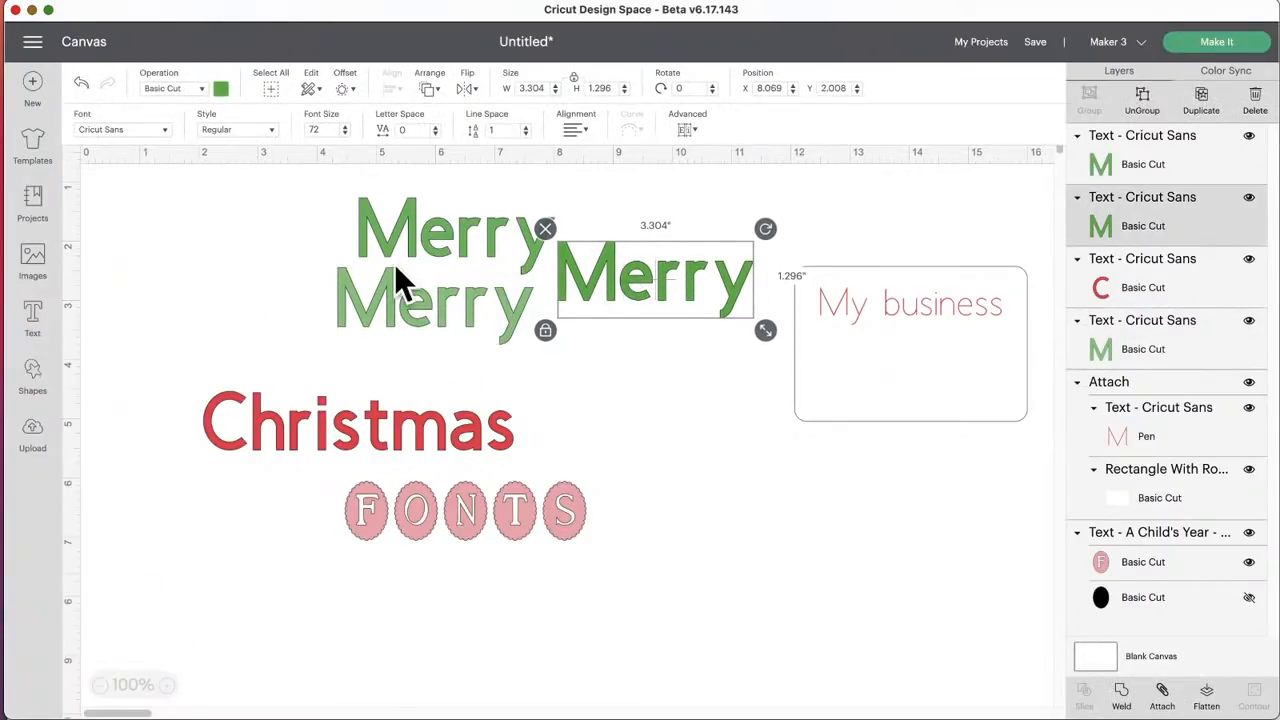
{"action": "left_click", "coordinate": [220, 235]}
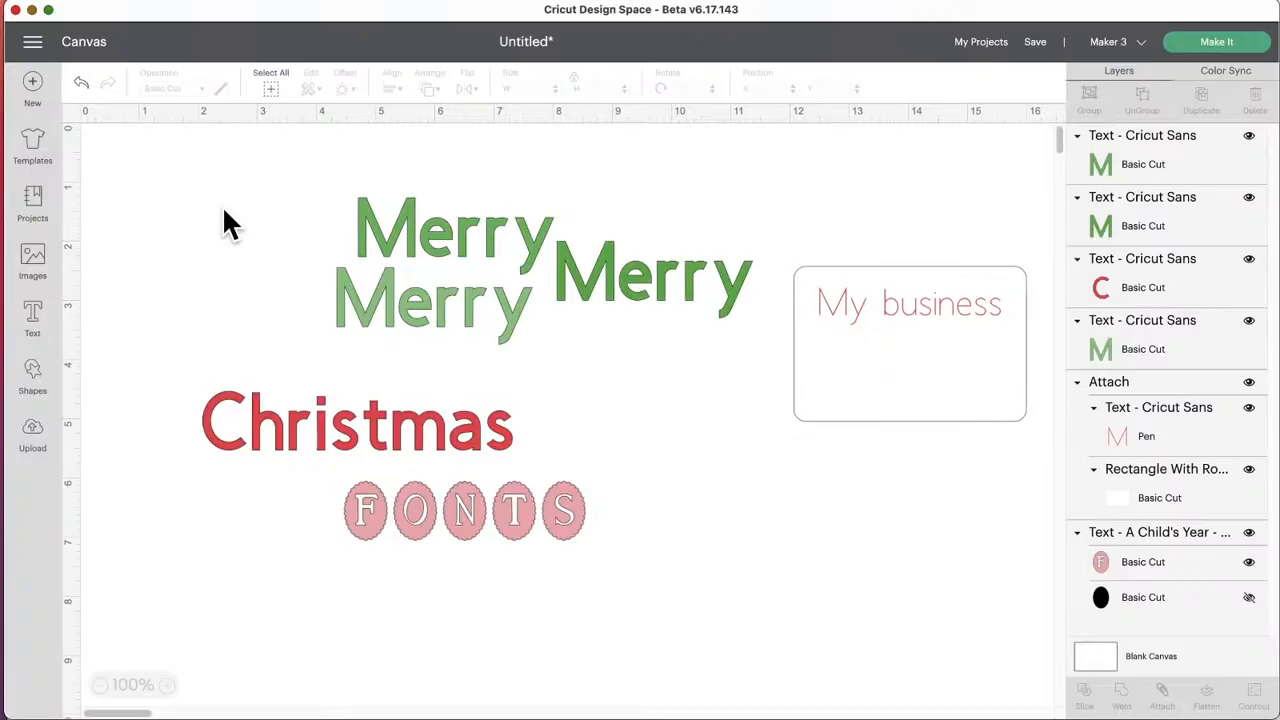
{"action": "left_click_drag", "start_coordinate": [836, 280], "coordinate": [789, 457]}
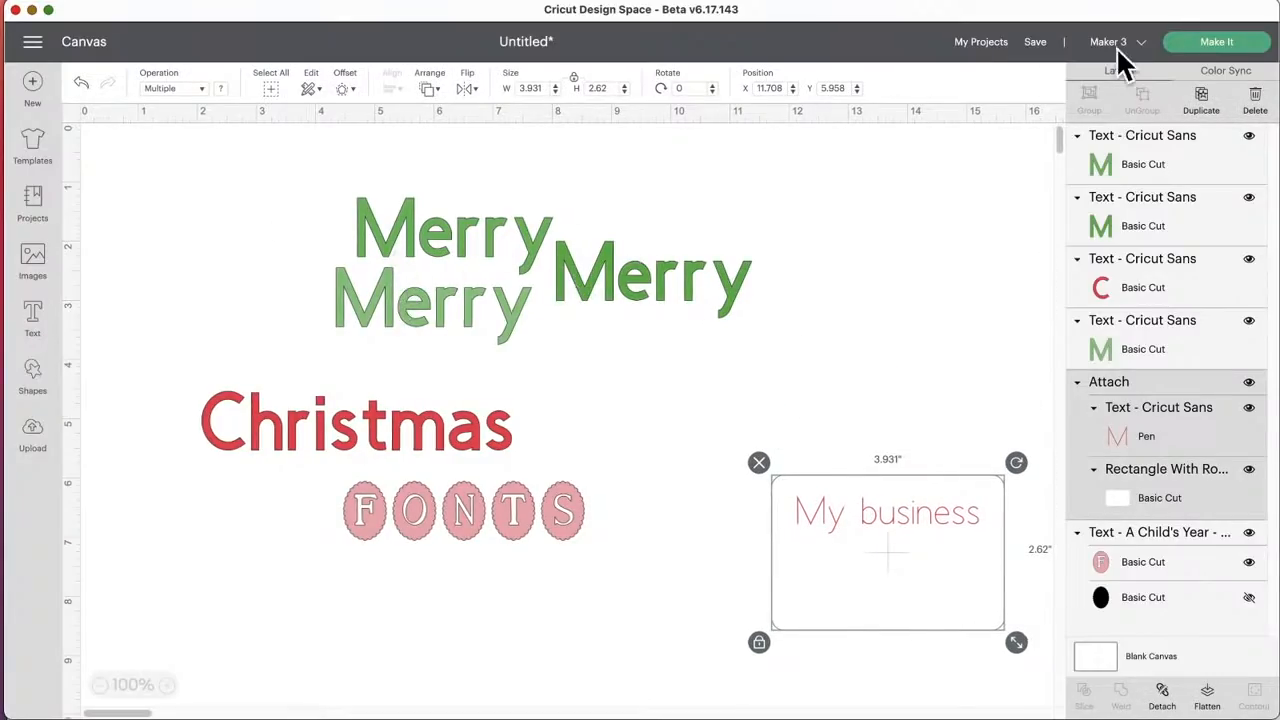
Step: Preview the project's cutting mats with all materials loaded On Mat, and return to the canvas without continuing
{"action": "left_click", "coordinate": [1222, 48]}
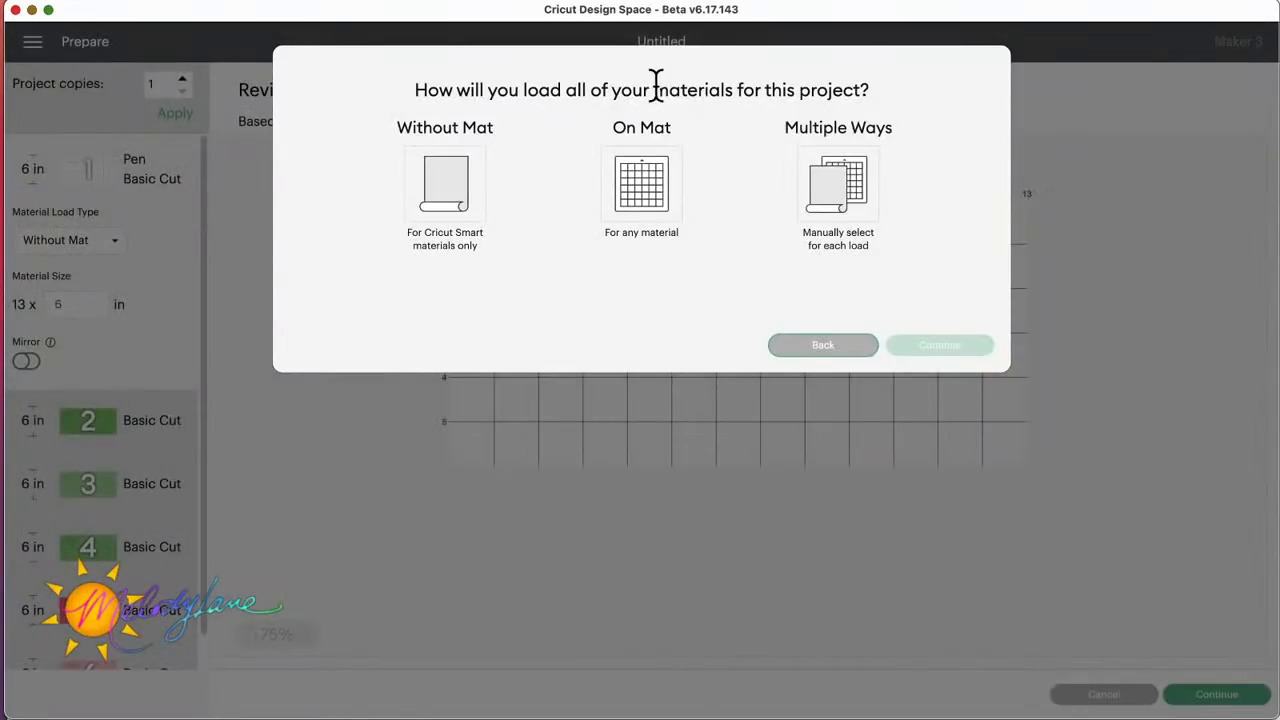
{"action": "left_click", "coordinate": [650, 165]}
{"action": "left_click", "coordinate": [914, 355]}
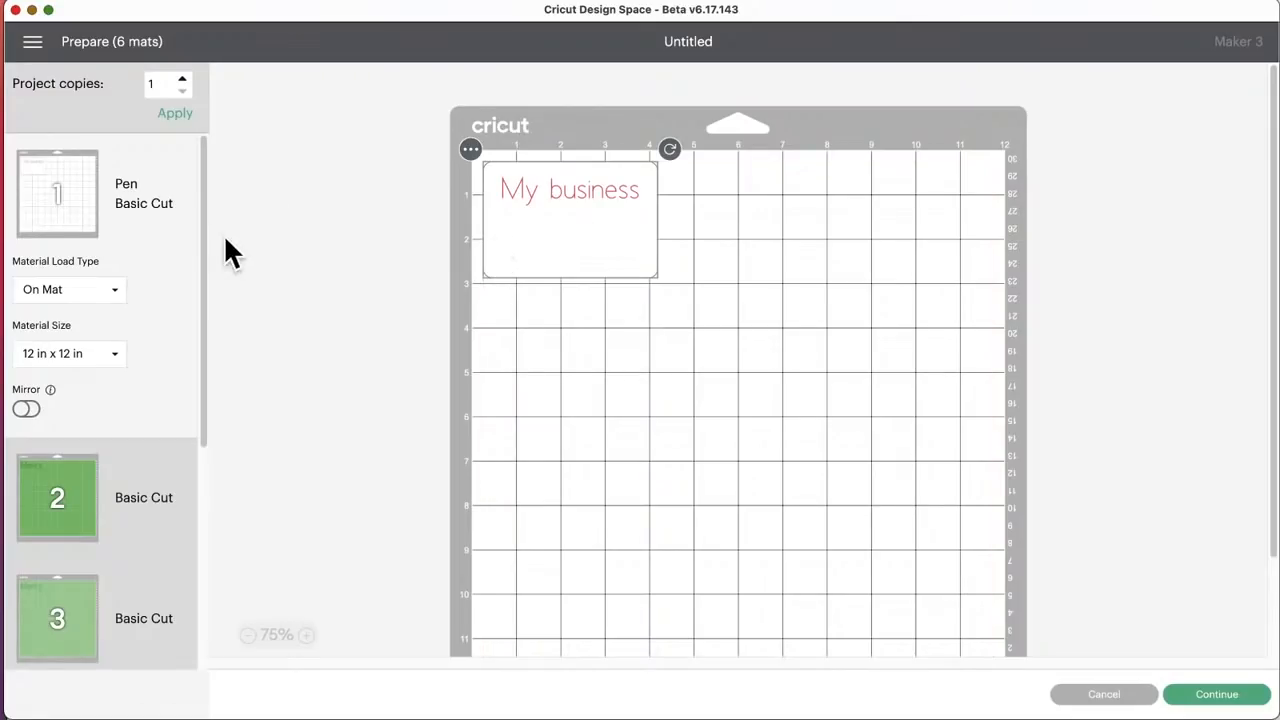
{"action": "scroll", "coordinate": [160, 500], "scroll_direction": "down", "scroll_amount": 1}
{"action": "scroll", "coordinate": [155, 501], "scroll_direction": "down", "scroll_amount": 5}
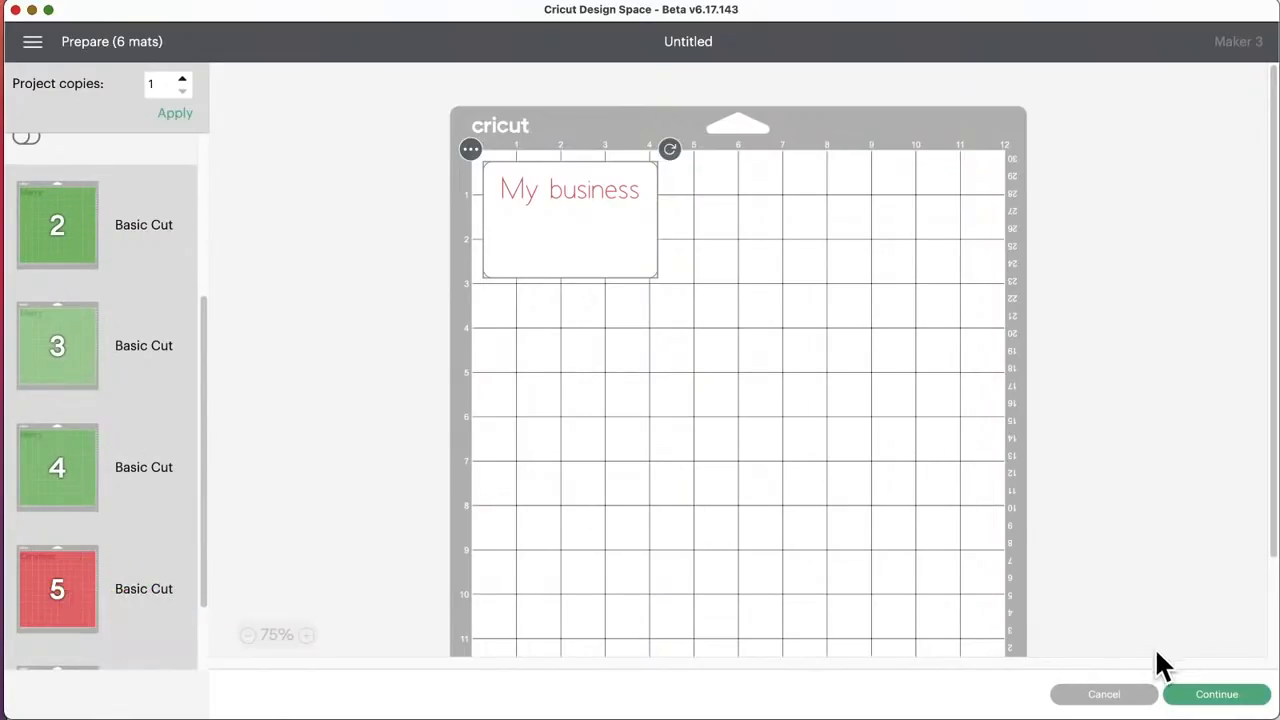
{"action": "left_click", "coordinate": [1106, 696]}
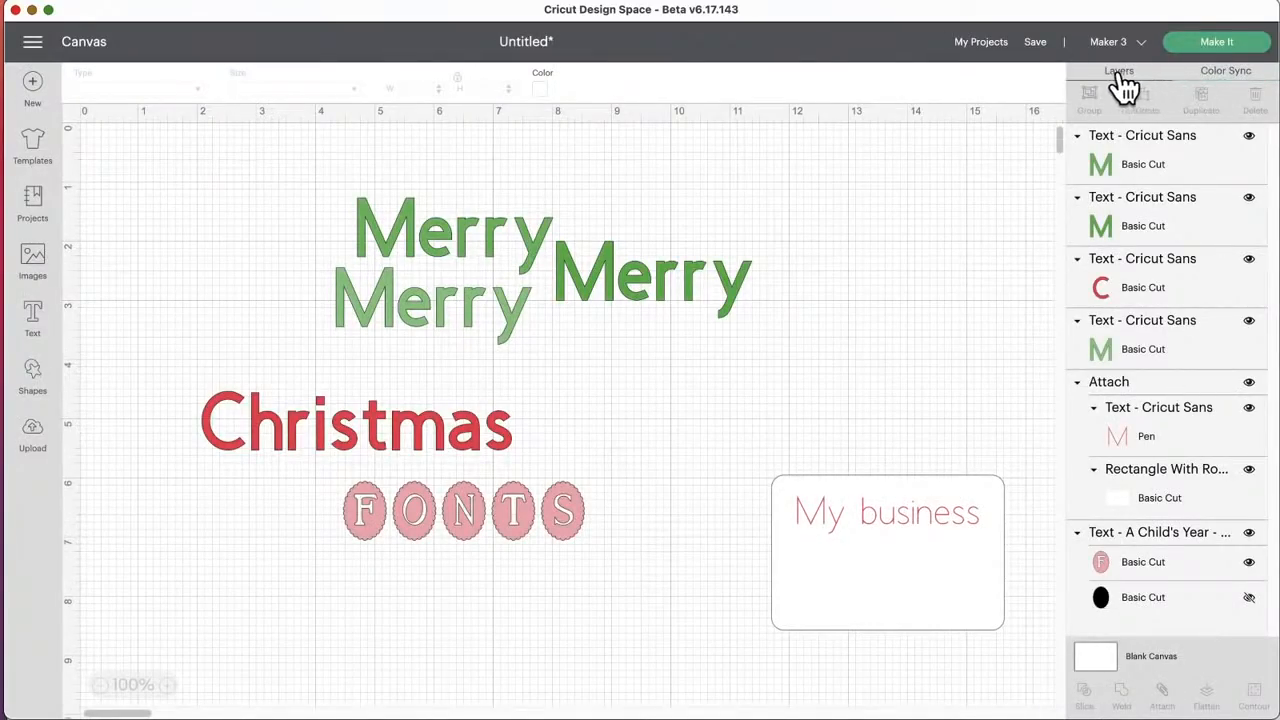
Step: Use Color Sync to match the darkest green "Merry" to the lightest green one
{"action": "left_click", "coordinate": [1226, 74]}
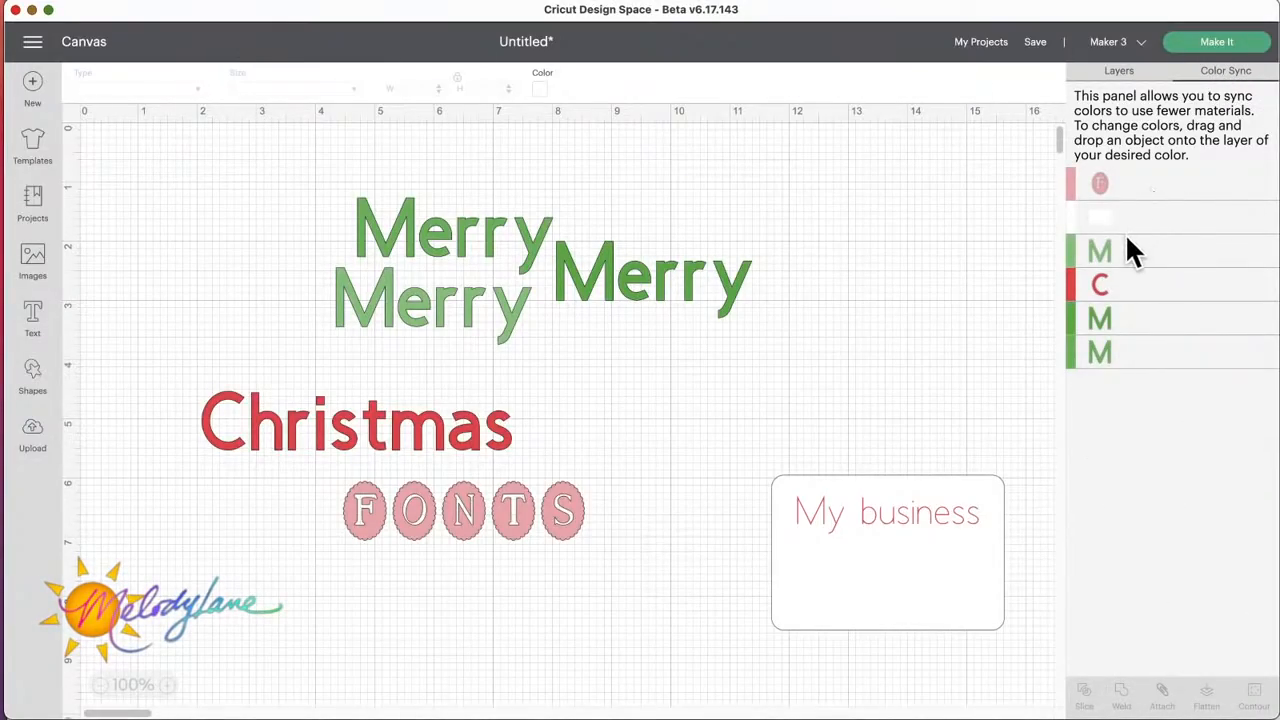
{"action": "left_click_drag", "start_coordinate": [1090, 328], "coordinate": [1118, 247]}
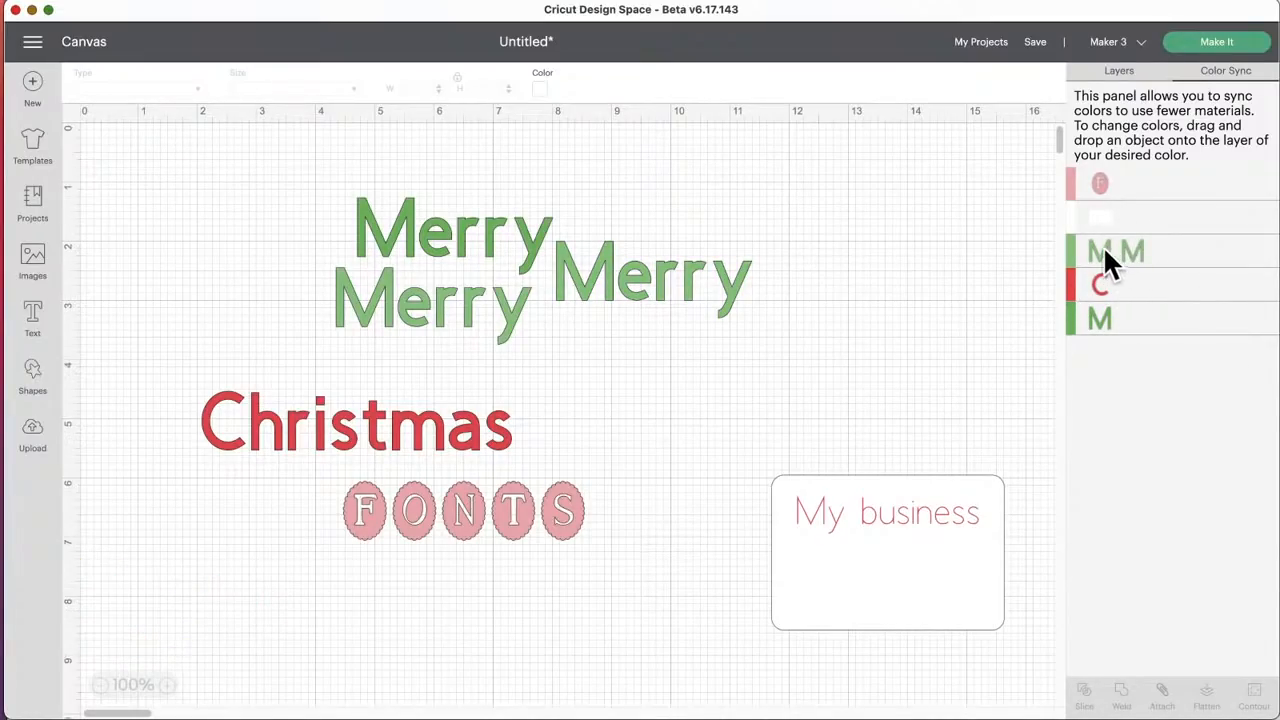
Step: Use Color Sync to match every letter of the two lighter green "Merry" words to the darker green "Merry"
{"action": "left_click_drag", "start_coordinate": [1070, 242], "coordinate": [1072, 312]}
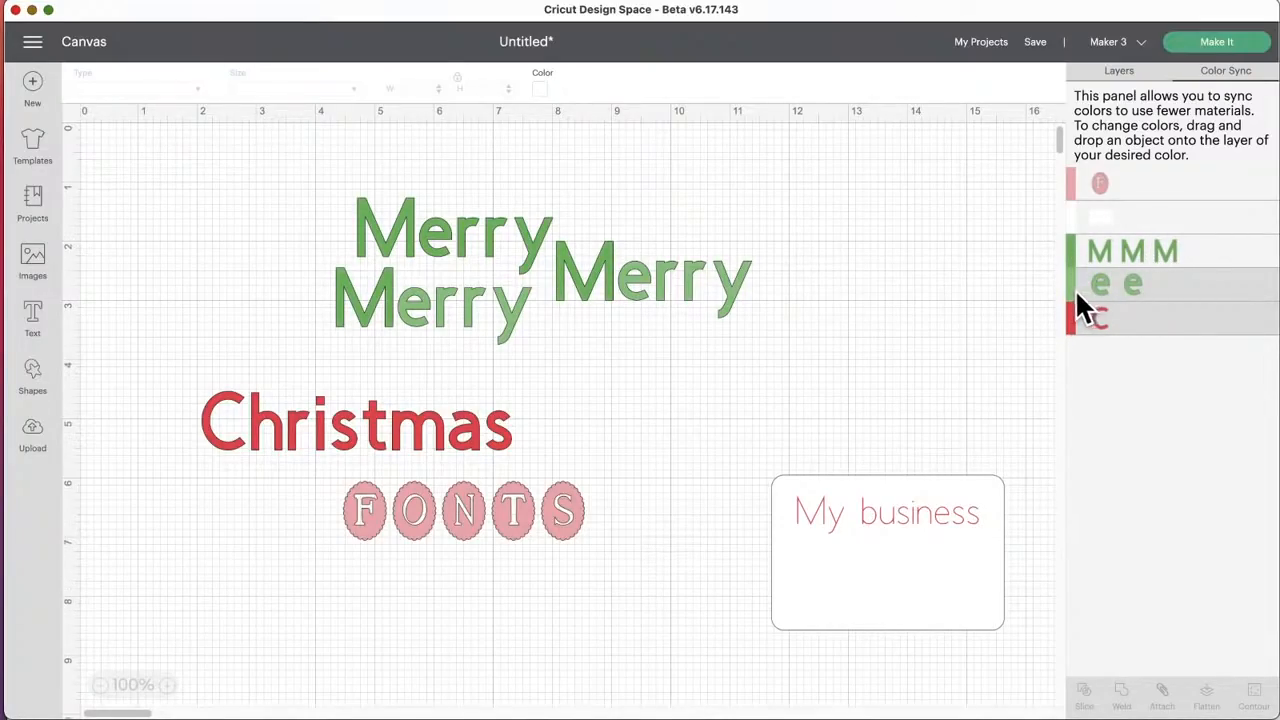
{"action": "left_click_drag", "start_coordinate": [1070, 287], "coordinate": [1070, 254]}
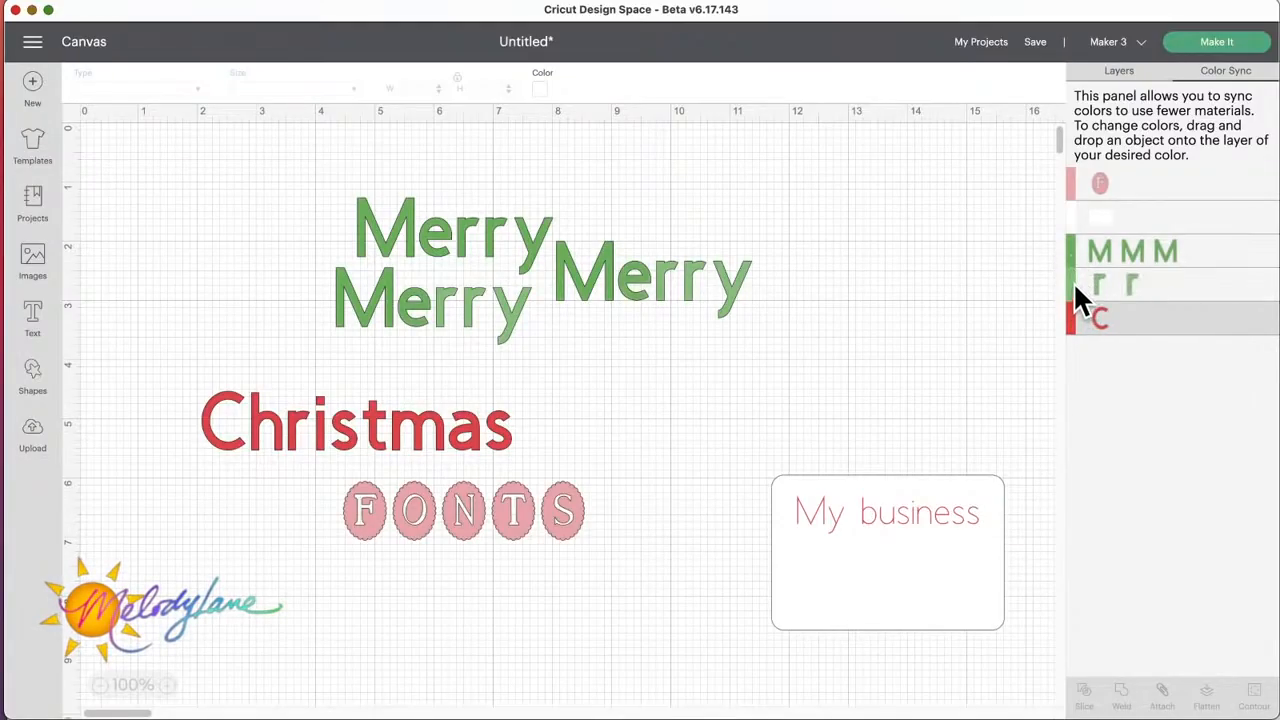
{"action": "left_click_drag", "start_coordinate": [1071, 284], "coordinate": [1076, 254]}
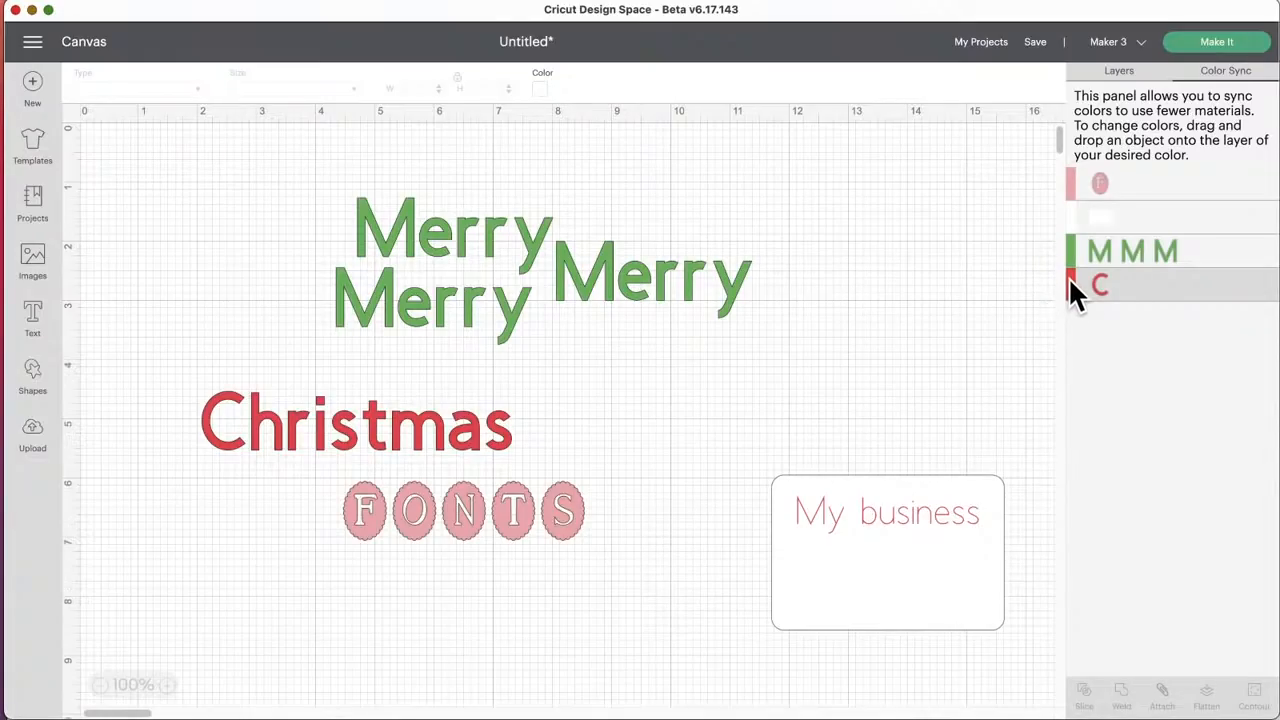
Step: Sync all letters of the red "Christmas" to the green of the "Merry" words and return to the layer list
{"action": "left_click_drag", "start_coordinate": [1071, 284], "coordinate": [1073, 249]}
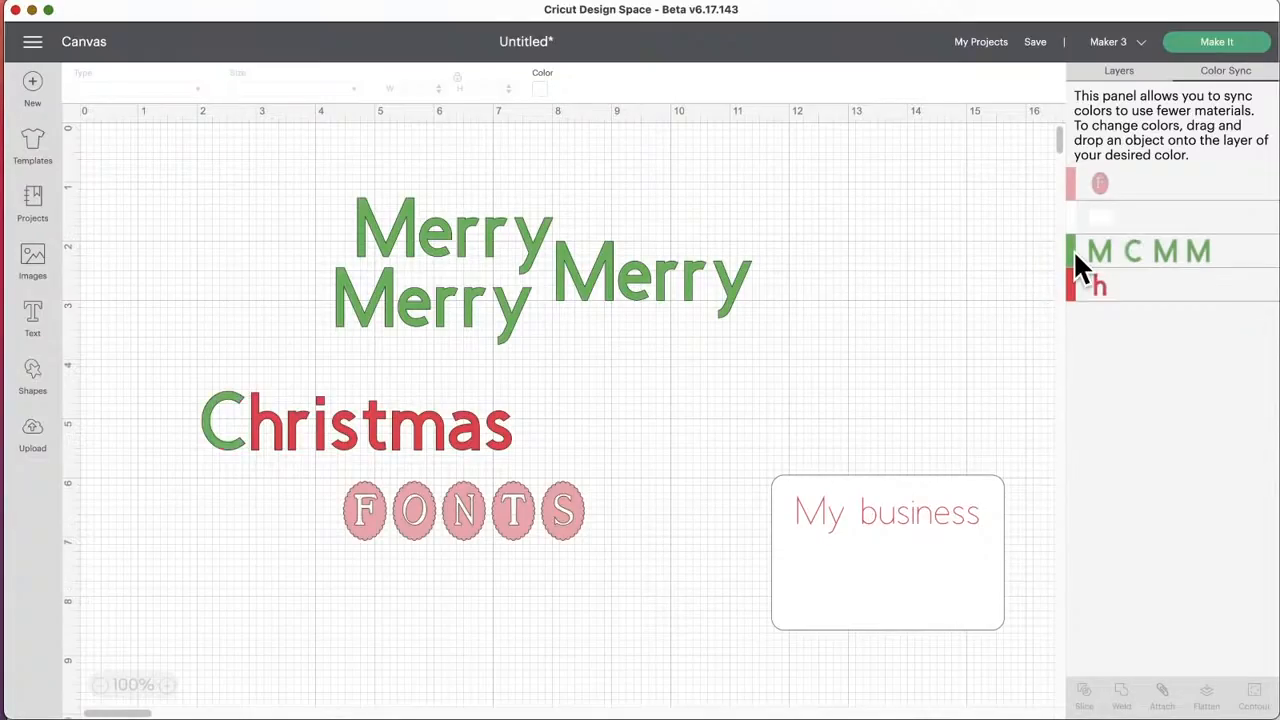
{"action": "left_click_drag", "start_coordinate": [1073, 296], "coordinate": [1072, 250]}
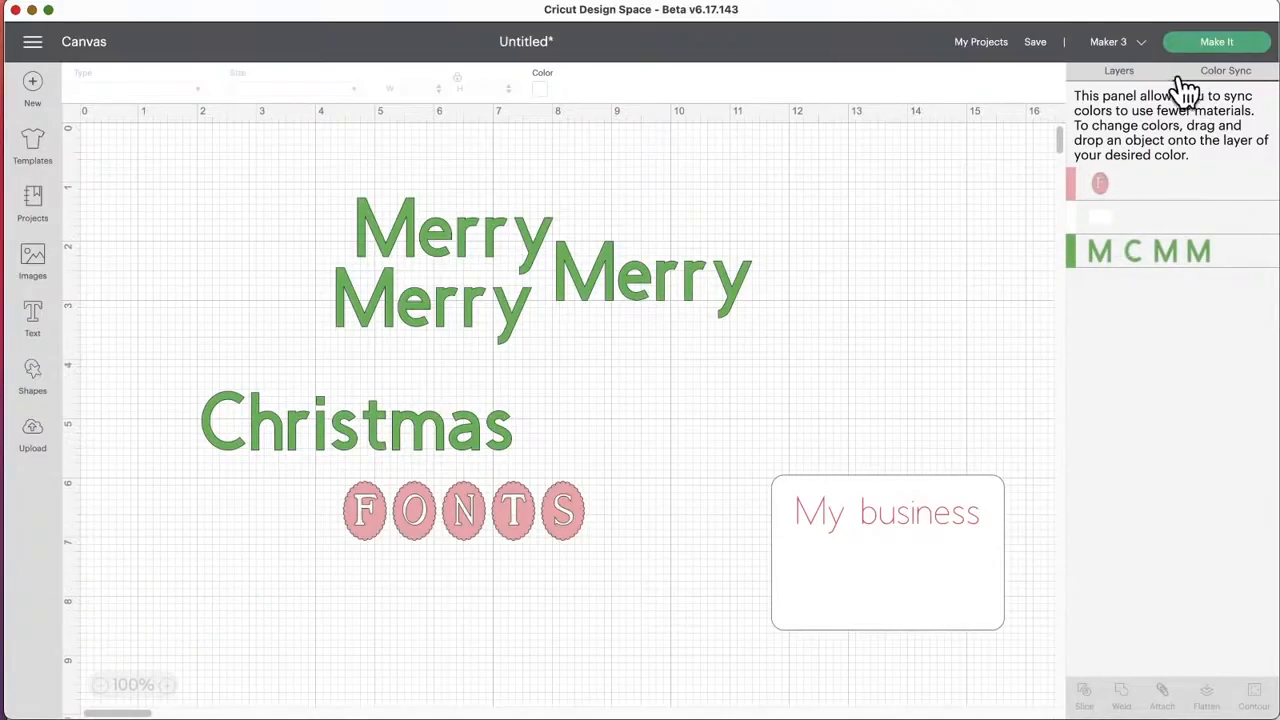
{"action": "left_click", "coordinate": [1112, 74]}
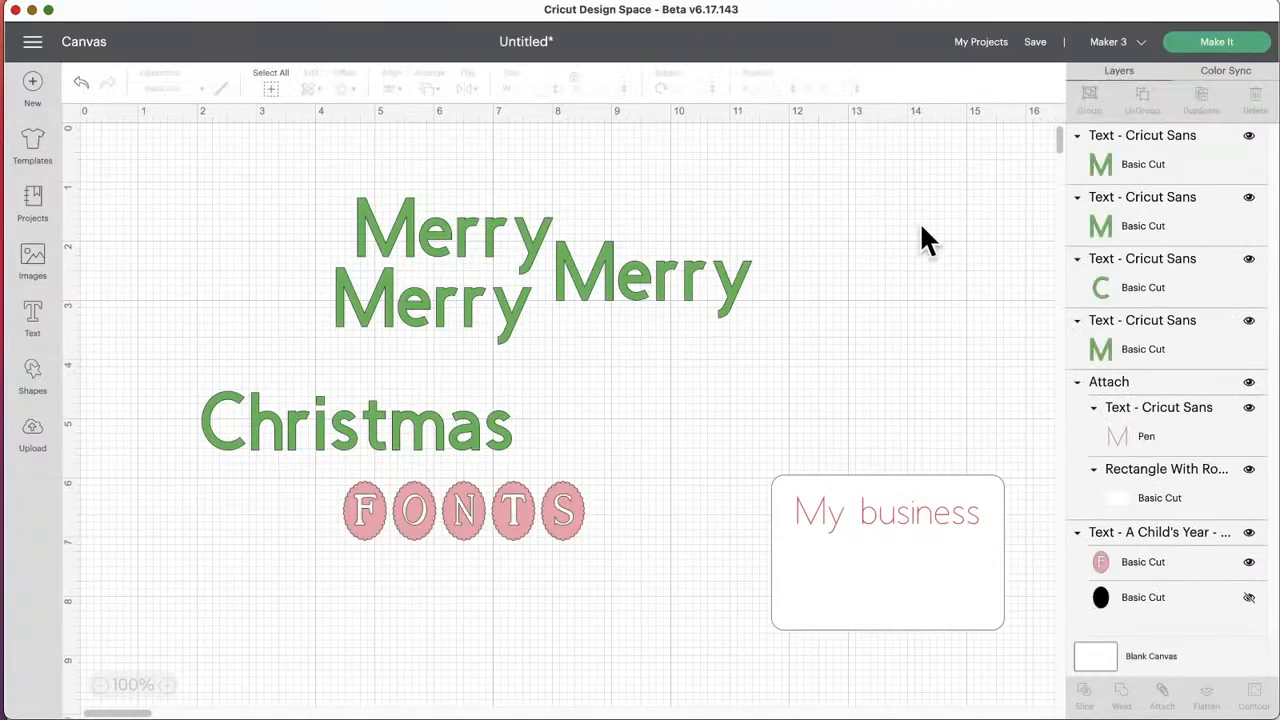
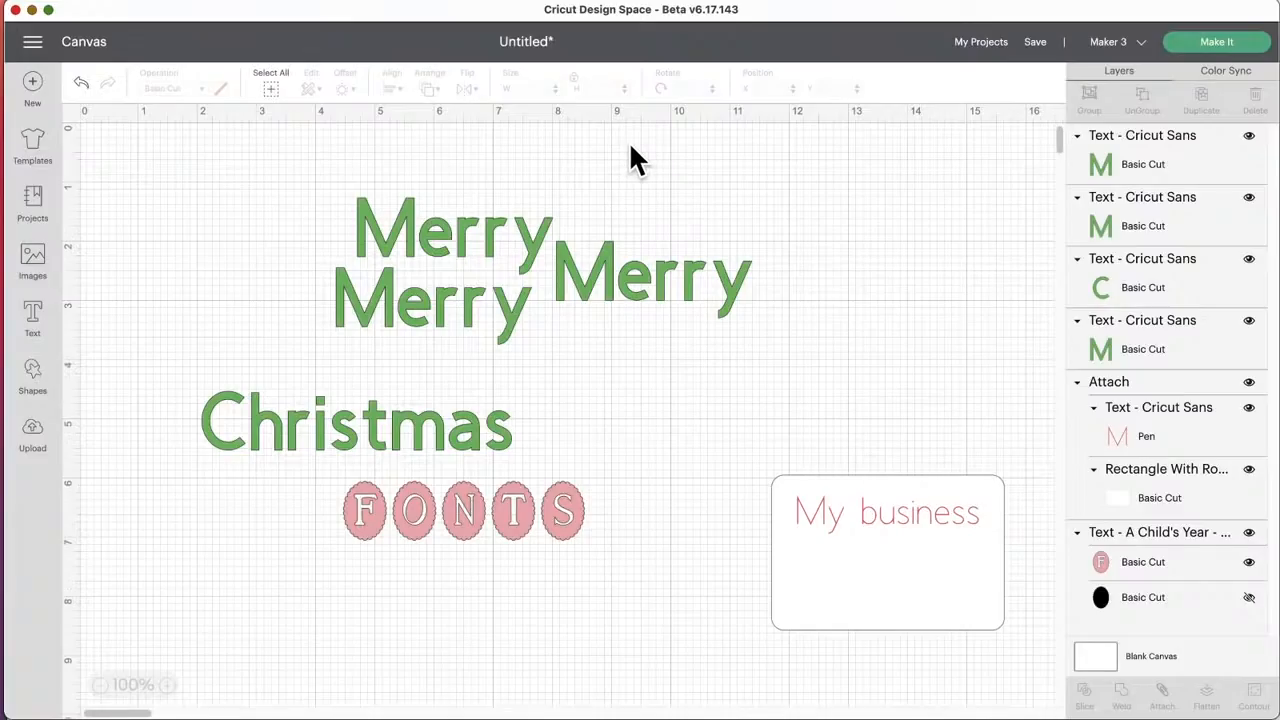
Step: Search the saved projects for "advent" and browse the matching designs
{"action": "left_click", "coordinate": [978, 45]}
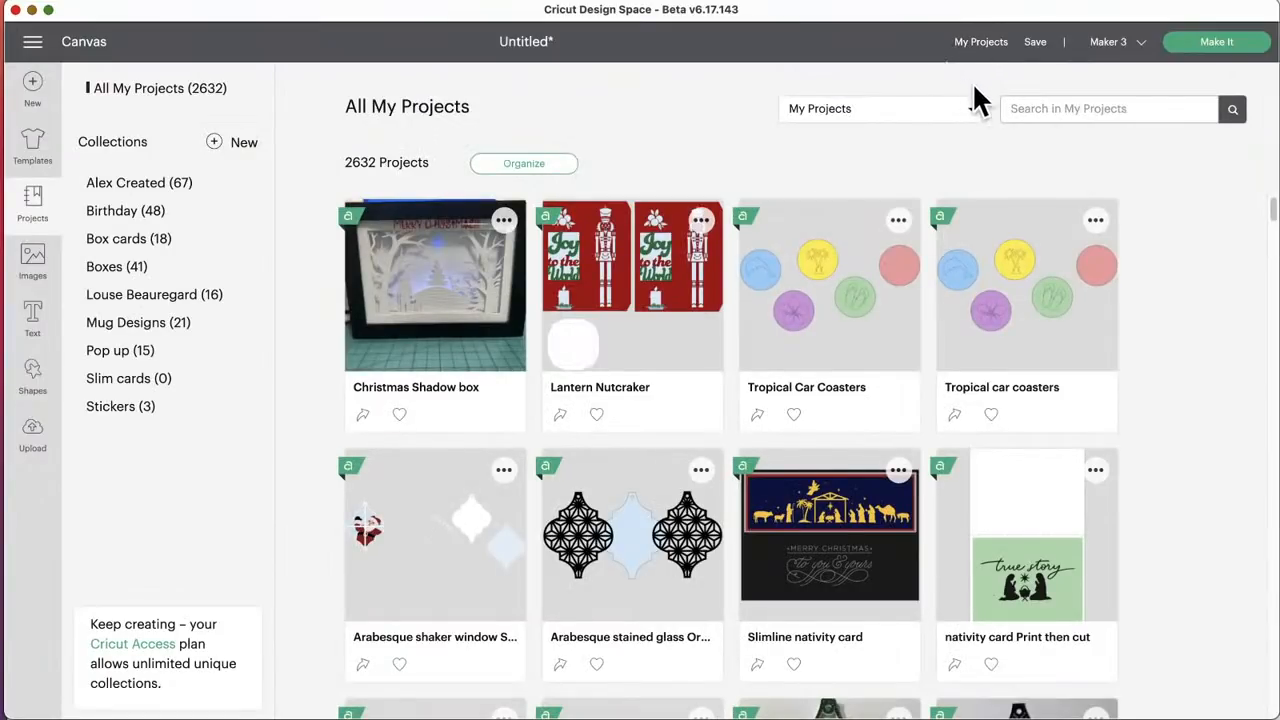
{"action": "type", "text": "advent"}
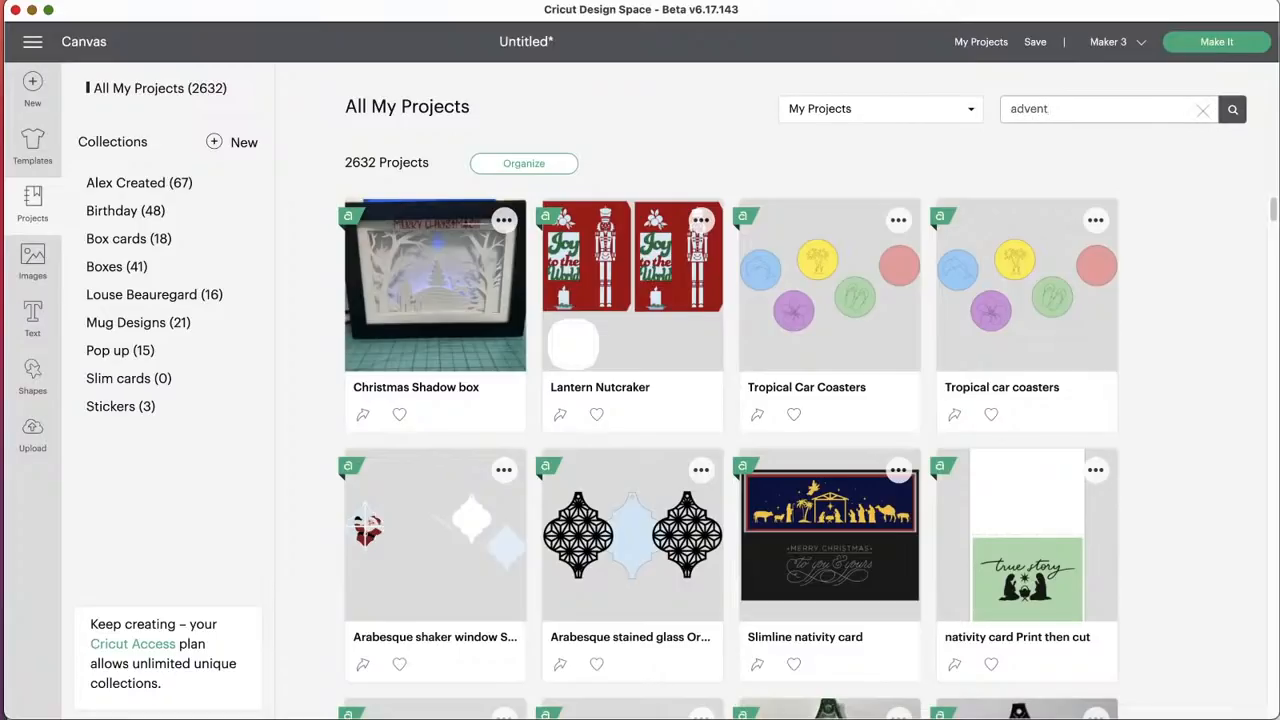
{"action": "key", "text": "Return"}
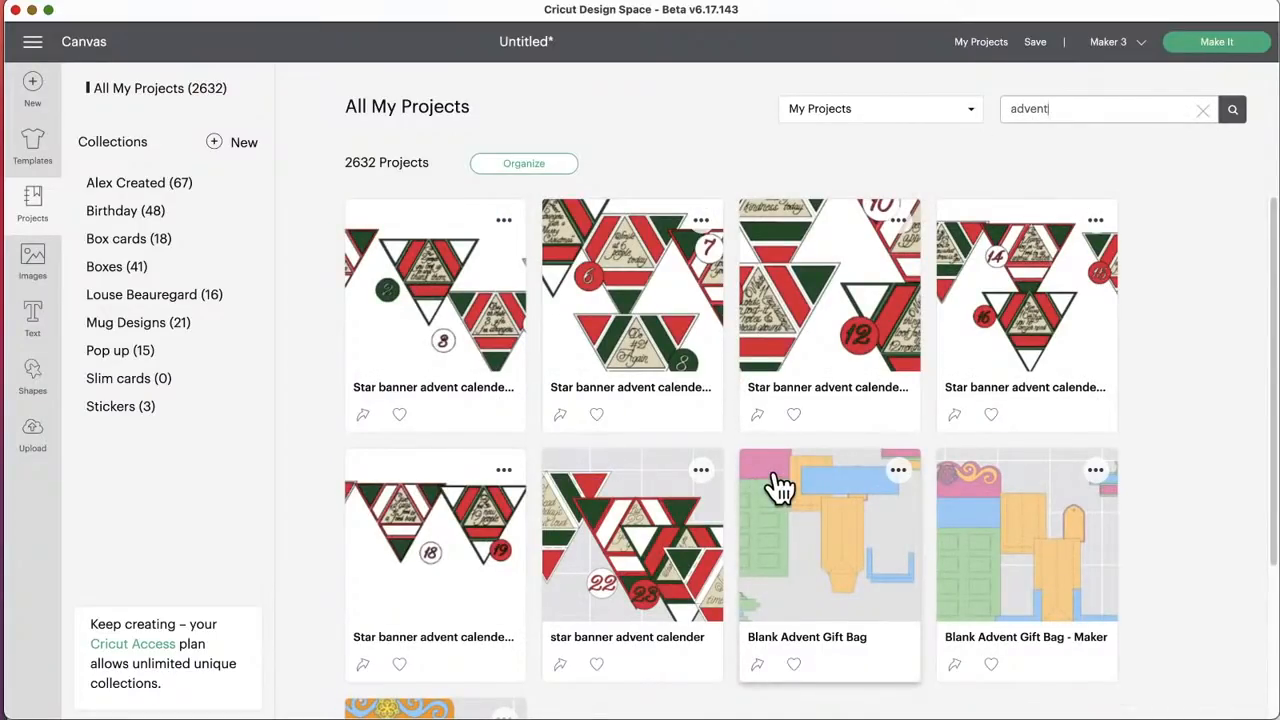
{"action": "scroll", "coordinate": [752, 478], "scroll_direction": "down", "scroll_amount": 3}
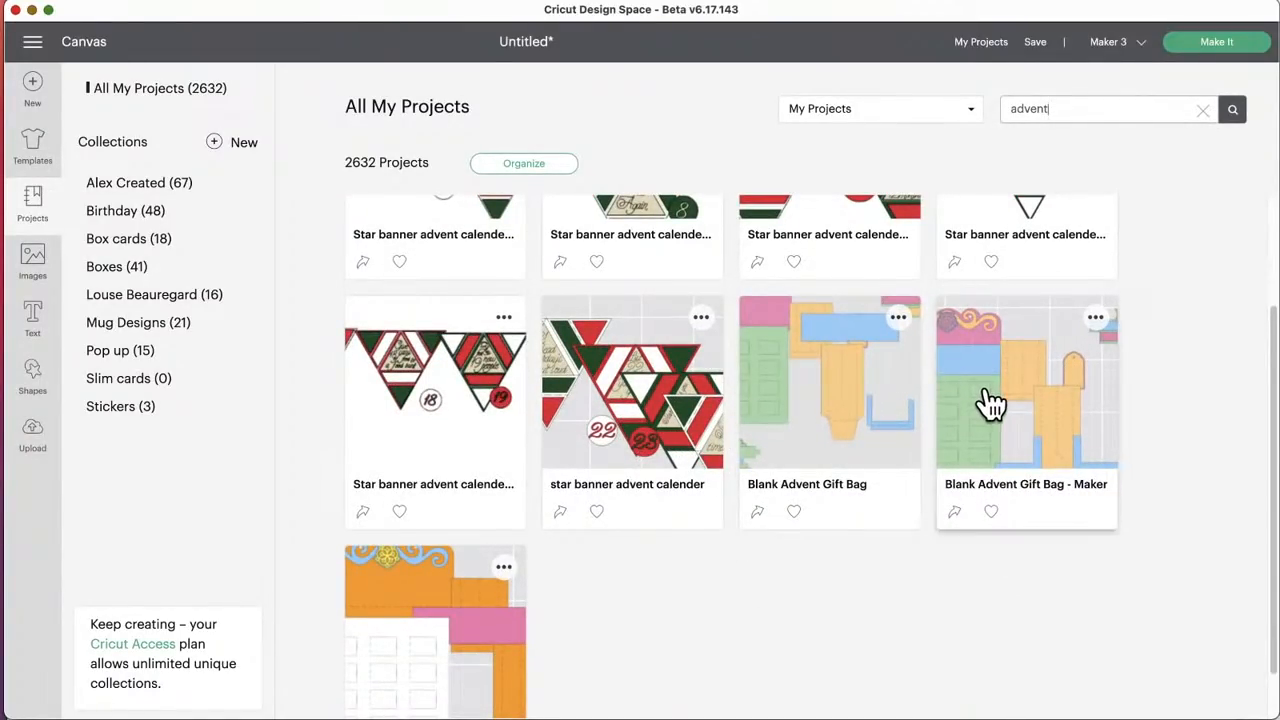
{"action": "scroll", "coordinate": [990, 403], "scroll_direction": "down", "scroll_amount": 2}
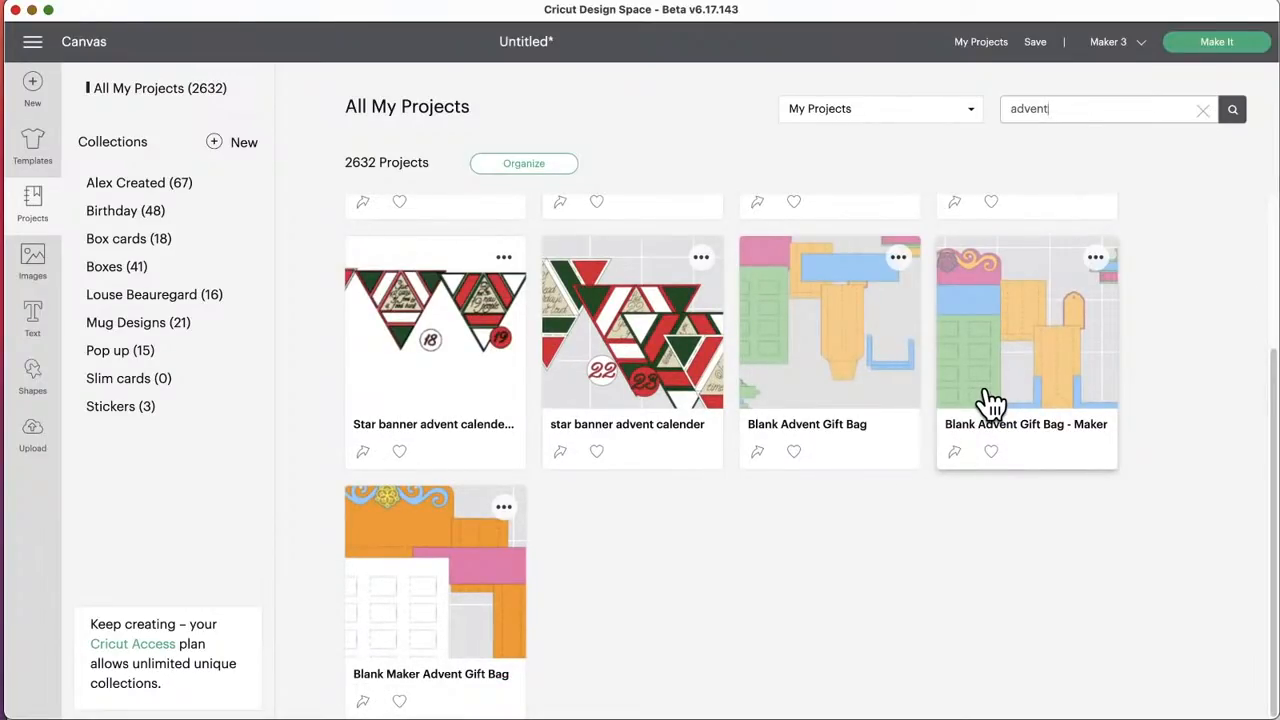
{"action": "scroll", "coordinate": [990, 404], "scroll_direction": "up", "scroll_amount": 1}
{"action": "scroll", "coordinate": [990, 403], "scroll_direction": "up", "scroll_amount": 1}
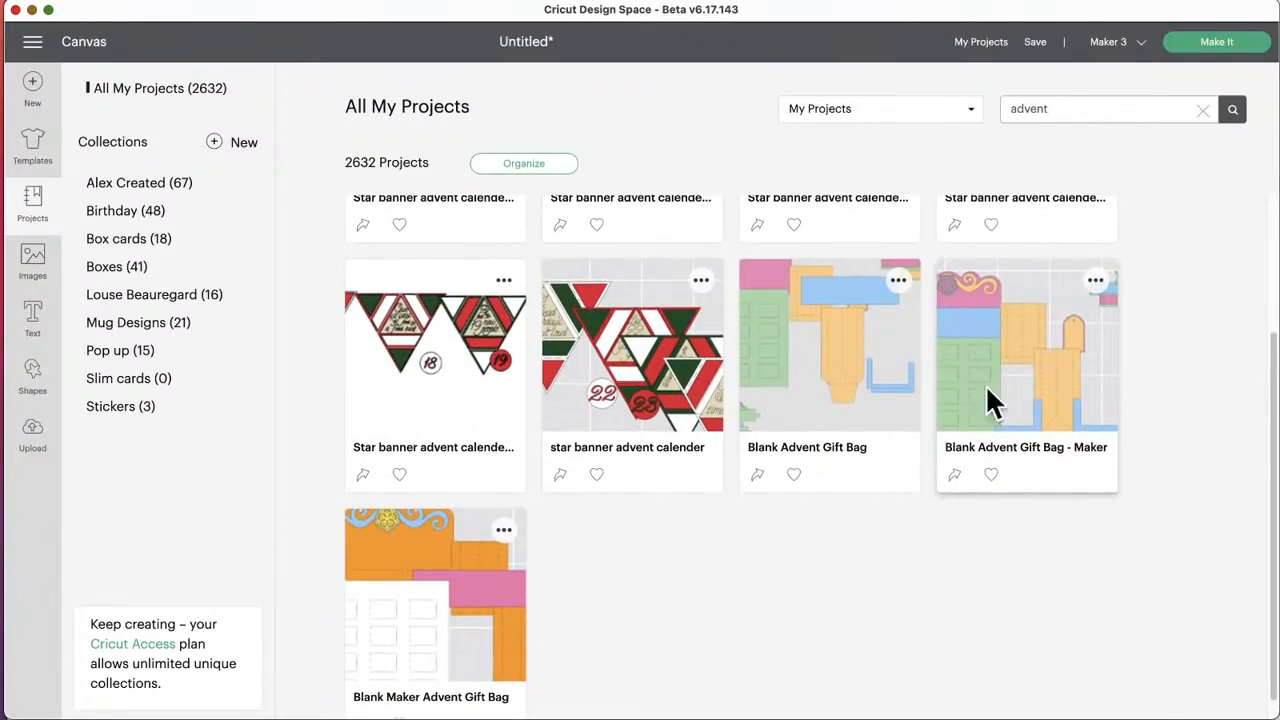
Step: Open "Blank Advent Gift Bag - Maker" for customizing, replacing the unsaved project on the canvas
{"action": "left_click", "coordinate": [987, 390]}
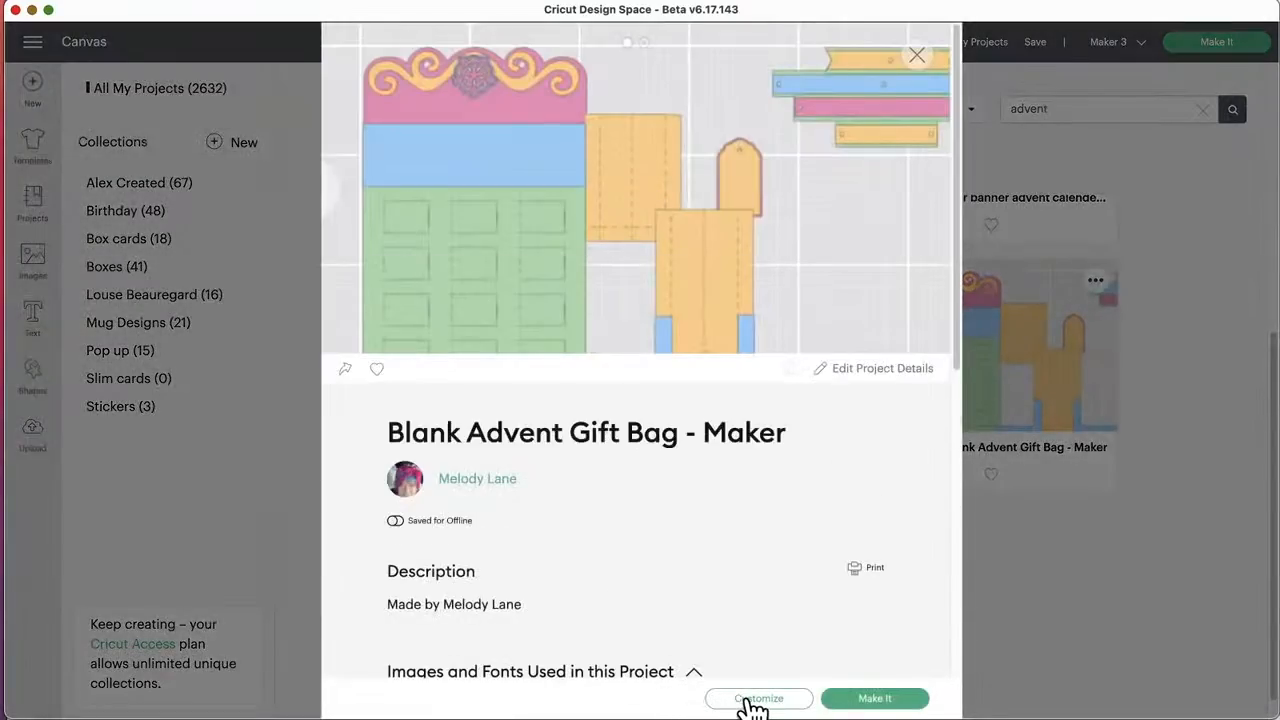
{"action": "left_click", "coordinate": [752, 702]}
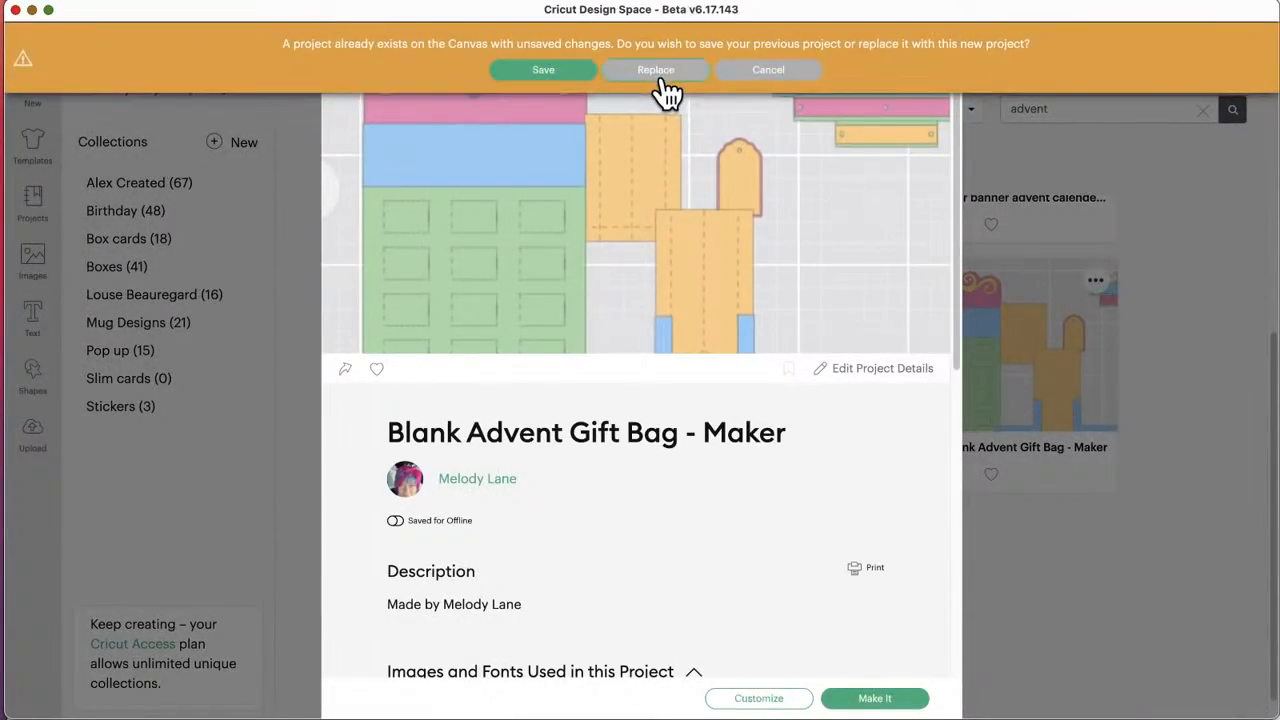
{"action": "left_click", "coordinate": [656, 72]}
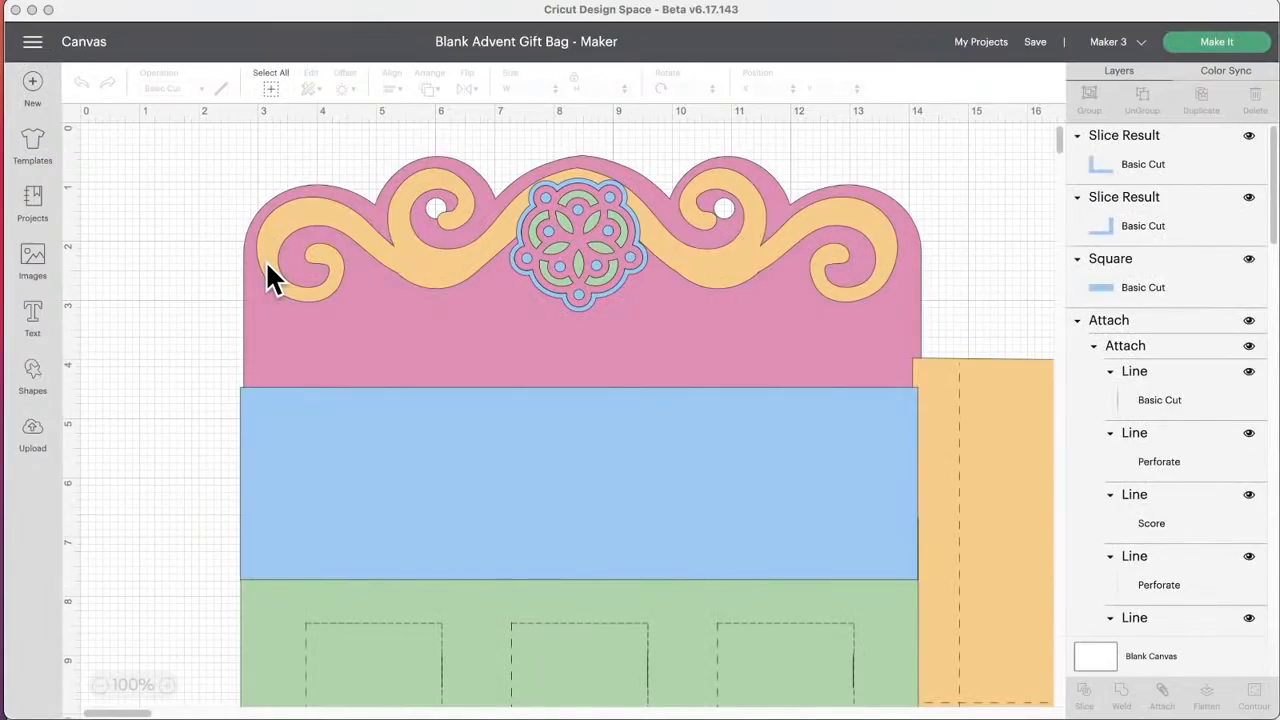
Step: Examine the perforated, scored and cut lines of the door openings on the green front panel at 200% zoom
{"action": "scroll", "coordinate": [267, 266], "scroll_direction": "down", "scroll_amount": 5}
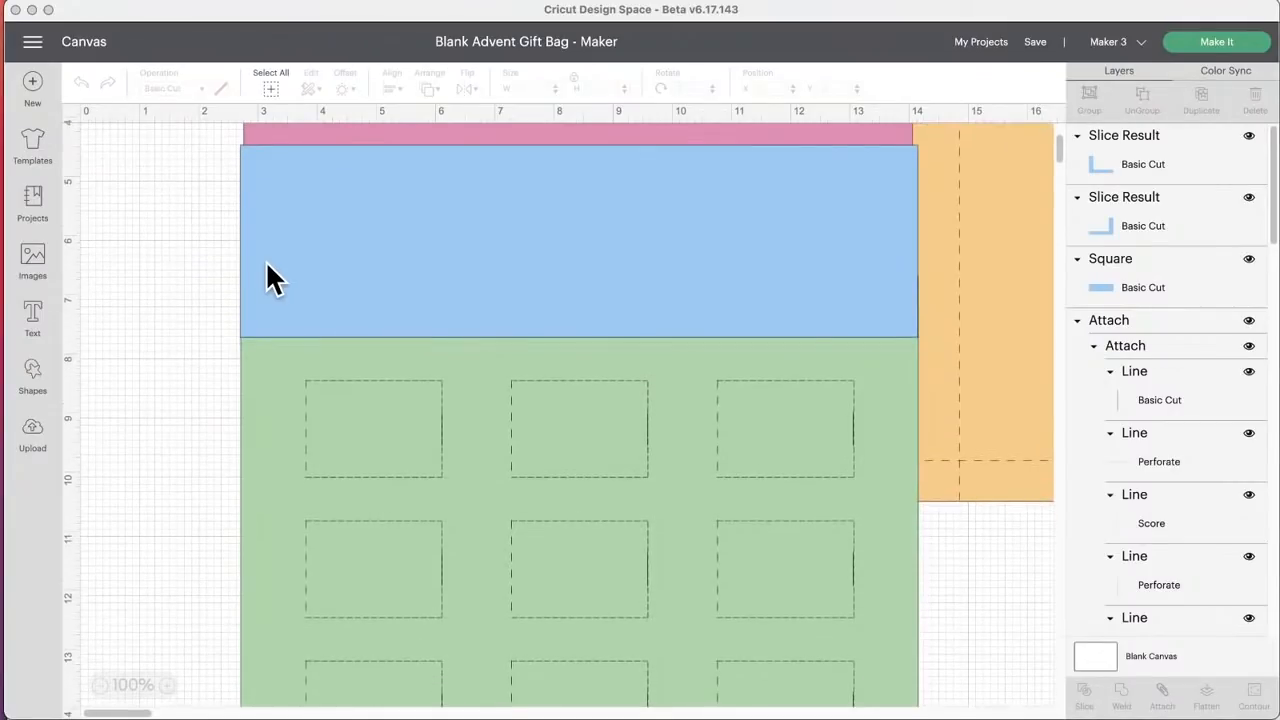
{"action": "scroll", "coordinate": [265, 265], "scroll_direction": "down", "scroll_amount": 3}
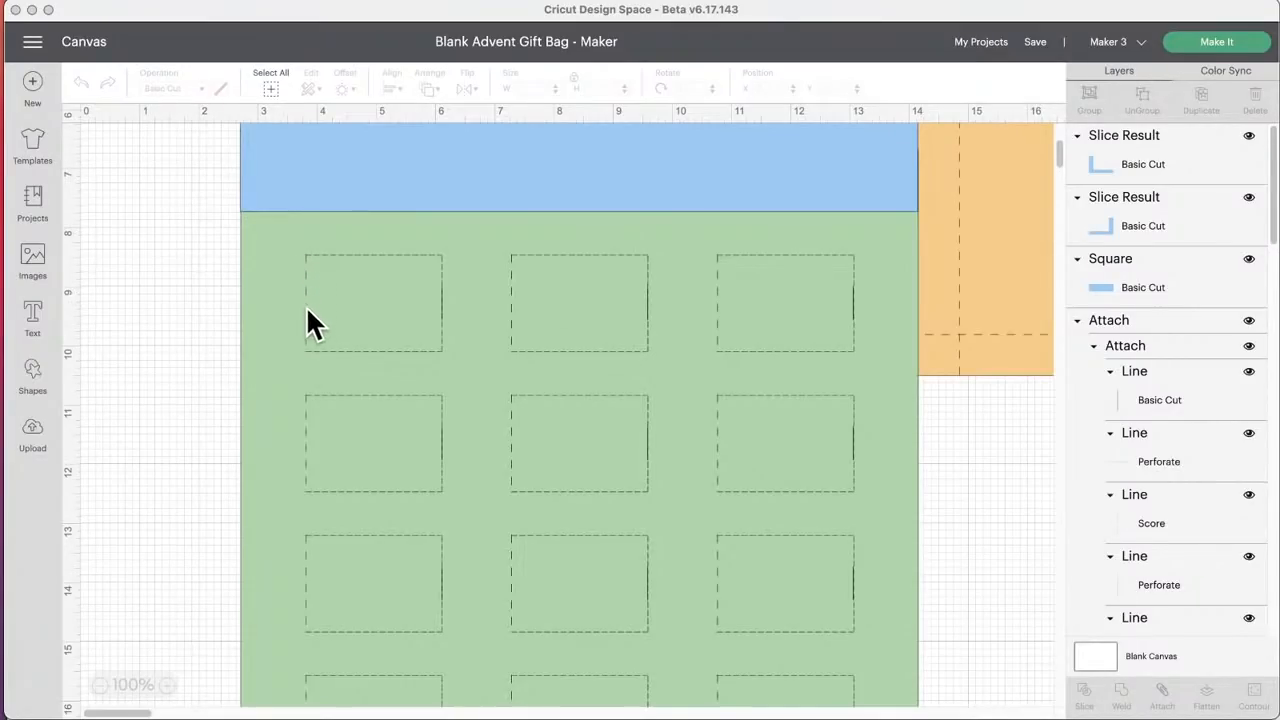
{"action": "left_click", "coordinate": [166, 686]}
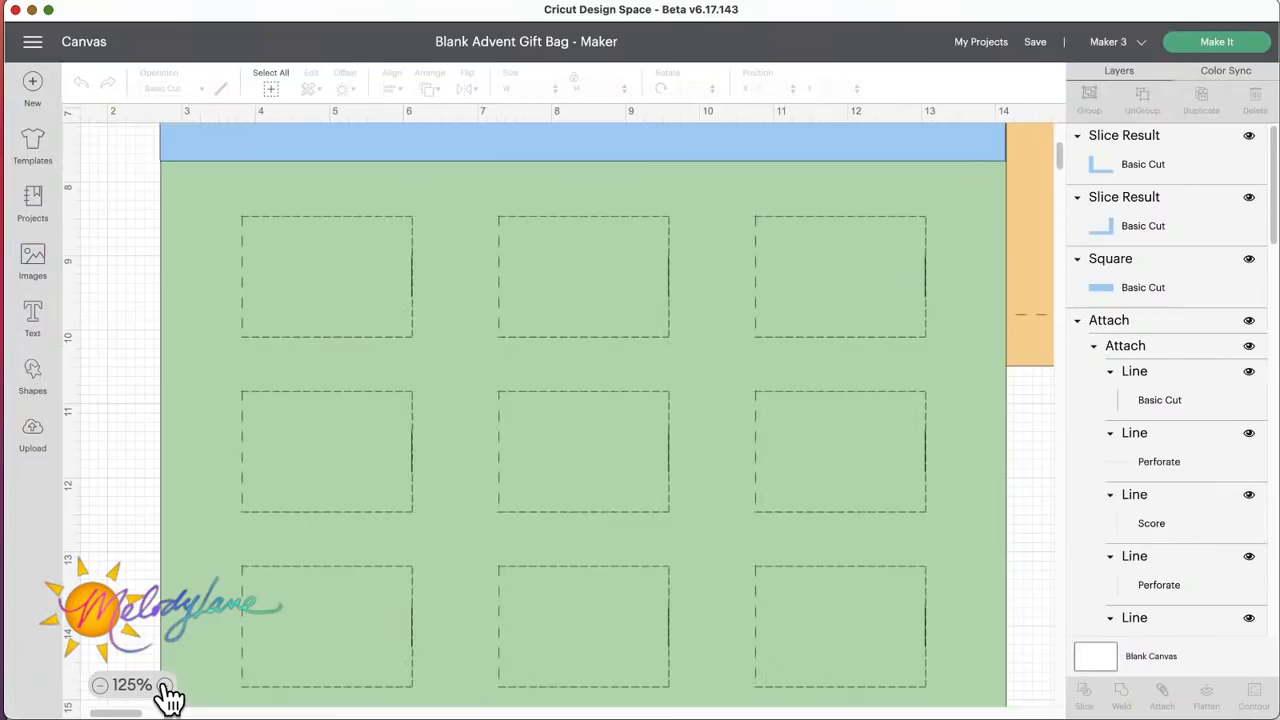
{"action": "left_click", "coordinate": [166, 686]}
{"action": "left_click", "coordinate": [166, 686]}
{"action": "left_click", "coordinate": [166, 686]}
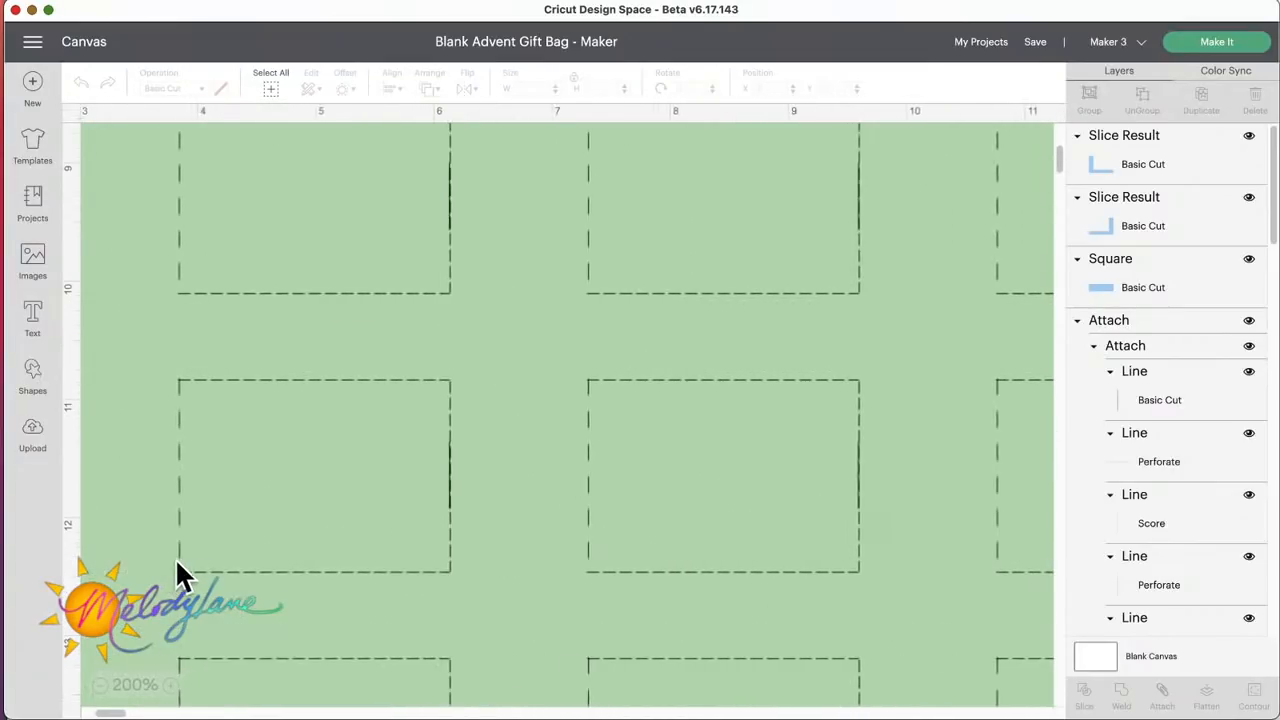
{"action": "scroll", "coordinate": [177, 573], "scroll_direction": "left", "scroll_amount": 3}
{"action": "scroll", "coordinate": [177, 573], "scroll_direction": "up", "scroll_amount": 10}
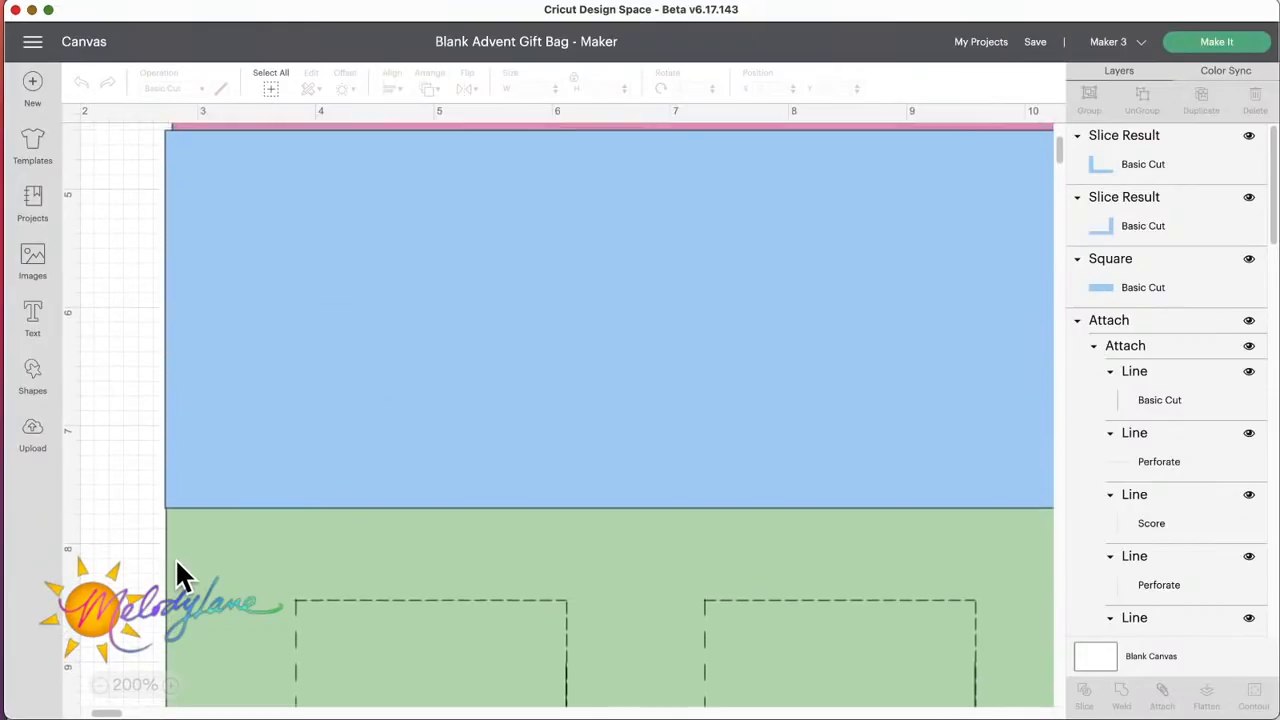
{"action": "scroll", "coordinate": [177, 573], "scroll_direction": "down", "scroll_amount": 3}
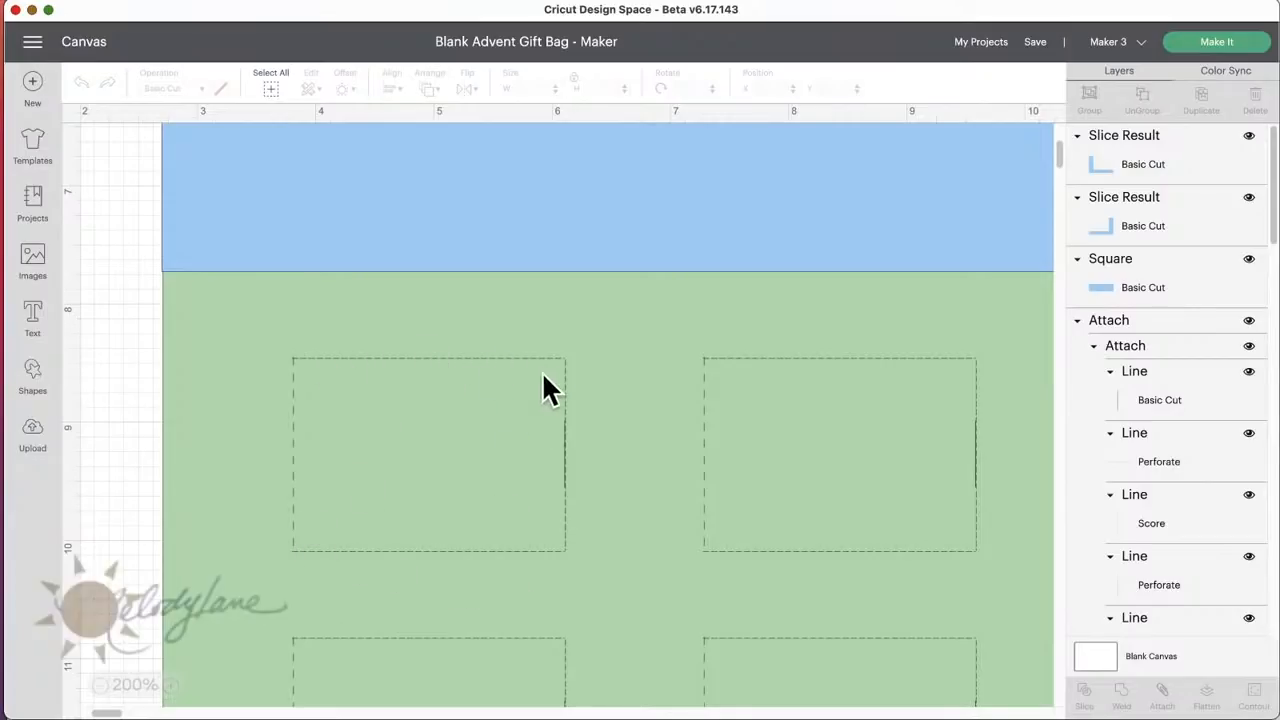
{"action": "scroll", "coordinate": [330, 600], "scroll_direction": "down", "scroll_amount": 1}
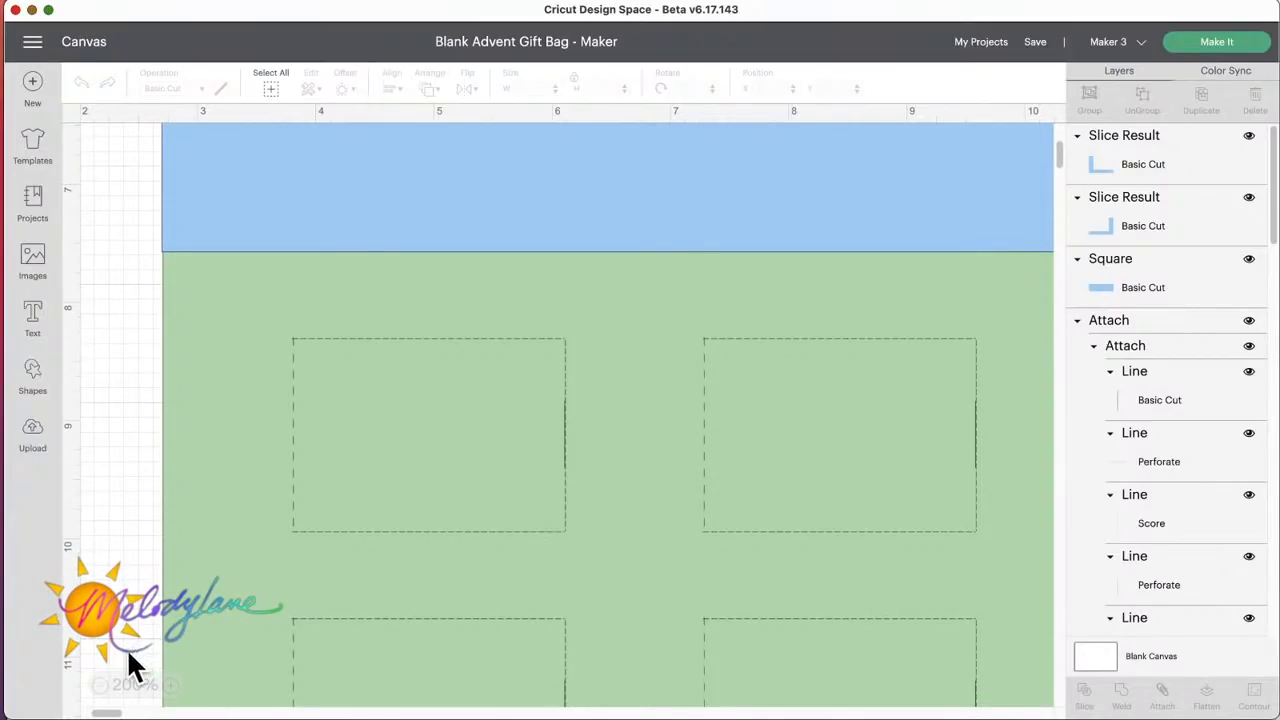
Step: Move the frontmost green tabbed piece out of its stack to about X 9.8, Y 22.6
{"action": "left_click", "coordinate": [100, 685]}
{"action": "left_click", "coordinate": [100, 685]}
{"action": "left_click", "coordinate": [100, 685]}
{"action": "left_click", "coordinate": [100, 685]}
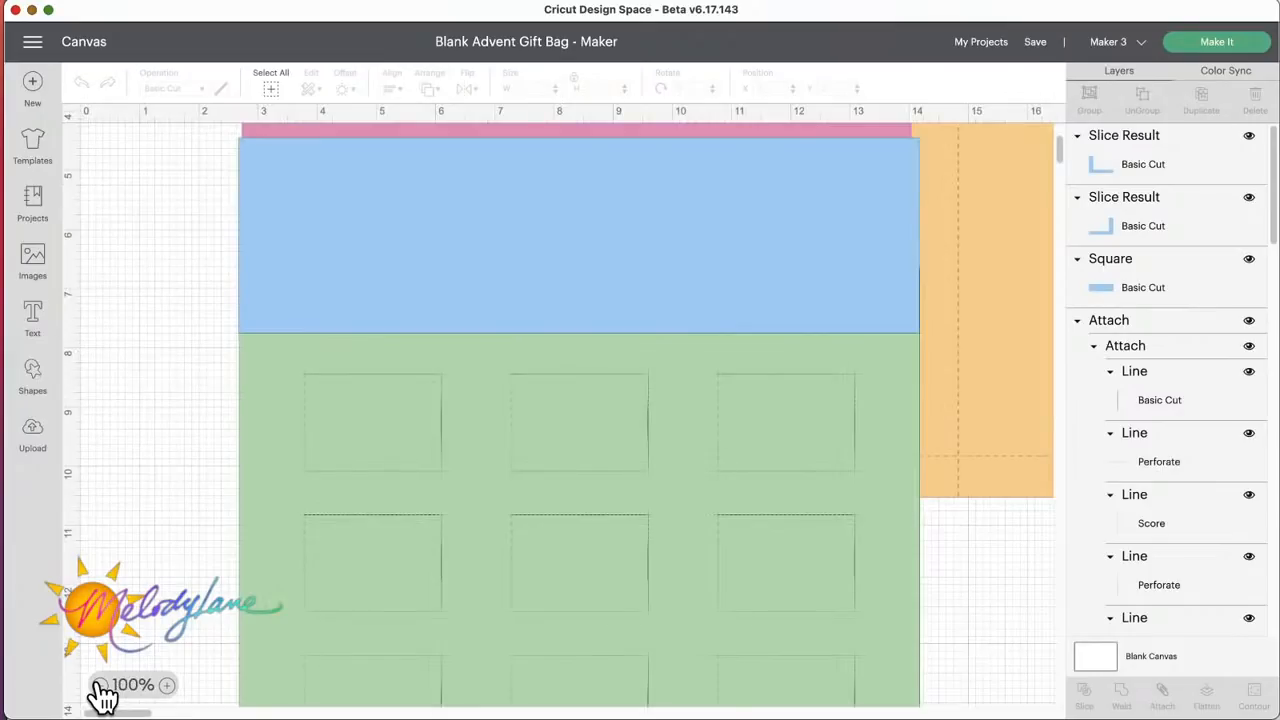
{"action": "left_click", "coordinate": [100, 685]}
{"action": "scroll", "coordinate": [498, 565], "scroll_direction": "down", "scroll_amount": 2}
{"action": "scroll", "coordinate": [498, 565], "scroll_direction": "down", "scroll_amount": 6}
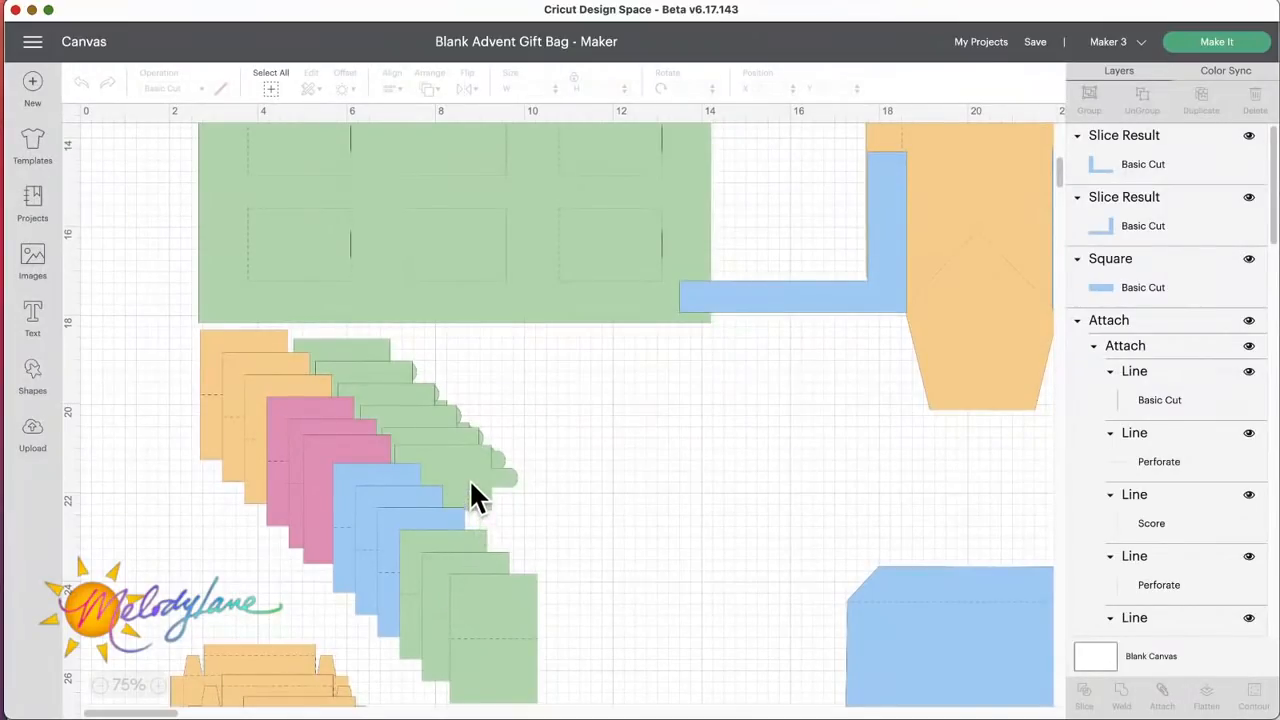
{"action": "left_click_drag", "start_coordinate": [476, 470], "coordinate": [603, 560]}
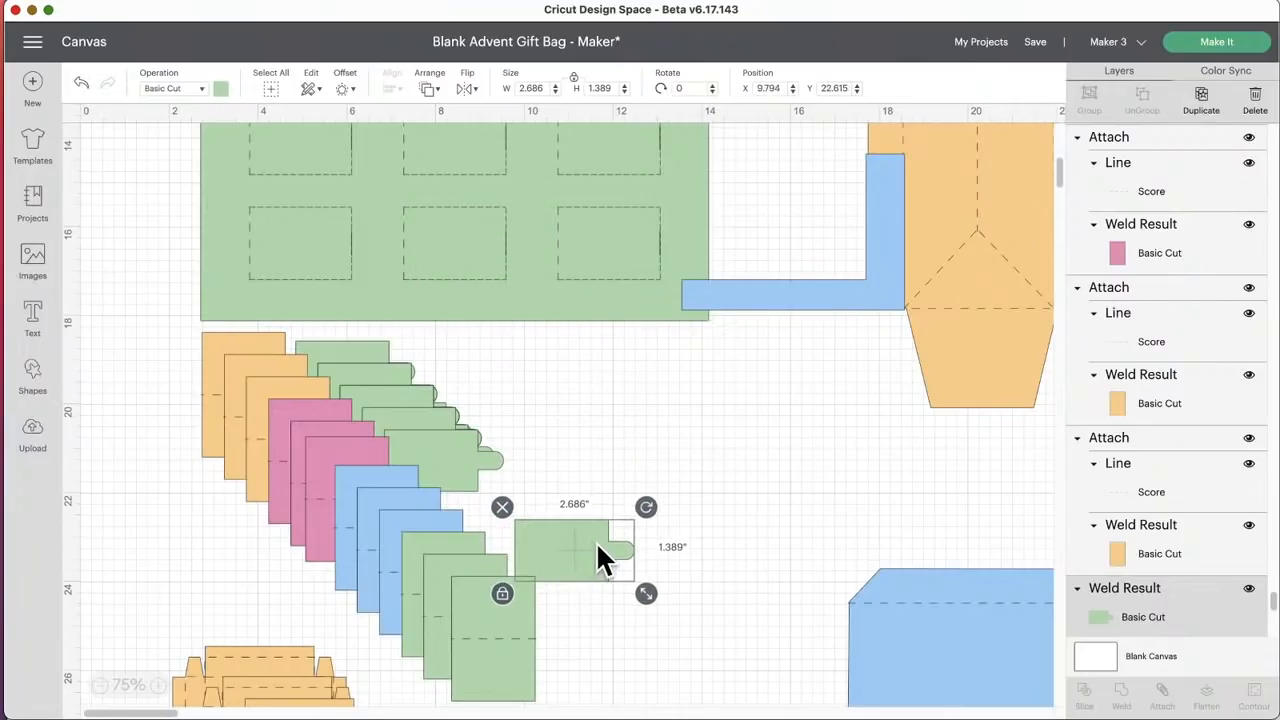
Step: Move the orange side panel with the triangular score lines up beside the tag, to about X 15.8, Y 5.2
{"action": "scroll", "coordinate": [552, 568], "scroll_direction": "down", "scroll_amount": 10}
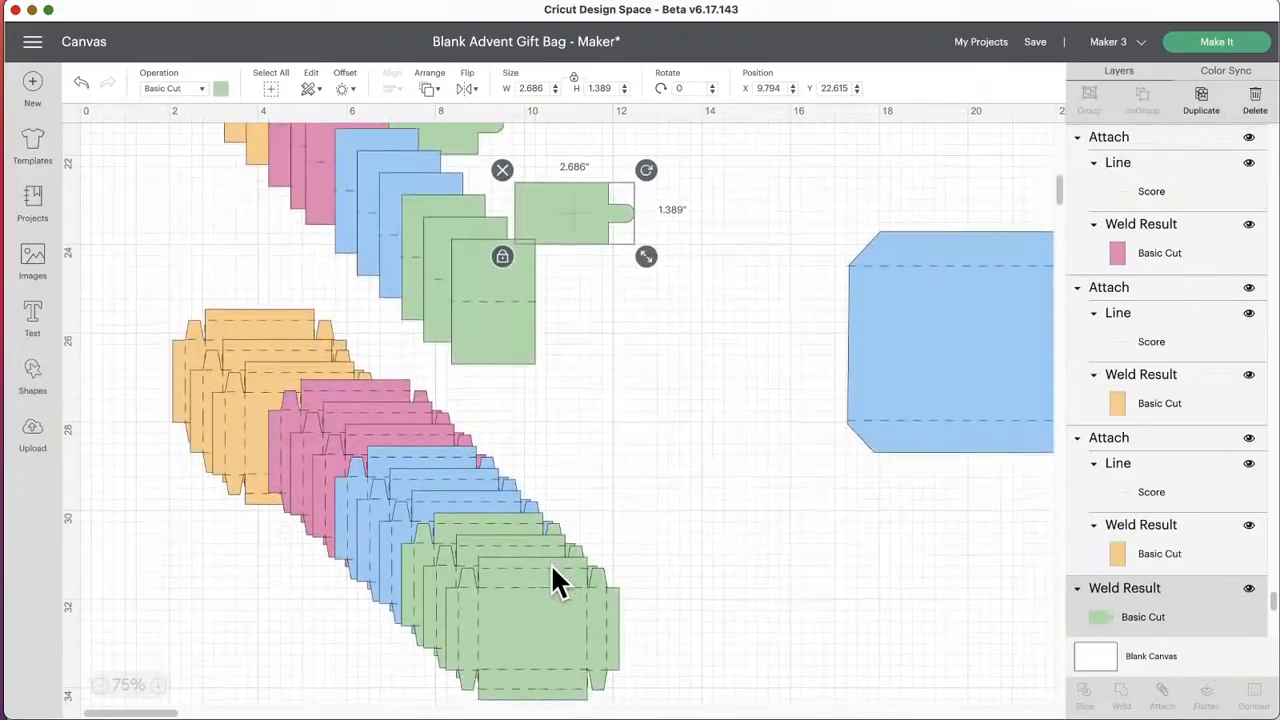
{"action": "scroll", "coordinate": [552, 567], "scroll_direction": "down", "scroll_amount": 1}
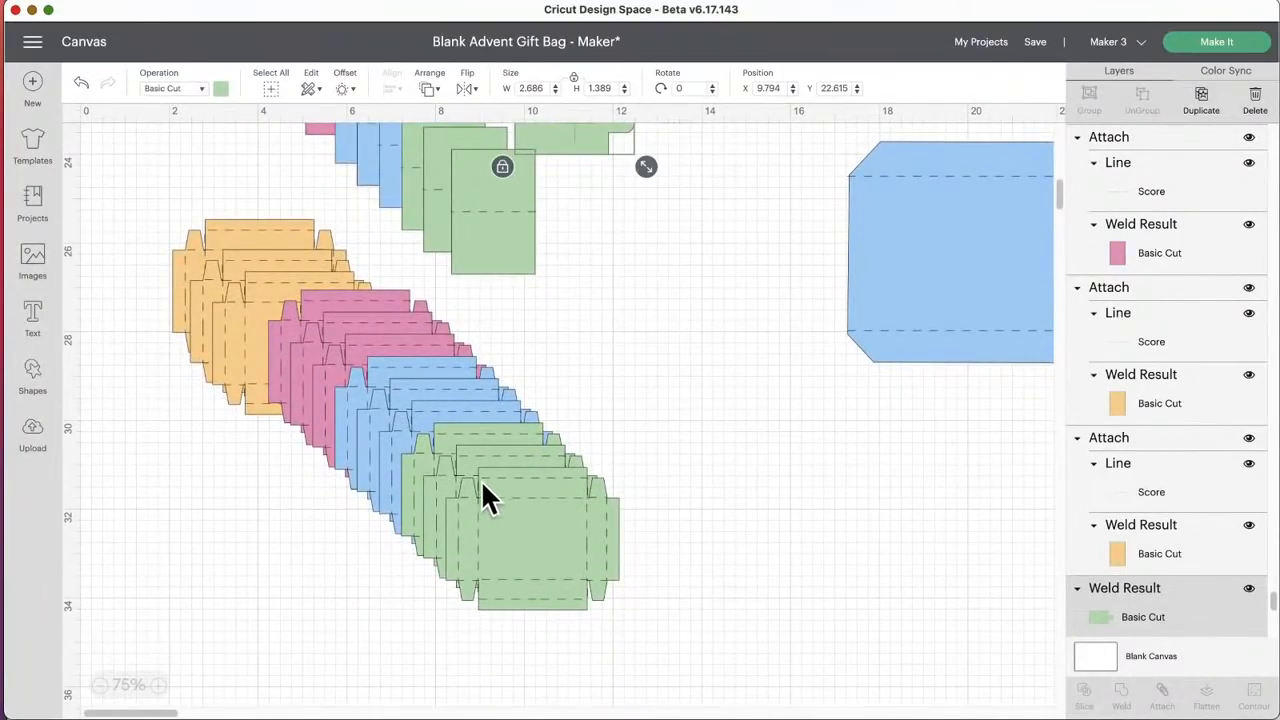
{"action": "scroll", "coordinate": [517, 508], "scroll_direction": "up", "scroll_amount": 14}
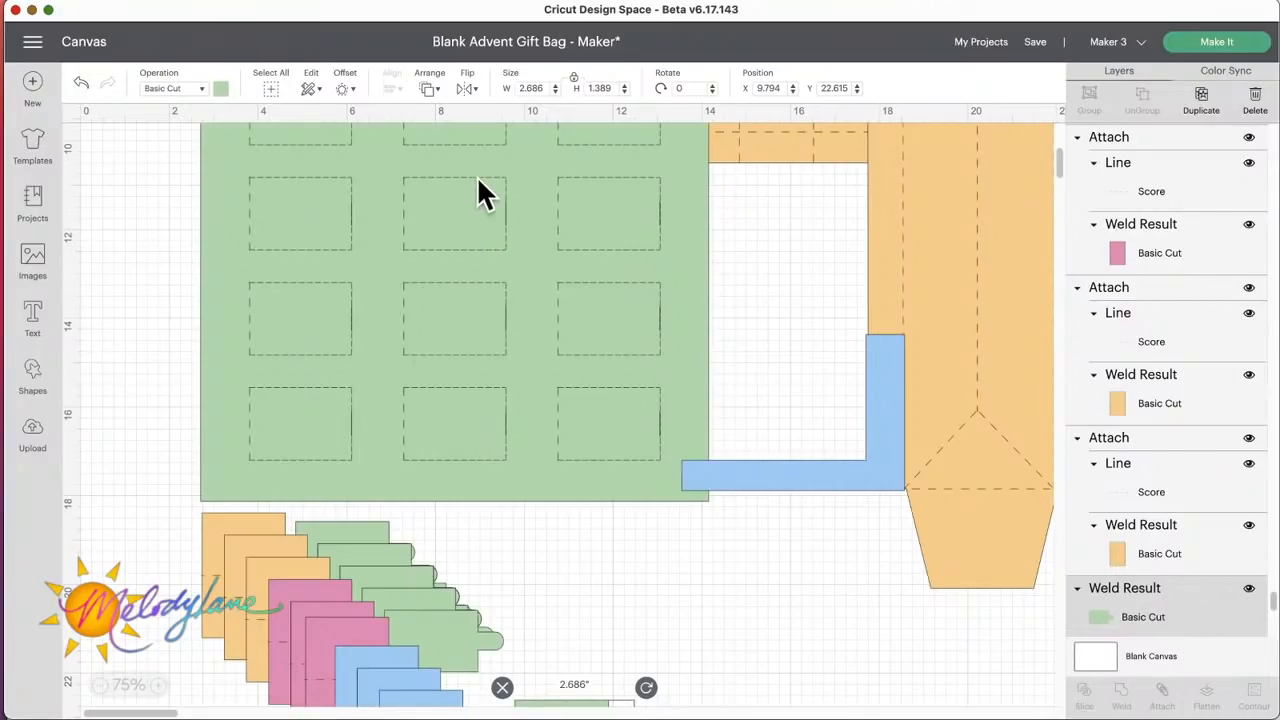
{"action": "scroll", "coordinate": [448, 405], "scroll_direction": "up", "scroll_amount": 6}
{"action": "scroll", "coordinate": [448, 405], "scroll_direction": "right", "scroll_amount": 3}
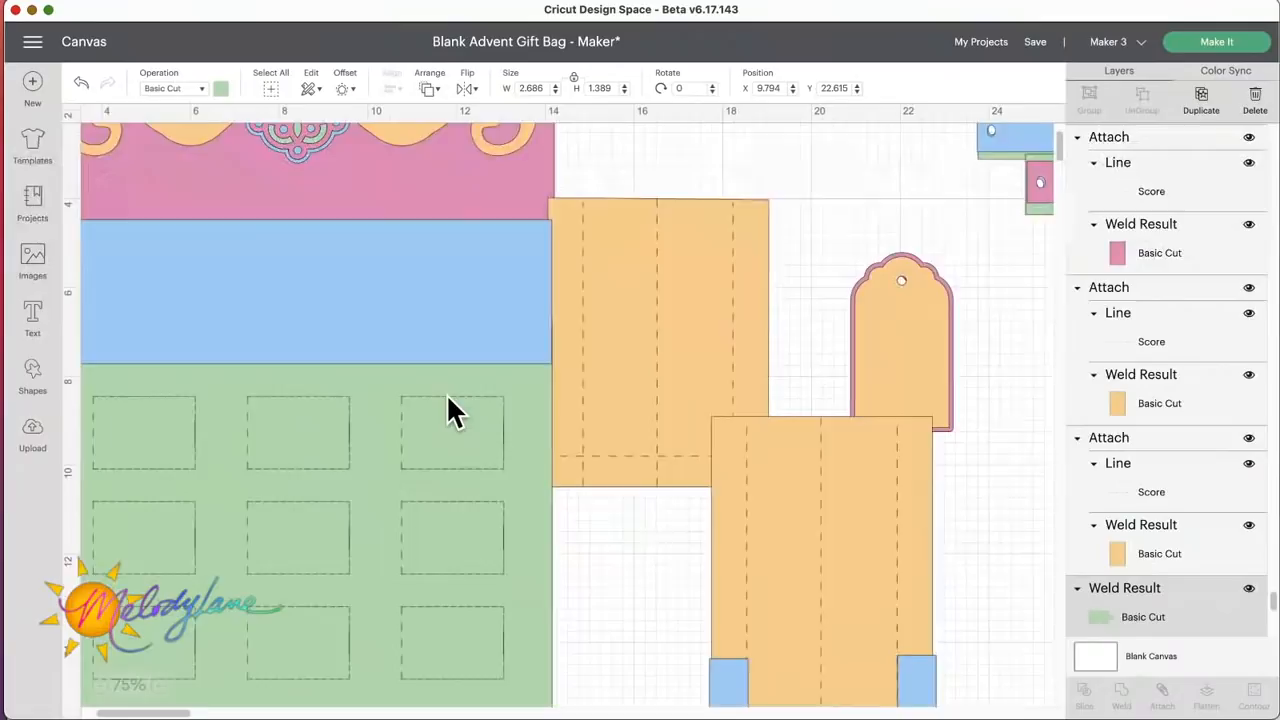
{"action": "left_click_drag", "start_coordinate": [882, 566], "coordinate": [736, 358]}
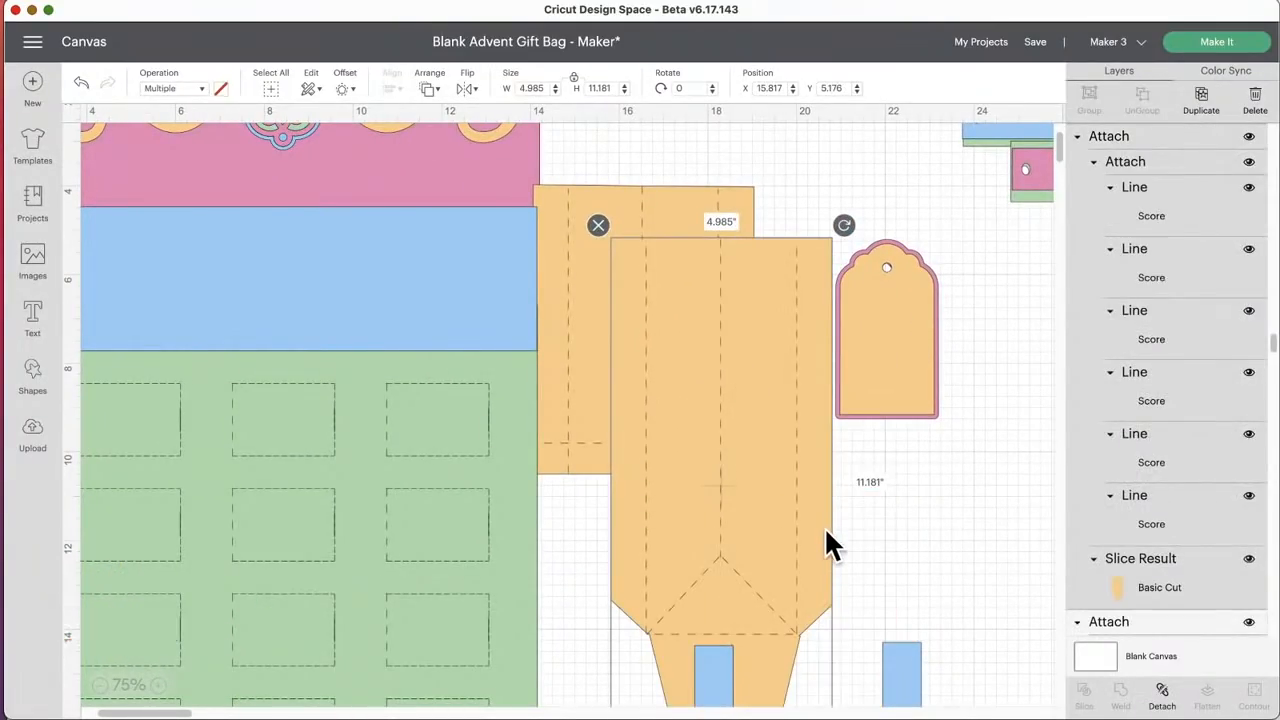
Step: Examine the gift bag's remaining pieces: the banner strips, the L-shaped blue corners, the stacked box parts and the blue base panel
{"action": "scroll", "coordinate": [826, 530], "scroll_direction": "up", "scroll_amount": 1}
{"action": "scroll", "coordinate": [826, 540], "scroll_direction": "up", "scroll_amount": 2}
{"action": "scroll", "coordinate": [826, 540], "scroll_direction": "right", "scroll_amount": 8}
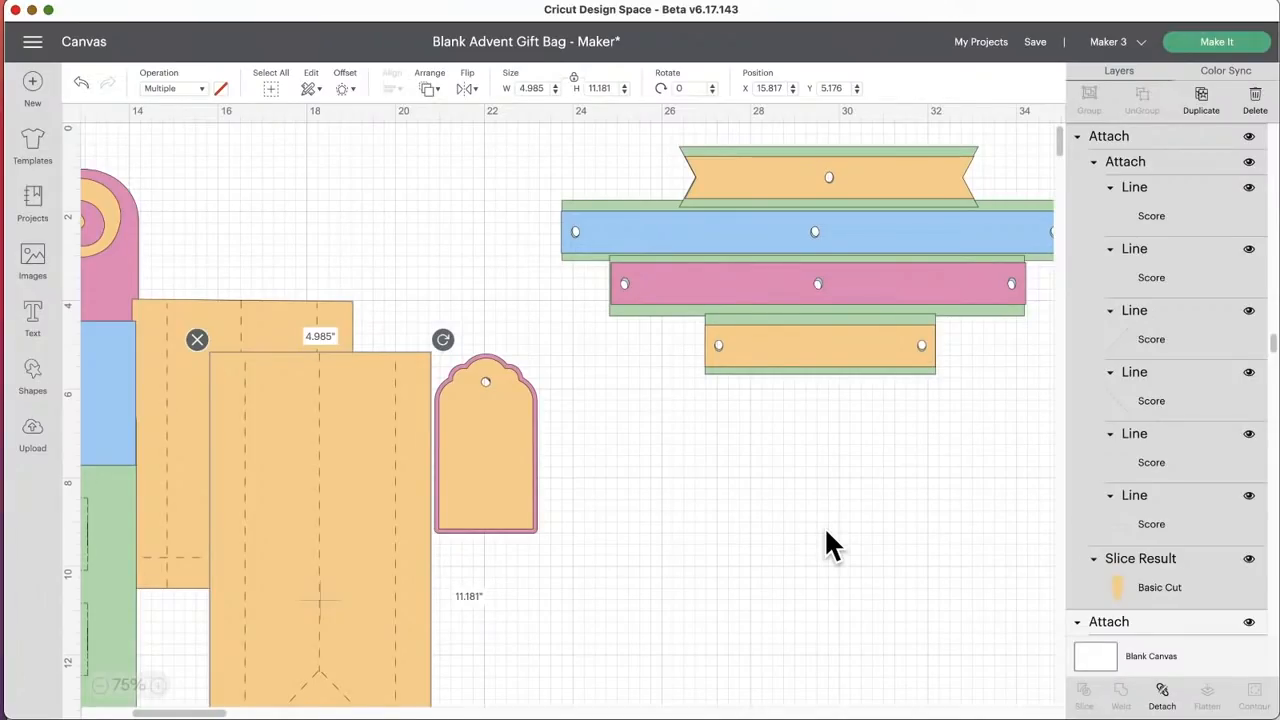
{"action": "scroll", "coordinate": [824, 526], "scroll_direction": "right", "scroll_amount": 1}
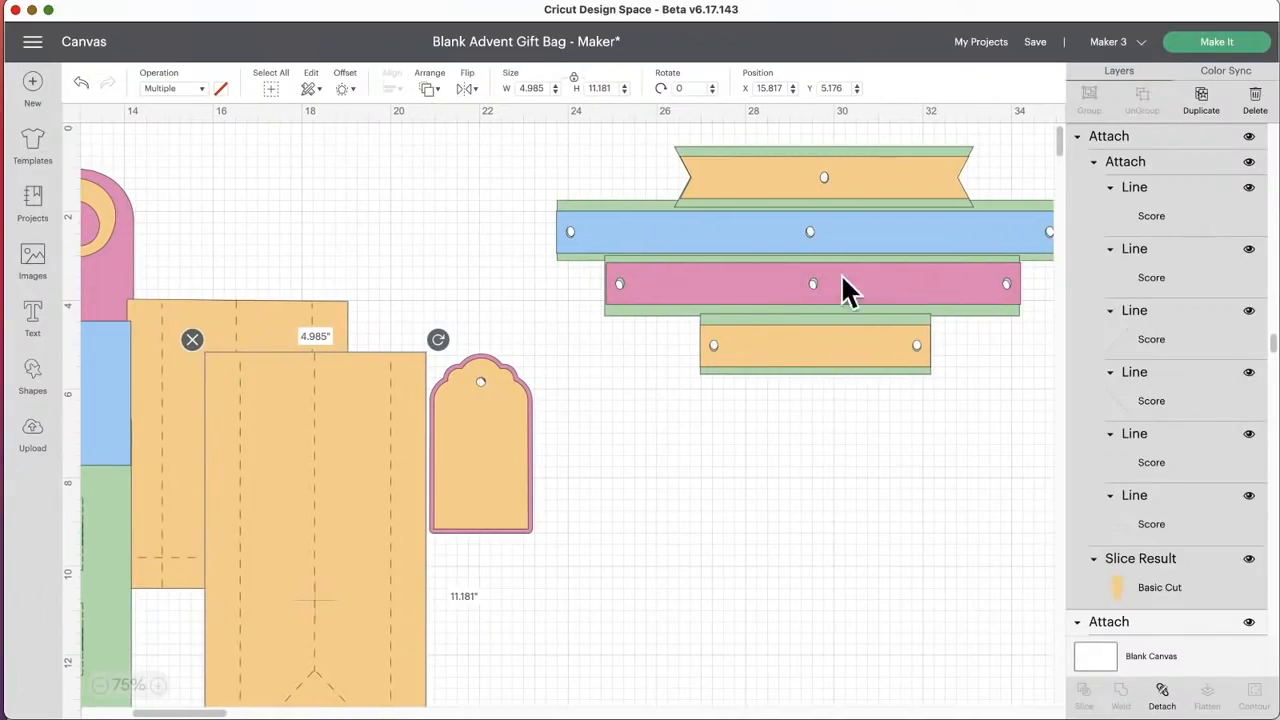
{"action": "scroll", "coordinate": [658, 465], "scroll_direction": "down", "scroll_amount": 10}
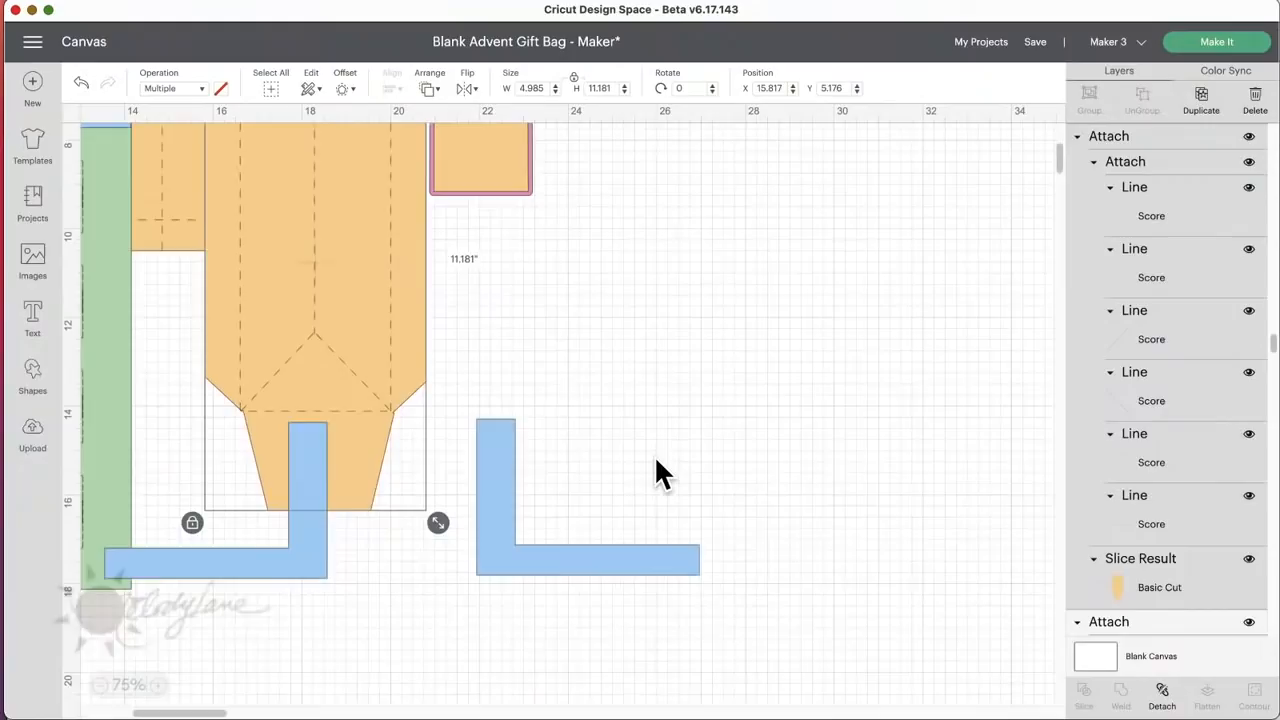
{"action": "scroll", "coordinate": [658, 465], "scroll_direction": "left", "scroll_amount": 8}
{"action": "scroll", "coordinate": [657, 463], "scroll_direction": "down", "scroll_amount": 12}
{"action": "scroll", "coordinate": [657, 463], "scroll_direction": "left", "scroll_amount": 2}
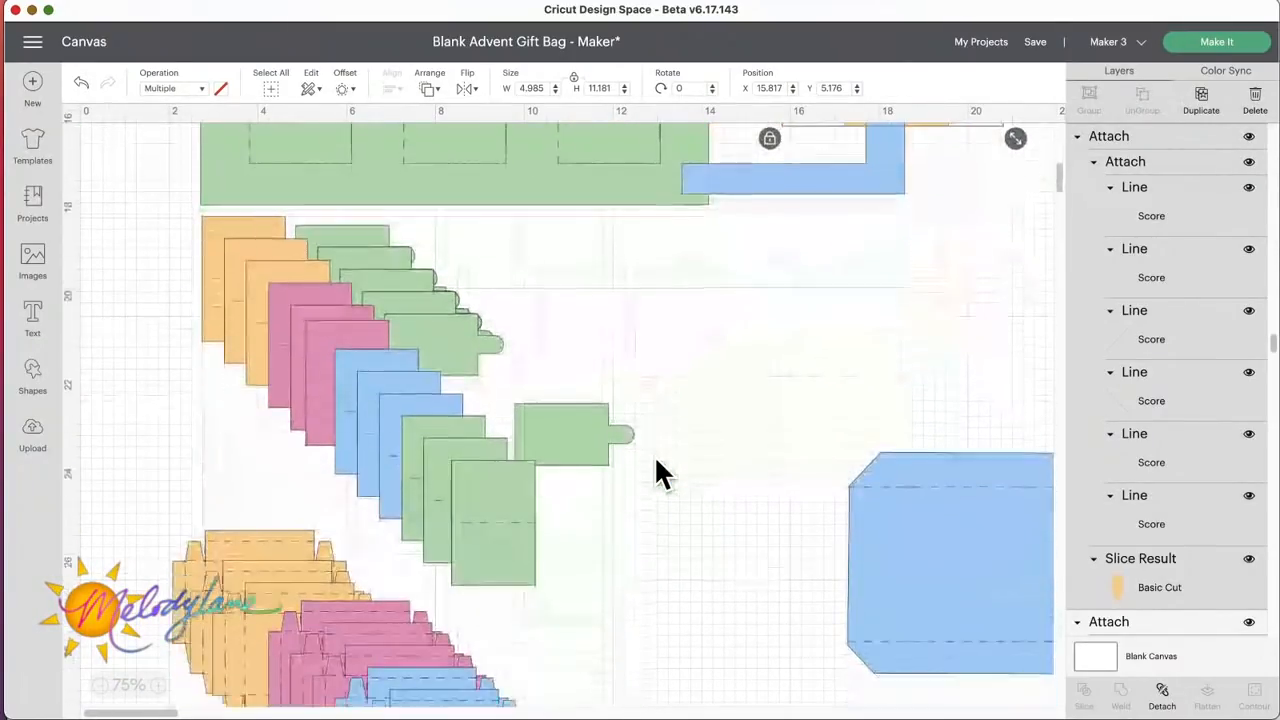
{"action": "scroll", "coordinate": [657, 463], "scroll_direction": "right", "scroll_amount": 12}
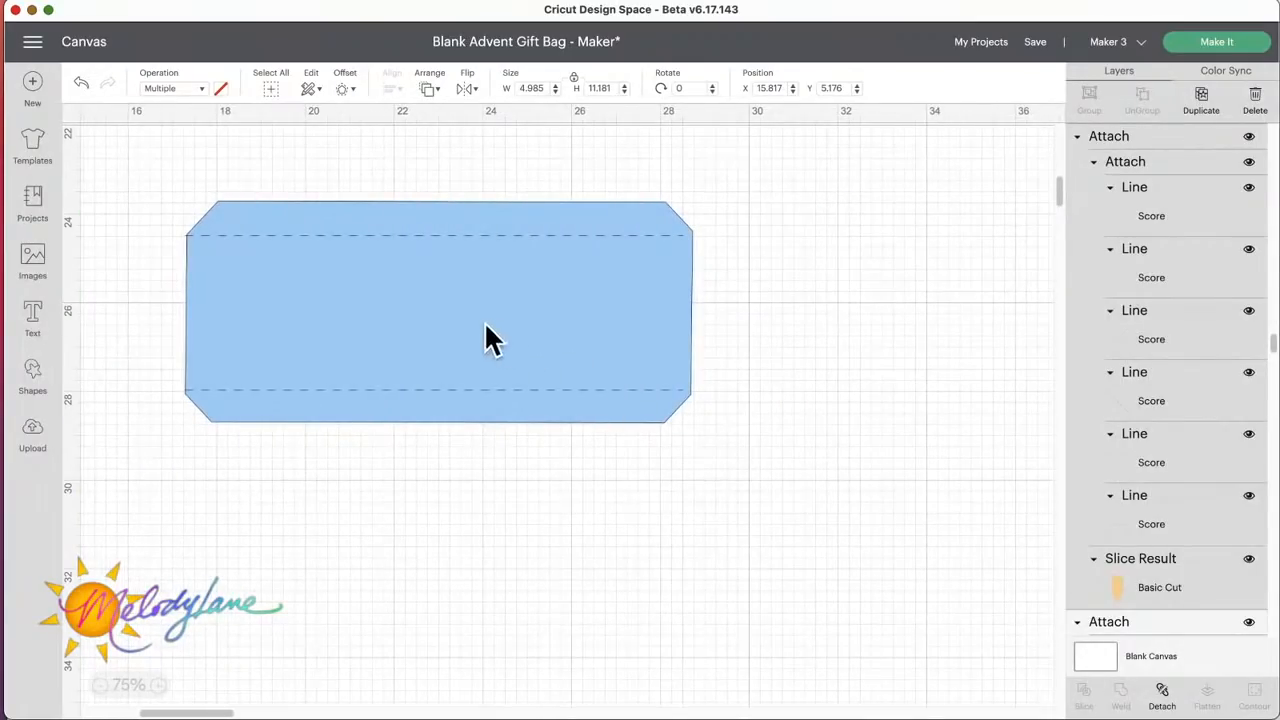
{"action": "scroll", "coordinate": [414, 329], "scroll_direction": "up", "scroll_amount": 10}
{"action": "scroll", "coordinate": [414, 329], "scroll_direction": "up", "scroll_amount": 12}
{"action": "scroll", "coordinate": [414, 329], "scroll_direction": "left", "scroll_amount": 12}
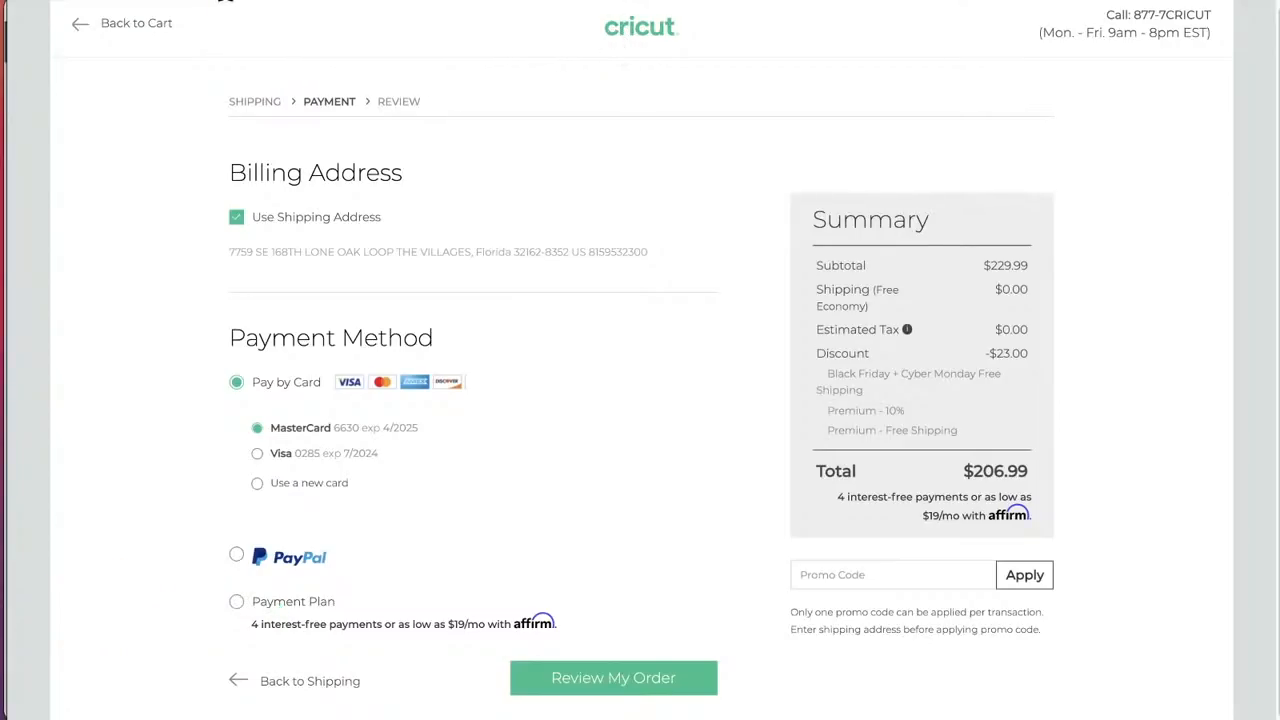
Step: Switch to the web browser, leave the checkout page for the Cricut home page, and open the Cricut shop
{"action": "key", "text": "BackSpace"}
{"action": "key", "text": "Return"}
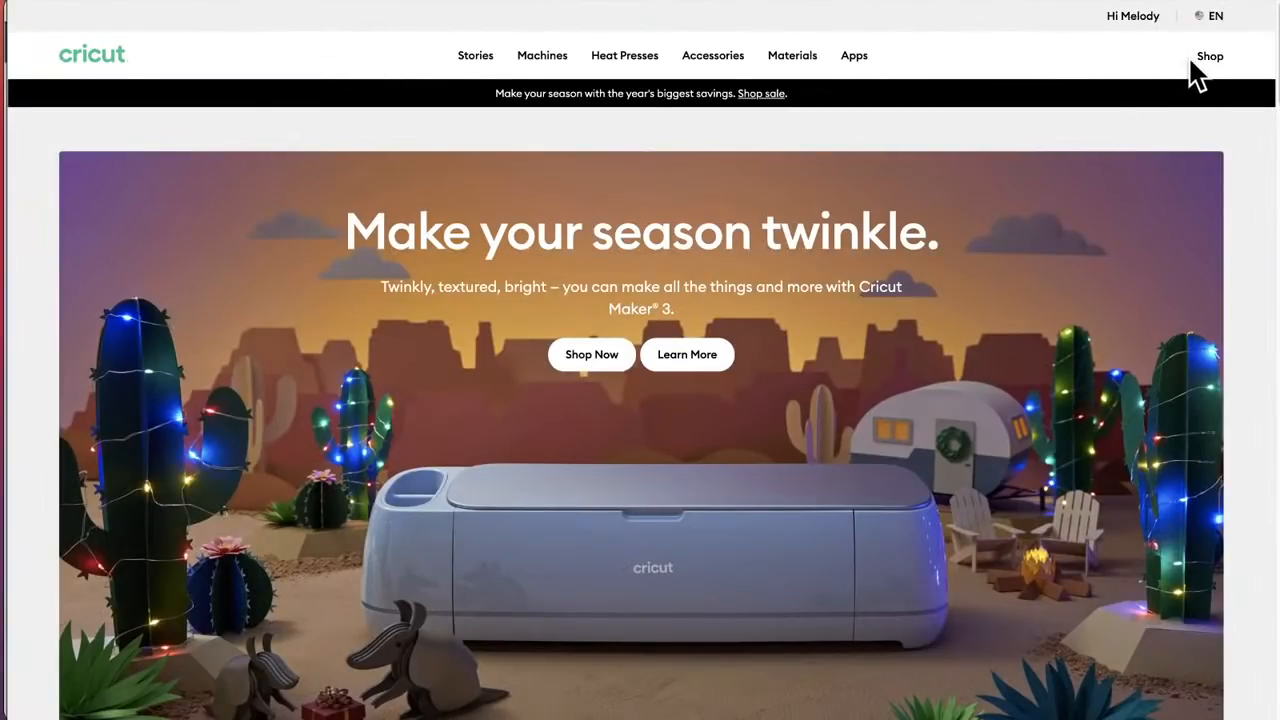
{"action": "left_click", "coordinate": [1205, 62]}
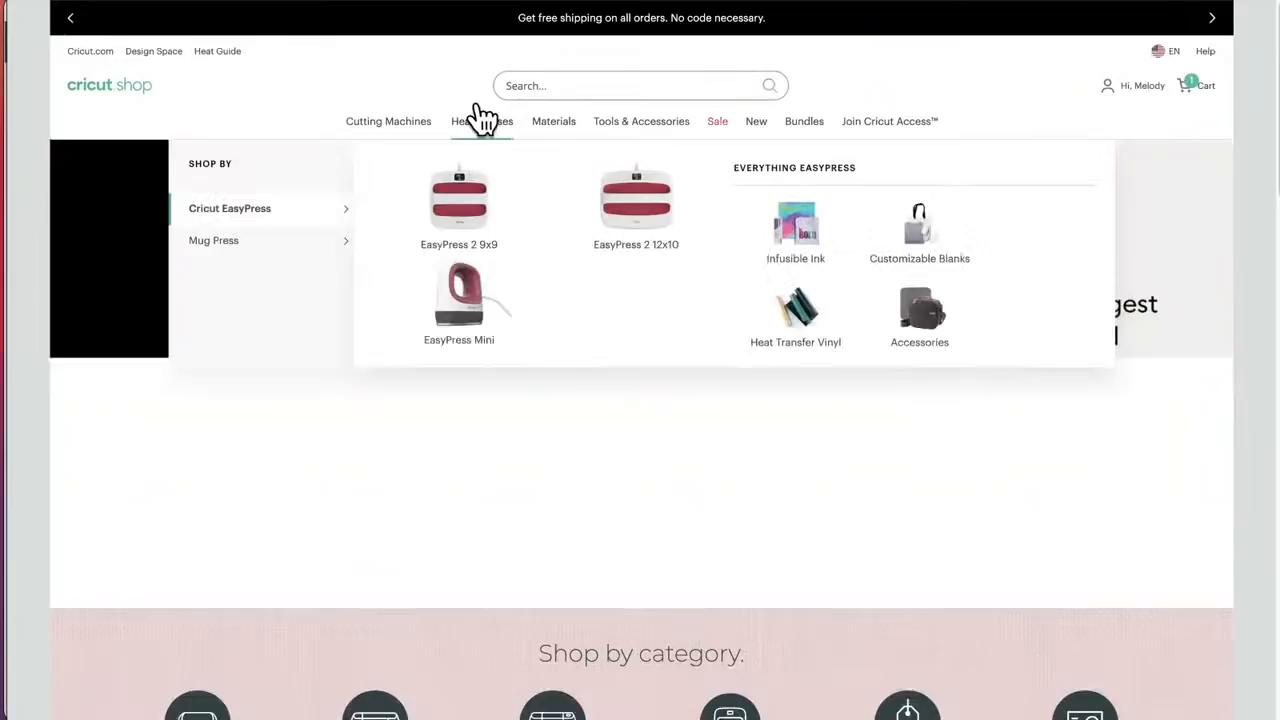
Step: Open the shop's Customizable Blanks category and browse the blanks on offer
{"action": "mouse_move", "coordinate": [550, 130]}
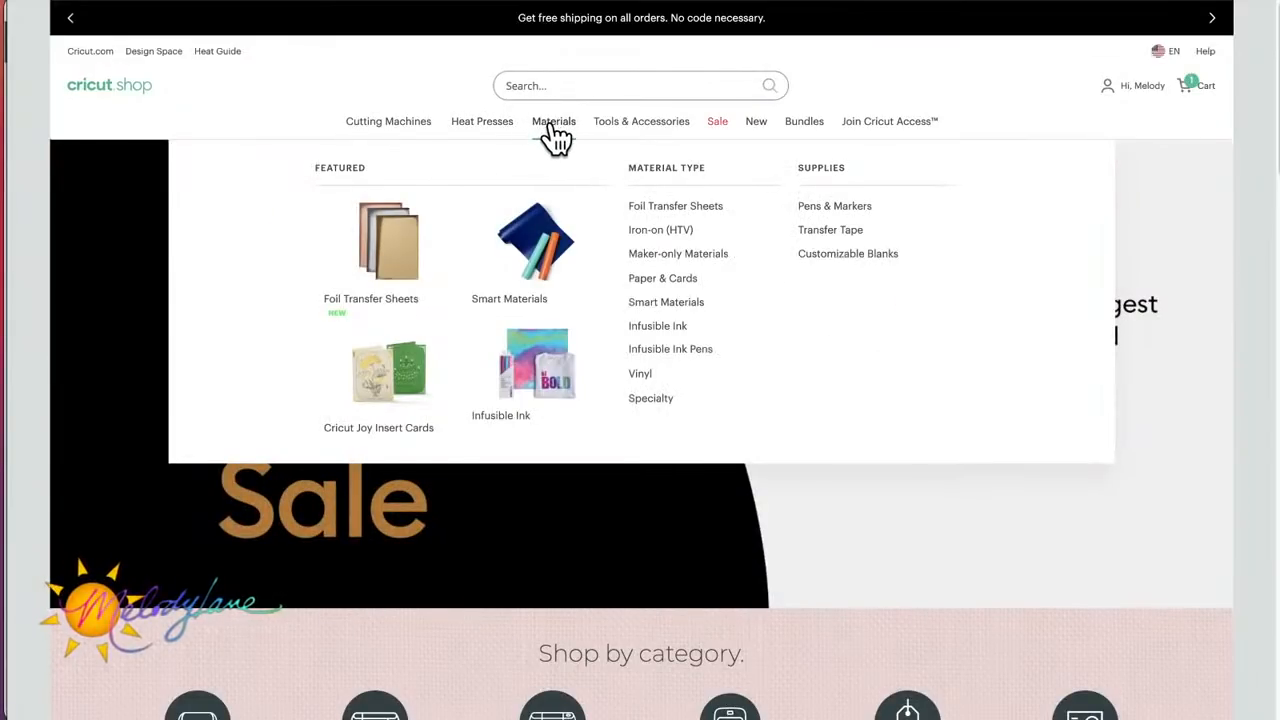
{"action": "left_click", "coordinate": [829, 257]}
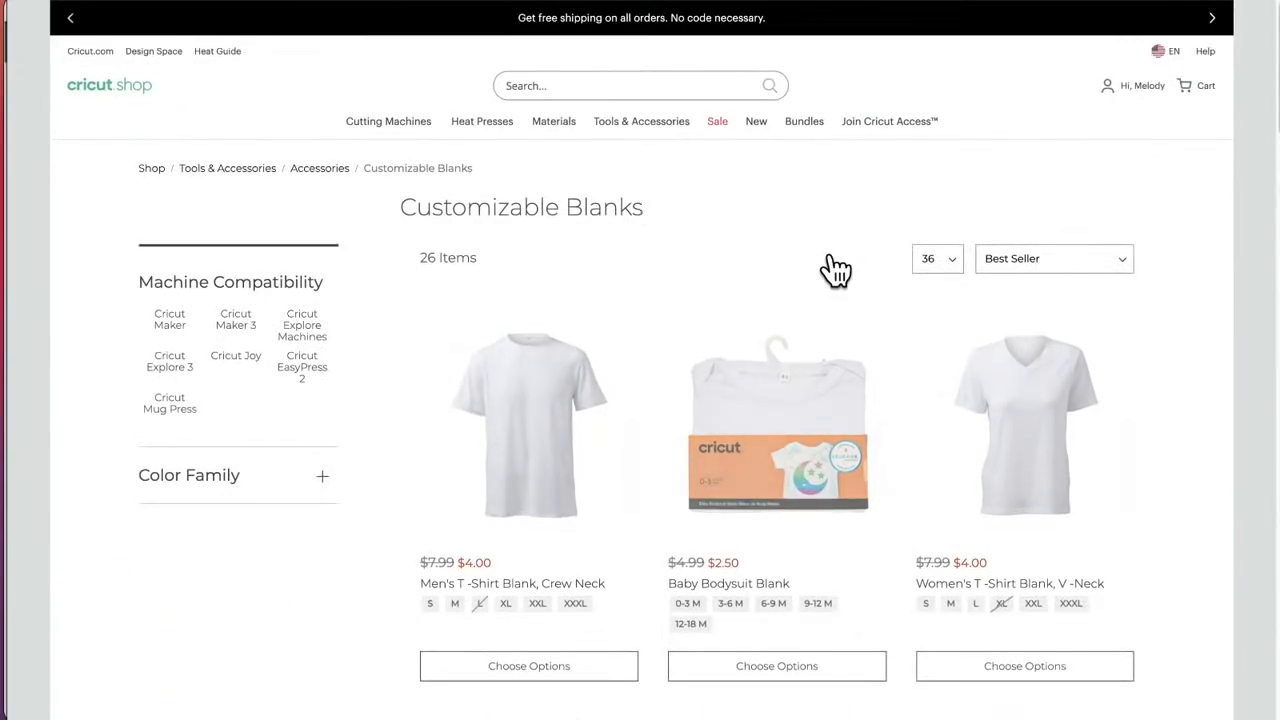
{"action": "scroll", "coordinate": [836, 268], "scroll_direction": "down", "scroll_amount": 1}
{"action": "scroll", "coordinate": [836, 268], "scroll_direction": "down", "scroll_amount": 3}
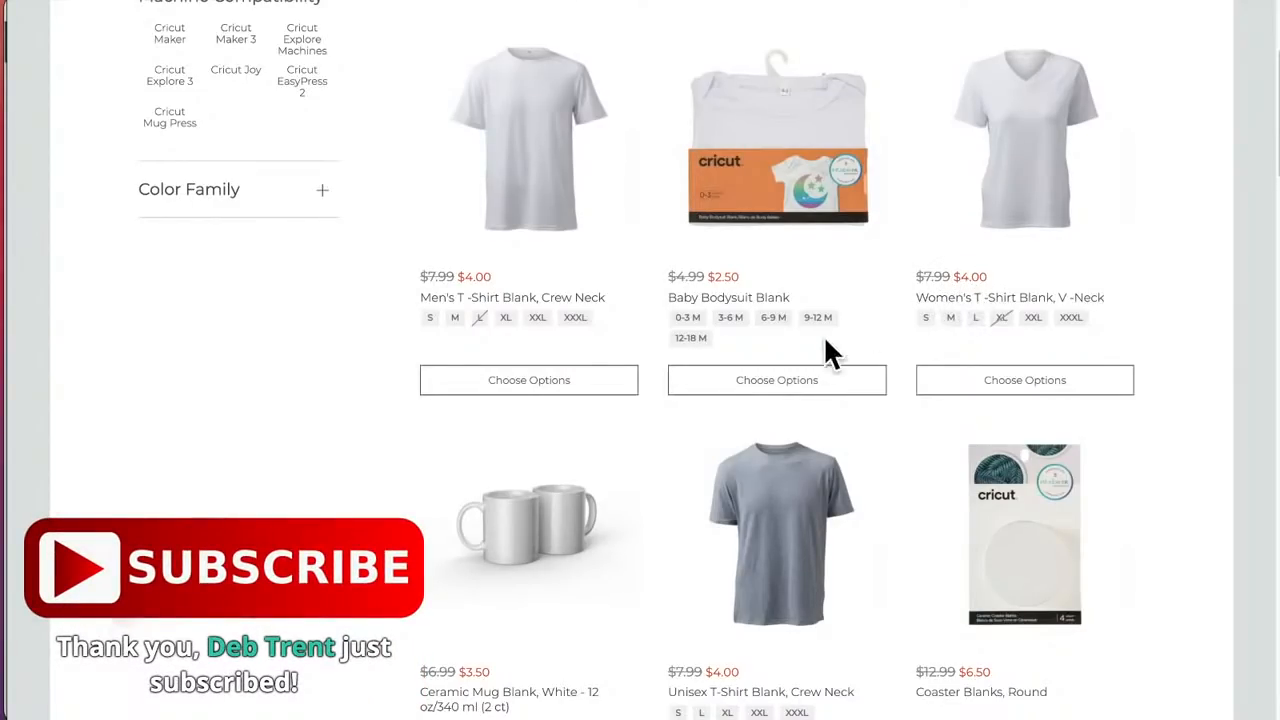
Step: Look through the rest of the Customizable Blanks list, from the T-shirts, coasters and bags down to the ceramic mug packs
{"action": "scroll", "coordinate": [534, 571], "scroll_direction": "down", "scroll_amount": 3}
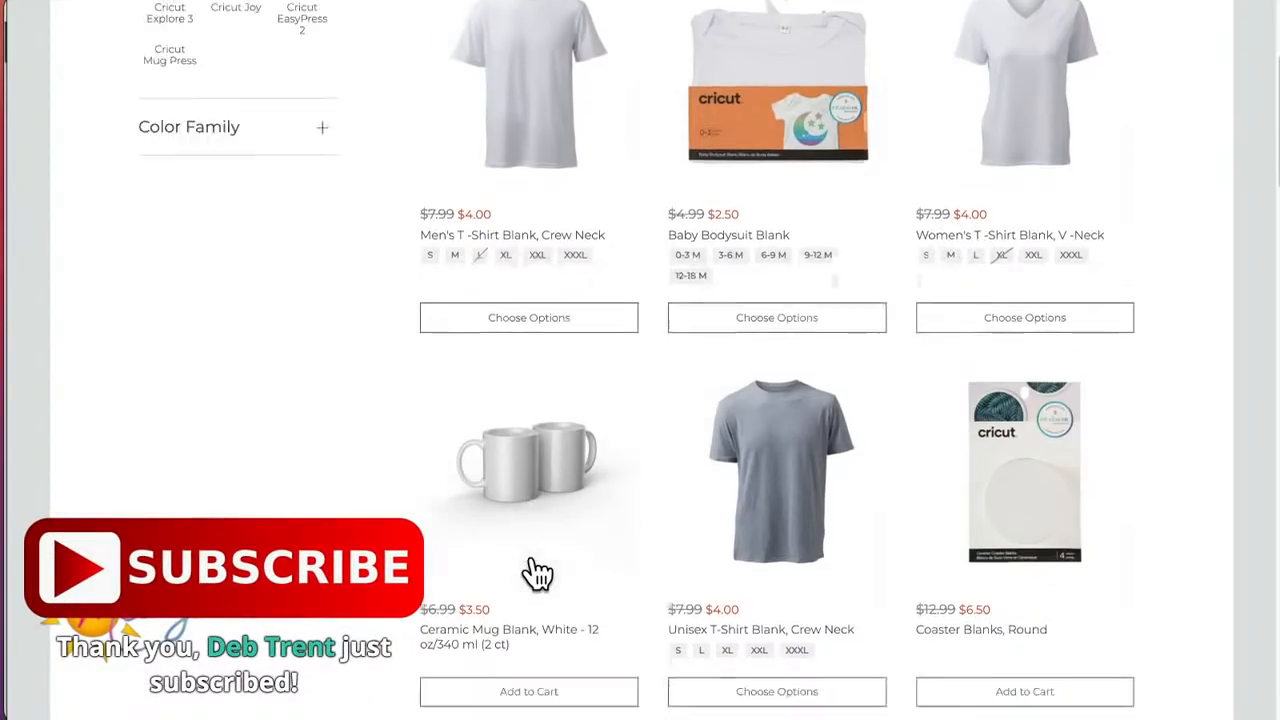
{"action": "scroll", "coordinate": [1023, 400], "scroll_direction": "up", "scroll_amount": 2}
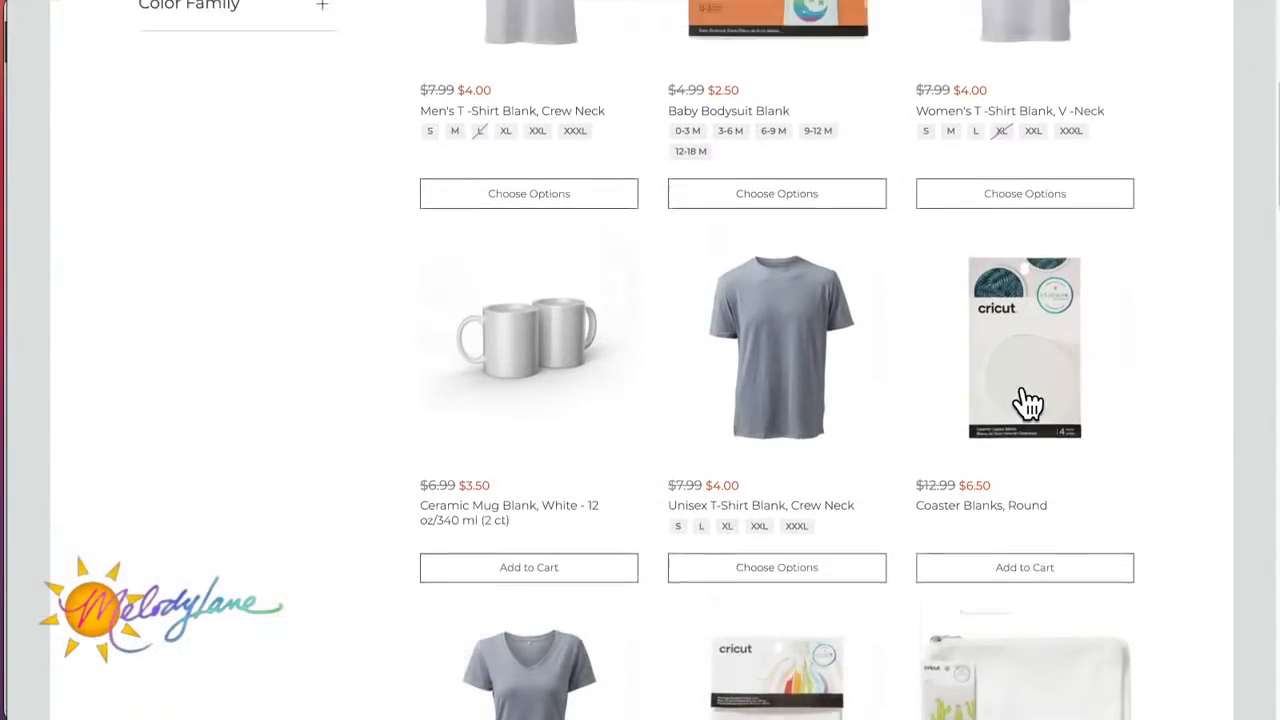
{"action": "scroll", "coordinate": [1027, 402], "scroll_direction": "down", "scroll_amount": 4}
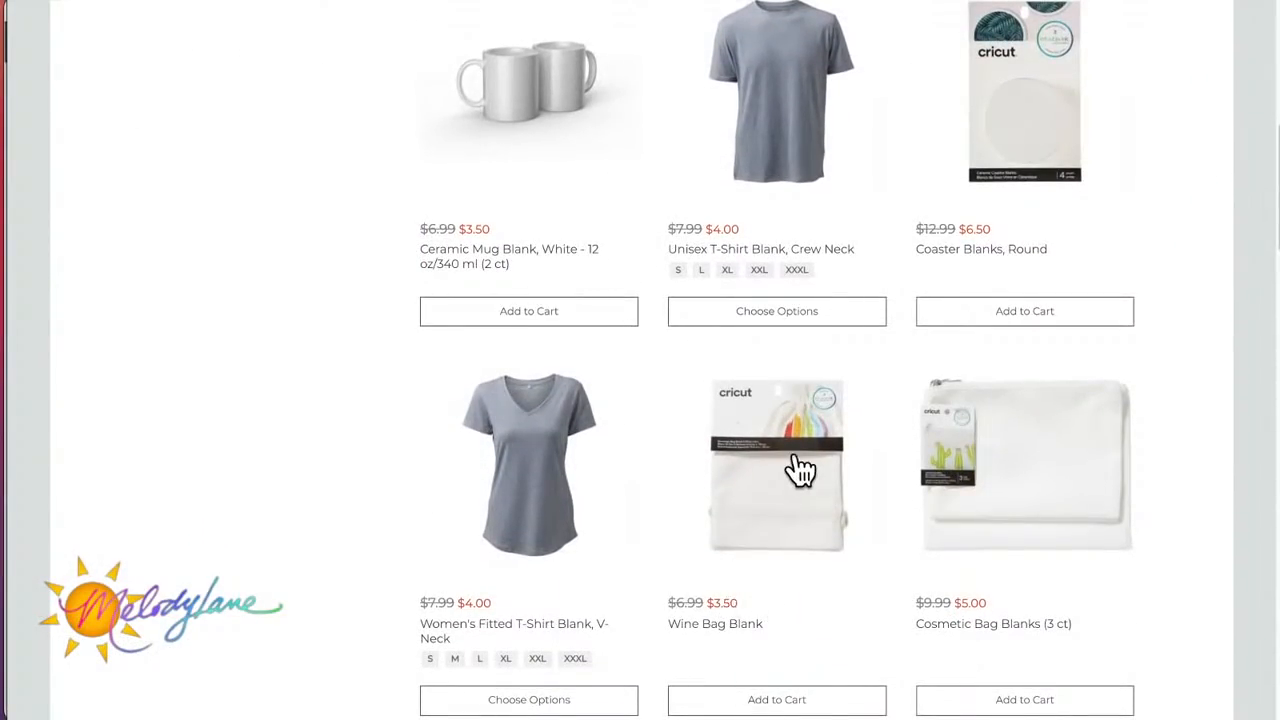
{"action": "scroll", "coordinate": [775, 540], "scroll_direction": "up", "scroll_amount": 1}
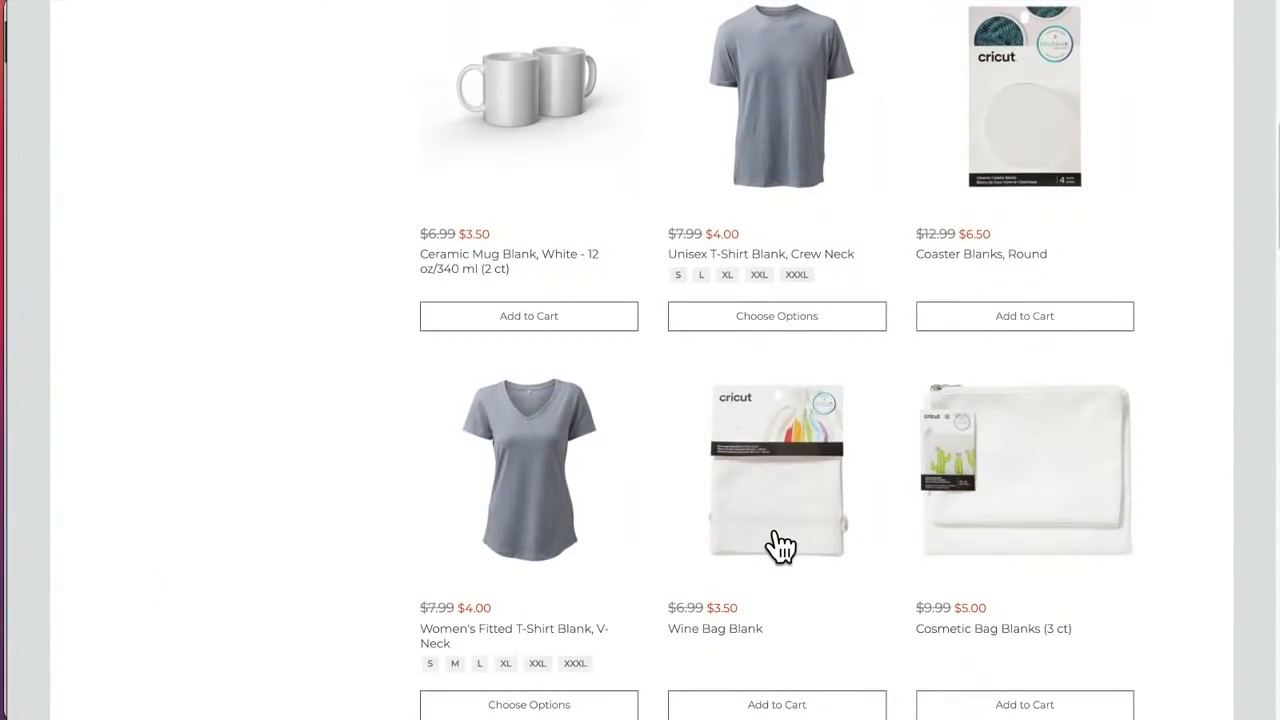
{"action": "scroll", "coordinate": [776, 531], "scroll_direction": "down", "scroll_amount": 1}
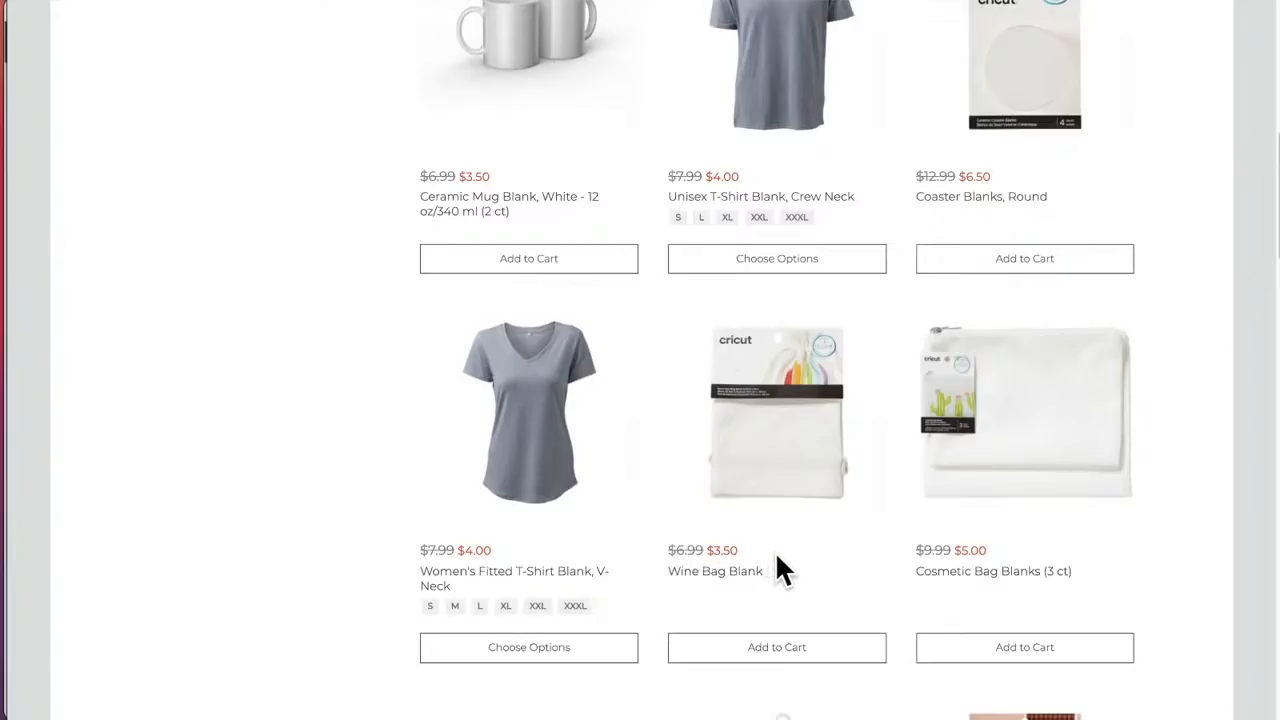
{"action": "scroll", "coordinate": [778, 558], "scroll_direction": "down", "scroll_amount": 5}
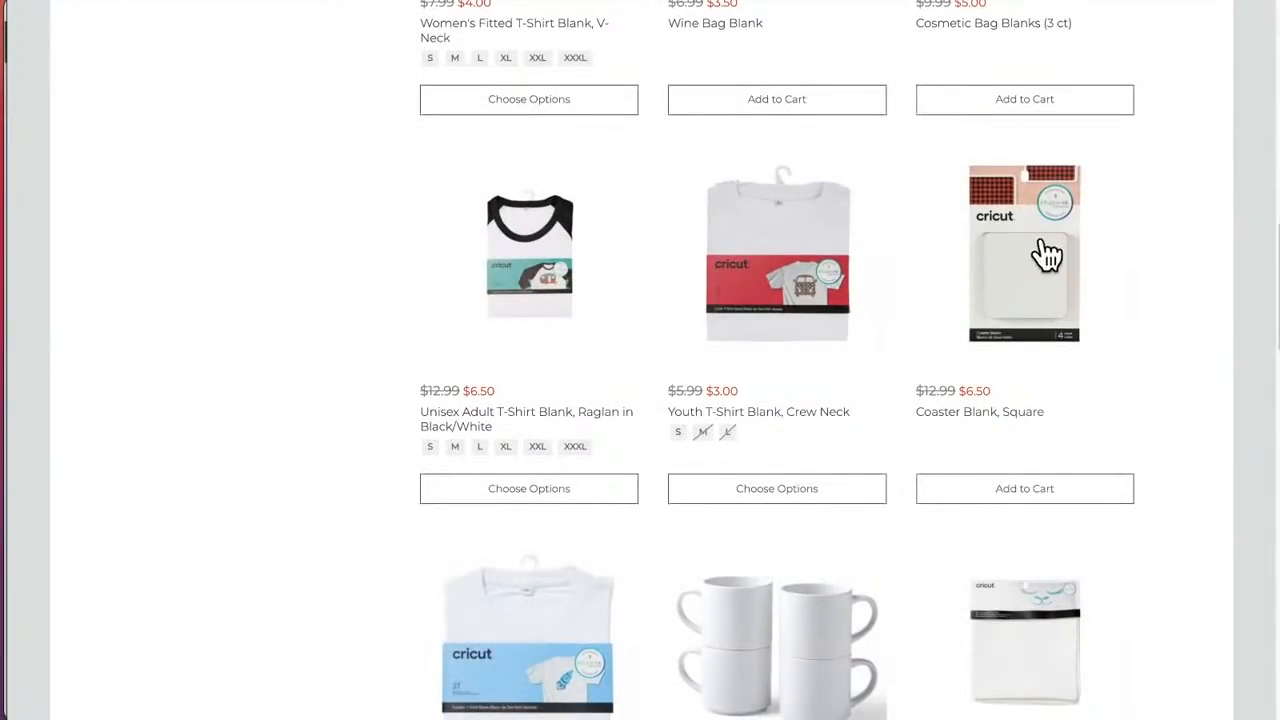
{"action": "scroll", "coordinate": [813, 430], "scroll_direction": "down", "scroll_amount": 2}
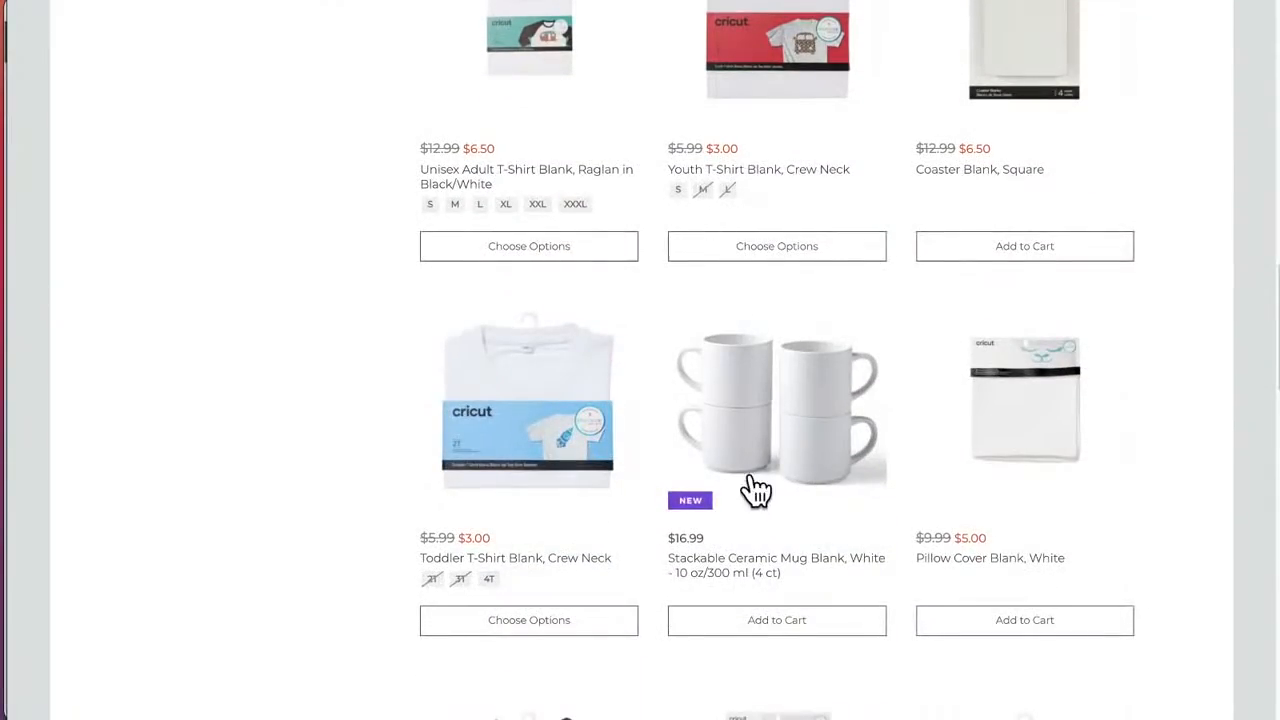
{"action": "scroll", "coordinate": [795, 510], "scroll_direction": "down", "scroll_amount": 4}
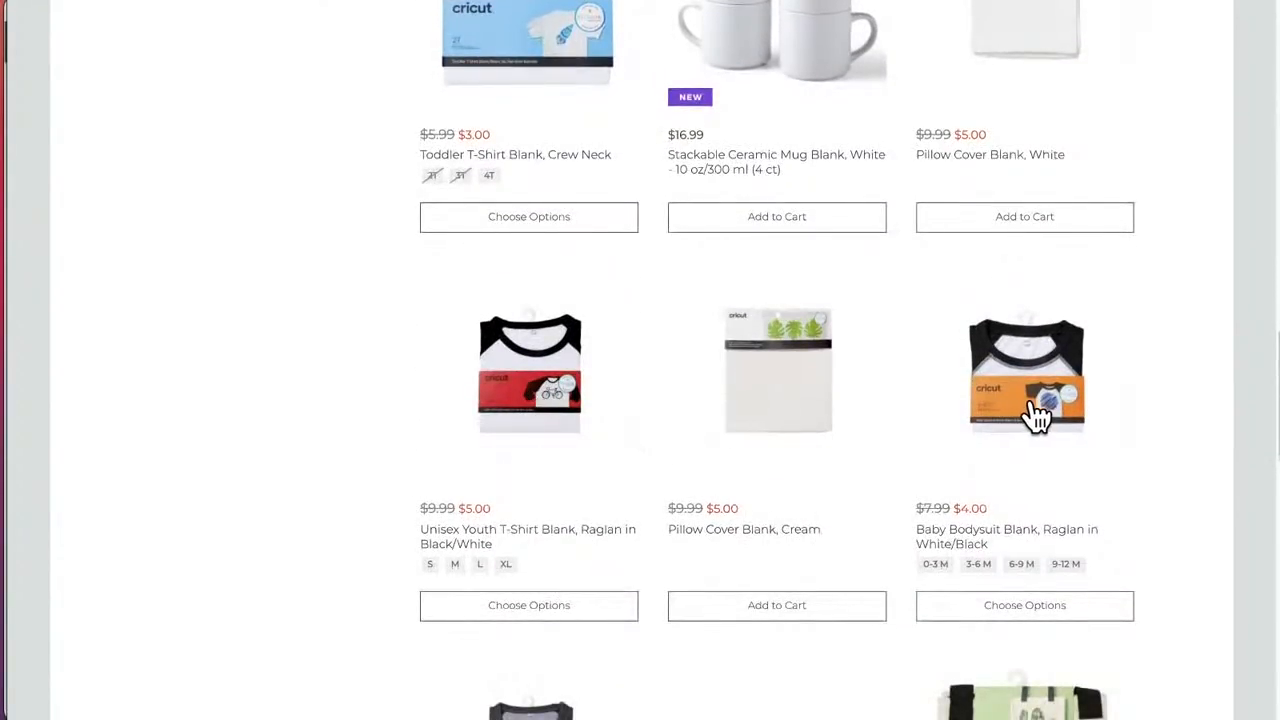
{"action": "scroll", "coordinate": [972, 462], "scroll_direction": "down", "scroll_amount": 5}
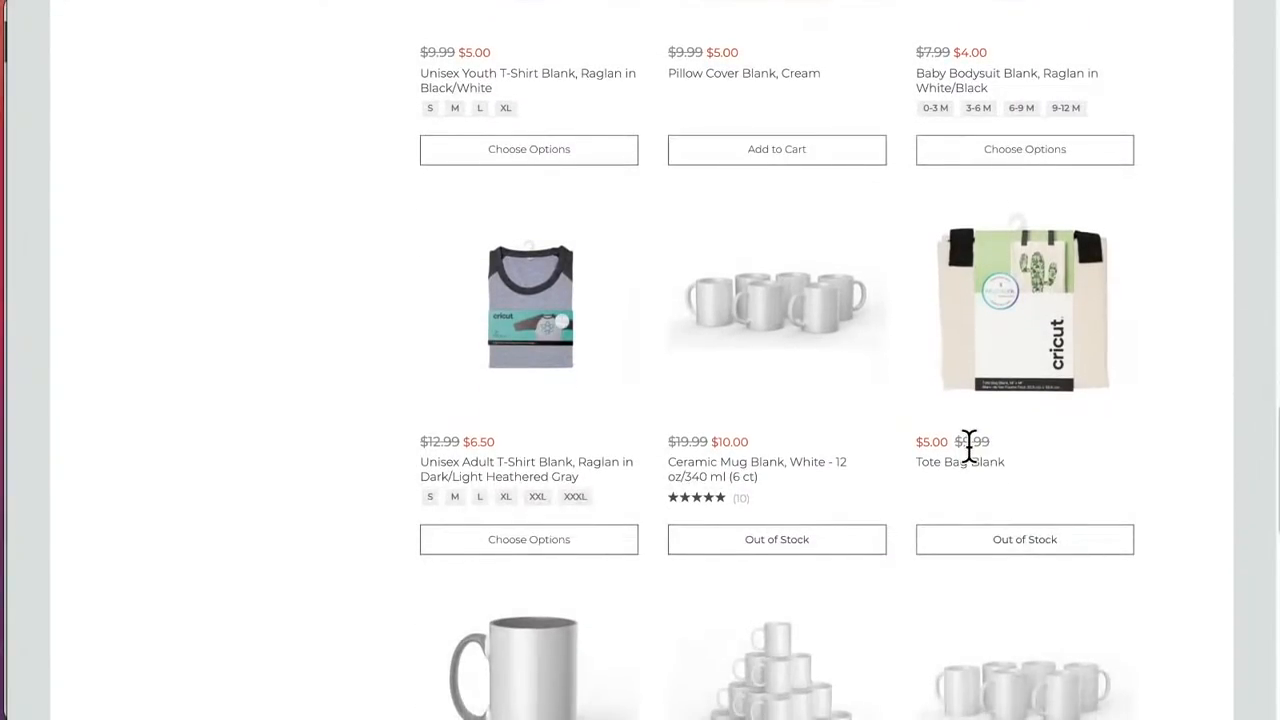
{"action": "scroll", "coordinate": [972, 462], "scroll_direction": "down", "scroll_amount": 3}
{"action": "scroll", "coordinate": [972, 462], "scroll_direction": "down", "scroll_amount": 5}
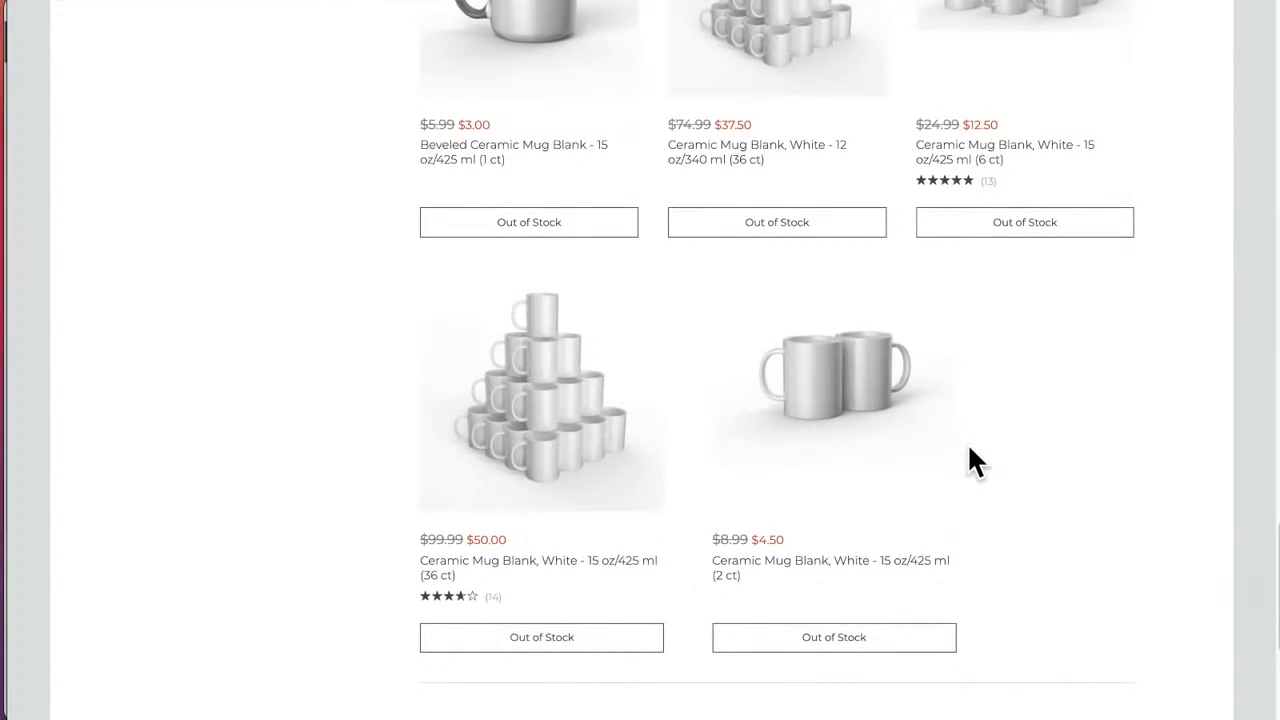
{"action": "scroll", "coordinate": [967, 442], "scroll_direction": "up", "scroll_amount": 5}
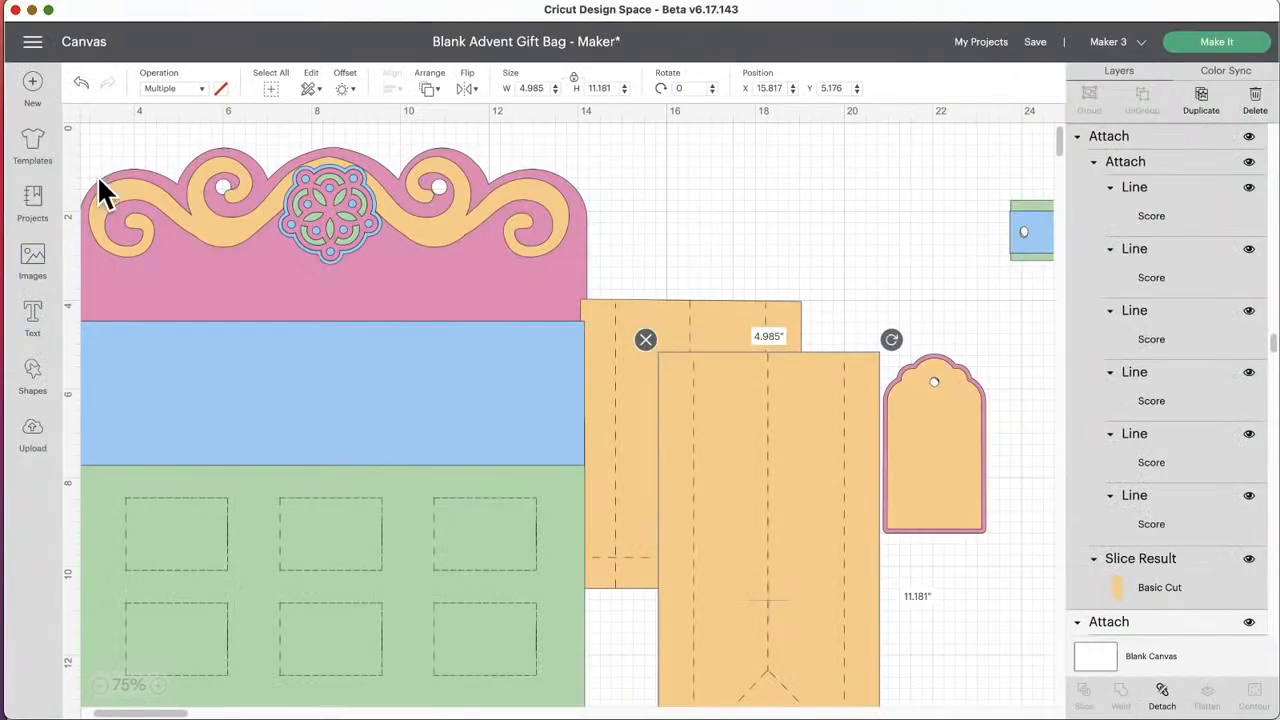
Step: Switch to Design Space, replace the unsaved gift bag with a new project, and open the image library's Image Sets category
{"action": "left_click", "coordinate": [34, 88]}
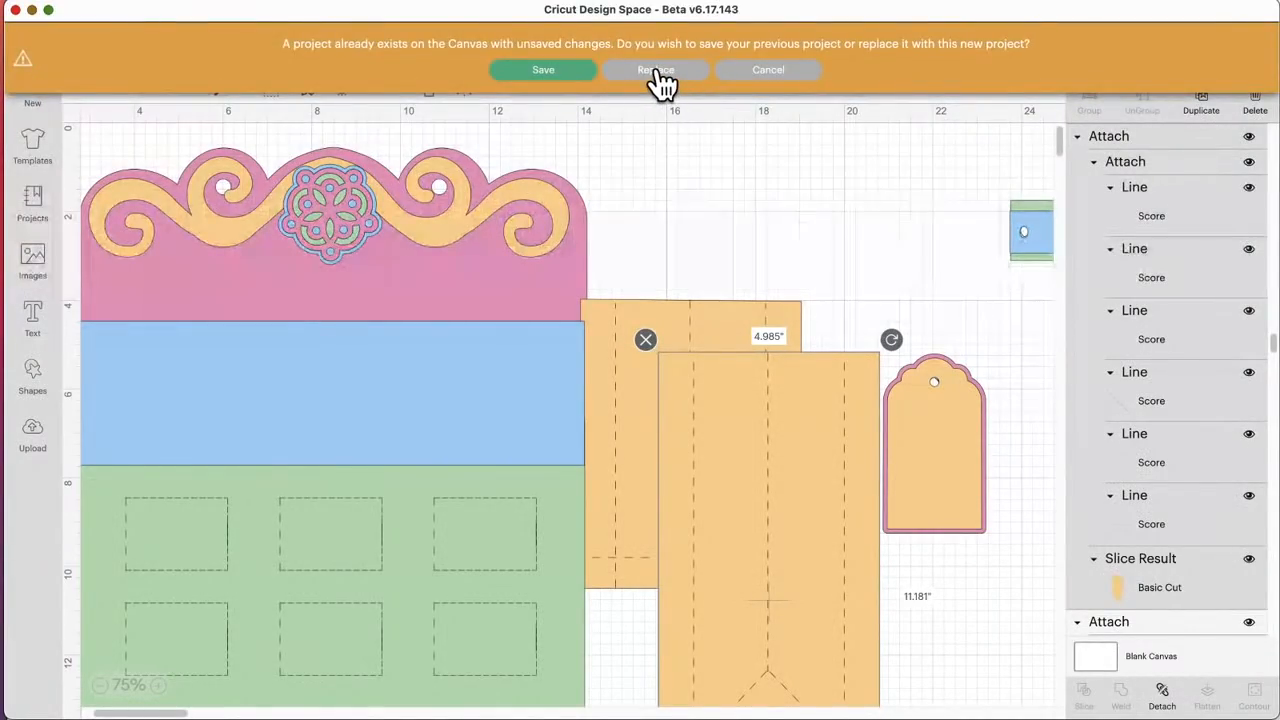
{"action": "left_click", "coordinate": [663, 86]}
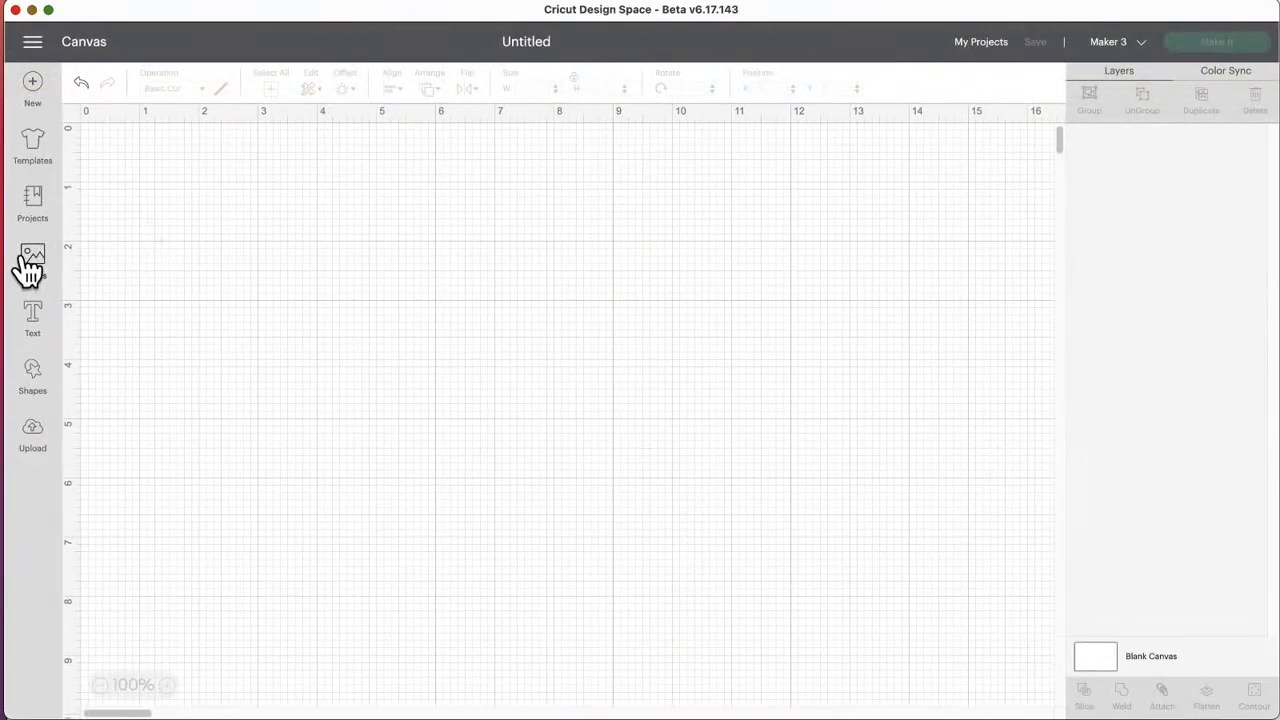
{"action": "left_click", "coordinate": [30, 266]}
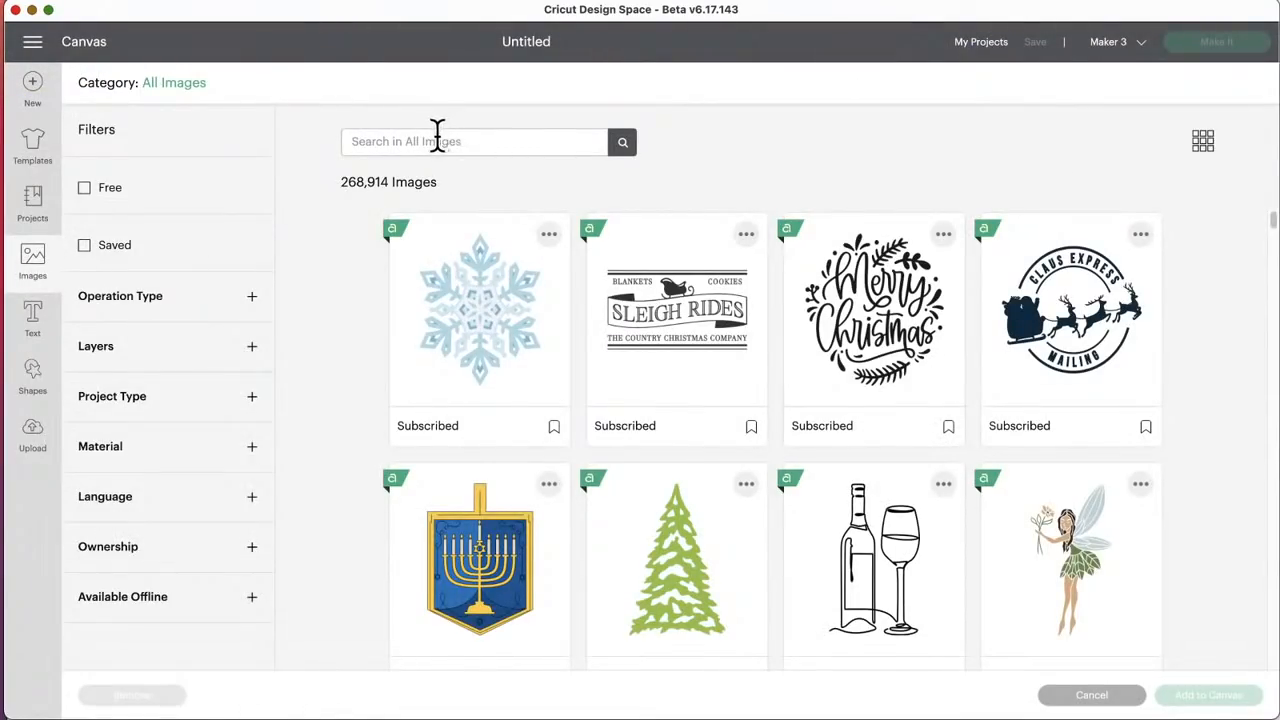
{"action": "left_click", "coordinate": [196, 86]}
{"action": "left_click", "coordinate": [183, 350]}
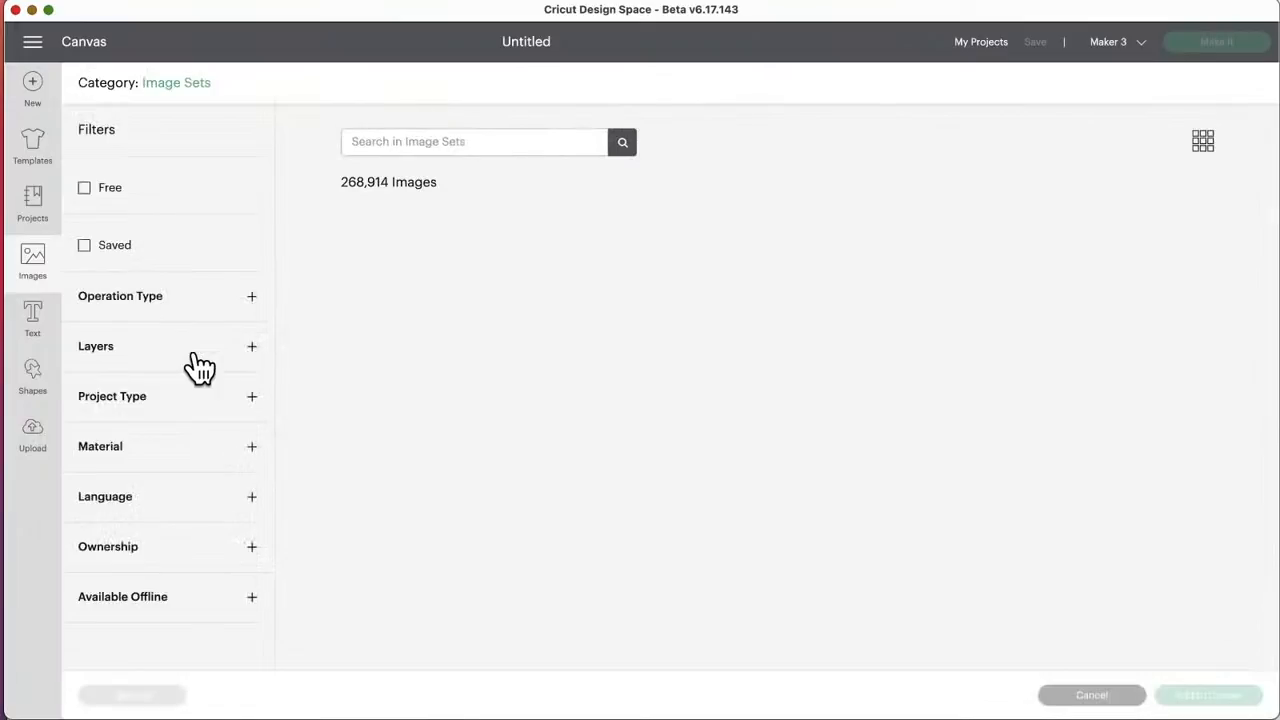
Step: Search the image sets for "corners", browse the matches, and open the Insert Card Corners set
{"action": "left_click", "coordinate": [423, 137]}
{"action": "type", "text": "c"}
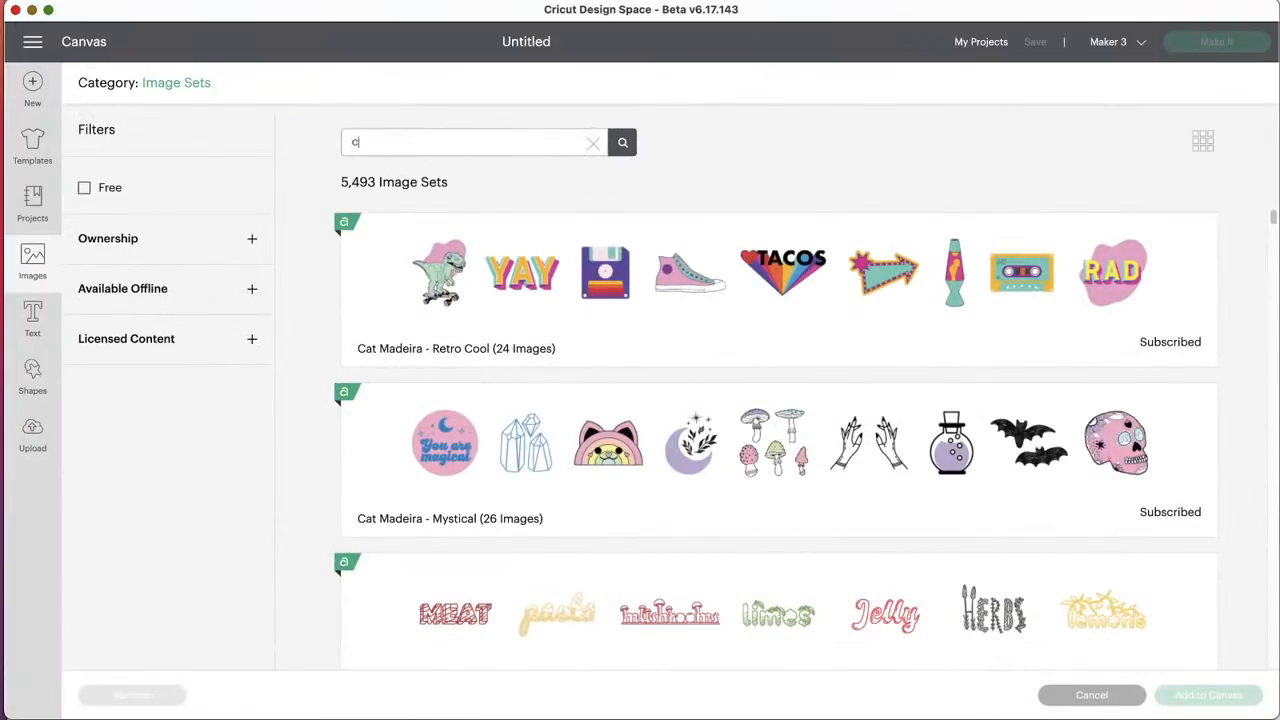
{"action": "type", "text": "orners"}
{"action": "key", "text": "Return"}
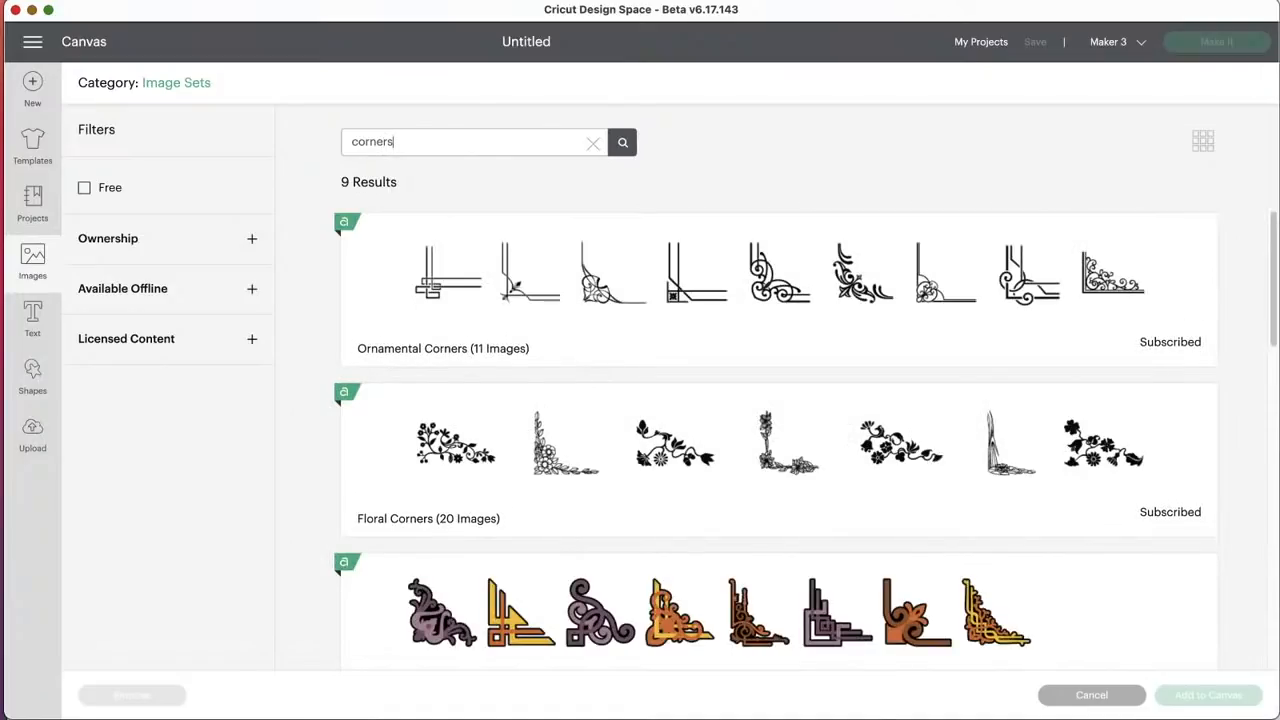
{"action": "scroll", "coordinate": [617, 363], "scroll_direction": "down", "scroll_amount": 5}
{"action": "scroll", "coordinate": [615, 365], "scroll_direction": "down", "scroll_amount": 5}
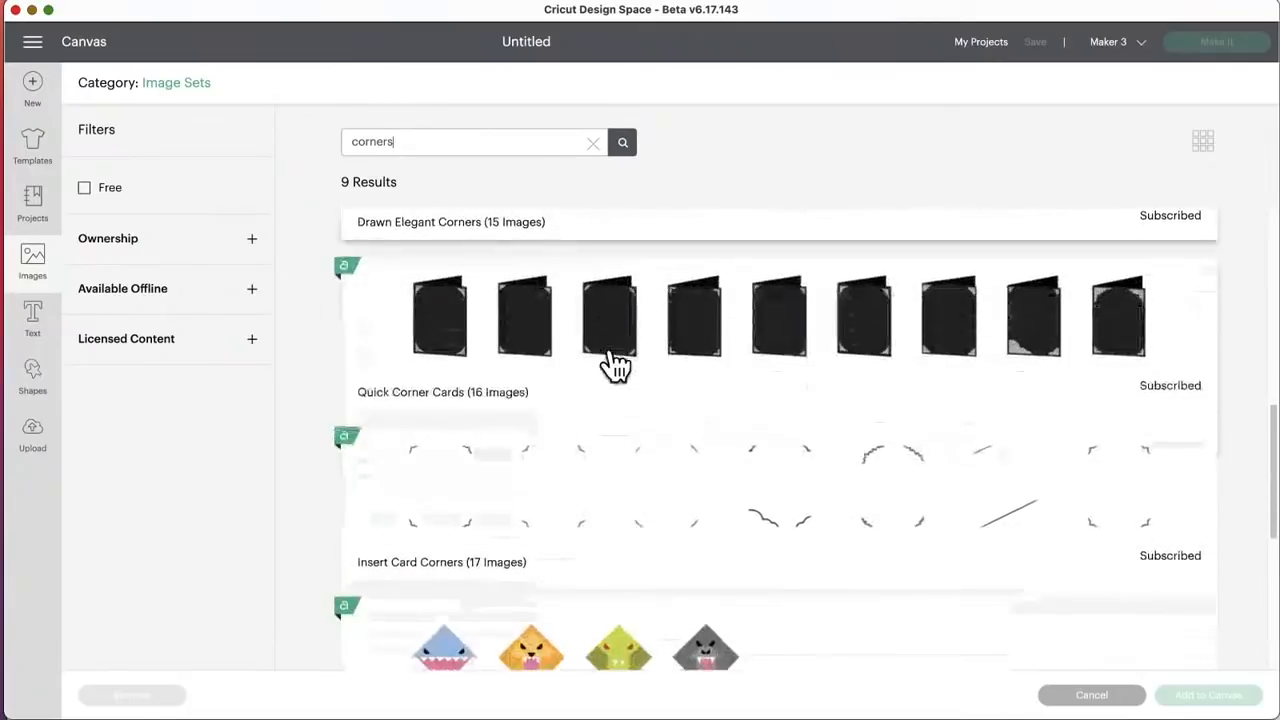
{"action": "scroll", "coordinate": [615, 365], "scroll_direction": "up", "scroll_amount": 1}
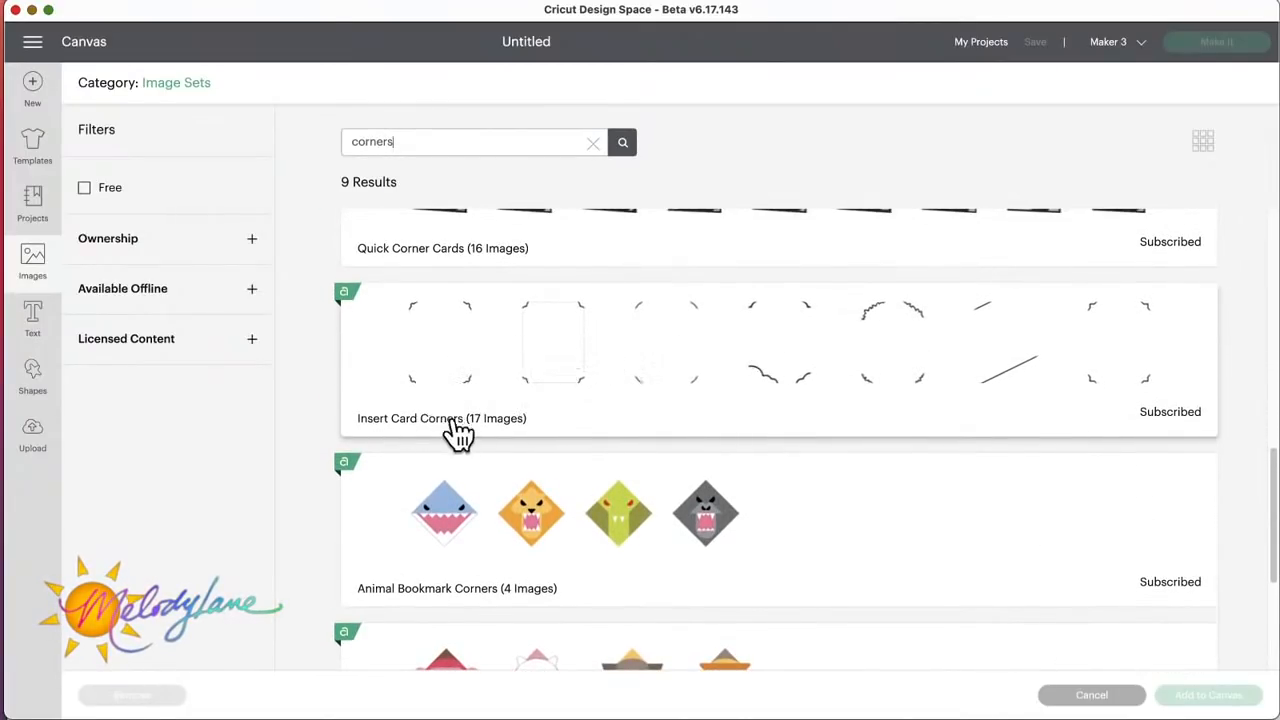
{"action": "left_click", "coordinate": [588, 343]}
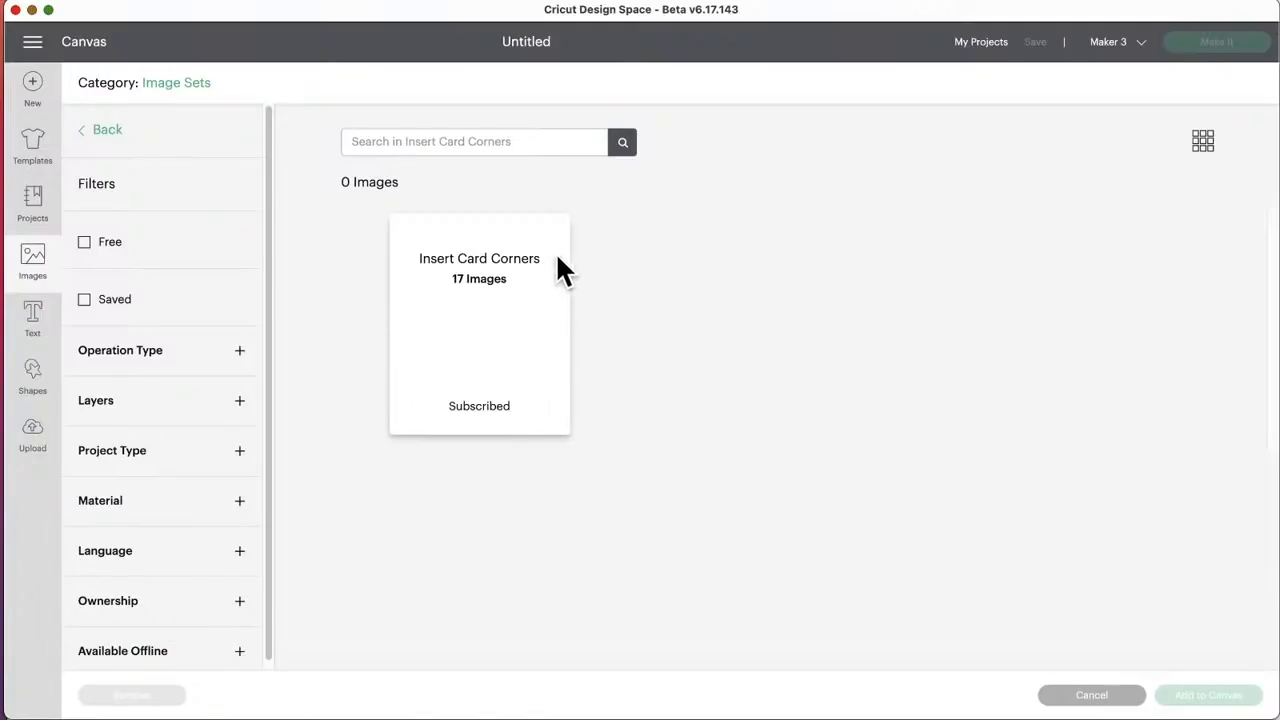
Step: Optimize the project for the Cricut Joy machine and reload Design Space
{"action": "left_click", "coordinate": [1120, 41]}
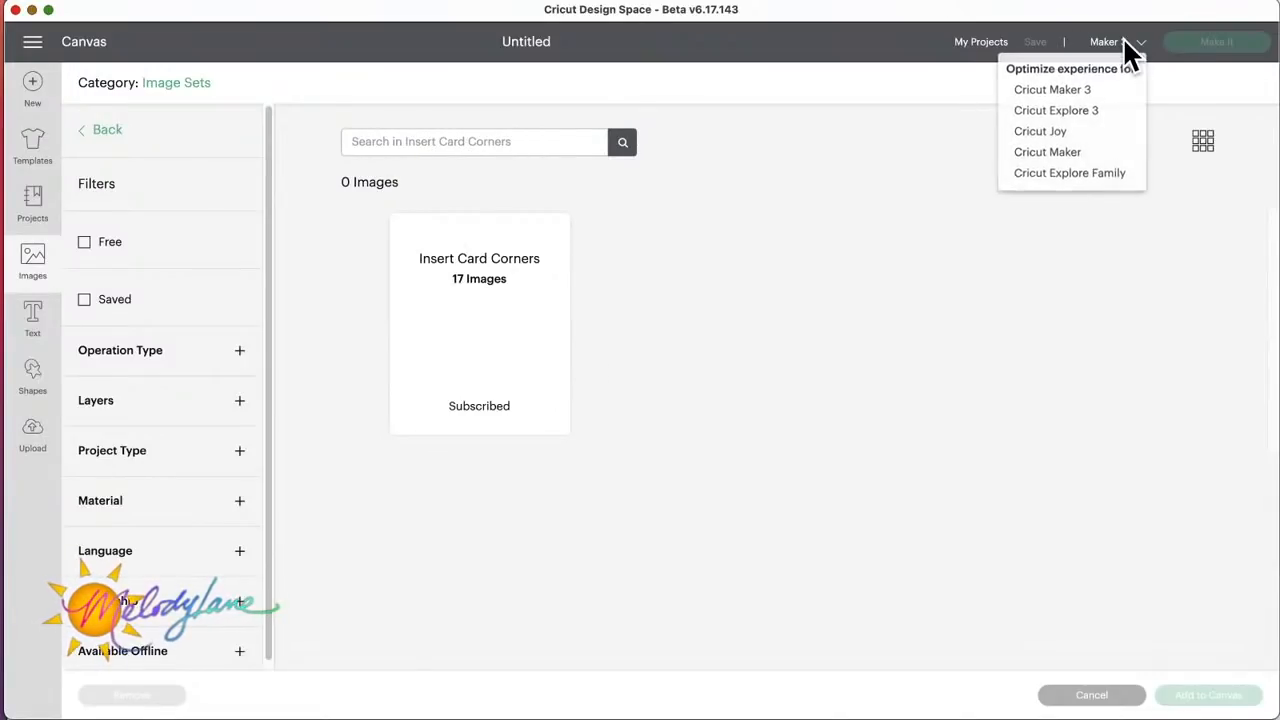
{"action": "left_click", "coordinate": [1047, 136]}
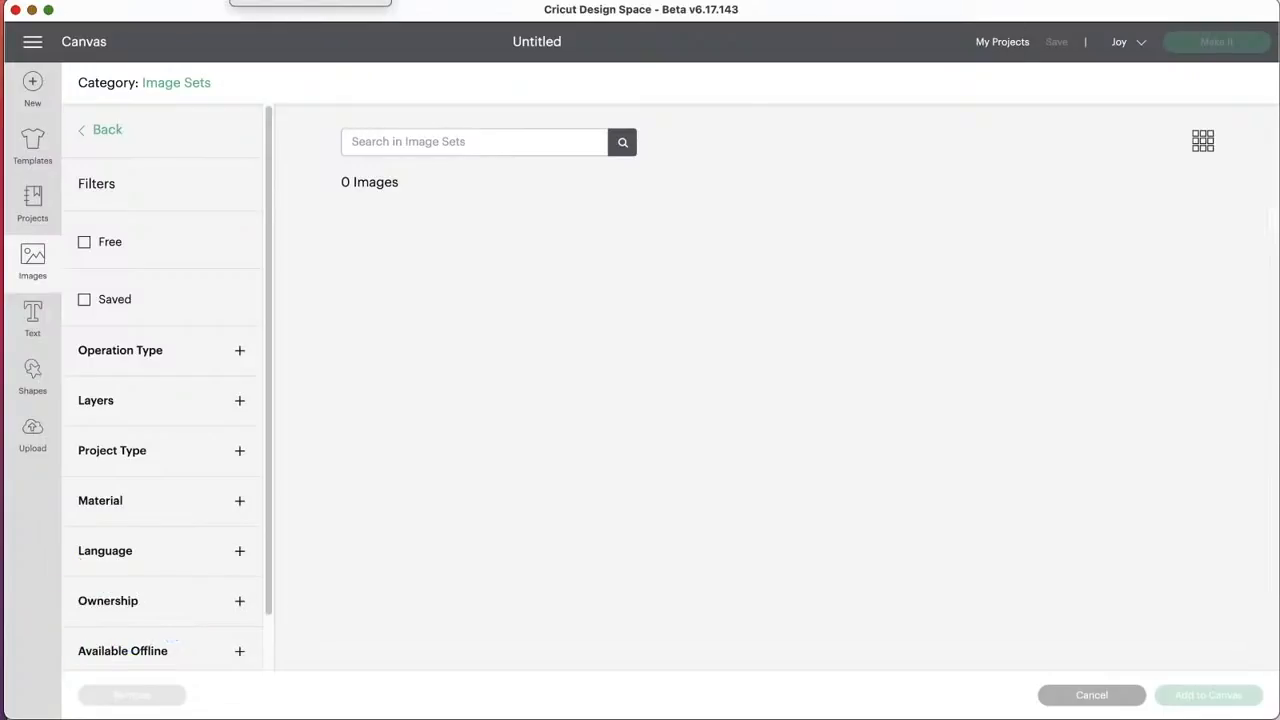
{"action": "key", "text": "super+r"}
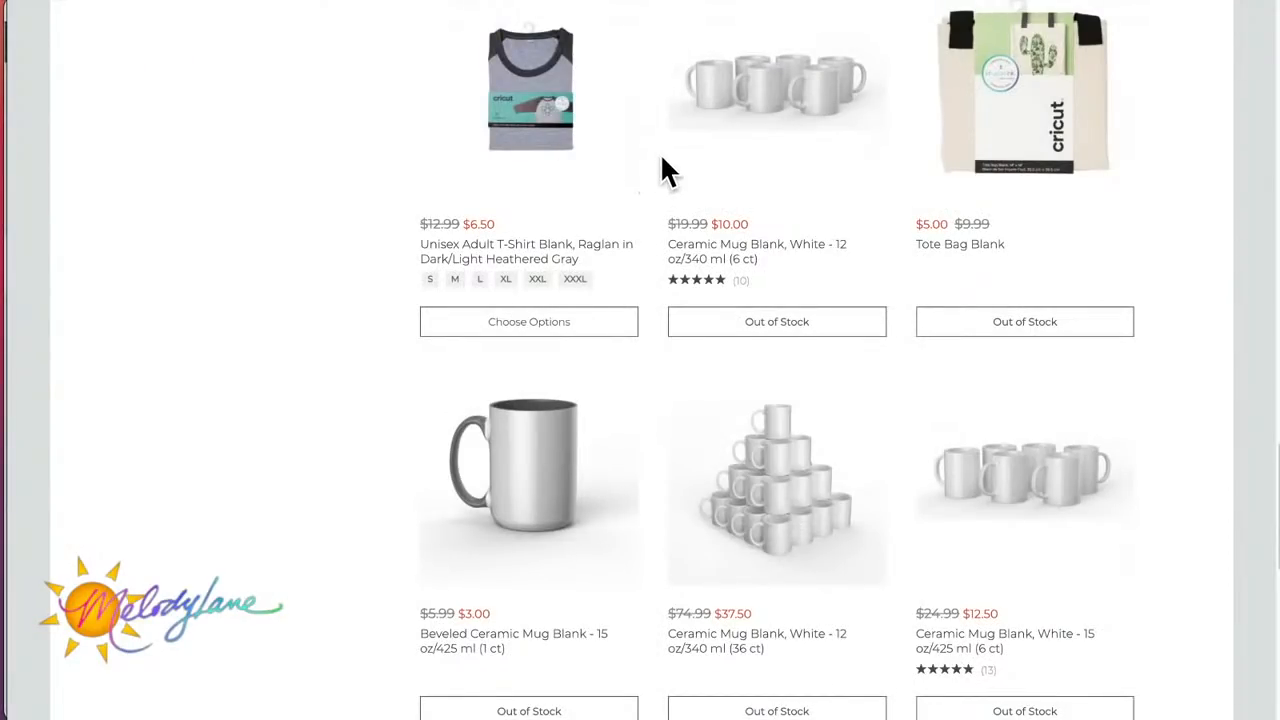
Step: Switch to the web browser, open the shop's Join Cricut Access page, and compare the Free, Standard and Premium plans
{"action": "scroll", "coordinate": [663, 172], "scroll_direction": "up", "scroll_amount": 15}
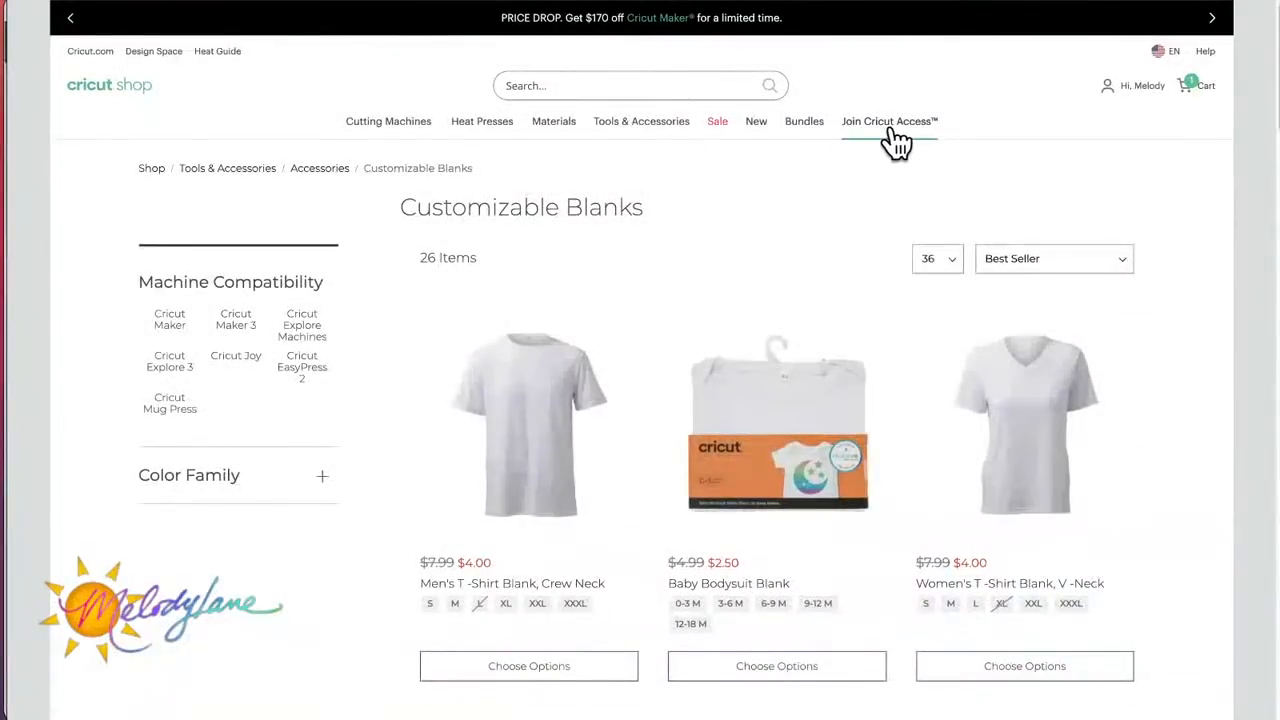
{"action": "left_click", "coordinate": [903, 128]}
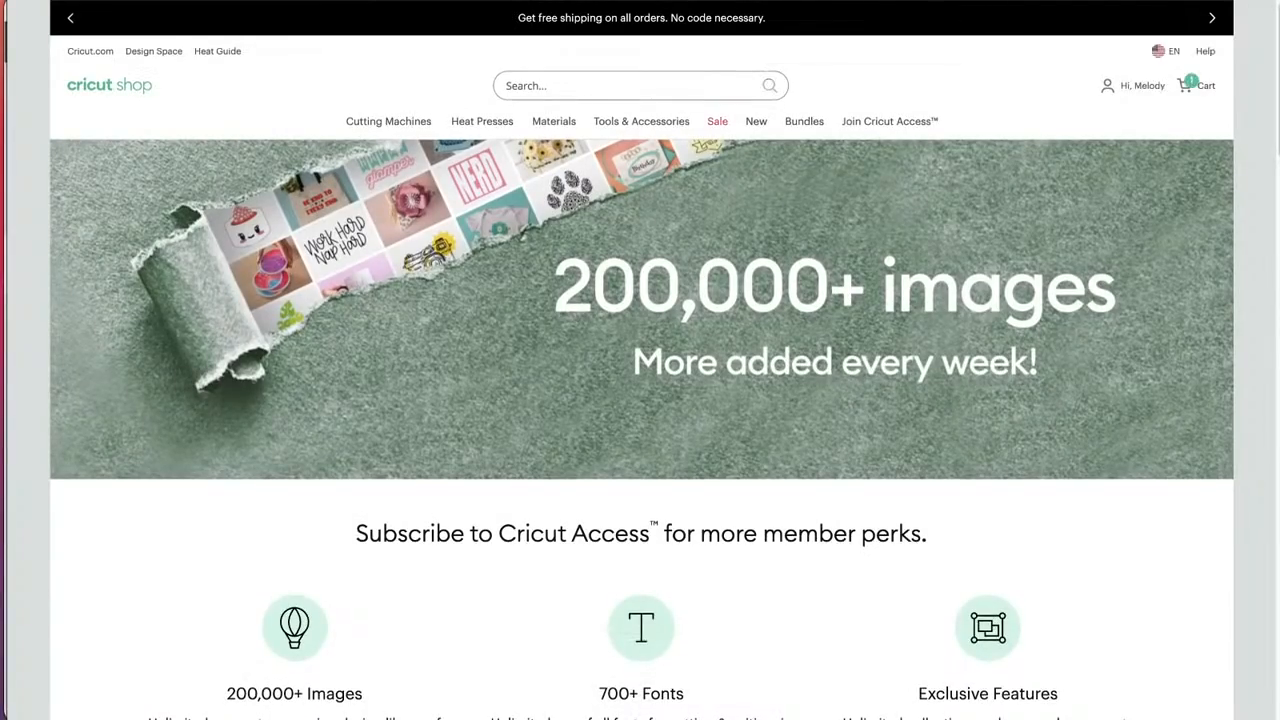
{"action": "scroll", "coordinate": [651, 443], "scroll_direction": "down", "scroll_amount": 4}
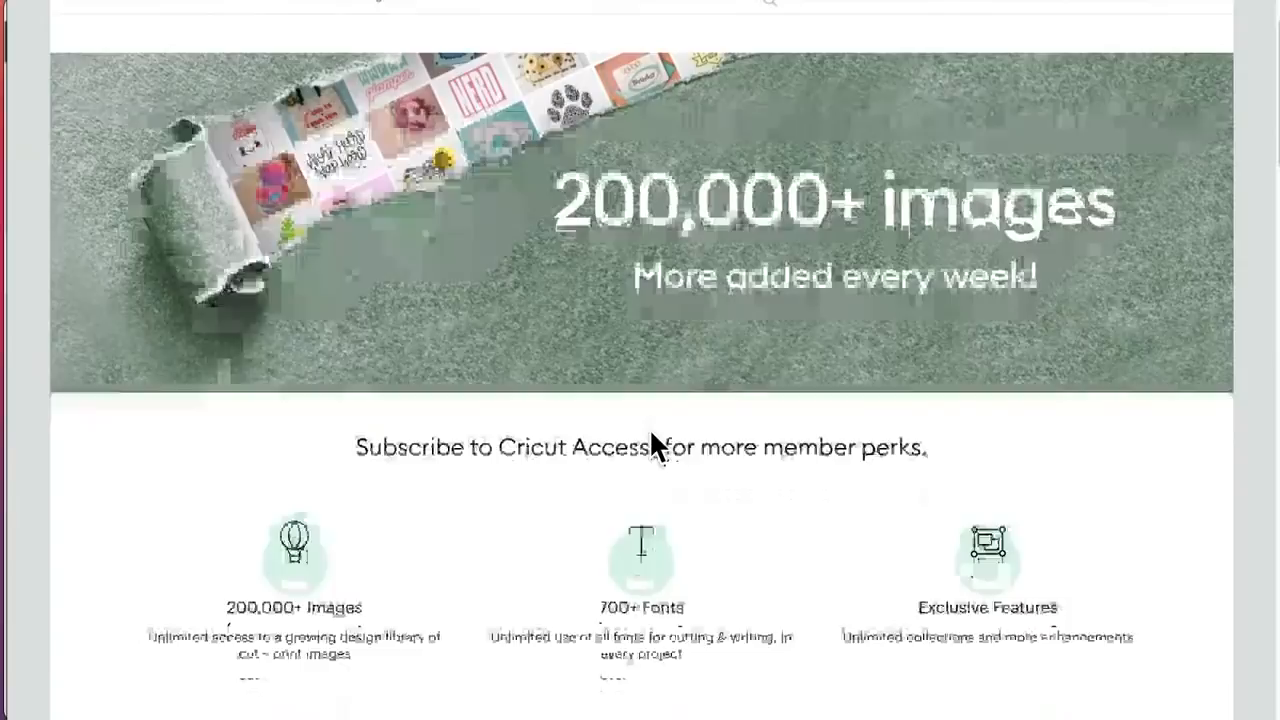
{"action": "scroll", "coordinate": [650, 435], "scroll_direction": "down", "scroll_amount": 8}
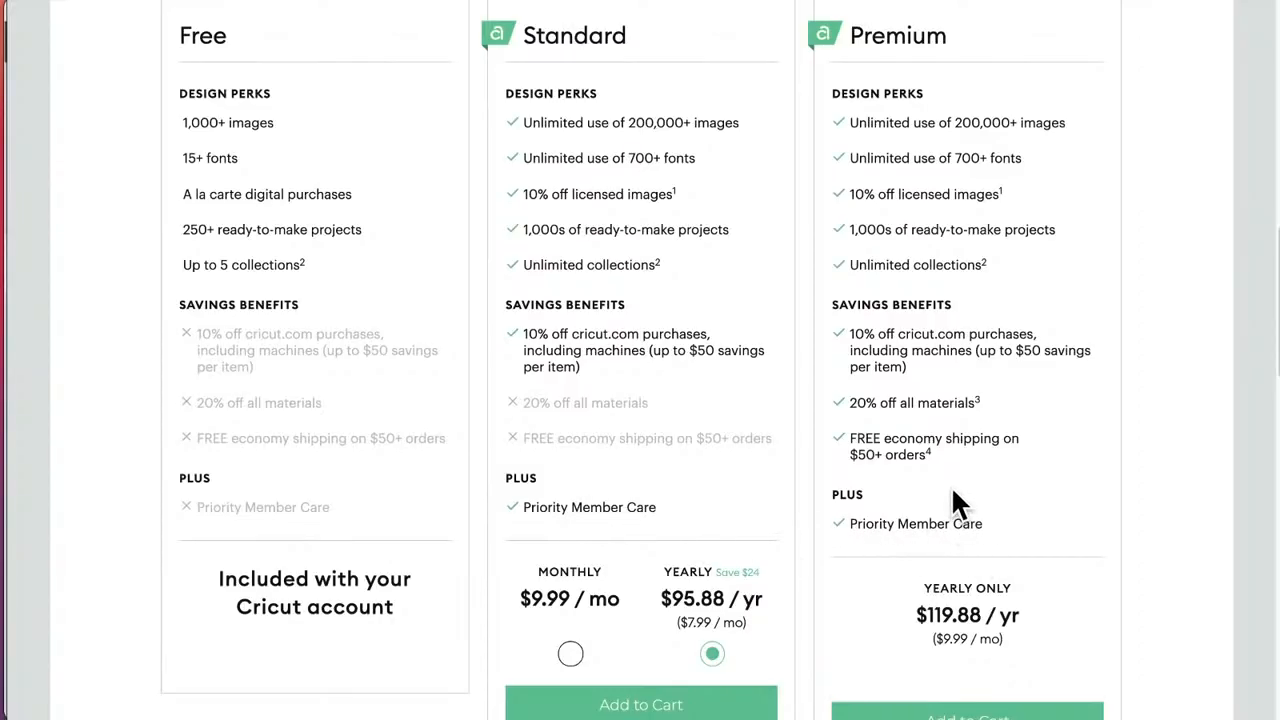
{"action": "scroll", "coordinate": [951, 485], "scroll_direction": "down", "scroll_amount": 1}
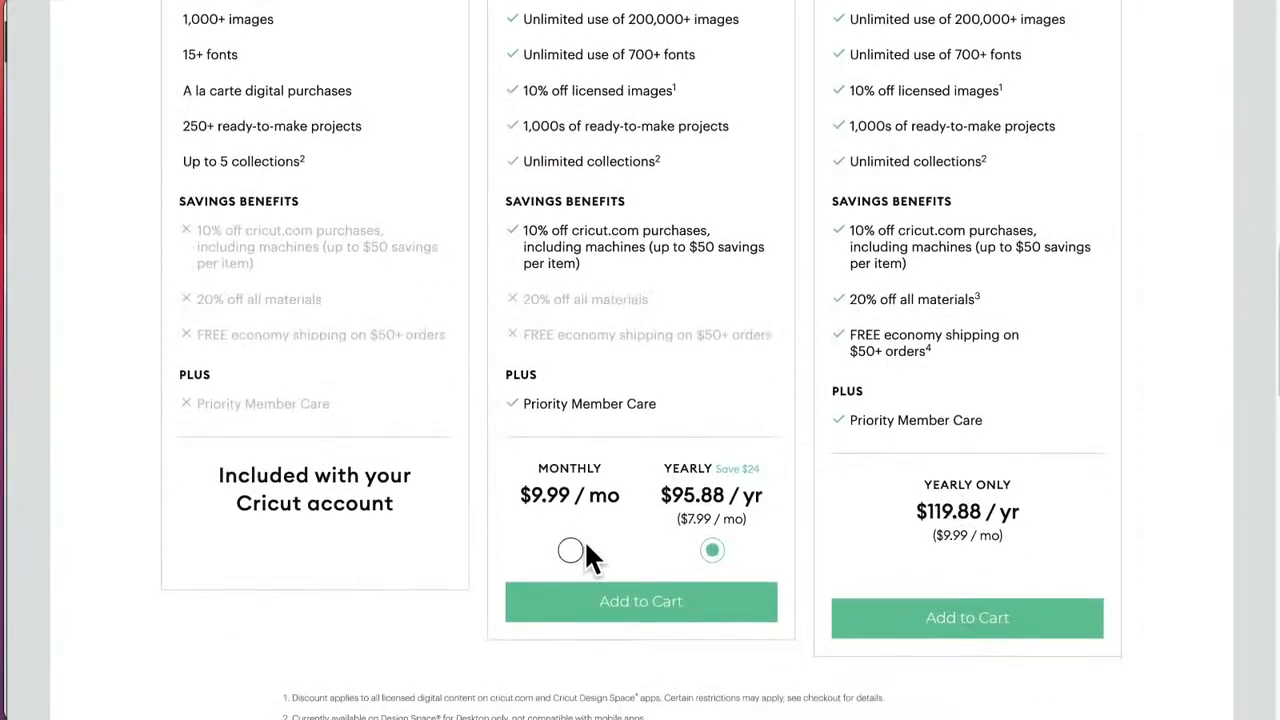
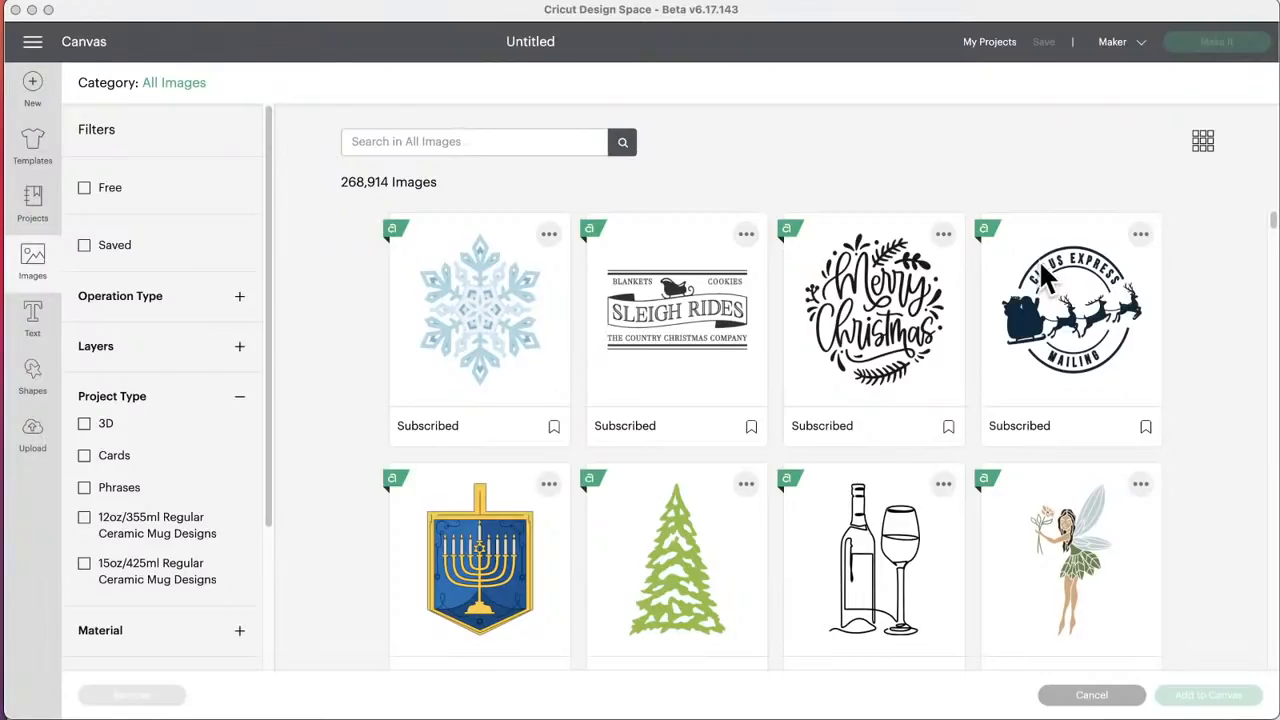
Step: Open the image library and filter all images to the Cards project type
{"action": "left_click", "coordinate": [31, 259]}
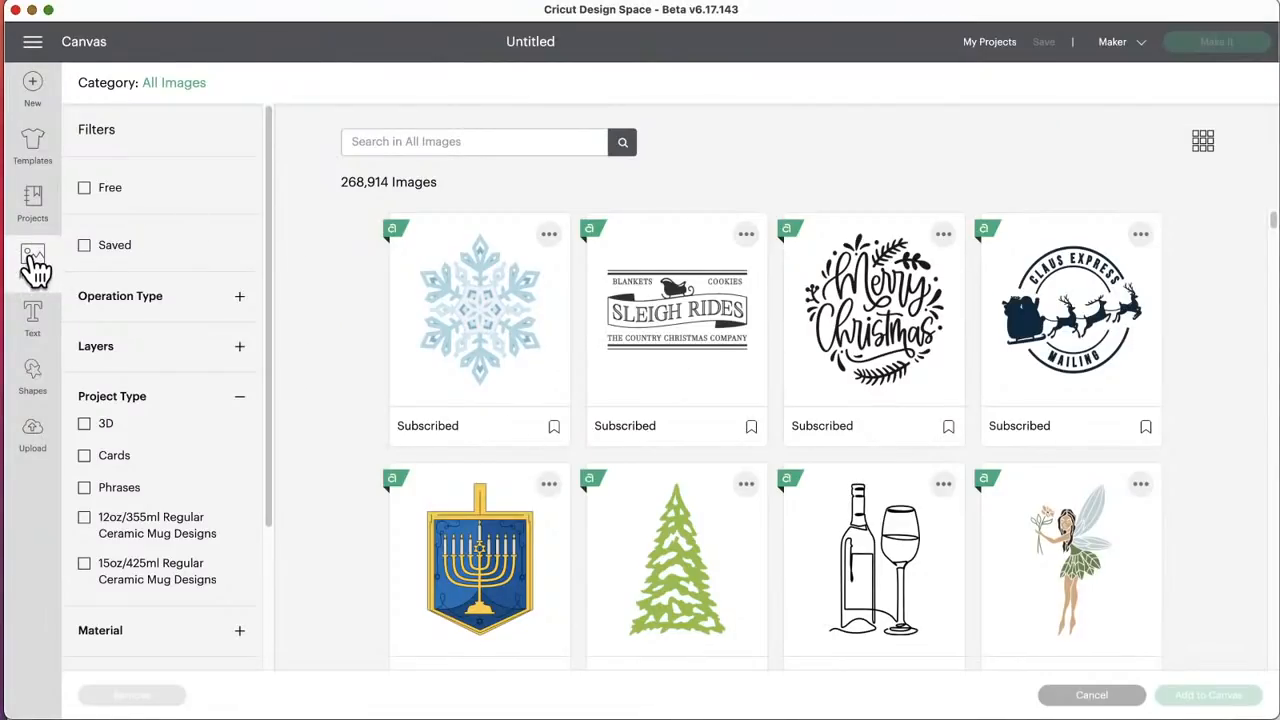
{"action": "left_click", "coordinate": [33, 262]}
{"action": "left_click", "coordinate": [33, 262]}
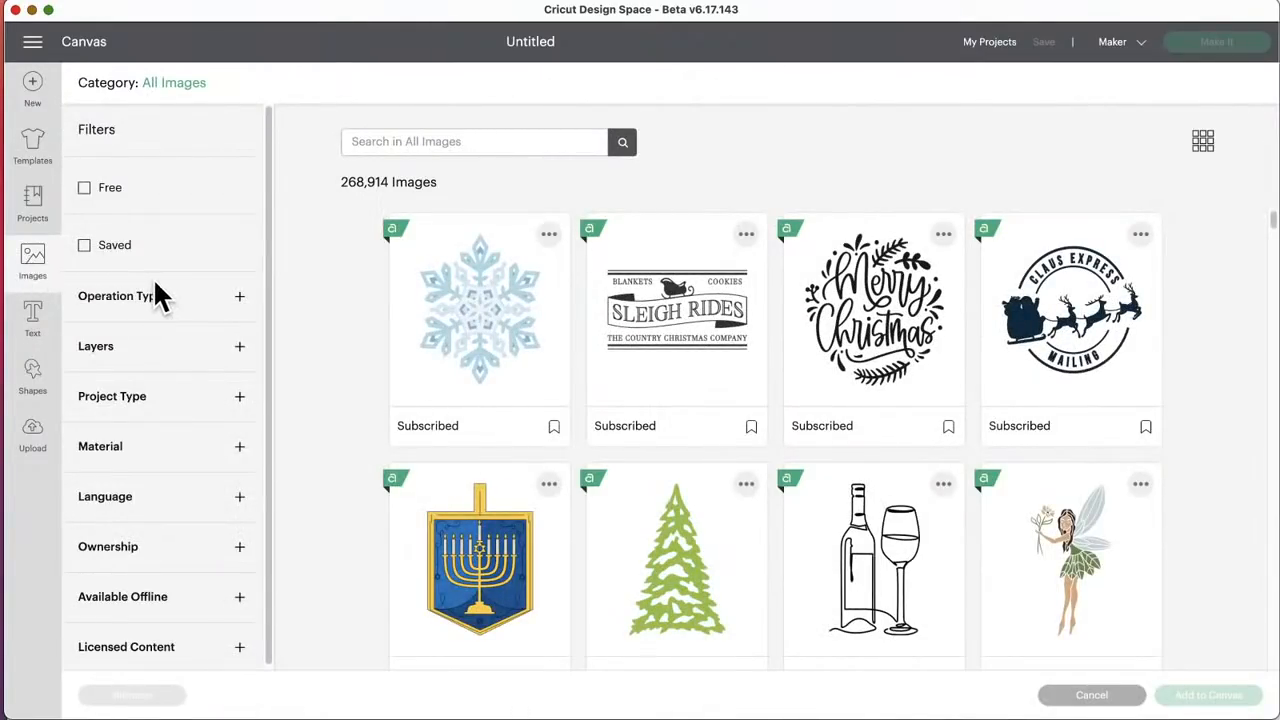
{"action": "left_click", "coordinate": [238, 298]}
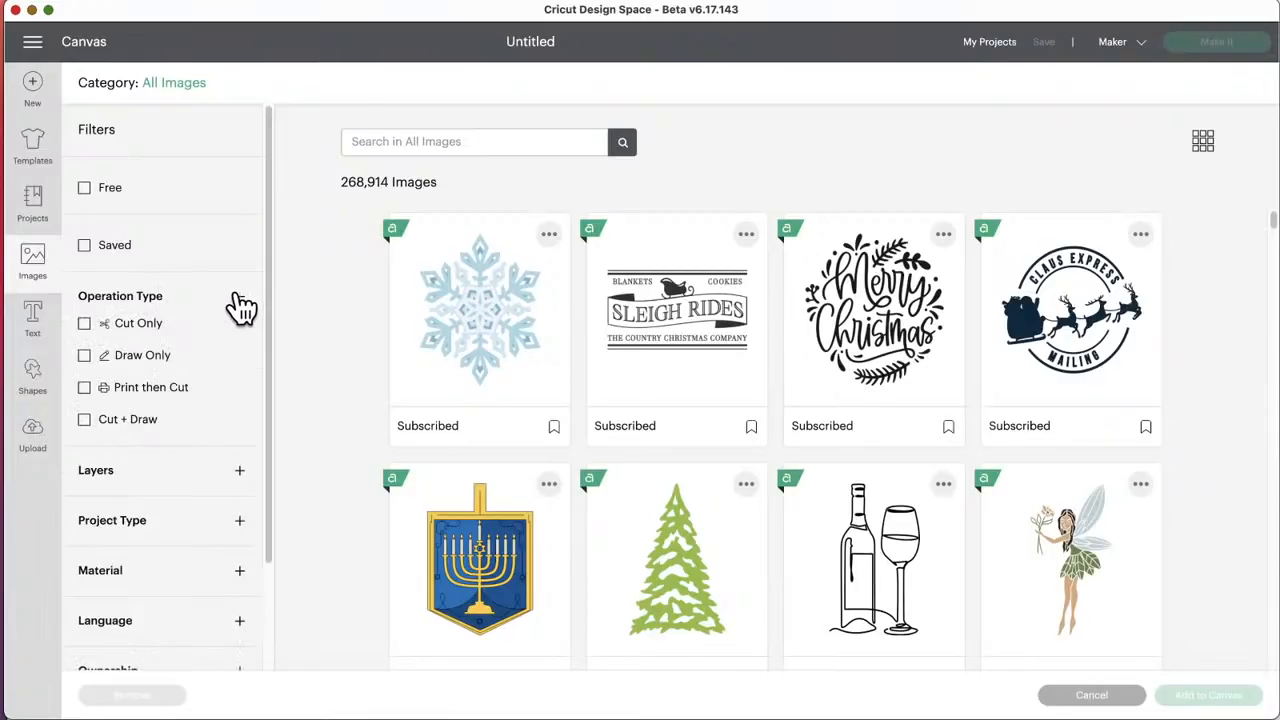
{"action": "left_click", "coordinate": [240, 304]}
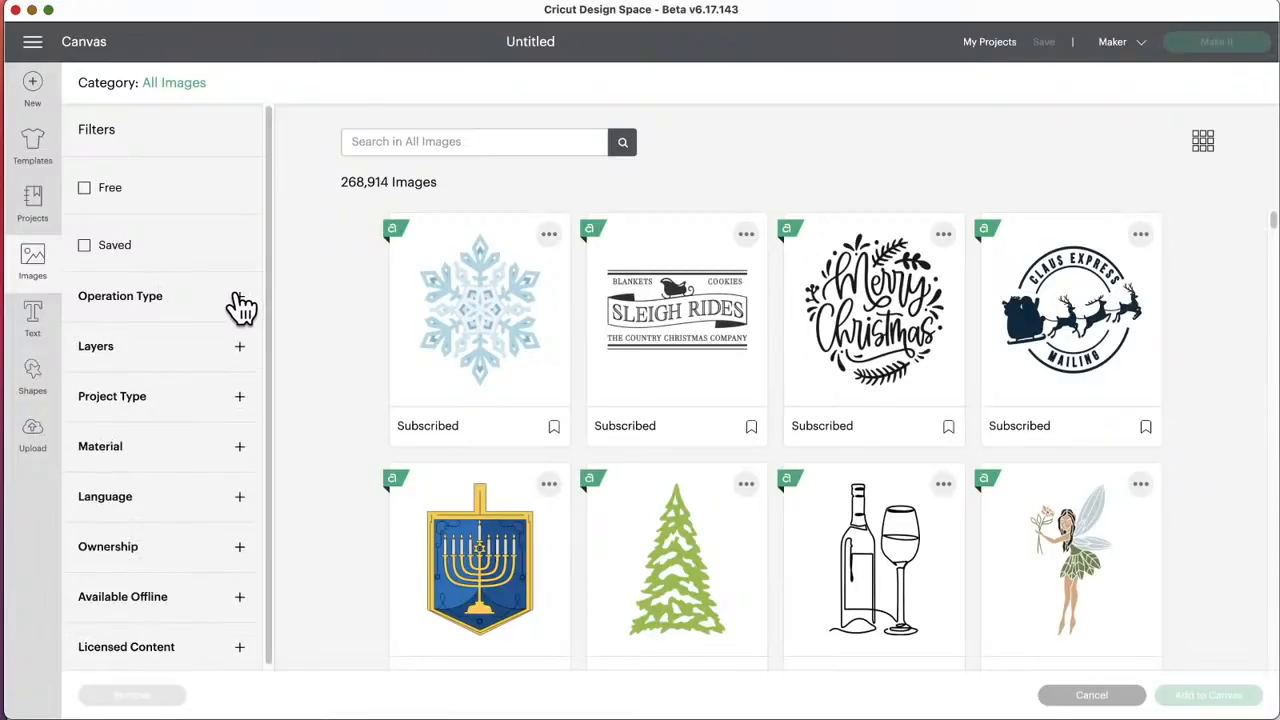
{"action": "left_click", "coordinate": [240, 400]}
{"action": "left_click", "coordinate": [86, 458]}
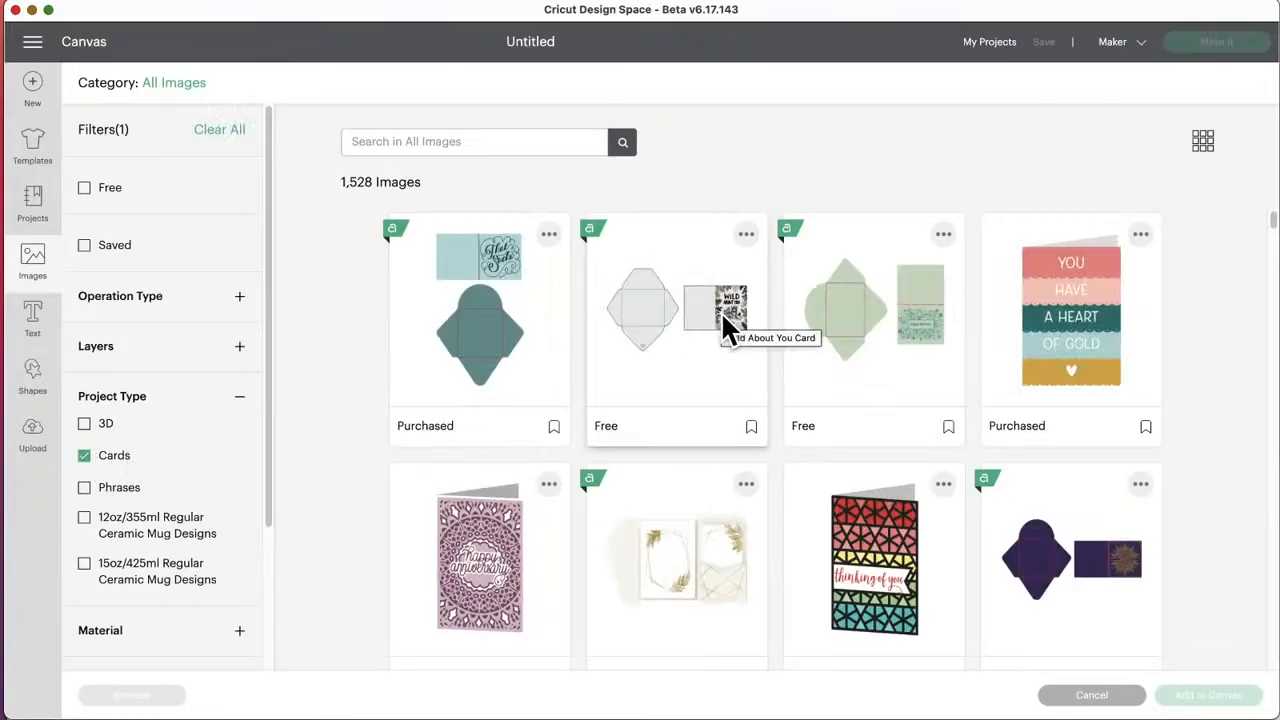
Step: Browse the card images and select the green Happy Birthday Floral Card
{"action": "scroll", "coordinate": [721, 311], "scroll_direction": "down", "scroll_amount": 2}
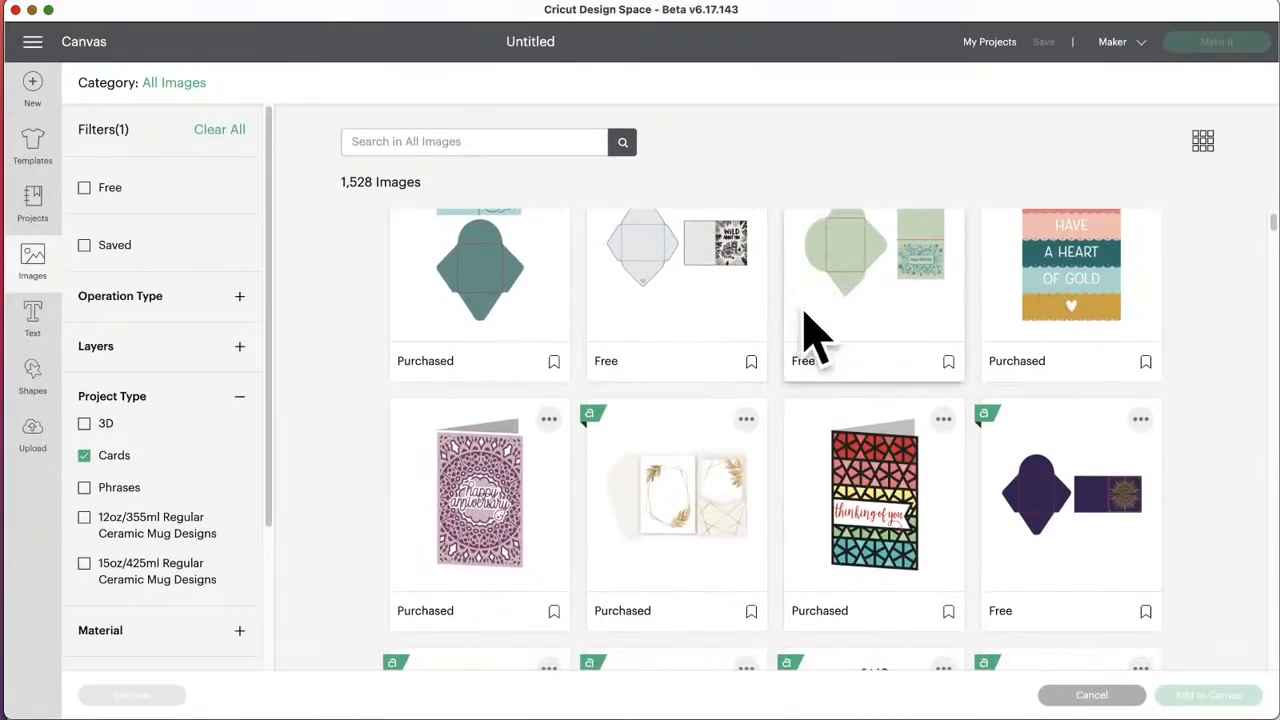
{"action": "scroll", "coordinate": [632, 311], "scroll_direction": "up", "scroll_amount": 2}
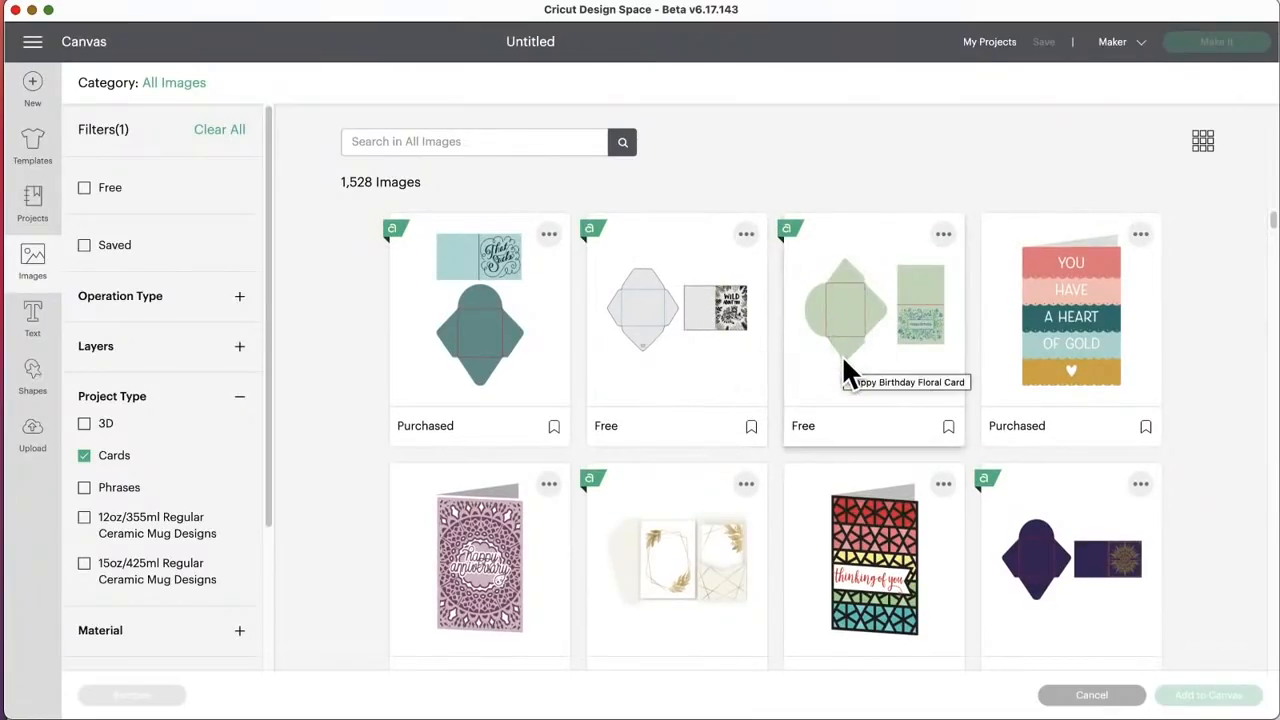
{"action": "scroll", "coordinate": [841, 354], "scroll_direction": "down", "scroll_amount": 10}
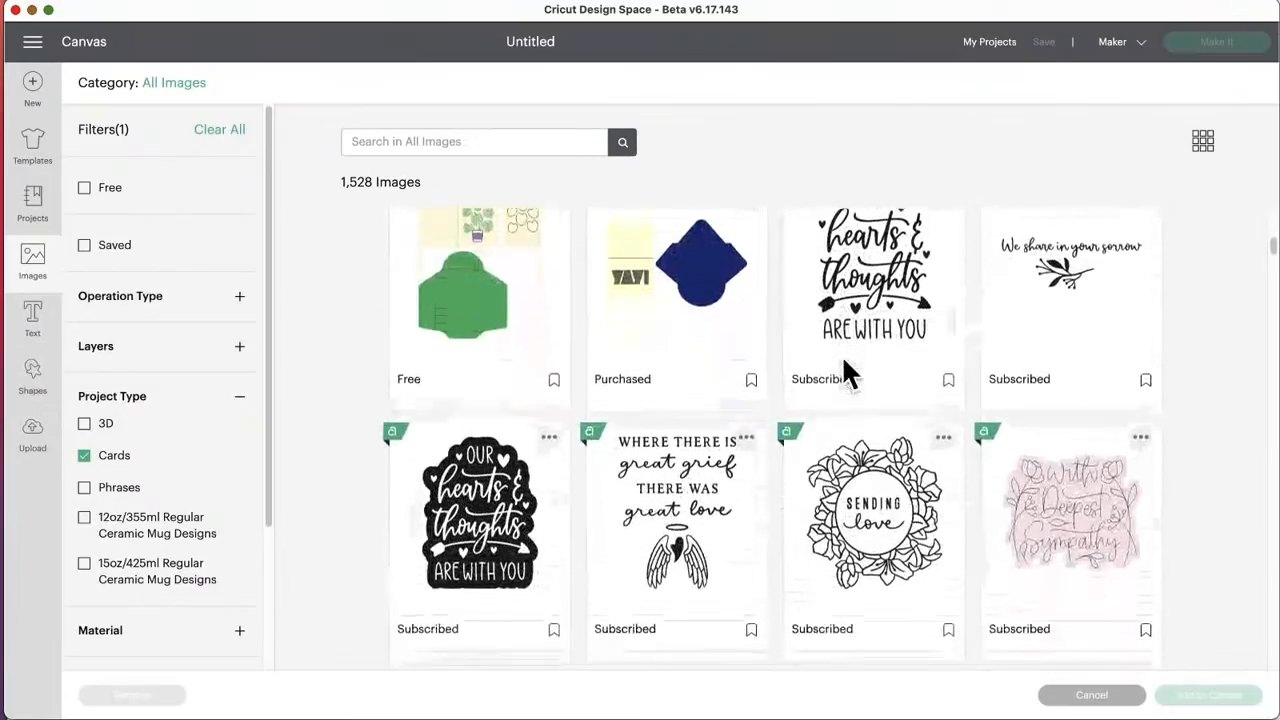
{"action": "scroll", "coordinate": [841, 354], "scroll_direction": "down", "scroll_amount": 10}
{"action": "scroll", "coordinate": [841, 354], "scroll_direction": "up", "scroll_amount": 9}
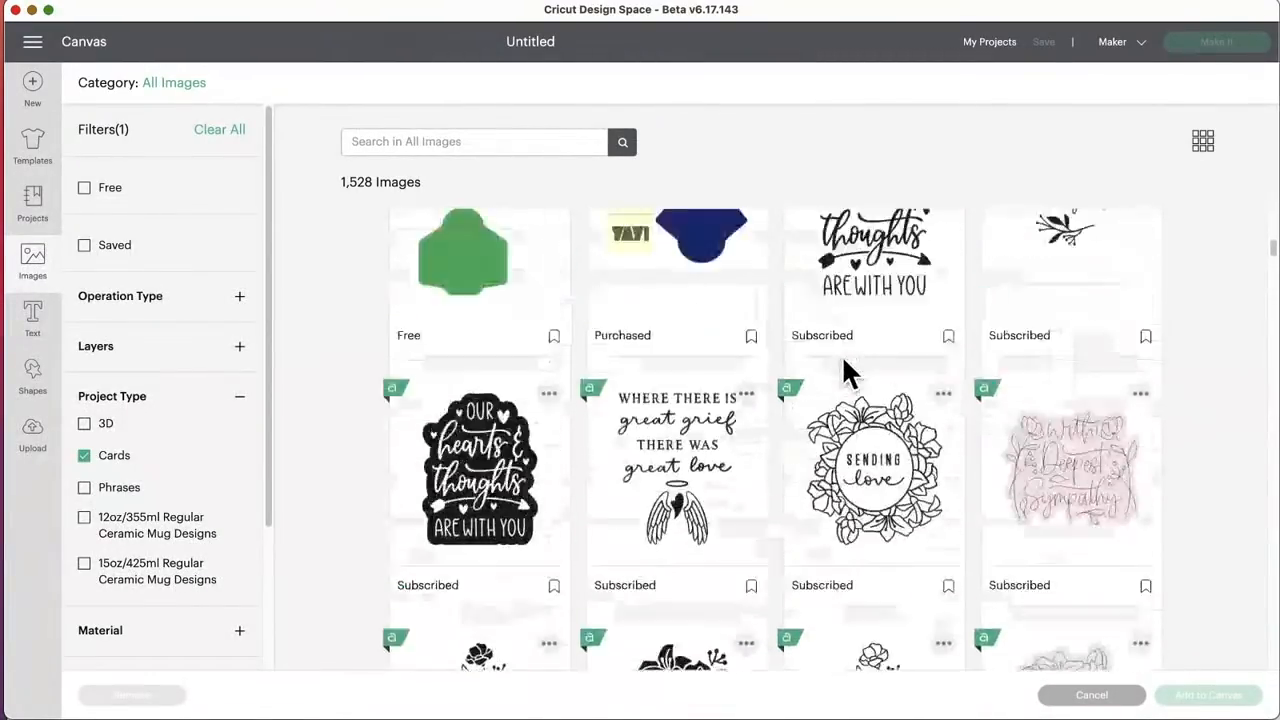
{"action": "scroll", "coordinate": [841, 354], "scroll_direction": "up", "scroll_amount": 8}
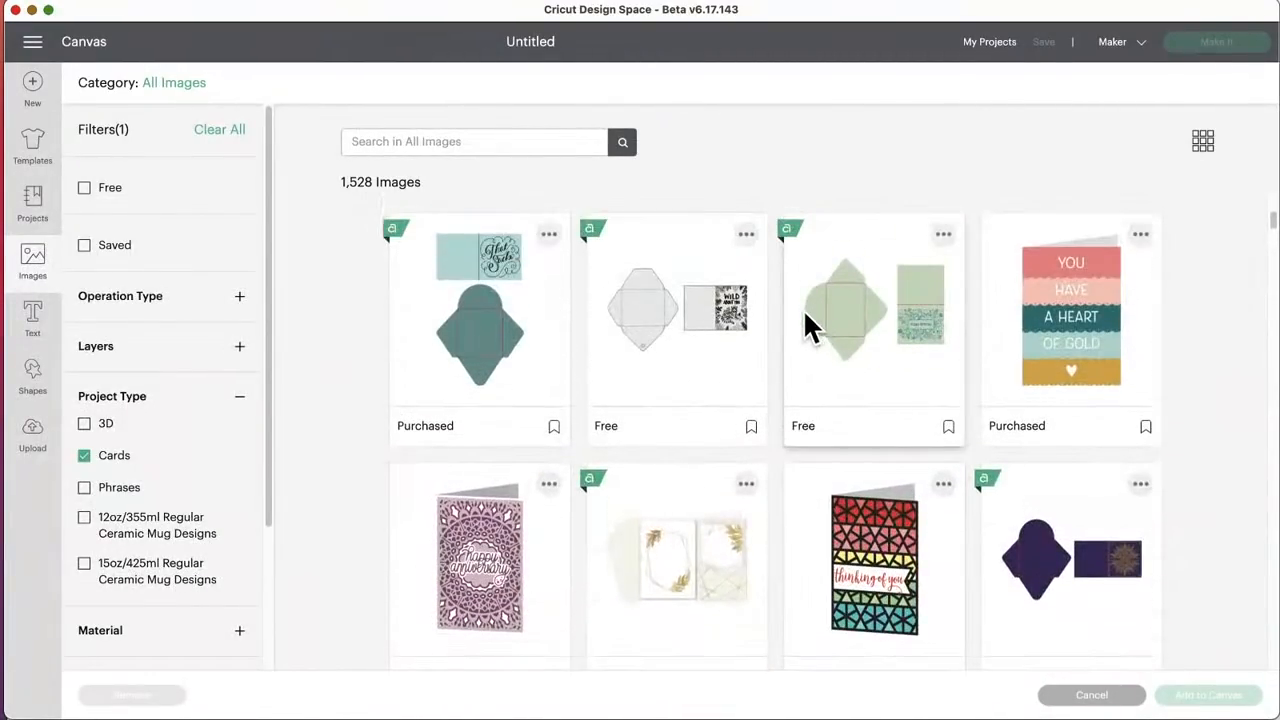
{"action": "left_click", "coordinate": [822, 311]}
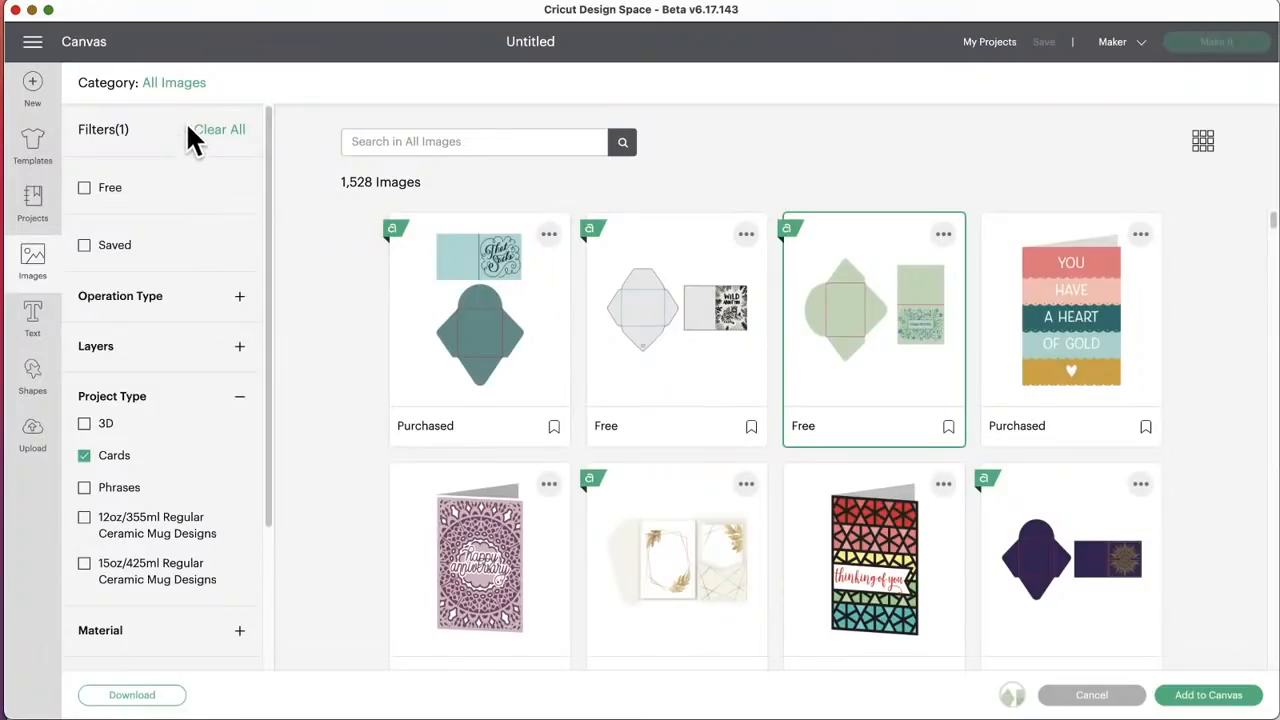
Step: Switch to the Image Sets category and search it for "cards"
{"action": "left_click", "coordinate": [200, 86]}
{"action": "left_click", "coordinate": [182, 350]}
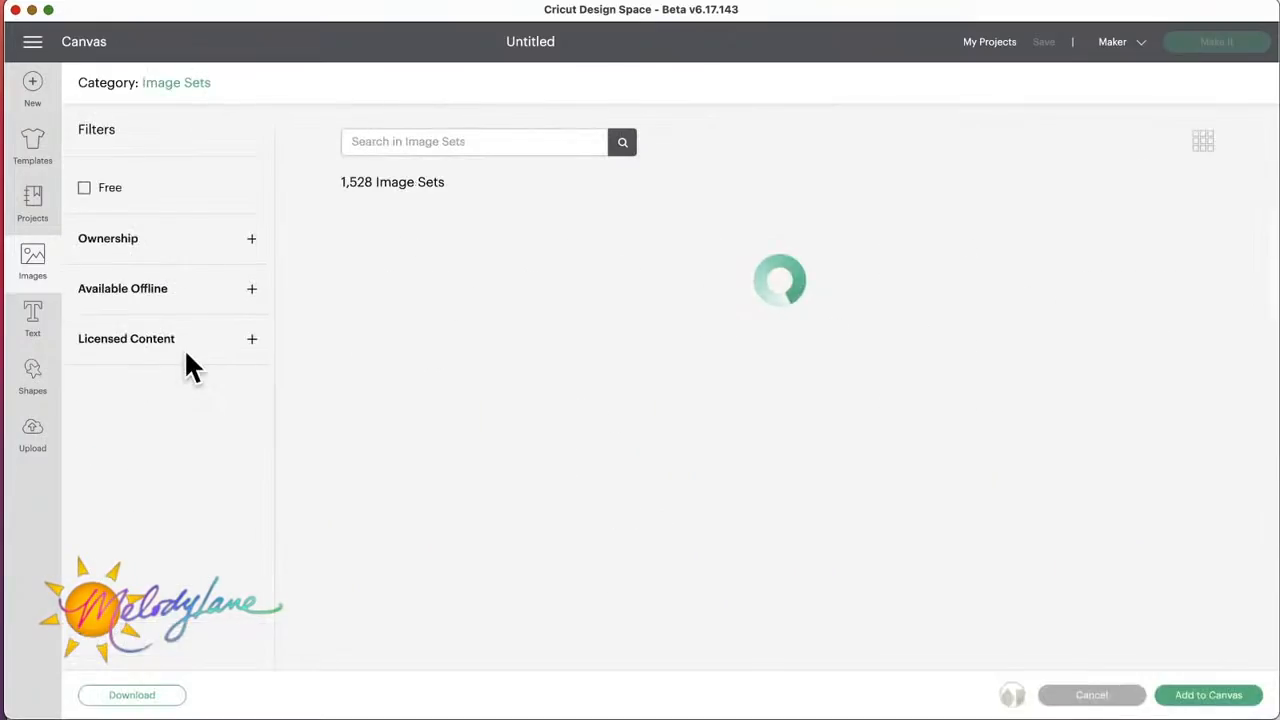
{"action": "left_click", "coordinate": [455, 141]}
{"action": "type", "text": "cards"}
{"action": "key", "text": "Return"}
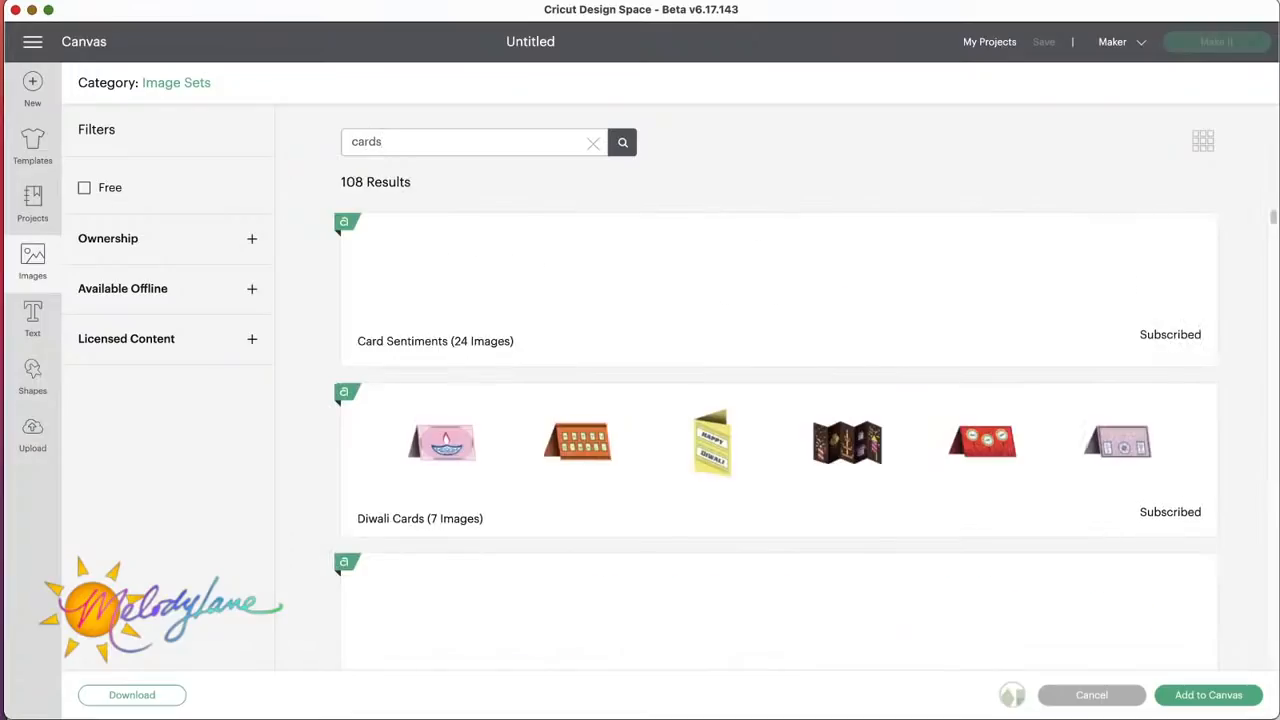
Step: Browse the matching card sets and open the Christmas Cards 2 set
{"action": "scroll", "coordinate": [603, 509], "scroll_direction": "down", "scroll_amount": 2}
{"action": "scroll", "coordinate": [605, 510], "scroll_direction": "down", "scroll_amount": 5}
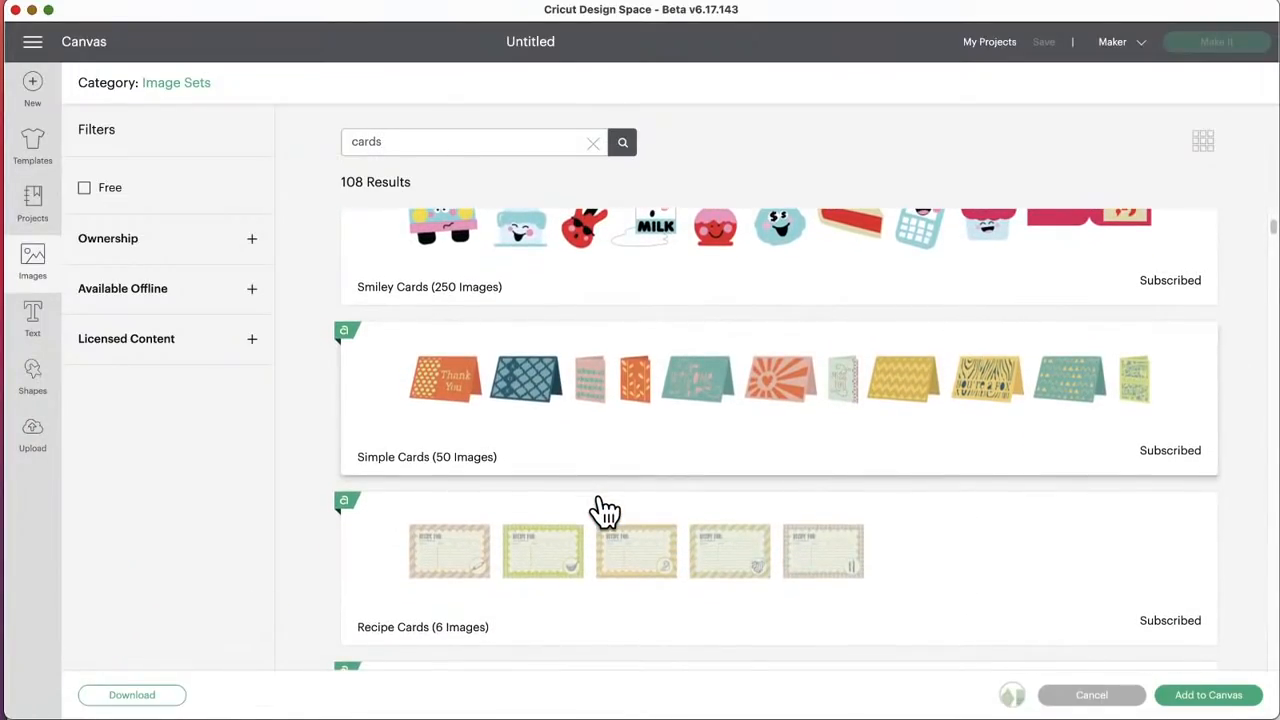
{"action": "scroll", "coordinate": [605, 510], "scroll_direction": "down", "scroll_amount": 3}
{"action": "scroll", "coordinate": [603, 509], "scroll_direction": "down", "scroll_amount": 5}
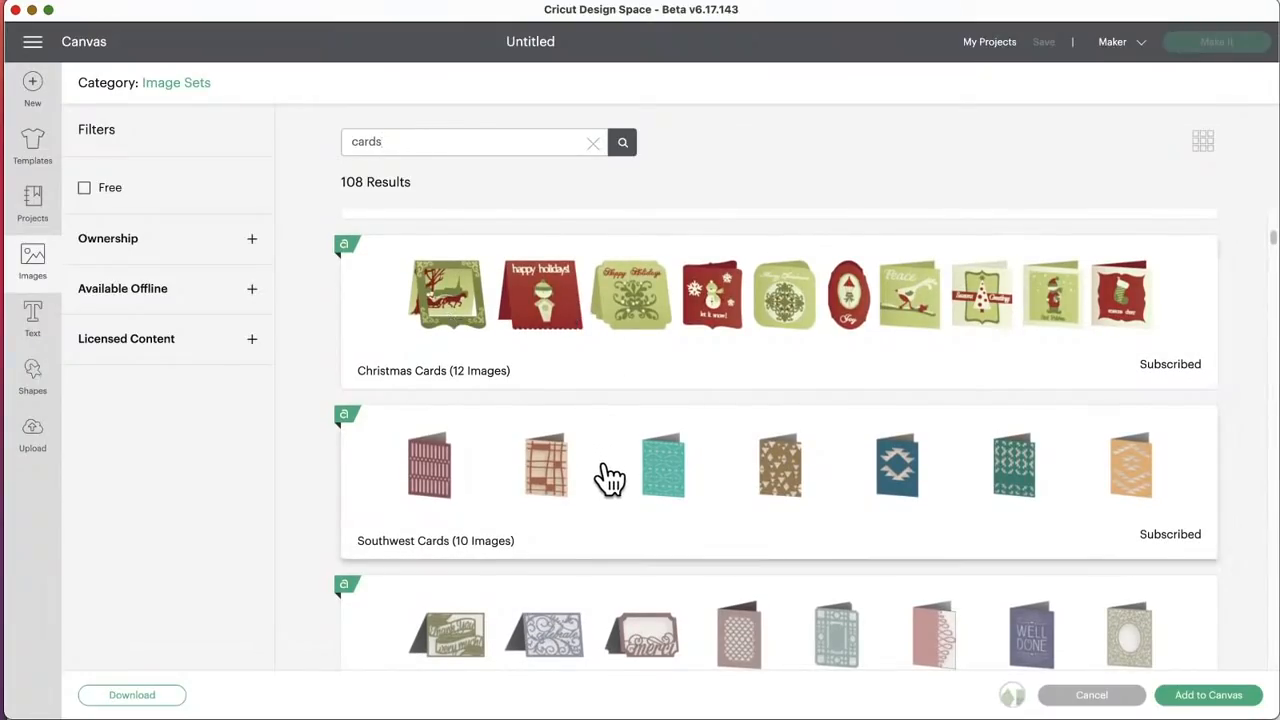
{"action": "scroll", "coordinate": [608, 478], "scroll_direction": "down", "scroll_amount": 14}
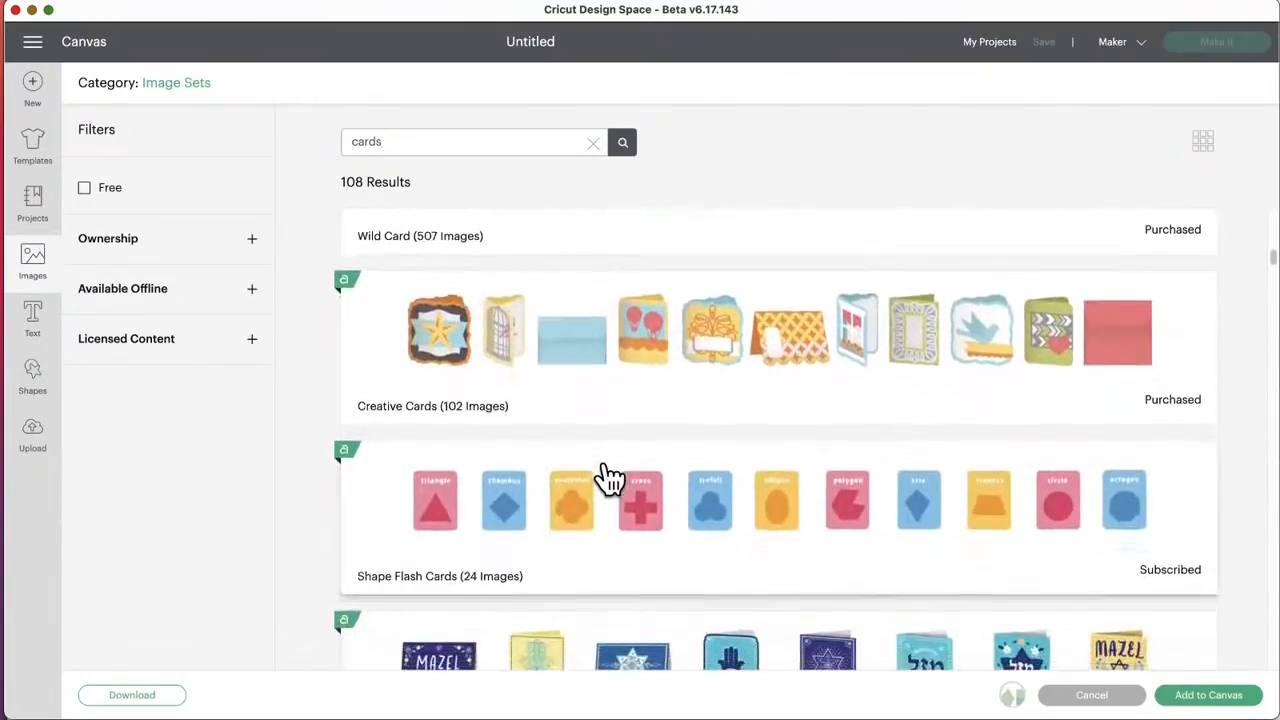
{"action": "scroll", "coordinate": [608, 478], "scroll_direction": "down", "scroll_amount": 8}
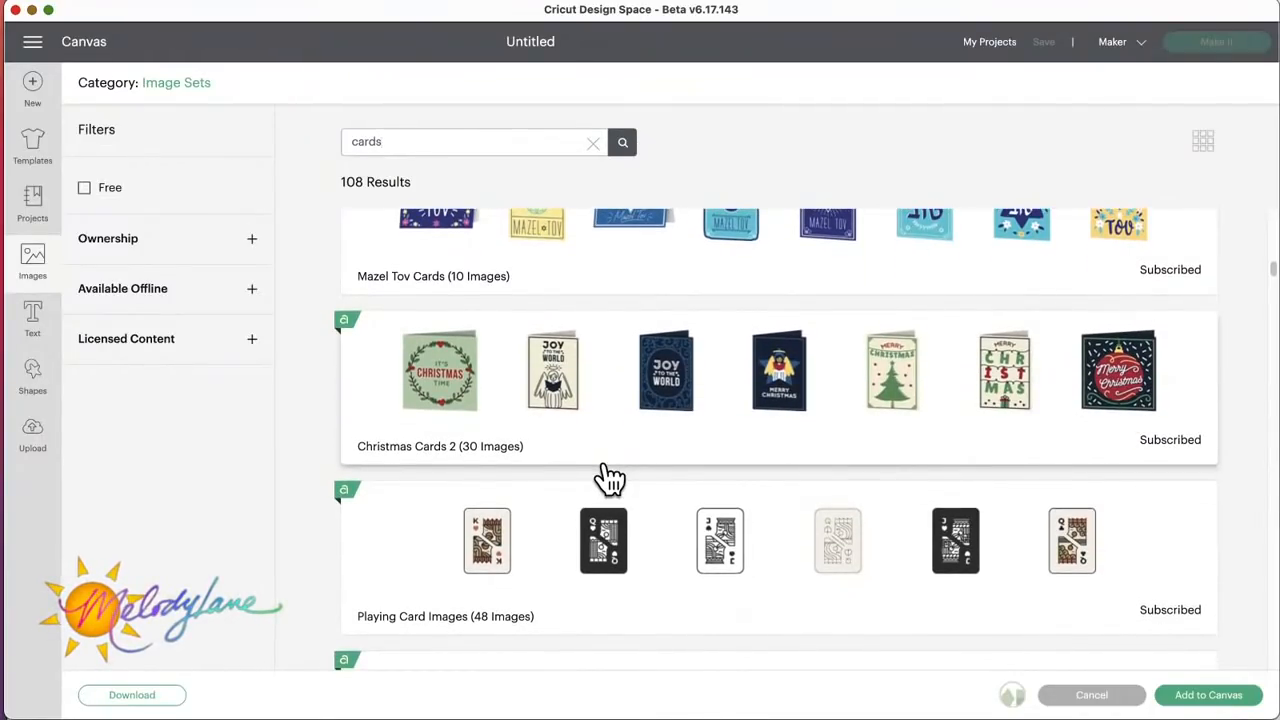
{"action": "left_click", "coordinate": [631, 438]}
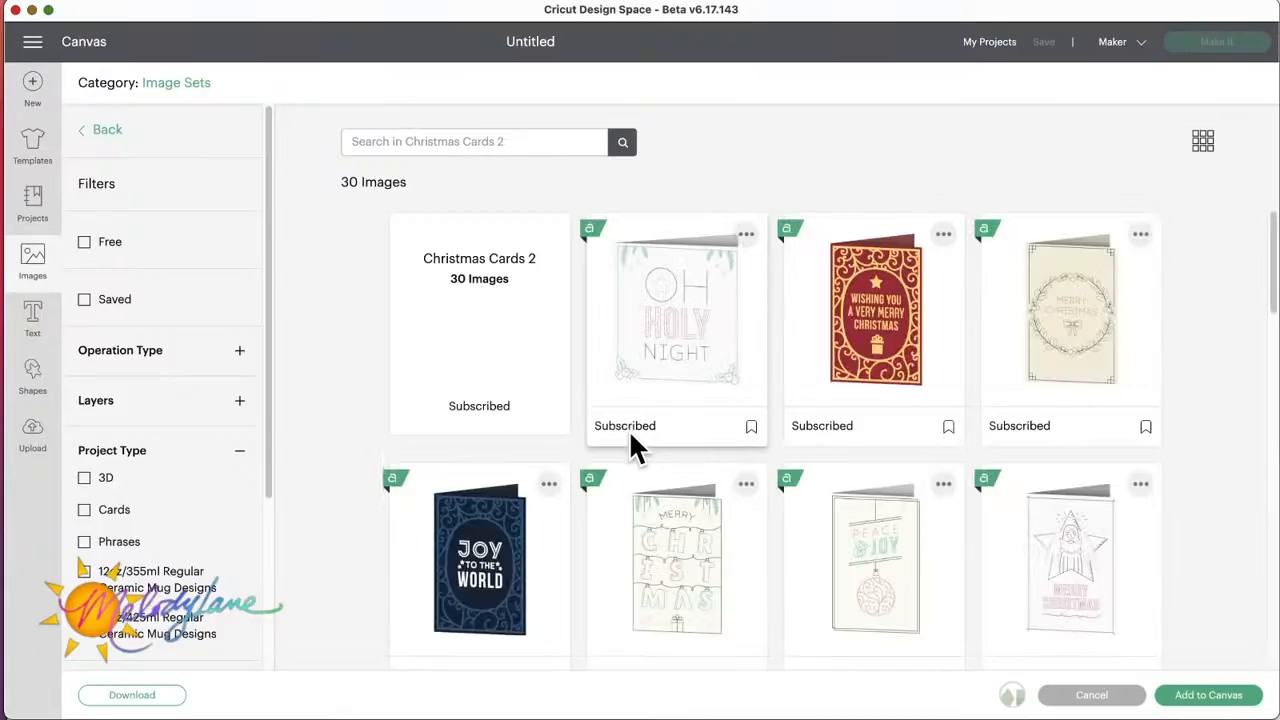
Step: Select the navy Joy to the World card and the Merry Christmas lights card, and add all selected cards to the canvas
{"action": "scroll", "coordinate": [632, 440], "scroll_direction": "down", "scroll_amount": 3}
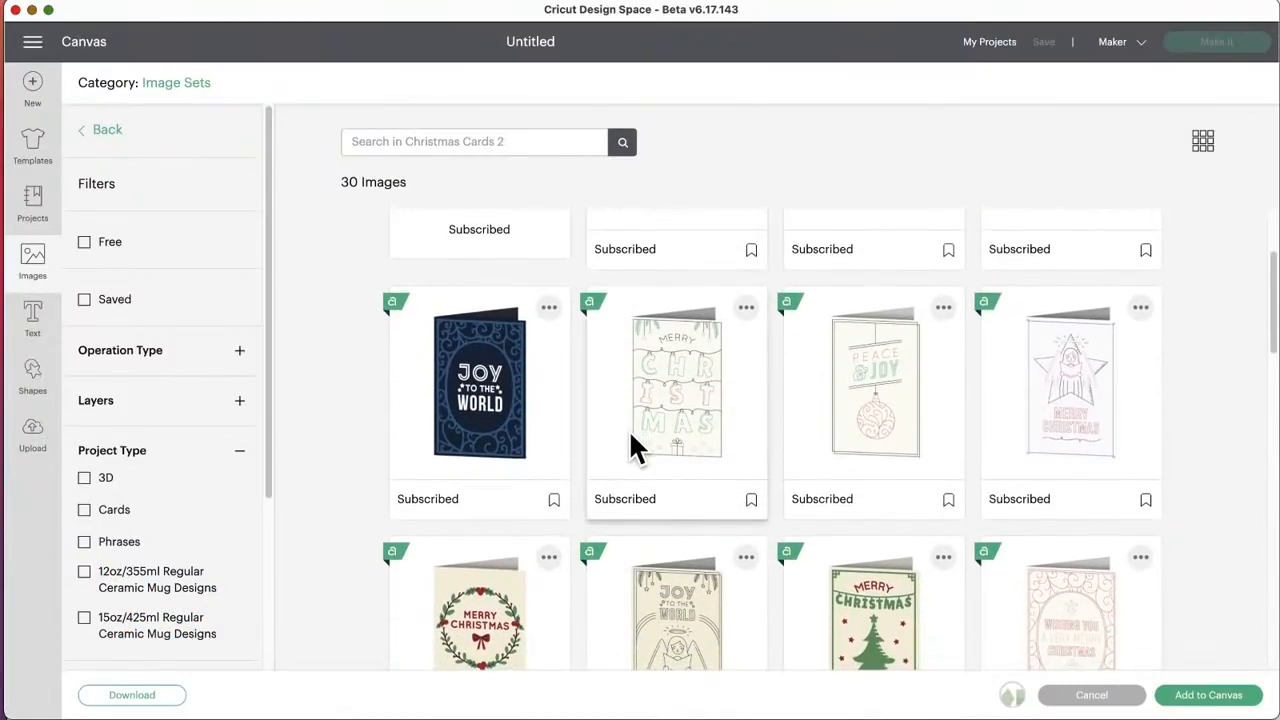
{"action": "left_click", "coordinate": [468, 382]}
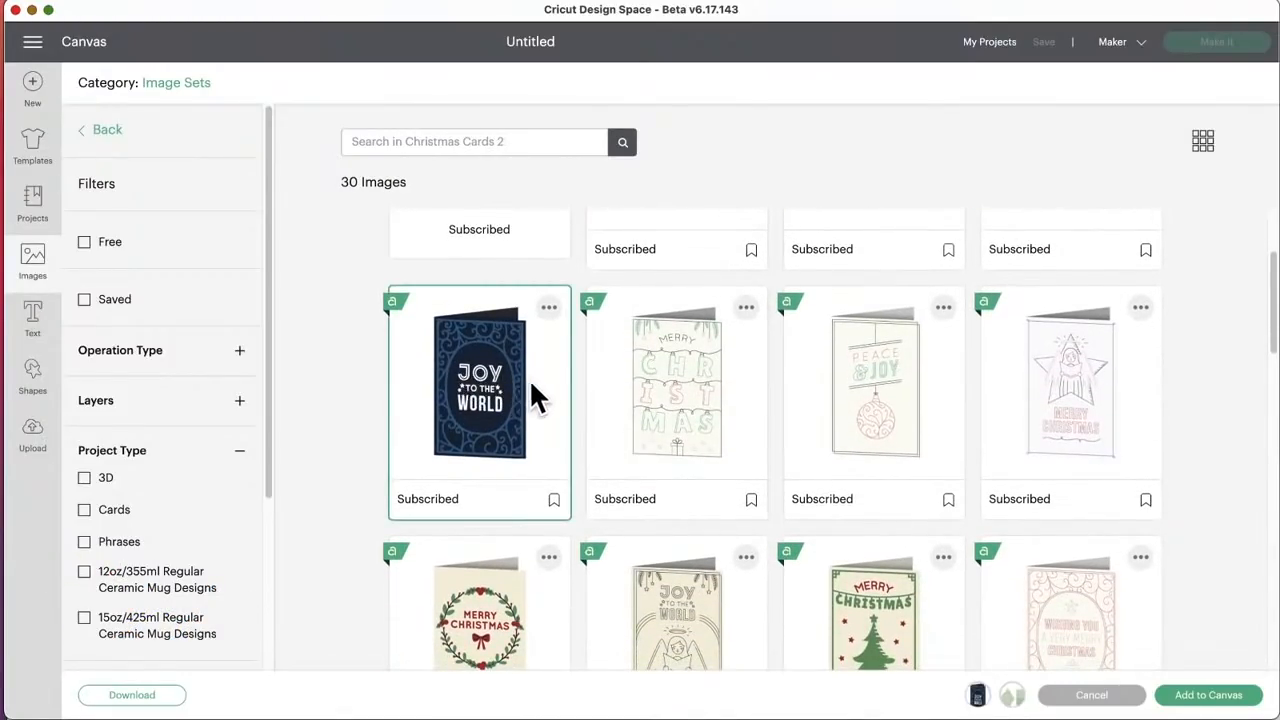
{"action": "left_click", "coordinate": [664, 385]}
{"action": "left_click", "coordinate": [1226, 697]}
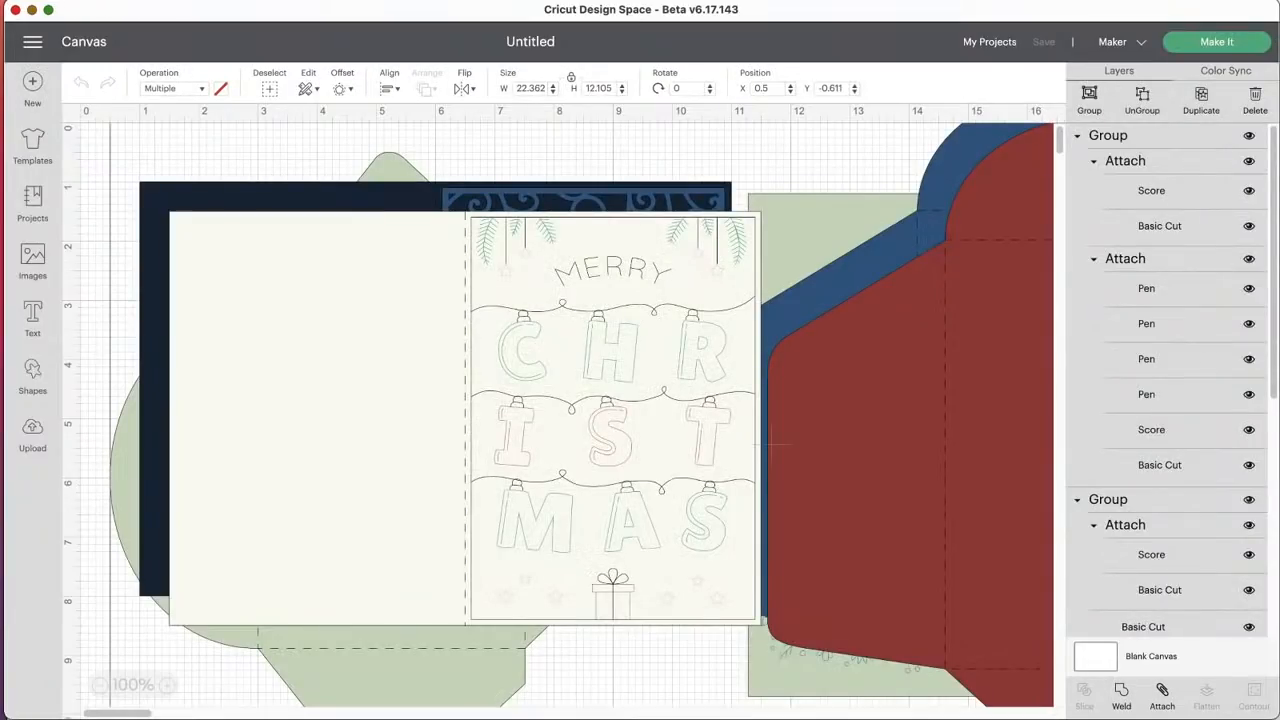
Step: Separate the overlapping cards, placing the Merry Christmas group below and the Joy to the World group beside the Happy Birthday card
{"action": "left_click_drag", "start_coordinate": [704, 319], "coordinate": [675, 355]}
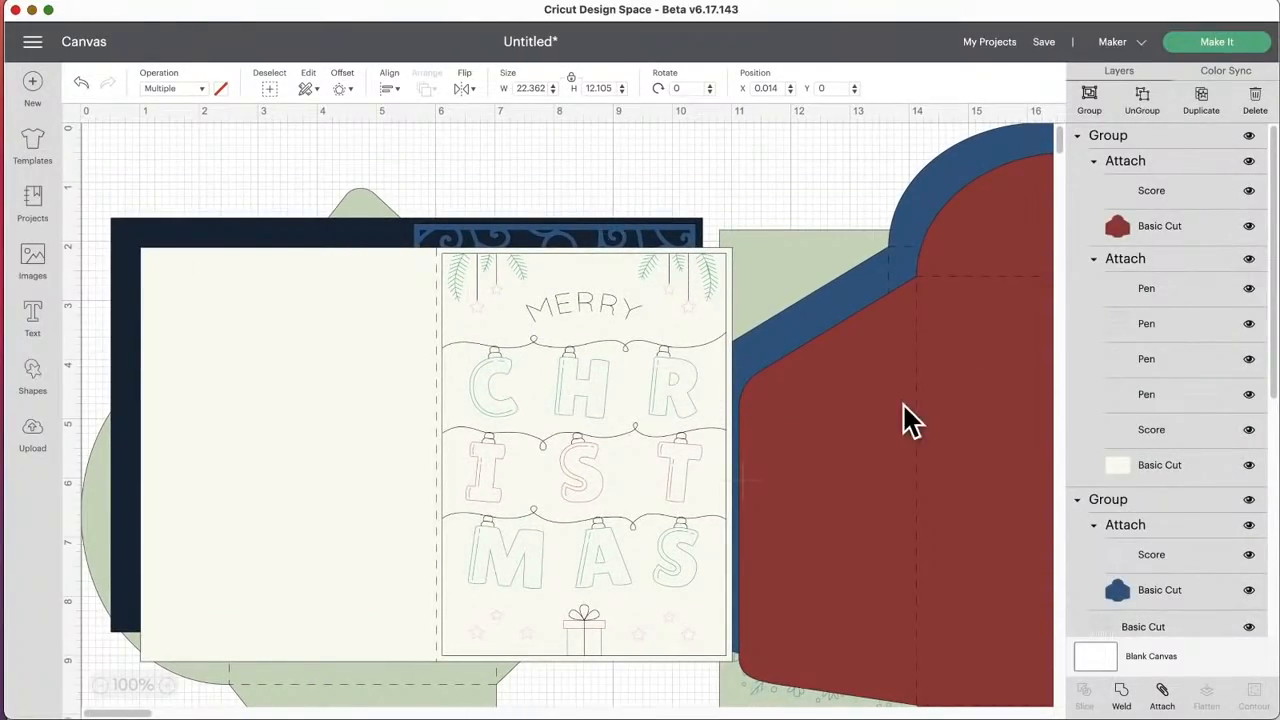
{"action": "left_click_drag", "start_coordinate": [619, 414], "coordinate": [651, 415]}
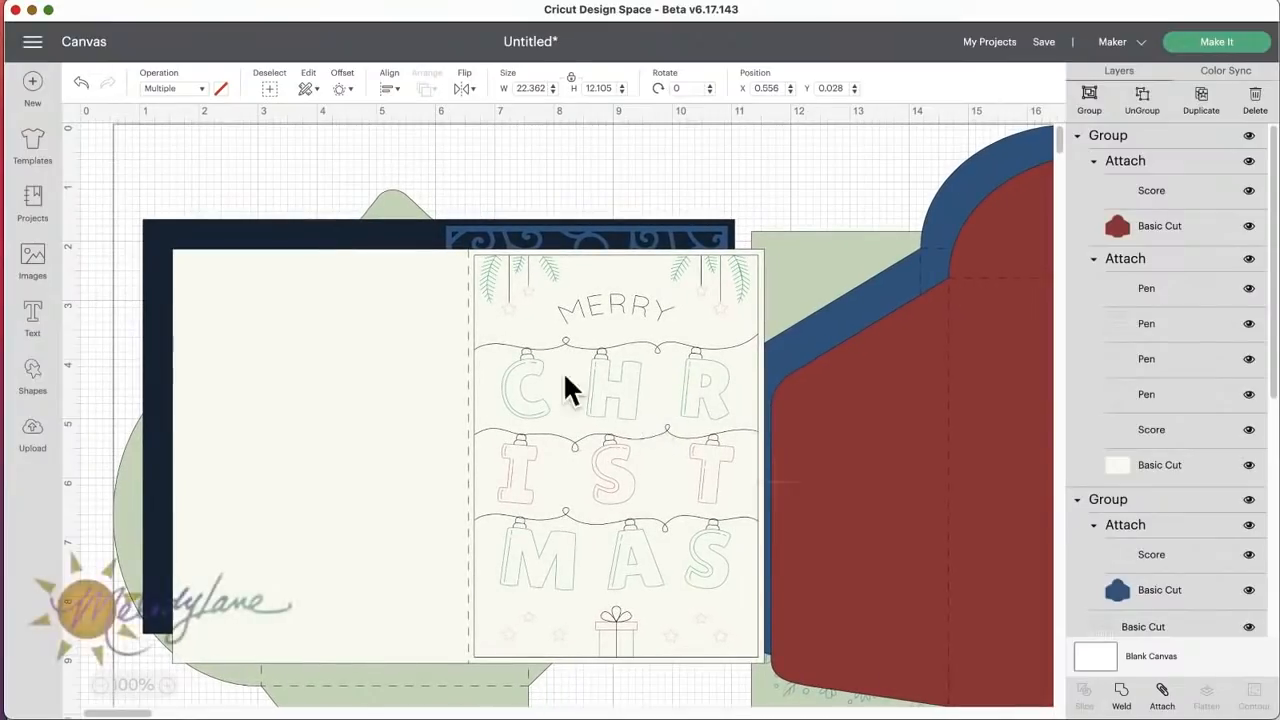
{"action": "left_click", "coordinate": [90, 206]}
{"action": "left_click", "coordinate": [600, 320]}
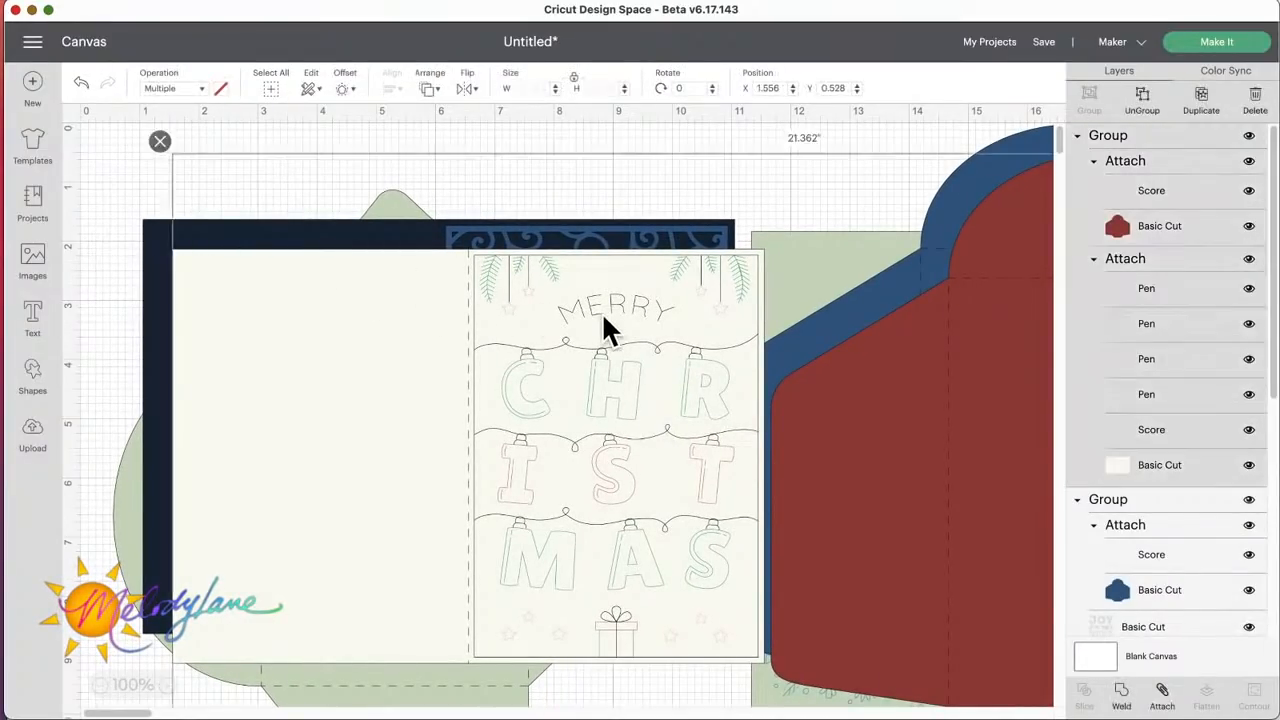
{"action": "left_click_drag", "start_coordinate": [600, 320], "coordinate": [571, 347]}
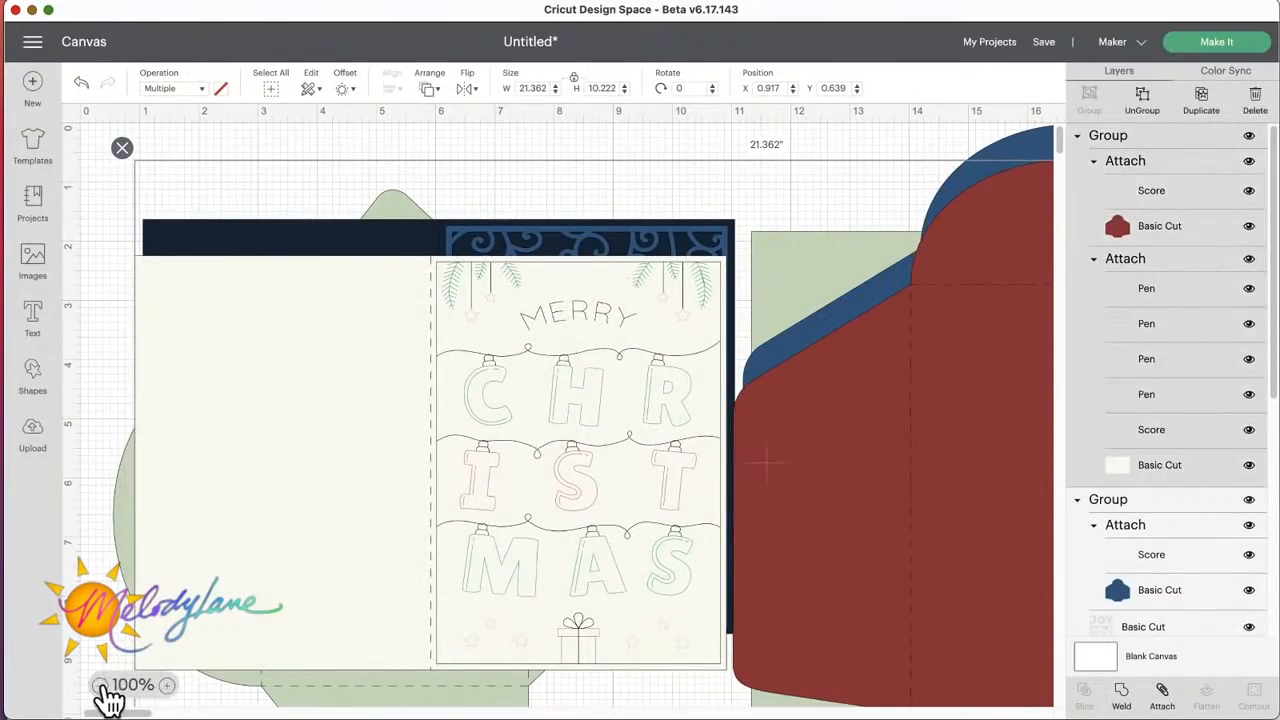
{"action": "left_click", "coordinate": [101, 685]}
{"action": "left_click", "coordinate": [101, 685]}
{"action": "left_click_drag", "start_coordinate": [600, 320], "coordinate": [988, 560]}
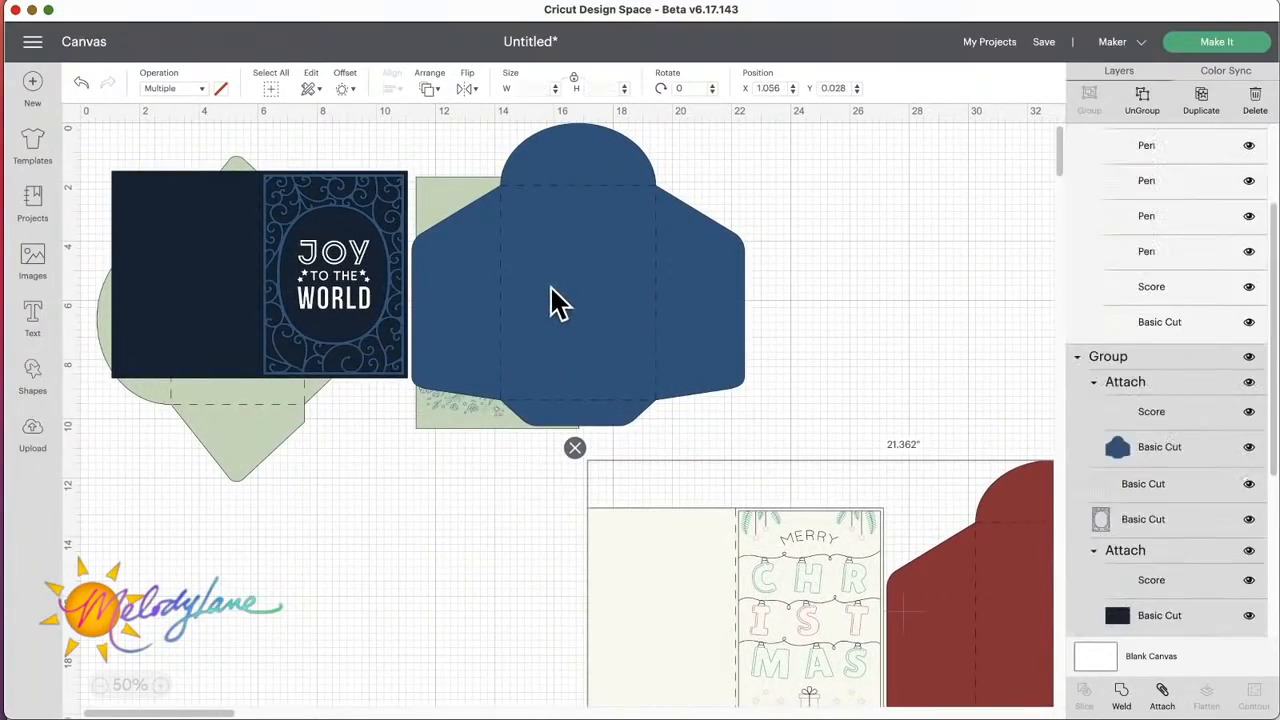
{"action": "left_click_drag", "start_coordinate": [551, 300], "coordinate": [900, 308]}
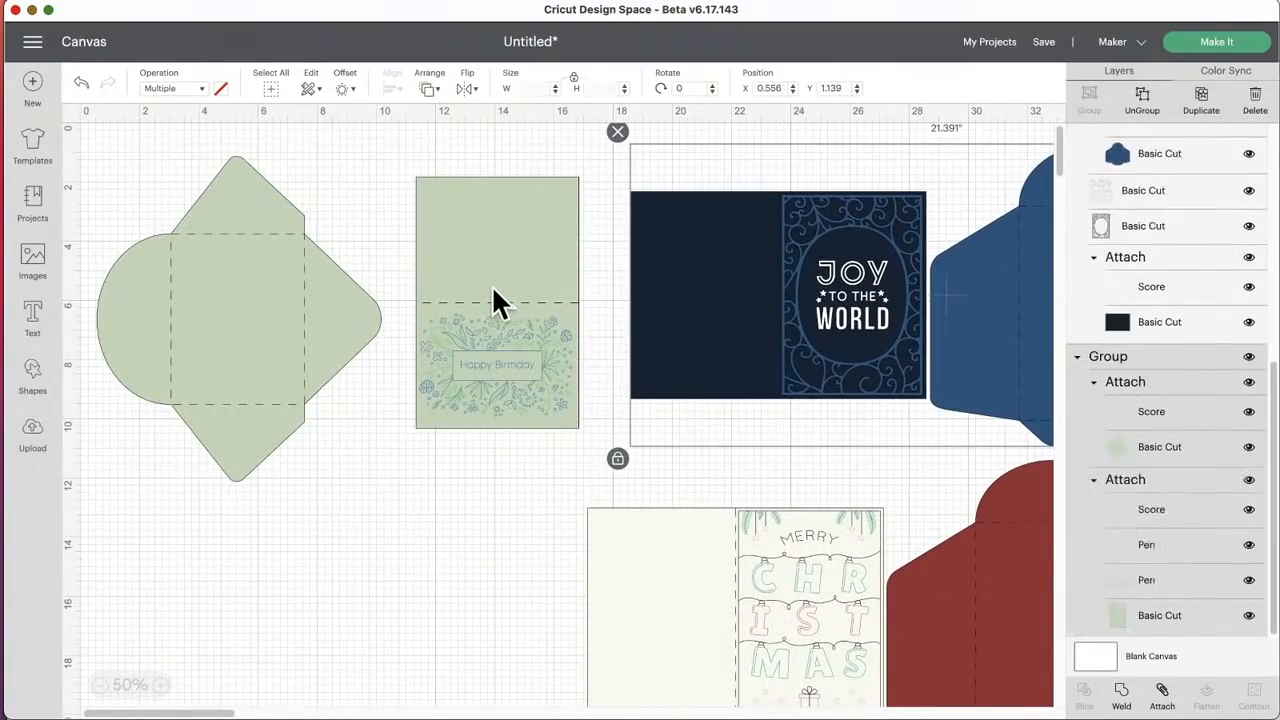
Step: Nudge the green Happy Birthday card and envelope slightly on the canvas and ungroup them
{"action": "left_click_drag", "start_coordinate": [491, 284], "coordinate": [499, 290]}
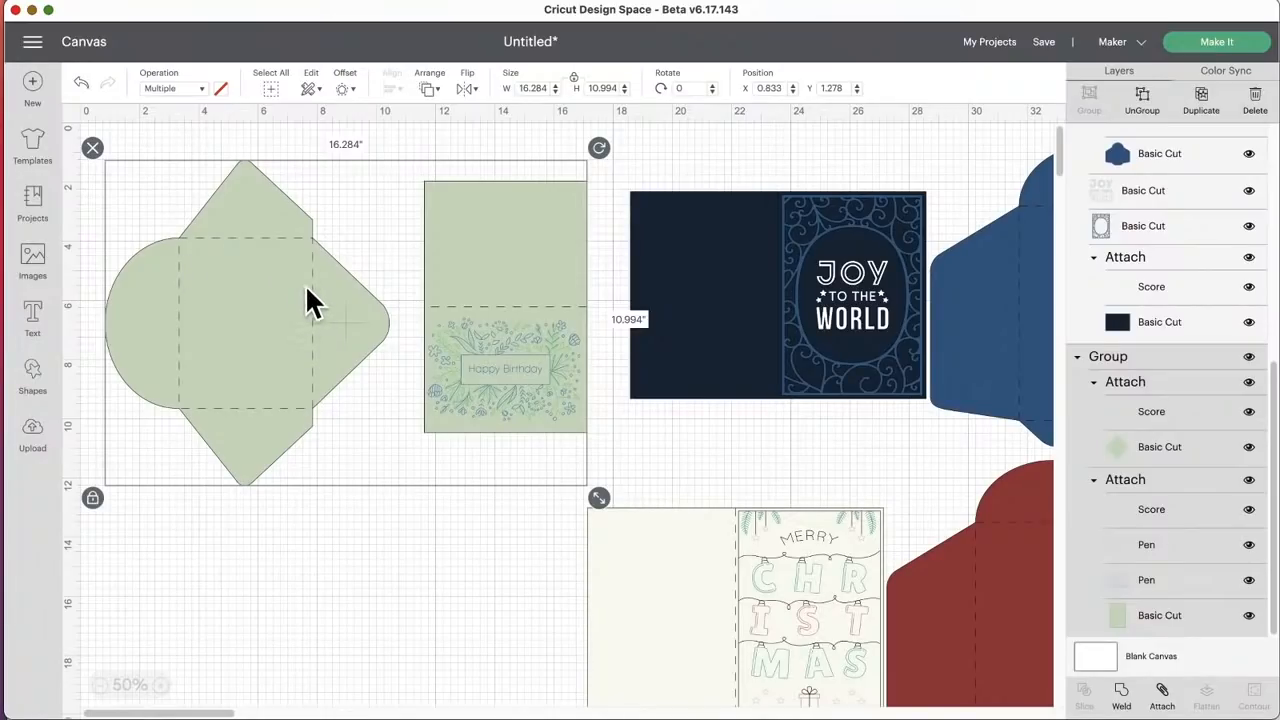
{"action": "left_click", "coordinate": [905, 295]}
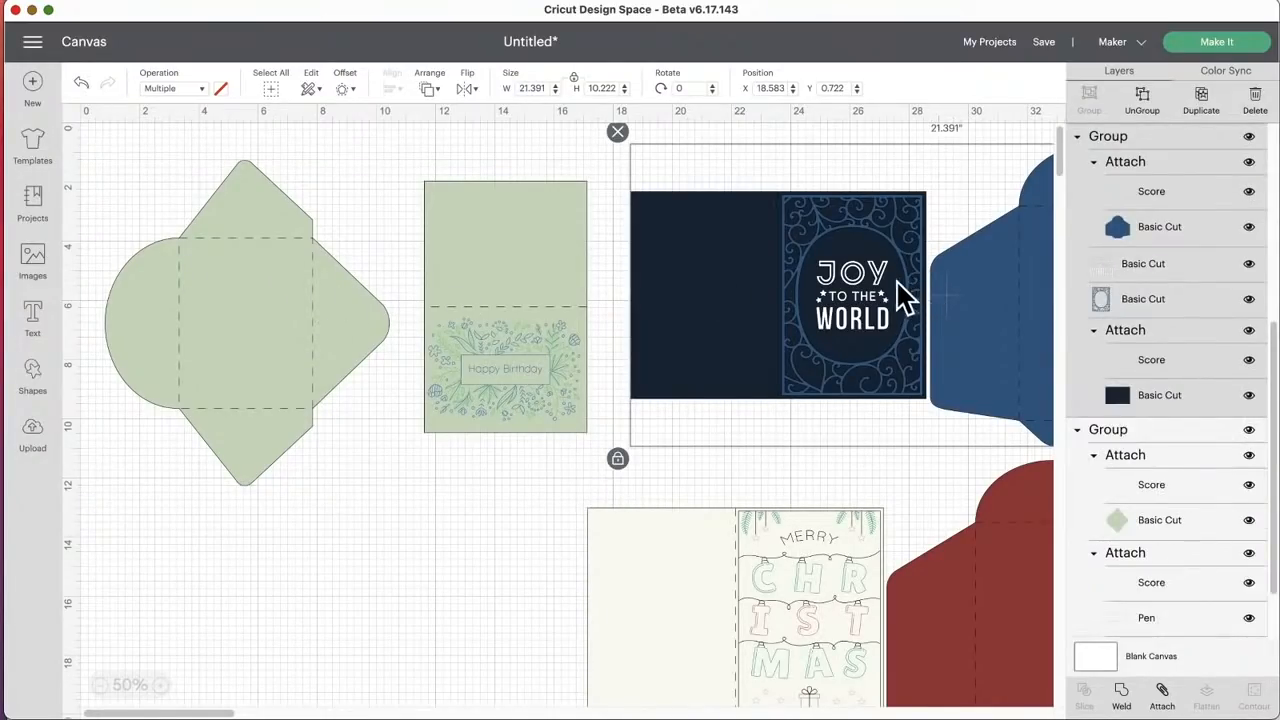
{"action": "left_click_drag", "start_coordinate": [274, 351], "coordinate": [296, 352]}
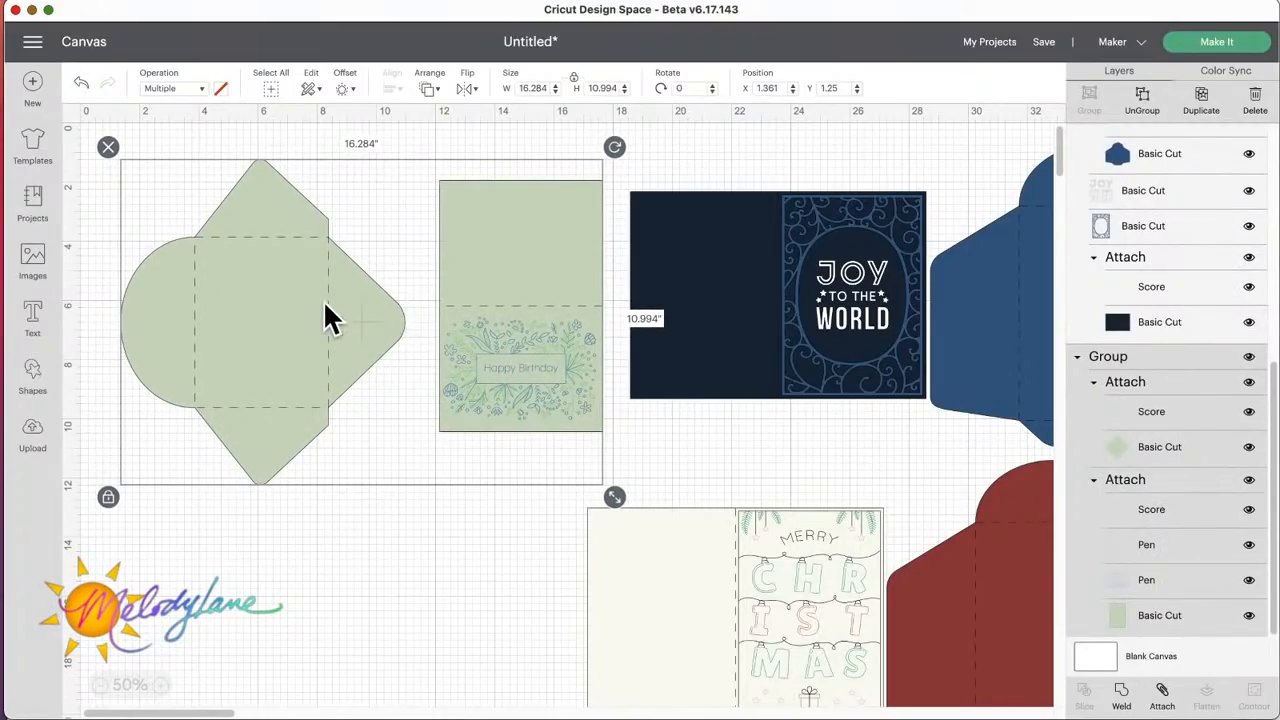
{"action": "left_click", "coordinate": [1140, 100]}
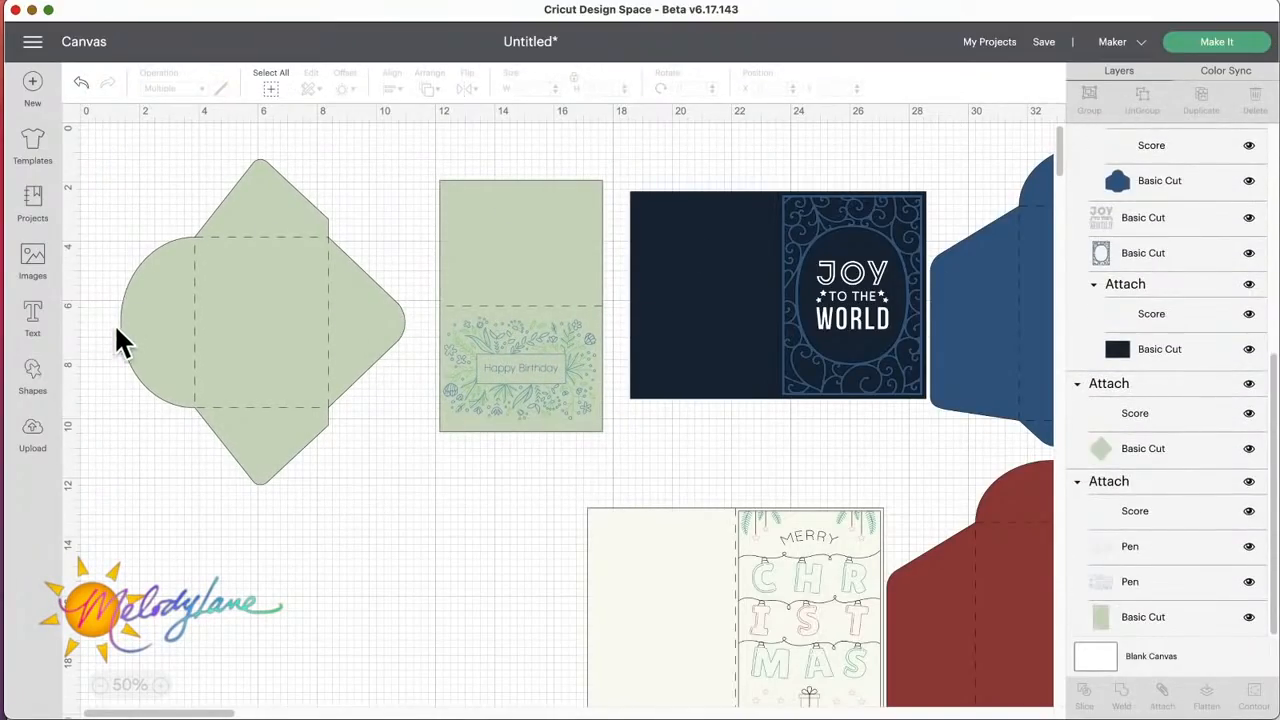
Step: Insert a rounded-corner square, move it below the green envelope and size it 4.25 by 5.5 inches with proportions unlocked
{"action": "left_click", "coordinate": [40, 382]}
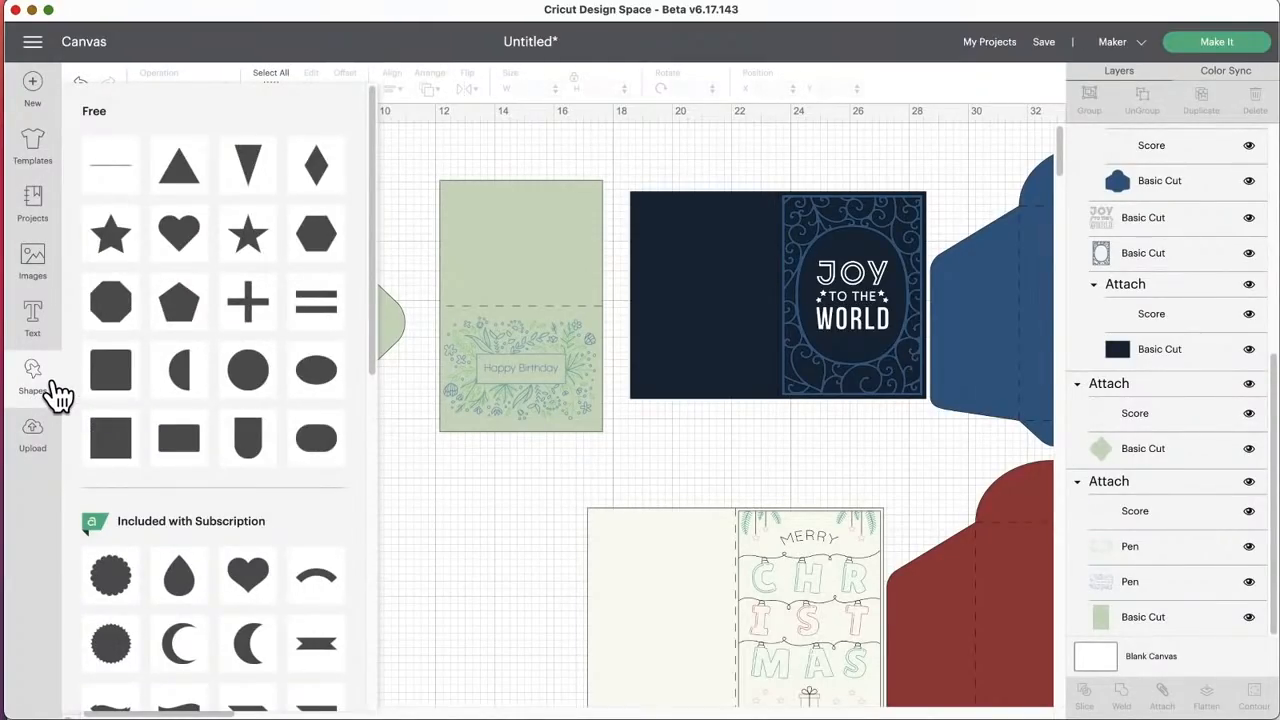
{"action": "left_click", "coordinate": [107, 376]}
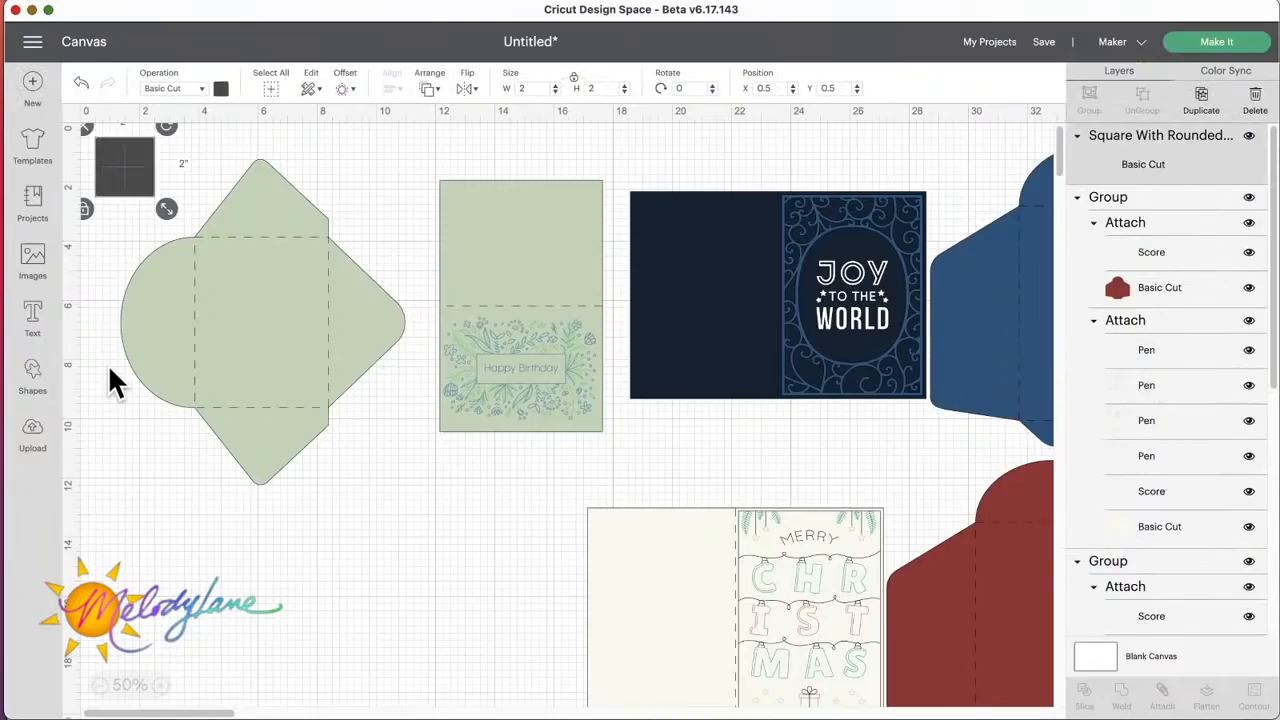
{"action": "left_click_drag", "start_coordinate": [137, 180], "coordinate": [392, 505]}
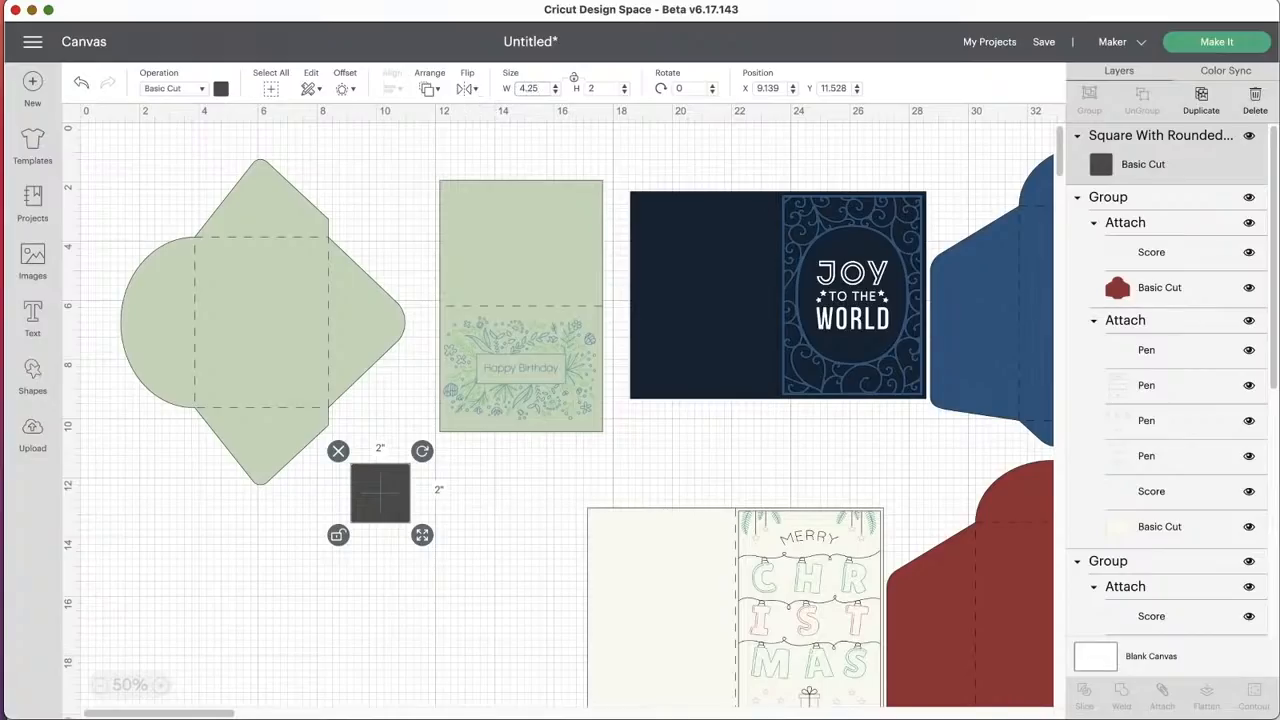
{"action": "left_click", "coordinate": [591, 89]}
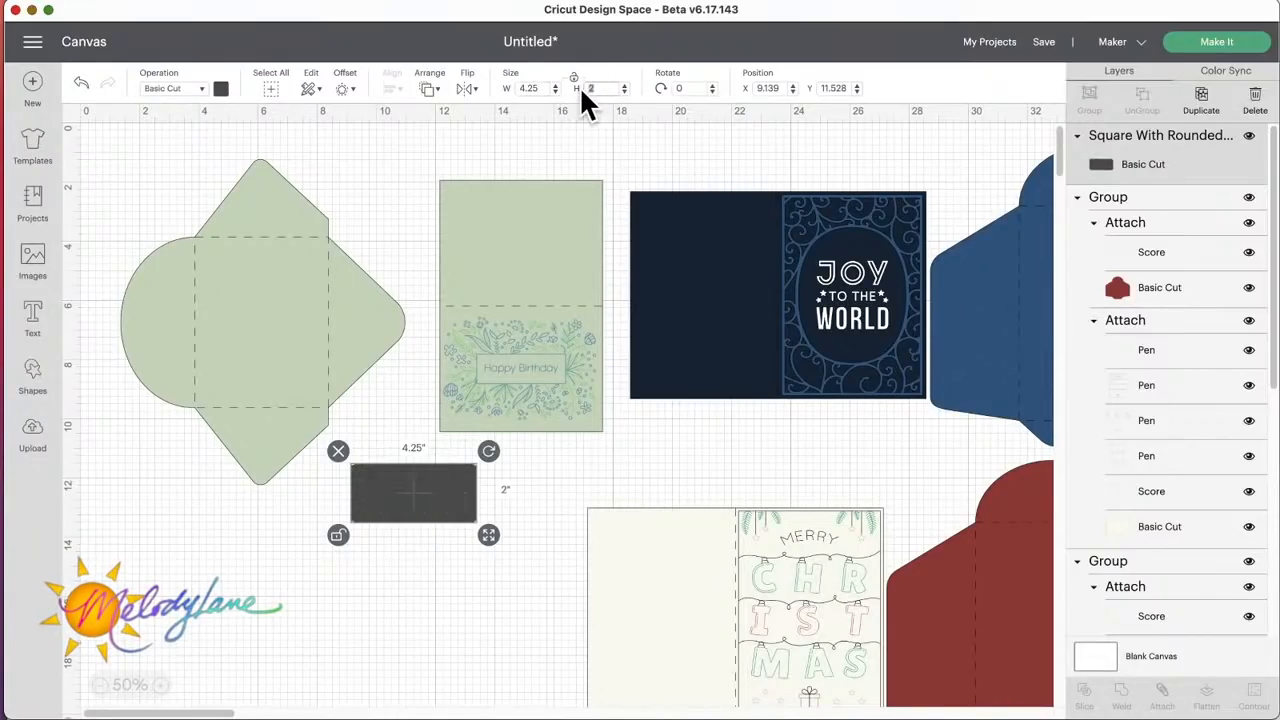
{"action": "type", "text": "5.5"}
{"action": "key", "text": "Return"}
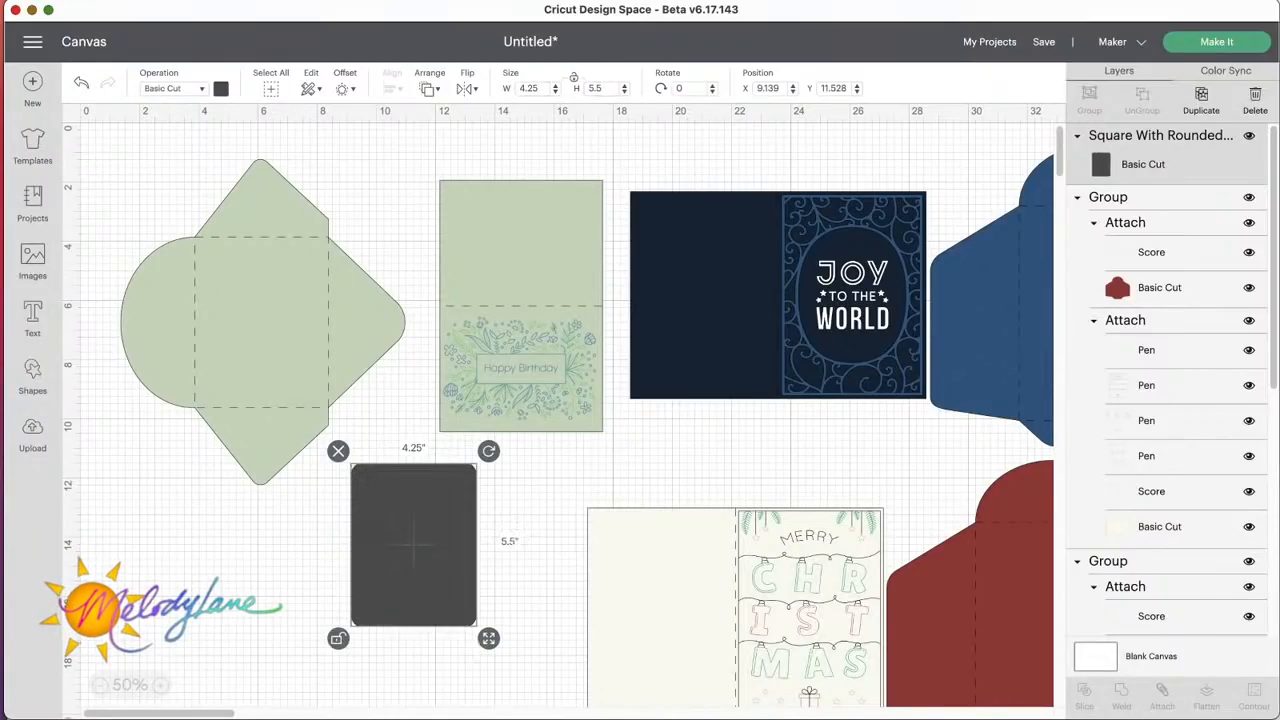
Step: Reposition the 4.25 by 5.5 inch card shape so it overlaps the green envelope and the Happy Birthday card
{"action": "left_click", "coordinate": [522, 490]}
{"action": "left_click_drag", "start_coordinate": [420, 491], "coordinate": [424, 558]}
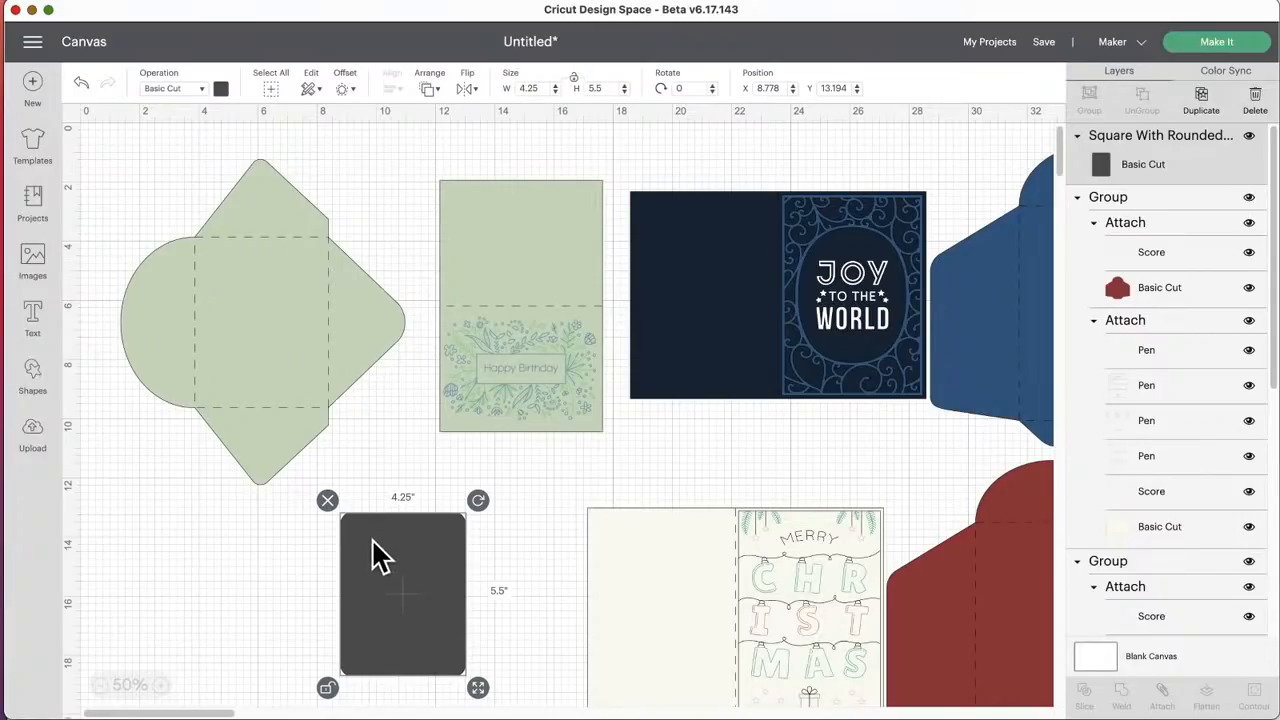
{"action": "left_click_drag", "start_coordinate": [380, 551], "coordinate": [425, 520]}
{"action": "scroll", "coordinate": [320, 520], "scroll_direction": "right", "scroll_amount": 3}
{"action": "left_click_drag", "start_coordinate": [320, 520], "coordinate": [243, 397]}
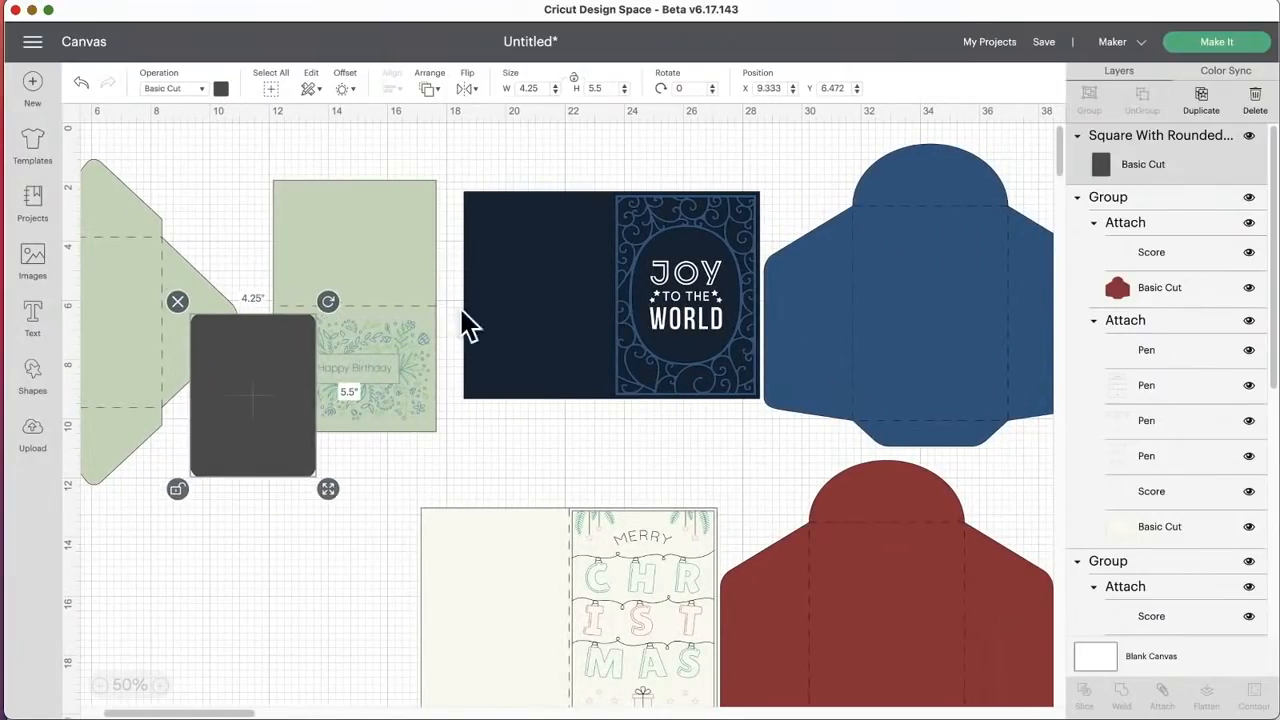
Step: Duplicate the card shape onto the blue envelope and resize the copy to 5 by 7 inches with proportions unlocked
{"action": "left_click", "coordinate": [1183, 100]}
{"action": "left_click_drag", "start_coordinate": [309, 354], "coordinate": [937, 226]}
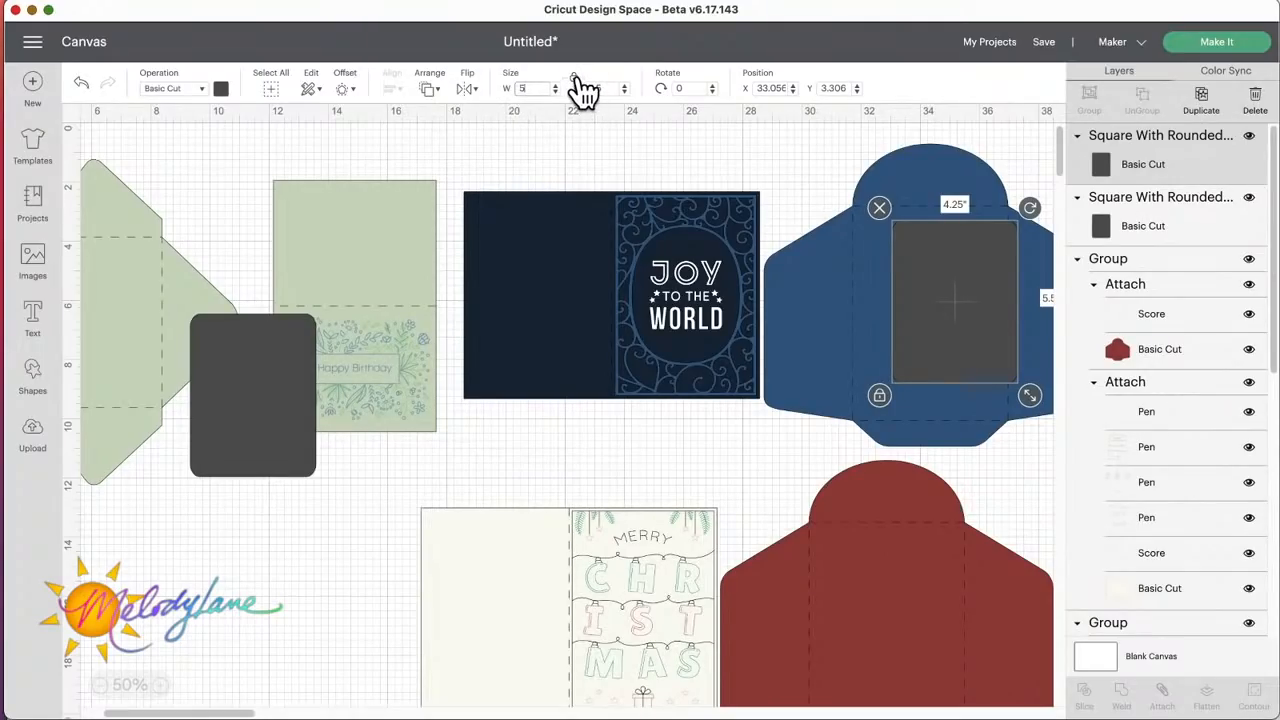
{"action": "key", "text": "Return"}
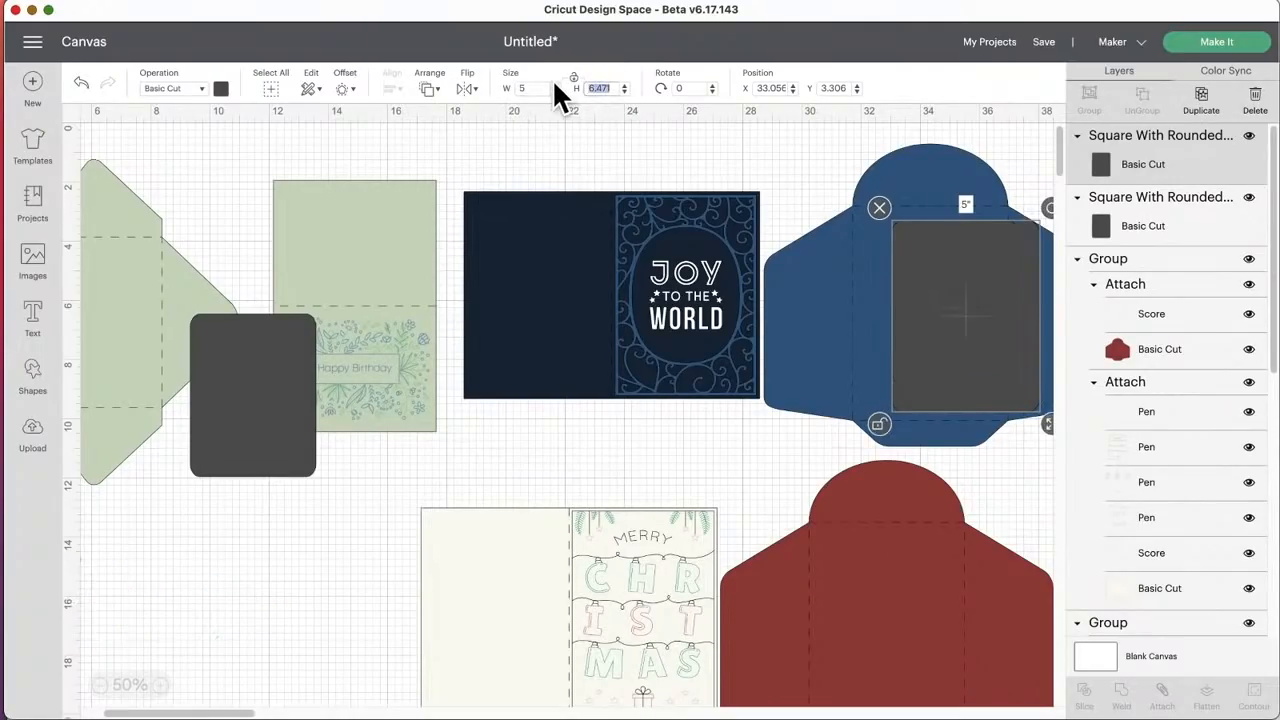
{"action": "type", "text": "7"}
{"action": "key", "text": "Return"}
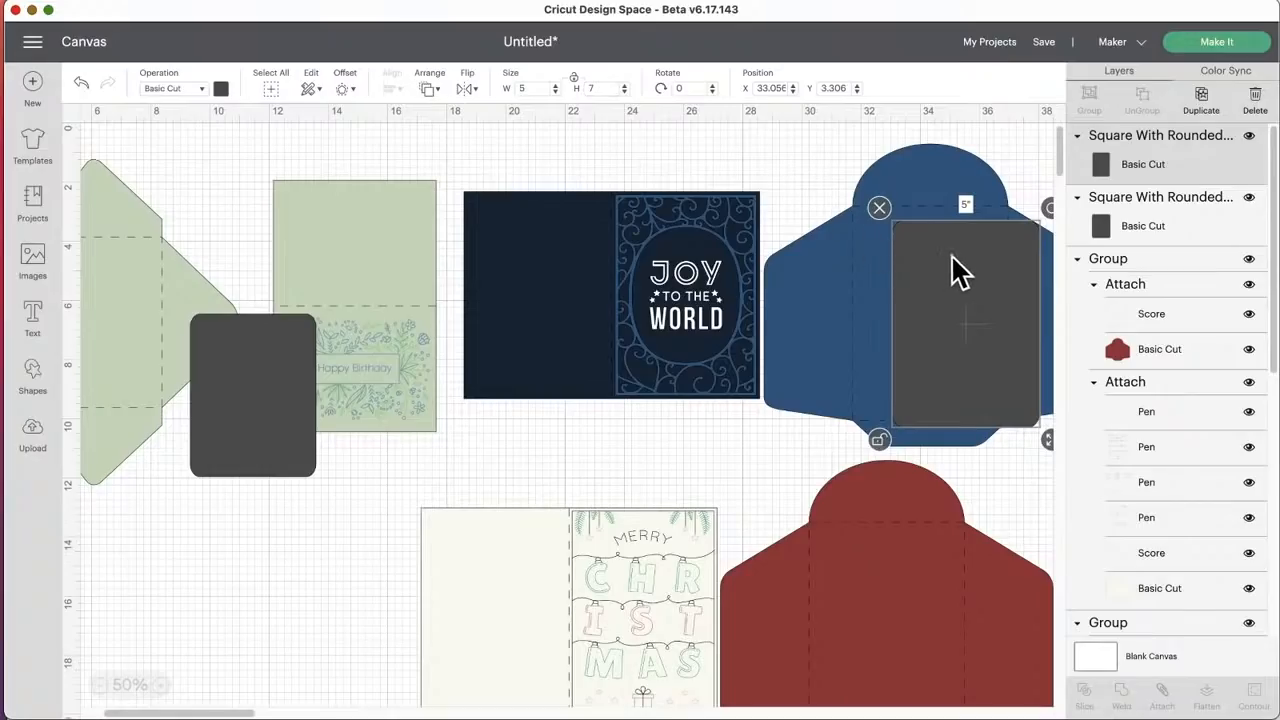
Step: Fit the 5 by 7 inch shape over the blue envelope's center panel, then over the red envelope's center panel
{"action": "left_click_drag", "start_coordinate": [955, 262], "coordinate": [925, 246]}
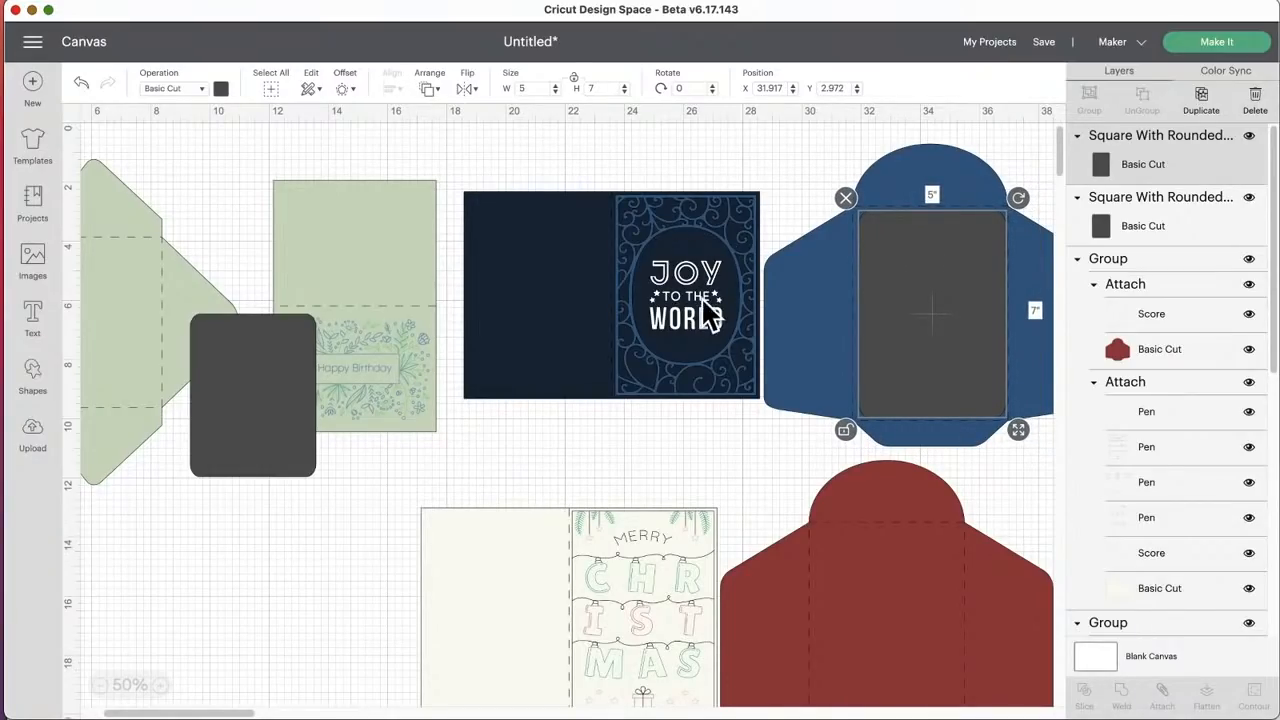
{"action": "left_click_drag", "start_coordinate": [902, 297], "coordinate": [857, 609]}
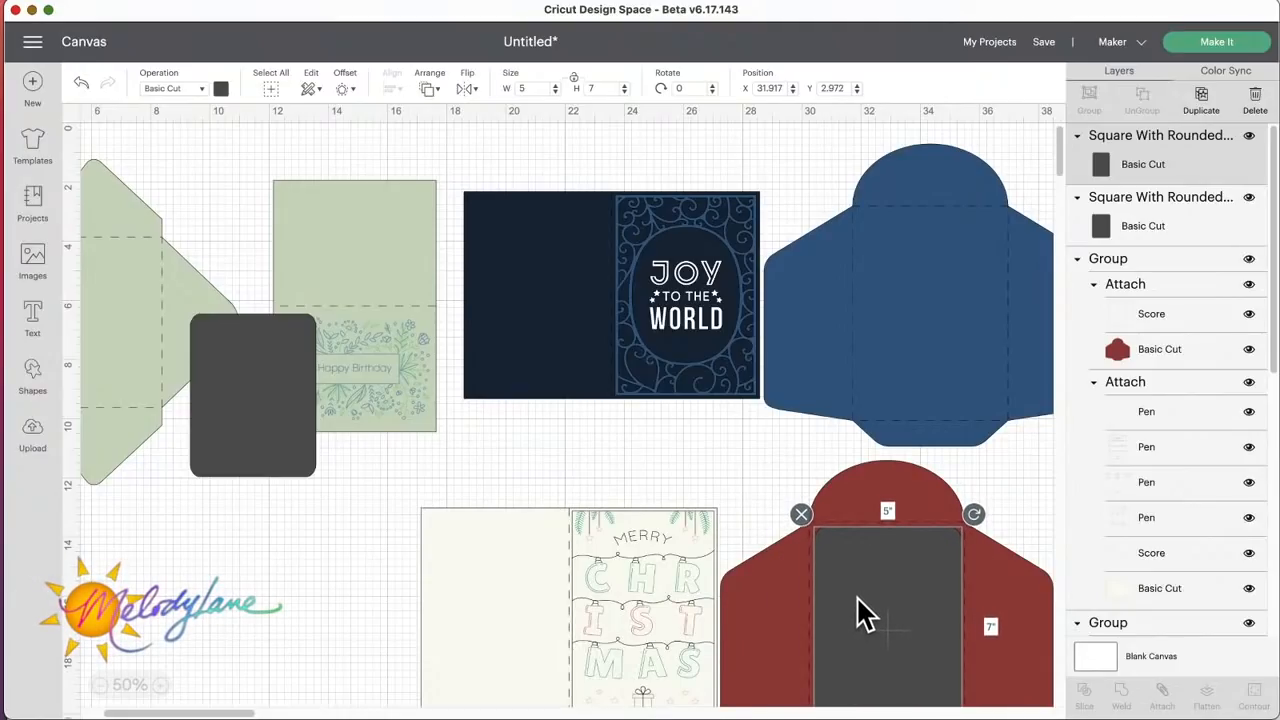
Step: Move the smaller card shape onto the lower part of the Merry Christmas card and shift the green envelope closer to the birthday card
{"action": "scroll", "coordinate": [600, 560], "scroll_direction": "left", "scroll_amount": 5}
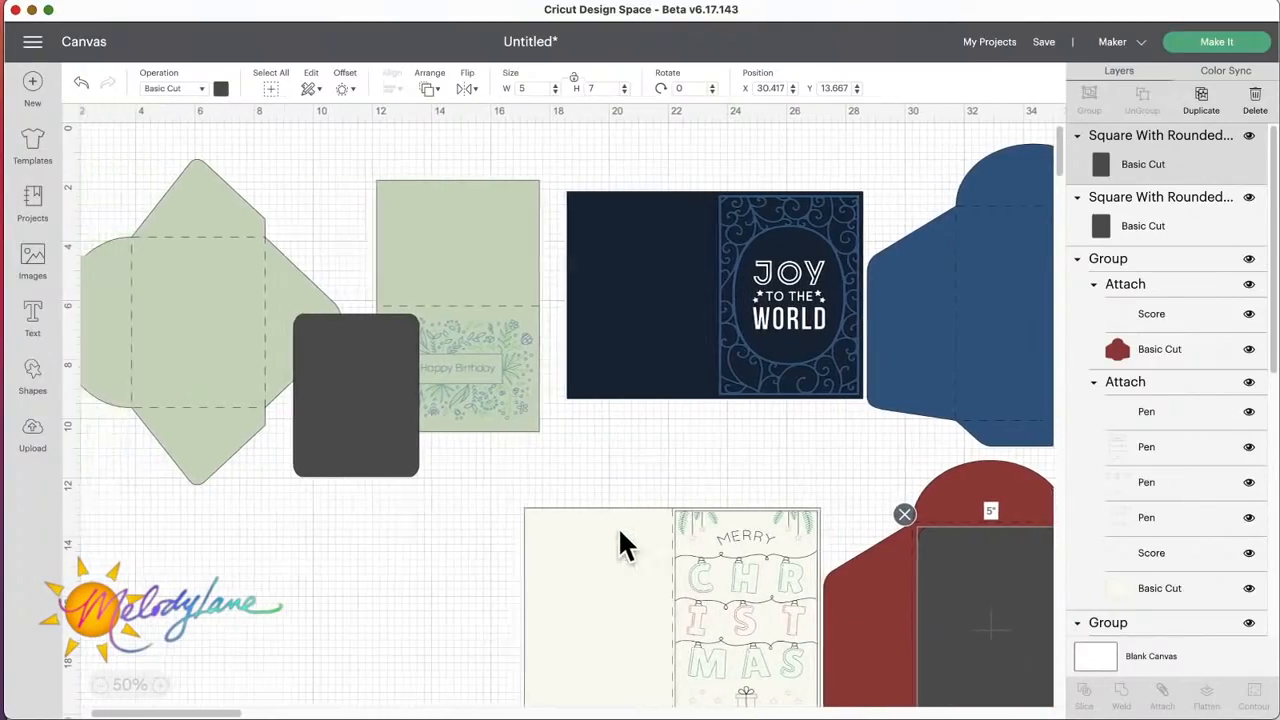
{"action": "left_click_drag", "start_coordinate": [377, 386], "coordinate": [395, 563]}
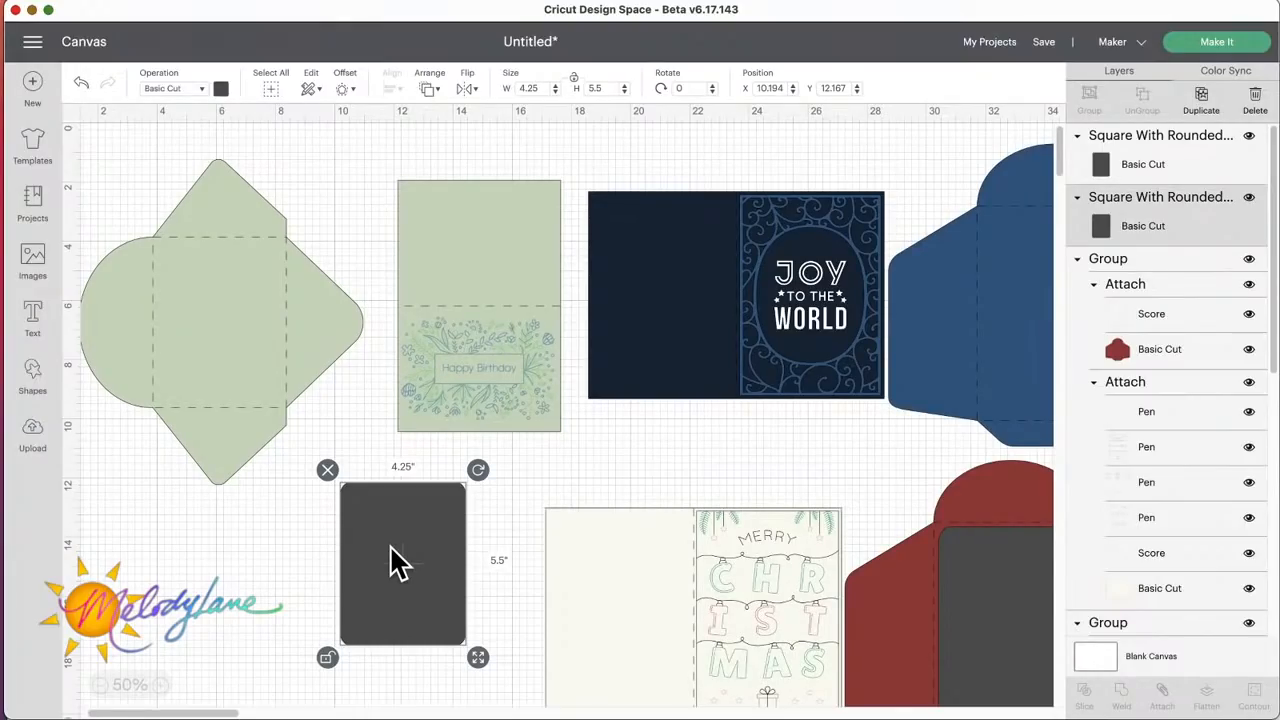
{"action": "left_click_drag", "start_coordinate": [292, 323], "coordinate": [318, 319]}
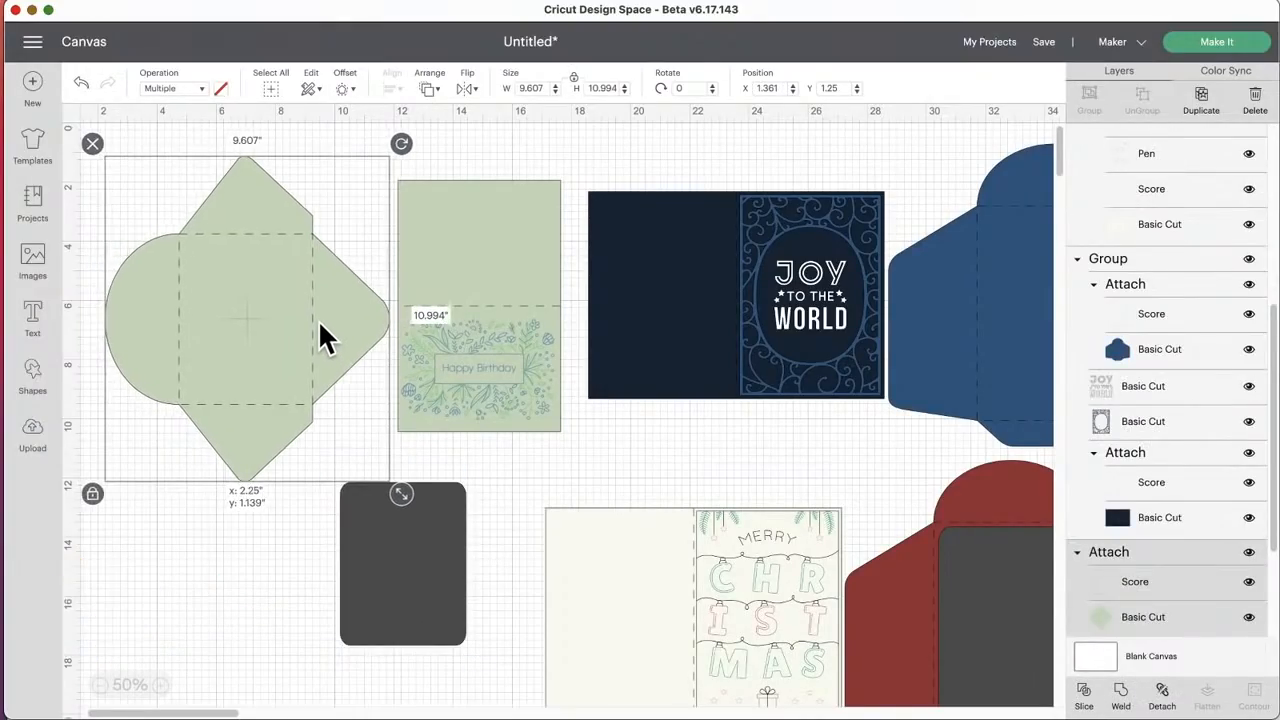
{"action": "left_click_drag", "start_coordinate": [402, 560], "coordinate": [574, 695]}
{"action": "left_click_drag", "start_coordinate": [282, 335], "coordinate": [296, 377]}
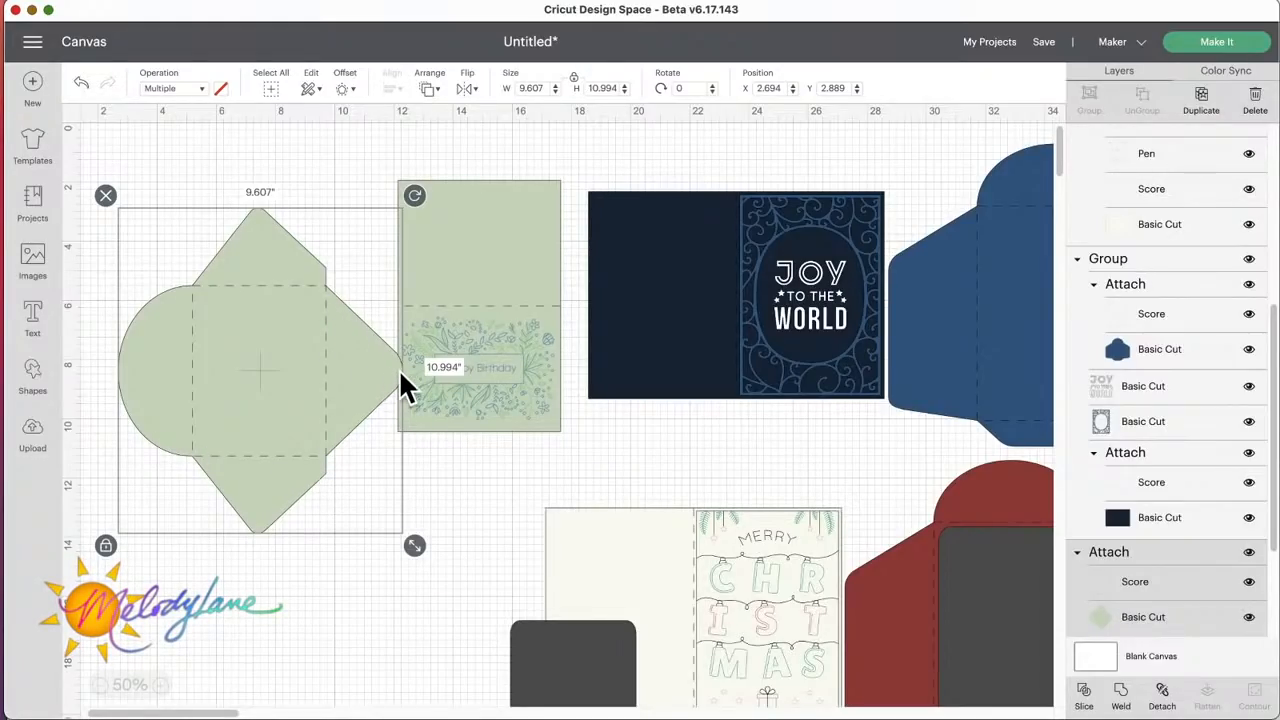
Step: Nudge the green envelope down and rotate it to 90 degrees, with its rounded flap facing up
{"action": "scroll", "coordinate": [398, 368], "scroll_direction": "right", "scroll_amount": 5}
{"action": "scroll", "coordinate": [398, 385], "scroll_direction": "right", "scroll_amount": 1}
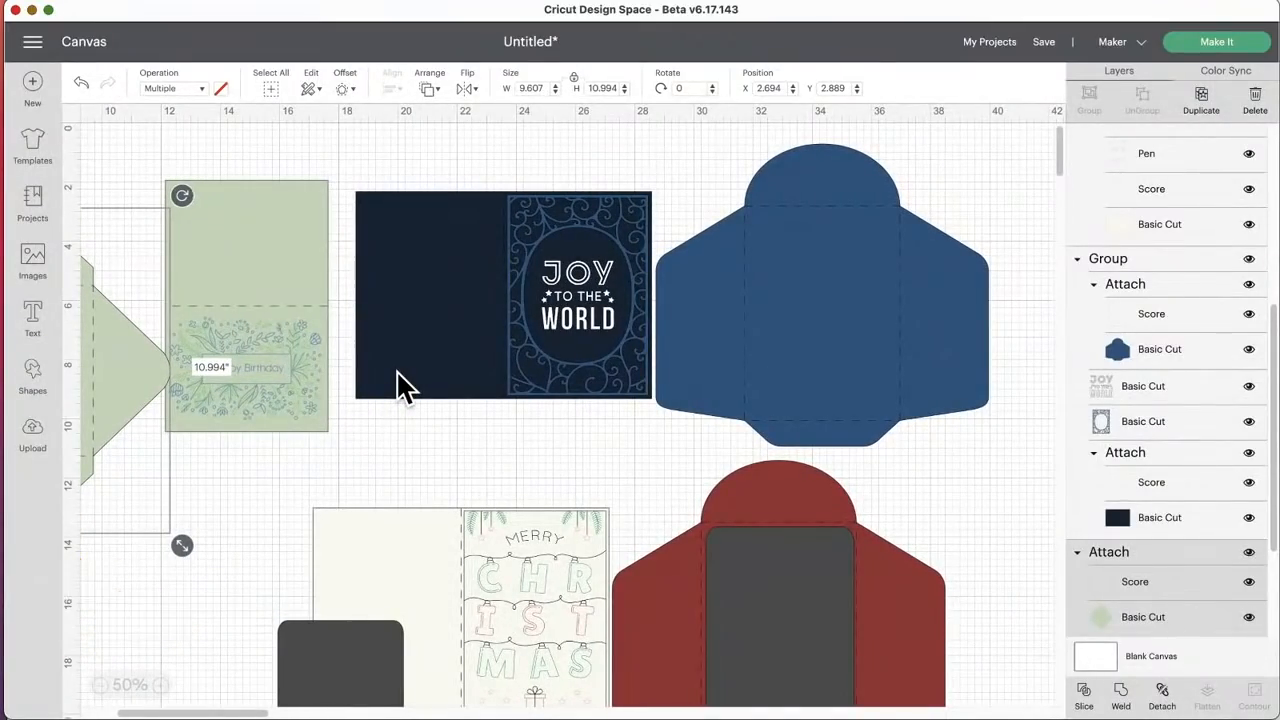
{"action": "scroll", "coordinate": [398, 380], "scroll_direction": "left", "scroll_amount": 6}
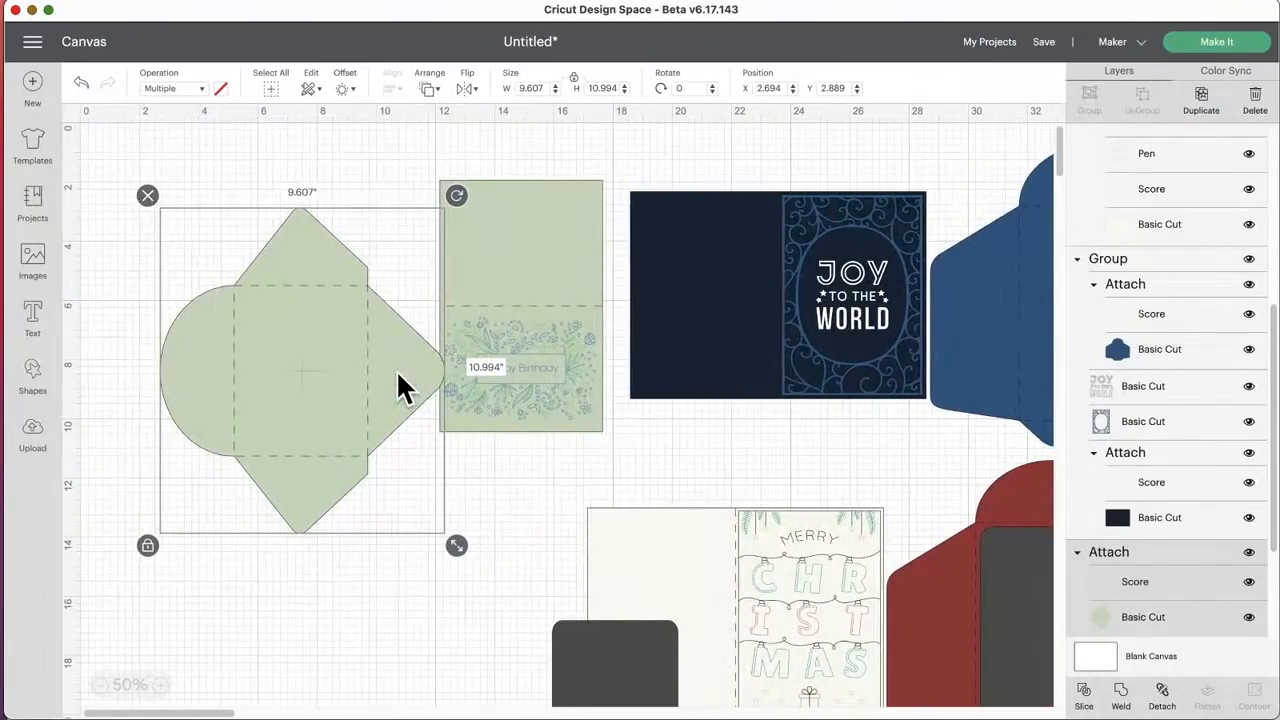
{"action": "left_click_drag", "start_coordinate": [312, 380], "coordinate": [308, 402]}
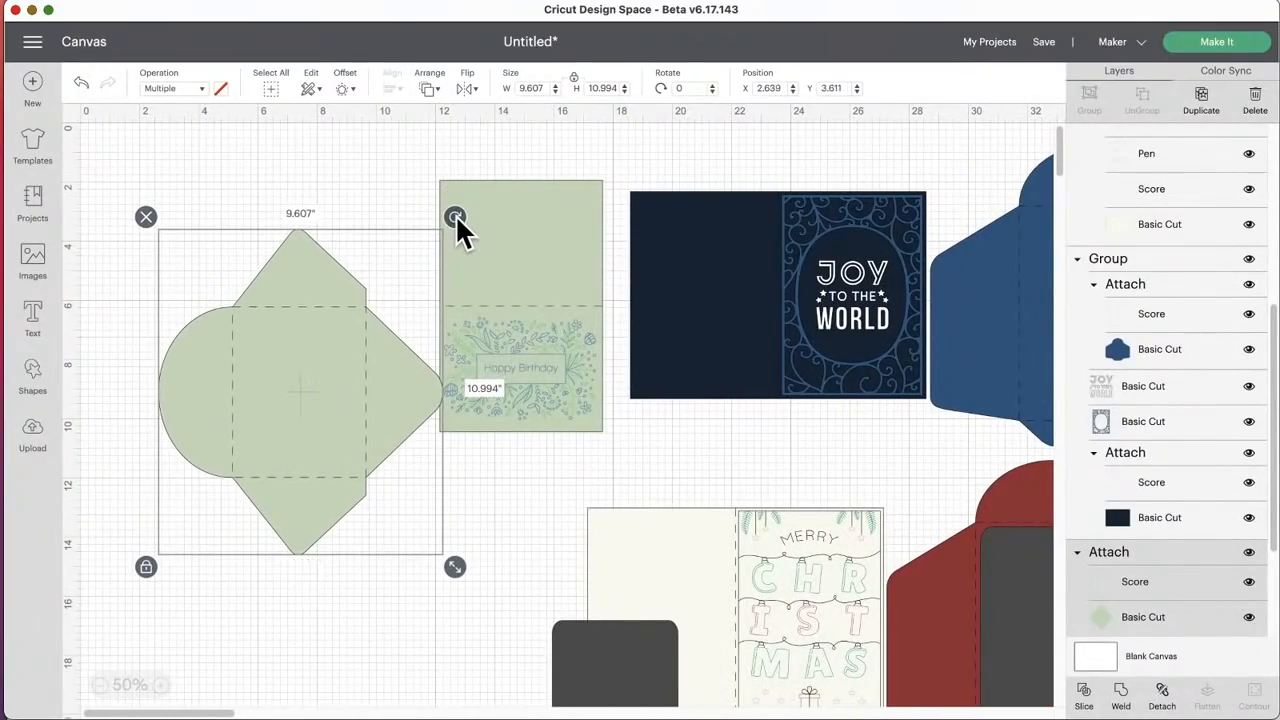
{"action": "left_click_drag", "start_coordinate": [456, 218], "coordinate": [183, 298]}
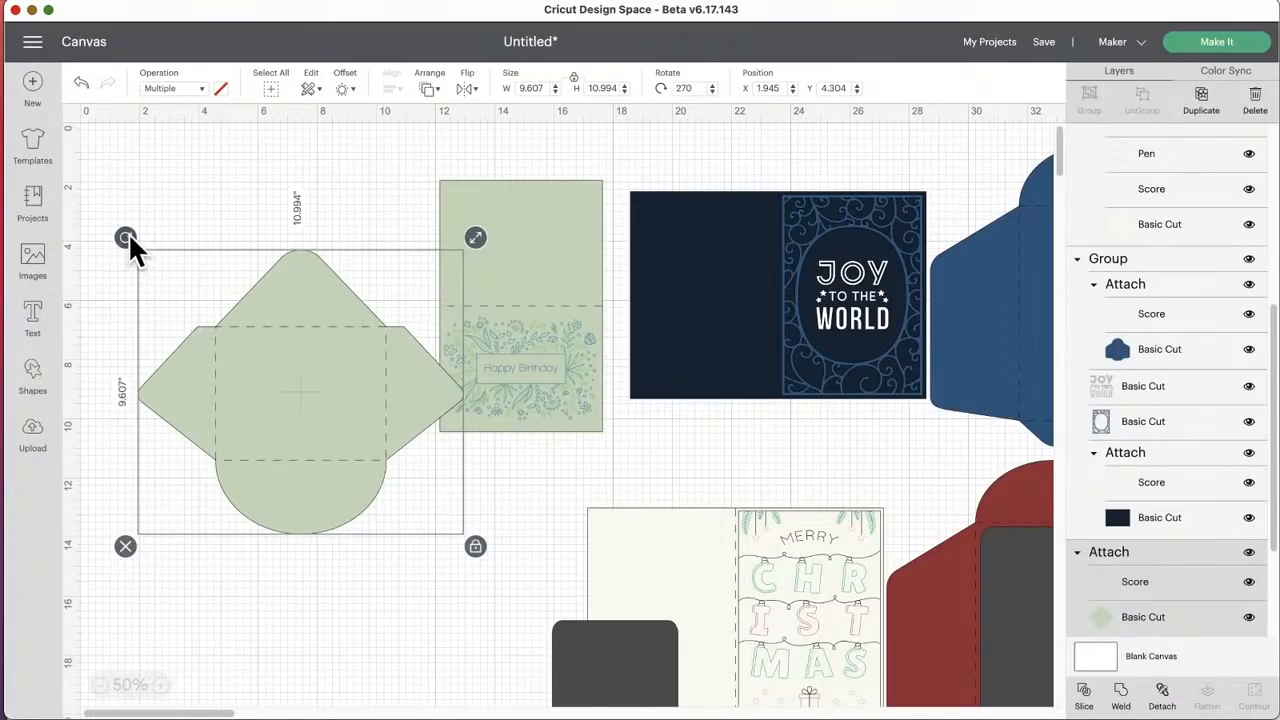
{"action": "left_click_drag", "start_coordinate": [127, 239], "coordinate": [541, 445]}
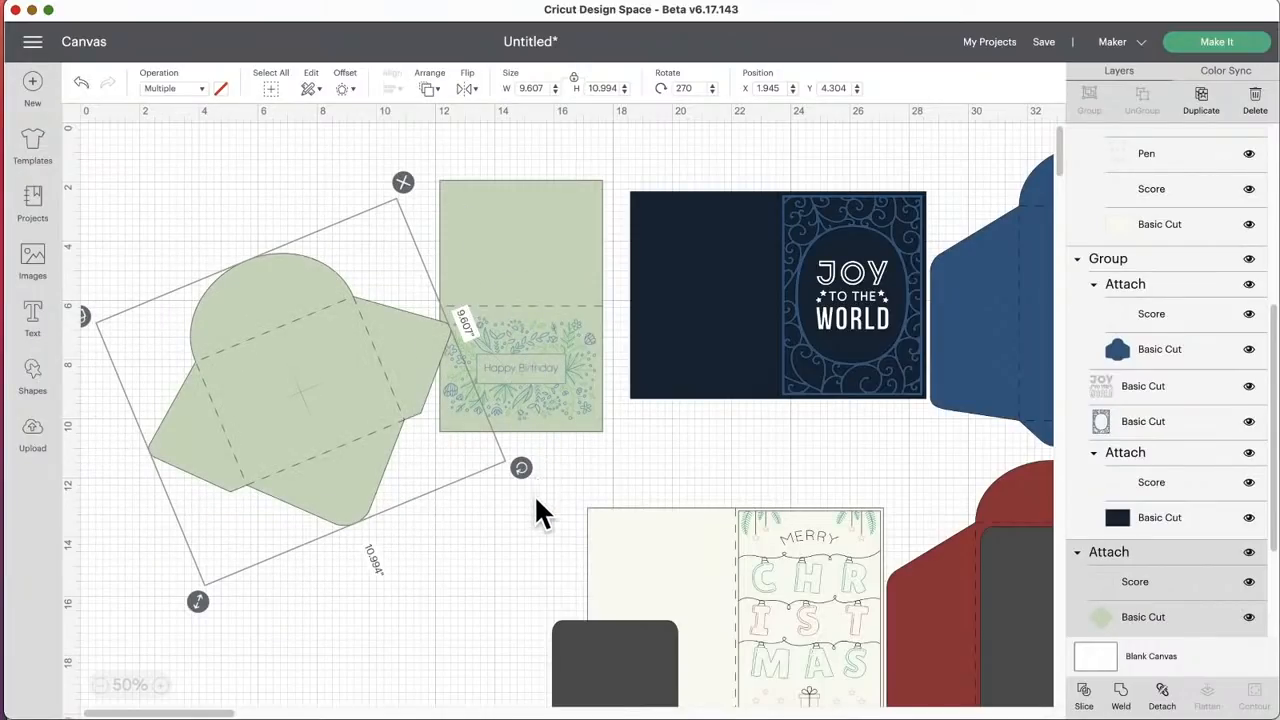
{"action": "left_click_drag", "start_coordinate": [536, 498], "coordinate": [524, 550]}
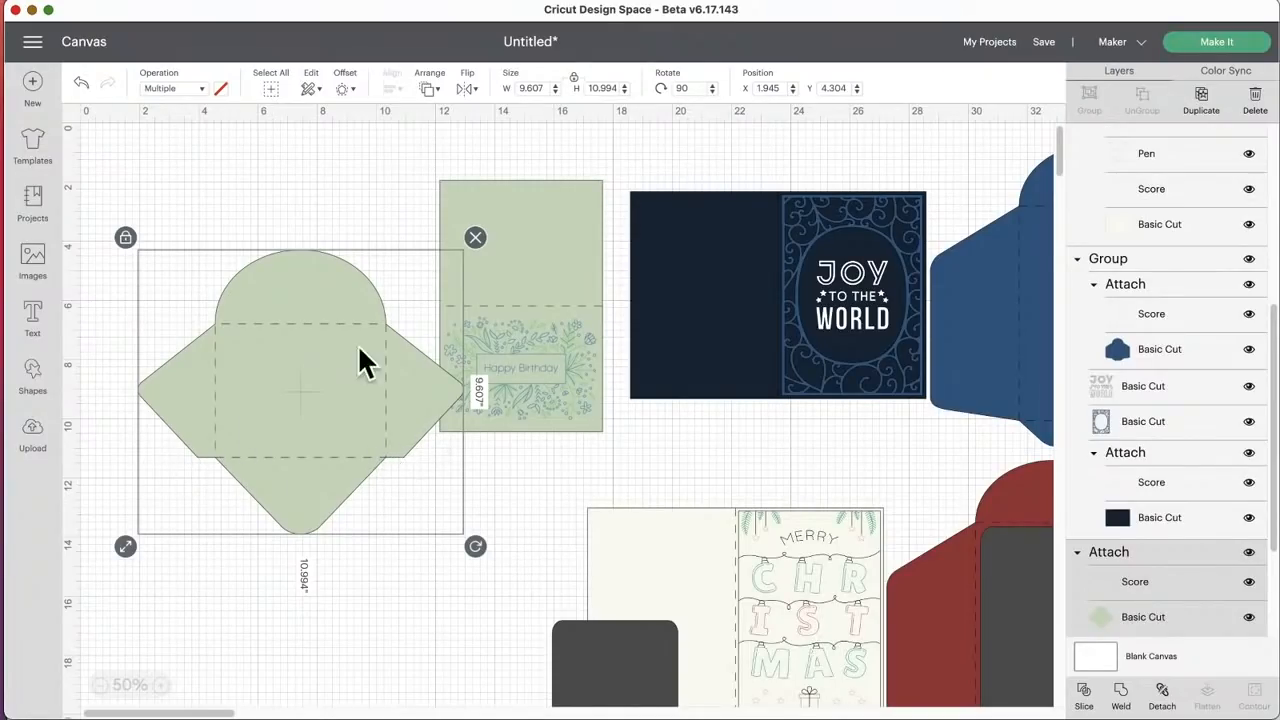
Step: Add a text object containing the recipient's full name near the green envelope's rounded flap
{"action": "left_click", "coordinate": [166, 686]}
{"action": "left_click_drag", "start_coordinate": [412, 374], "coordinate": [416, 371]}
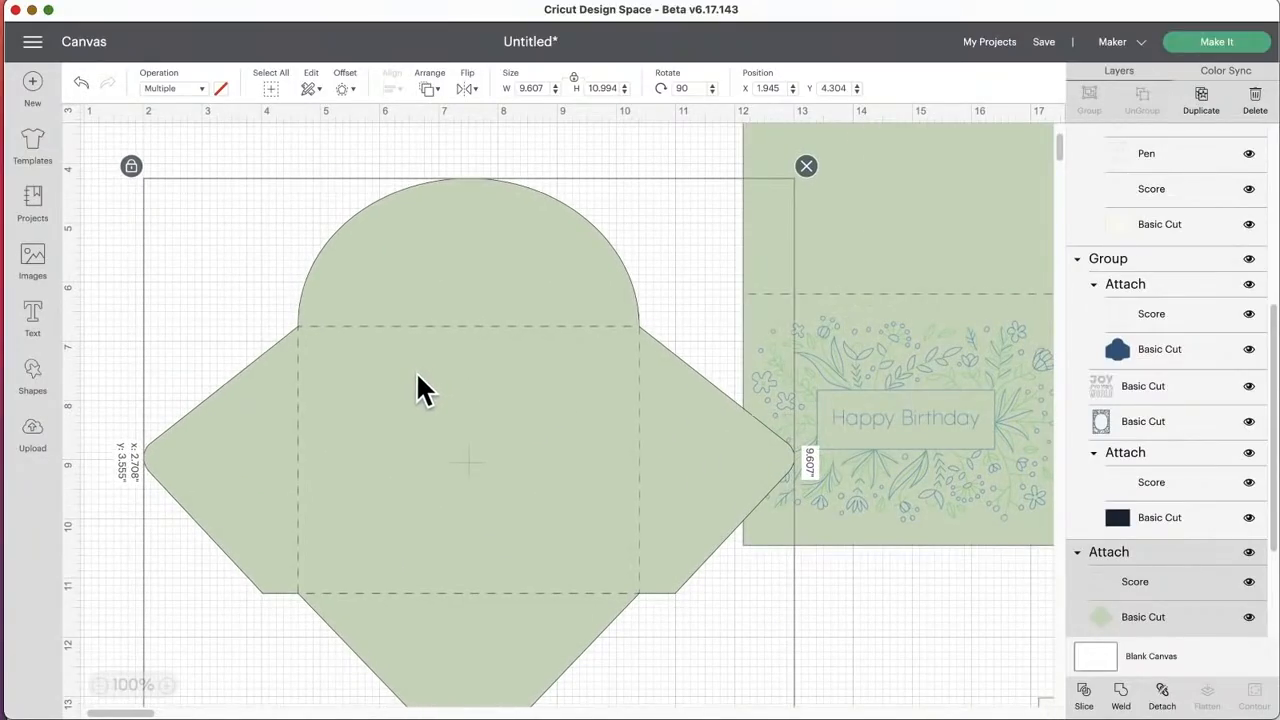
{"action": "left_click", "coordinate": [33, 318]}
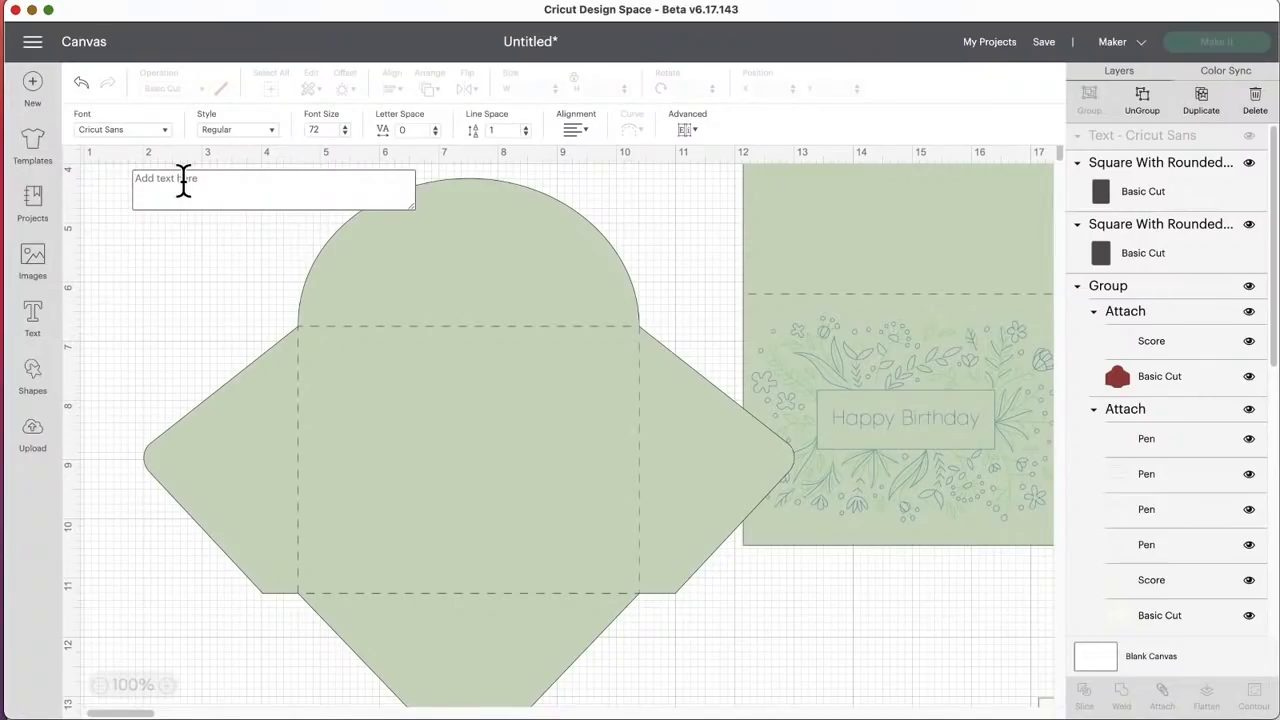
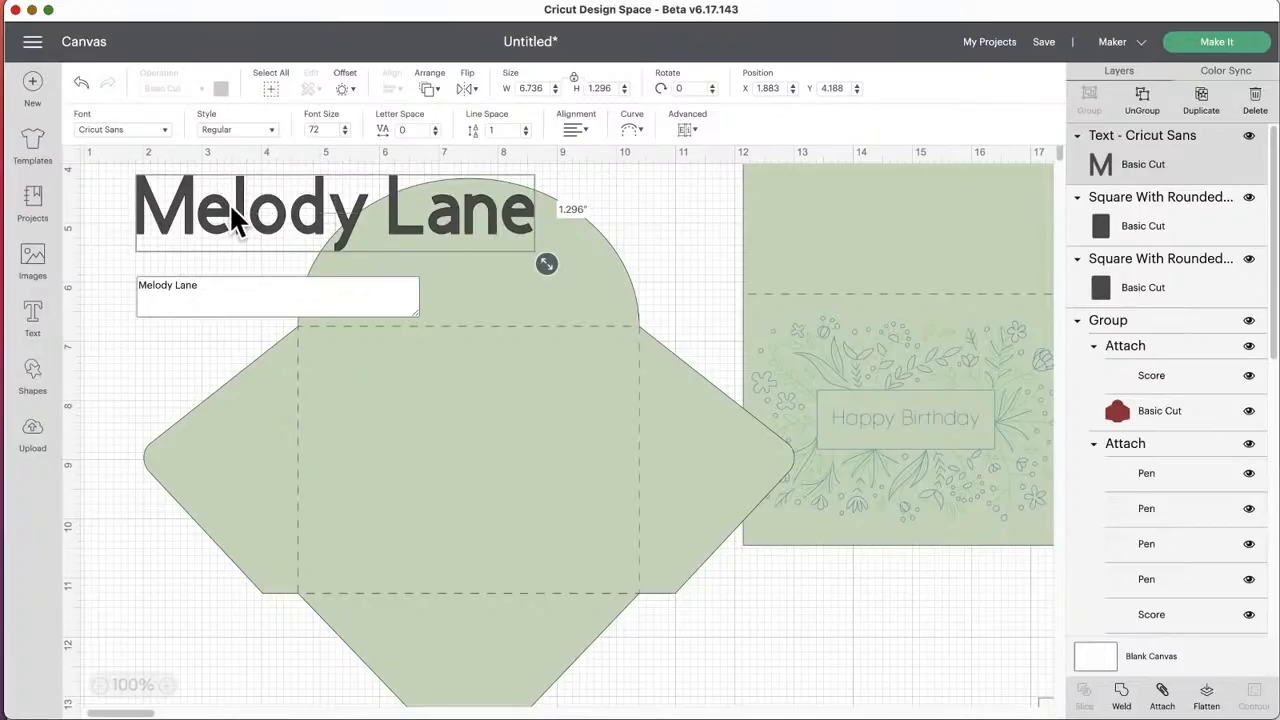
Step: Nudge the name text slightly and change its font style to Writing
{"action": "left_click_drag", "start_coordinate": [229, 214], "coordinate": [223, 223]}
{"action": "left_click", "coordinate": [255, 133]}
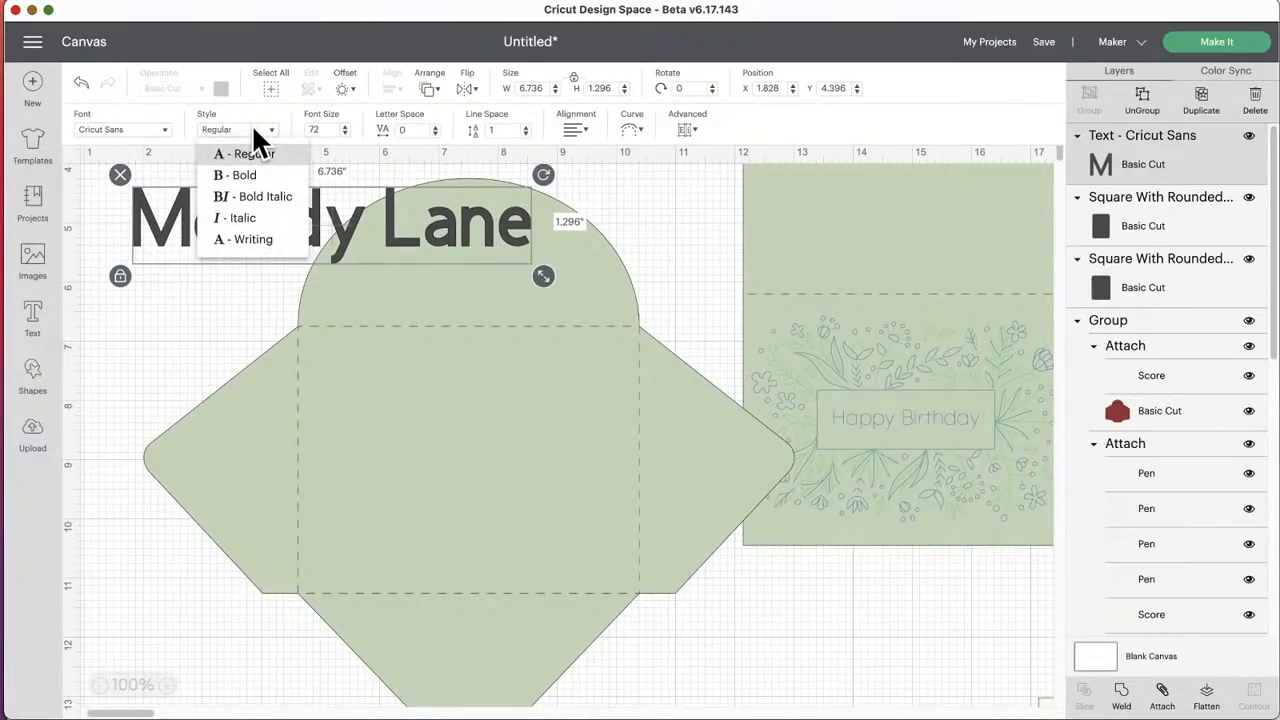
{"action": "left_click", "coordinate": [246, 240]}
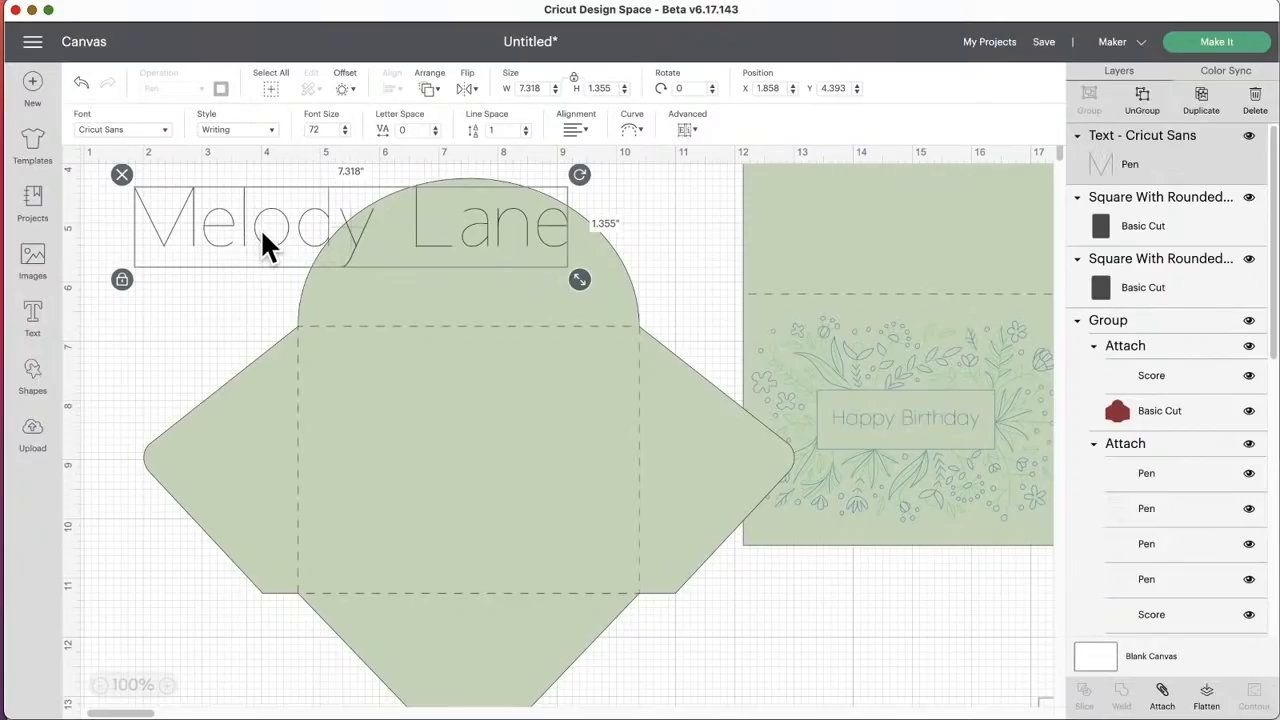
{"action": "left_click_drag", "start_coordinate": [260, 231], "coordinate": [262, 231]}
Step: Edit the name text near the envelope flap and add the recipient's street address as a second line
{"action": "double_click", "coordinate": [267, 245]}
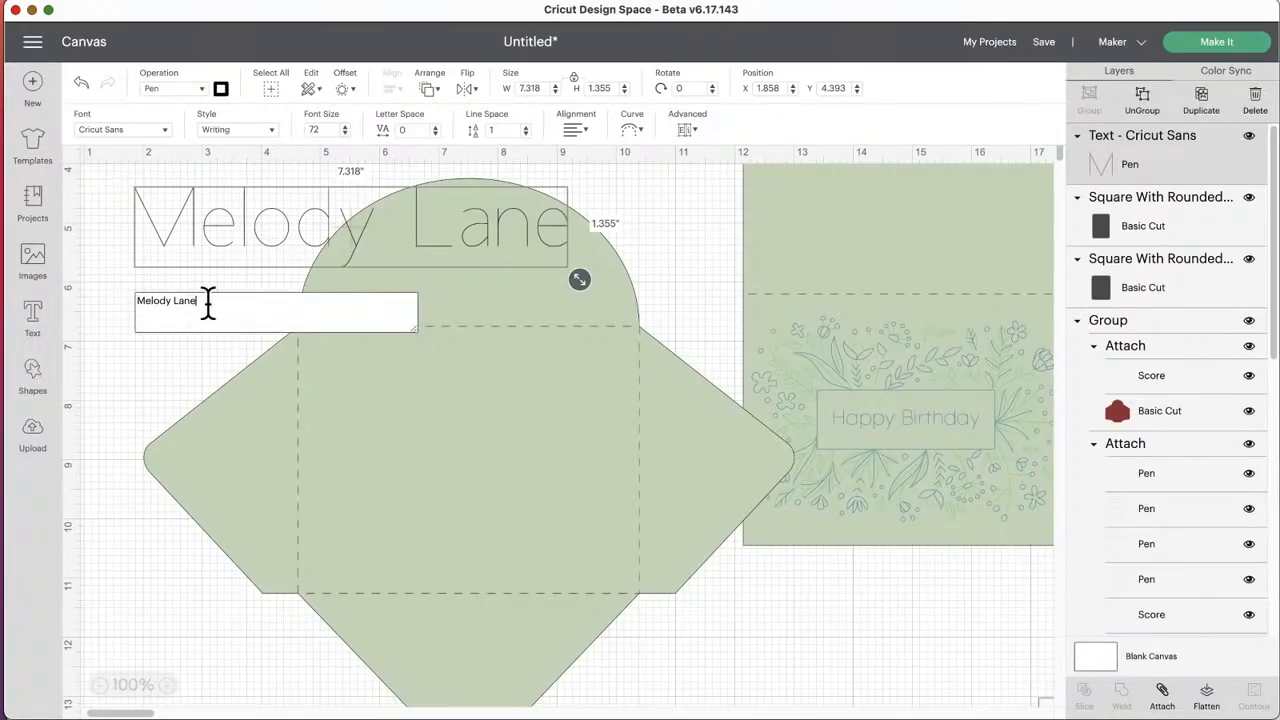
{"action": "key", "text": "Return"}
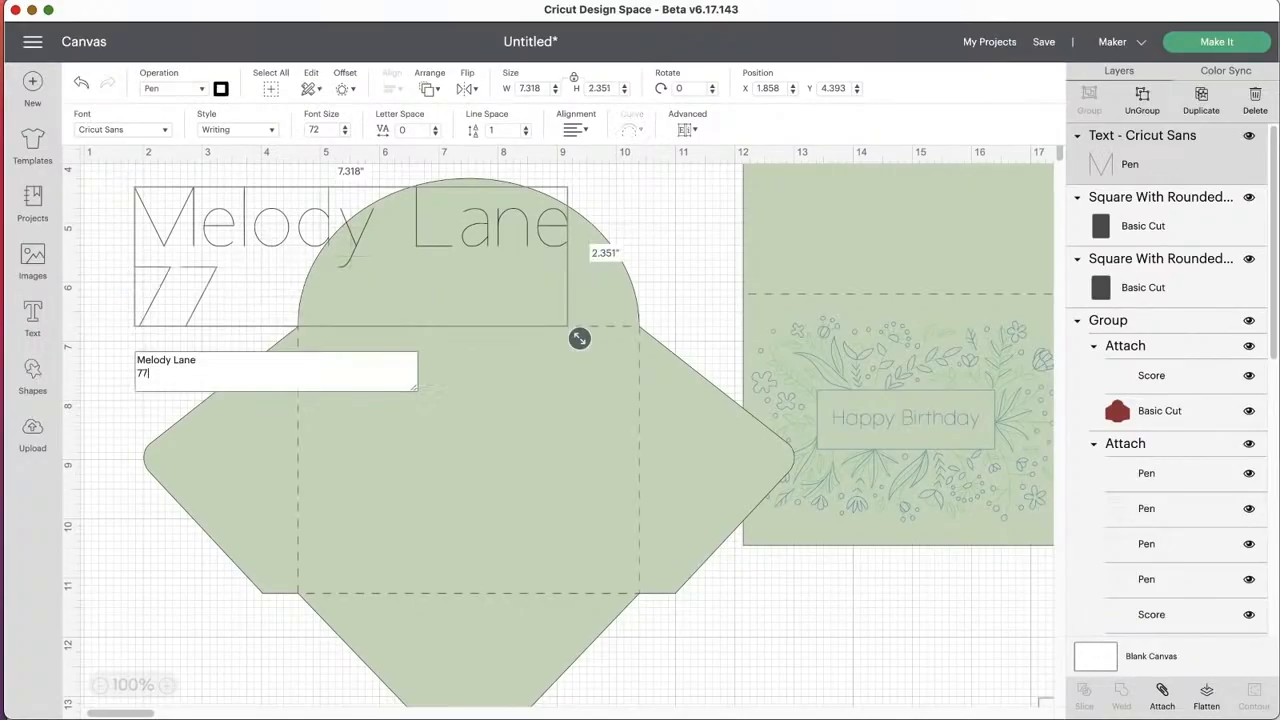
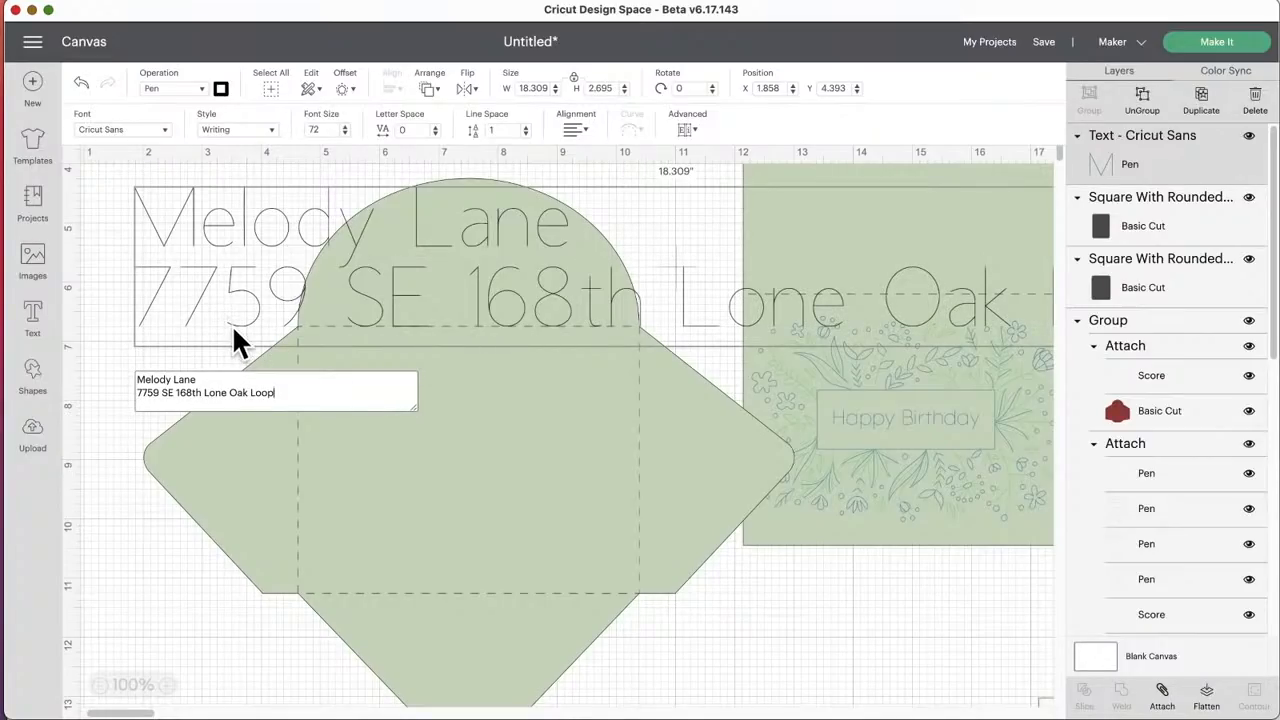
Step: Add the recipient's city, state and postal code as a third line of the address text
{"action": "key", "text": "Return"}
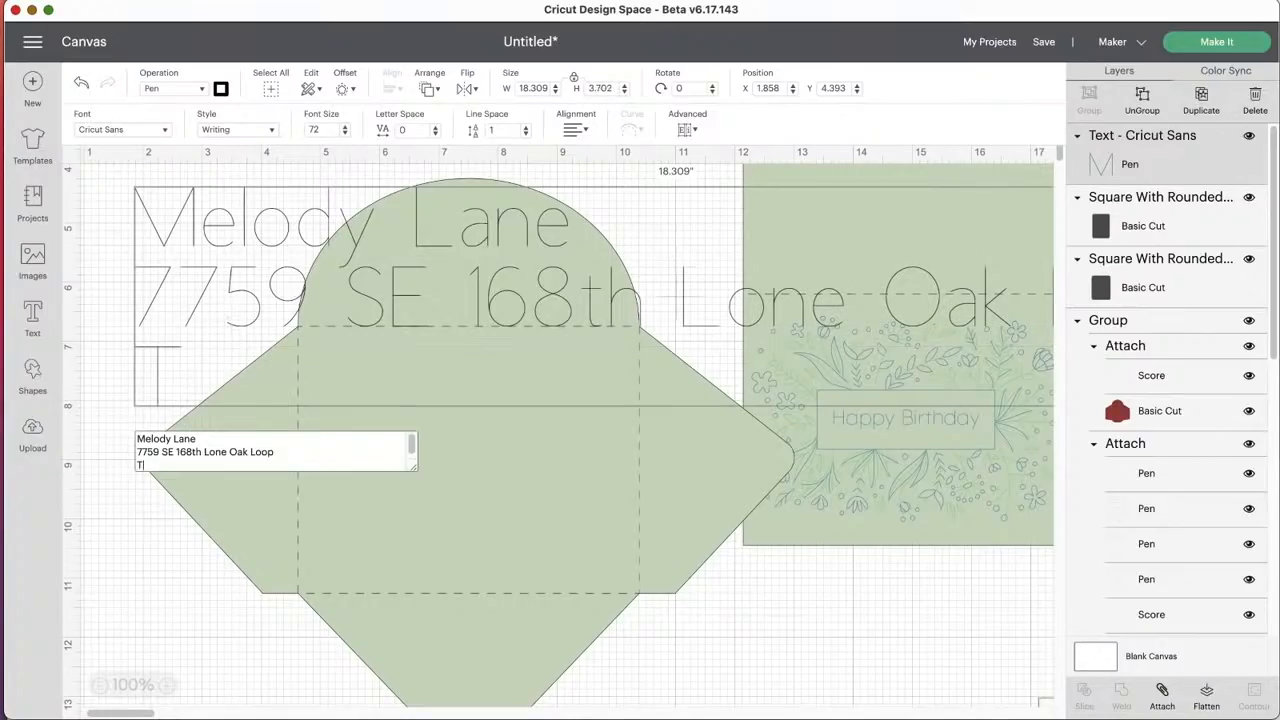
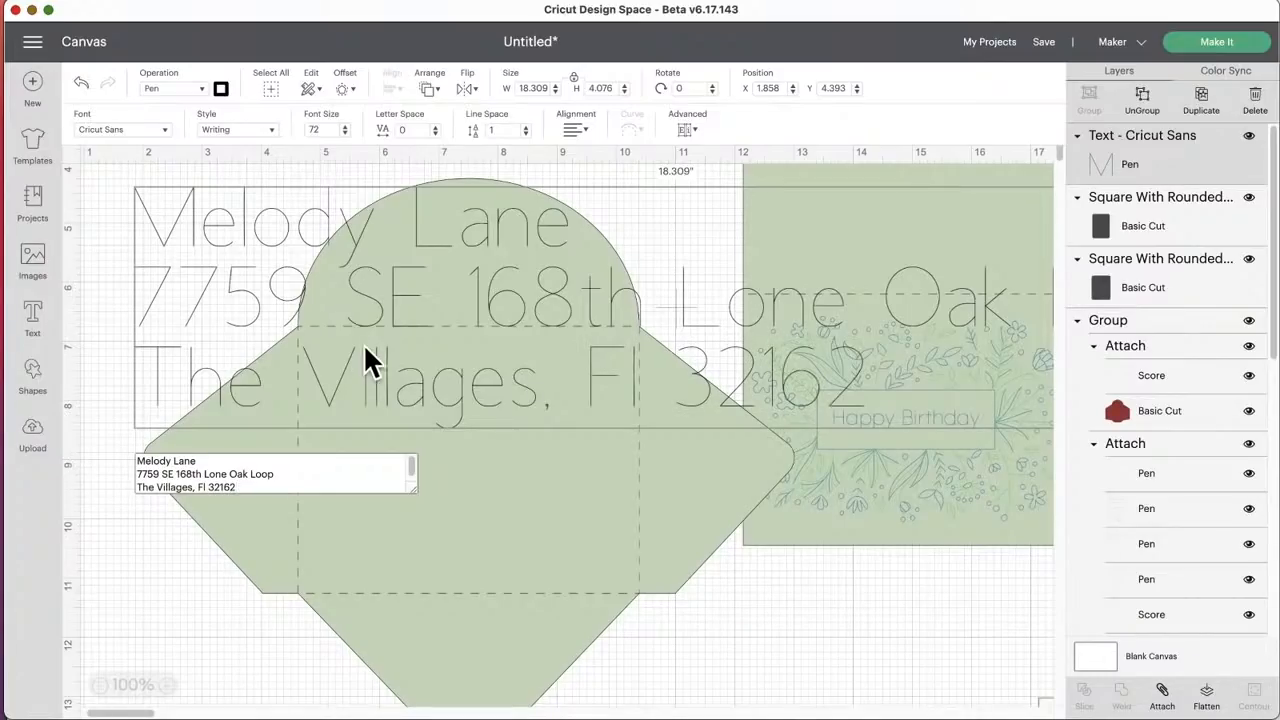
{"action": "left_click", "coordinate": [520, 420]}
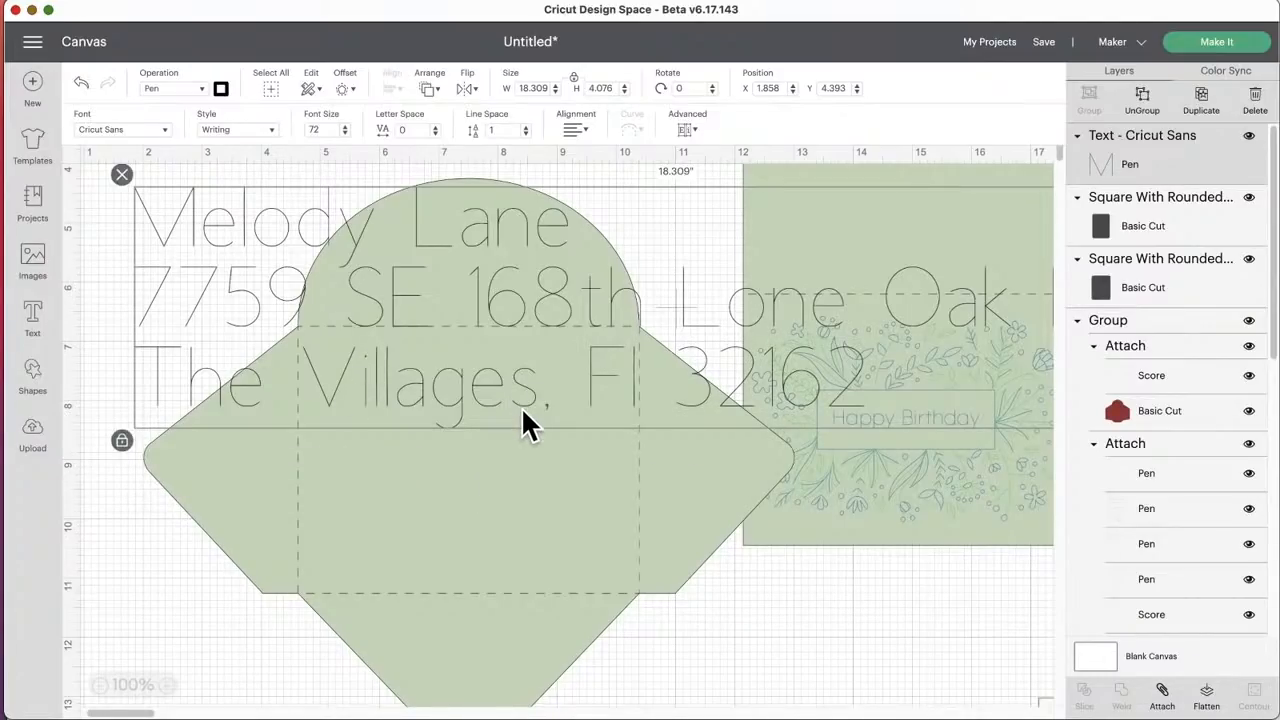
Step: Shrink the address text to about 4.63 in wide and place it in the envelope's center panel
{"action": "scroll", "coordinate": [608, 423], "scroll_direction": "right", "scroll_amount": 8}
{"action": "left_click_drag", "start_coordinate": [810, 438], "coordinate": [176, 302]}
{"action": "scroll", "coordinate": [280, 368], "scroll_direction": "left", "scroll_amount": 8}
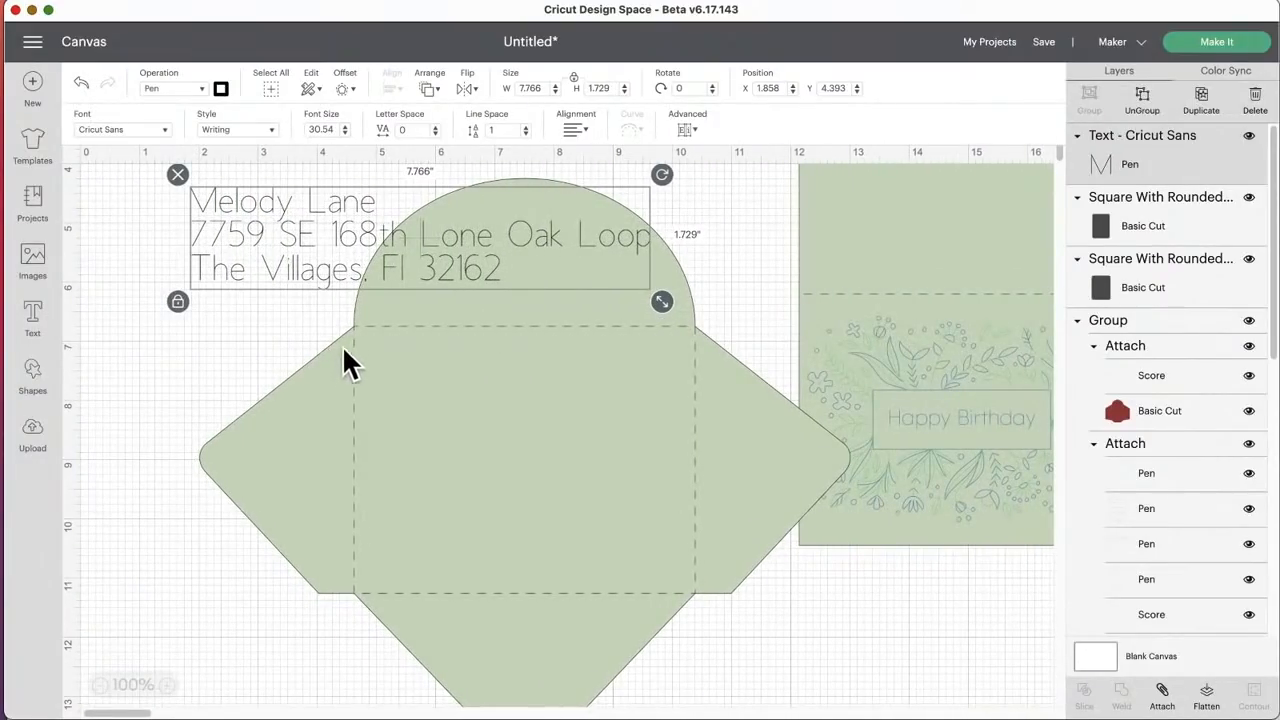
{"action": "left_click_drag", "start_coordinate": [334, 298], "coordinate": [449, 452]}
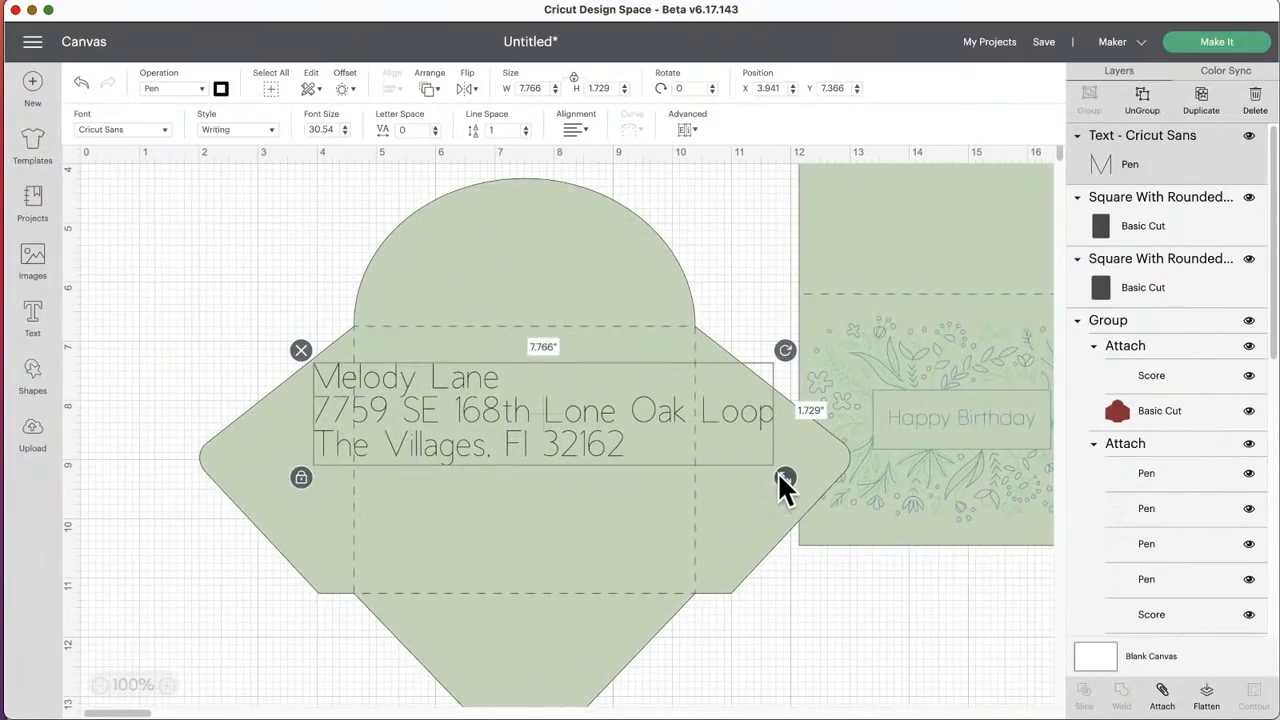
{"action": "left_click_drag", "start_coordinate": [779, 478], "coordinate": [598, 432]}
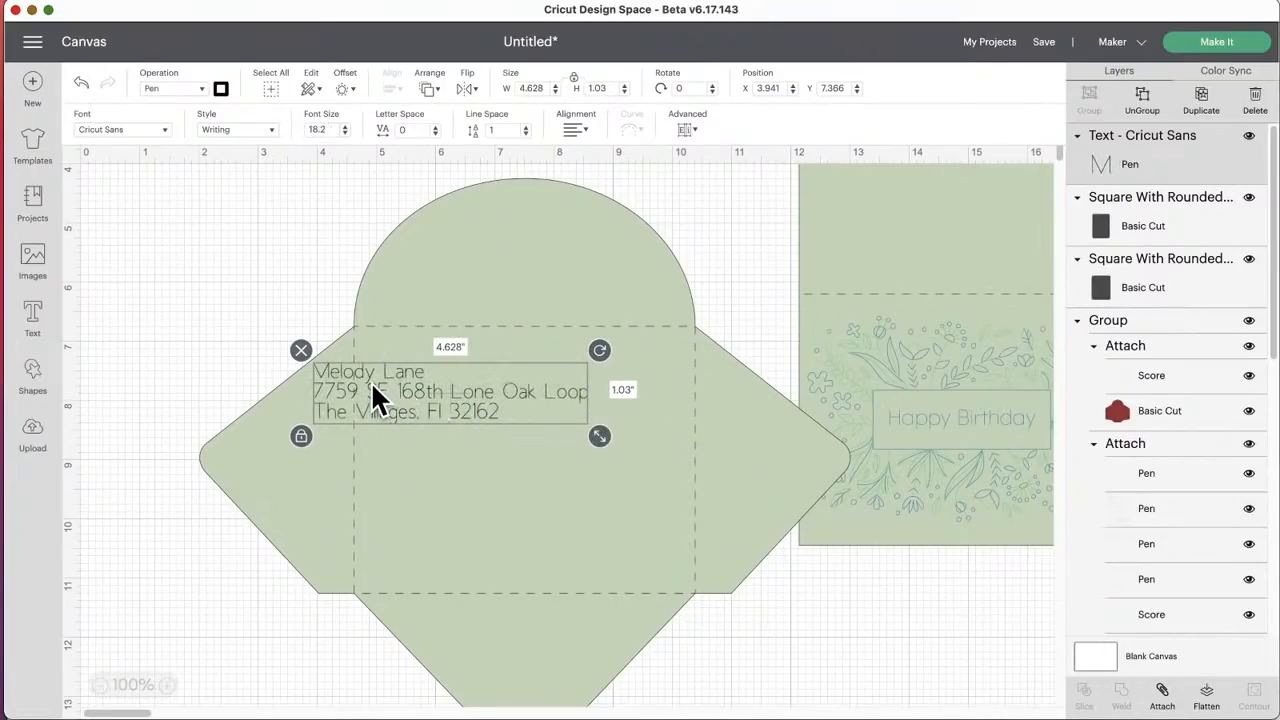
{"action": "left_click_drag", "start_coordinate": [414, 406], "coordinate": [509, 463]}
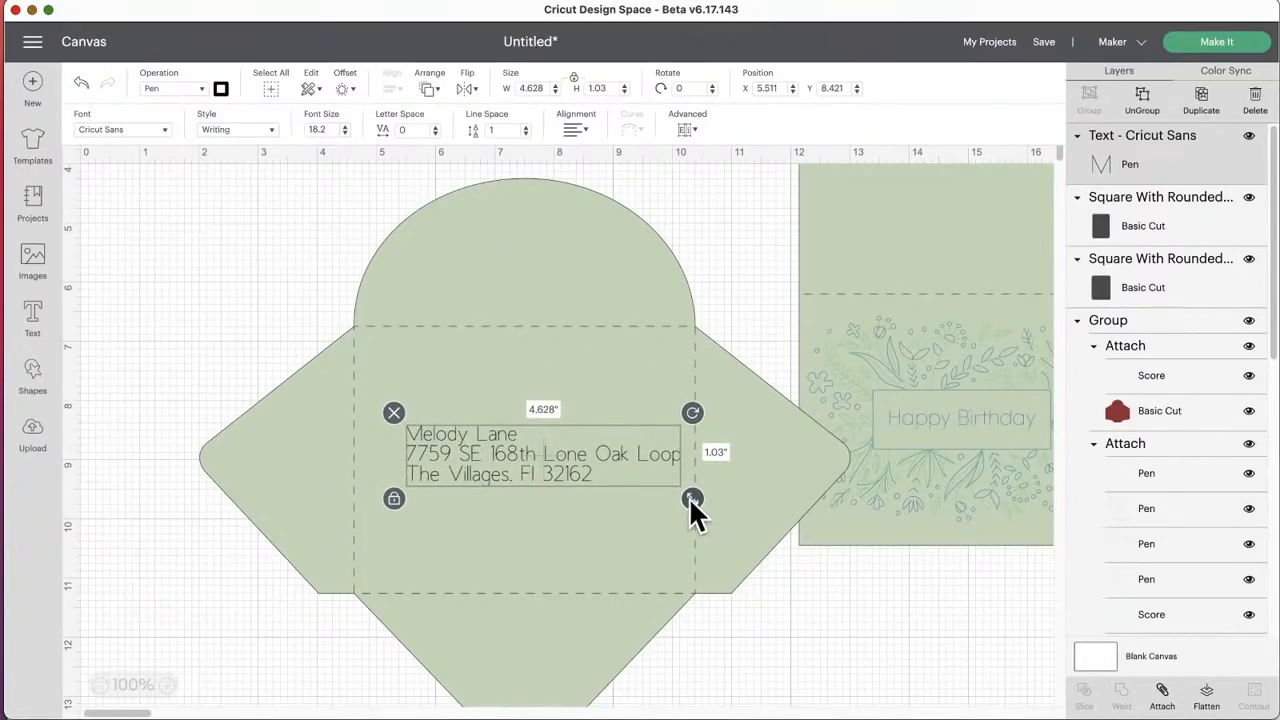
{"action": "mouse_move", "coordinate": [484, 452]}
{"action": "left_mouse_down"}
{"action": "mouse_move", "coordinate": [488, 467]}
{"action": "mouse_move", "coordinate": [475, 461]}
{"action": "left_mouse_up"}
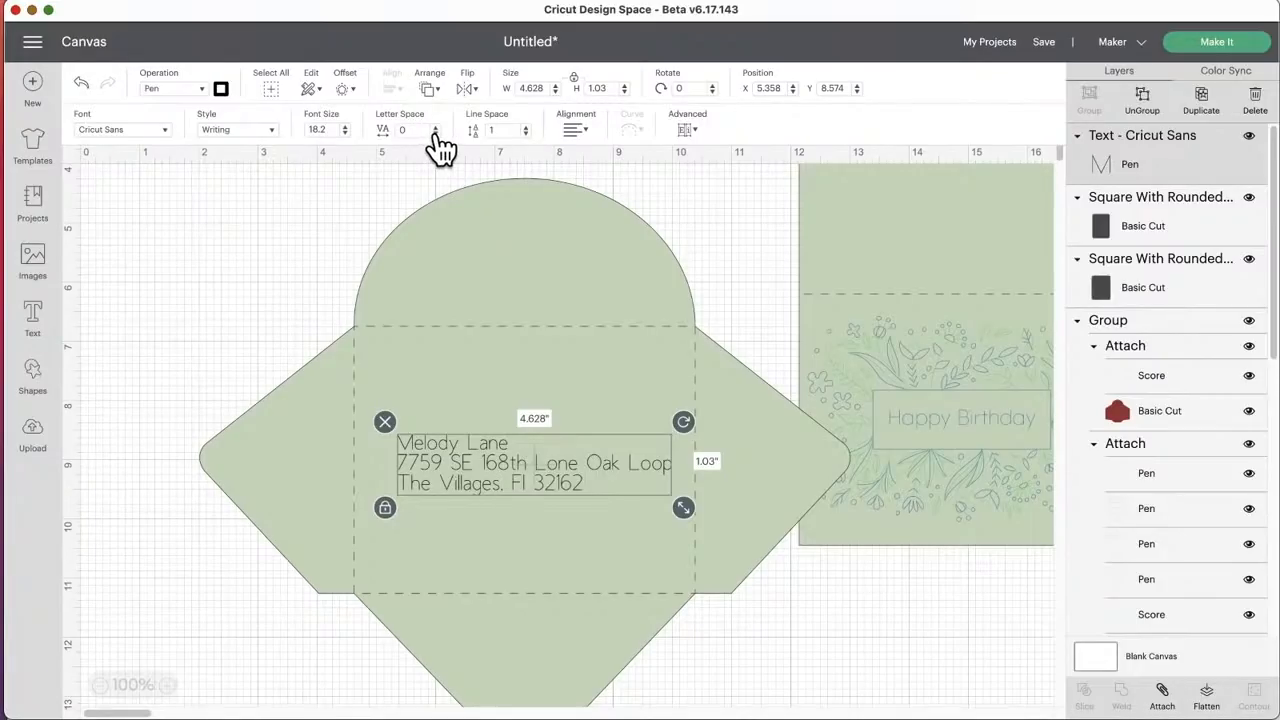
Step: Tighten the address text's letter spacing to -0.9 and recenter it in the envelope's center panel
{"action": "left_click", "coordinate": [436, 134]}
{"action": "left_click", "coordinate": [436, 134]}
{"action": "left_click", "coordinate": [436, 134]}
{"action": "left_click", "coordinate": [436, 134]}
{"action": "left_click", "coordinate": [436, 134]}
{"action": "left_click", "coordinate": [436, 134]}
{"action": "left_click", "coordinate": [436, 134]}
{"action": "left_click", "coordinate": [436, 134]}
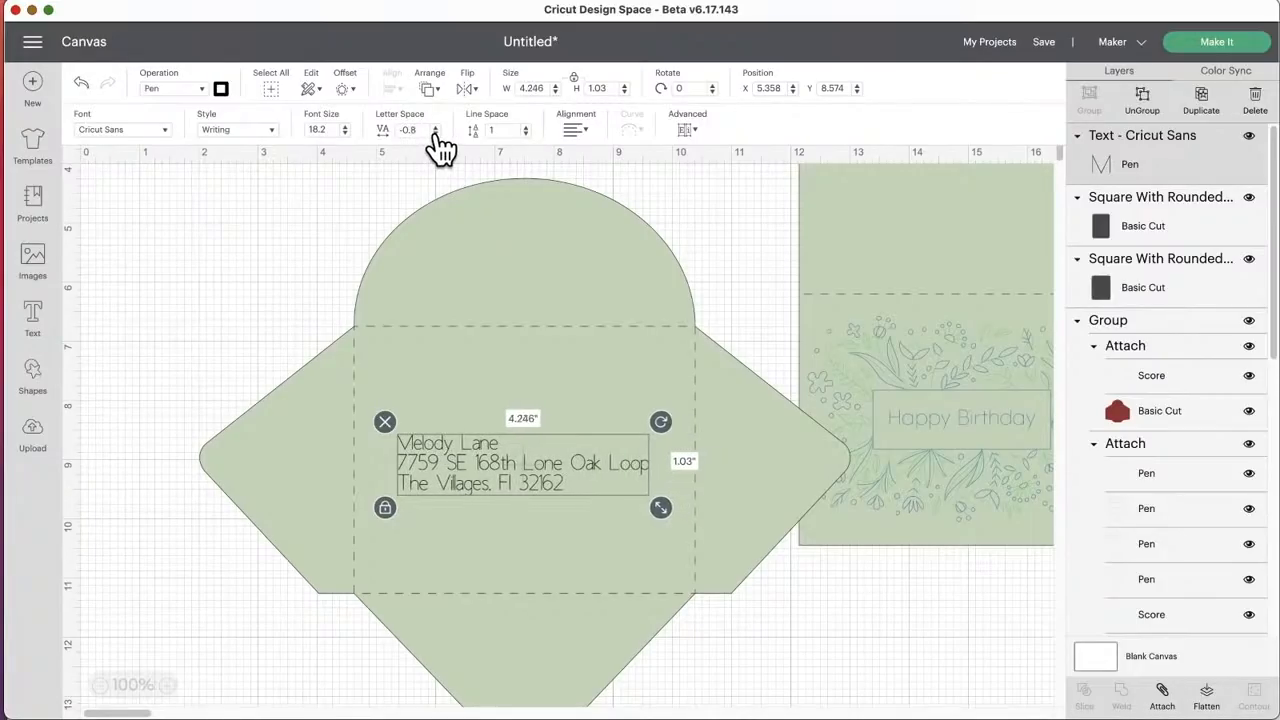
{"action": "left_click", "coordinate": [436, 134]}
{"action": "left_click_drag", "start_coordinate": [504, 476], "coordinate": [514, 480]}
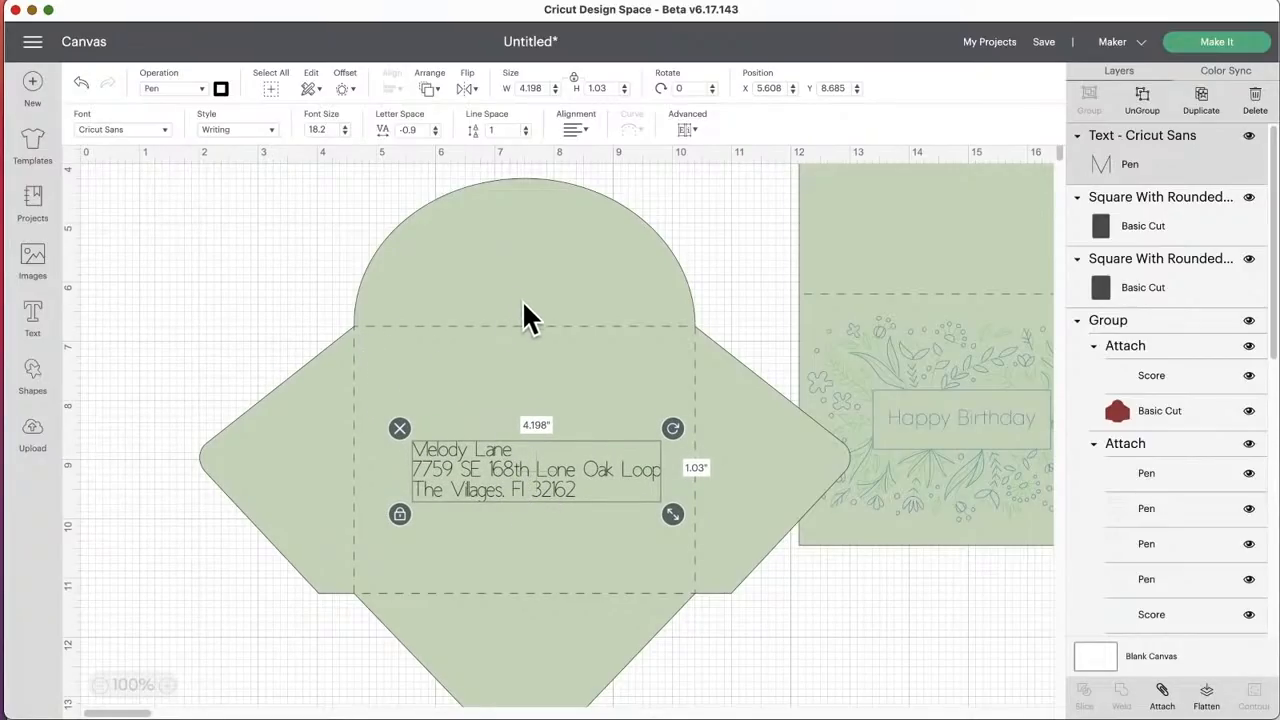
{"action": "left_click", "coordinate": [520, 459]}
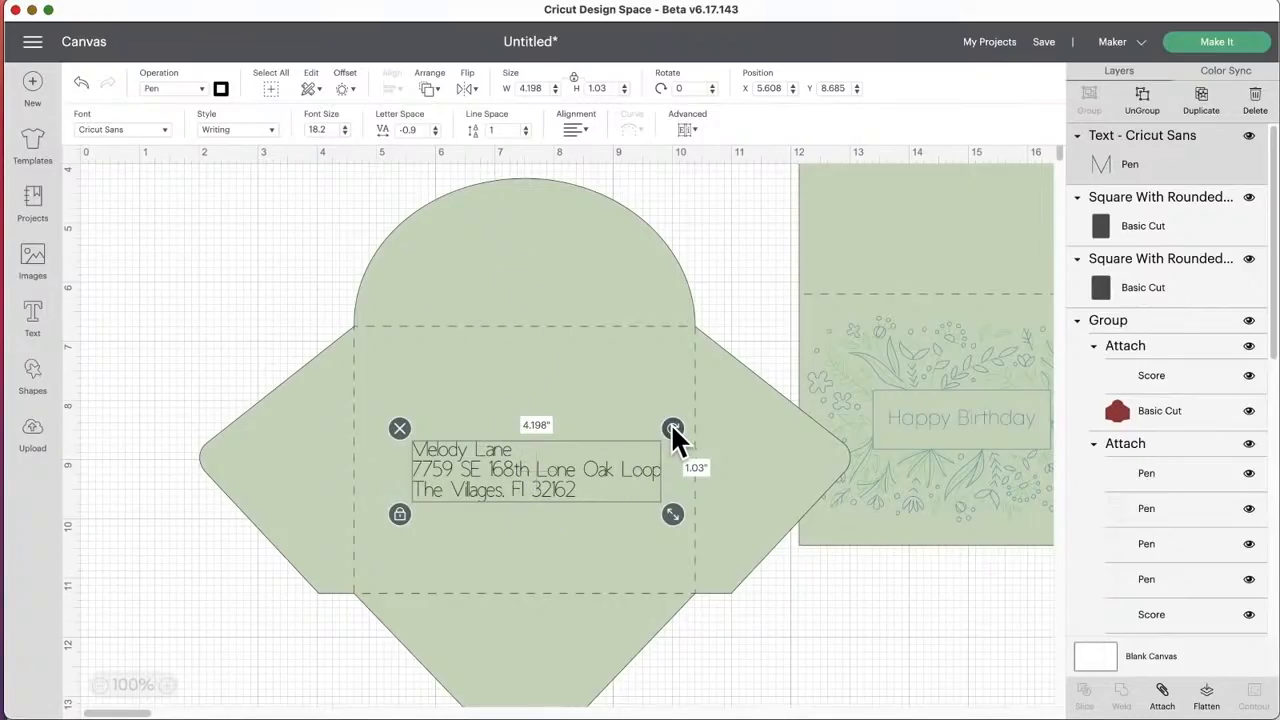
Step: Rotate the address text to 180 degrees and fit it on the rounded flap at about 3.16 in wide
{"action": "left_click_drag", "start_coordinate": [673, 432], "coordinate": [370, 535]}
{"action": "left_click_drag", "start_coordinate": [514, 500], "coordinate": [531, 289]}
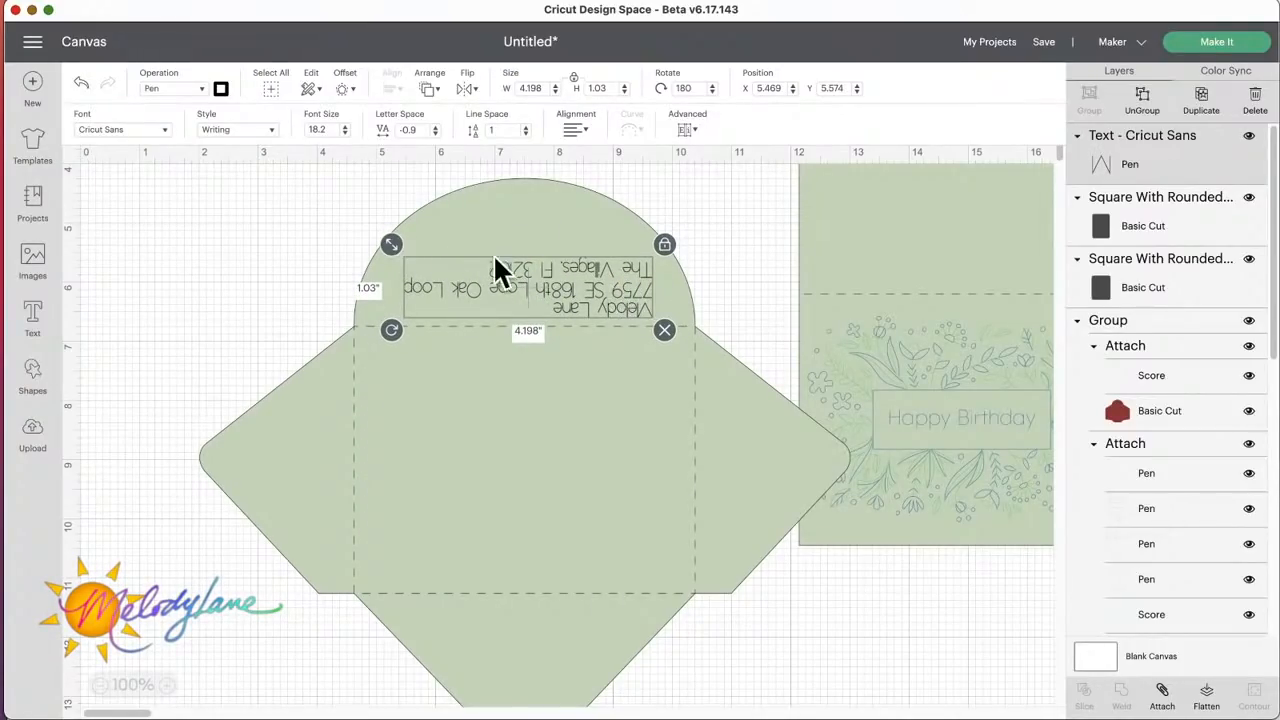
{"action": "left_click_drag", "start_coordinate": [392, 255], "coordinate": [449, 262]}
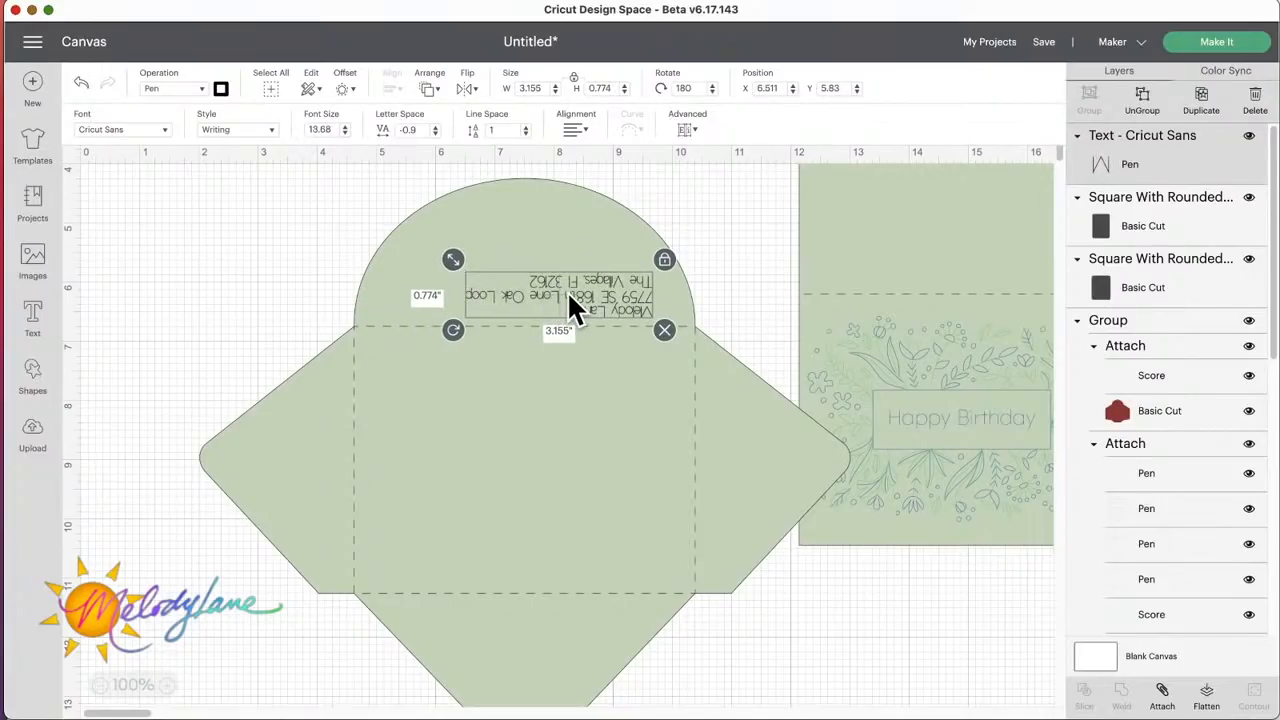
{"action": "left_click_drag", "start_coordinate": [571, 303], "coordinate": [537, 297]}
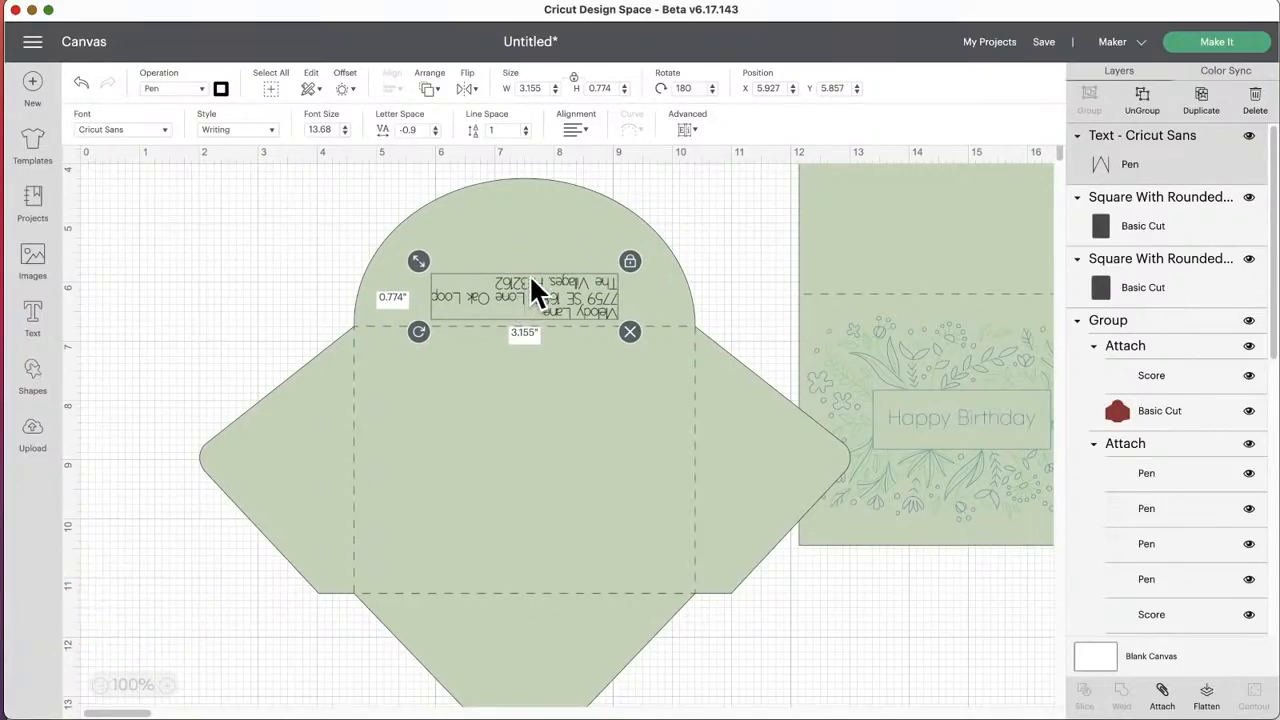
Step: Rotate the flap address back to 0 degrees and place a duplicate of it in the envelope's center panel
{"action": "left_click_drag", "start_coordinate": [418, 331], "coordinate": [626, 280]}
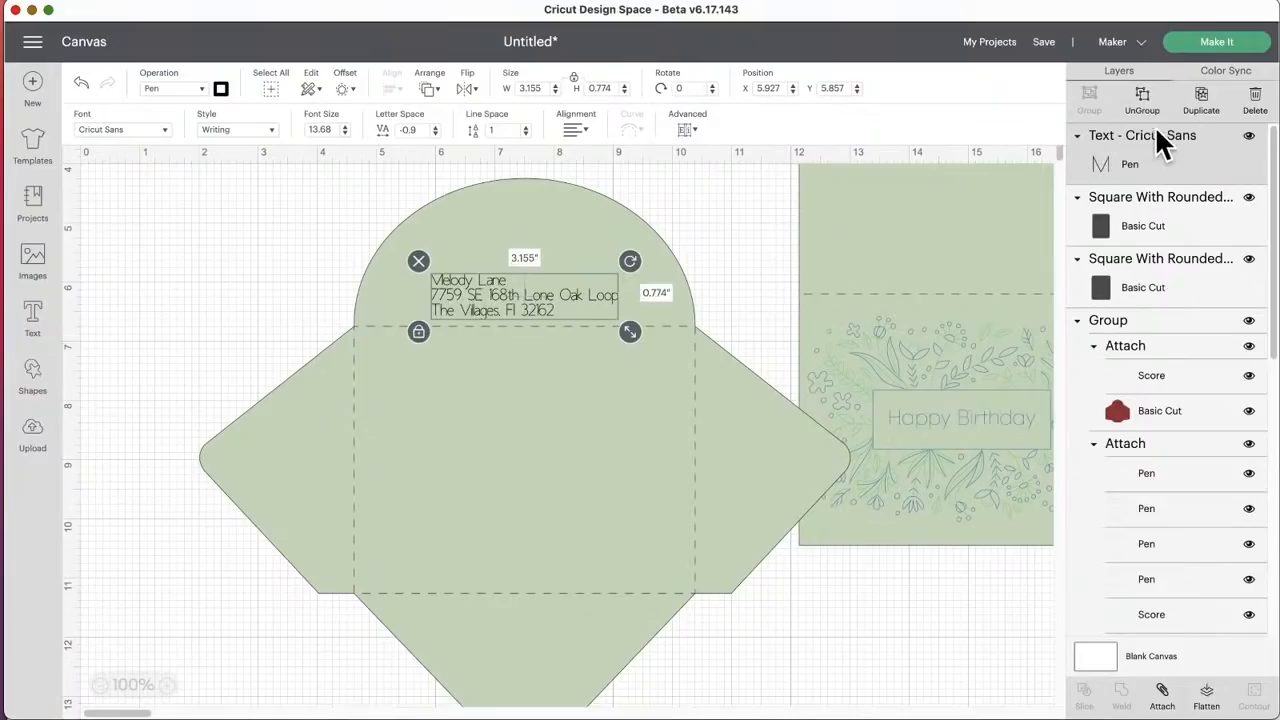
{"action": "left_click", "coordinate": [1205, 110]}
{"action": "left_click_drag", "start_coordinate": [564, 276], "coordinate": [495, 464]}
Step: Rotate the address on the rounded flap to 180 degrees and nudge it just above the score line
{"action": "left_click", "coordinate": [505, 280]}
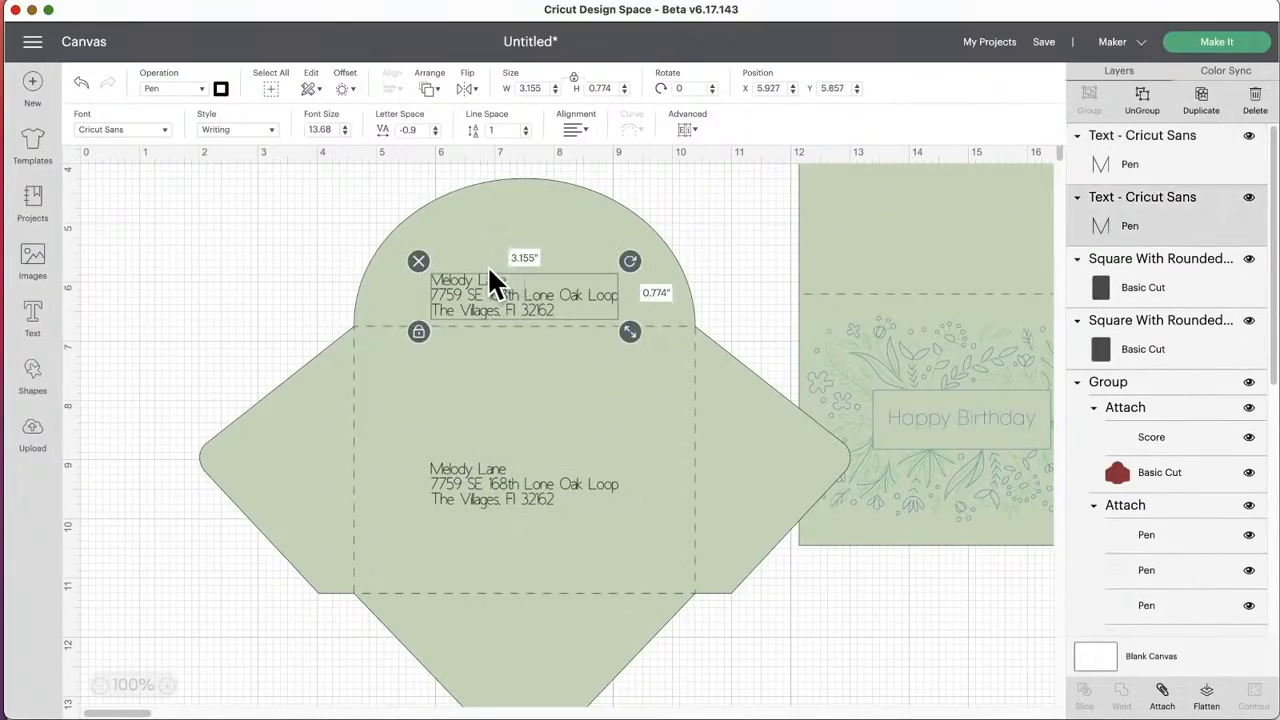
{"action": "left_click_drag", "start_coordinate": [629, 262], "coordinate": [252, 352]}
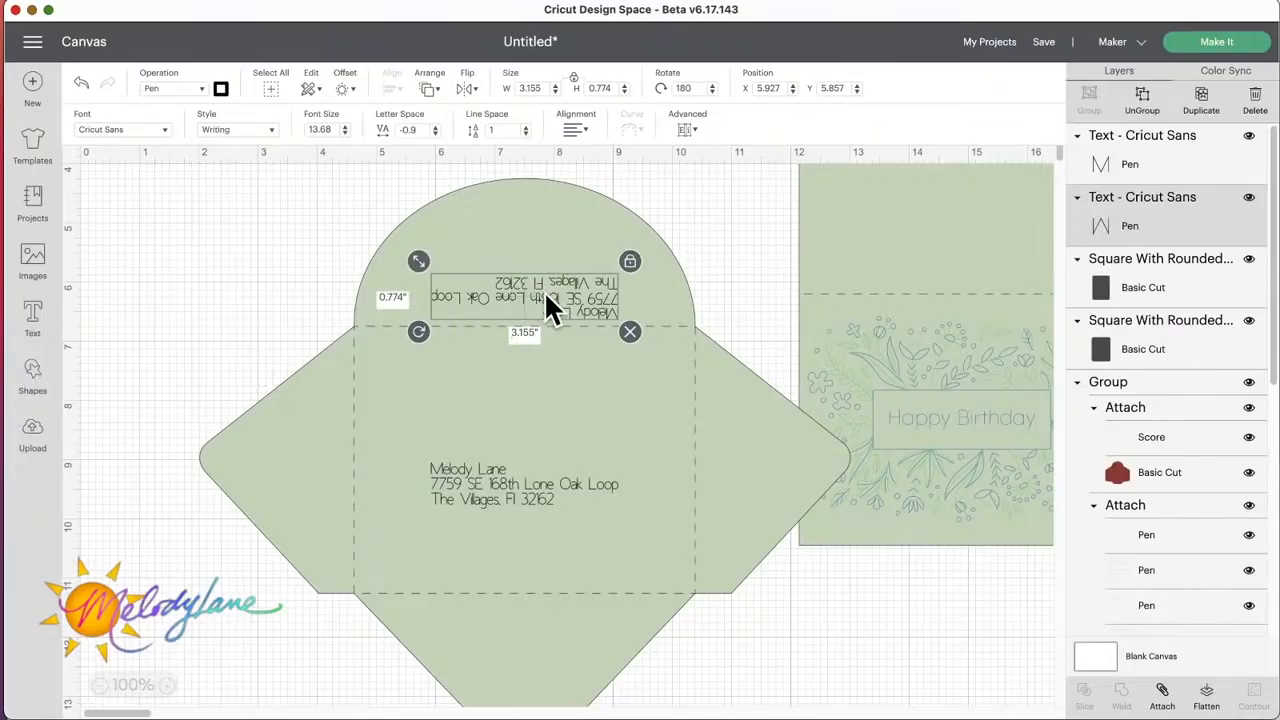
{"action": "left_click_drag", "start_coordinate": [540, 293], "coordinate": [545, 292]}
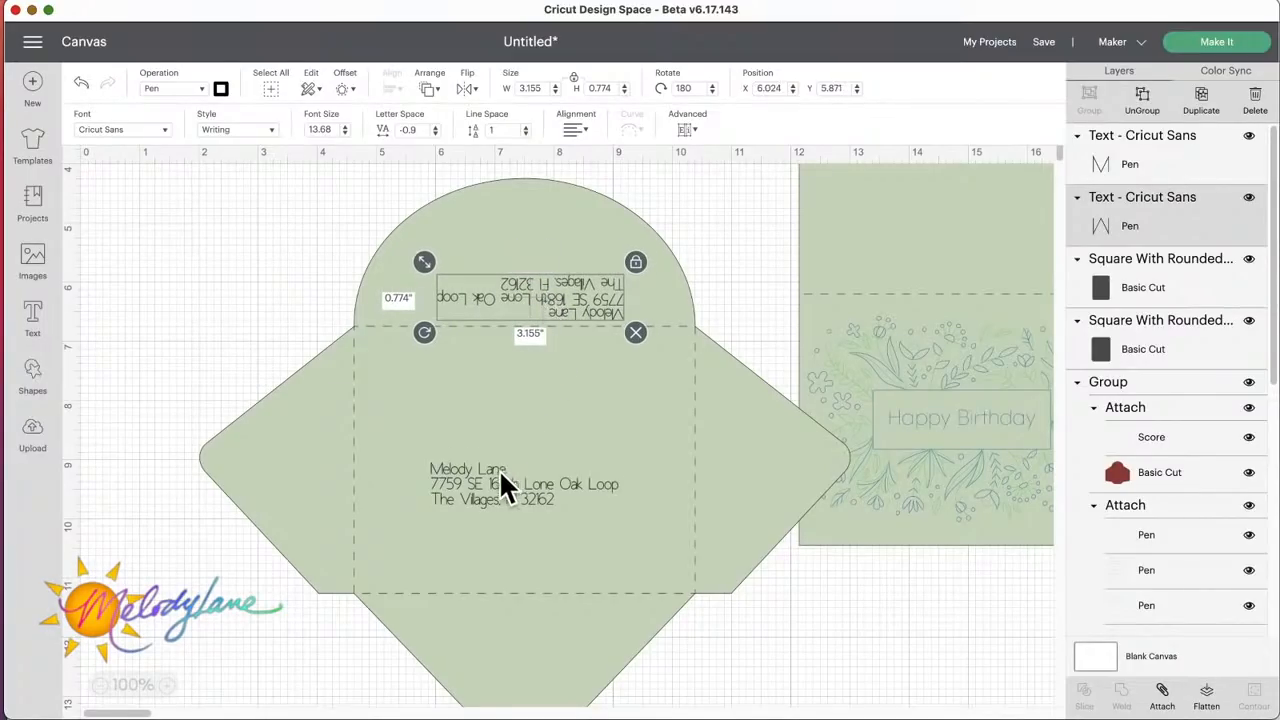
Step: Adjust the center address, attach both address texts to the green envelope, and shift the attached envelope slightly
{"action": "left_click_drag", "start_coordinate": [488, 473], "coordinate": [499, 456]}
{"action": "left_click_drag", "start_coordinate": [263, 207], "coordinate": [266, 206]}
{"action": "left_click_drag", "start_coordinate": [313, 140], "coordinate": [697, 694]}
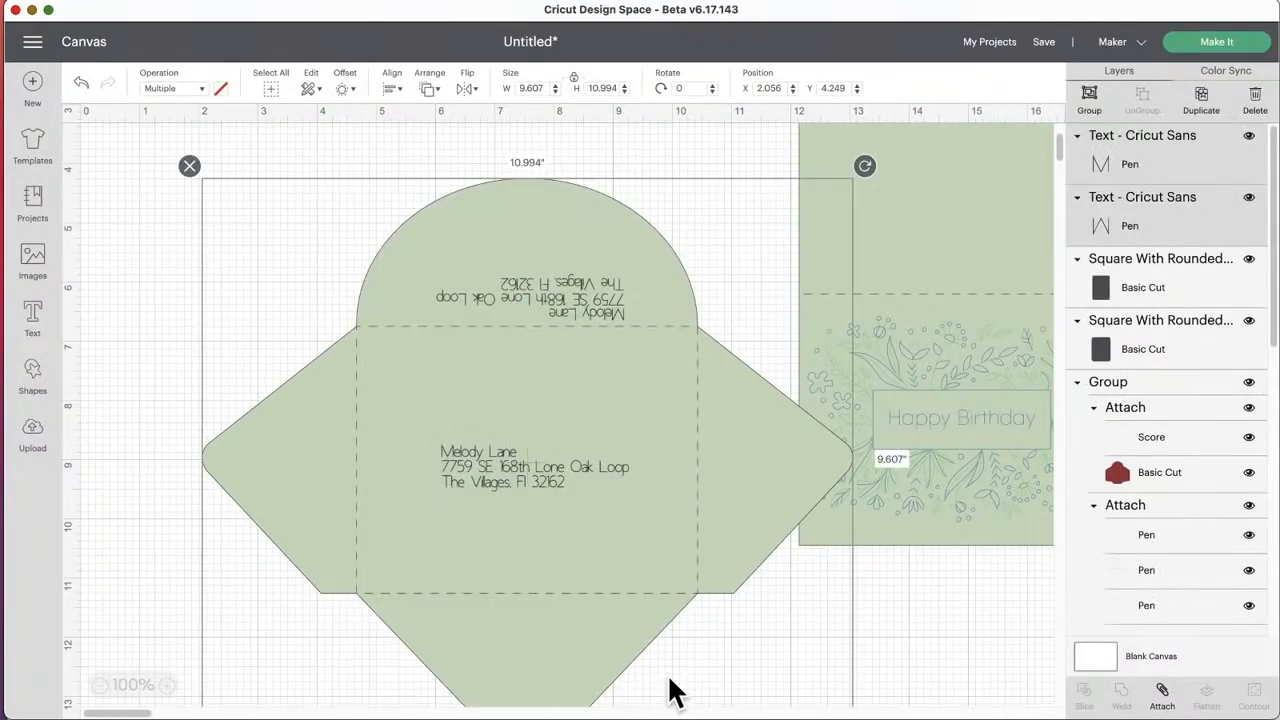
{"action": "left_click", "coordinate": [1162, 695]}
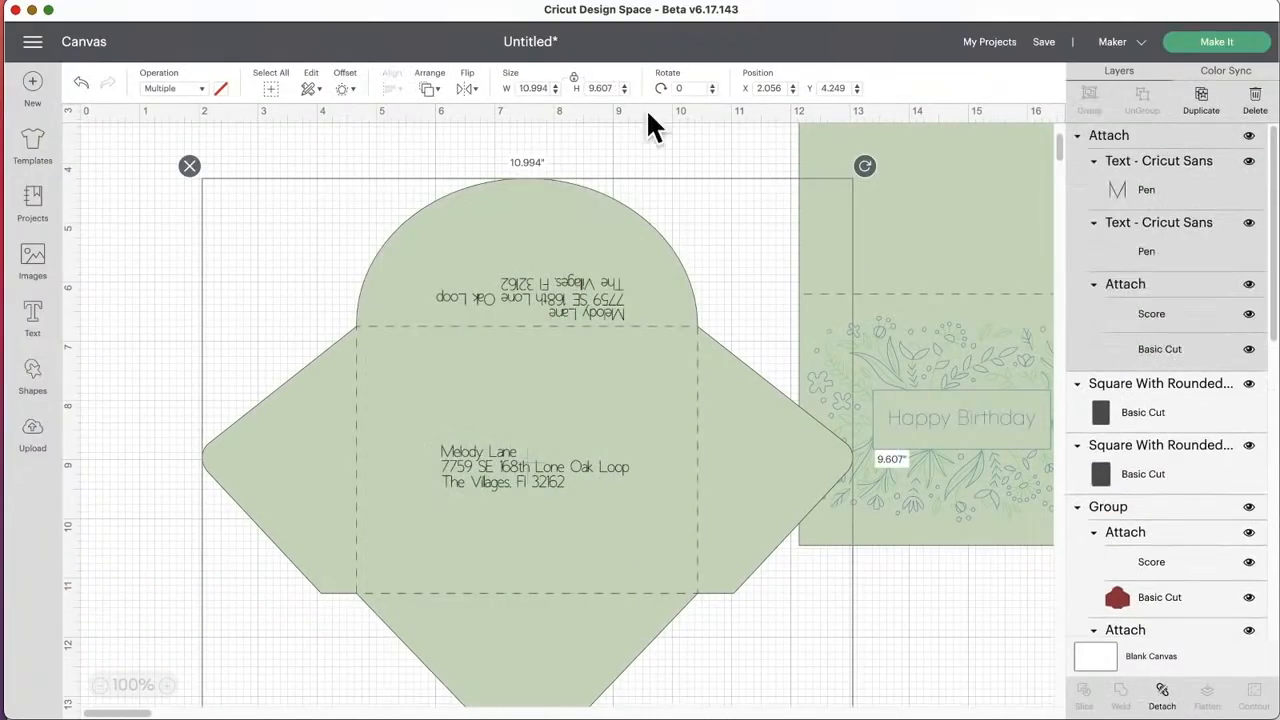
{"action": "left_click_drag", "start_coordinate": [611, 446], "coordinate": [580, 430]}
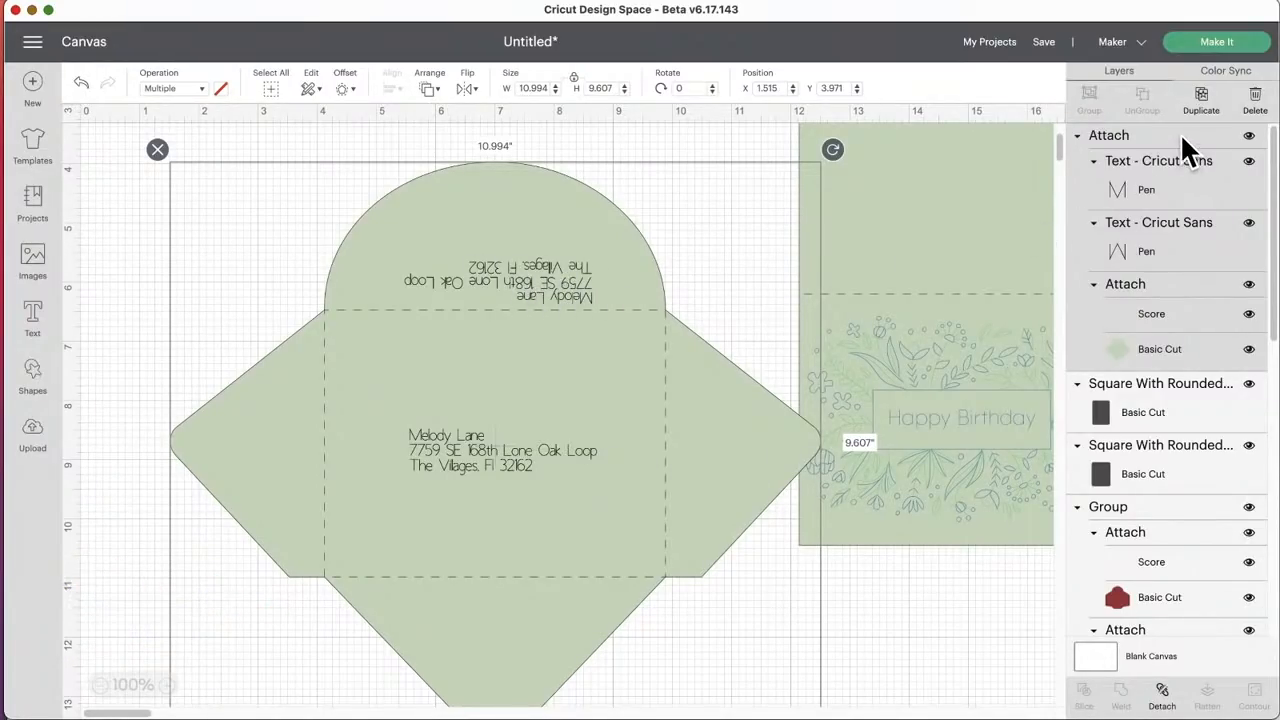
Step: Duplicate the attached, addressed envelope, offset the copy from the original, and delete it
{"action": "left_click", "coordinate": [1143, 132]}
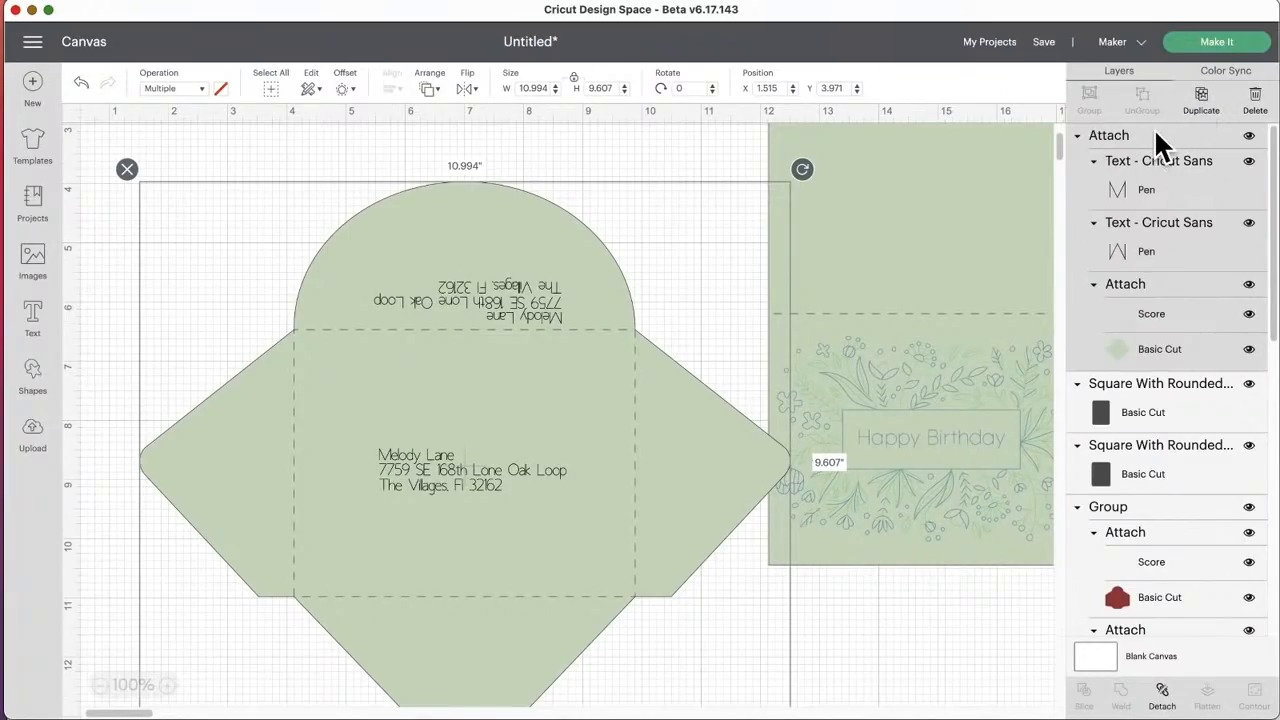
{"action": "left_click", "coordinate": [1203, 97]}
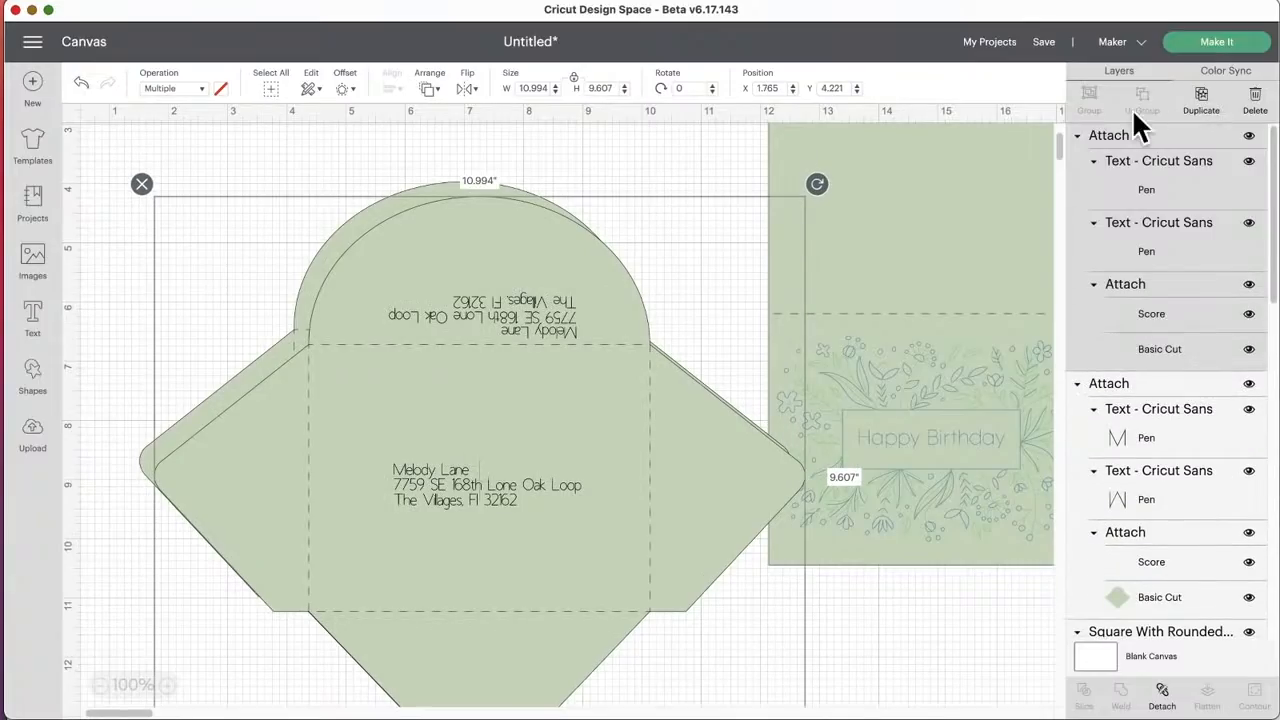
{"action": "left_click_drag", "start_coordinate": [543, 414], "coordinate": [575, 444]}
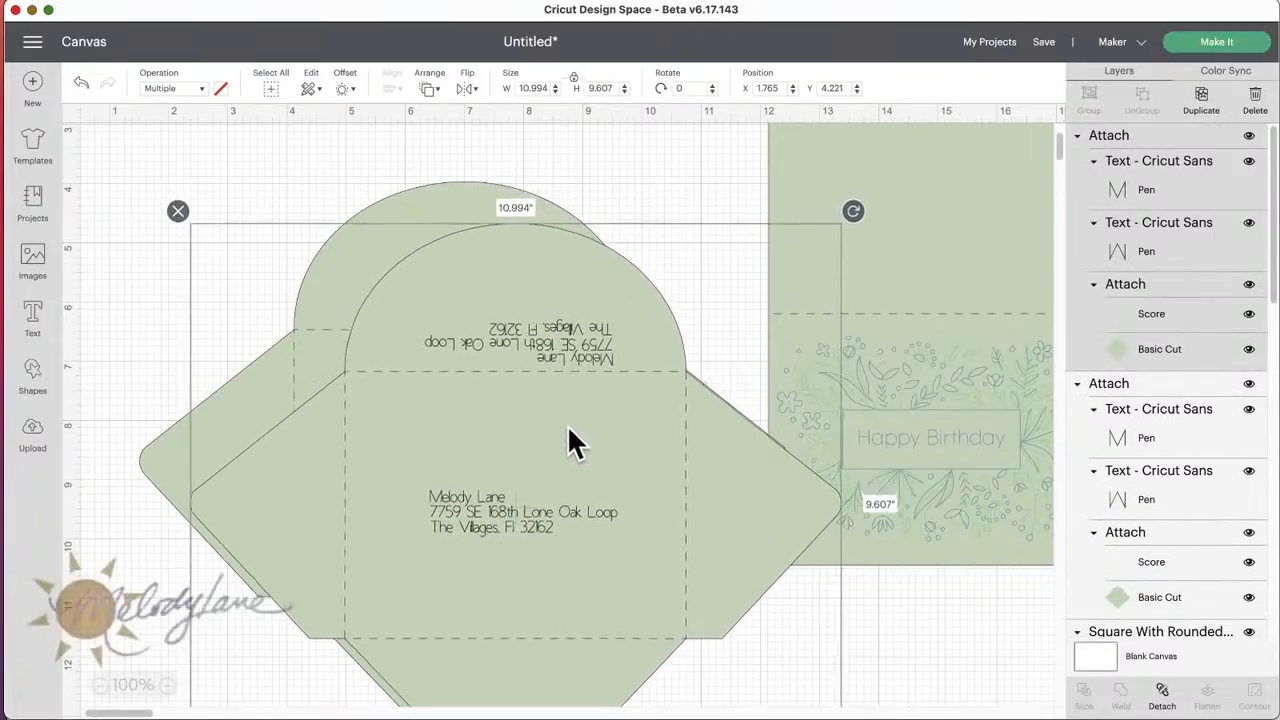
{"action": "left_click", "coordinate": [177, 217]}
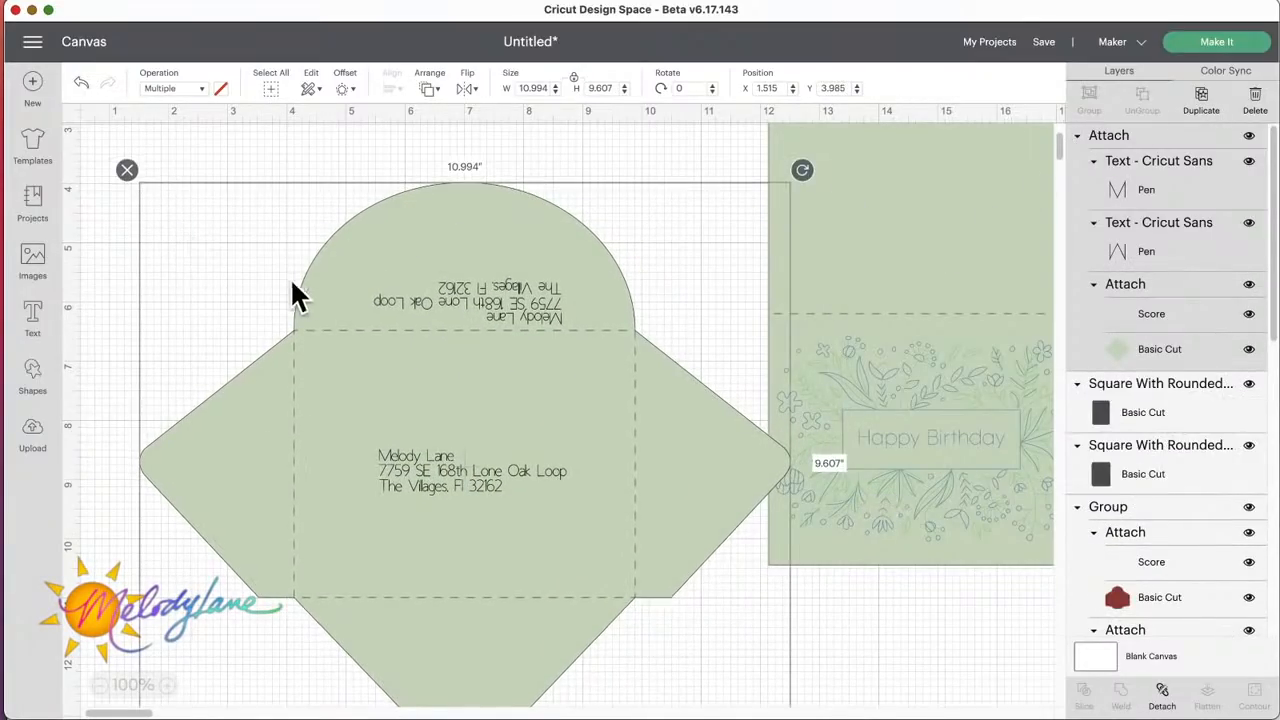
Step: Duplicate only the upside-down flap address from within the attached envelope
{"action": "left_click", "coordinate": [1203, 240]}
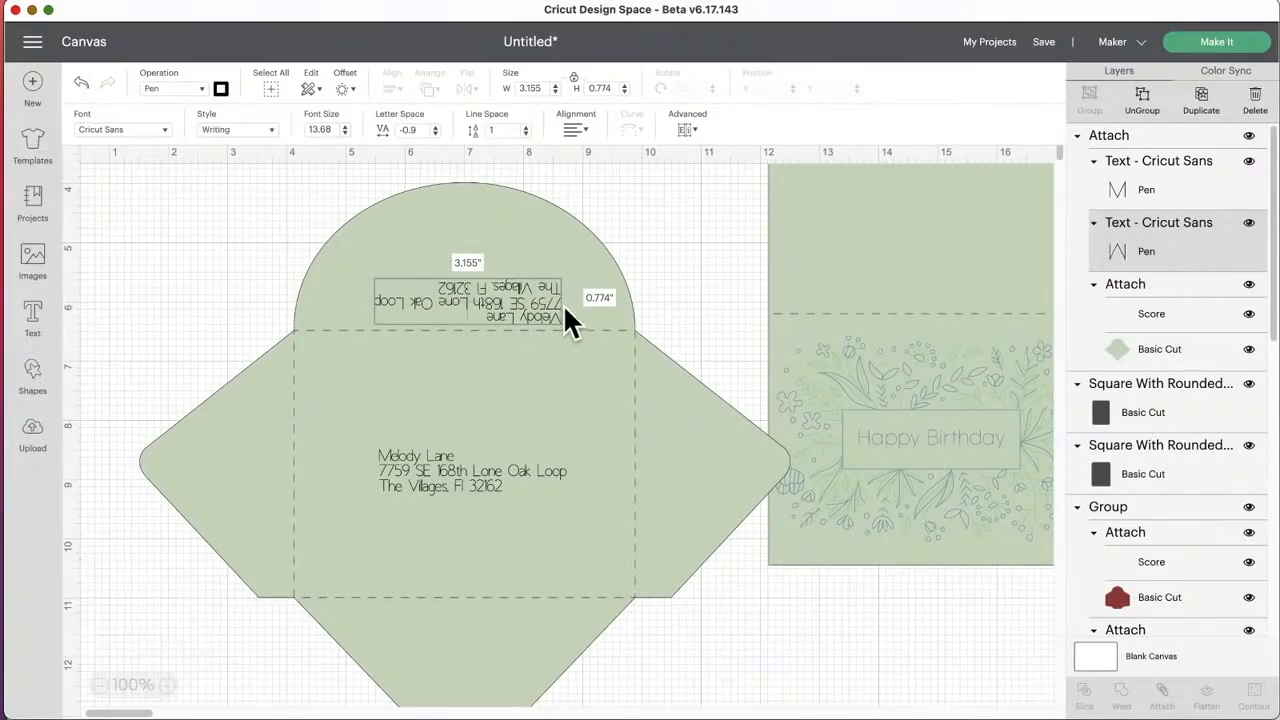
{"action": "left_click", "coordinate": [1210, 112]}
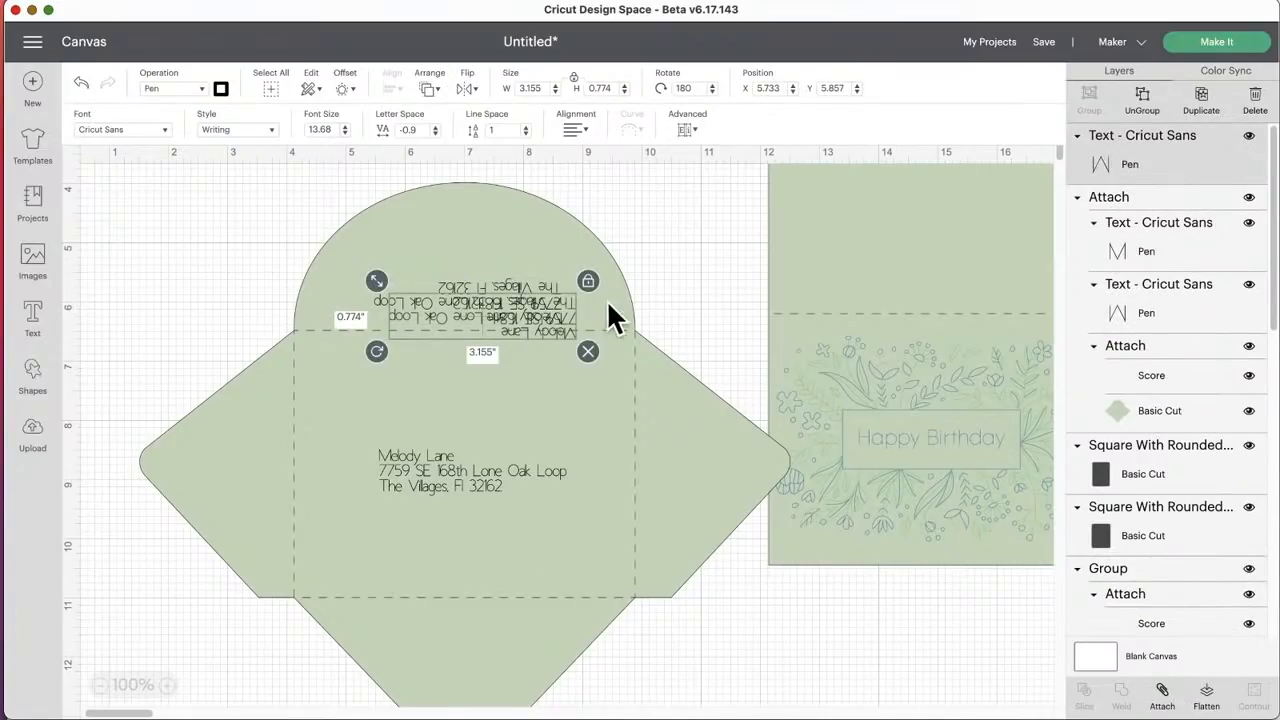
Step: Move the duplicated flap address over the original one, shift it off again, and delete the copy
{"action": "mouse_move", "coordinate": [554, 309]}
{"action": "left_mouse_down"}
{"action": "mouse_move", "coordinate": [658, 300]}
{"action": "mouse_move", "coordinate": [539, 295]}
{"action": "left_mouse_up"}
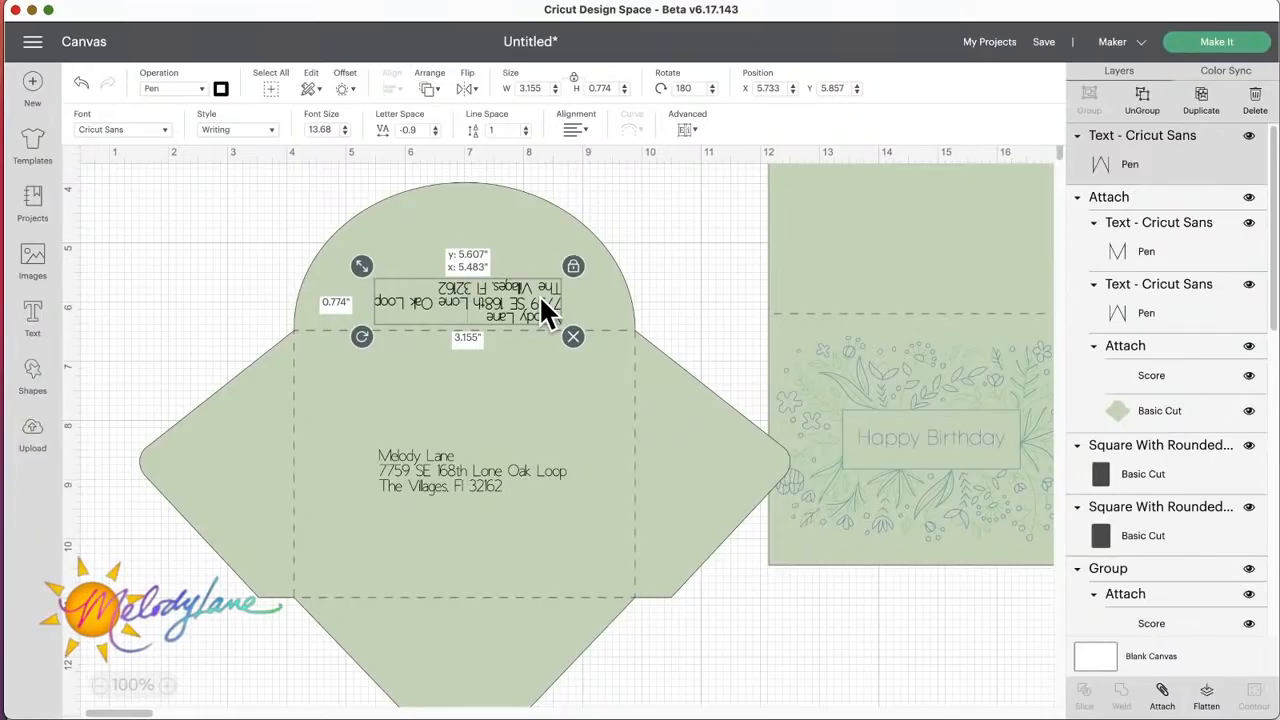
{"action": "left_click_drag", "start_coordinate": [539, 295], "coordinate": [596, 322]}
{"action": "left_click", "coordinate": [628, 341]}
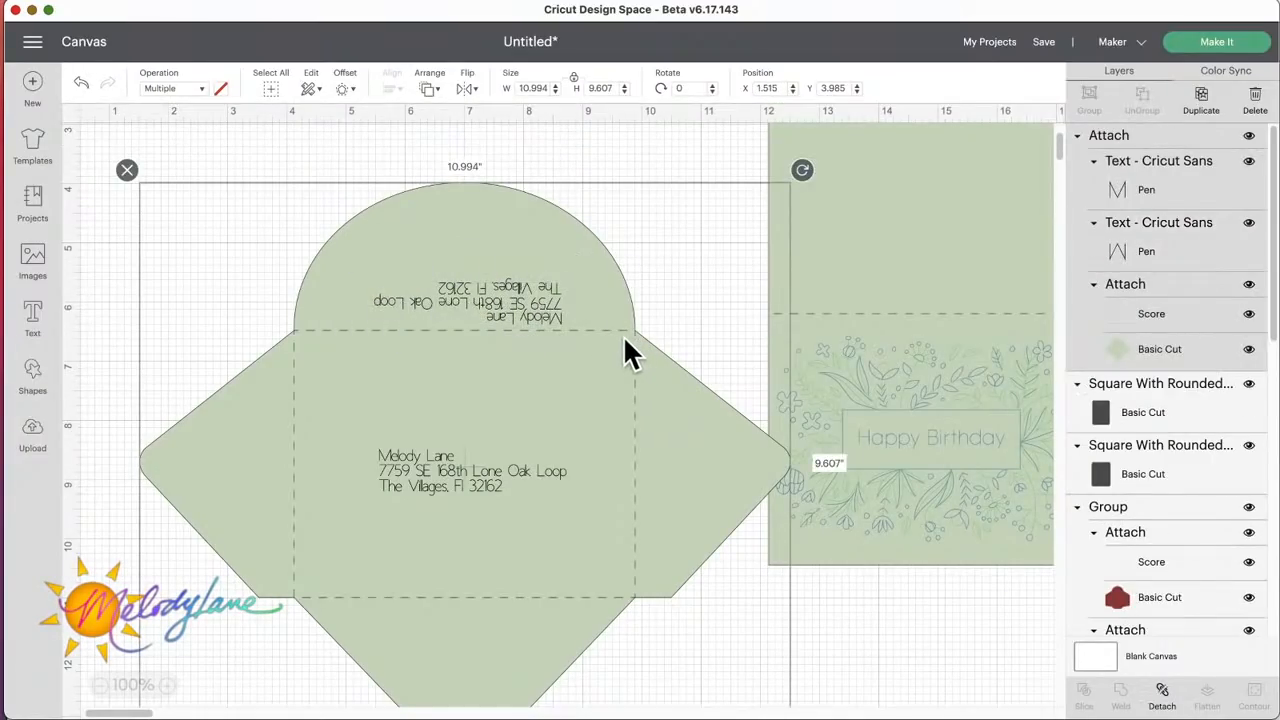
Step: Duplicate the flap address together with the scored envelope from inside the attached set and shift the copy away from the original
{"action": "left_click", "coordinate": [1151, 240]}
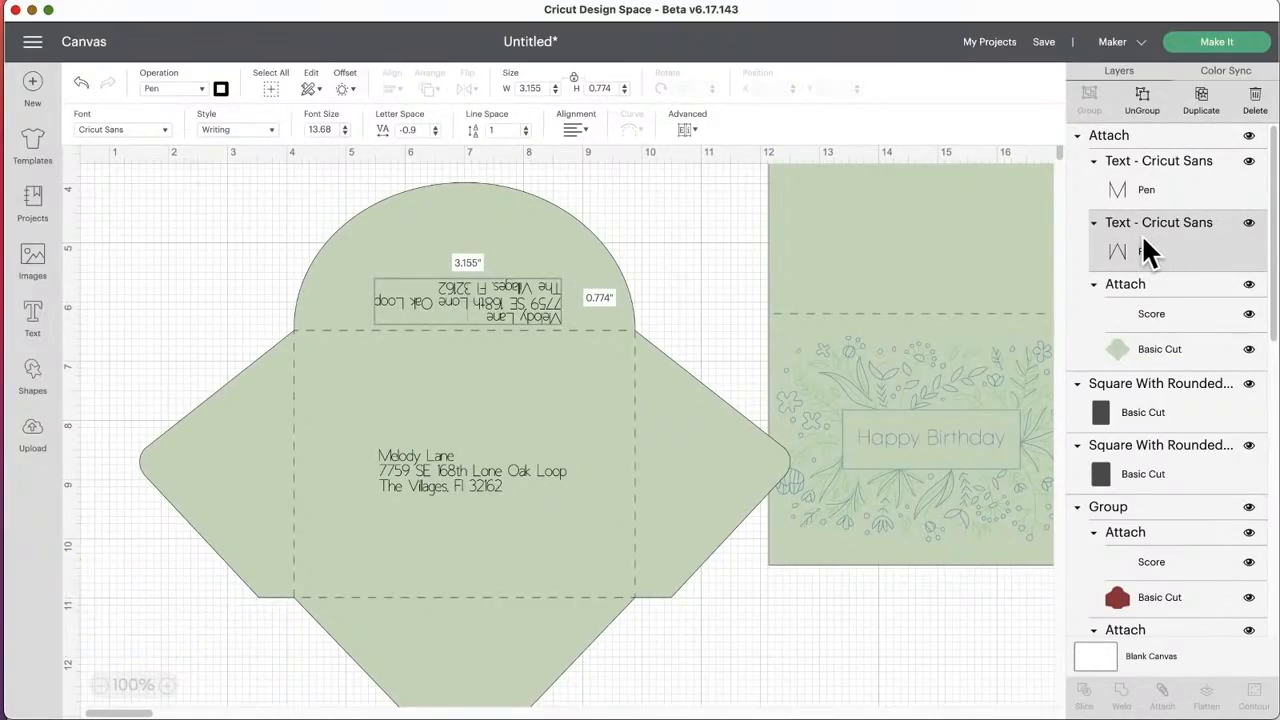
{"action": "left_click", "coordinate": [1160, 285], "text": "shift"}
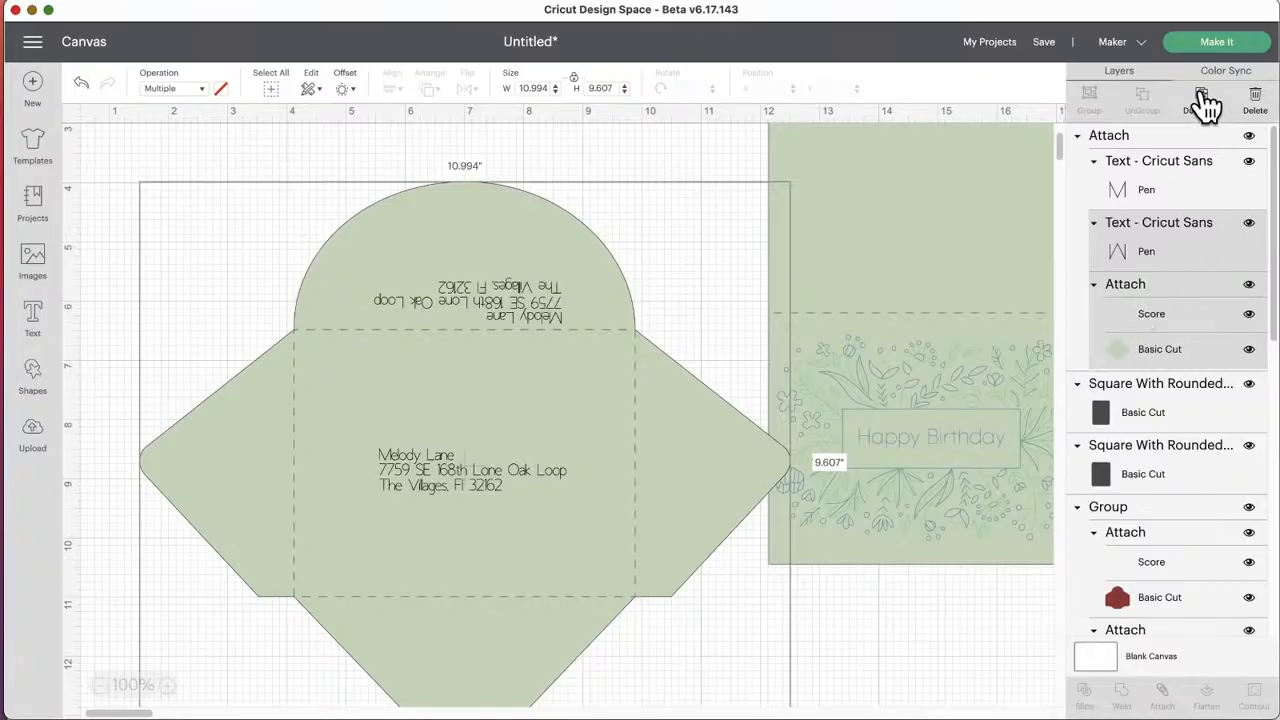
{"action": "left_click", "coordinate": [1205, 108]}
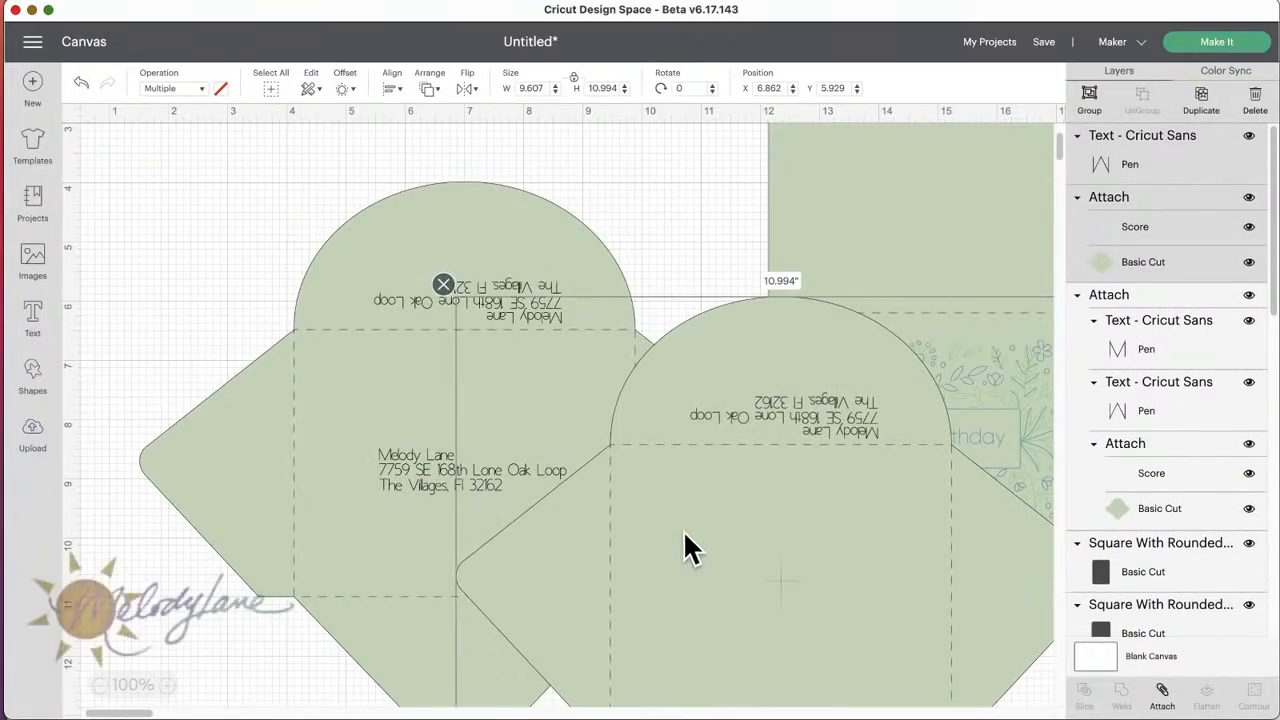
{"action": "left_click_drag", "start_coordinate": [683, 530], "coordinate": [760, 523]}
Step: Duplicate only the center address from the attached envelope, place the copy beside the rounded flap, and open its text for editing
{"action": "left_click", "coordinate": [418, 472]}
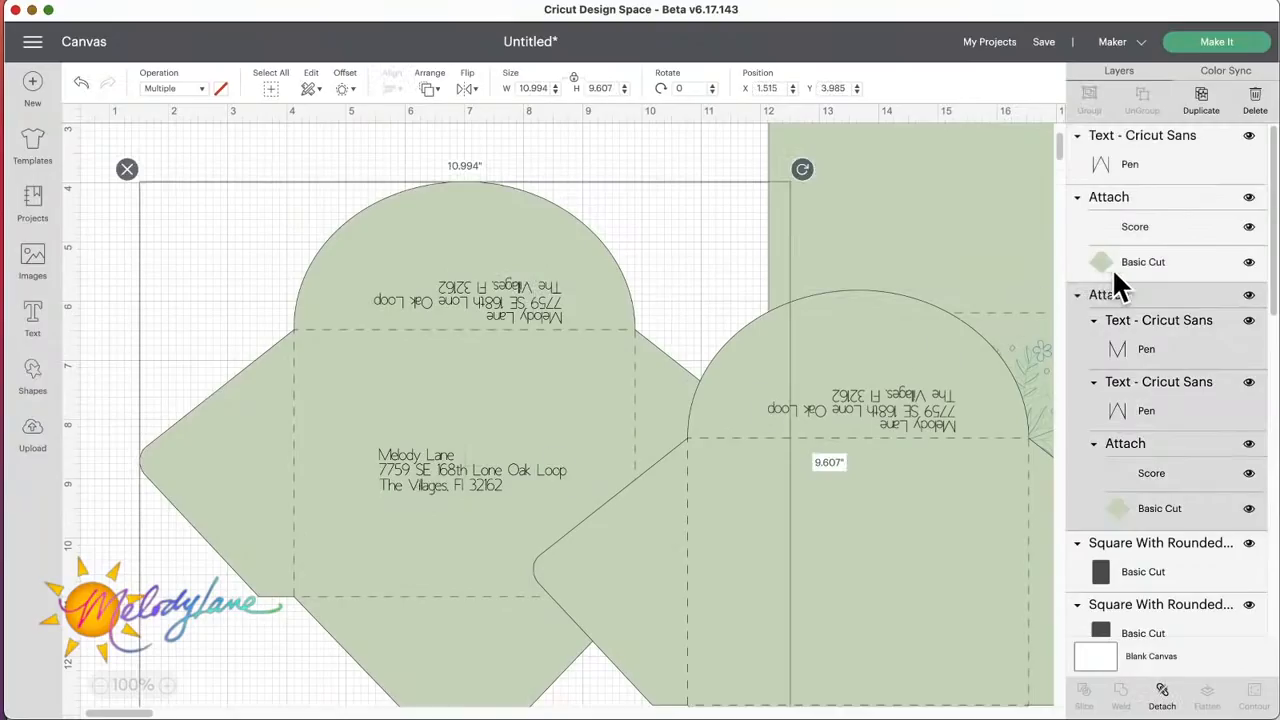
{"action": "left_click", "coordinate": [1148, 312]}
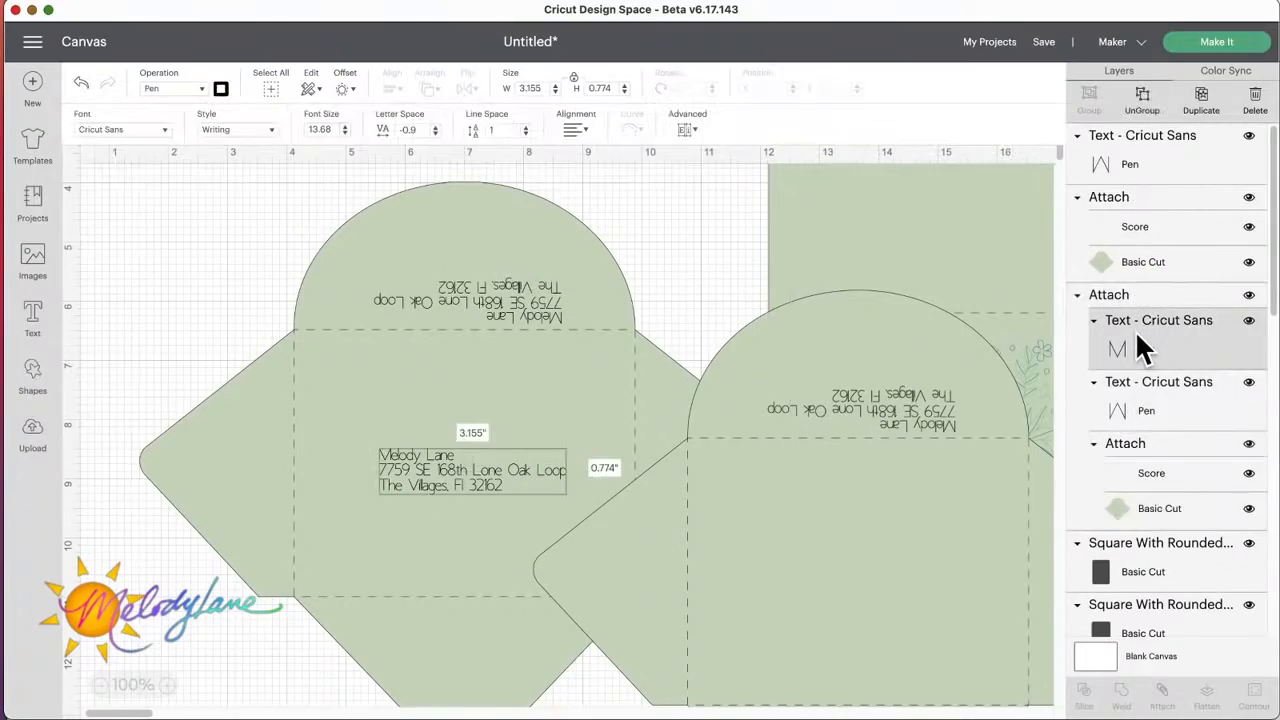
{"action": "left_click", "coordinate": [1205, 110]}
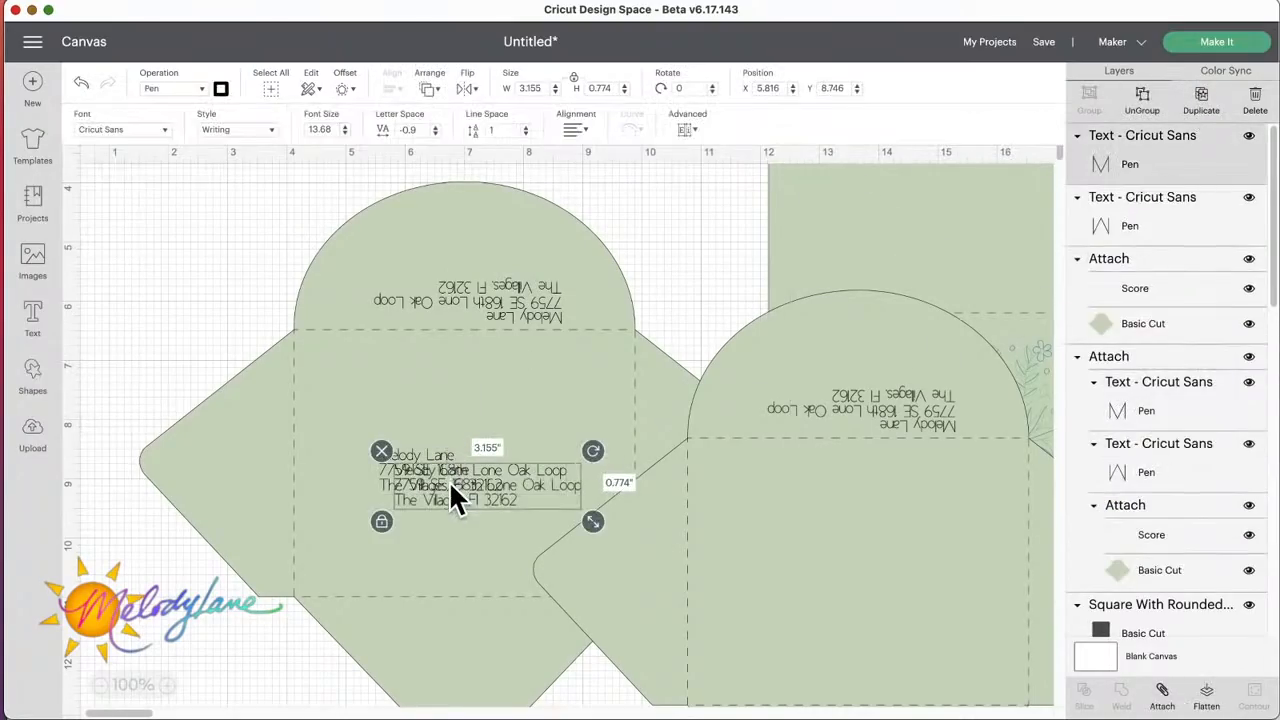
{"action": "left_click_drag", "start_coordinate": [457, 491], "coordinate": [168, 252]}
{"action": "double_click", "coordinate": [168, 252]}
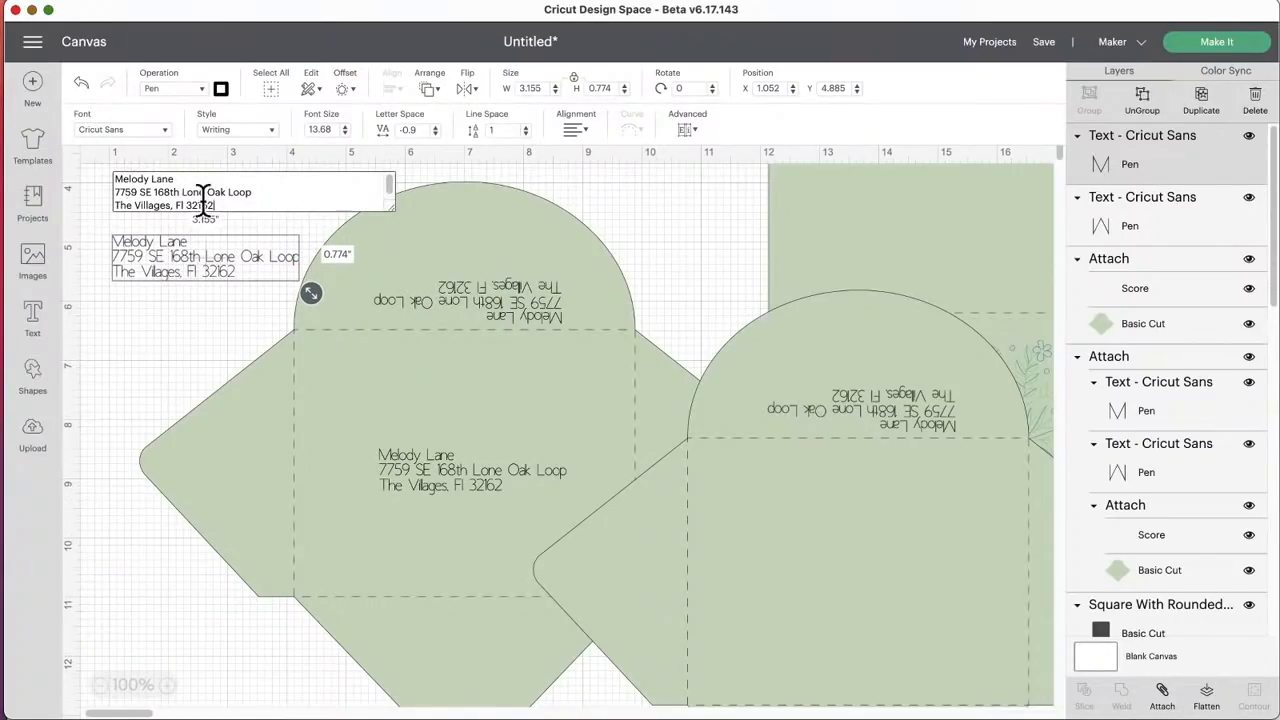
Step: Nudge the copied envelope slightly and select it together with its flap address
{"action": "mouse_move", "coordinate": [917, 480]}
{"action": "left_mouse_down"}
{"action": "mouse_move", "coordinate": [792, 476]}
{"action": "mouse_move", "coordinate": [918, 482]}
{"action": "mouse_move", "coordinate": [908, 490]}
{"action": "mouse_move", "coordinate": [905, 472]}
{"action": "left_mouse_up"}
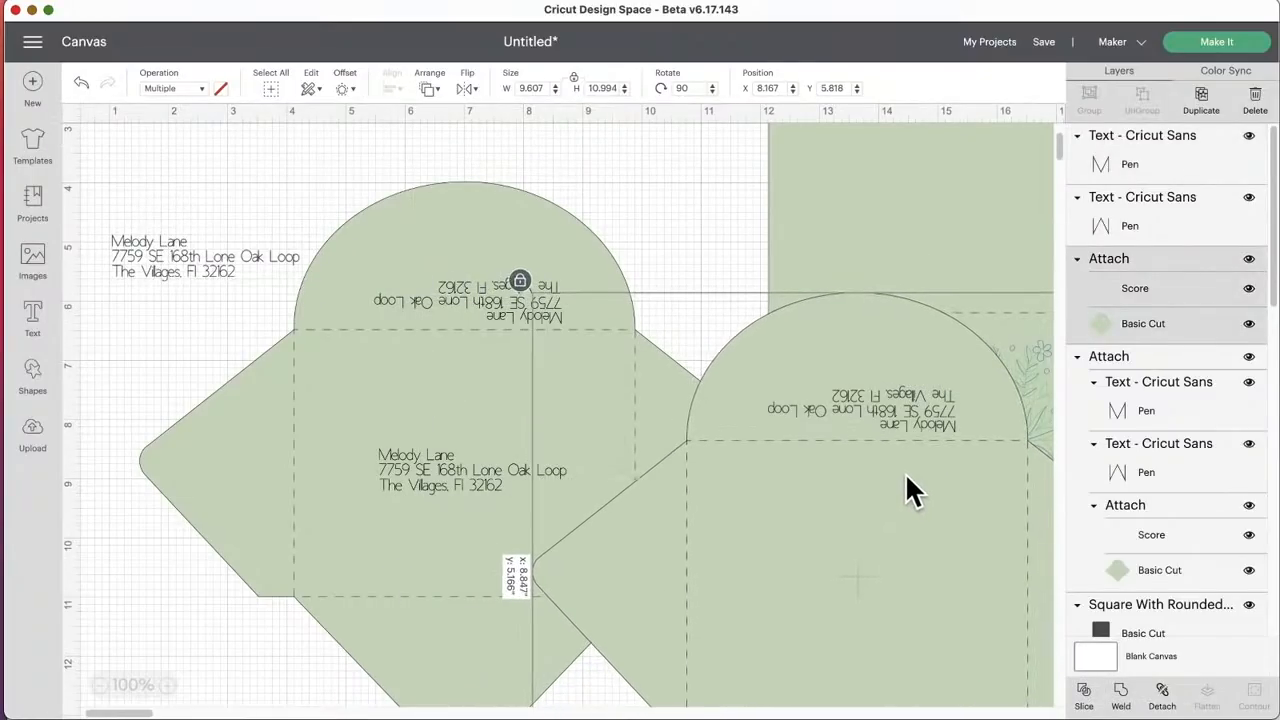
{"action": "left_click", "coordinate": [918, 410]}
{"action": "left_click", "coordinate": [859, 502]}
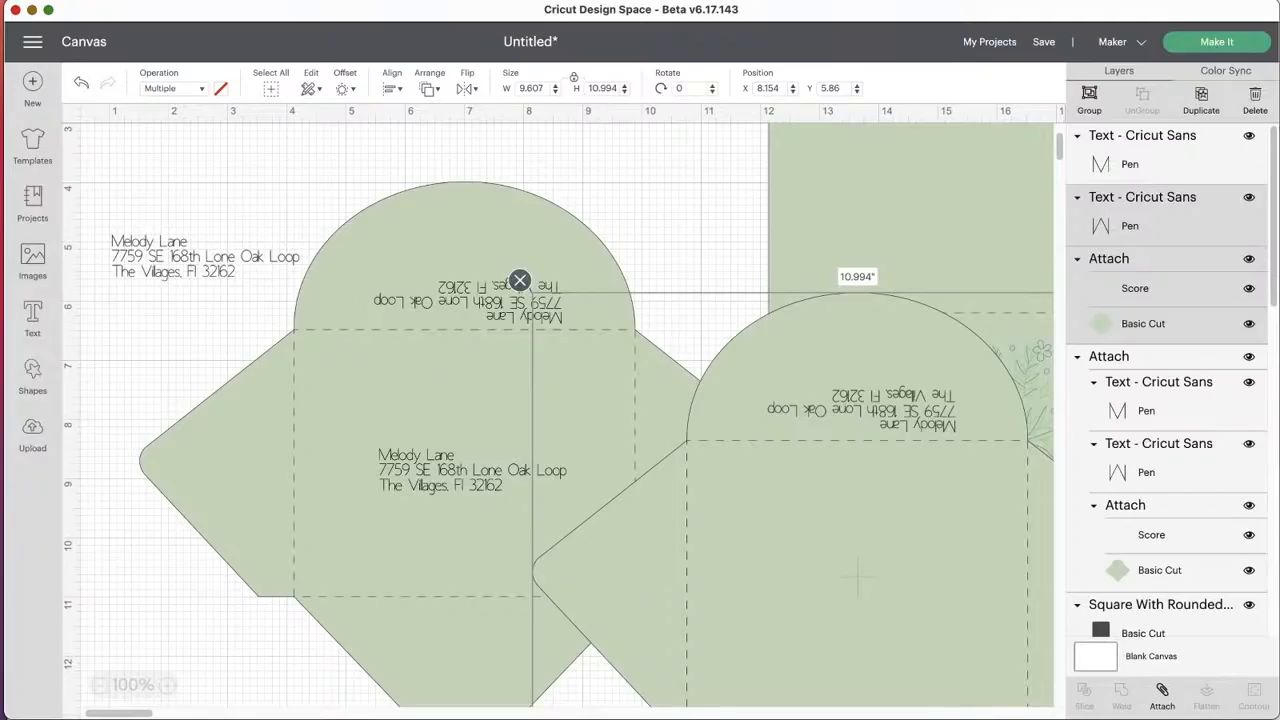
{"action": "left_click", "coordinate": [148, 240]}
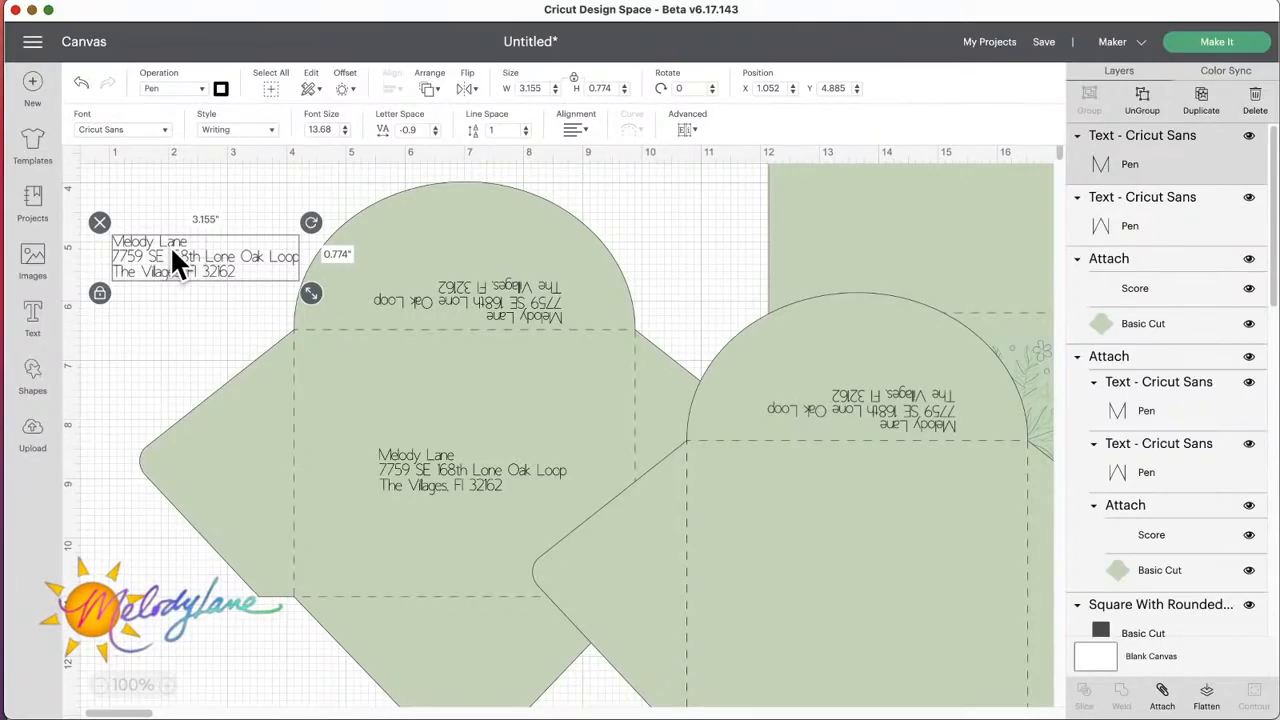
{"action": "left_click", "coordinate": [180, 300]}
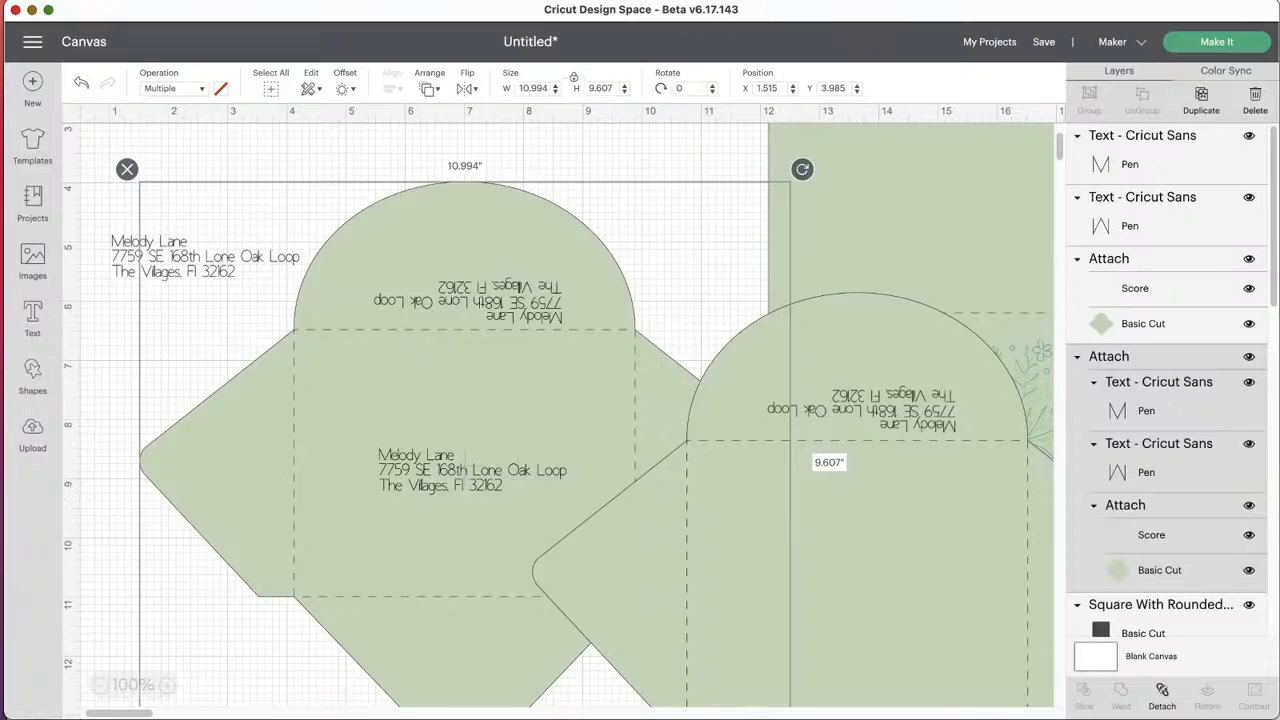
Step: Move the Joy To The World card set and the 4.25 x 5.5 inch gray rounded rectangle to an empty canvas area
{"action": "left_click", "coordinate": [101, 686]}
{"action": "left_click", "coordinate": [101, 686]}
{"action": "left_click", "coordinate": [101, 686]}
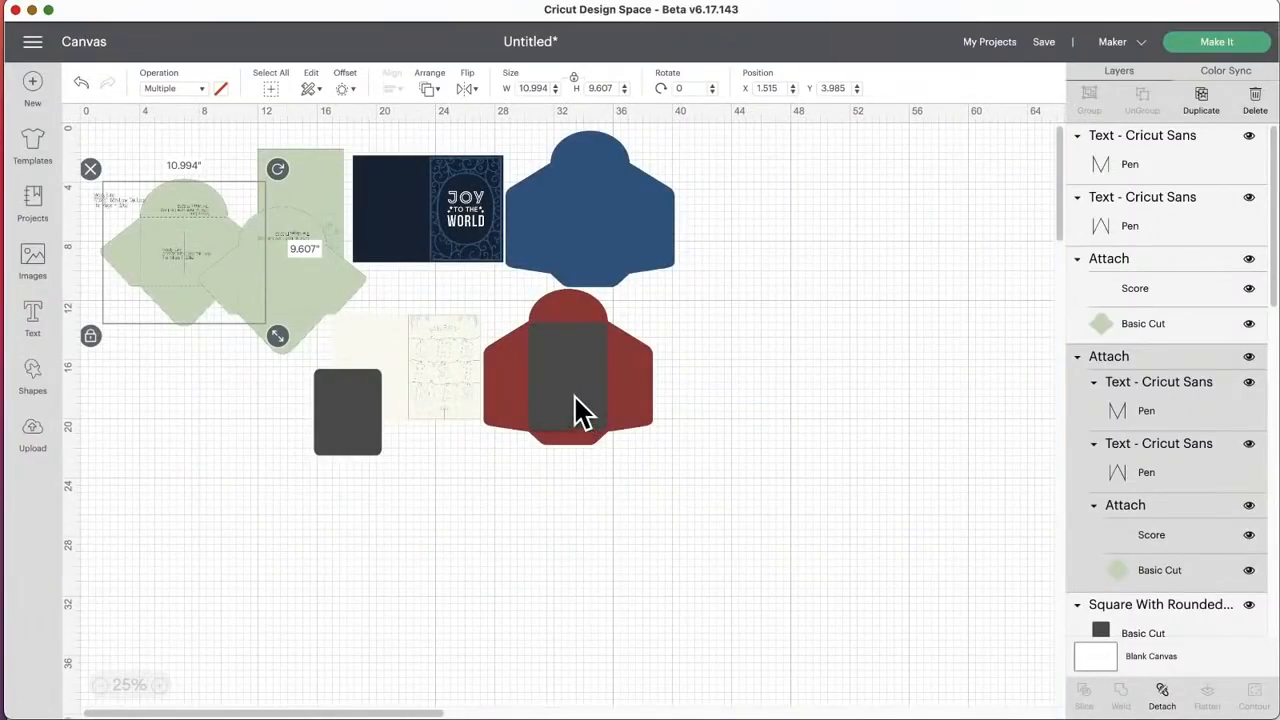
{"action": "left_click", "coordinate": [533, 430]}
{"action": "left_click_drag", "start_coordinate": [360, 420], "coordinate": [278, 403]}
{"action": "left_click_drag", "start_coordinate": [429, 266], "coordinate": [887, 489]}
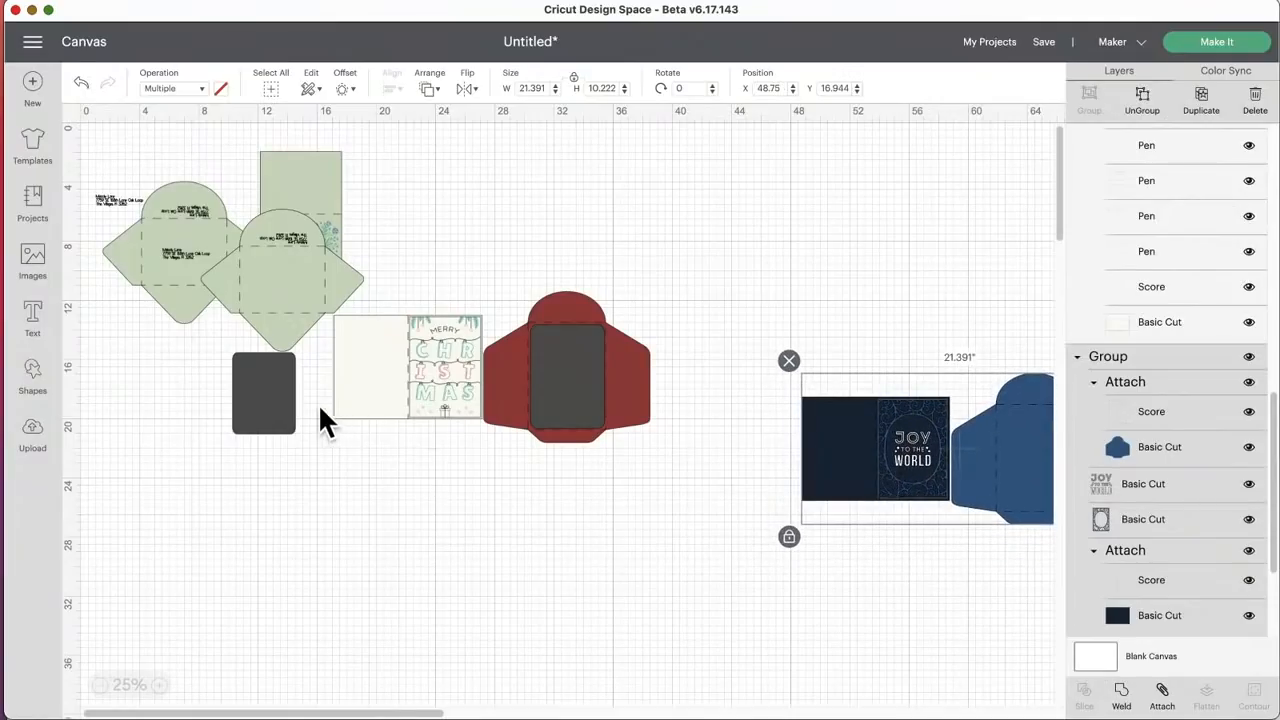
{"action": "left_click_drag", "start_coordinate": [274, 385], "coordinate": [843, 301]}
{"action": "scroll", "coordinate": [746, 370], "scroll_direction": "right", "scroll_amount": 5}
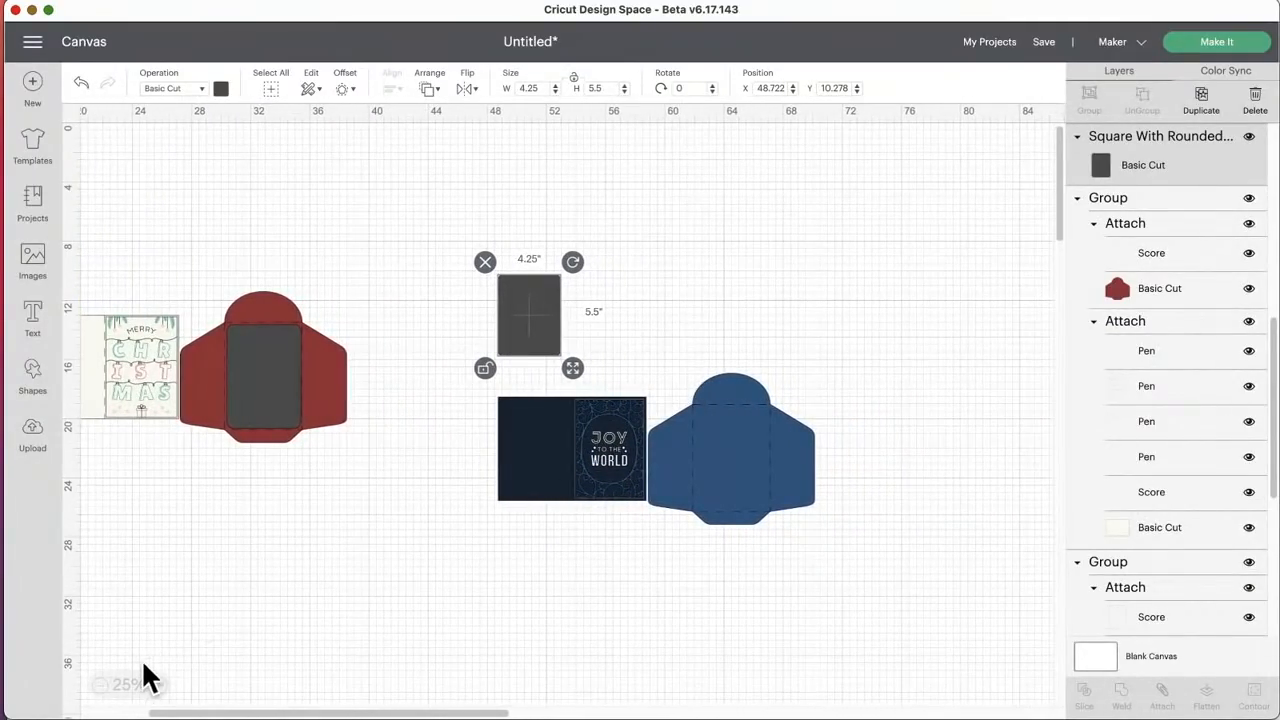
Step: Place the gray rounded rectangle above the Joy To The World card and shift the card set slightly toward it
{"action": "left_click", "coordinate": [159, 685]}
{"action": "left_click", "coordinate": [160, 685]}
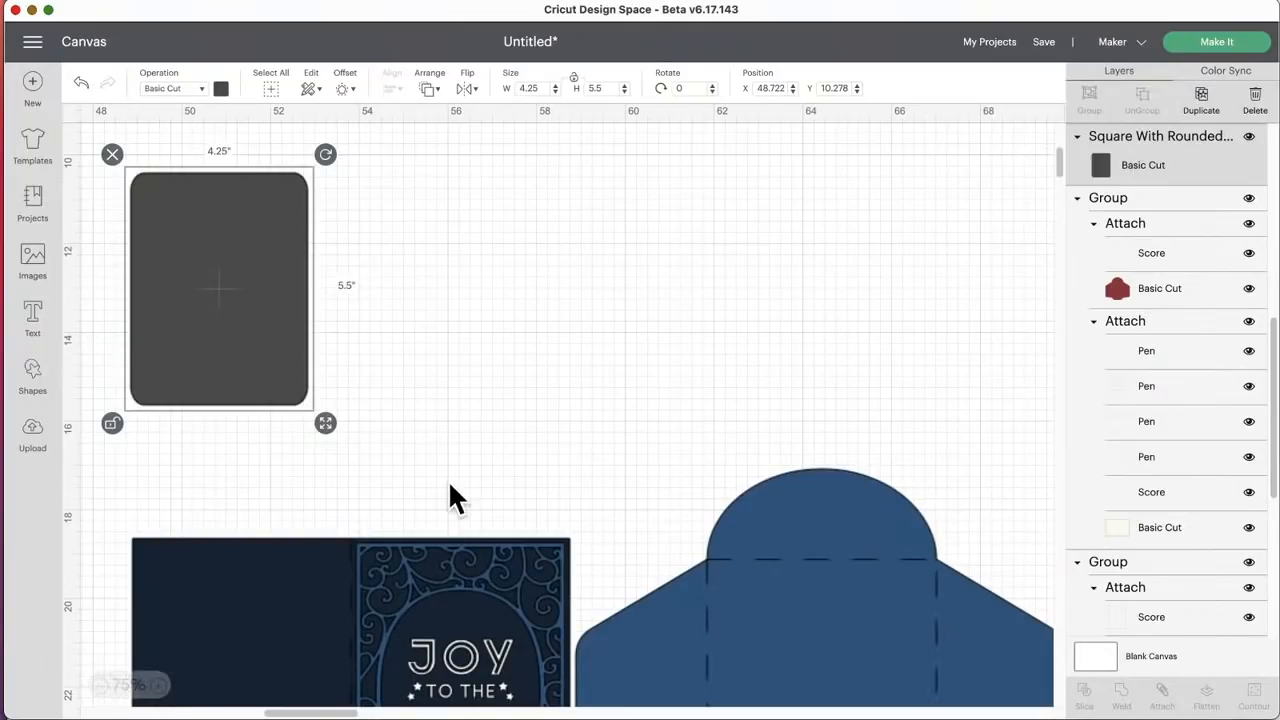
{"action": "scroll", "coordinate": [455, 495], "scroll_direction": "down", "scroll_amount": 3}
{"action": "left_click_drag", "start_coordinate": [277, 268], "coordinate": [420, 320]}
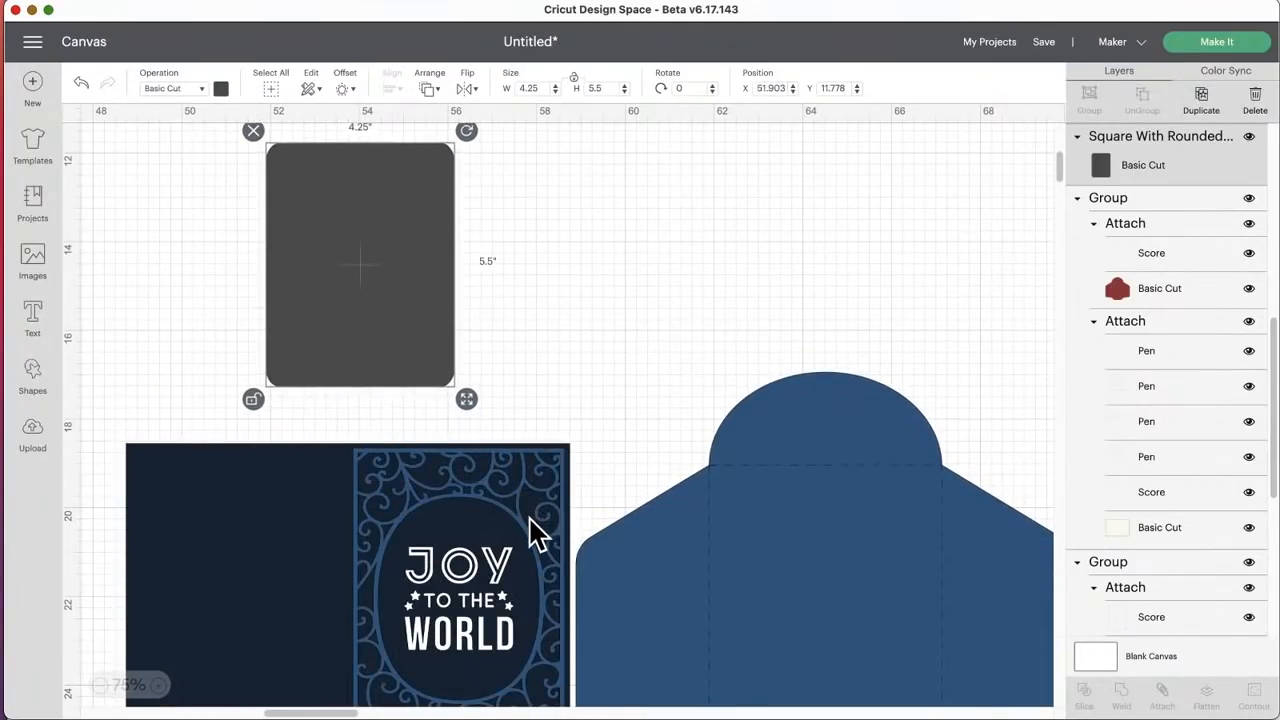
{"action": "left_click_drag", "start_coordinate": [534, 529], "coordinate": [556, 497]}
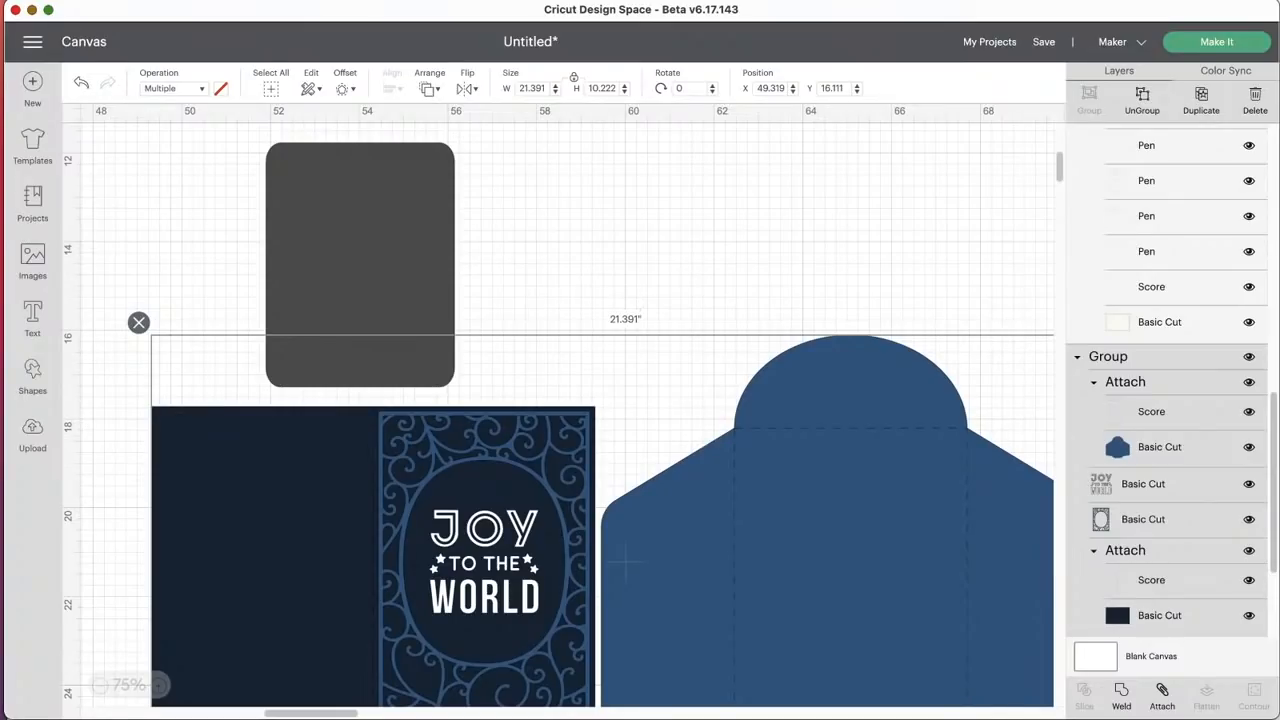
Step: Ungroup the card set to move the blue envelope aside, and regroup the remaining Joy To The World card pieces
{"action": "left_click", "coordinate": [1142, 100]}
{"action": "left_click_drag", "start_coordinate": [791, 557], "coordinate": [1125, 455]}
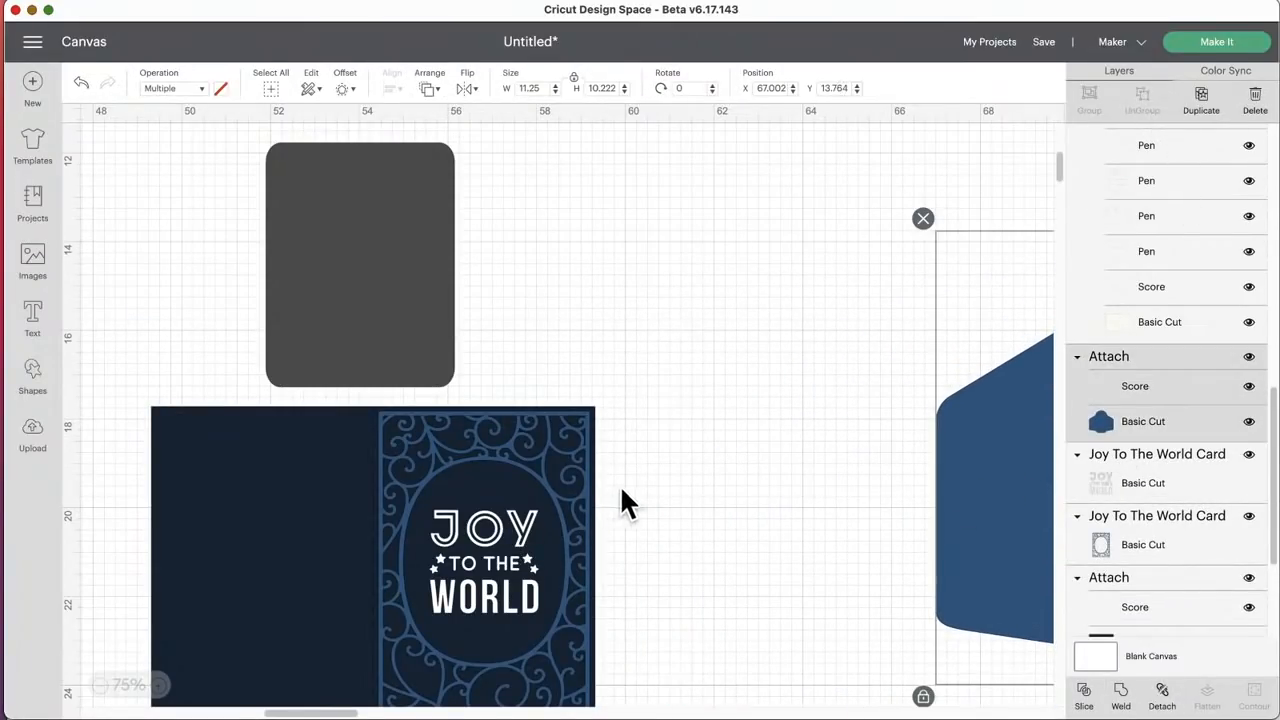
{"action": "left_click", "coordinate": [537, 506]}
{"action": "left_click_drag", "start_coordinate": [690, 480], "coordinate": [196, 550]}
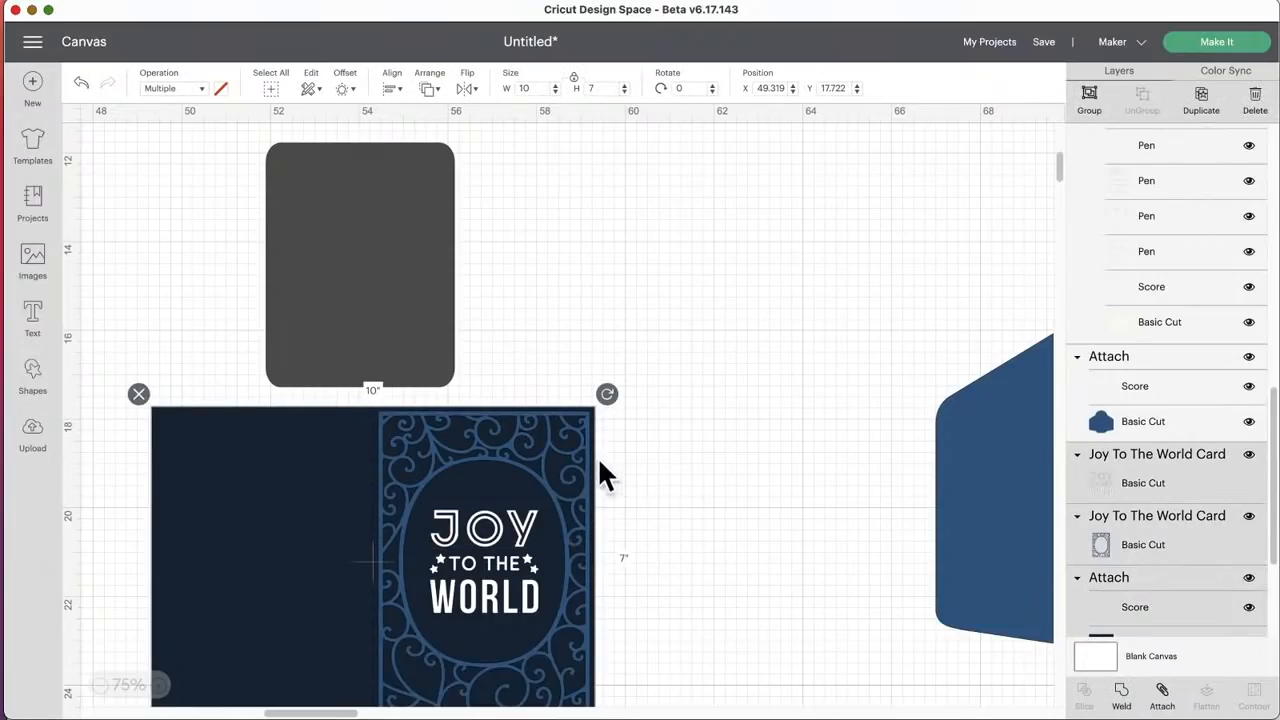
{"action": "left_click", "coordinate": [1089, 94]}
{"action": "left_click_drag", "start_coordinate": [515, 538], "coordinate": [652, 536]}
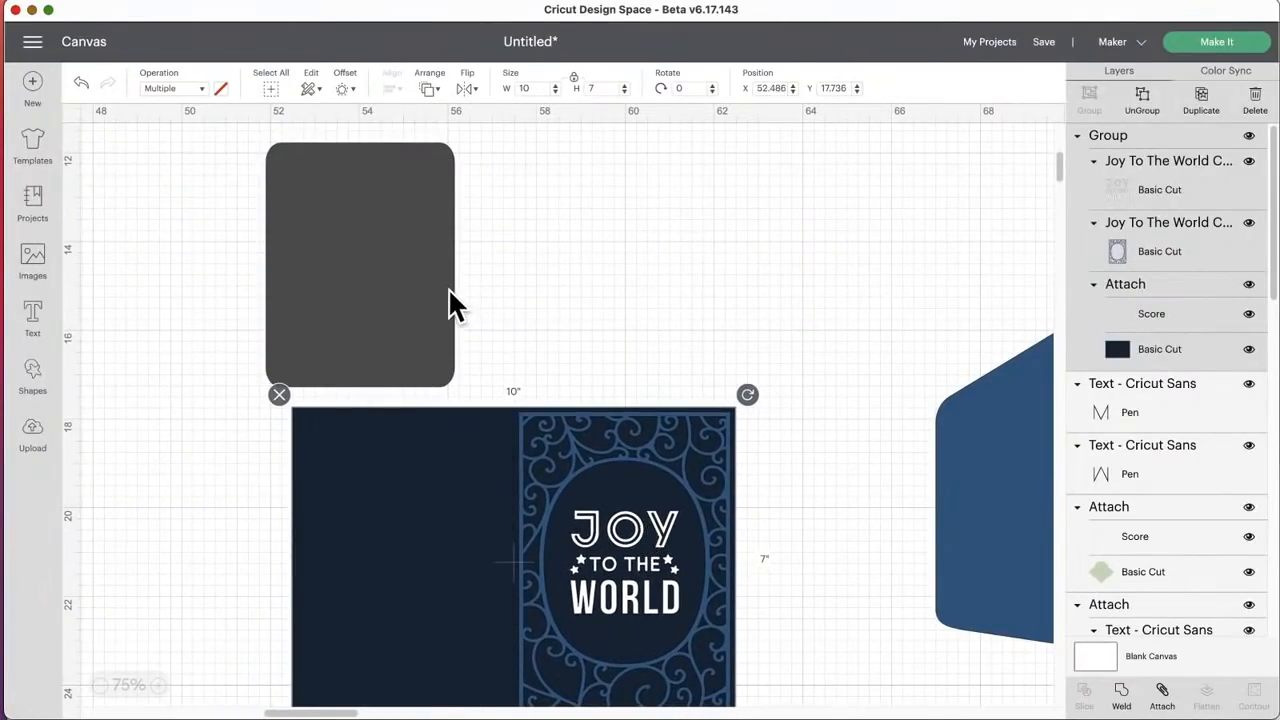
Step: Bring the gray rounded rectangle in front of all other objects
{"action": "left_click", "coordinate": [393, 212]}
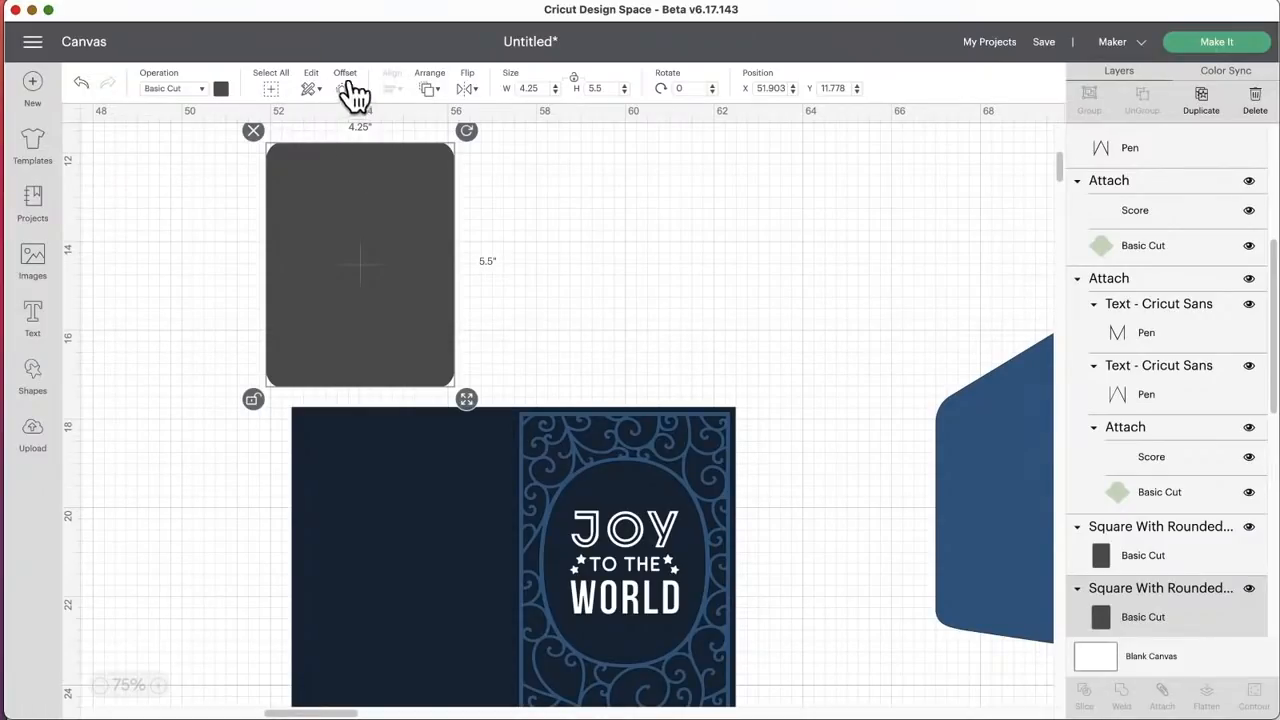
{"action": "left_click", "coordinate": [430, 90]}
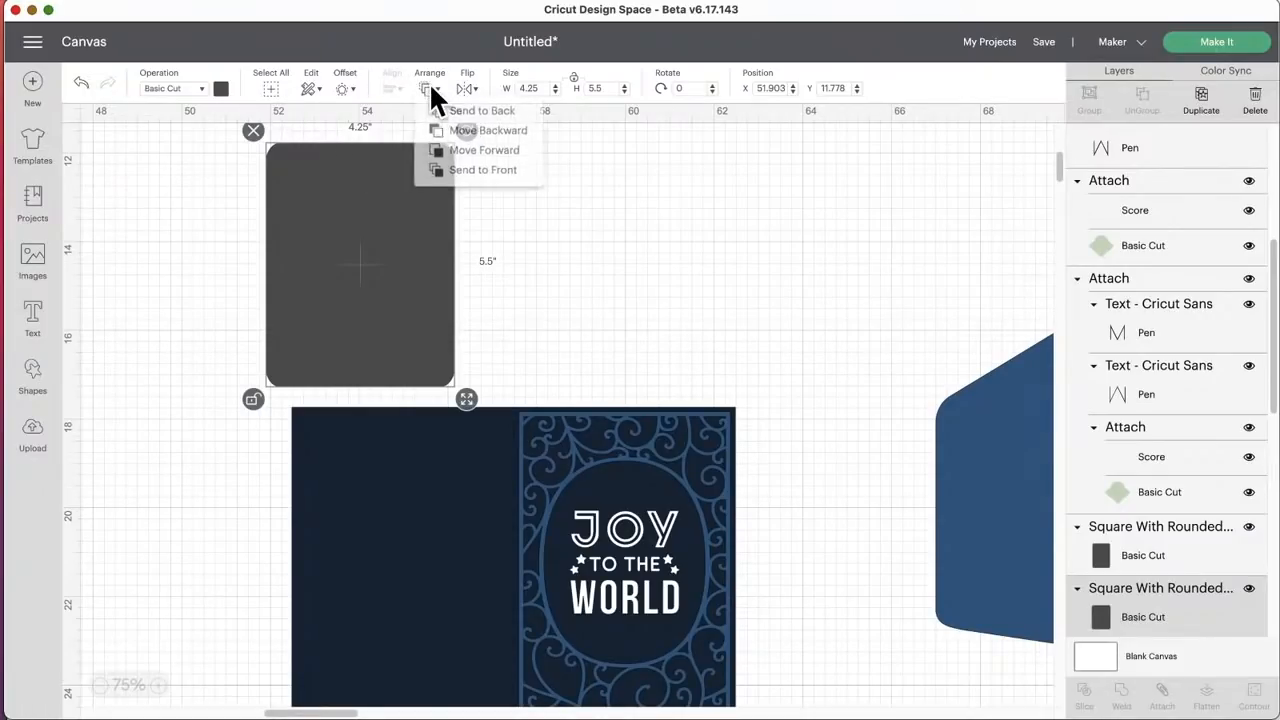
{"action": "left_click", "coordinate": [460, 170]}
Step: Scale the Joy To The World card against the gray rectangle to about 7.99 x 5.59 inches and shift it upward
{"action": "left_click_drag", "start_coordinate": [698, 575], "coordinate": [733, 598]}
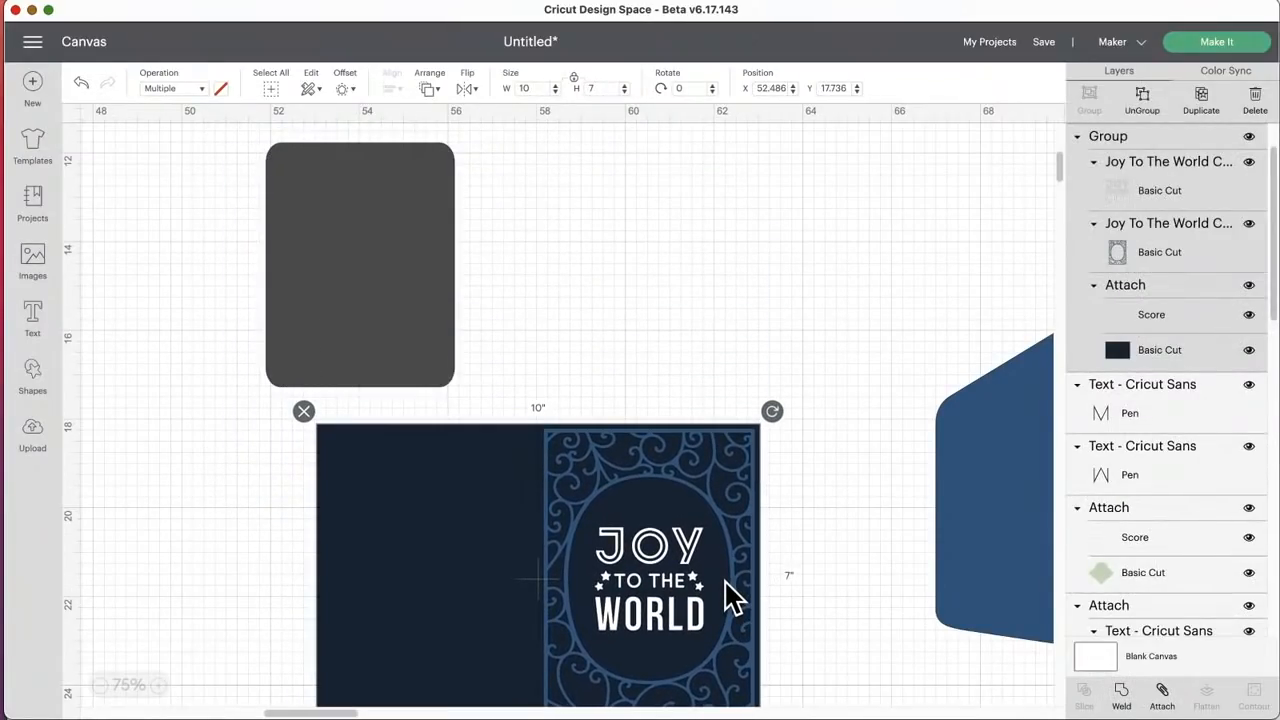
{"action": "scroll", "coordinate": [731, 600], "scroll_direction": "down", "scroll_amount": 3}
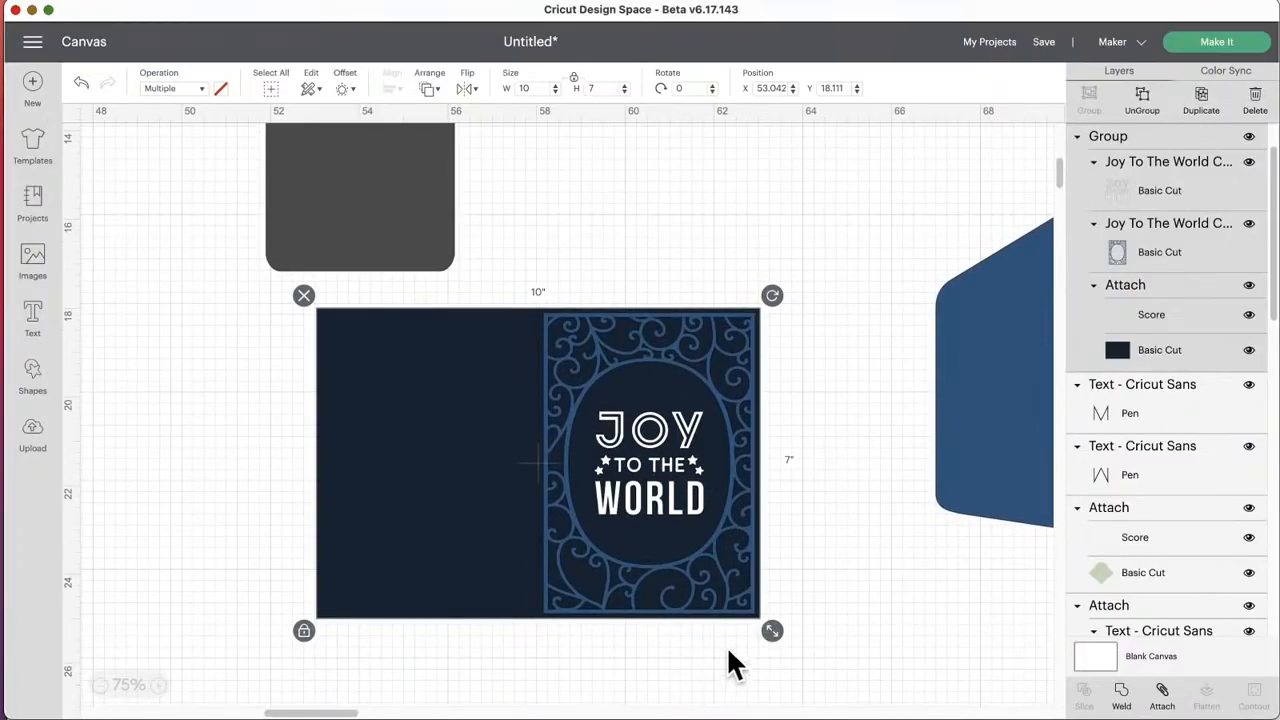
{"action": "left_click_drag", "start_coordinate": [772, 632], "coordinate": [666, 557]}
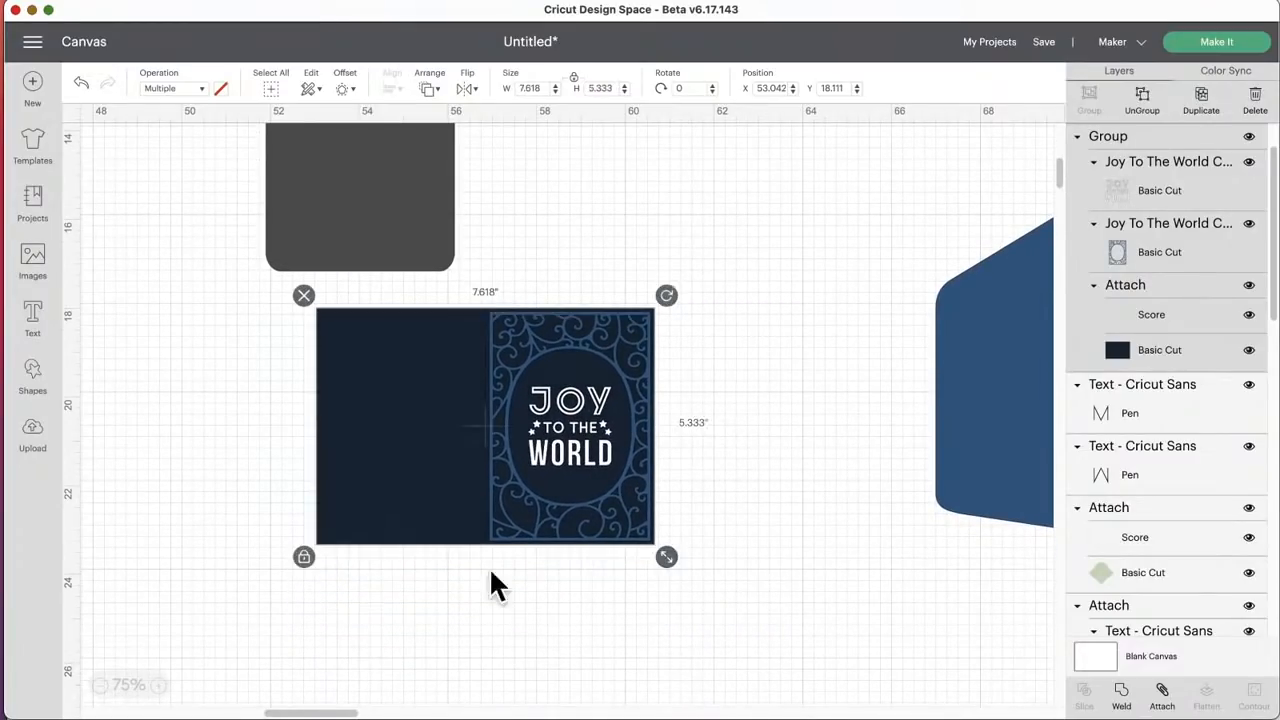
{"action": "left_click_drag", "start_coordinate": [410, 205], "coordinate": [630, 505]}
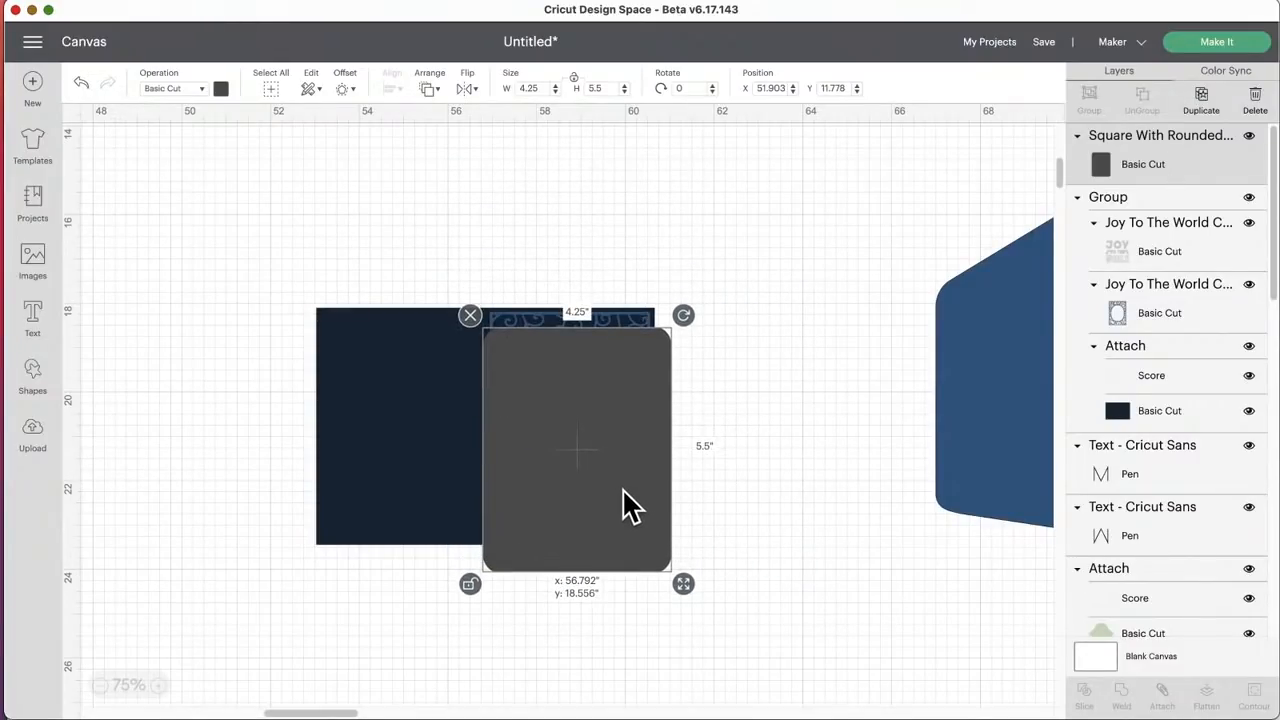
{"action": "left_click", "coordinate": [414, 466], "text": "shift"}
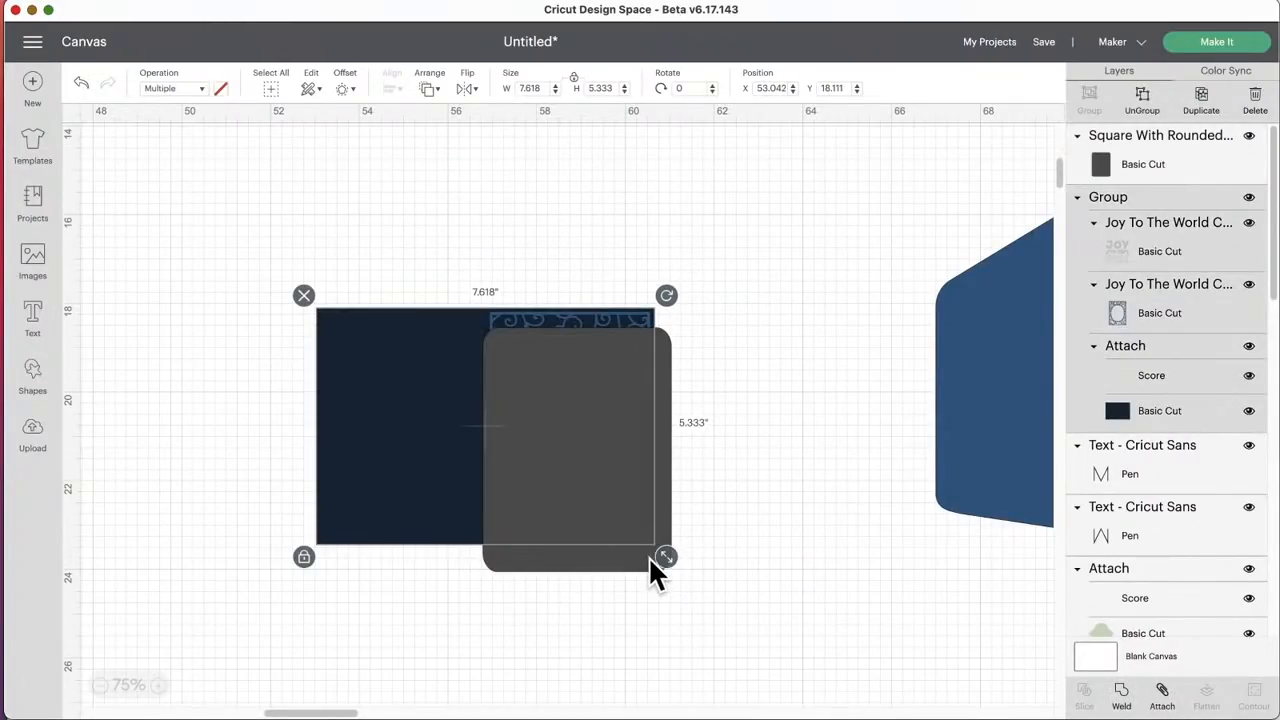
{"action": "left_click_drag", "start_coordinate": [664, 555], "coordinate": [681, 562]}
{"action": "left_click_drag", "start_coordinate": [414, 434], "coordinate": [377, 288]}
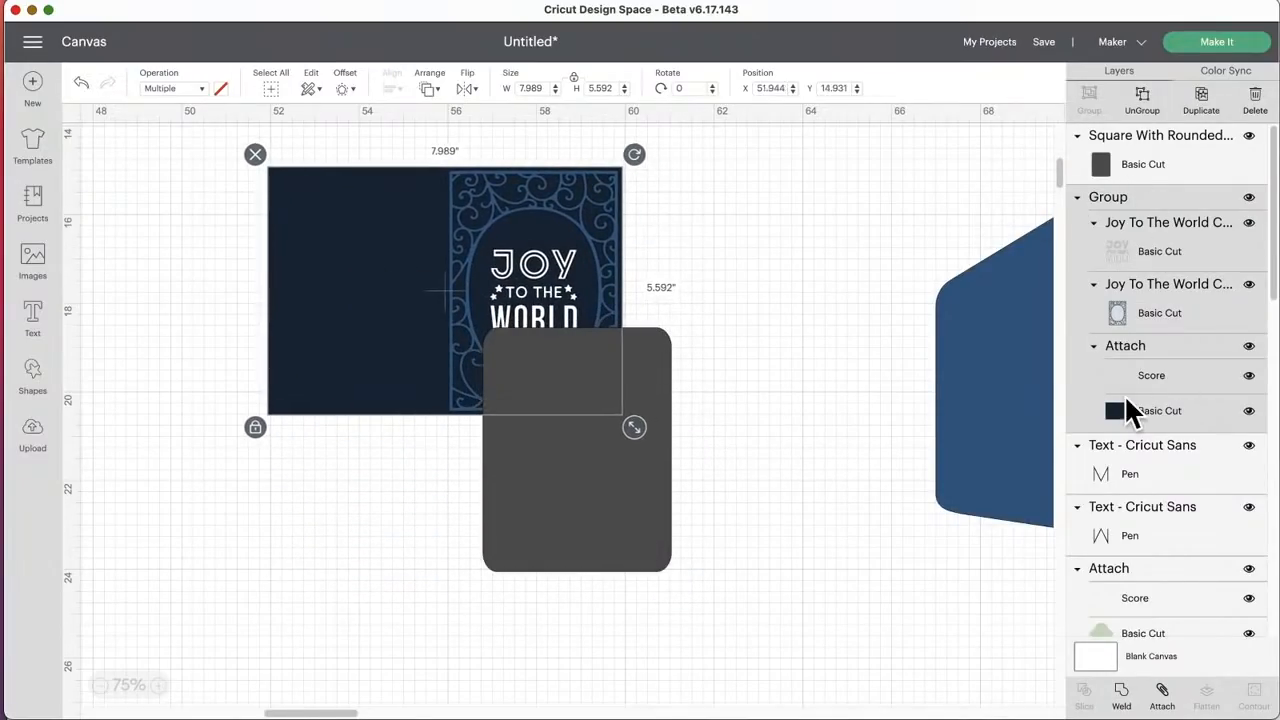
Step: Change the color of the card's dark blue base layer to light yellow
{"action": "left_click", "coordinate": [1117, 406]}
{"action": "left_click", "coordinate": [221, 88]}
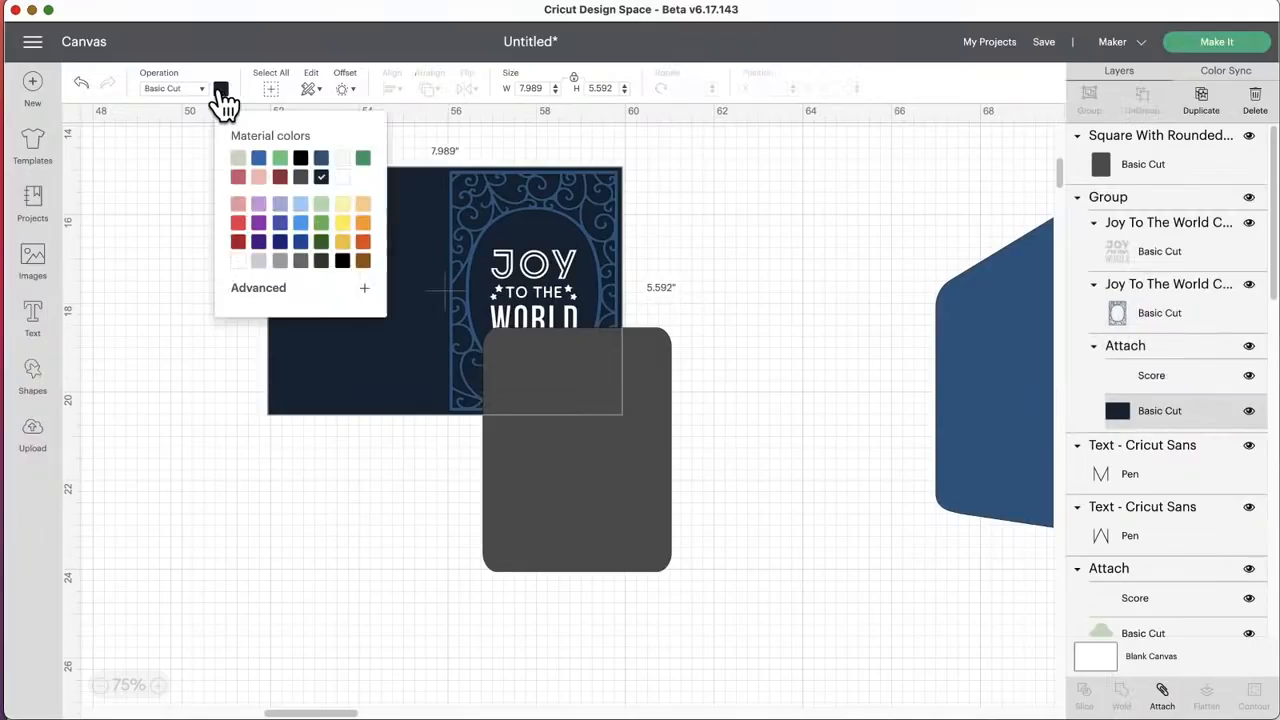
{"action": "left_click", "coordinate": [342, 205]}
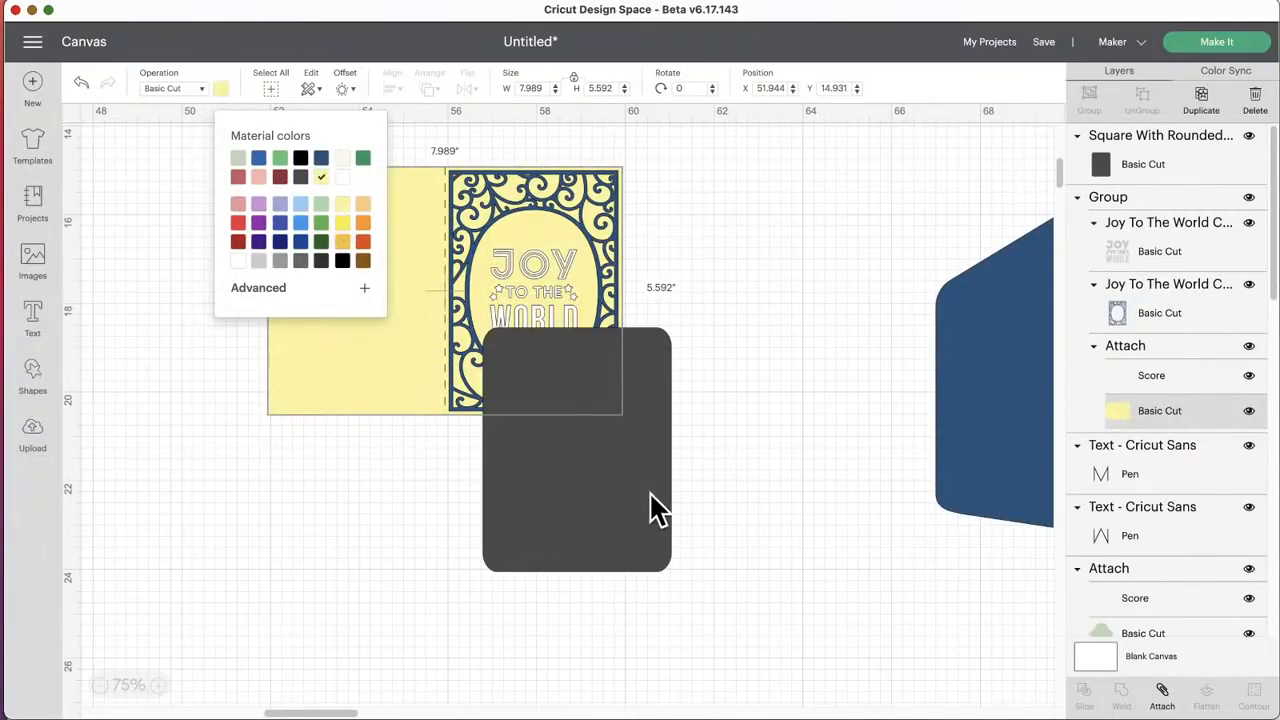
Step: Lay the gray rectangle over the card front from the score line and nudge the card until their heights line up
{"action": "left_click_drag", "start_coordinate": [649, 491], "coordinate": [615, 359]}
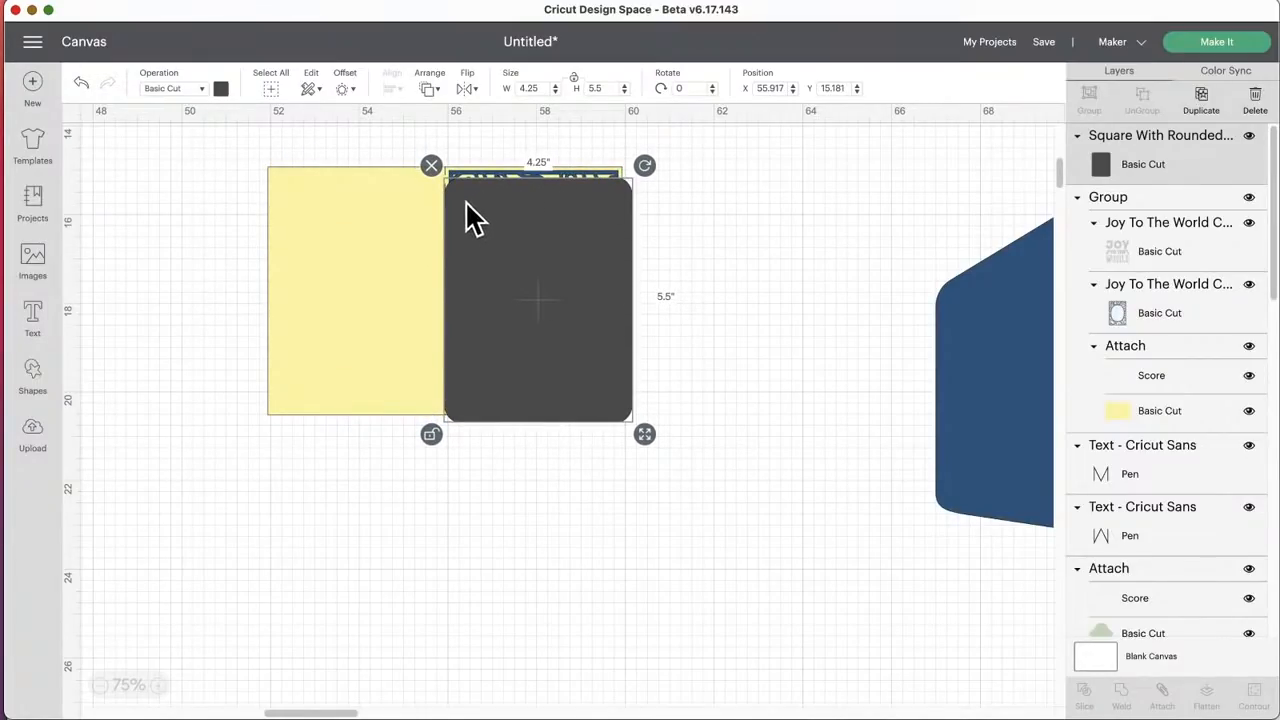
{"action": "left_click_drag", "start_coordinate": [477, 266], "coordinate": [469, 252]}
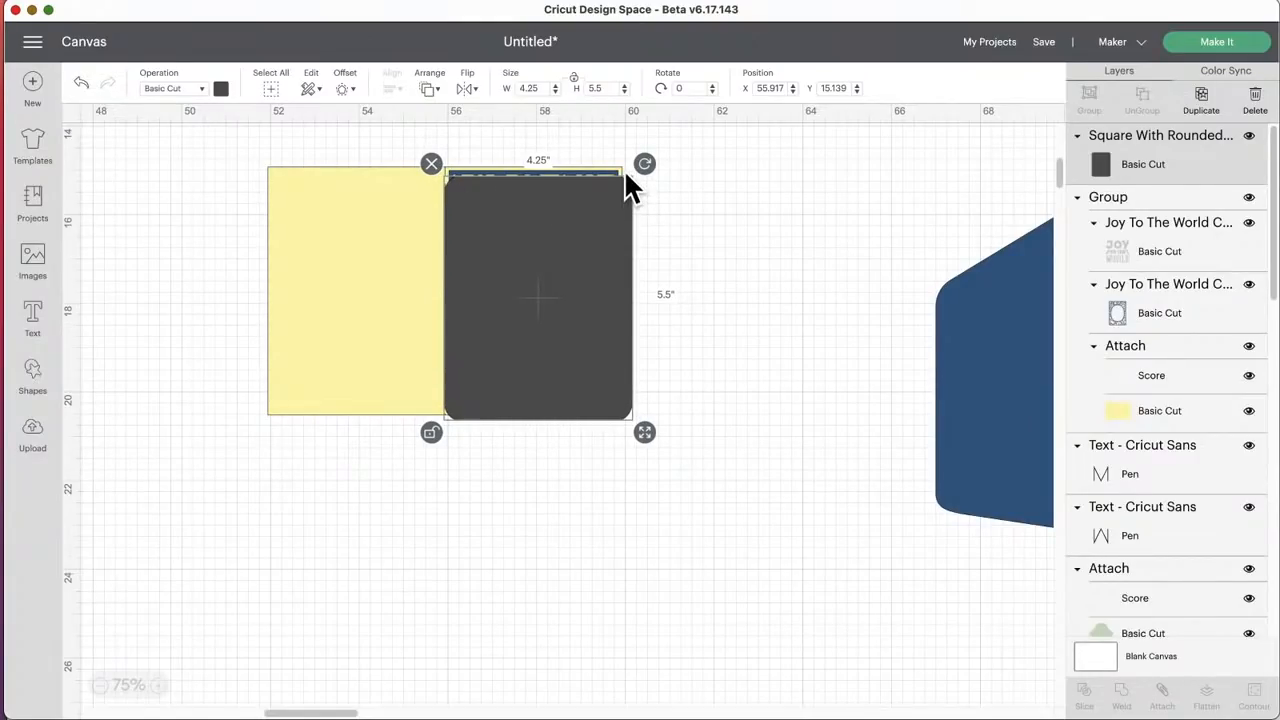
{"action": "left_click_drag", "start_coordinate": [375, 210], "coordinate": [374, 217]}
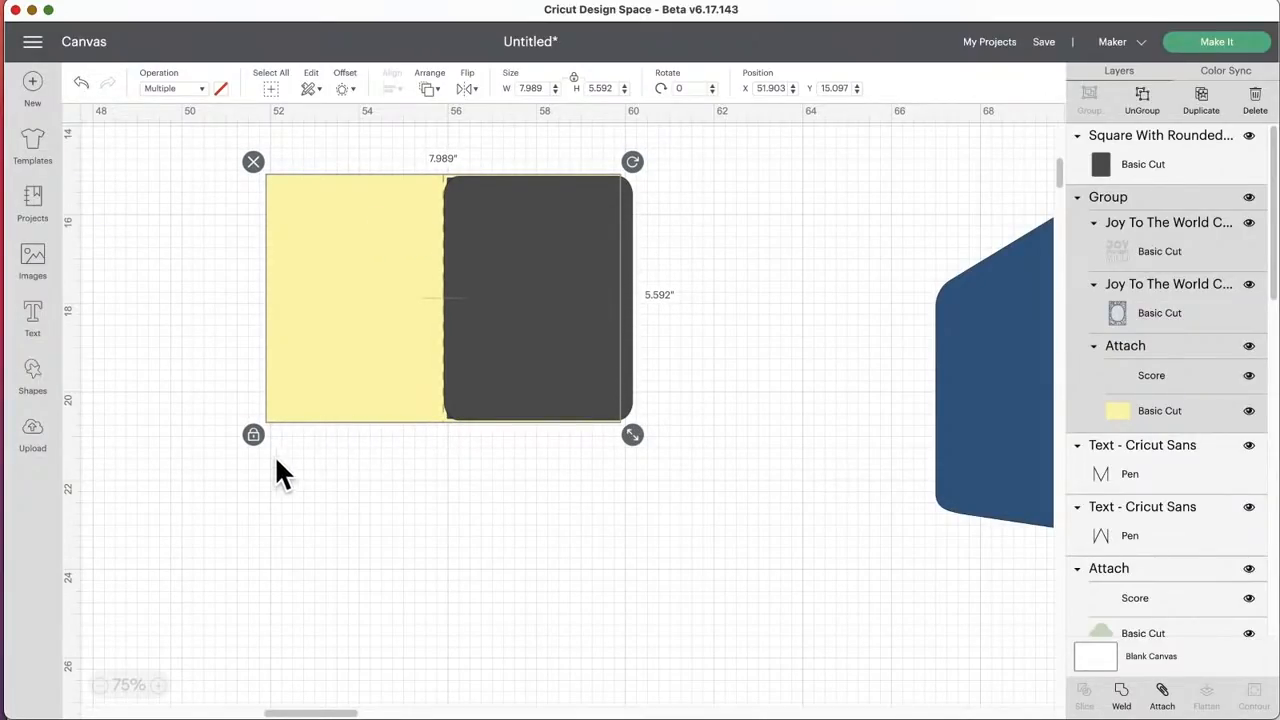
Step: Unlock the card's proportions, stretch it to about 8.32 x 5.61 inches, and shift the gray rectangle over its front half
{"action": "left_click", "coordinate": [253, 436]}
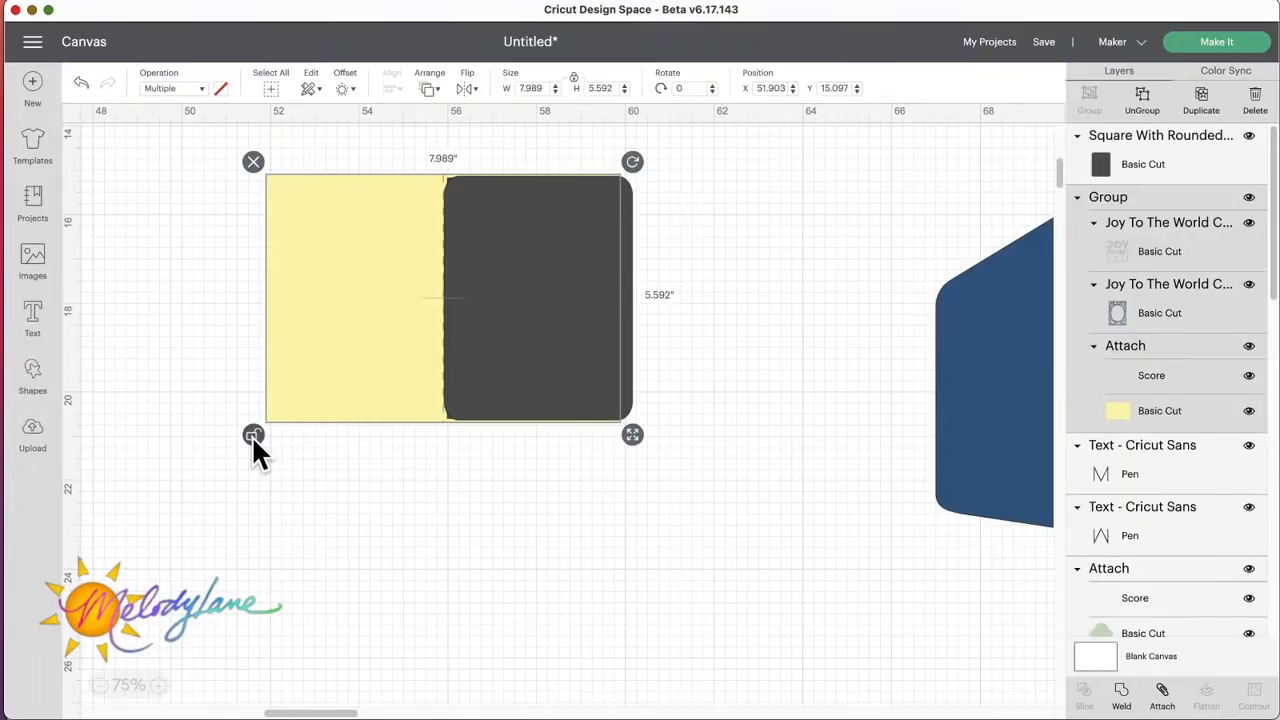
{"action": "left_click_drag", "start_coordinate": [635, 439], "coordinate": [649, 440]}
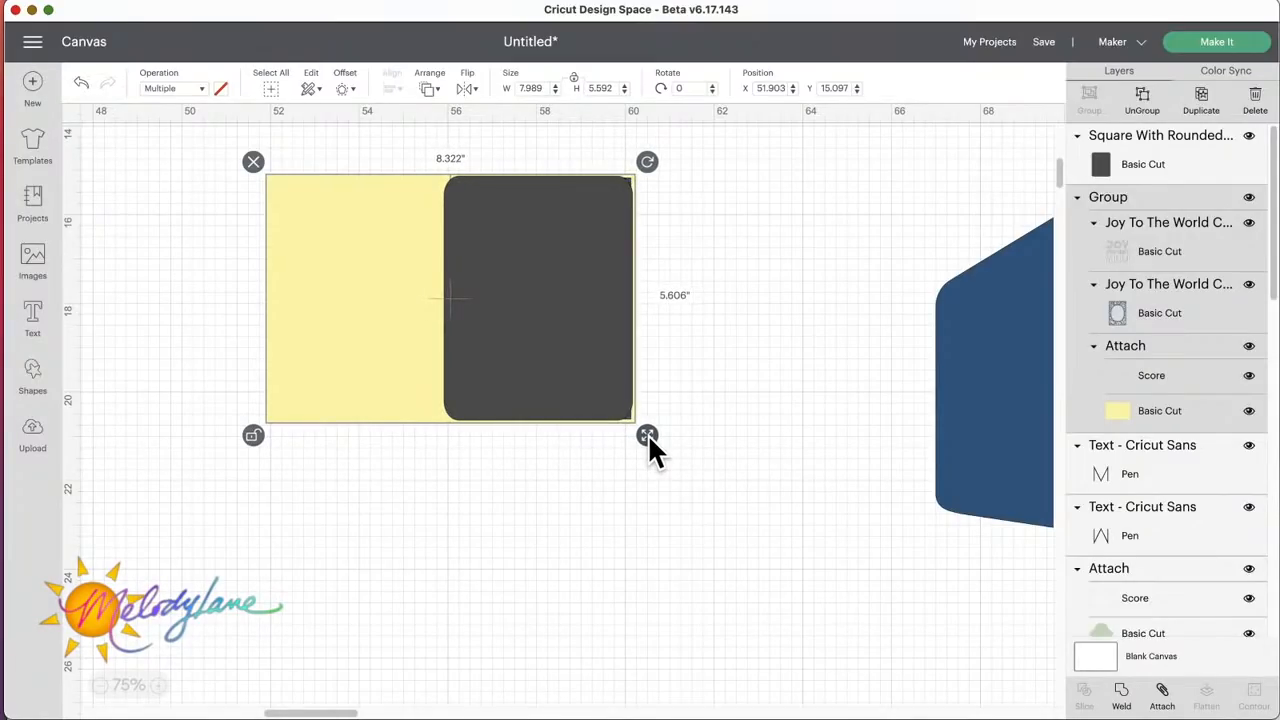
{"action": "left_click", "coordinate": [557, 352]}
{"action": "left_click_drag", "start_coordinate": [549, 337], "coordinate": [554, 337]}
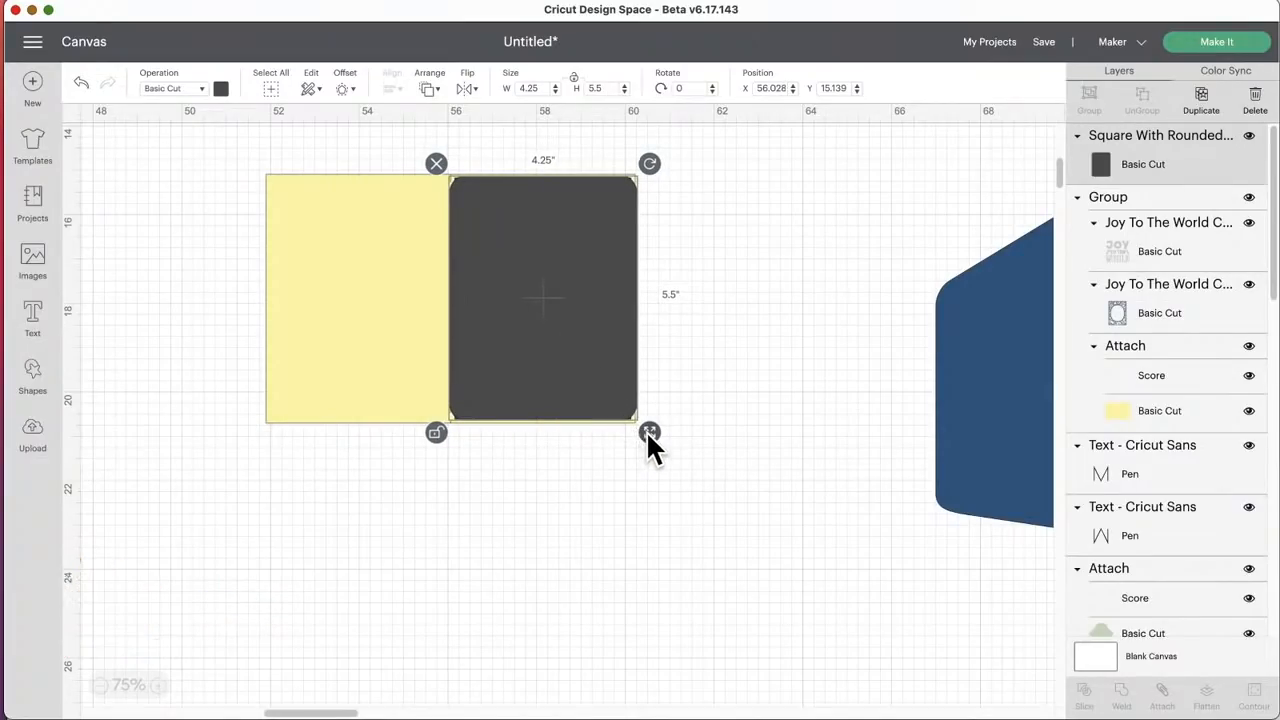
Step: Narrow the gray rectangle to about 4.19 inches wide and nudge it and the card into line at the score line
{"action": "left_click_drag", "start_coordinate": [648, 431], "coordinate": [646, 430]}
{"action": "mouse_move", "coordinate": [591, 374]}
{"action": "left_mouse_down"}
{"action": "mouse_move", "coordinate": [580, 374]}
{"action": "mouse_move", "coordinate": [590, 380]}
{"action": "left_mouse_up"}
{"action": "left_click", "coordinate": [365, 321]}
{"action": "left_click_drag", "start_coordinate": [509, 325], "coordinate": [535, 326]}
{"action": "left_click", "coordinate": [348, 307], "text": "shift"}
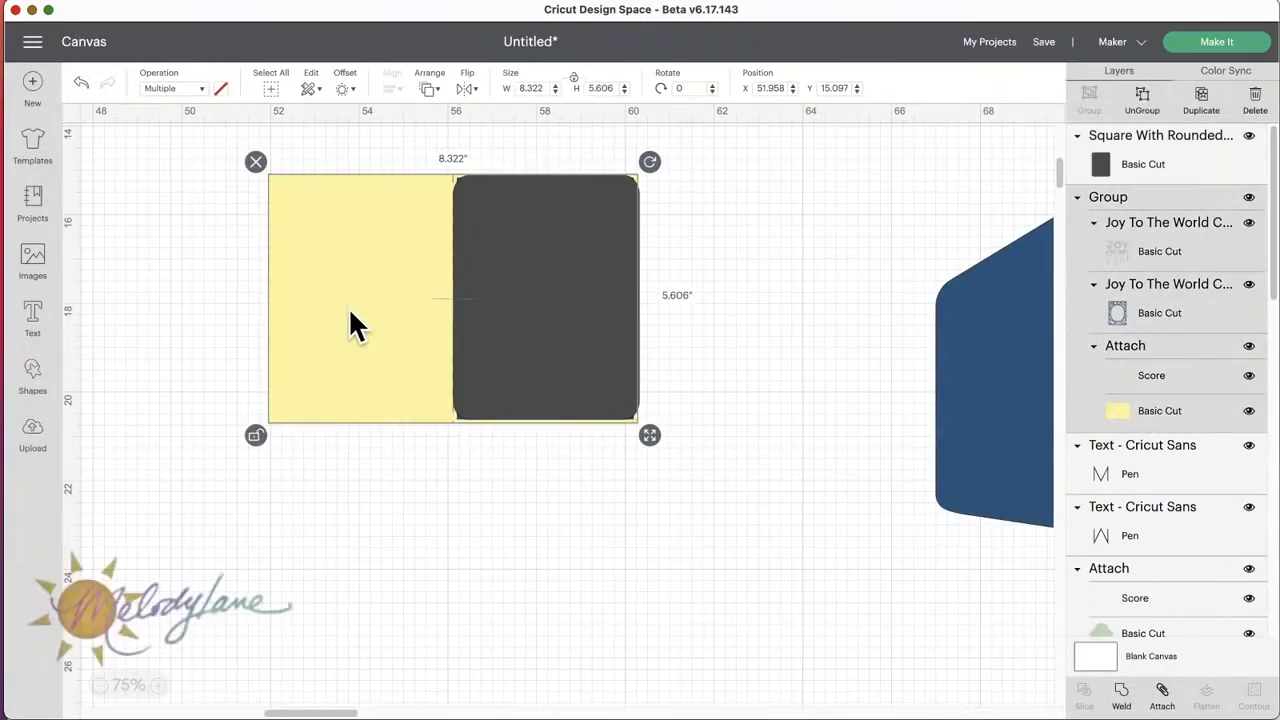
Step: Stretch the card to about 8.39 x 5.62 inches and move the gray rectangle off to the right of it
{"action": "left_click_drag", "start_coordinate": [651, 438], "coordinate": [653, 437]}
{"action": "left_click_drag", "start_coordinate": [393, 375], "coordinate": [392, 375]}
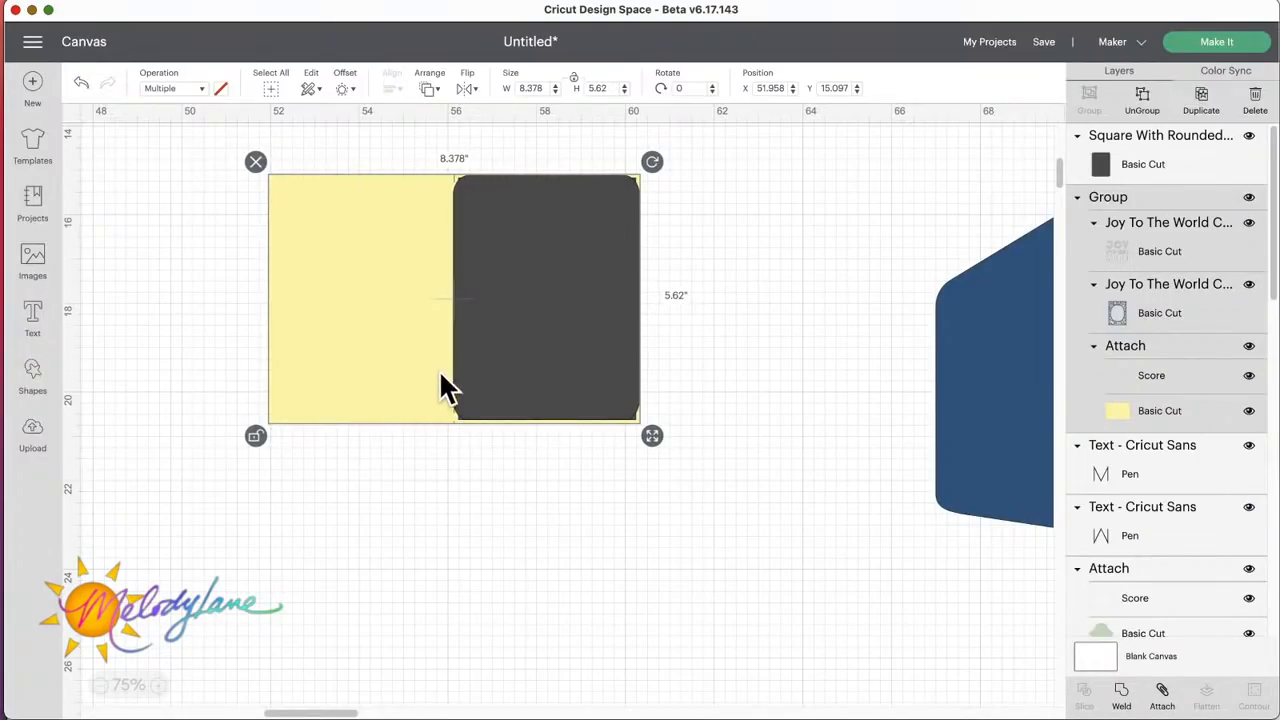
{"action": "left_click_drag", "start_coordinate": [656, 433], "coordinate": [656, 432]}
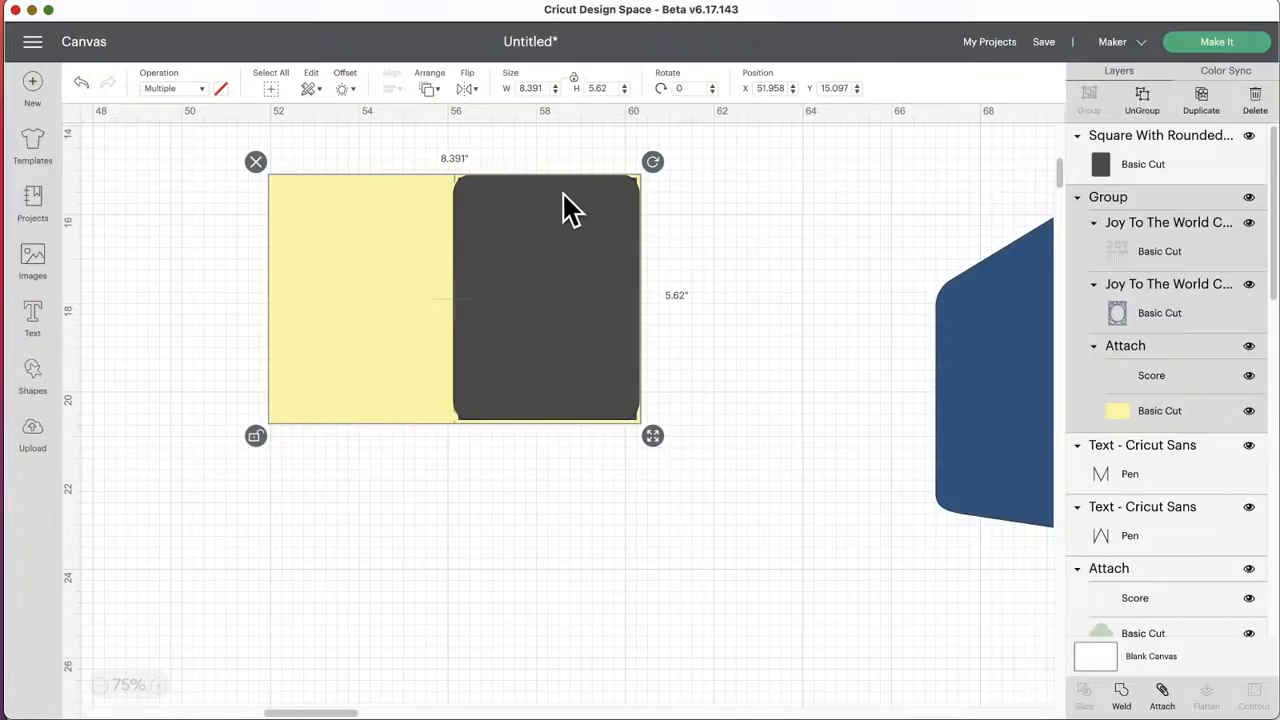
{"action": "left_click", "coordinate": [543, 256]}
{"action": "left_click_drag", "start_coordinate": [541, 242], "coordinate": [791, 294]}
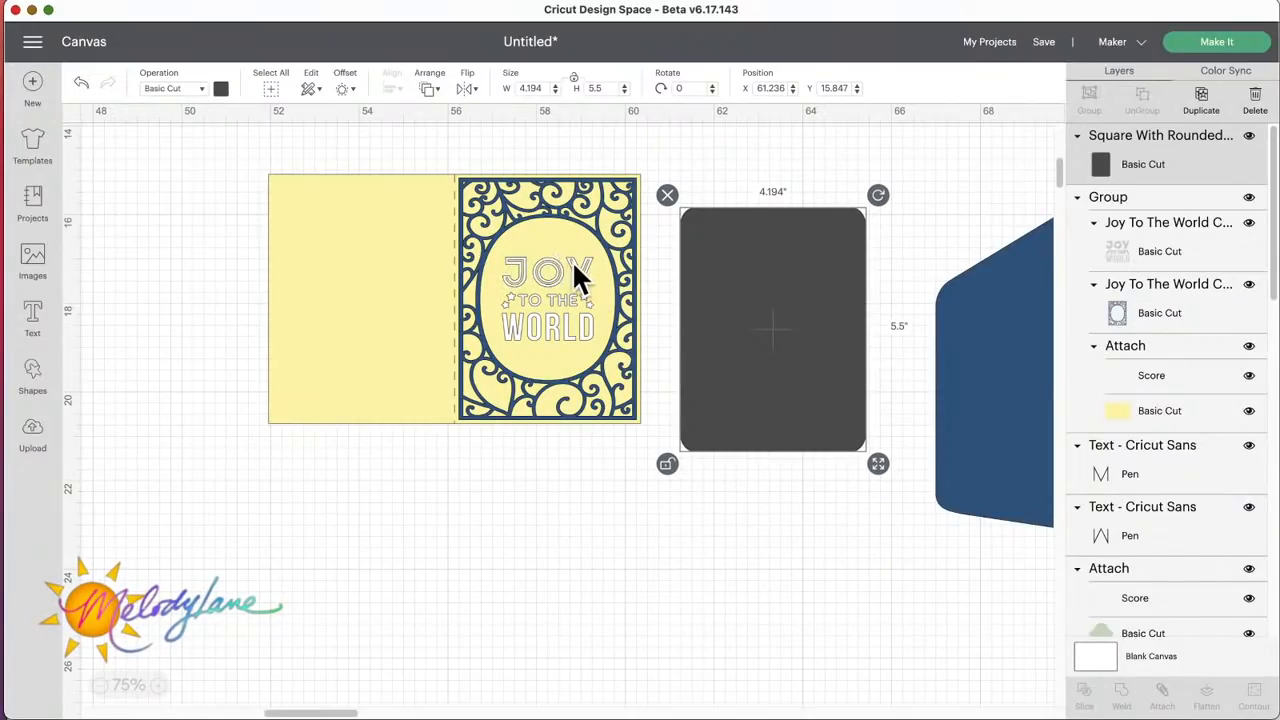
Step: Ungroup the Joy To The World card and pull its lettering out below the card, resized to about 1.9 x 1.86 inches
{"action": "left_click", "coordinate": [552, 317]}
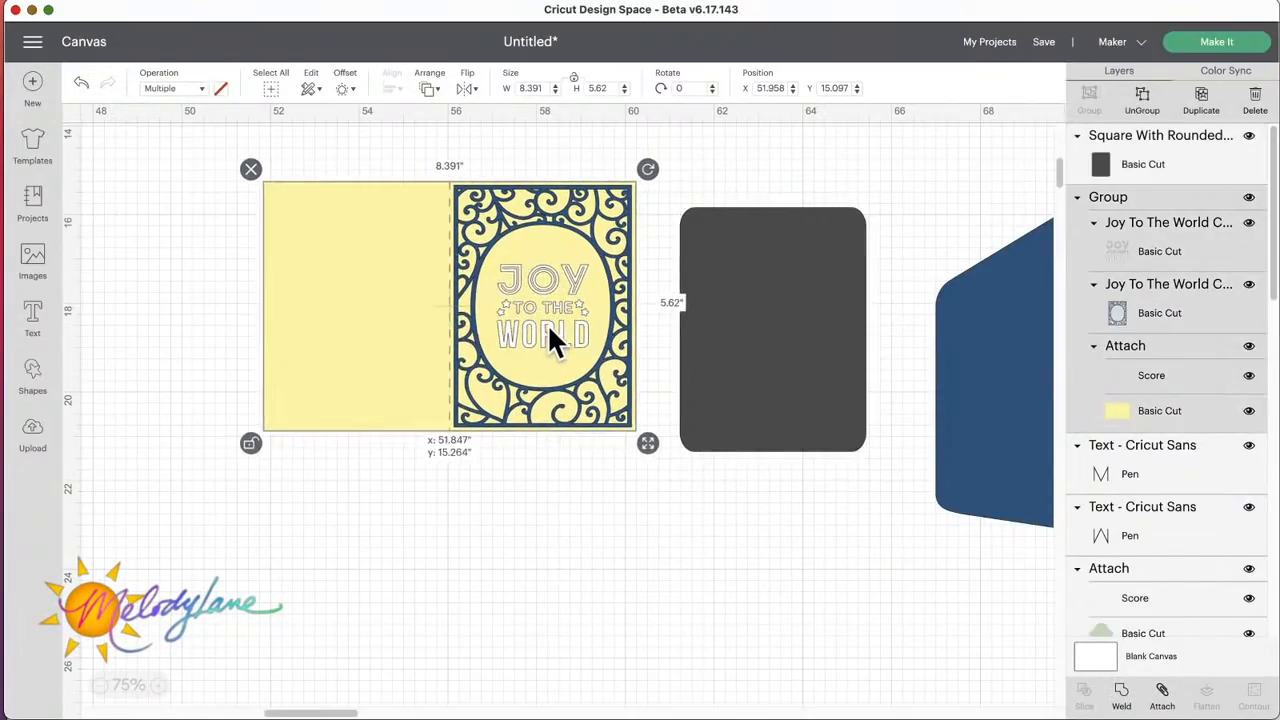
{"action": "left_click_drag", "start_coordinate": [547, 324], "coordinate": [549, 343]}
{"action": "left_click", "coordinate": [1142, 100]}
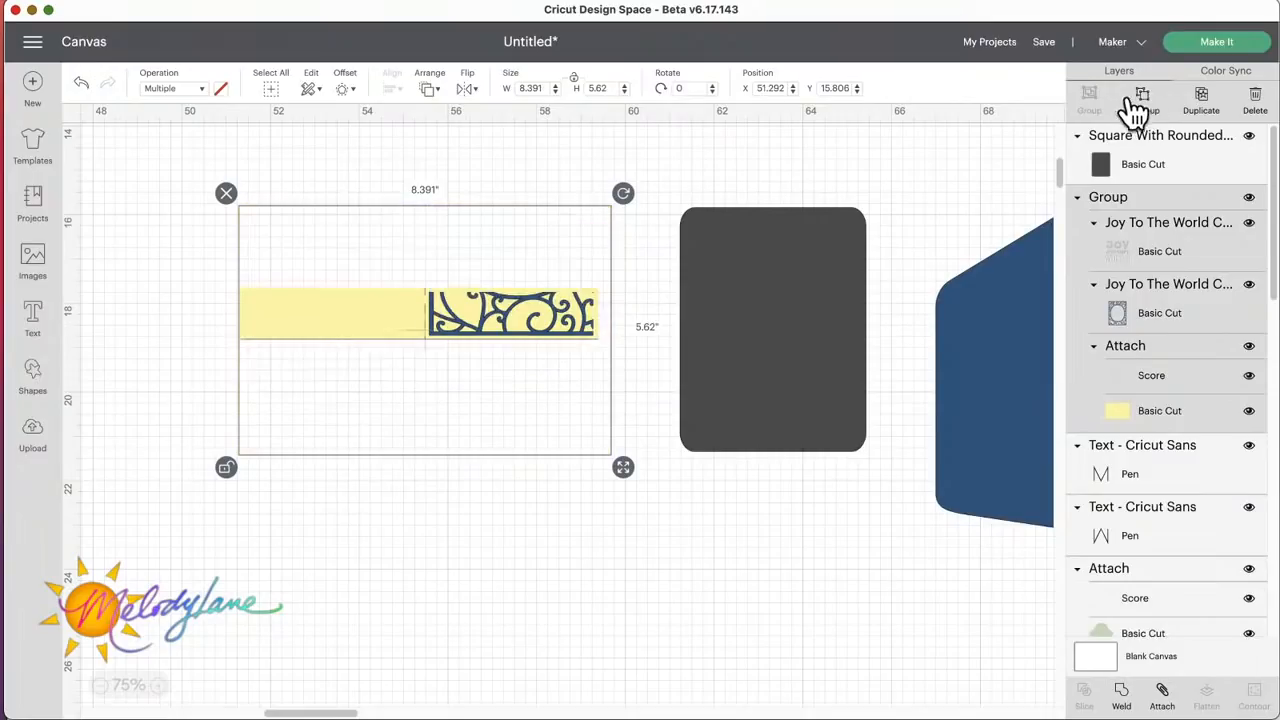
{"action": "mouse_move", "coordinate": [507, 302]}
{"action": "left_mouse_down"}
{"action": "mouse_move", "coordinate": [479, 321]}
{"action": "mouse_move", "coordinate": [500, 291]}
{"action": "left_mouse_up"}
{"action": "left_click", "coordinate": [451, 380]}
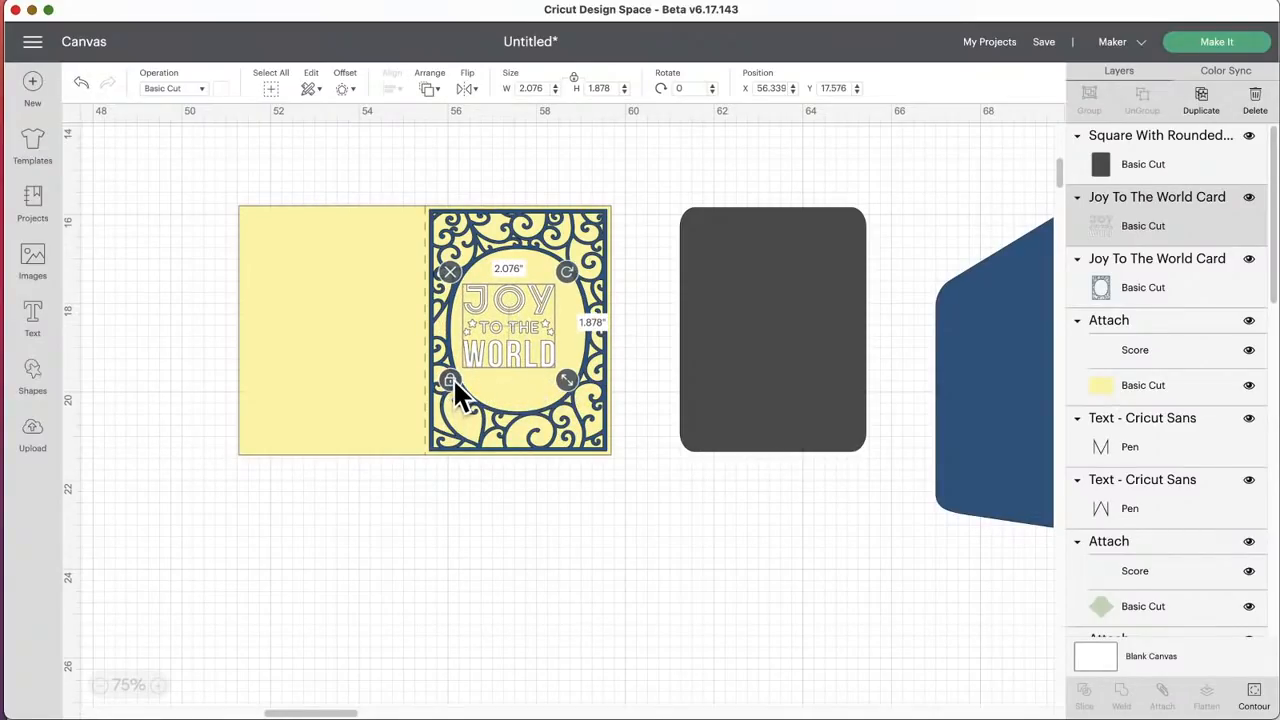
{"action": "left_click_drag", "start_coordinate": [565, 384], "coordinate": [607, 572]}
Step: Nudge the blue lace frame on the card front and place the Joy To The World lettering back inside its oval
{"action": "right_click", "coordinate": [530, 337]}
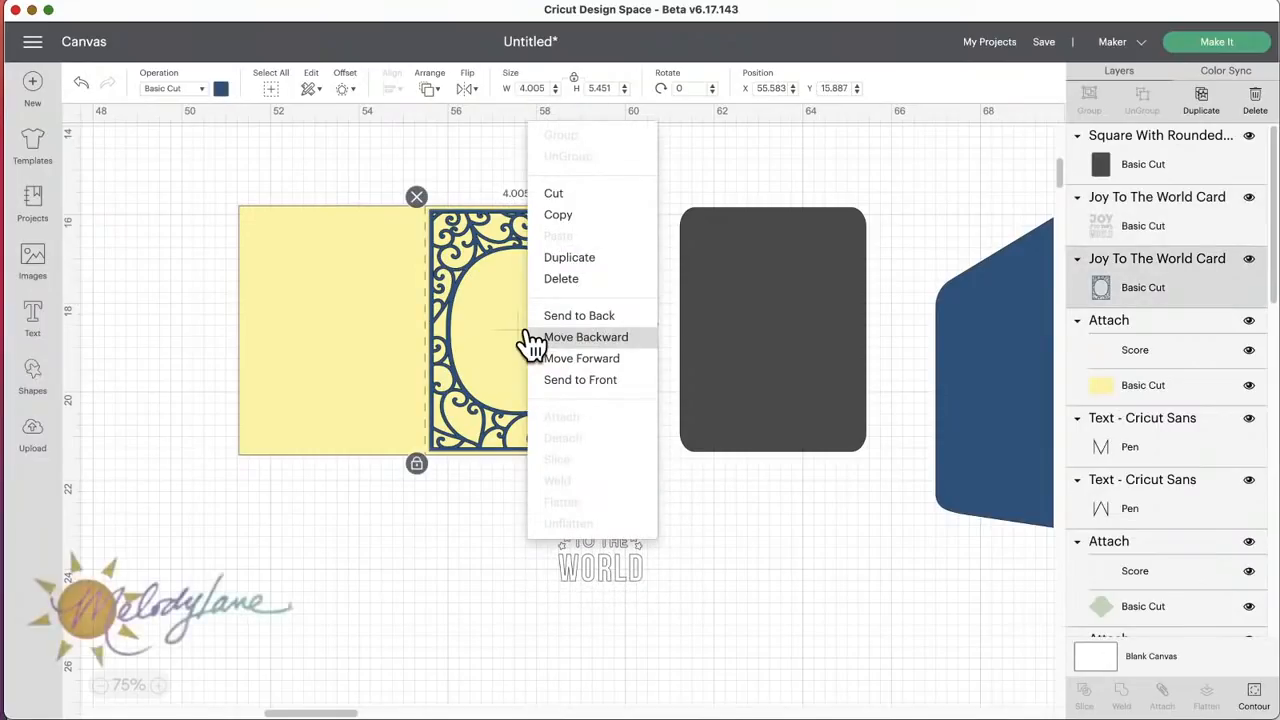
{"action": "right_click", "coordinate": [436, 335]}
{"action": "right_click", "coordinate": [270, 328]}
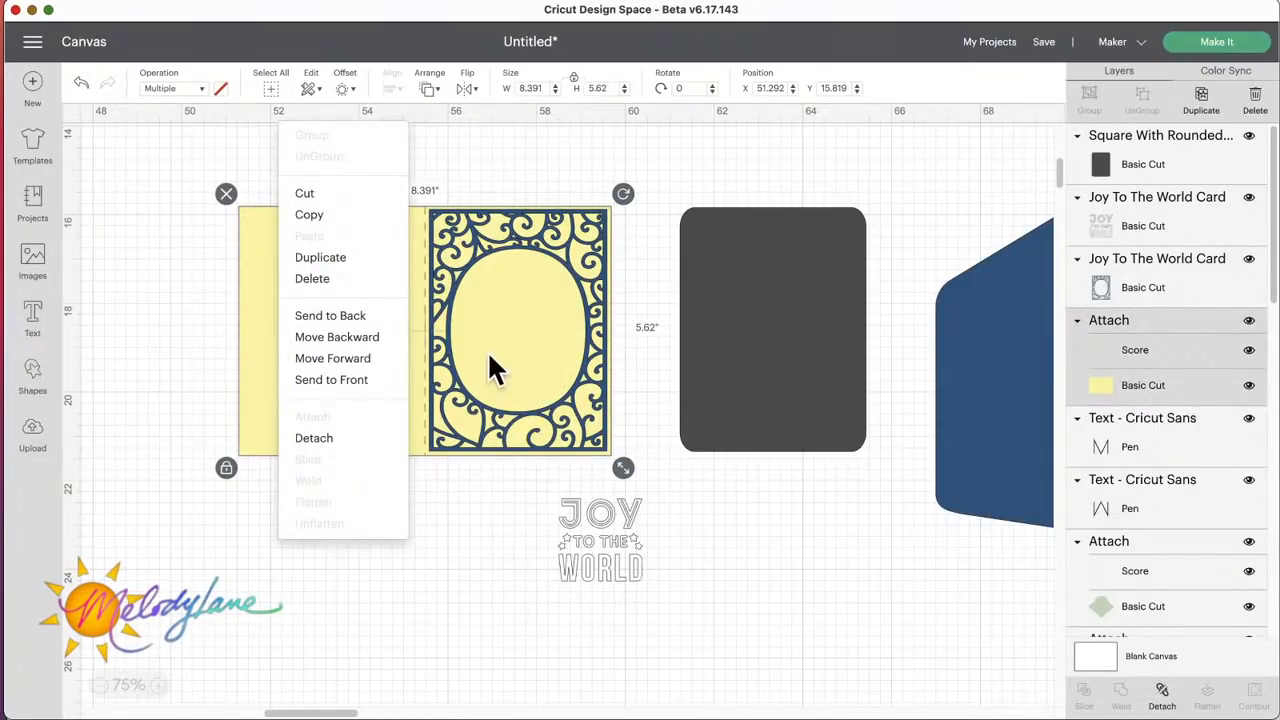
{"action": "mouse_move", "coordinate": [564, 236]}
{"action": "left_mouse_down"}
{"action": "mouse_move", "coordinate": [568, 274]}
{"action": "mouse_move", "coordinate": [561, 224]}
{"action": "left_mouse_up"}
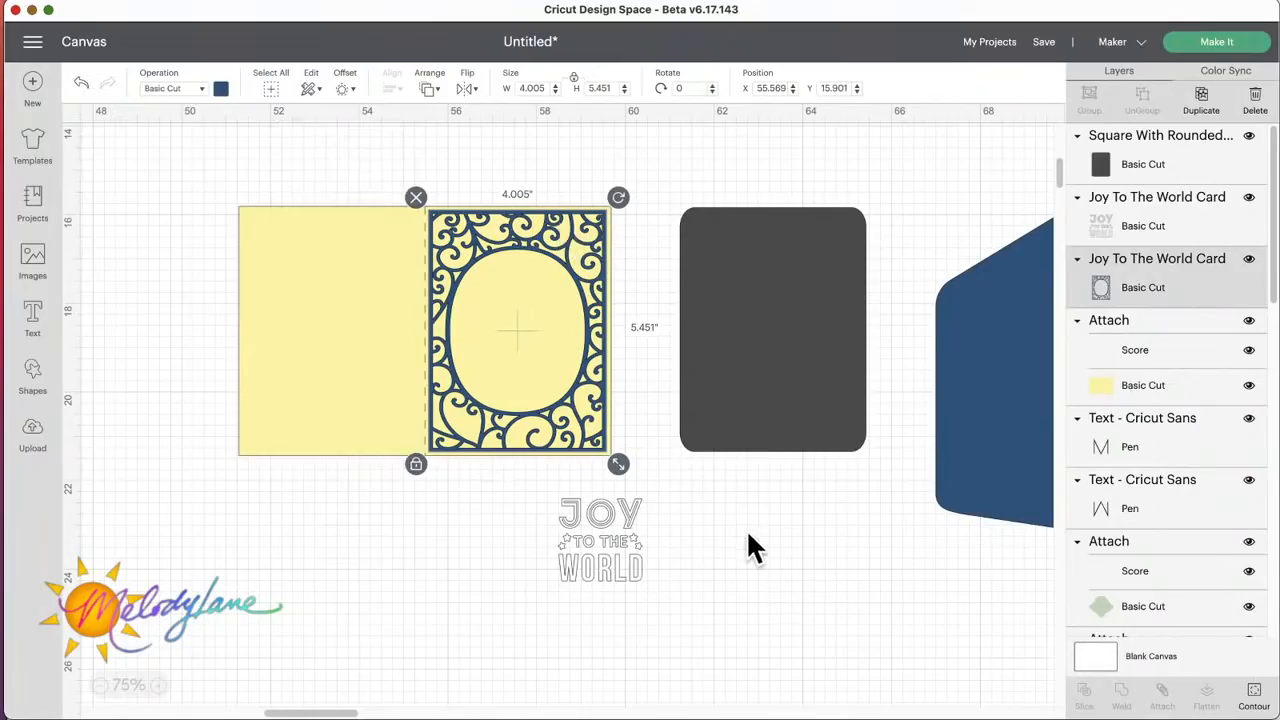
{"action": "left_click_drag", "start_coordinate": [606, 542], "coordinate": [528, 340]}
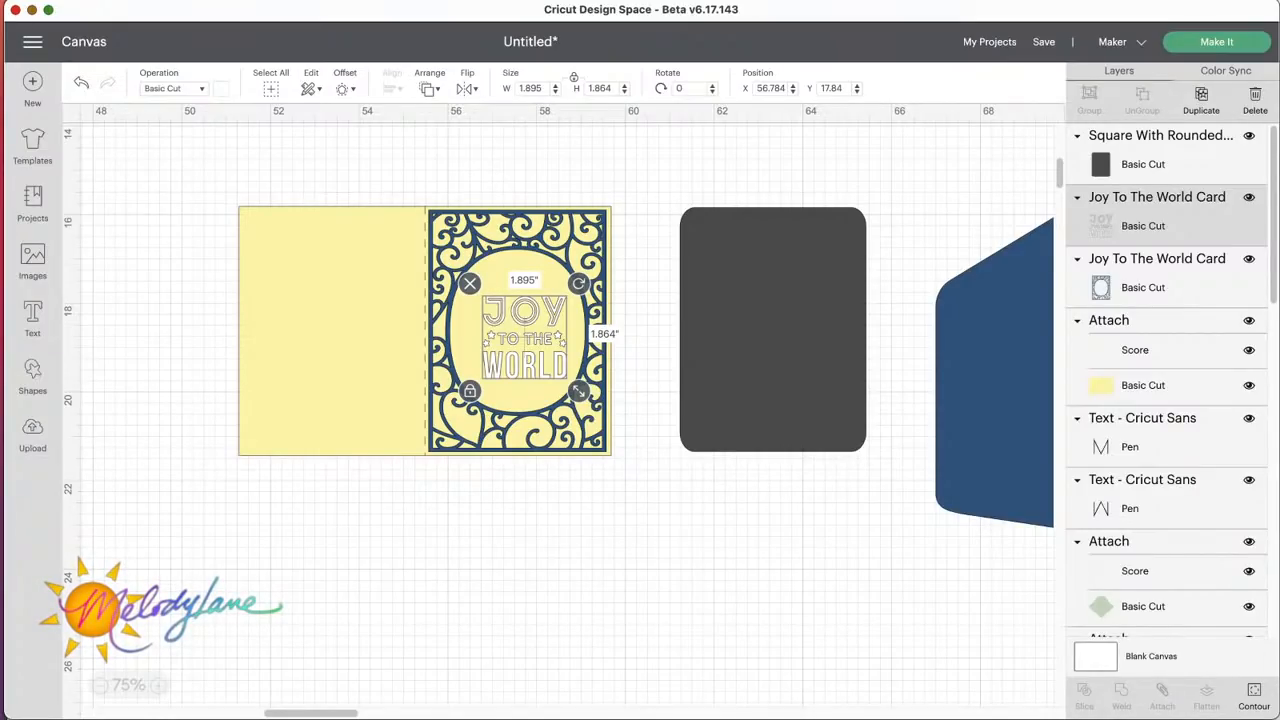
{"action": "left_click_drag", "start_coordinate": [797, 360], "coordinate": [797, 398]}
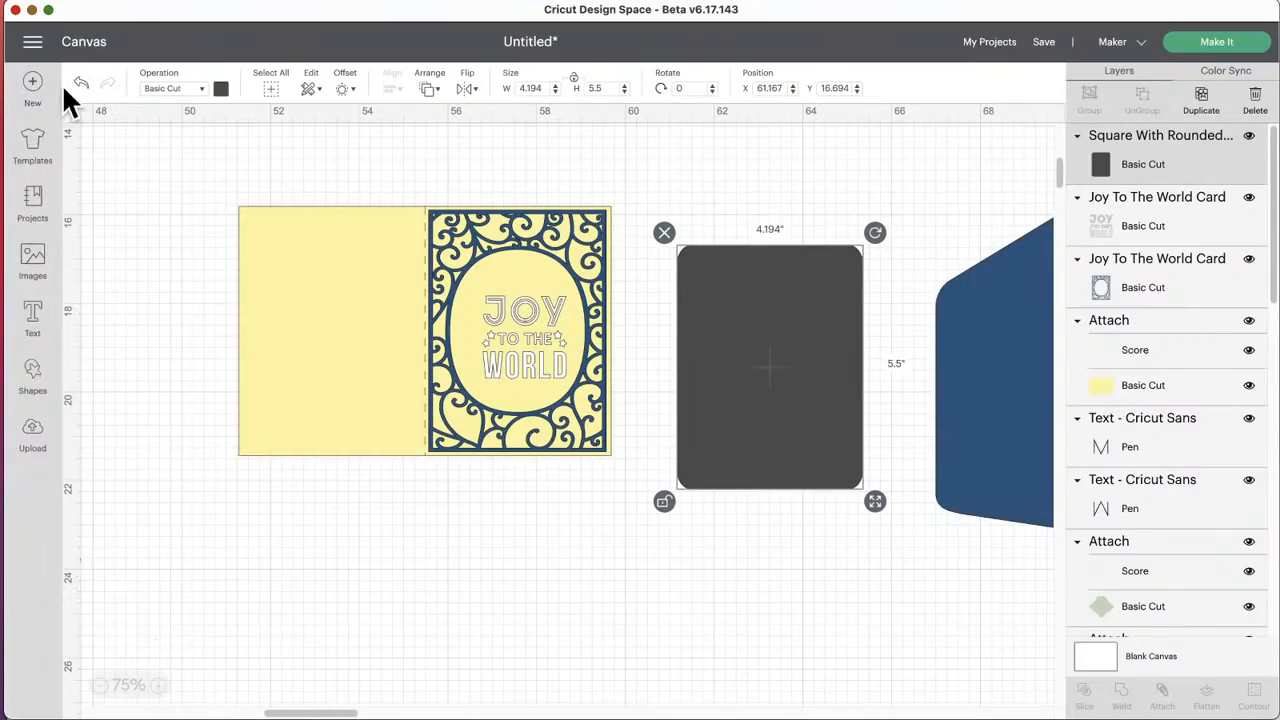
Step: Start a new project, discarding the current canvas, and add a rounded-corner square positioned at about X 3.15, Y 1.42
{"action": "left_click", "coordinate": [32, 84]}
{"action": "left_click", "coordinate": [680, 74]}
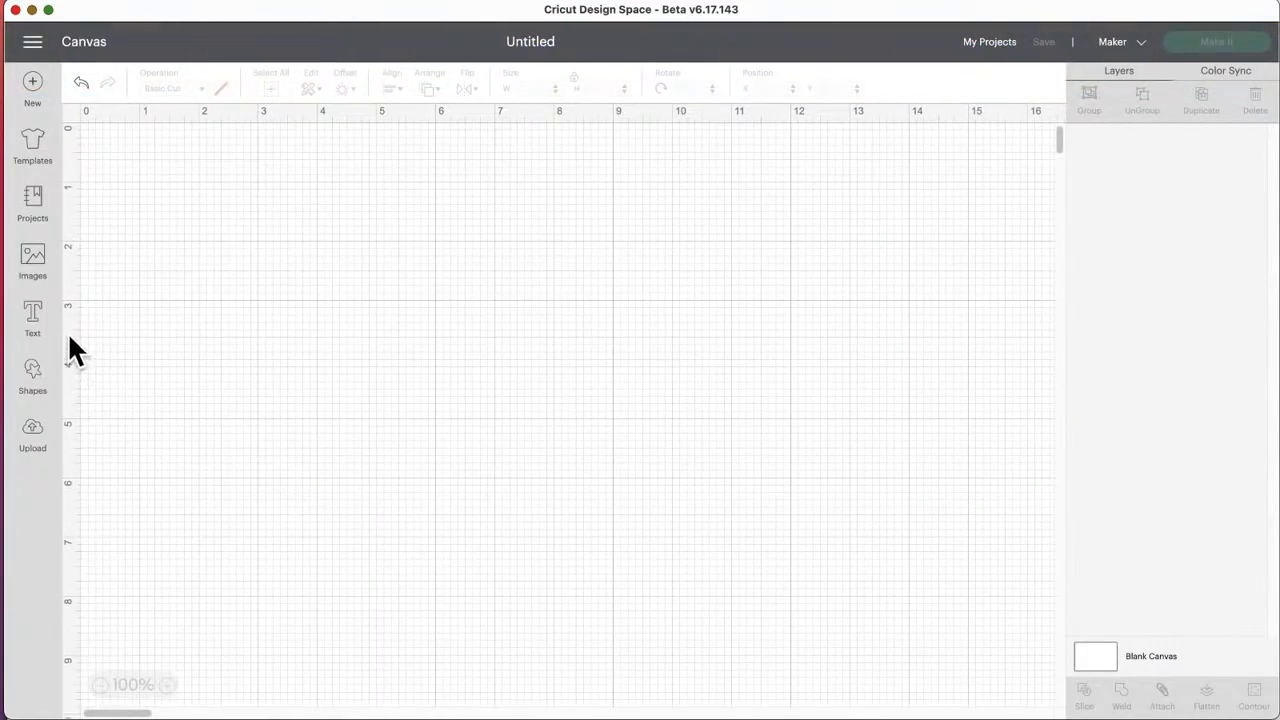
{"action": "left_click", "coordinate": [33, 372]}
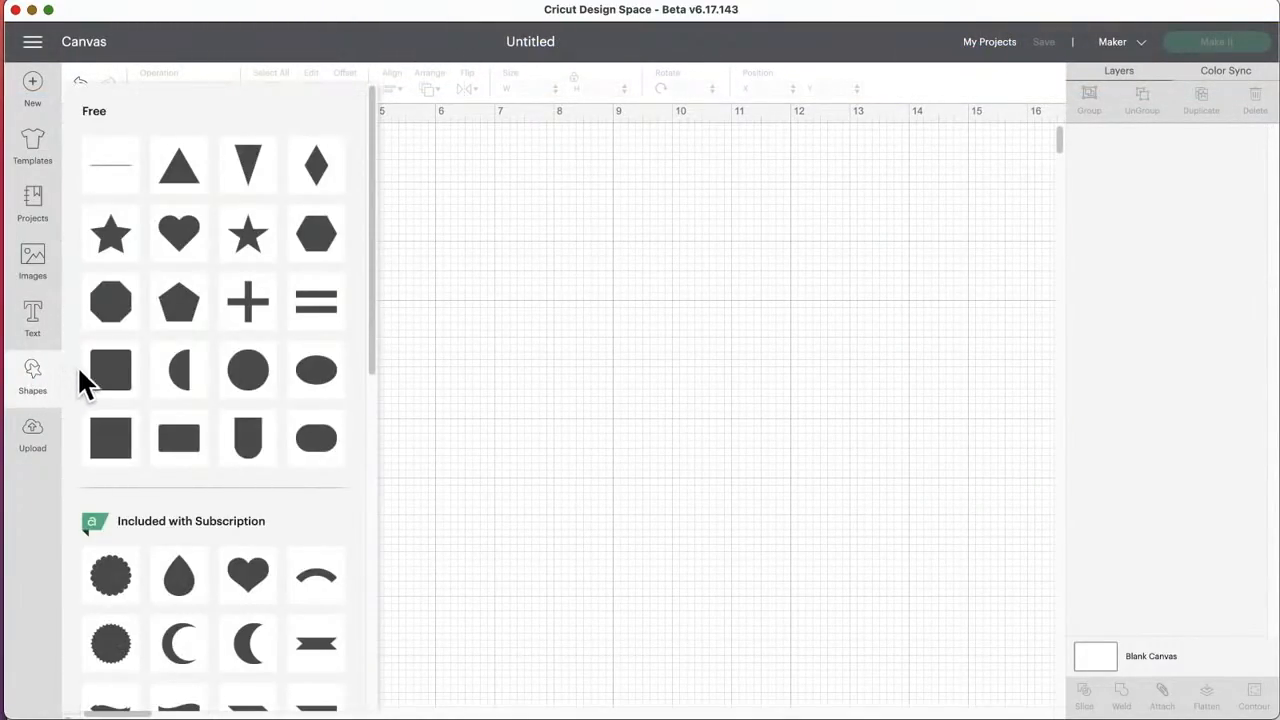
{"action": "left_click", "coordinate": [118, 378]}
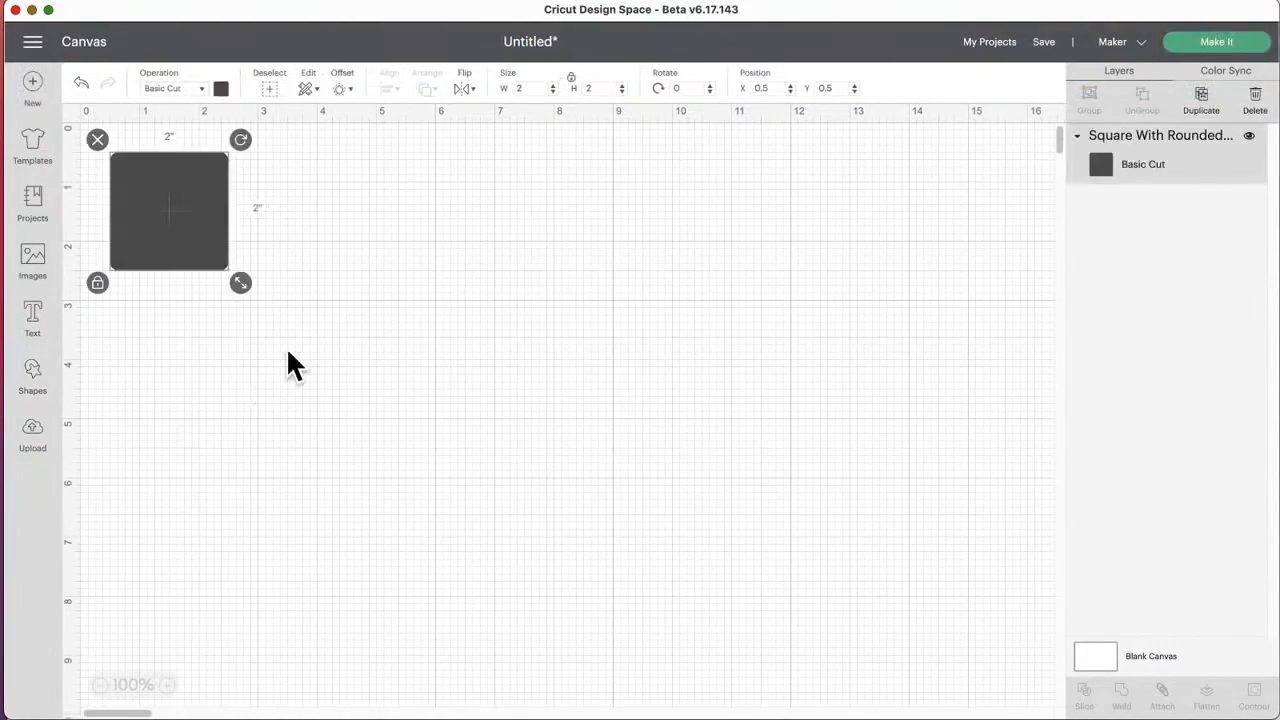
{"action": "left_click_drag", "start_coordinate": [220, 198], "coordinate": [383, 283]}
Step: Change the rounded square's color to the off-white material color
{"action": "left_click", "coordinate": [221, 89]}
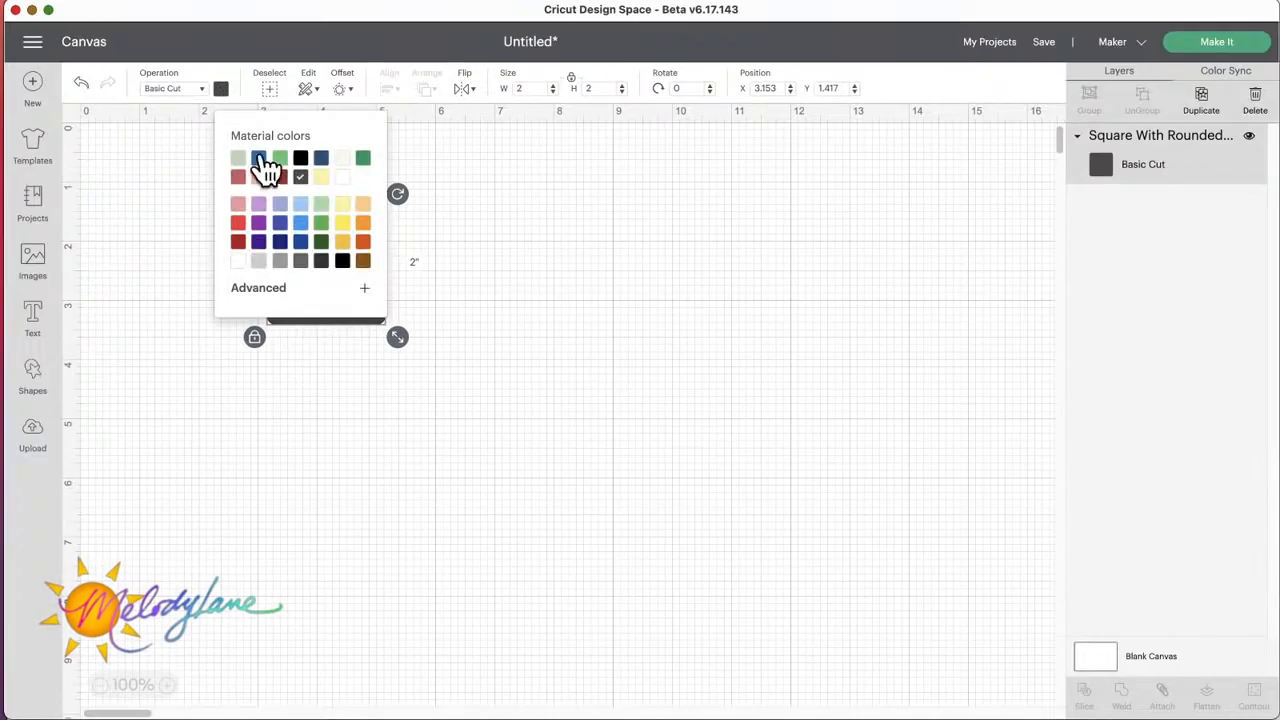
{"action": "left_click", "coordinate": [343, 163]}
{"action": "left_click", "coordinate": [494, 298]}
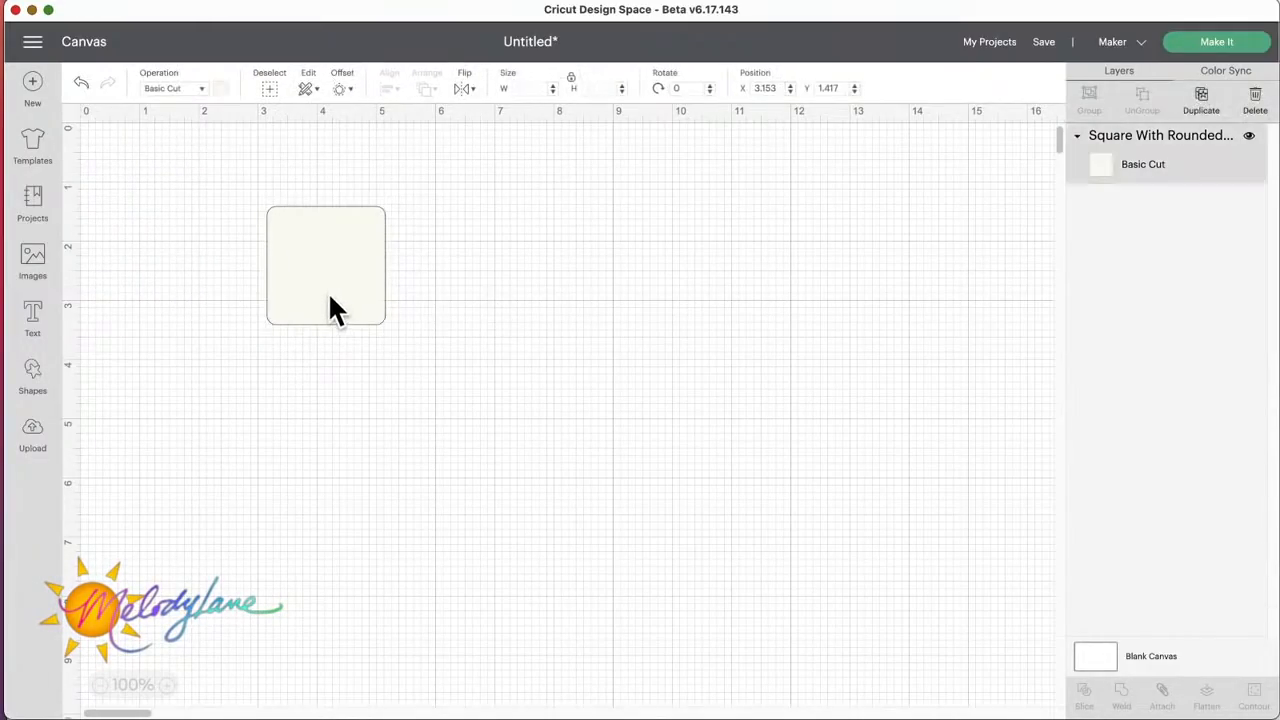
Step: Unlock the rounded square's proportions and set its width to 4.25 inches
{"action": "left_click", "coordinate": [334, 309]}
{"action": "left_click", "coordinate": [259, 337]}
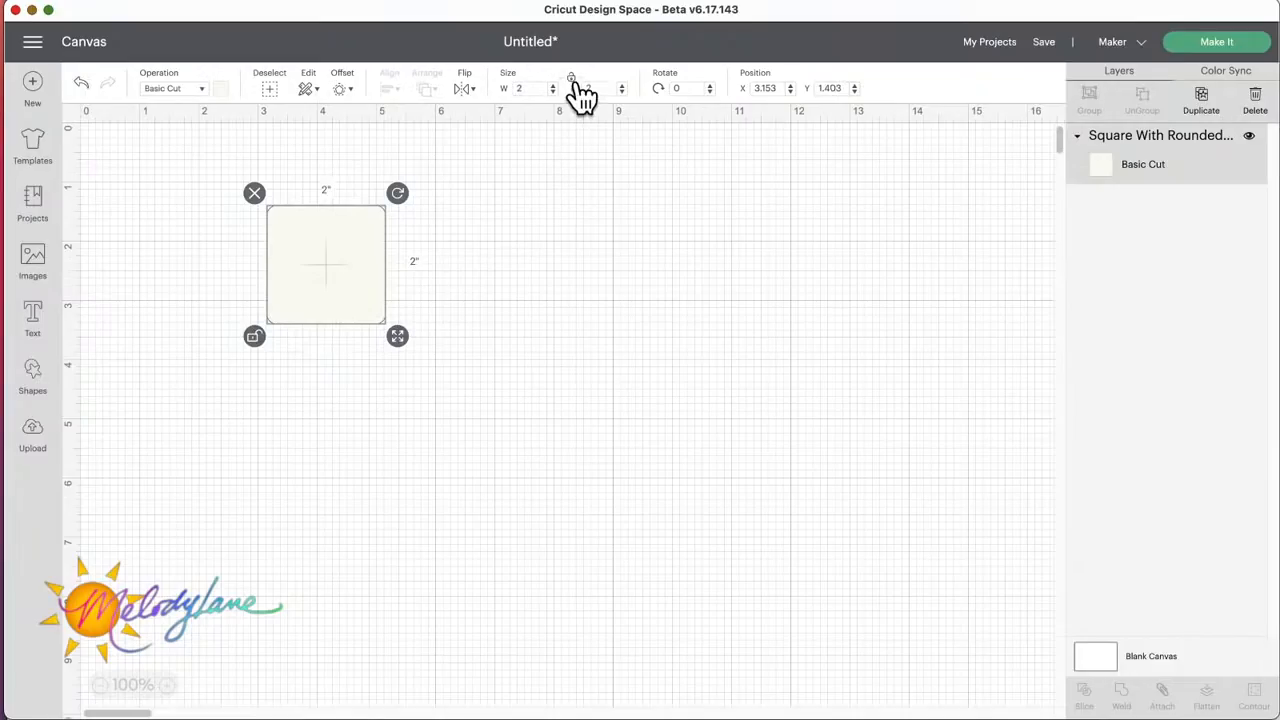
{"action": "left_click", "coordinate": [529, 88]}
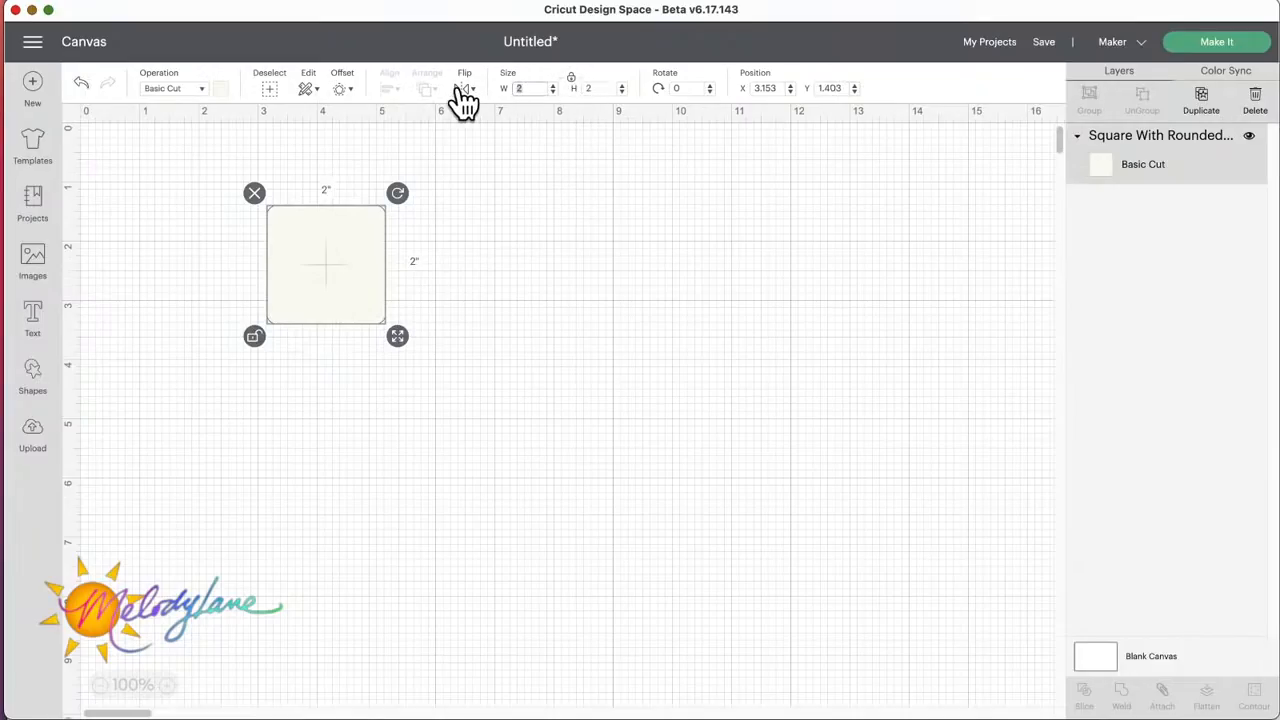
{"action": "type", "text": "4."}
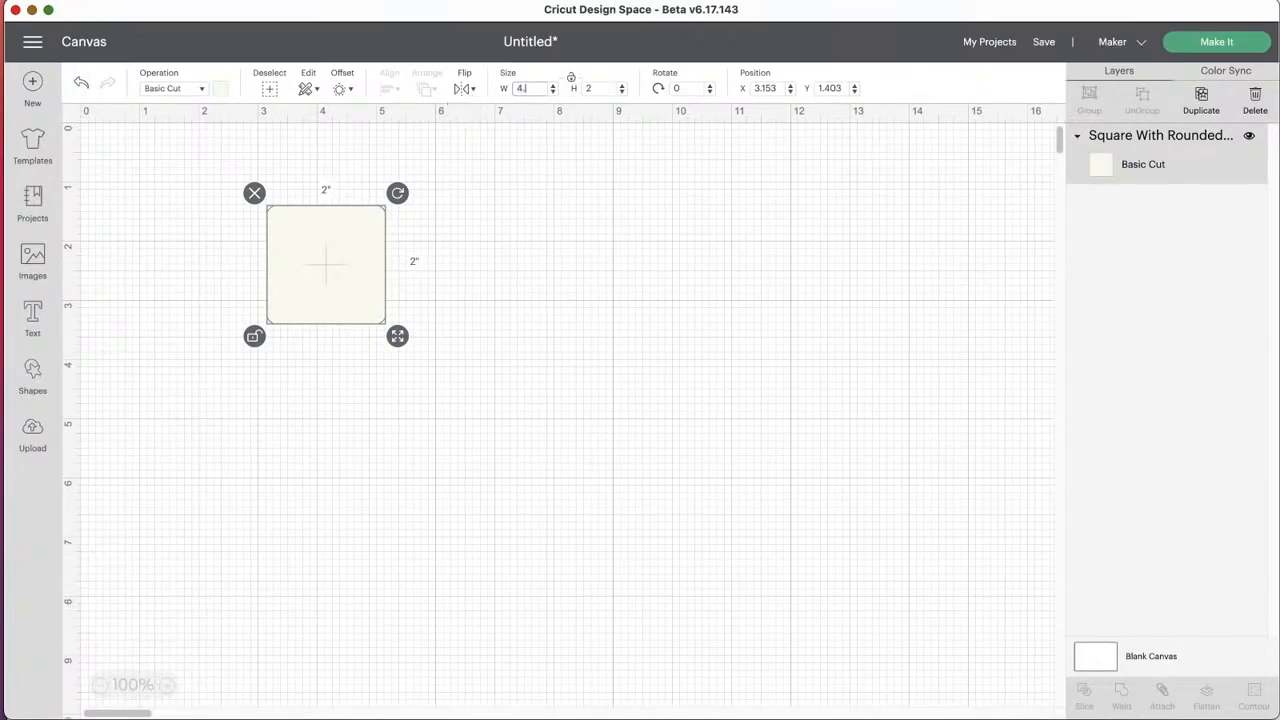
{"action": "type", "text": "25"}
Step: Set the rounded shape's height to 5.5 inches and rotate it 90 degrees into landscape orientation
{"action": "left_click", "coordinate": [582, 88]}
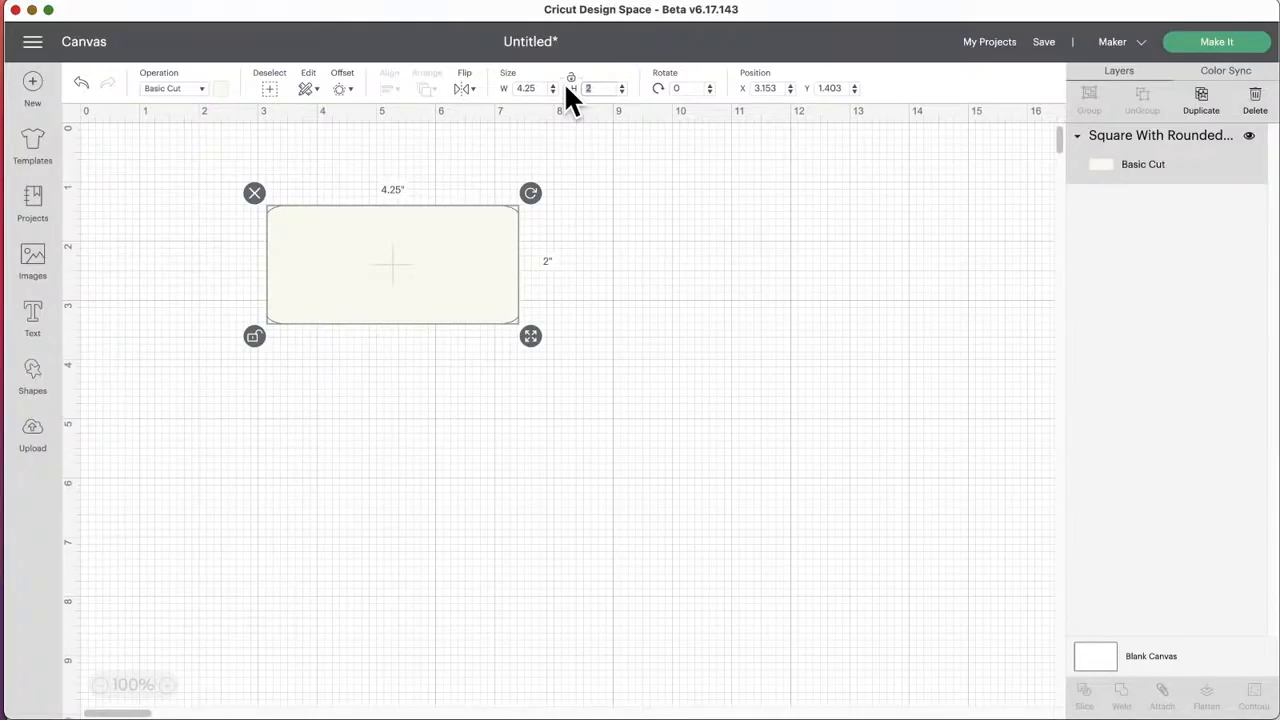
{"action": "key", "text": "Return"}
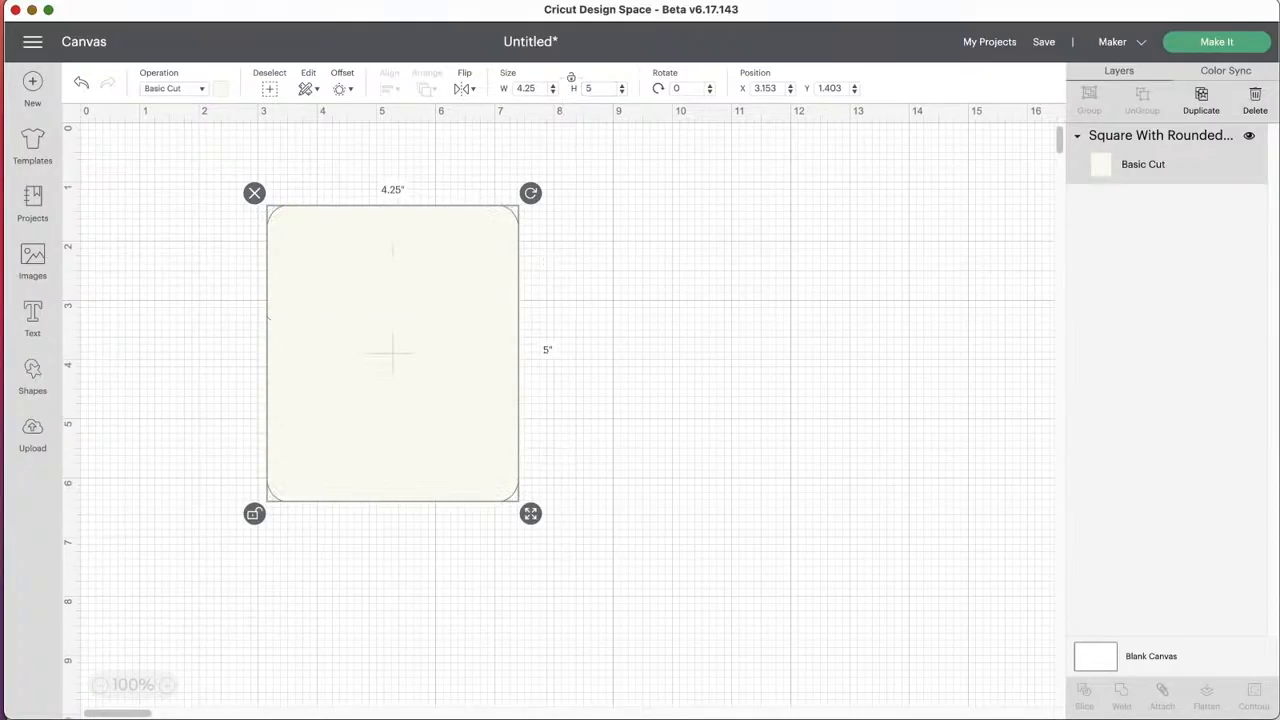
{"action": "left_click", "coordinate": [610, 262]}
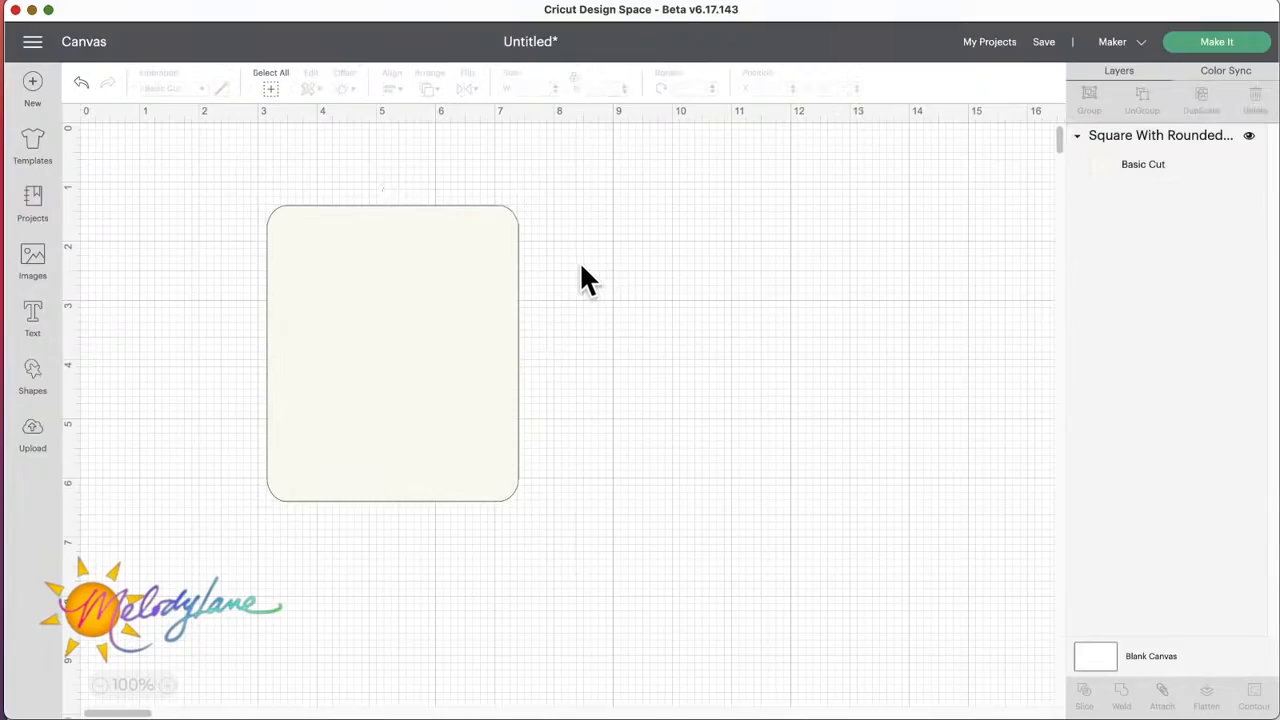
{"action": "left_click", "coordinate": [458, 266]}
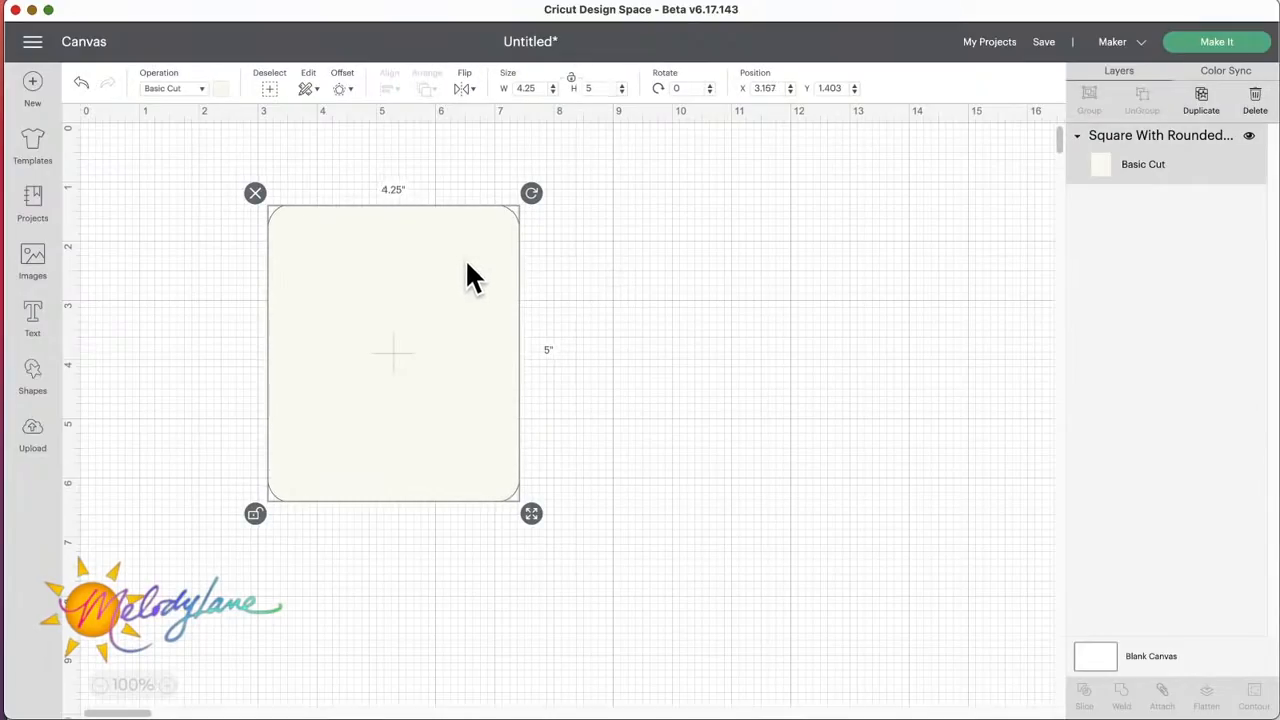
{"action": "left_click", "coordinate": [604, 88]}
{"action": "type", "text": ".5"}
{"action": "key", "text": "Return"}
{"action": "left_click_drag", "start_coordinate": [441, 263], "coordinate": [439, 263]}
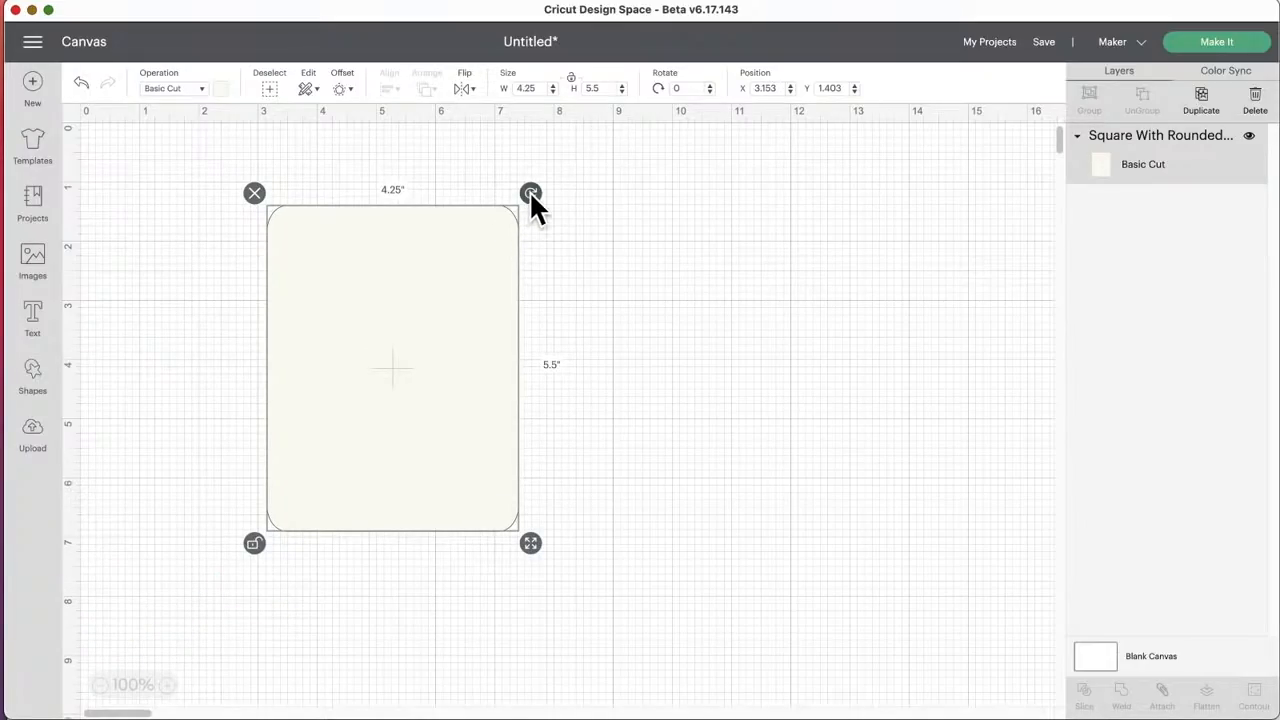
{"action": "left_click_drag", "start_coordinate": [538, 195], "coordinate": [686, 560]}
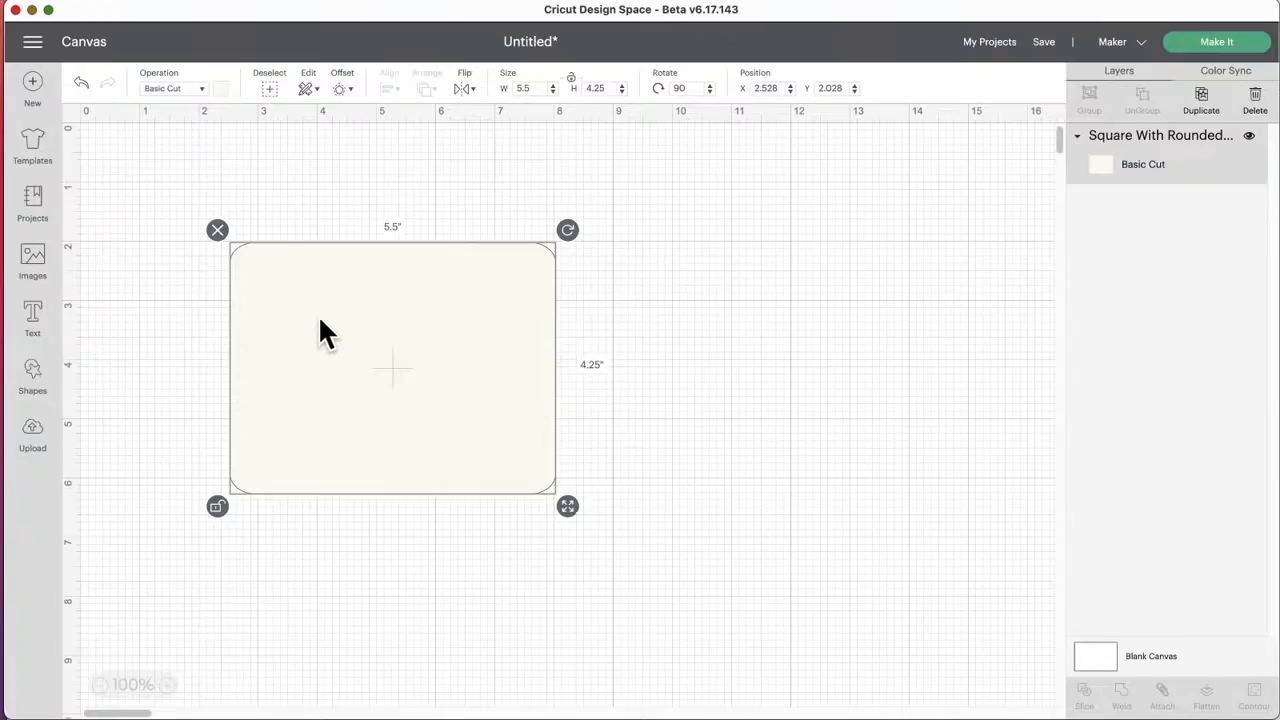
Step: Add the text "to address" in Cricut Sans and move it onto the off-white rounded rectangle
{"action": "left_click", "coordinate": [38, 318]}
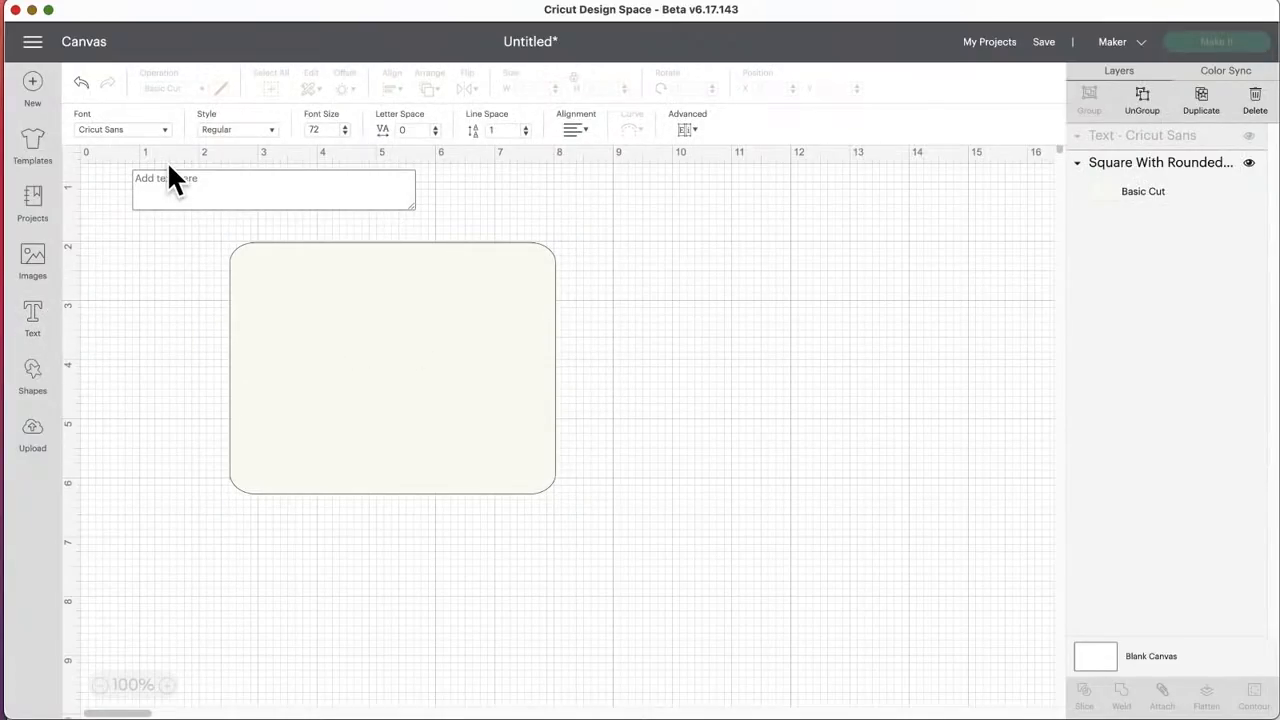
{"action": "type", "text": "M"}
{"action": "key", "text": "BackSpace"}
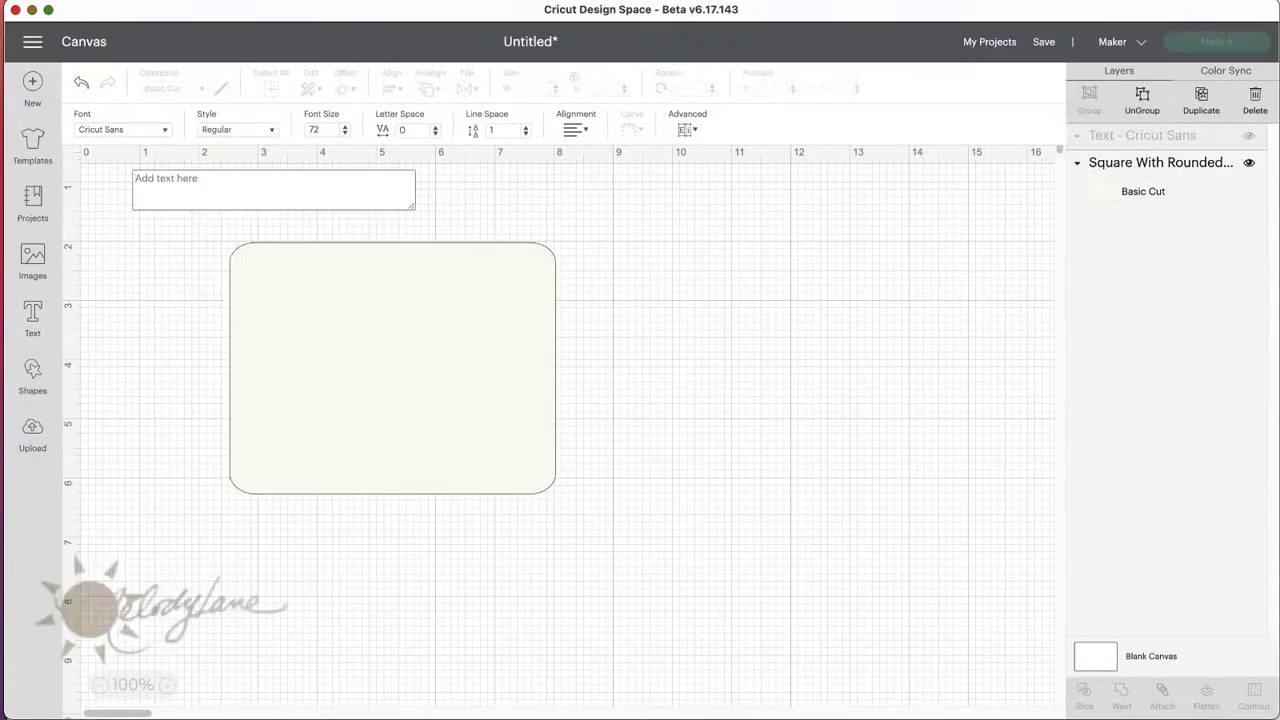
{"action": "type", "text": "to addrfess"}
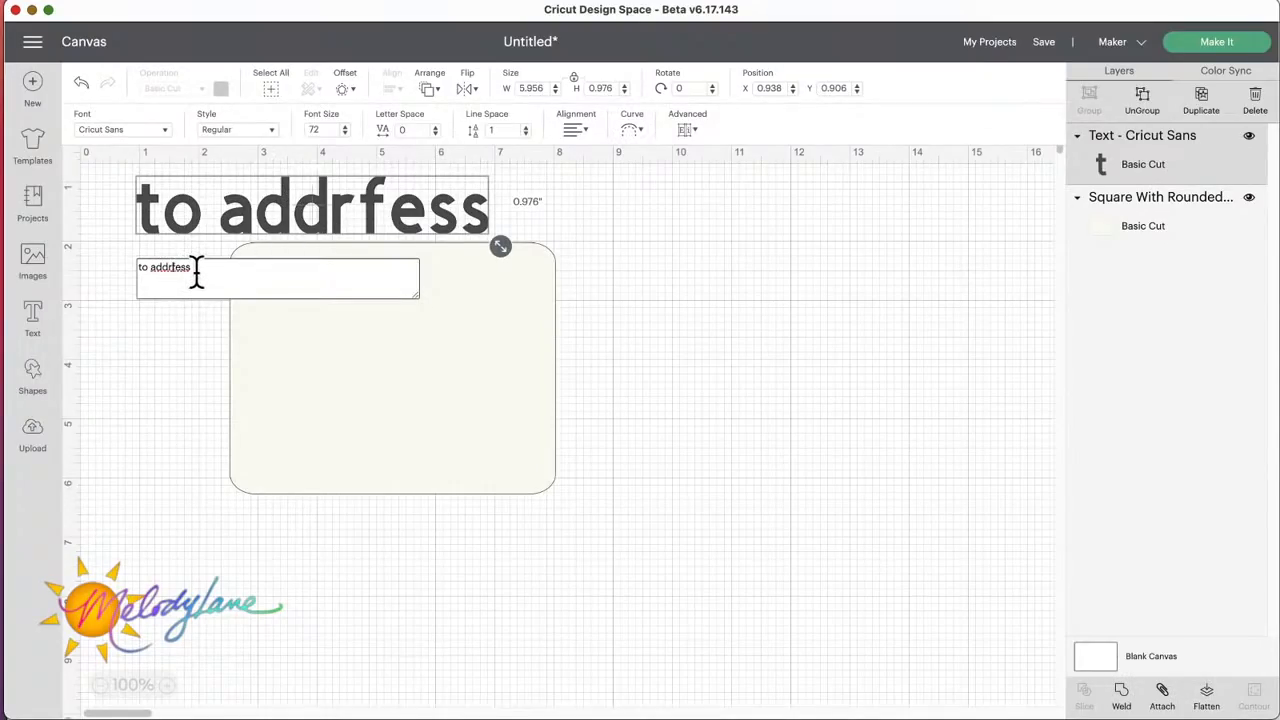
{"action": "key", "text": "BackSpace"}
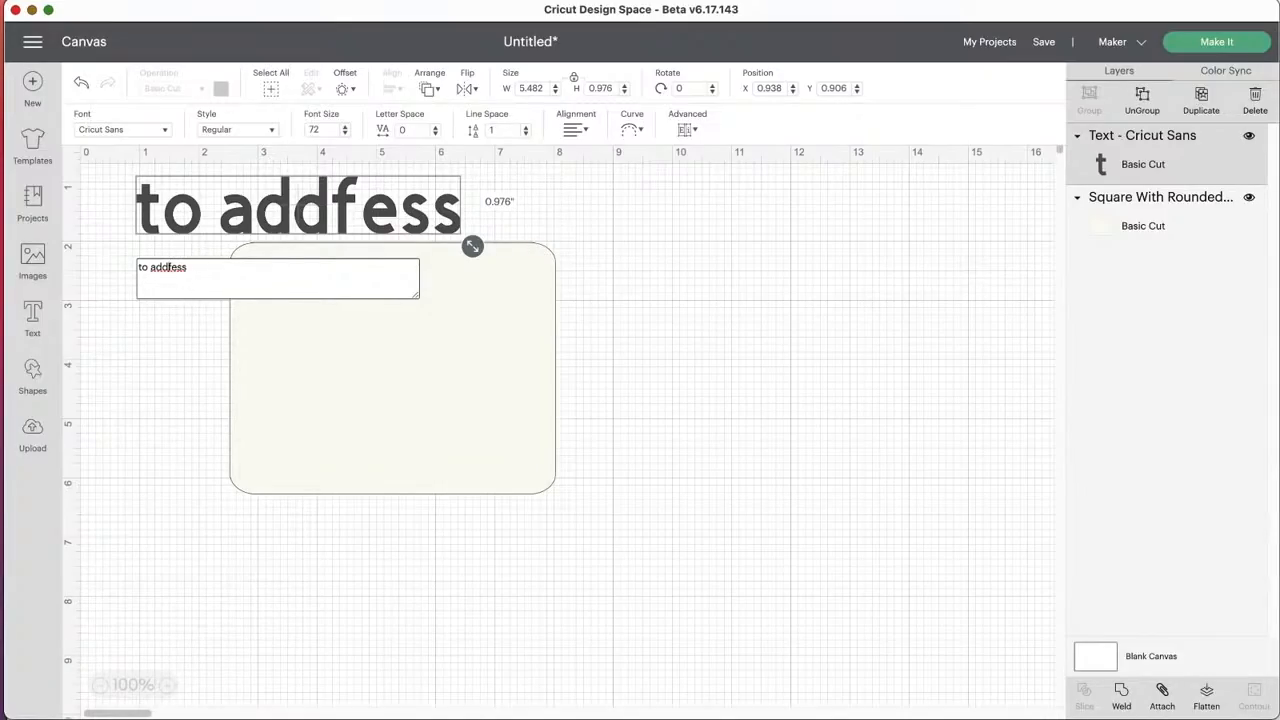
{"action": "key", "text": "BackSpace"}
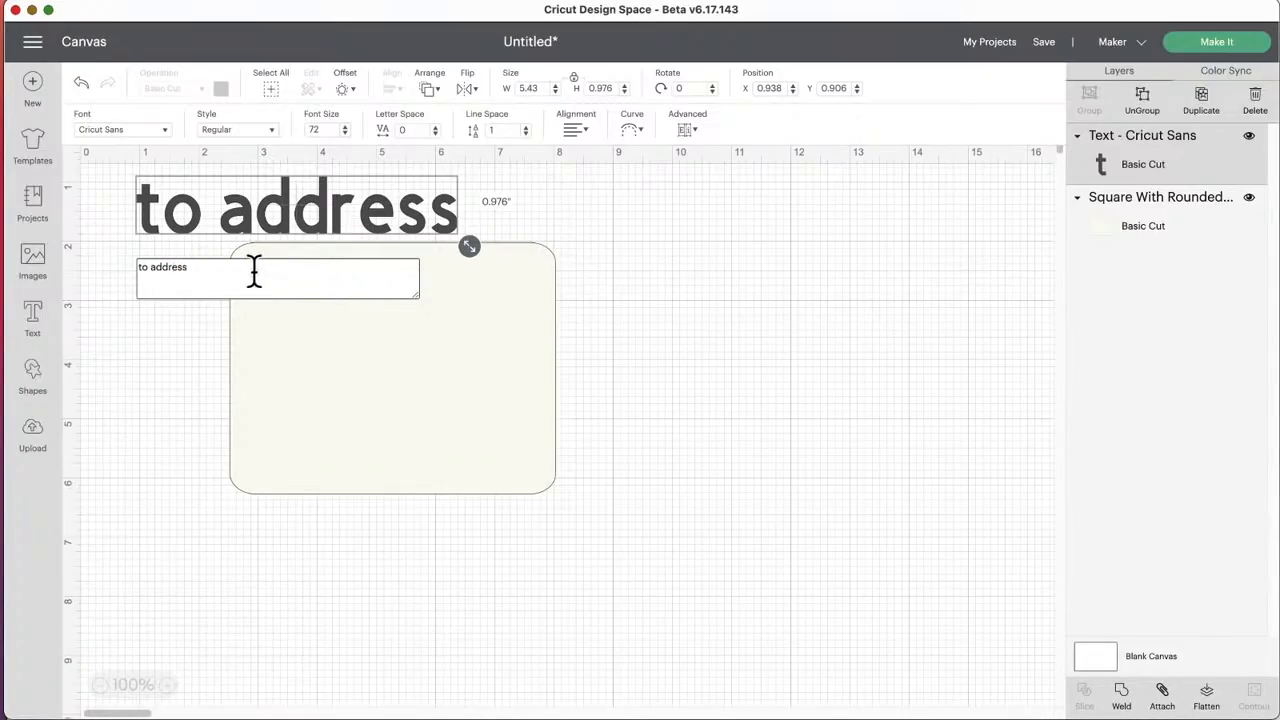
{"action": "left_click_drag", "start_coordinate": [262, 224], "coordinate": [385, 379]}
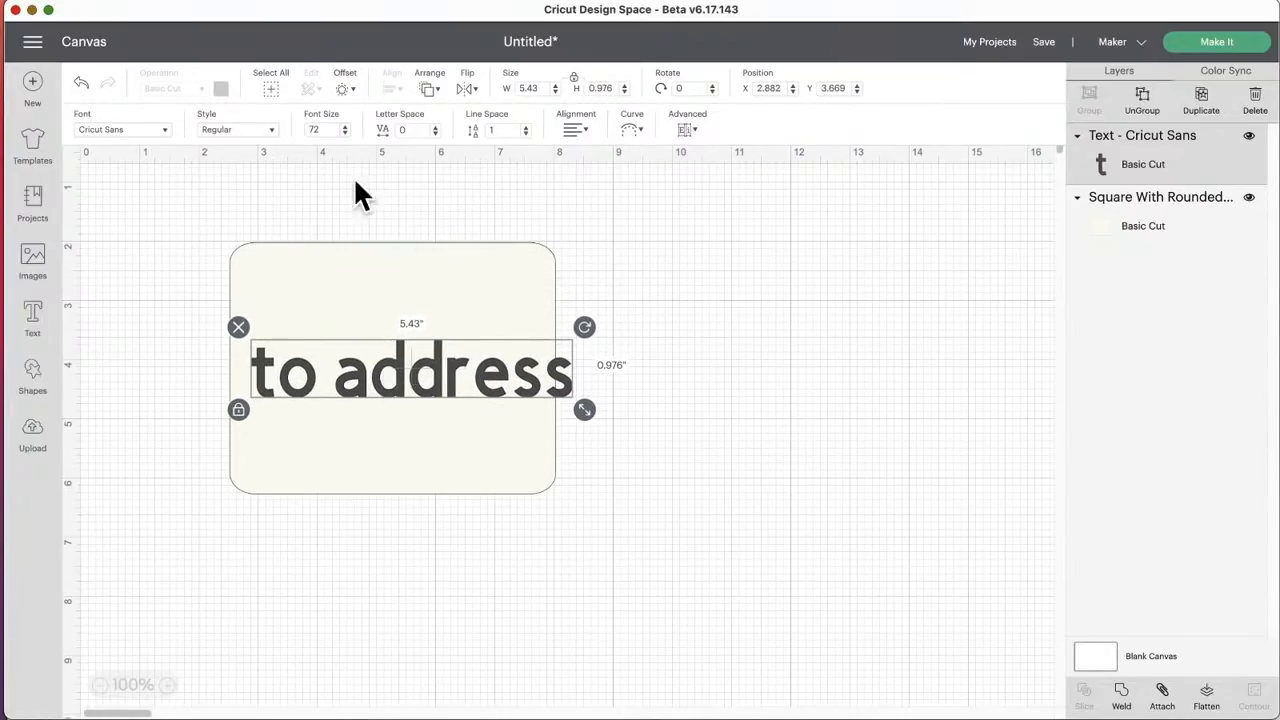
Step: Apply the Writing style to the "to address" text, shrink it to about 2.4 inches wide and place it near the rounded rectangle's middle
{"action": "left_click", "coordinate": [262, 130]}
{"action": "left_click", "coordinate": [271, 240]}
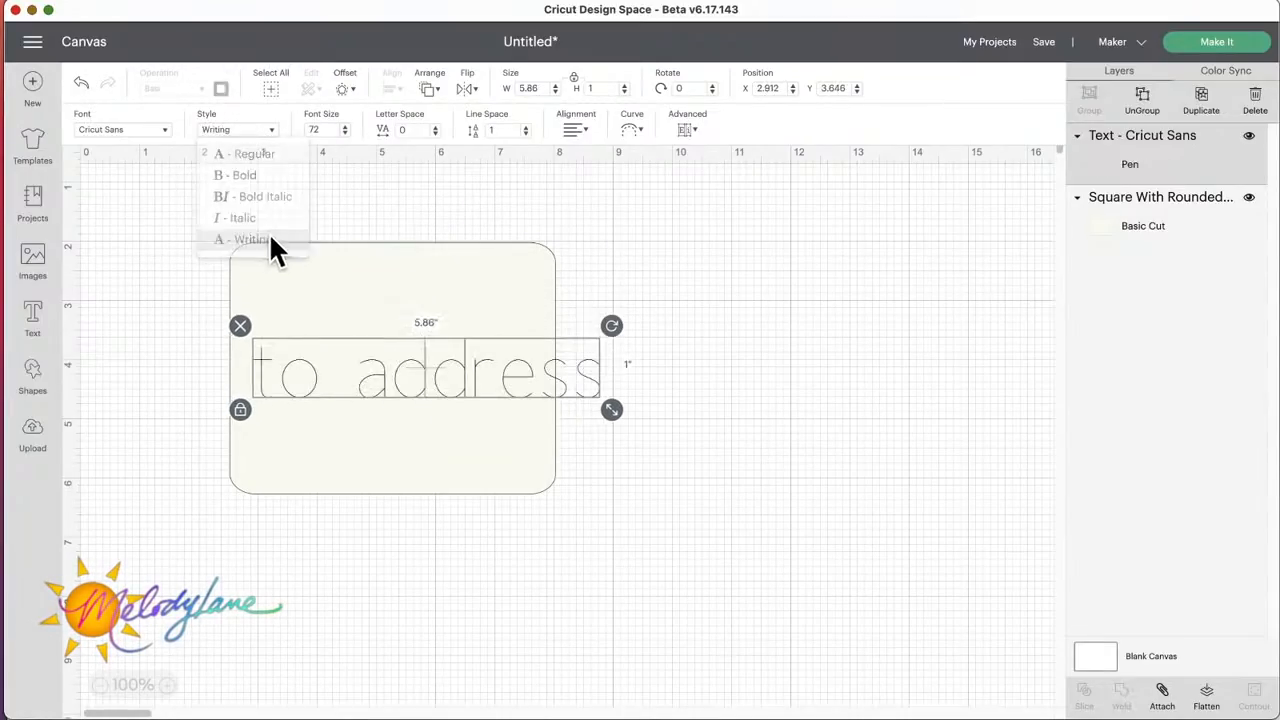
{"action": "left_click_drag", "start_coordinate": [611, 409], "coordinate": [483, 387]}
{"action": "left_click_drag", "start_coordinate": [359, 346], "coordinate": [392, 378]}
{"action": "left_click_drag", "start_coordinate": [517, 421], "coordinate": [486, 409]}
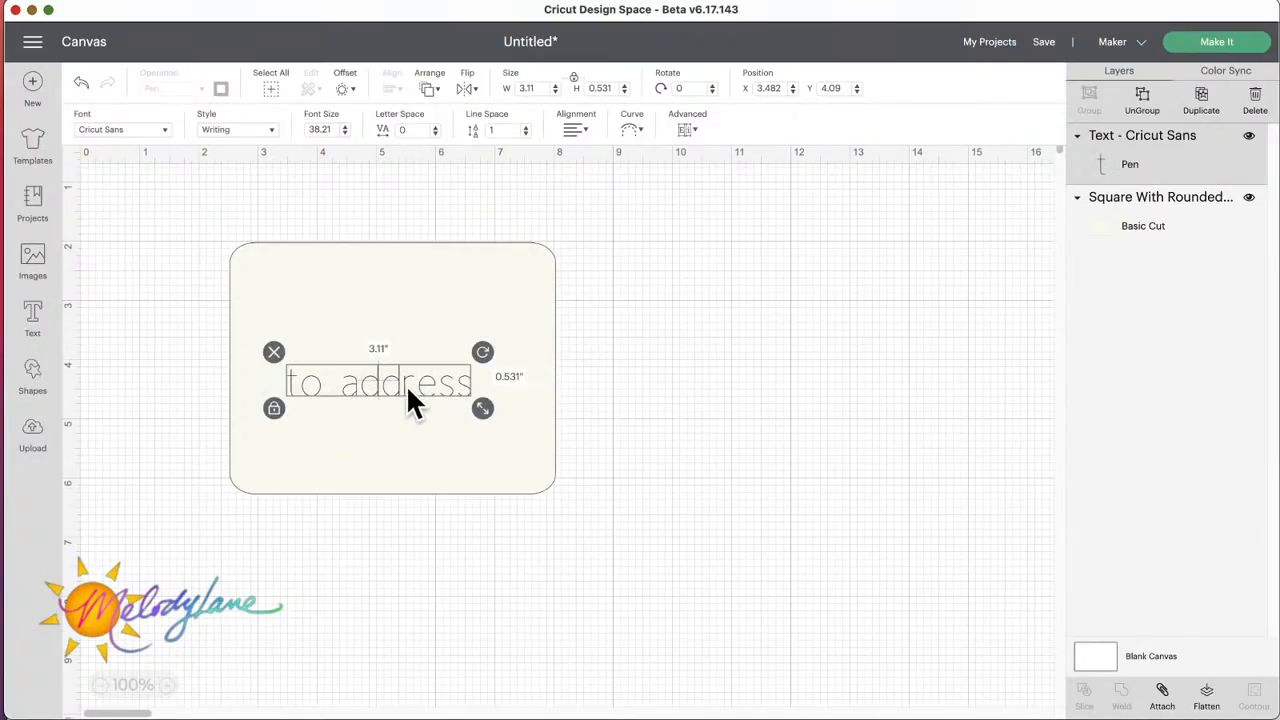
{"action": "left_click_drag", "start_coordinate": [404, 388], "coordinate": [407, 391]}
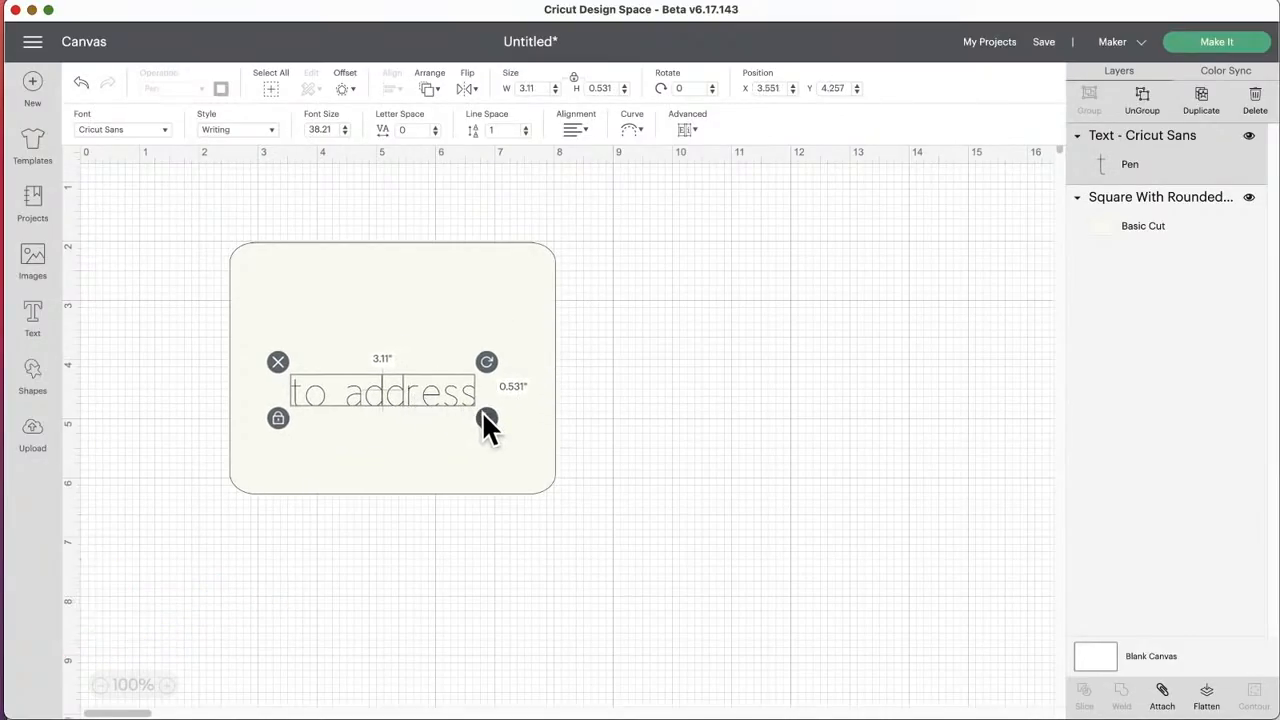
{"action": "left_click_drag", "start_coordinate": [445, 400], "coordinate": [438, 408]}
Step: Duplicate the text into the rounded rectangle's upper-left corner and change the copy to "from" and "address" on two lines
{"action": "left_click", "coordinate": [1201, 95]}
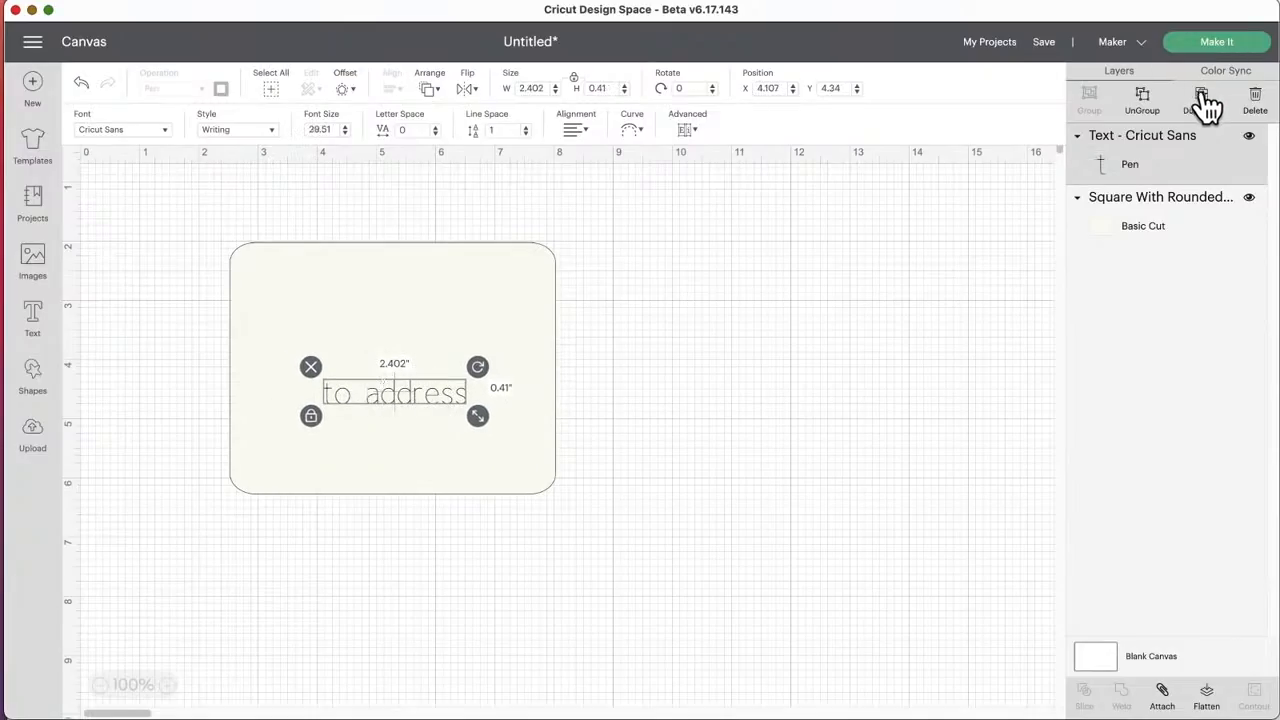
{"action": "left_click_drag", "start_coordinate": [397, 388], "coordinate": [324, 276]}
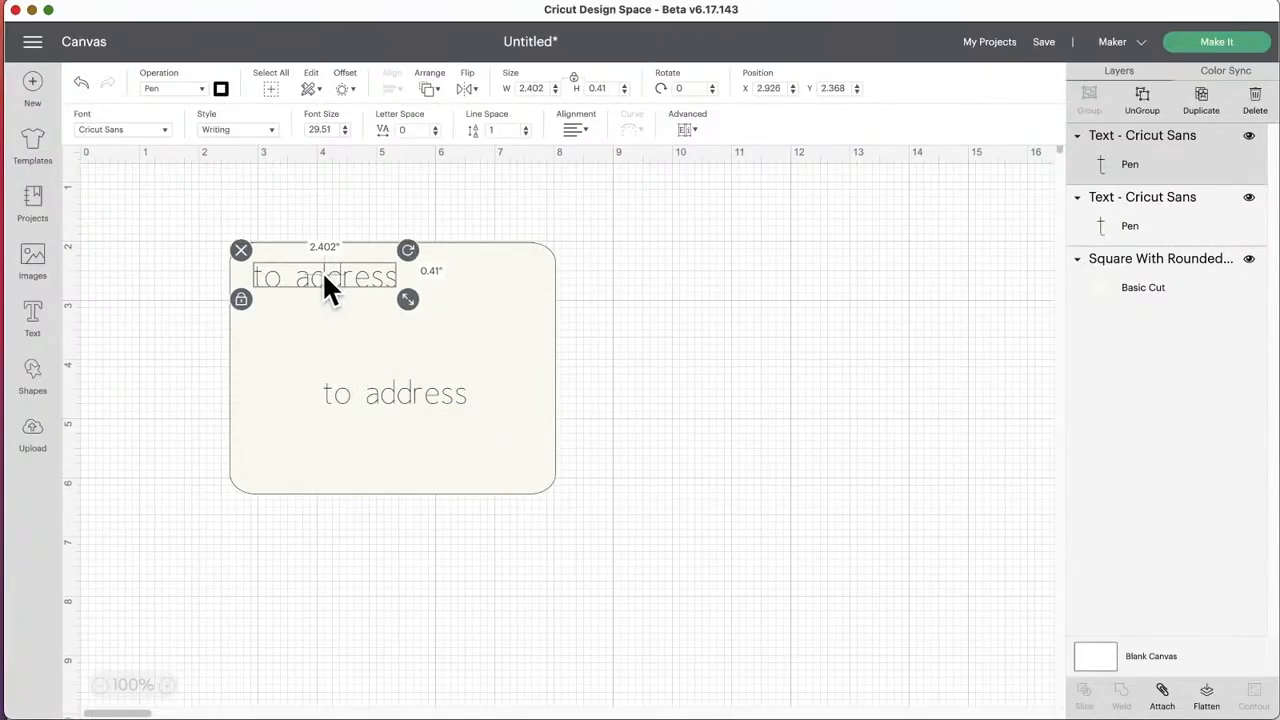
{"action": "double_click", "coordinate": [283, 281]}
{"action": "double_click", "coordinate": [262, 207]}
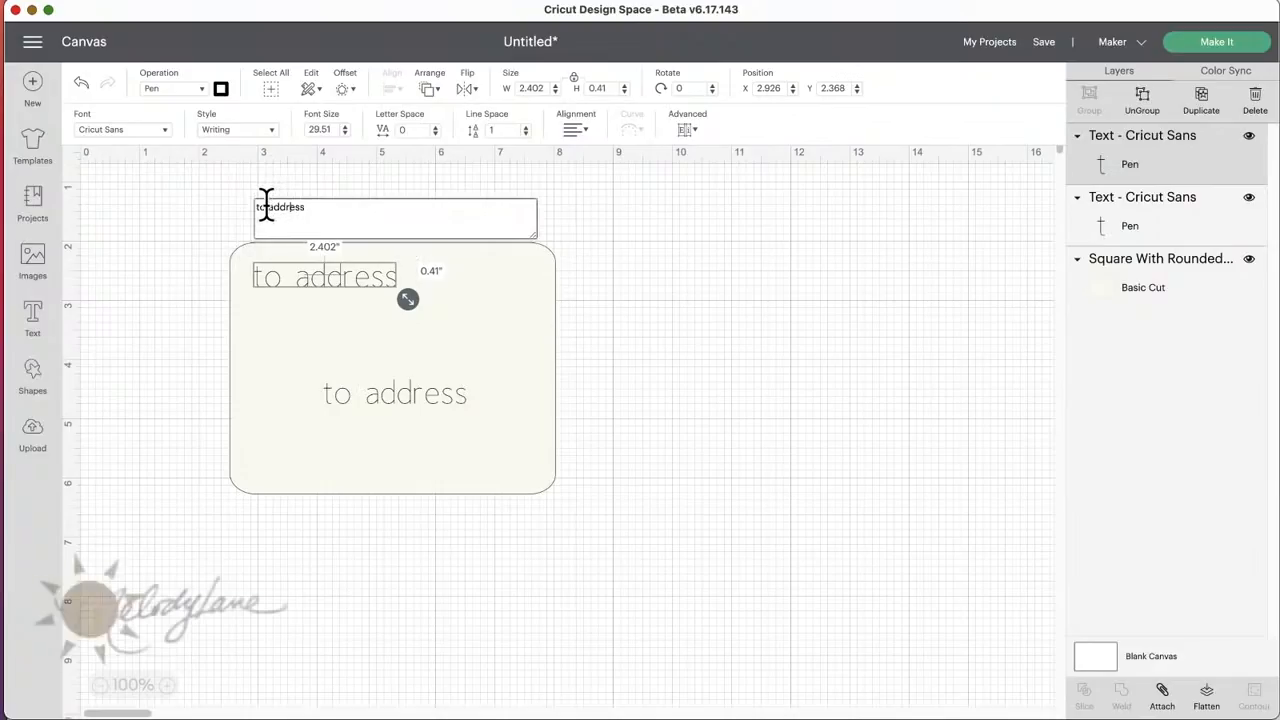
{"action": "type", "text": "from"}
{"action": "key", "text": "Delete"}
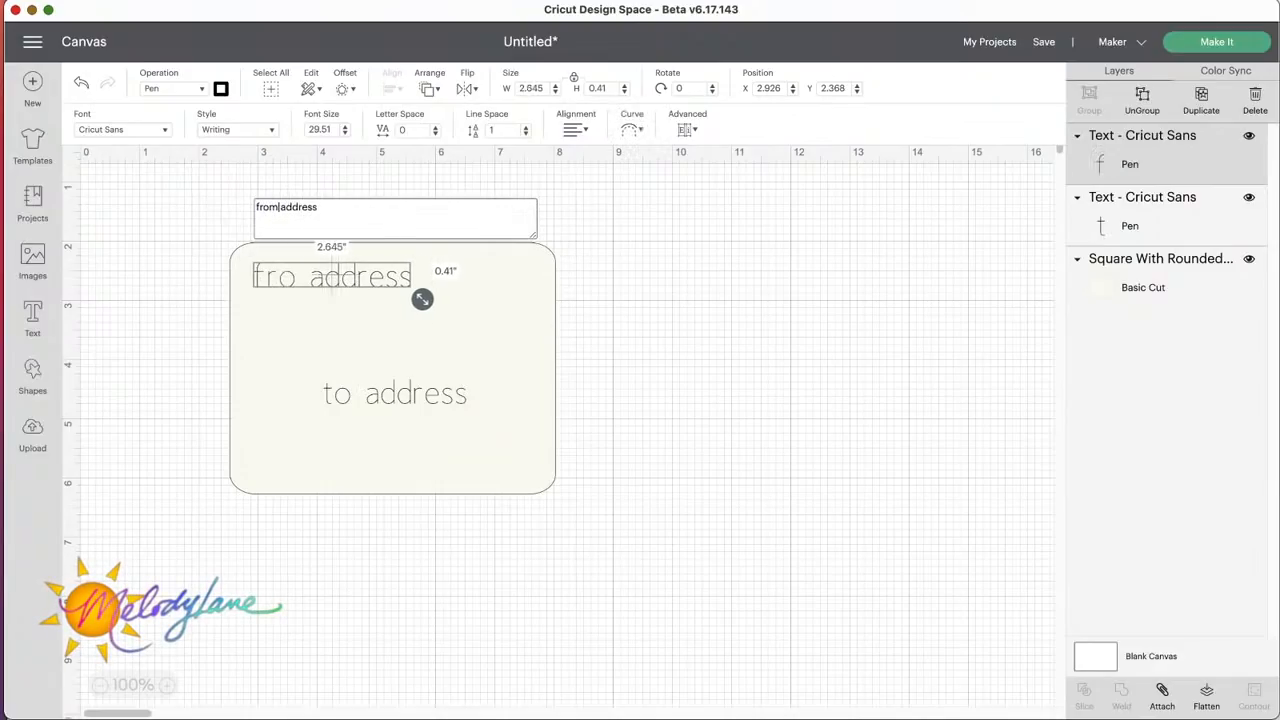
{"action": "key", "text": "Return"}
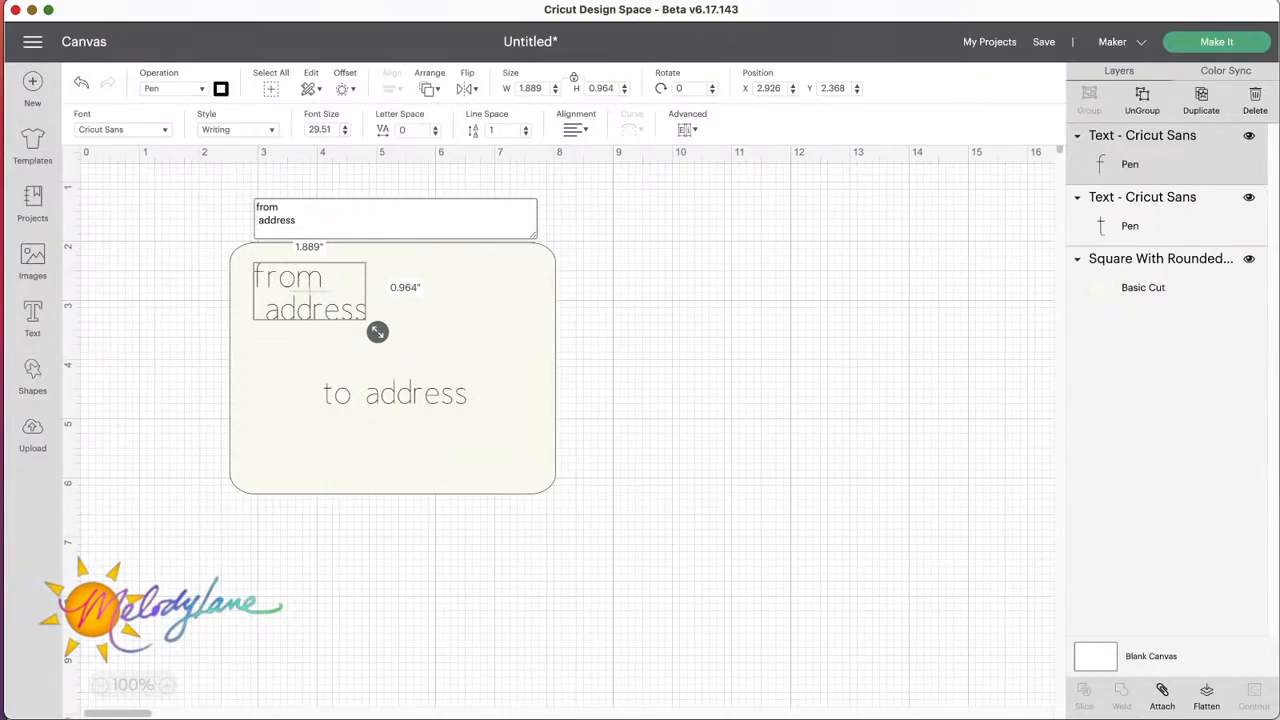
Step: Shrink the "from address" text to about 1.68 inches wide and tuck it closer into the rounded rectangle's upper-left corner
{"action": "left_click", "coordinate": [494, 297]}
{"action": "left_click_drag", "start_coordinate": [329, 298], "coordinate": [352, 314]}
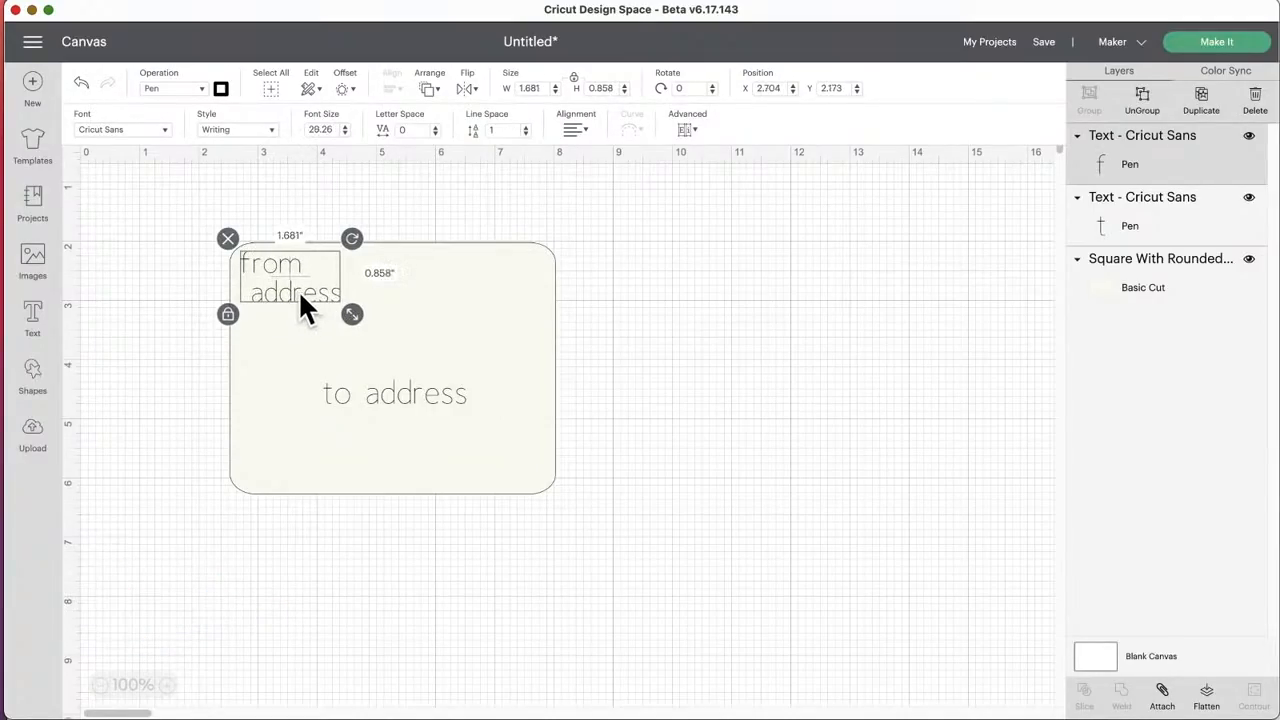
{"action": "left_click", "coordinate": [358, 396]}
{"action": "left_click", "coordinate": [168, 216]}
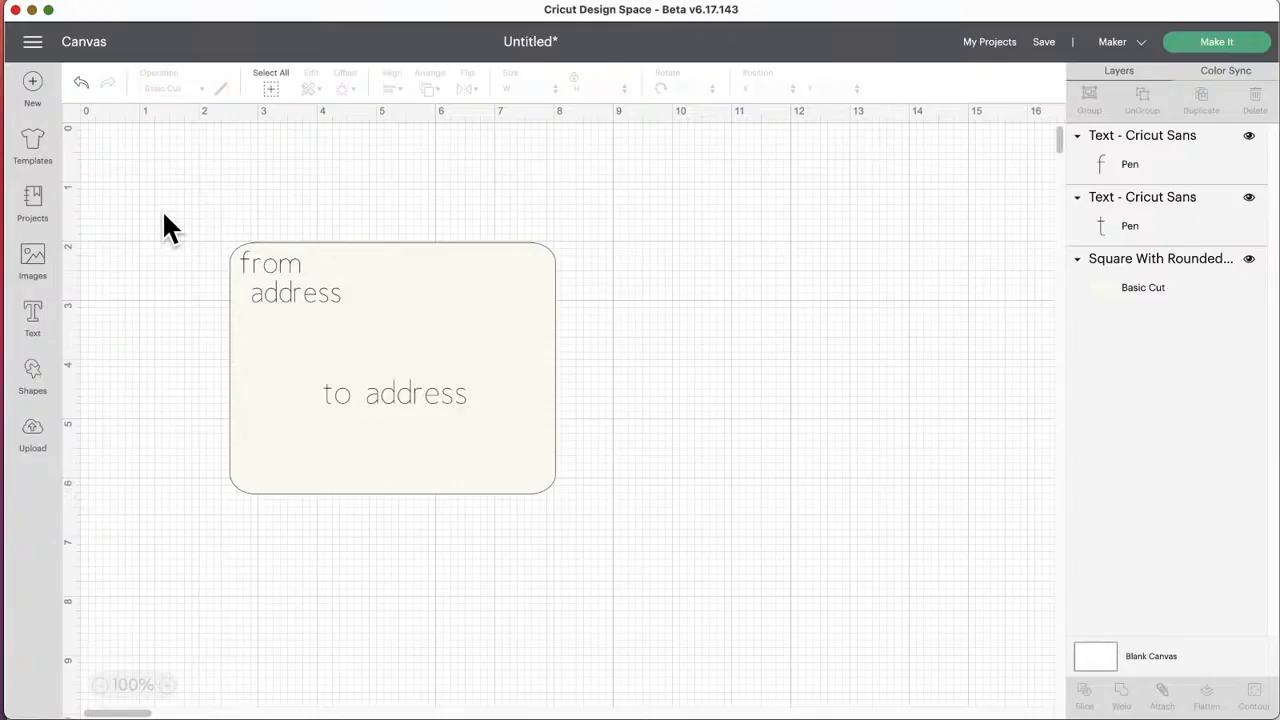
Step: Select the "from address" and "to address" texts together and attach them
{"action": "left_click", "coordinate": [287, 285]}
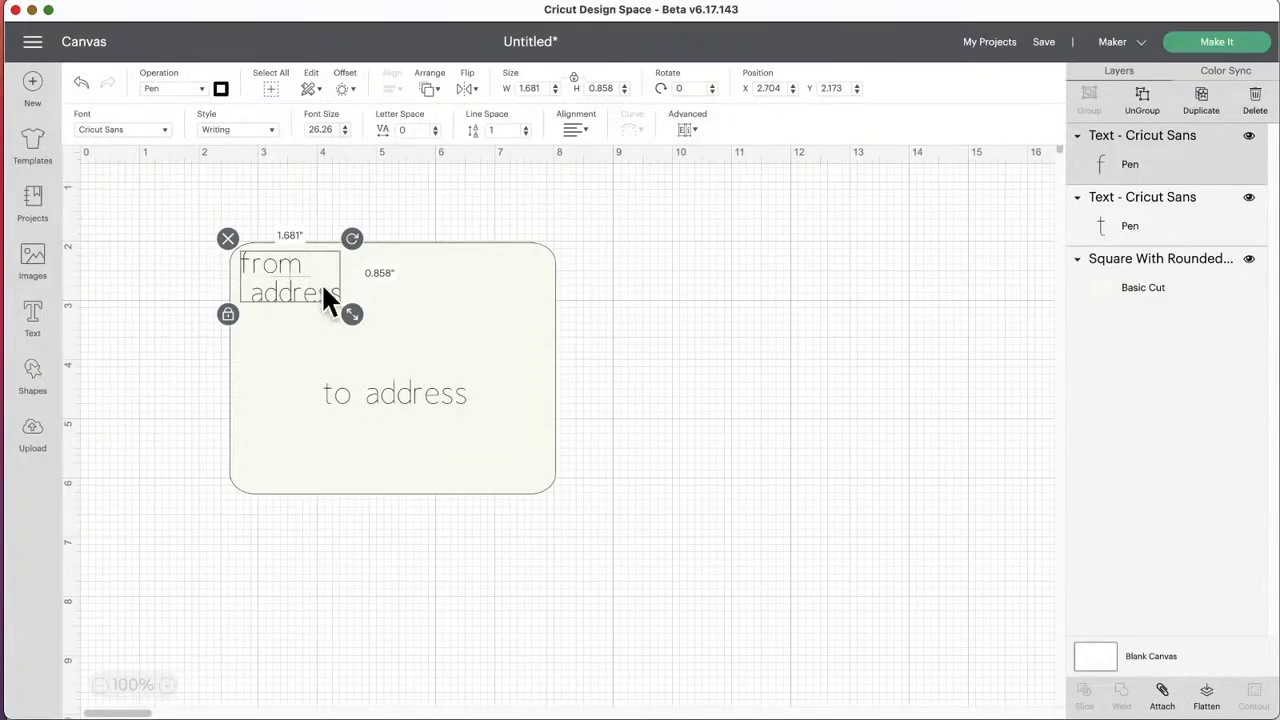
{"action": "left_click", "coordinate": [395, 396], "text": "shift"}
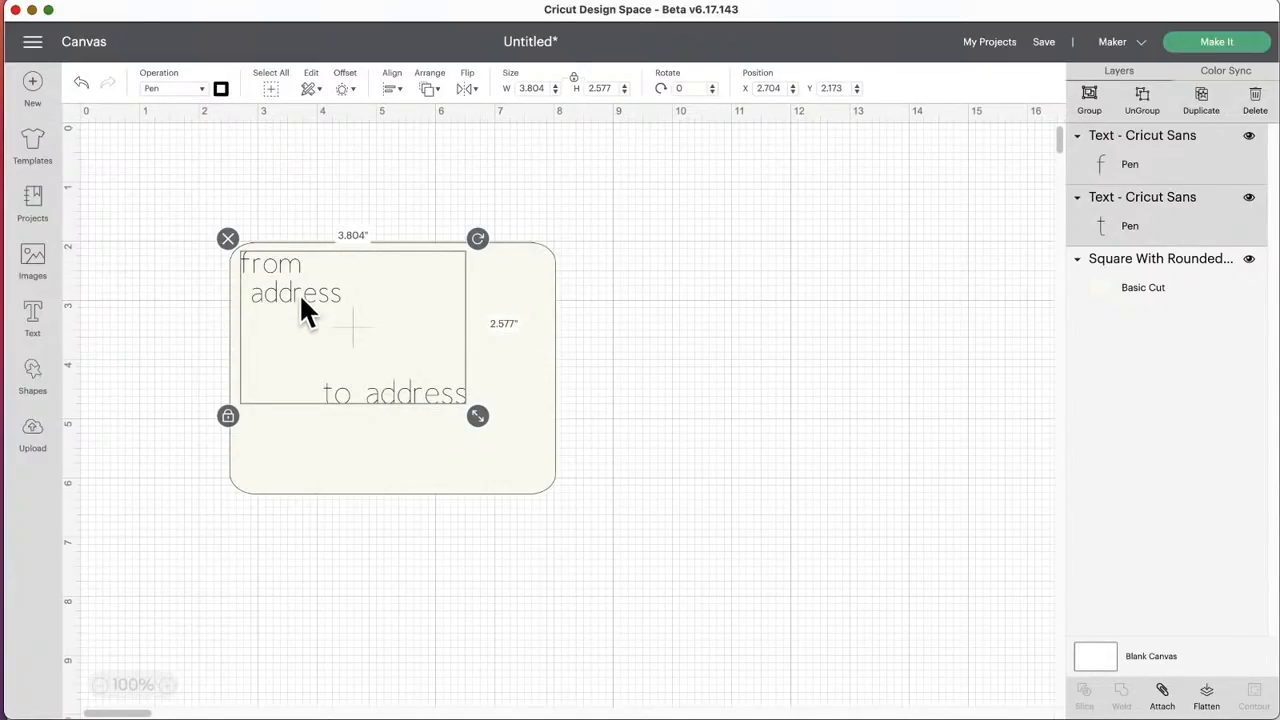
{"action": "left_click", "coordinate": [1160, 700]}
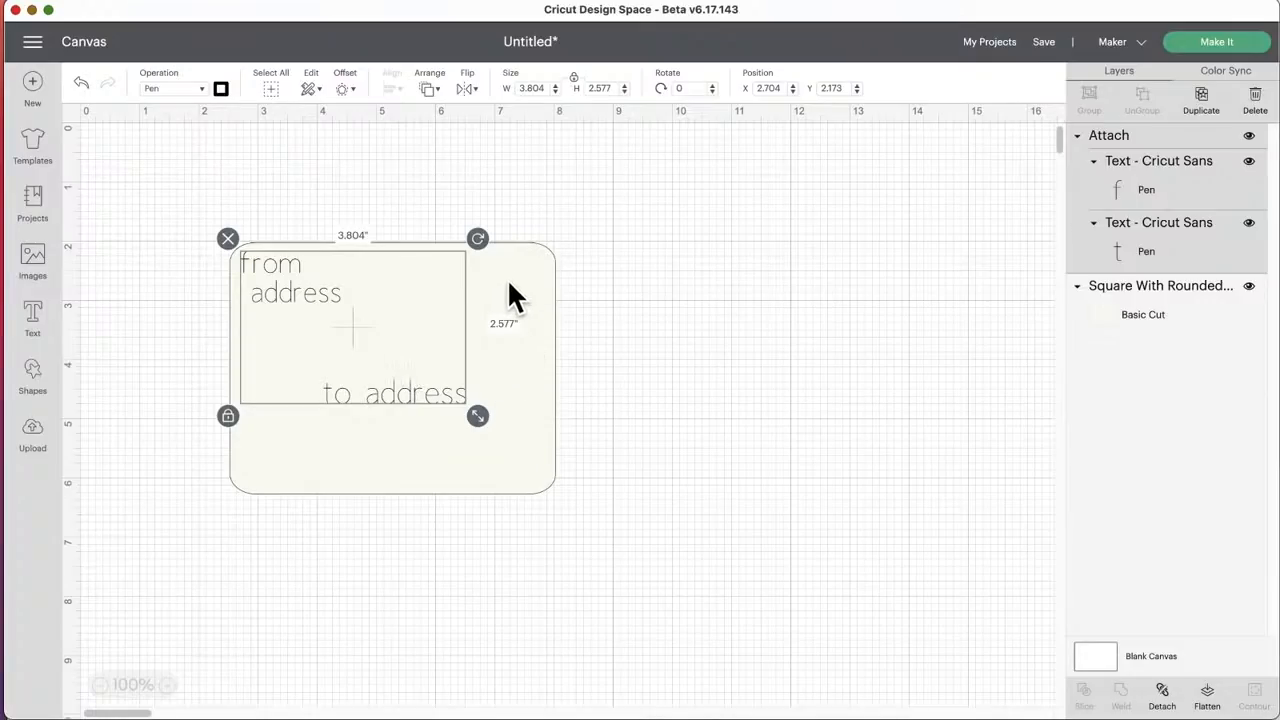
Step: Open the mat preview, rotate the rounded rectangle on the Basic Cut mat into landscape and place its corner about 1 inch in and down
{"action": "left_click", "coordinate": [1212, 45]}
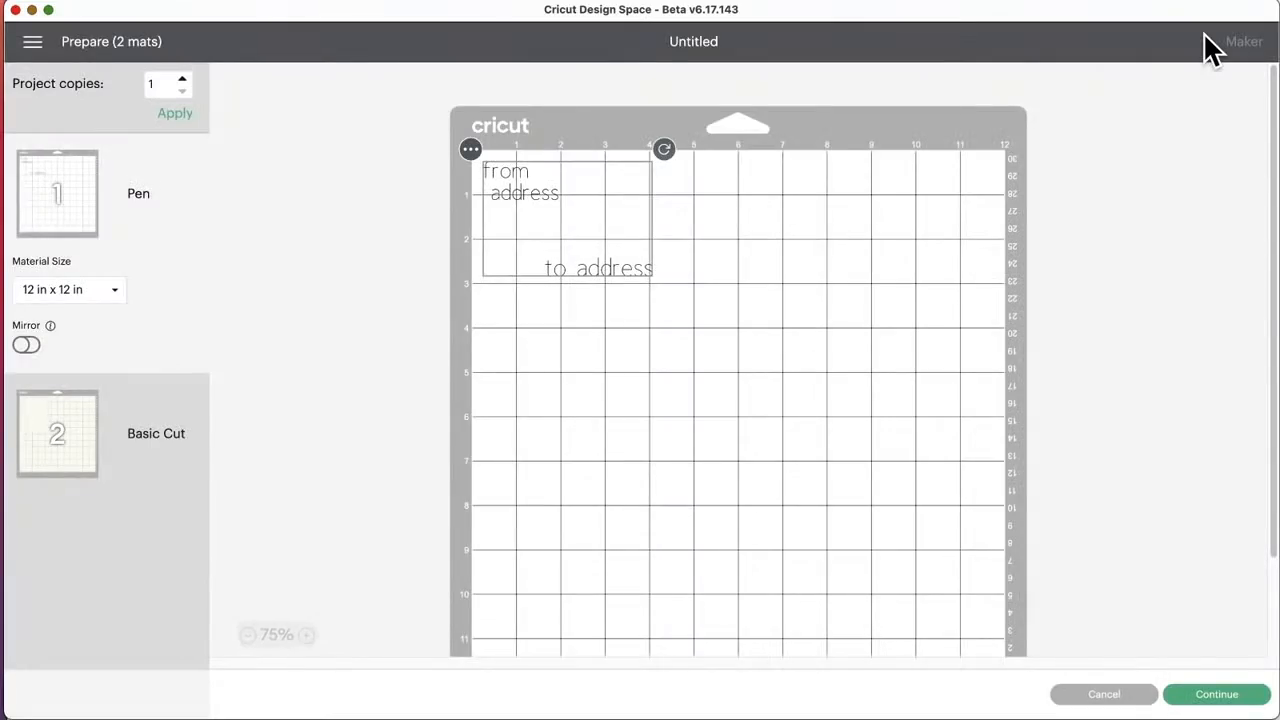
{"action": "left_click", "coordinate": [53, 418]}
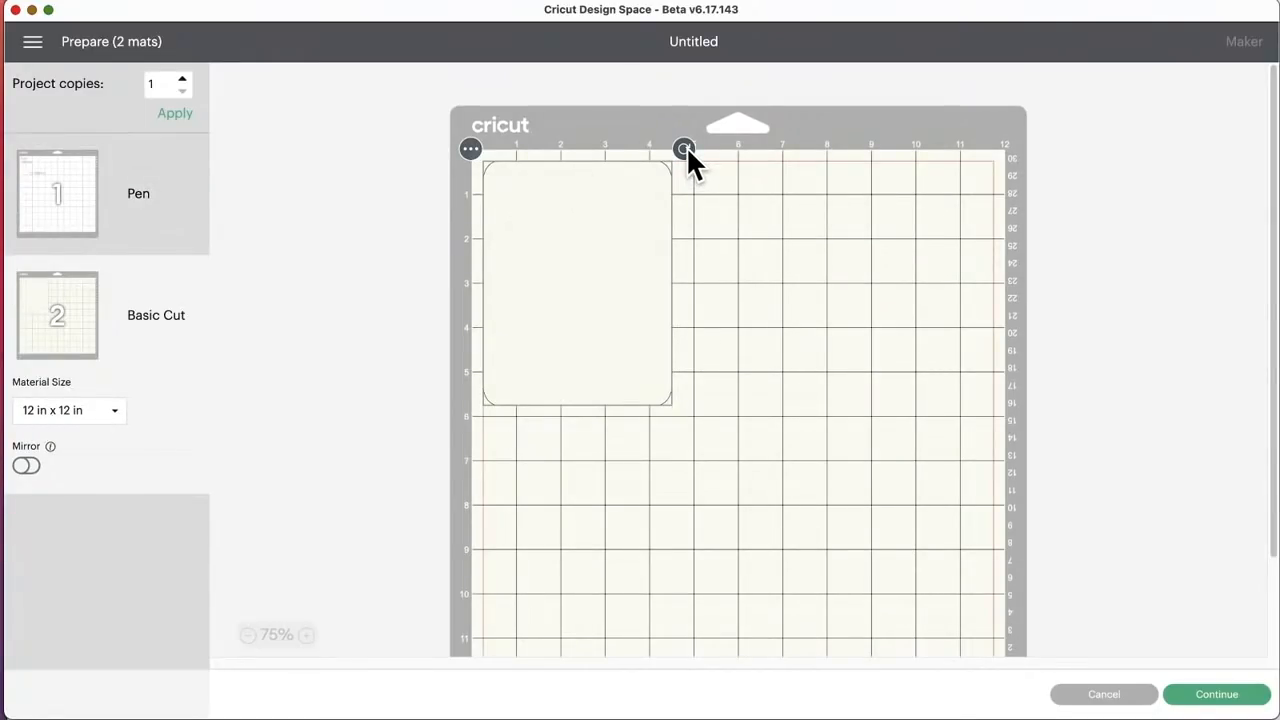
{"action": "left_click_drag", "start_coordinate": [686, 150], "coordinate": [736, 402]}
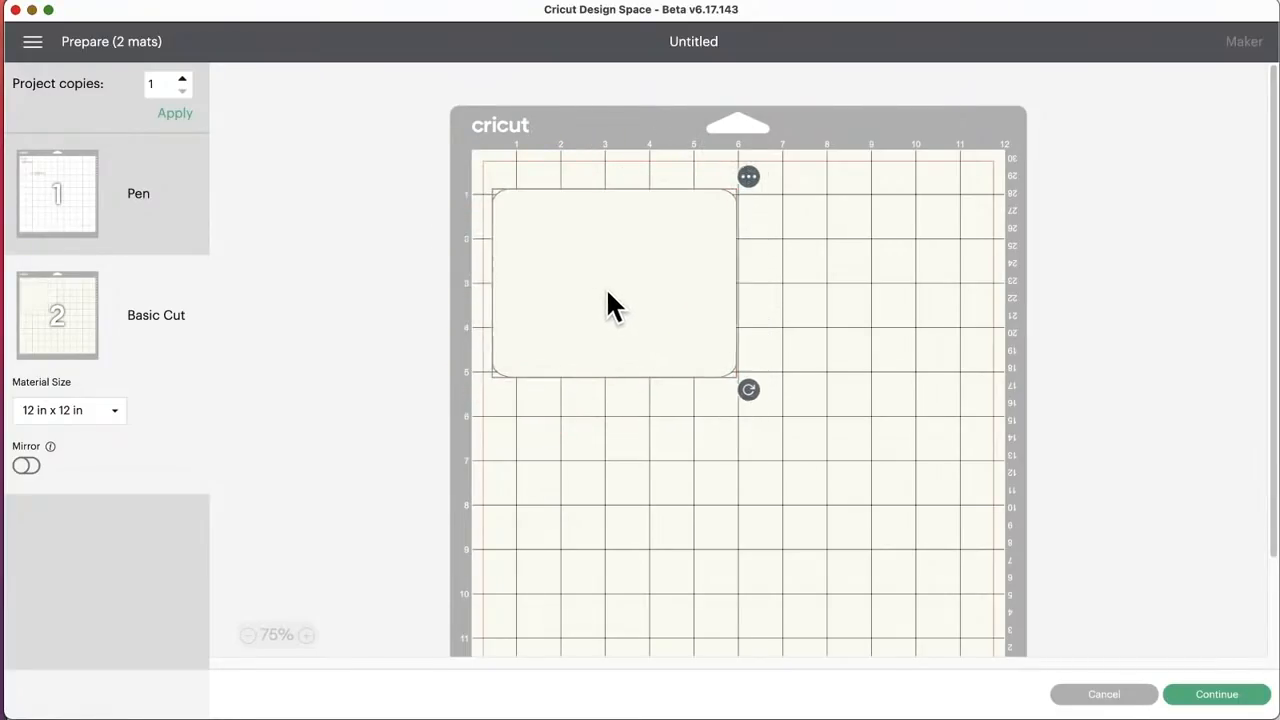
{"action": "mouse_move", "coordinate": [607, 292]}
{"action": "left_mouse_down"}
{"action": "mouse_move", "coordinate": [628, 296]}
{"action": "mouse_move", "coordinate": [622, 313]}
{"action": "mouse_move", "coordinate": [623, 284]}
{"action": "left_mouse_up"}
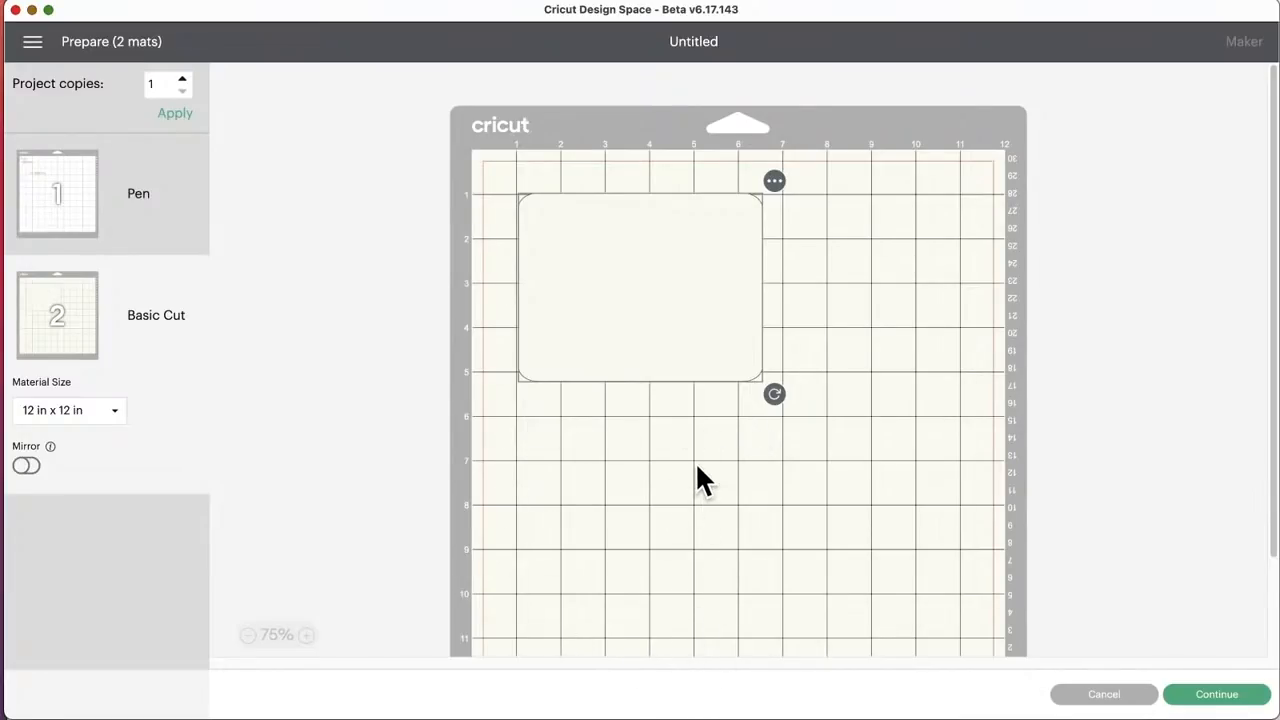
Step: Move the attached address text from the pen mat to the off-white mat and position it inside the rounded rectangle's upper-left area
{"action": "left_click", "coordinate": [64, 188]}
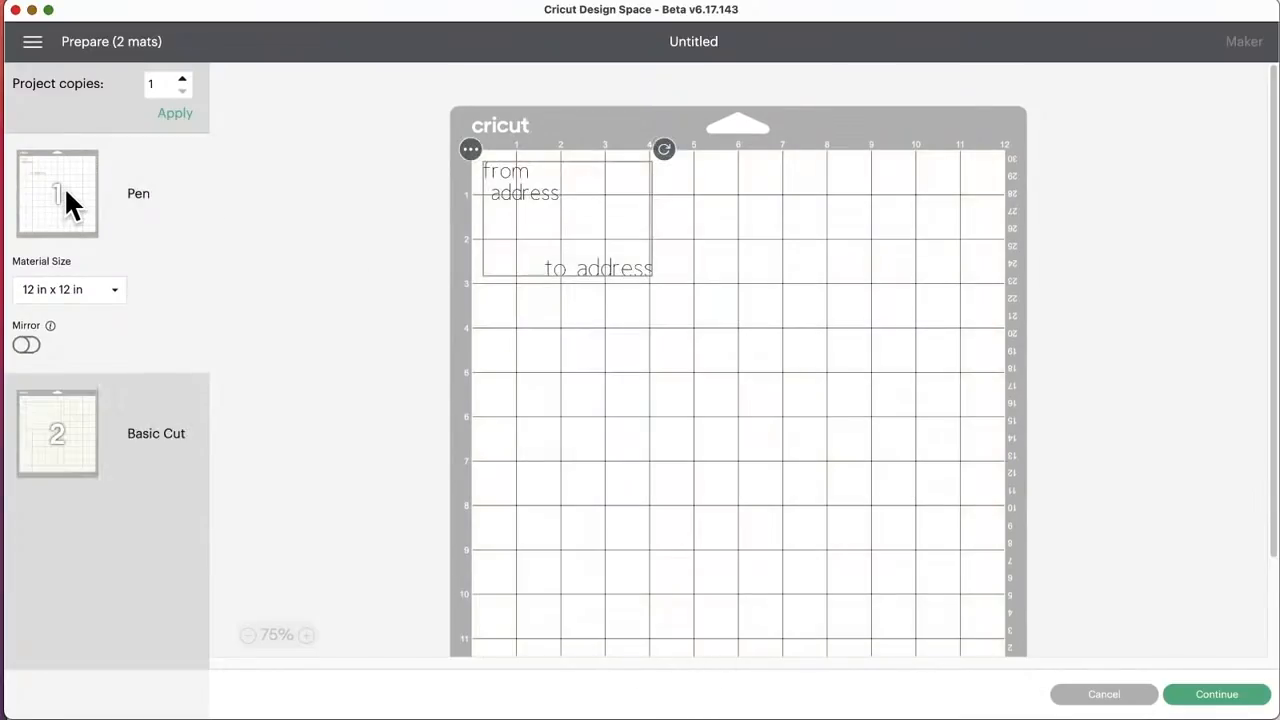
{"action": "left_click", "coordinate": [472, 148]}
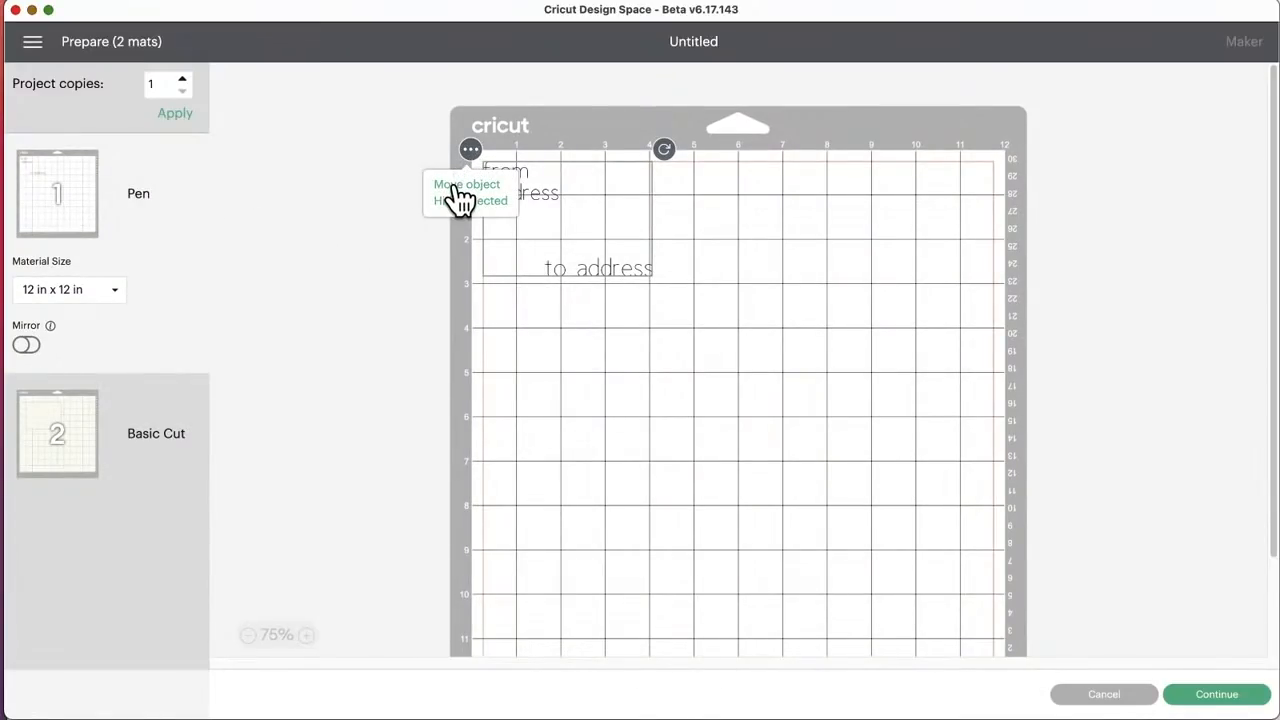
{"action": "left_click", "coordinate": [465, 185]}
{"action": "left_click", "coordinate": [525, 195]}
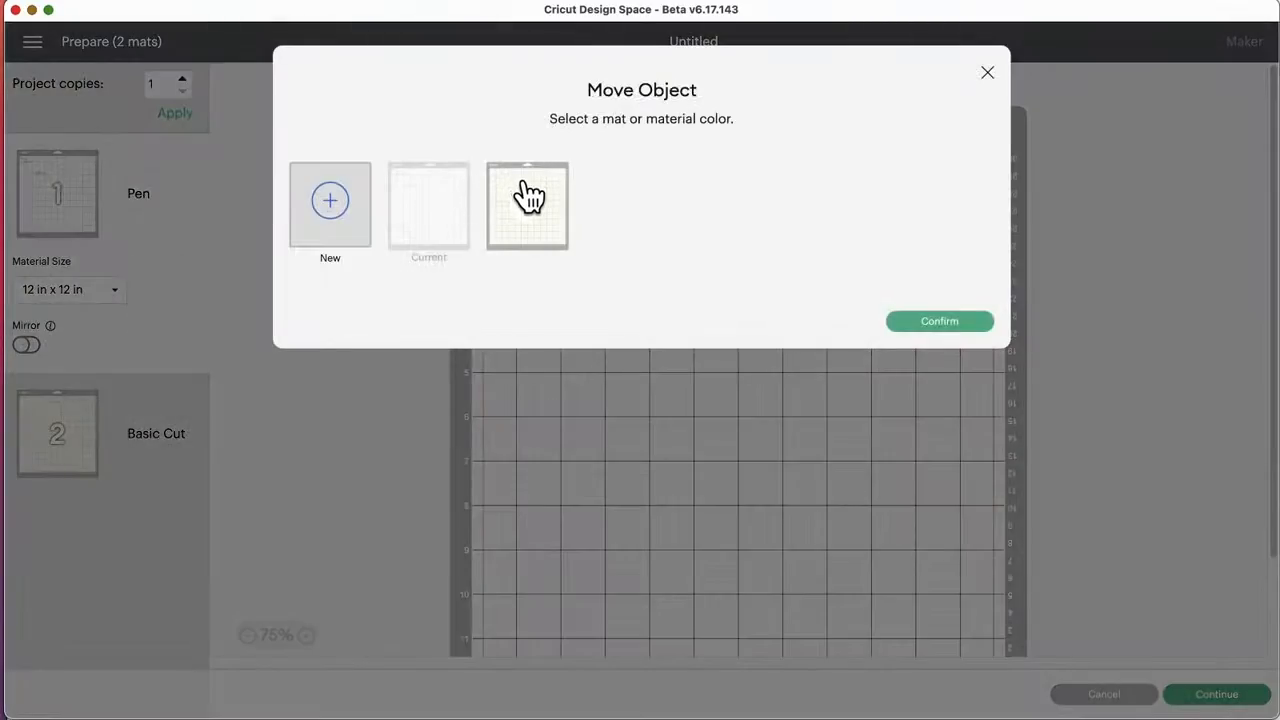
{"action": "left_click", "coordinate": [958, 322]}
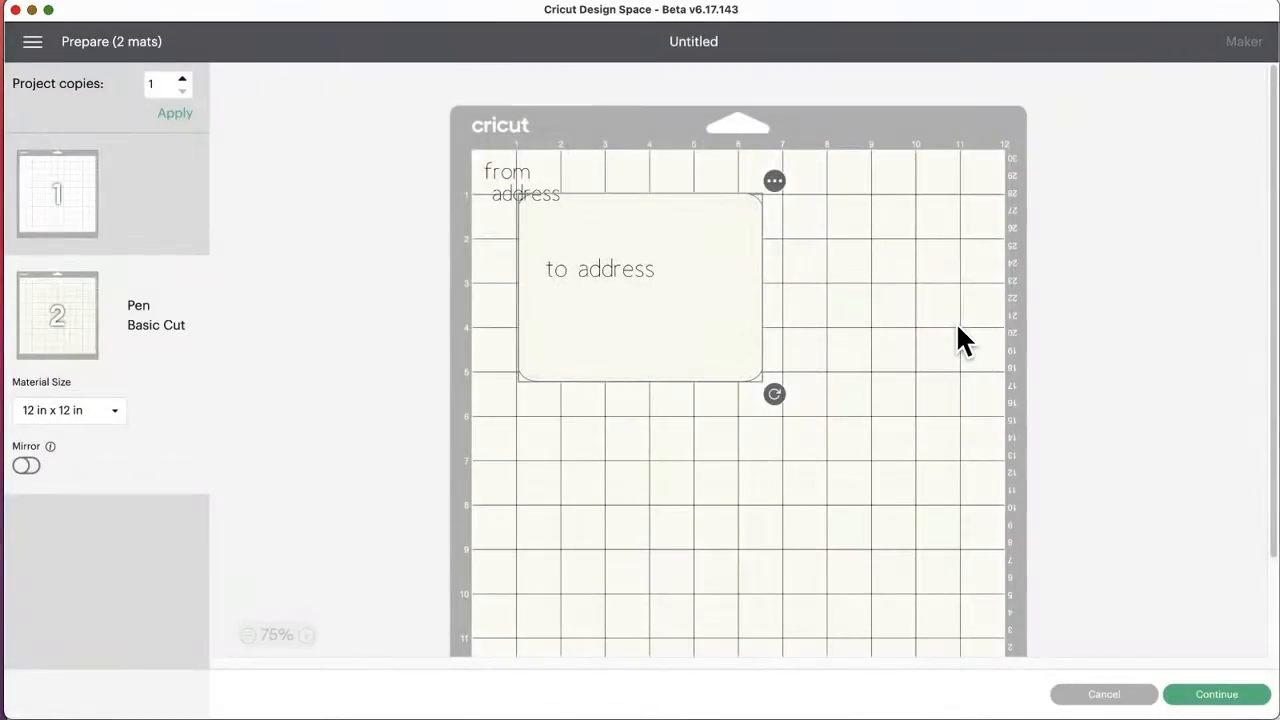
{"action": "mouse_move", "coordinate": [531, 200]}
{"action": "left_mouse_down"}
{"action": "mouse_move", "coordinate": [560, 224]}
{"action": "mouse_move", "coordinate": [545, 217]}
{"action": "left_mouse_up"}
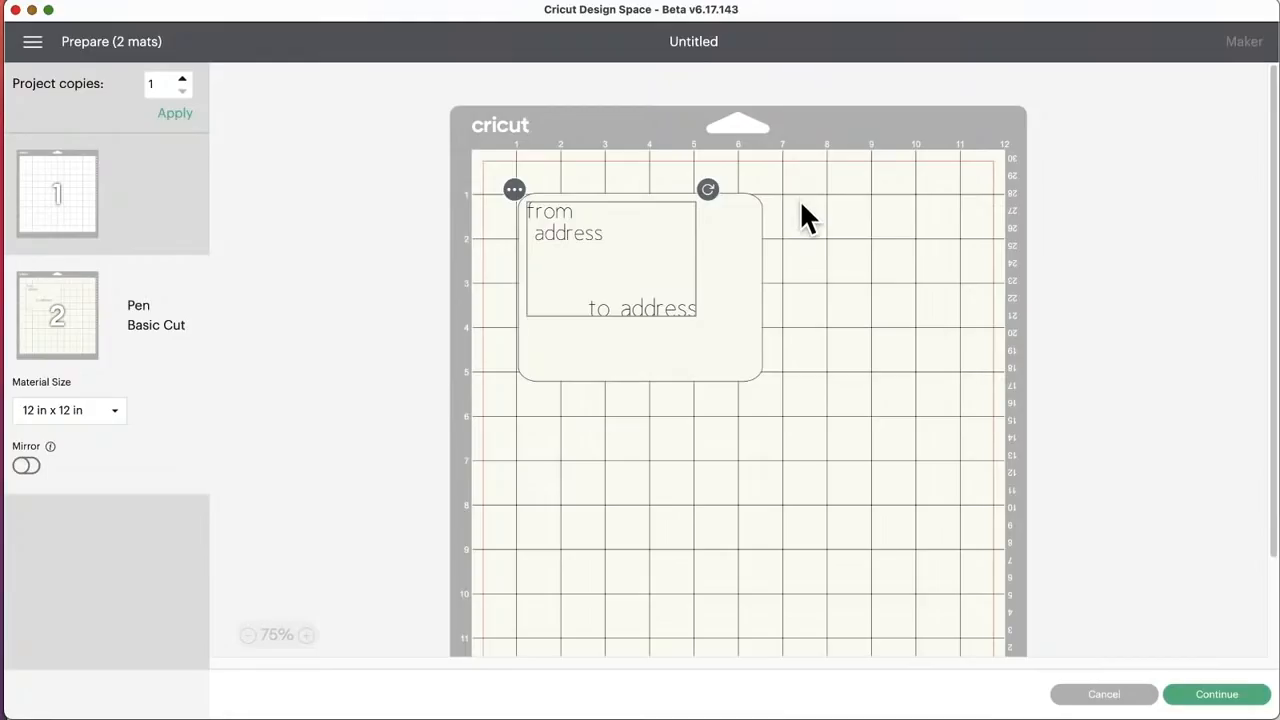
Step: Hide the rounded rectangle on the second mat so only the pen text is left for drawing
{"action": "left_click", "coordinate": [737, 252]}
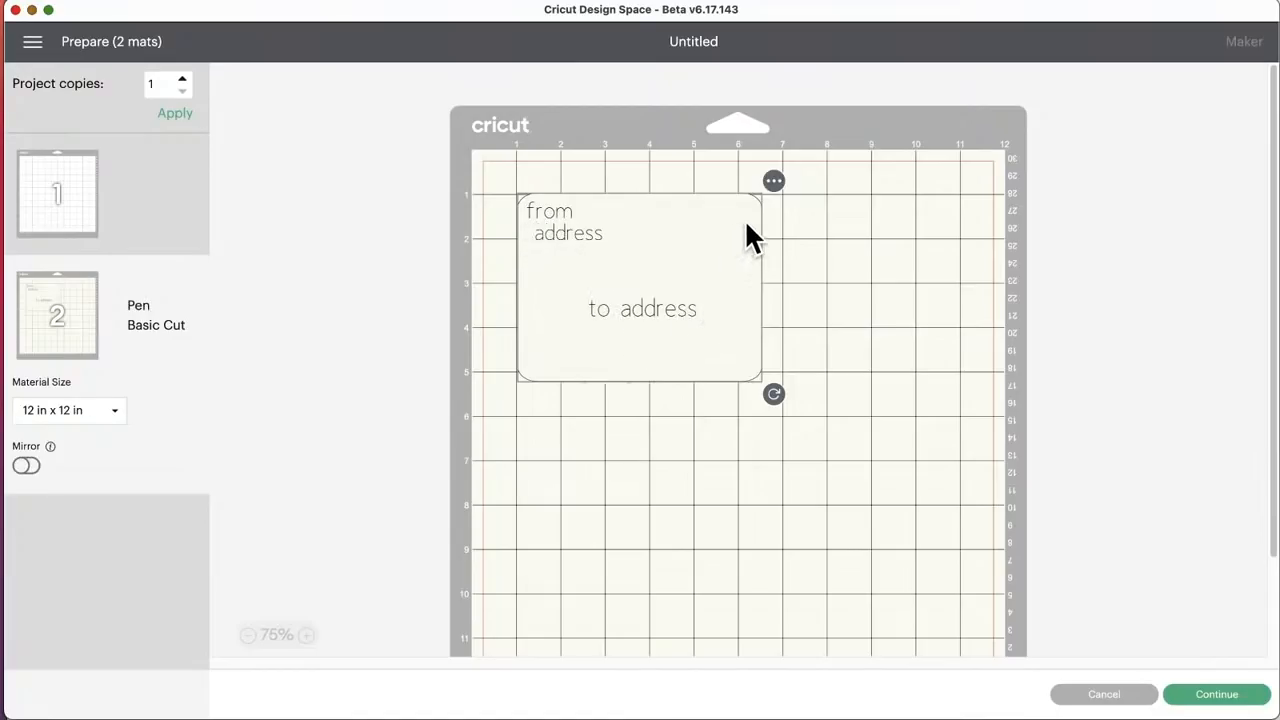
{"action": "left_click", "coordinate": [816, 209]}
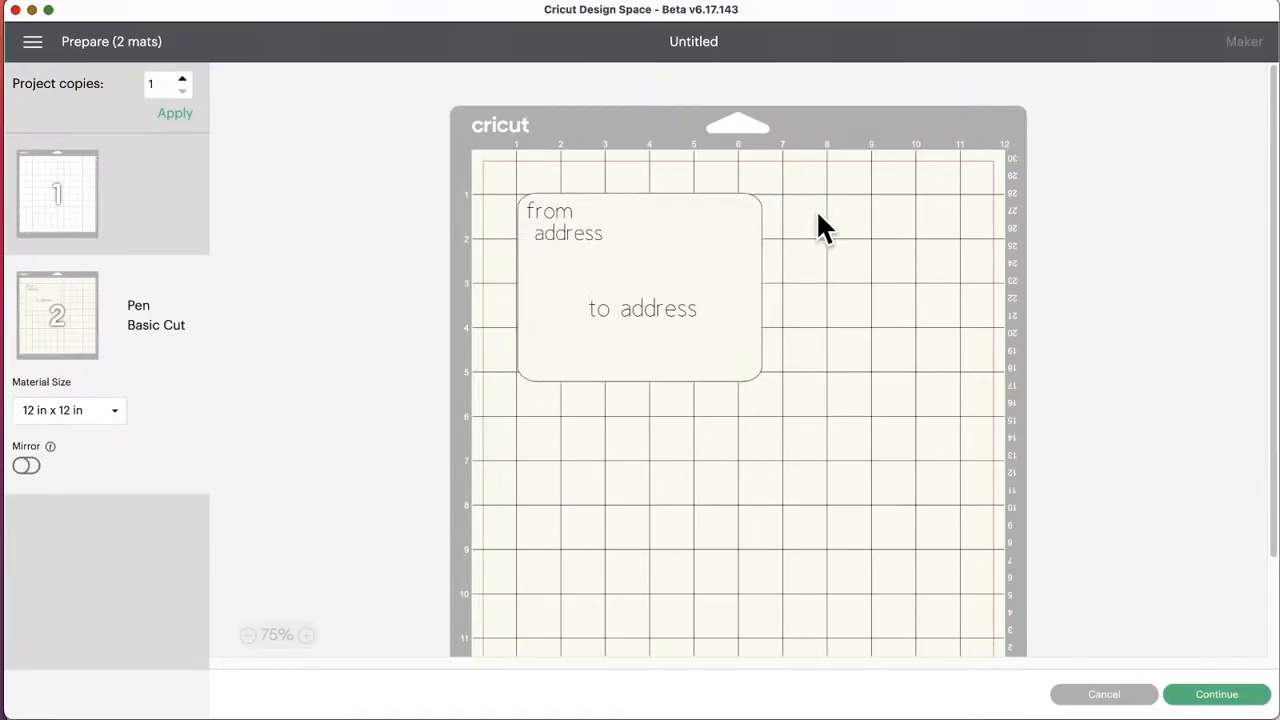
{"action": "left_click", "coordinate": [737, 214]}
{"action": "left_click_drag", "start_coordinate": [737, 214], "coordinate": [737, 212]}
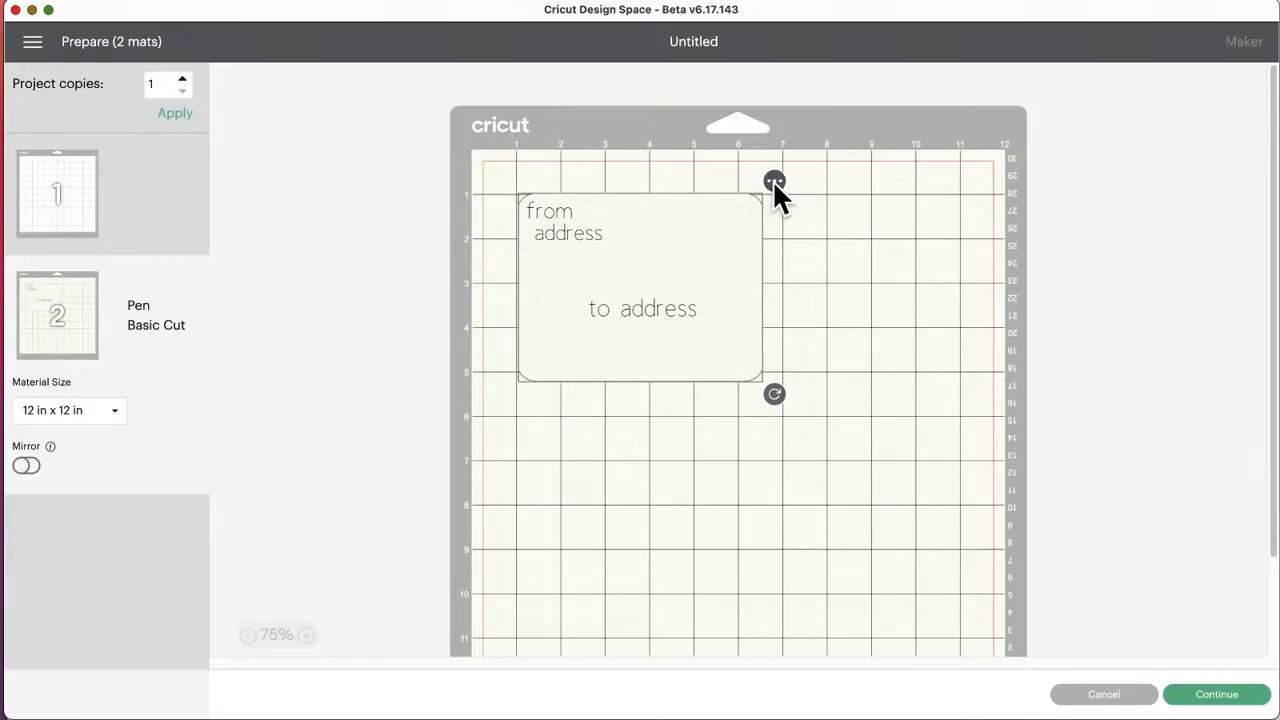
{"action": "left_click", "coordinate": [773, 182]}
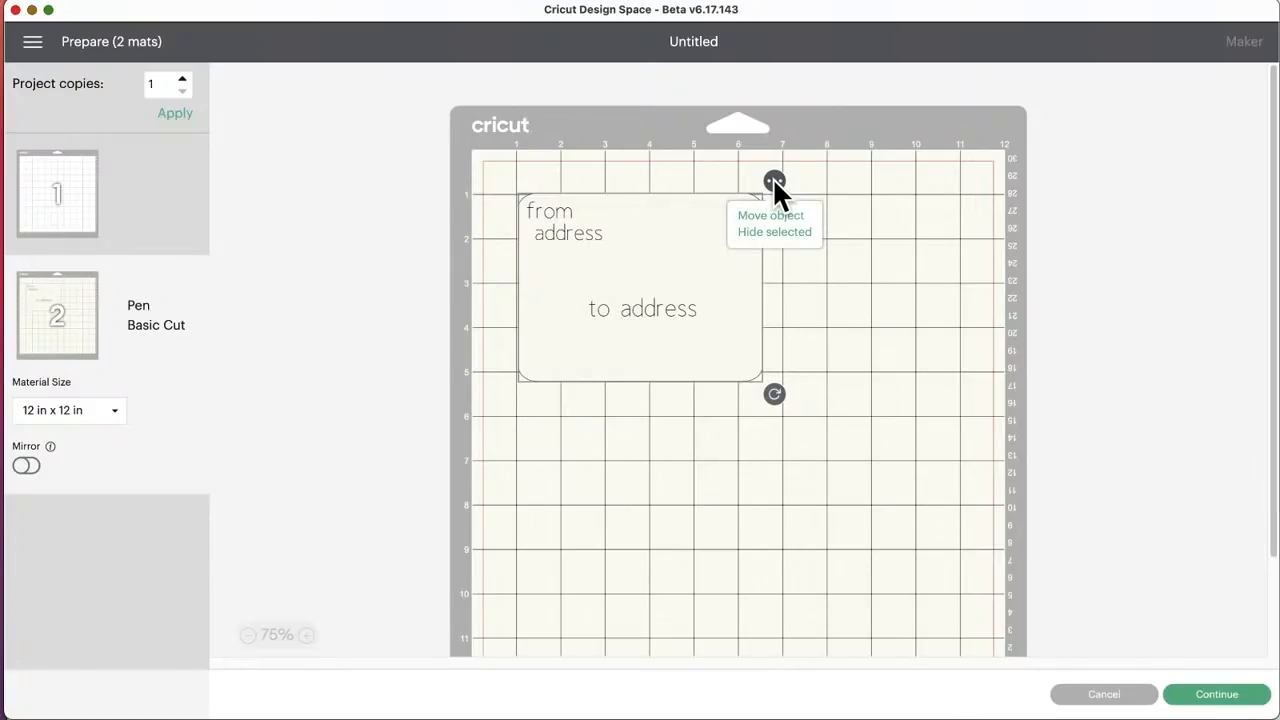
{"action": "left_click", "coordinate": [752, 232]}
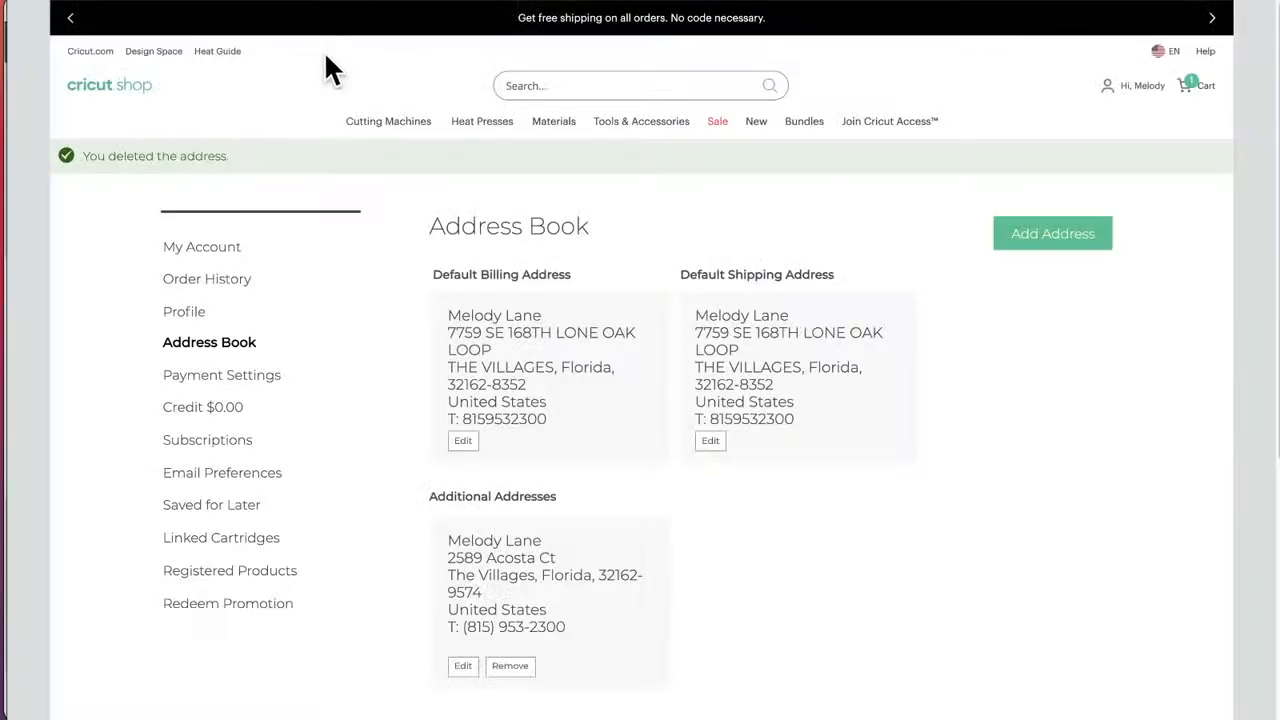
Step: Switch to the Cricut shop, add the Wine Bag Blank from the Materials catalog to the cart, and remove the rose Cricut Maker Machine
{"action": "mouse_move", "coordinate": [400, 126]}
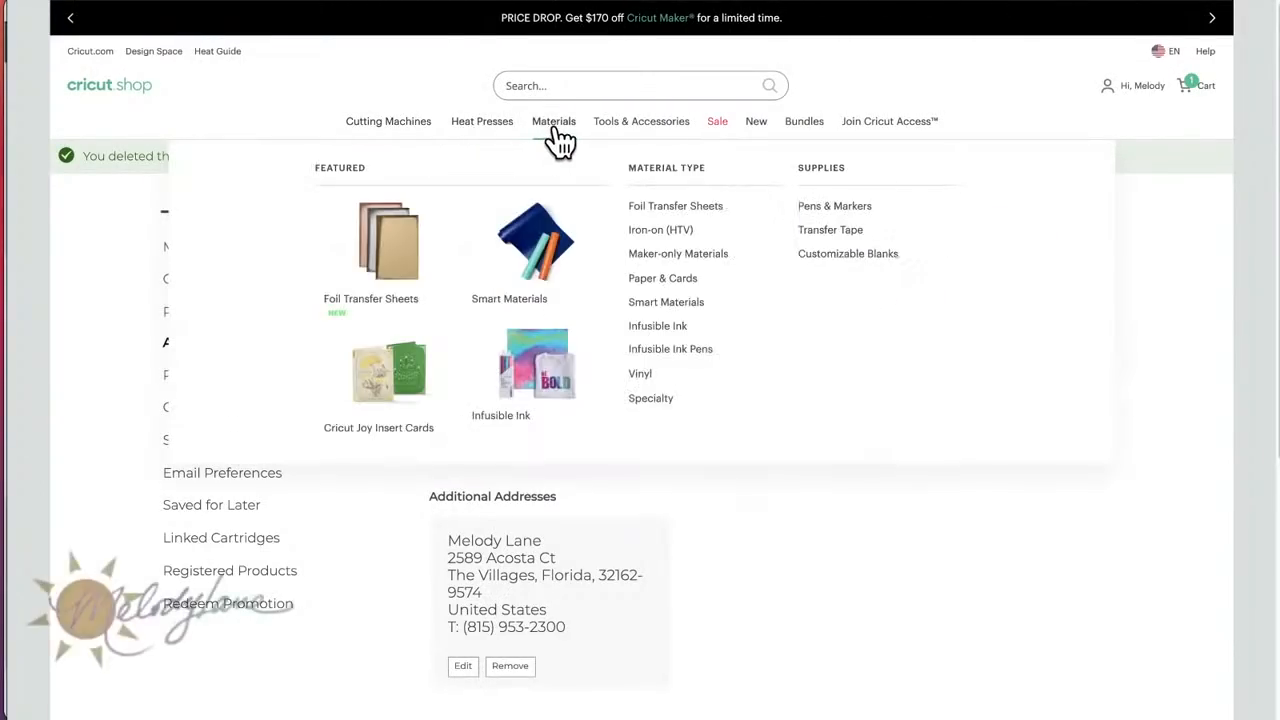
{"action": "left_click", "coordinate": [553, 124]}
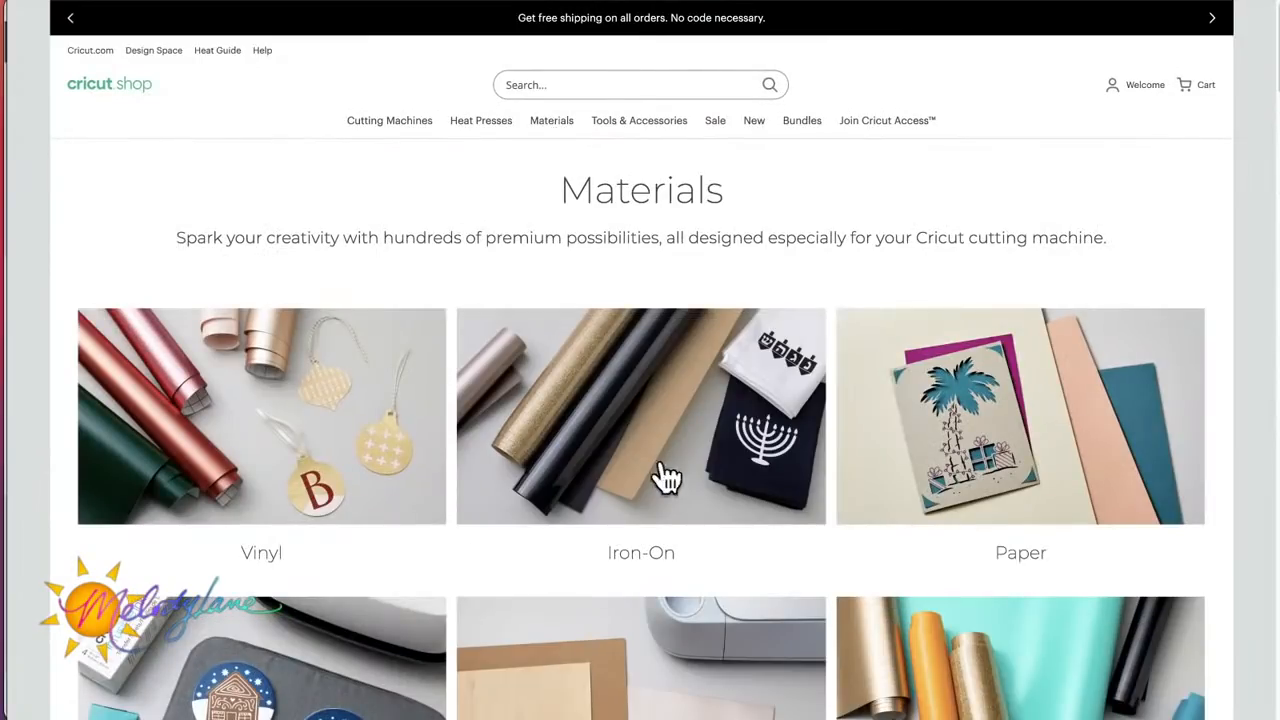
{"action": "scroll", "coordinate": [694, 534], "scroll_direction": "down", "scroll_amount": 4}
{"action": "scroll", "coordinate": [698, 524], "scroll_direction": "down", "scroll_amount": 6}
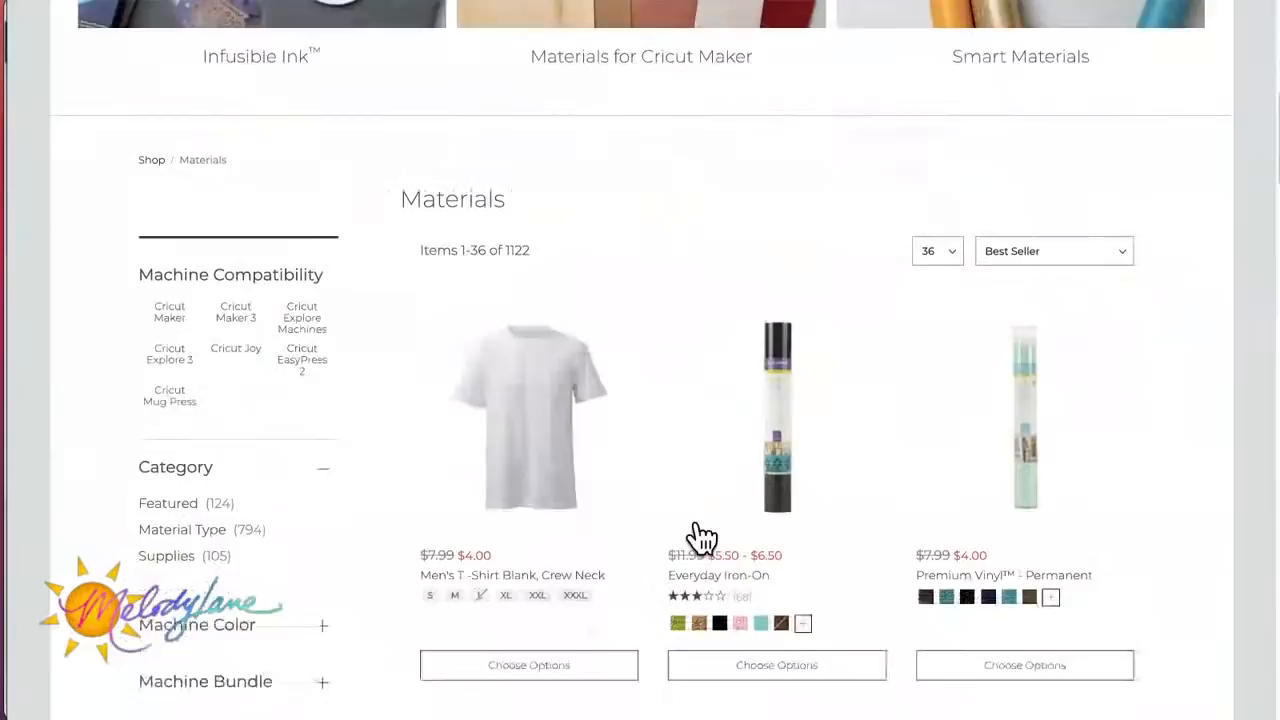
{"action": "scroll", "coordinate": [698, 535], "scroll_direction": "down", "scroll_amount": 5}
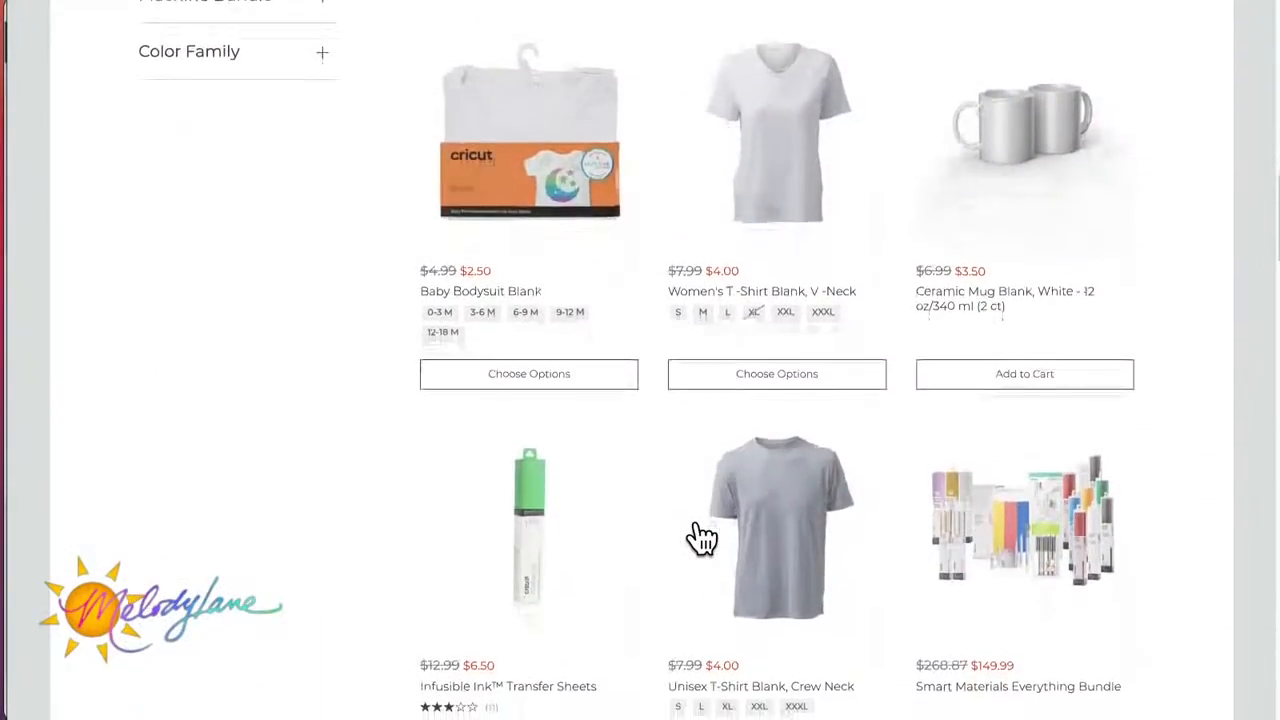
{"action": "scroll", "coordinate": [700, 530], "scroll_direction": "down", "scroll_amount": 12}
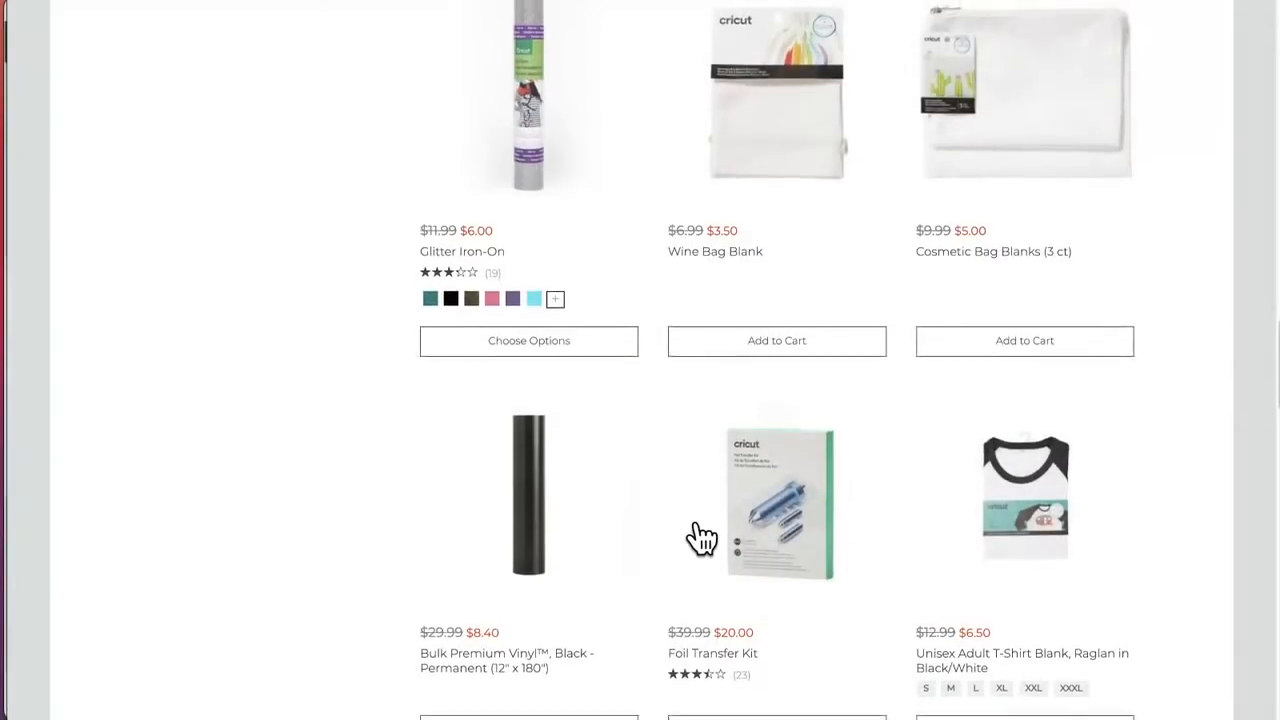
{"action": "scroll", "coordinate": [809, 457], "scroll_direction": "up", "scroll_amount": 2}
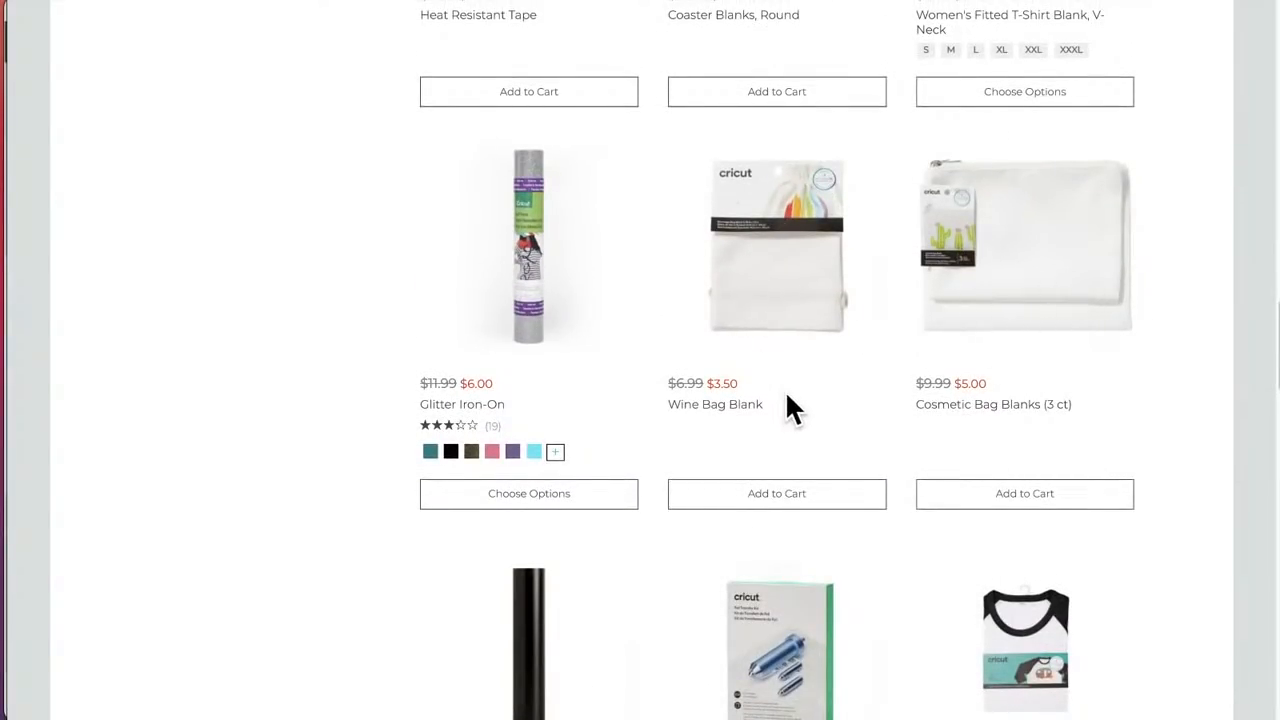
{"action": "left_click", "coordinate": [794, 495]}
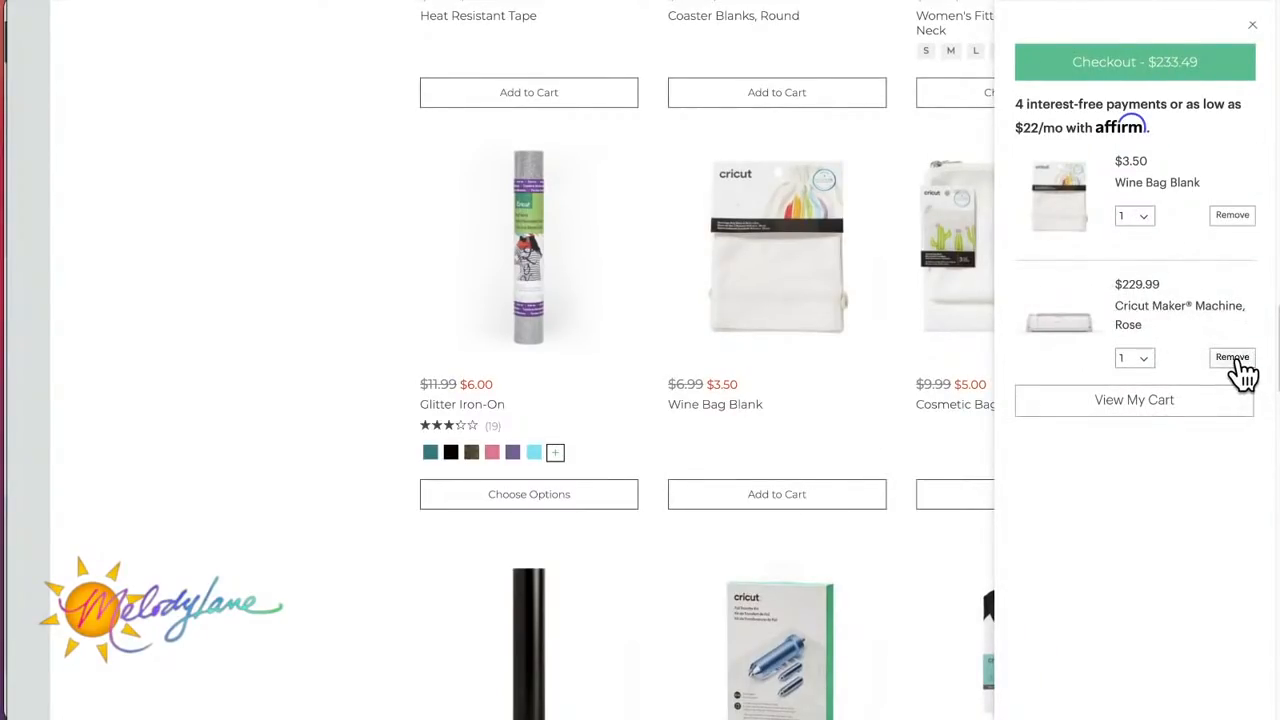
{"action": "left_click", "coordinate": [1235, 360]}
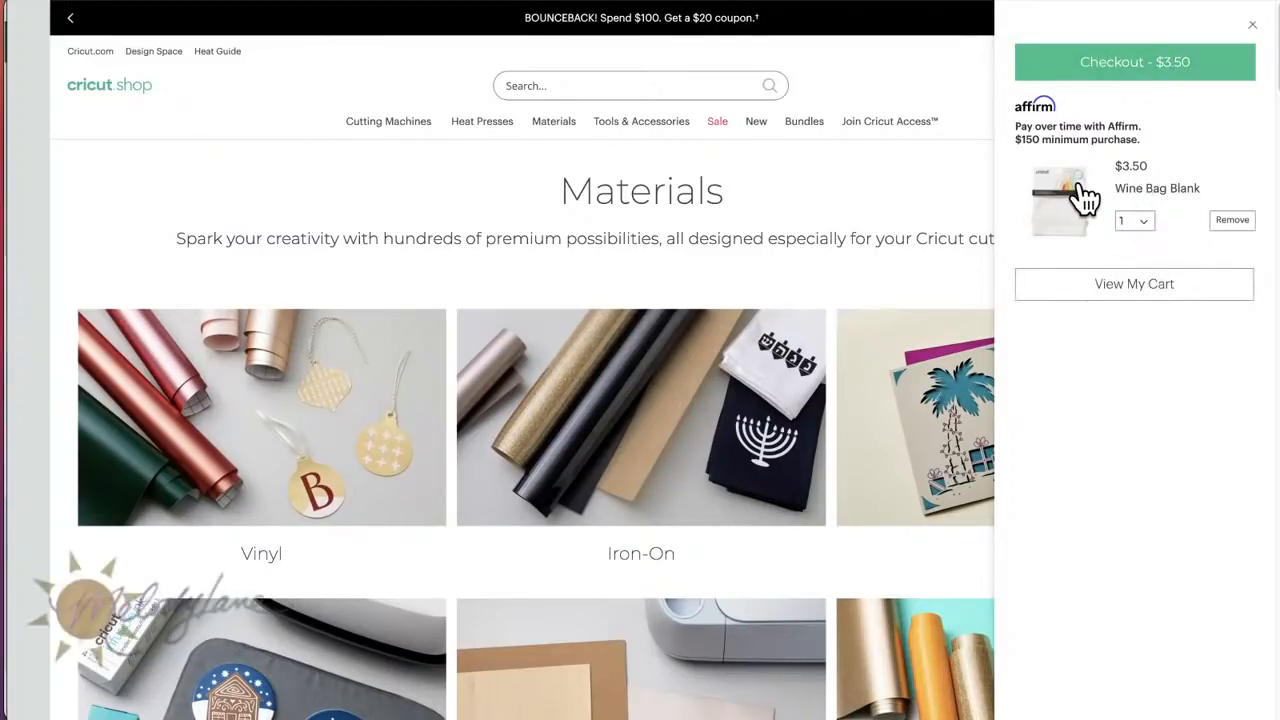
Step: Try Wine Bag Blank quantities of 18, 12 and 16 in the cart to compare checkout totals
{"action": "left_click", "coordinate": [1143, 220]}
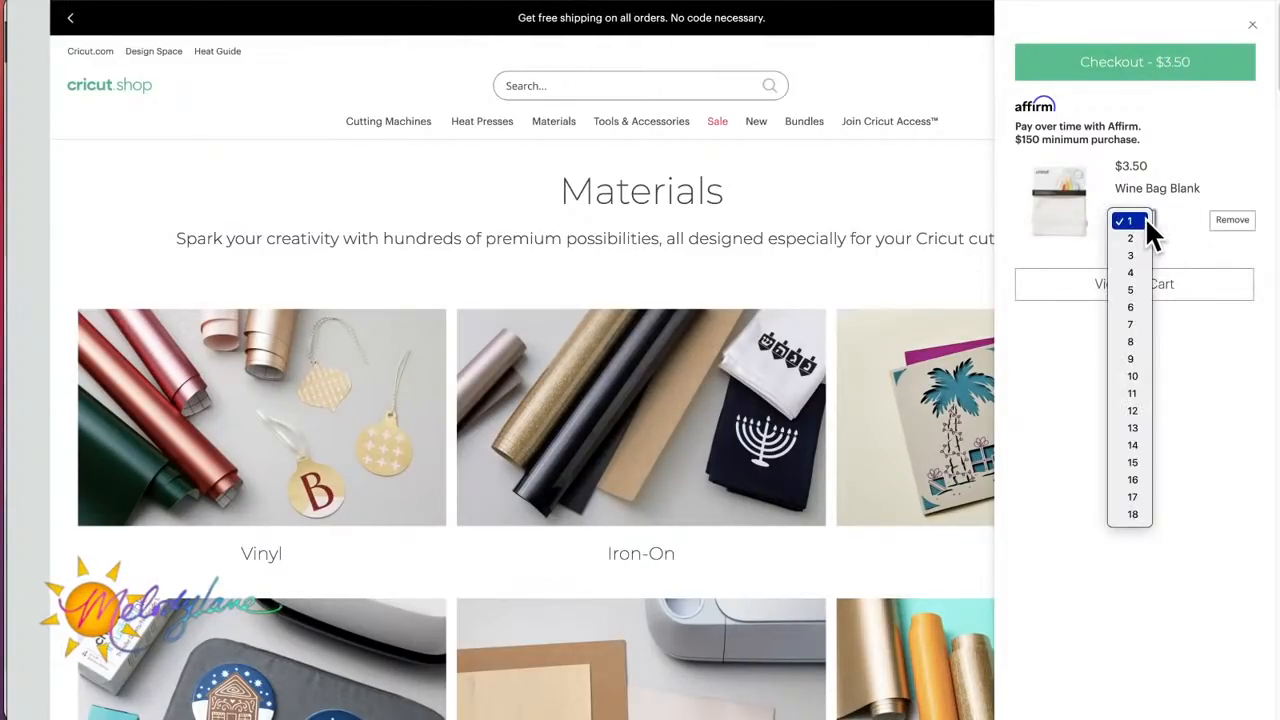
{"action": "left_click", "coordinate": [1133, 514]}
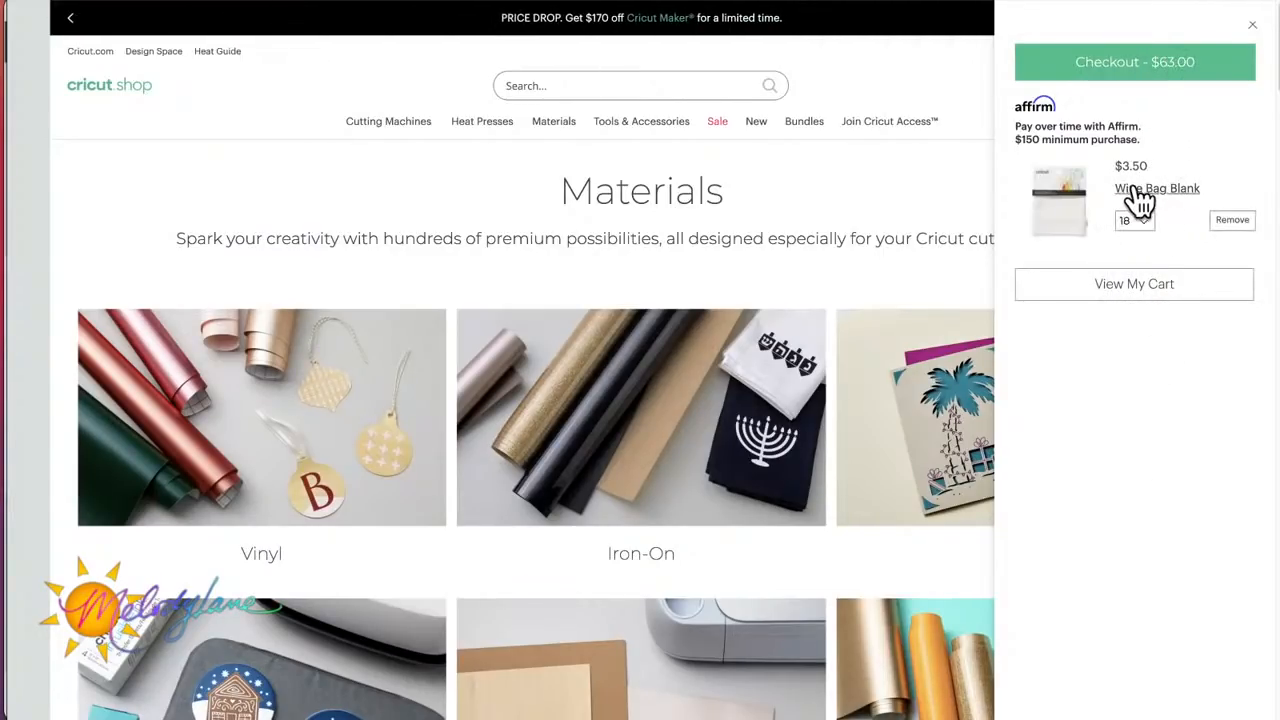
{"action": "left_click", "coordinate": [1147, 221]}
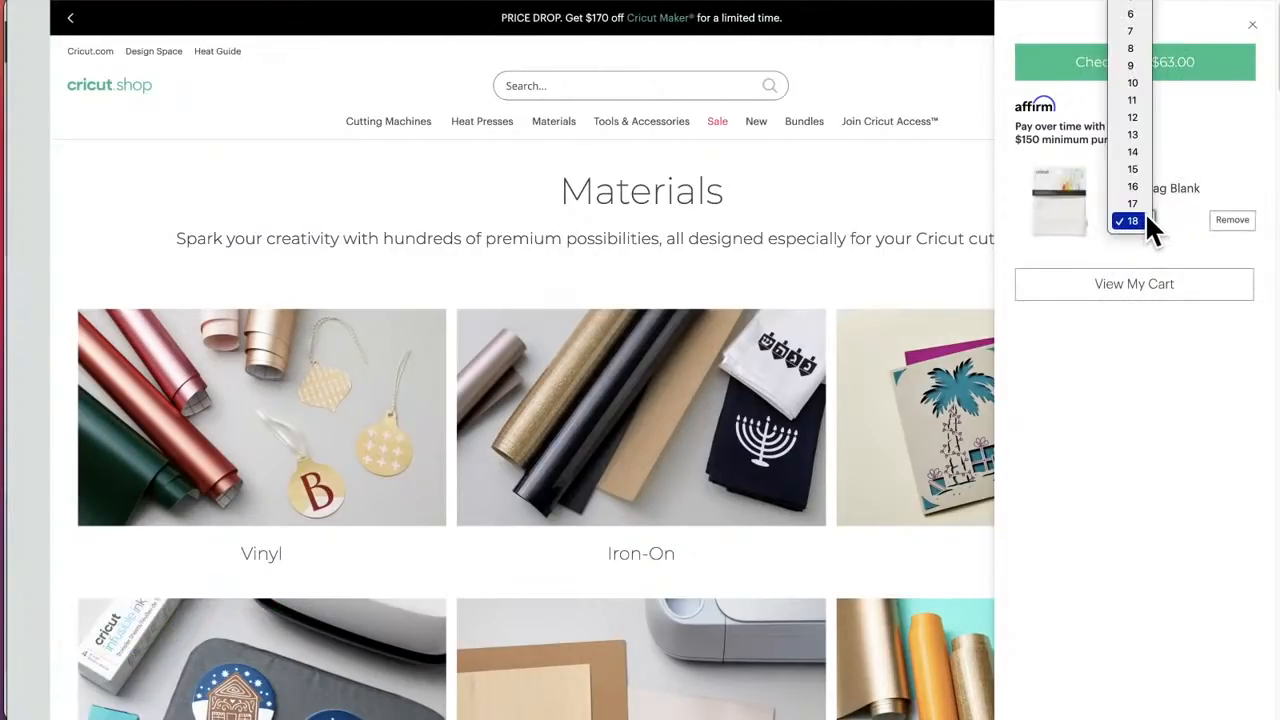
{"action": "left_click", "coordinate": [1140, 121]}
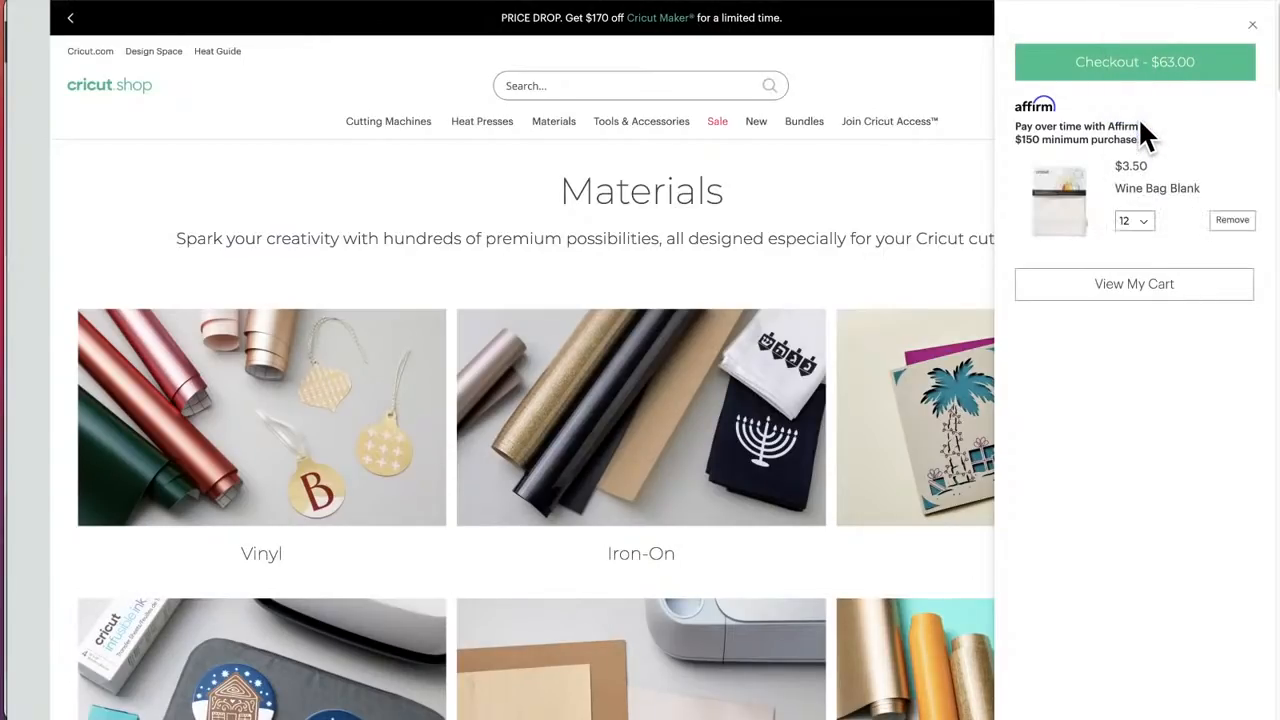
{"action": "left_click", "coordinate": [1145, 221]}
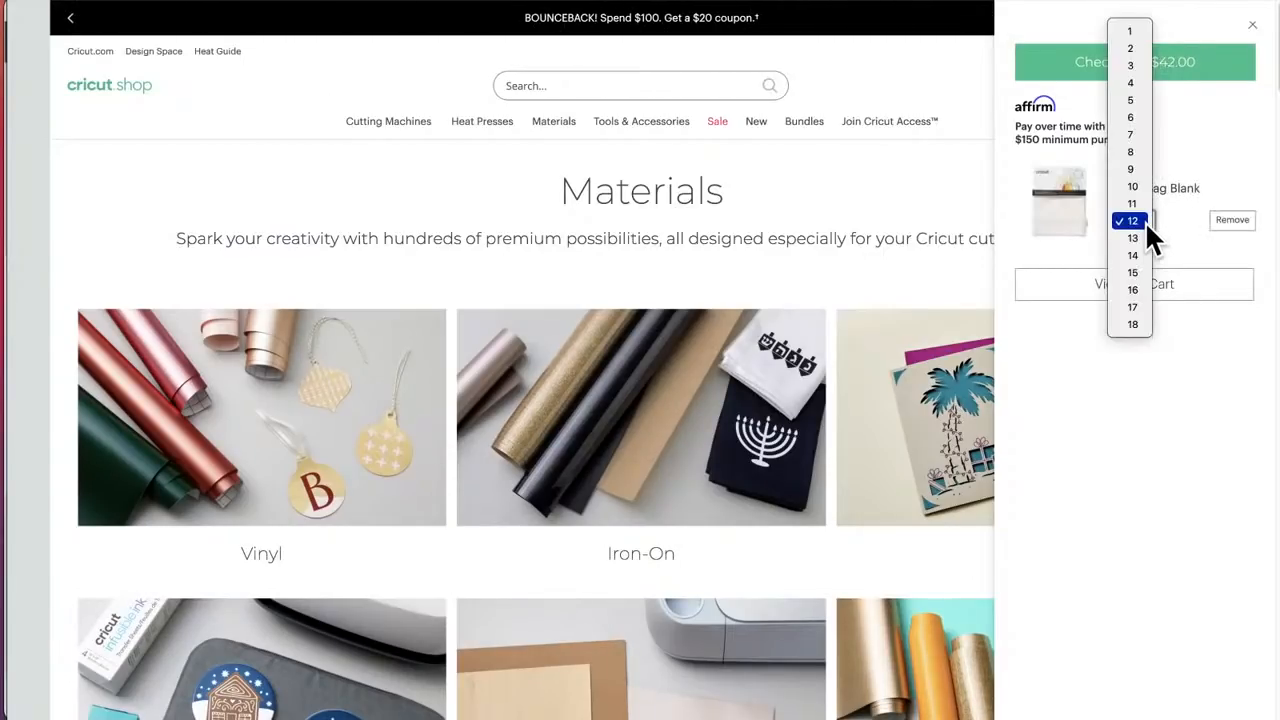
{"action": "left_click", "coordinate": [1139, 280]}
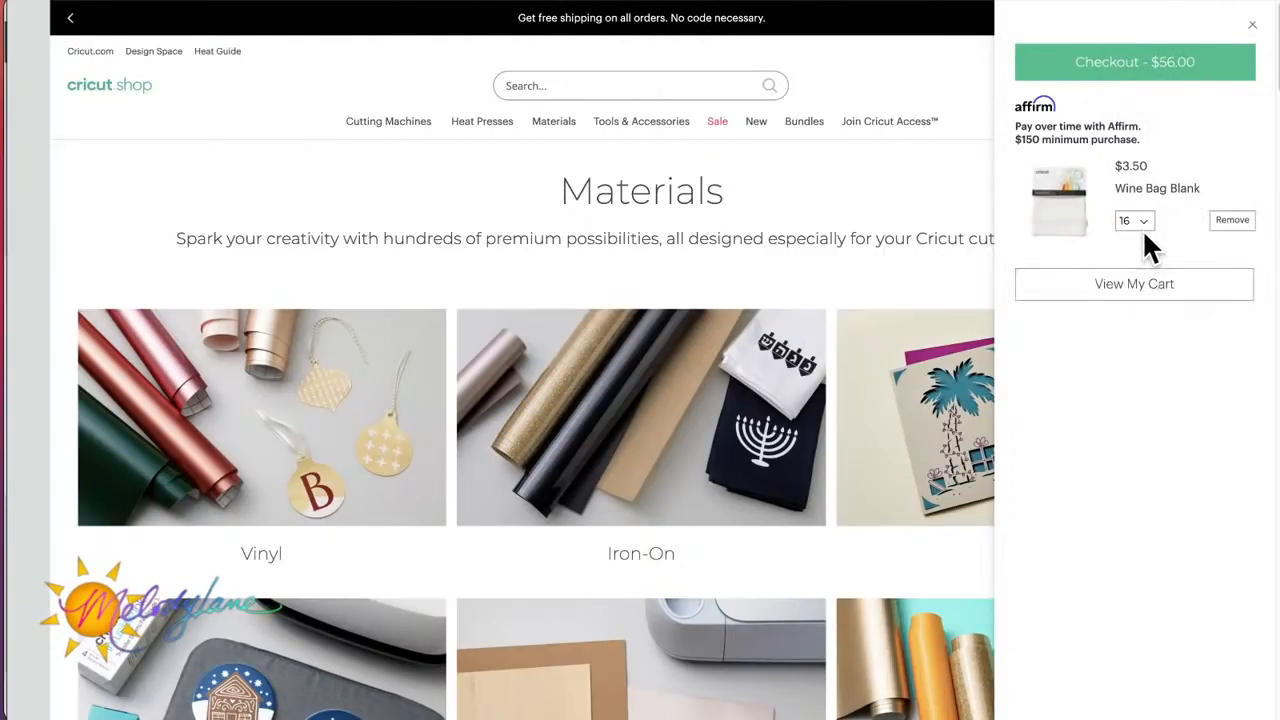
Step: Set the Wine Bag Blank quantity to 15 and apply the promo code "cutie" at checkout
{"action": "left_click", "coordinate": [1145, 220]}
{"action": "left_click", "coordinate": [1139, 201]}
{"action": "left_click", "coordinate": [1180, 80]}
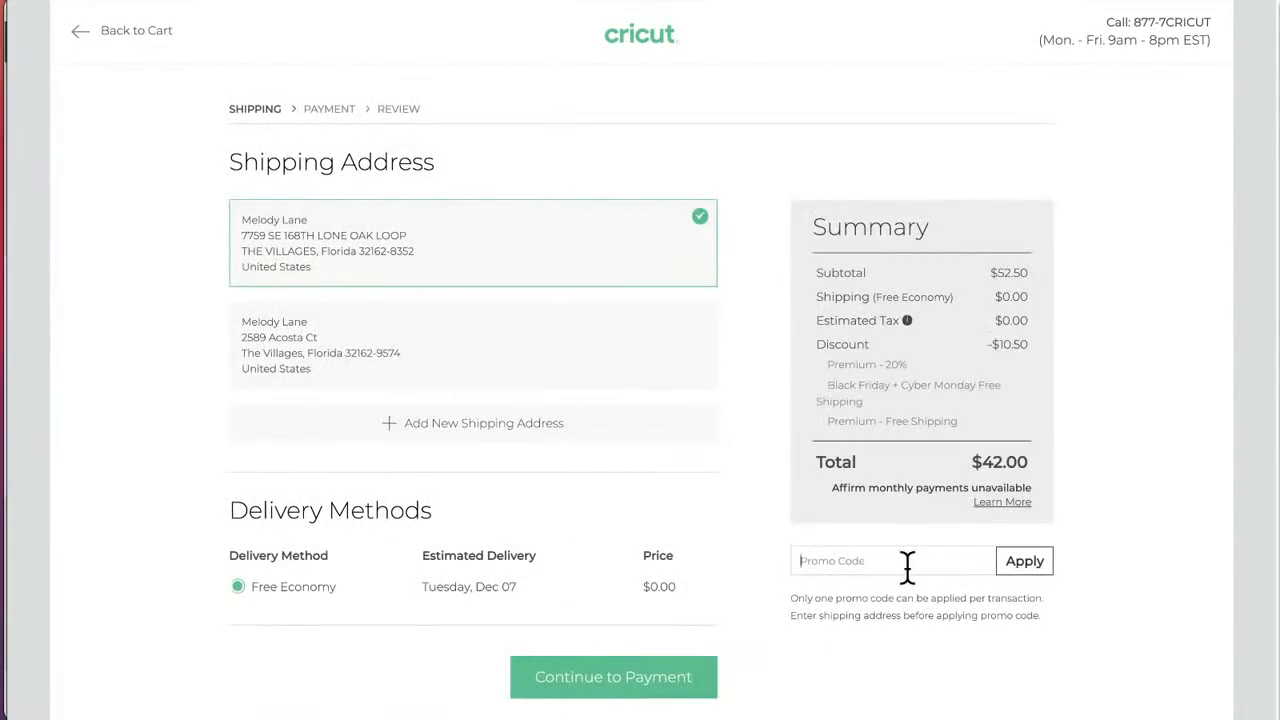
{"action": "type", "text": "cutie"}
{"action": "left_click", "coordinate": [1031, 562]}
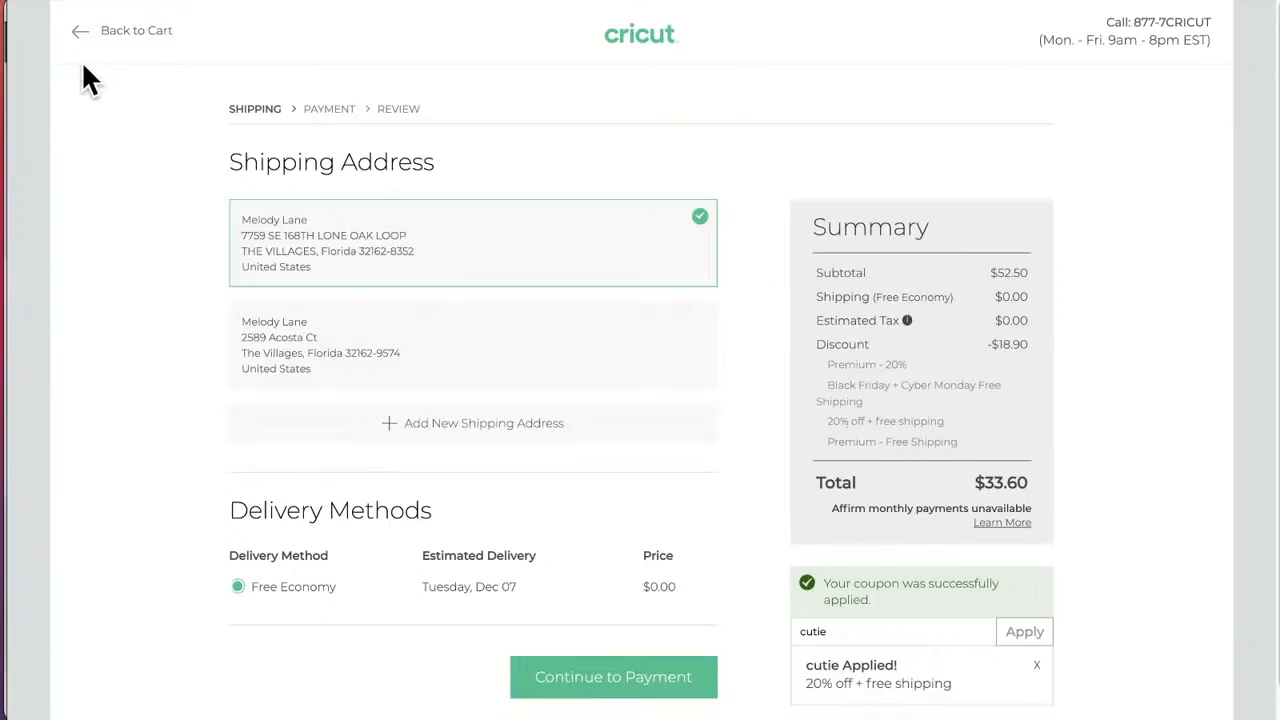
Step: Return from checkout to the Materials catalog and open the Paper category
{"action": "left_click", "coordinate": [27, 1]}
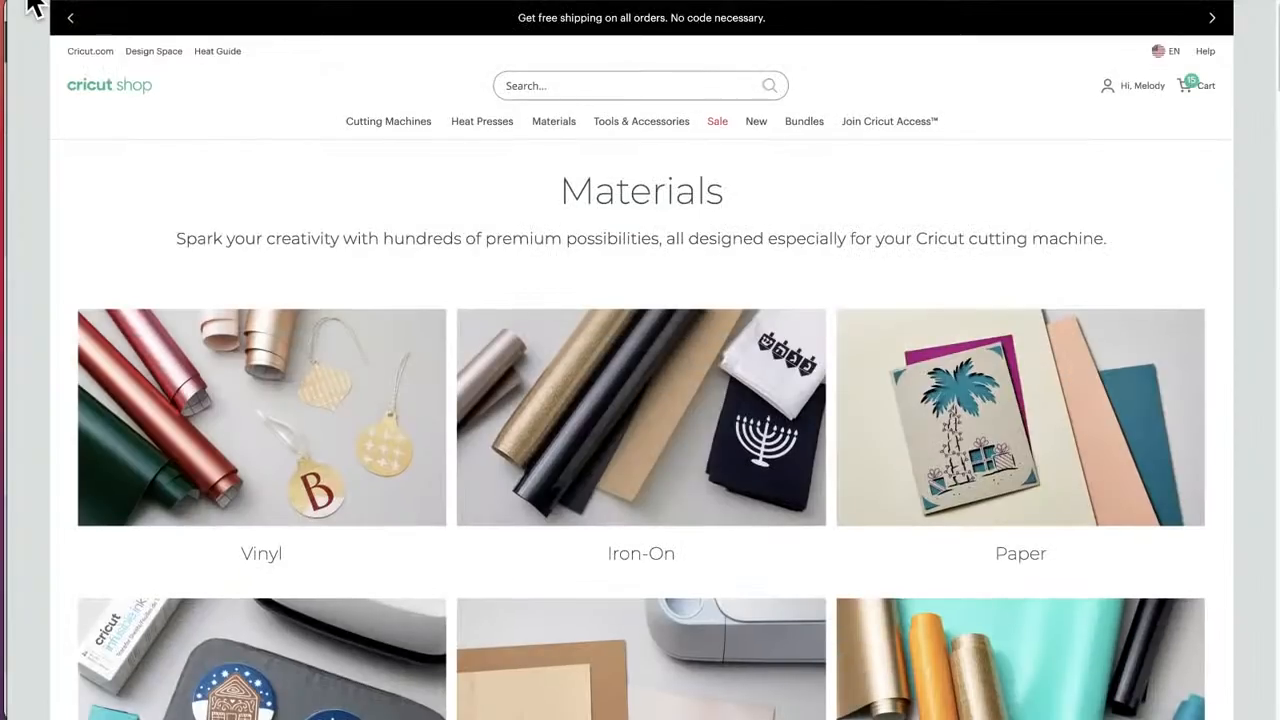
{"action": "scroll", "coordinate": [623, 477], "scroll_direction": "down", "scroll_amount": 5}
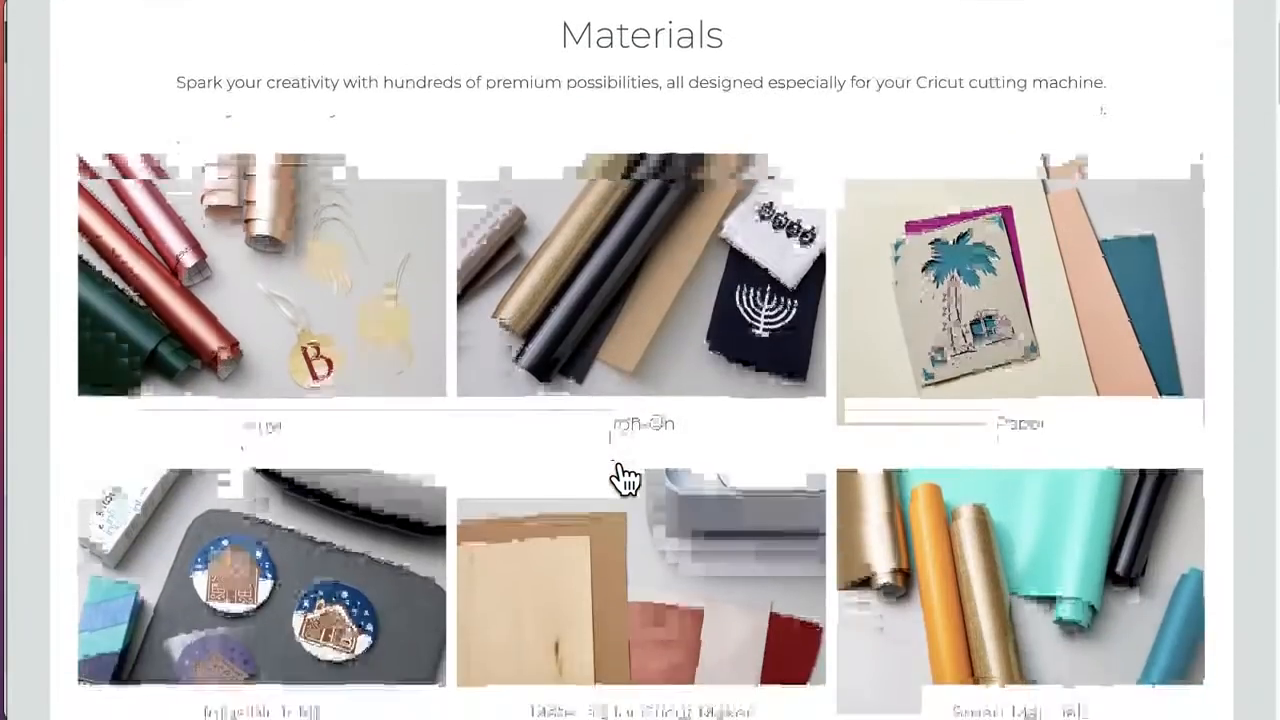
{"action": "scroll", "coordinate": [620, 470], "scroll_direction": "up", "scroll_amount": 5}
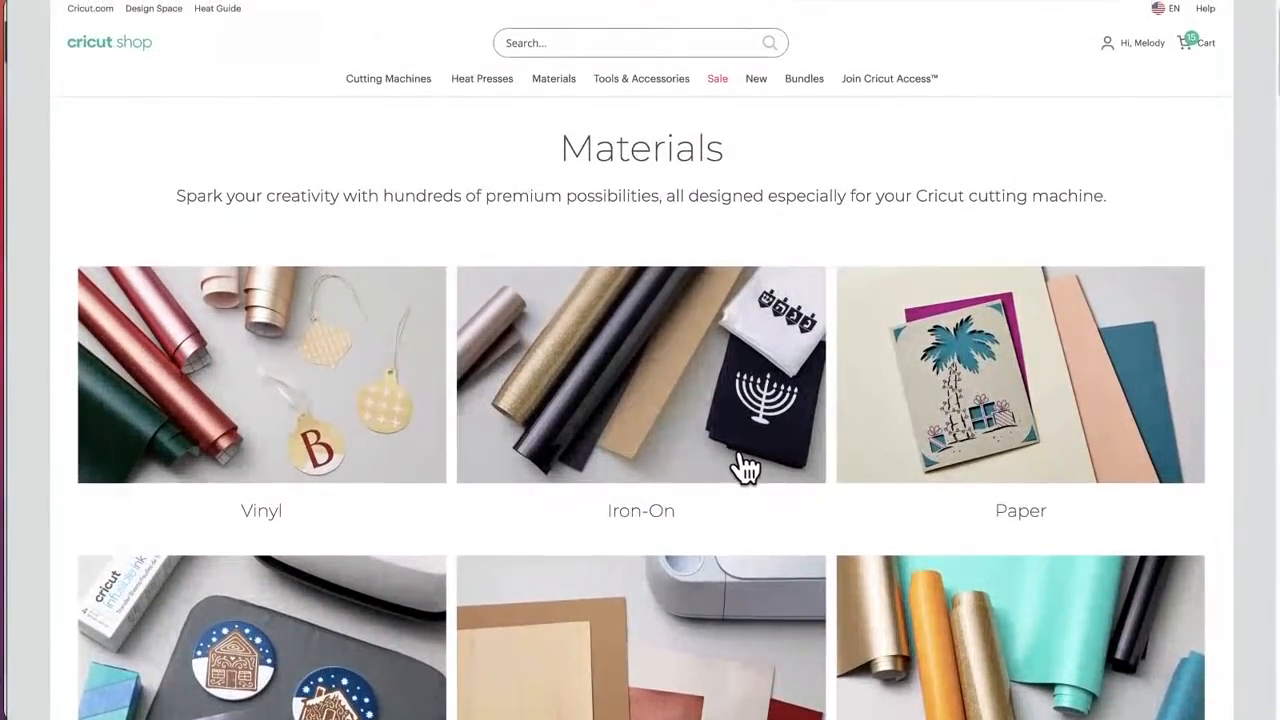
{"action": "left_click", "coordinate": [877, 452]}
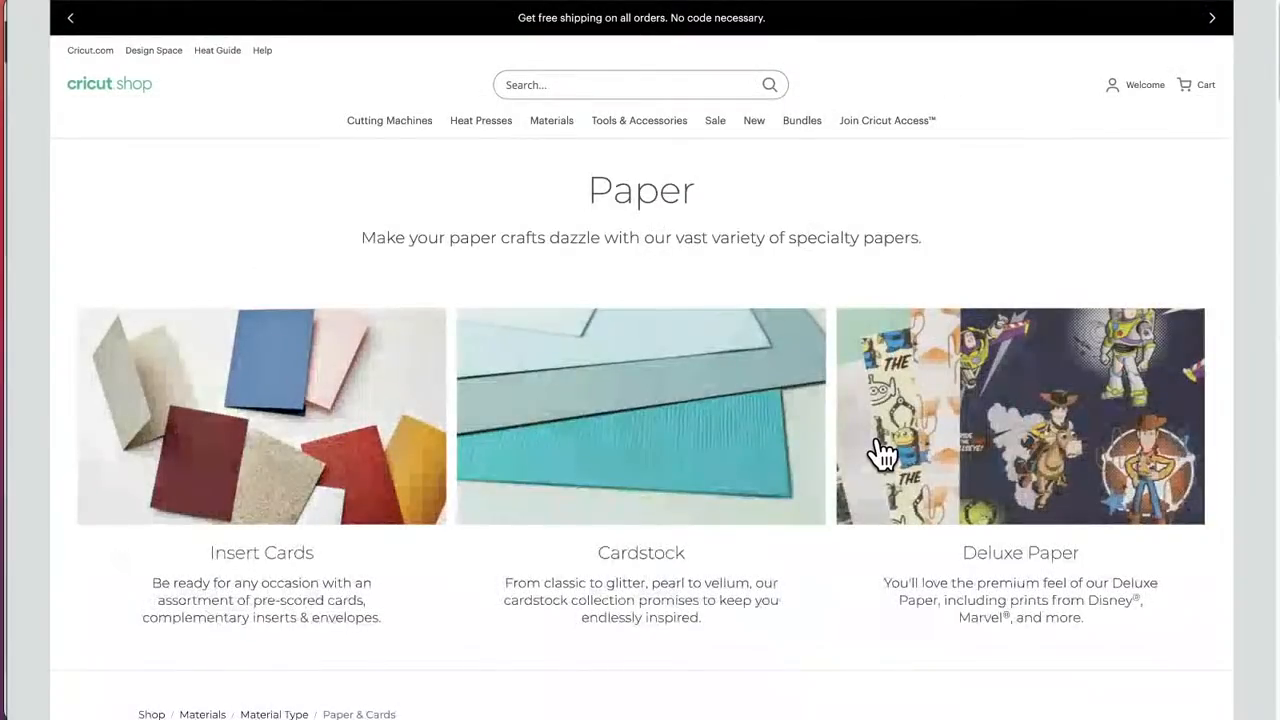
Step: Browse the Paper & Cards listing, view the Cardstock 12x12 product page, and return to the listing
{"action": "scroll", "coordinate": [713, 500], "scroll_direction": "down", "scroll_amount": 5}
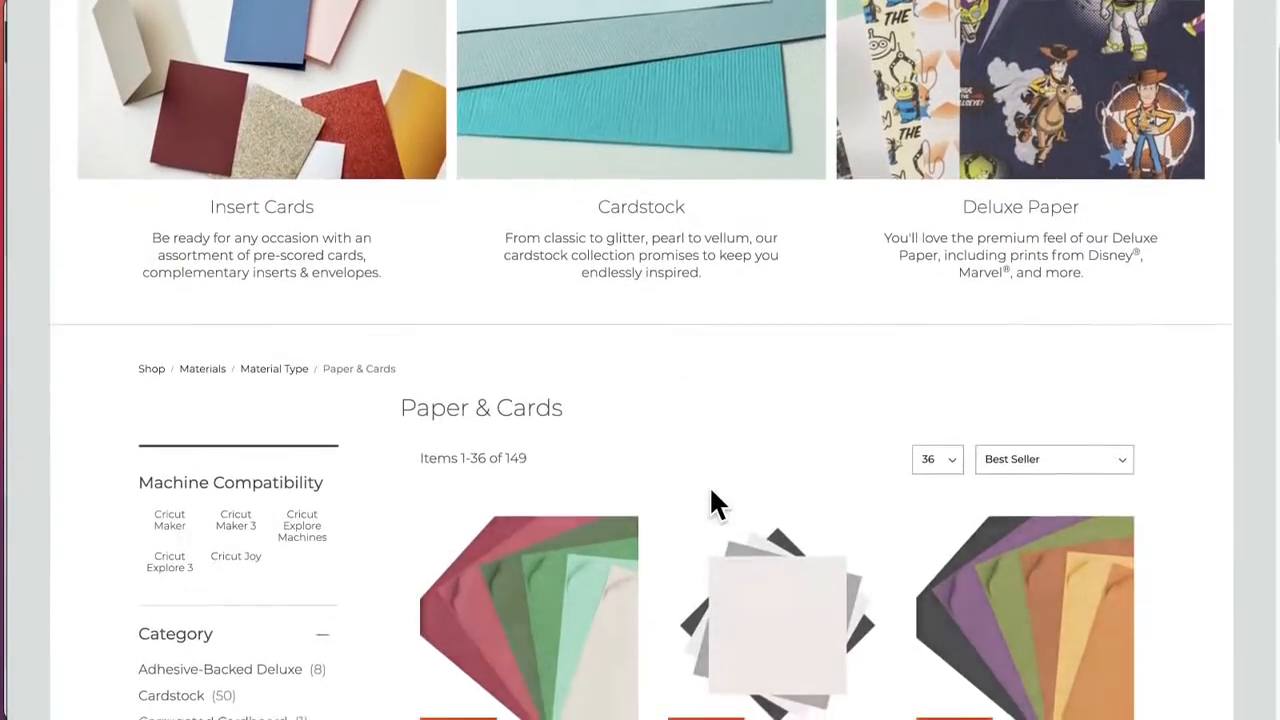
{"action": "scroll", "coordinate": [712, 495], "scroll_direction": "down", "scroll_amount": 2}
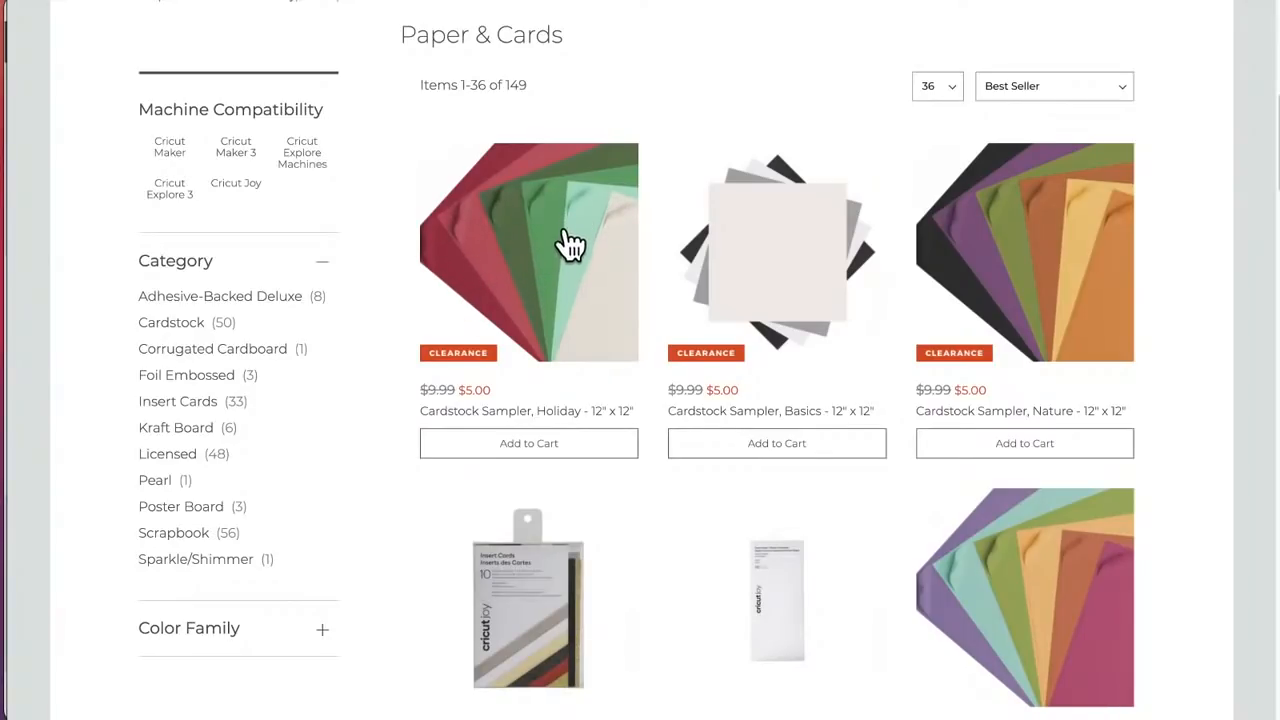
{"action": "scroll", "coordinate": [573, 280], "scroll_direction": "down", "scroll_amount": 1}
{"action": "scroll", "coordinate": [575, 280], "scroll_direction": "down", "scroll_amount": 5}
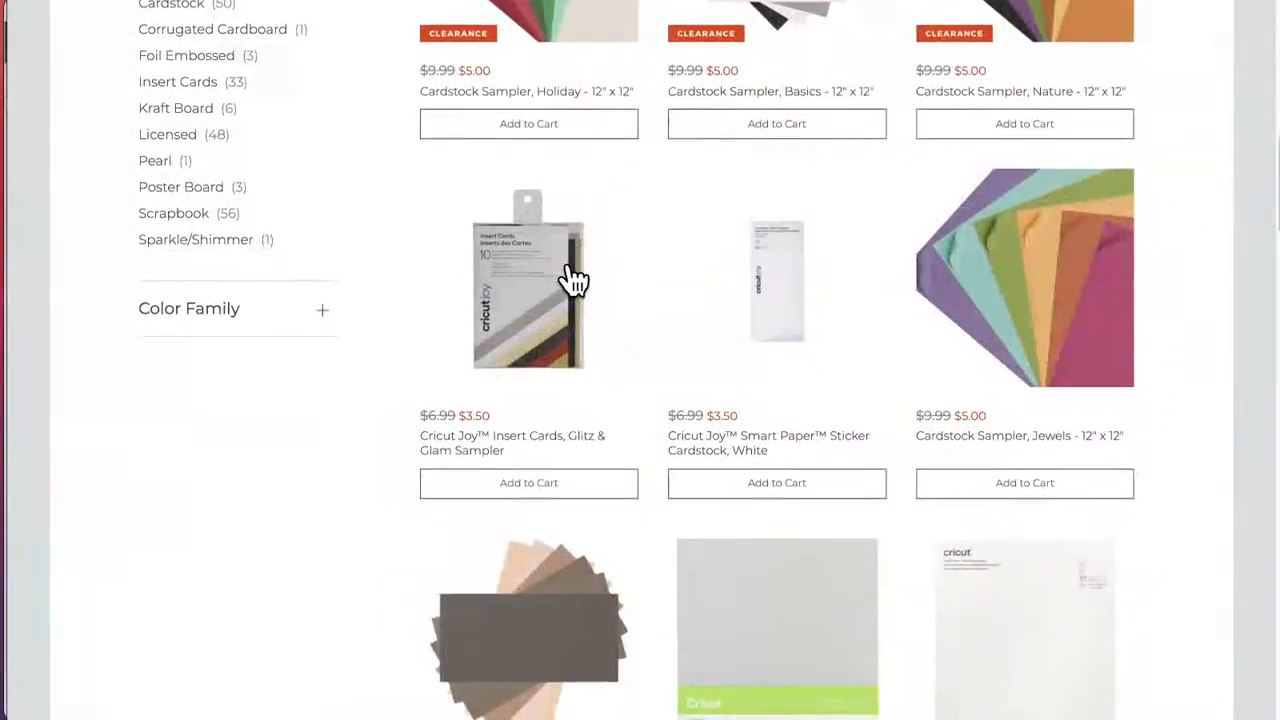
{"action": "scroll", "coordinate": [575, 280], "scroll_direction": "down", "scroll_amount": 2}
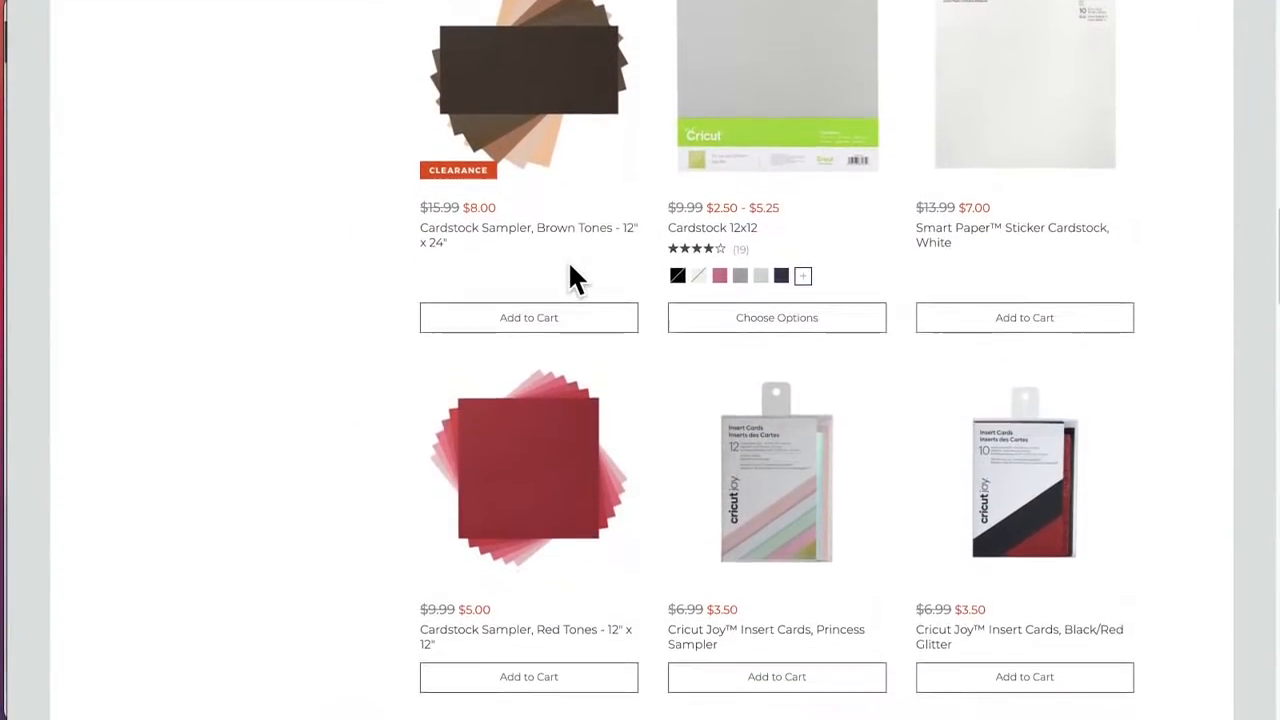
{"action": "scroll", "coordinate": [568, 270], "scroll_direction": "up", "scroll_amount": 2}
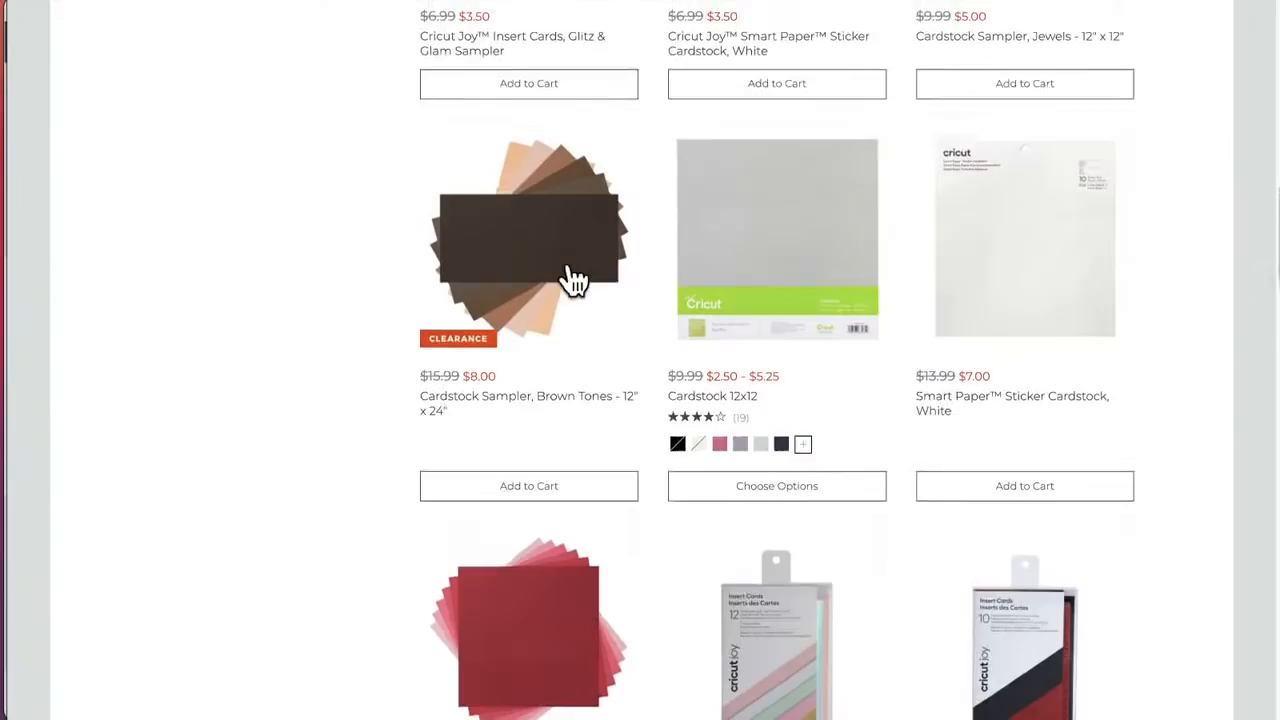
{"action": "left_click", "coordinate": [767, 280]}
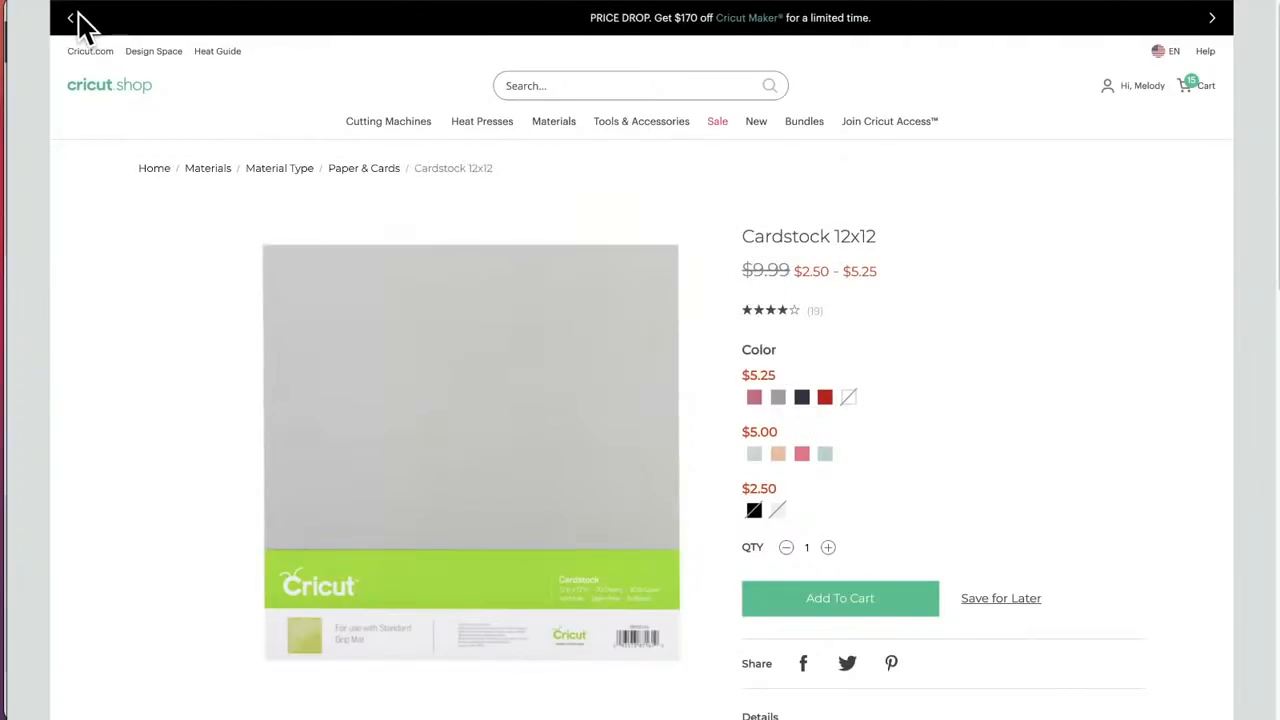
{"action": "left_click", "coordinate": [28, 0]}
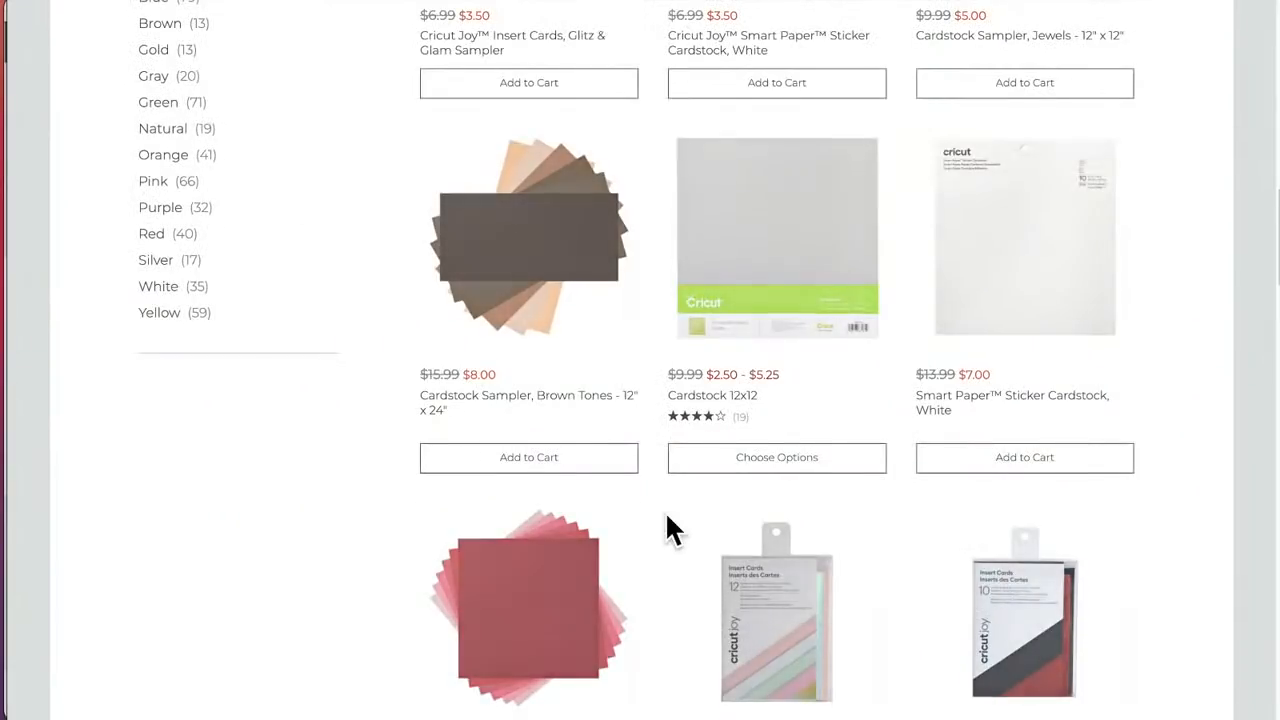
Step: Look through more cardstock samplers and insert cards, check the Deluxe Paper, Party Time details, and return to the listing
{"action": "scroll", "coordinate": [667, 515], "scroll_direction": "down", "scroll_amount": 5}
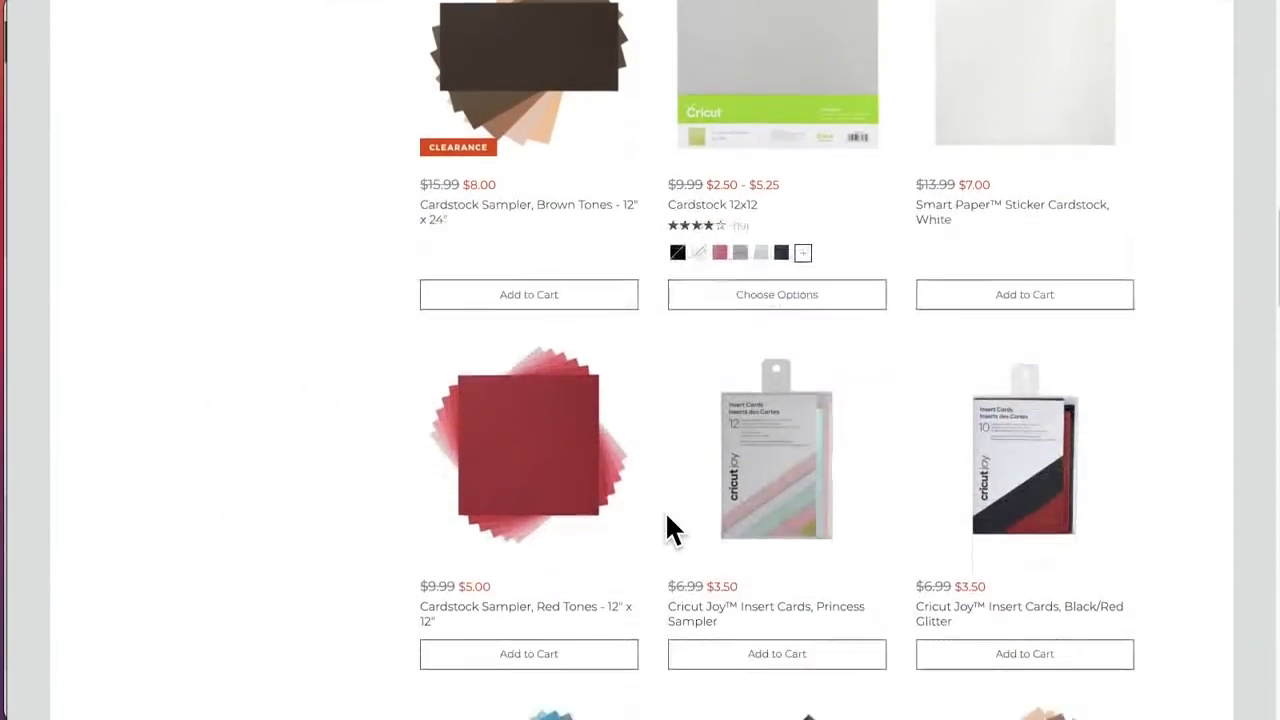
{"action": "scroll", "coordinate": [668, 528], "scroll_direction": "down", "scroll_amount": 1}
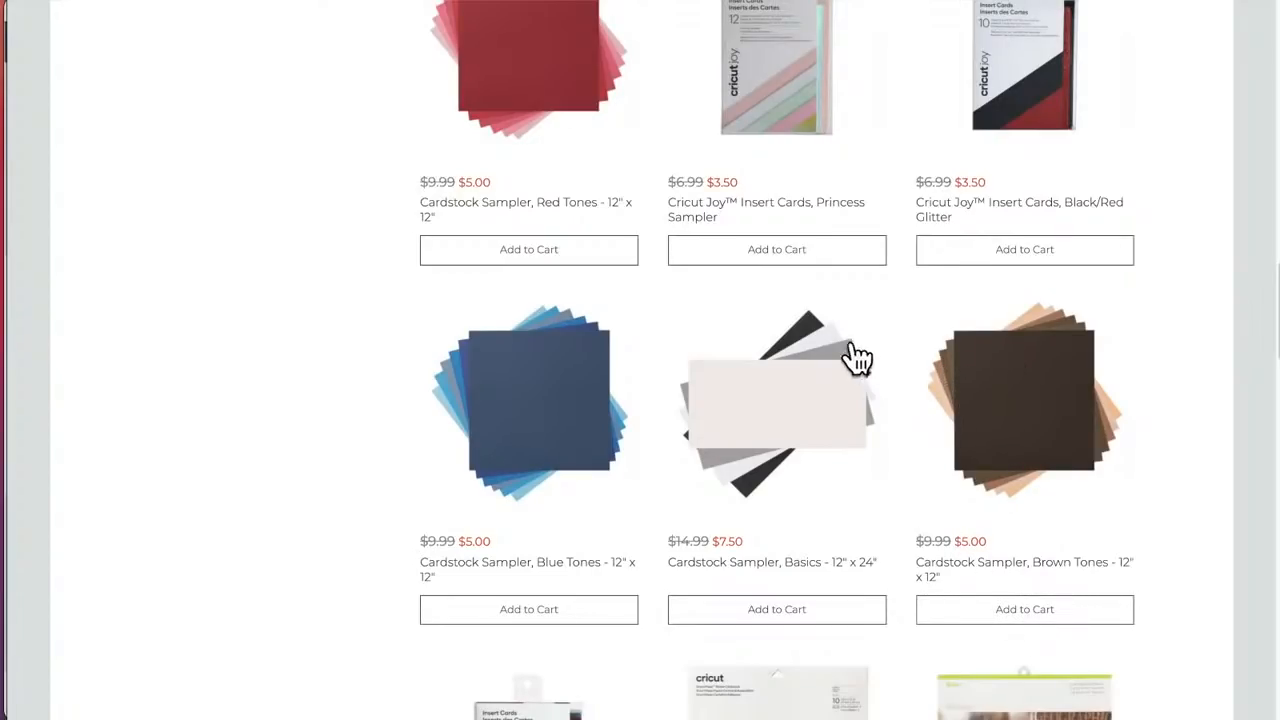
{"action": "scroll", "coordinate": [745, 345], "scroll_direction": "up", "scroll_amount": 2}
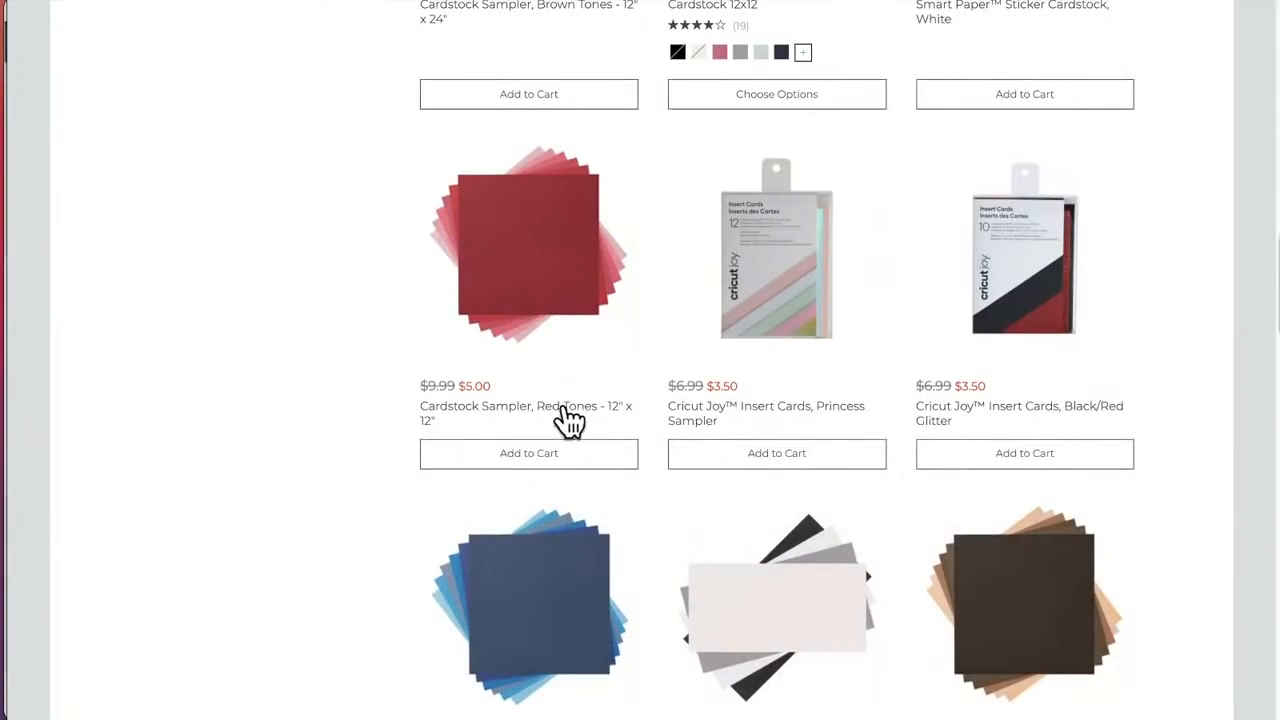
{"action": "scroll", "coordinate": [557, 610], "scroll_direction": "down", "scroll_amount": 12}
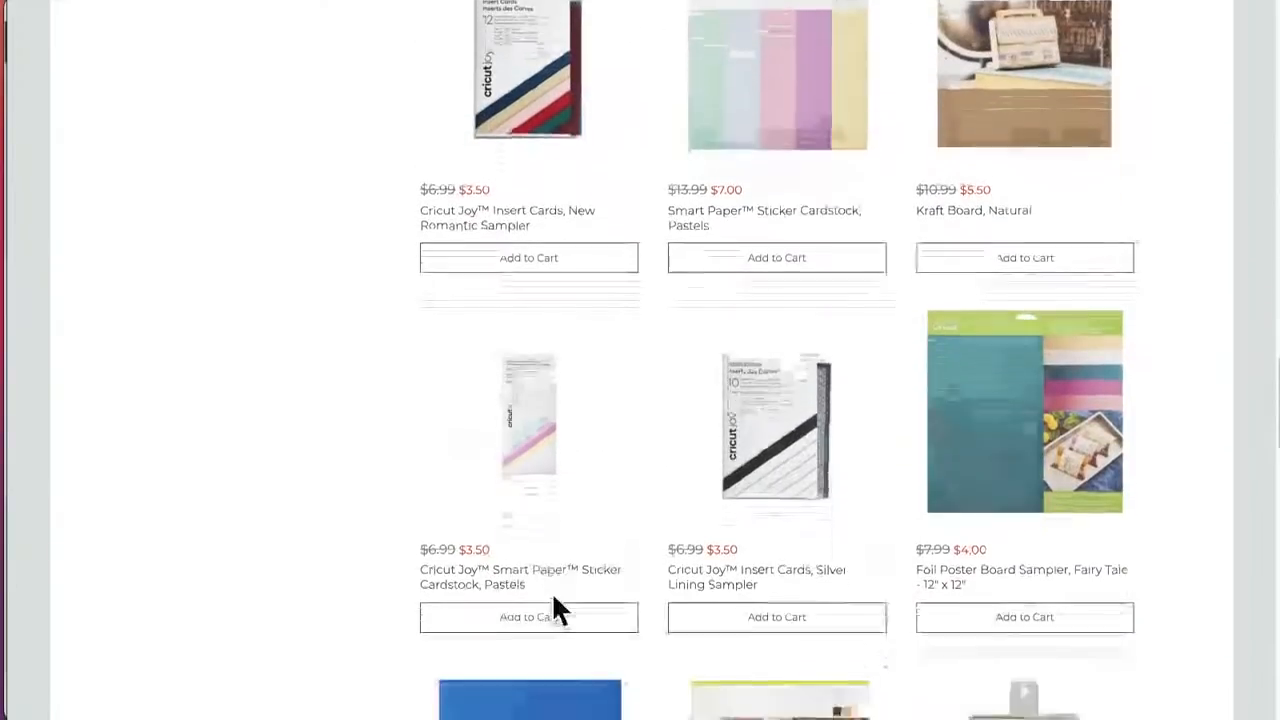
{"action": "scroll", "coordinate": [553, 600], "scroll_direction": "down", "scroll_amount": 3}
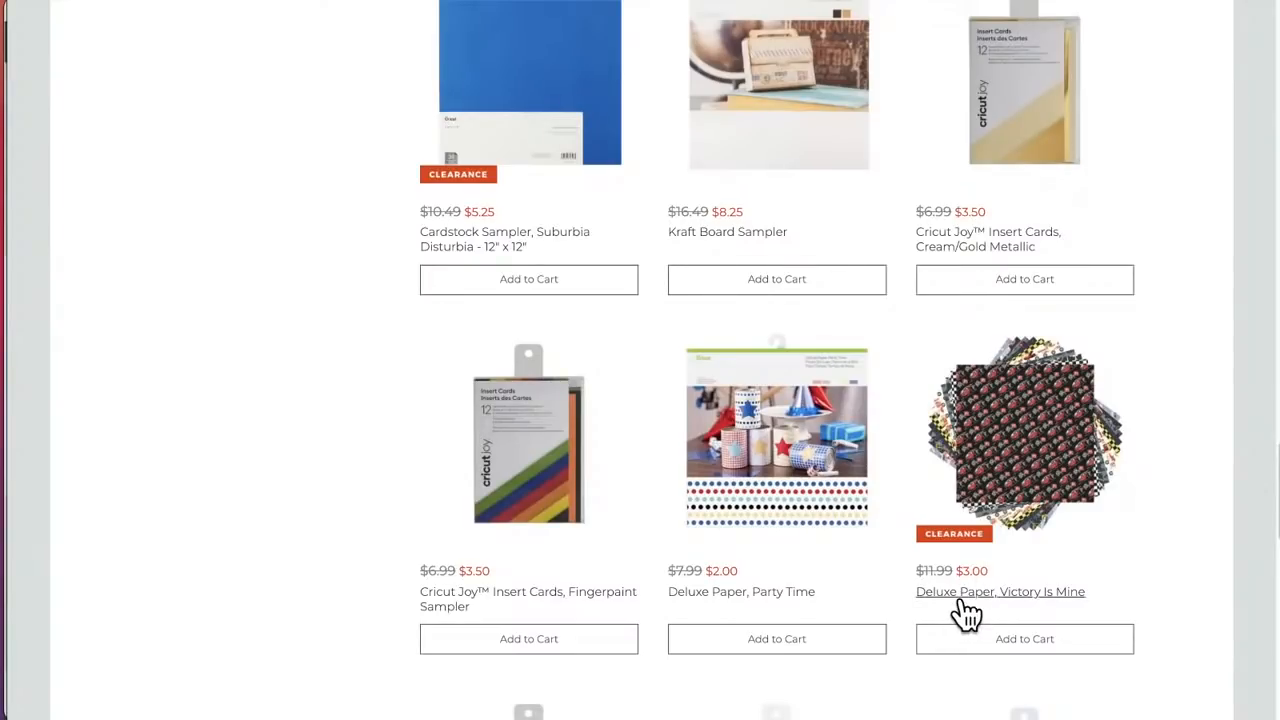
{"action": "scroll", "coordinate": [966, 455], "scroll_direction": "down", "scroll_amount": 1}
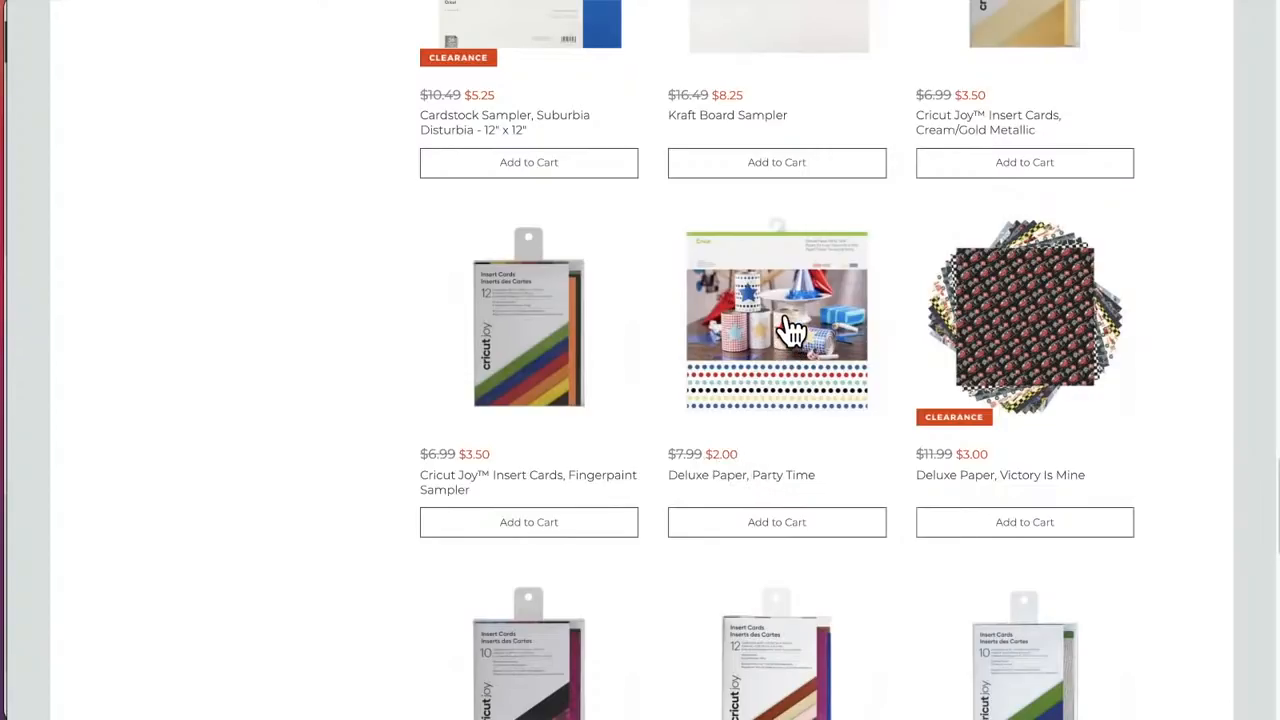
{"action": "left_click", "coordinate": [770, 395]}
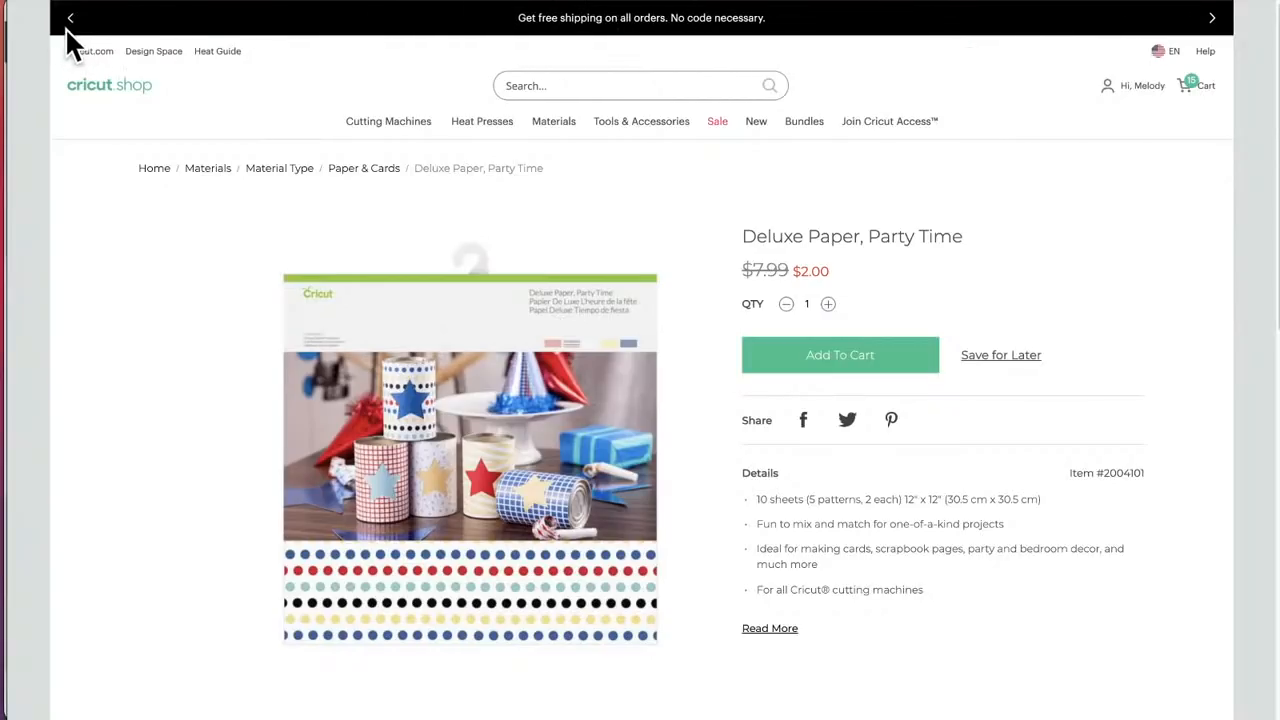
{"action": "left_click", "coordinate": [28, 2]}
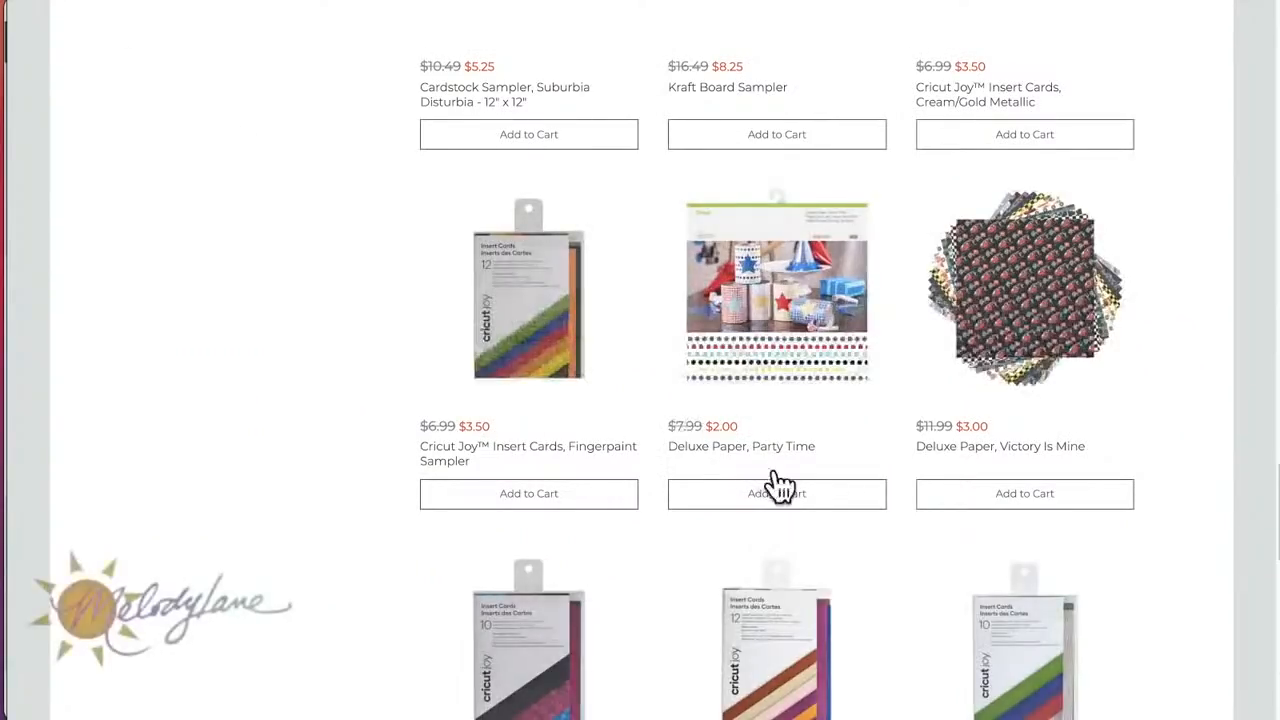
Step: Continue through the insert card and cardstock samplers and open the Kraft Board Foil Sampler, Metals product page
{"action": "scroll", "coordinate": [868, 517], "scroll_direction": "down", "scroll_amount": 3}
{"action": "scroll", "coordinate": [871, 529], "scroll_direction": "down", "scroll_amount": 2}
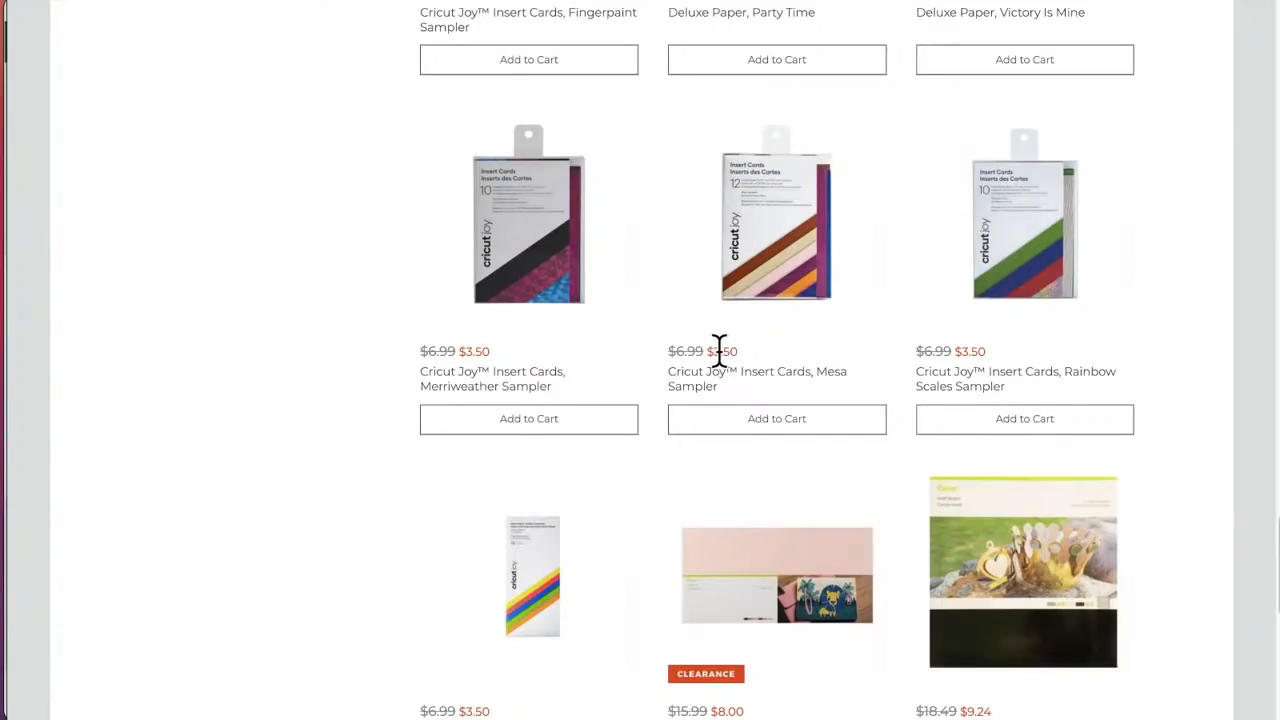
{"action": "scroll", "coordinate": [720, 350], "scroll_direction": "down", "scroll_amount": 3}
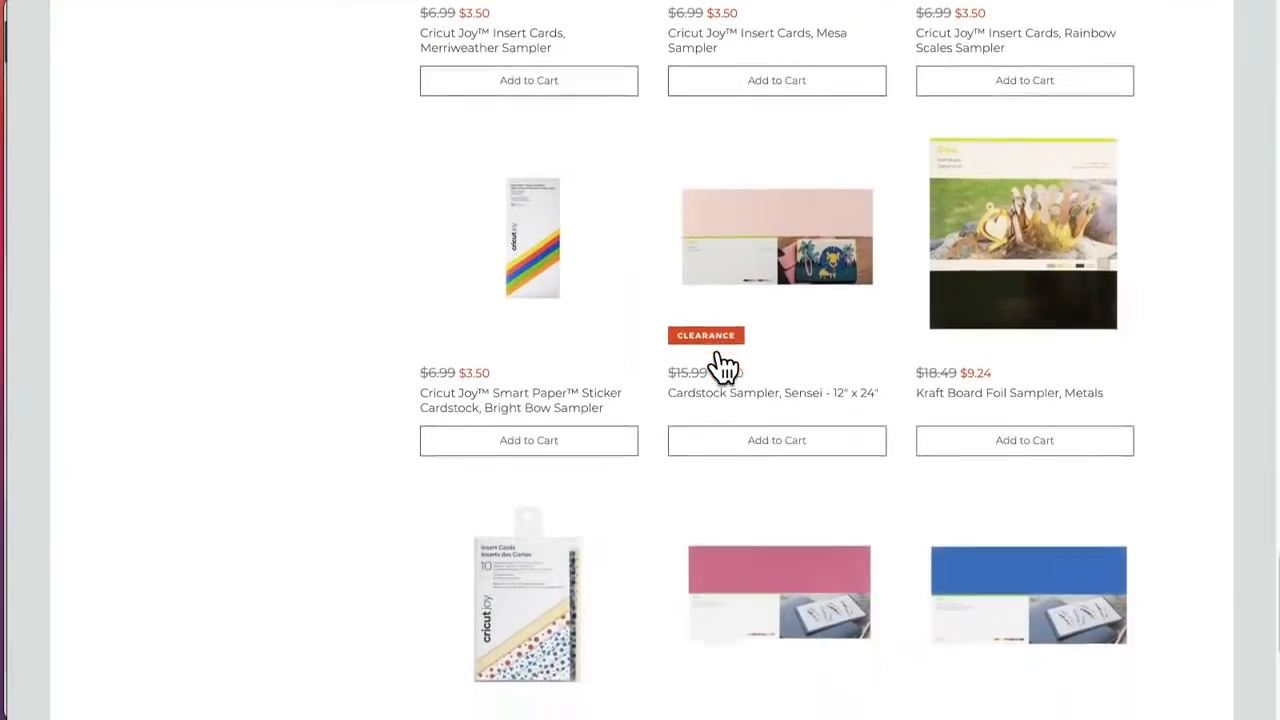
{"action": "scroll", "coordinate": [722, 367], "scroll_direction": "down", "scroll_amount": 1}
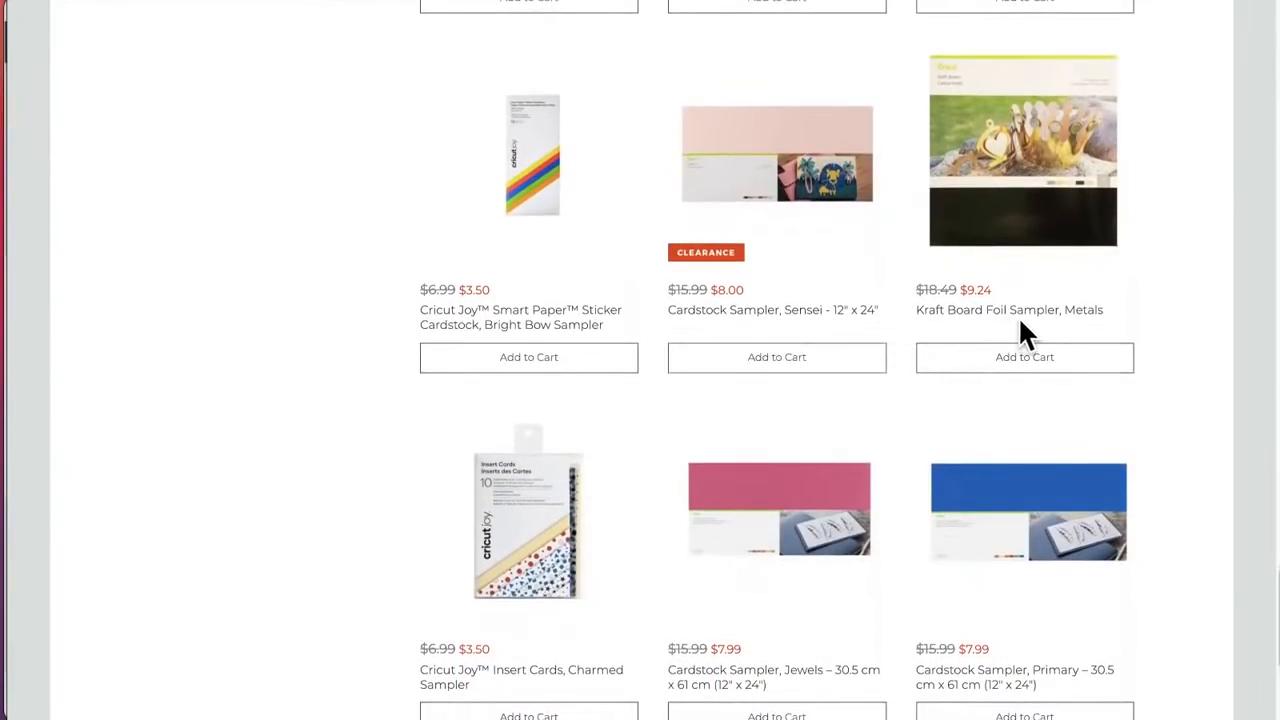
{"action": "left_click", "coordinate": [1072, 229]}
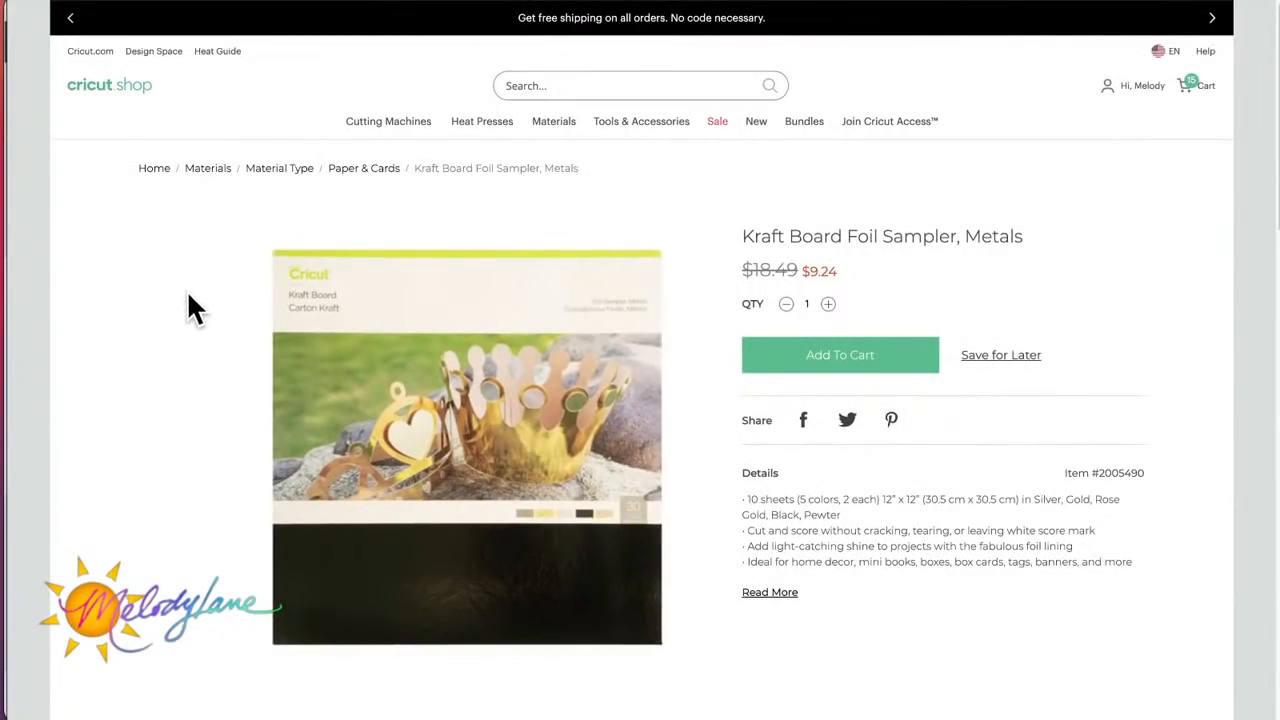
Step: Examine the enlarged Kraft Board Foil Sampler, Metals image, close it, and review the product's details and related products
{"action": "left_click", "coordinate": [599, 516]}
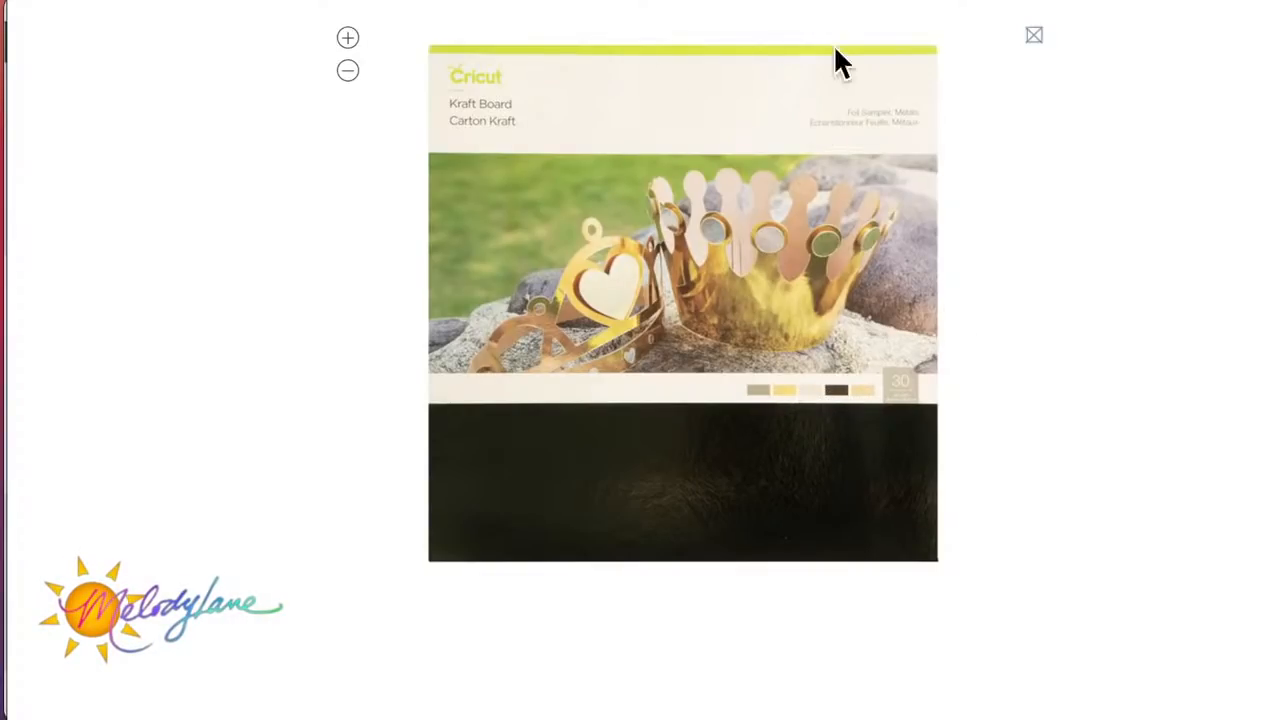
{"action": "left_click", "coordinate": [1035, 38]}
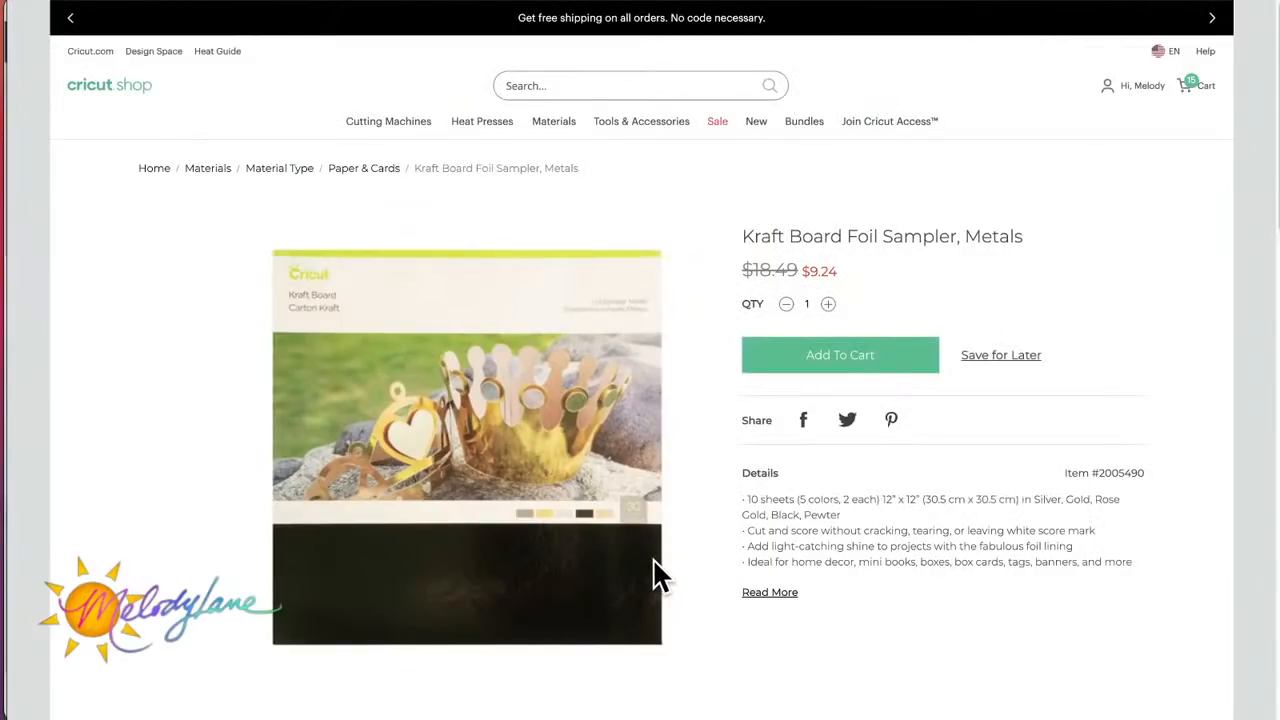
{"action": "scroll", "coordinate": [654, 571], "scroll_direction": "down", "scroll_amount": 3}
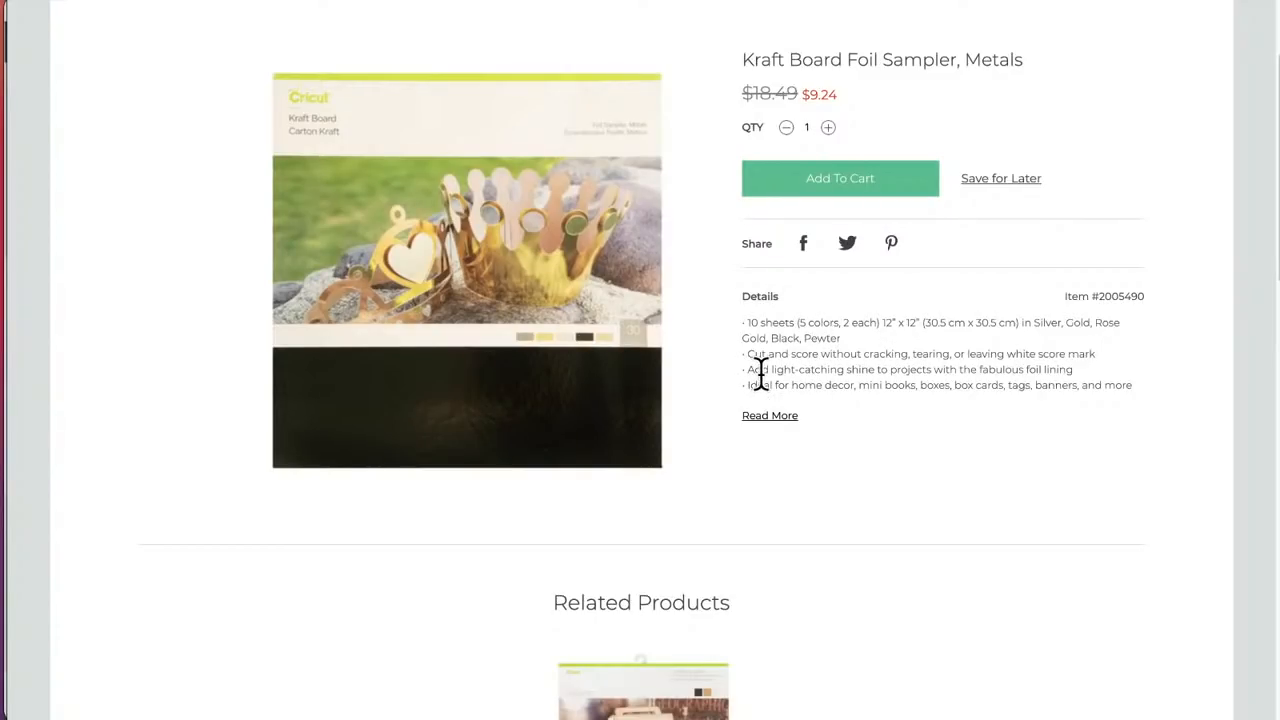
{"action": "scroll", "coordinate": [762, 375], "scroll_direction": "down", "scroll_amount": 5}
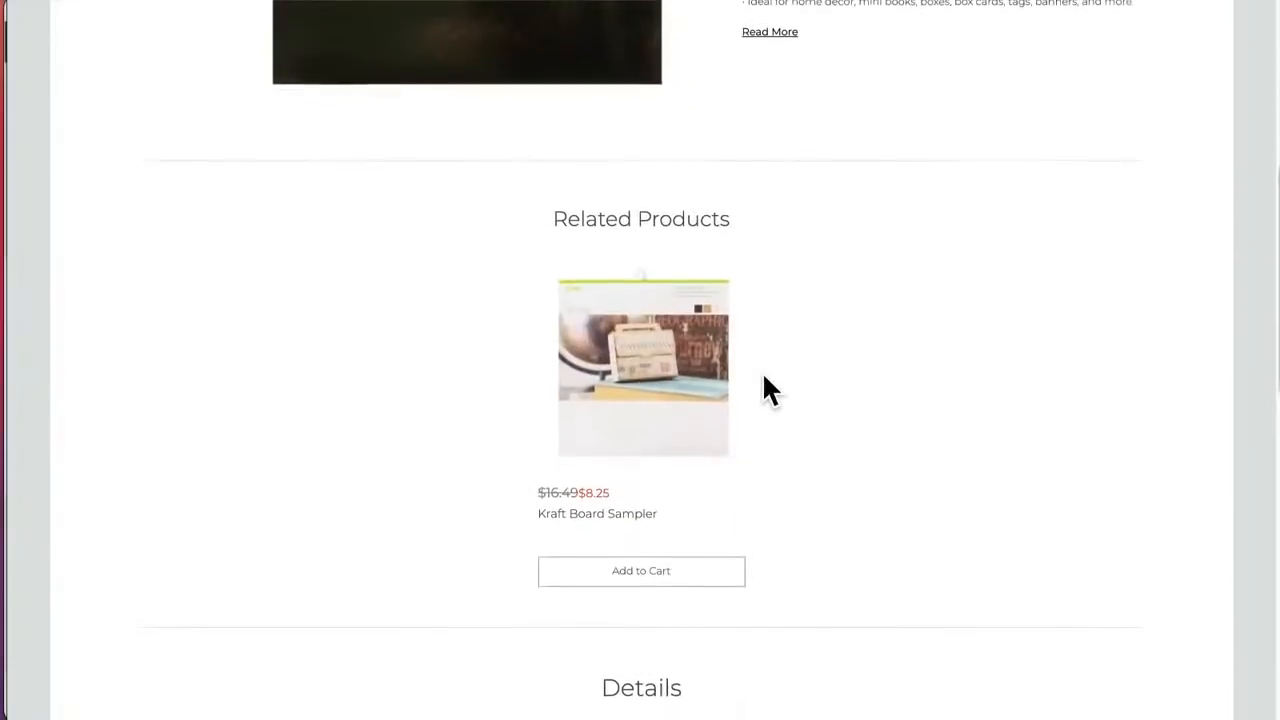
Step: Return from the Kraft Board Foil Sampler, Metals page to the Paper & Cards listing and look through its samplers and insert cards
{"action": "scroll", "coordinate": [762, 371], "scroll_direction": "up", "scroll_amount": 7}
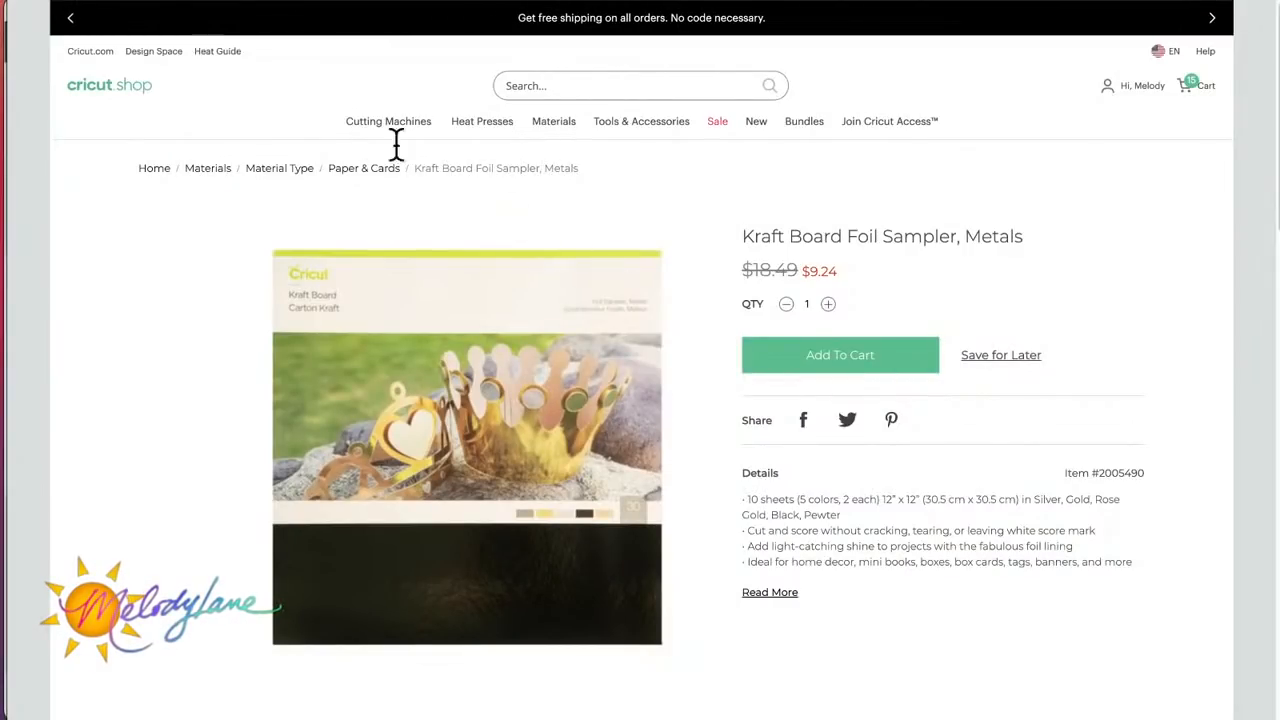
{"action": "scroll", "coordinate": [443, 299], "scroll_direction": "down", "scroll_amount": 10}
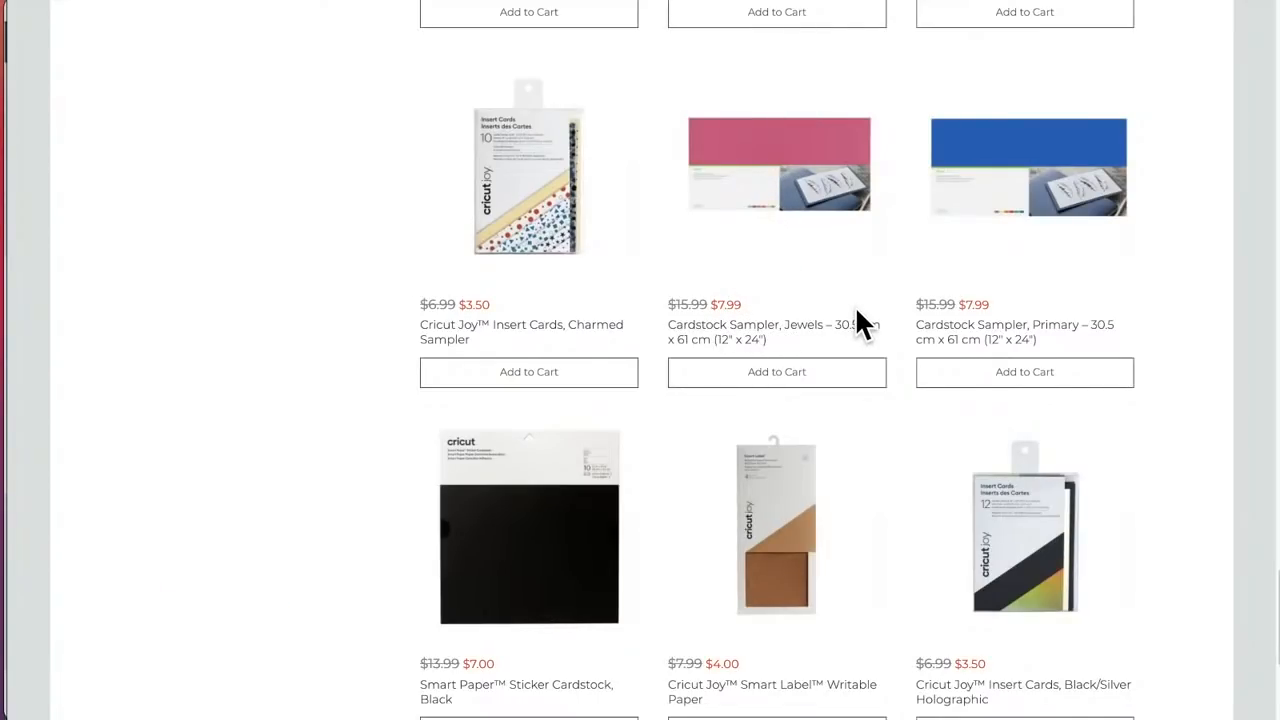
{"action": "scroll", "coordinate": [857, 315], "scroll_direction": "up", "scroll_amount": 2}
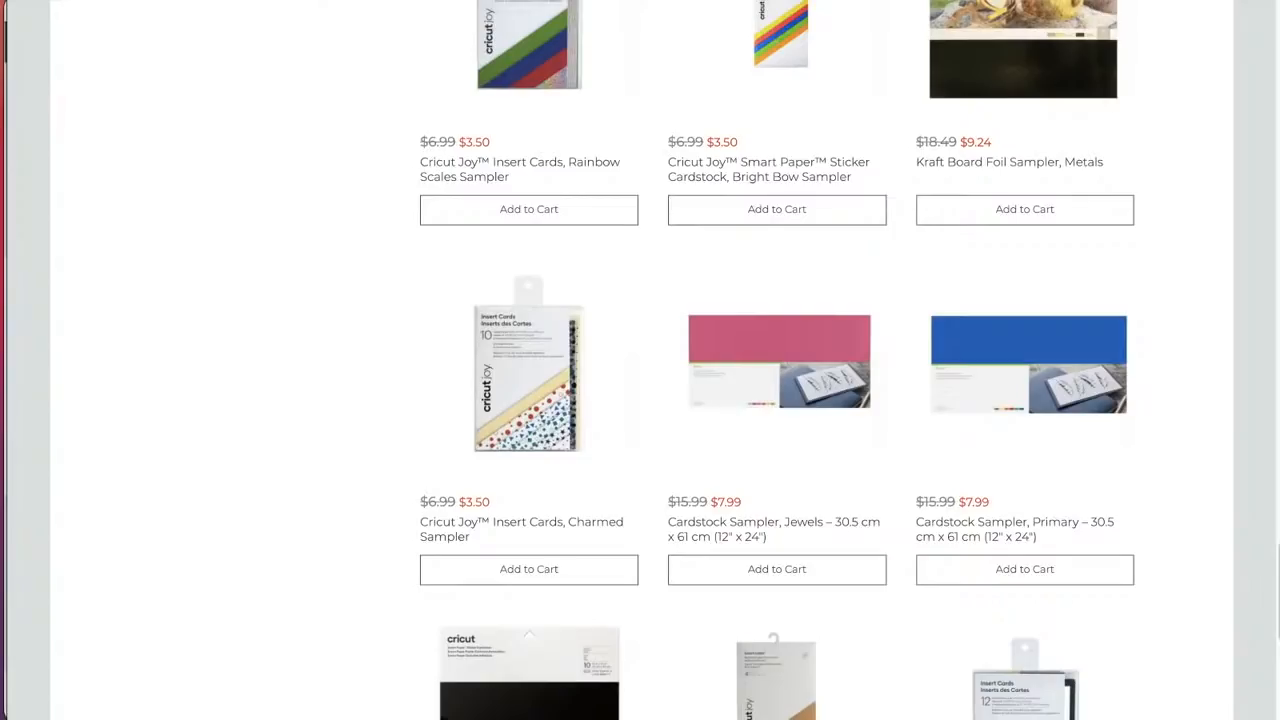
{"action": "scroll", "coordinate": [909, 294], "scroll_direction": "up", "scroll_amount": 10}
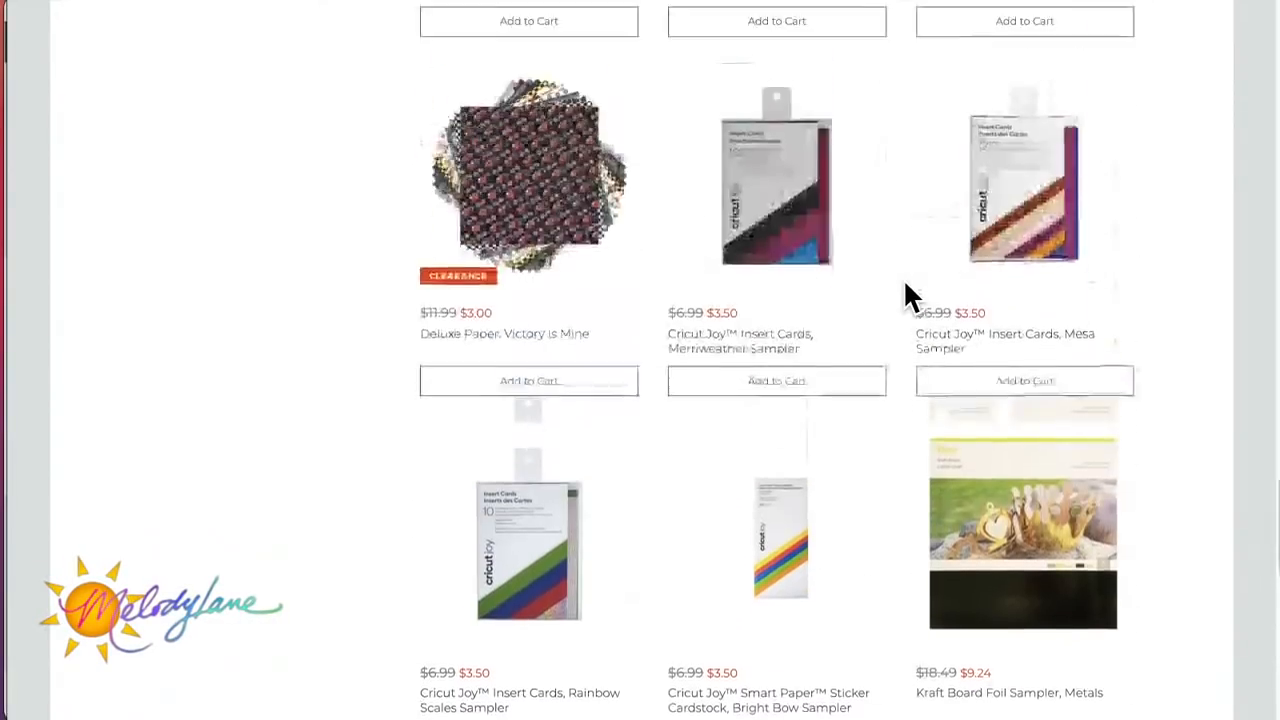
{"action": "scroll", "coordinate": [905, 290], "scroll_direction": "up", "scroll_amount": 15}
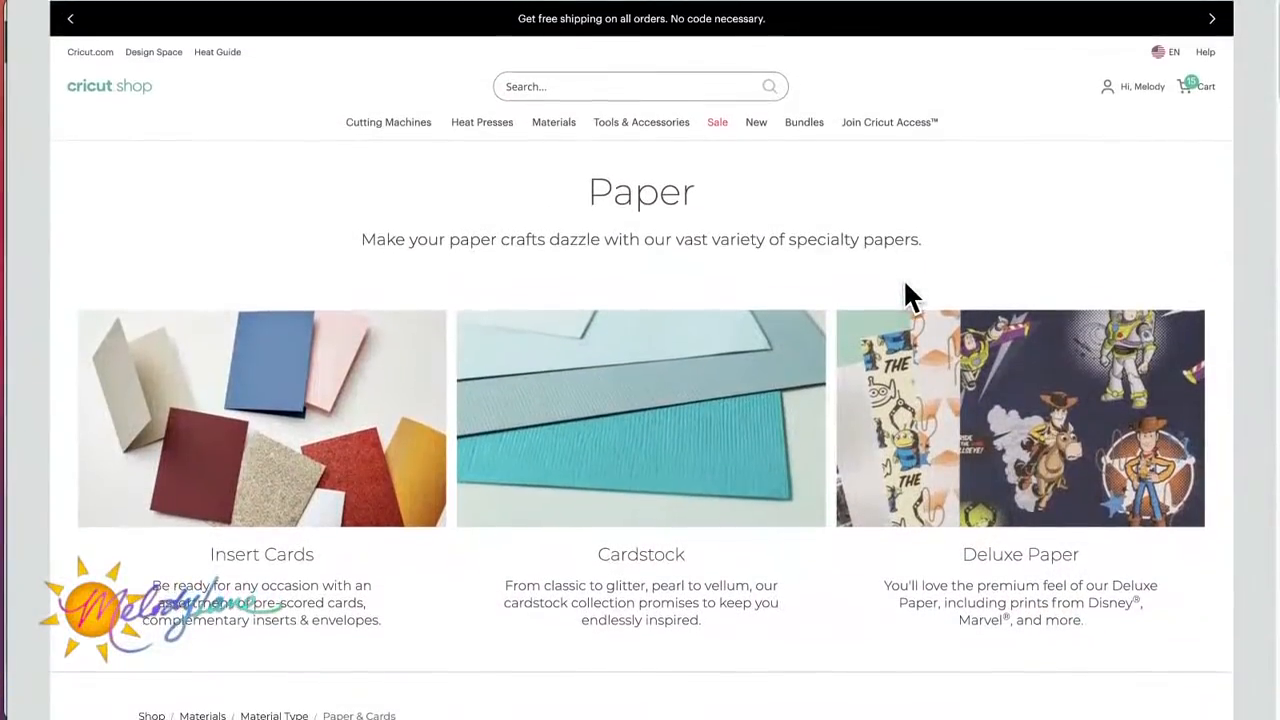
Step: Open the Infusible Ink materials listing and narrow it to the Transfer Sheets category
{"action": "mouse_move", "coordinate": [640, 115]}
{"action": "mouse_move", "coordinate": [547, 132]}
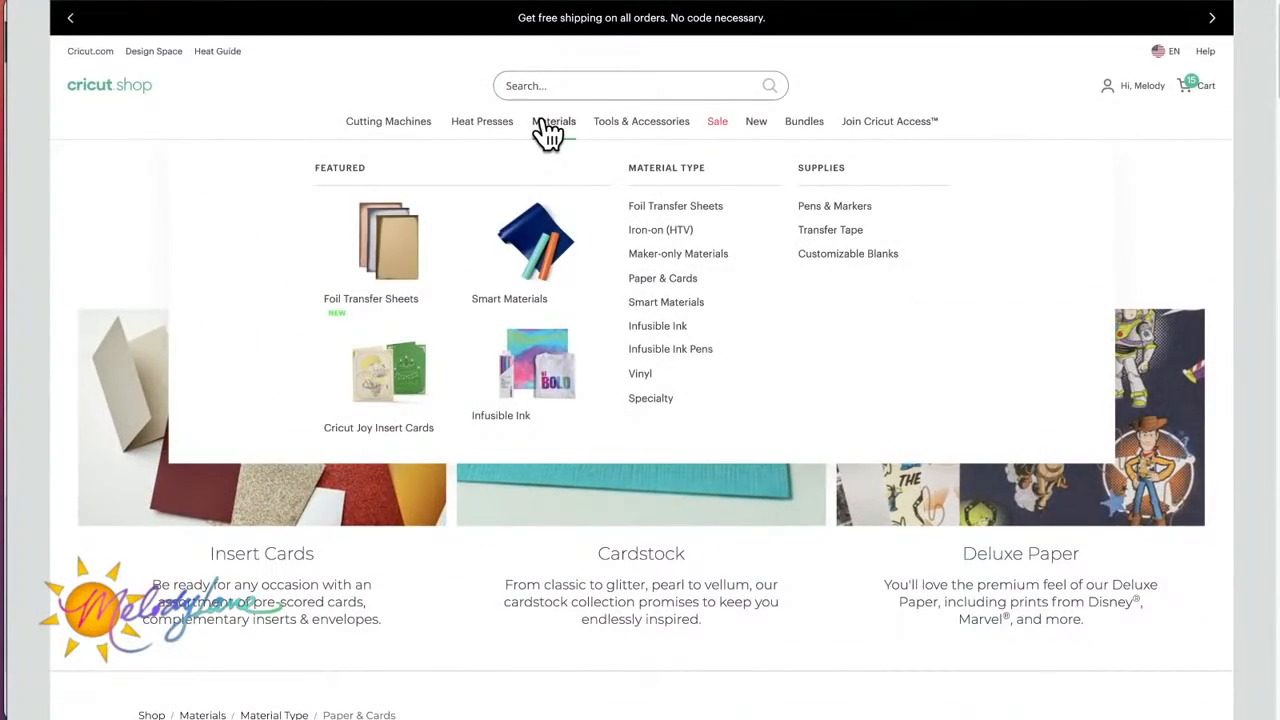
{"action": "left_click", "coordinate": [645, 330]}
{"action": "scroll", "coordinate": [811, 480], "scroll_direction": "down", "scroll_amount": 6}
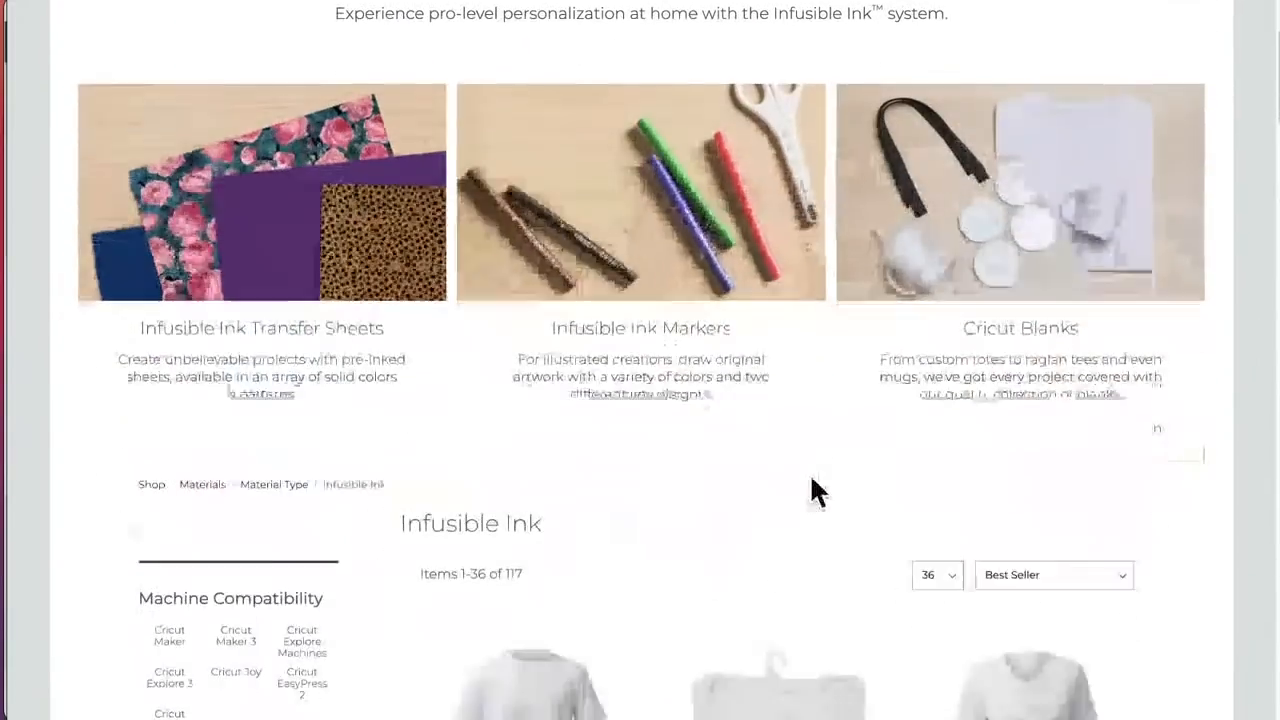
{"action": "scroll", "coordinate": [809, 473], "scroll_direction": "down", "scroll_amount": 2}
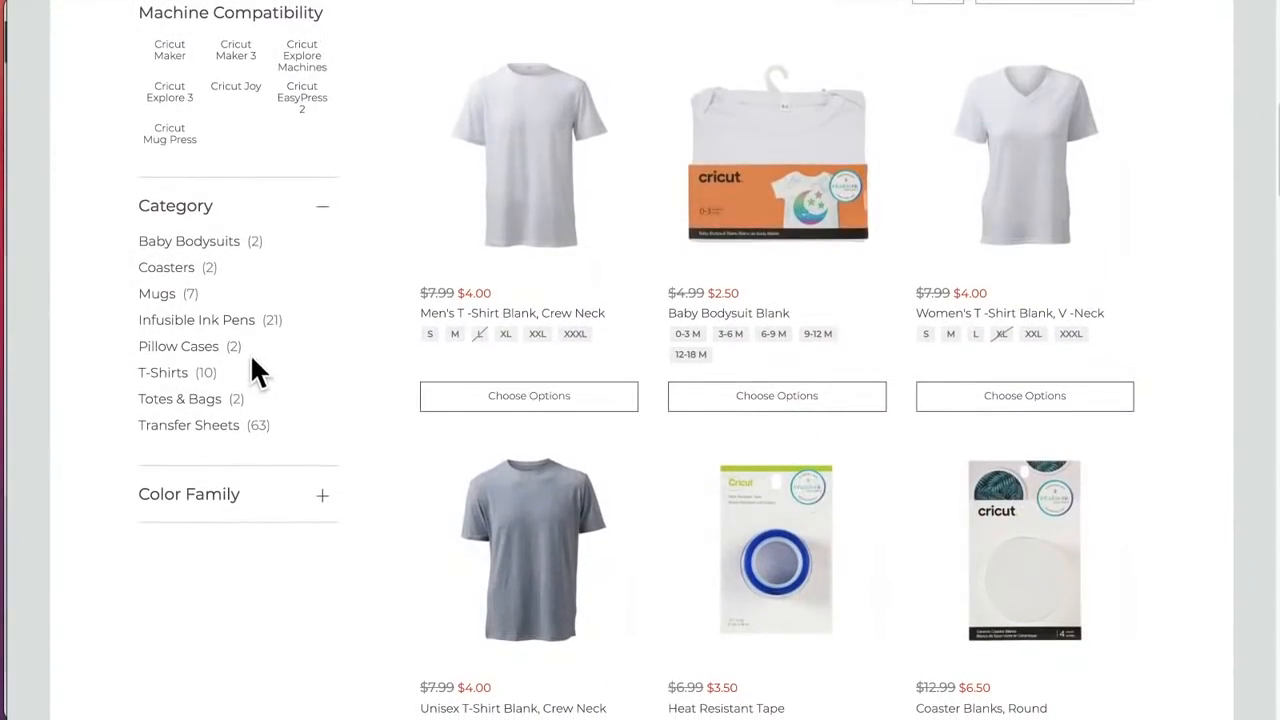
{"action": "left_click", "coordinate": [186, 428]}
Step: Look through the Infusible Ink transfer sheet patterns and bundles with their sale prices
{"action": "scroll", "coordinate": [860, 422], "scroll_direction": "down", "scroll_amount": 3}
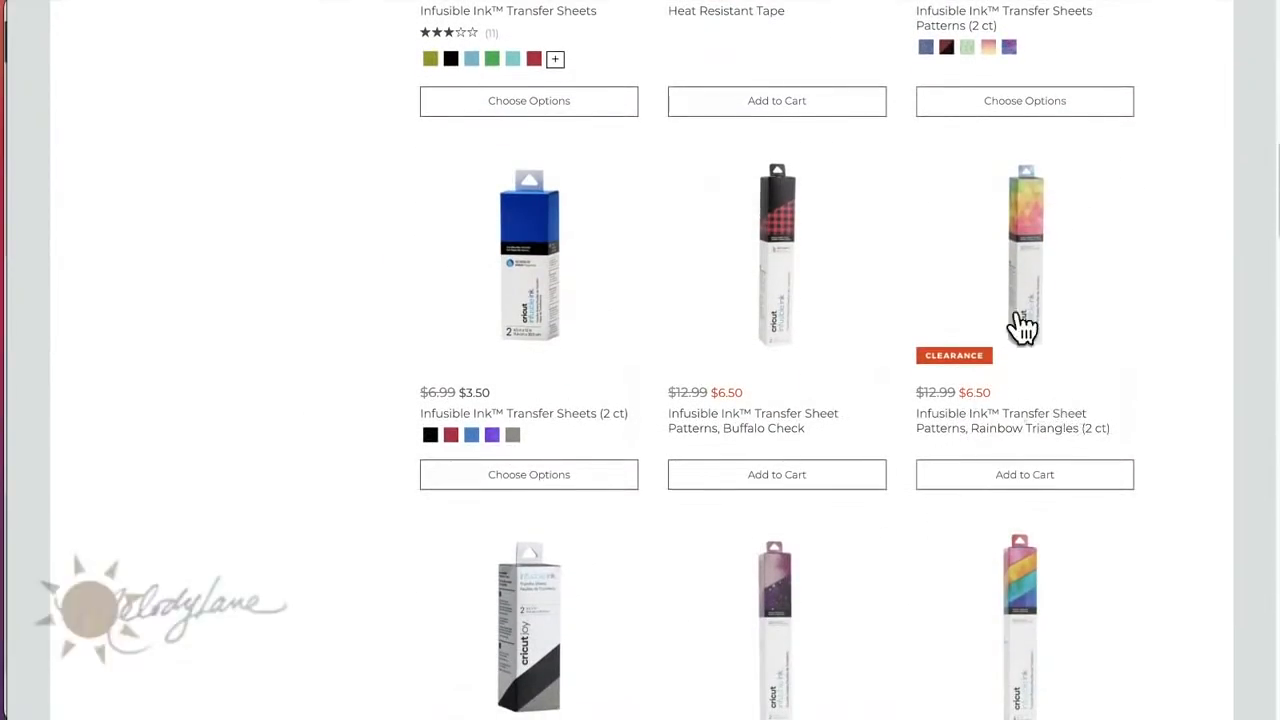
{"action": "scroll", "coordinate": [965, 388], "scroll_direction": "down", "scroll_amount": 2}
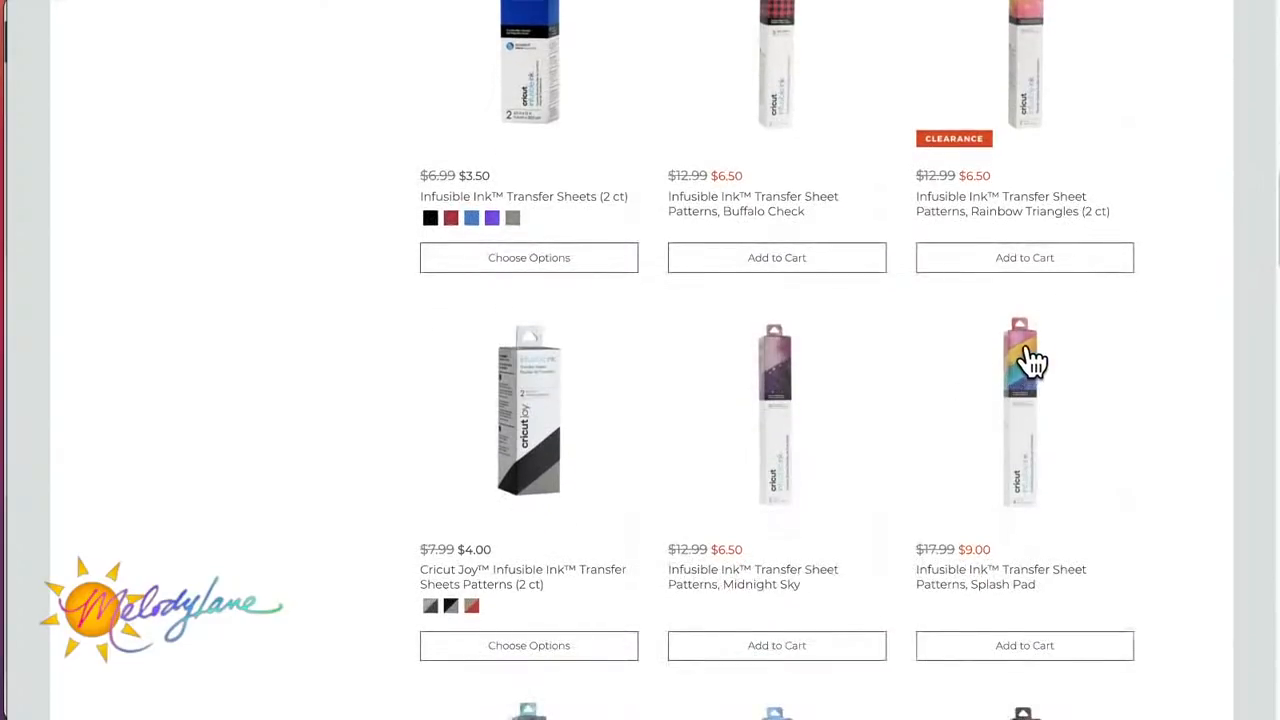
{"action": "scroll", "coordinate": [960, 470], "scroll_direction": "down", "scroll_amount": 5}
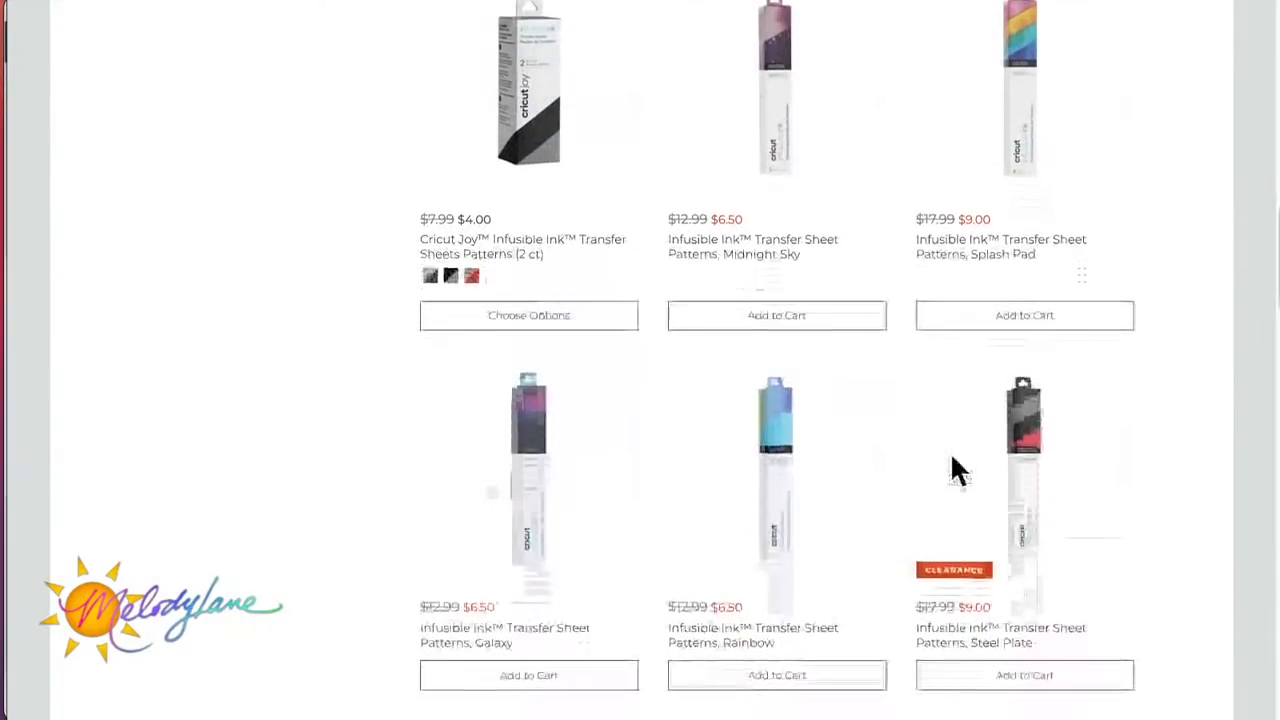
{"action": "scroll", "coordinate": [955, 470], "scroll_direction": "down", "scroll_amount": 5}
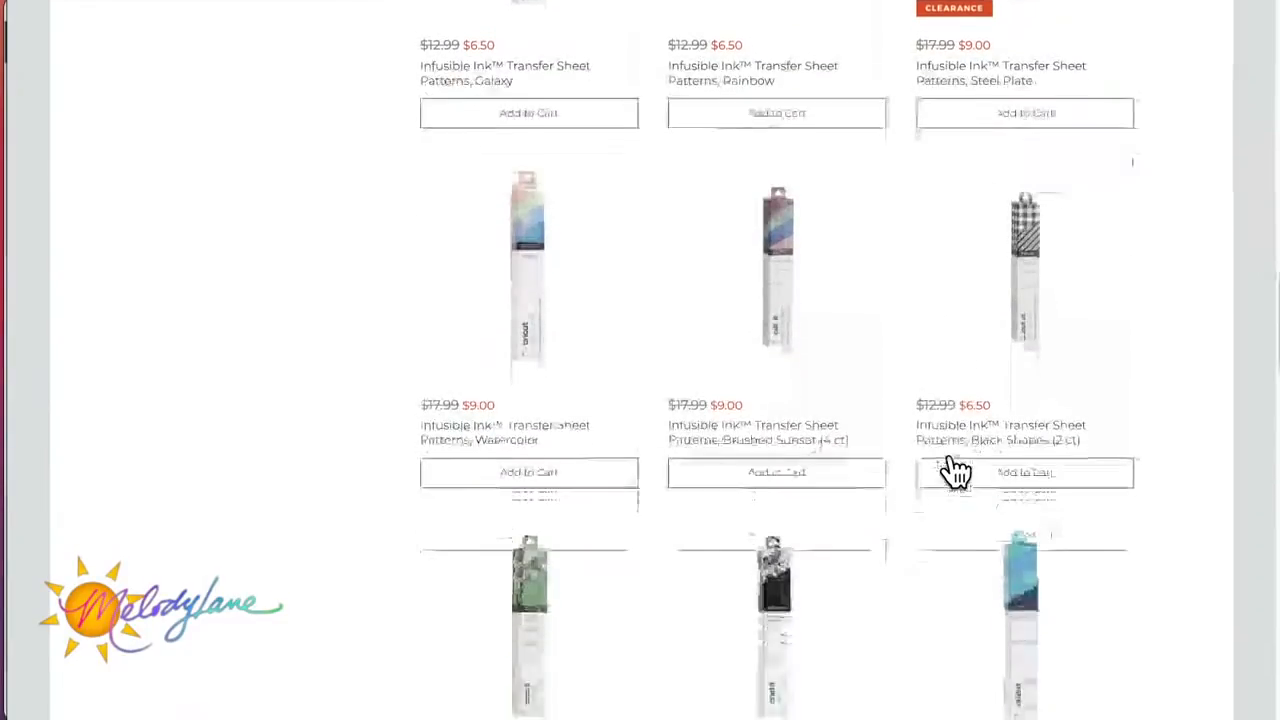
{"action": "scroll", "coordinate": [953, 468], "scroll_direction": "down", "scroll_amount": 2}
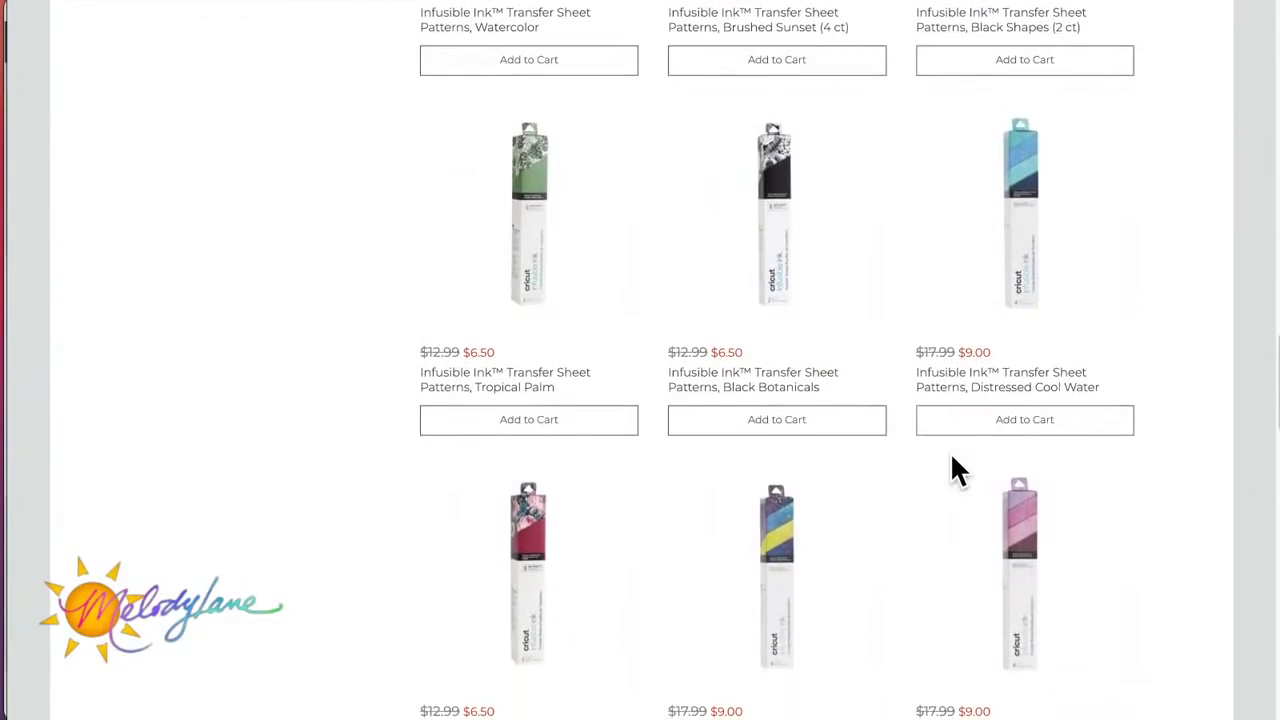
{"action": "scroll", "coordinate": [955, 468], "scroll_direction": "down", "scroll_amount": 3}
{"action": "scroll", "coordinate": [953, 468], "scroll_direction": "down", "scroll_amount": 4}
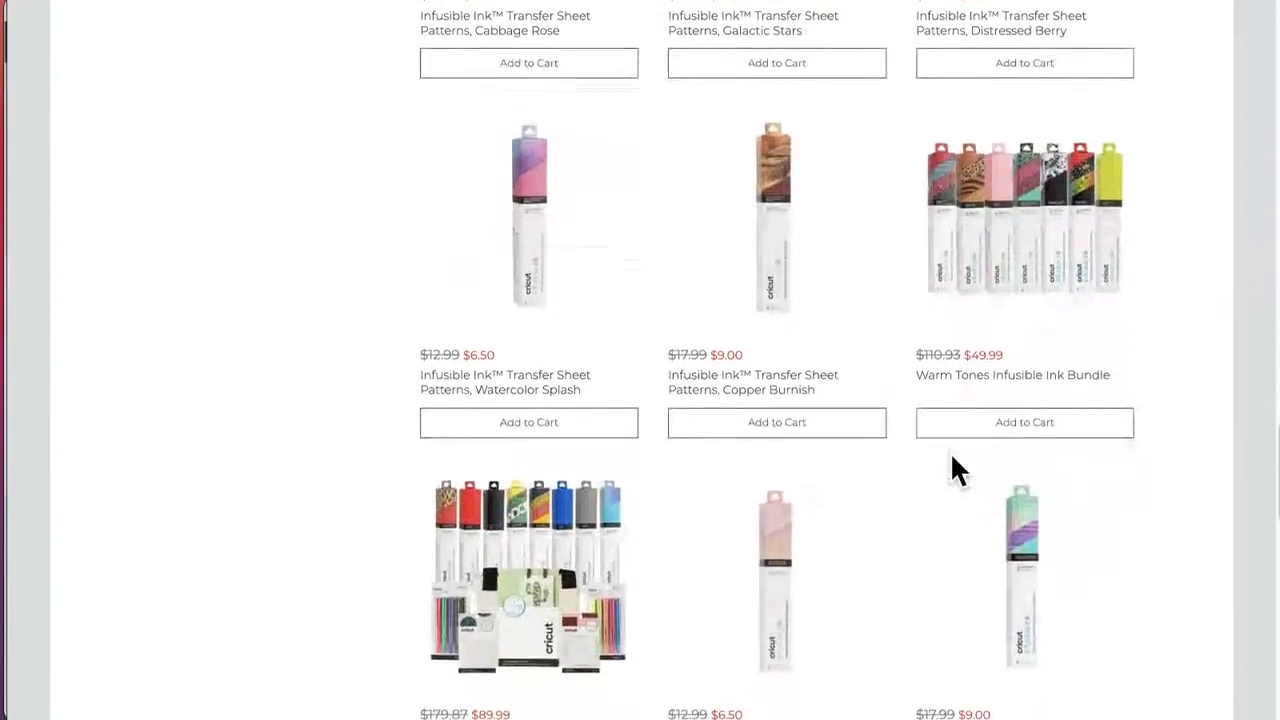
{"action": "scroll", "coordinate": [955, 470], "scroll_direction": "down", "scroll_amount": 6}
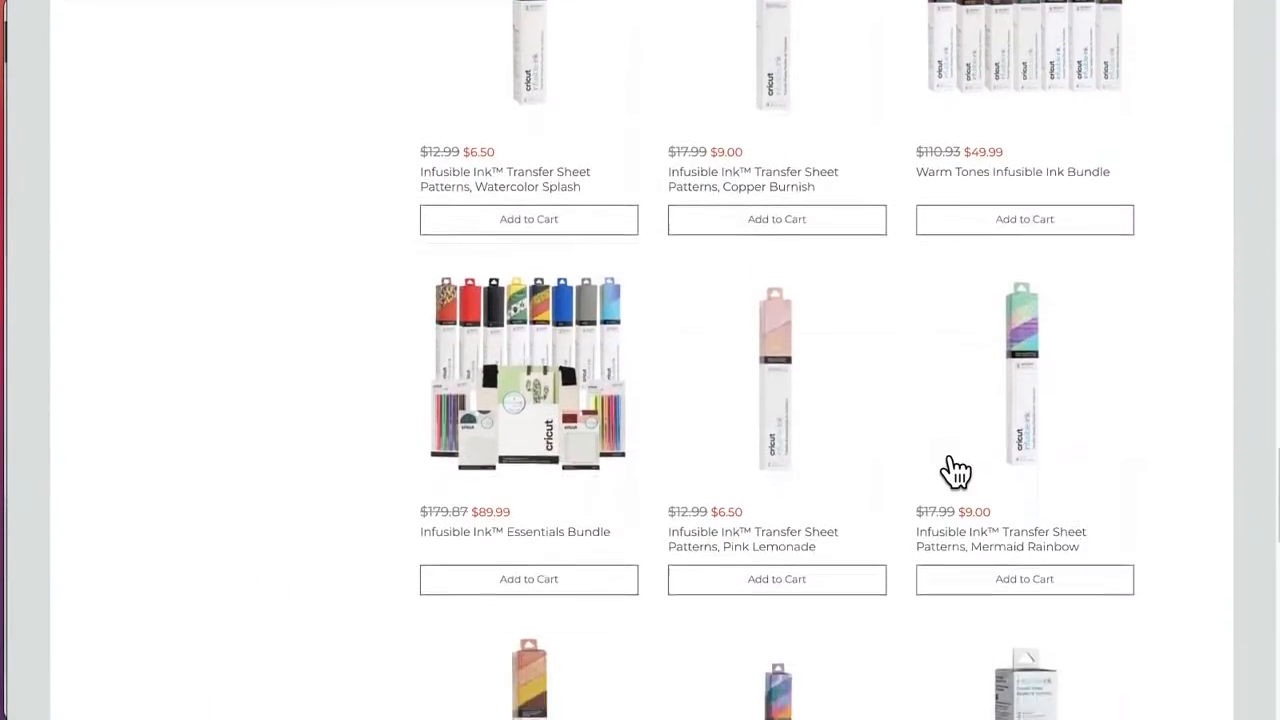
{"action": "scroll", "coordinate": [955, 470], "scroll_direction": "down", "scroll_amount": 7}
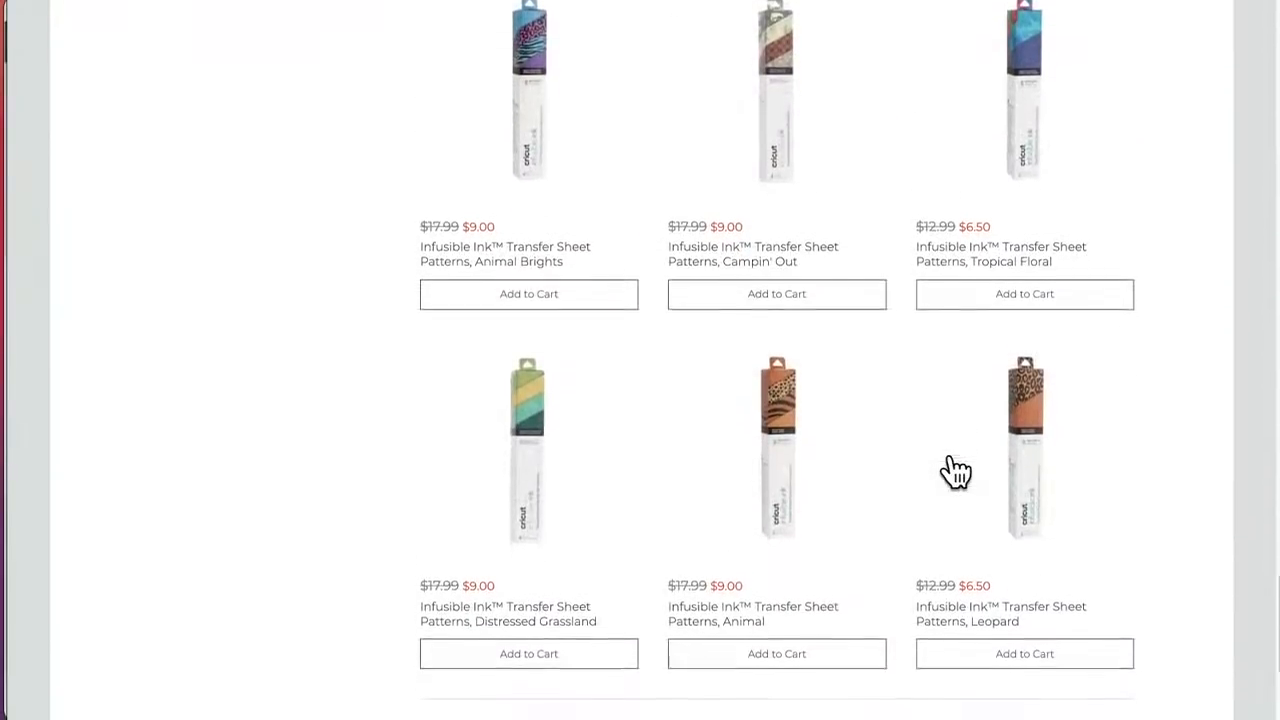
{"action": "scroll", "coordinate": [955, 470], "scroll_direction": "up", "scroll_amount": 15}
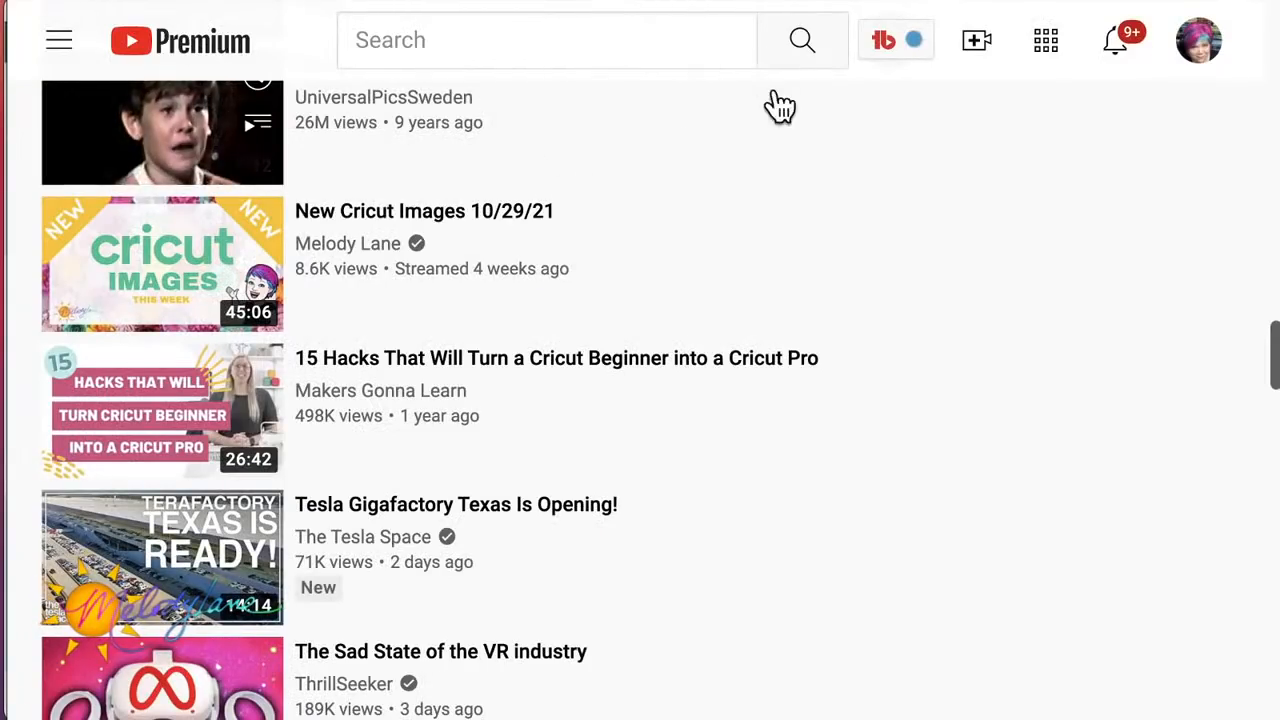
Step: Switch to YouTube and open the playlists of the signed-in account's own channel
{"action": "left_click", "coordinate": [1205, 45]}
{"action": "left_click", "coordinate": [897, 170]}
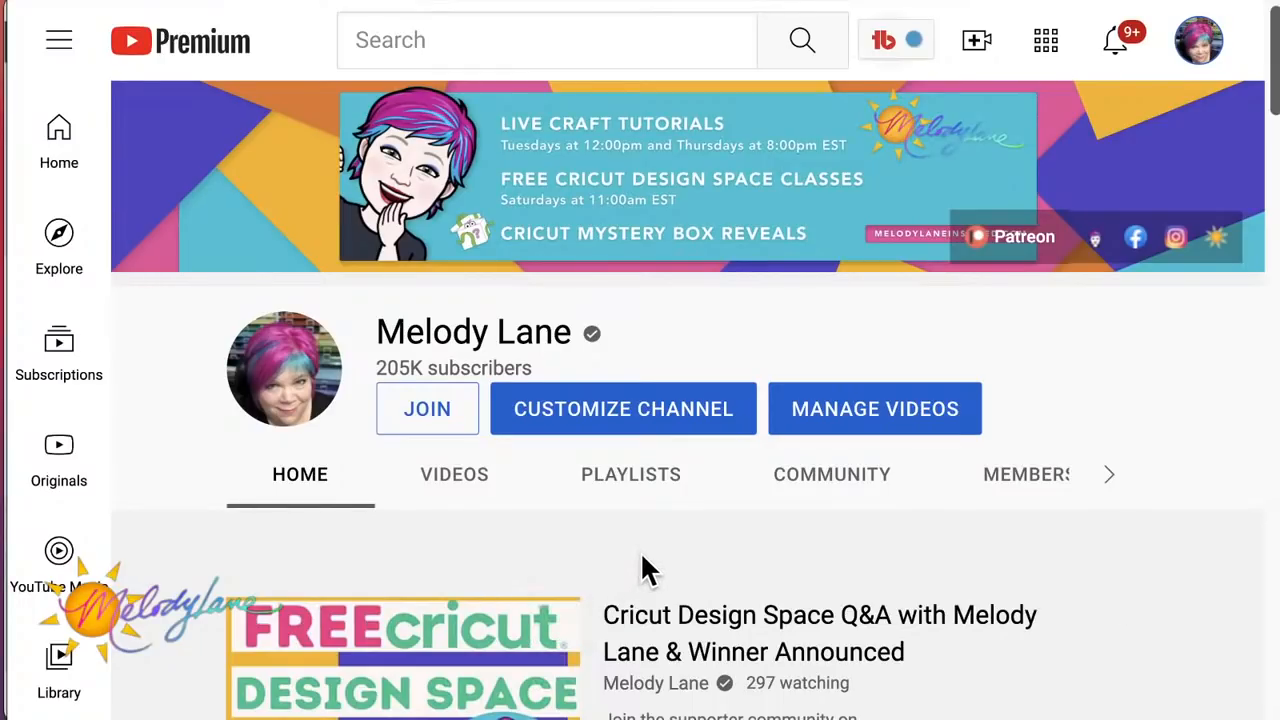
{"action": "left_click", "coordinate": [643, 485]}
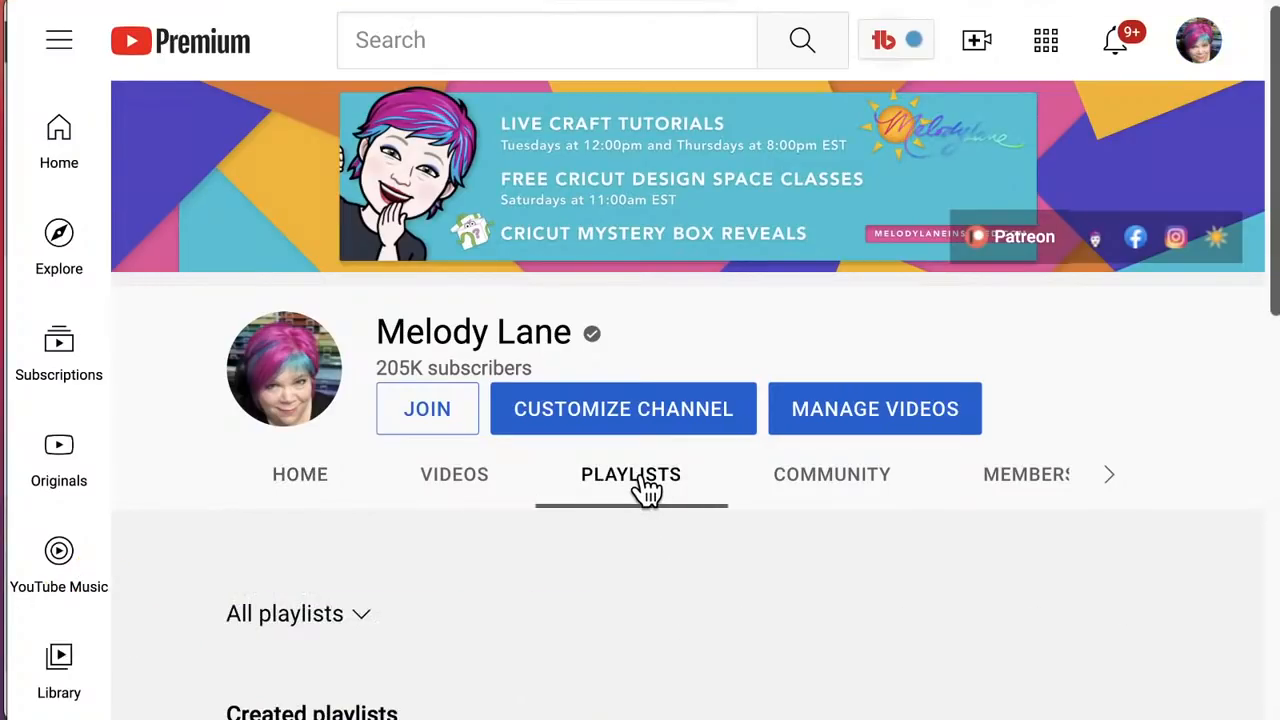
Step: Expand the channel's Created playlists section into its full list
{"action": "scroll", "coordinate": [645, 489], "scroll_direction": "down", "scroll_amount": 5}
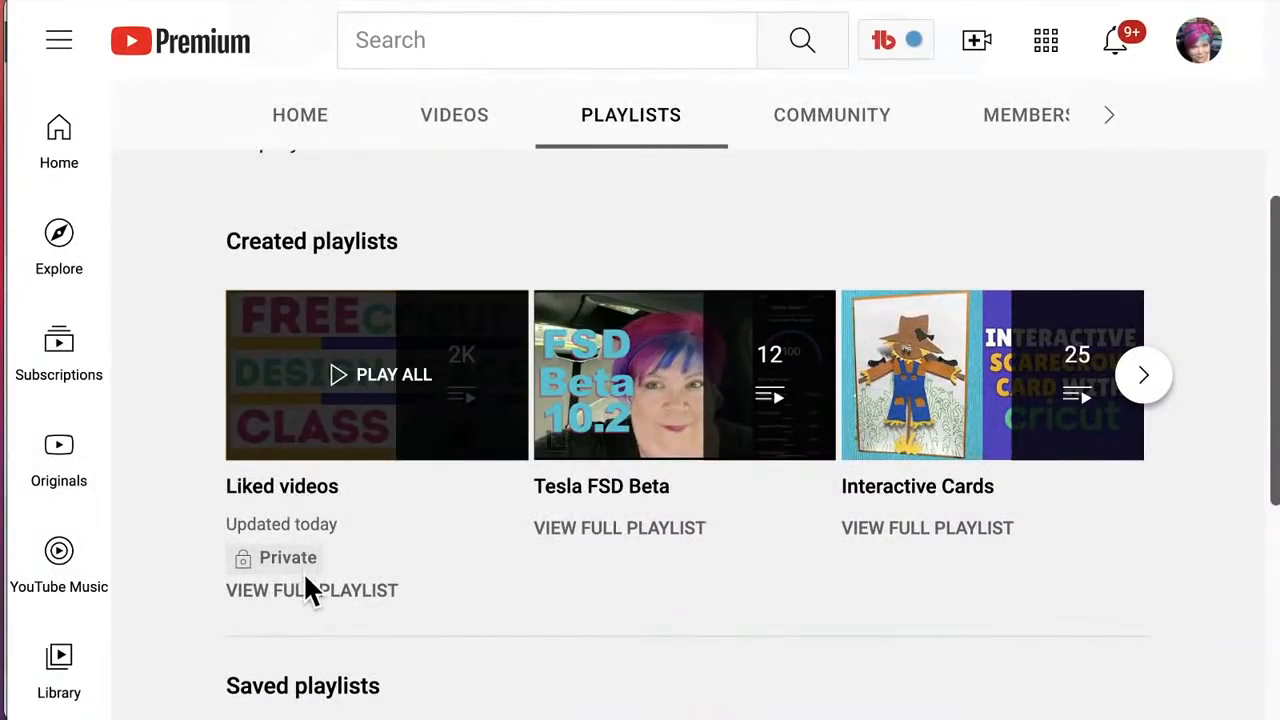
{"action": "left_click", "coordinate": [310, 598]}
{"action": "left_click_drag", "start_coordinate": [303, 592], "coordinate": [604, 586]}
{"action": "scroll", "coordinate": [599, 581], "scroll_direction": "up", "scroll_amount": 1}
{"action": "scroll", "coordinate": [600, 595], "scroll_direction": "up", "scroll_amount": 1}
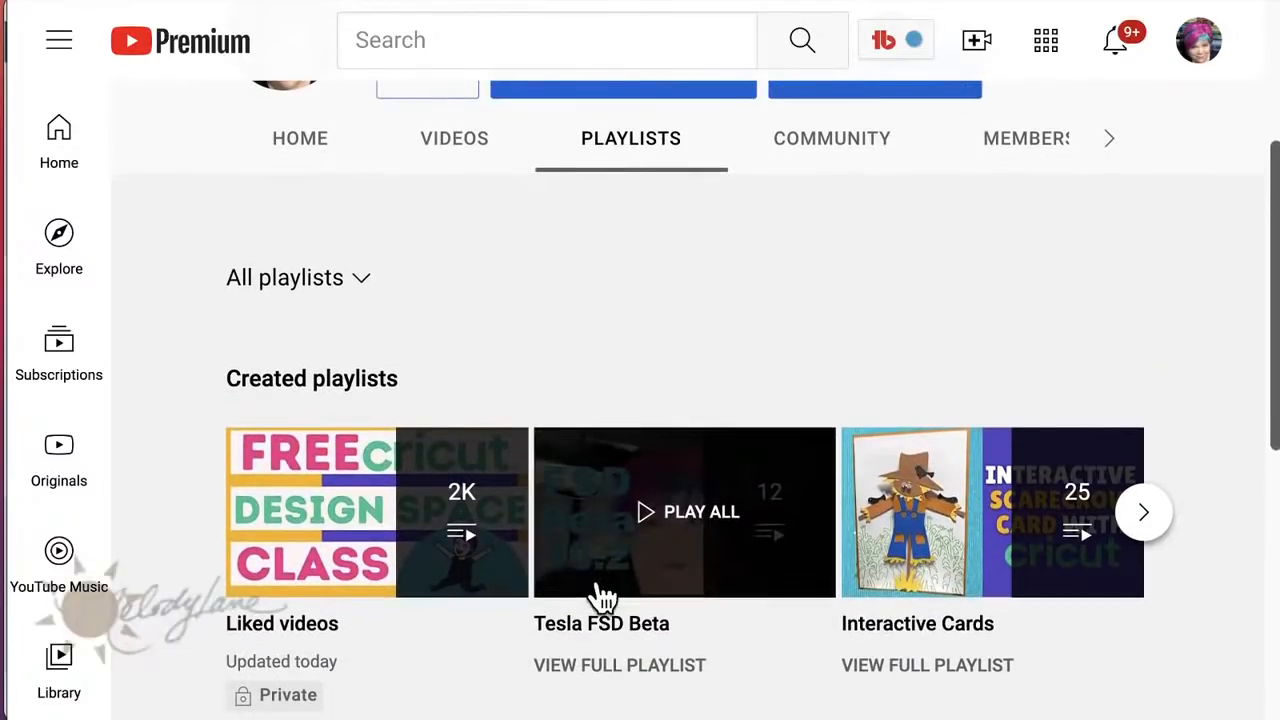
{"action": "left_click", "coordinate": [316, 394]}
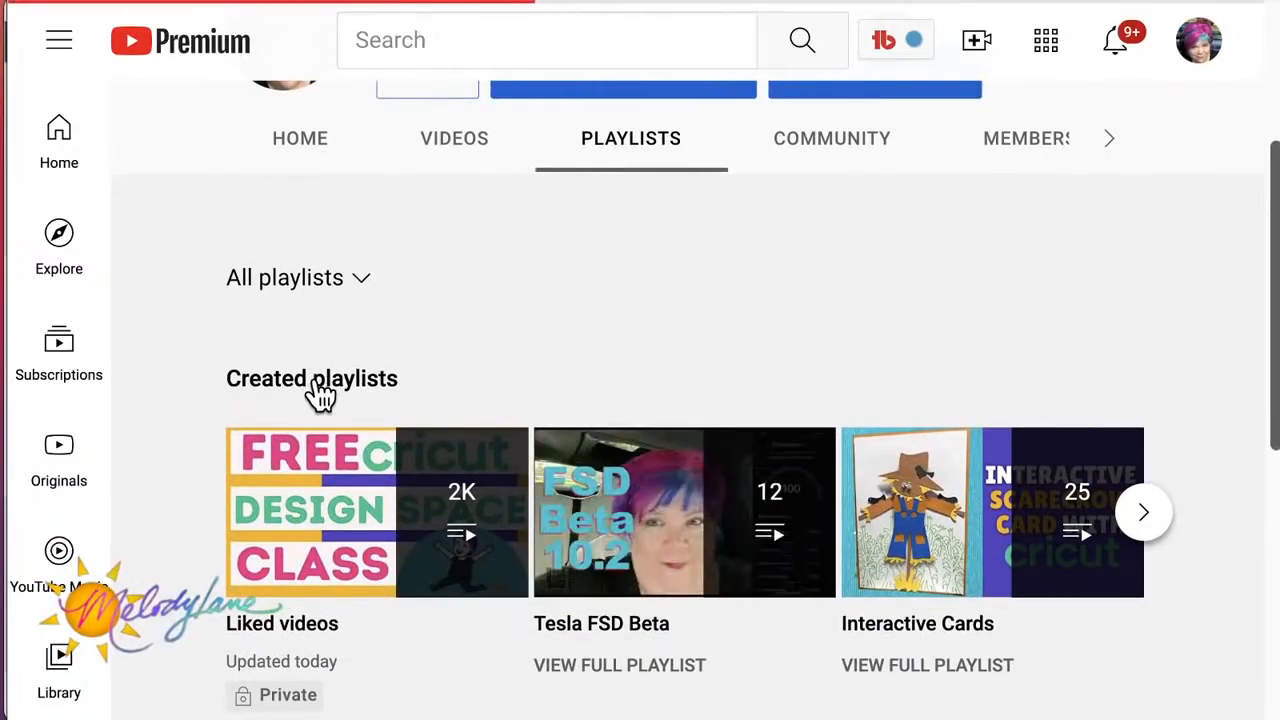
Step: Find the Infusible Ink playlist among the channel's created playlists and play all of its videos
{"action": "scroll", "coordinate": [463, 529], "scroll_direction": "down", "scroll_amount": 3}
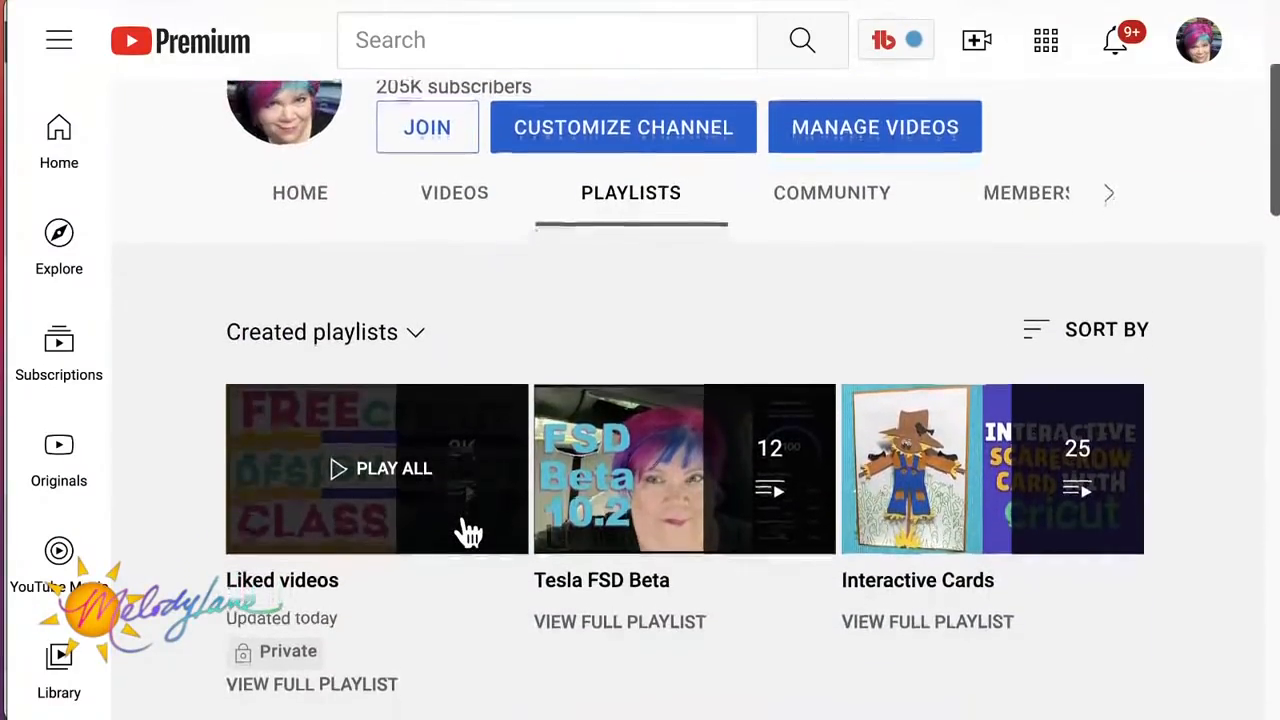
{"action": "scroll", "coordinate": [469, 531], "scroll_direction": "down", "scroll_amount": 5}
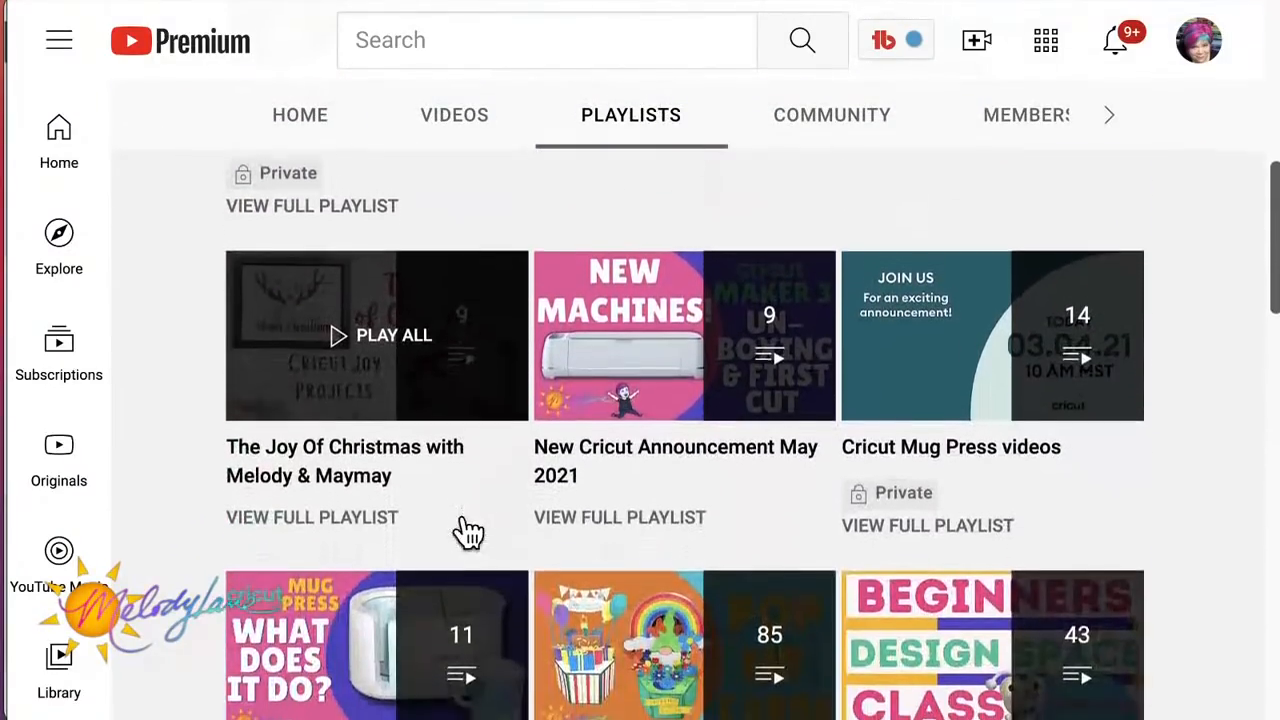
{"action": "scroll", "coordinate": [469, 531], "scroll_direction": "down", "scroll_amount": 4}
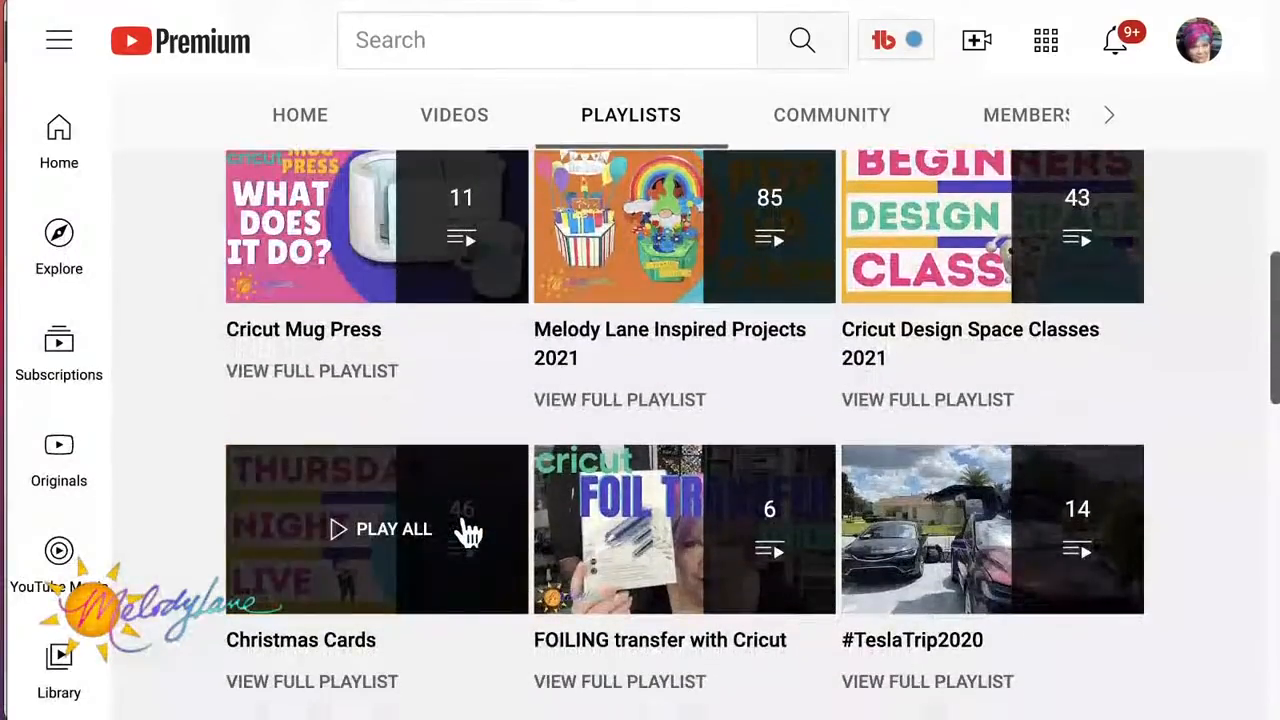
{"action": "scroll", "coordinate": [527, 697], "scroll_direction": "down", "scroll_amount": 4}
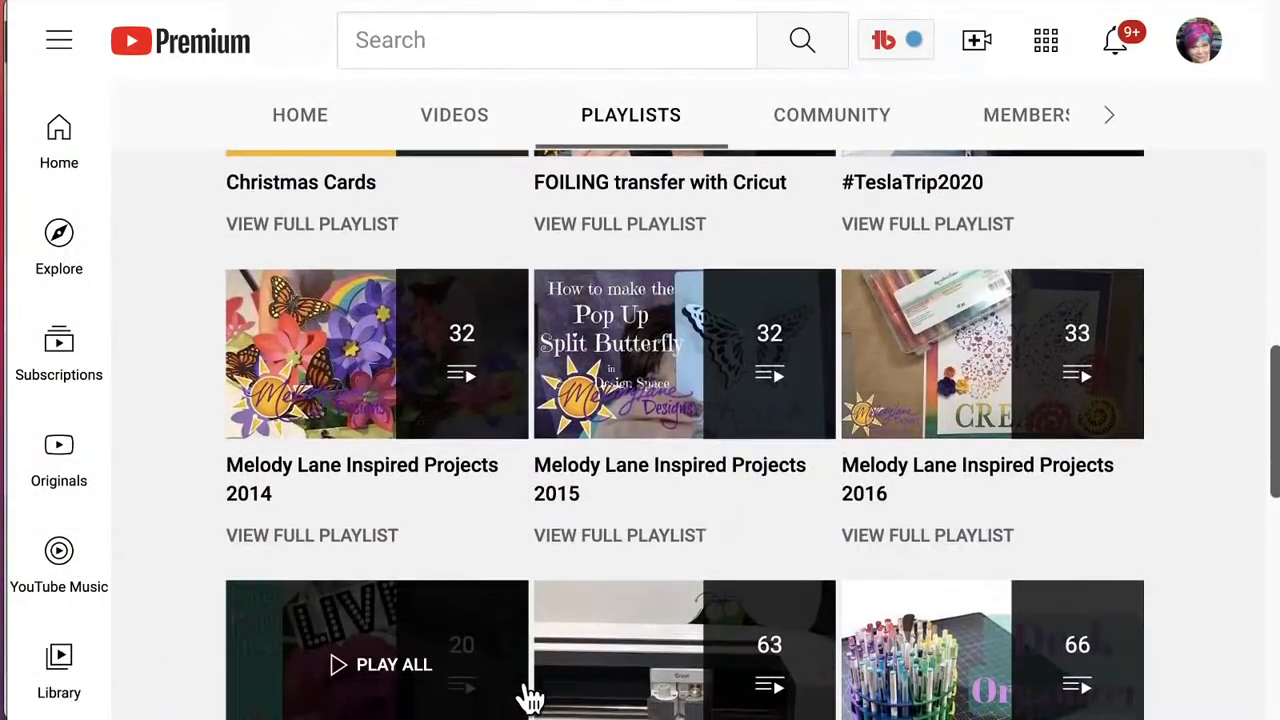
{"action": "scroll", "coordinate": [529, 697], "scroll_direction": "down", "scroll_amount": 2}
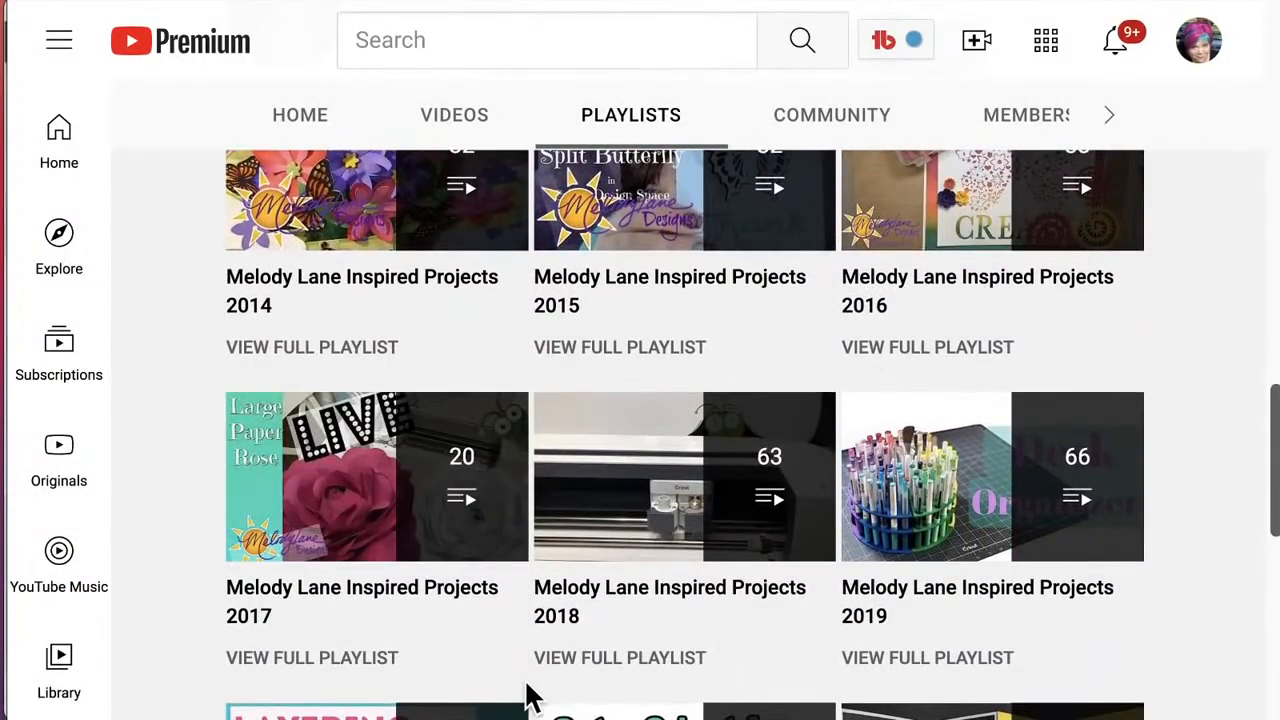
{"action": "scroll", "coordinate": [530, 697], "scroll_direction": "down", "scroll_amount": 3}
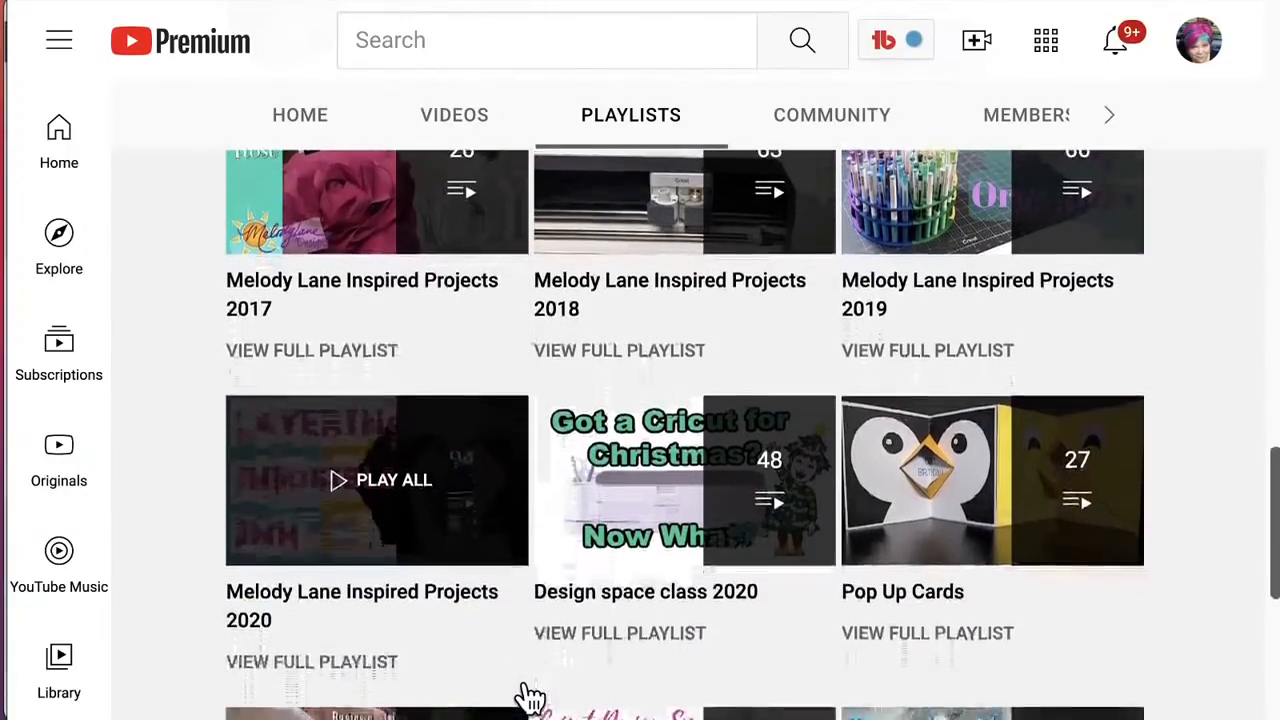
{"action": "scroll", "coordinate": [529, 697], "scroll_direction": "down", "scroll_amount": 3}
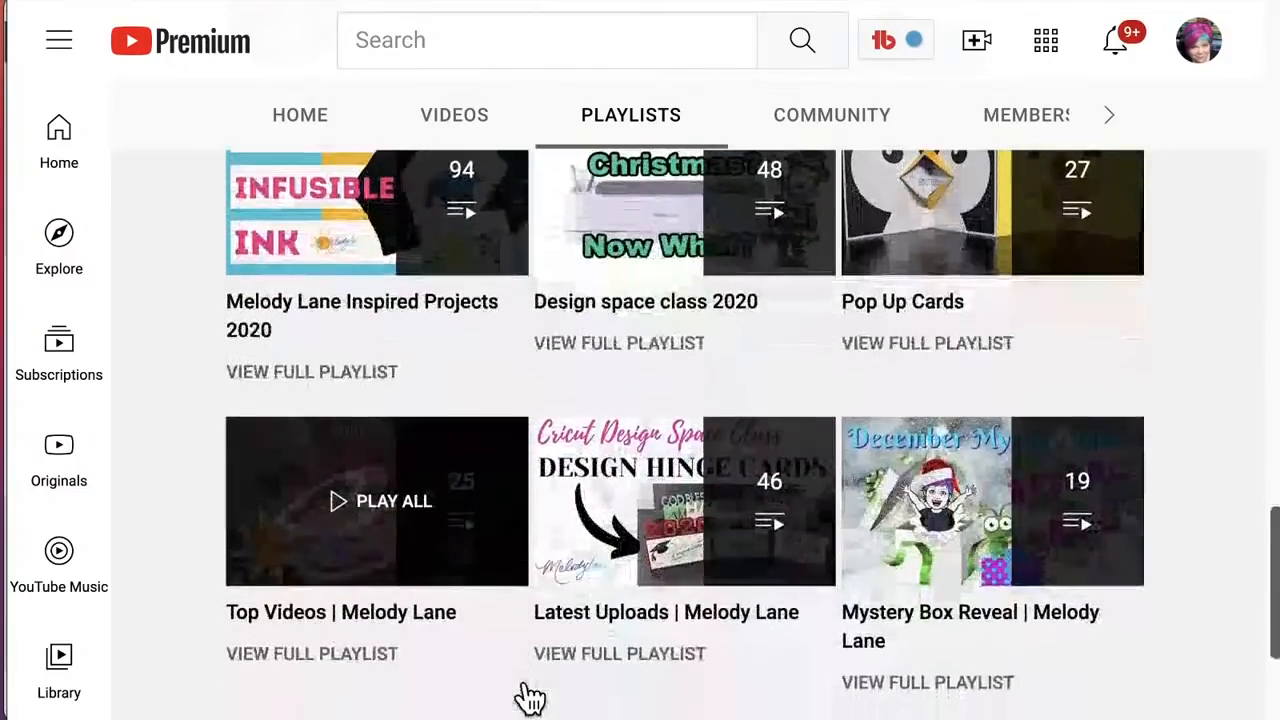
{"action": "scroll", "coordinate": [530, 697], "scroll_direction": "down", "scroll_amount": 3}
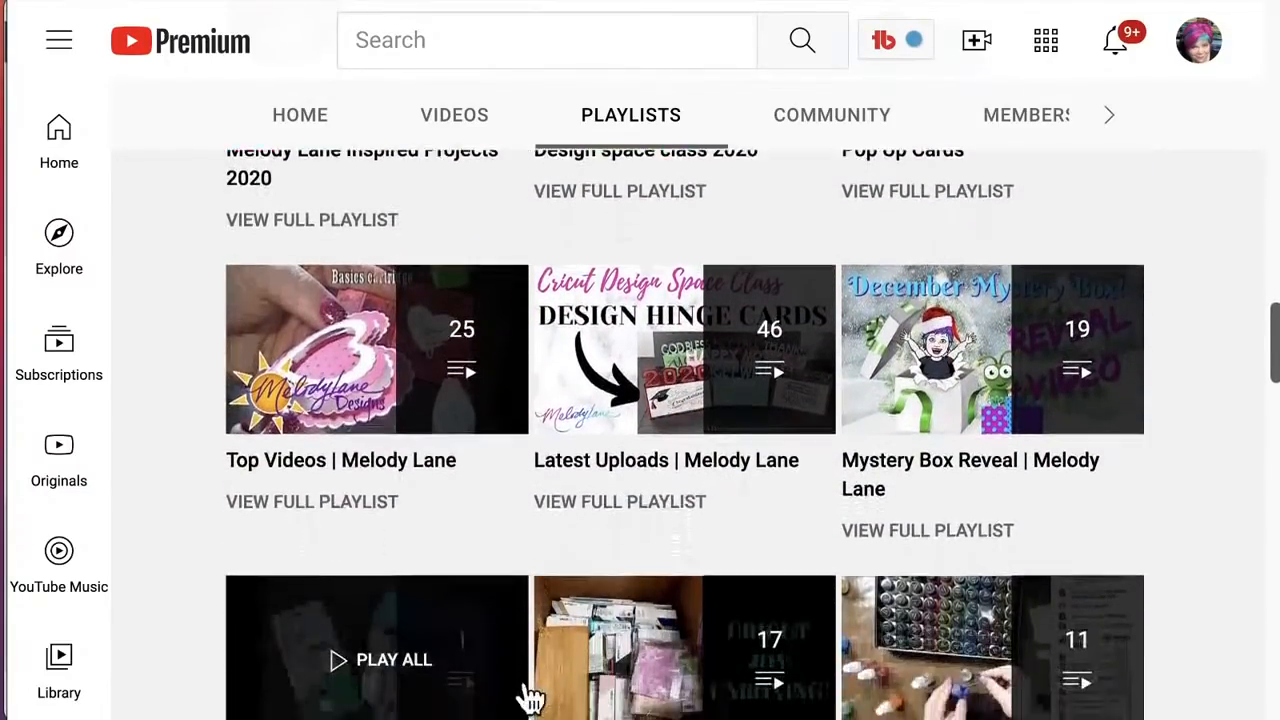
{"action": "scroll", "coordinate": [529, 697], "scroll_direction": "down", "scroll_amount": 5}
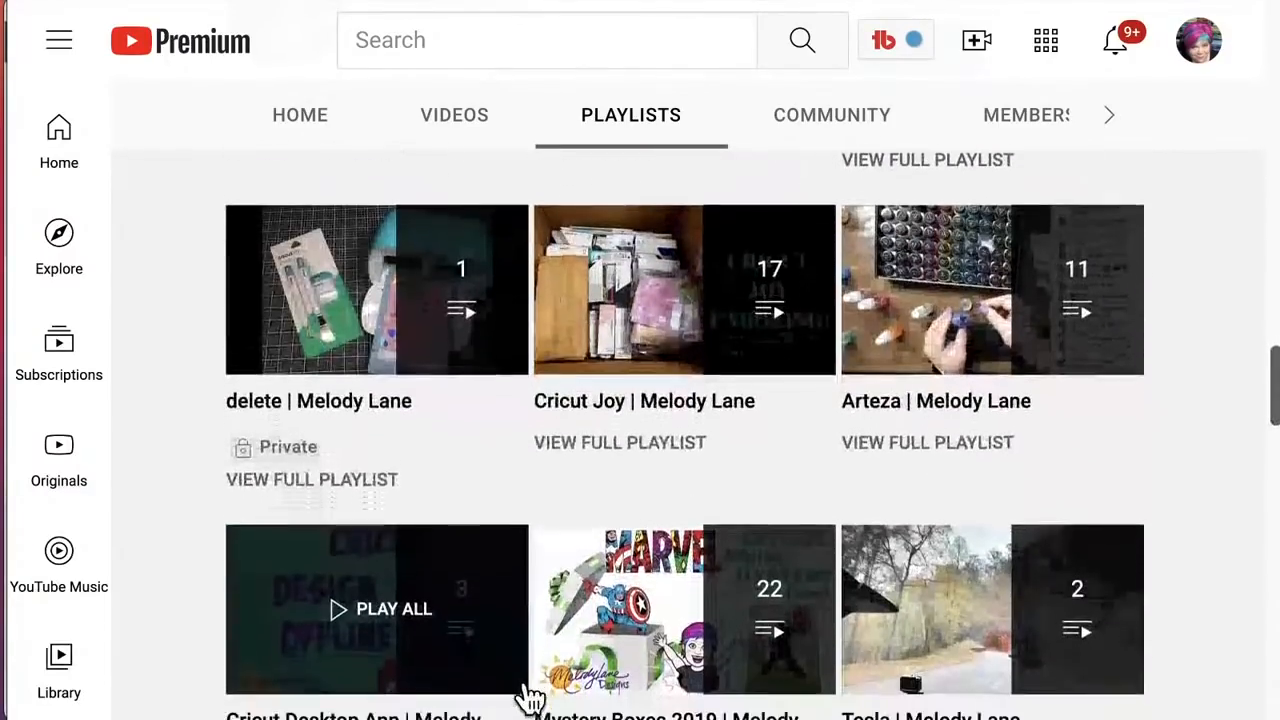
{"action": "scroll", "coordinate": [529, 697], "scroll_direction": "down", "scroll_amount": 1}
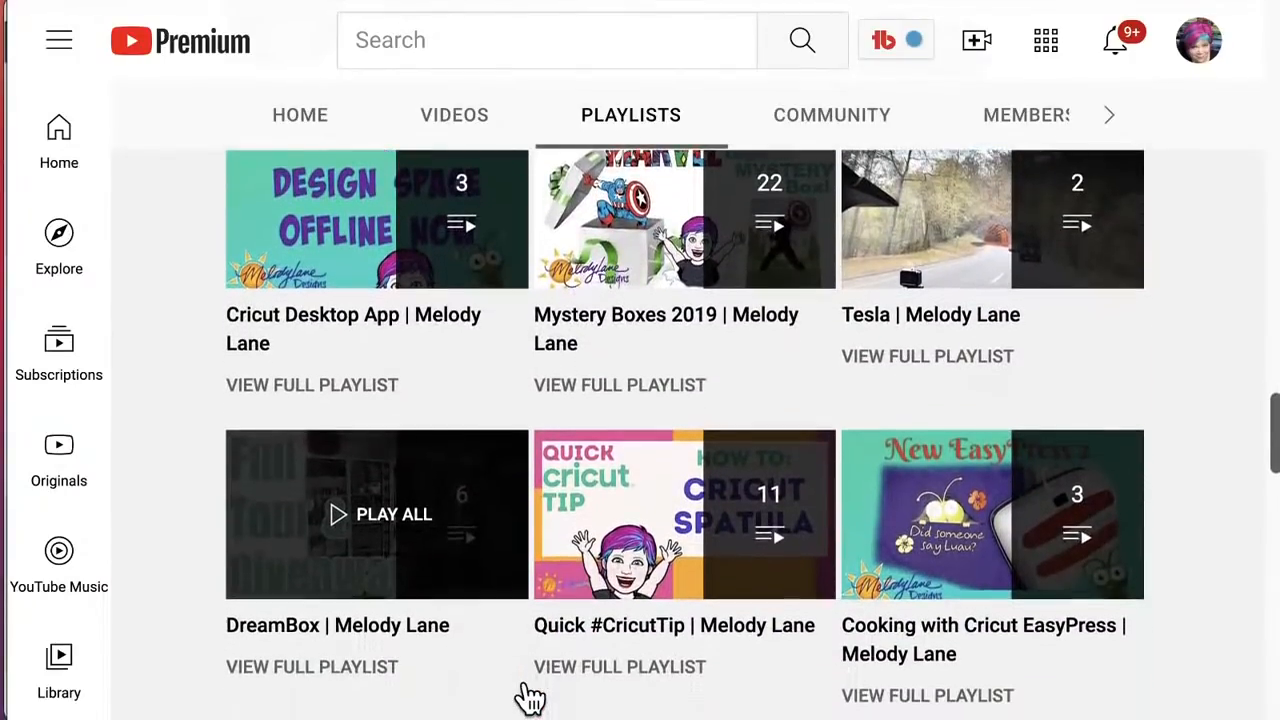
{"action": "scroll", "coordinate": [529, 696], "scroll_direction": "down", "scroll_amount": 3}
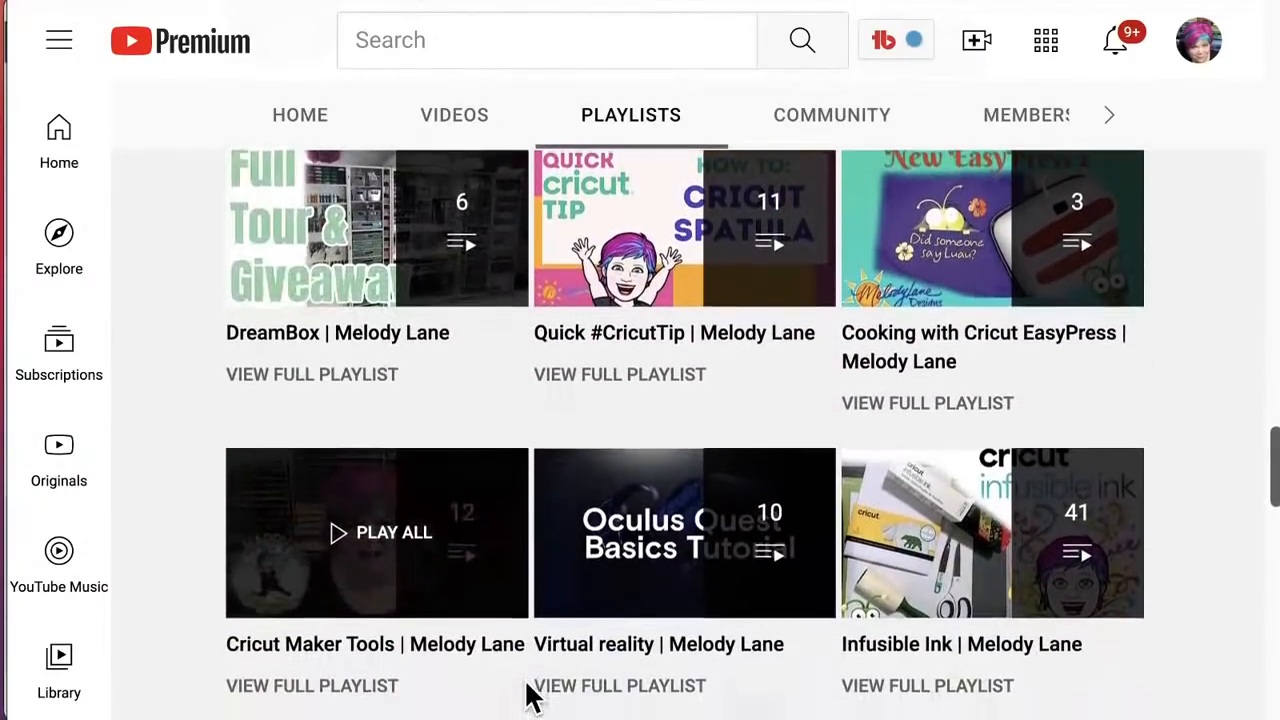
{"action": "scroll", "coordinate": [910, 598], "scroll_direction": "down", "scroll_amount": 1}
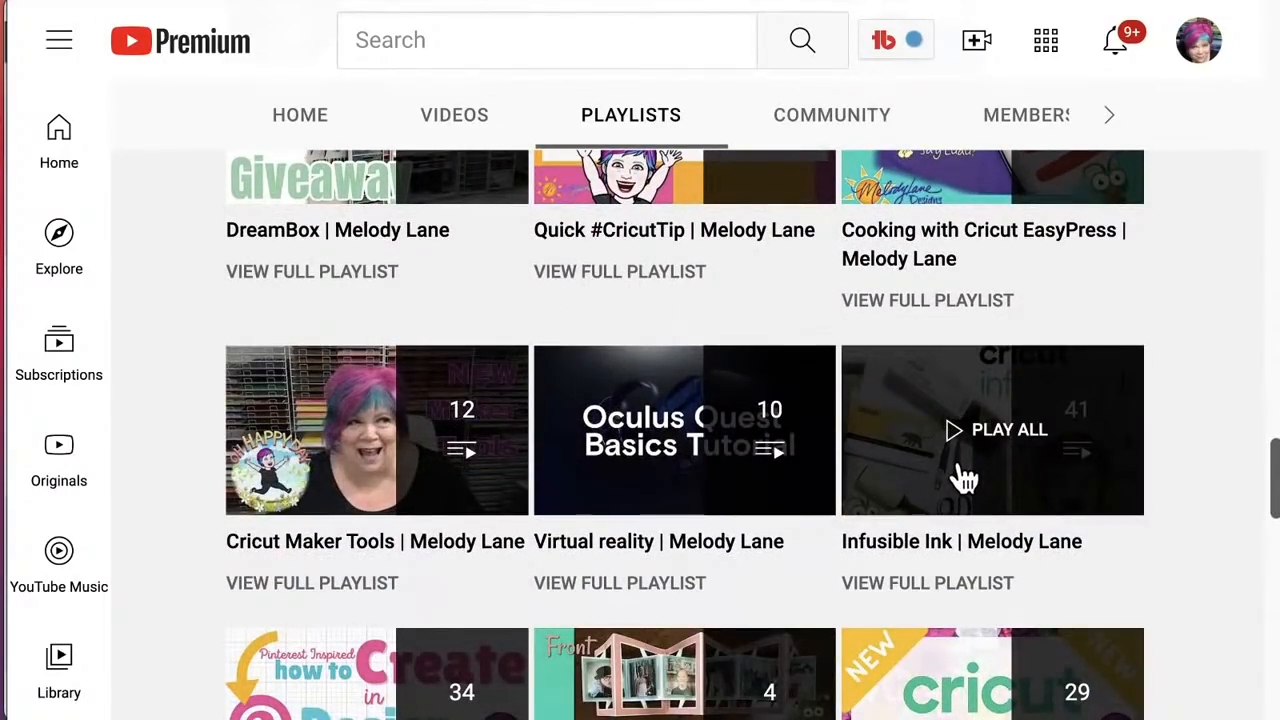
{"action": "left_click", "coordinate": [982, 440]}
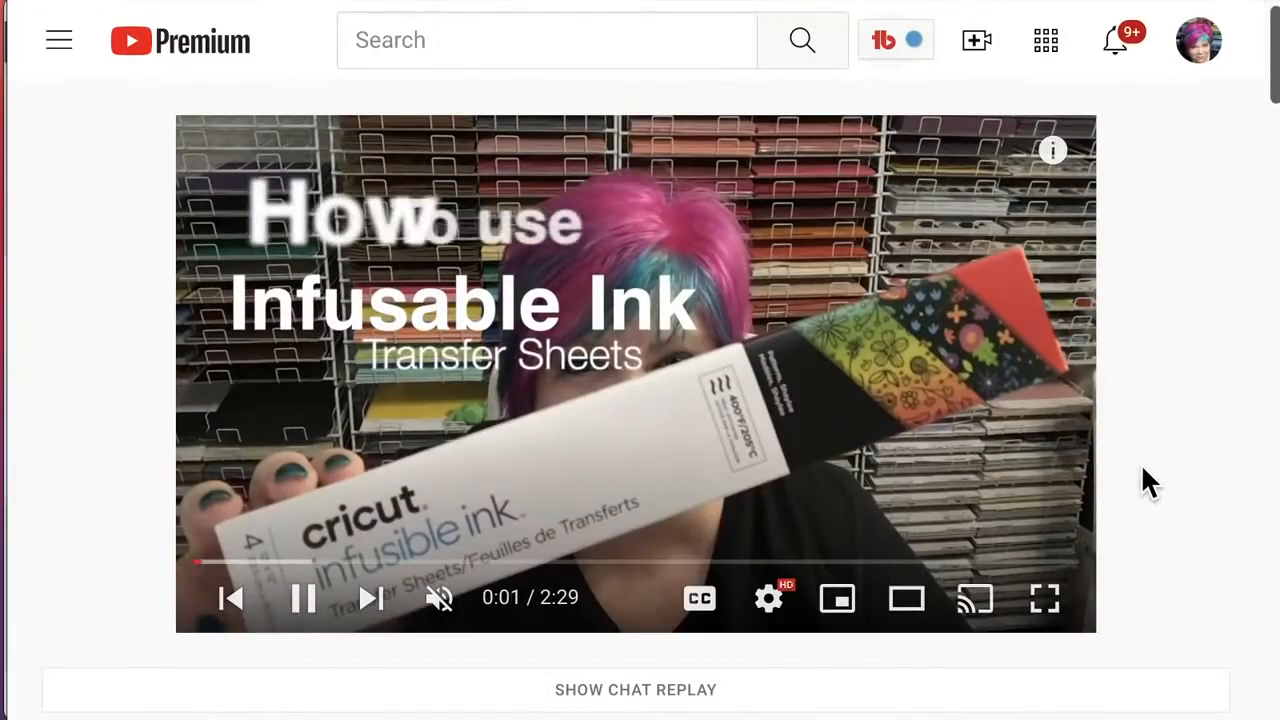
Step: Look through the video titles in the Infusible Ink playlist down to its last entry, and review the final mug and T-shirt projects again
{"action": "scroll", "coordinate": [1141, 463], "scroll_direction": "down", "scroll_amount": 1}
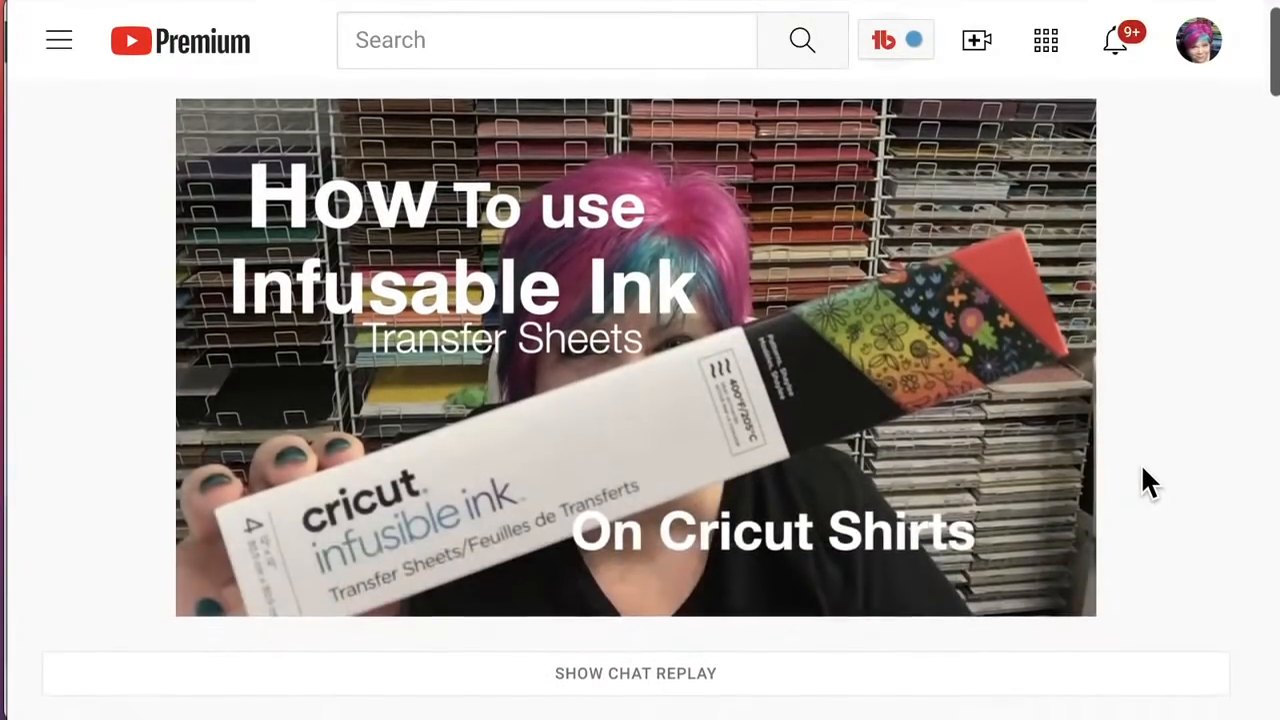
{"action": "scroll", "coordinate": [1141, 463], "scroll_direction": "up", "scroll_amount": 1}
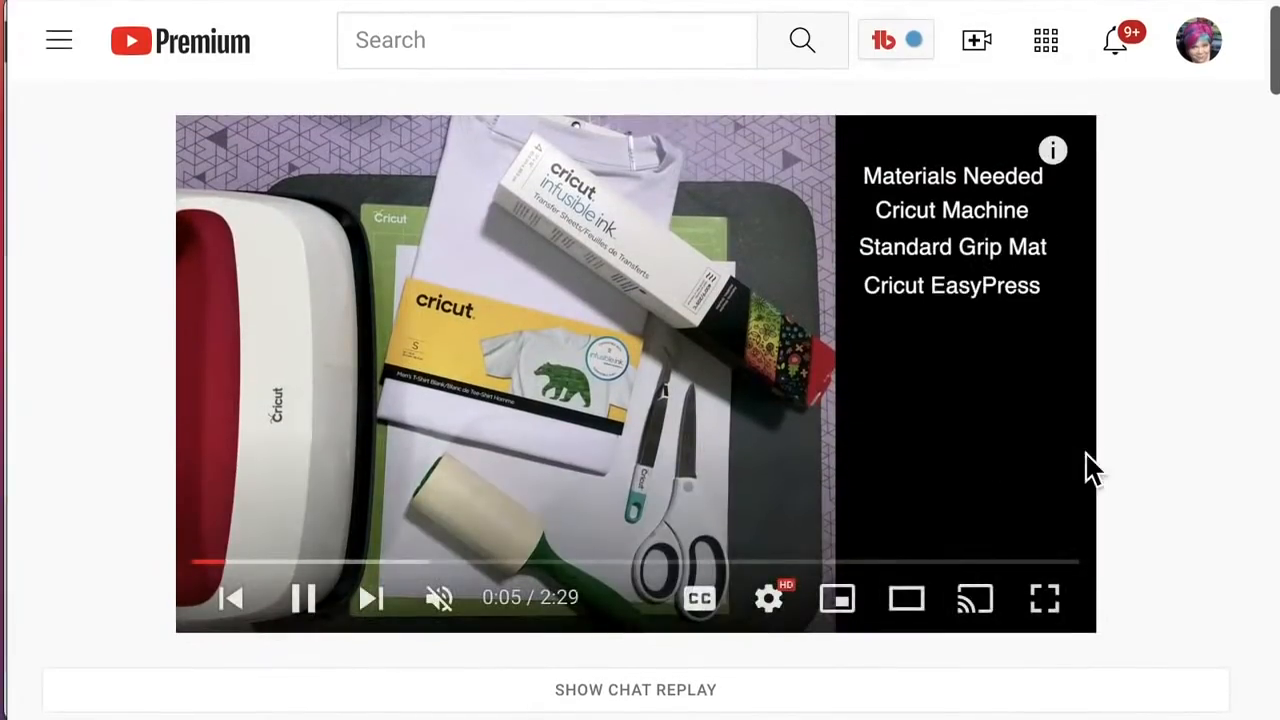
{"action": "scroll", "coordinate": [1146, 472], "scroll_direction": "down", "scroll_amount": 3}
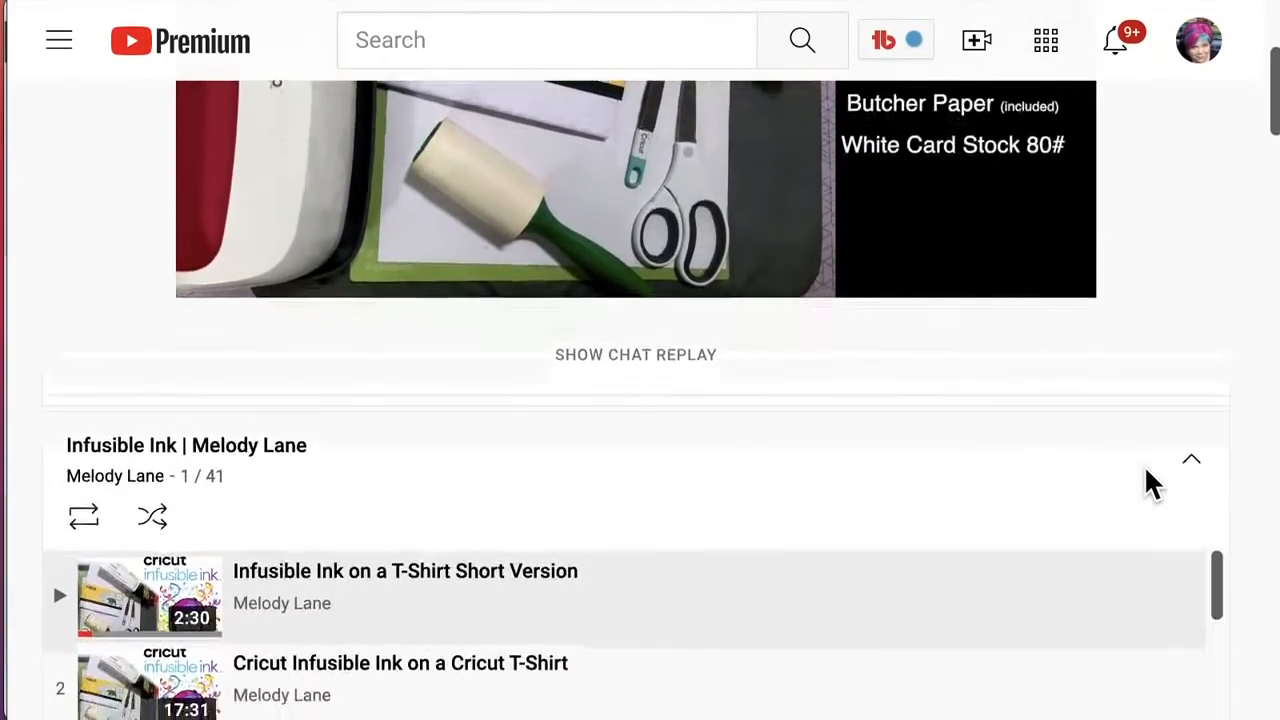
{"action": "scroll", "coordinate": [594, 614], "scroll_direction": "down", "scroll_amount": 4}
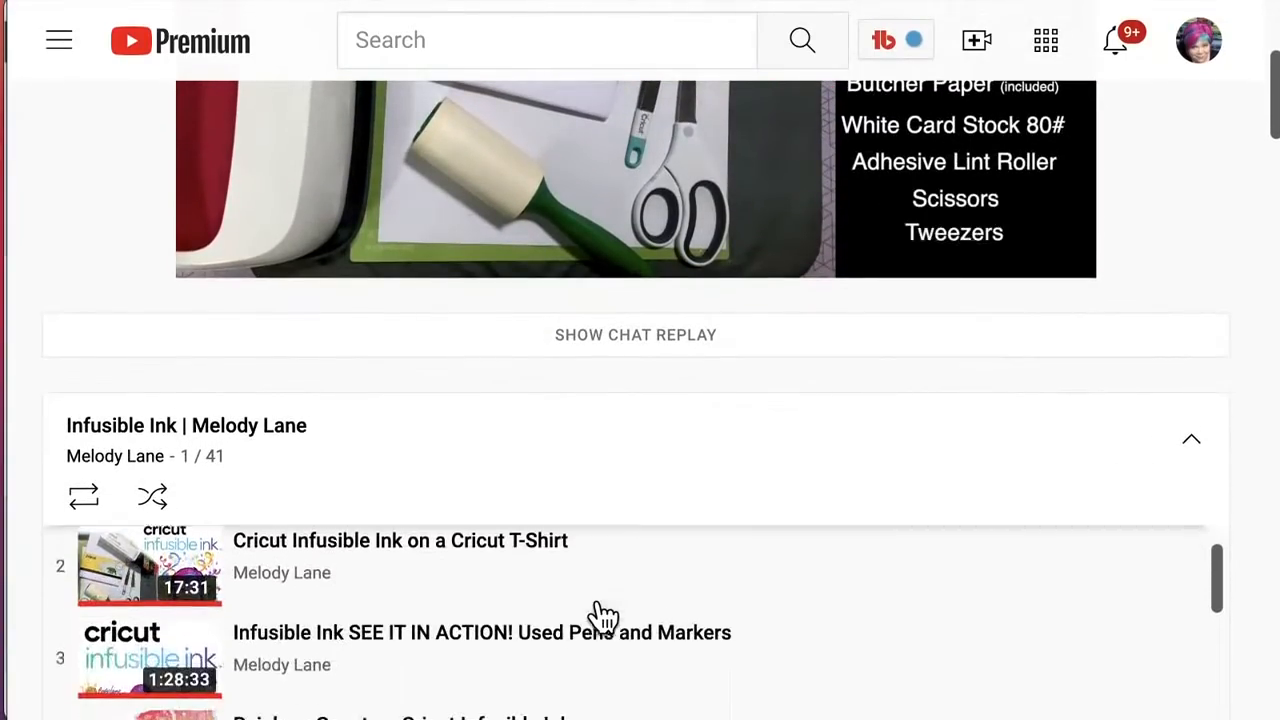
{"action": "scroll", "coordinate": [594, 614], "scroll_direction": "down", "scroll_amount": 1}
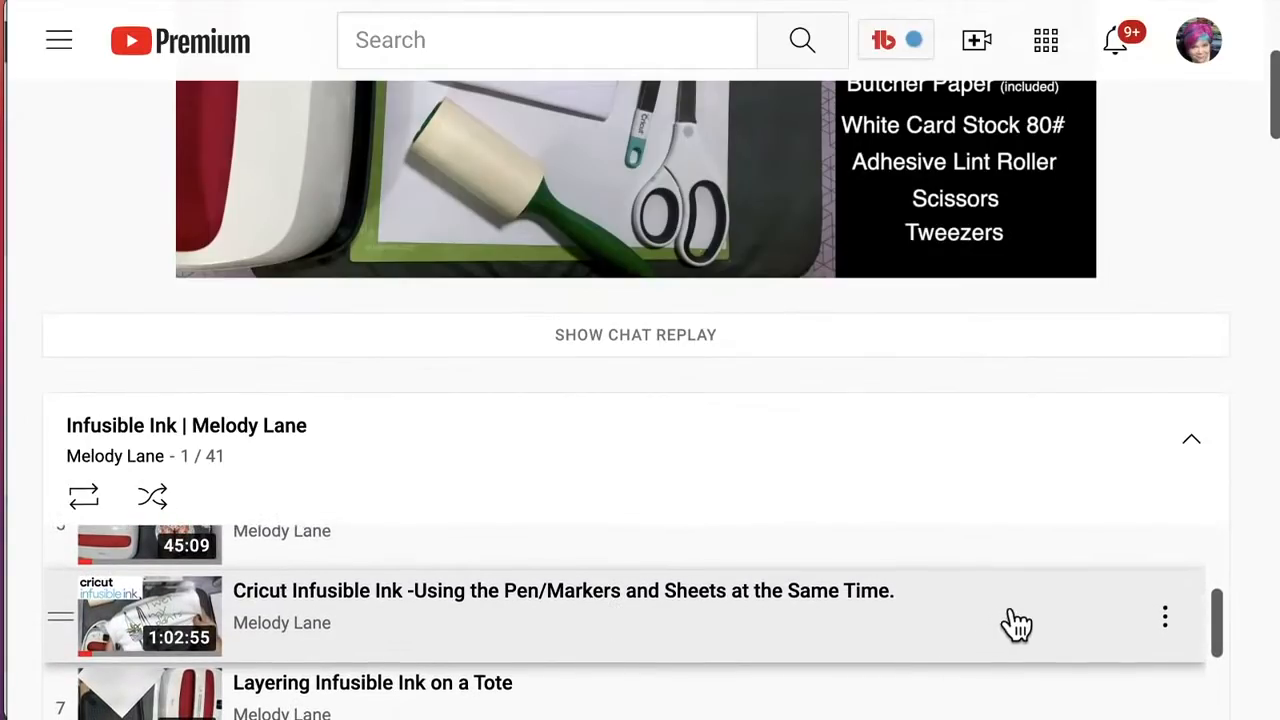
{"action": "scroll", "coordinate": [1266, 630], "scroll_direction": "down", "scroll_amount": 3}
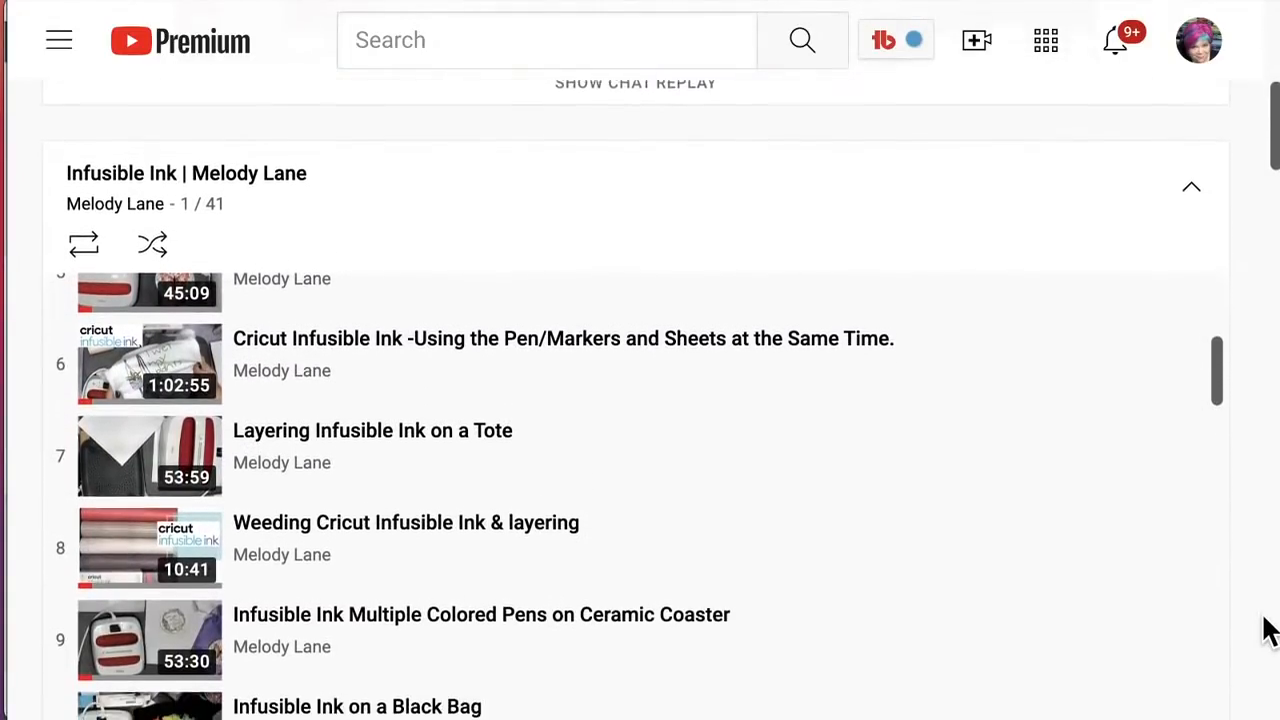
{"action": "scroll", "coordinate": [408, 428], "scroll_direction": "down", "scroll_amount": 5}
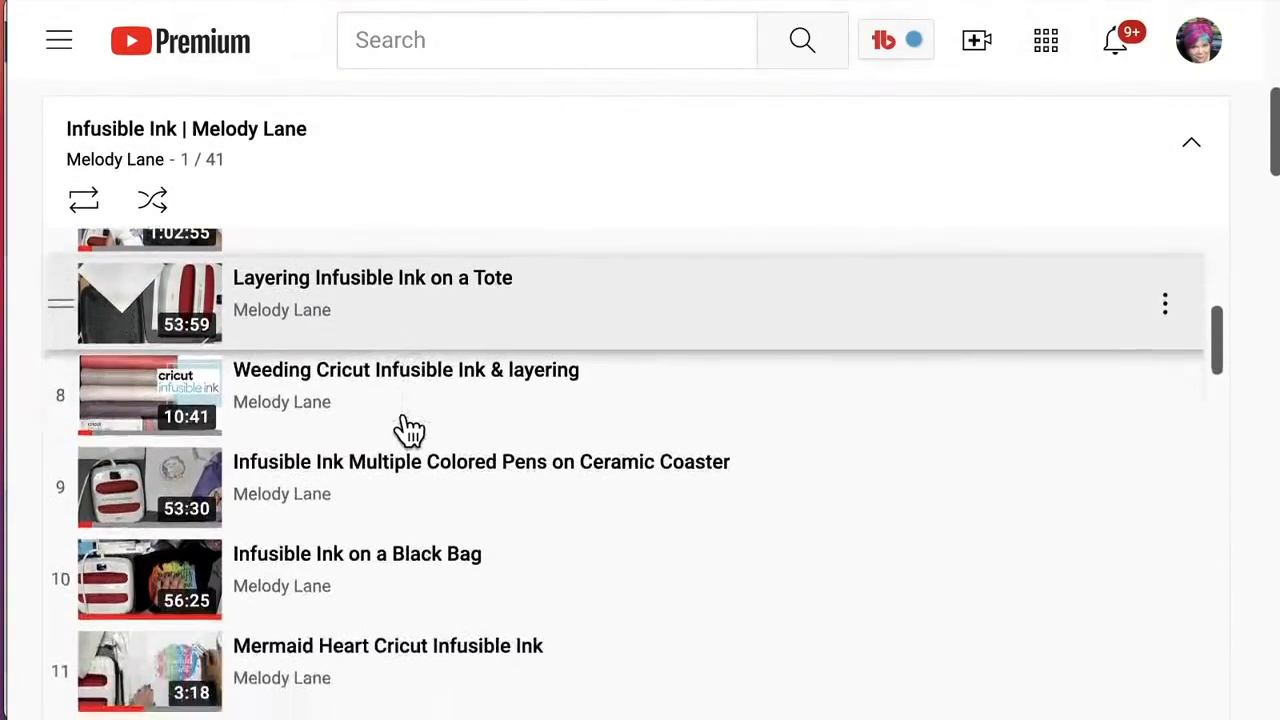
{"action": "scroll", "coordinate": [408, 428], "scroll_direction": "down", "scroll_amount": 5}
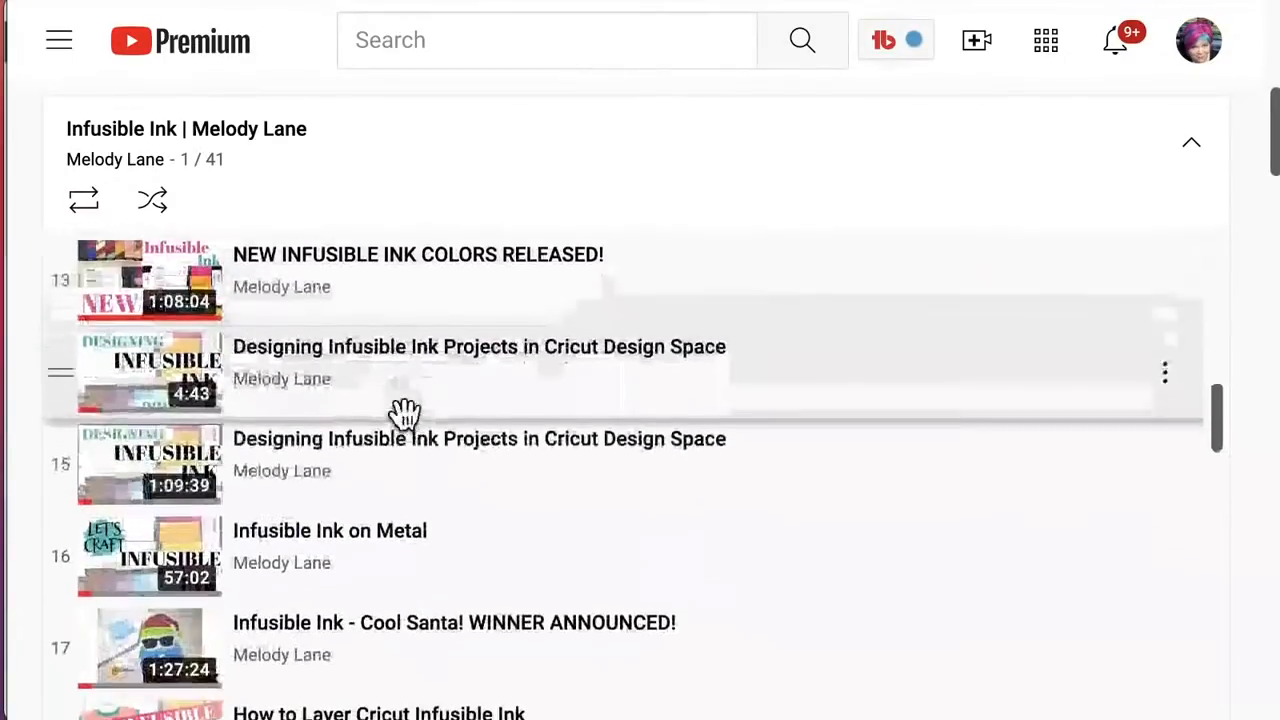
{"action": "scroll", "coordinate": [408, 428], "scroll_direction": "up", "scroll_amount": 2}
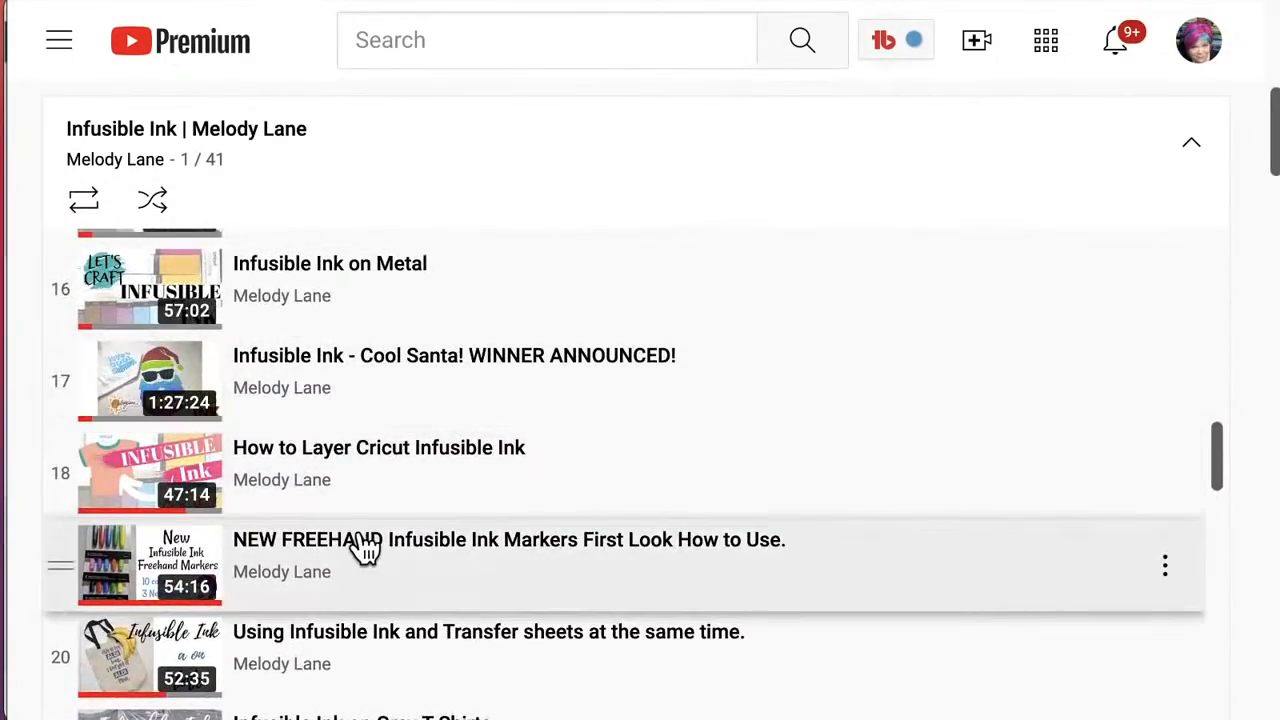
{"action": "scroll", "coordinate": [360, 545], "scroll_direction": "down", "scroll_amount": 3}
{"action": "scroll", "coordinate": [365, 547], "scroll_direction": "down", "scroll_amount": 8}
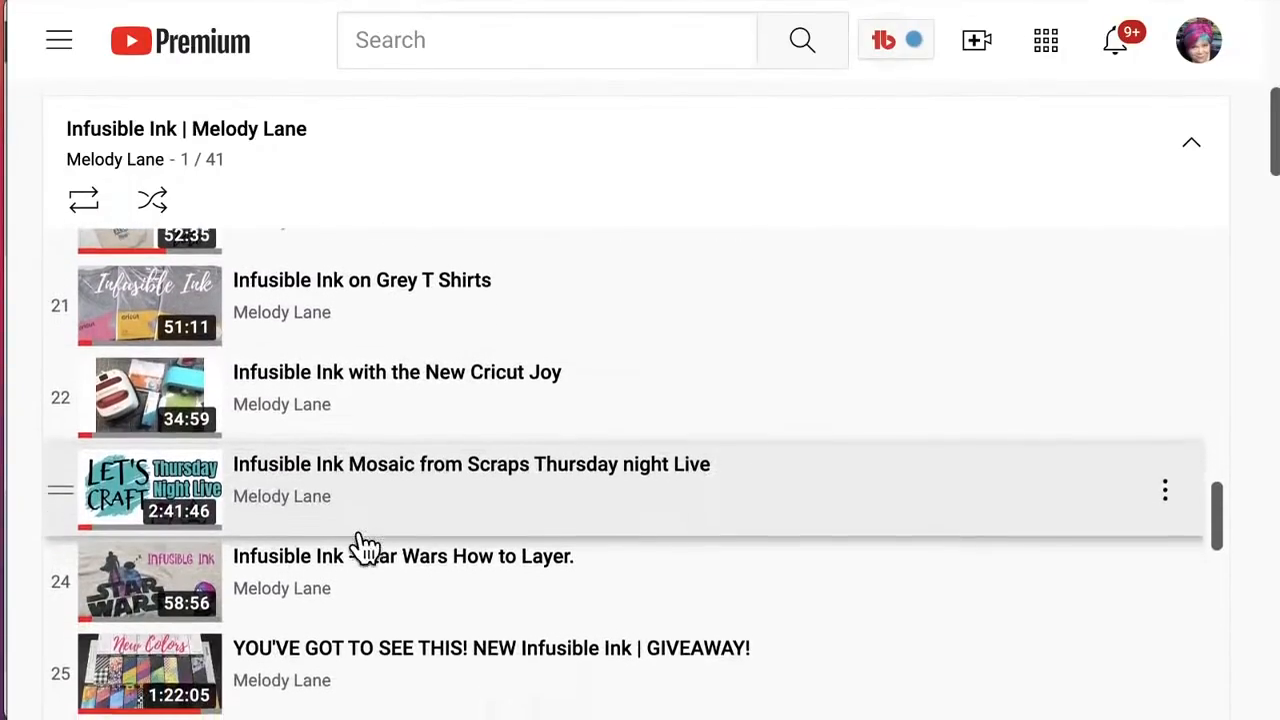
{"action": "scroll", "coordinate": [365, 547], "scroll_direction": "down", "scroll_amount": 4}
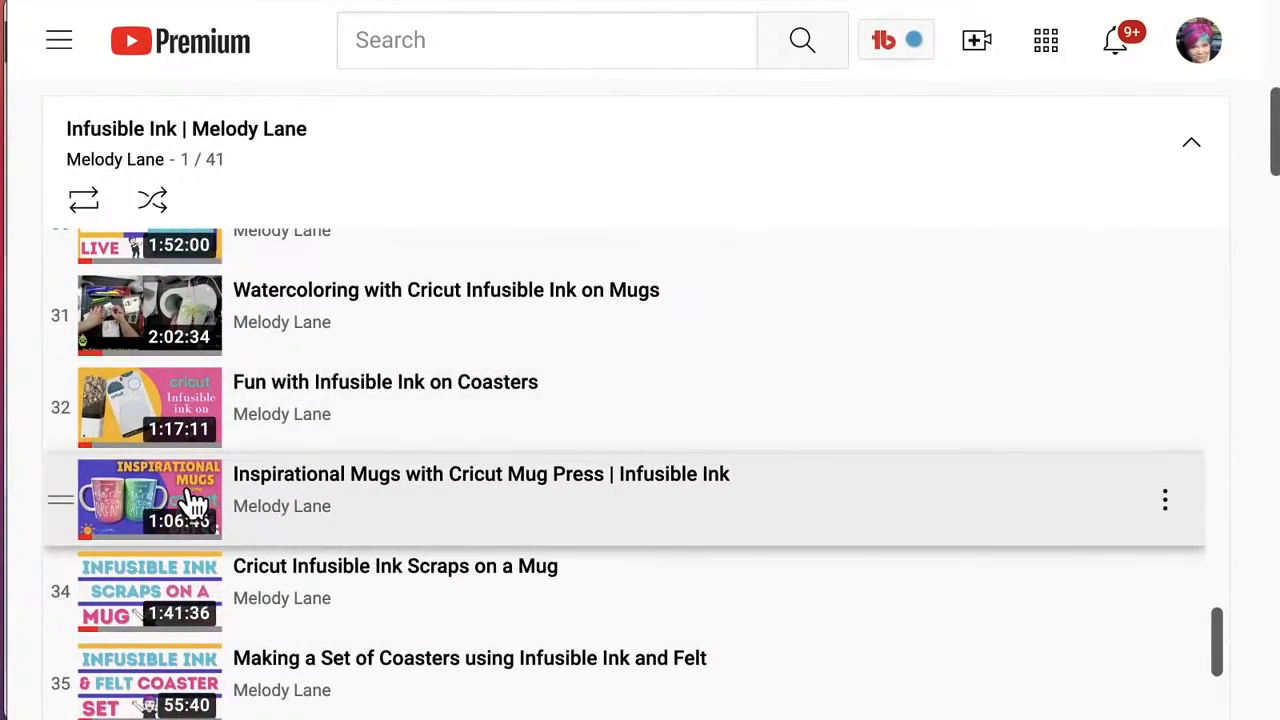
{"action": "scroll", "coordinate": [285, 515], "scroll_direction": "down", "scroll_amount": 2}
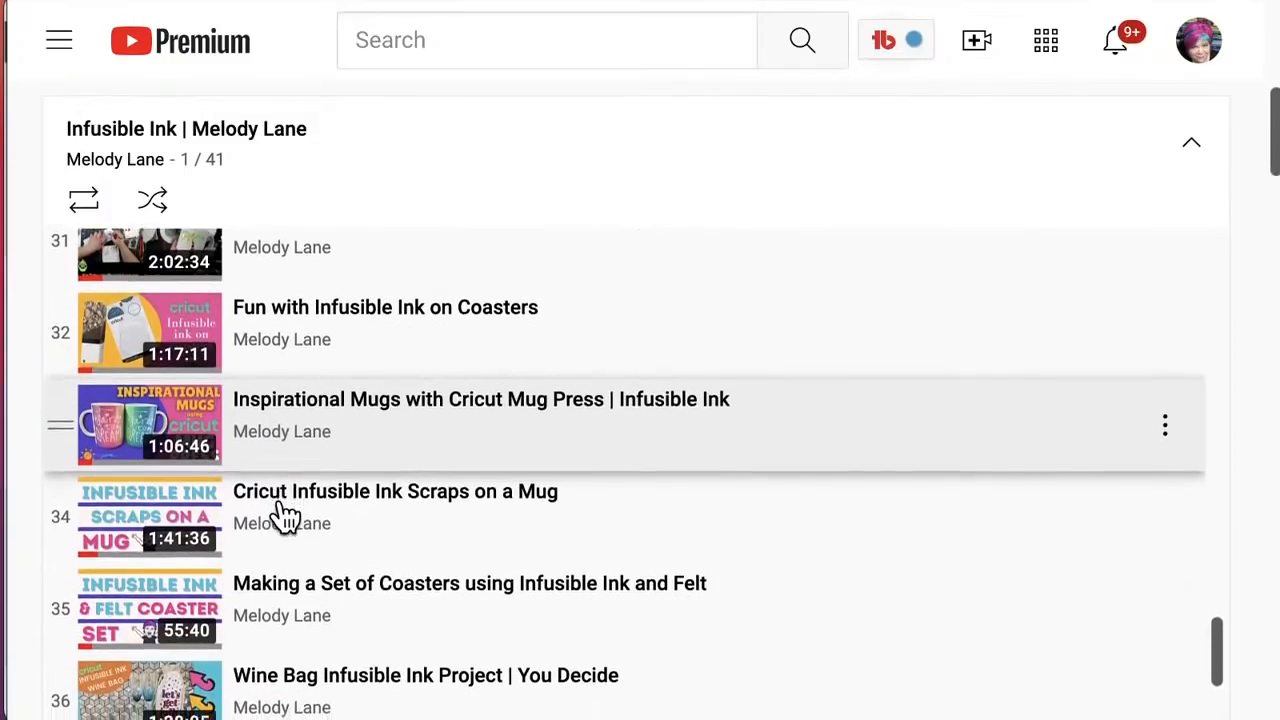
{"action": "scroll", "coordinate": [285, 515], "scroll_direction": "down", "scroll_amount": 4}
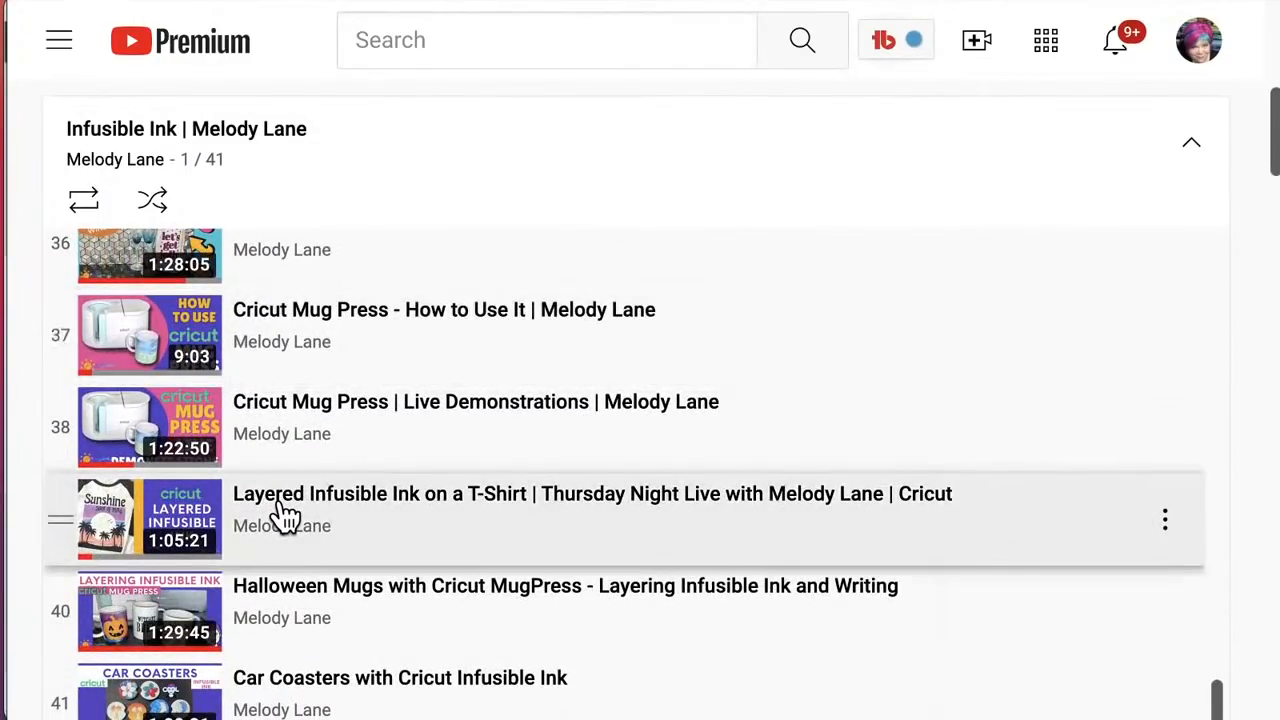
{"action": "scroll", "coordinate": [285, 515], "scroll_direction": "down", "scroll_amount": 3}
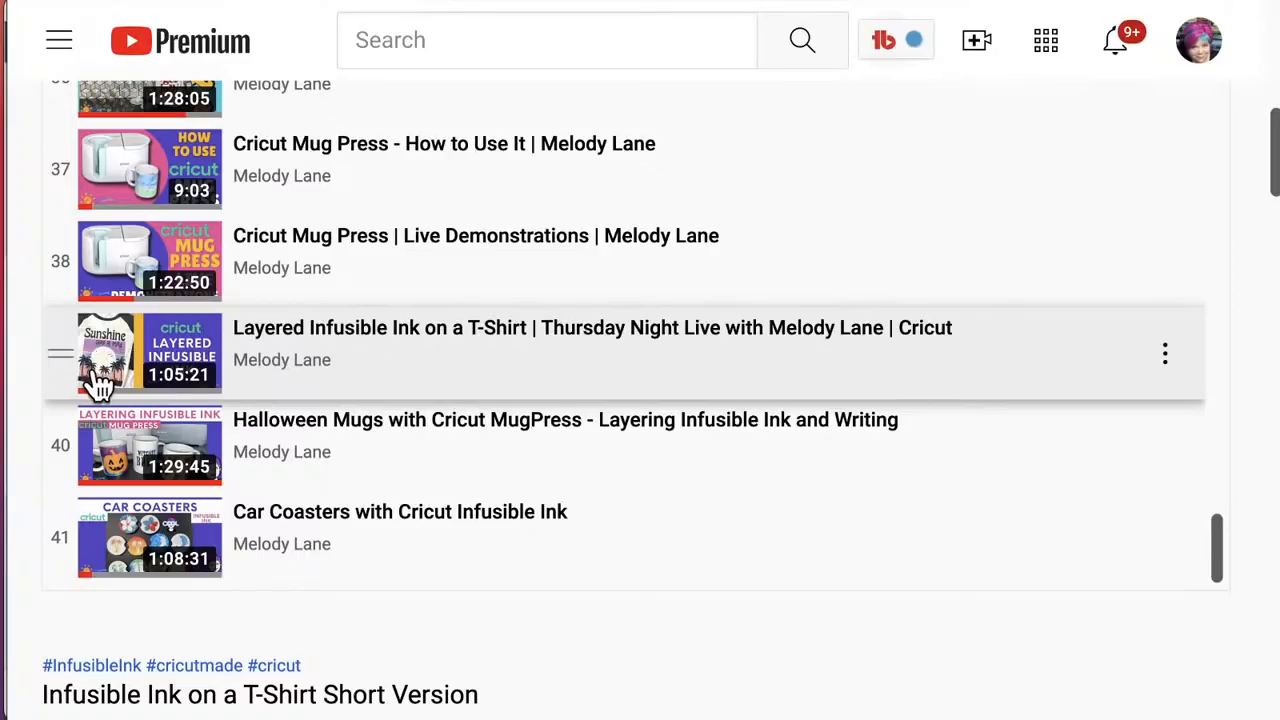
{"action": "scroll", "coordinate": [300, 378], "scroll_direction": "up", "scroll_amount": 1}
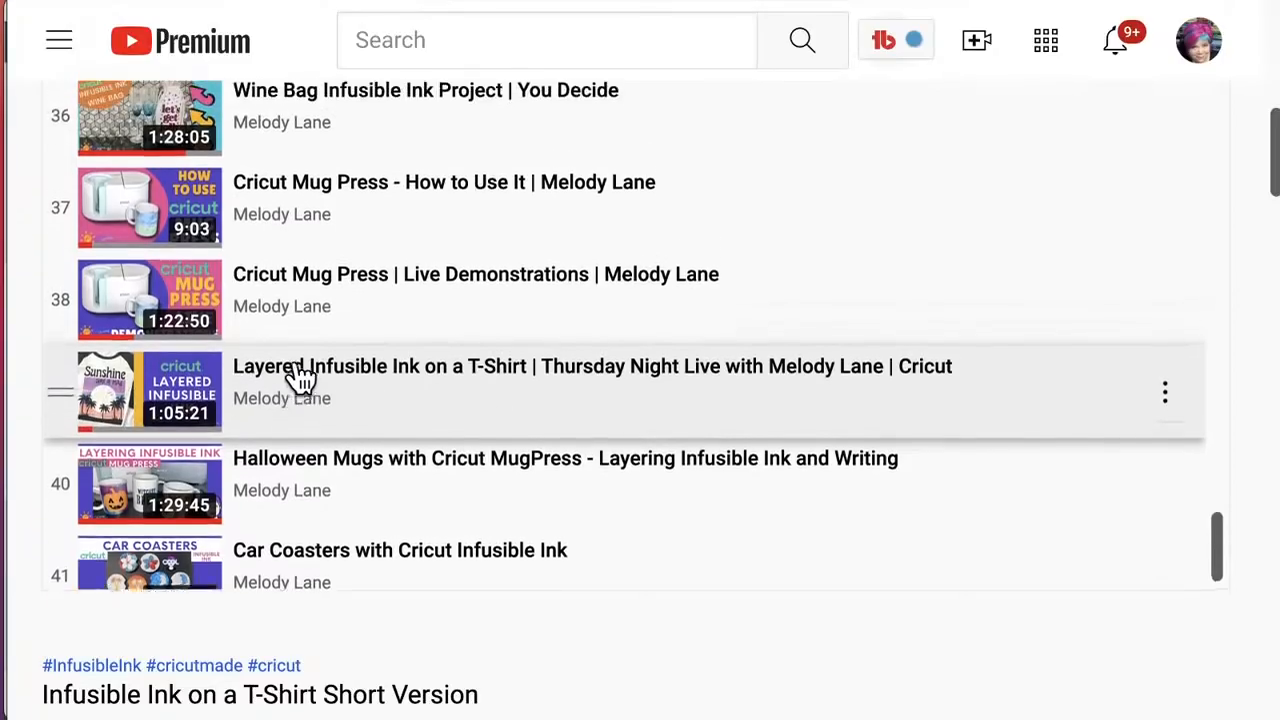
{"action": "scroll", "coordinate": [300, 378], "scroll_direction": "up", "scroll_amount": 3}
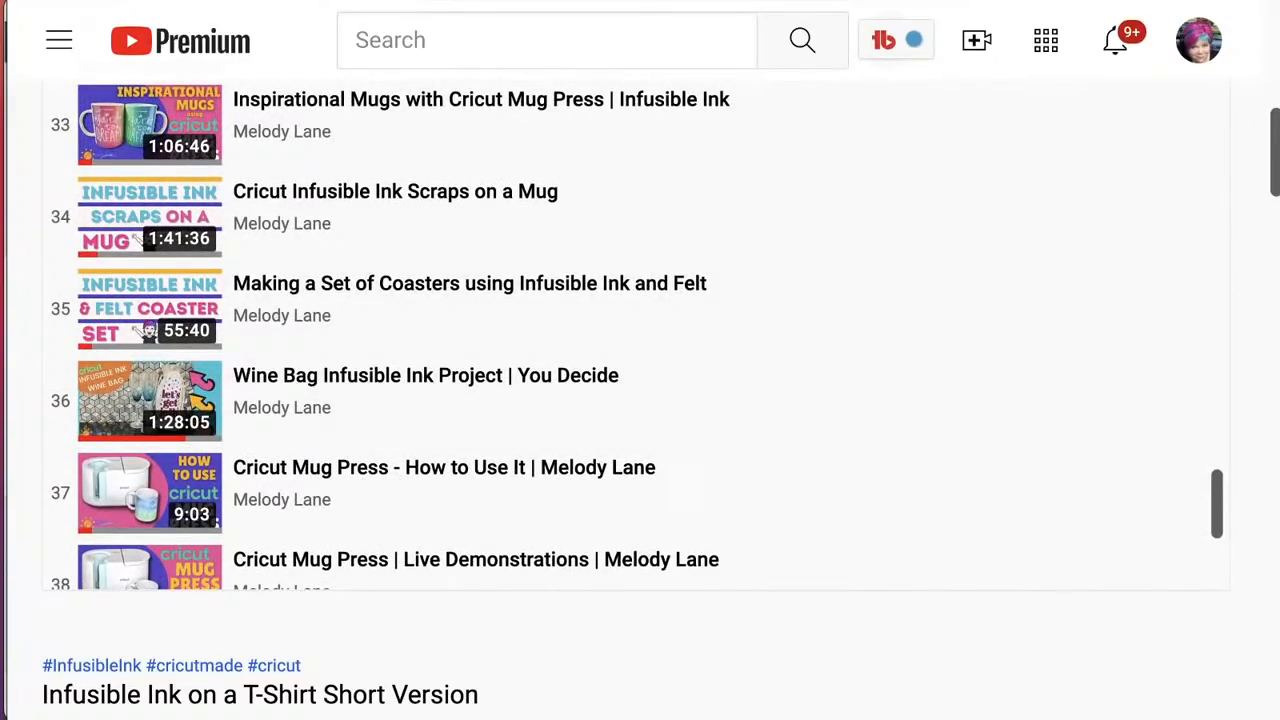